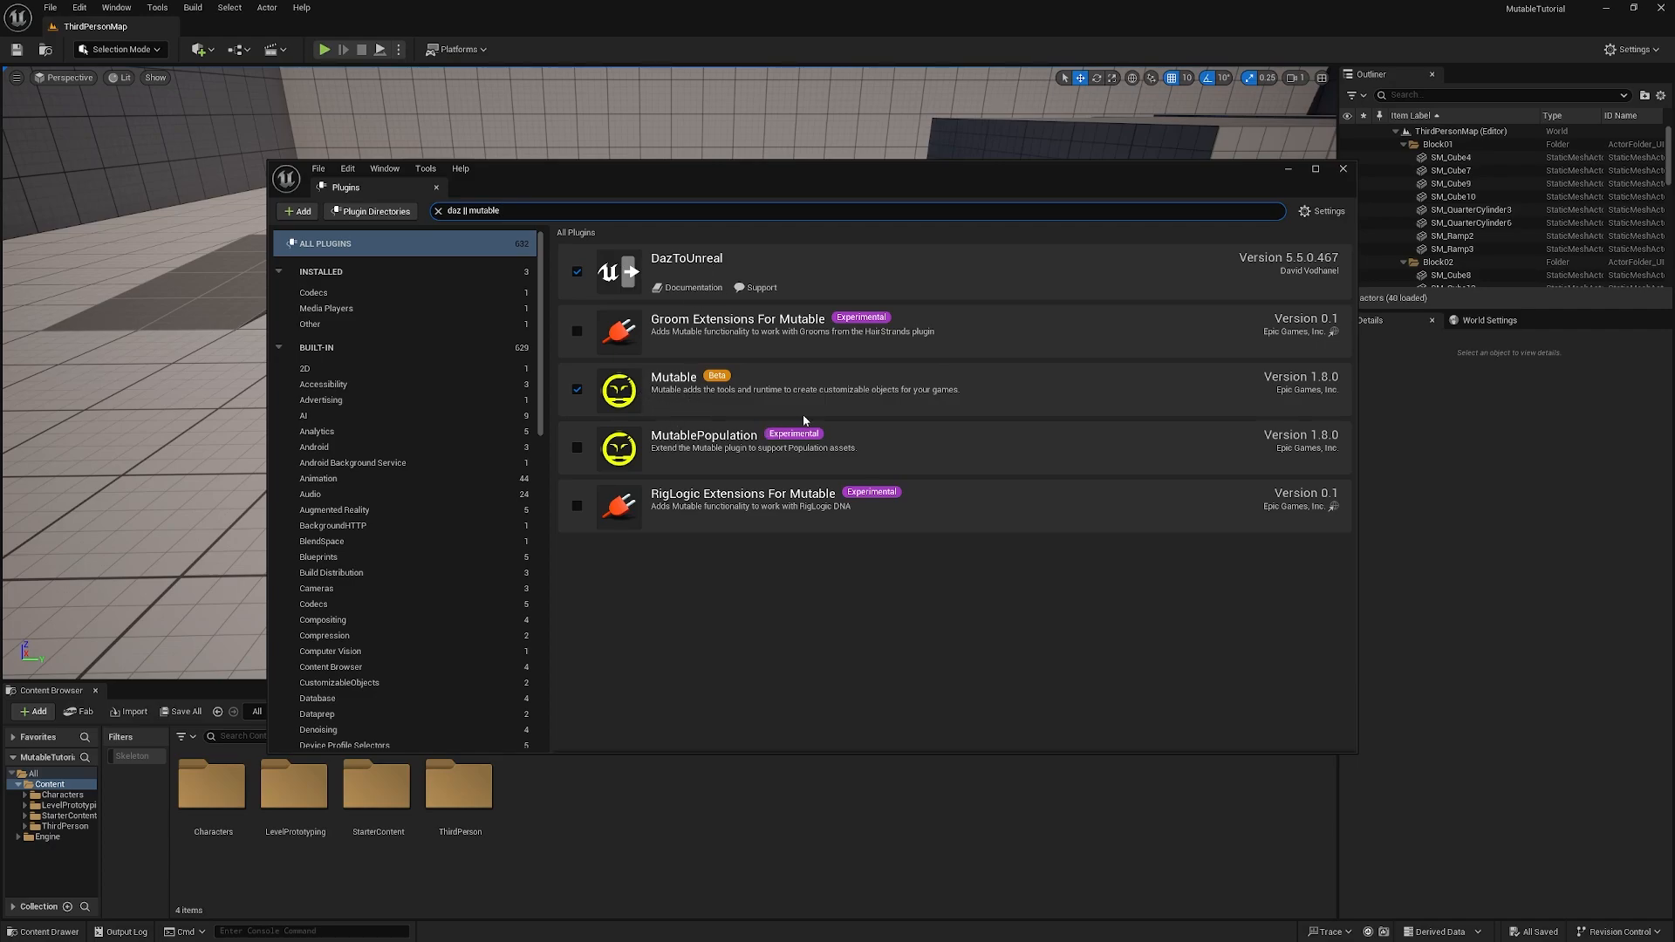
Step: Close the plugins window and play-test the level by running the mannequin character around, ending the session again
{"action": "left_click", "coordinate": [1343, 169]}
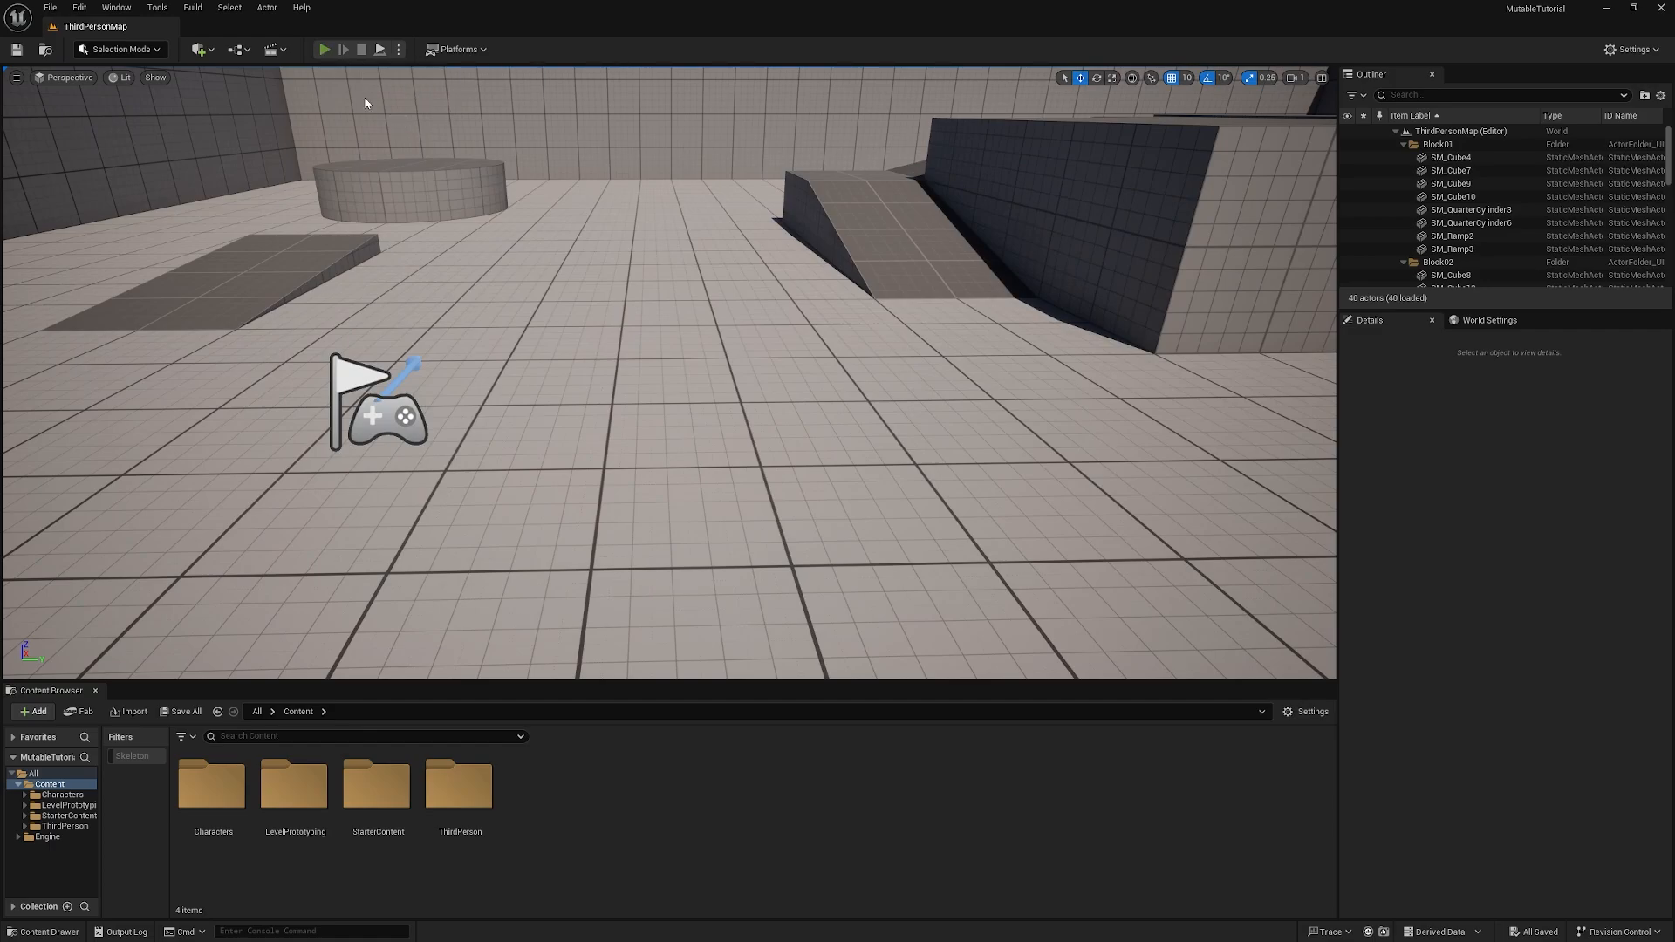
{"action": "left_click", "coordinate": [324, 50]}
{"action": "left_click", "coordinate": [380, 140]}
{"action": "key", "text": "d"}
{"action": "key", "text": "a"}
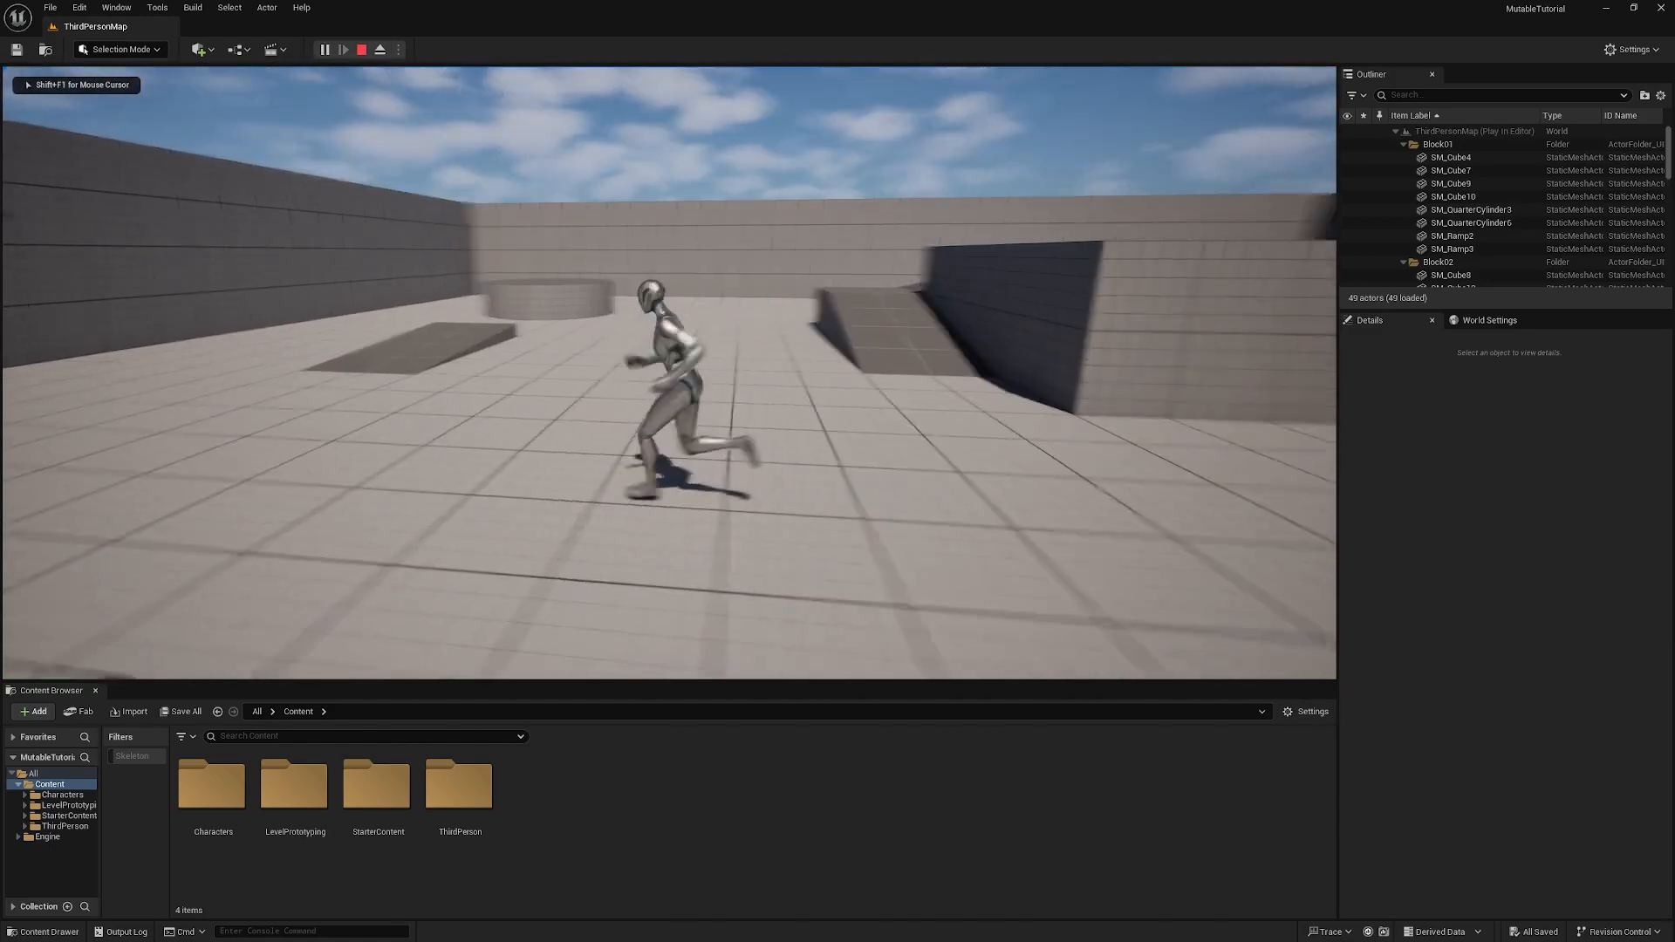
{"action": "key", "text": "Escape"}
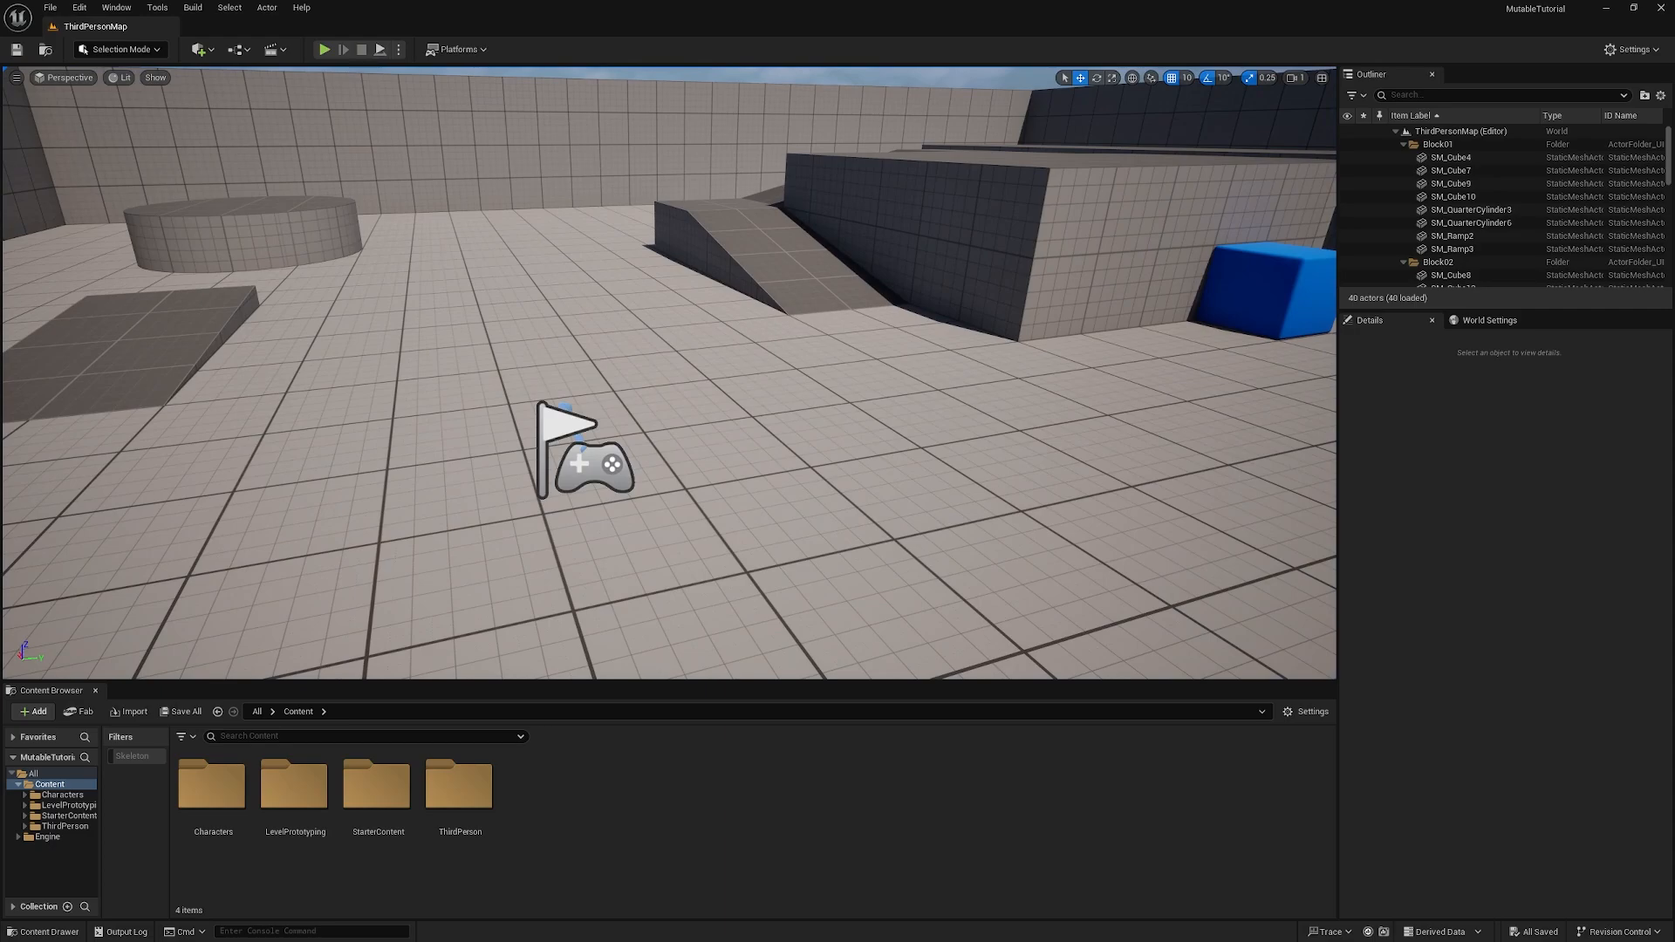
Step: Switch to DAZ Studio and delete the eyebrows card and the eyelashes from the Genesis 9 figure
{"action": "key", "text": "alt+Tab"}
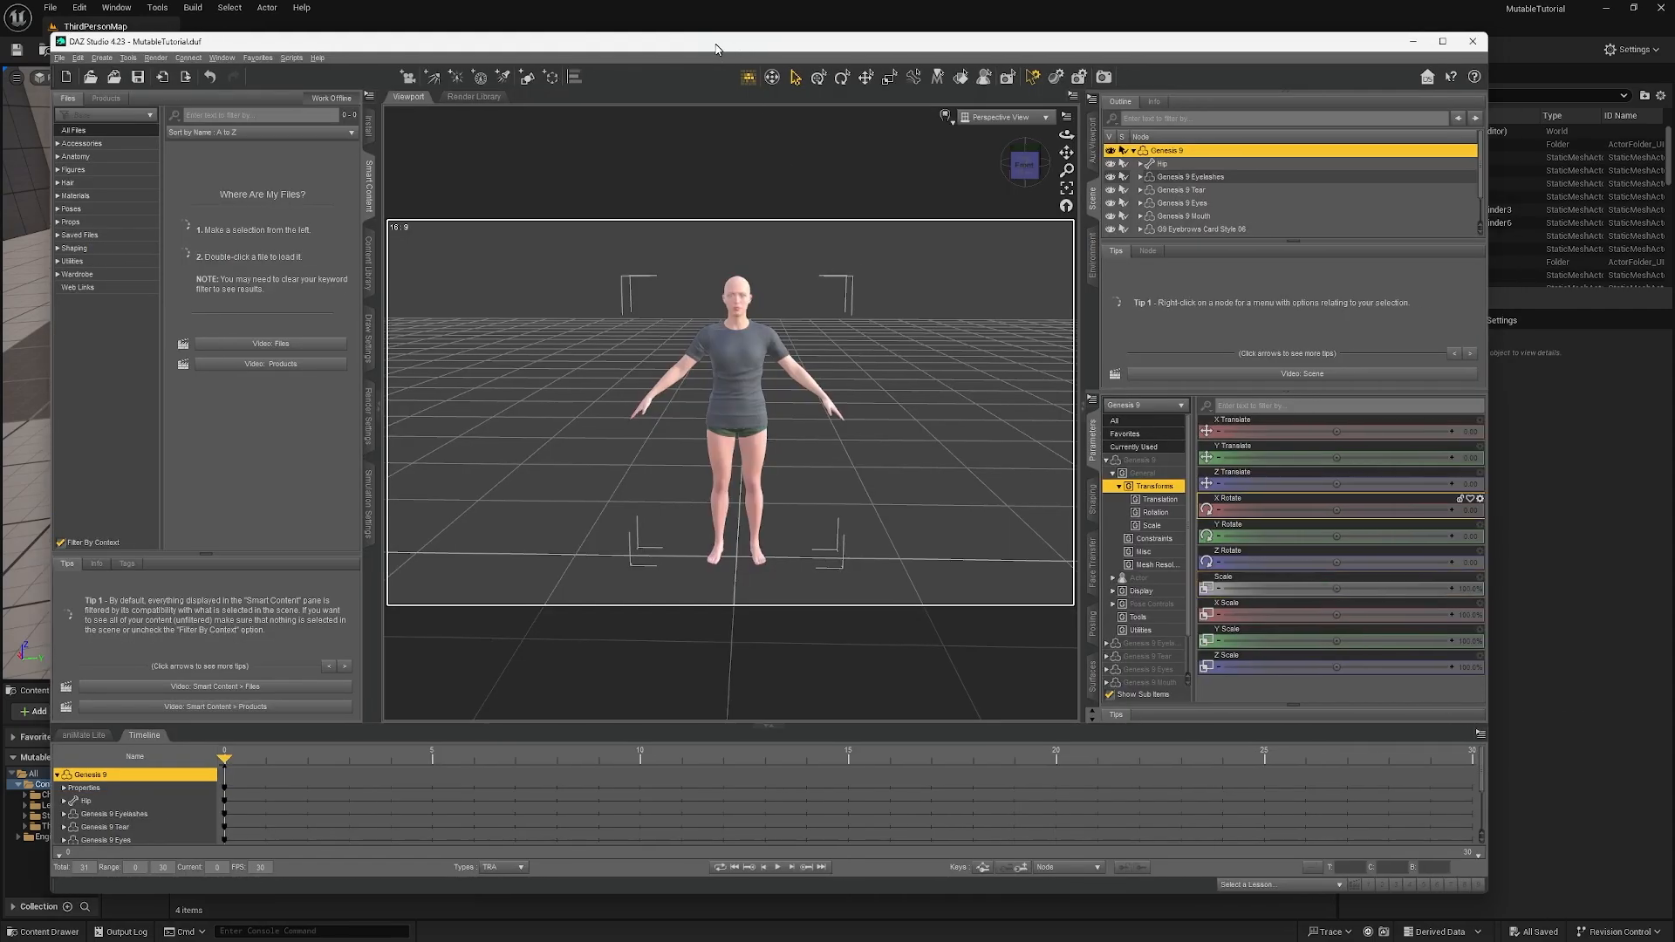
{"action": "left_click_drag", "start_coordinate": [734, 49], "coordinate": [731, 48]}
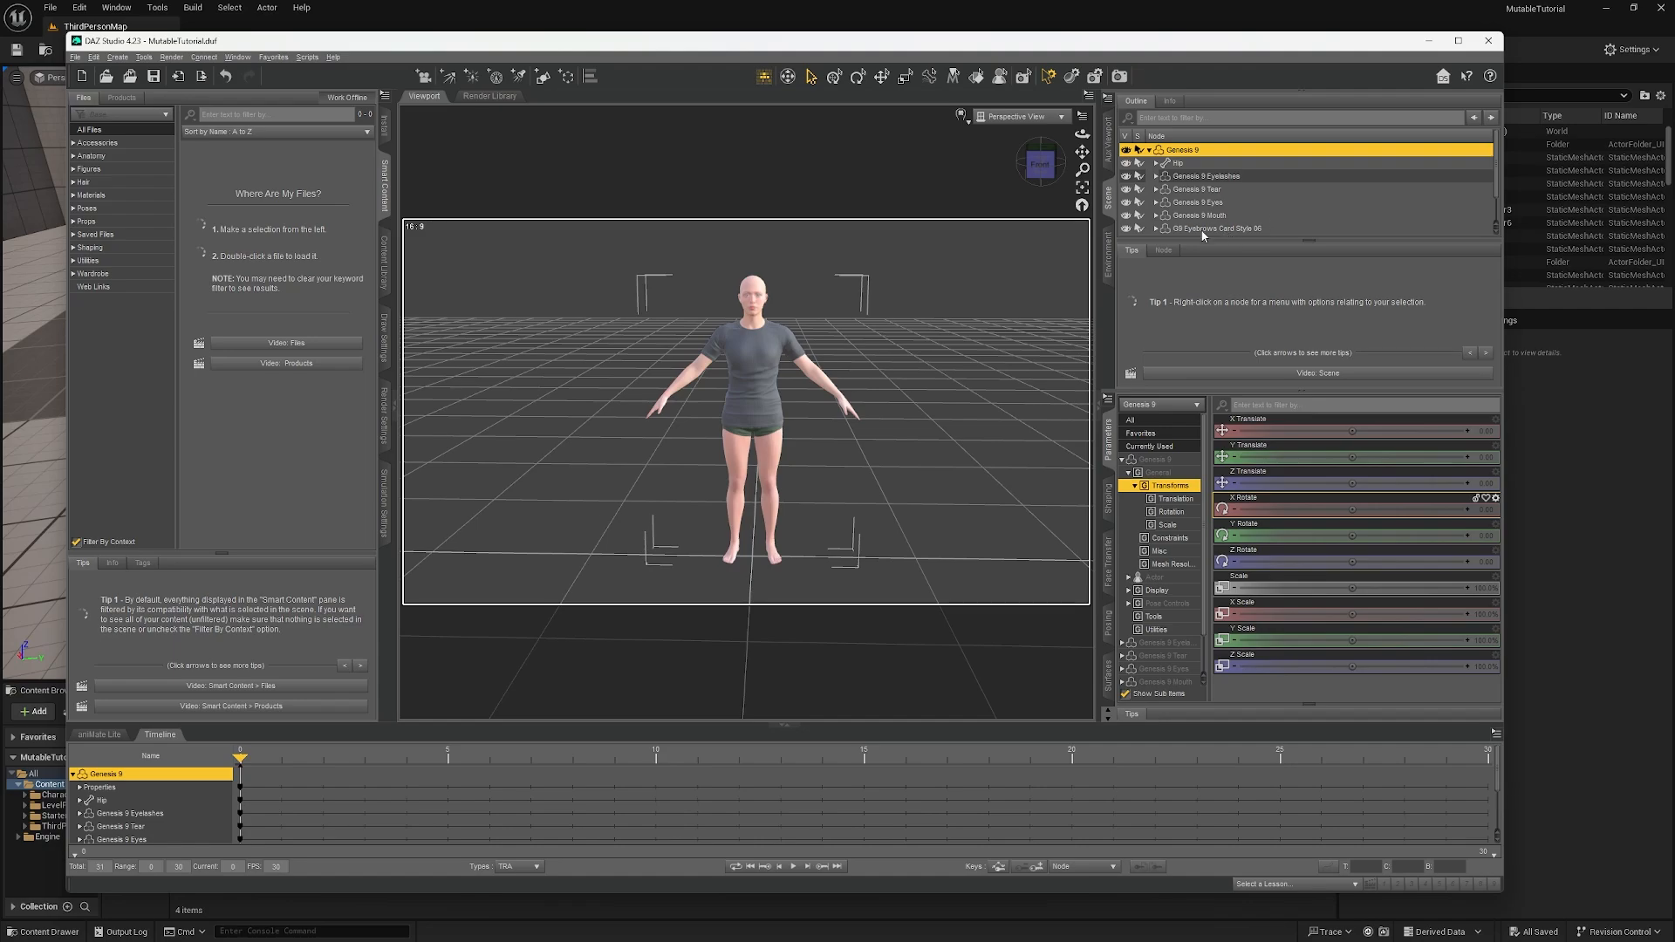
{"action": "left_click", "coordinate": [1214, 229]}
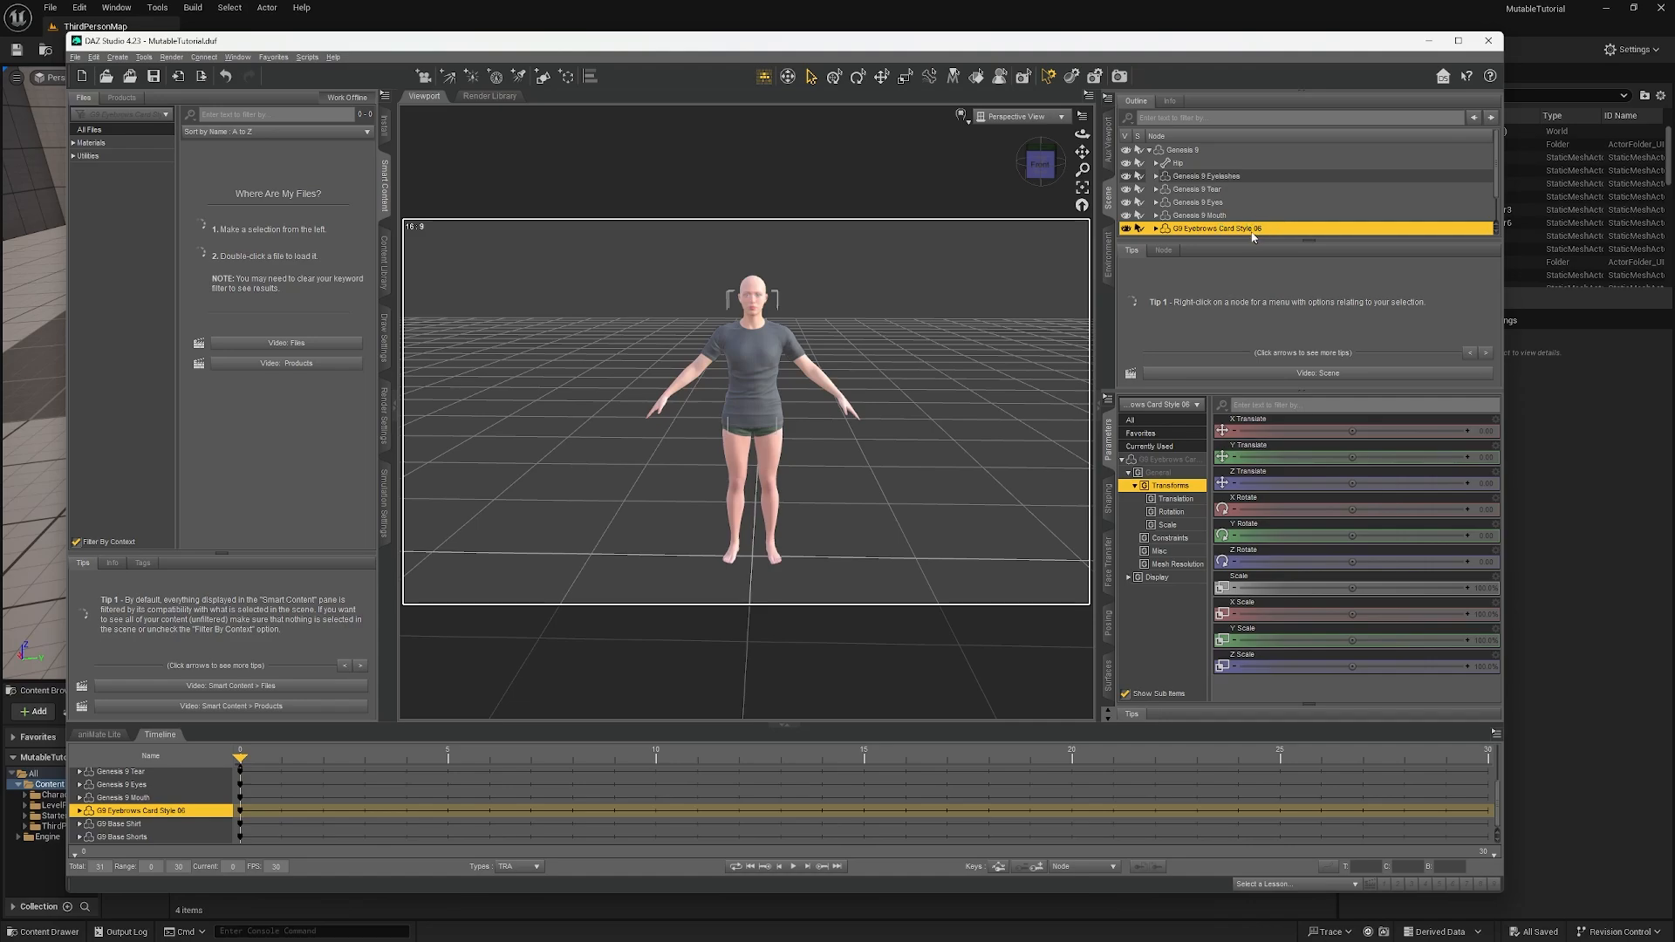
{"action": "key", "text": "Delete"}
{"action": "left_click", "coordinate": [1222, 176]}
{"action": "key", "text": "Delete"}
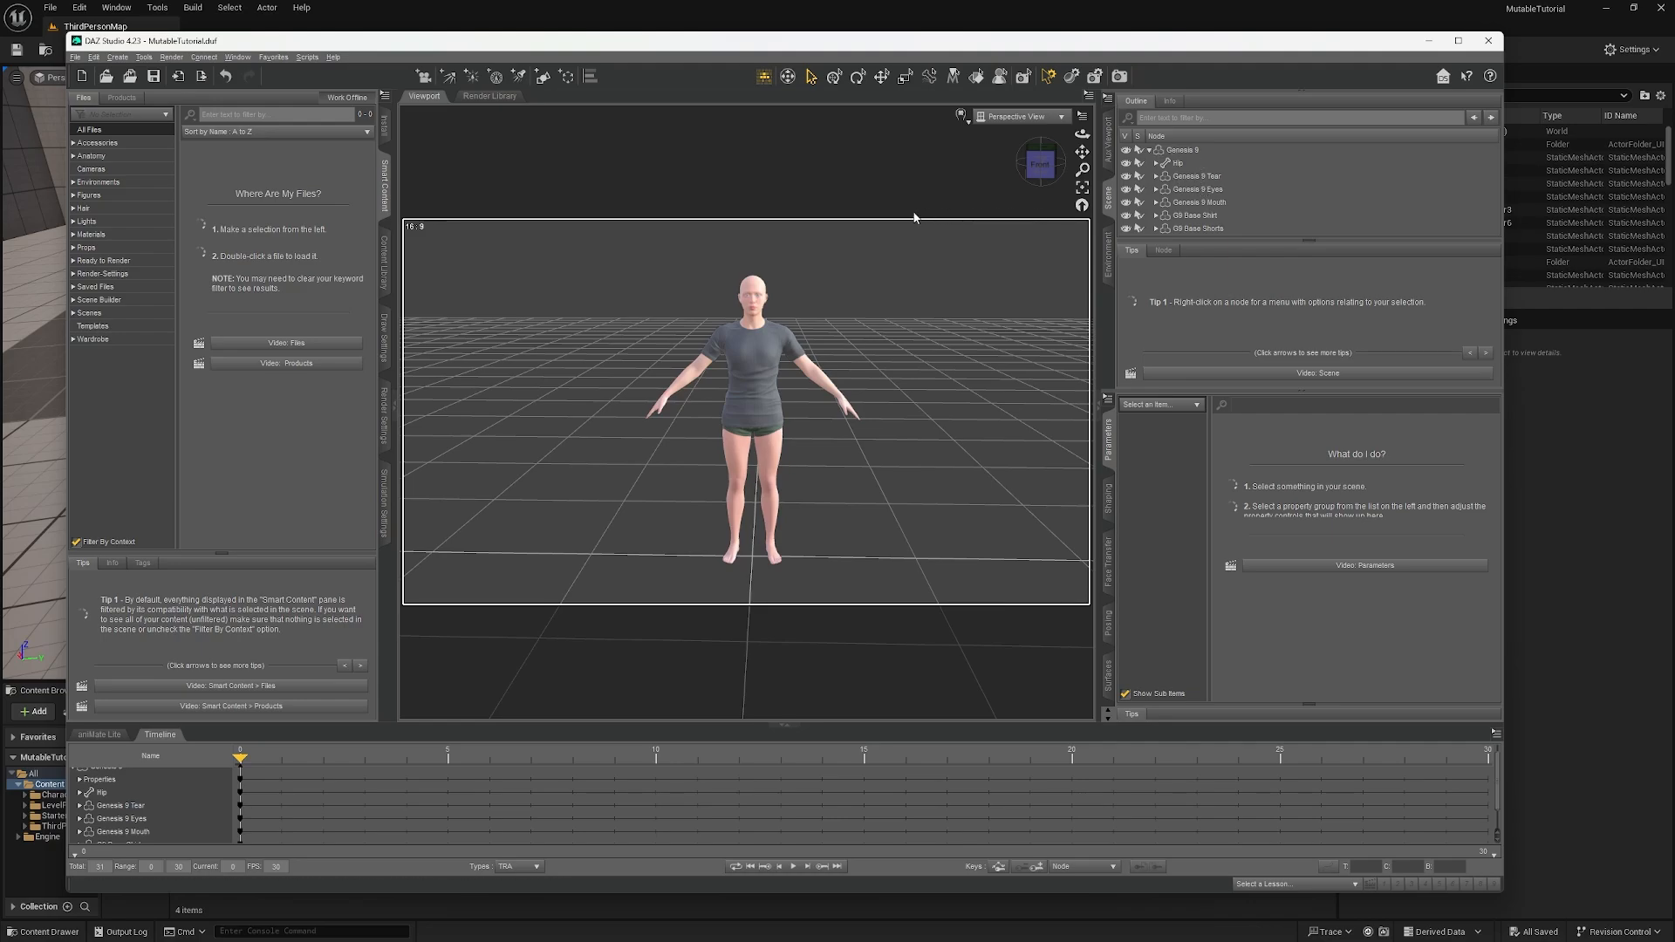
Step: Send the Genesis 9 figure to Unreal as a skeletal mesh with the asset name MutableTutorialCharacter
{"action": "left_click", "coordinate": [1183, 150]}
{"action": "left_click", "coordinate": [76, 58]}
{"action": "mouse_move", "coordinate": [131, 228]}
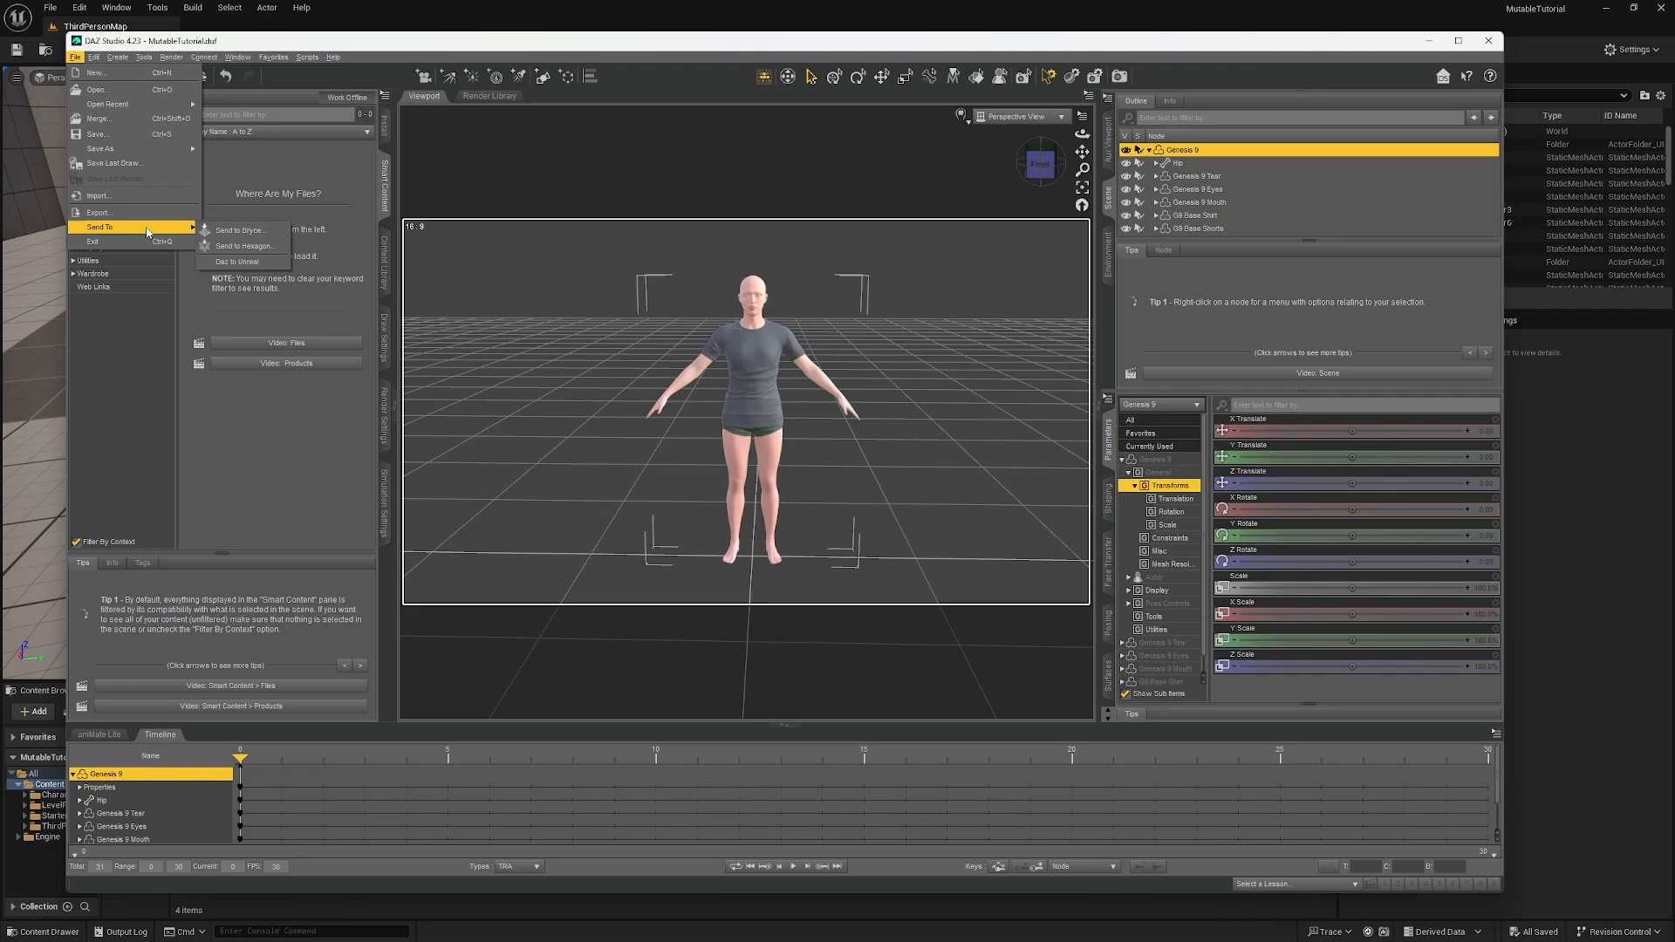
{"action": "left_click", "coordinate": [234, 263]}
{"action": "left_click_drag", "start_coordinate": [773, 374], "coordinate": [776, 364]}
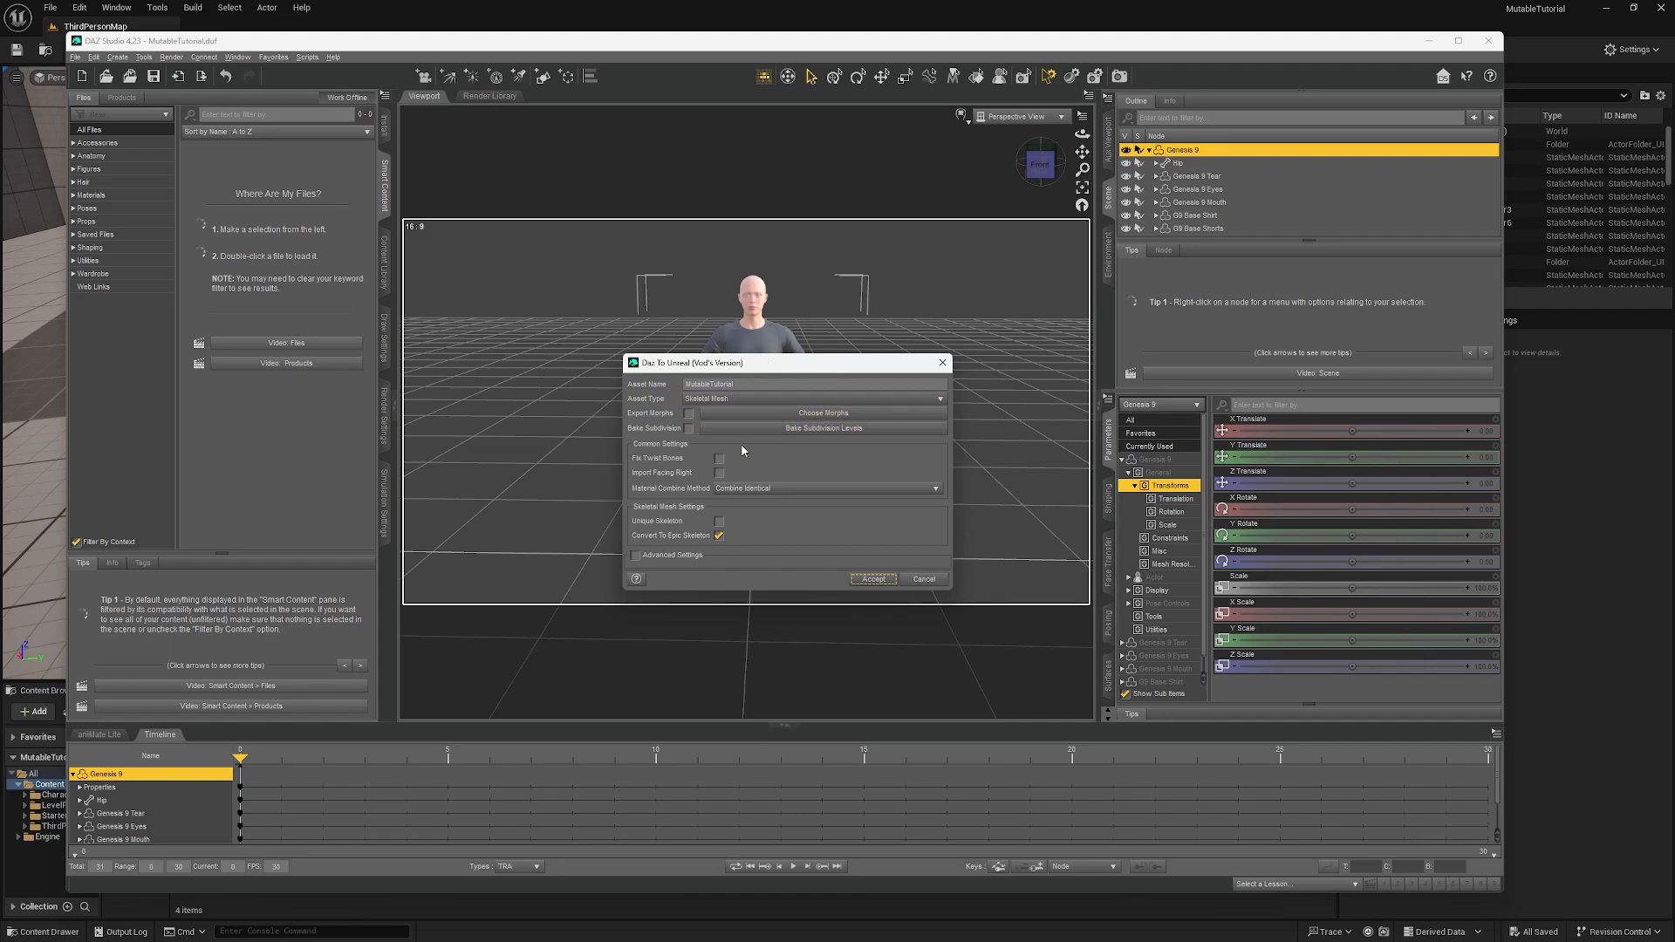
{"action": "left_click", "coordinate": [770, 385]}
{"action": "type", "text": "Character"}
{"action": "left_click", "coordinate": [873, 580]}
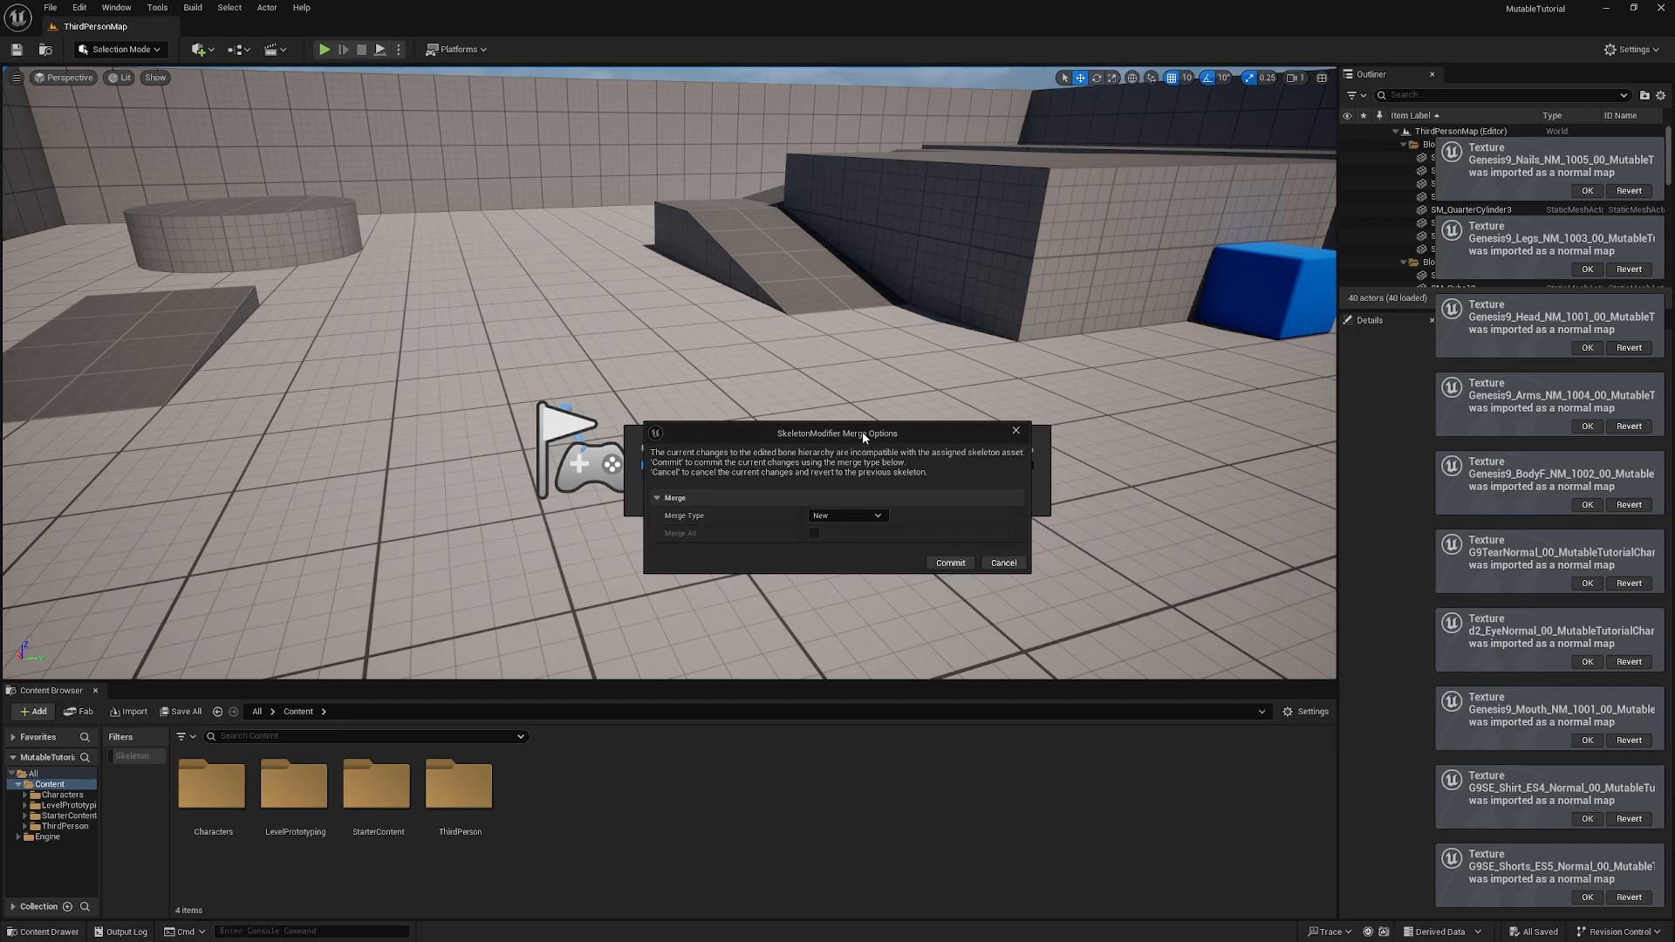
Step: Commit the skeleton merge with merge type New and save the skeleton asset as MutableTutorialCharacter_Skeleton
{"action": "left_click_drag", "start_coordinate": [862, 431], "coordinate": [825, 422]}
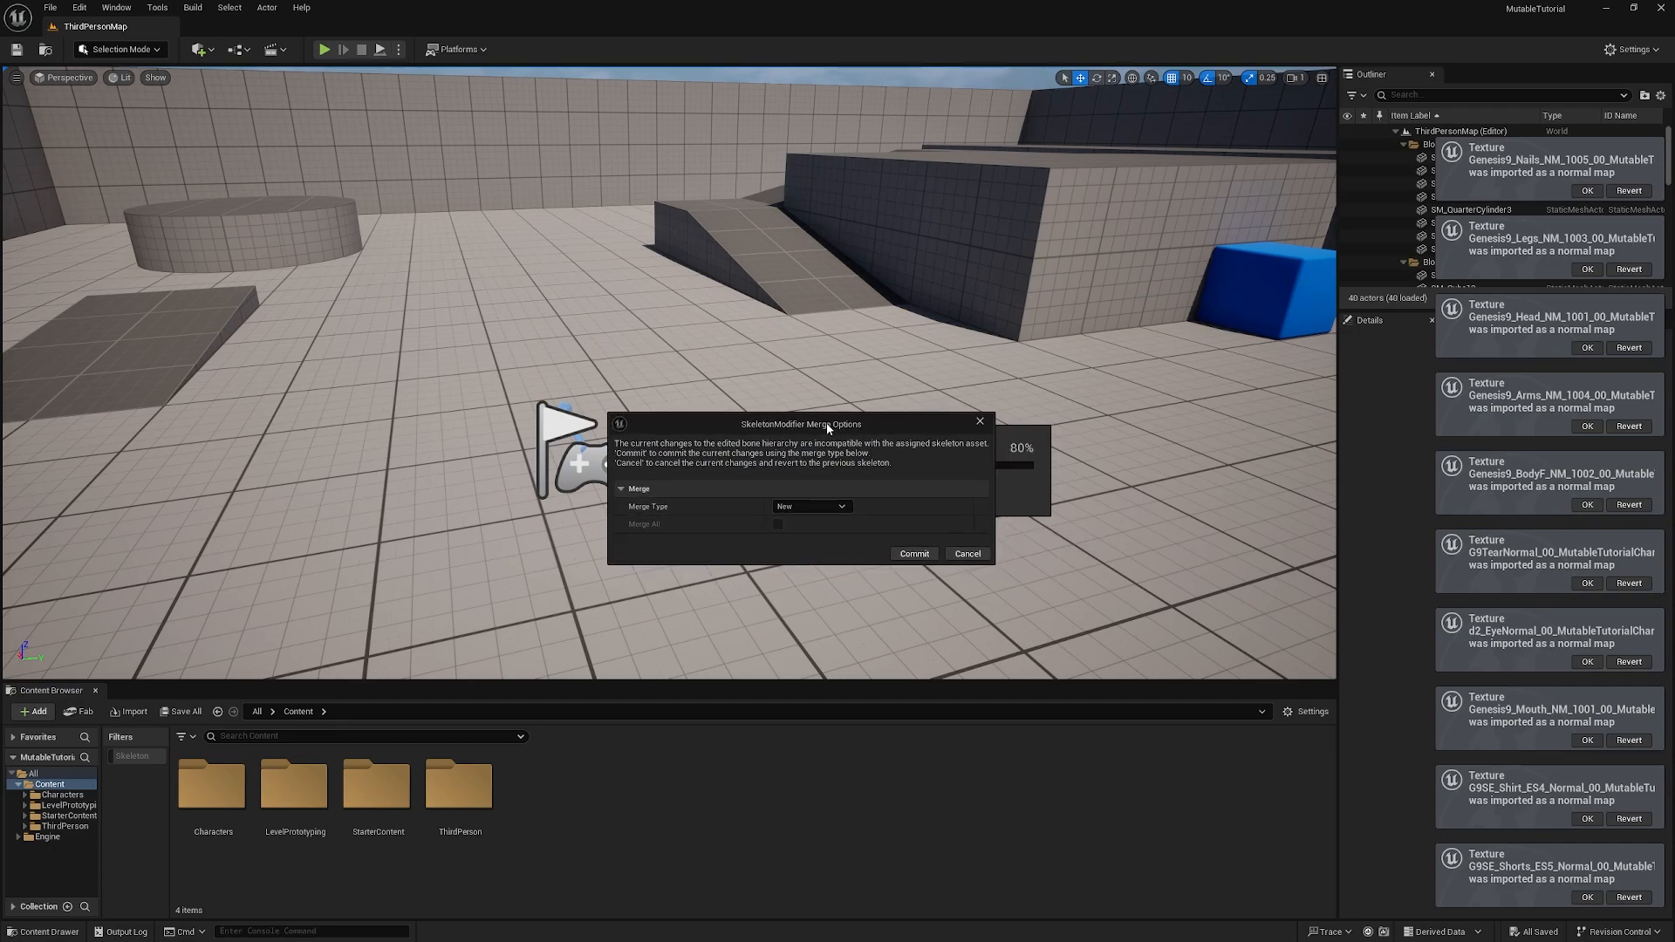
{"action": "left_click", "coordinate": [914, 555]}
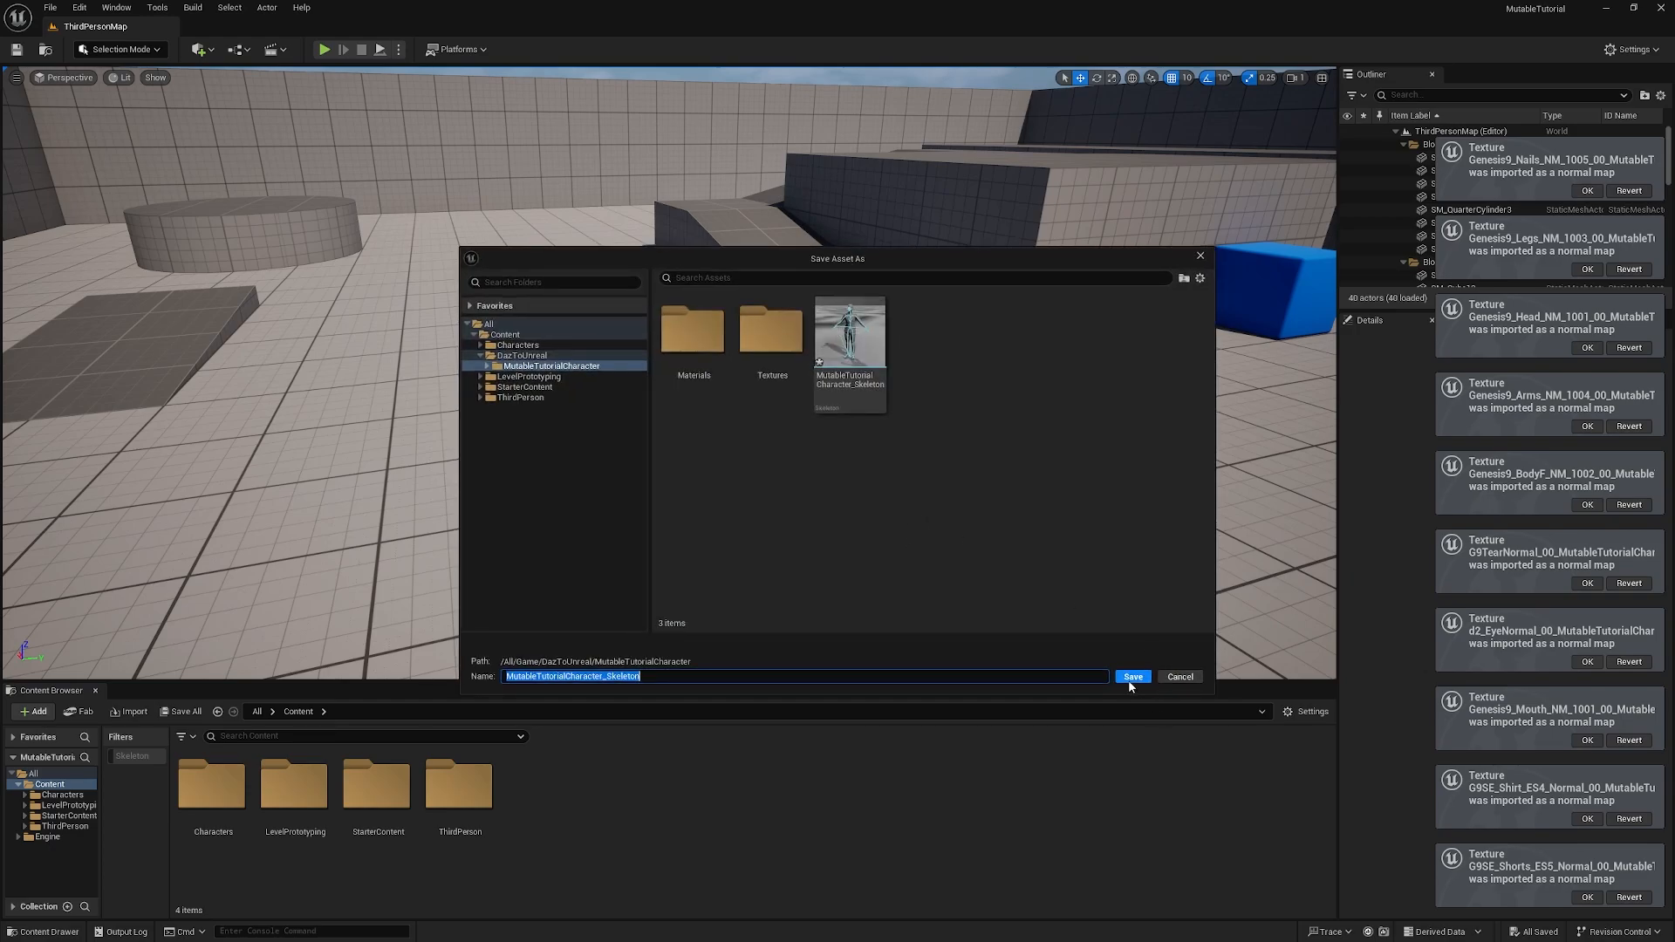
{"action": "left_click", "coordinate": [1131, 680]}
{"action": "left_click", "coordinate": [916, 501]}
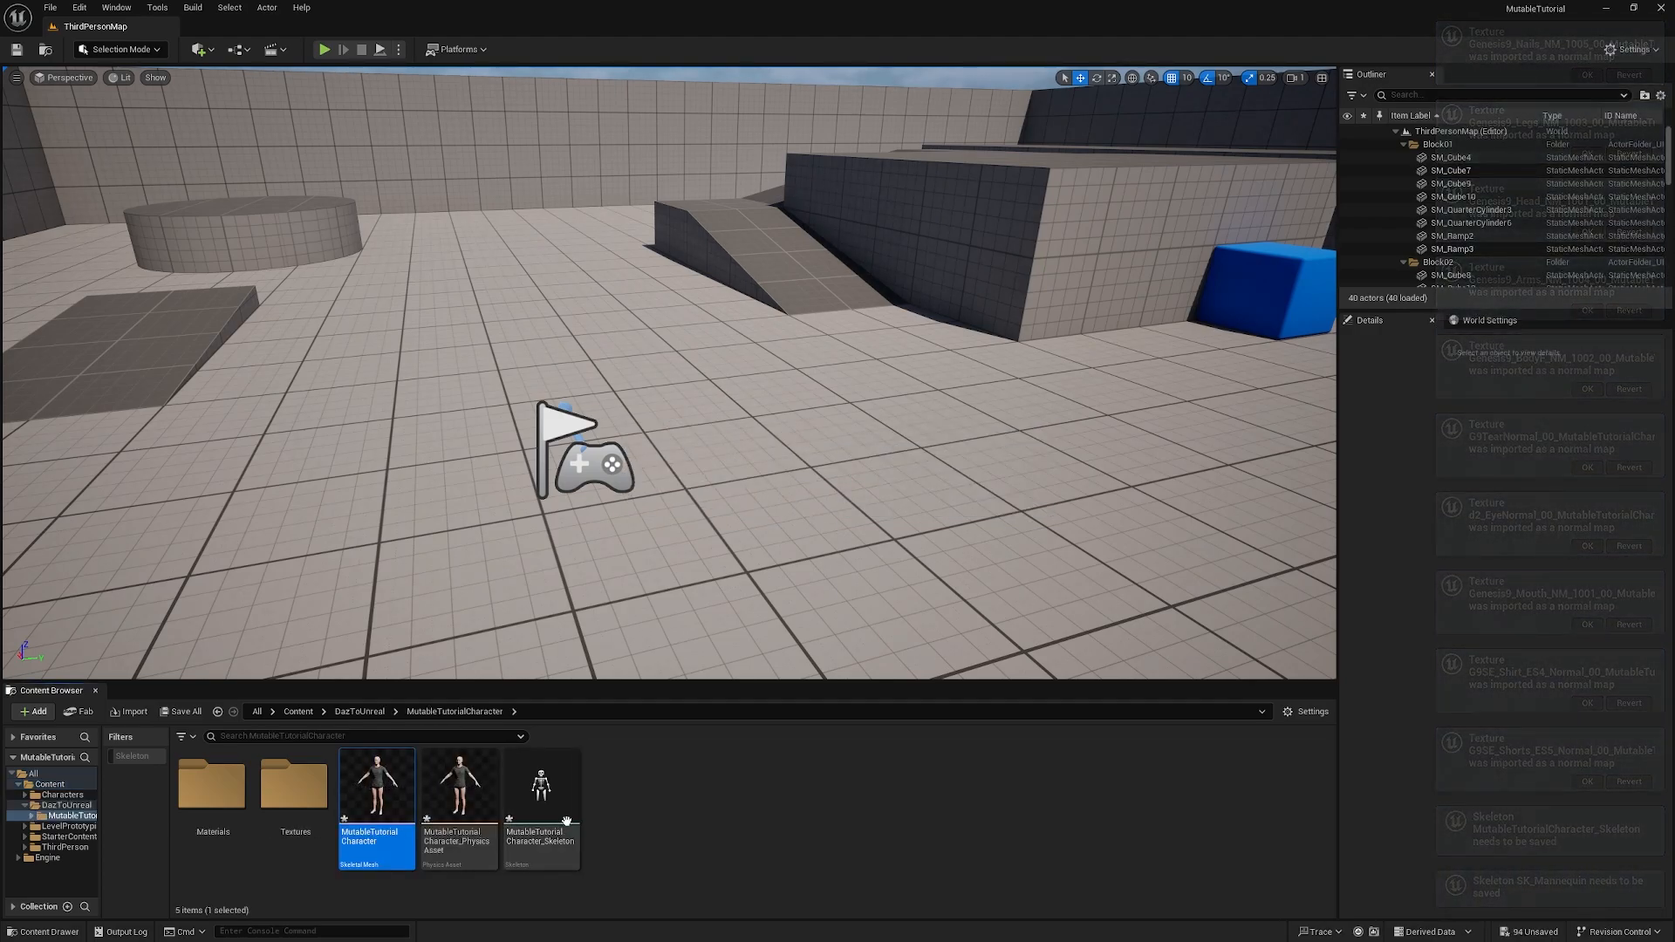
Step: Examine the imported MutableTutorialCharacter skeletal mesh in its editor and close it again
{"action": "mouse_move", "coordinate": [392, 803]}
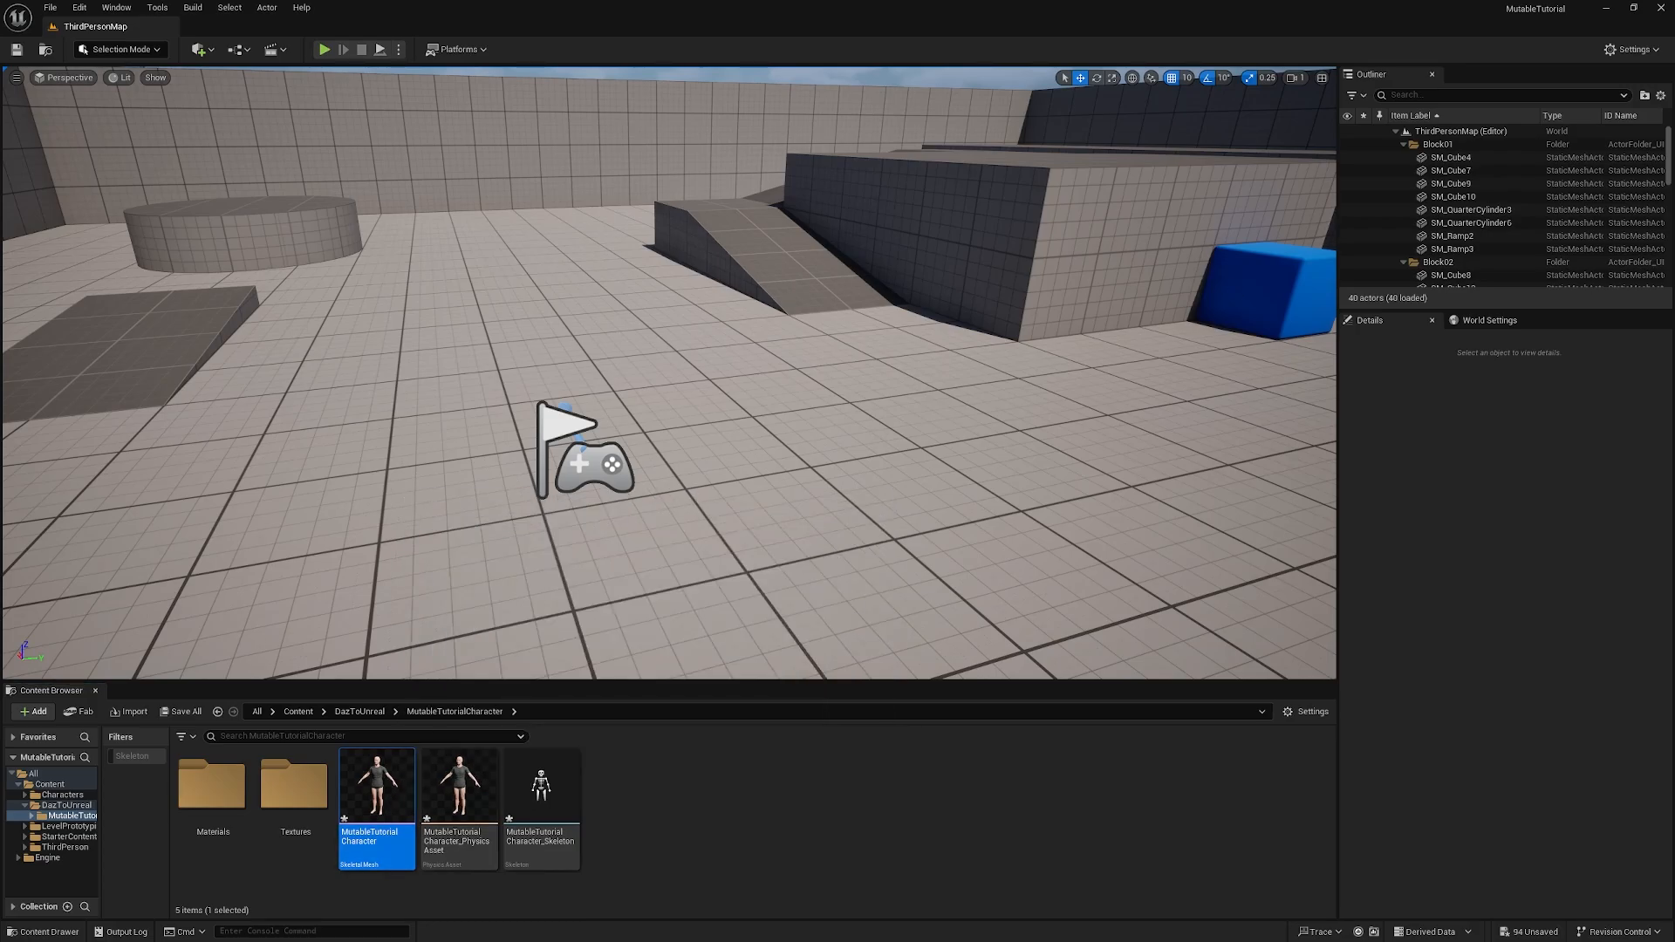
{"action": "key", "text": "Return"}
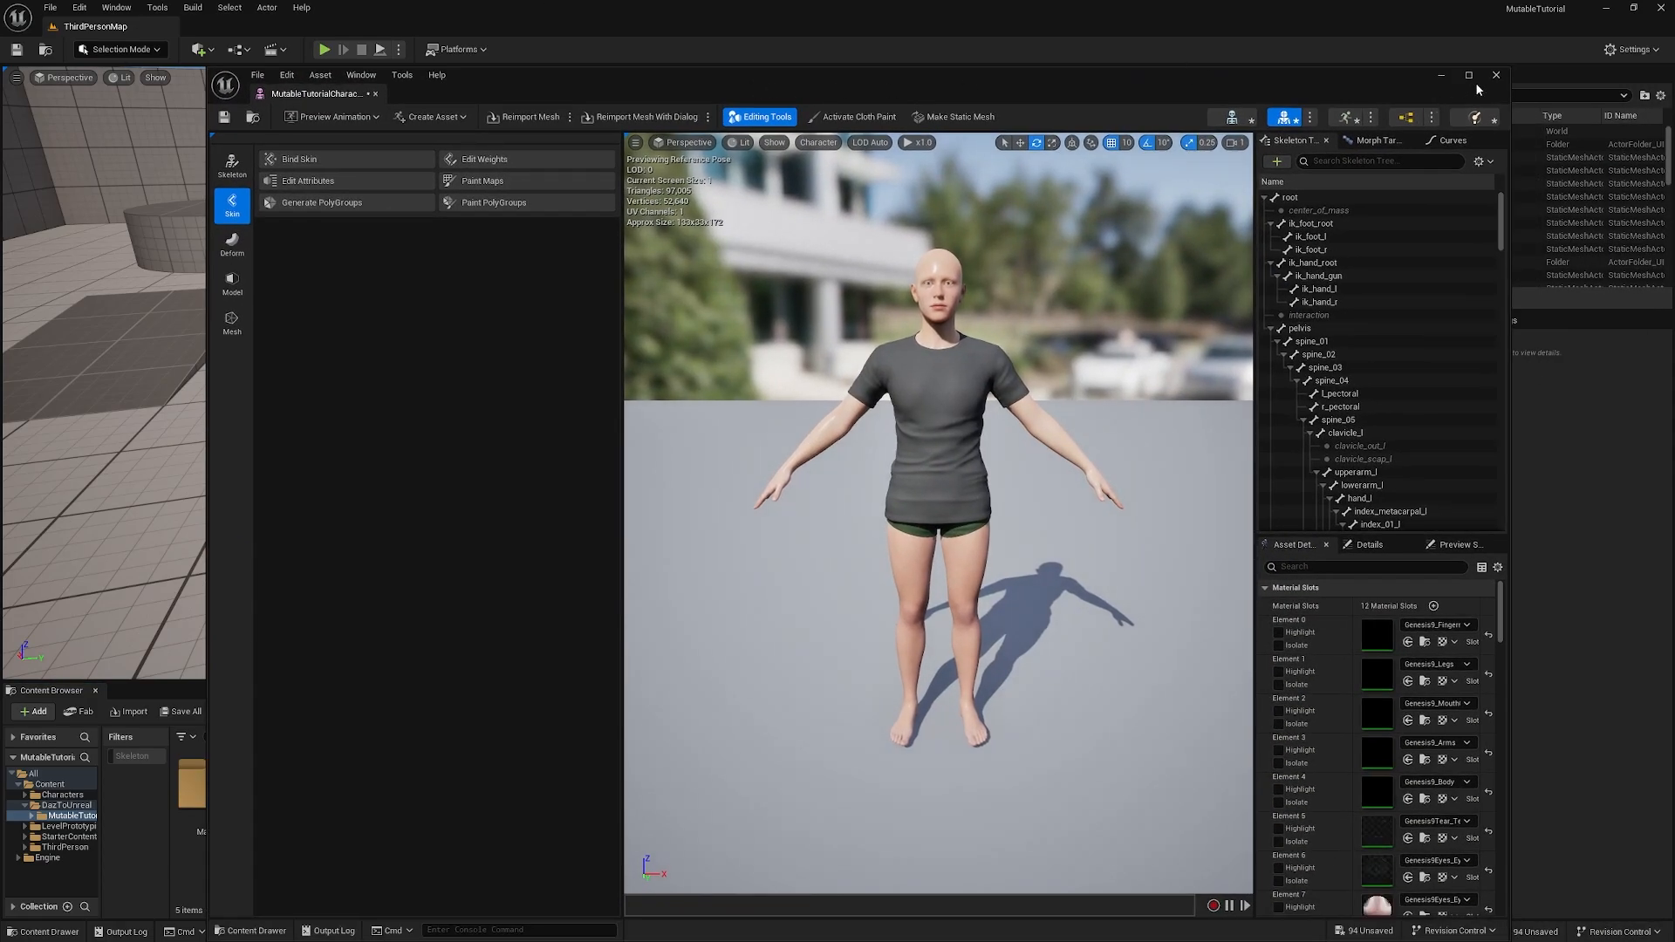
{"action": "left_click", "coordinate": [1496, 75]}
Step: Create a Mutable Customizable Object named CO_Character in the MutableTutorialCharacter folder
{"action": "right_click", "coordinate": [659, 801]}
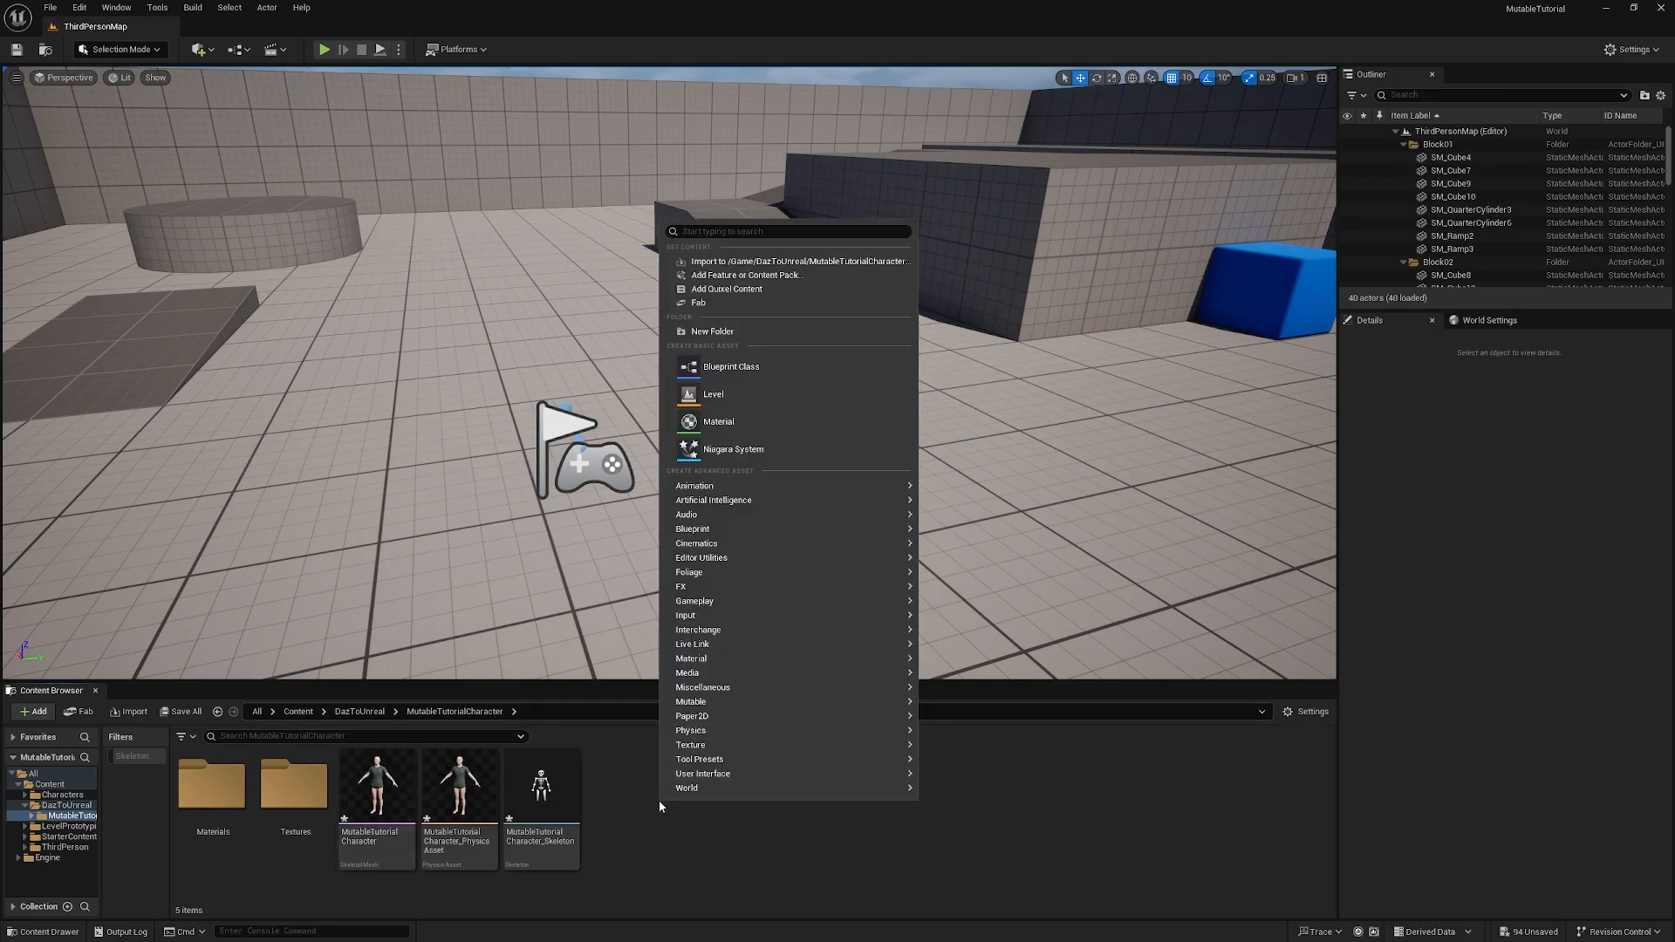
{"action": "mouse_move", "coordinate": [664, 789]}
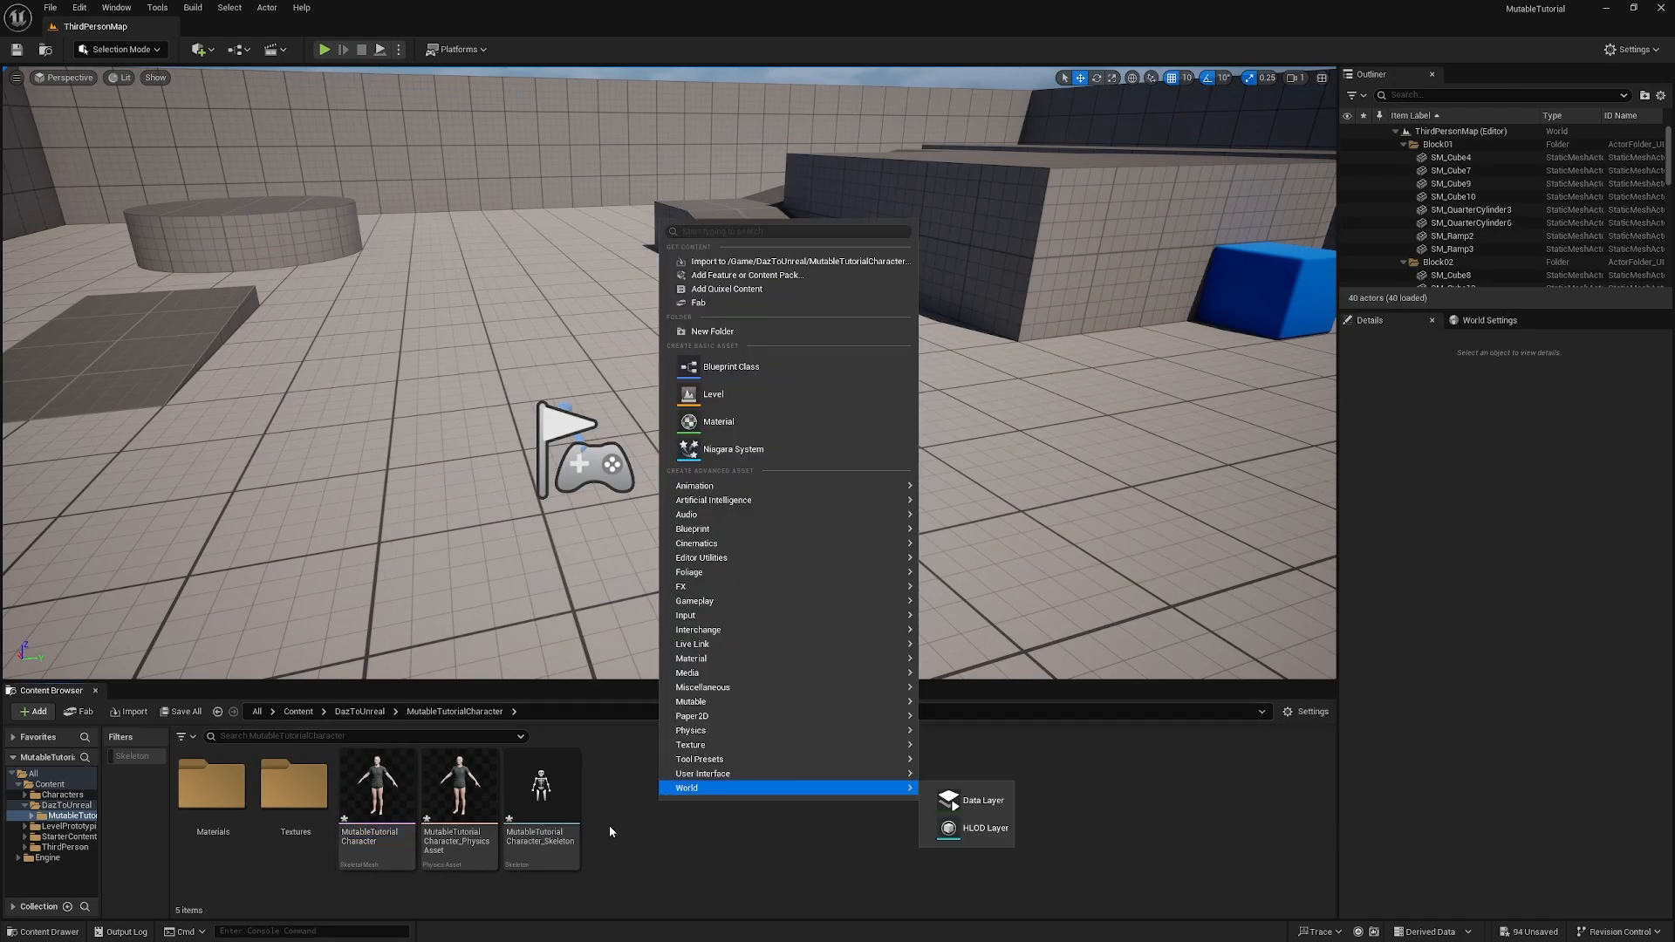
{"action": "mouse_move", "coordinate": [813, 700]}
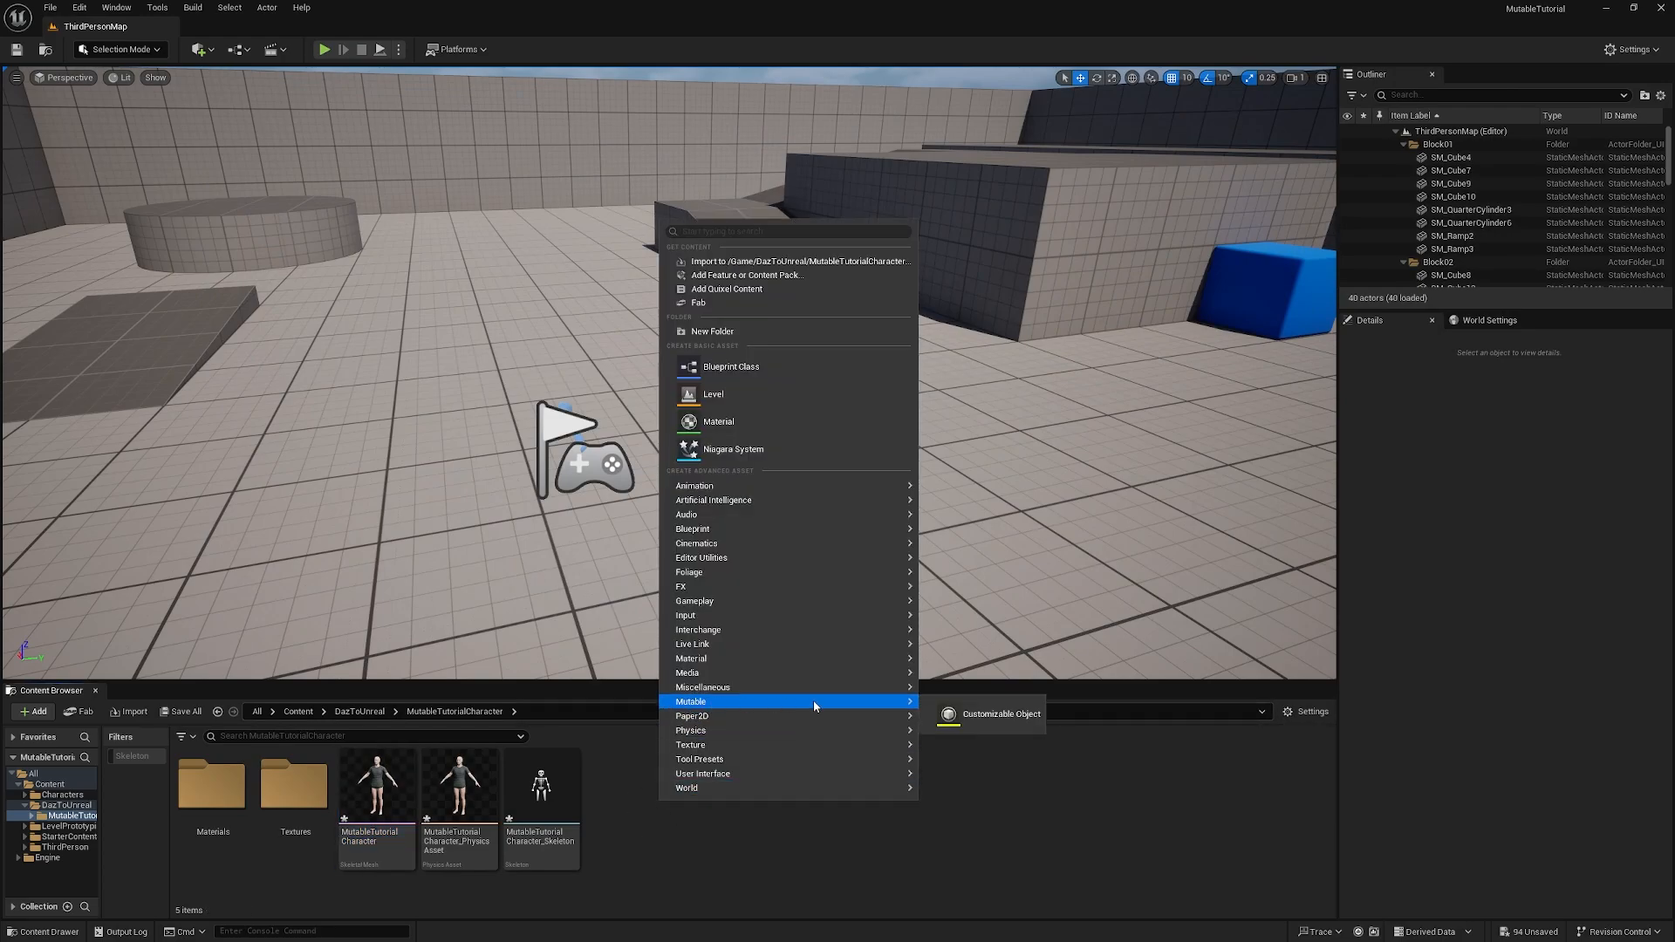
{"action": "left_click", "coordinate": [992, 715]}
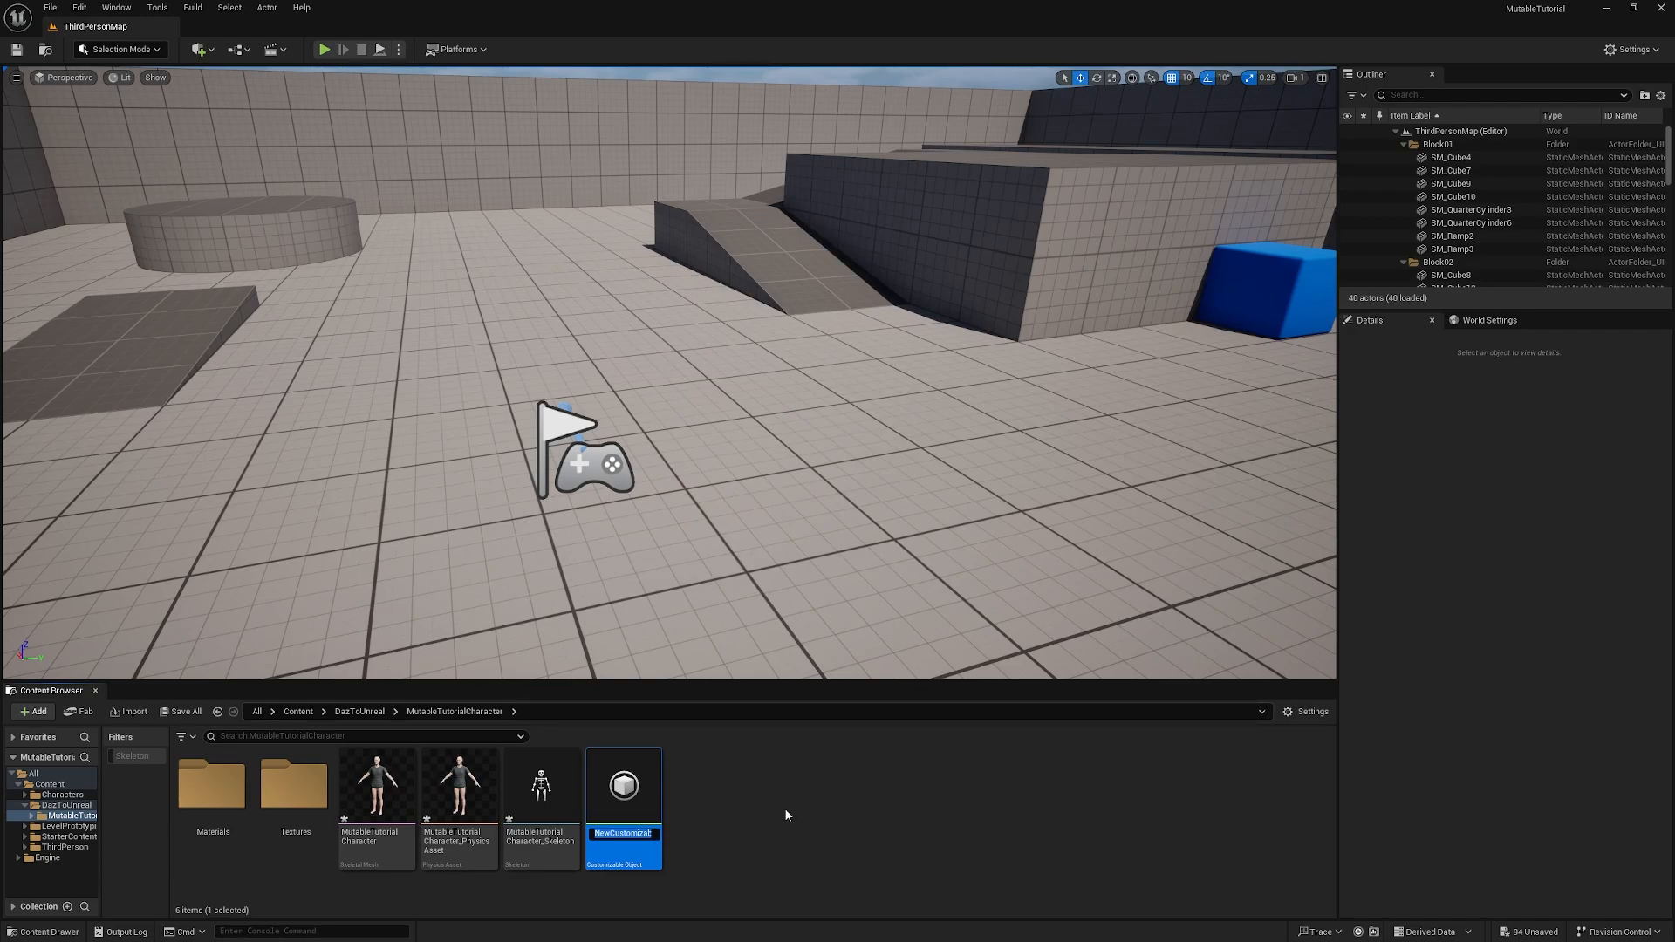
{"action": "type", "text": "CO_Character"}
{"action": "key", "text": "Return"}
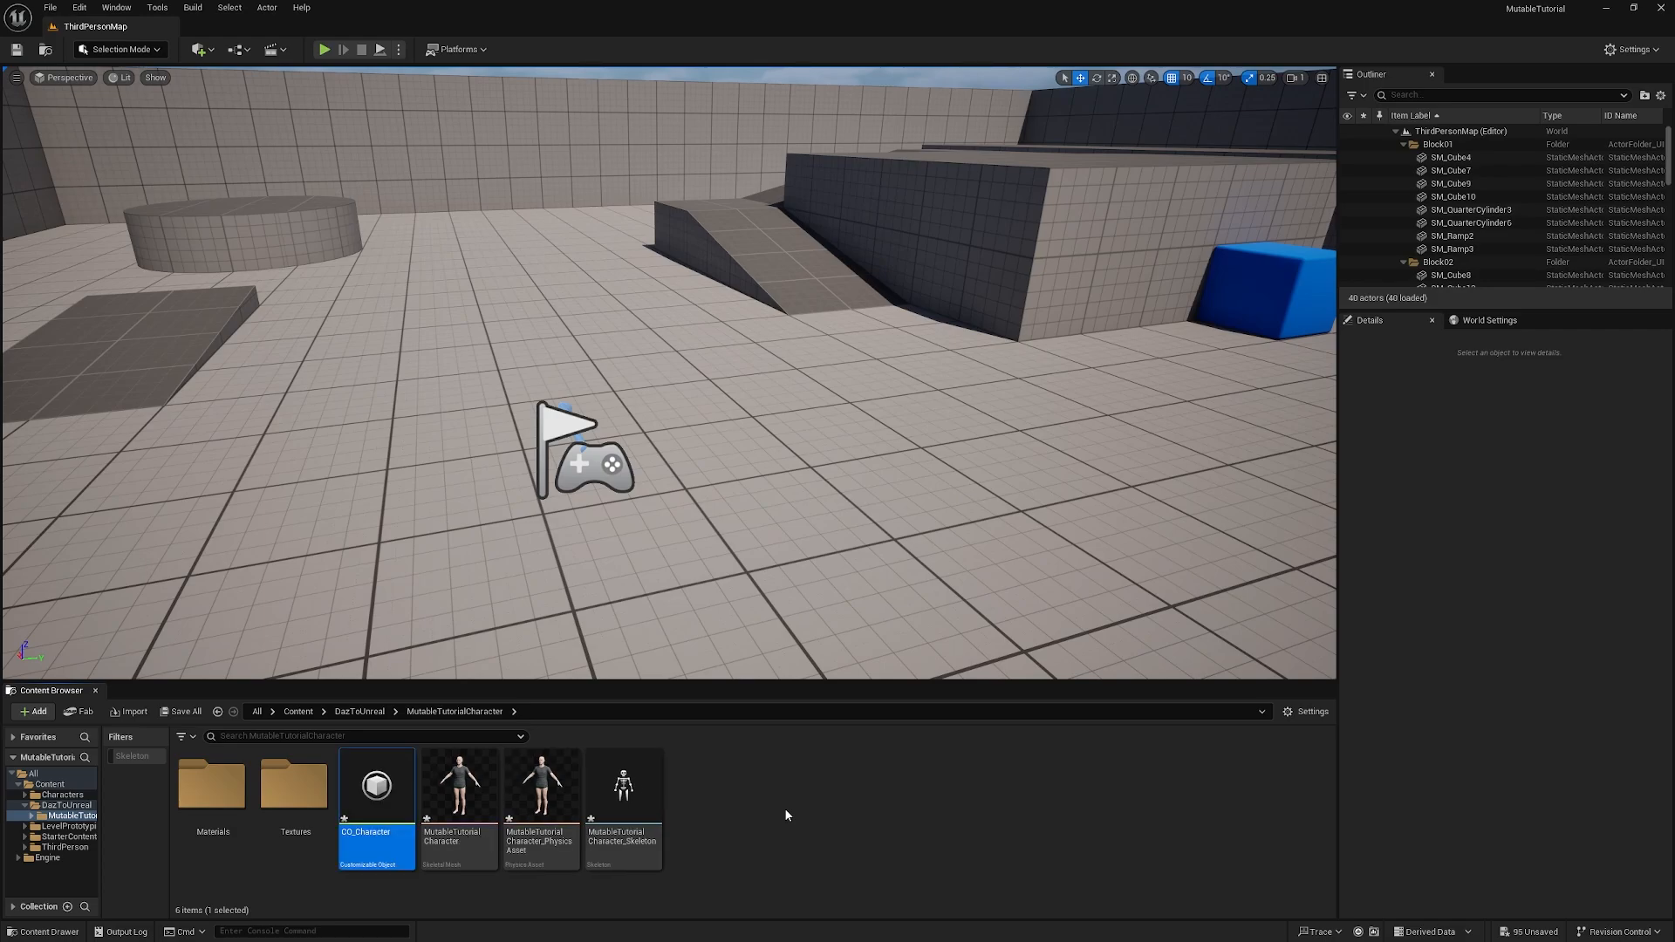
Step: Open CO_Character and rename its base object node to CharacterObject
{"action": "double_click", "coordinate": [360, 813]}
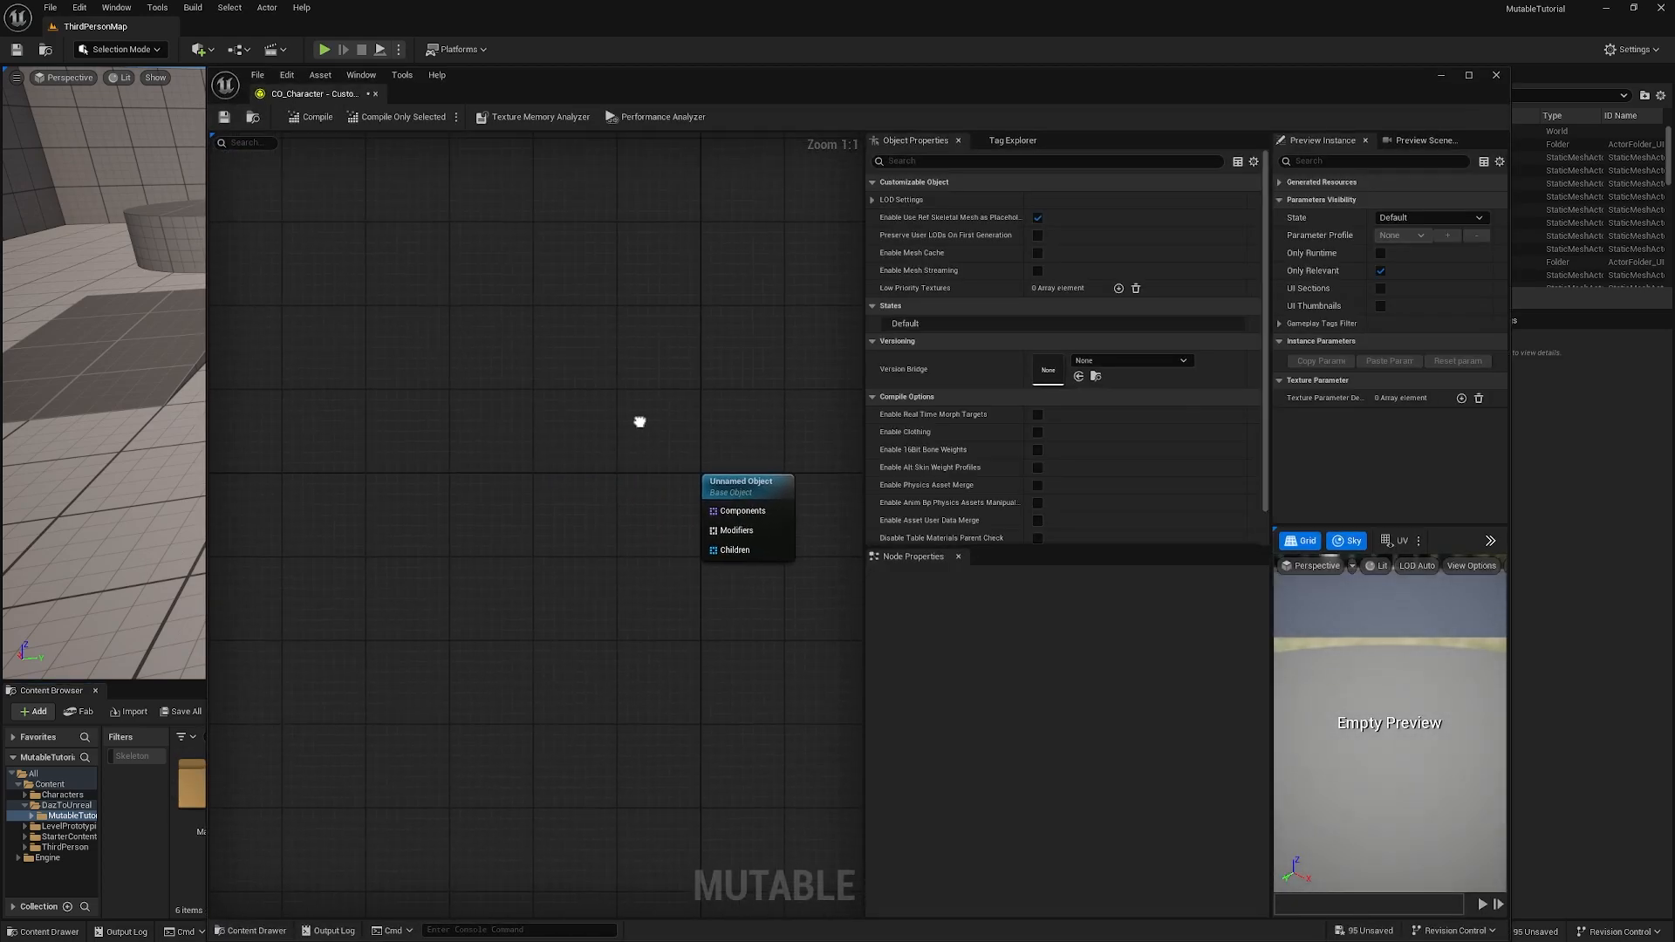
{"action": "left_click", "coordinate": [737, 480]}
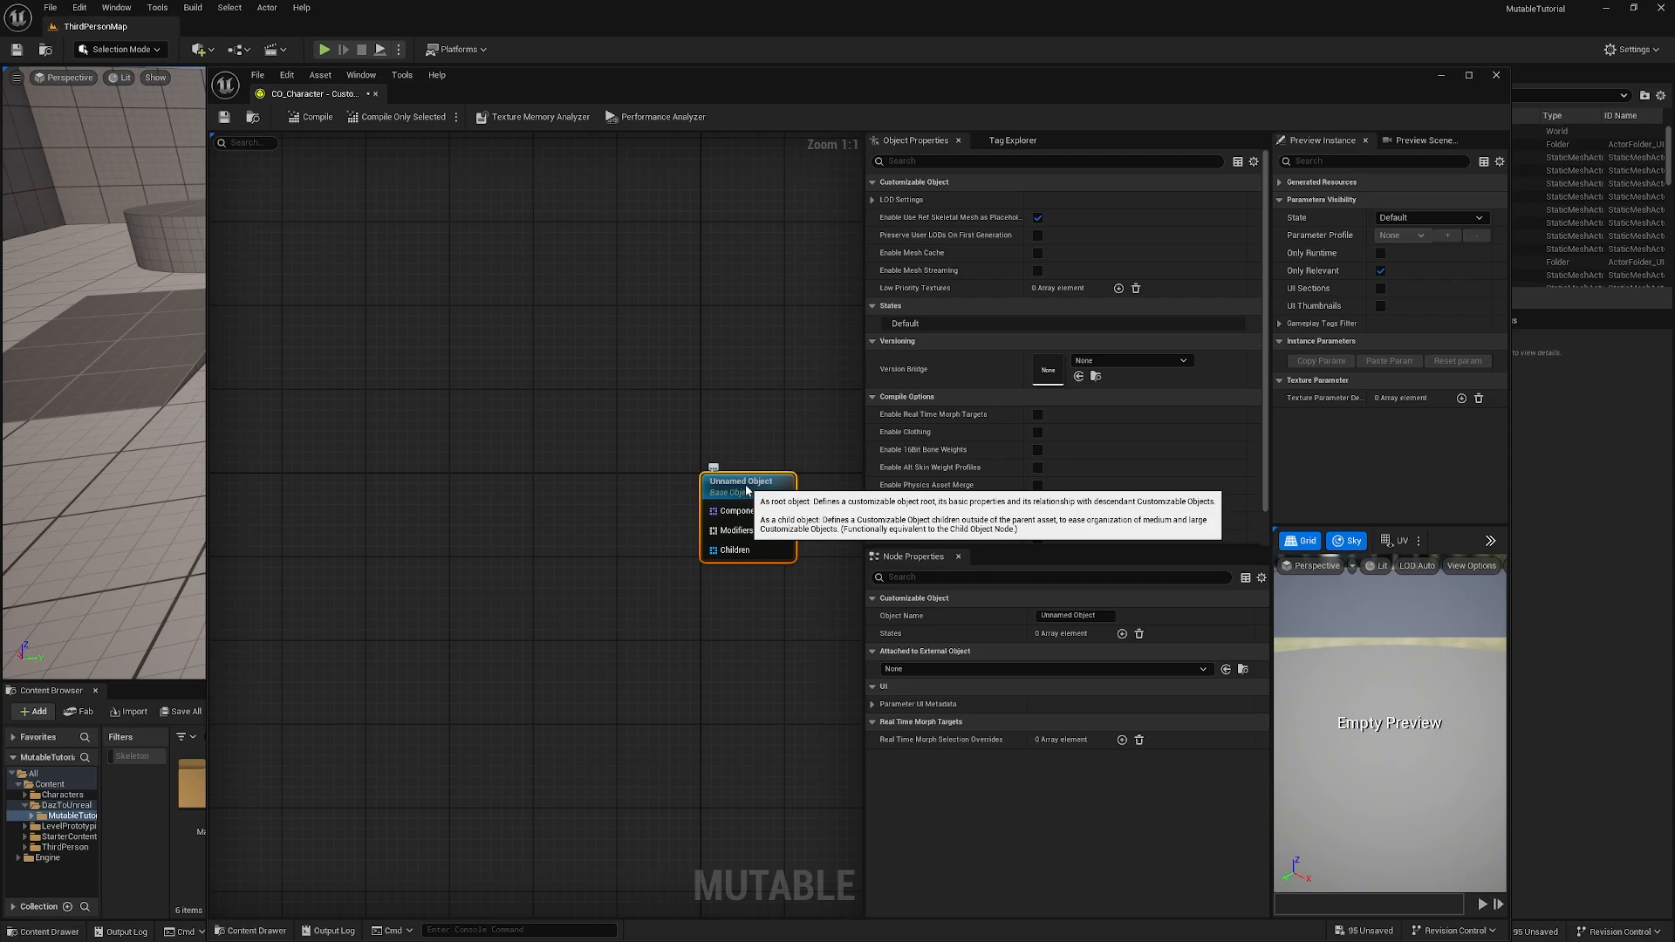
{"action": "left_click", "coordinate": [1098, 615]}
{"action": "left_click", "coordinate": [1100, 614]}
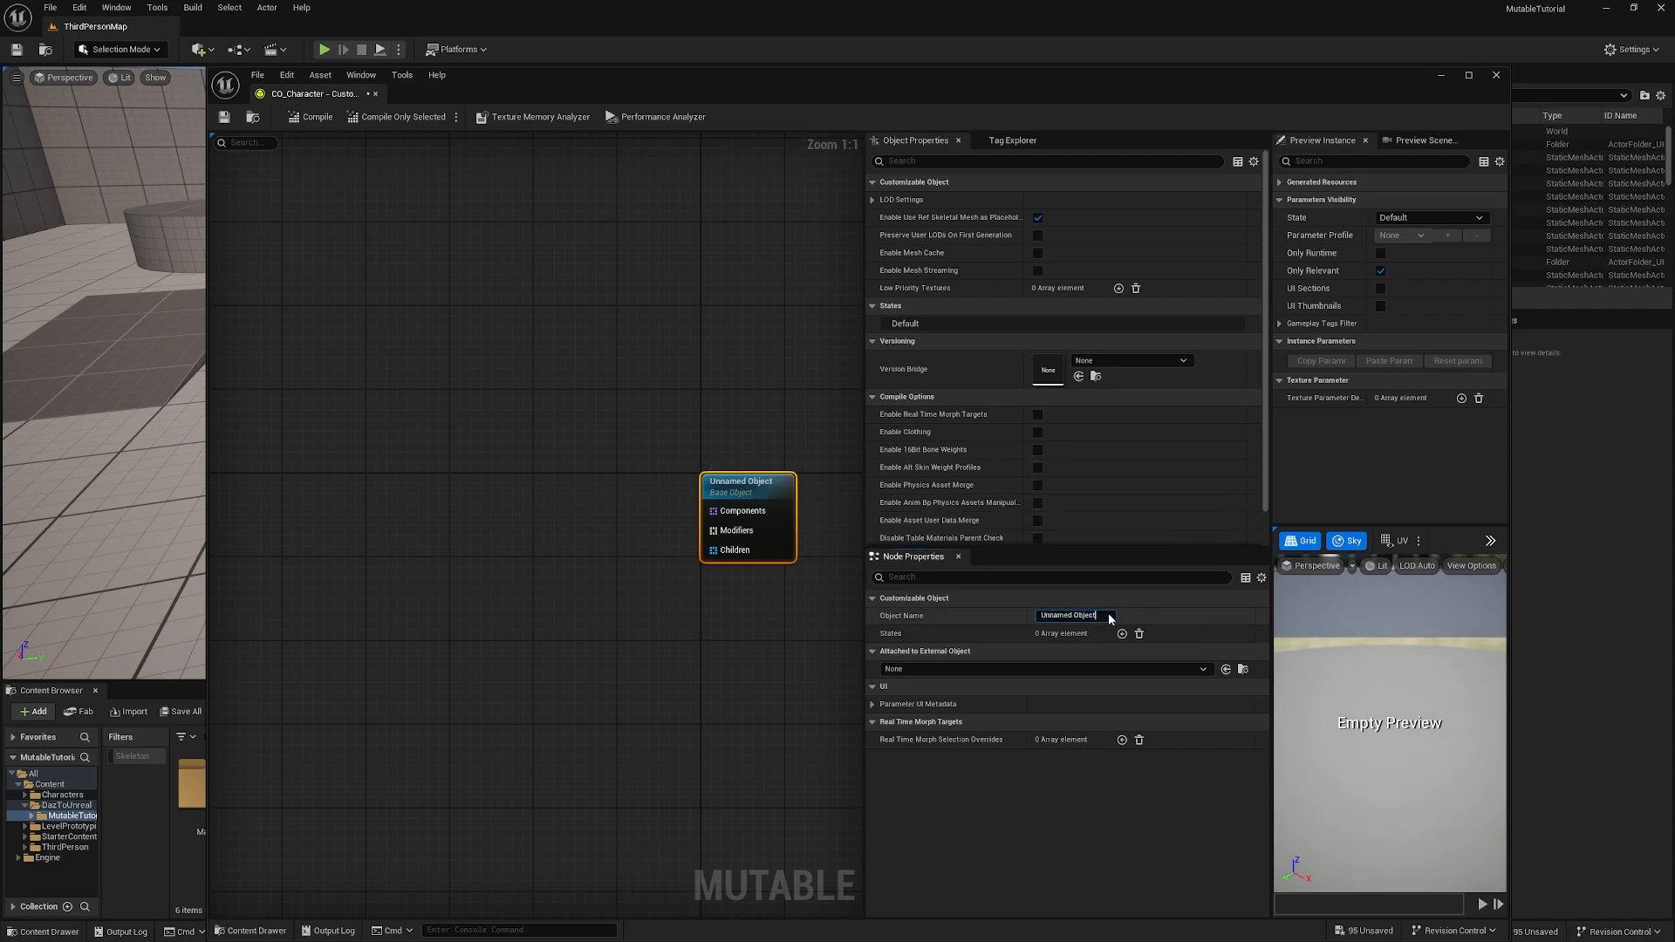
{"action": "double_click", "coordinate": [1058, 615]}
{"action": "type", "text": "Ch"}
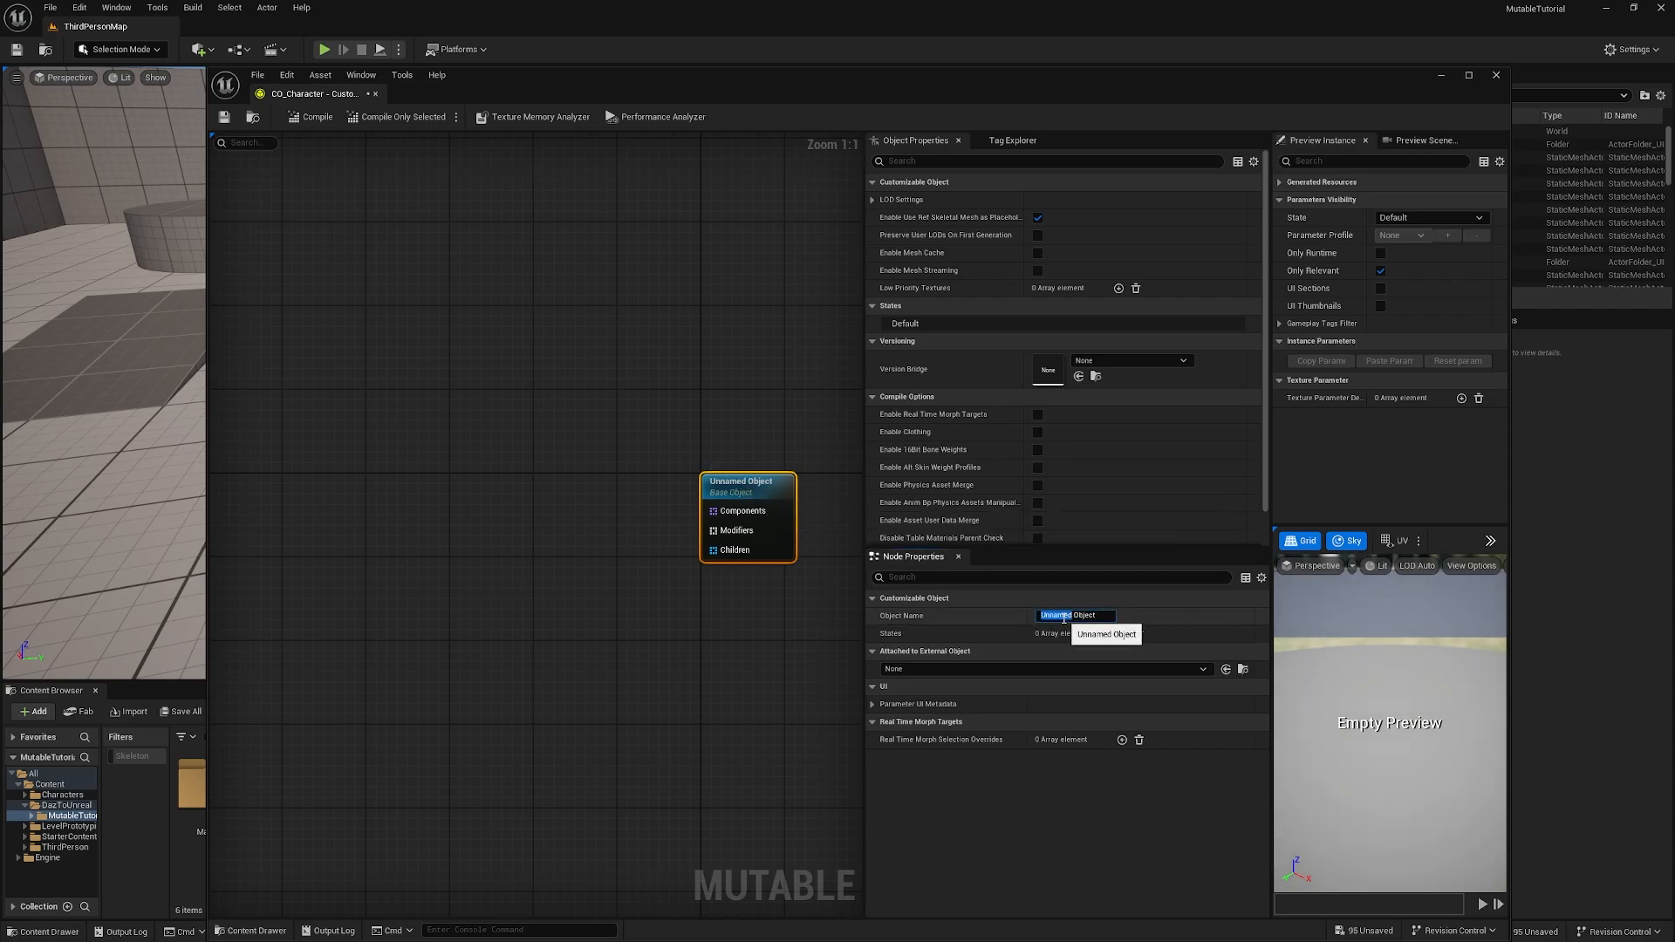
{"action": "type", "text": "aracter"}
{"action": "key", "text": "BackSpace"}
{"action": "left_click", "coordinate": [644, 639]}
Step: Add a Skeletal Mesh node using MutableTutorialCharacter and place it well clear of the CharacterObject node
{"action": "right_click", "coordinate": [235, 506]}
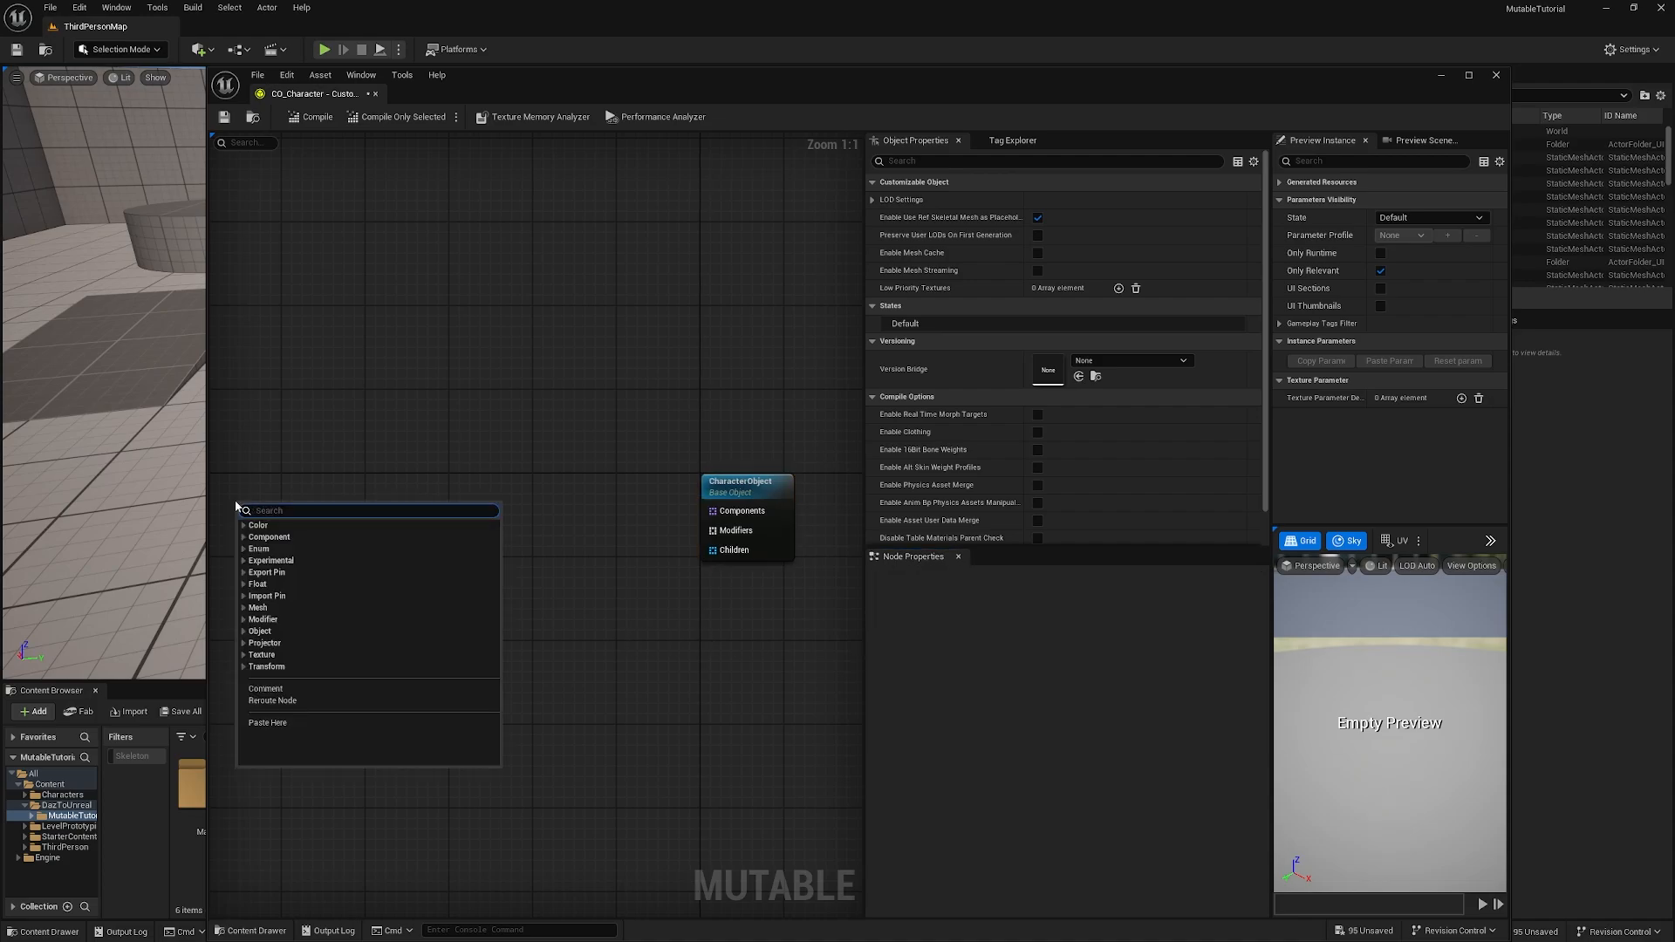
{"action": "type", "text": "skele"}
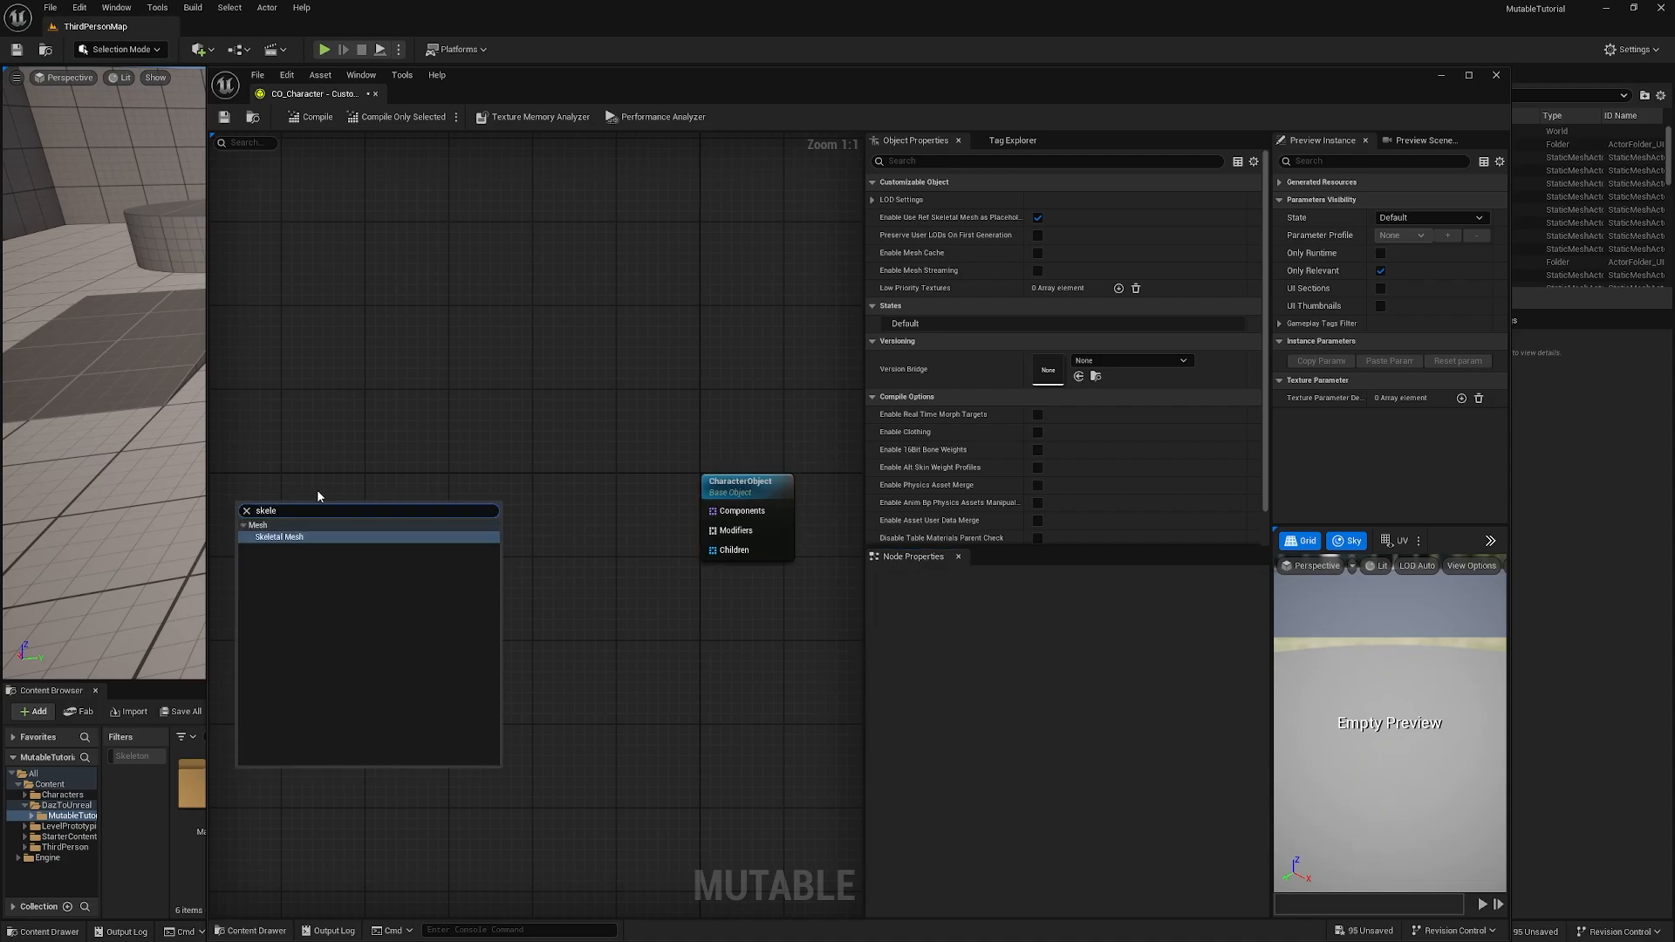
{"action": "left_click", "coordinate": [301, 540]}
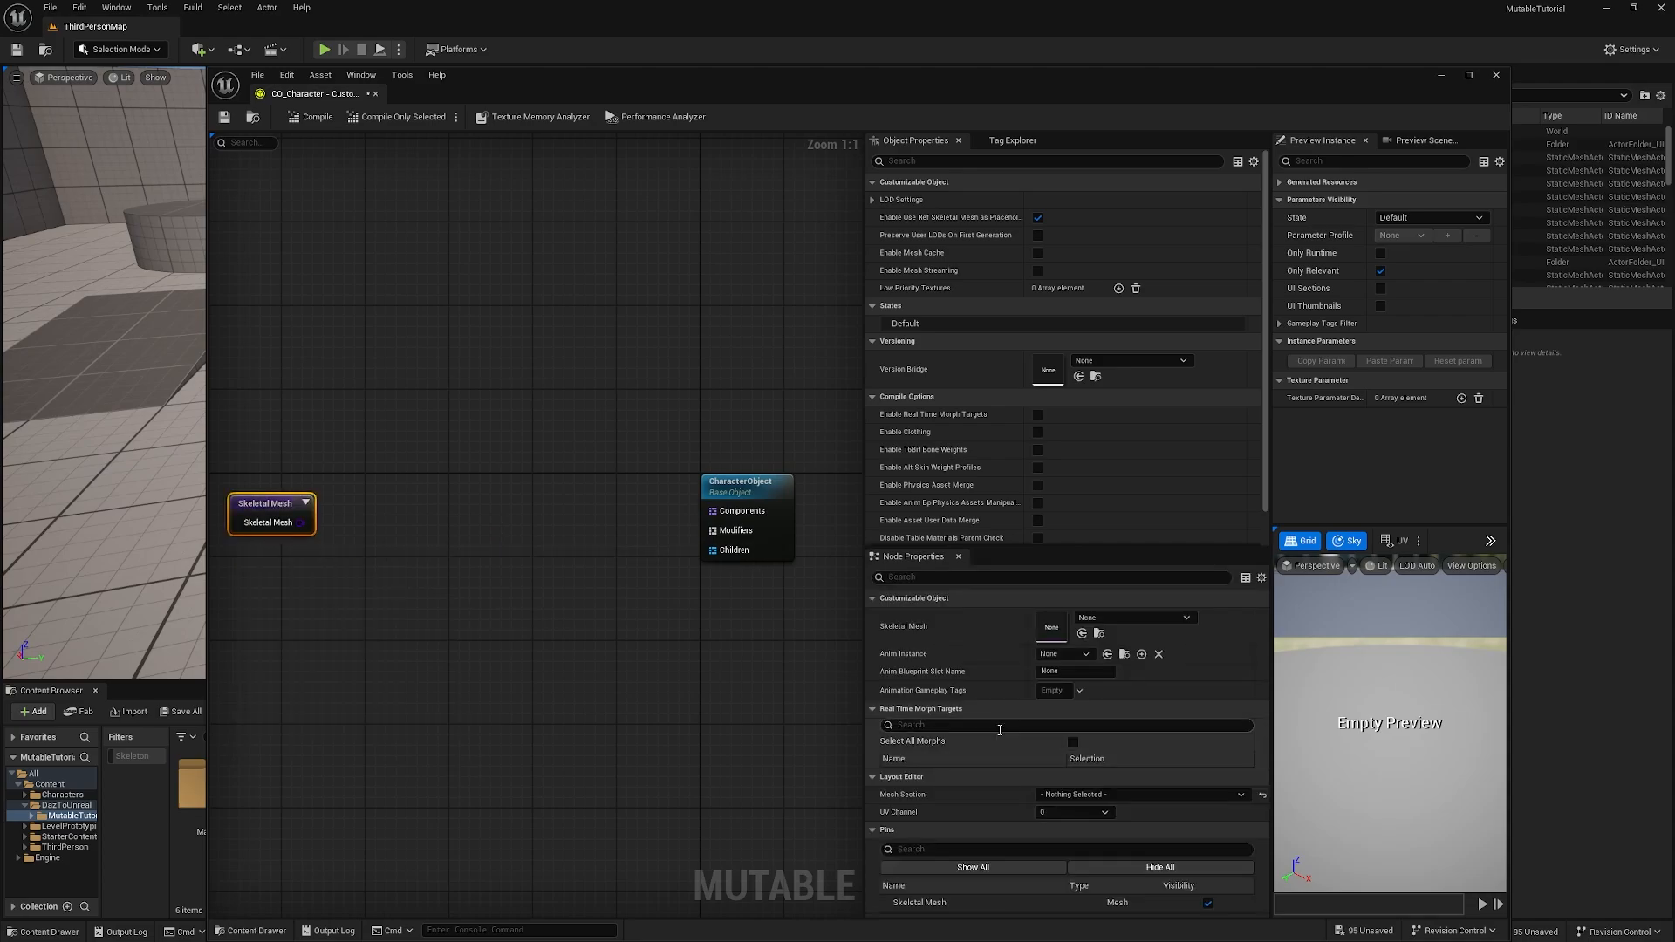
{"action": "left_click", "coordinate": [1168, 621]}
{"action": "left_click", "coordinate": [1168, 761]}
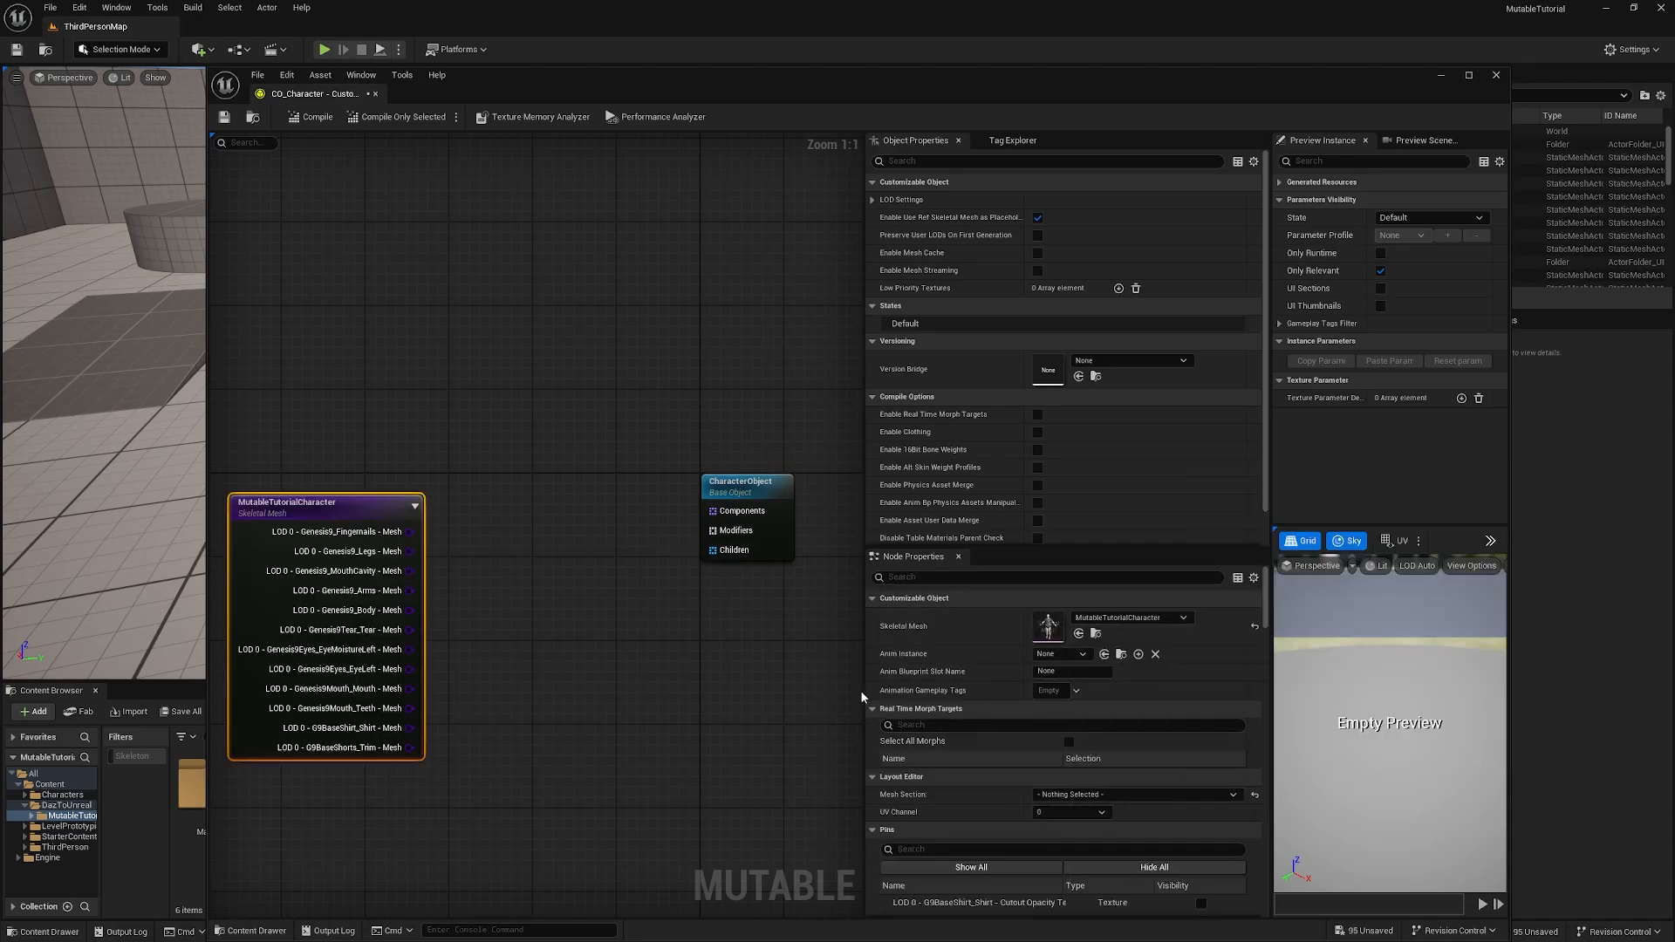
{"action": "right_click_drag", "start_coordinate": [483, 605], "coordinate": [599, 554]}
{"action": "left_click_drag", "start_coordinate": [483, 455], "coordinate": [367, 372]}
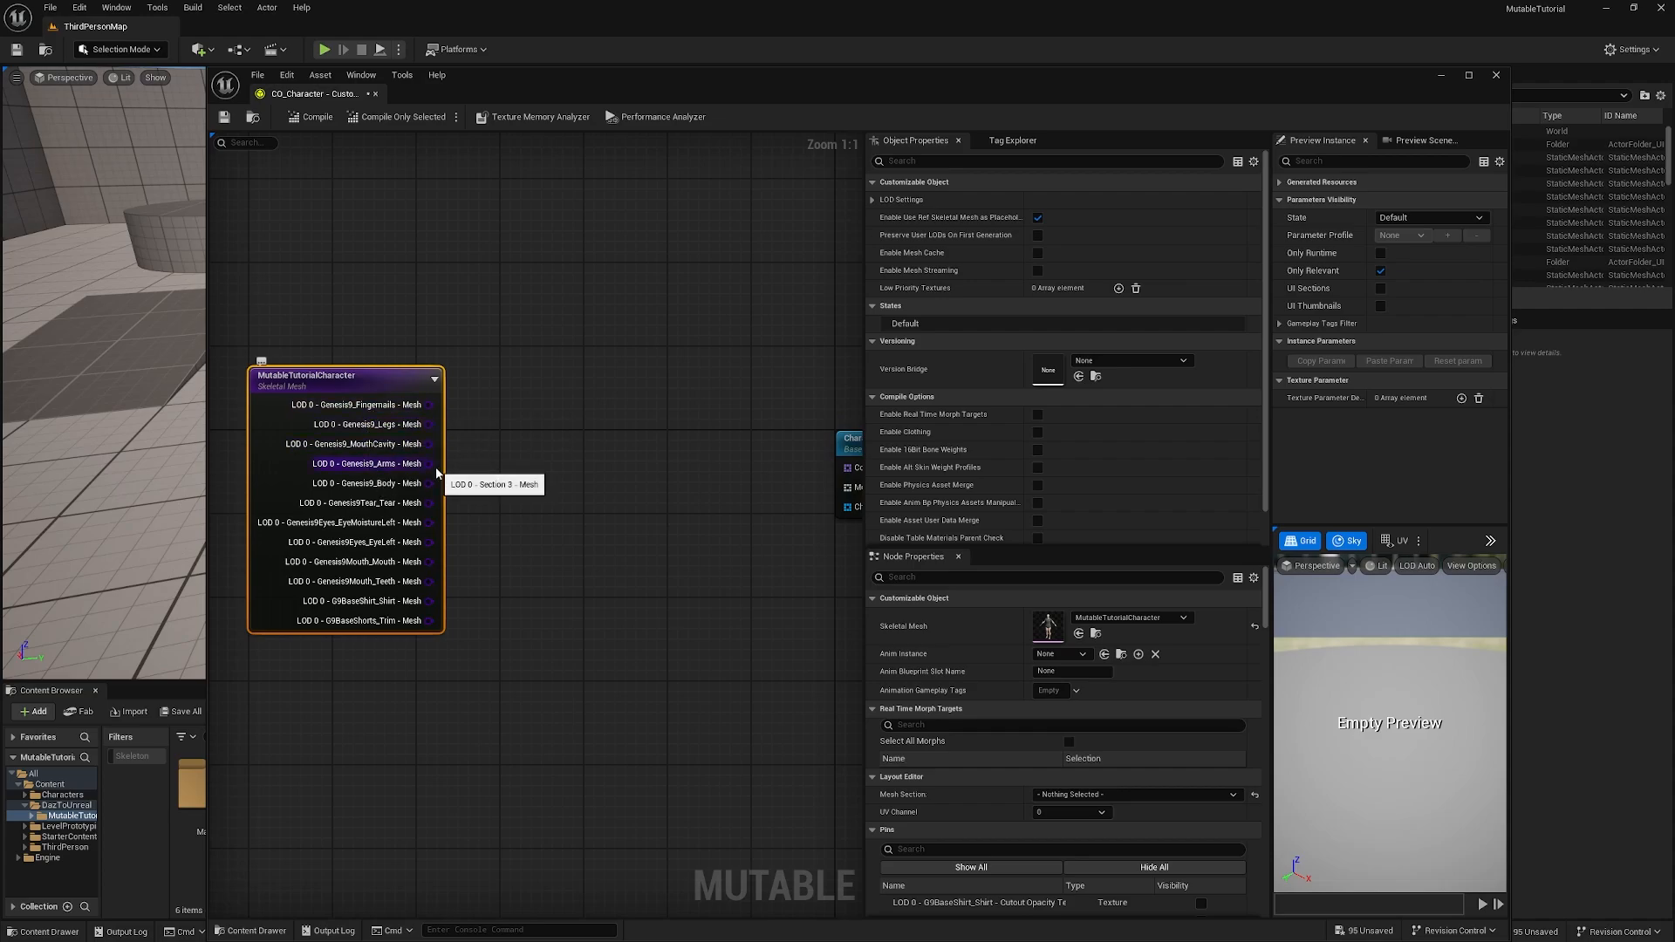
{"action": "left_click_drag", "start_coordinate": [362, 378], "coordinate": [328, 378]}
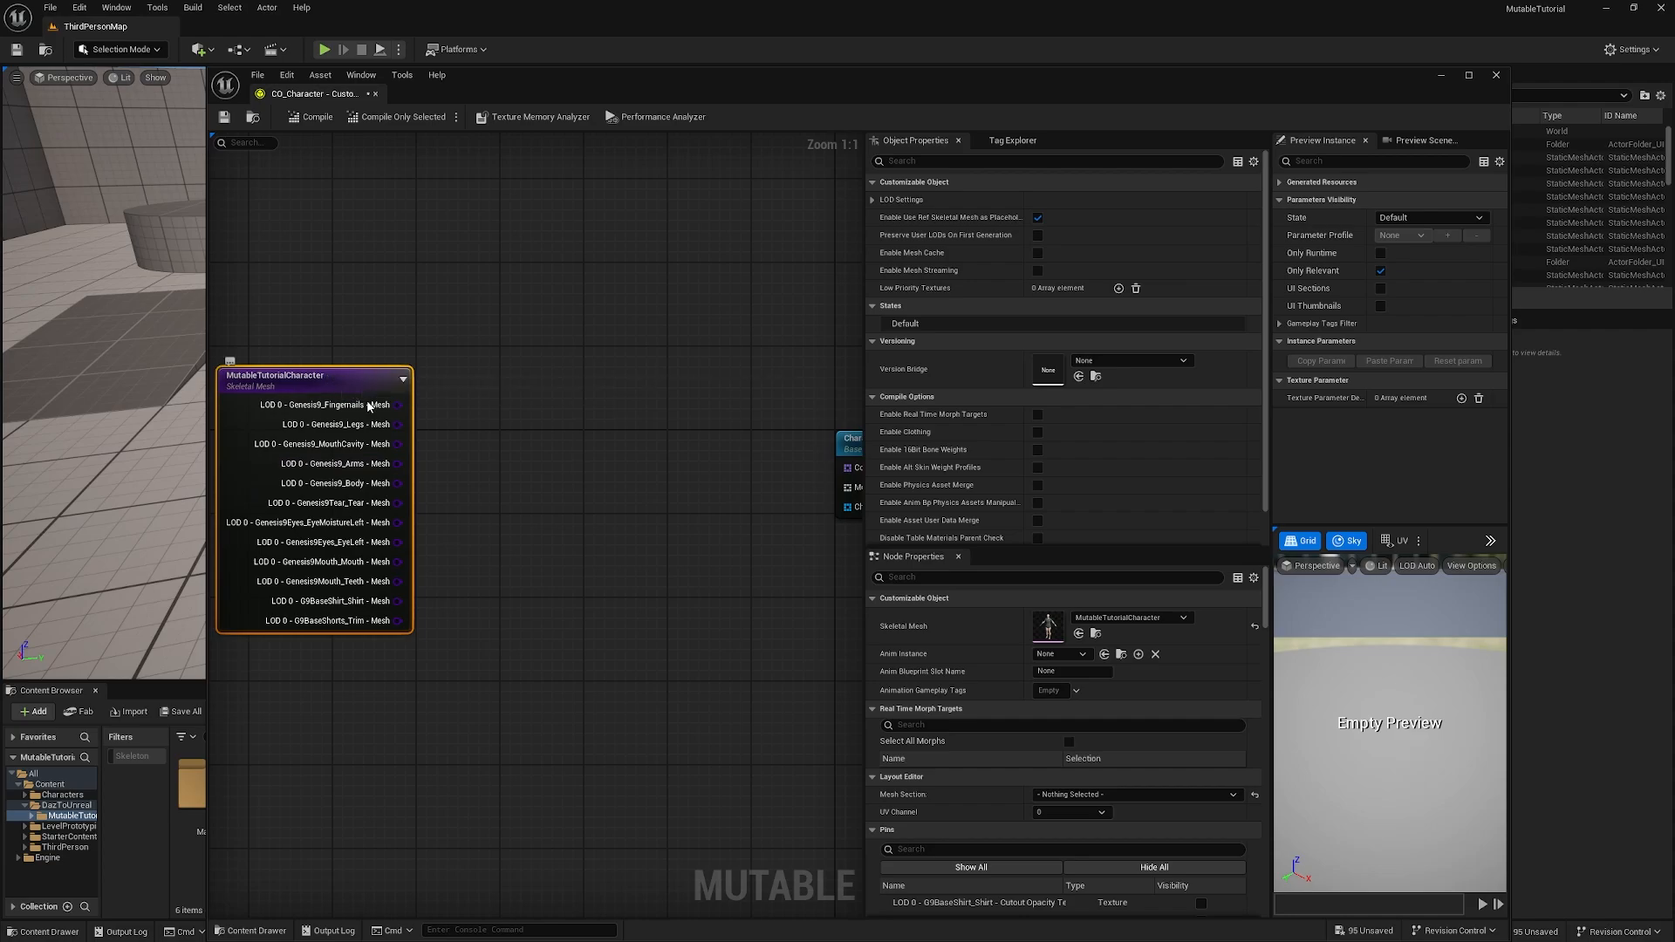
Step: Create a Mesh Section node connected to the Genesis9_Fingernails mesh output of the skeletal mesh node
{"action": "right_click_drag", "start_coordinate": [499, 546], "coordinate": [488, 517]}
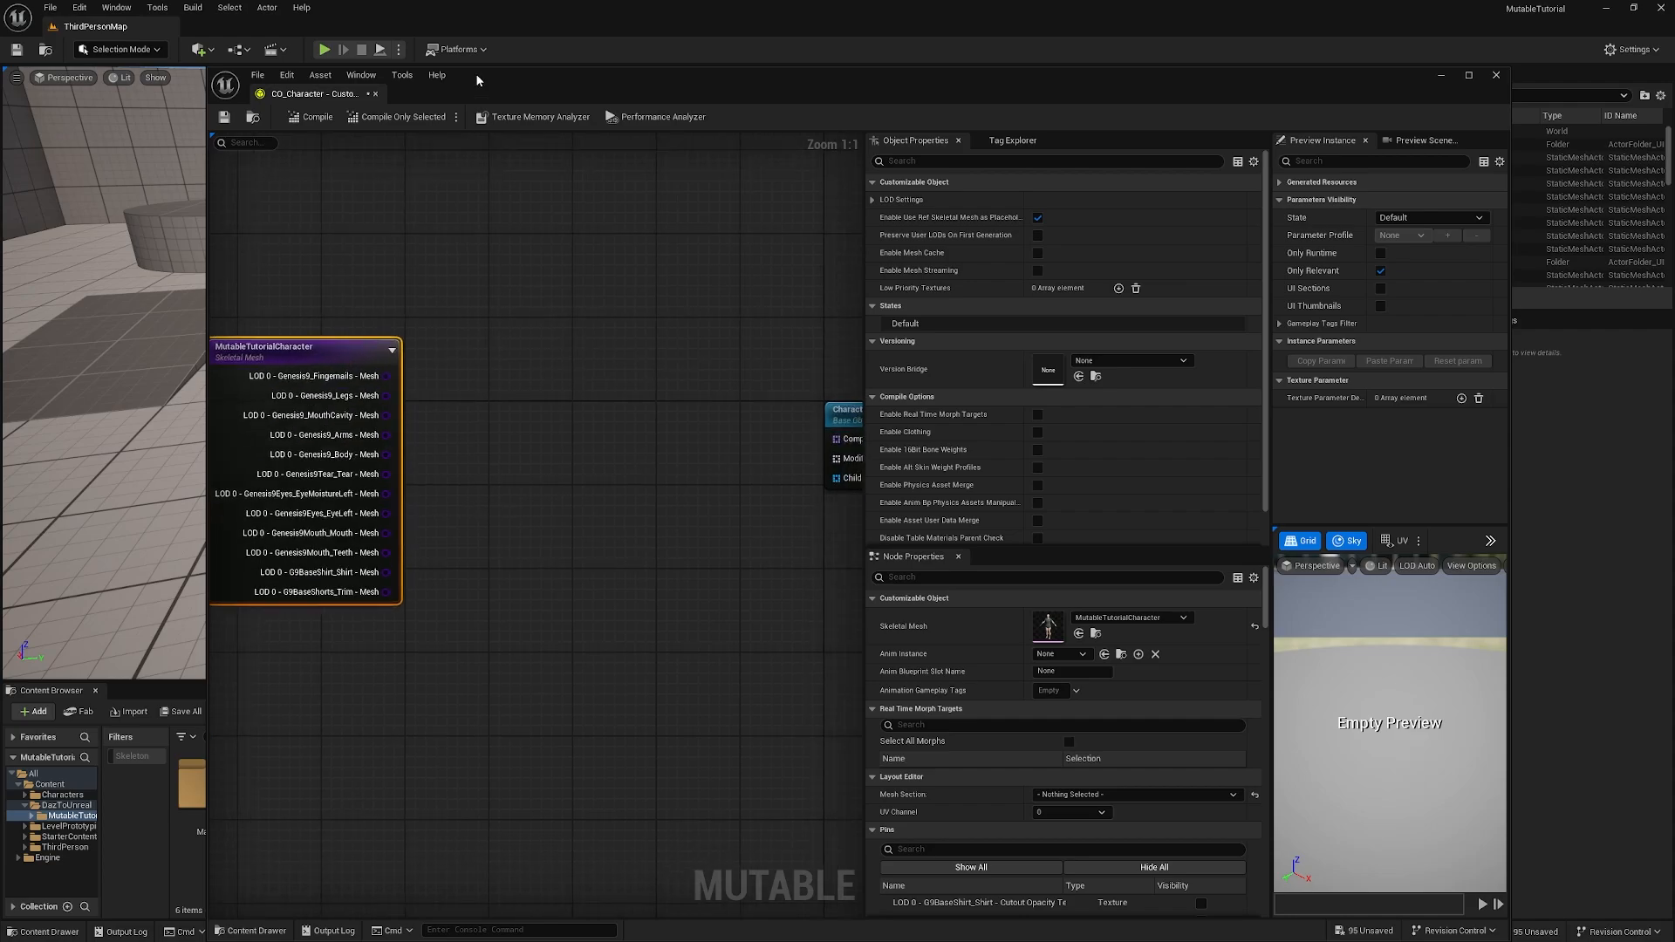
{"action": "right_click_drag", "start_coordinate": [510, 457], "coordinate": [508, 541]}
{"action": "left_click_drag", "start_coordinate": [327, 441], "coordinate": [486, 458]}
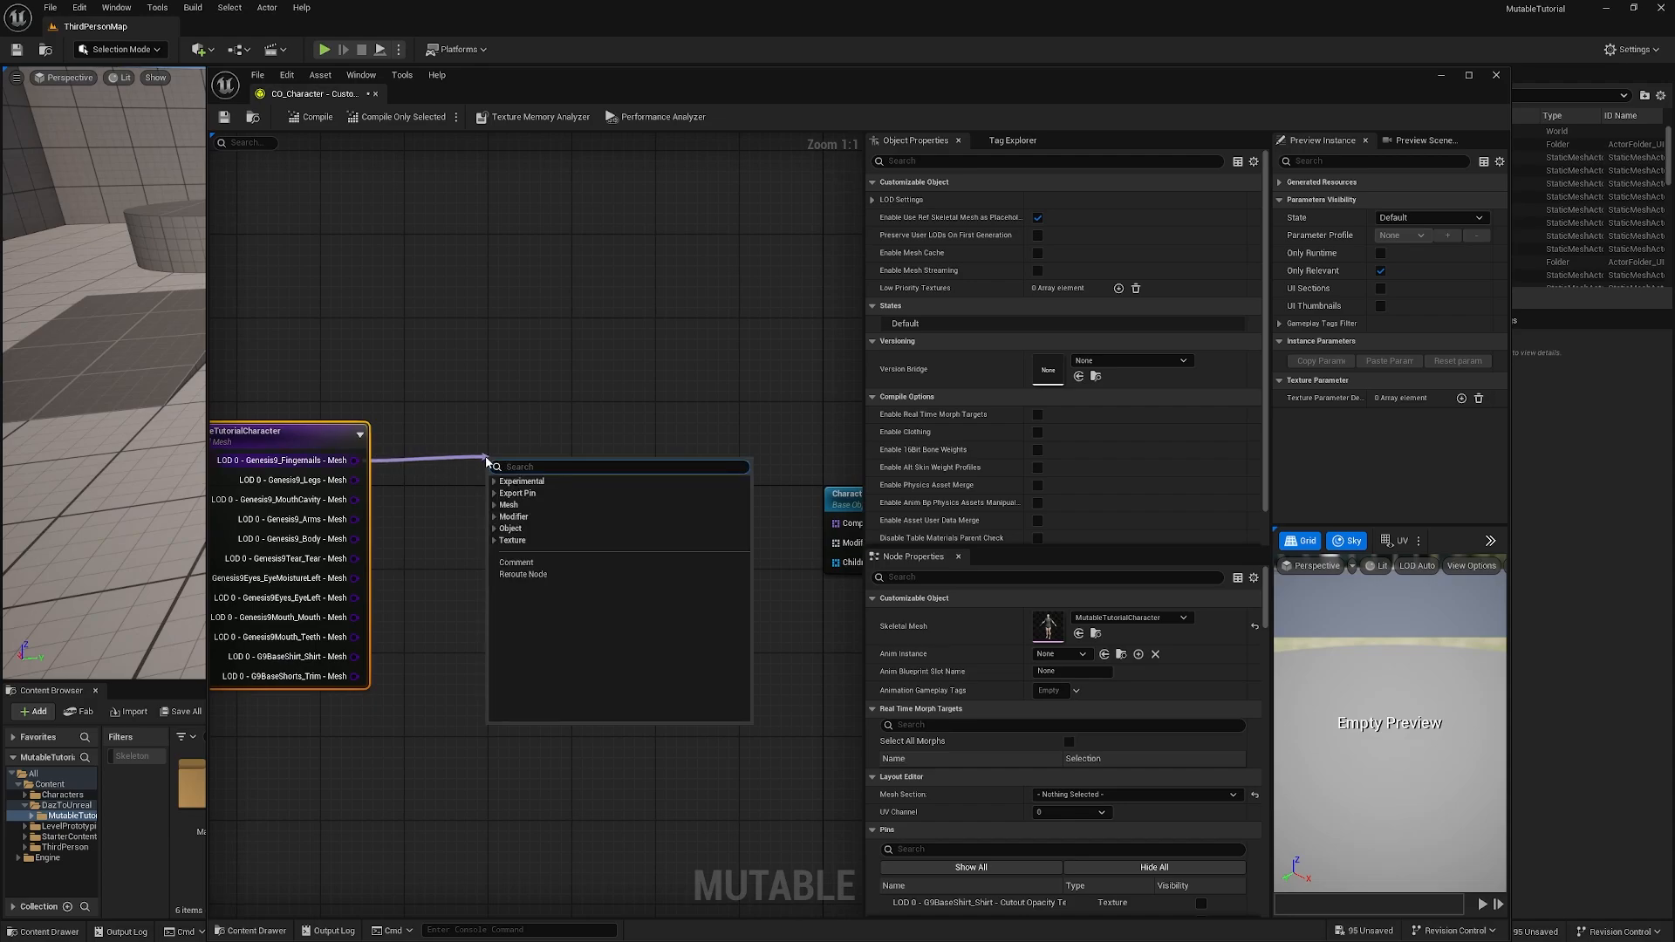
{"action": "type", "text": "sec"}
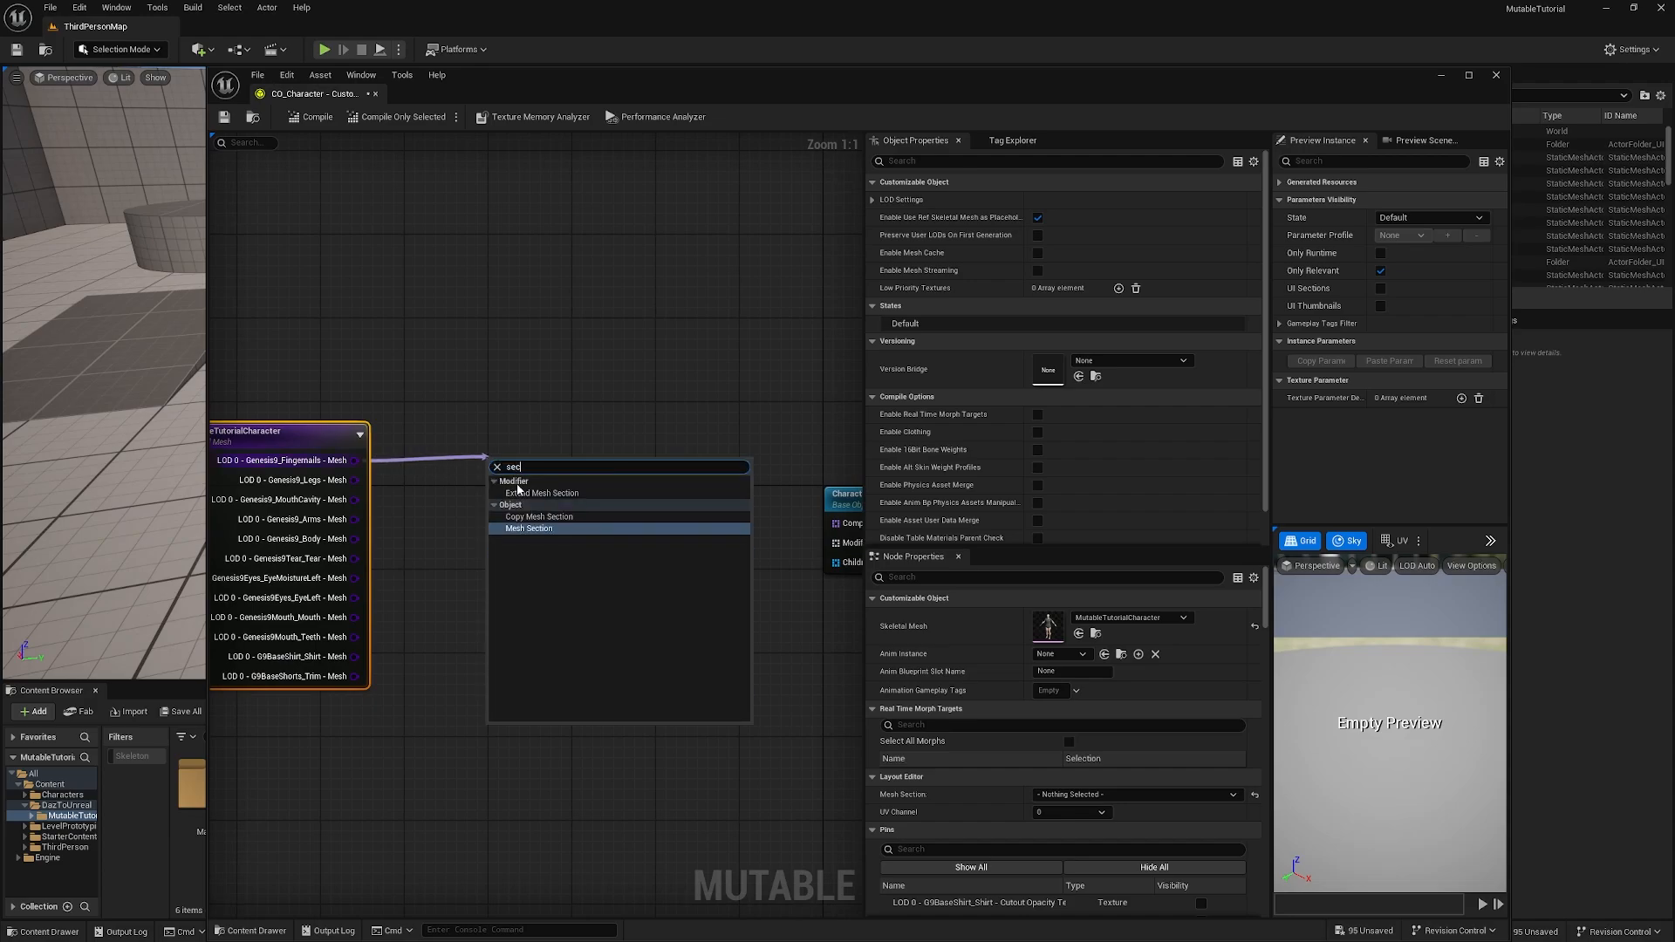
{"action": "left_click", "coordinate": [557, 529]}
Step: Create a Mesh Component node fed by the fingernails mesh section and move the CharacterObject node to make room
{"action": "left_click_drag", "start_coordinate": [623, 492], "coordinate": [706, 497]}
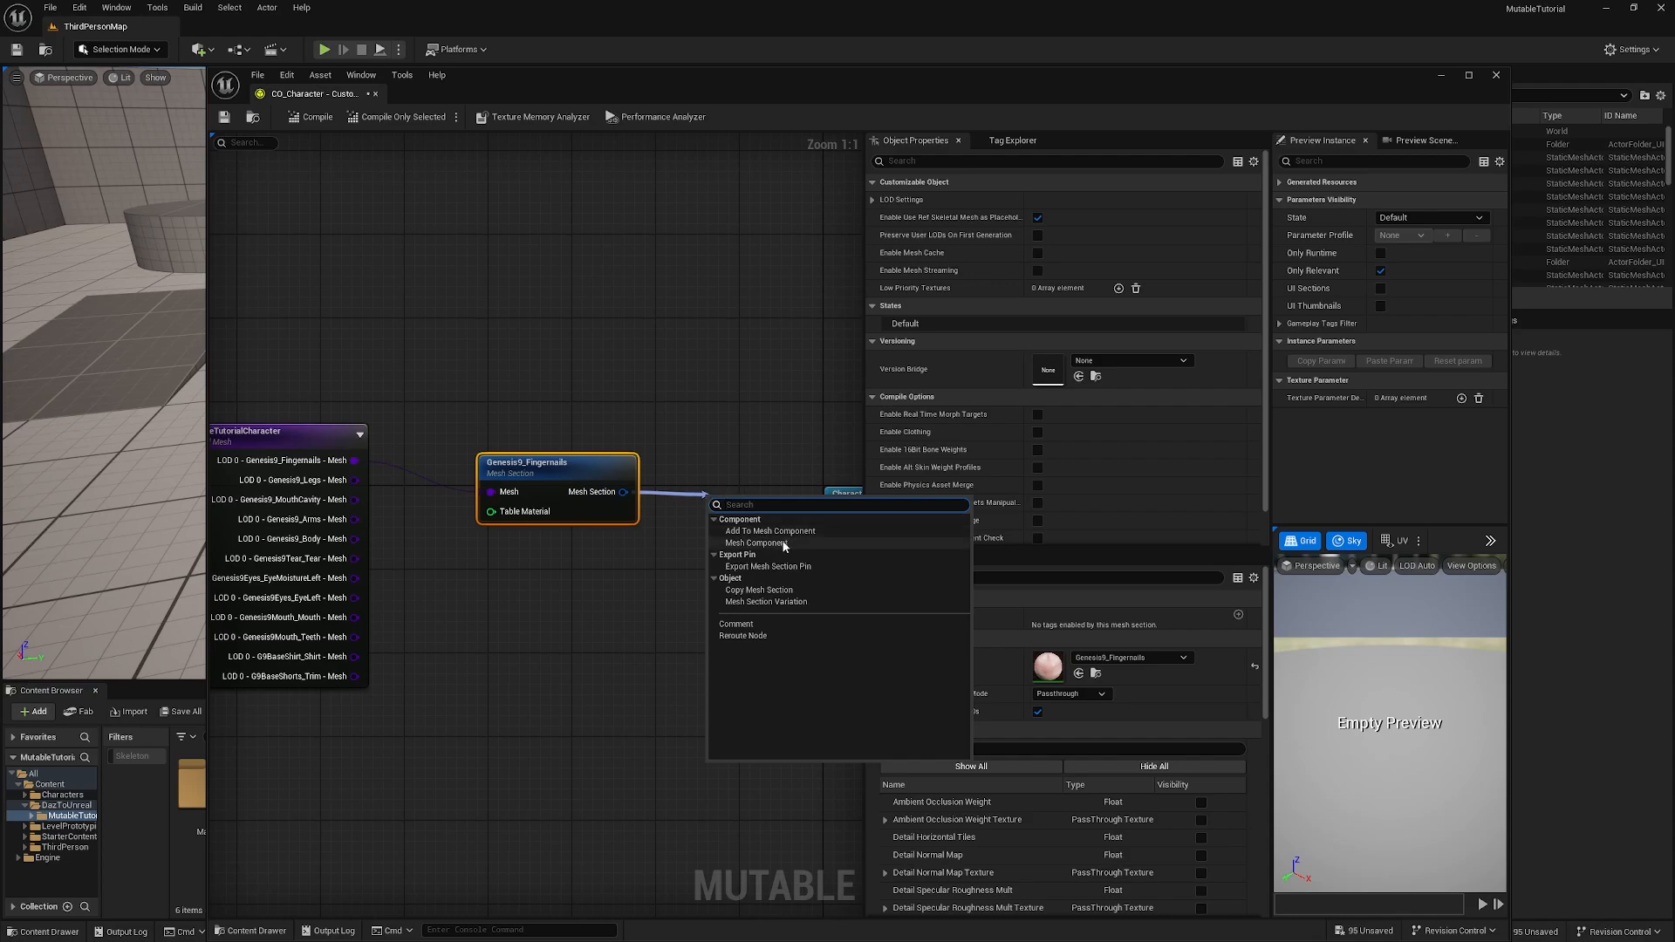
{"action": "left_click", "coordinate": [756, 542]}
{"action": "right_click_drag", "start_coordinate": [731, 642], "coordinate": [586, 634]}
{"action": "left_click_drag", "start_coordinate": [717, 488], "coordinate": [800, 489]}
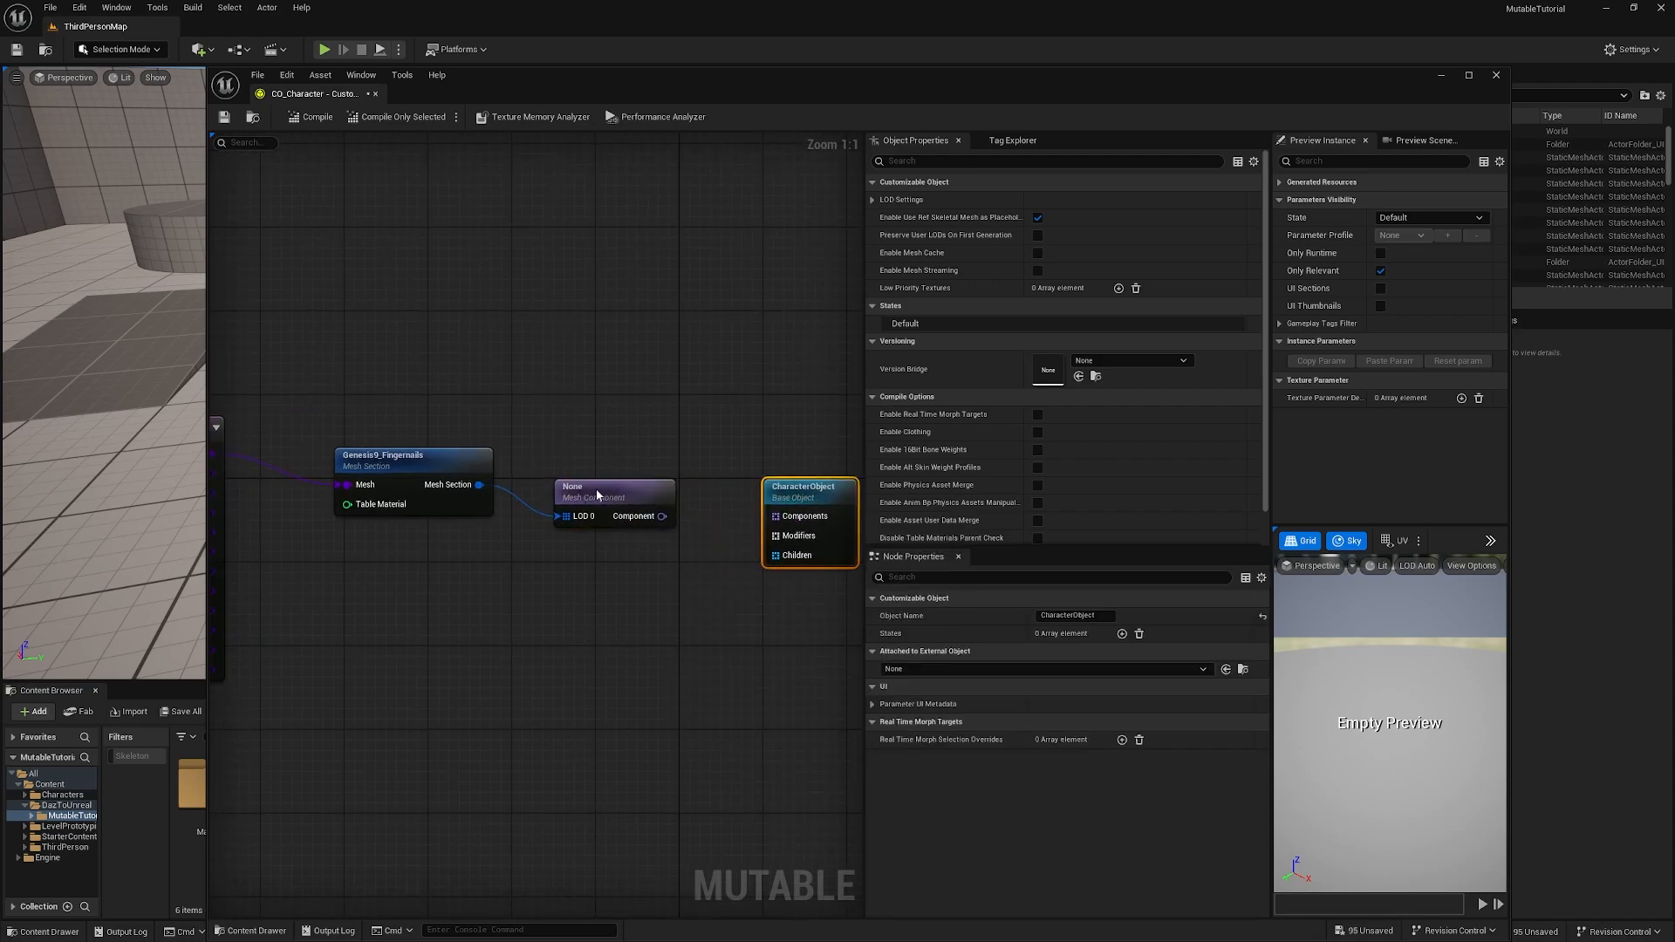
Step: Set the Mesh Component's reference skeletal mesh to MutableTutorialCharacter and name the component CharacterMesh
{"action": "left_click", "coordinate": [595, 489]}
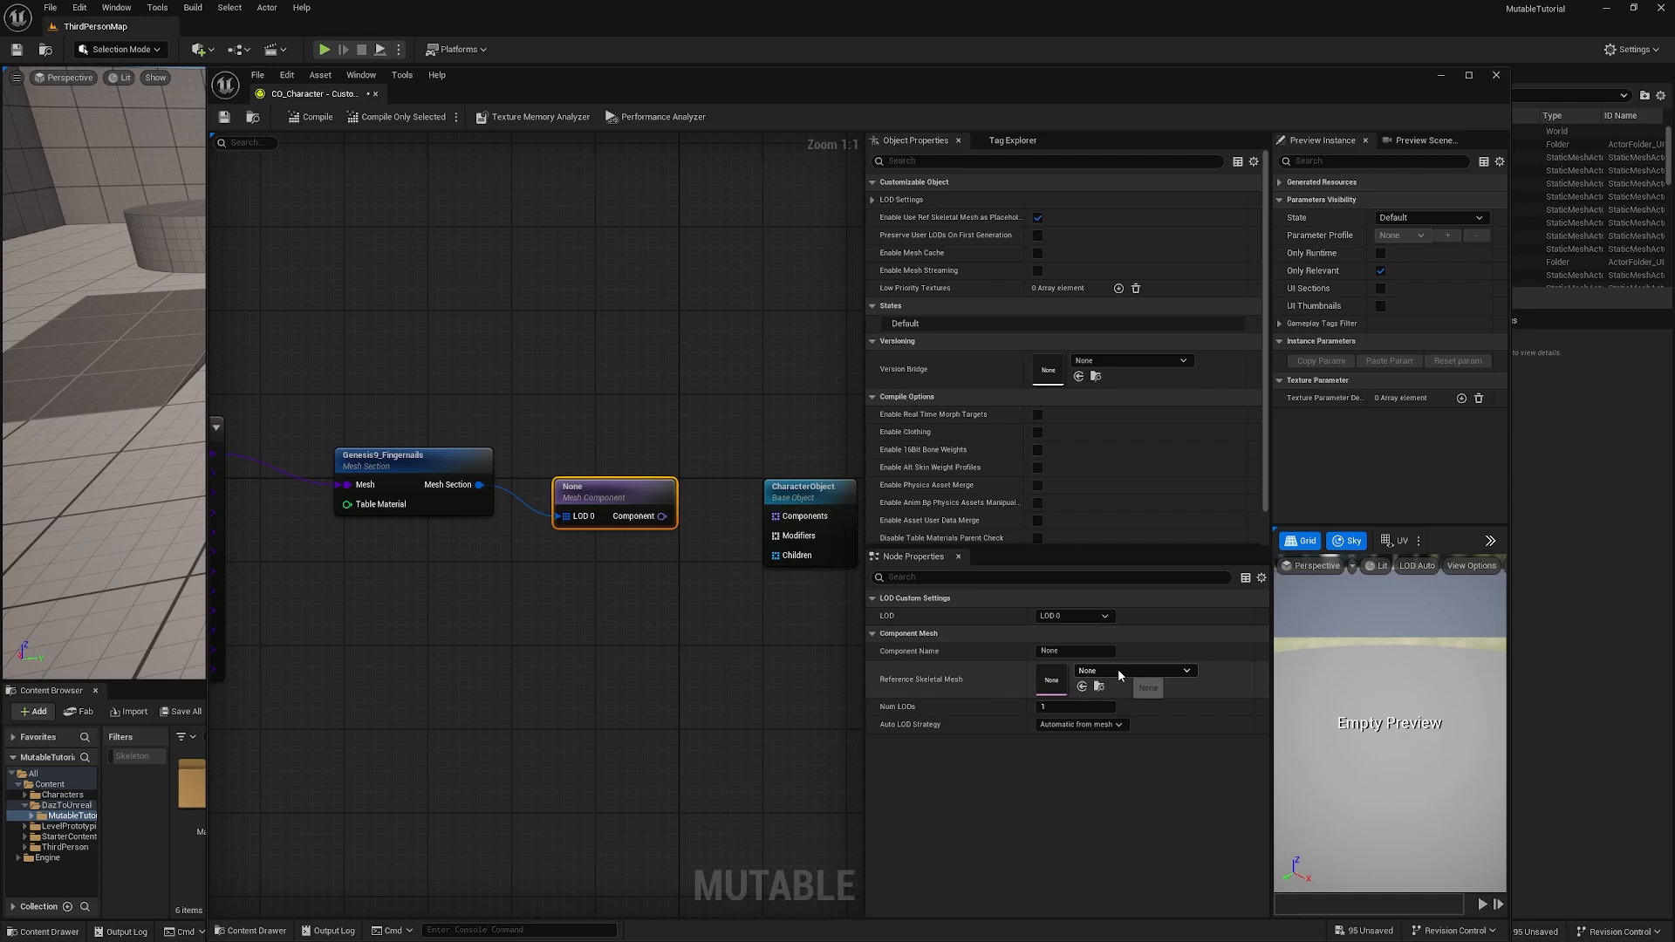
{"action": "left_click", "coordinate": [1141, 672]}
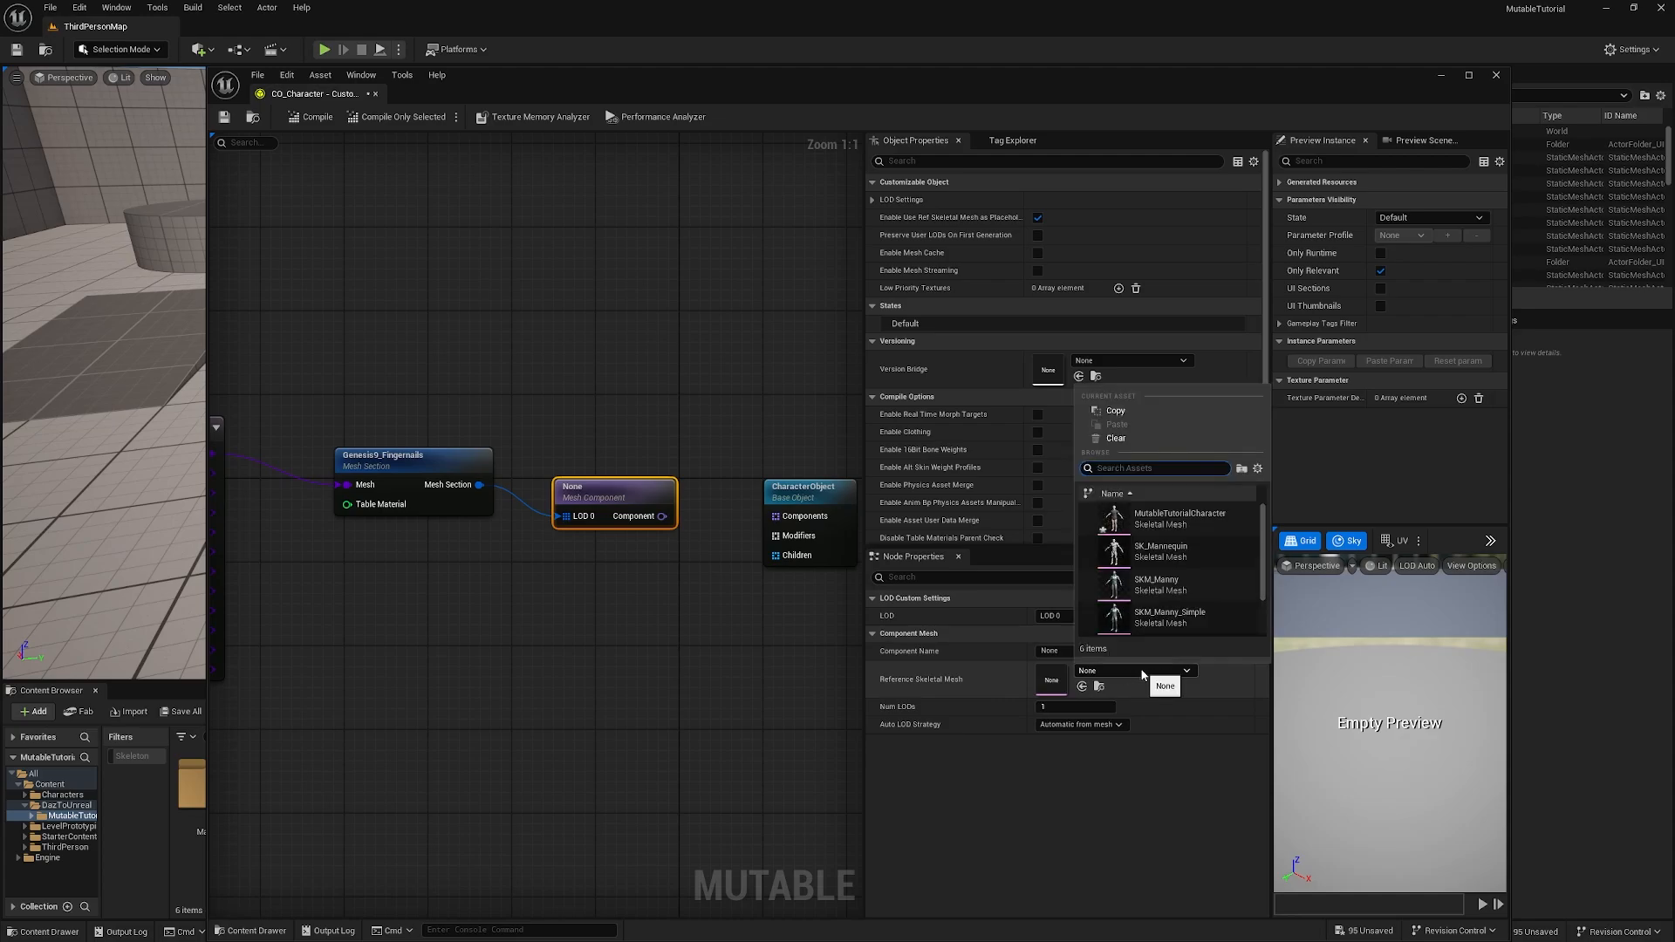
{"action": "left_click", "coordinate": [1177, 518]}
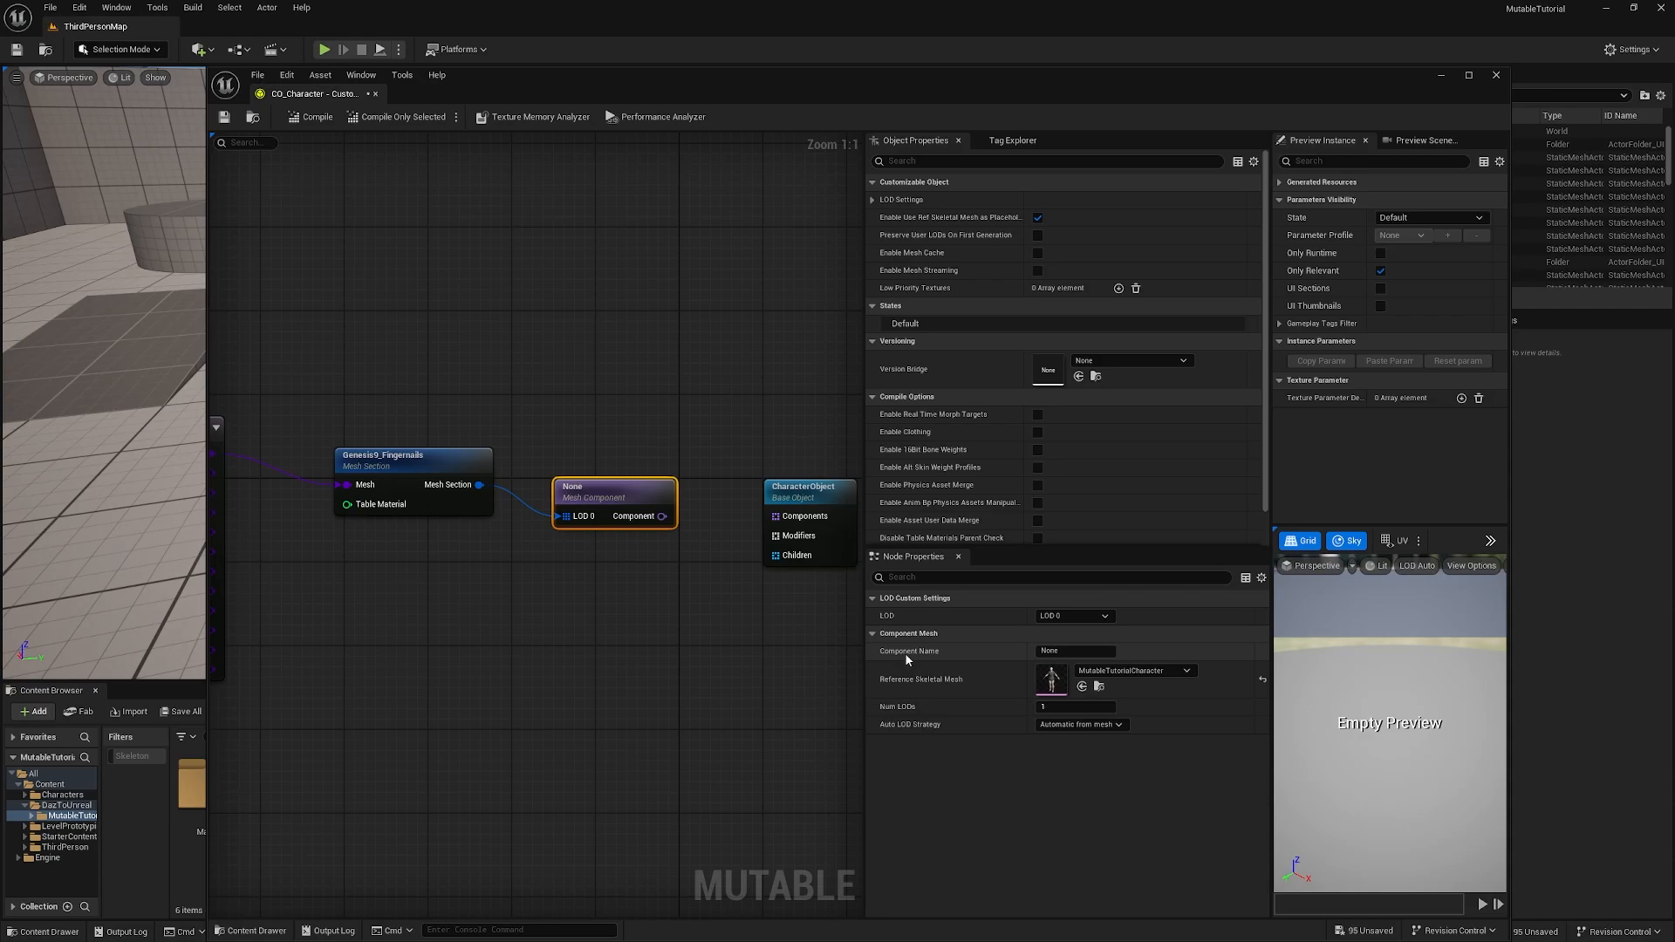
{"action": "left_click", "coordinate": [1085, 651]}
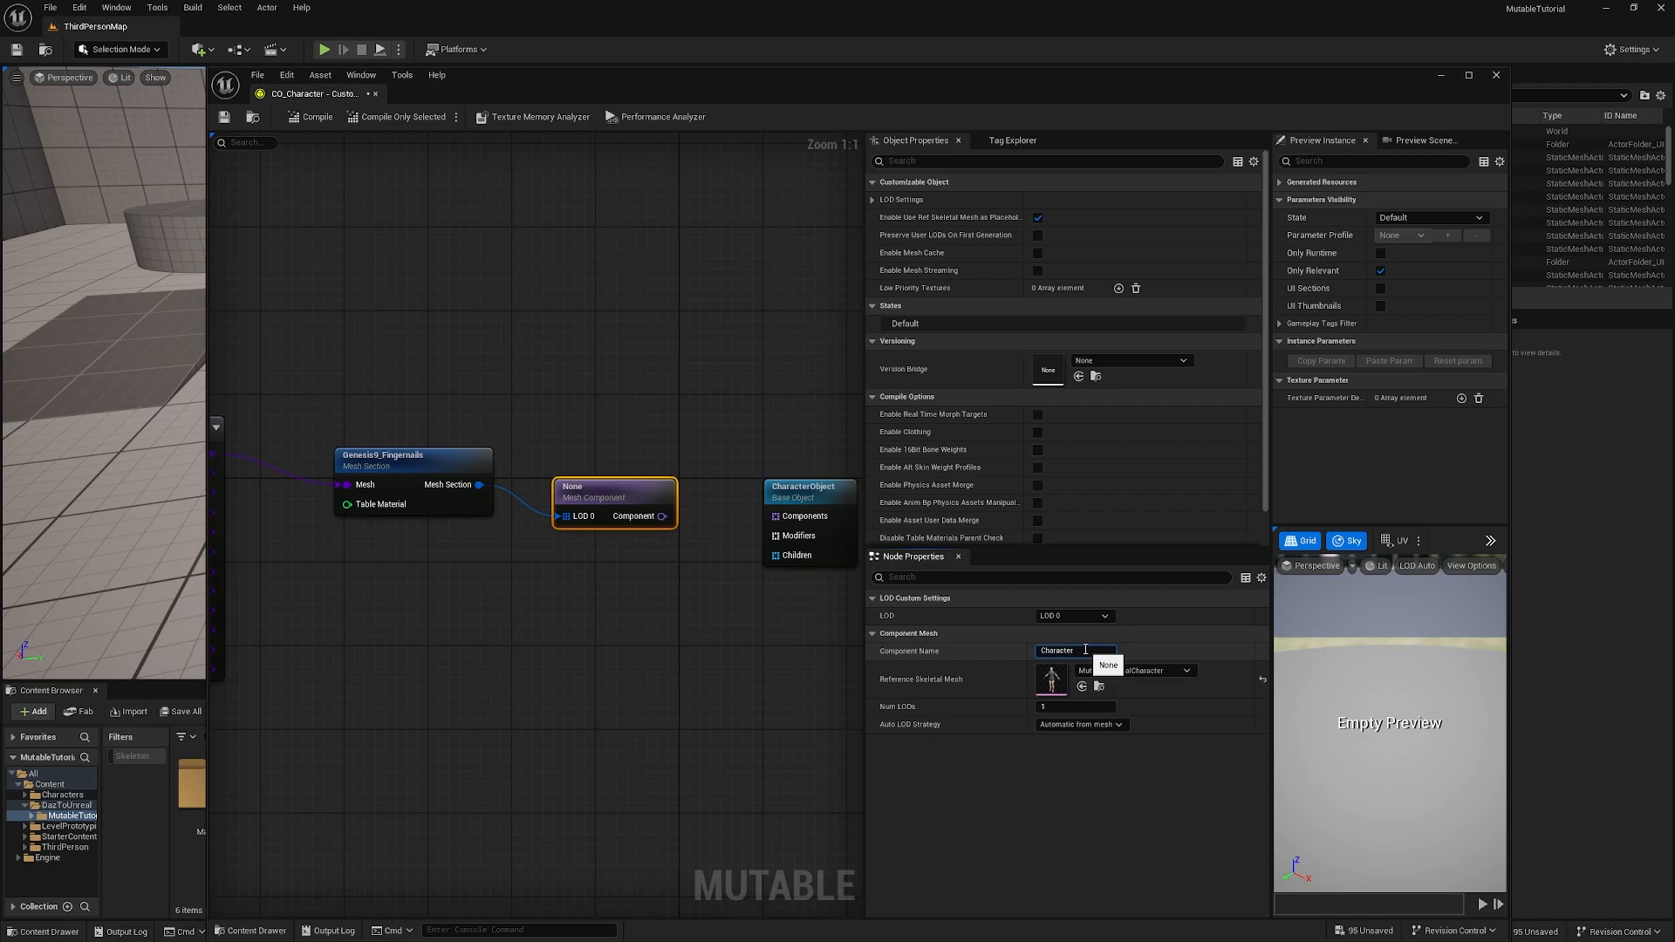
{"action": "key", "text": "Return"}
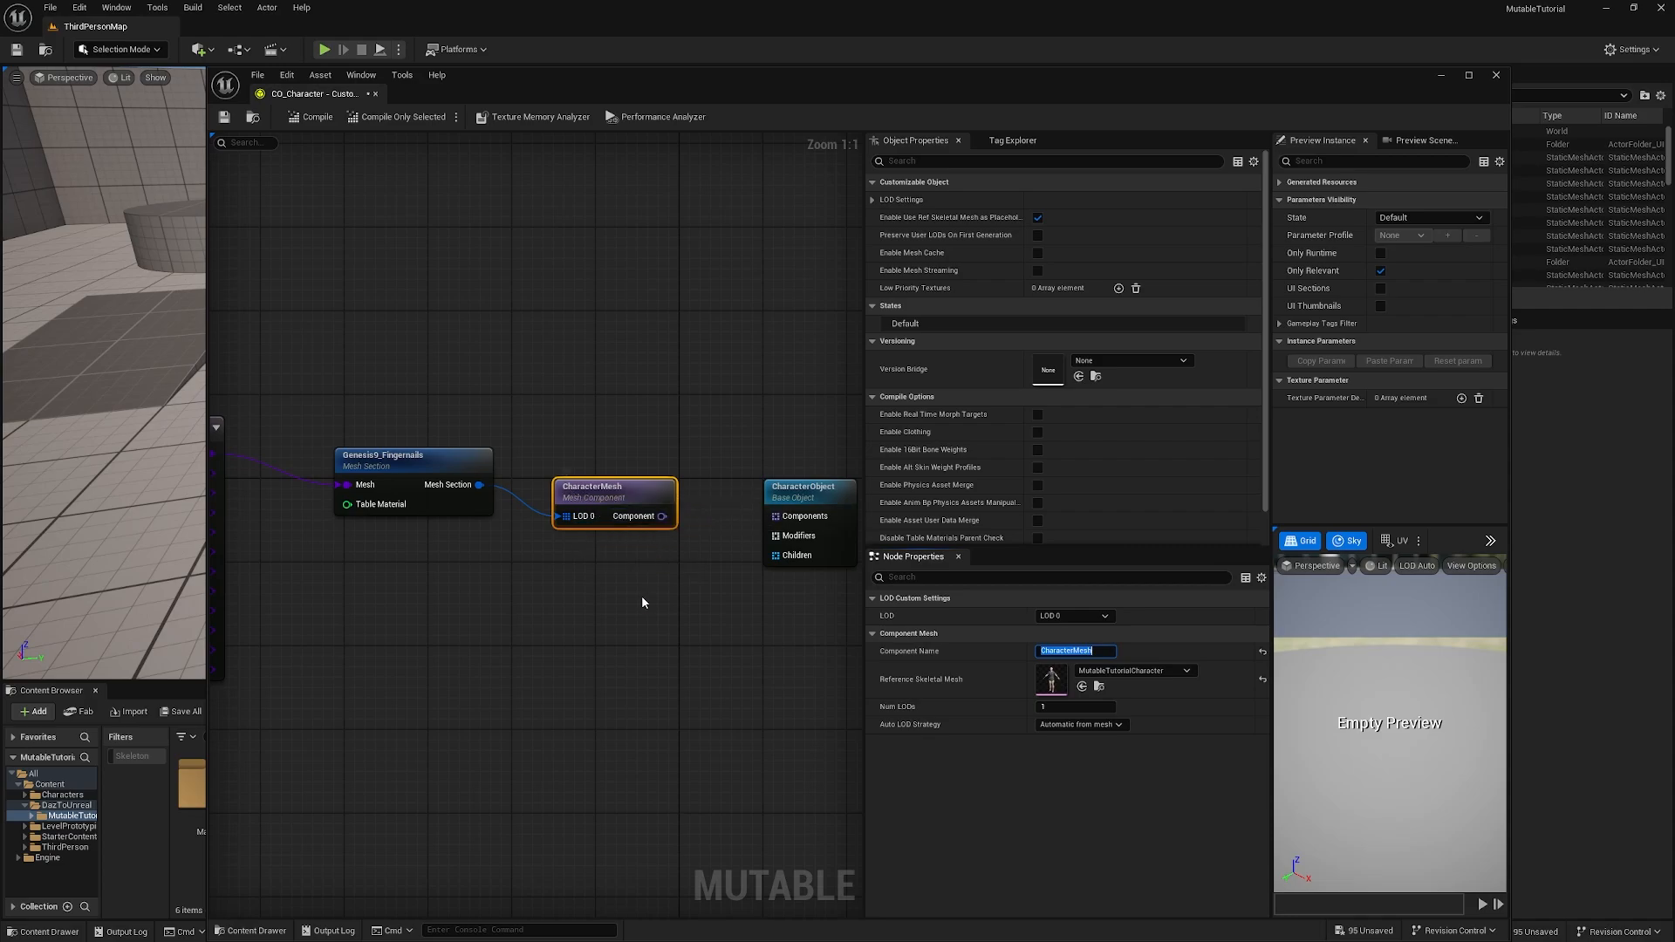
Step: Move the Genesis9_Fingernails section and CharacterMesh nodes together higher in the graph to free space below them
{"action": "right_click_drag", "start_coordinate": [600, 600], "coordinate": [649, 578]}
{"action": "scroll", "coordinate": [649, 578], "scroll_direction": "down", "scroll_amount": 2}
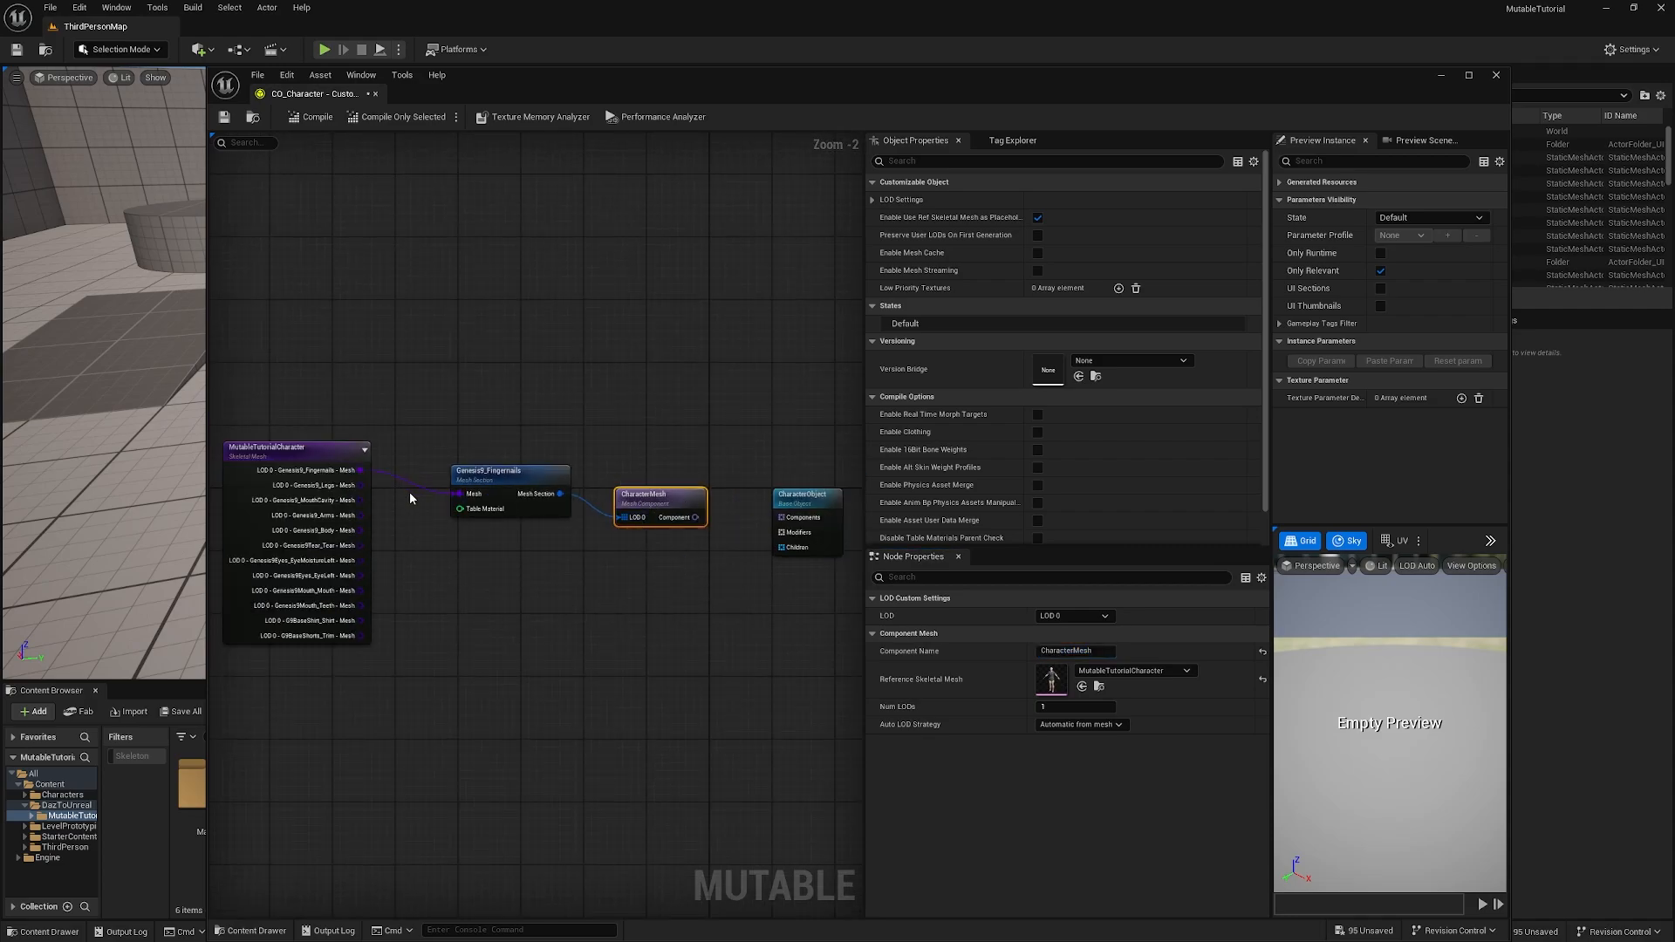
{"action": "right_click_drag", "start_coordinate": [580, 590], "coordinate": [532, 538]}
{"action": "left_click_drag", "start_coordinate": [604, 437], "coordinate": [605, 413]}
{"action": "left_click_drag", "start_coordinate": [443, 387], "coordinate": [589, 438]}
{"action": "left_click_drag", "start_coordinate": [613, 415], "coordinate": [598, 369]}
{"action": "right_click_drag", "start_coordinate": [447, 517], "coordinate": [533, 522]}
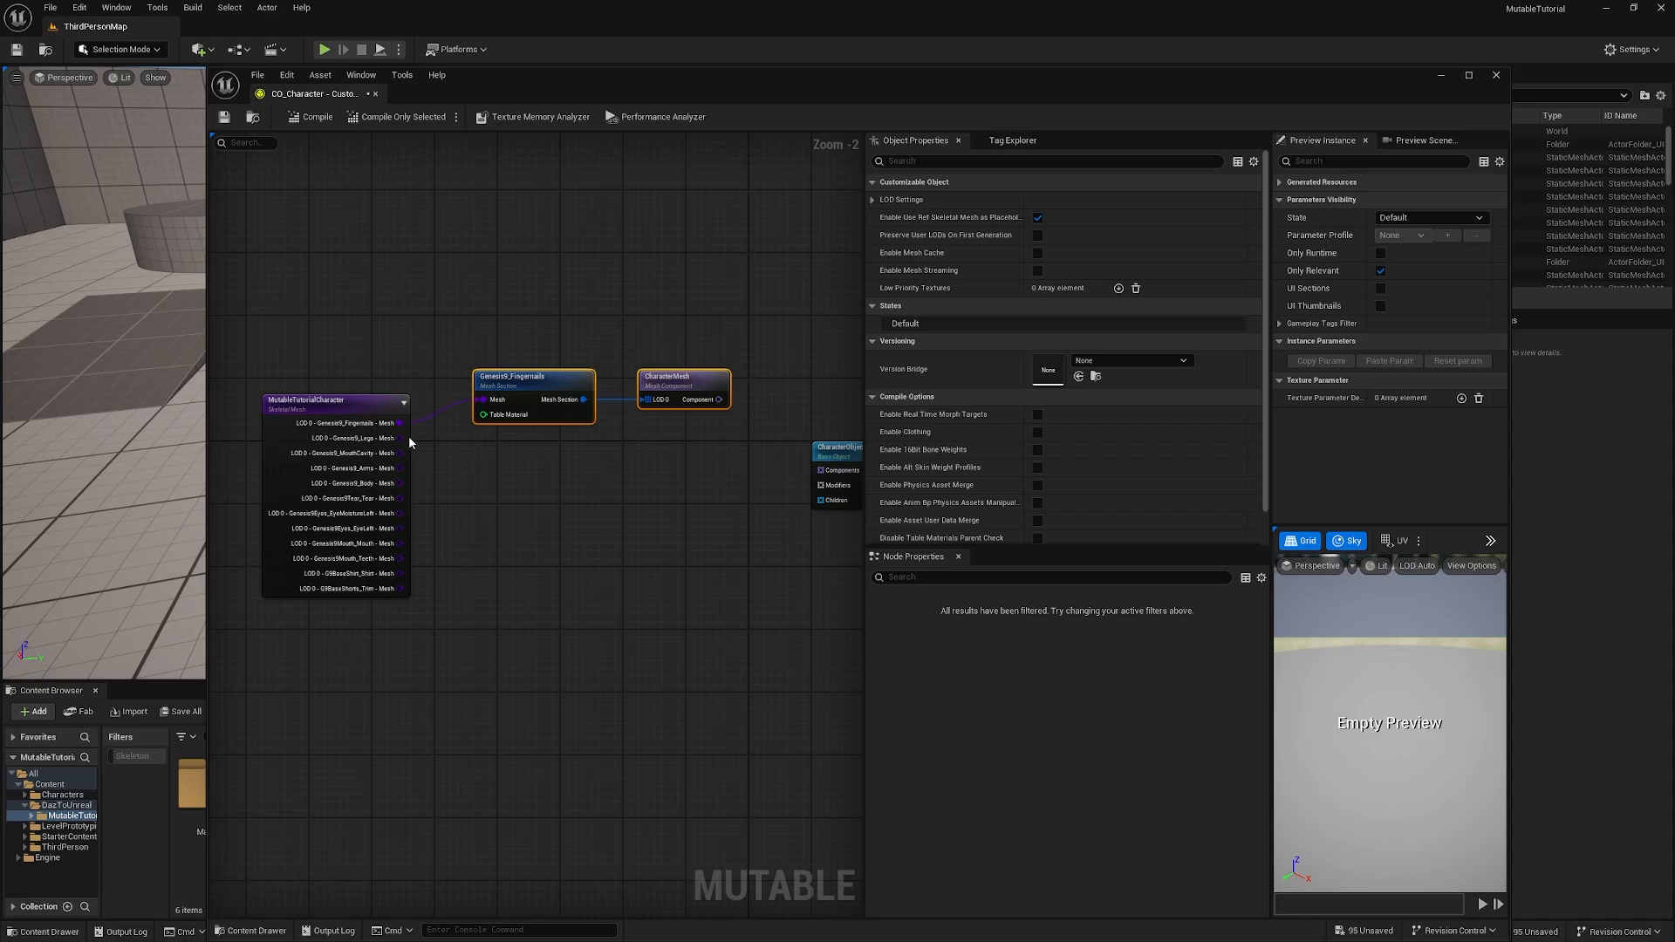
Step: Create a Mesh Section node from the Genesis9_Legs mesh output and connect it to the LOD 0 input of CharacterMesh
{"action": "left_click_drag", "start_coordinate": [410, 438], "coordinate": [504, 449]}
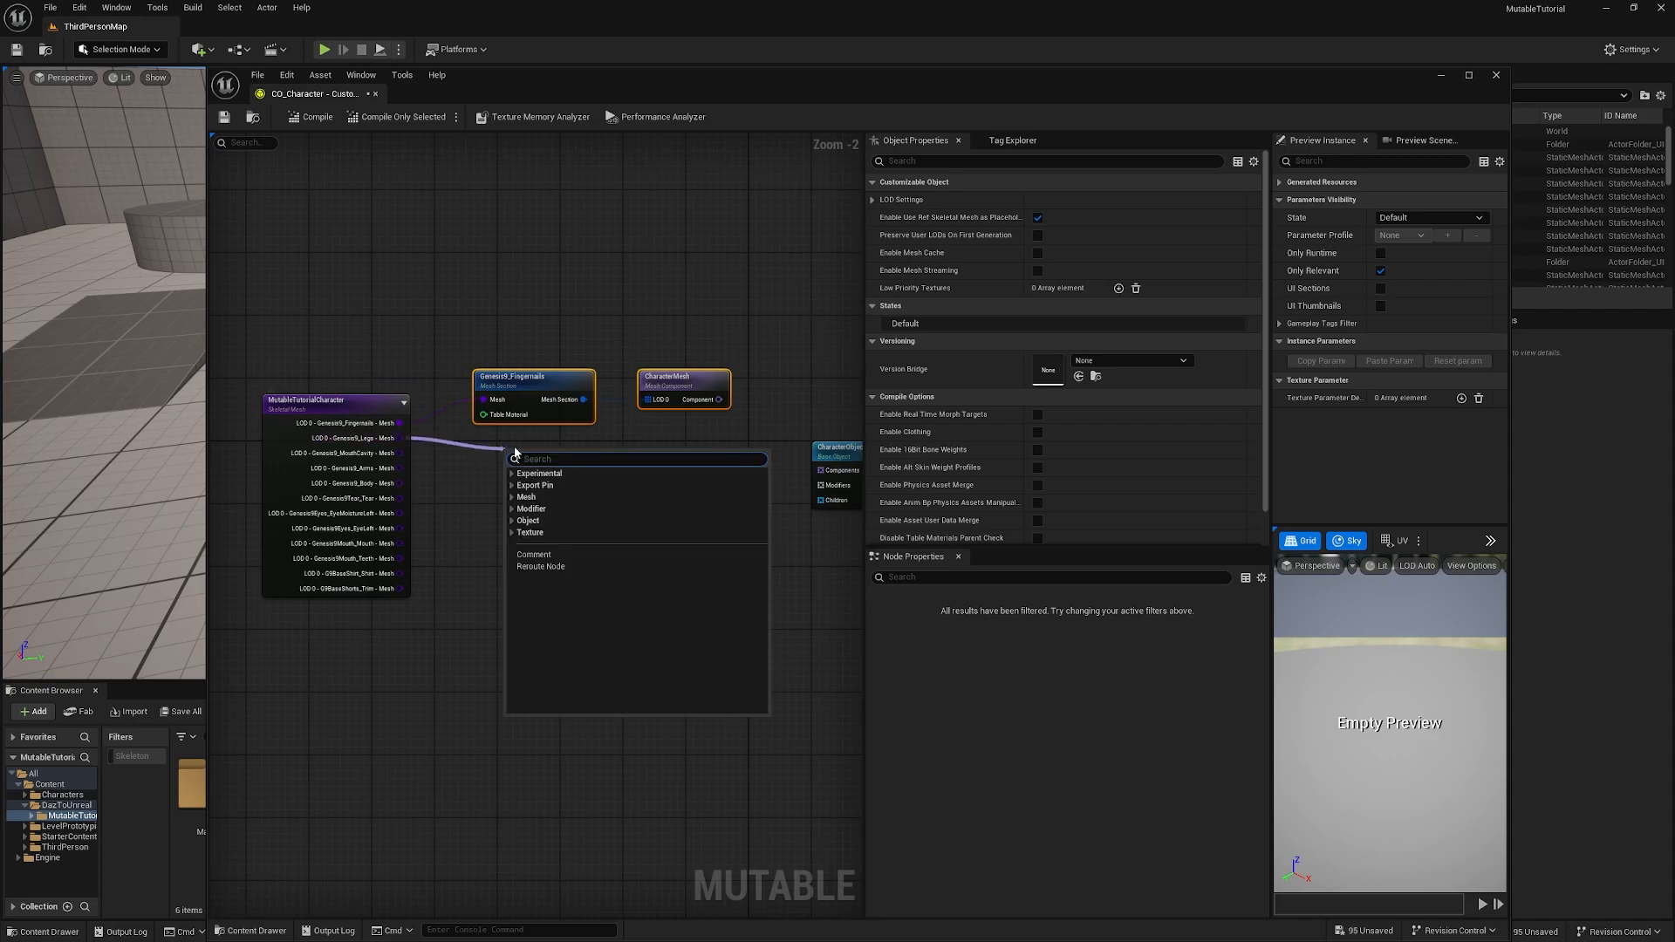
{"action": "type", "text": "sec"}
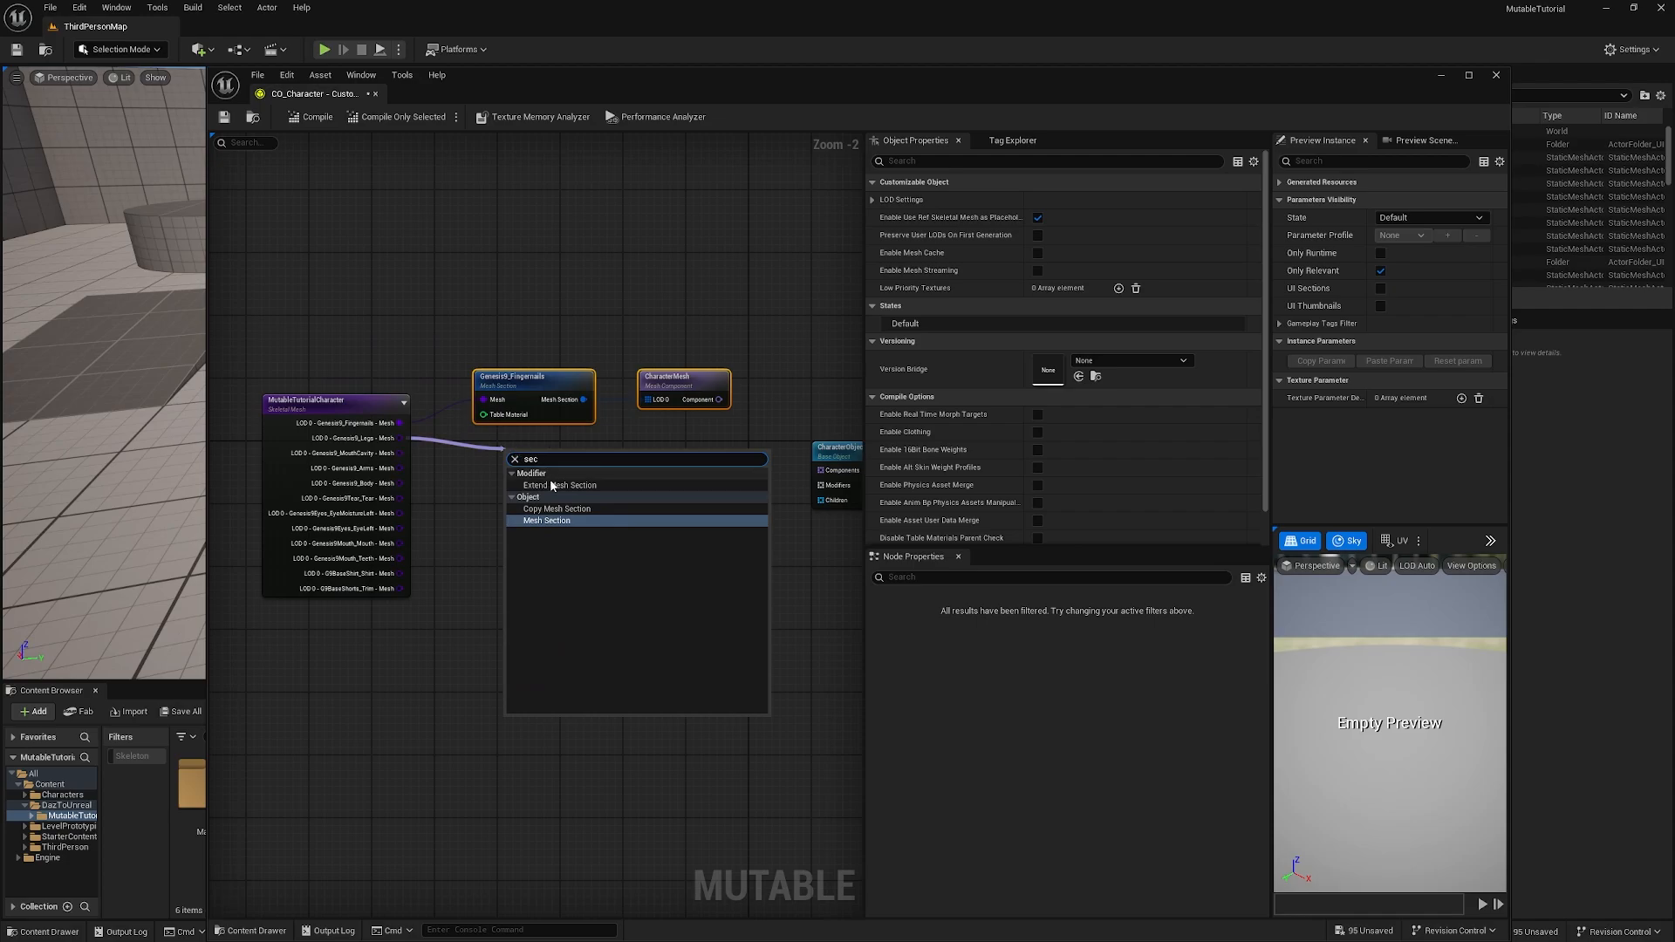
{"action": "left_click", "coordinate": [572, 522]}
{"action": "left_click_drag", "start_coordinate": [551, 459], "coordinate": [527, 443]}
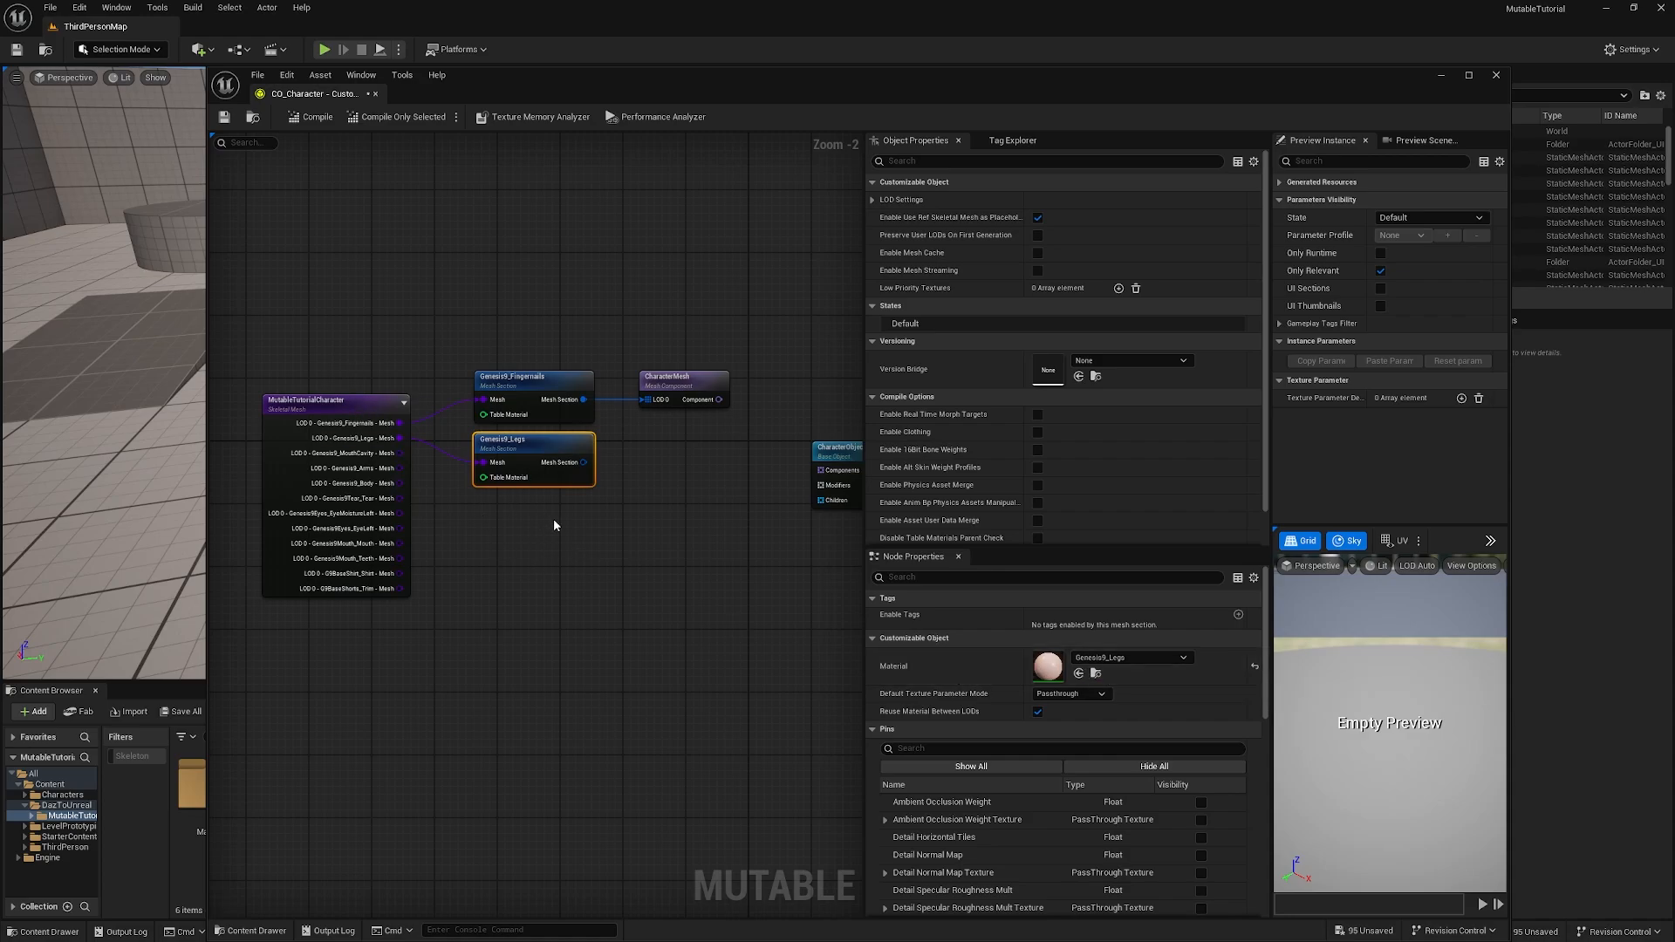
{"action": "right_click_drag", "start_coordinate": [567, 542], "coordinate": [557, 511]}
{"action": "left_click_drag", "start_coordinate": [580, 438], "coordinate": [644, 375]}
Step: Create Mesh Section nodes for the Genesis9_MouthCavity and Genesis9_Arms outputs and connect both to CharacterMesh's LOD 0 input
{"action": "left_click_drag", "start_coordinate": [397, 428], "coordinate": [505, 504]}
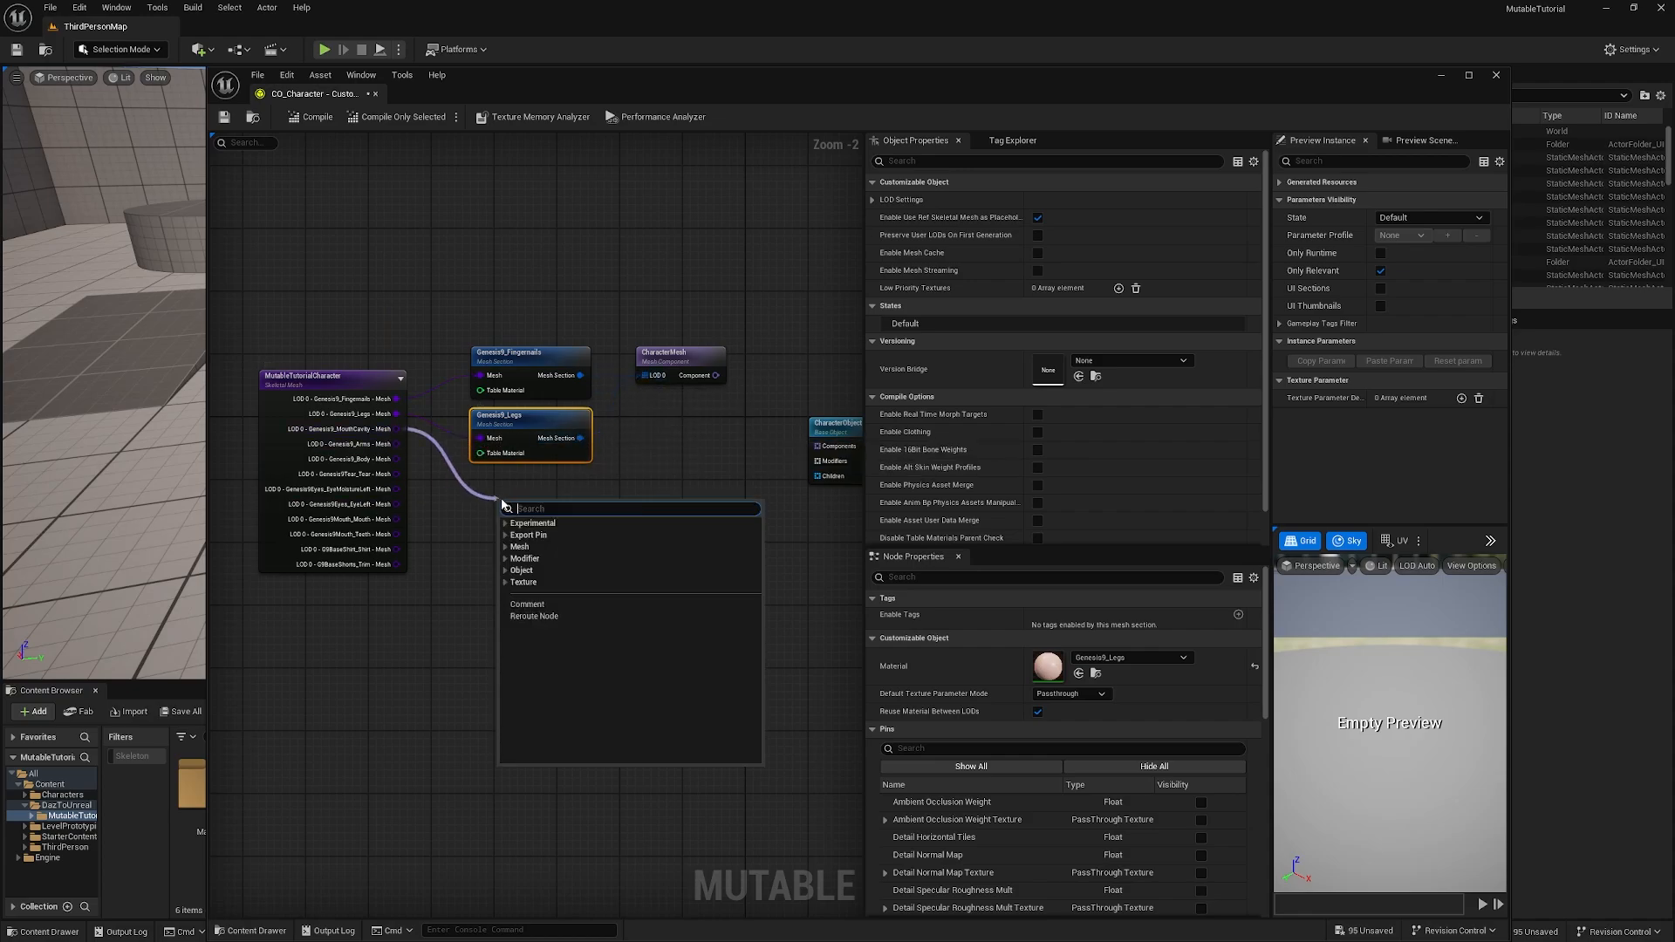
{"action": "type", "text": "sec"}
{"action": "key", "text": "Return"}
{"action": "left_click_drag", "start_coordinate": [604, 524], "coordinate": [647, 382]}
{"action": "left_click_drag", "start_coordinate": [397, 444], "coordinate": [495, 590]}
{"action": "type", "text": "sec"}
{"action": "key", "text": "Return"}
{"action": "left_click_drag", "start_coordinate": [596, 611], "coordinate": [647, 379]}
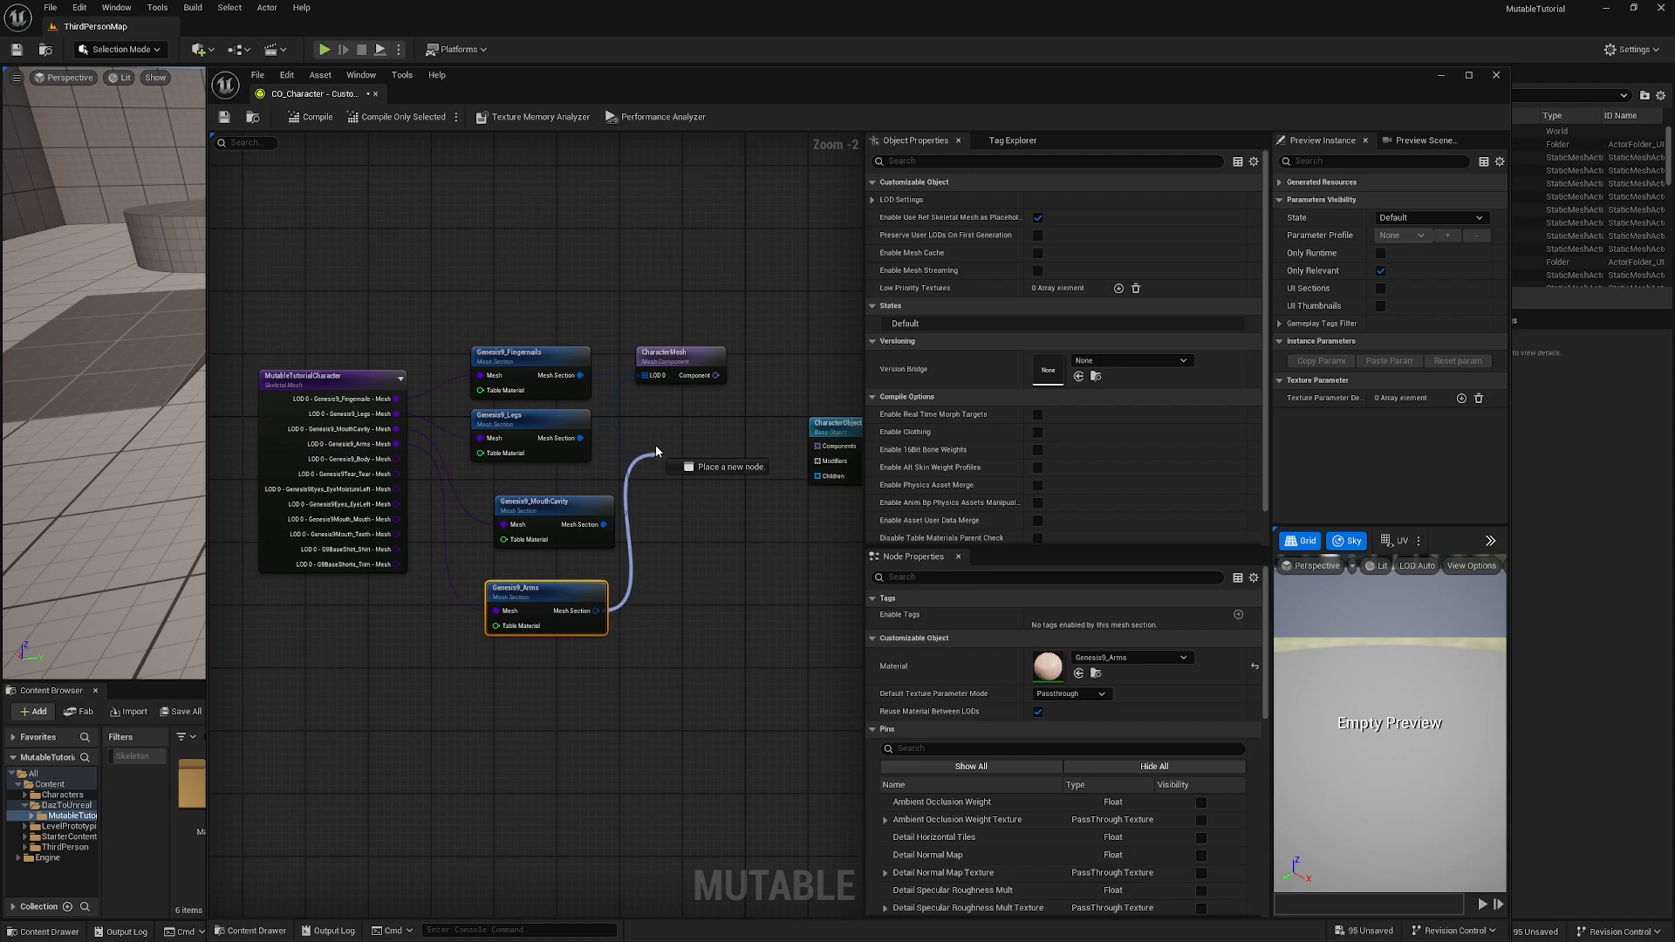
Step: Add Mesh Section nodes for the Genesis9_Body and Genesis9Tear_Tear outputs, each connected to LOD 0 of CharacterMesh
{"action": "left_click_drag", "start_coordinate": [396, 459], "coordinate": [498, 704]}
{"action": "type", "text": "c"}
{"action": "left_click", "coordinate": [558, 507]}
{"action": "left_click_drag", "start_coordinate": [603, 728], "coordinate": [645, 376]}
{"action": "left_click_drag", "start_coordinate": [397, 474], "coordinate": [497, 815]}
{"action": "type", "text": "sec"}
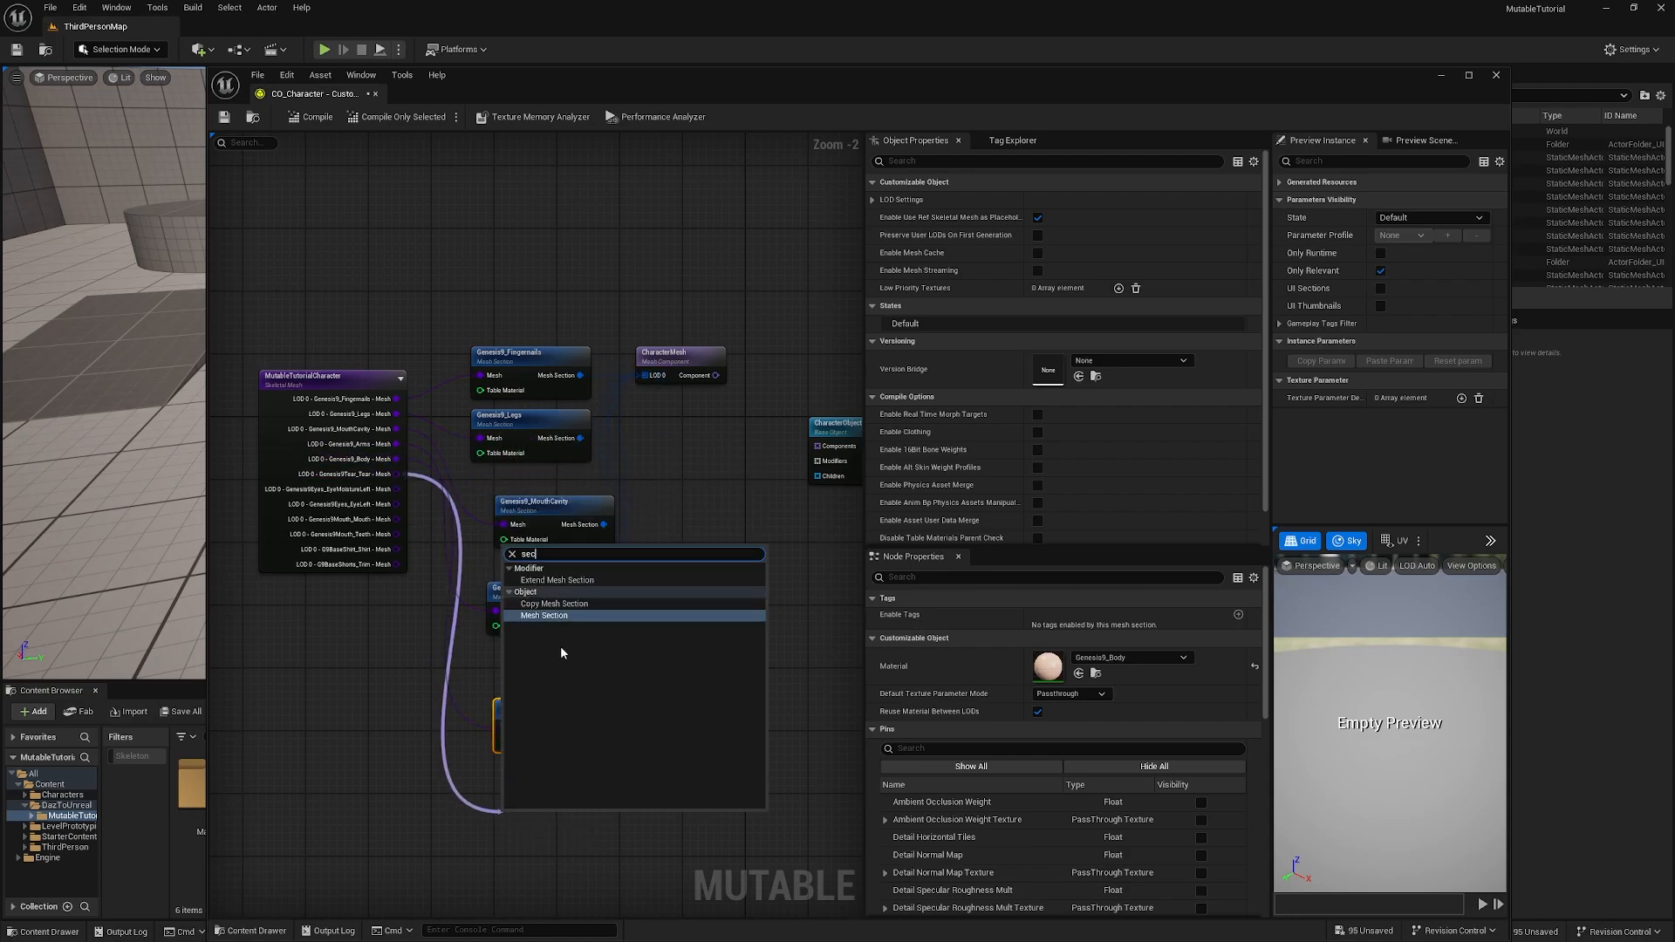
{"action": "left_click", "coordinate": [562, 618]}
{"action": "left_click_drag", "start_coordinate": [603, 838], "coordinate": [651, 377]}
Step: Create Mesh Section nodes for the Genesis9Eyes_EyeMoistureLeft and Genesis9Eyes_EyeLeft outputs and feed both into CharacterMesh's LOD 0
{"action": "right_click_drag", "start_coordinate": [407, 629], "coordinate": [406, 532]}
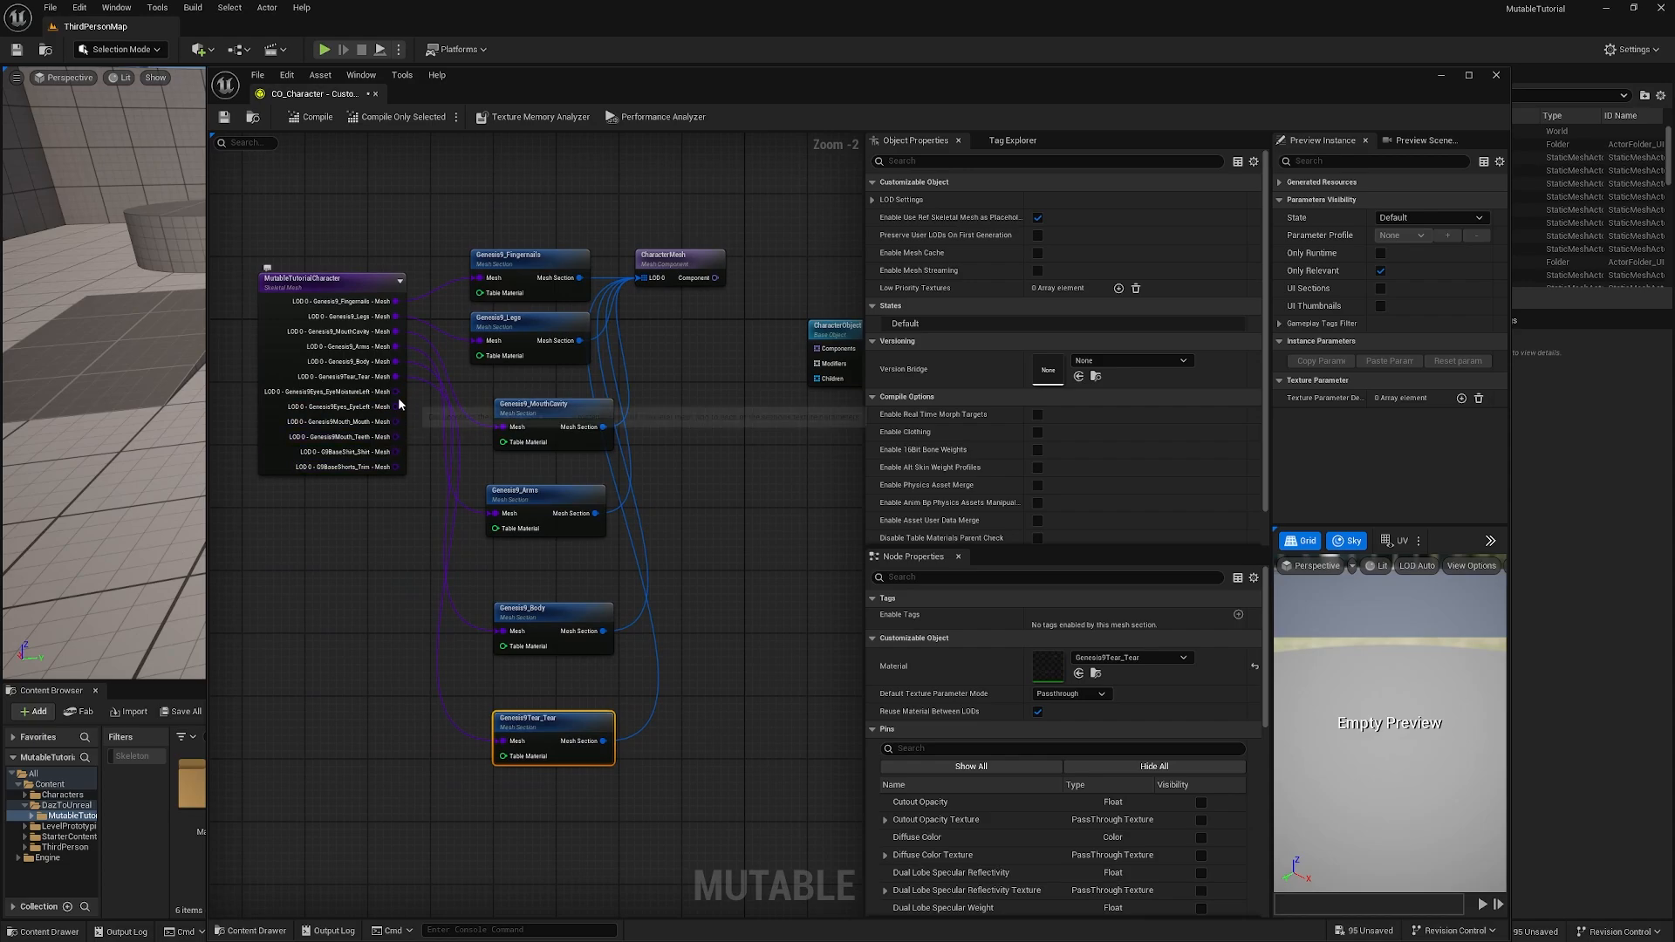
{"action": "left_click_drag", "start_coordinate": [397, 393], "coordinate": [520, 809]}
{"action": "type", "text": "sec"}
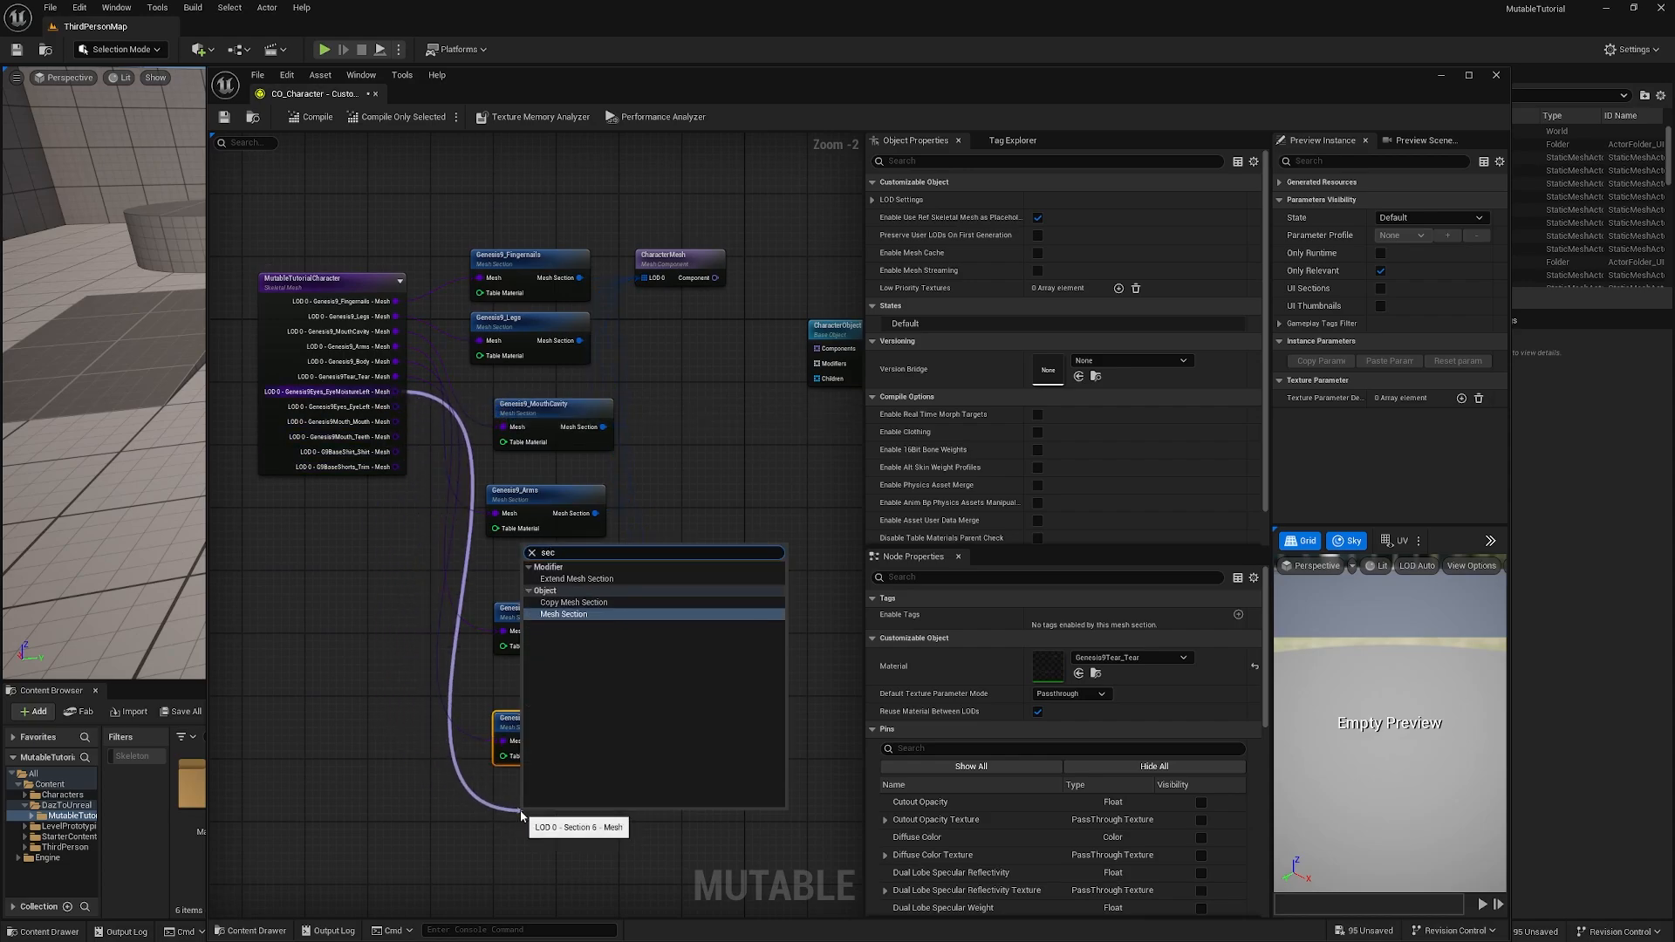
{"action": "left_click", "coordinate": [563, 614]}
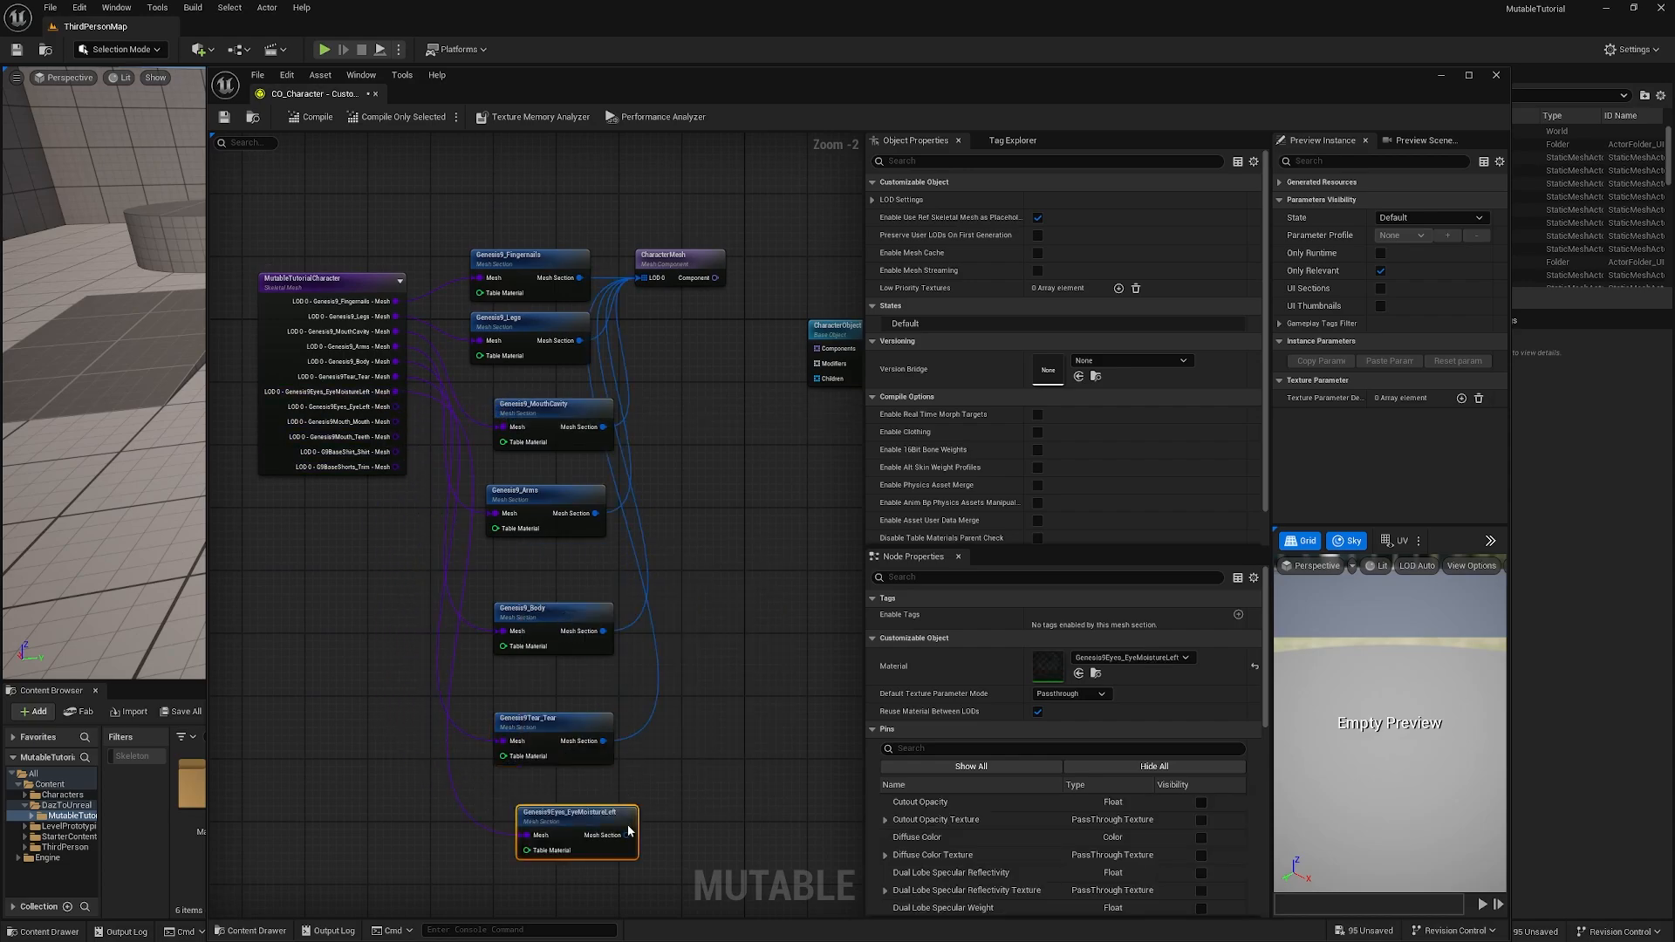
{"action": "left_click_drag", "start_coordinate": [626, 834], "coordinate": [642, 279]}
{"action": "left_click_drag", "start_coordinate": [395, 407], "coordinate": [500, 848]}
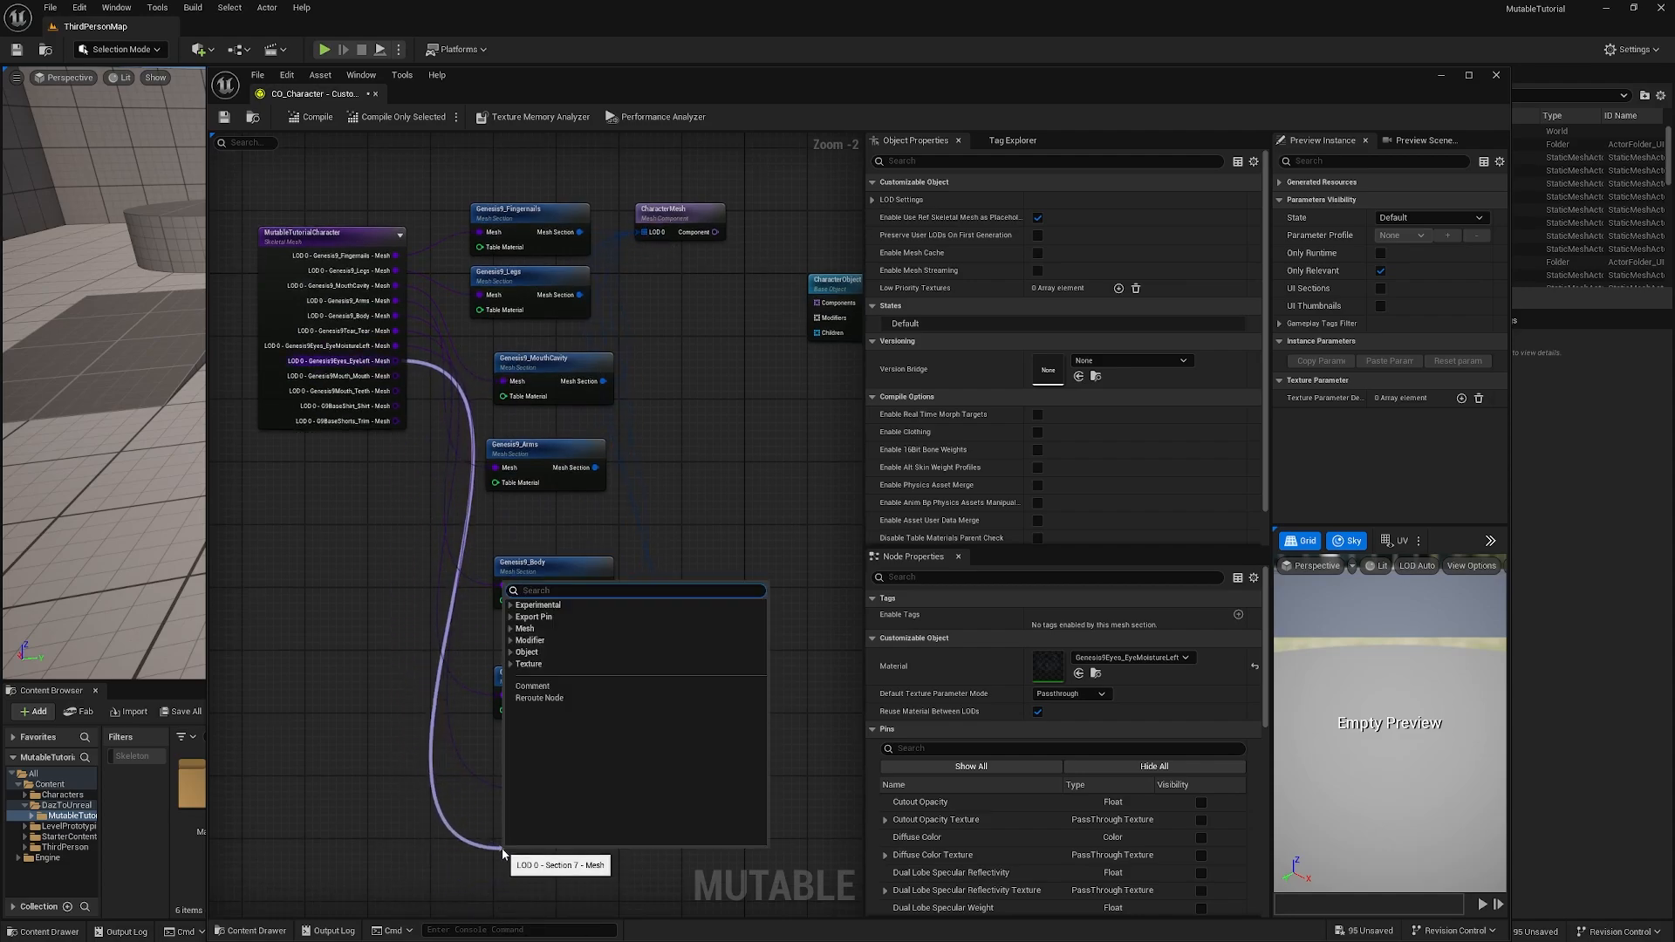
{"action": "type", "text": "sec"}
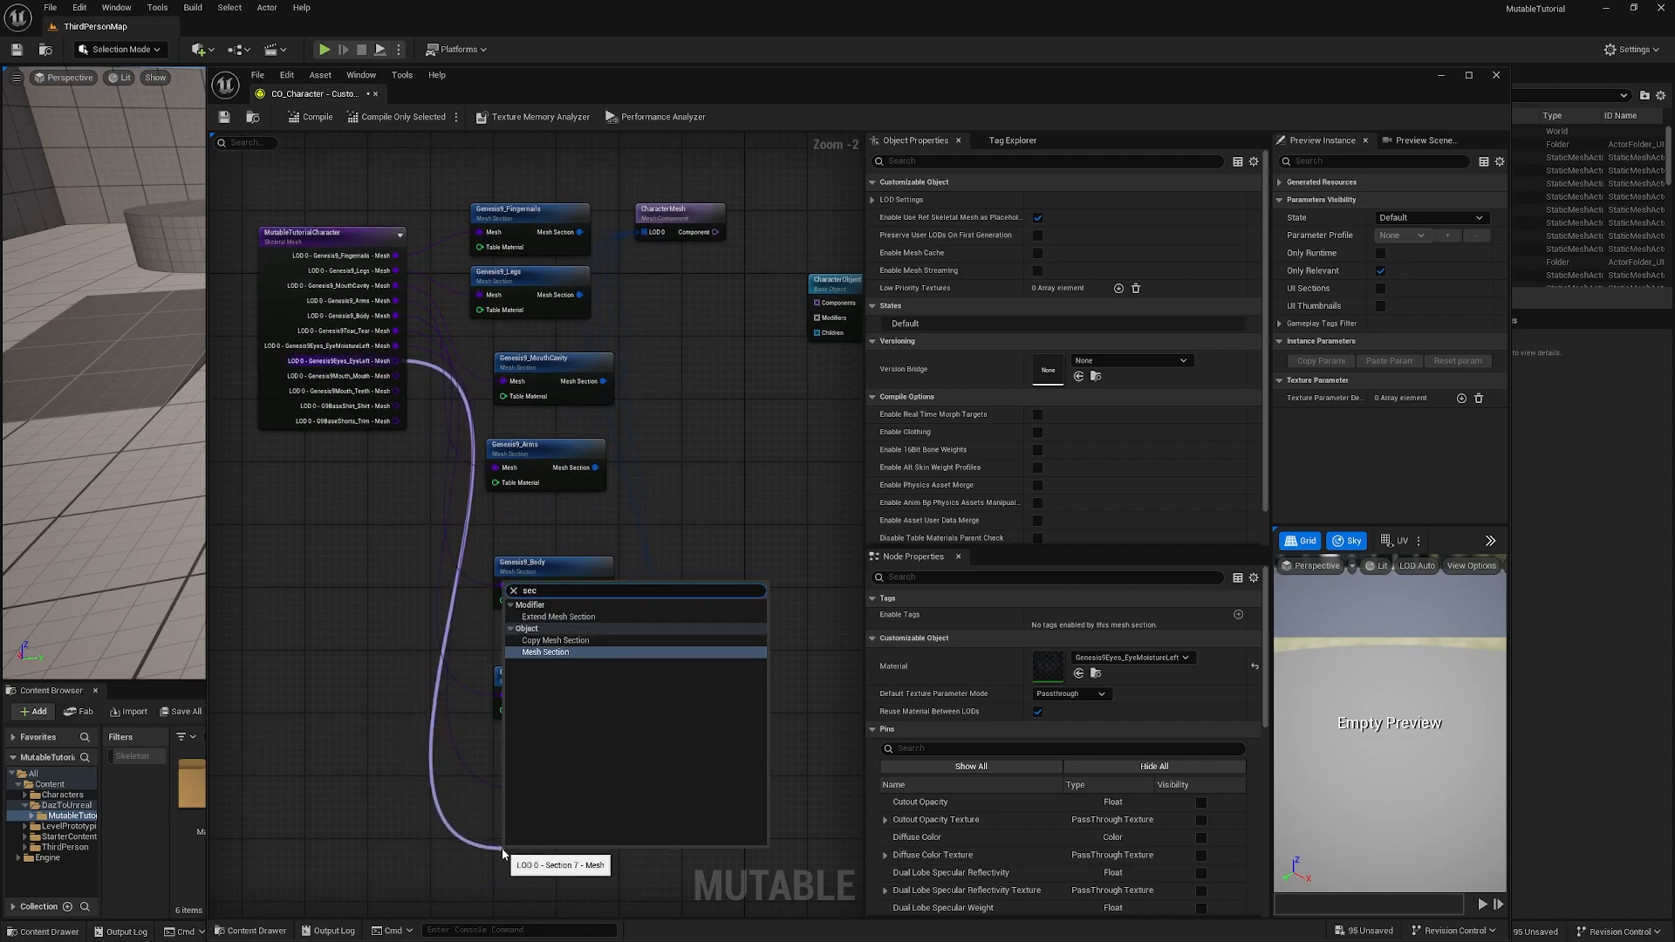
{"action": "left_click", "coordinate": [564, 653]}
{"action": "left_click_drag", "start_coordinate": [612, 875], "coordinate": [684, 248]}
Step: Add Mesh Section nodes for the Genesis9Mouth_Mouth and Genesis9Mouth_Teeth outputs and connect them to CharacterMesh's LOD 0 input
{"action": "left_click_drag", "start_coordinate": [396, 376], "coordinate": [499, 792]}
{"action": "type", "text": "sec"}
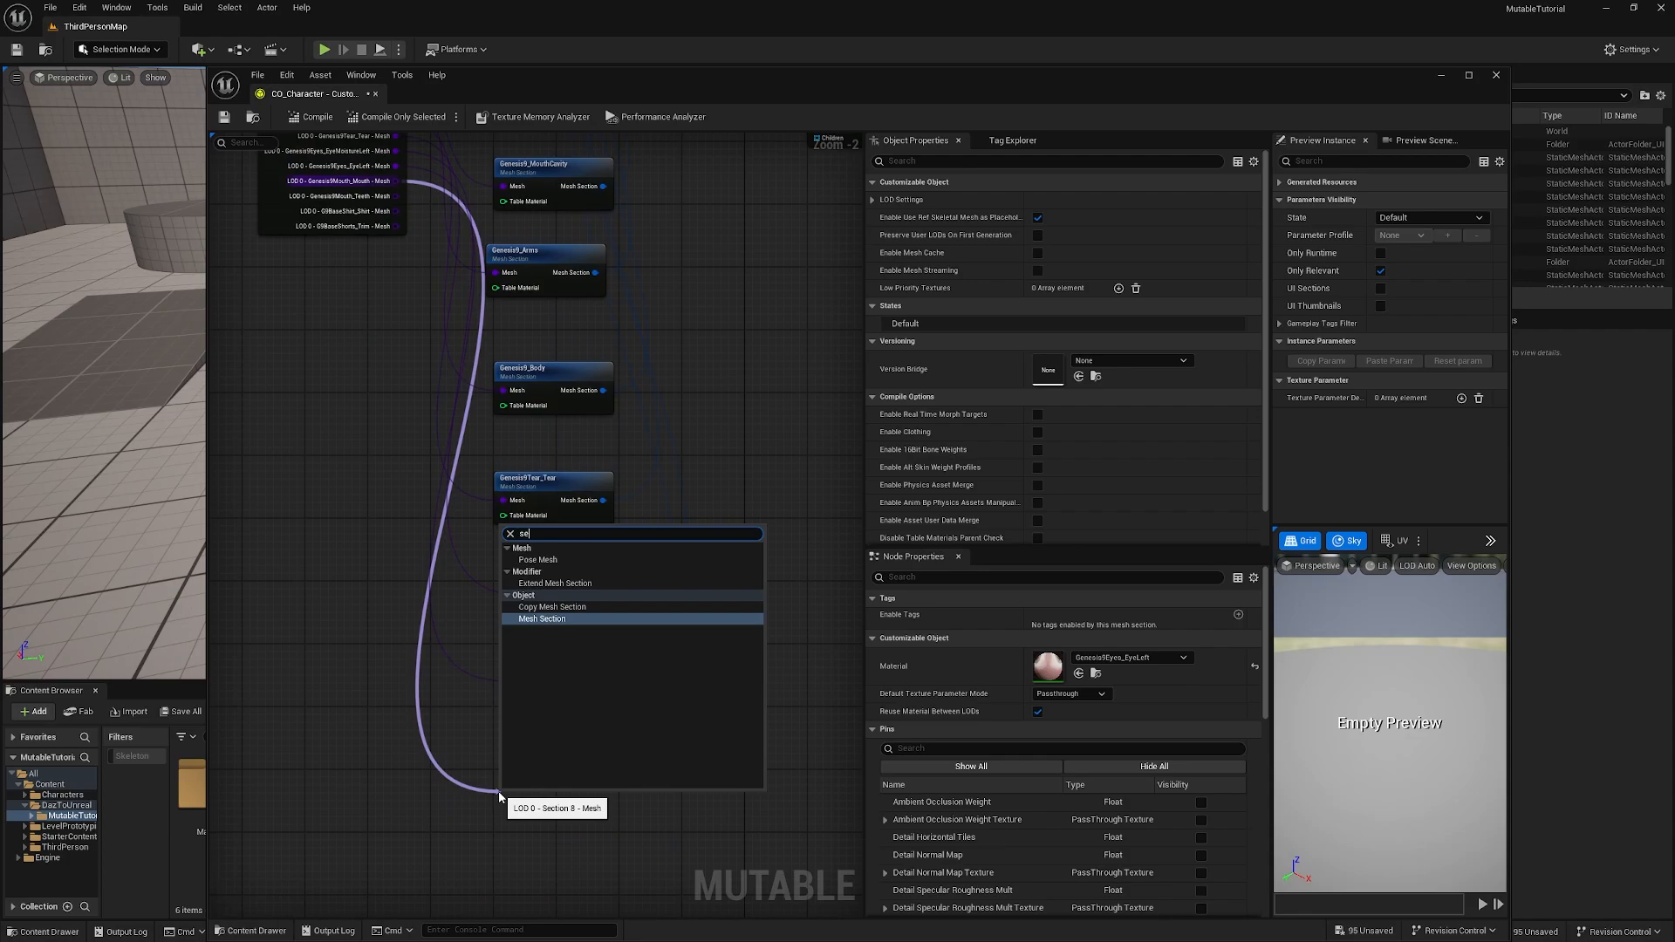
{"action": "left_click", "coordinate": [577, 595]}
{"action": "left_click_drag", "start_coordinate": [602, 814], "coordinate": [659, 203]}
{"action": "left_click_drag", "start_coordinate": [396, 359], "coordinate": [497, 818]}
{"action": "type", "text": "sec"}
{"action": "left_click", "coordinate": [567, 623]}
{"action": "left_click_drag", "start_coordinate": [603, 840], "coordinate": [648, 434]}
Step: Create Mesh Section nodes for the G9BaseShirt_Shirt and G9BaseShorts_Trim outputs, connect both to CharacterMesh's LOD 0, and shift CharacterMesh away from the sections
{"action": "left_click_drag", "start_coordinate": [397, 608], "coordinate": [501, 842]}
{"action": "type", "text": "sec"}
{"action": "left_click", "coordinate": [514, 645]}
{"action": "left_click_drag", "start_coordinate": [607, 868], "coordinate": [648, 306]}
{"action": "left_click_drag", "start_coordinate": [673, 285], "coordinate": [735, 372]}
{"action": "left_click_drag", "start_coordinate": [396, 494], "coordinate": [513, 714]}
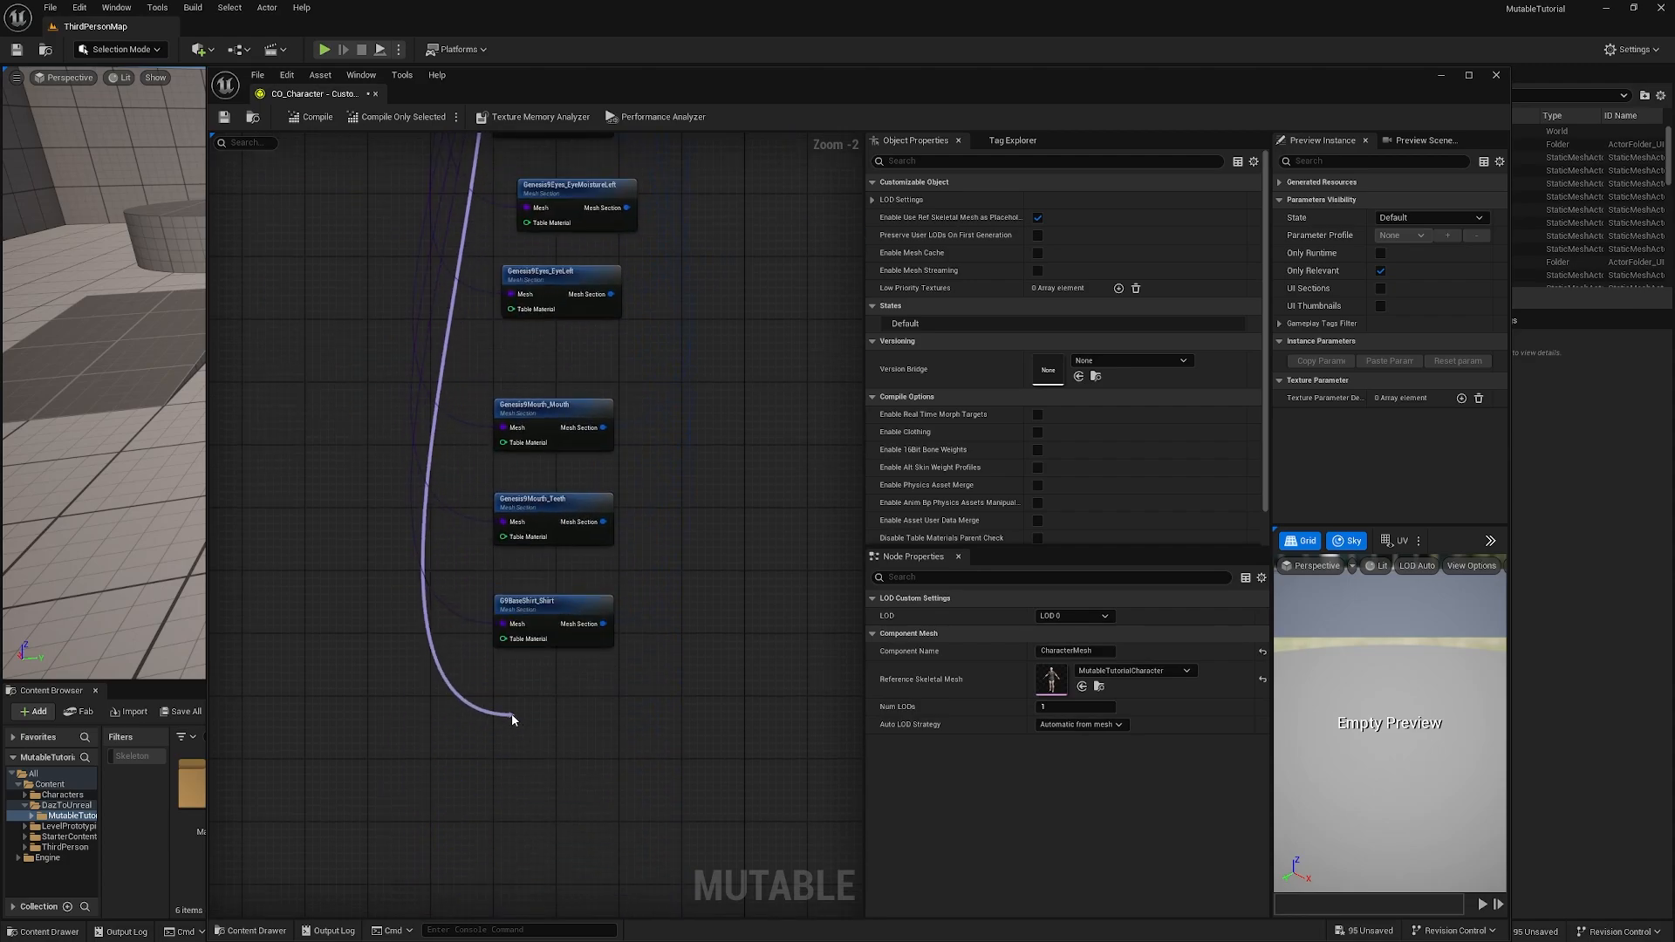
{"action": "type", "text": "sec"}
{"action": "left_click", "coordinate": [541, 518]}
{"action": "left_click_drag", "start_coordinate": [620, 741], "coordinate": [720, 379]}
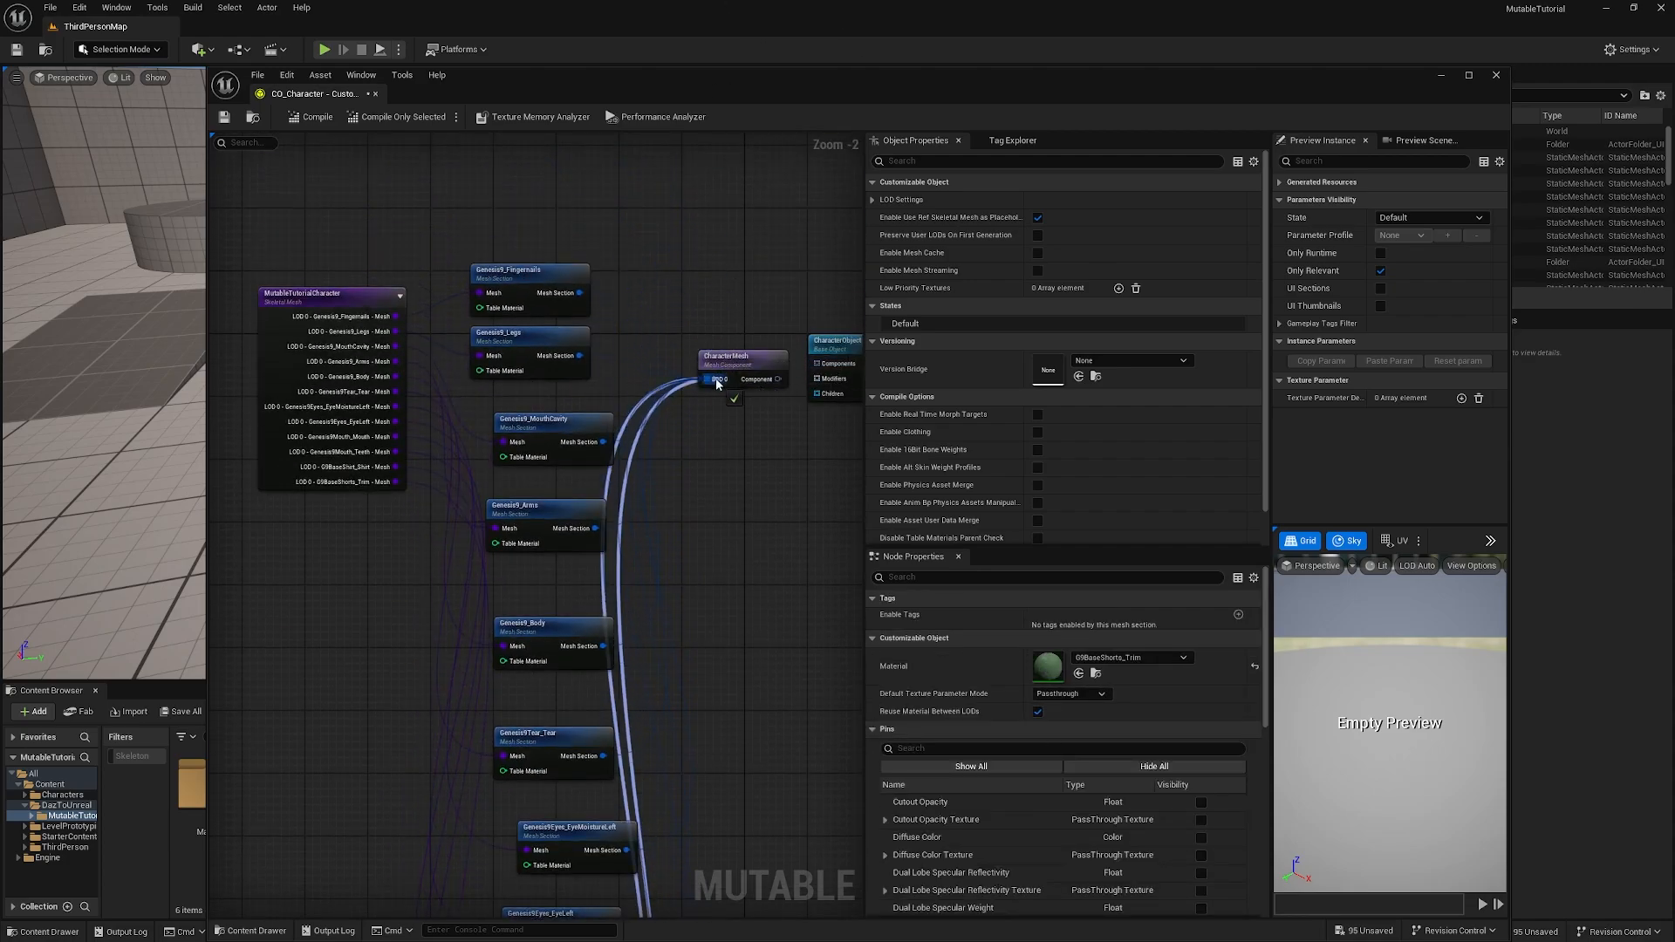
Step: Space out the CharacterMesh and CharacterObject nodes, connect CharacterMesh's Component output to CharacterObject's Components input, and compile
{"action": "right_click_drag", "start_coordinate": [761, 479], "coordinate": [542, 495]}
{"action": "left_click_drag", "start_coordinate": [621, 340], "coordinate": [804, 390]}
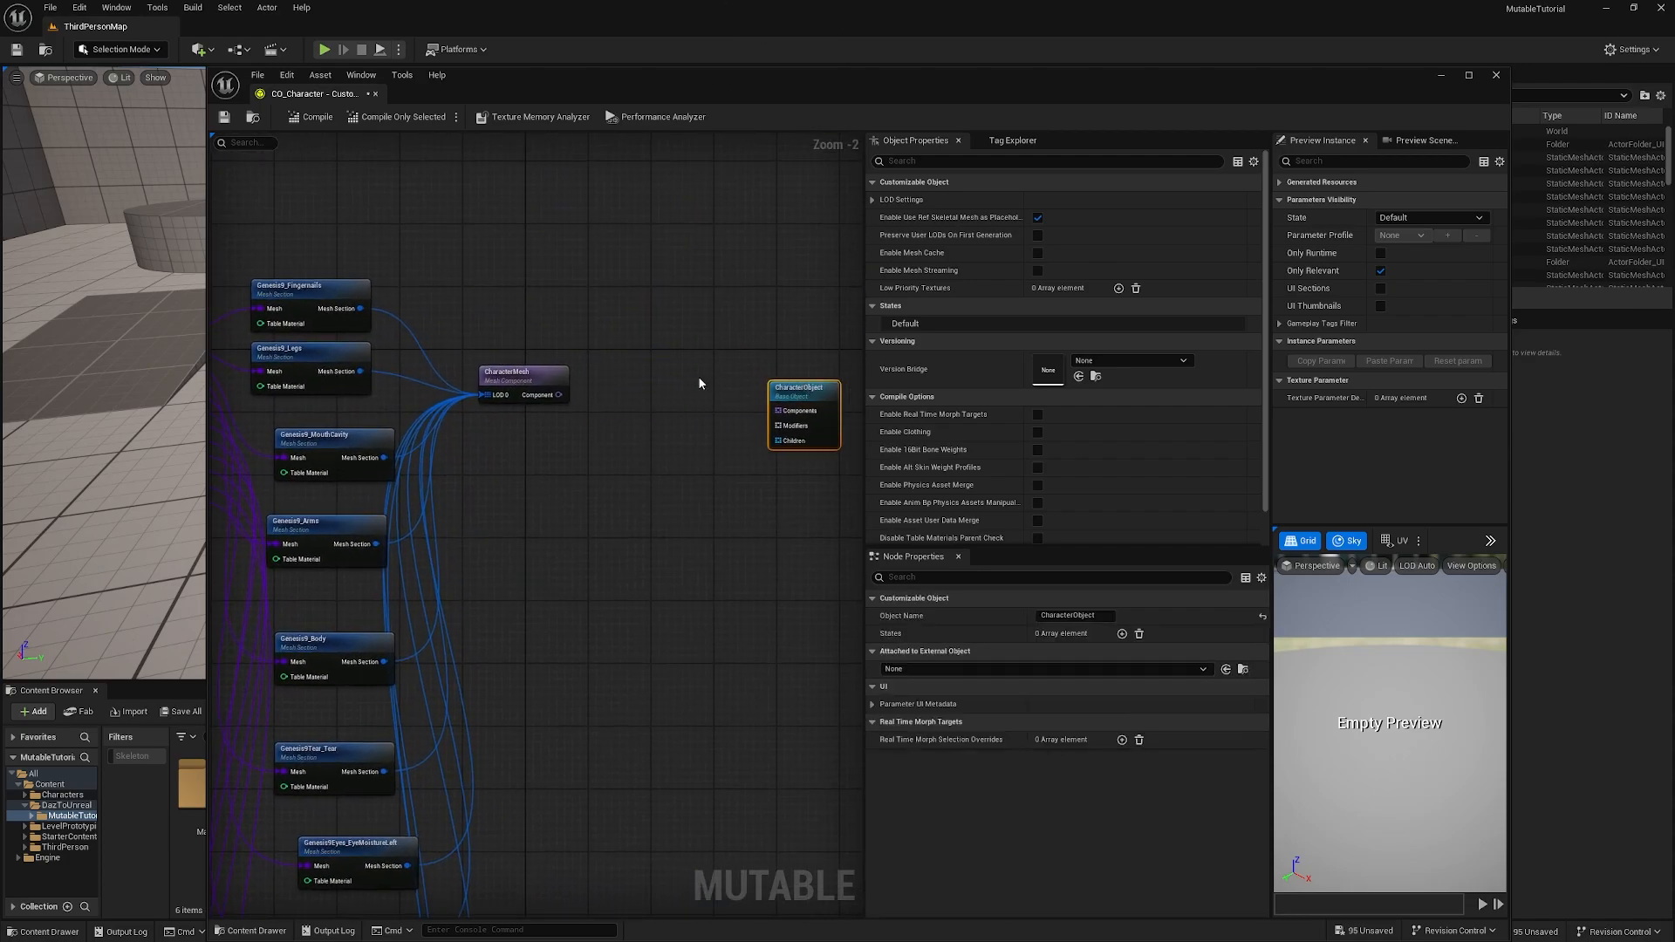
{"action": "left_click_drag", "start_coordinate": [529, 379], "coordinate": [797, 414]}
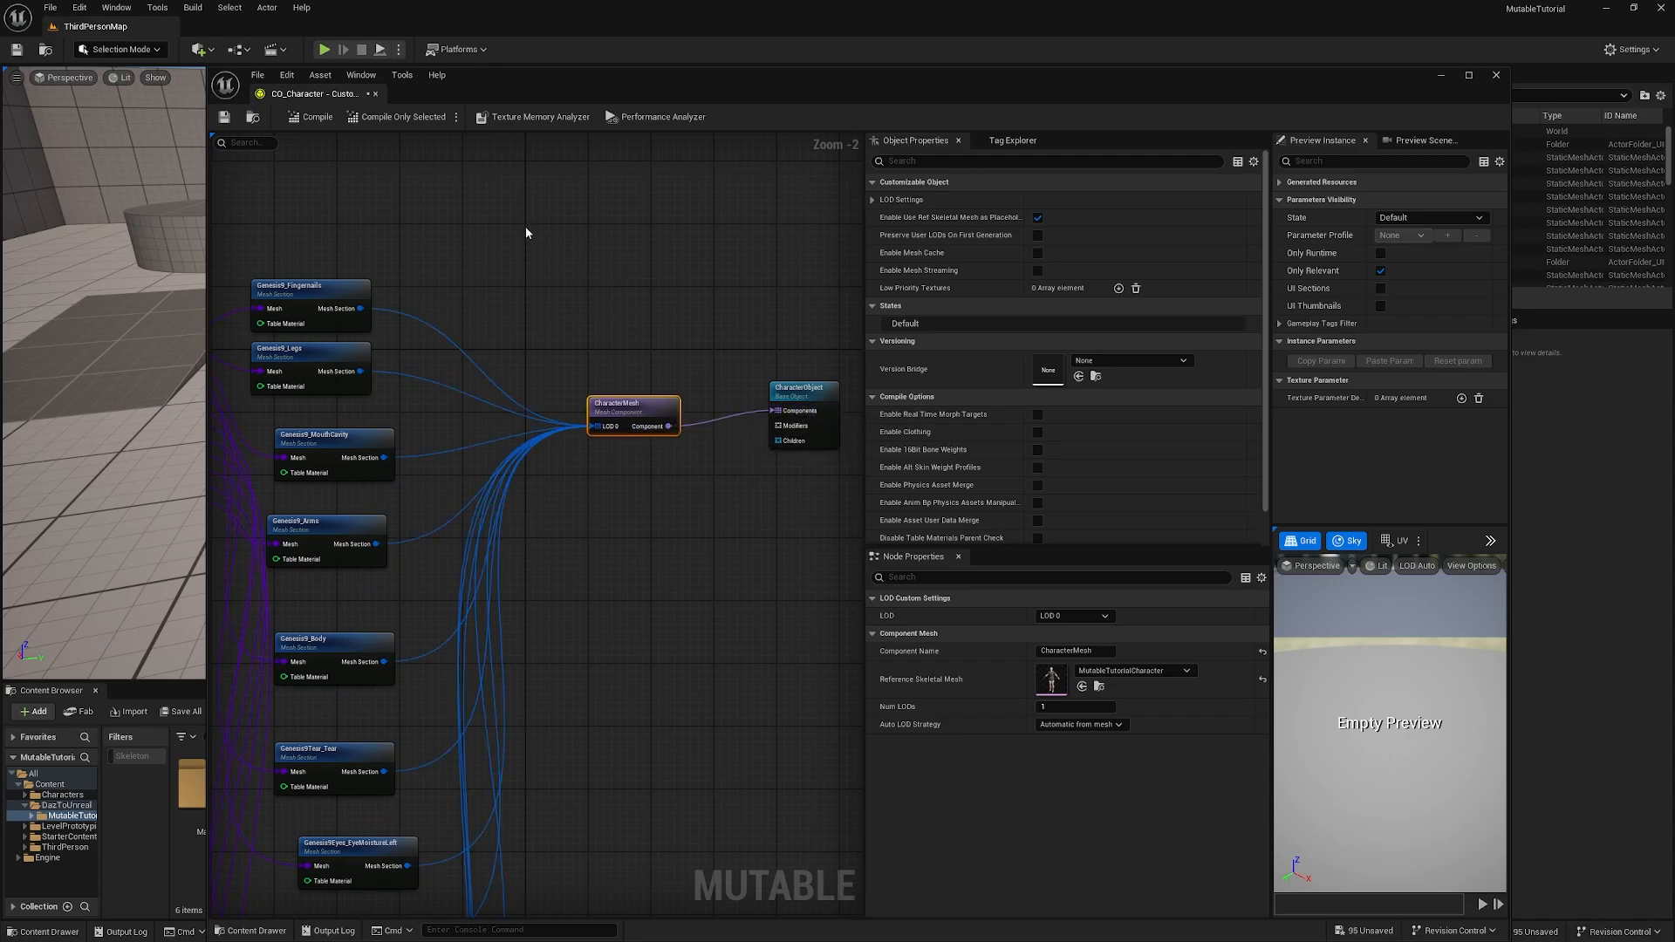
{"action": "left_click", "coordinate": [307, 116]}
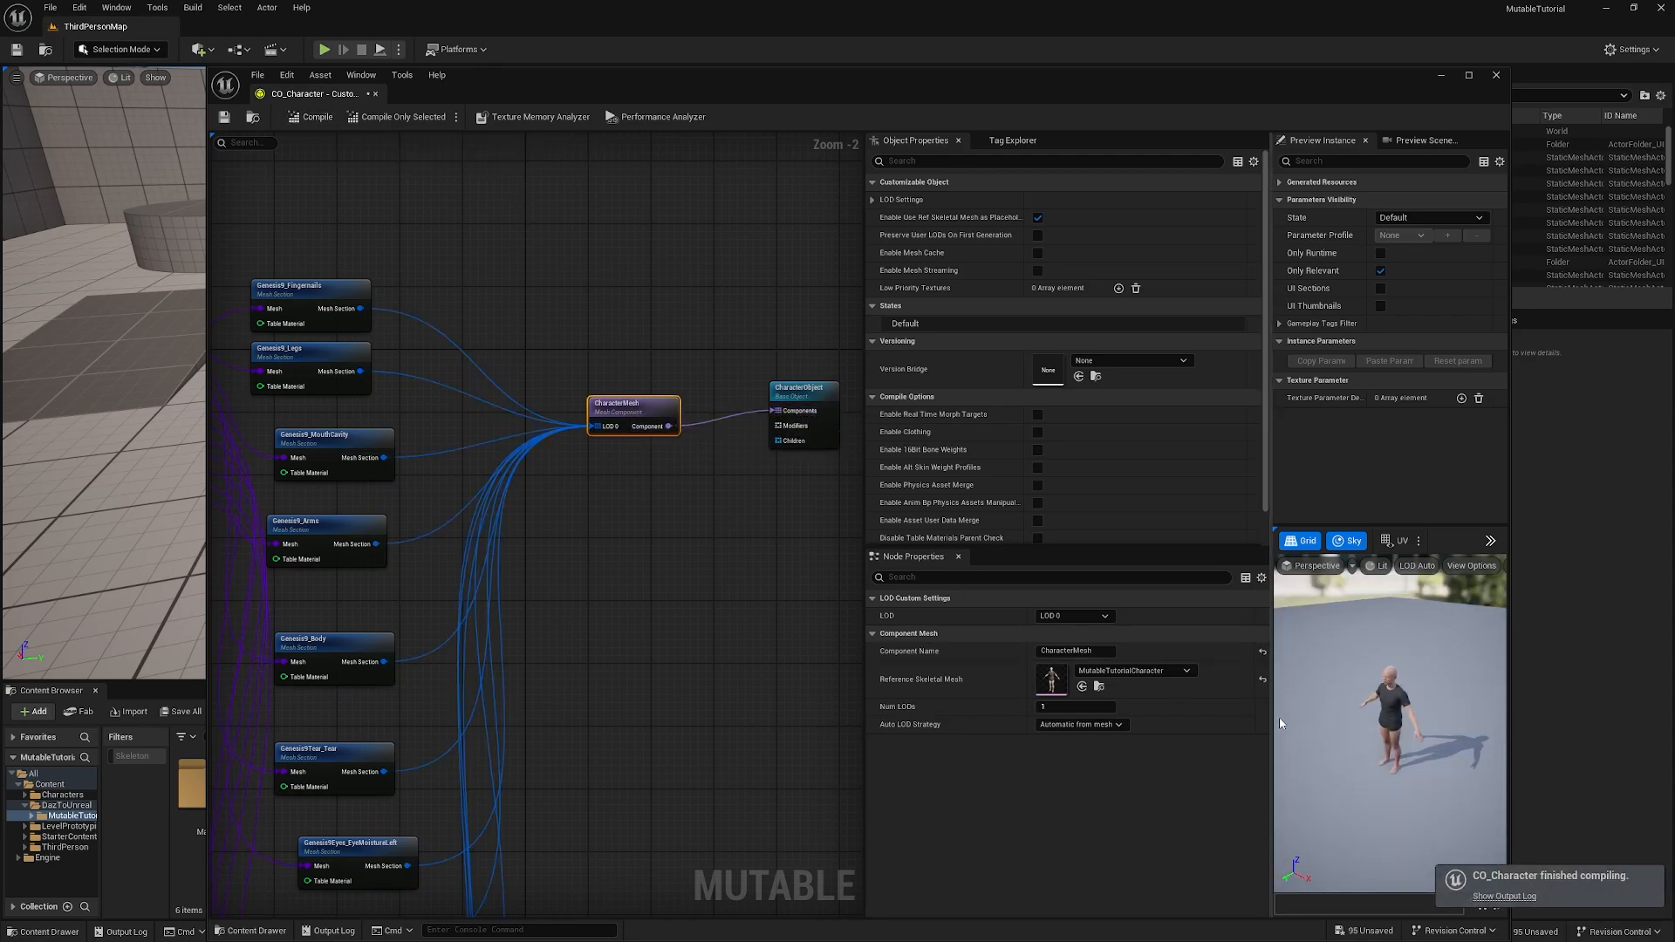
Step: Break the Genesis9_Legs section's link to CharacterMesh, compile to test the preview, and reconnect the section to LOD 0
{"action": "right_click_drag", "start_coordinate": [616, 605], "coordinate": [804, 625]}
{"action": "right_click_drag", "start_coordinate": [555, 418], "coordinate": [471, 405]}
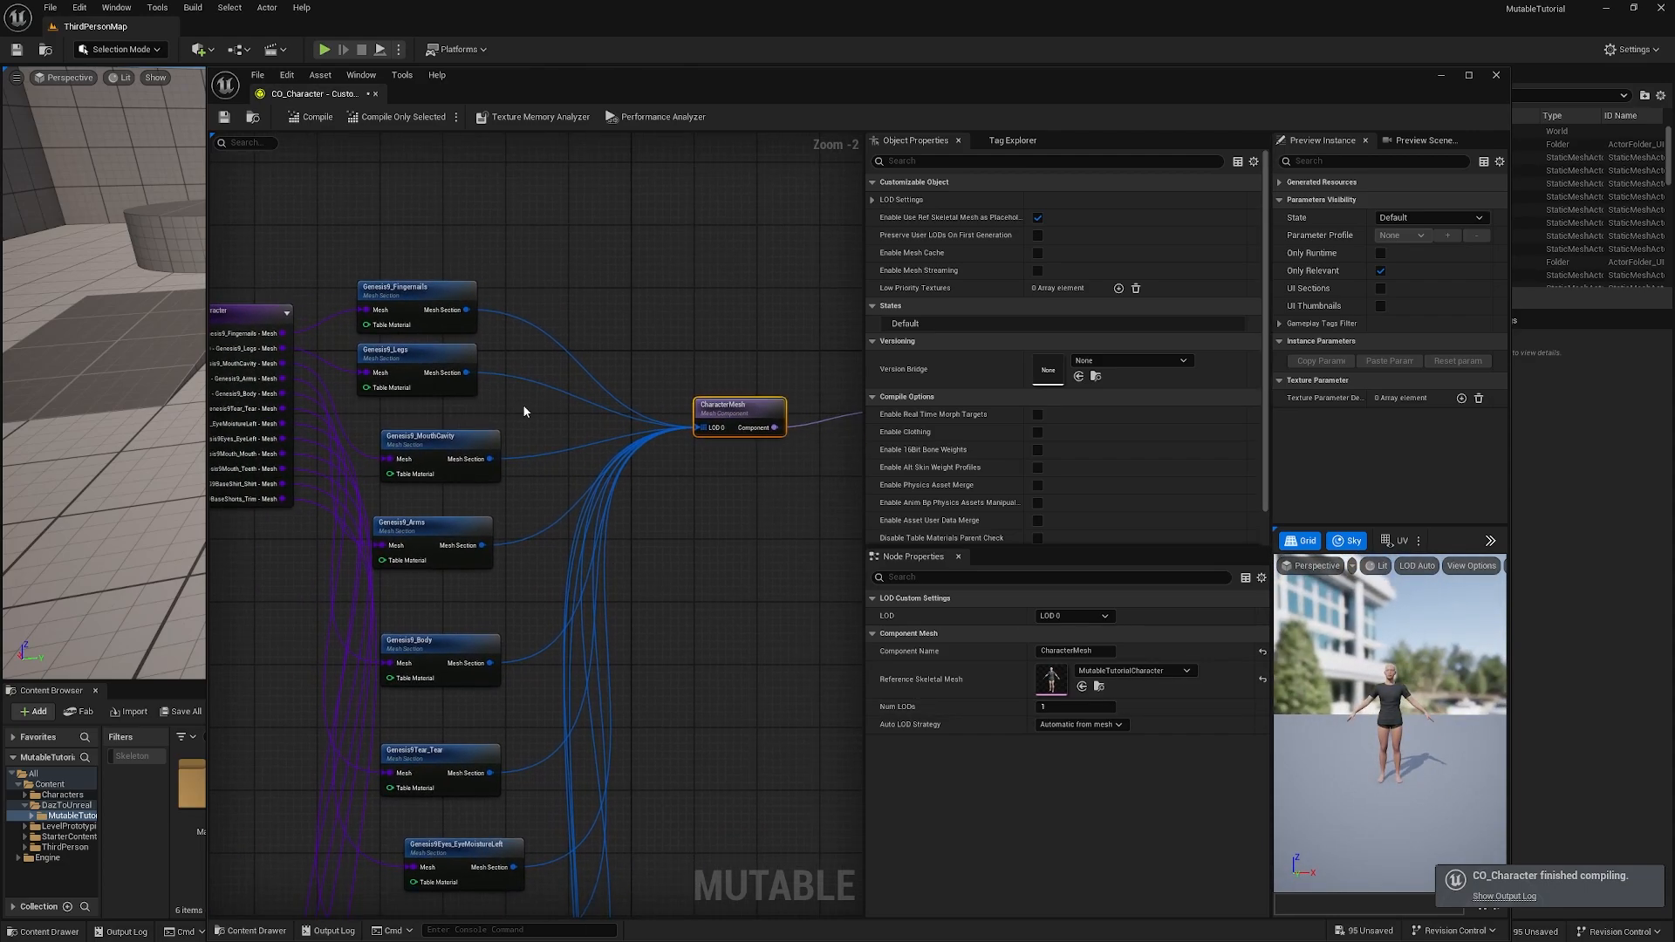
{"action": "right_click", "coordinate": [478, 375]}
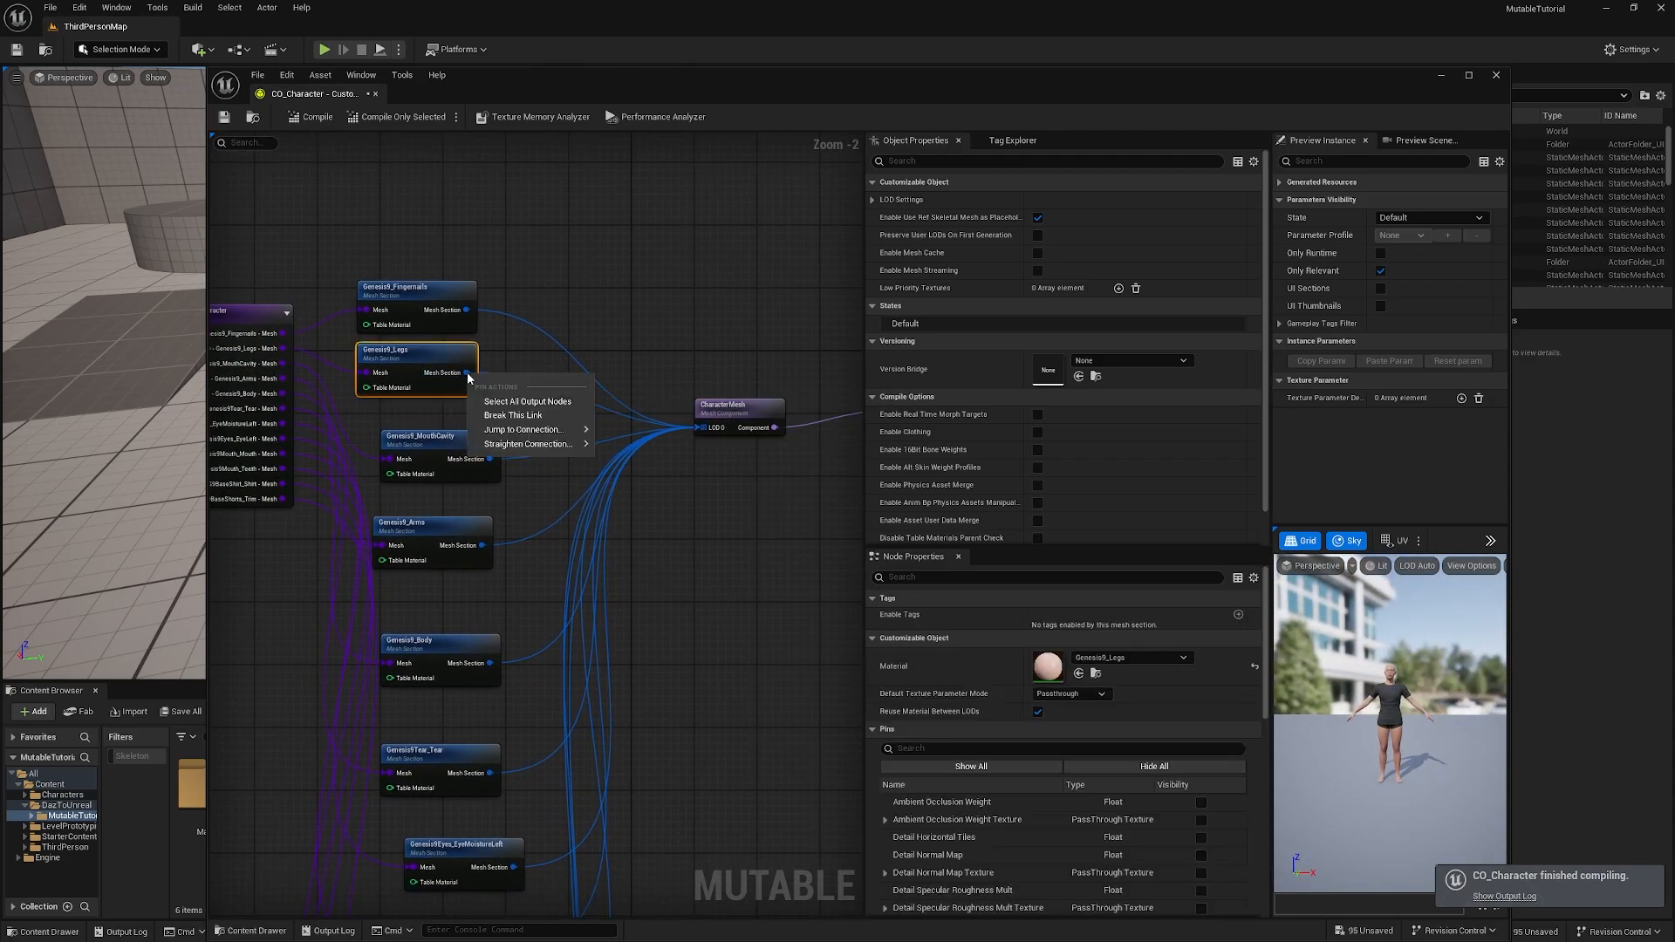
{"action": "left_click", "coordinate": [513, 415]}
{"action": "left_click", "coordinate": [311, 116]}
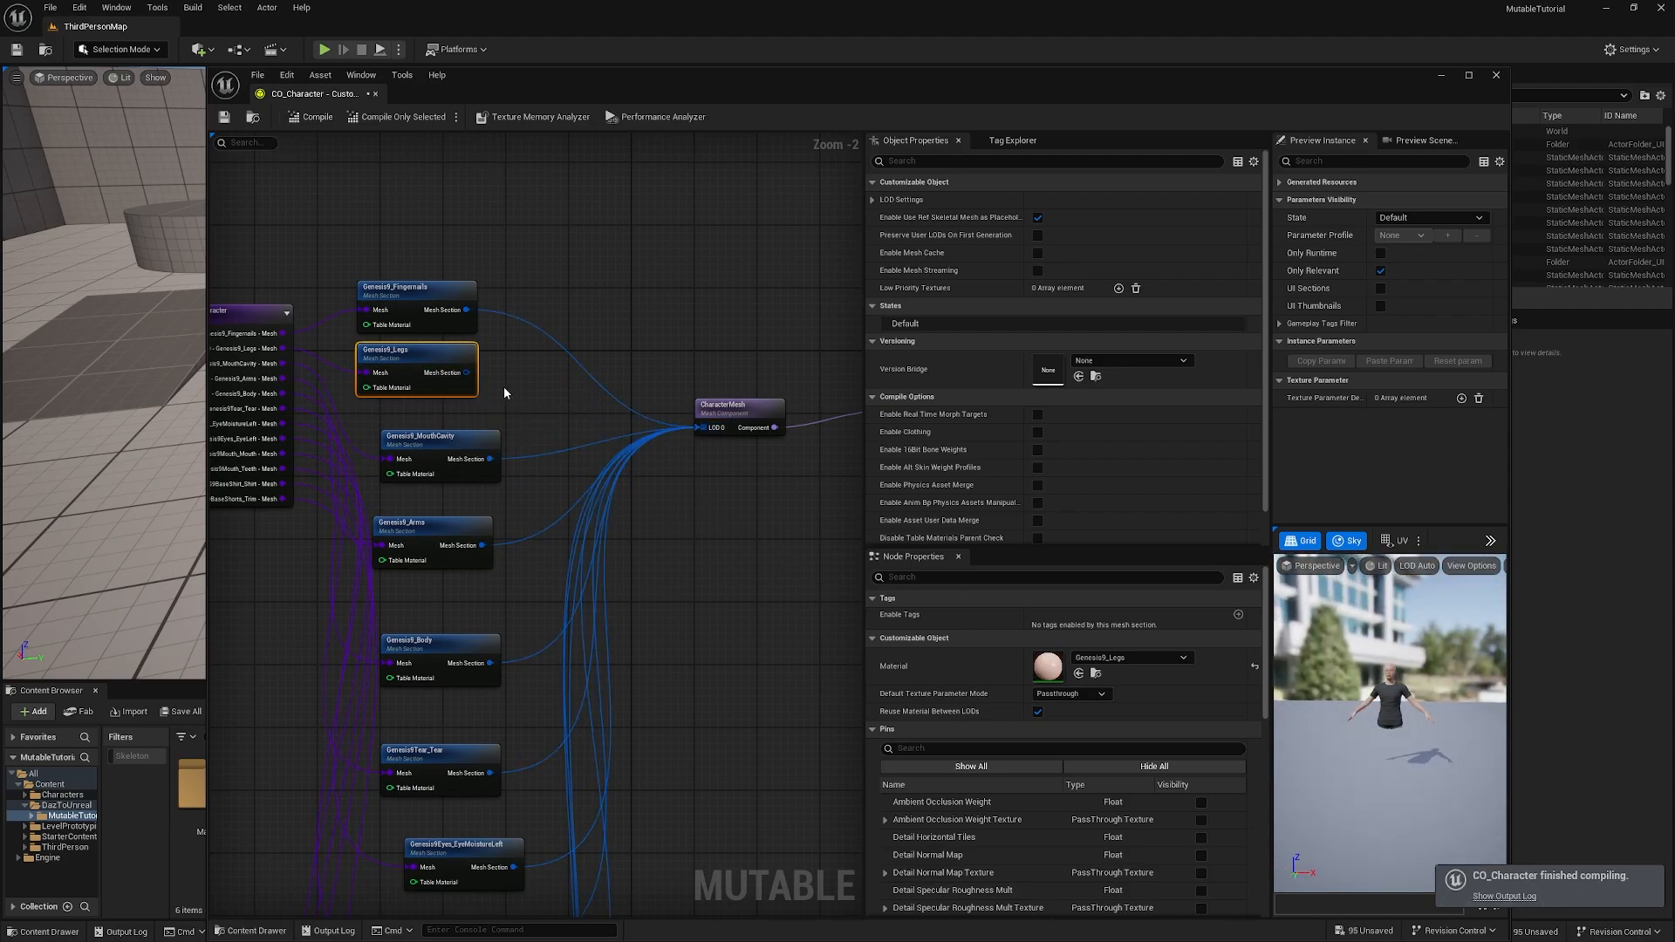
{"action": "left_click_drag", "start_coordinate": [467, 373], "coordinate": [690, 431]}
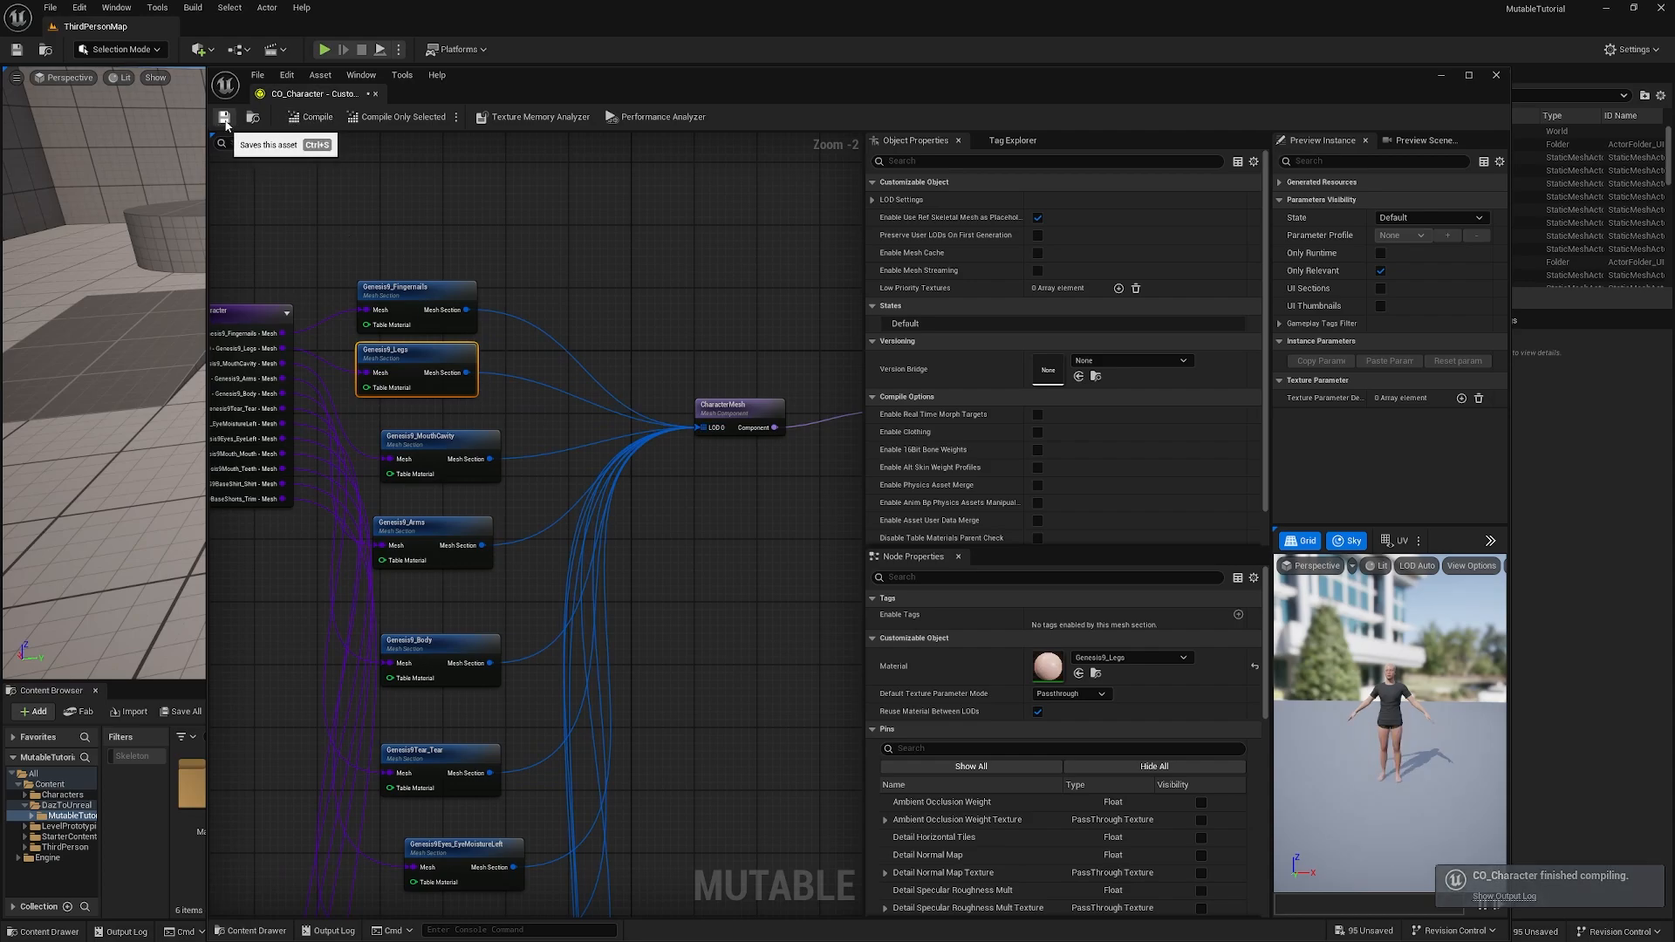
Step: Save and close the CO_Character editor and create a new instance from the CO_Character asset
{"action": "left_click_drag", "start_coordinate": [594, 87], "coordinate": [633, 69]}
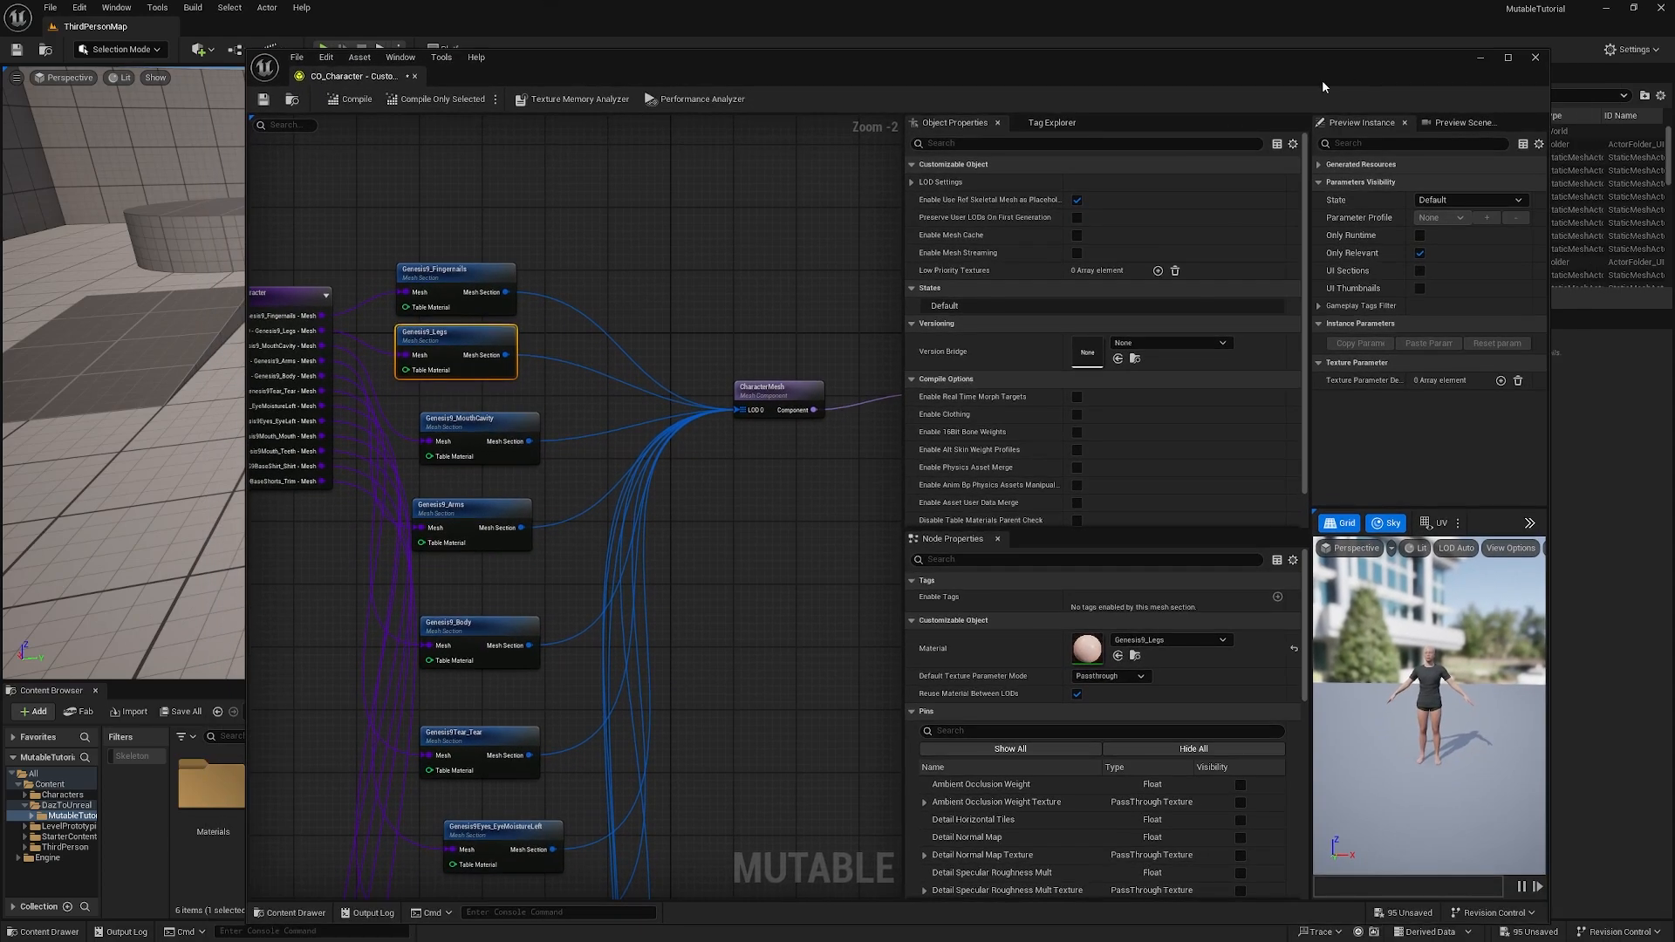
{"action": "left_click", "coordinate": [1534, 59]}
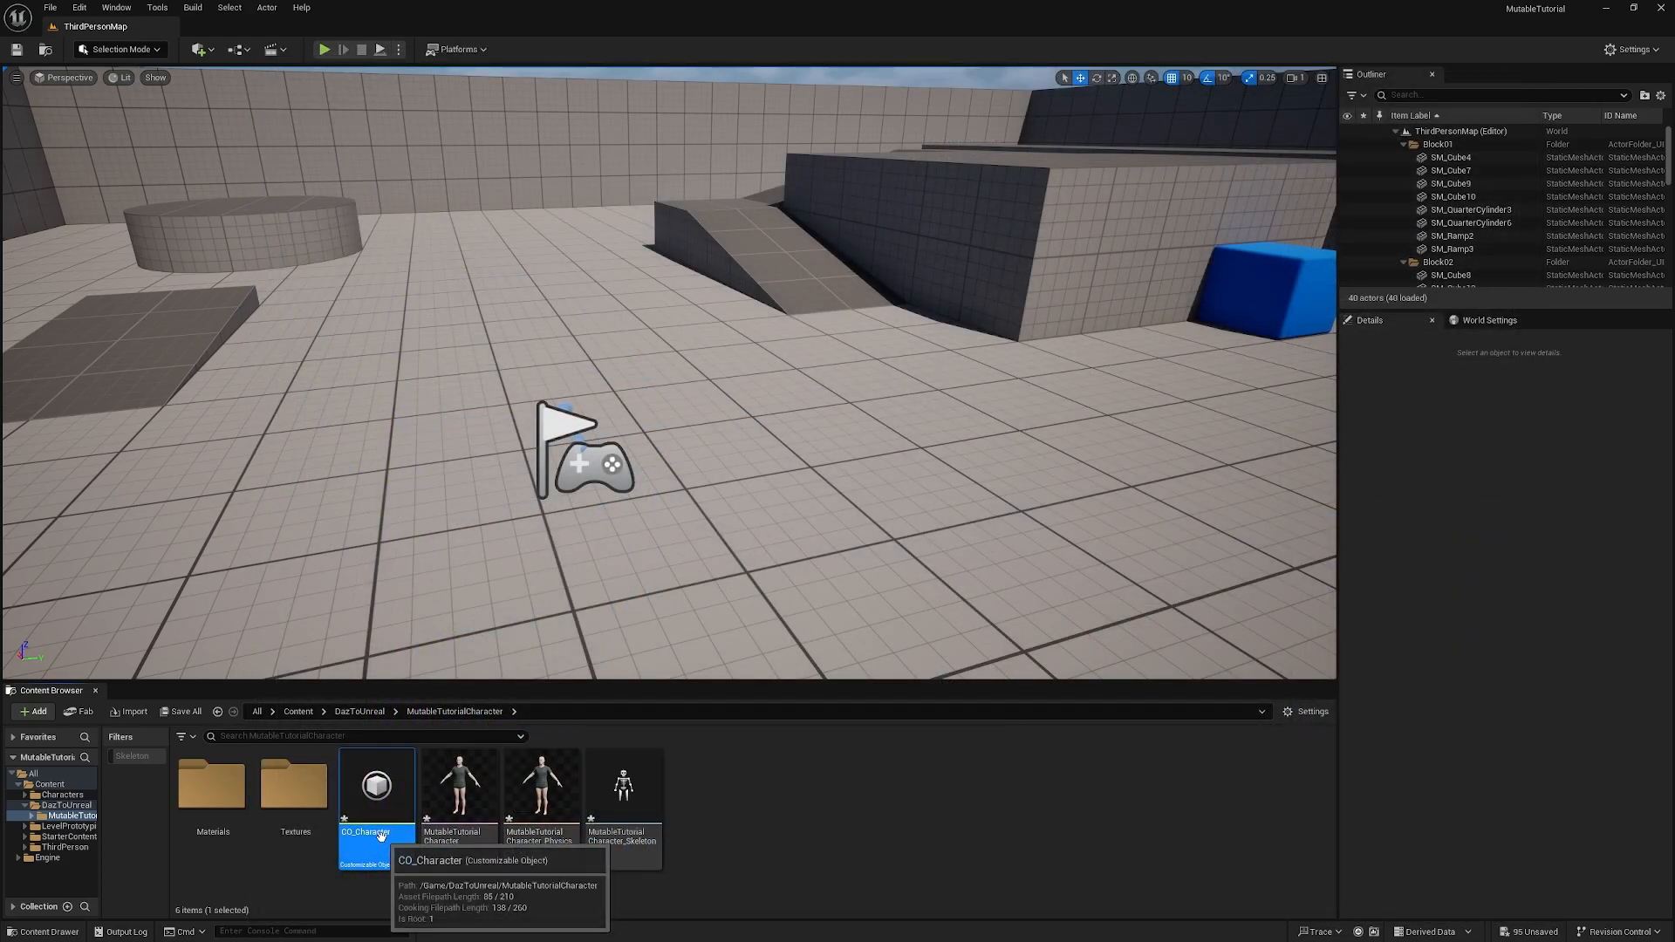
{"action": "right_click", "coordinate": [379, 799]}
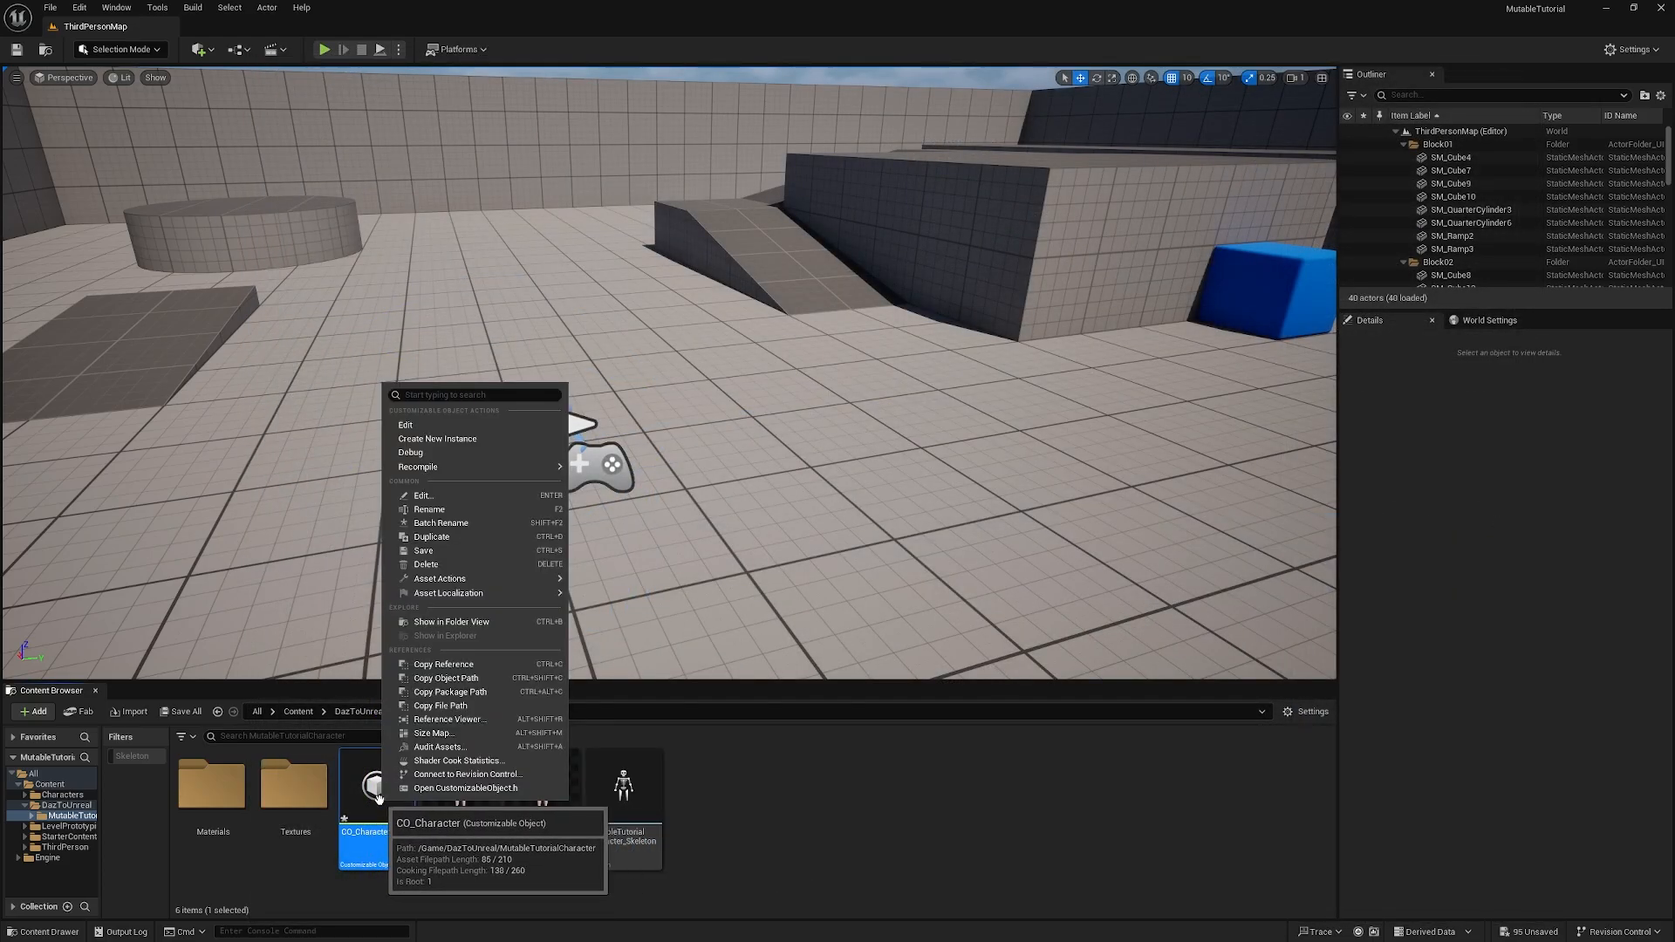
{"action": "left_click", "coordinate": [441, 442]}
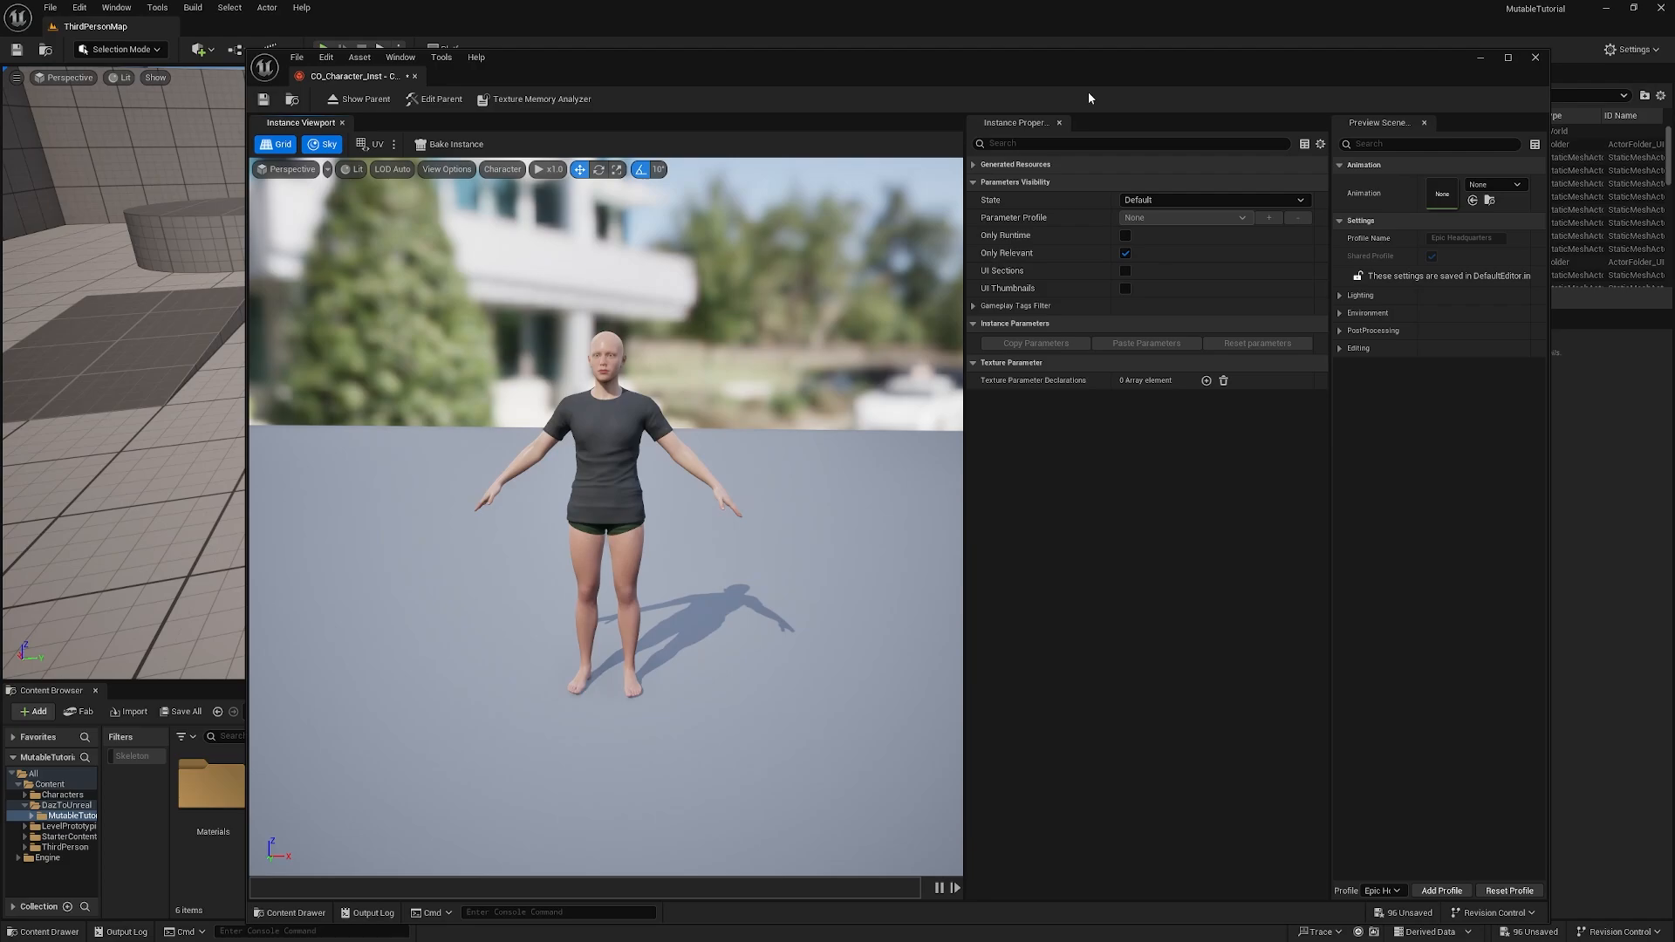
Step: Save the CO_Character_Inst asset and close its editor window
{"action": "left_click", "coordinate": [263, 99]}
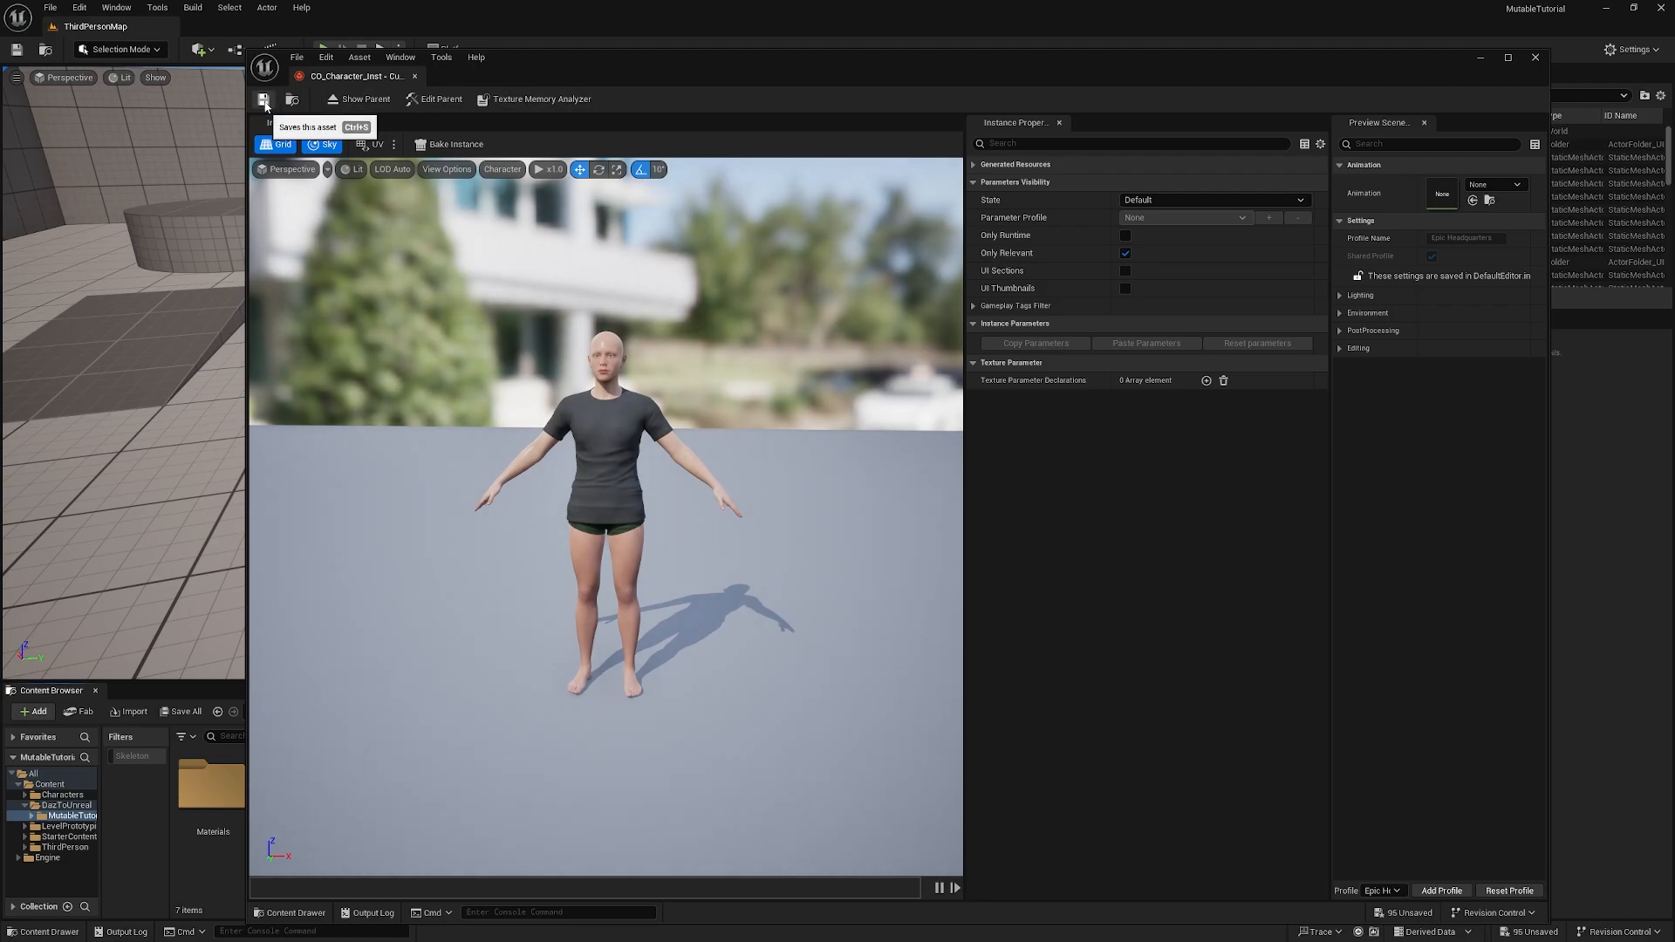
{"action": "left_click_drag", "start_coordinate": [1150, 76], "coordinate": [1052, 99]}
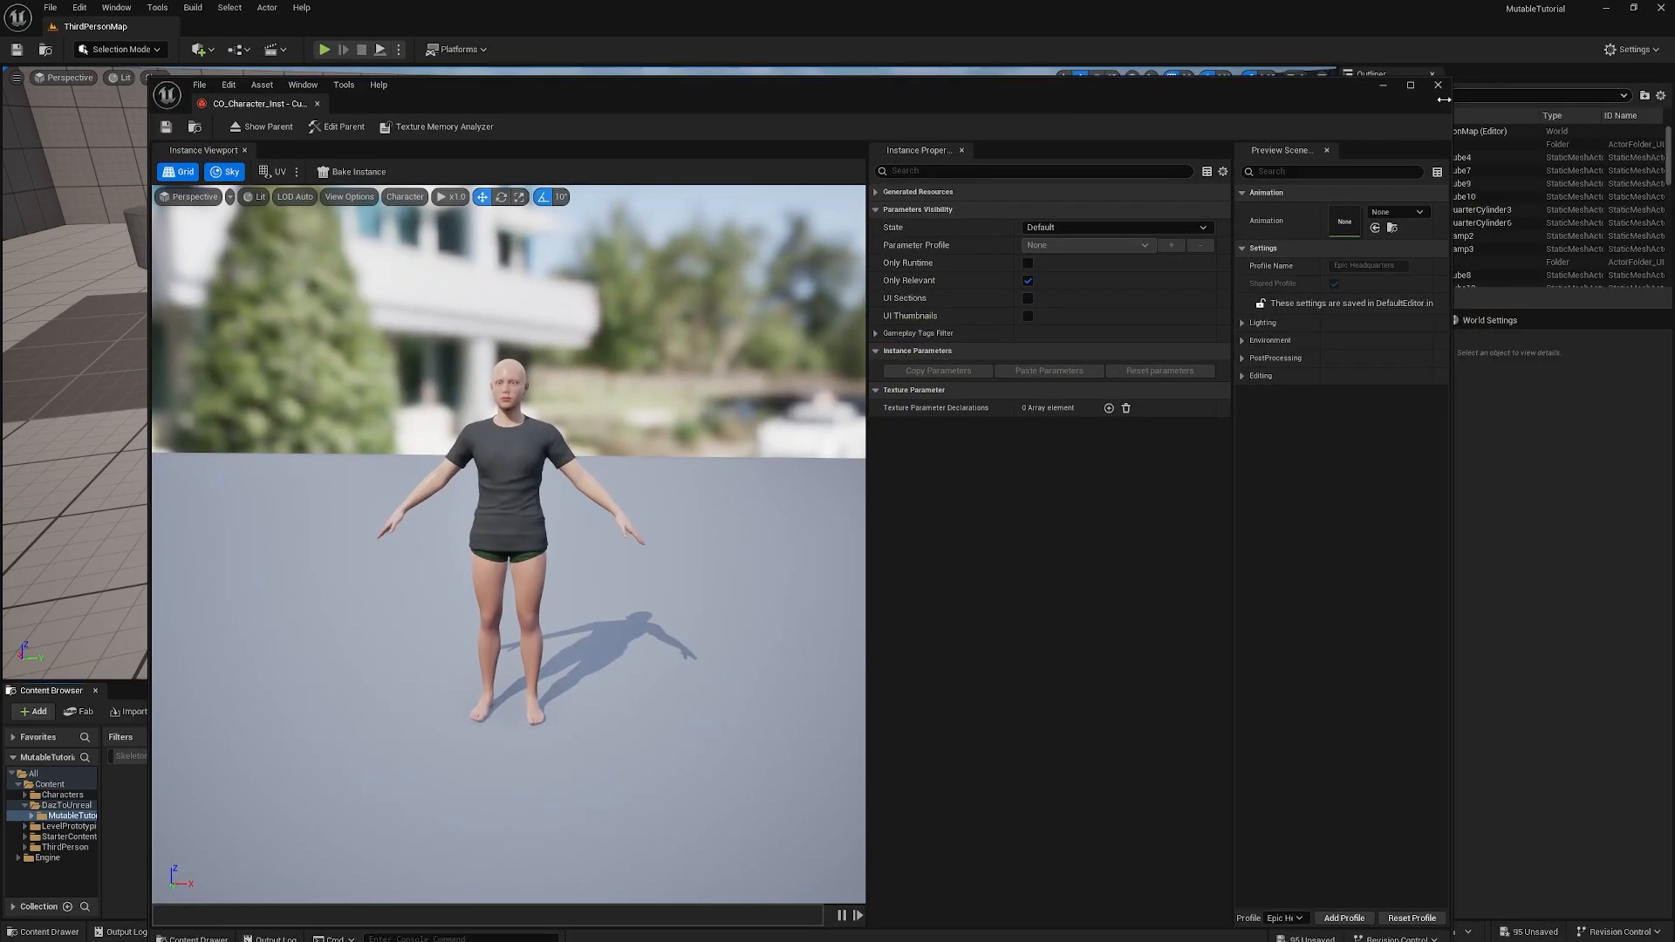
{"action": "left_click", "coordinate": [1437, 86]}
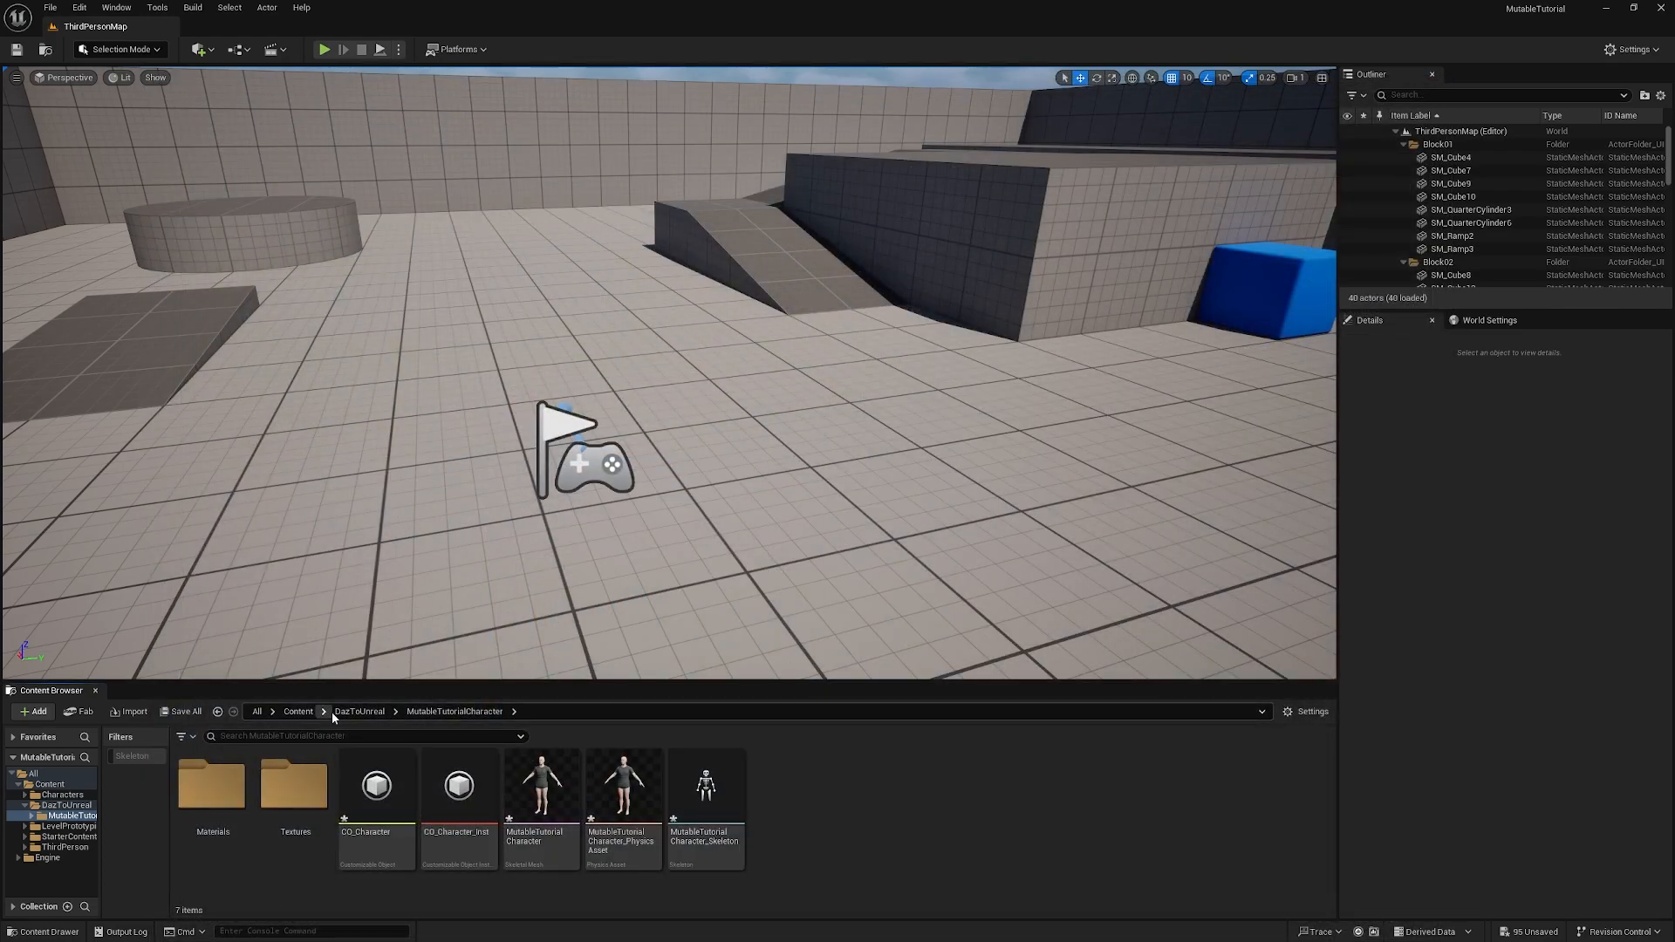
Step: Open BP_ThirdPersonCharacter from the Content/ThirdPerson/Blueprints folder and select its Mesh component
{"action": "left_click", "coordinate": [299, 713]}
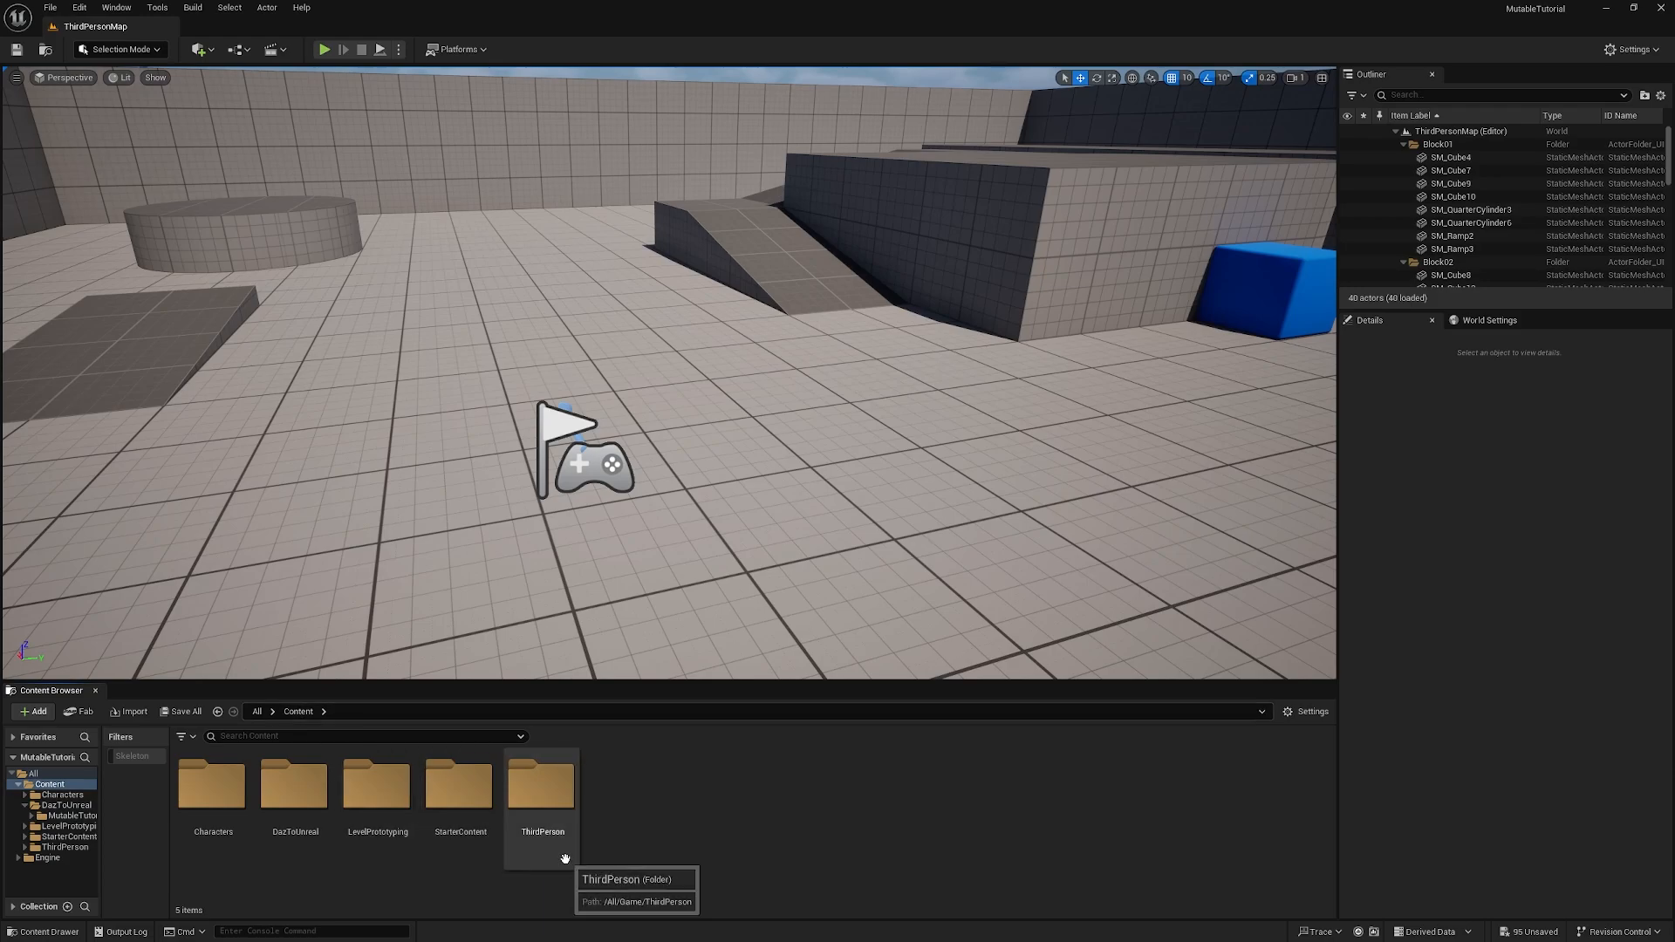
{"action": "double_click", "coordinate": [541, 811]}
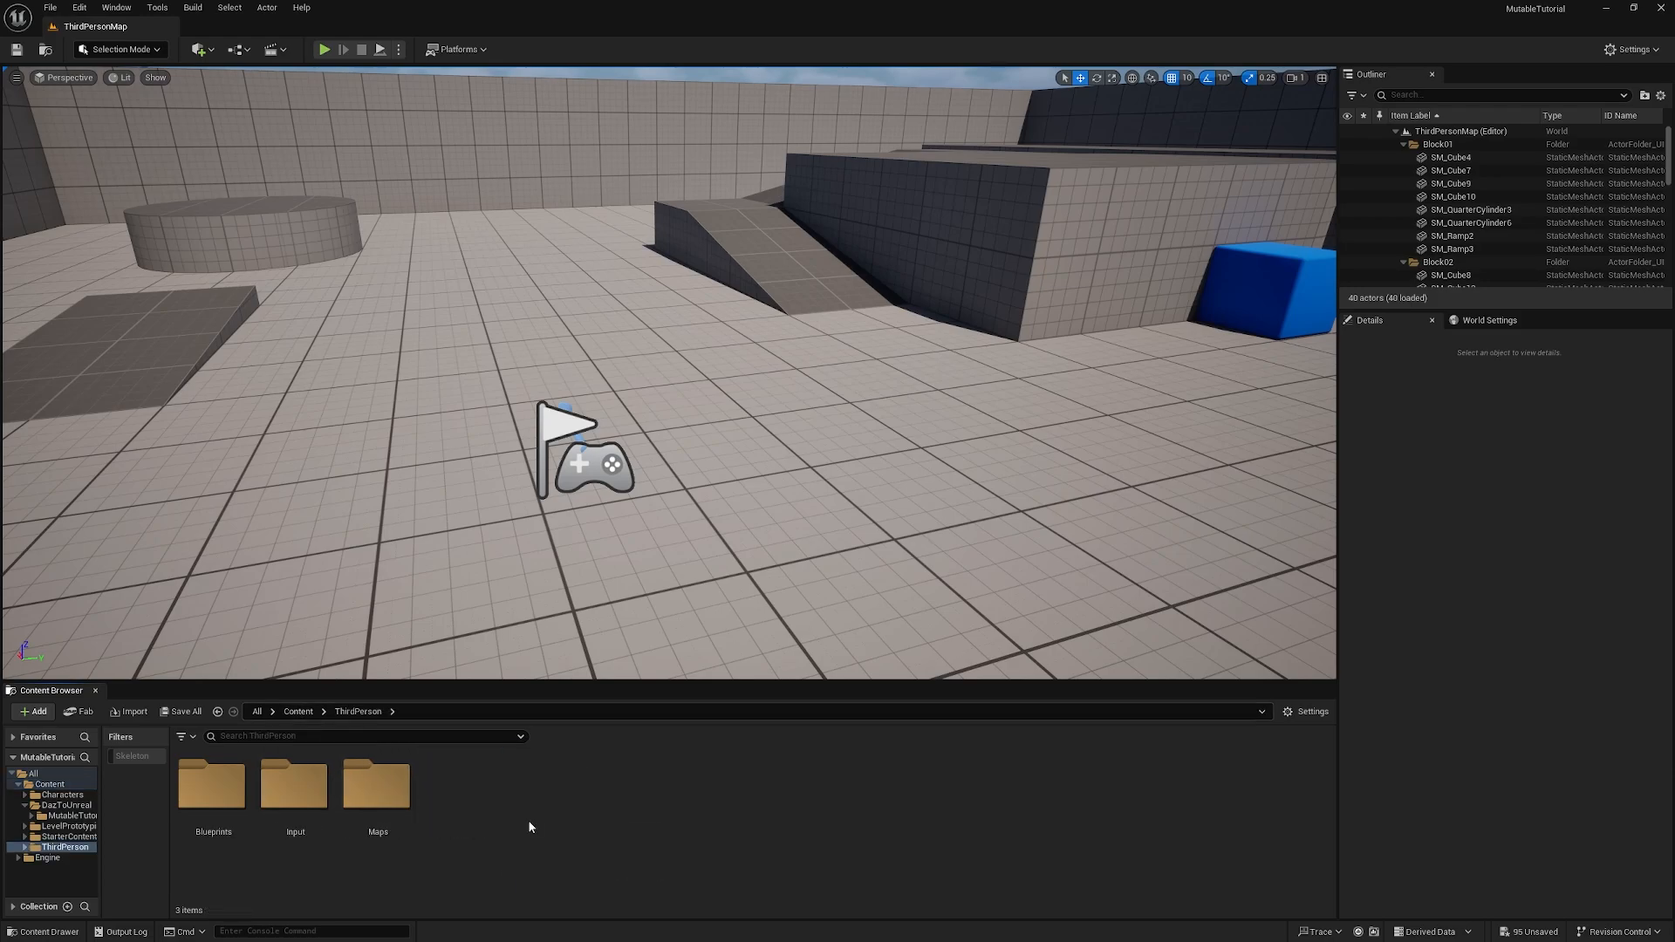
{"action": "left_click", "coordinate": [217, 816]}
{"action": "double_click", "coordinate": [217, 816]}
{"action": "left_click", "coordinate": [227, 847]}
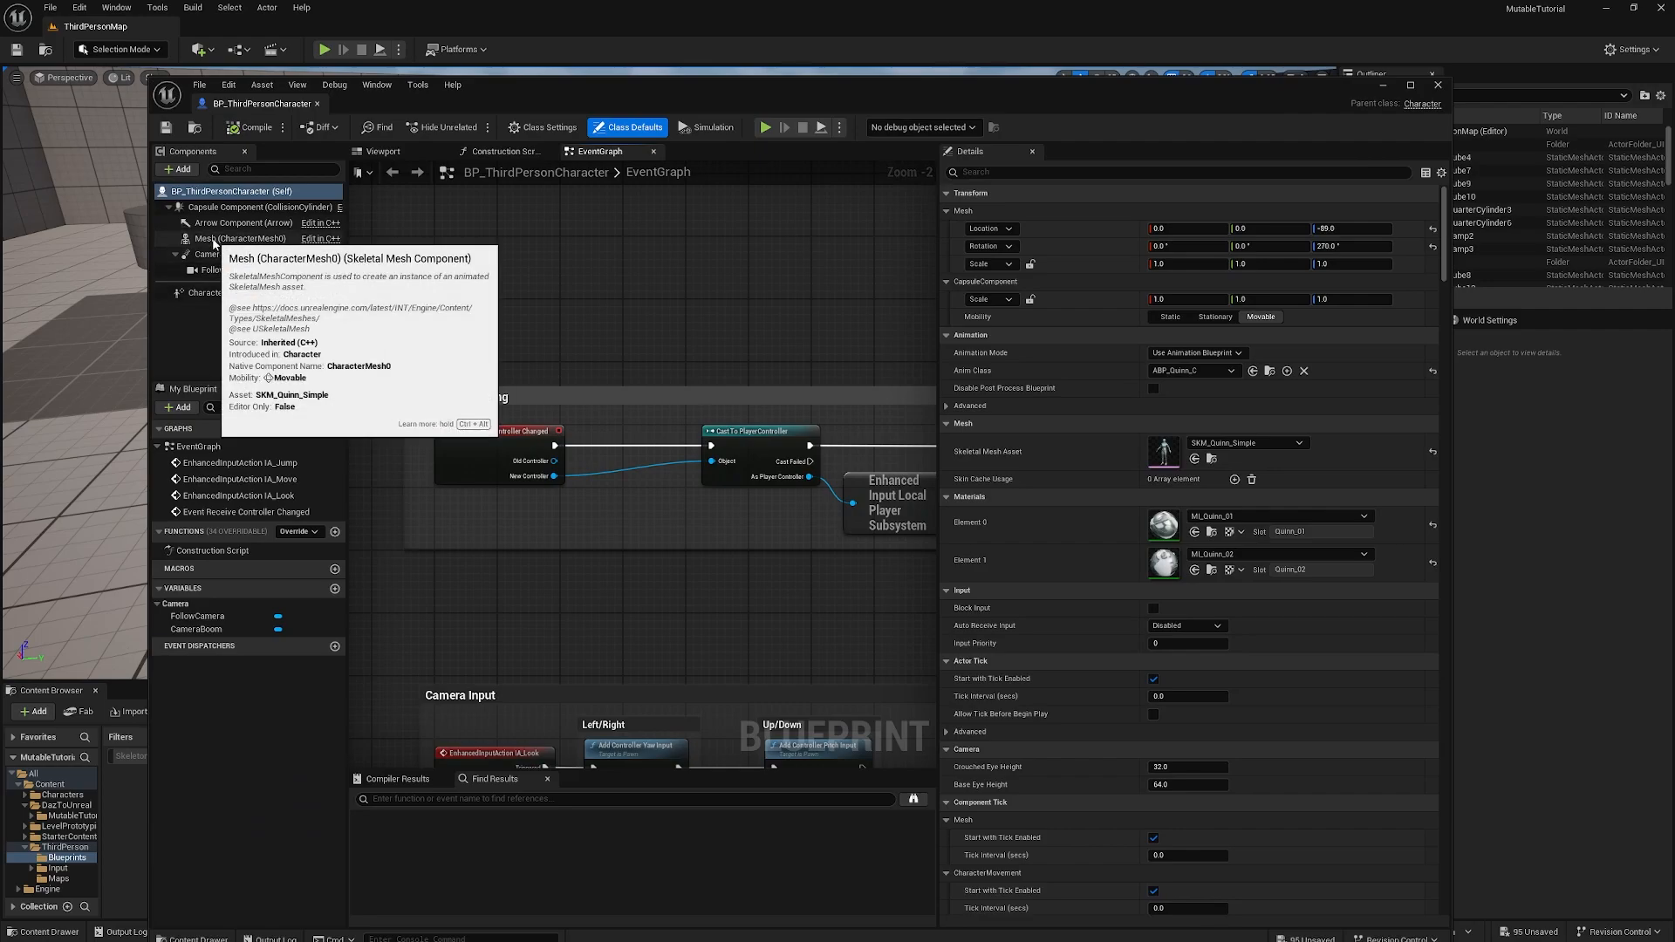
{"action": "left_click", "coordinate": [235, 238]}
{"action": "left_click_drag", "start_coordinate": [546, 85], "coordinate": [699, 72]}
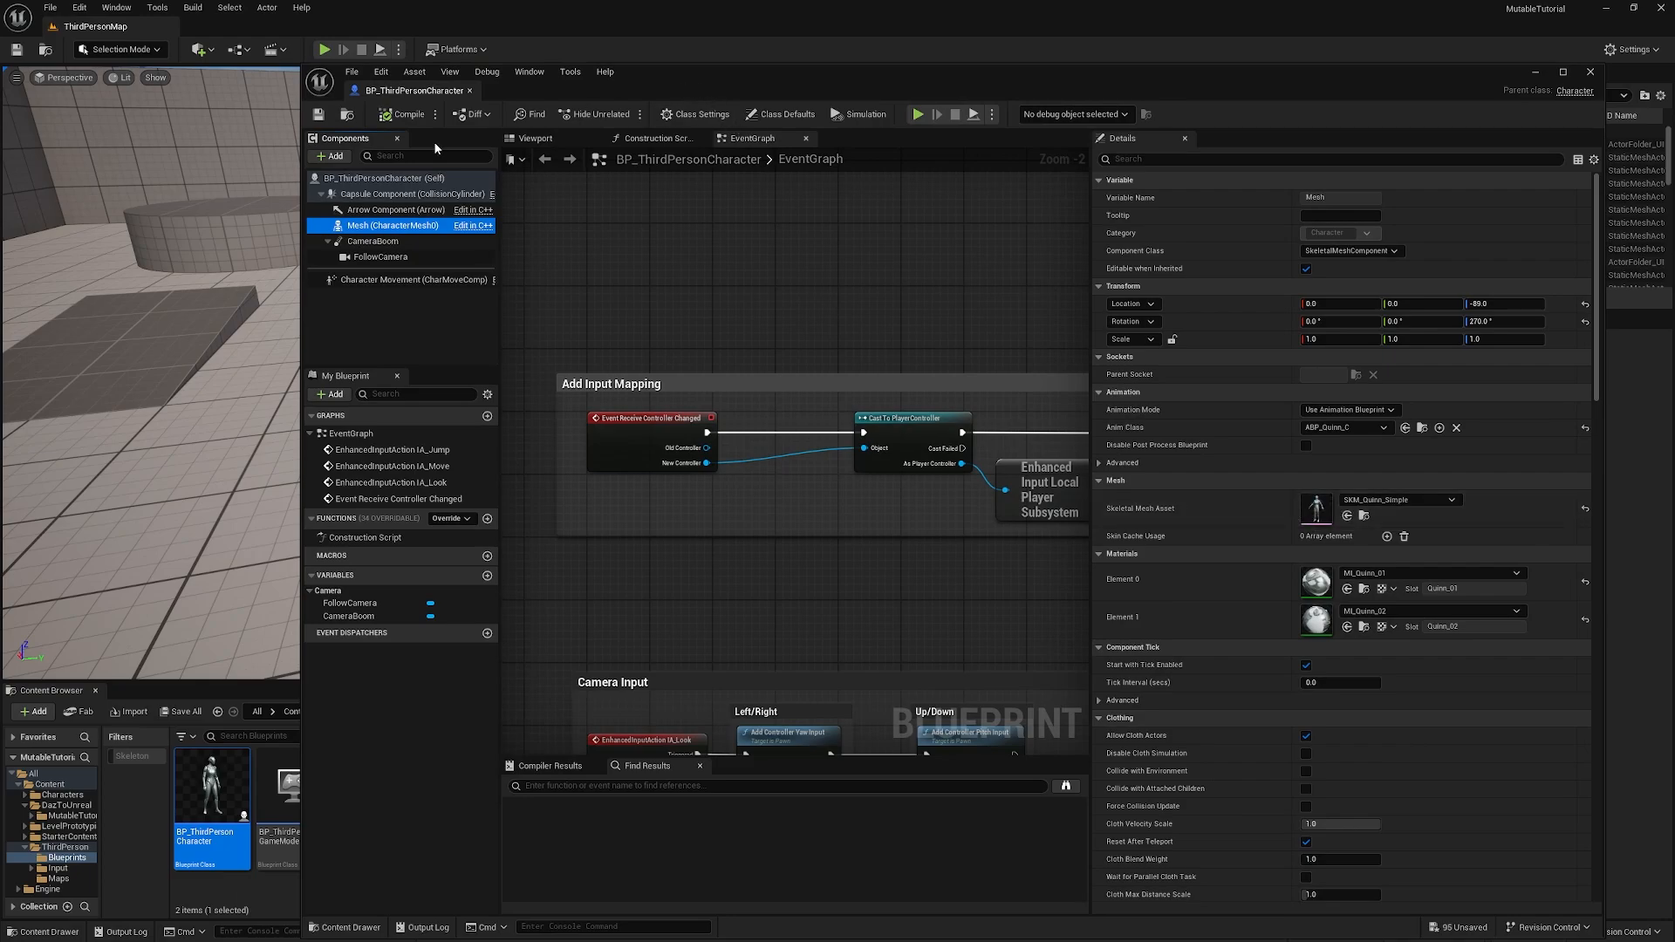
Step: Add a Customizable Skeletal component as a child of the character's Mesh component
{"action": "left_click", "coordinate": [330, 155]}
{"action": "type", "text": "cous"}
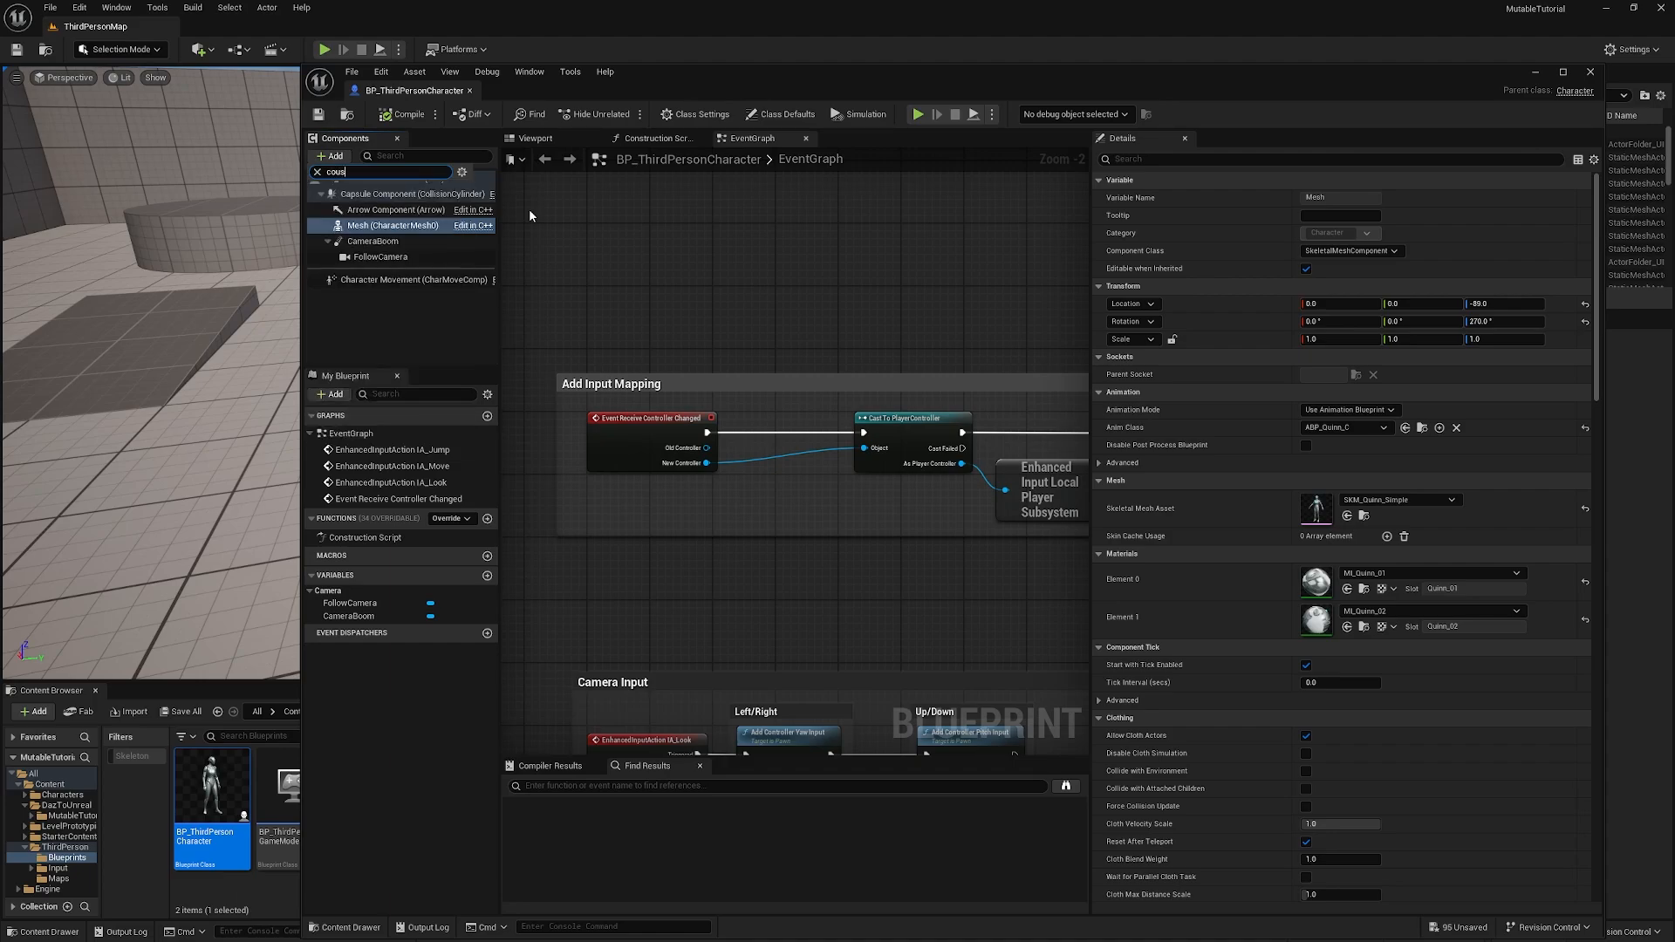
{"action": "key", "text": "BackSpace"}
{"action": "key", "text": "BackSpace"}
{"action": "key", "text": "BackSpace"}
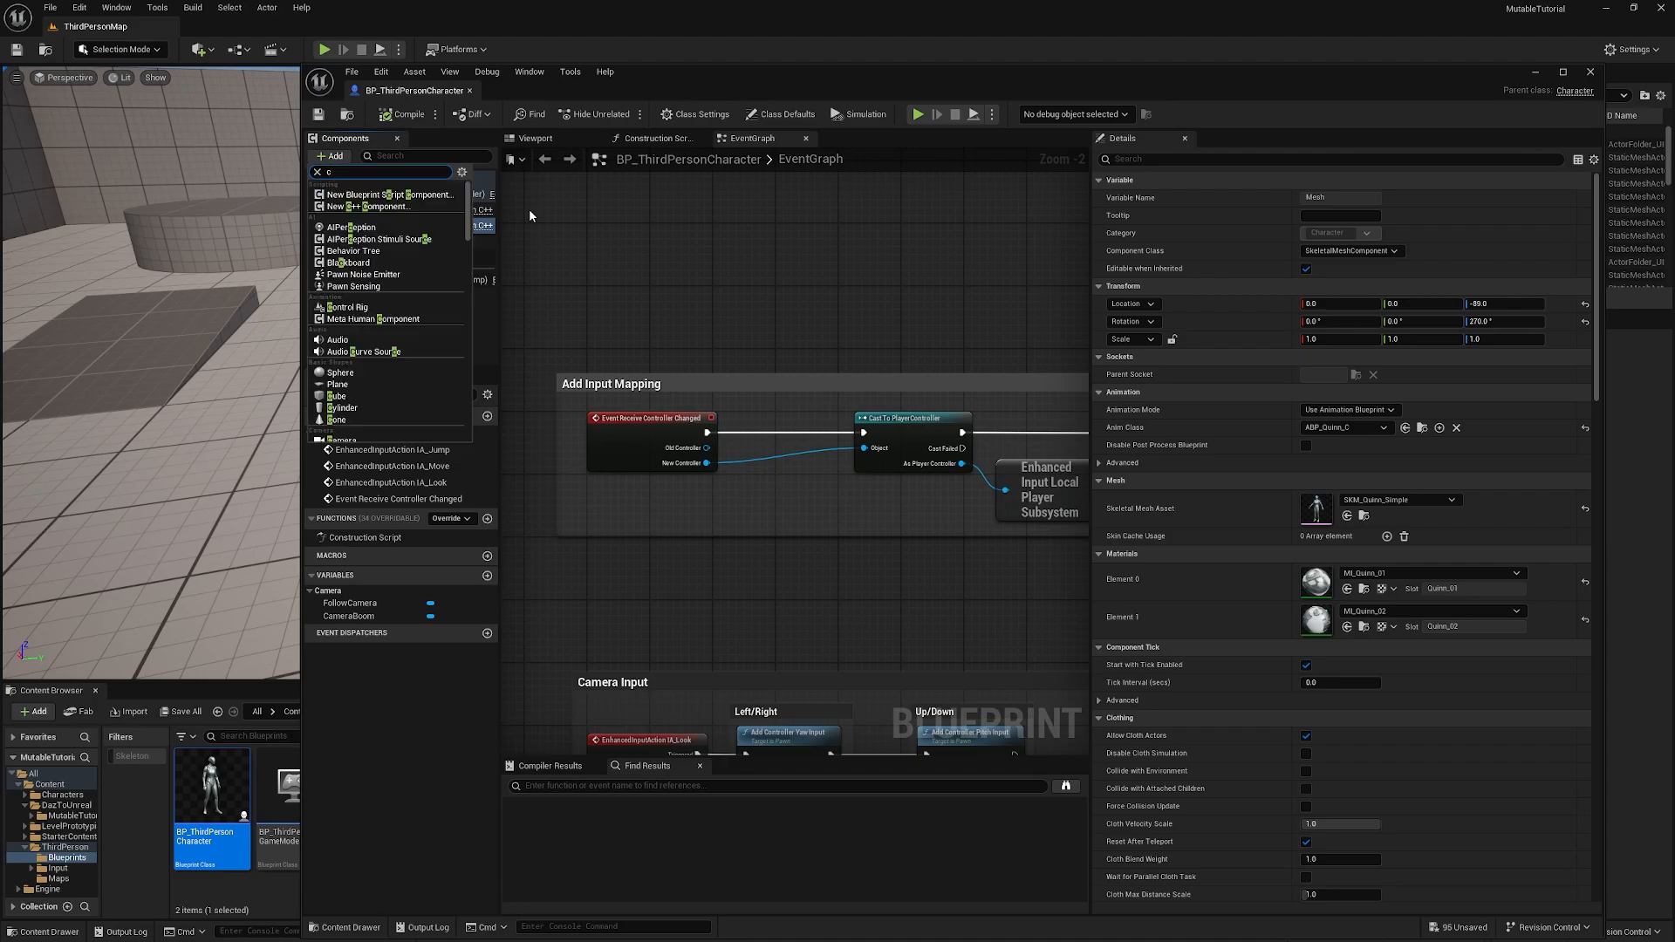
{"action": "type", "text": "ustom"}
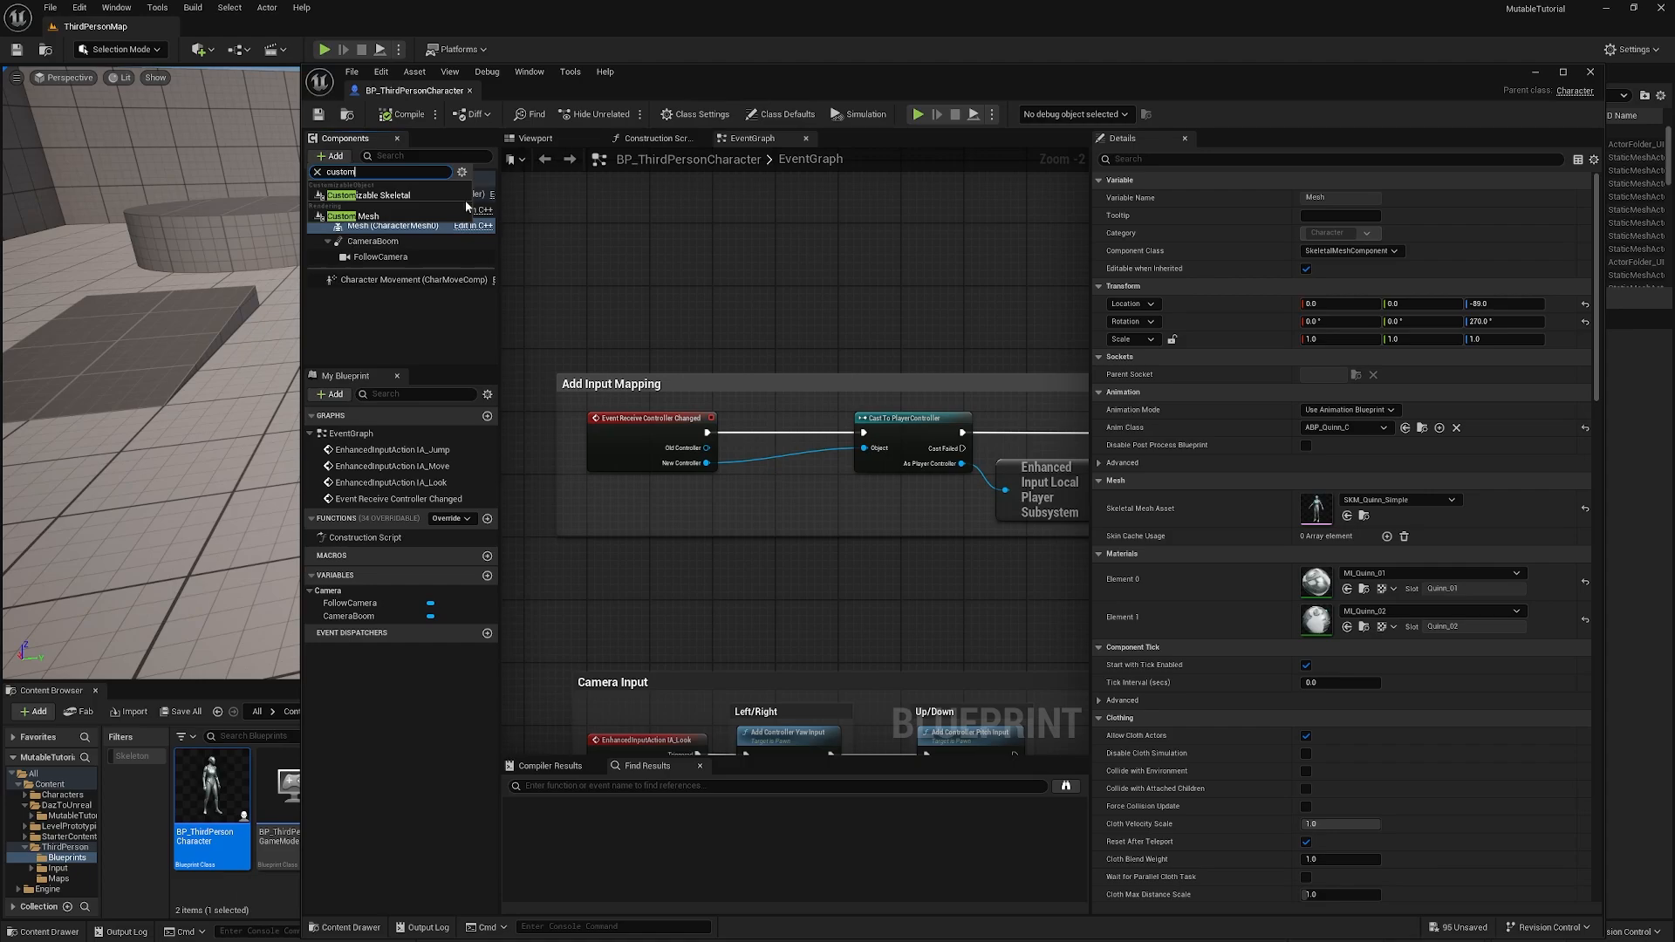
{"action": "left_click", "coordinate": [379, 201]}
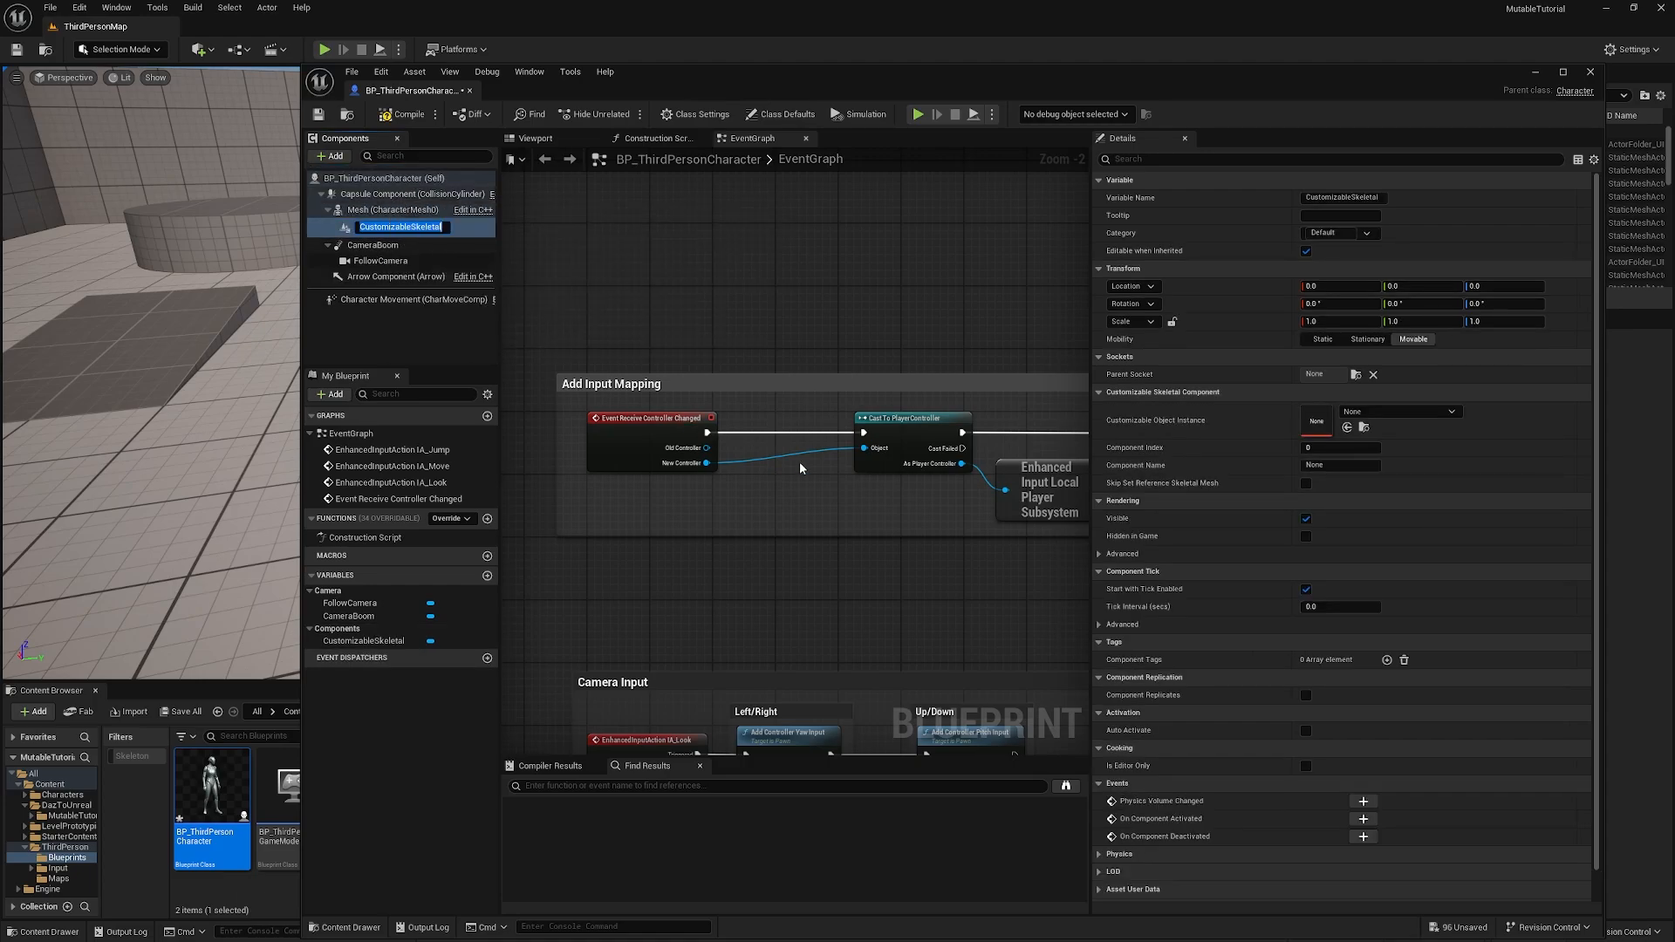
Step: Set the component's Customizable Object Instance to CO_Character_Inst and its Component Name to CharacterMesh, compile, and move the blueprint window out of the way
{"action": "left_click", "coordinate": [1411, 411]}
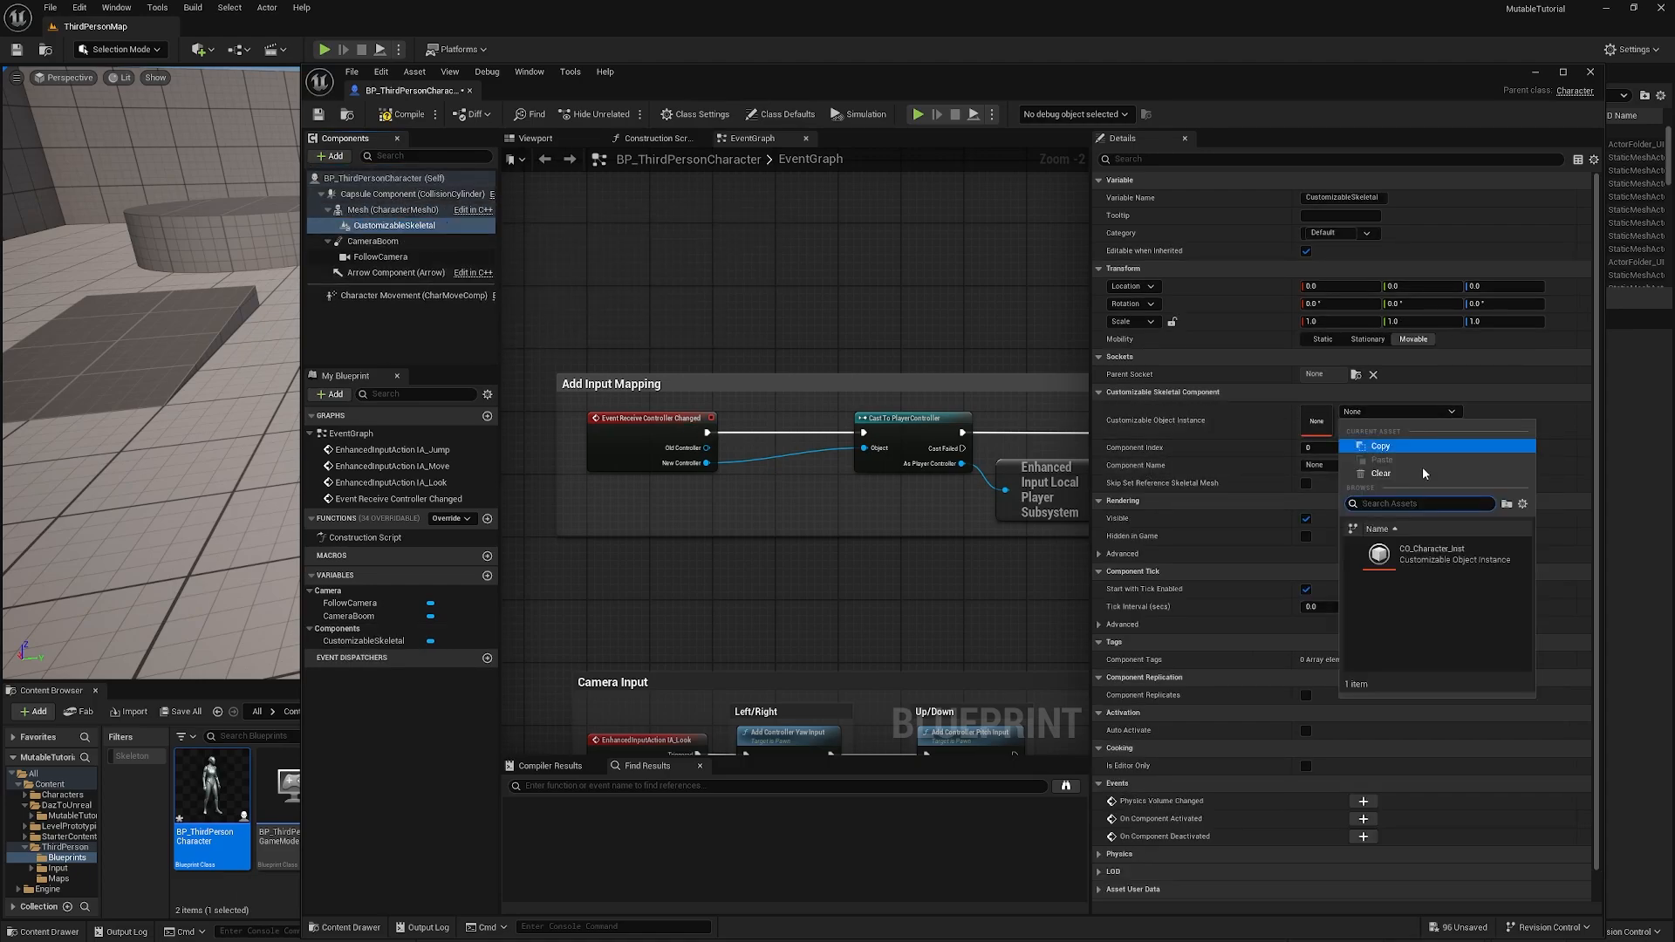
{"action": "left_click", "coordinate": [1416, 555]}
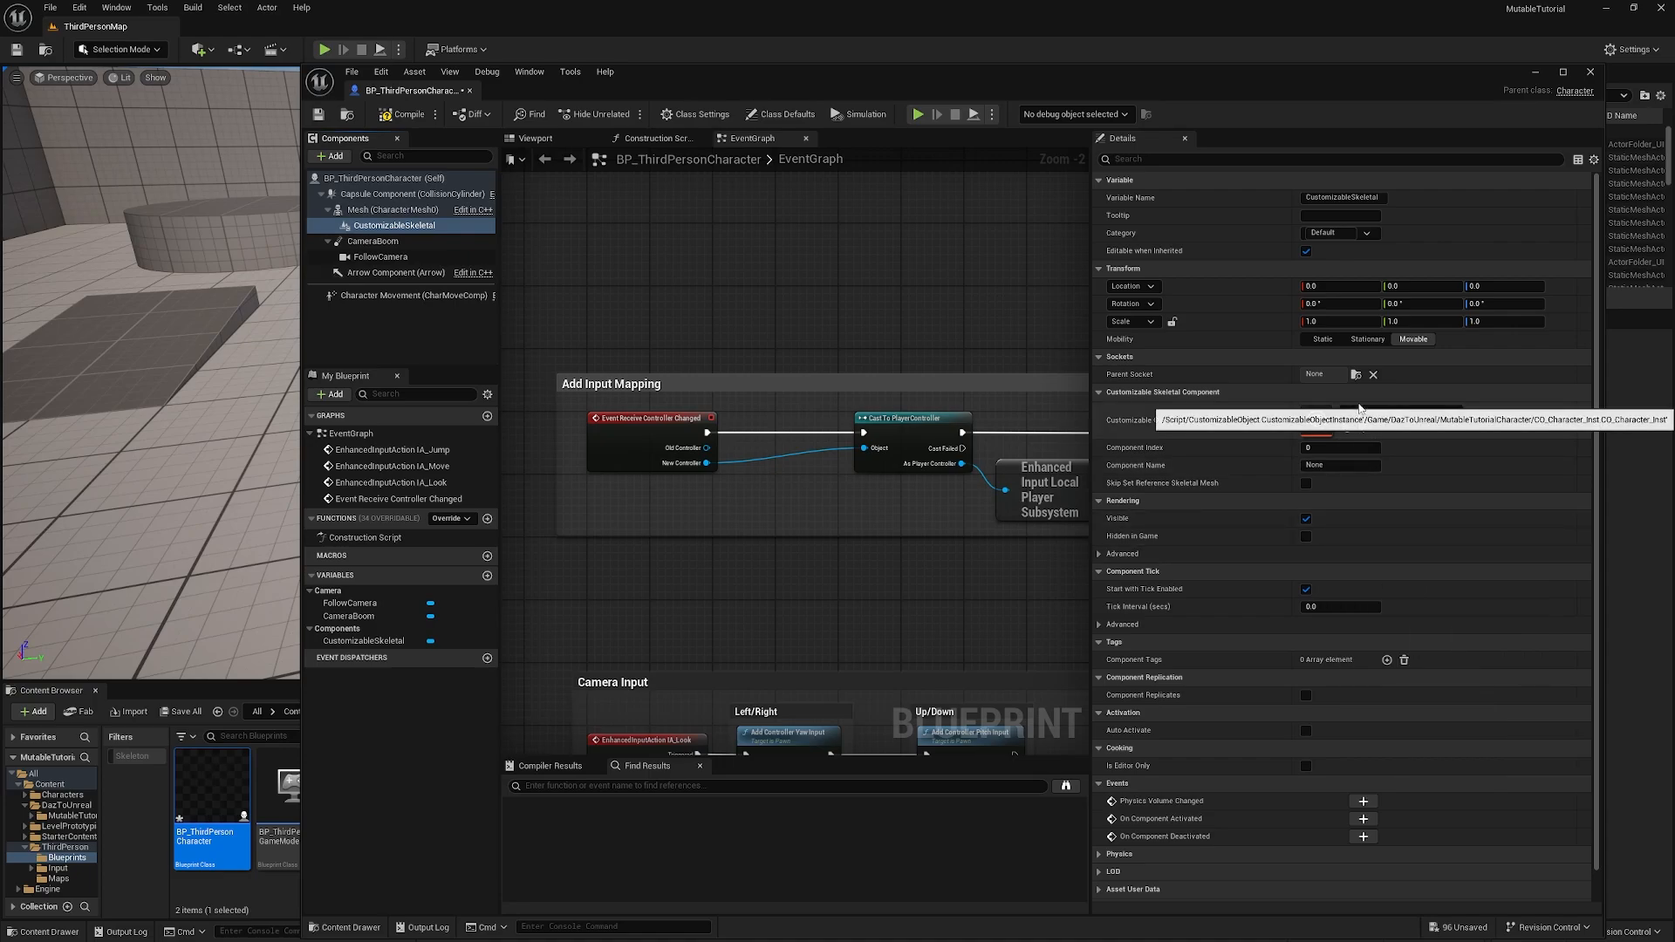
{"action": "left_click", "coordinate": [1325, 467]}
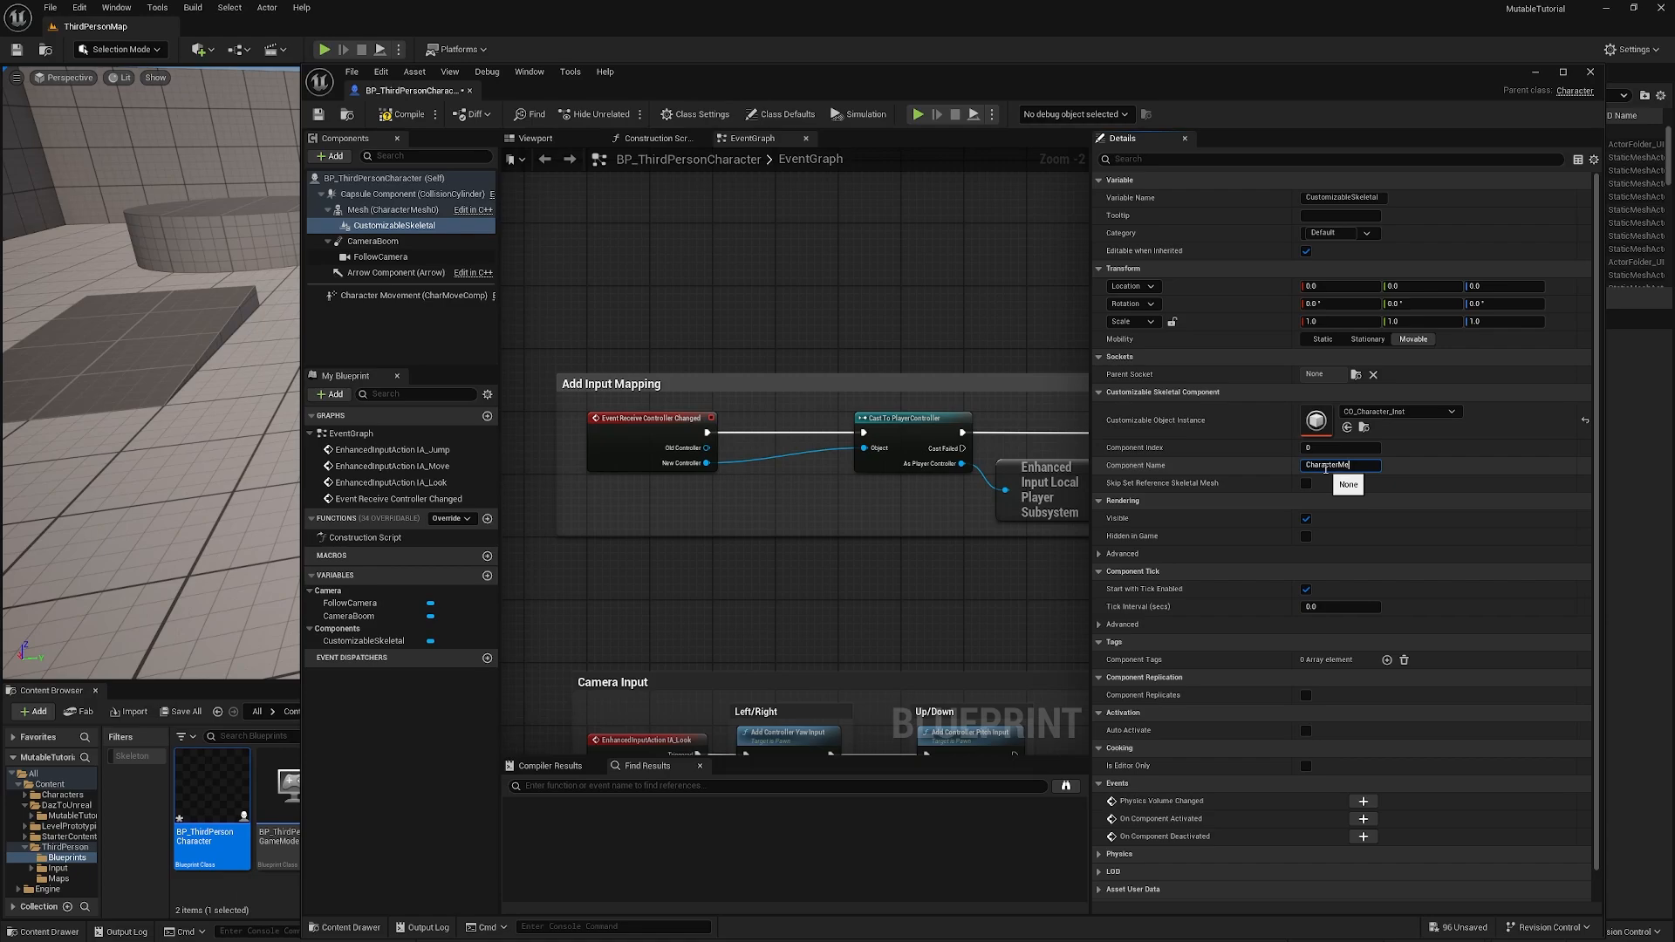
{"action": "key", "text": "Return"}
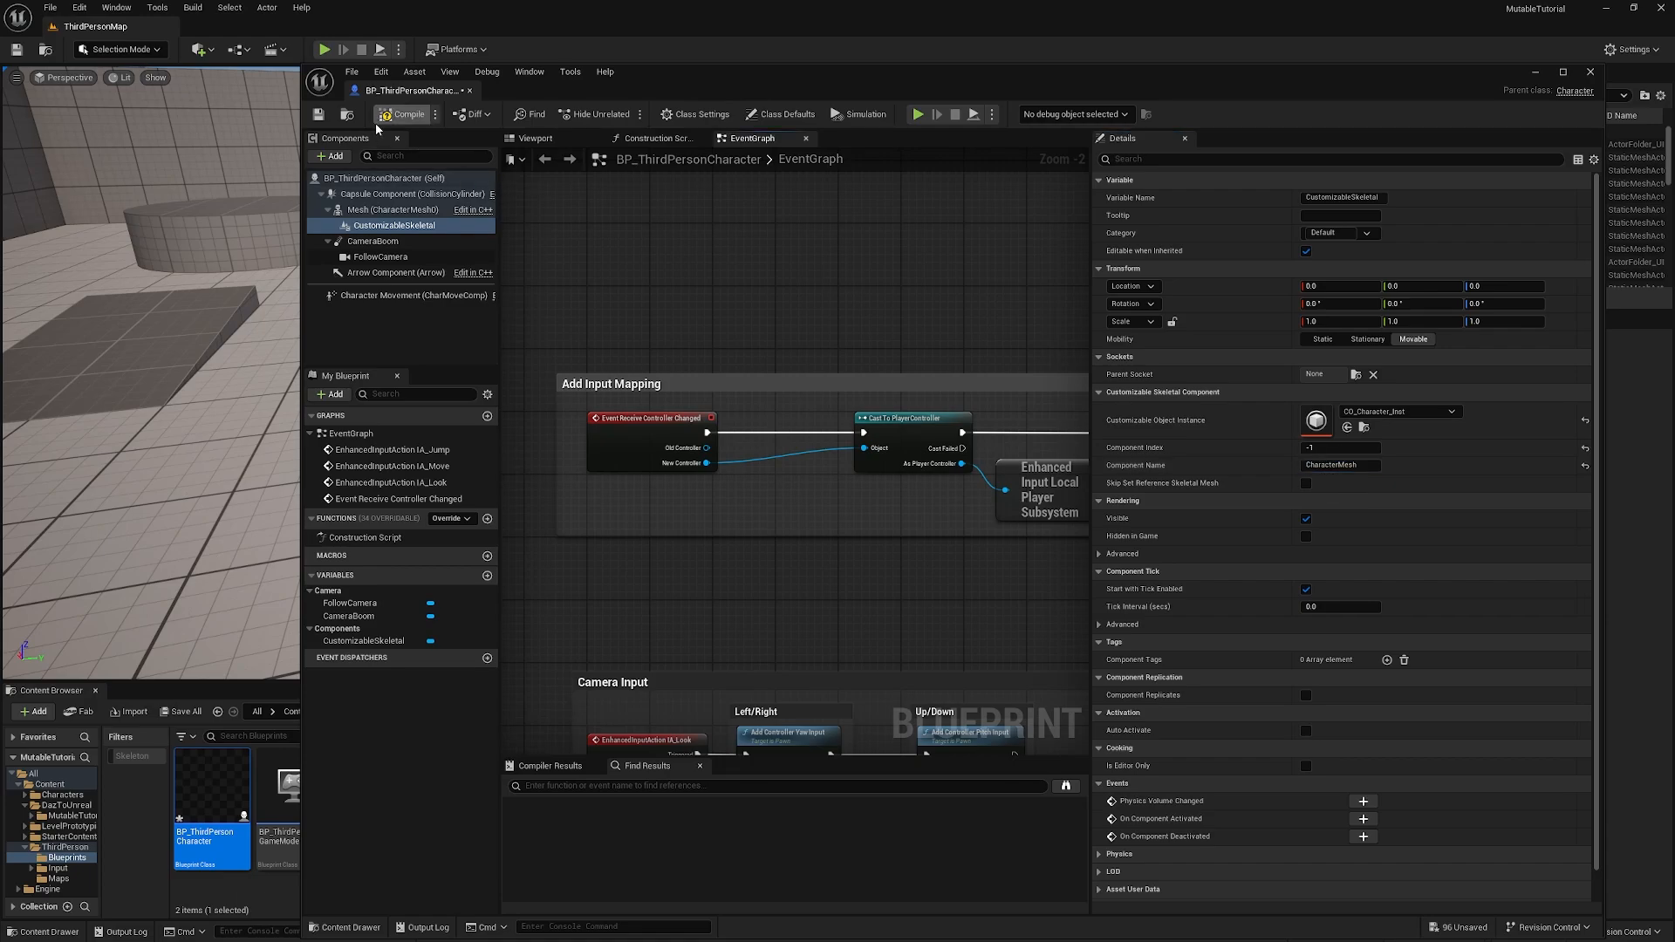
{"action": "left_click_drag", "start_coordinate": [785, 72], "coordinate": [1674, 75]}
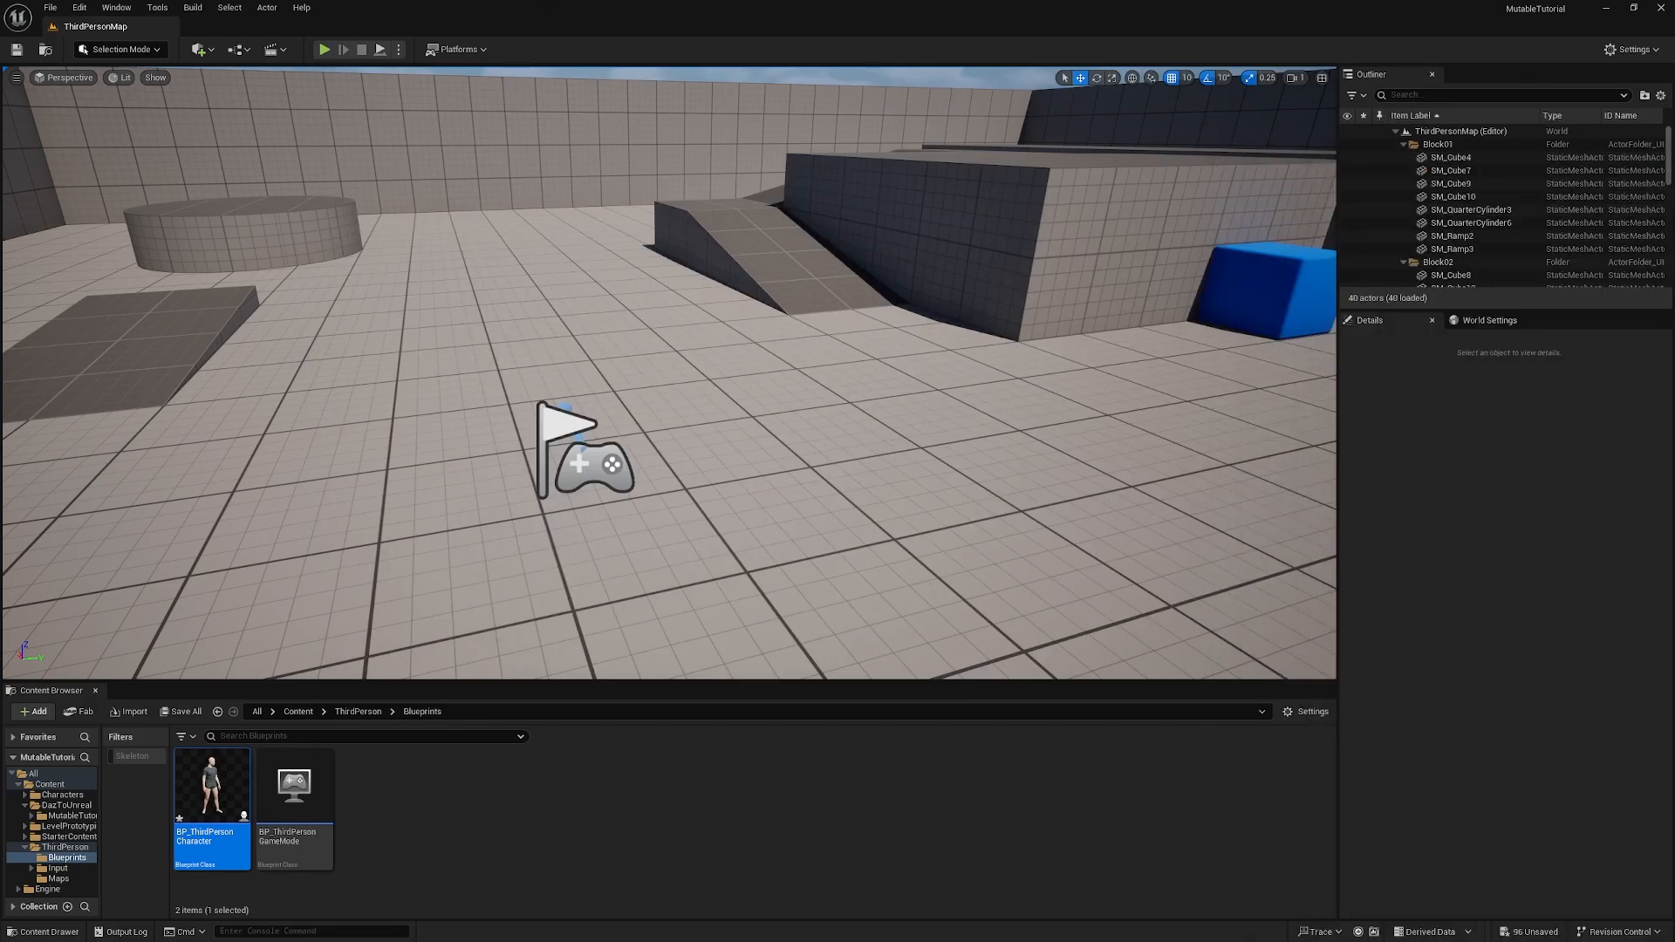
Step: Play the level in the editor, run the character around the map to test its mesh and animation, and stop
{"action": "left_click", "coordinate": [324, 50]}
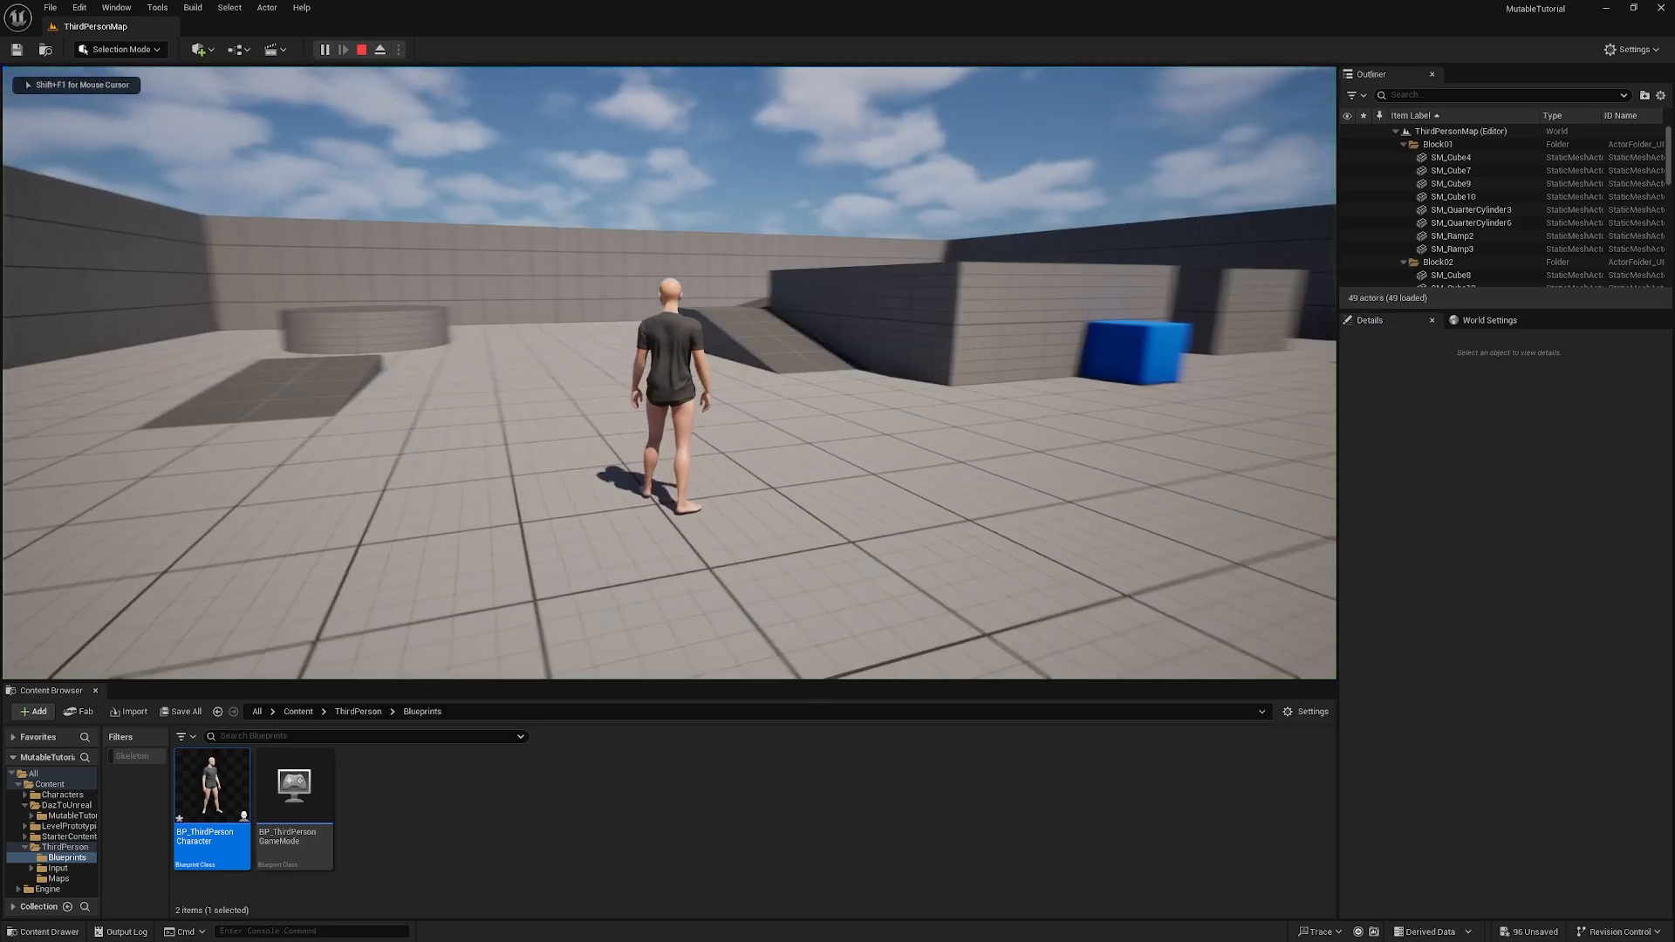
{"action": "key", "text": "w"}
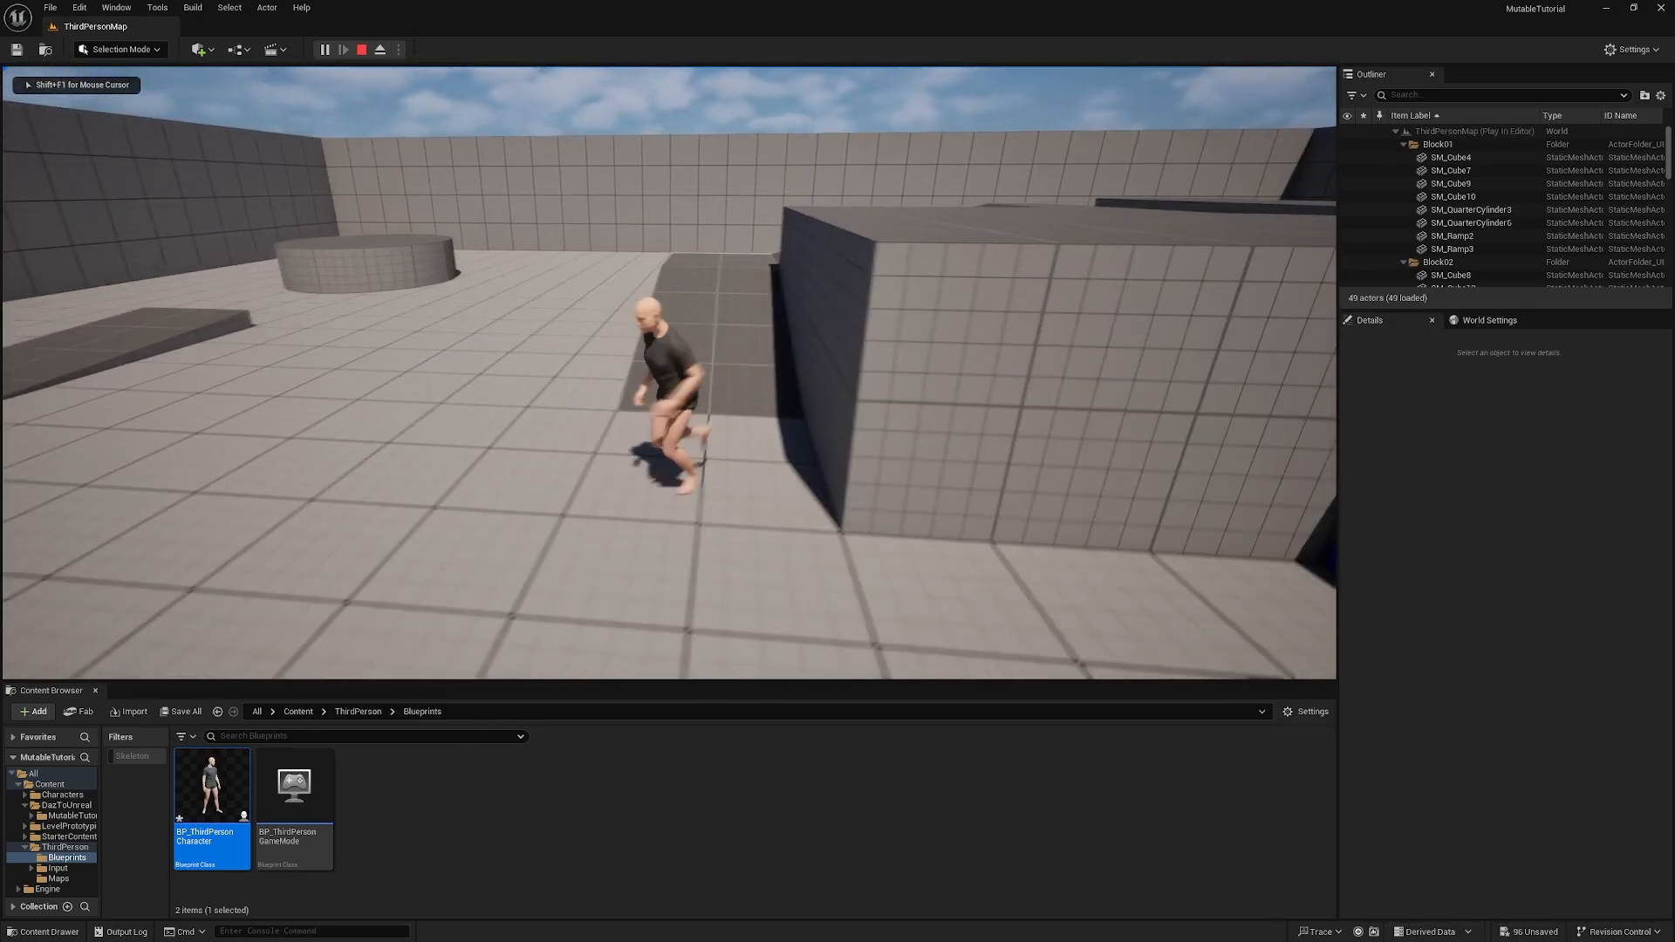
{"action": "key", "text": "w"}
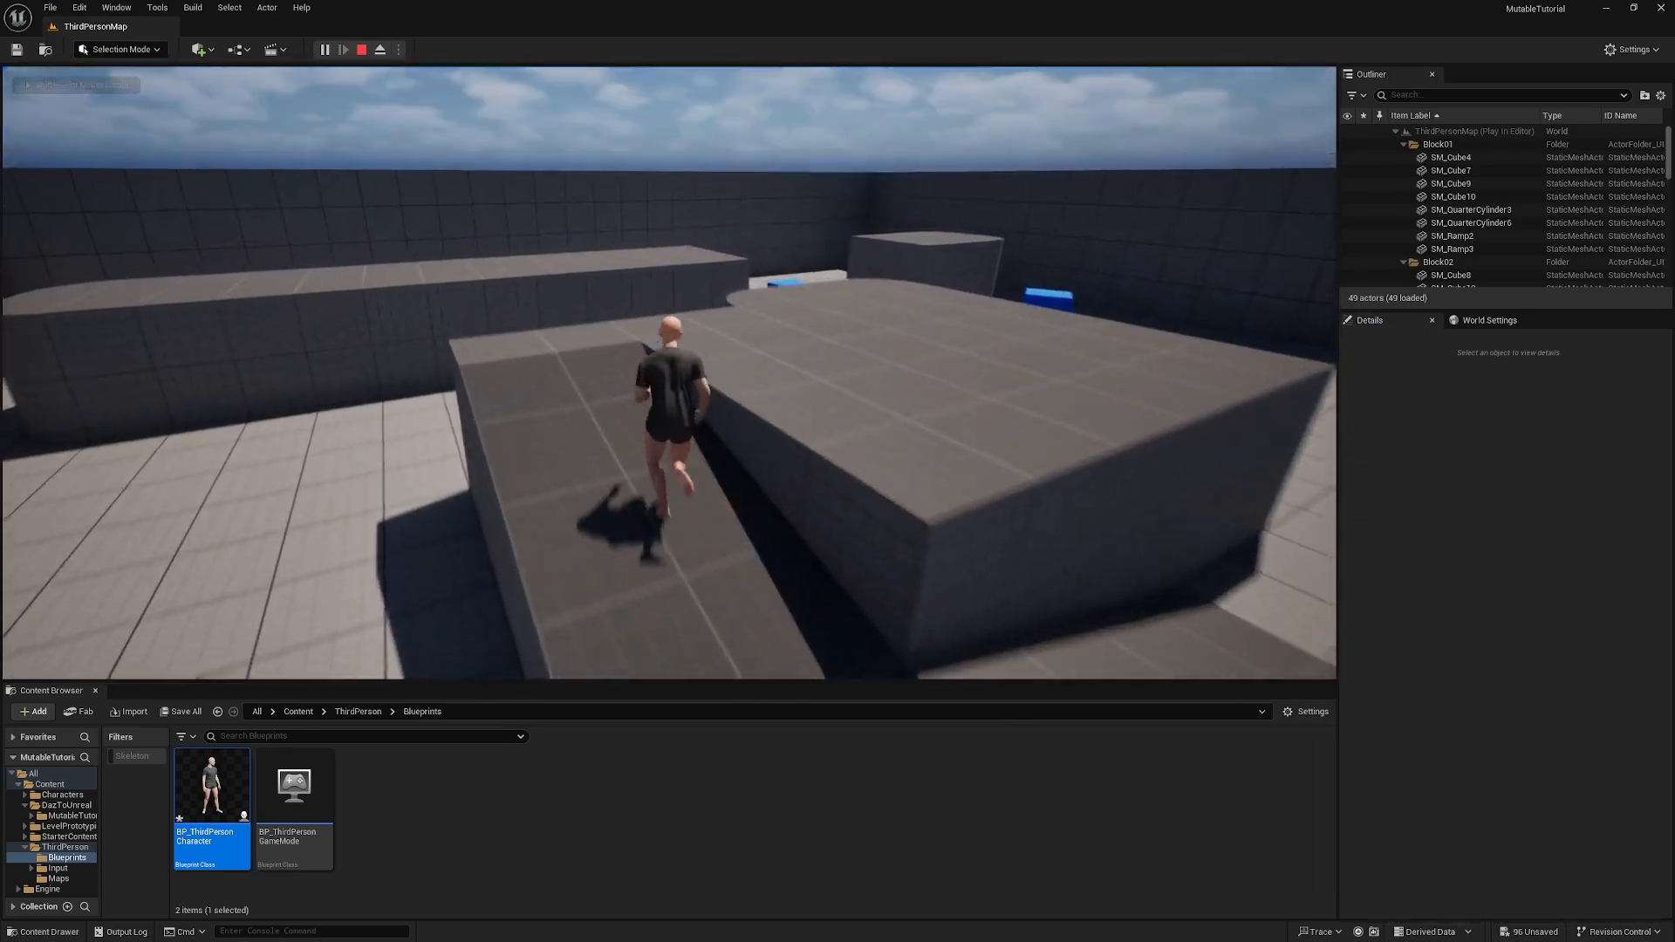
{"action": "key", "text": "w"}
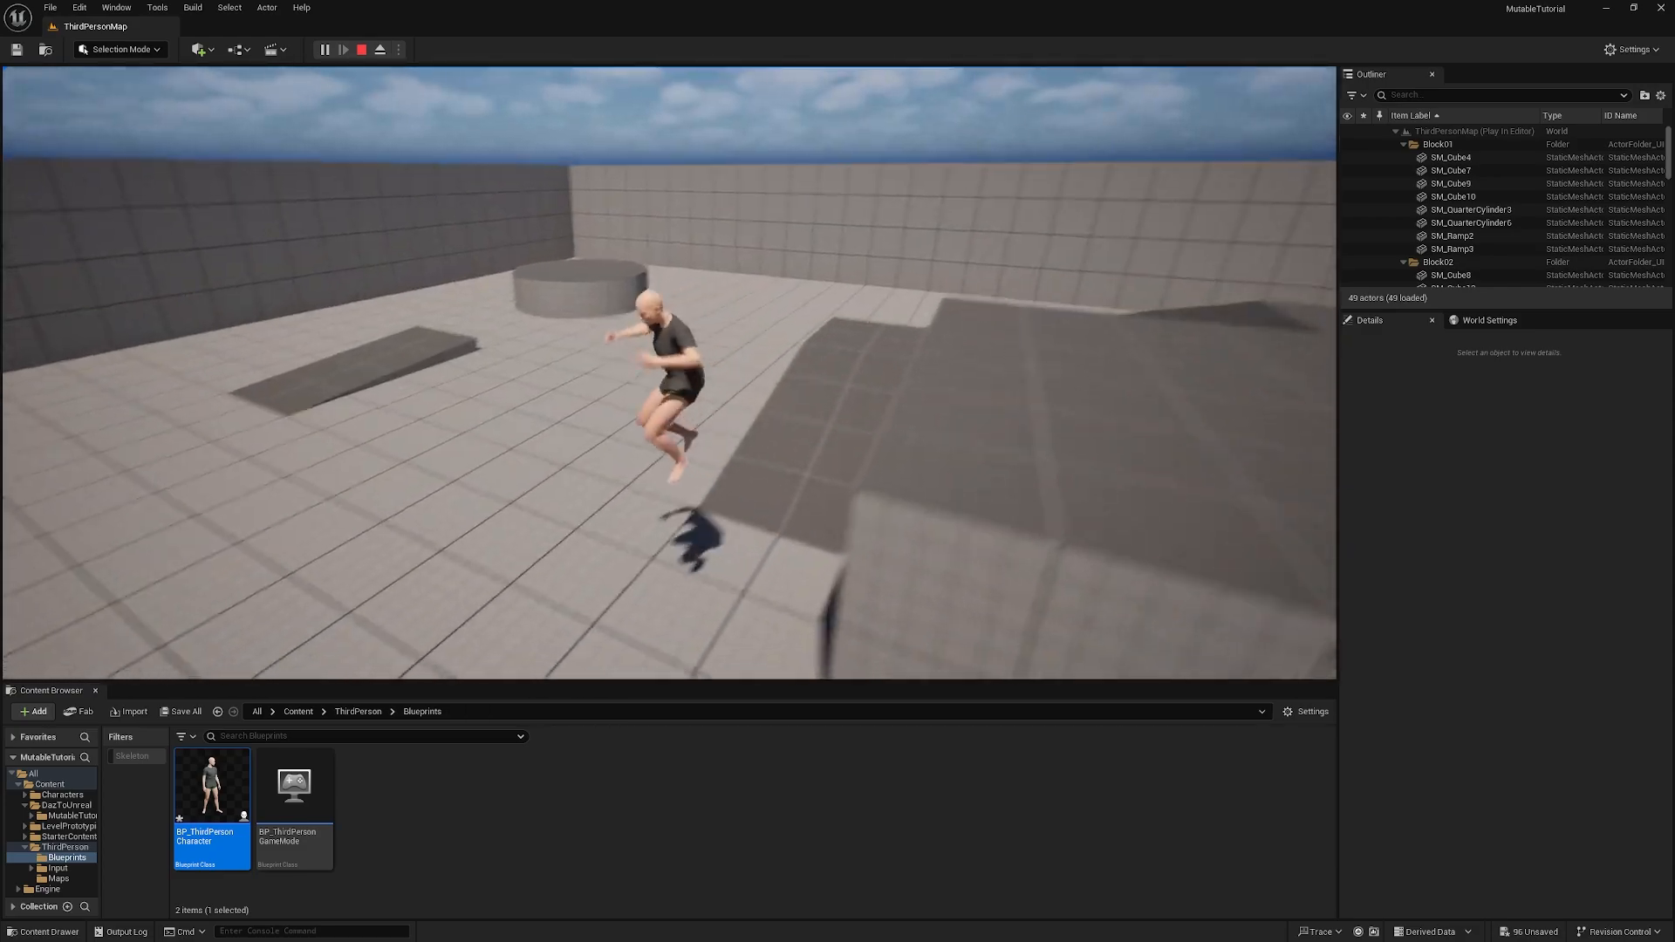
{"action": "key", "text": "w"}
{"action": "key", "text": "s"}
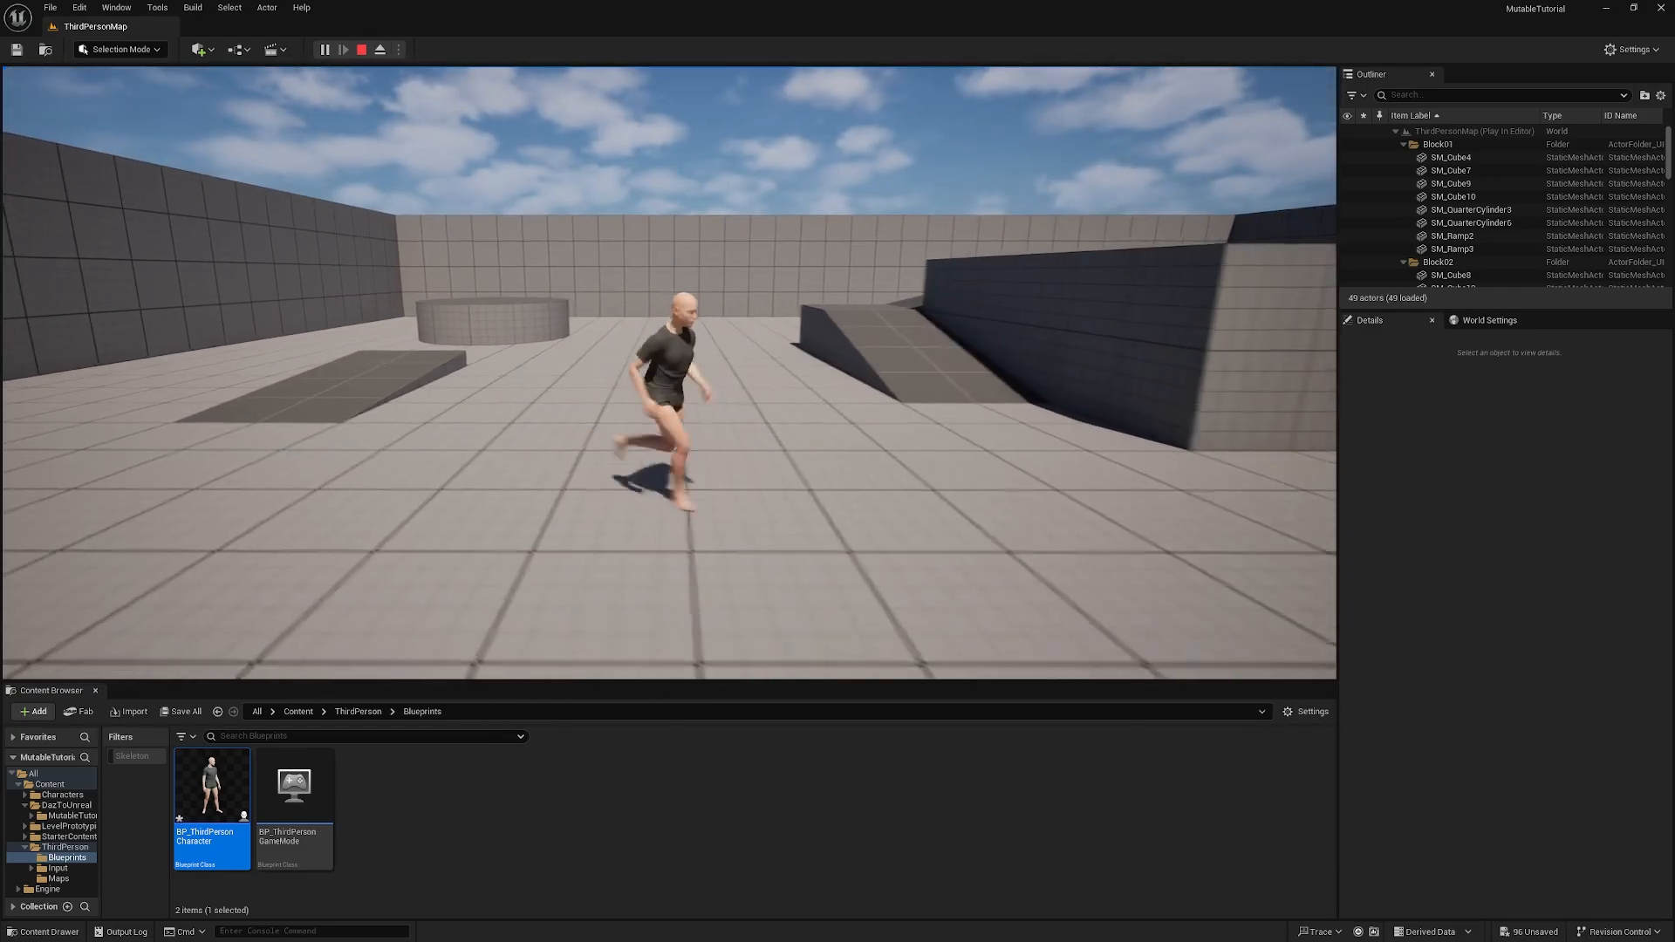
{"action": "key", "text": "Escape"}
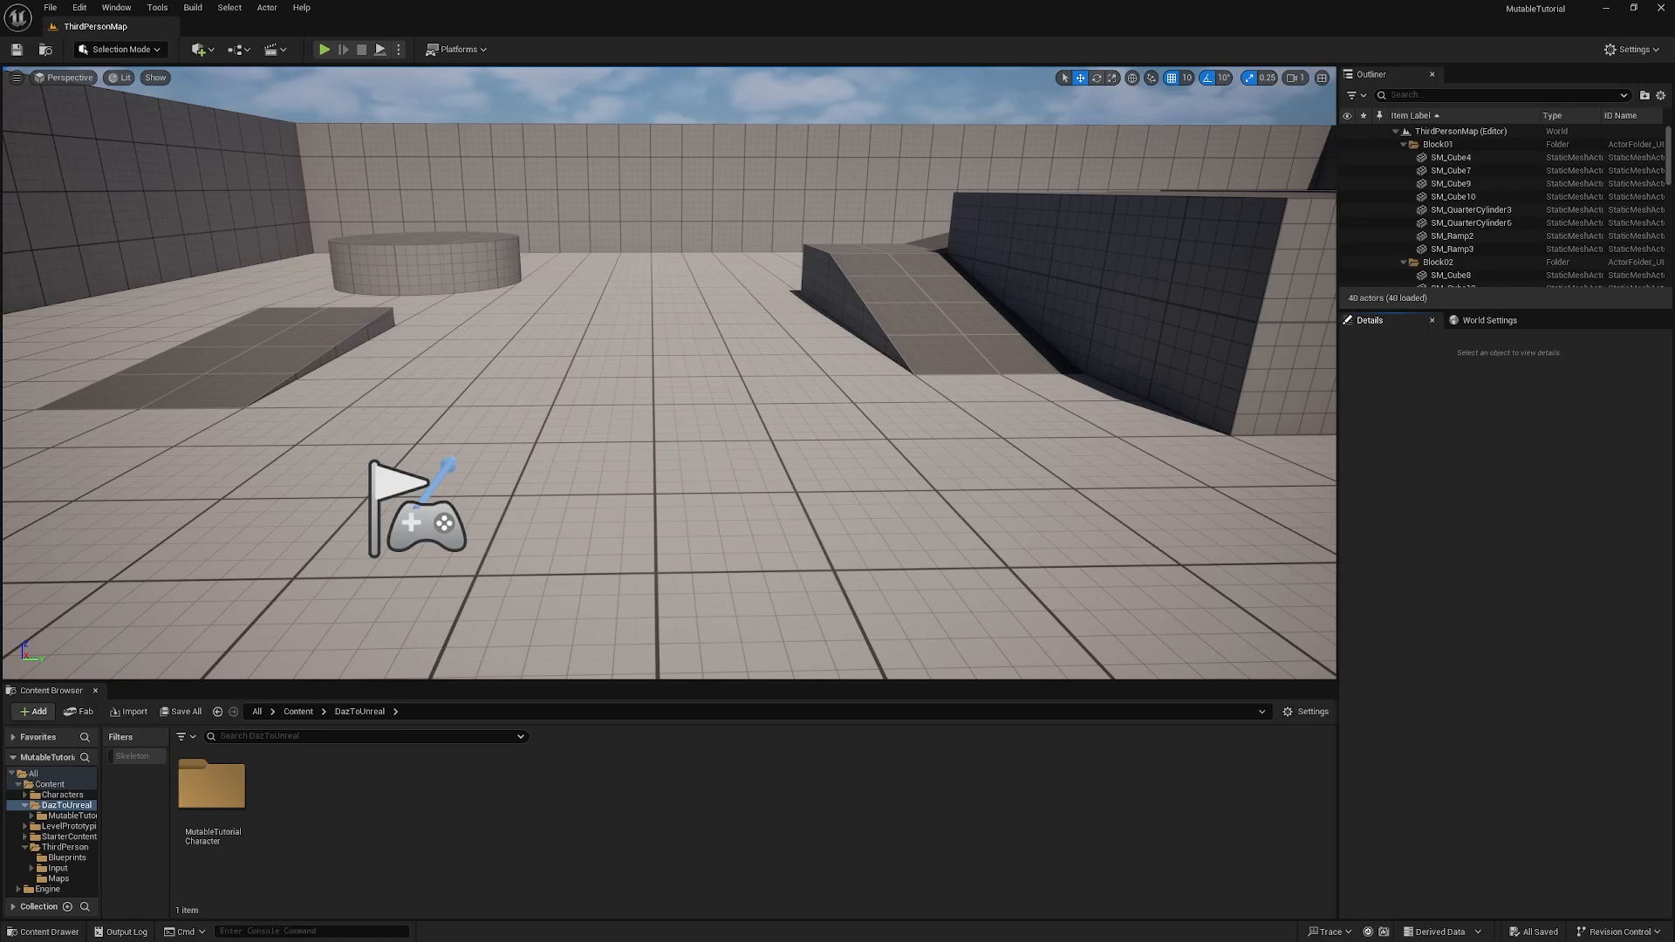
Step: Switch to DAZ Studio and start a Daz to Unreal transfer of Genesis 9 named MutableTutorialShapes with Export Morphs enabled
{"action": "key", "text": "alt+Tab"}
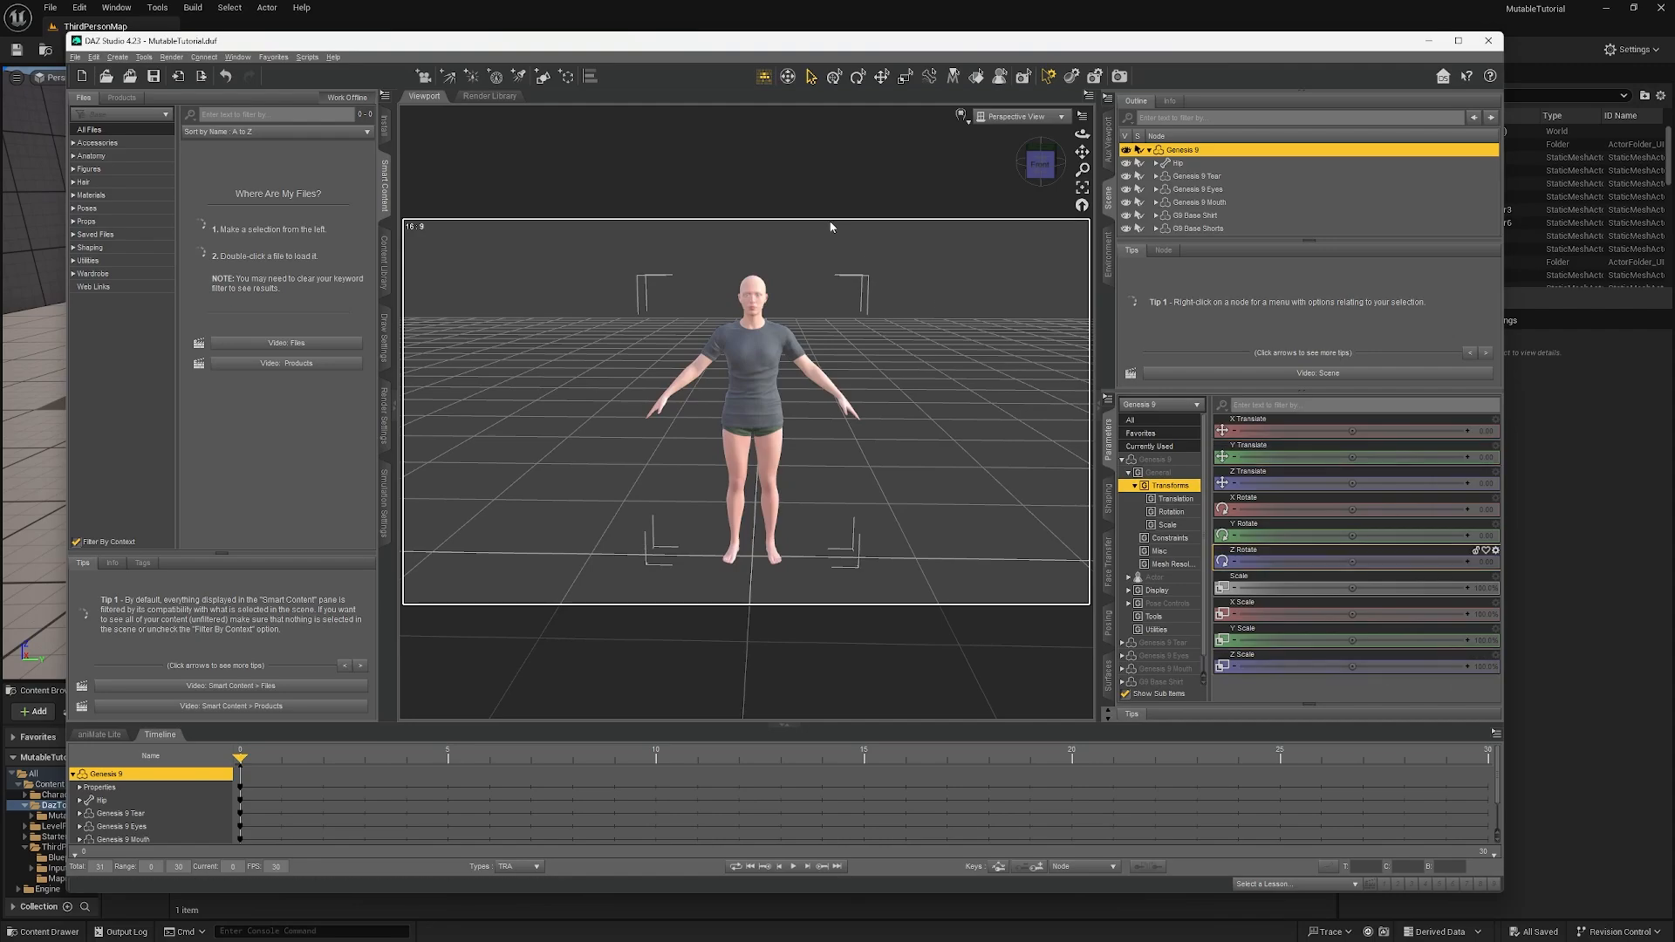
{"action": "left_click_drag", "start_coordinate": [683, 45], "coordinate": [676, 43]}
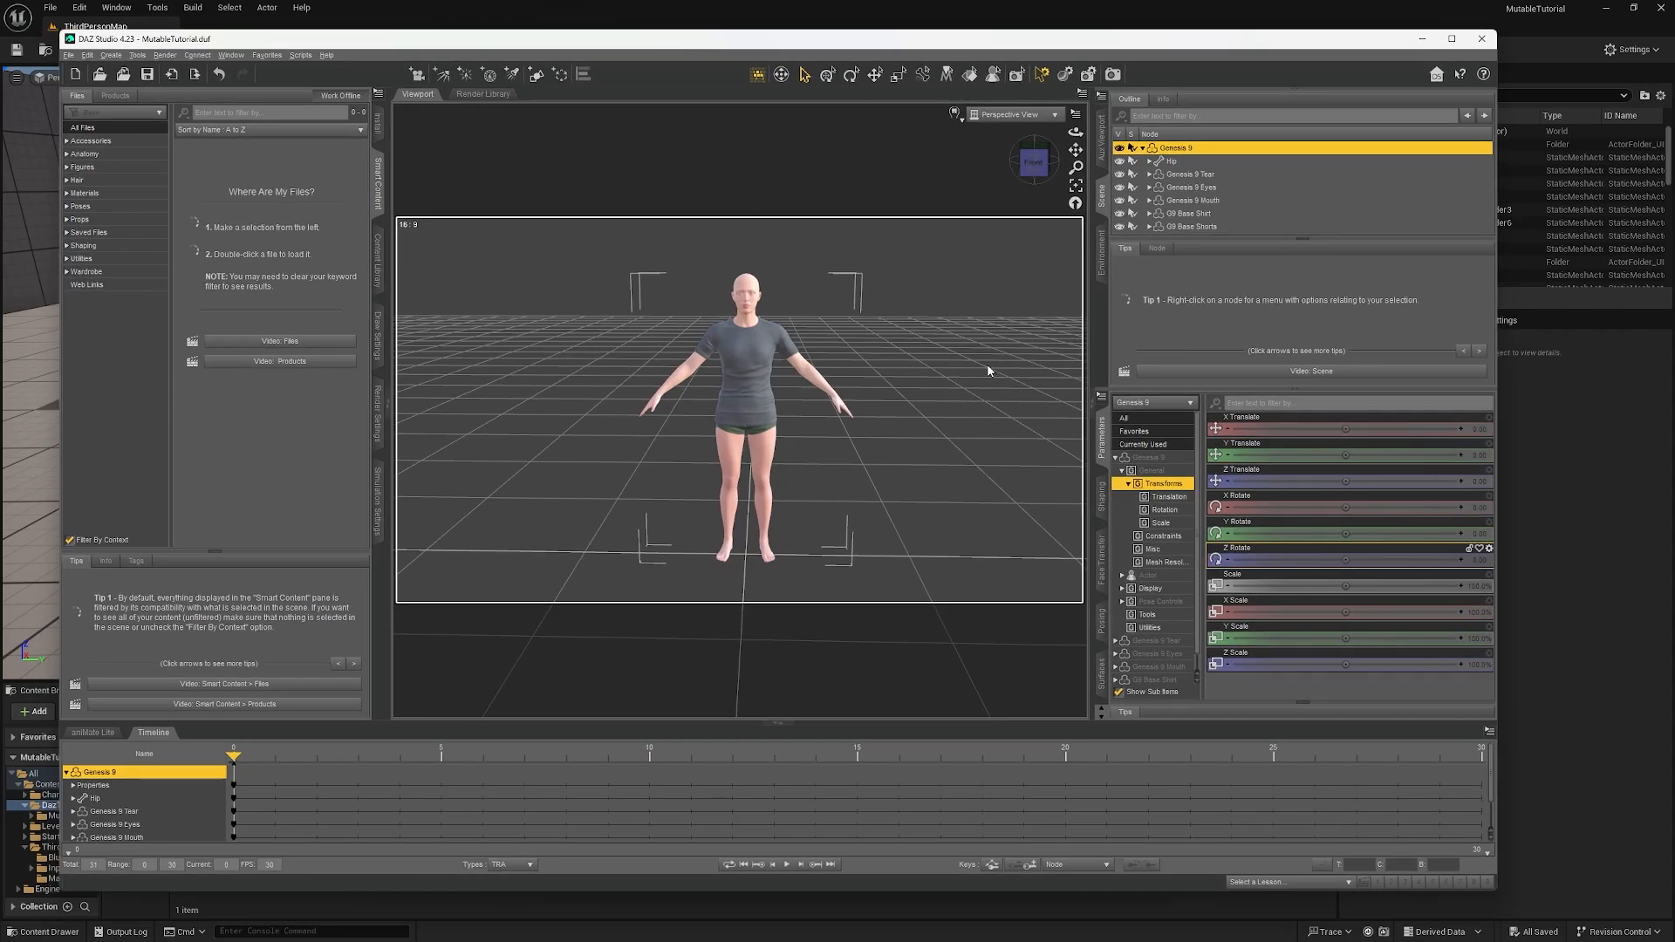
{"action": "mouse_move", "coordinate": [137, 229]}
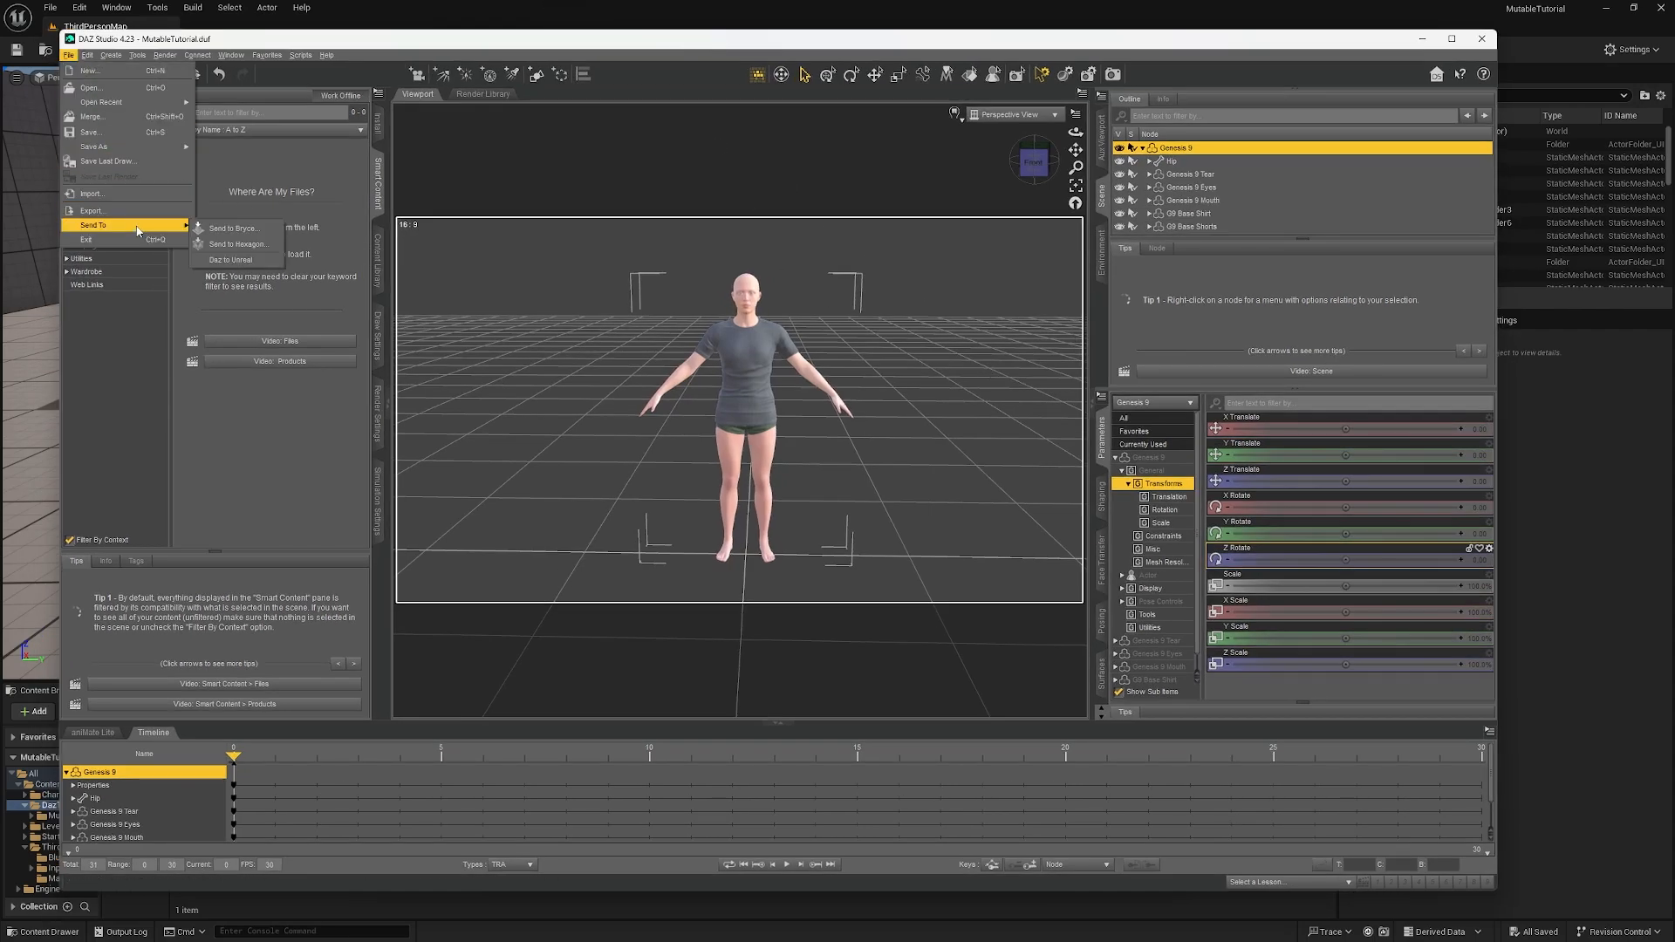
{"action": "left_click", "coordinate": [228, 259]}
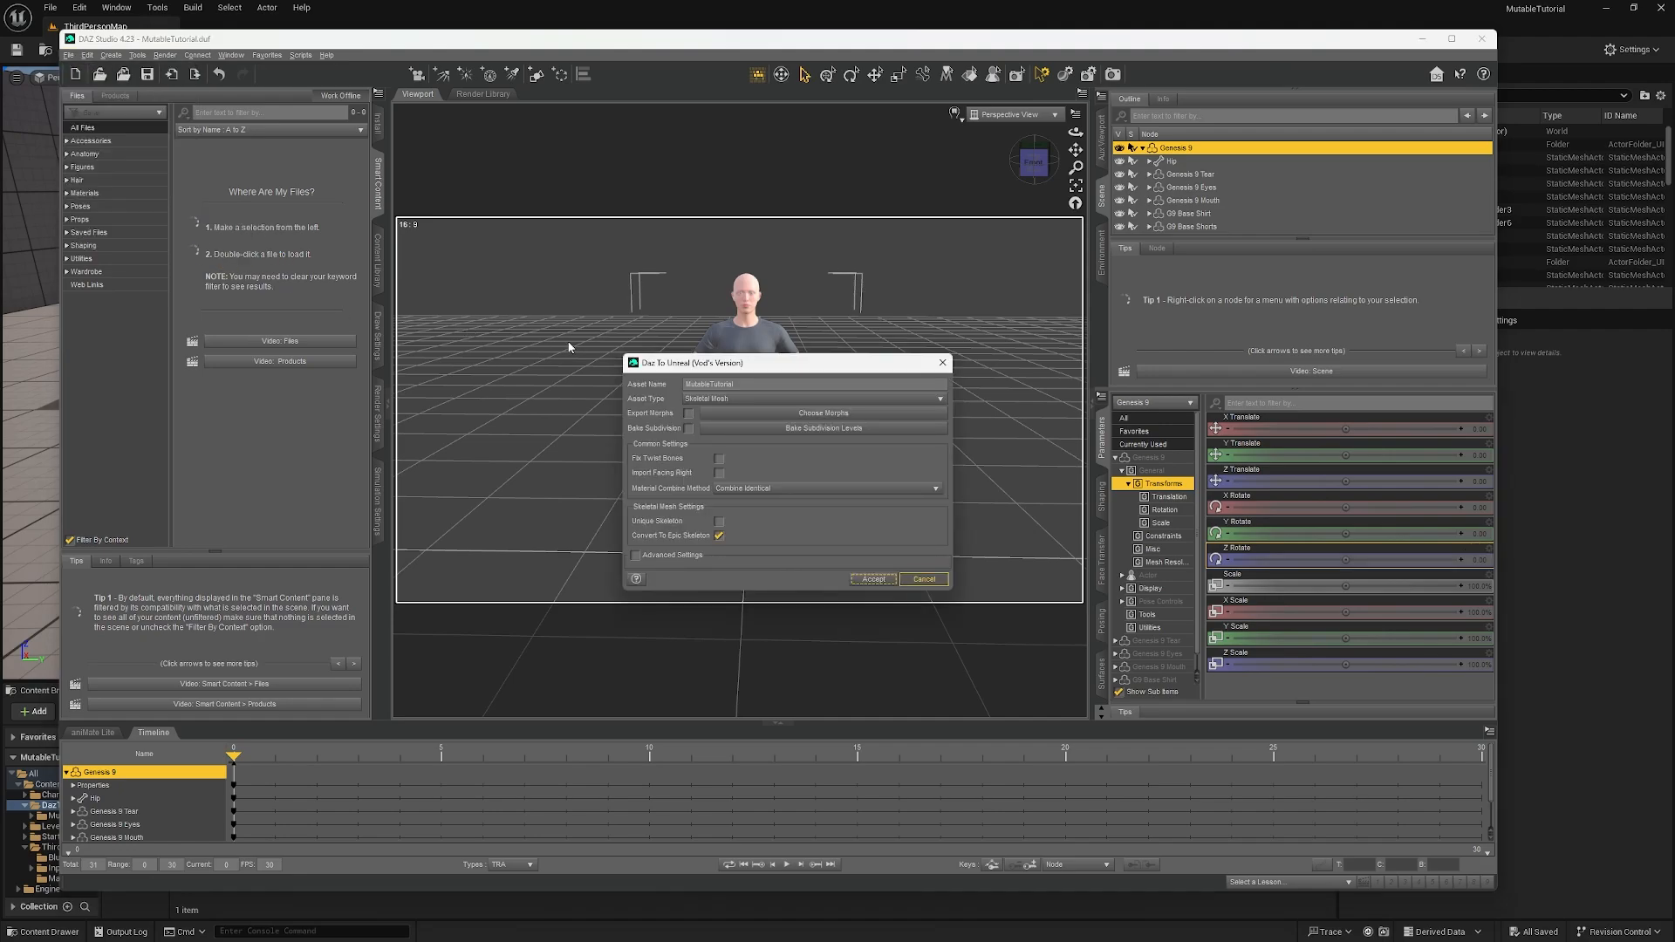
{"action": "left_click", "coordinate": [747, 385]}
{"action": "type", "text": "Shapes"}
{"action": "left_click", "coordinate": [689, 414]}
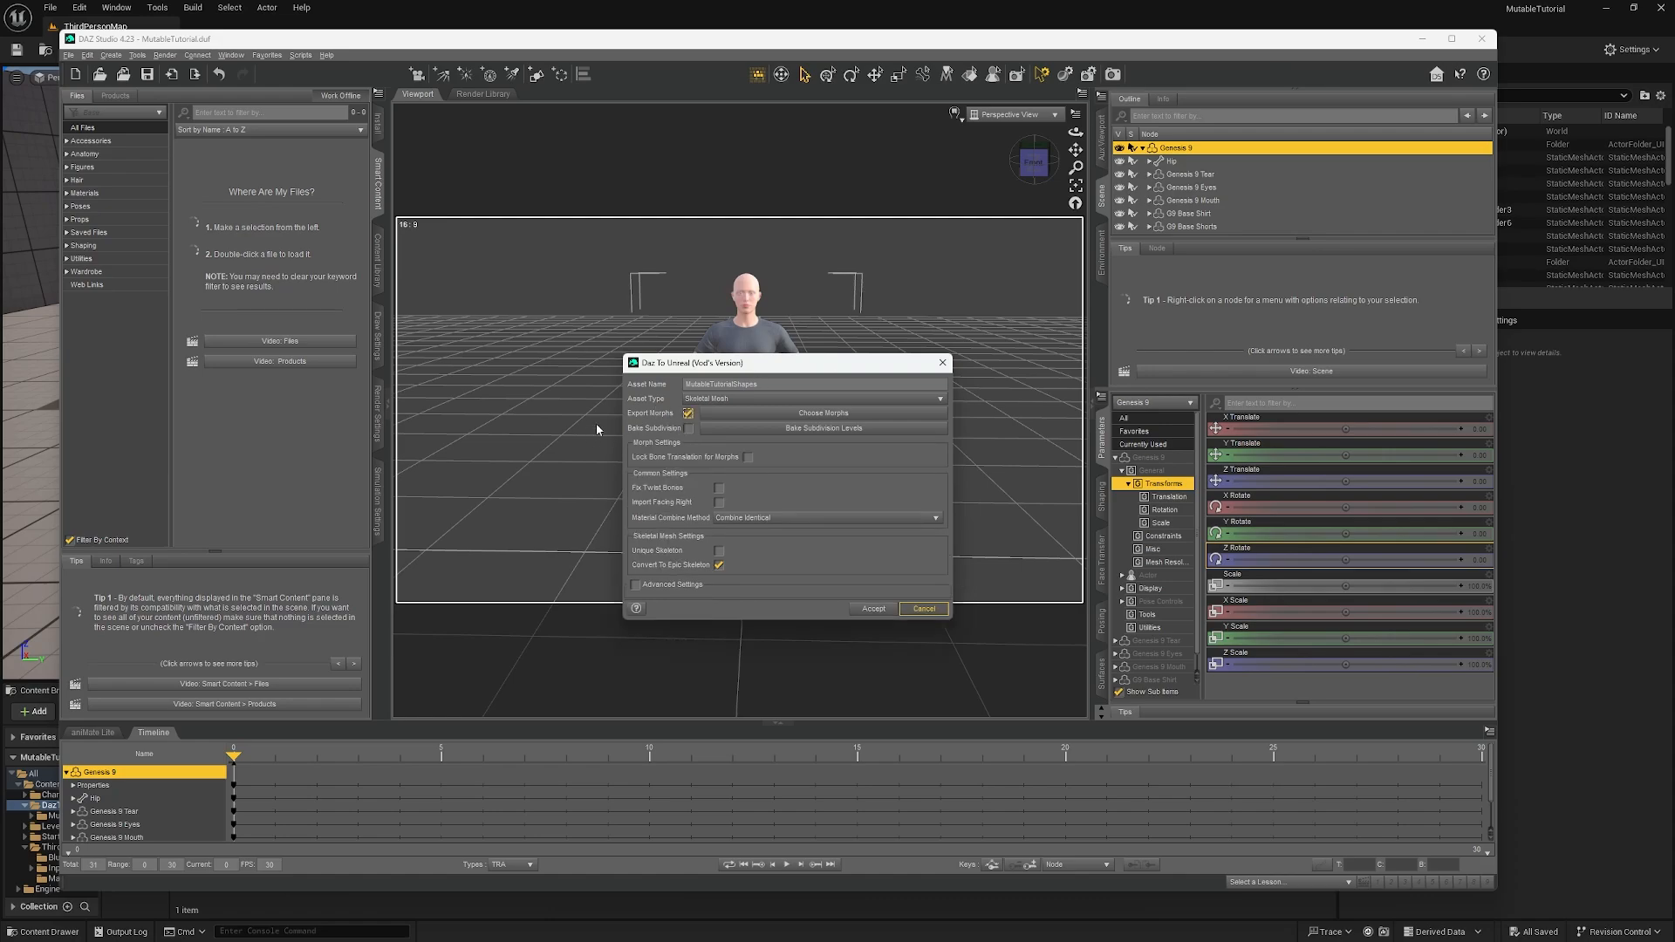
Step: Set the Material Combine Method to Combine All, keep Convert To Epic Skeleton enabled, and run the export
{"action": "left_click", "coordinate": [719, 567]}
{"action": "left_click", "coordinate": [737, 518]}
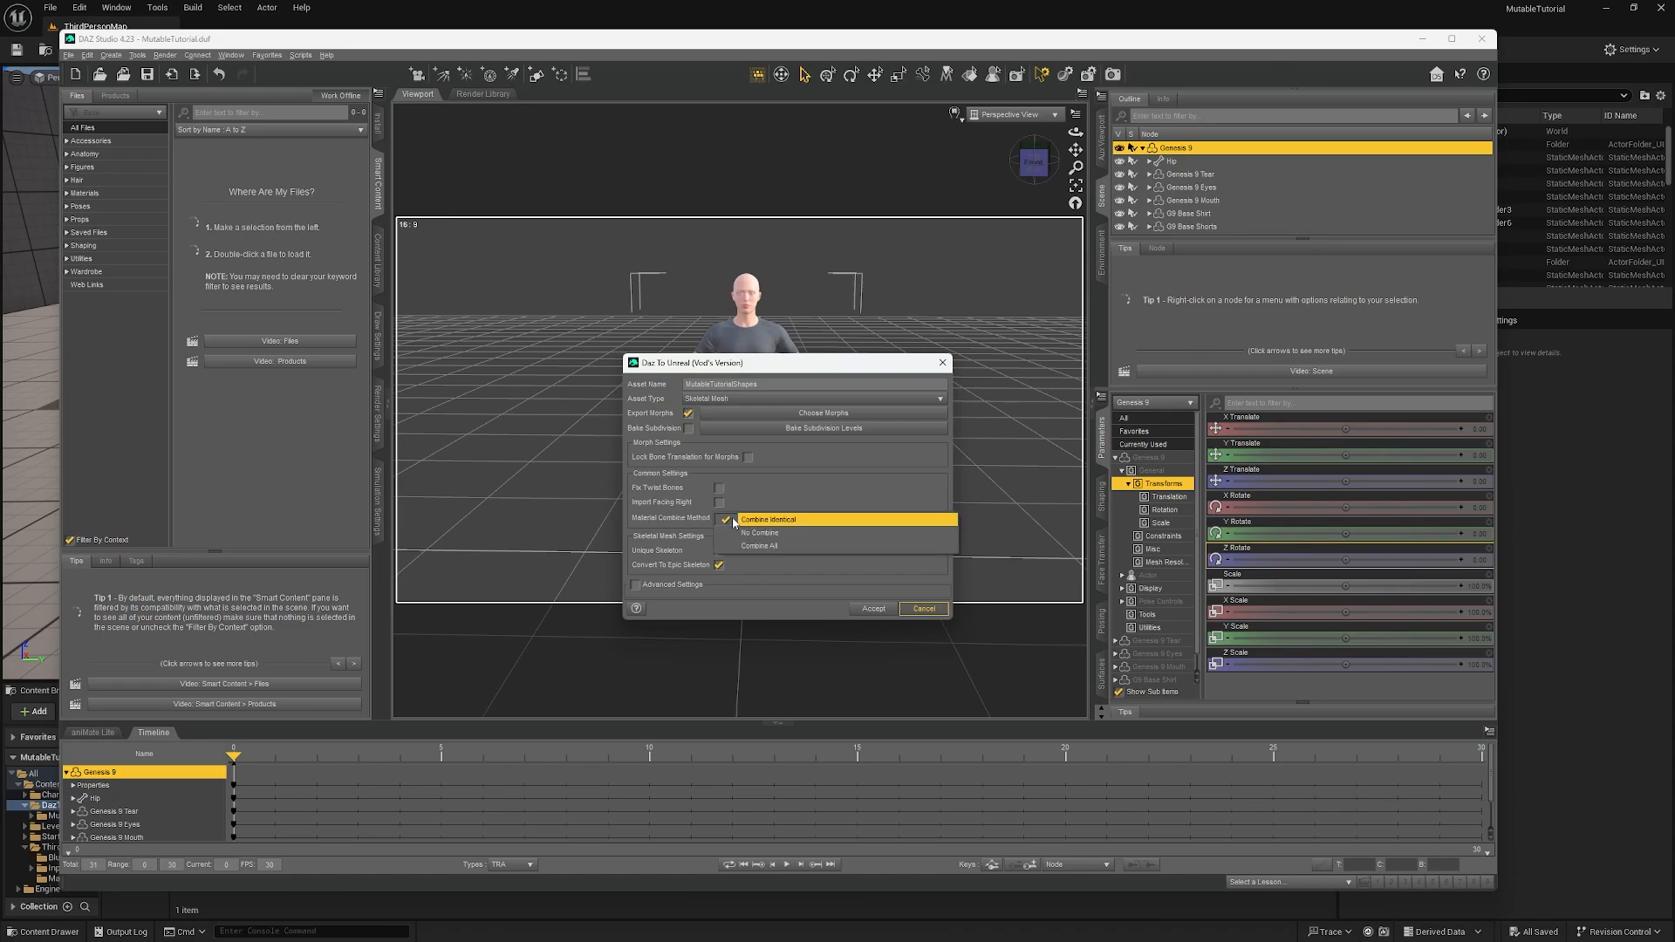
{"action": "left_click", "coordinate": [767, 547]}
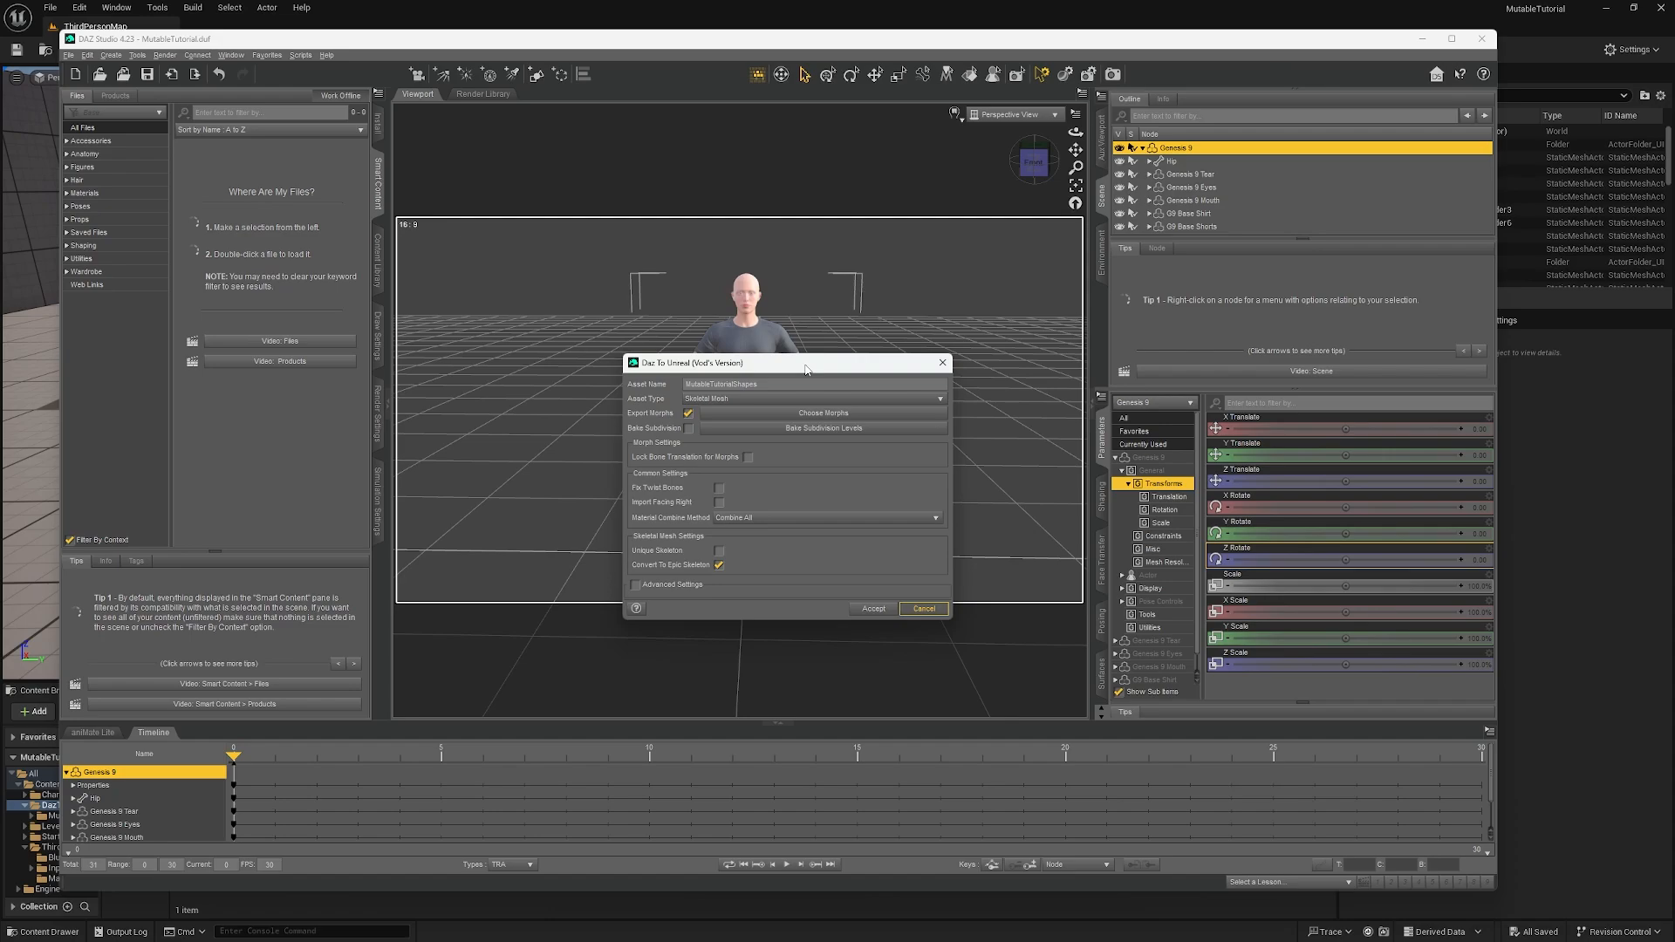
{"action": "left_click_drag", "start_coordinate": [807, 367], "coordinate": [790, 404]}
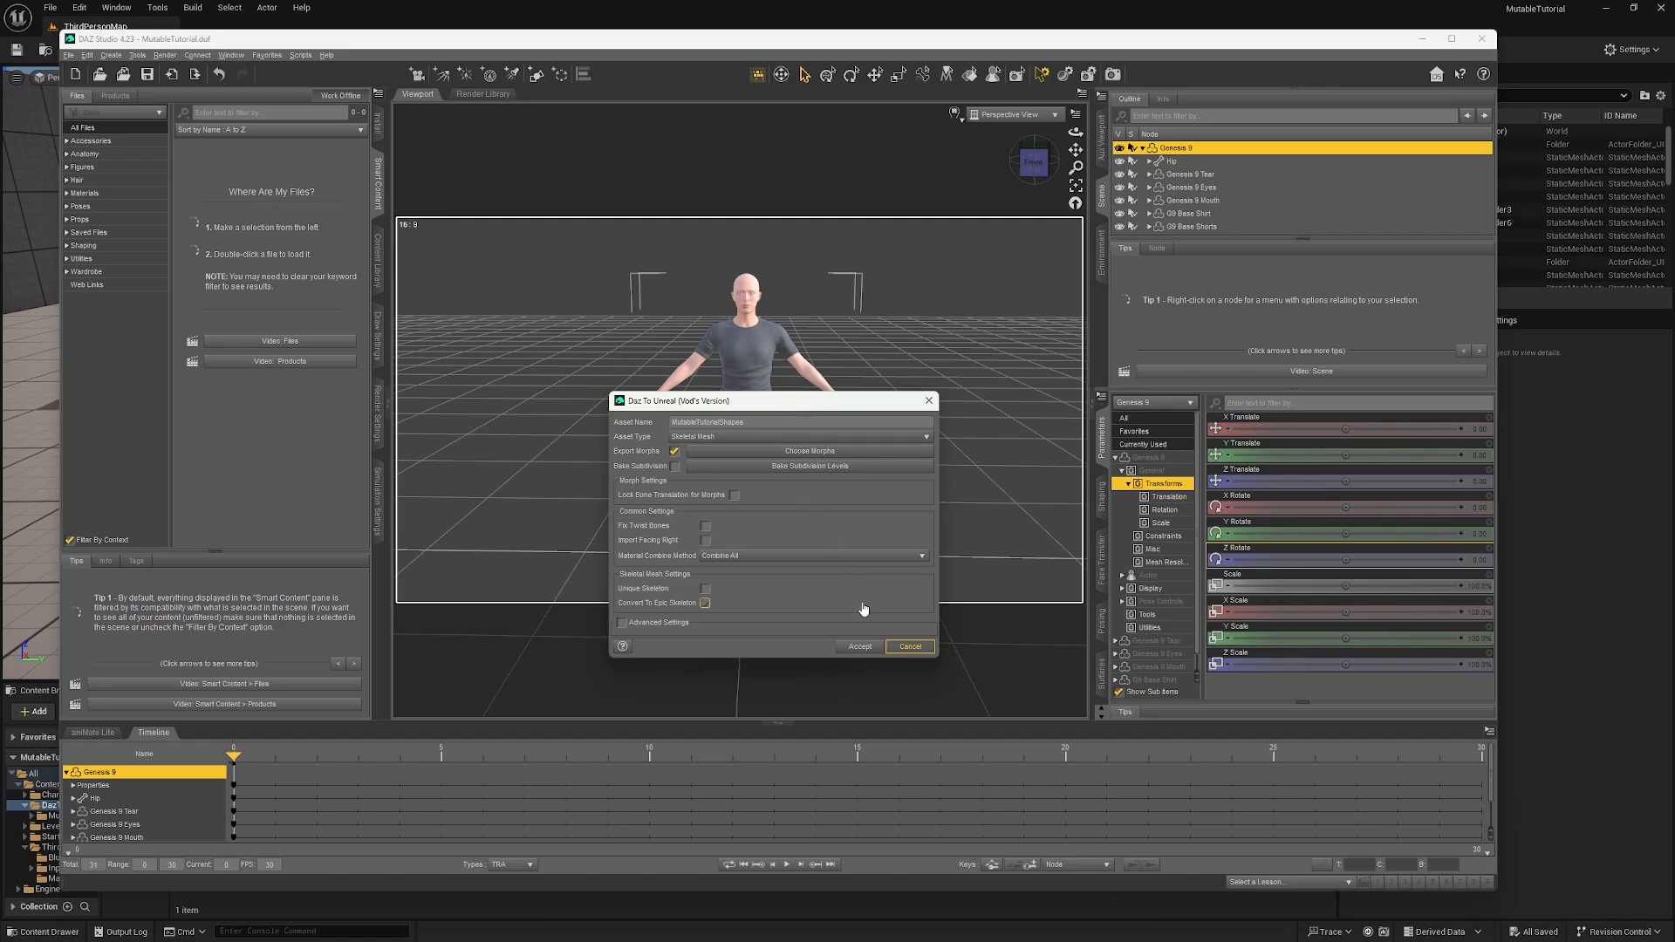
{"action": "left_click", "coordinate": [860, 647]}
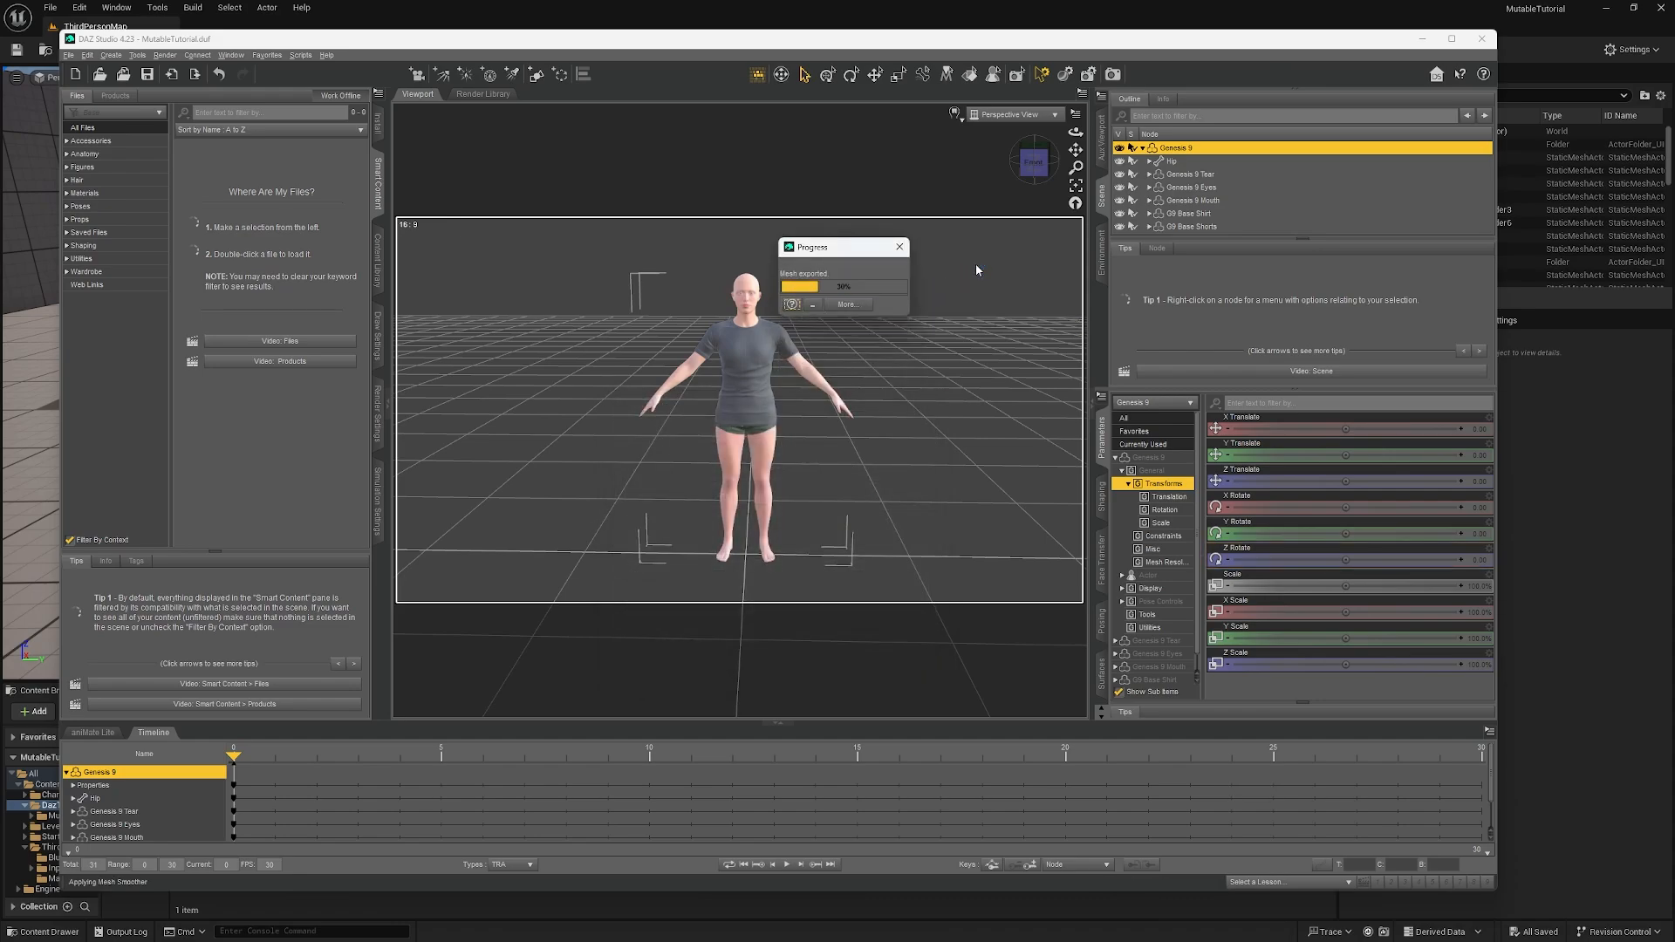
{"action": "left_click", "coordinate": [838, 483]}
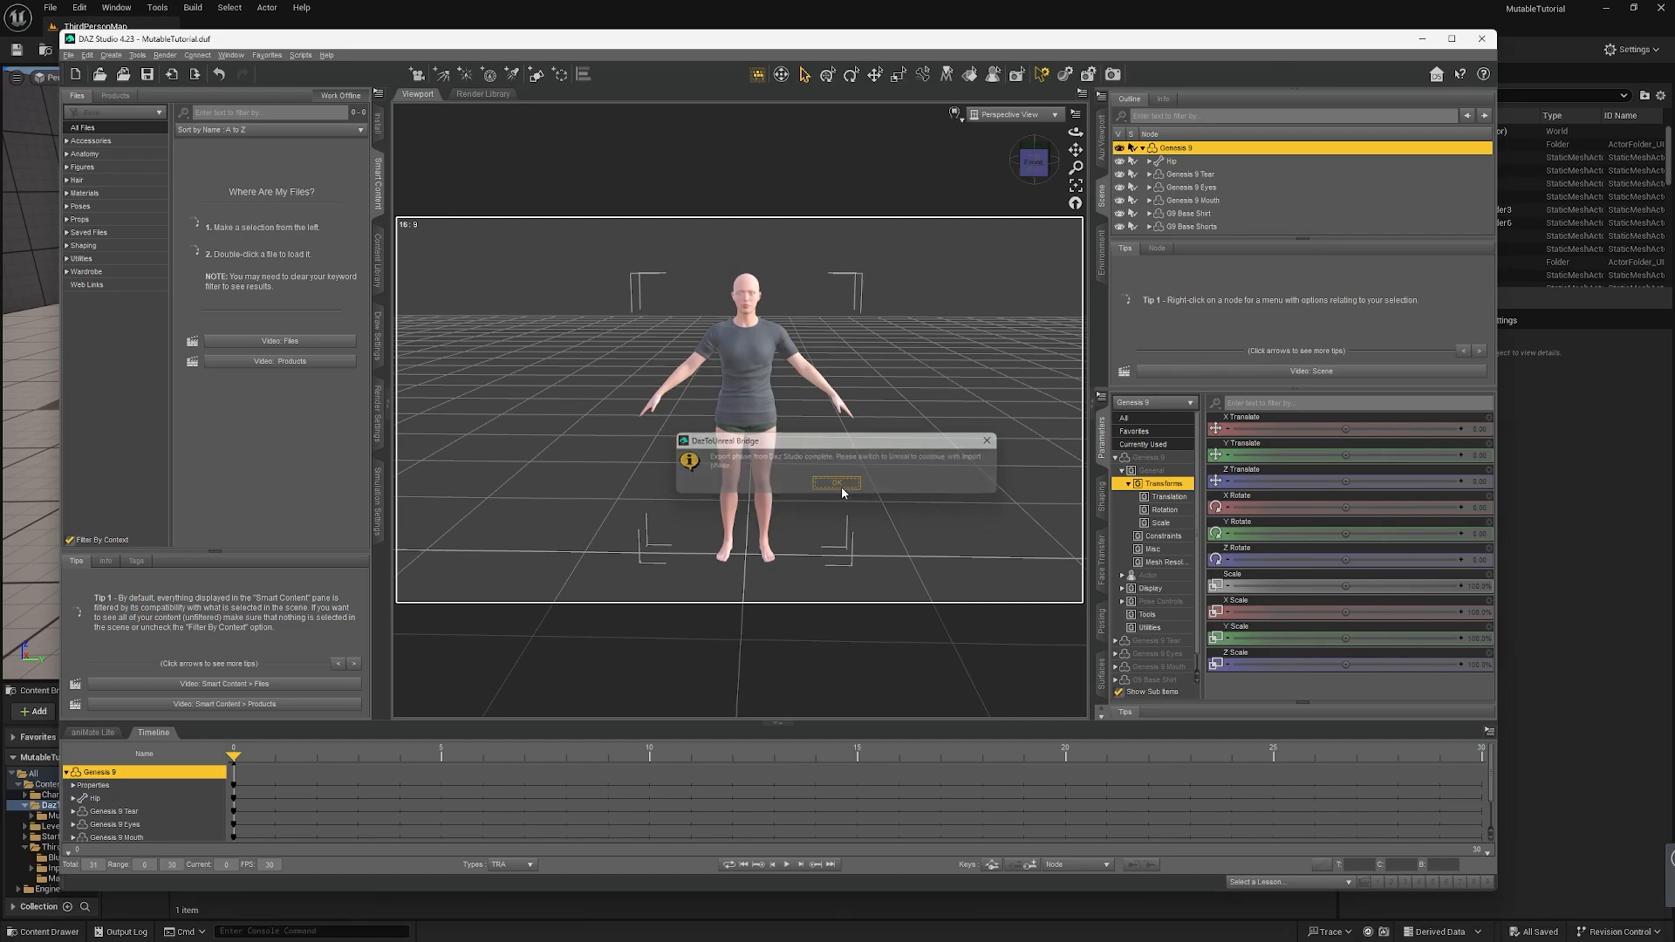
Step: Switch to Unreal Engine, commit the skeleton merge as New, and save it as MutableTutorialShapes_Skeleton, replacing the existing asset
{"action": "left_click", "coordinate": [646, 20]}
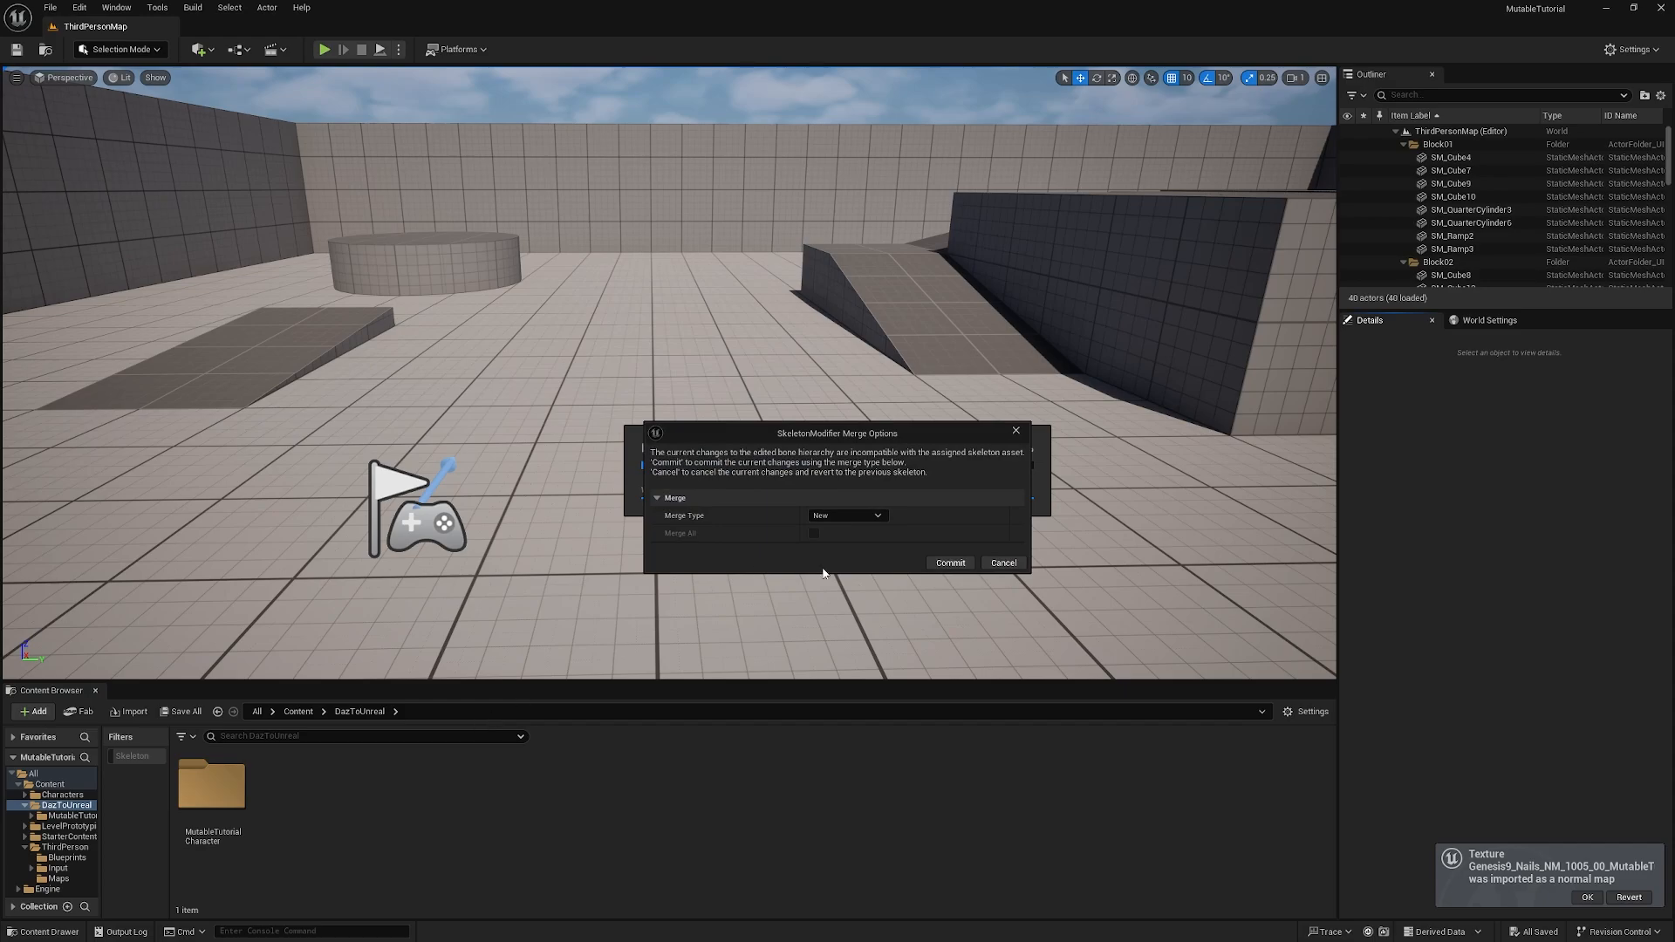
{"action": "left_click", "coordinate": [948, 563]}
{"action": "left_click", "coordinate": [1133, 678]}
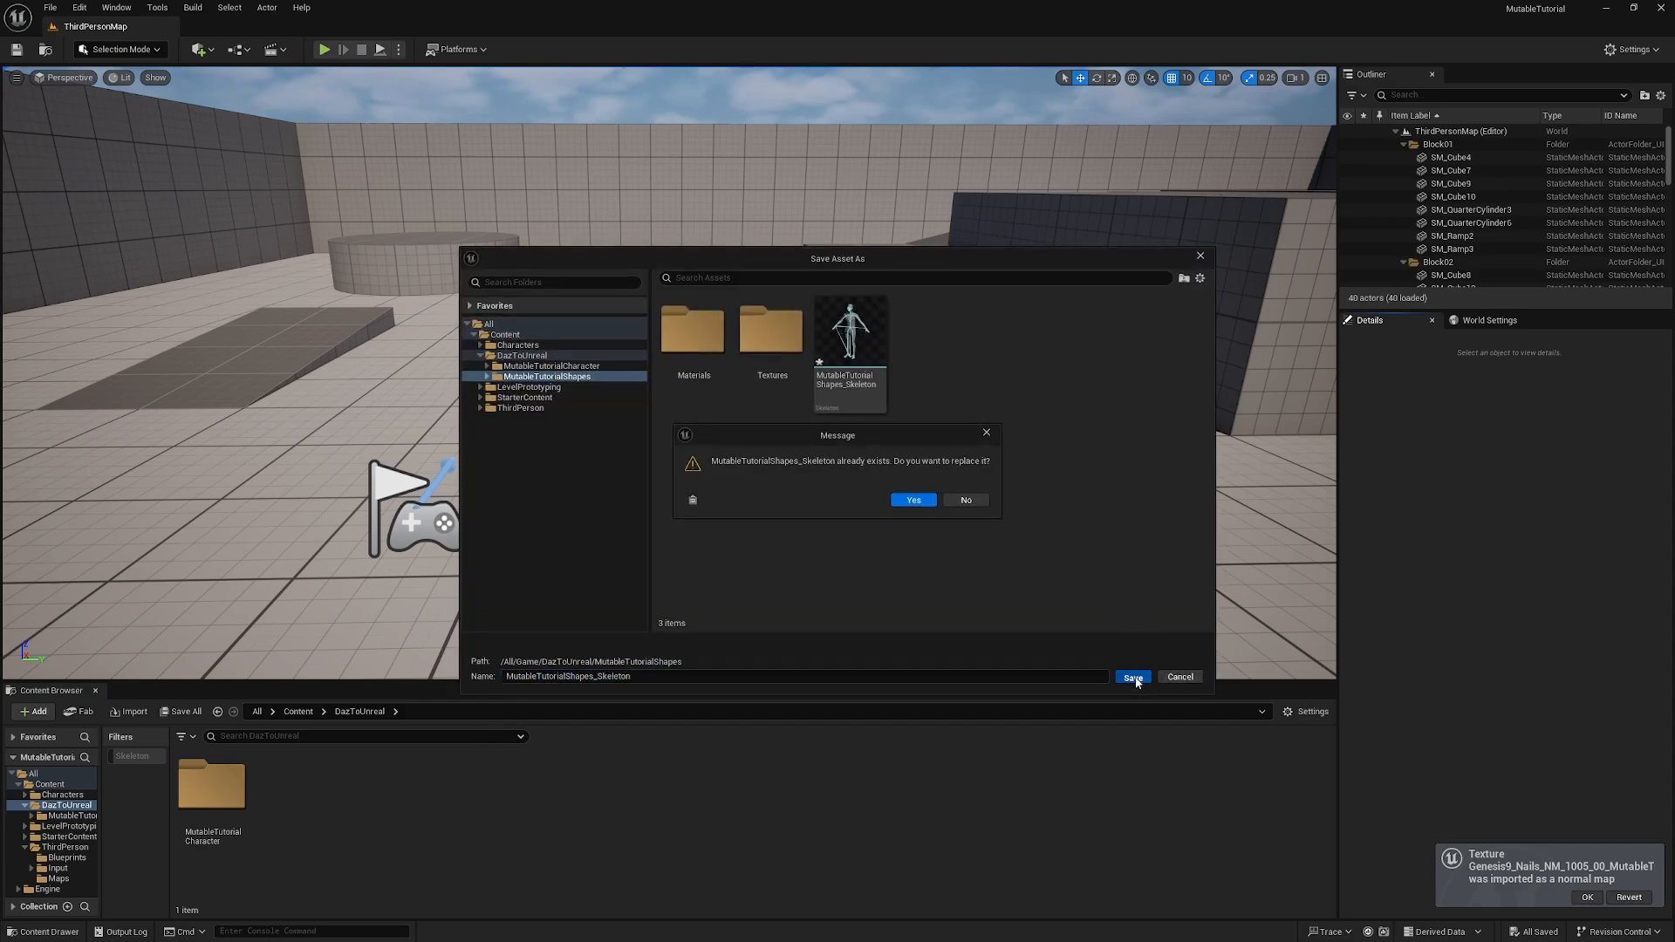
{"action": "left_click", "coordinate": [912, 500]}
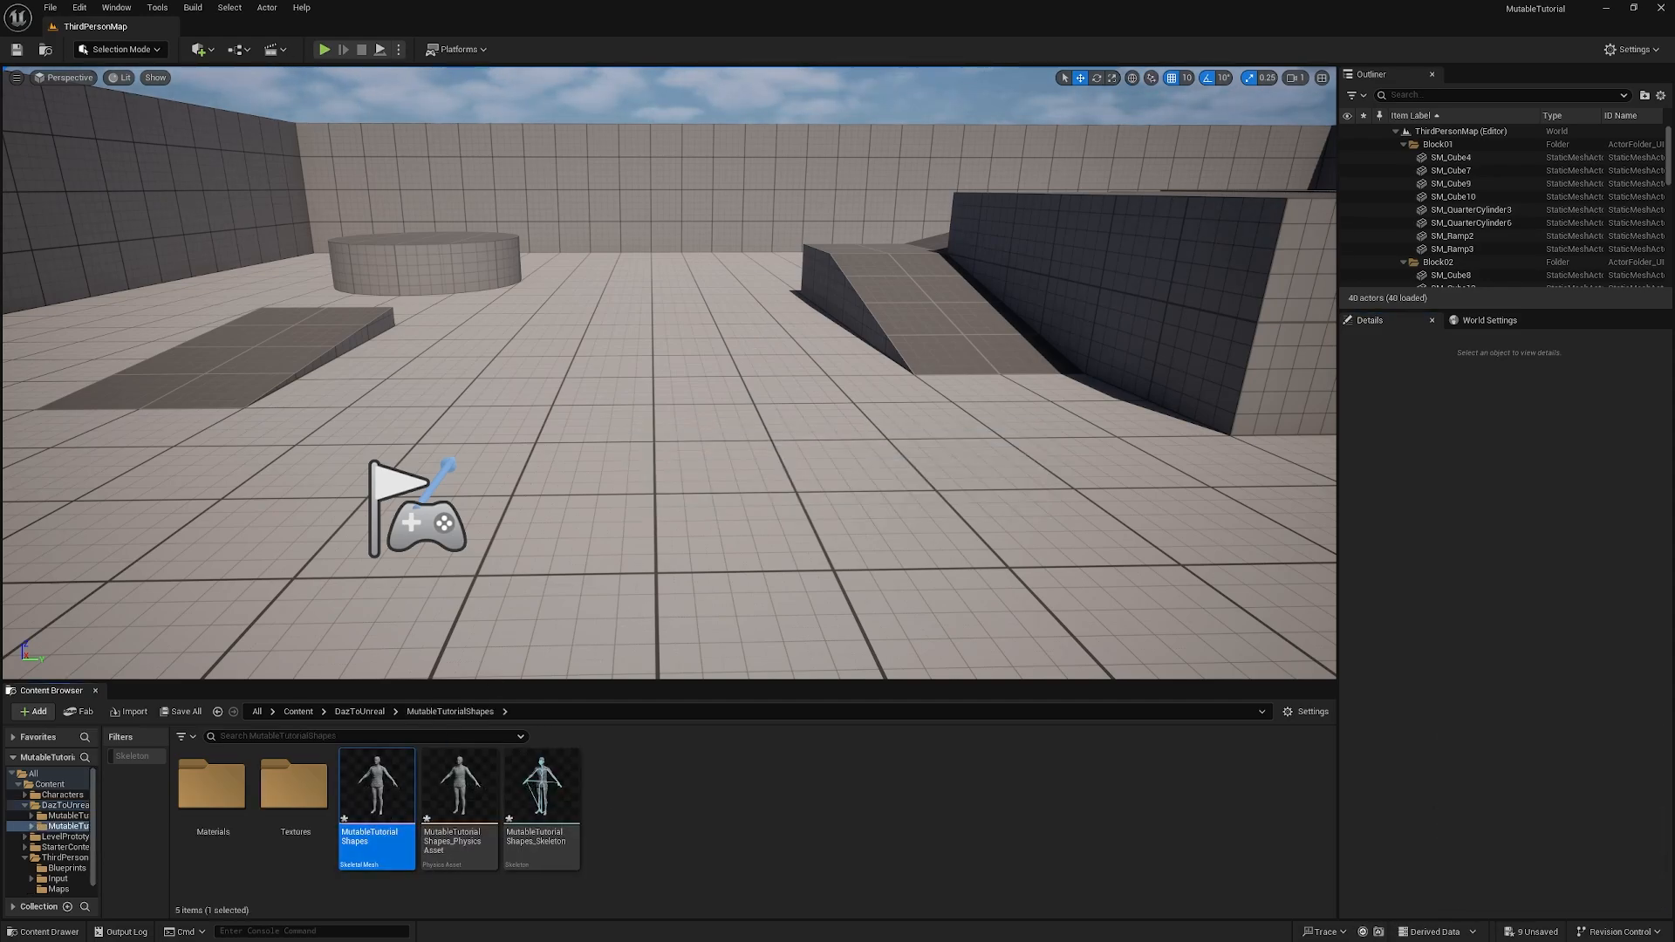
Step: Preview the Base Masculine, Base Feminine, Proportion Height and Body Heavy morph targets on the MutableTutorialShapes mesh by adjusting their weights
{"action": "left_click_drag", "start_coordinate": [1674, 54], "coordinate": [652, 56]}
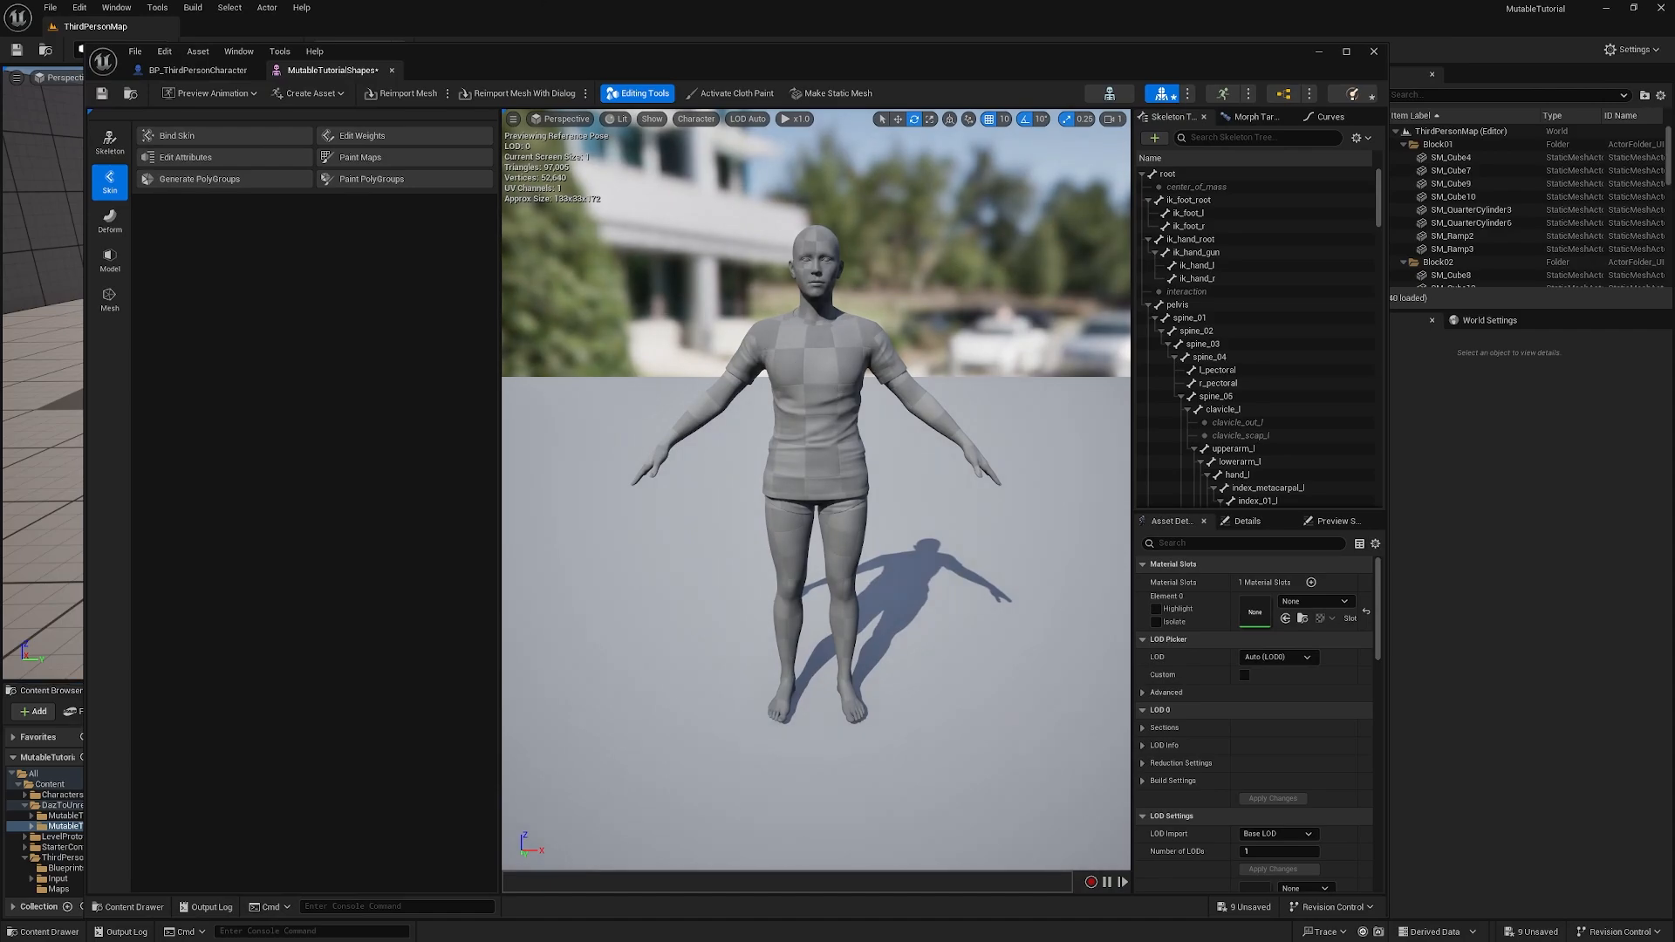
{"action": "left_click_drag", "start_coordinate": [815, 488], "coordinate": [794, 506]}
{"action": "left_click", "coordinate": [1243, 116]}
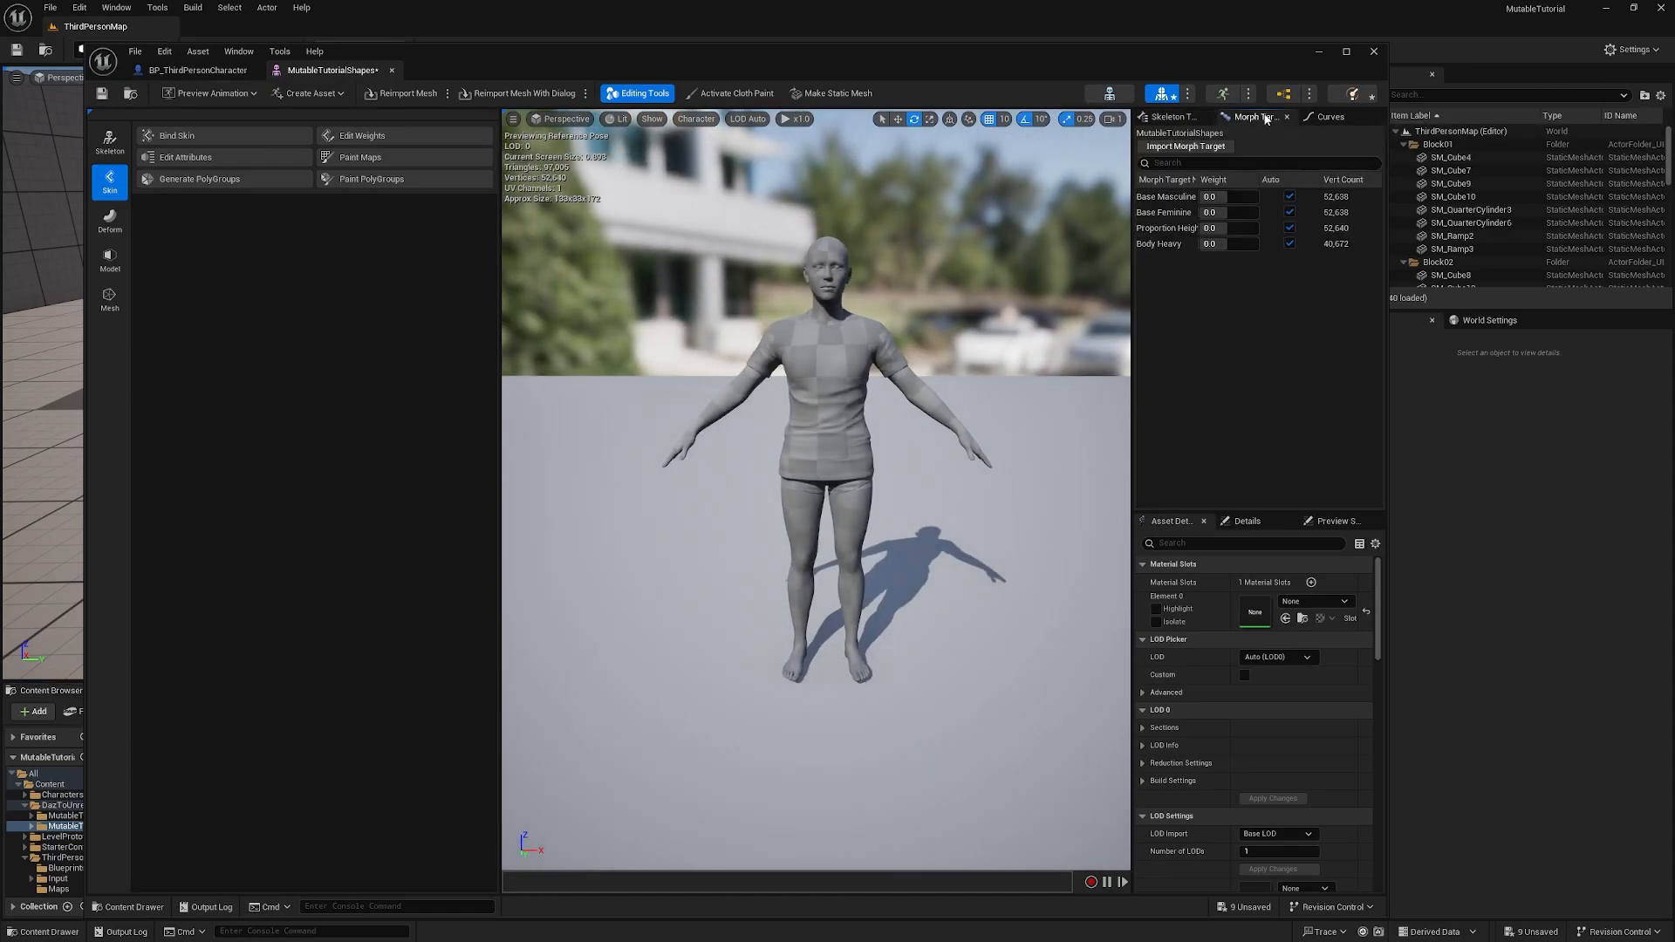
{"action": "mouse_move", "coordinate": [1227, 197]}
{"action": "left_mouse_down"}
{"action": "mouse_move", "coordinate": [1244, 197]}
{"action": "mouse_move", "coordinate": [1228, 245]}
{"action": "mouse_move", "coordinate": [1228, 227]}
{"action": "mouse_move", "coordinate": [1200, 228]}
{"action": "mouse_move", "coordinate": [1230, 228]}
{"action": "left_mouse_up"}
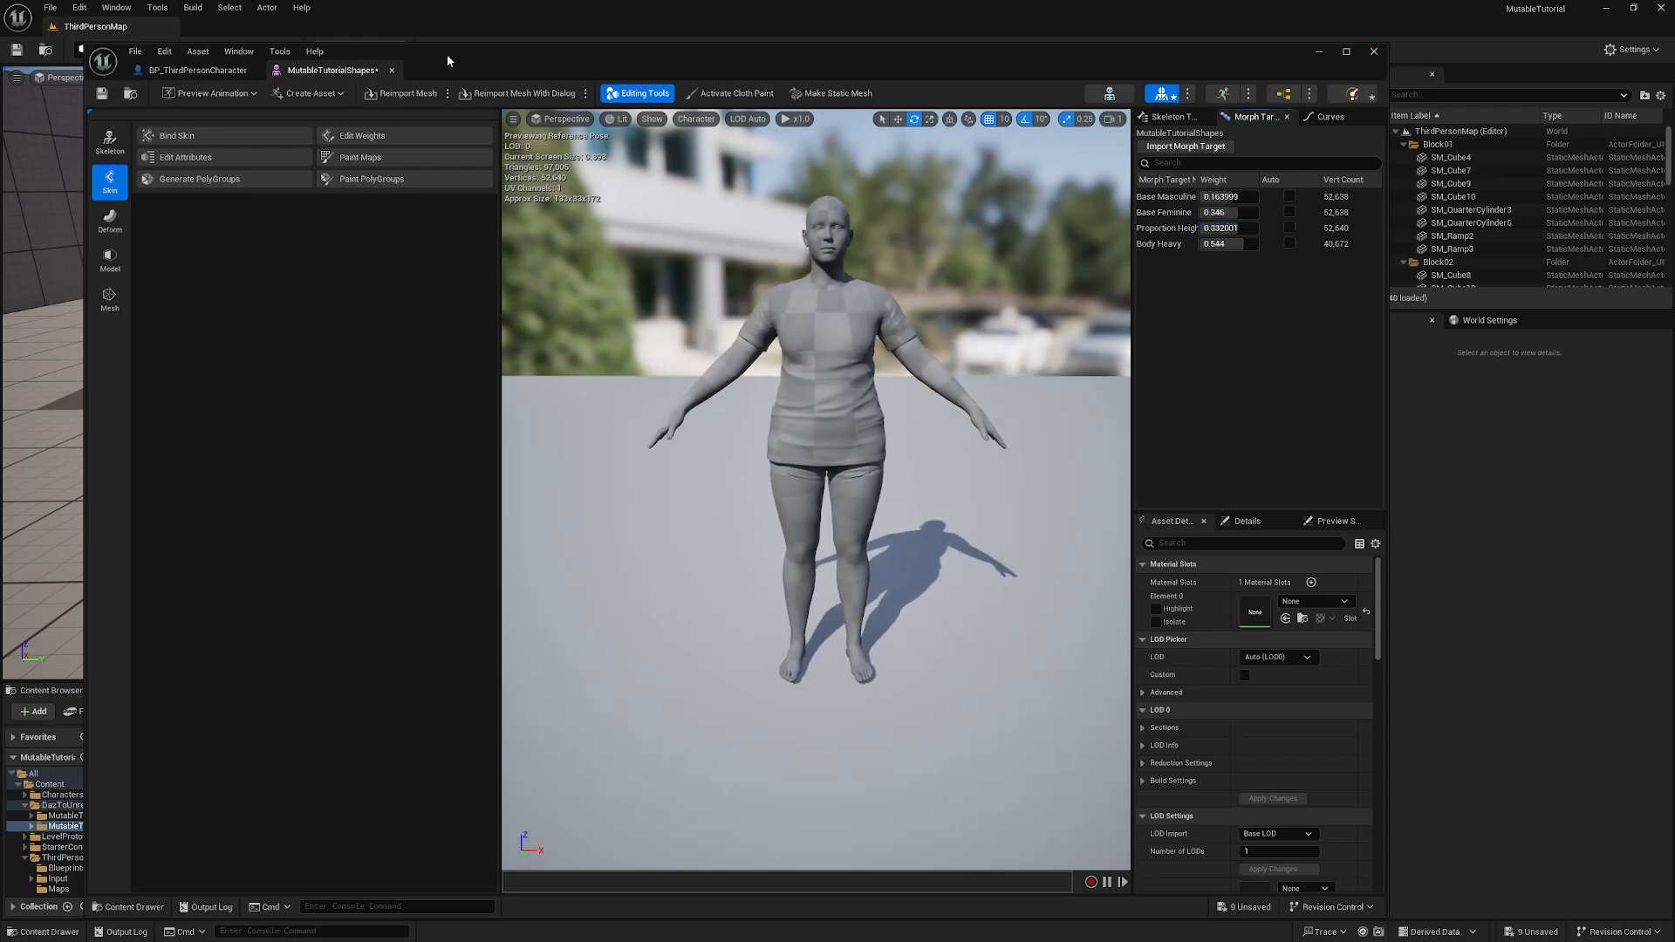
Step: Close the mesh editor and create a Mutable Customizable Object named CO_Shapes in the MutableTutorialShapes folder
{"action": "left_click", "coordinate": [1374, 51]}
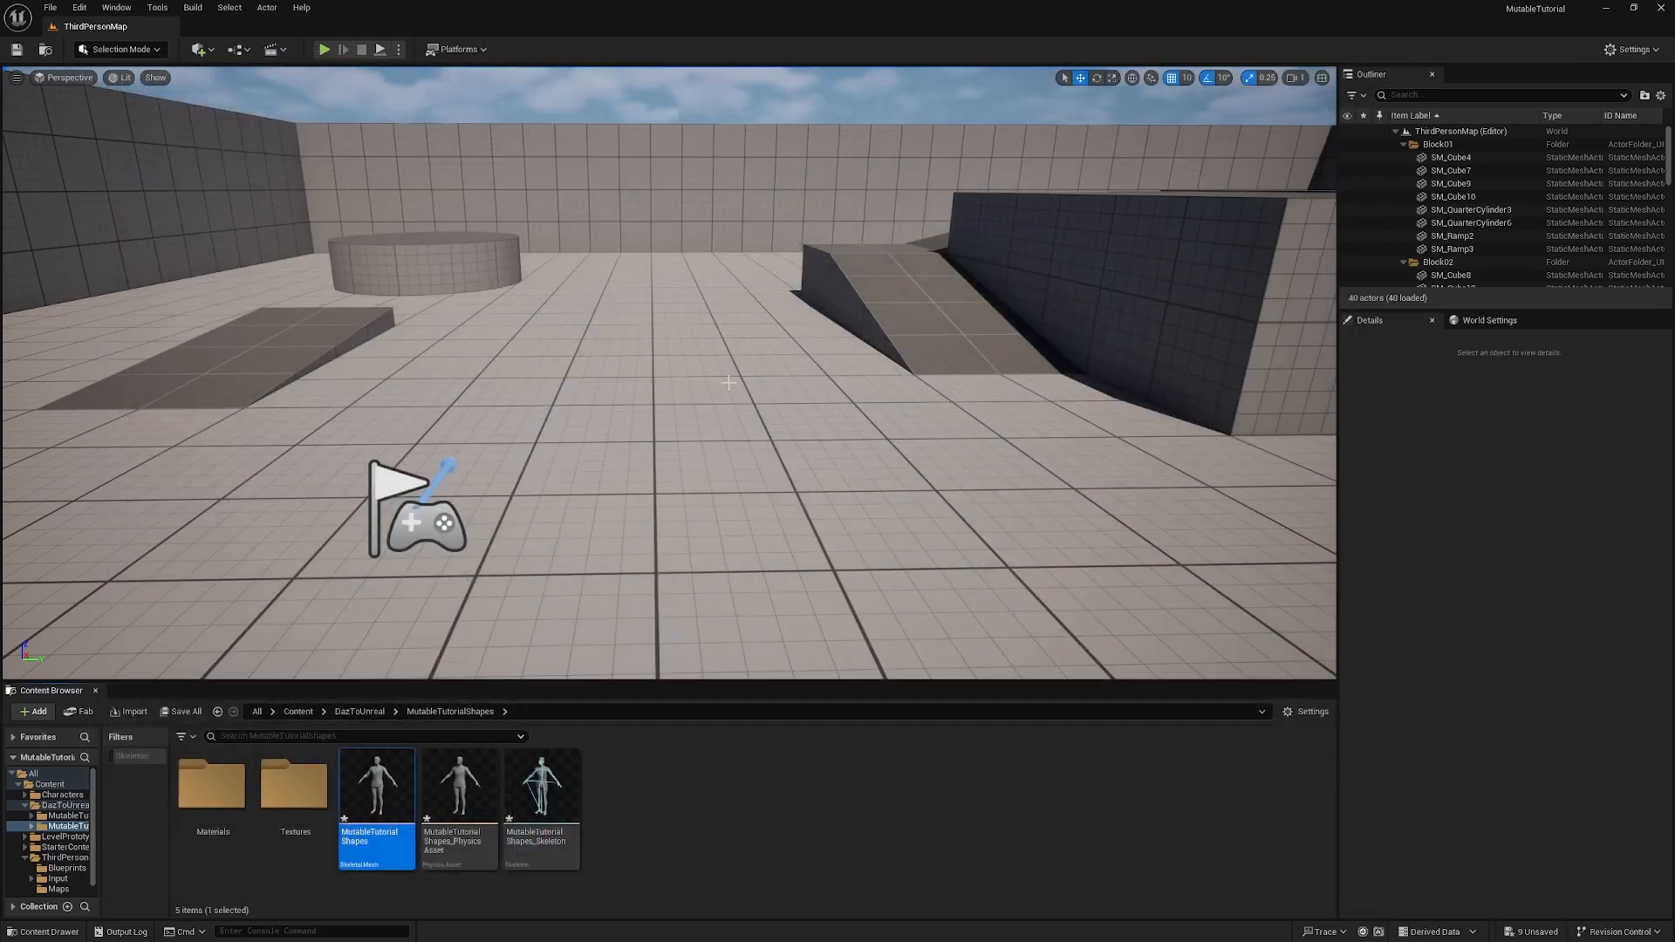
{"action": "right_click", "coordinate": [374, 813]}
{"action": "left_click", "coordinate": [684, 805]}
{"action": "right_click", "coordinate": [683, 805]}
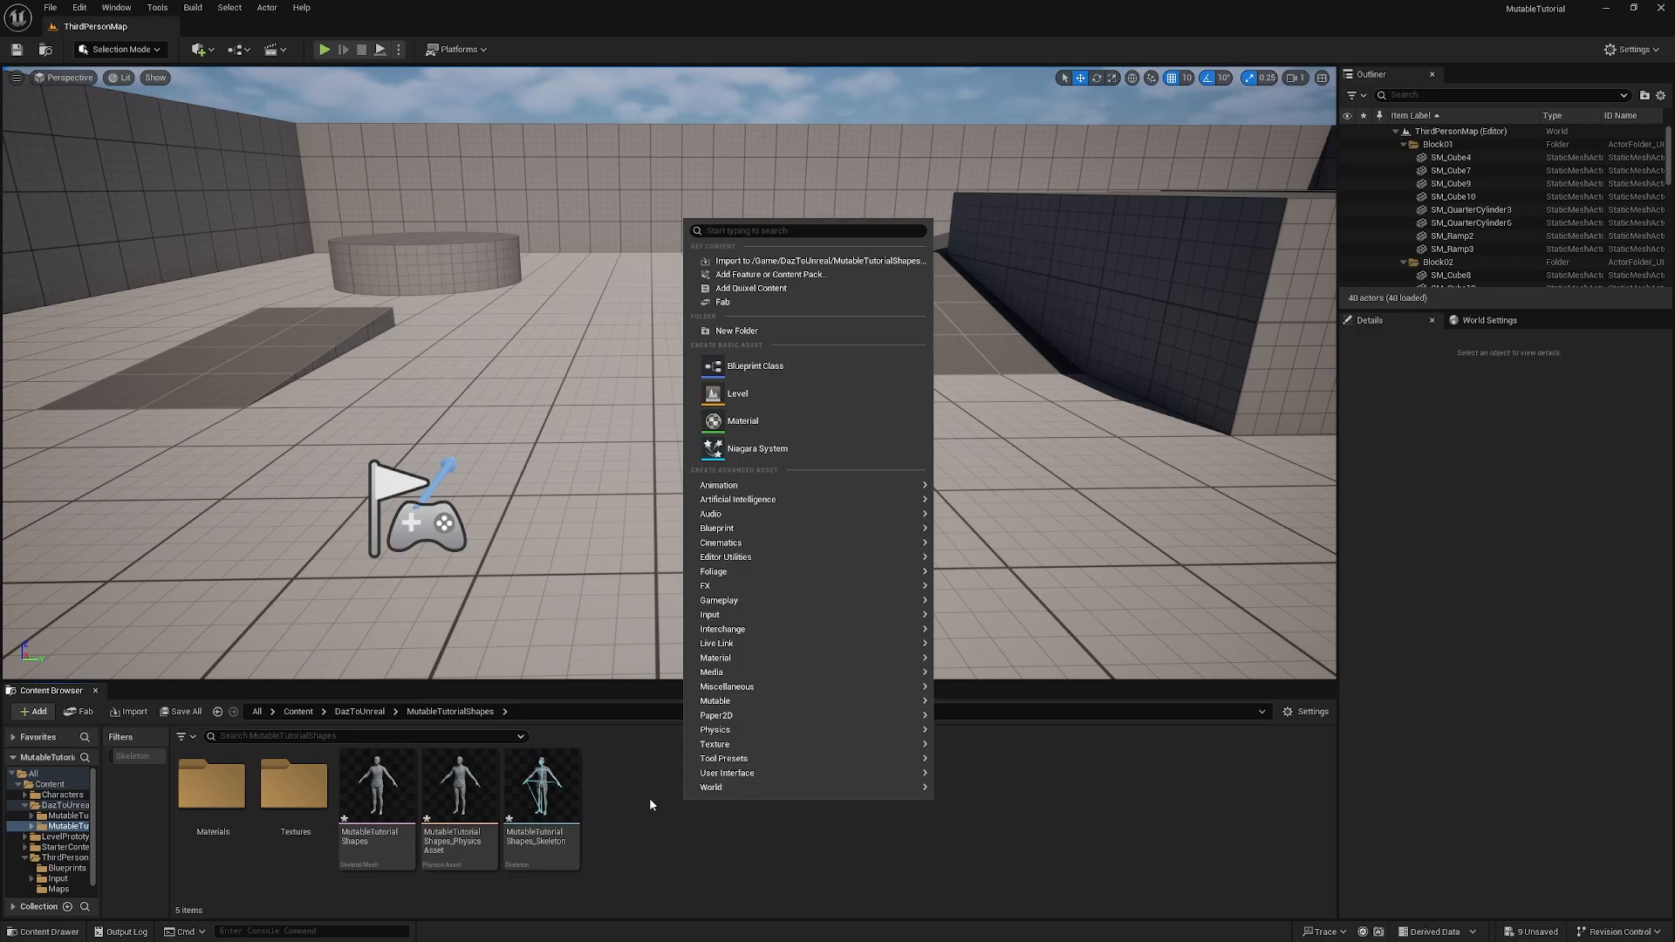
{"action": "mouse_move", "coordinate": [908, 704]}
{"action": "left_click", "coordinate": [1008, 713]}
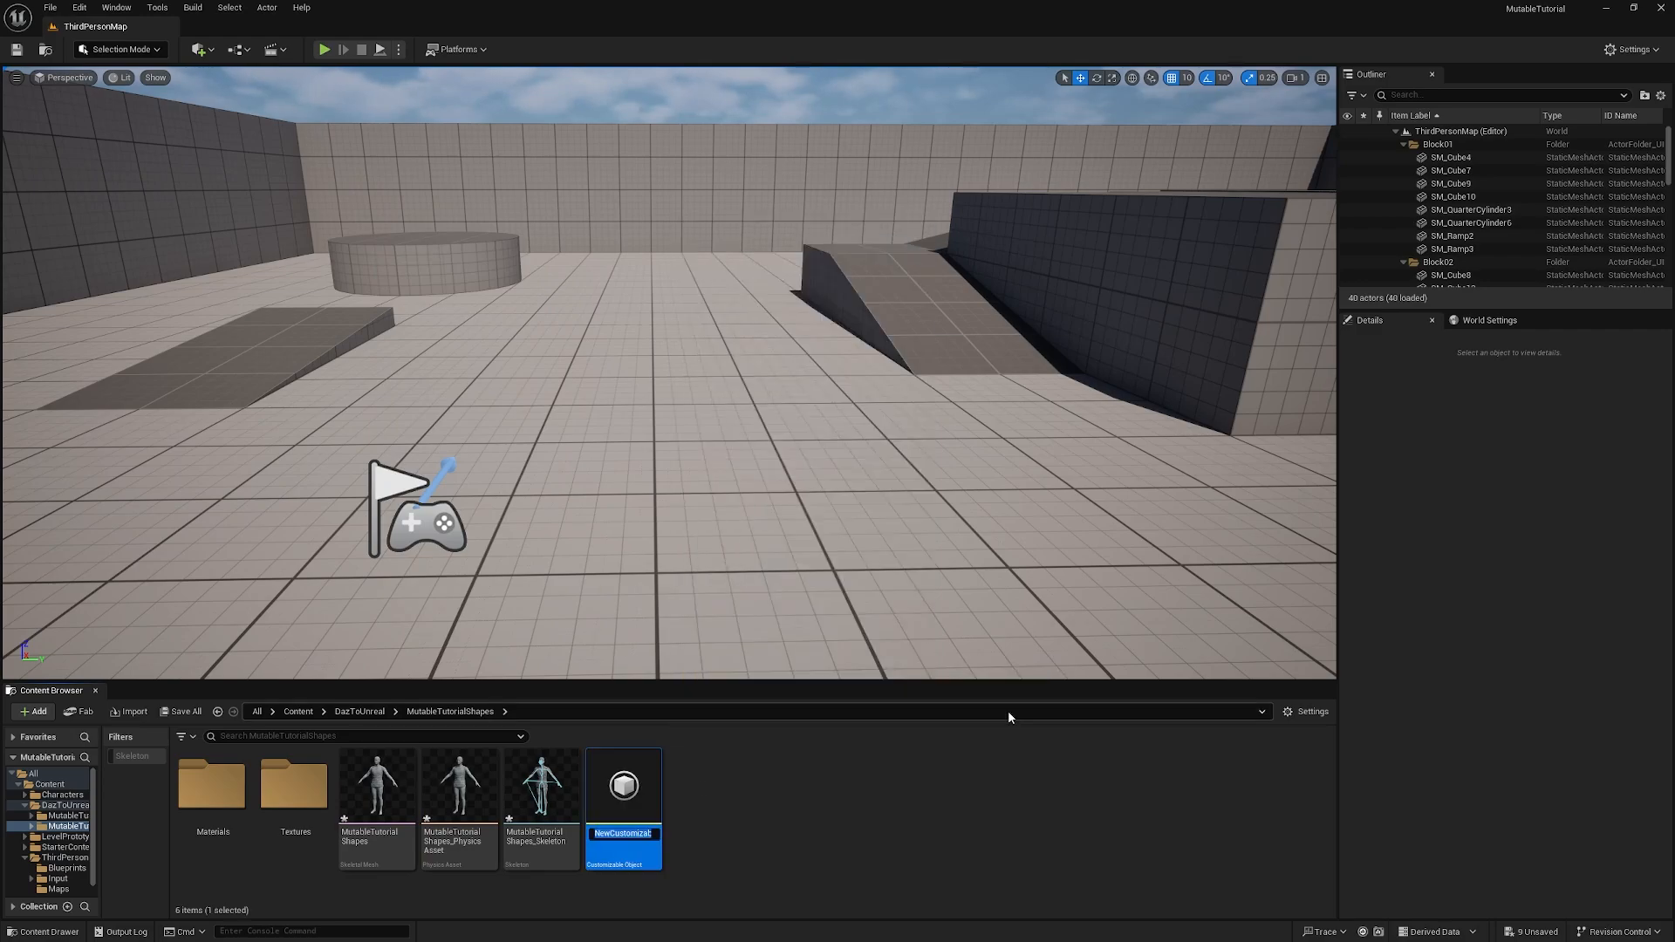
{"action": "type", "text": "CO_Shapes"}
{"action": "key", "text": "Return"}
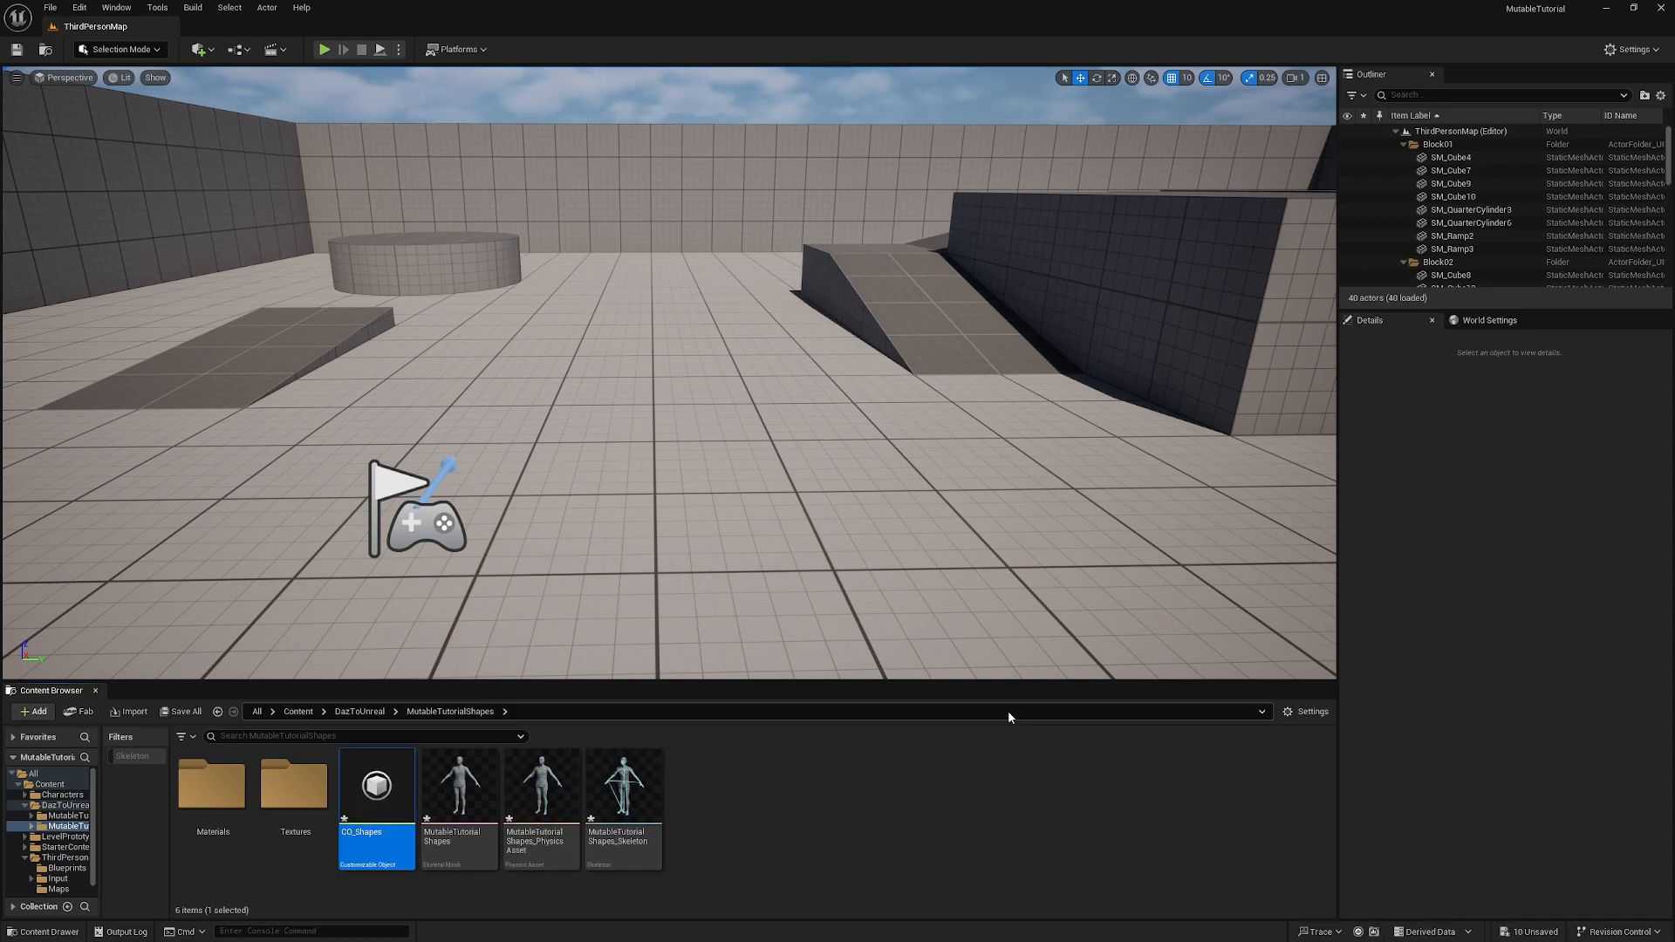
Step: Open CO_Shapes and add a Skeletal Mesh node that uses the MutableTutorialShapes mesh
{"action": "double_click", "coordinate": [377, 794]}
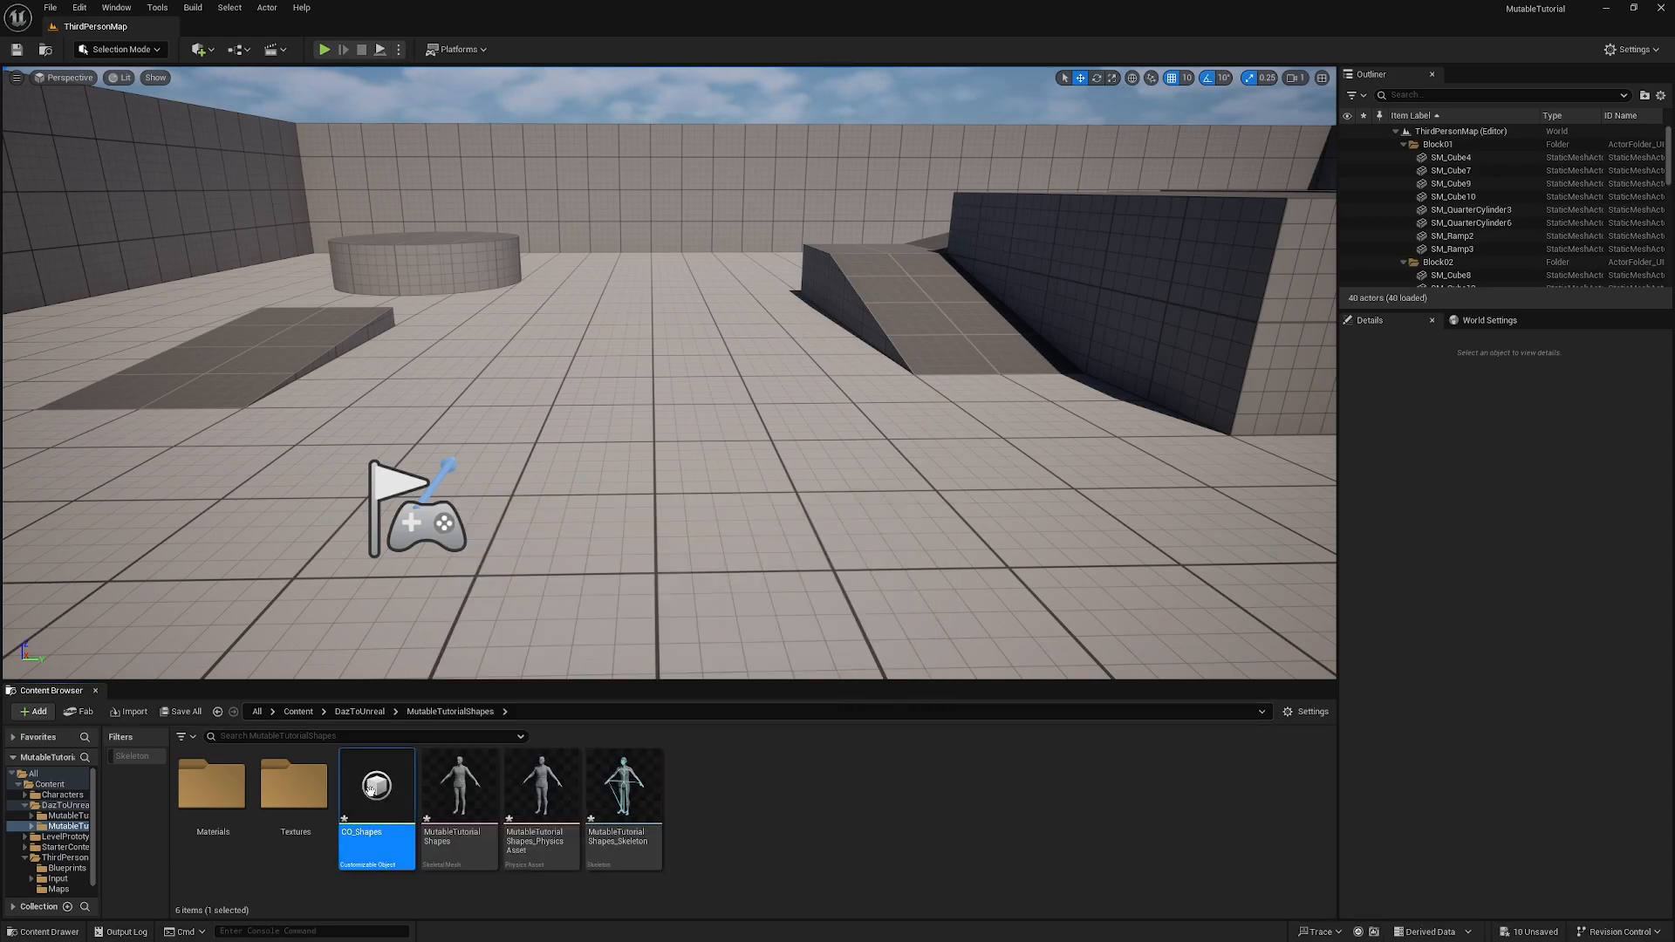
{"action": "scroll", "coordinate": [479, 464], "scroll_direction": "down", "scroll_amount": 2}
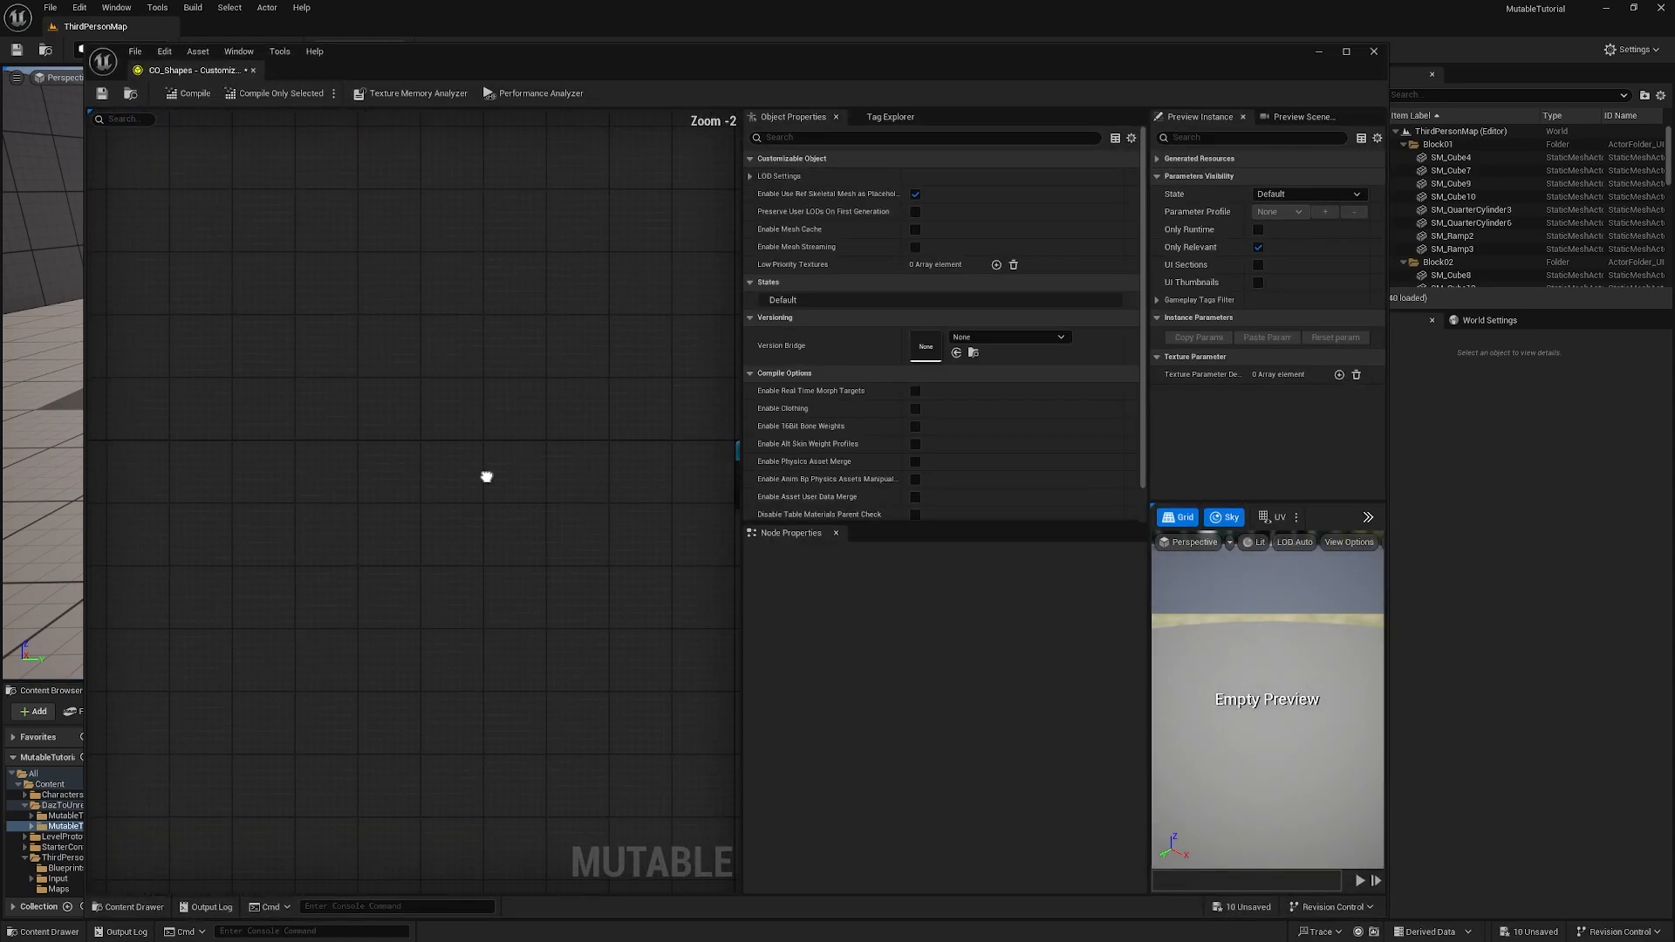
{"action": "right_click", "coordinate": [268, 449]}
{"action": "type", "text": "skel"}
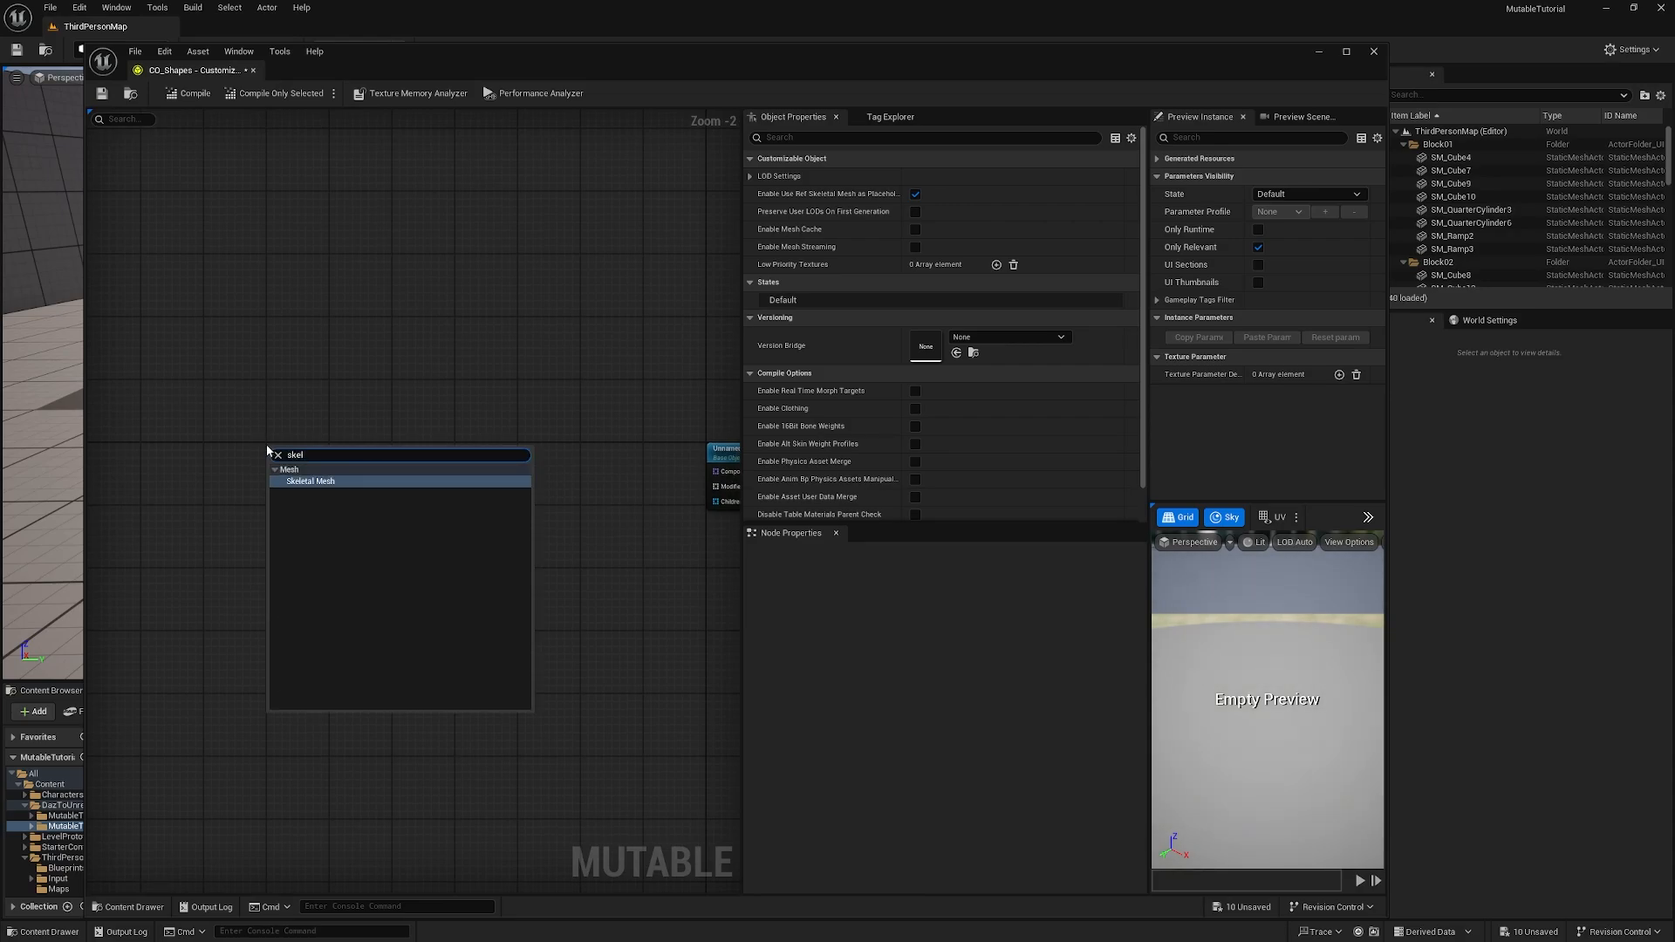
{"action": "left_click", "coordinate": [310, 481]}
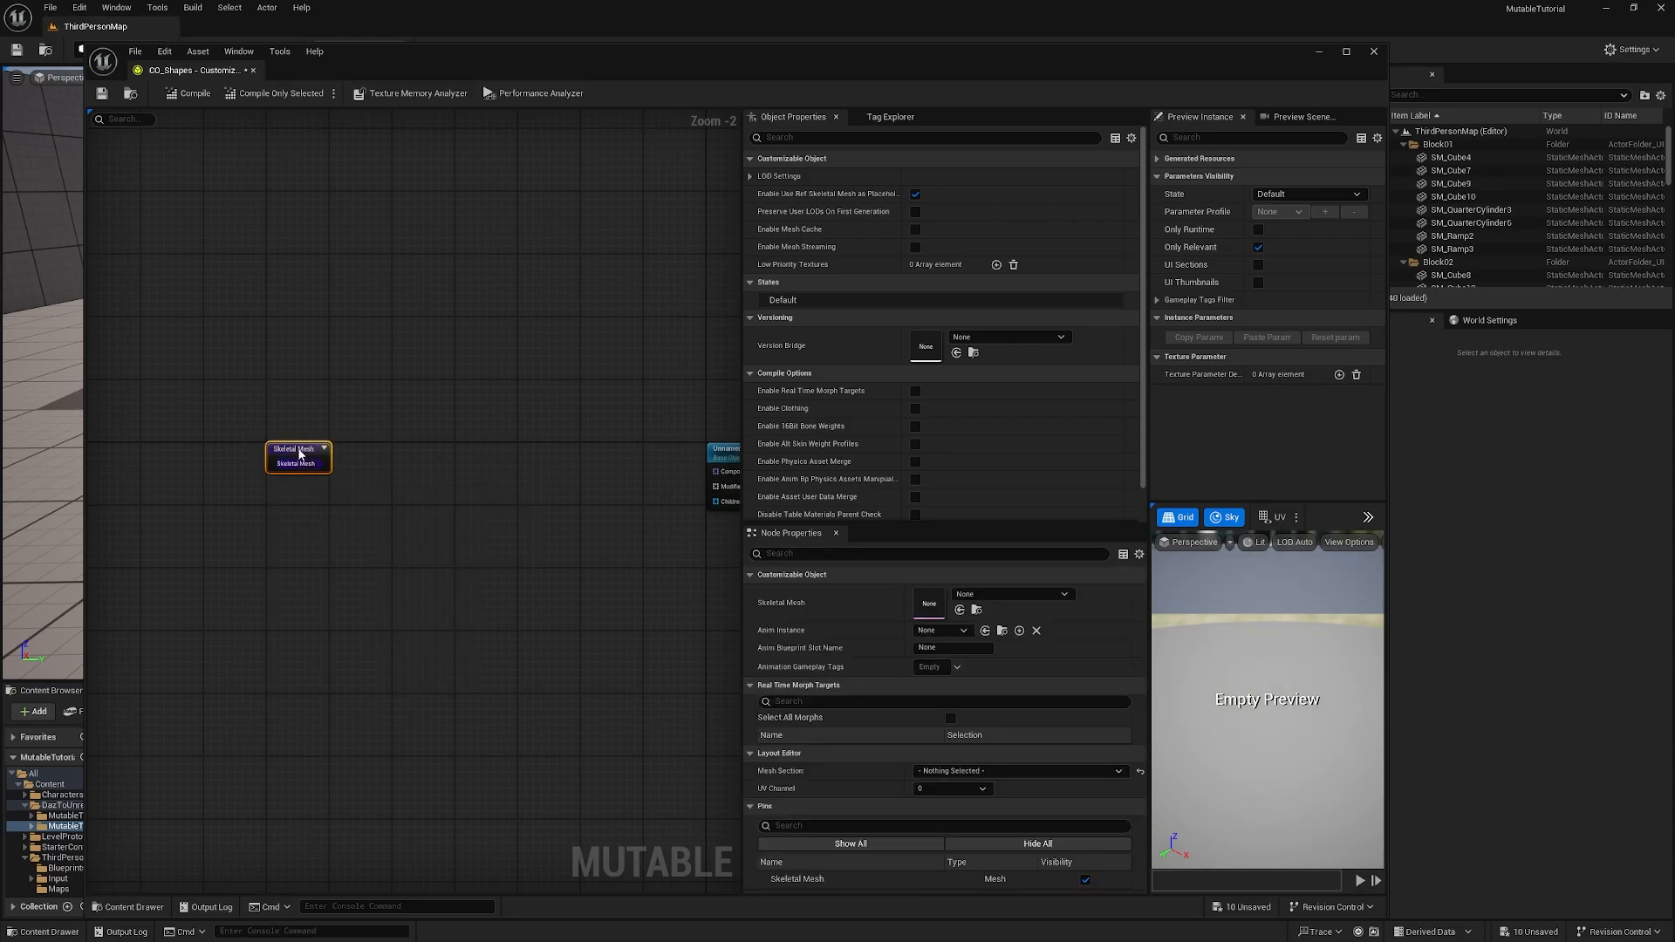
{"action": "left_click_drag", "start_coordinate": [301, 456], "coordinate": [253, 457]}
{"action": "left_click", "coordinate": [1008, 594]}
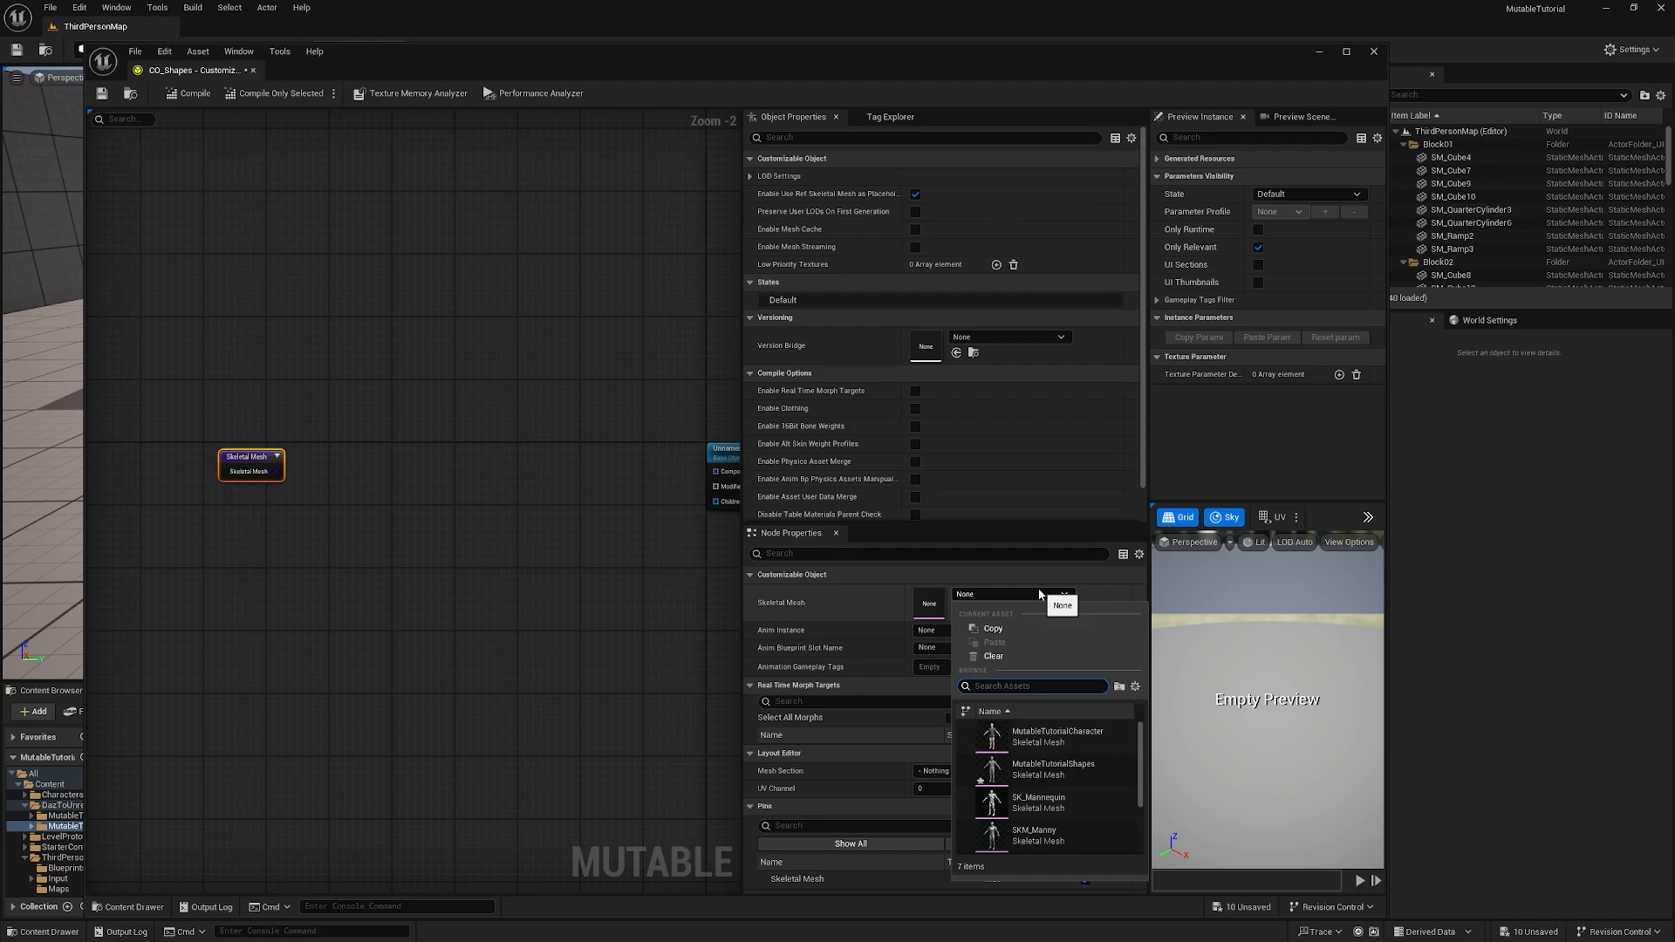
{"action": "left_click", "coordinate": [1068, 766]}
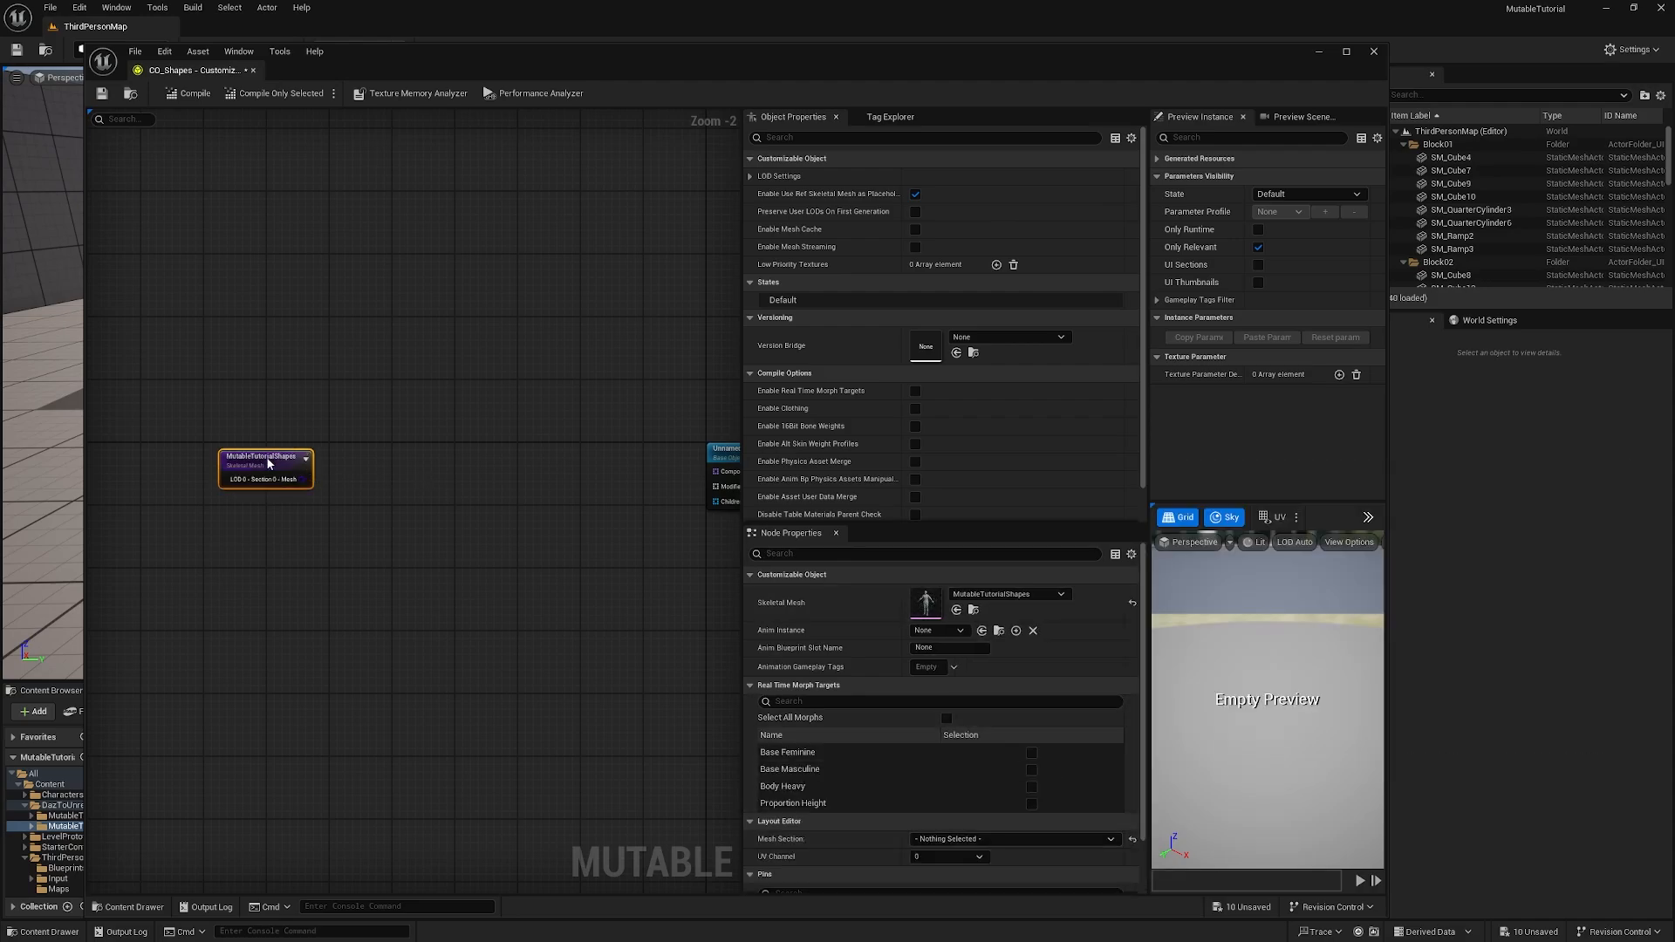
{"action": "left_click_drag", "start_coordinate": [267, 464], "coordinate": [211, 457]}
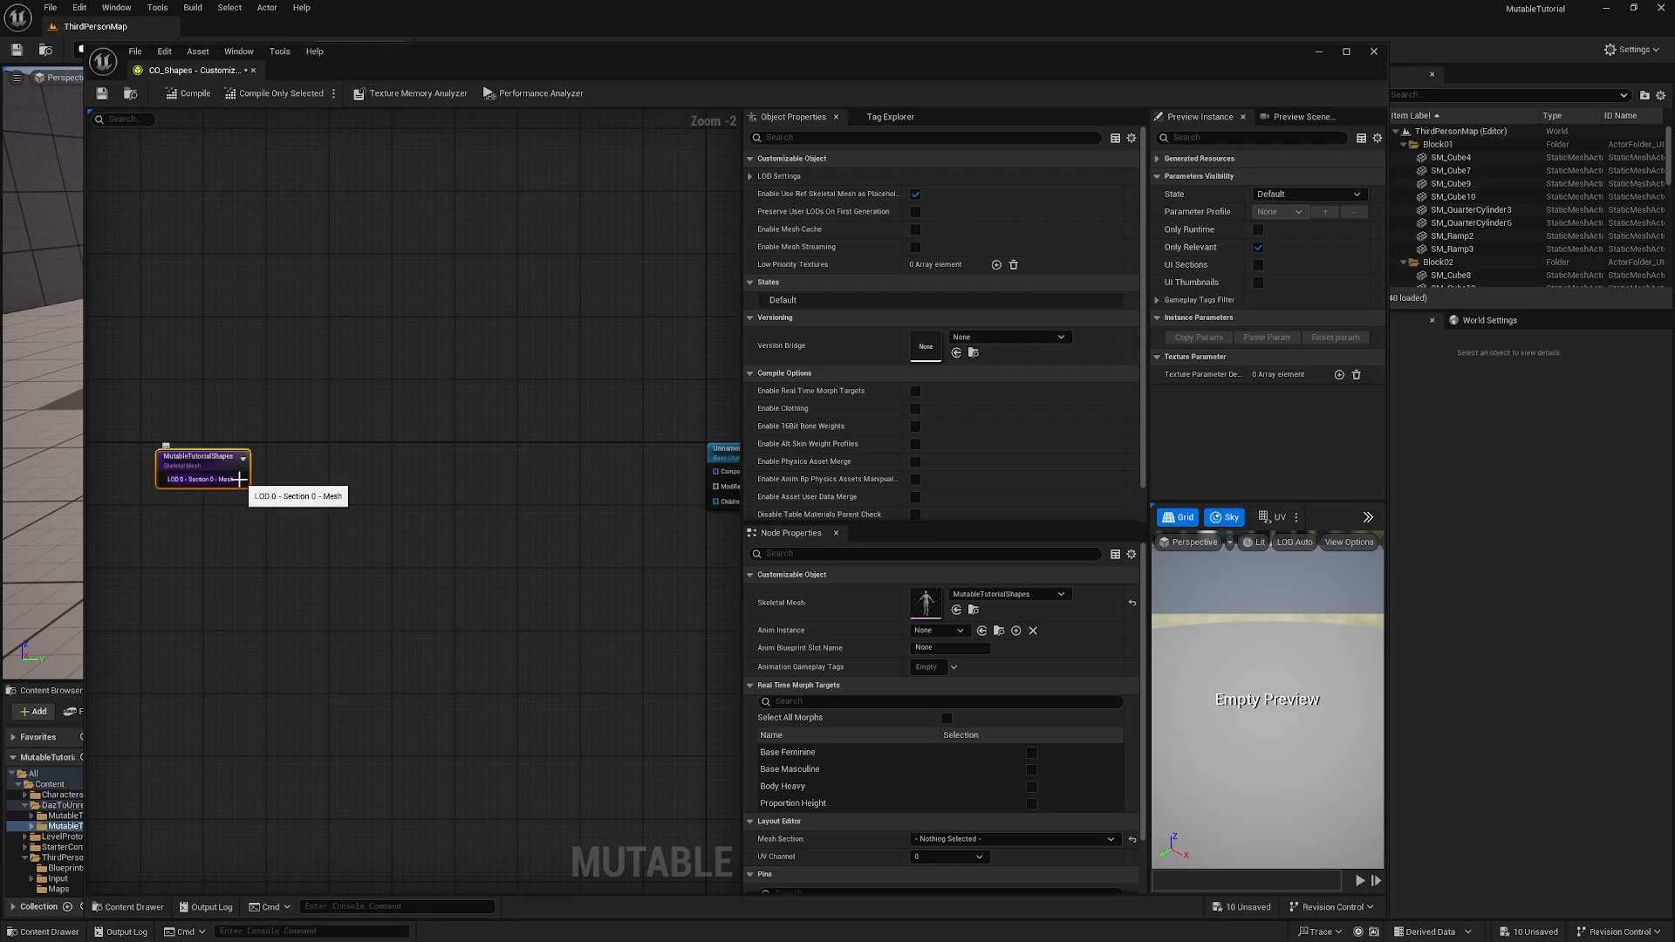
Step: Add a Mesh Morph Stack Definition node fed by the LOD 0 Section 0 mesh output of MutableTutorialShapes
{"action": "left_click_drag", "start_coordinate": [239, 479], "coordinate": [381, 495]}
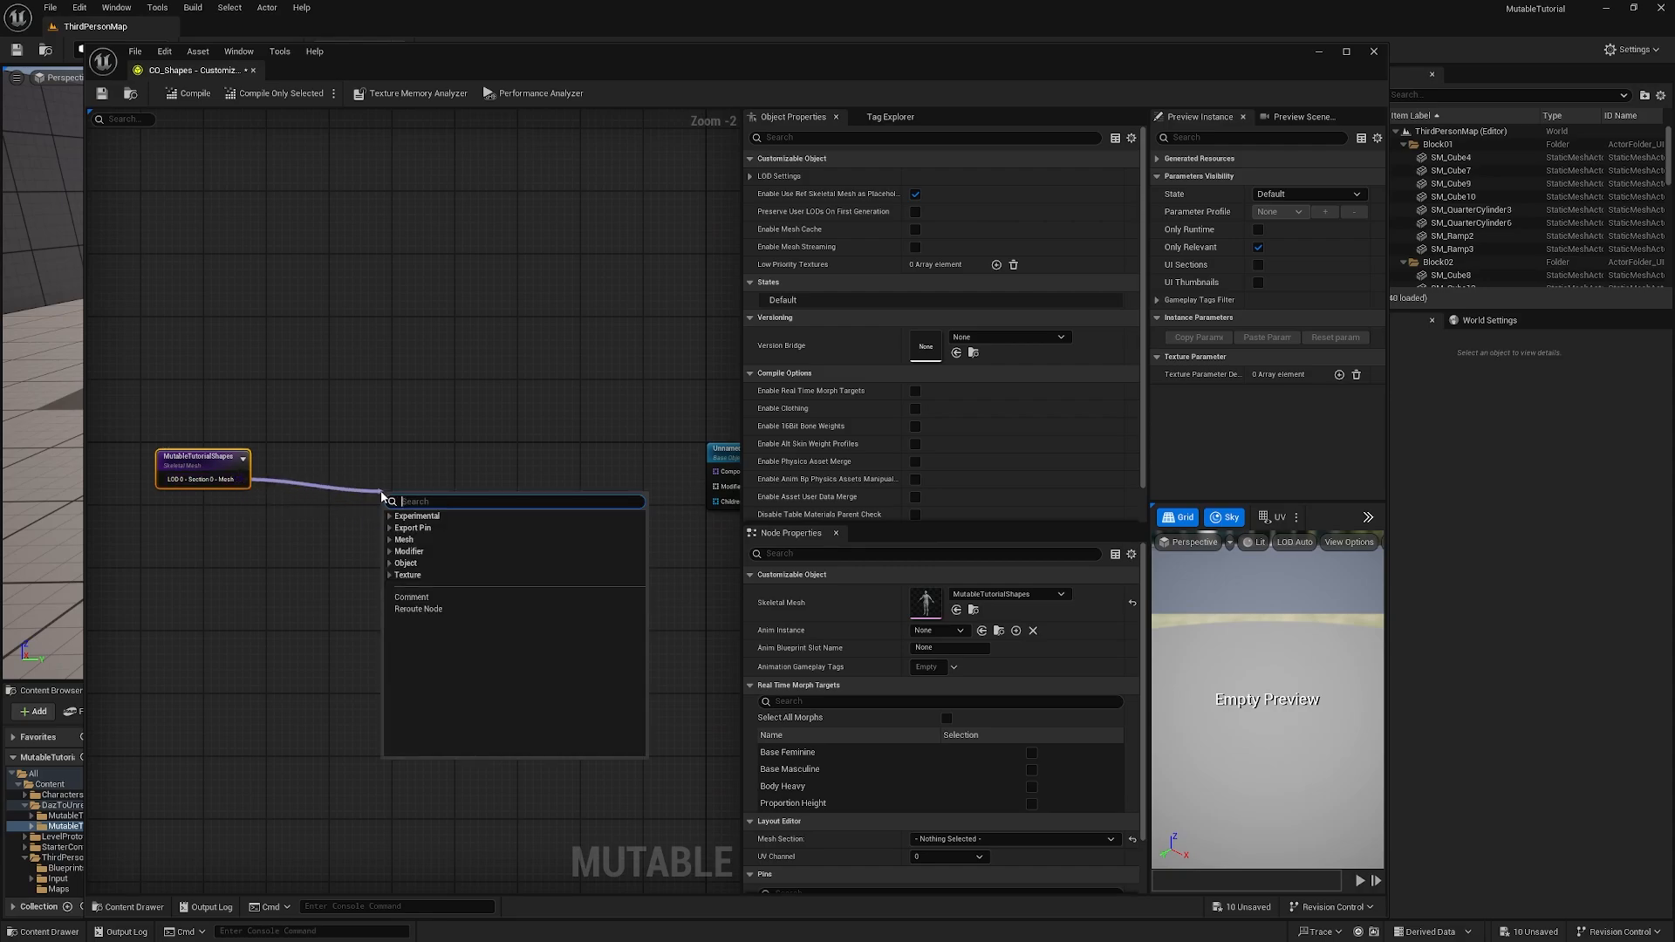
{"action": "type", "text": "mor"}
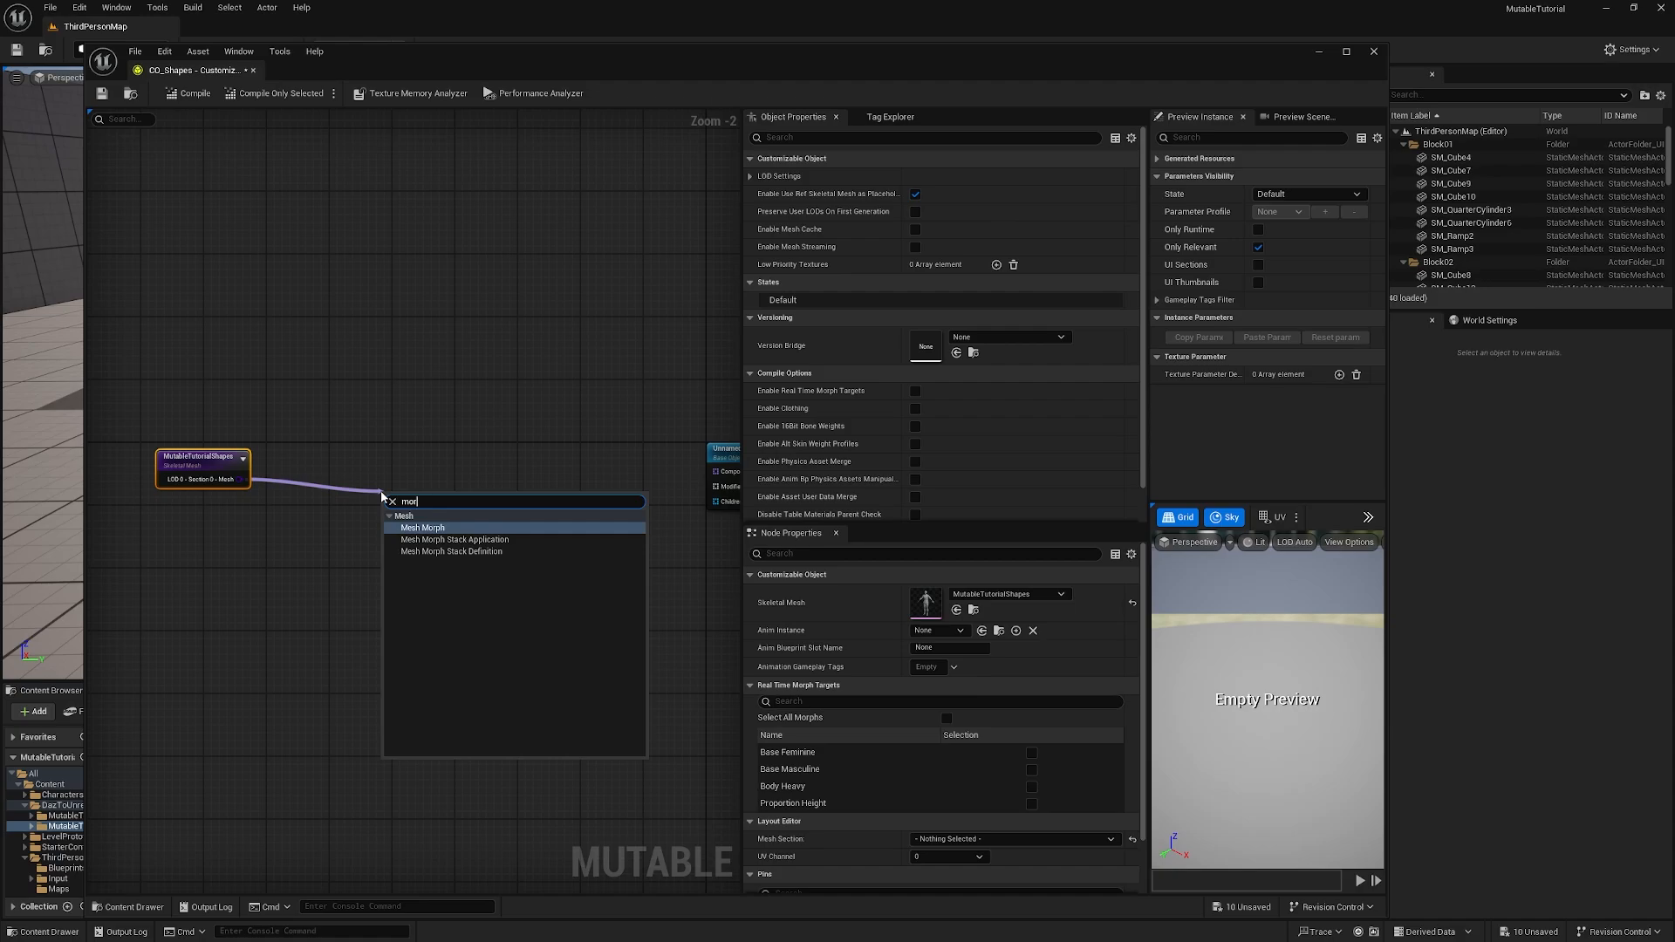
{"action": "left_click", "coordinate": [436, 551]}
{"action": "left_click_drag", "start_coordinate": [440, 497], "coordinate": [362, 466]}
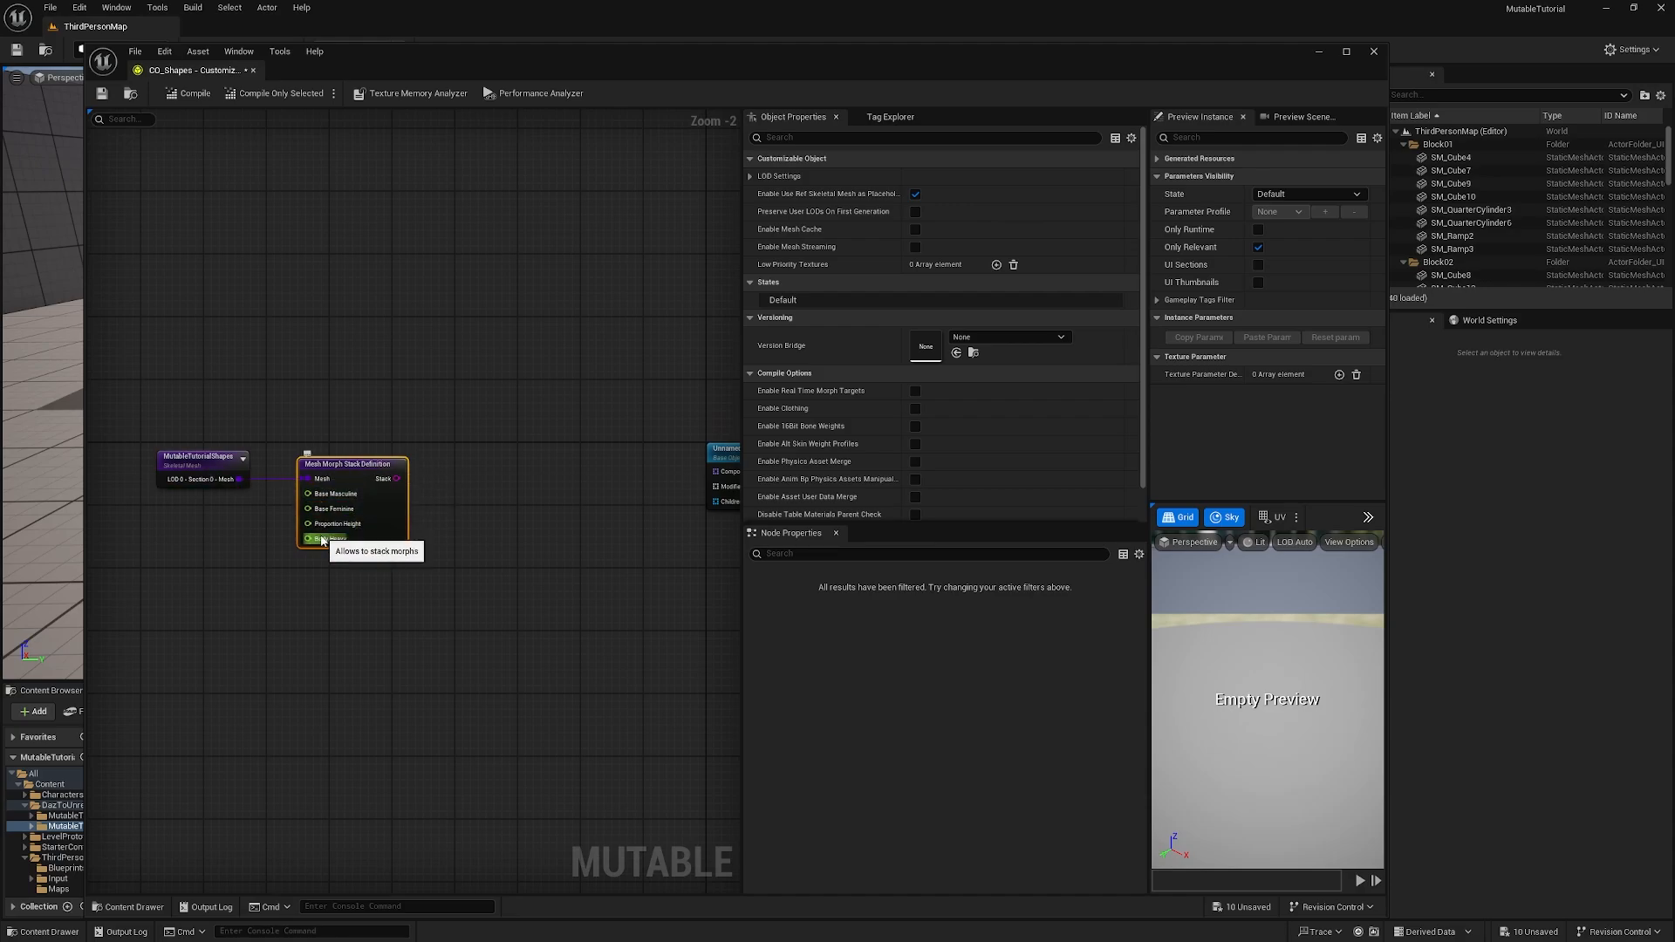
Step: Add a Mesh Morph Stack Application node and connect the definition's Stack and the MutableTutorialShapes mesh to its inputs
{"action": "left_click_drag", "start_coordinate": [344, 469], "coordinate": [433, 460]}
{"action": "left_click", "coordinate": [488, 554]}
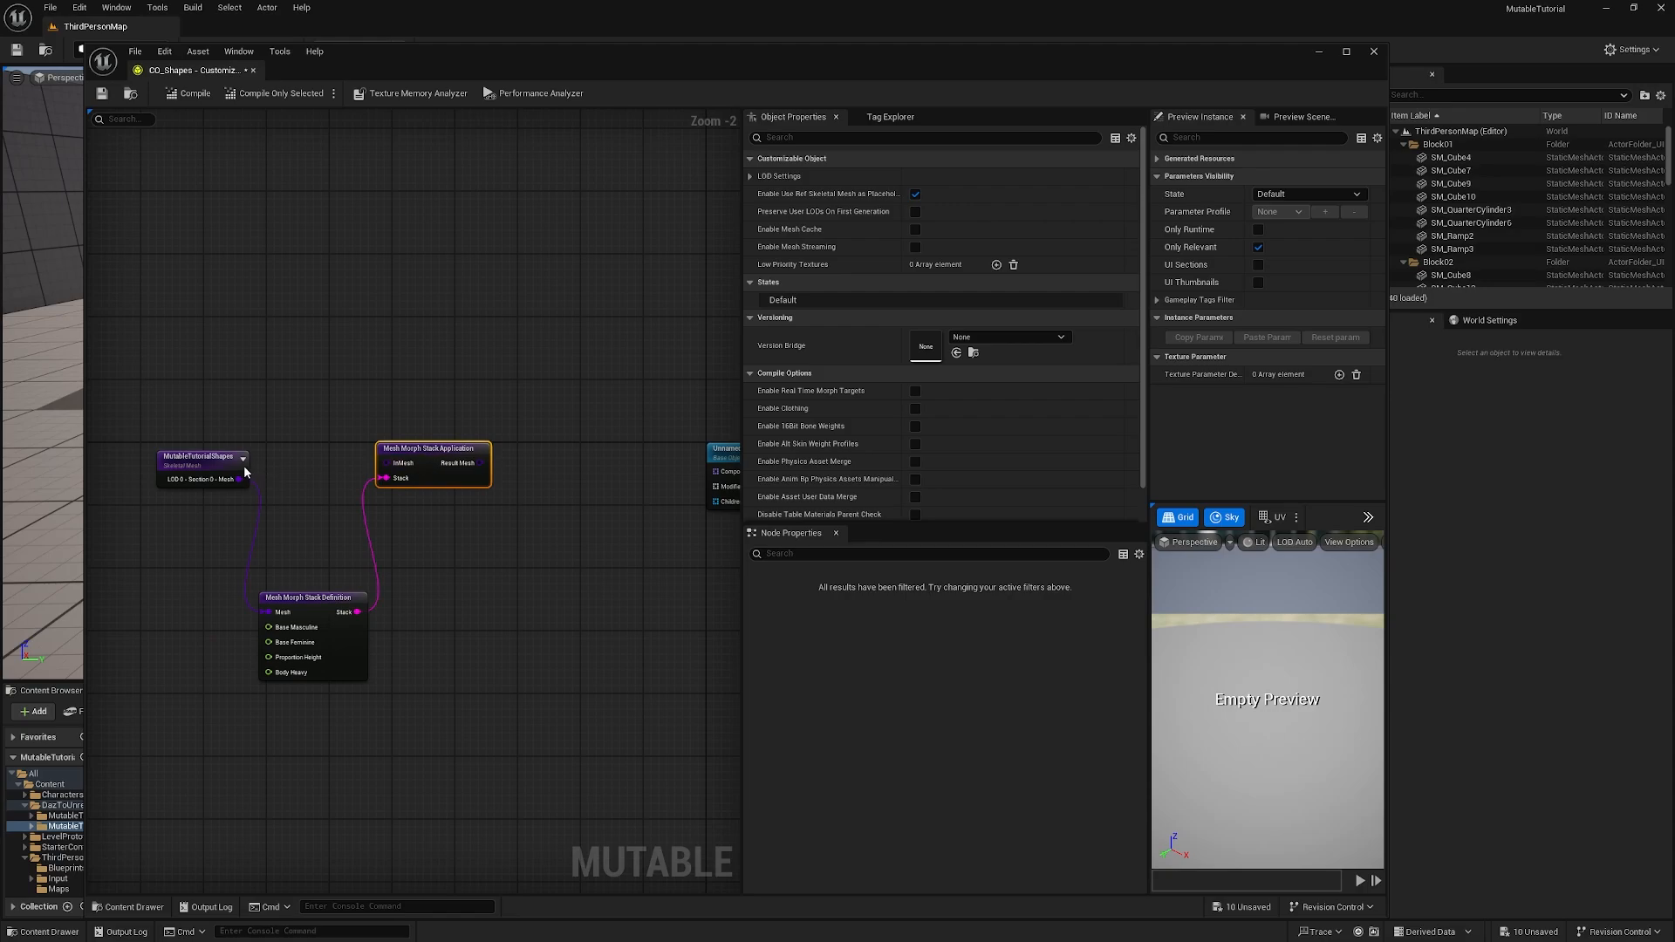
{"action": "left_click_drag", "start_coordinate": [239, 479], "coordinate": [441, 470]}
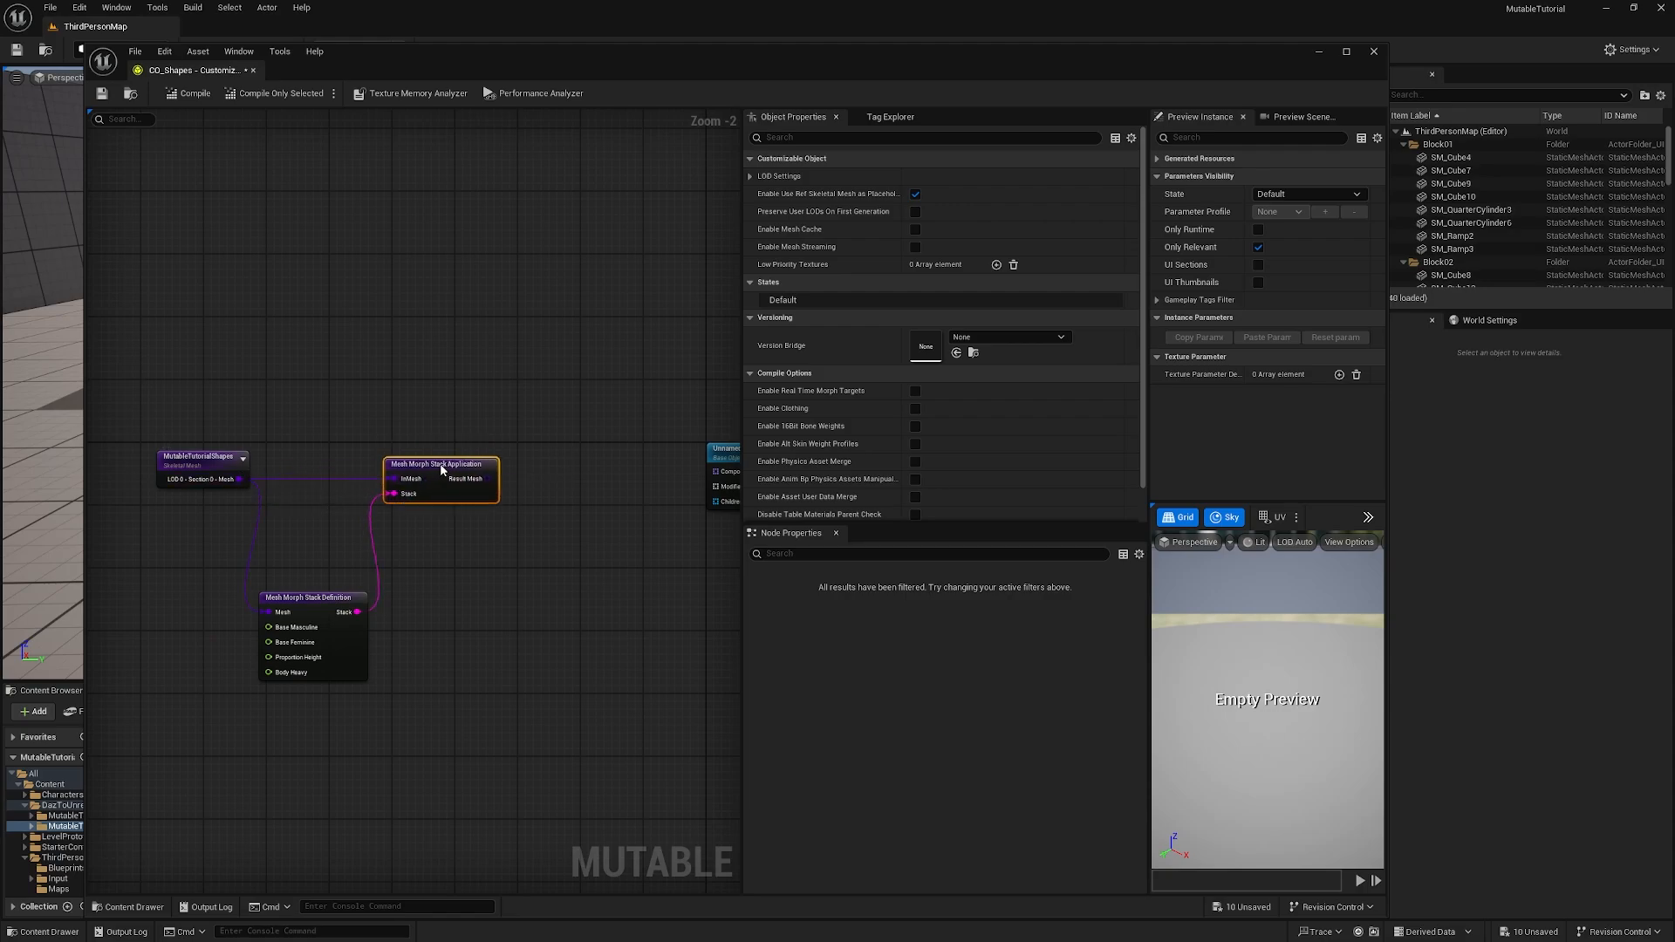
{"action": "mouse_move", "coordinate": [324, 598]}
{"action": "left_mouse_down"}
{"action": "mouse_move", "coordinate": [312, 580]}
{"action": "mouse_move", "coordinate": [294, 593]}
{"action": "left_mouse_up"}
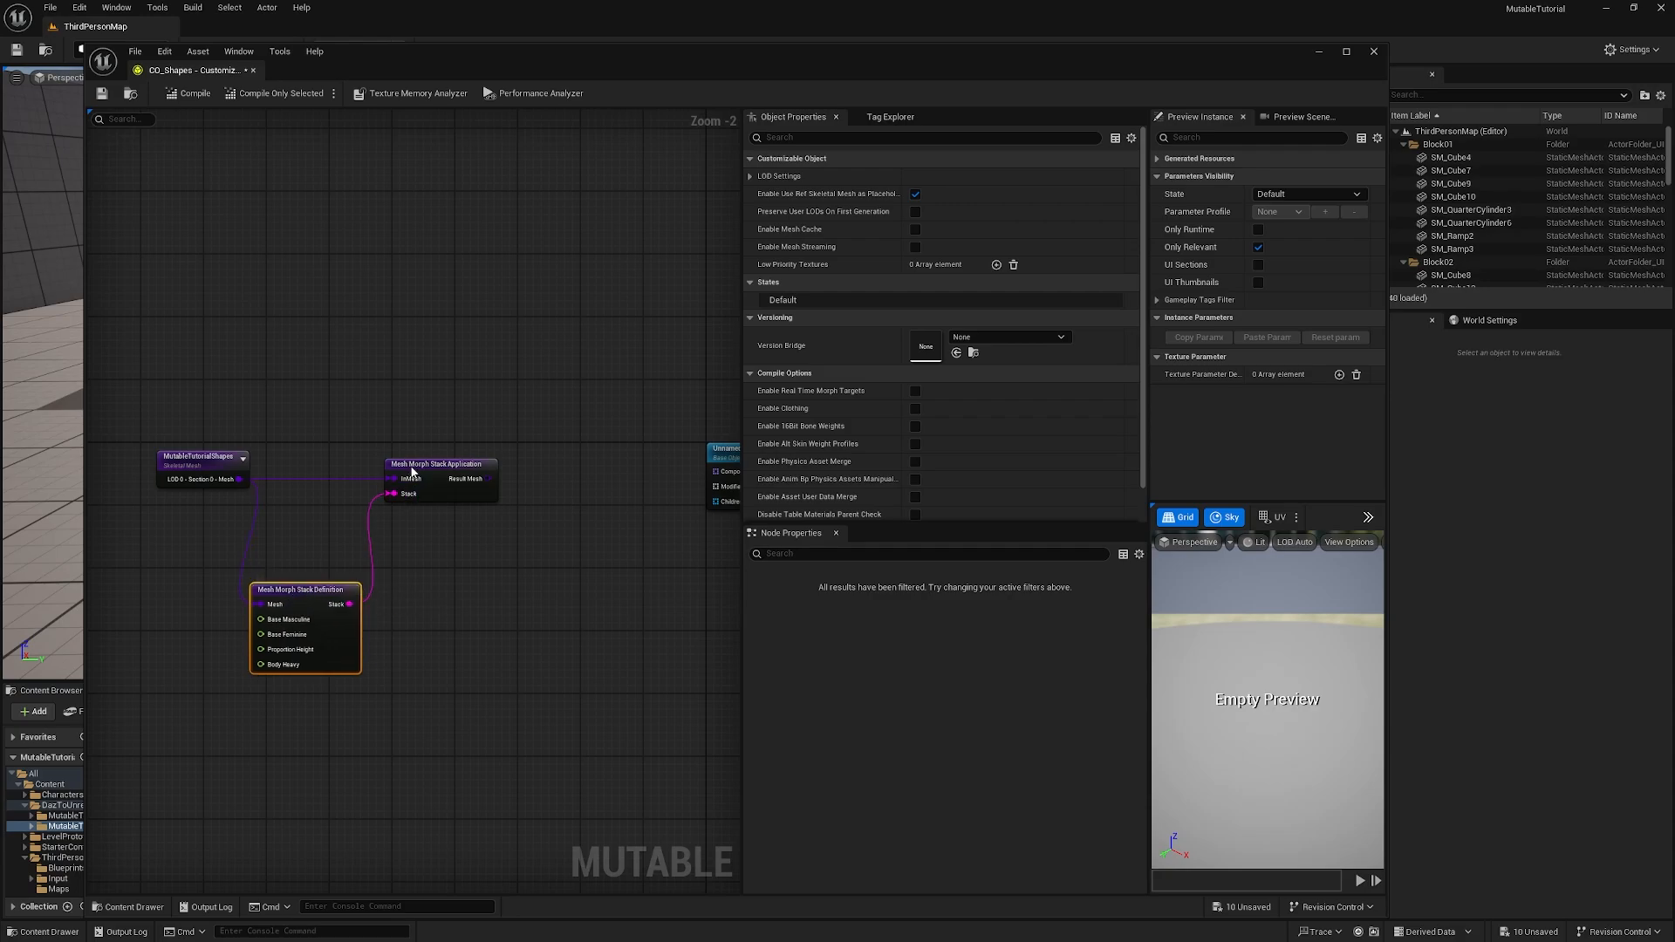
{"action": "left_click_drag", "start_coordinate": [431, 466], "coordinate": [431, 467]}
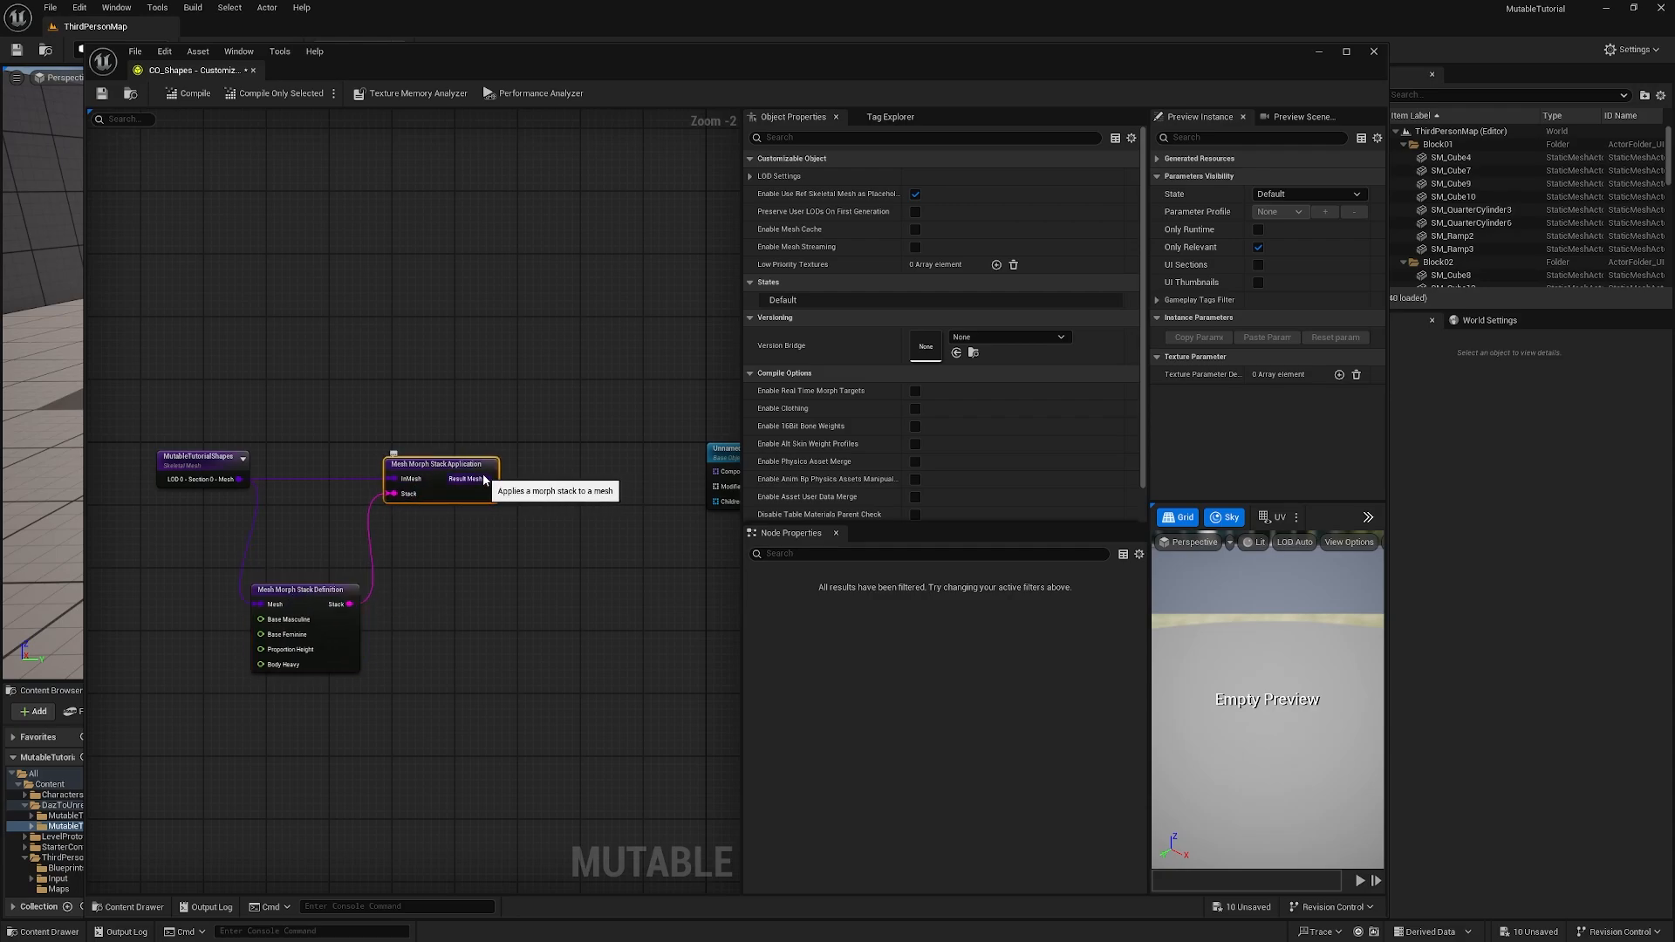
Step: Add a Float Parameter named Masculine to the Base Masculine input of the Mesh Morph Stack Definition
{"action": "right_click_drag", "start_coordinate": [261, 621], "coordinate": [389, 559]}
{"action": "left_click_drag", "start_coordinate": [388, 556], "coordinate": [249, 560]}
{"action": "type", "text": "p"}
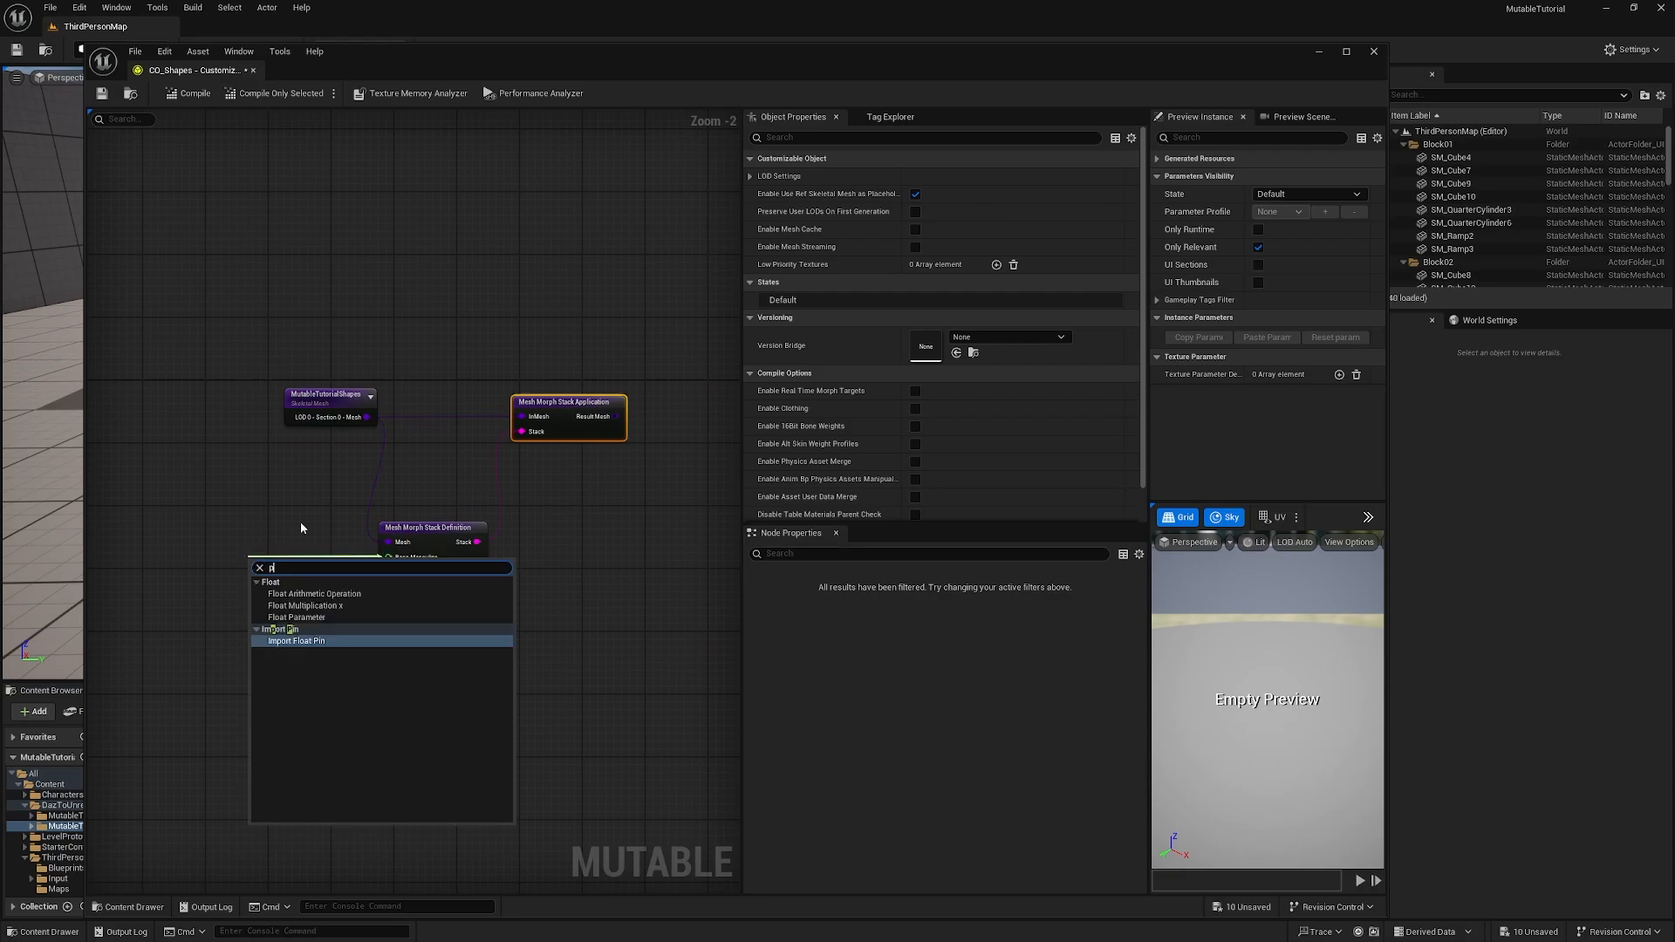
{"action": "type", "text": "aram"}
{"action": "key", "text": "Return"}
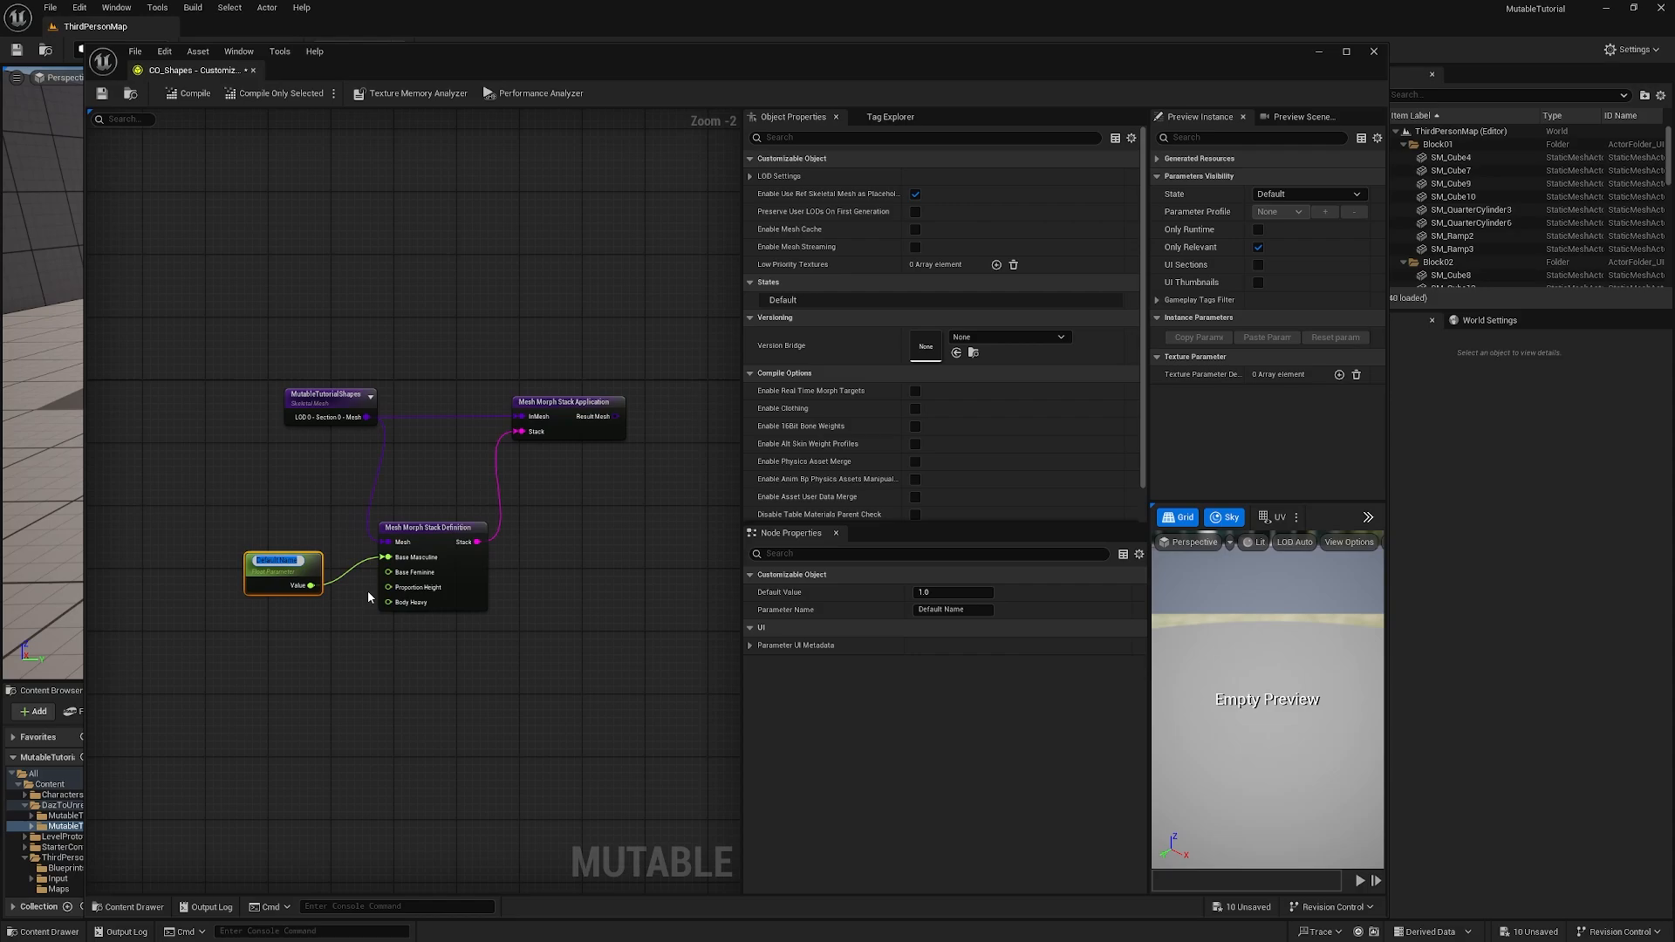
{"action": "type", "text": "Masculine"}
{"action": "key", "text": "Return"}
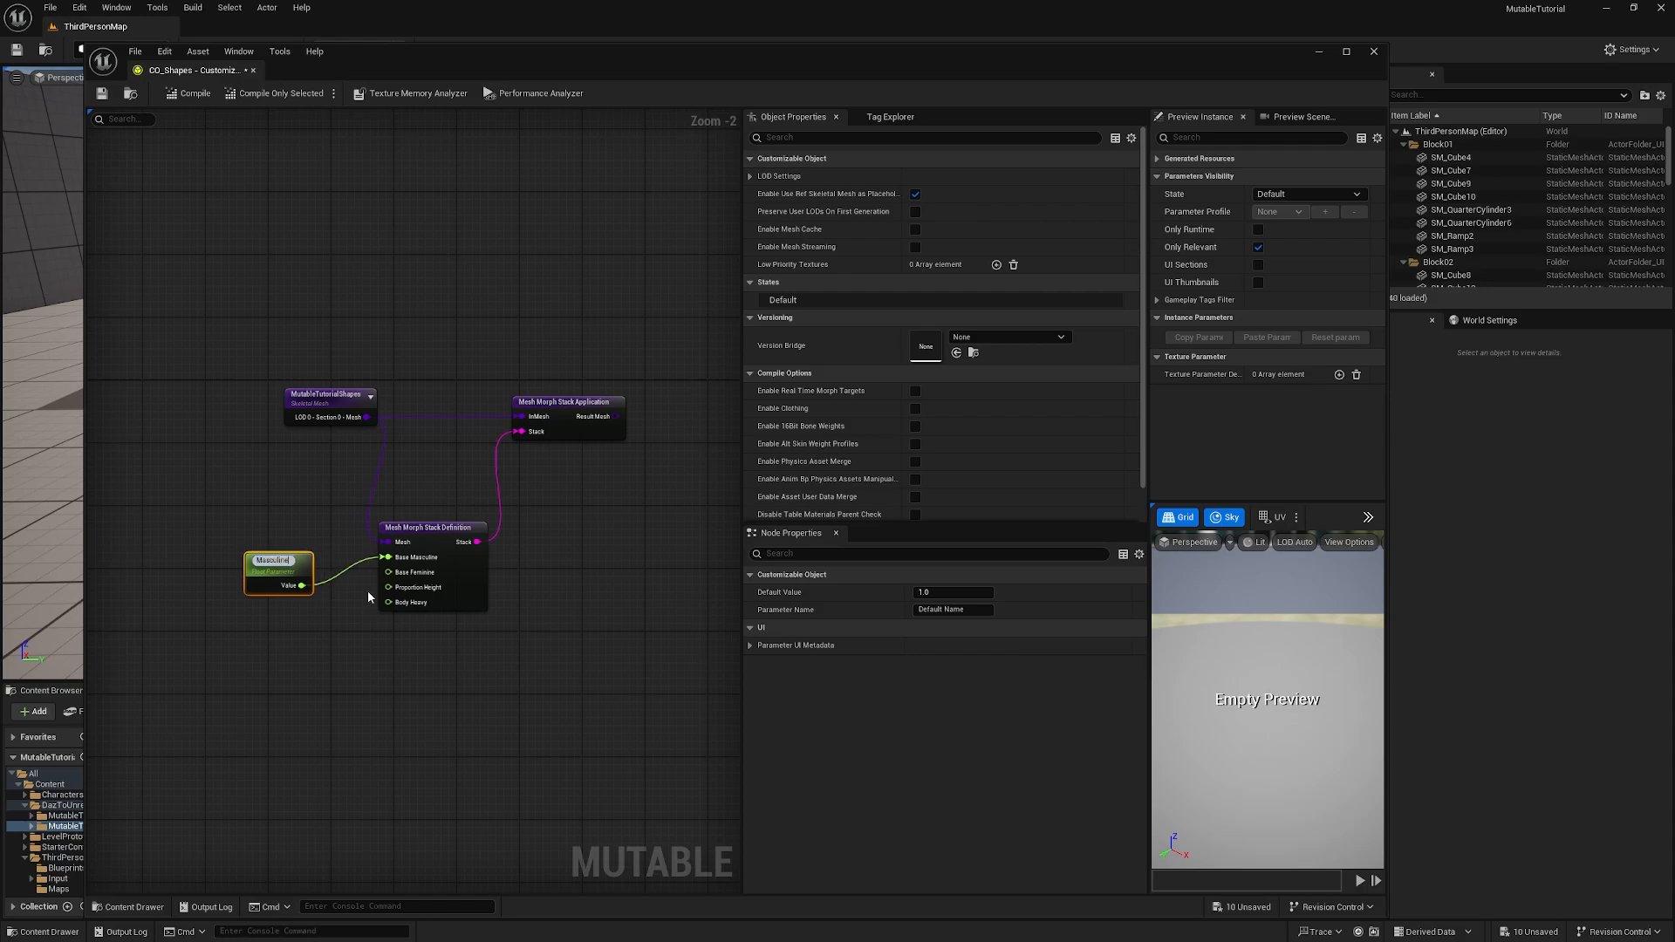
{"action": "left_click", "coordinate": [351, 693]}
{"action": "left_click_drag", "start_coordinate": [302, 553], "coordinate": [388, 556]}
{"action": "right_click_drag", "start_coordinate": [302, 647], "coordinate": [415, 626]}
{"action": "left_click_drag", "start_coordinate": [503, 552], "coordinate": [370, 571]}
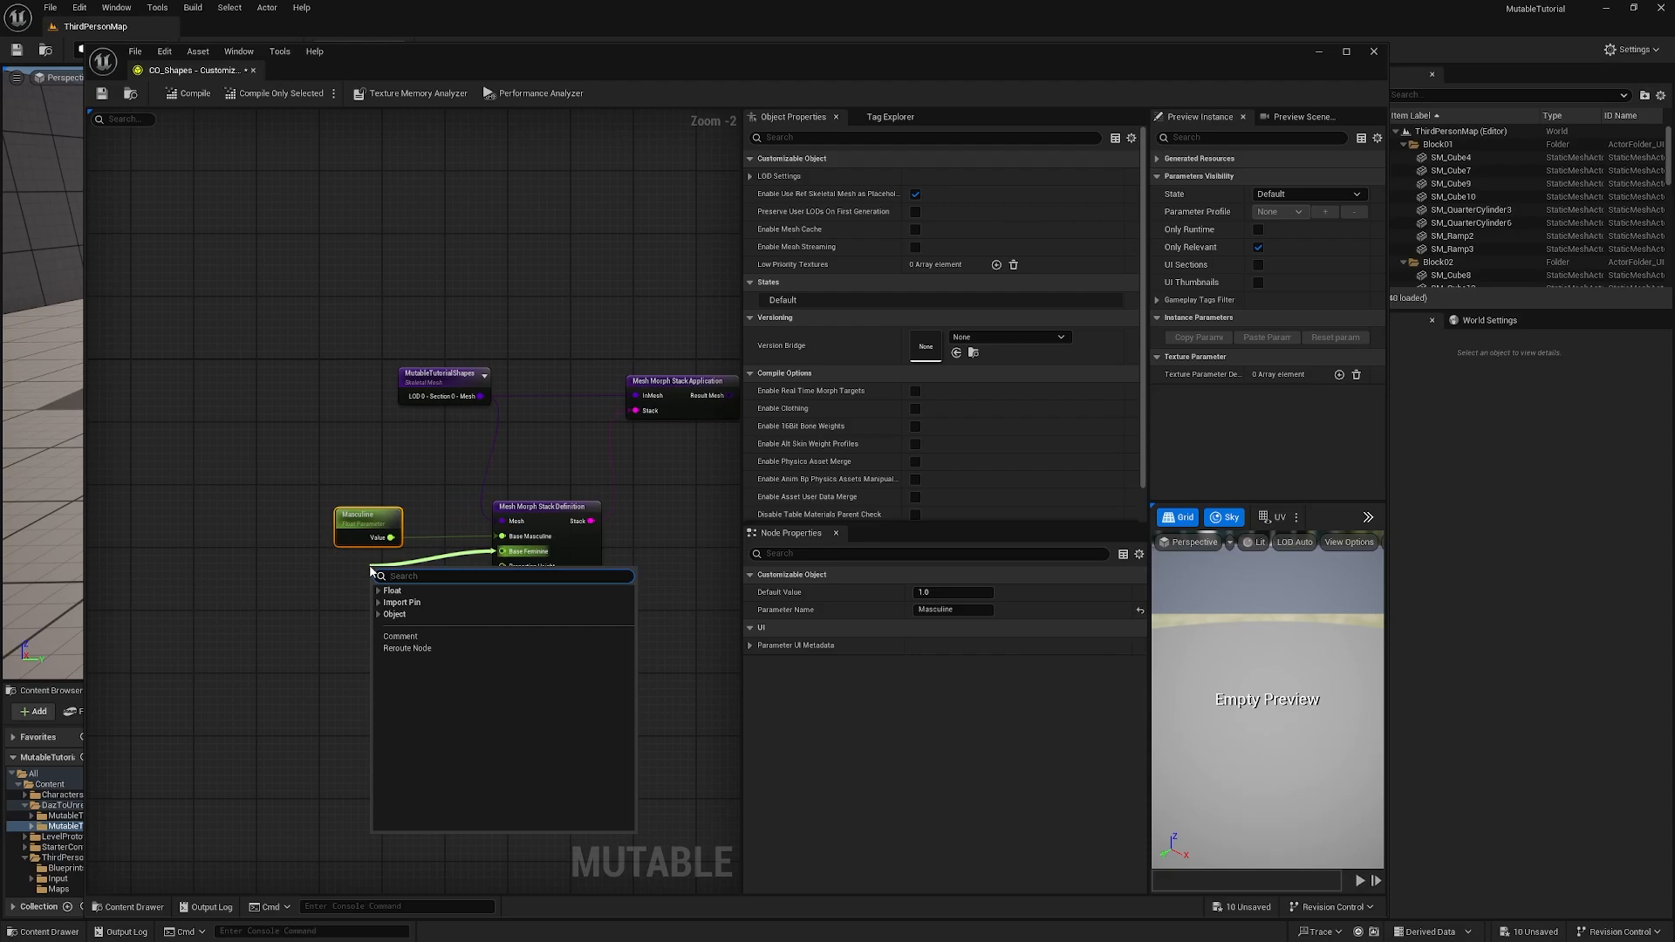
{"action": "type", "text": "Feminine"}
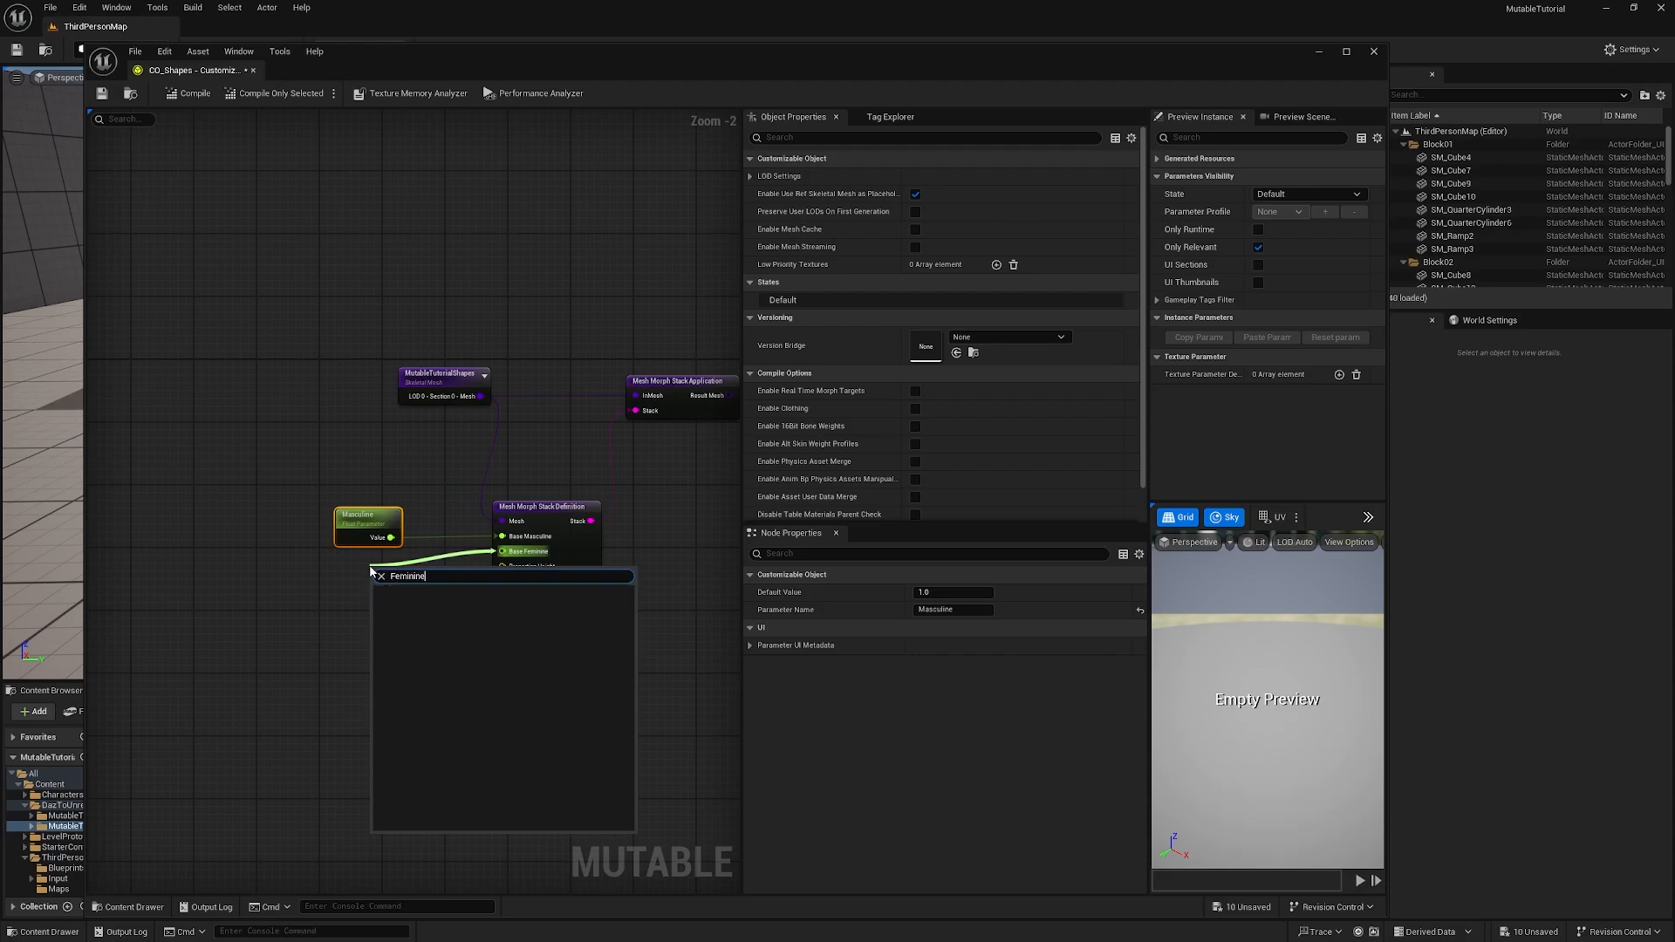
{"action": "left_click", "coordinate": [338, 608]}
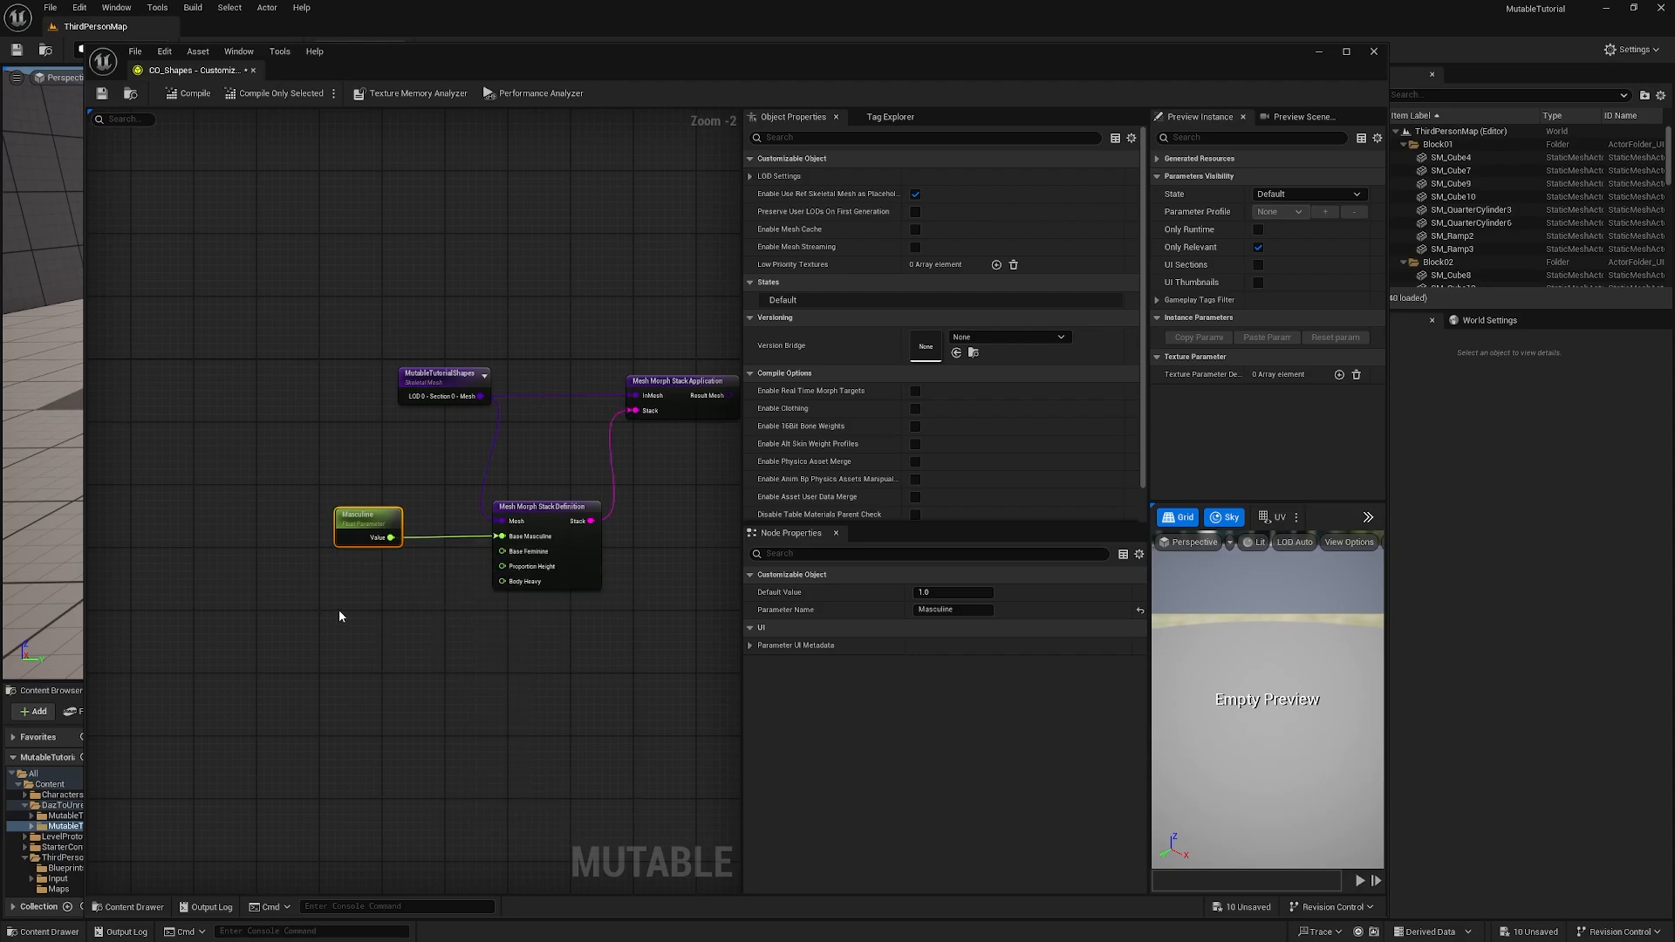
Step: Add a Float Parameter named Feminine to the Base Feminine input and align it below the Masculine node
{"action": "left_click_drag", "start_coordinate": [502, 551], "coordinate": [399, 578]}
{"action": "type", "text": "para"}
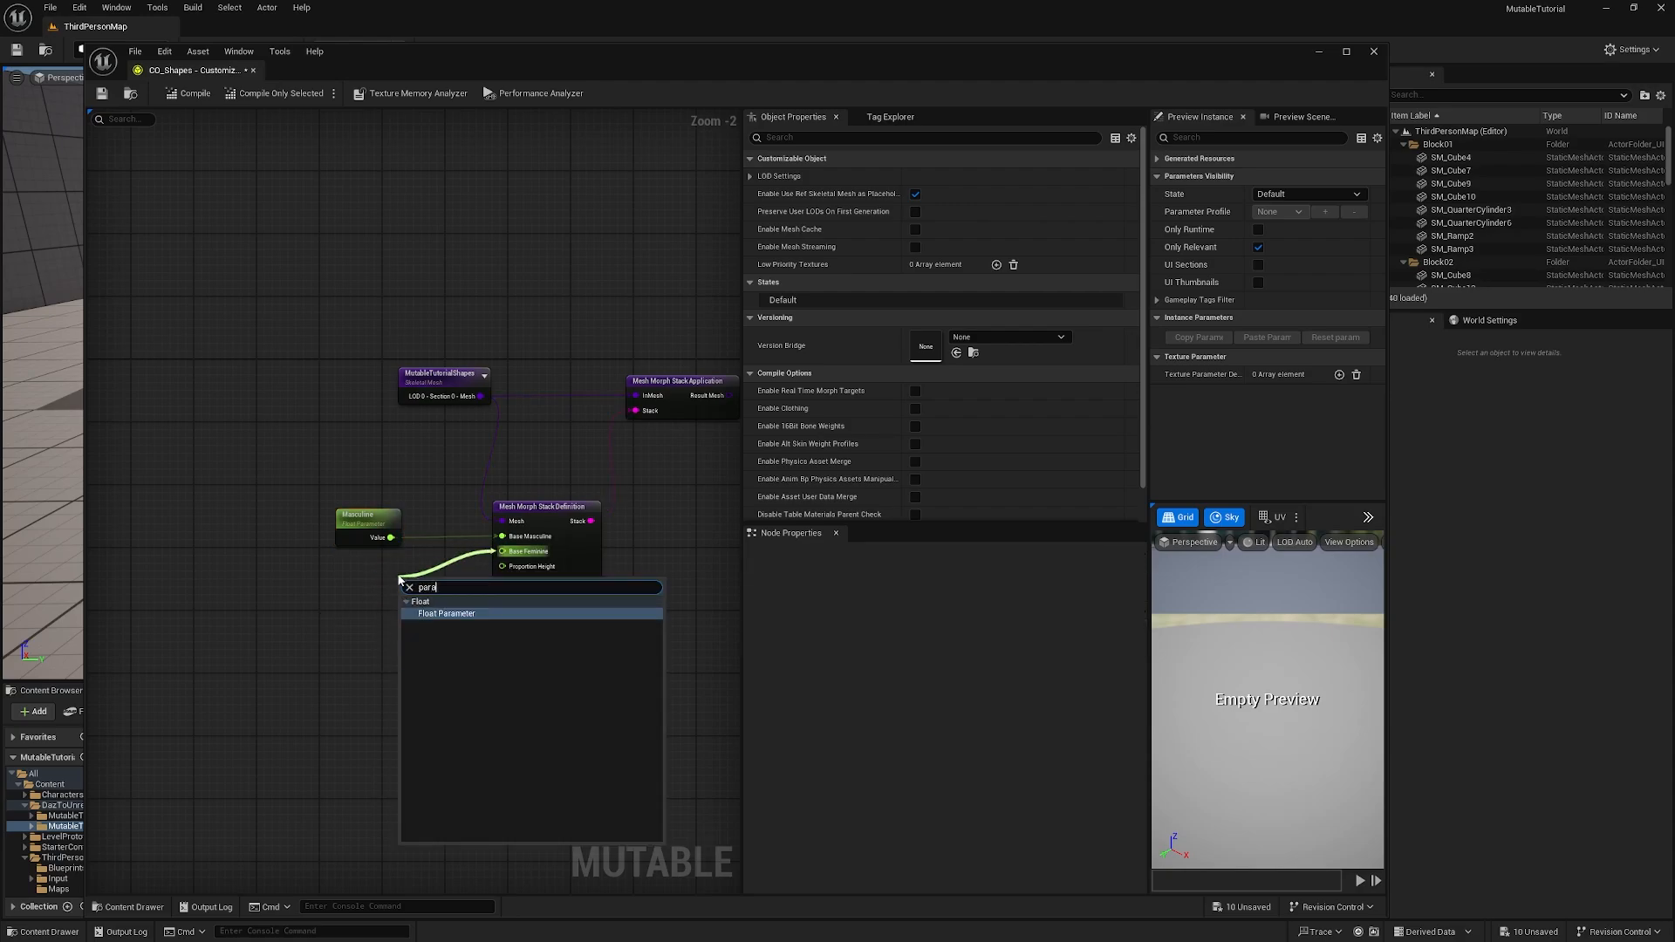
{"action": "left_click", "coordinate": [474, 612]}
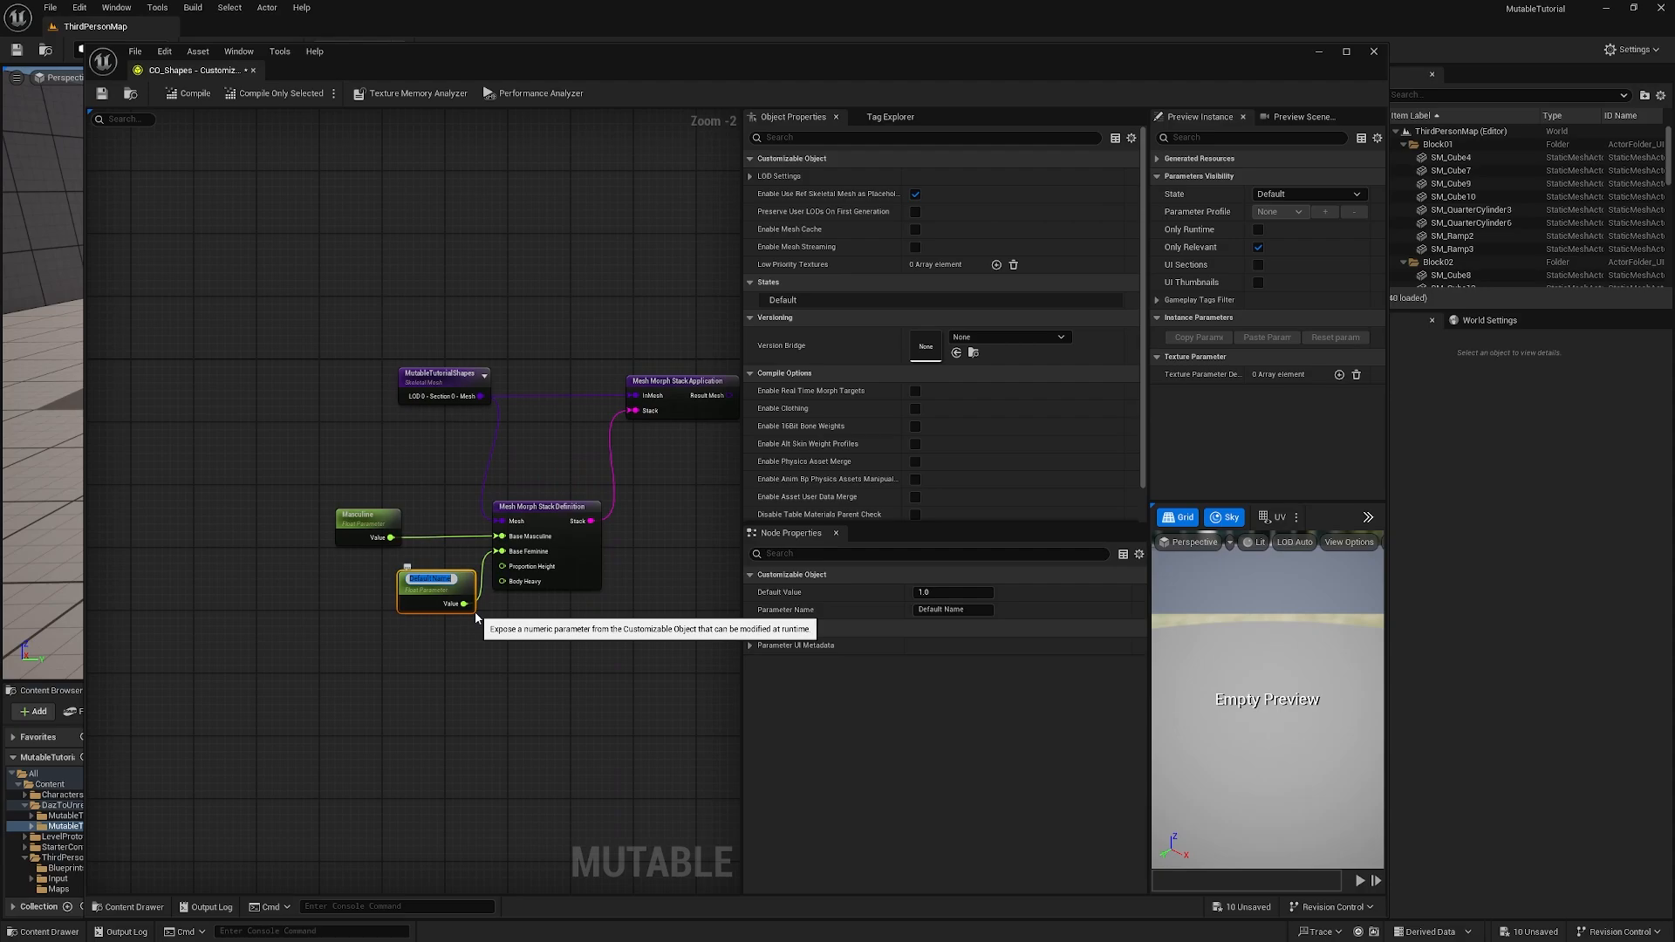
{"action": "type", "text": "Feminine"}
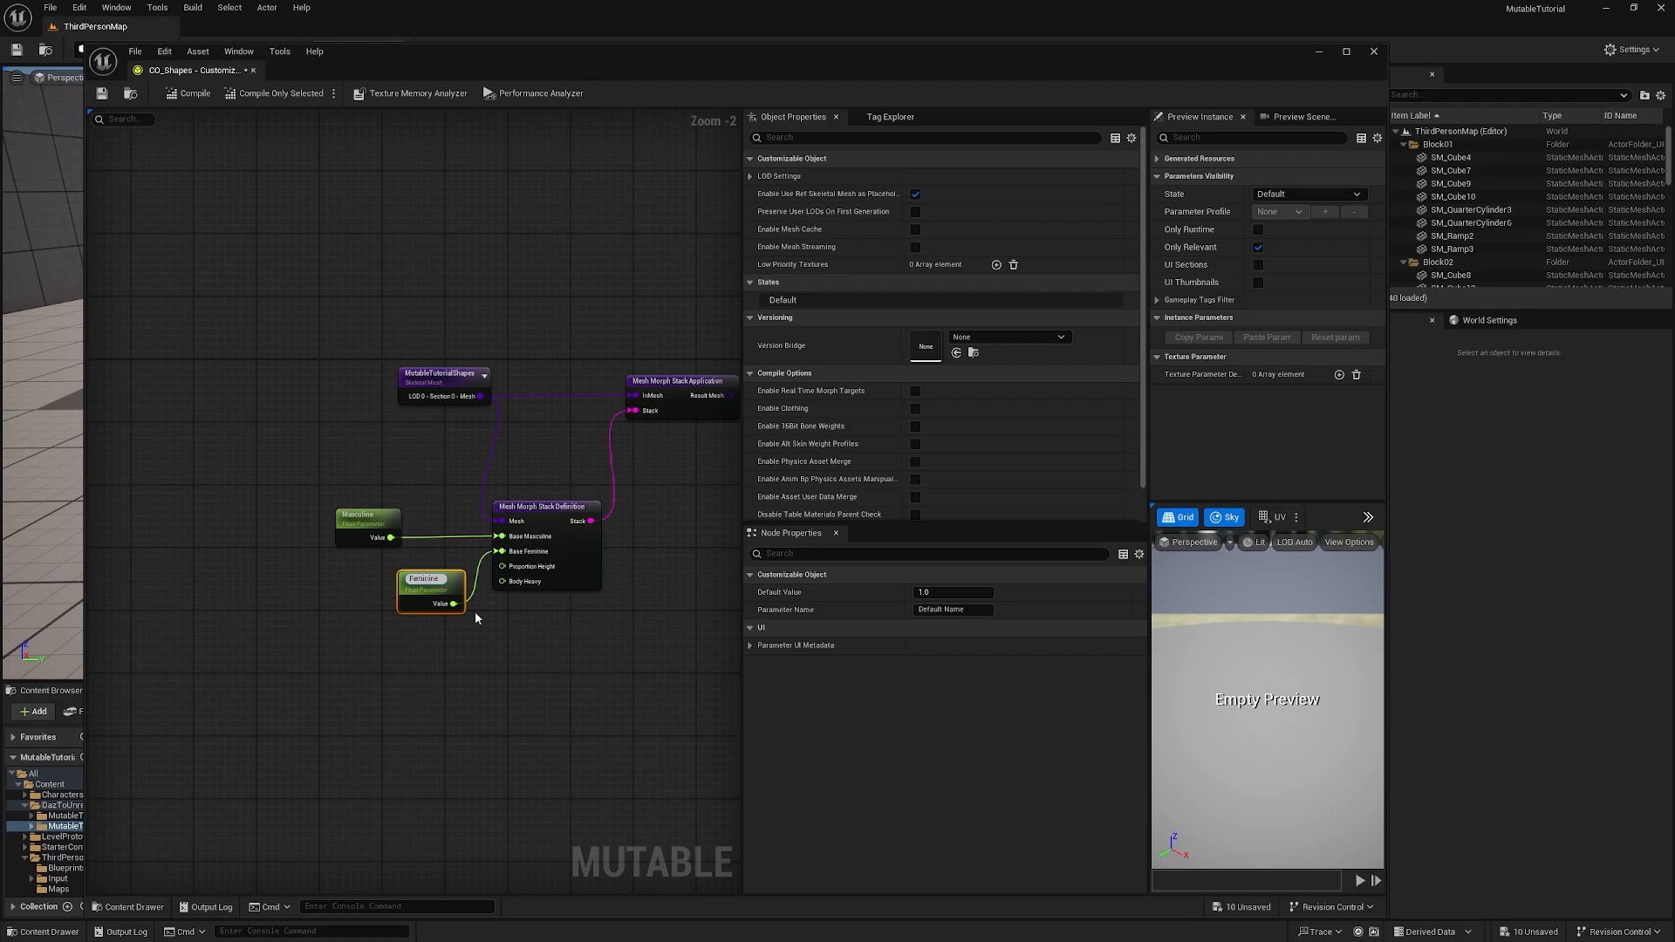
{"action": "key", "text": "Return"}
{"action": "left_click_drag", "start_coordinate": [421, 582], "coordinate": [358, 565]}
Step: Add a Float Parameter named Height to the Proportion Height input and align it below the Feminine node
{"action": "left_click_drag", "start_coordinate": [503, 566], "coordinate": [369, 625]}
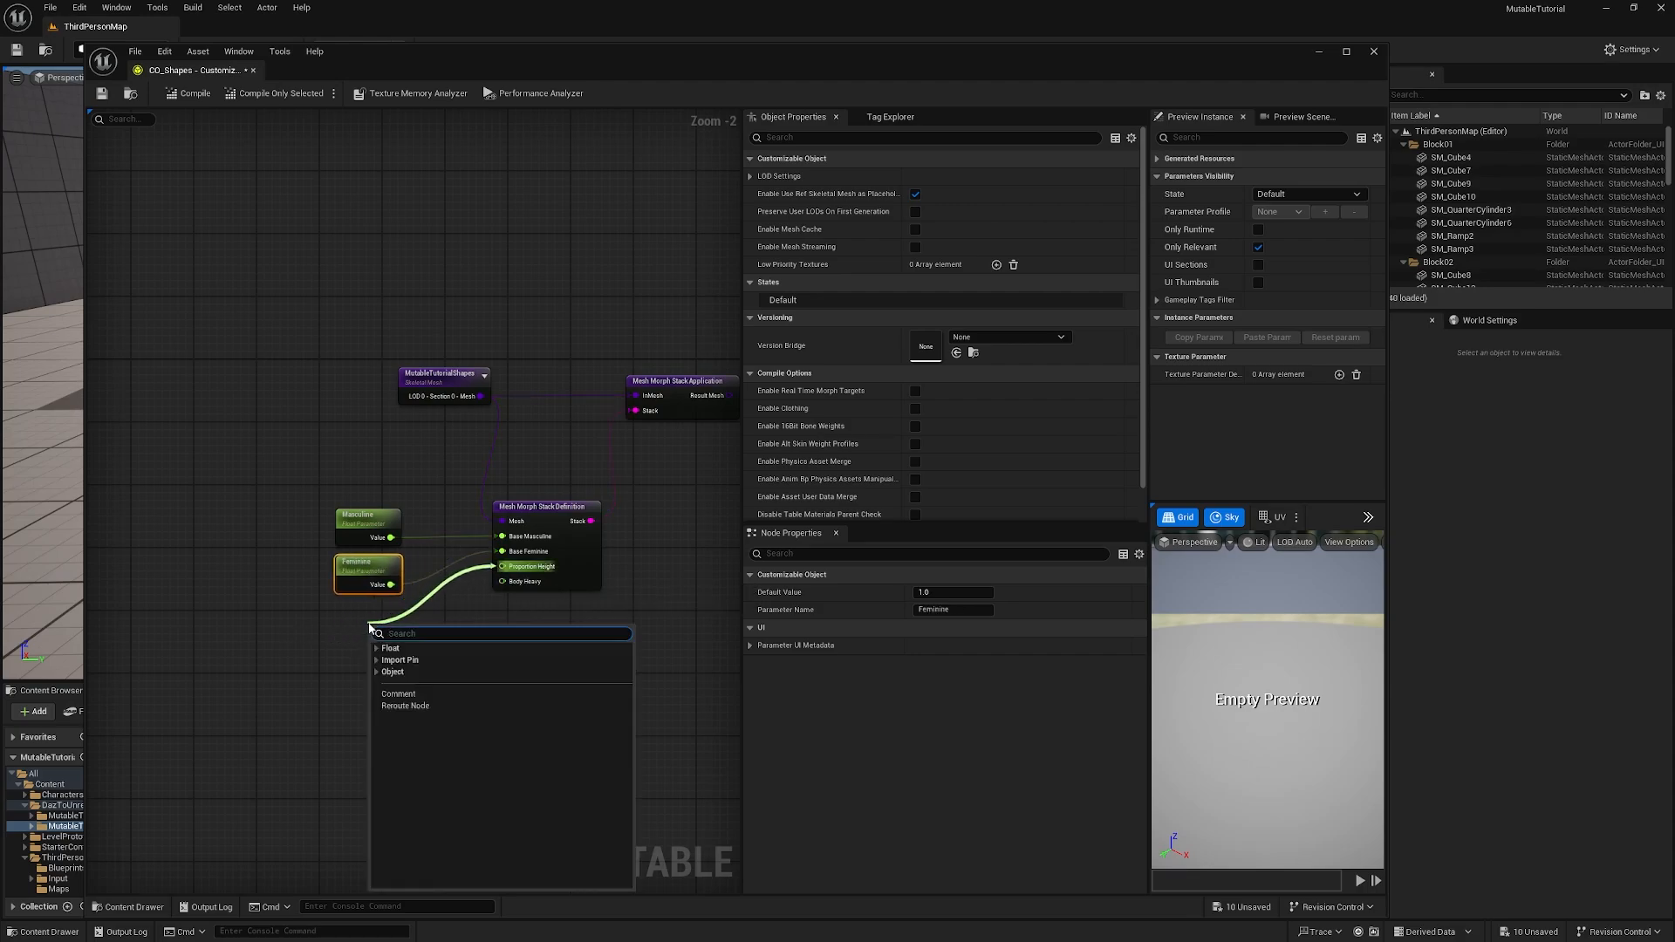
{"action": "type", "text": "heigh"}
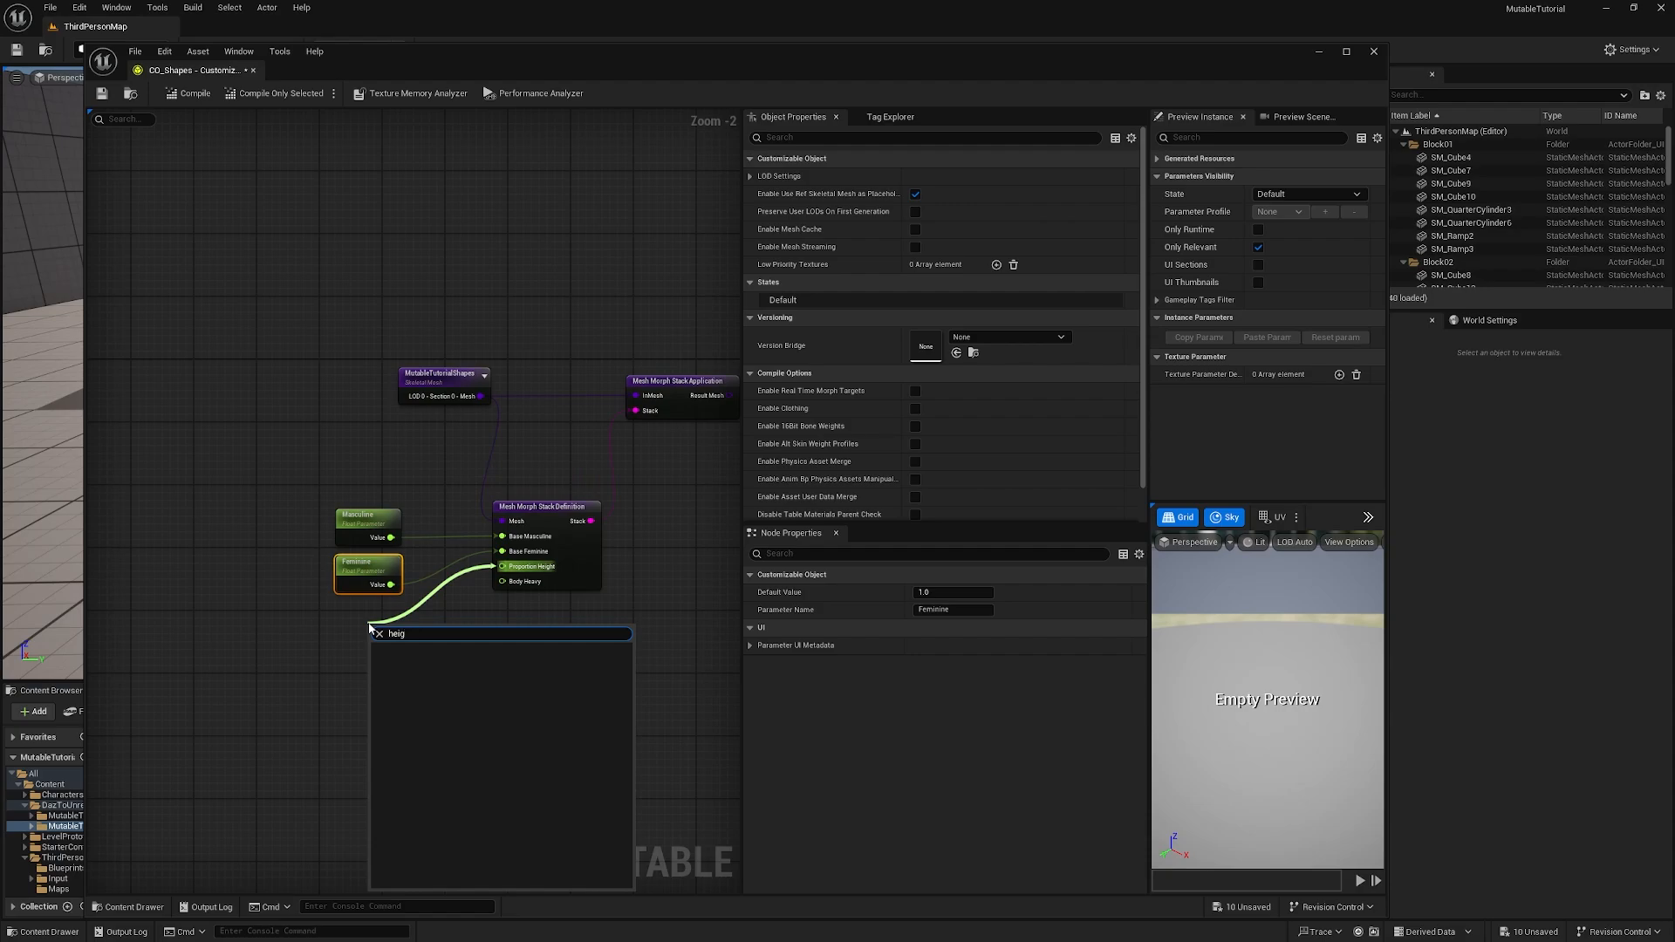
{"action": "left_click", "coordinate": [412, 659]}
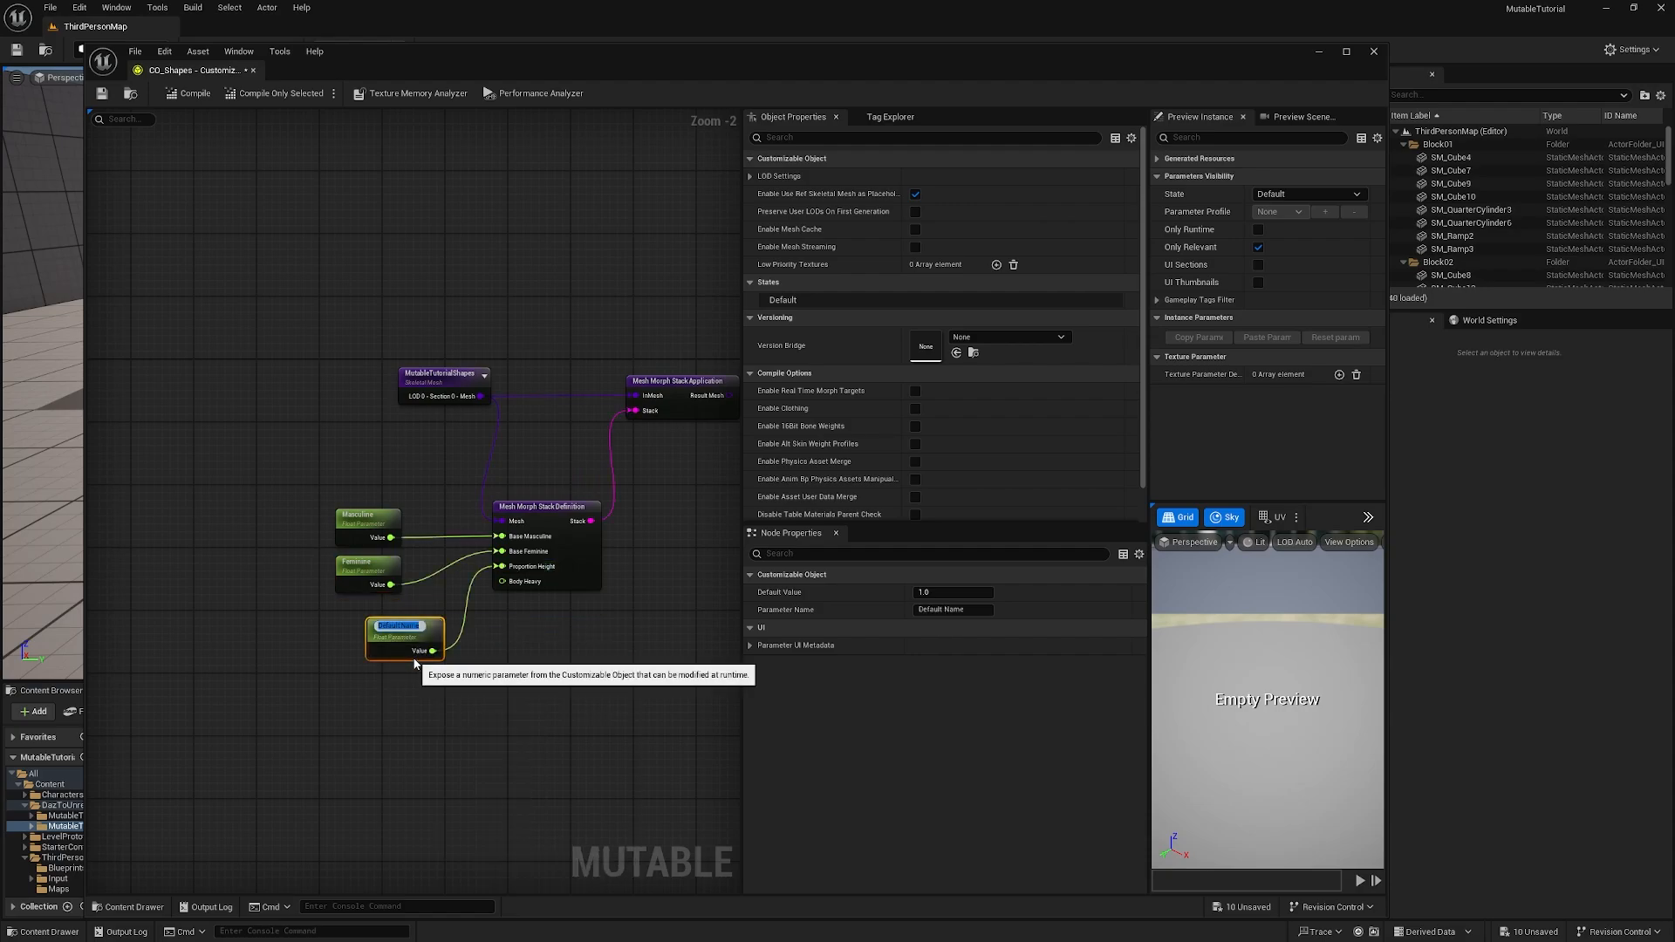
{"action": "type", "text": "Height"}
{"action": "key", "text": "Return"}
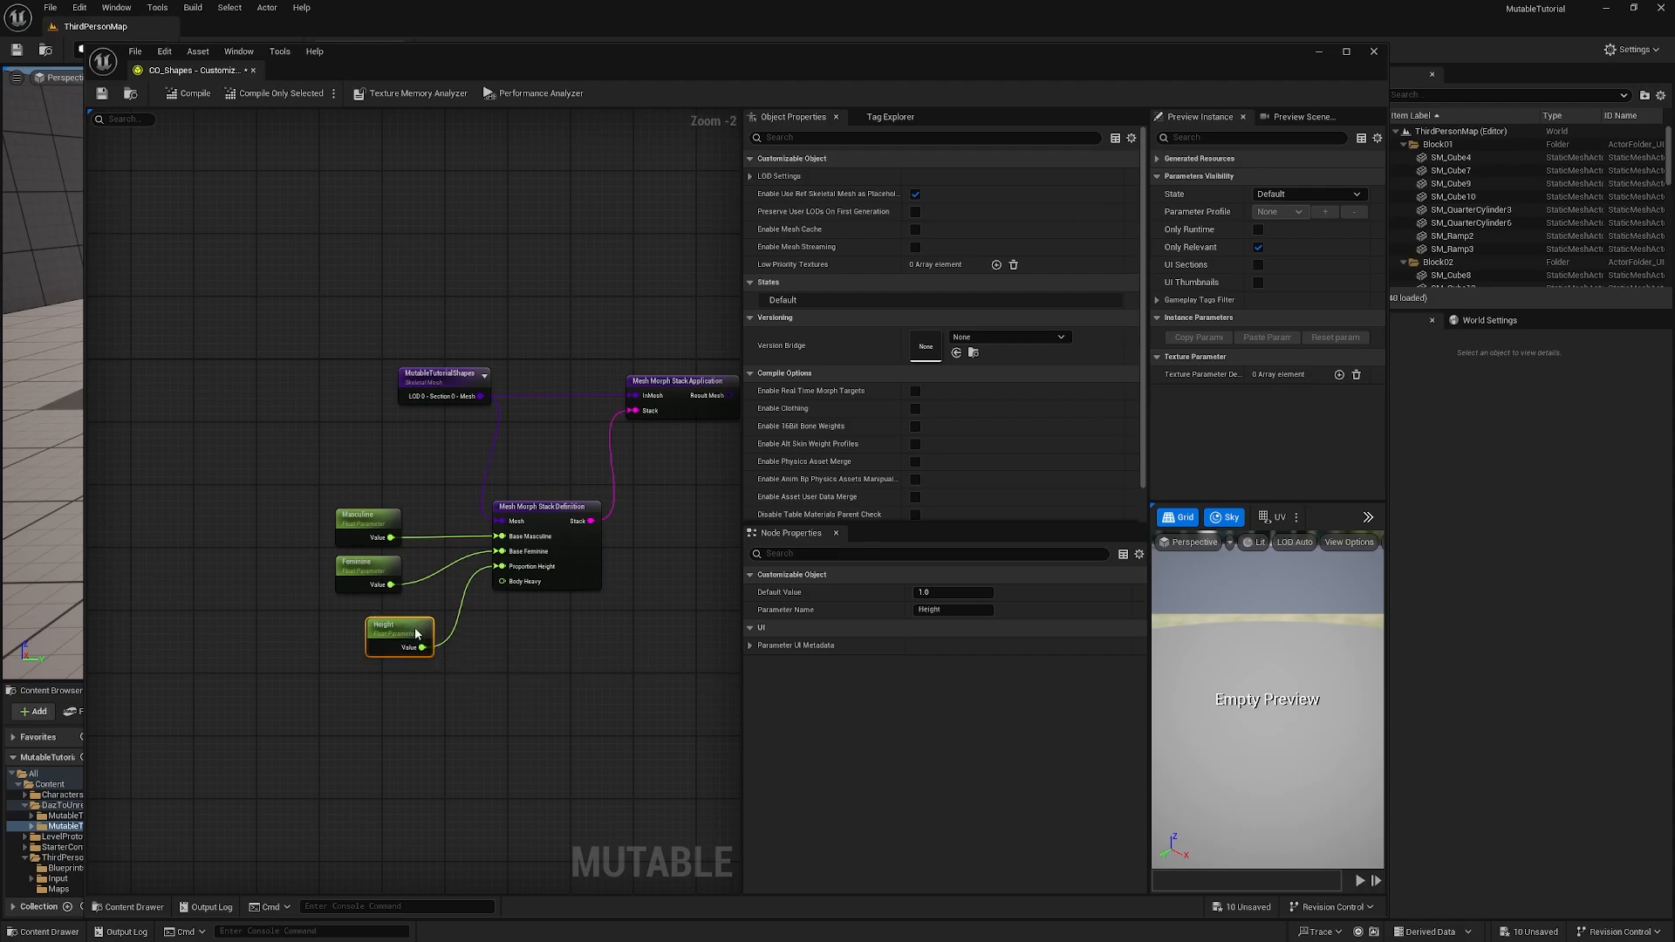
{"action": "left_click_drag", "start_coordinate": [417, 628], "coordinate": [385, 611]}
Step: Add a Float Parameter named Weight to the Body Heavy input and place it below the Height node
{"action": "left_click_drag", "start_coordinate": [521, 583], "coordinate": [390, 678]}
{"action": "type", "text": "para"}
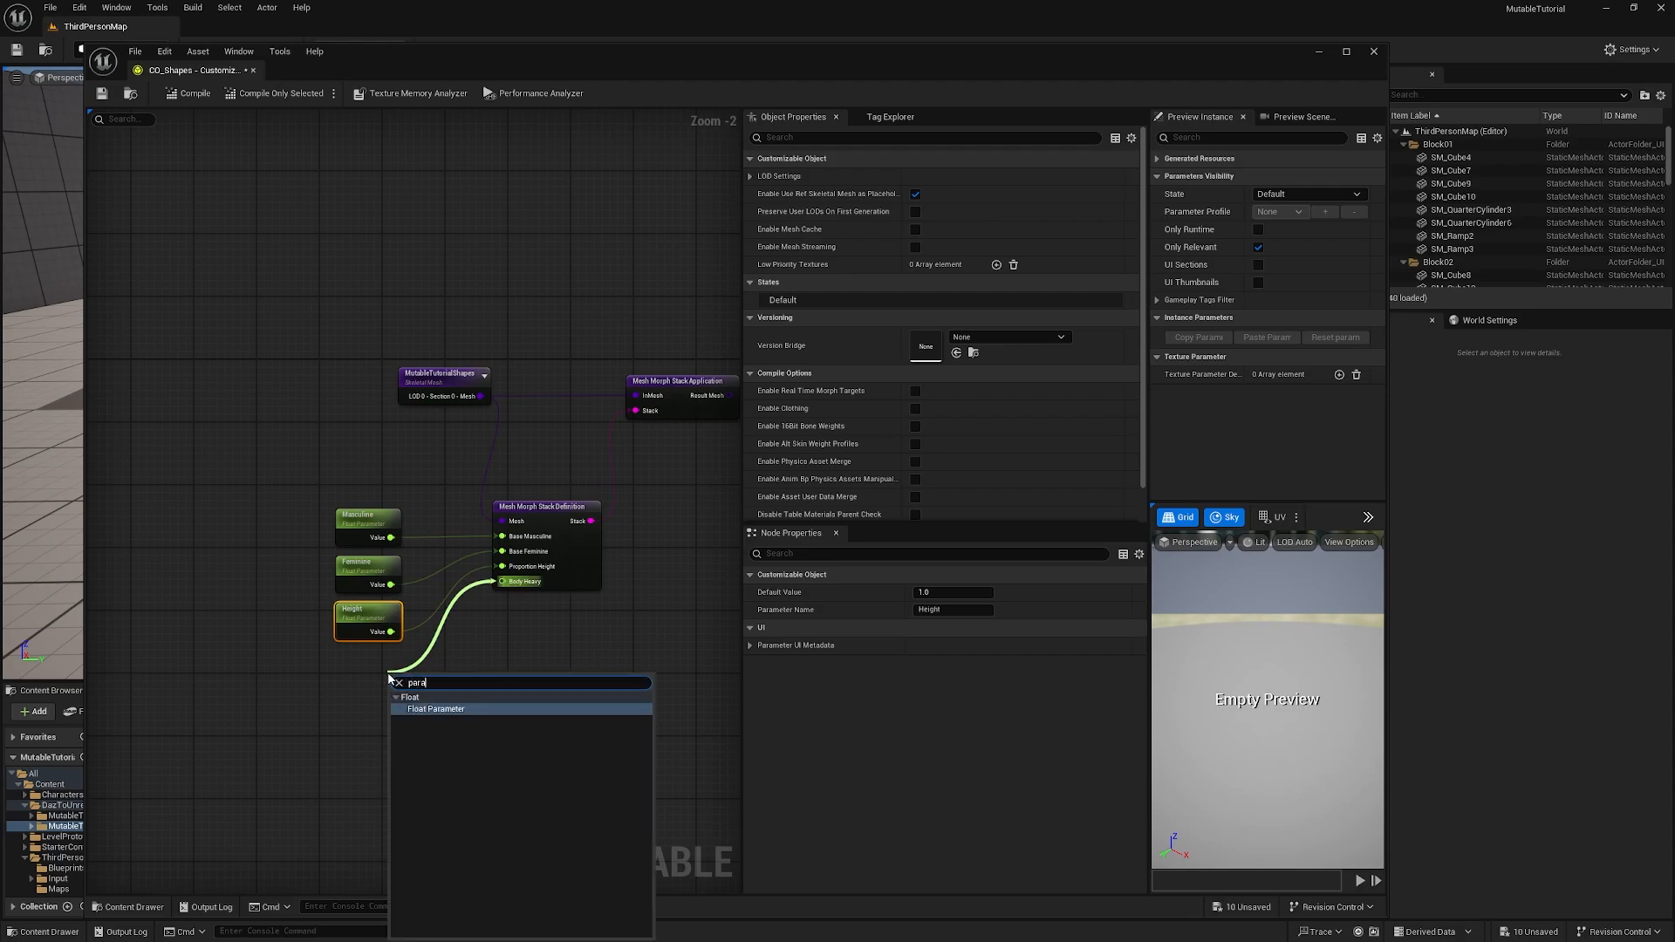
{"action": "left_click", "coordinate": [509, 708]}
{"action": "type", "text": "We"}
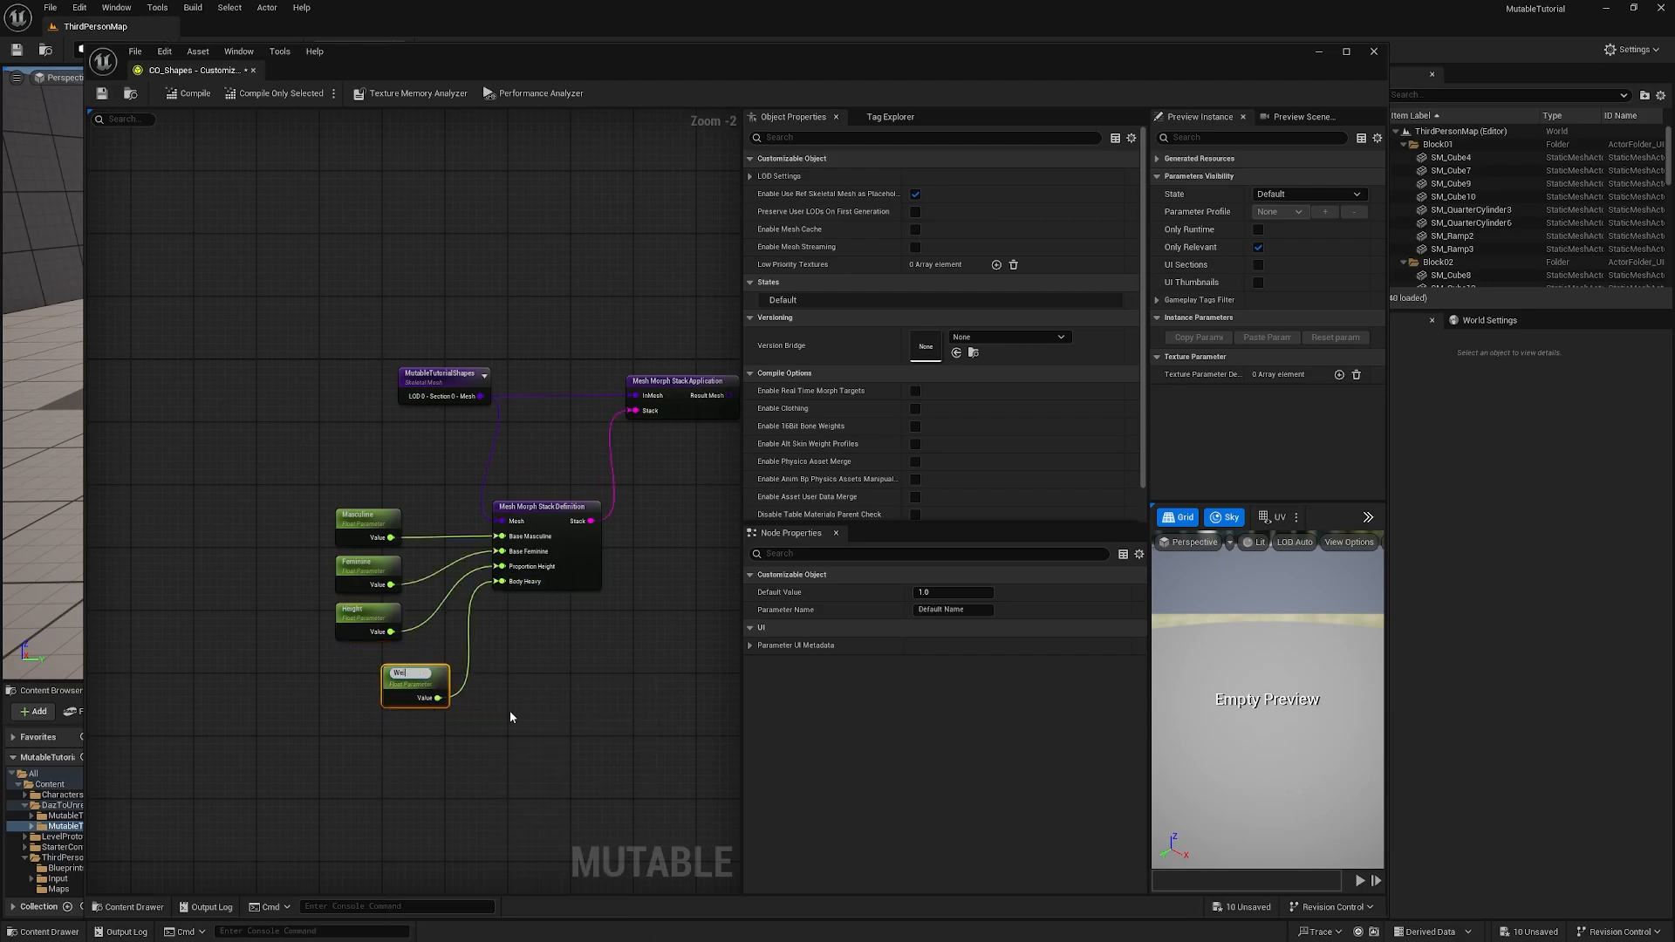
{"action": "type", "text": "ight"}
{"action": "key", "text": "Return"}
{"action": "left_click_drag", "start_coordinate": [423, 682], "coordinate": [384, 663]}
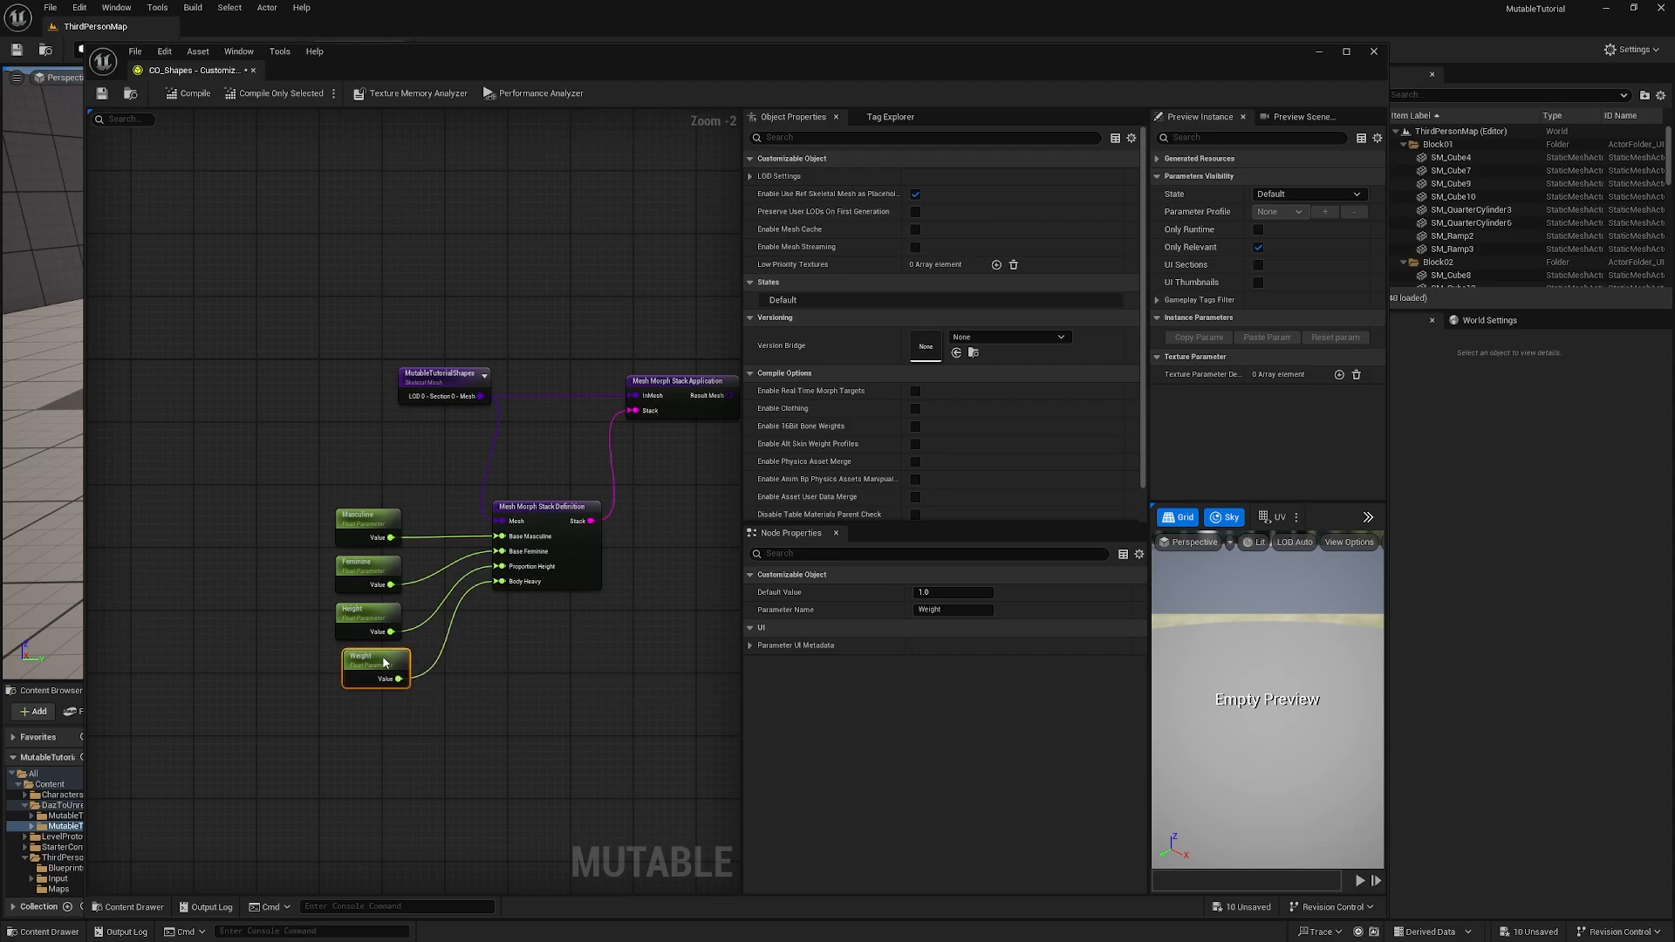
Step: Add an Export Mesh Pin to the MutableTutorialShapes mesh output and name it Base Shape
{"action": "right_click_drag", "start_coordinate": [632, 643], "coordinate": [282, 735]}
{"action": "left_click", "coordinate": [606, 536]}
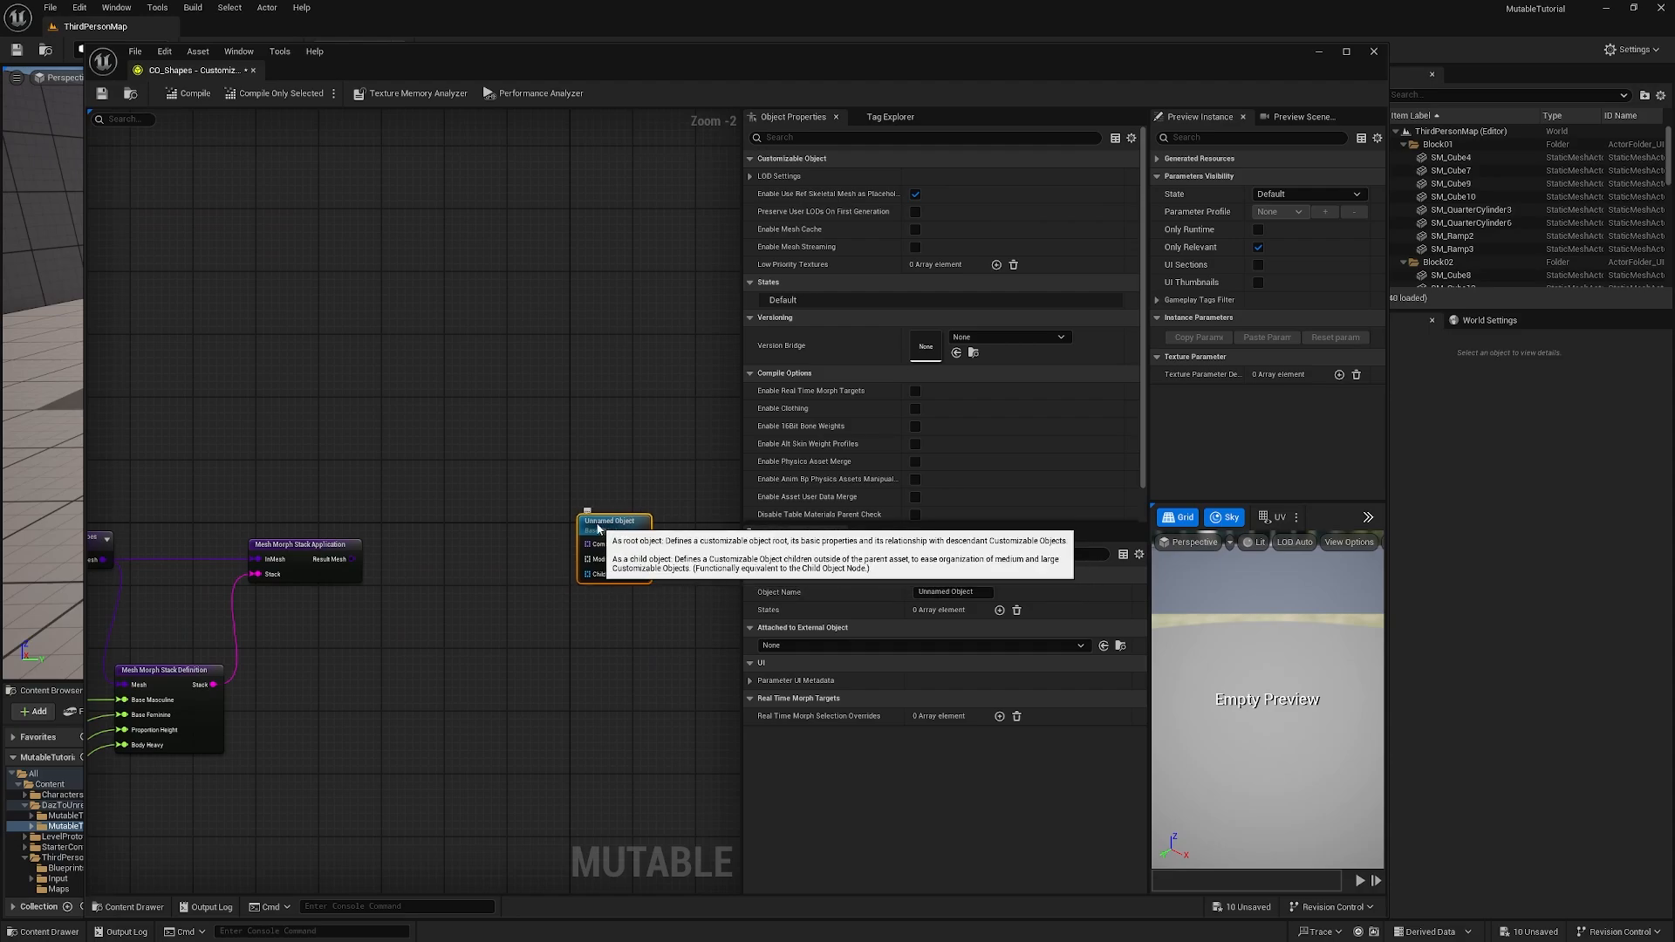
{"action": "right_click_drag", "start_coordinate": [451, 581], "coordinate": [493, 577]}
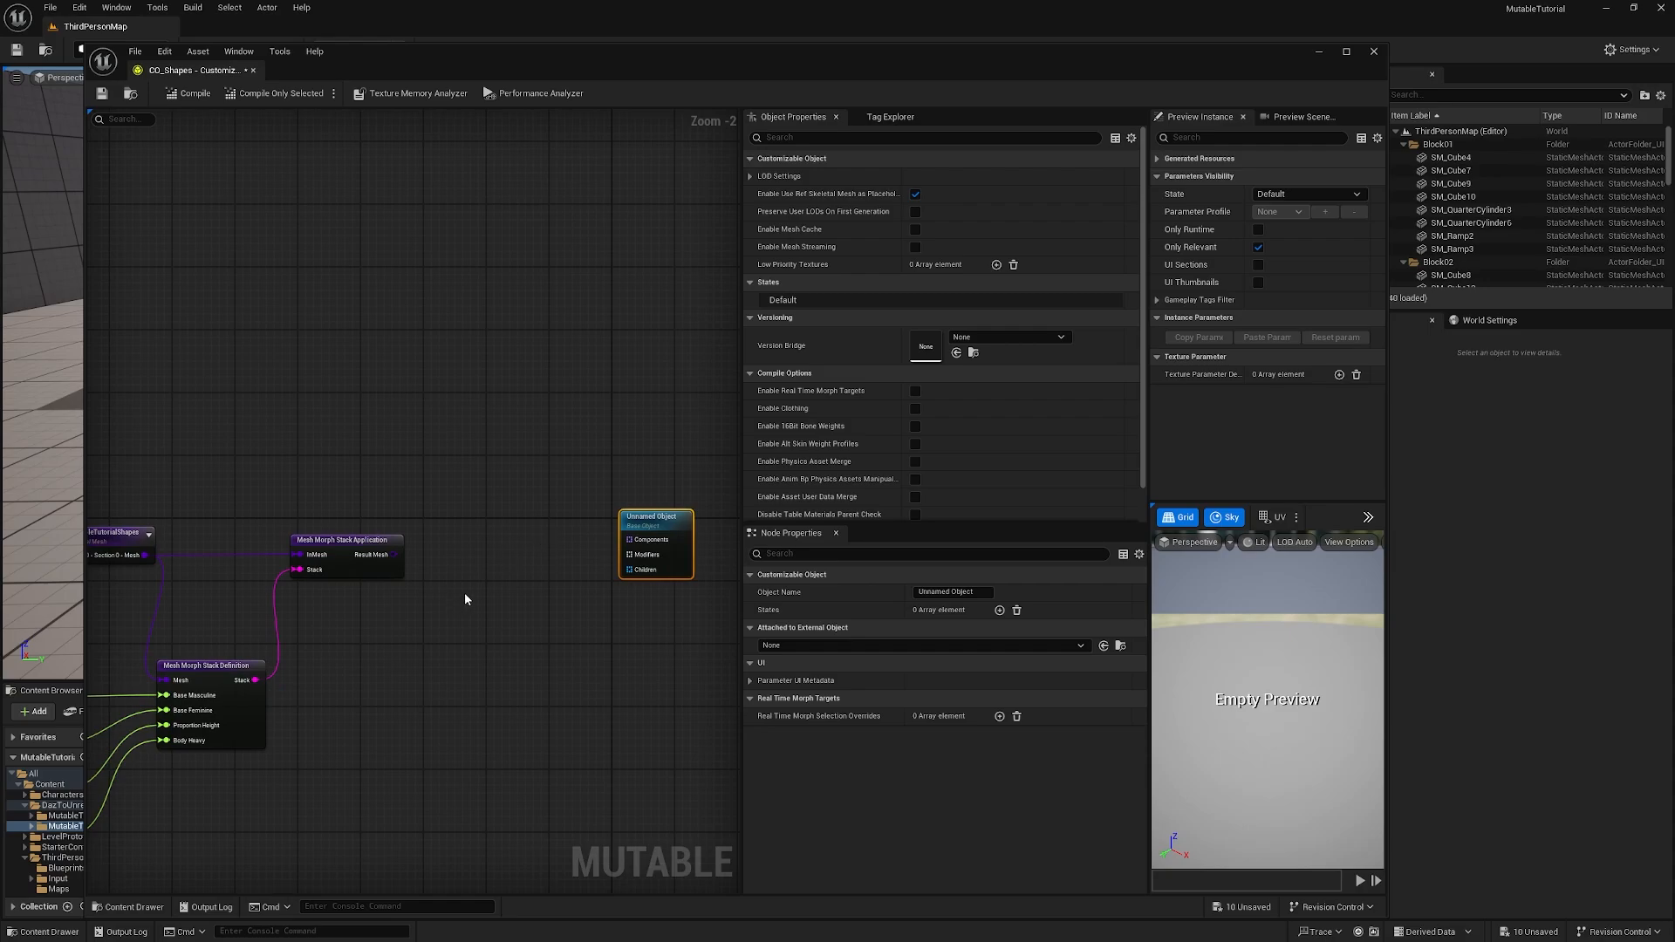
{"action": "right_click_drag", "start_coordinate": [396, 672], "coordinate": [516, 702]}
{"action": "left_click_drag", "start_coordinate": [314, 602], "coordinate": [427, 473]}
{"action": "type", "text": "expo"}
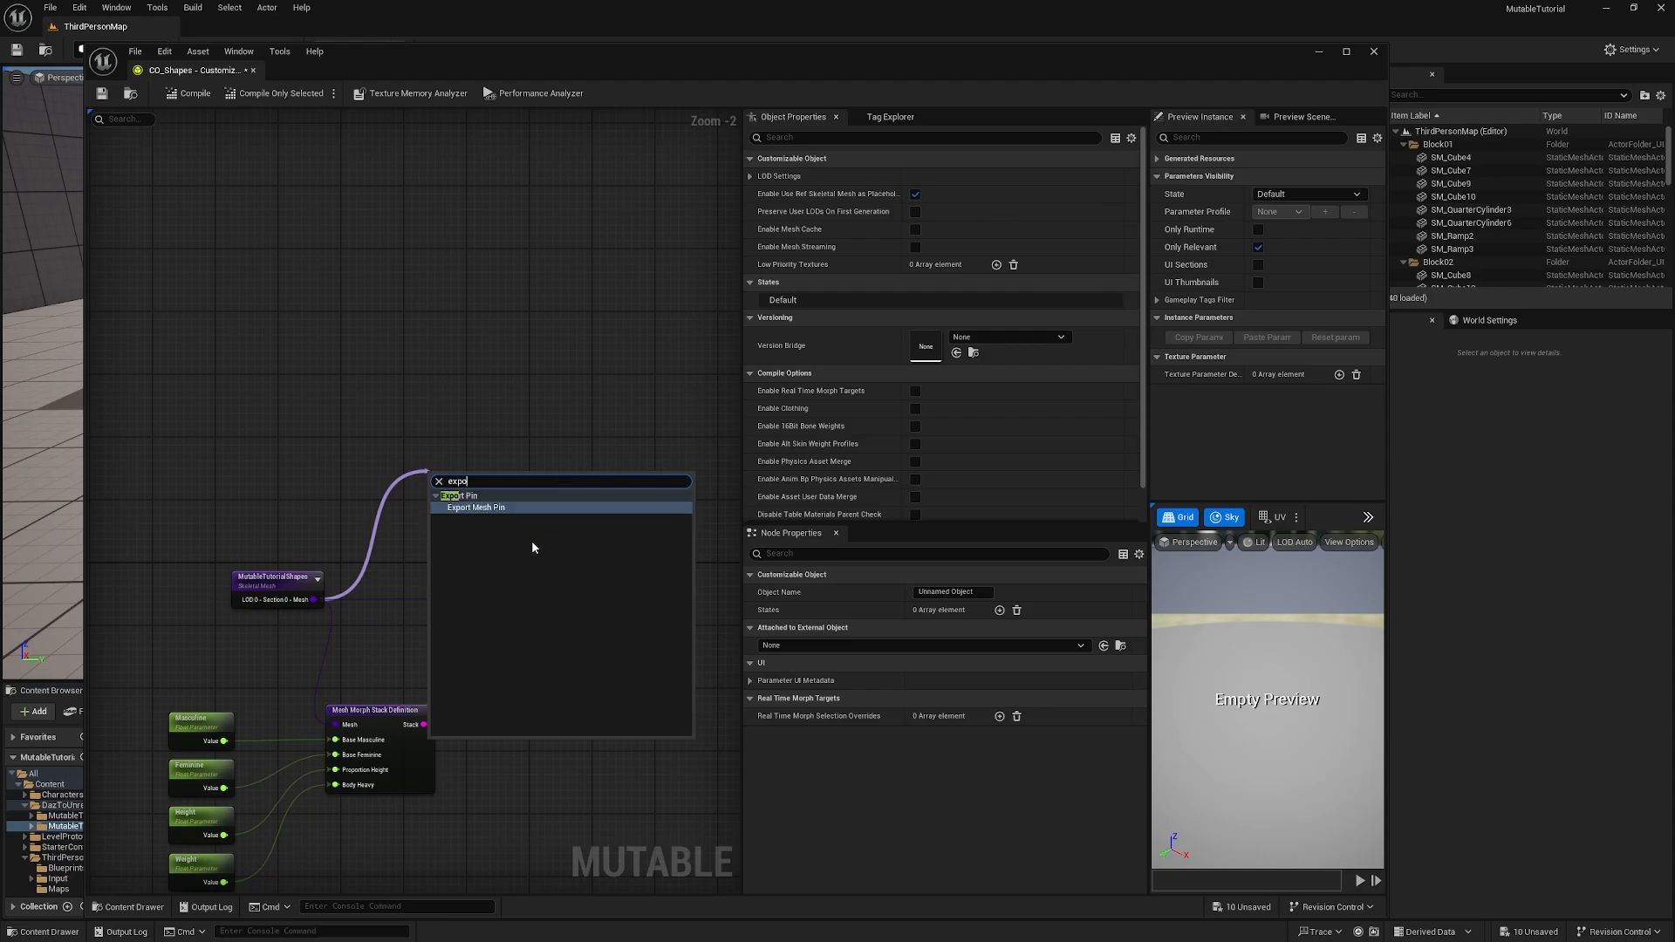
{"action": "left_click", "coordinate": [475, 506]}
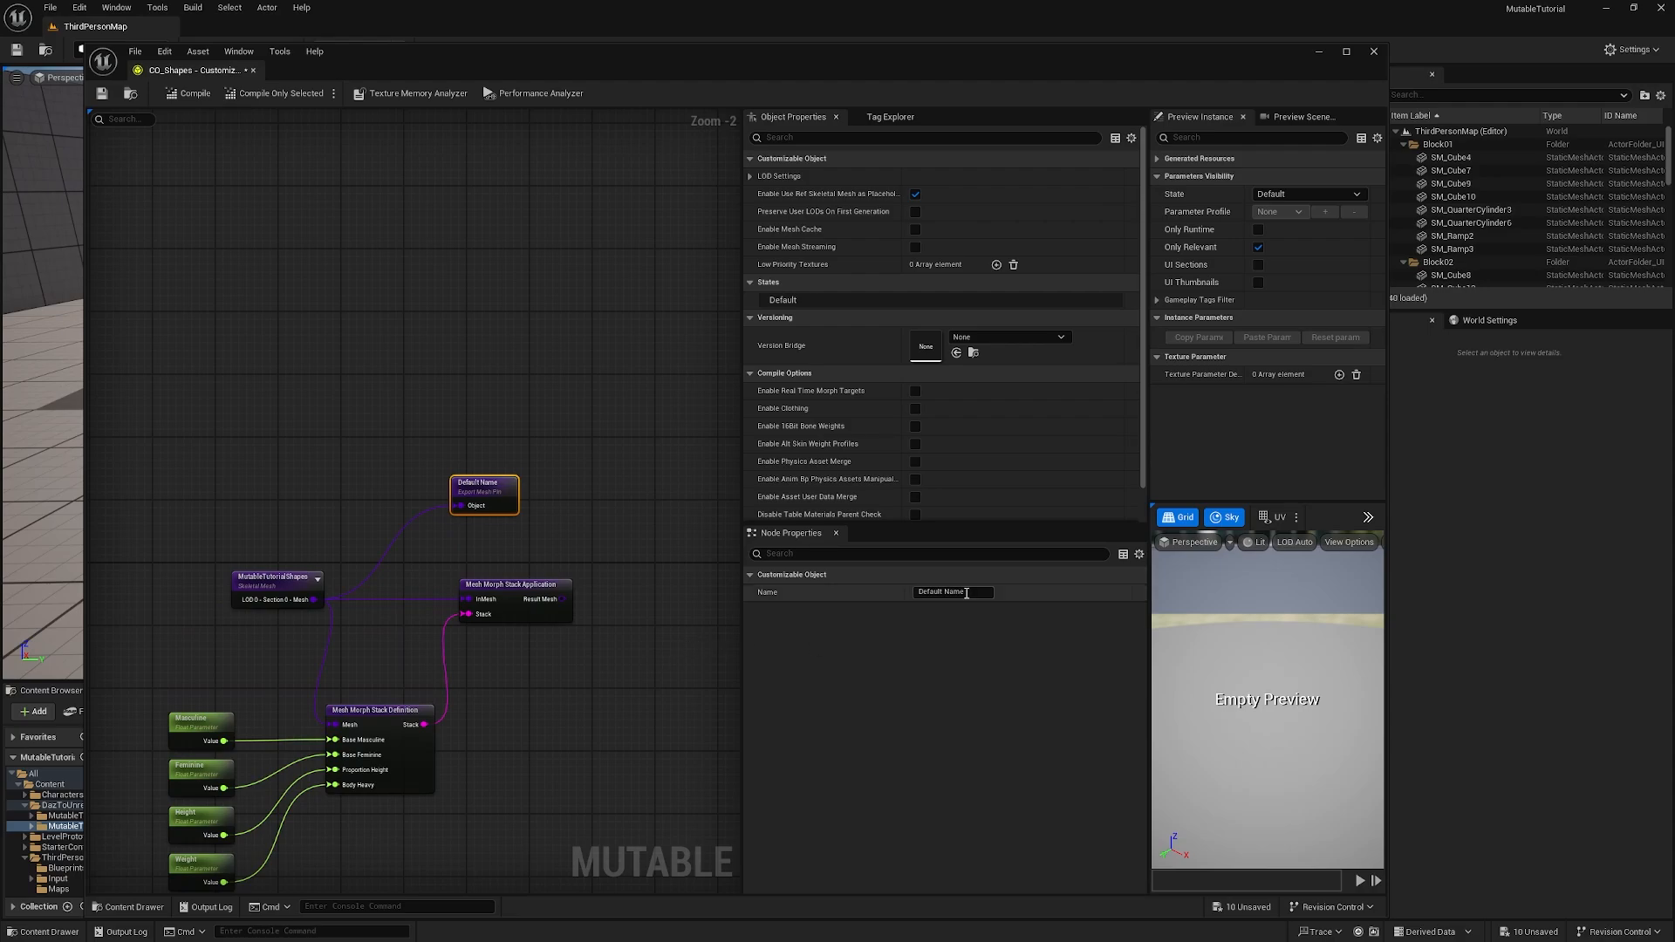
{"action": "left_click", "coordinate": [915, 593]}
{"action": "type", "text": "Base Shape"}
{"action": "key", "text": "Return"}
Step: Add an Export Mesh Pin to the Mesh Morph Stack Application's Result Mesh and name it Target Shape
{"action": "left_click_drag", "start_coordinate": [567, 600], "coordinate": [600, 495]}
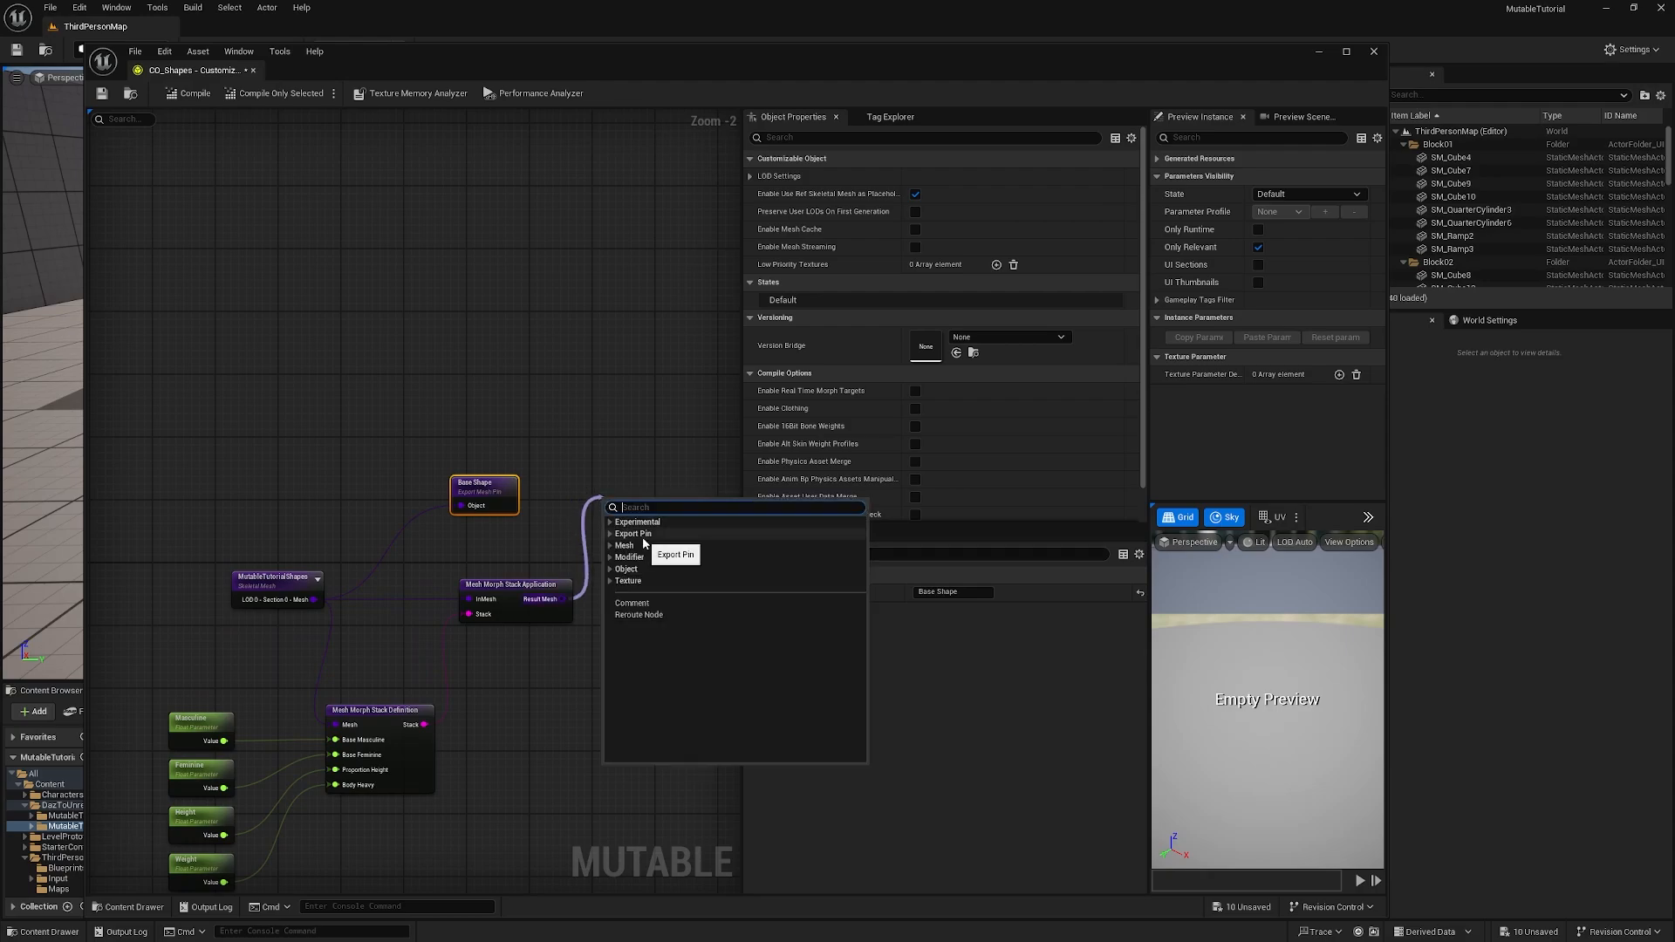
{"action": "left_click", "coordinate": [642, 535]}
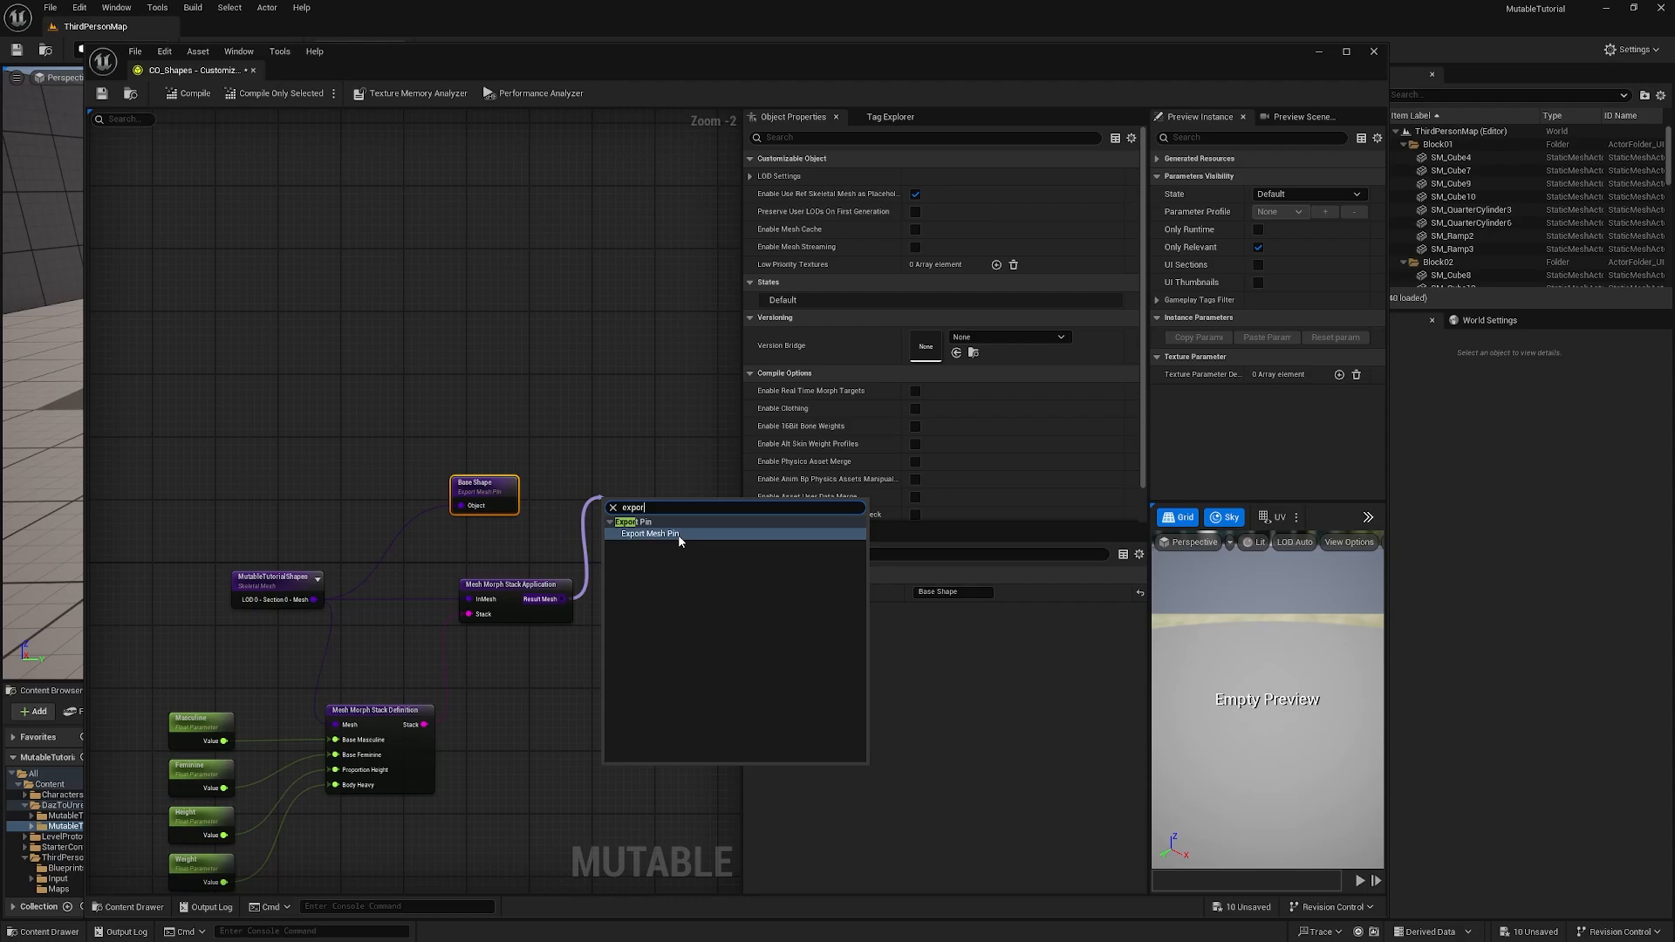
{"action": "left_click", "coordinate": [663, 546]}
{"action": "left_click_drag", "start_coordinate": [608, 504], "coordinate": [600, 489]}
{"action": "left_click", "coordinate": [975, 592]}
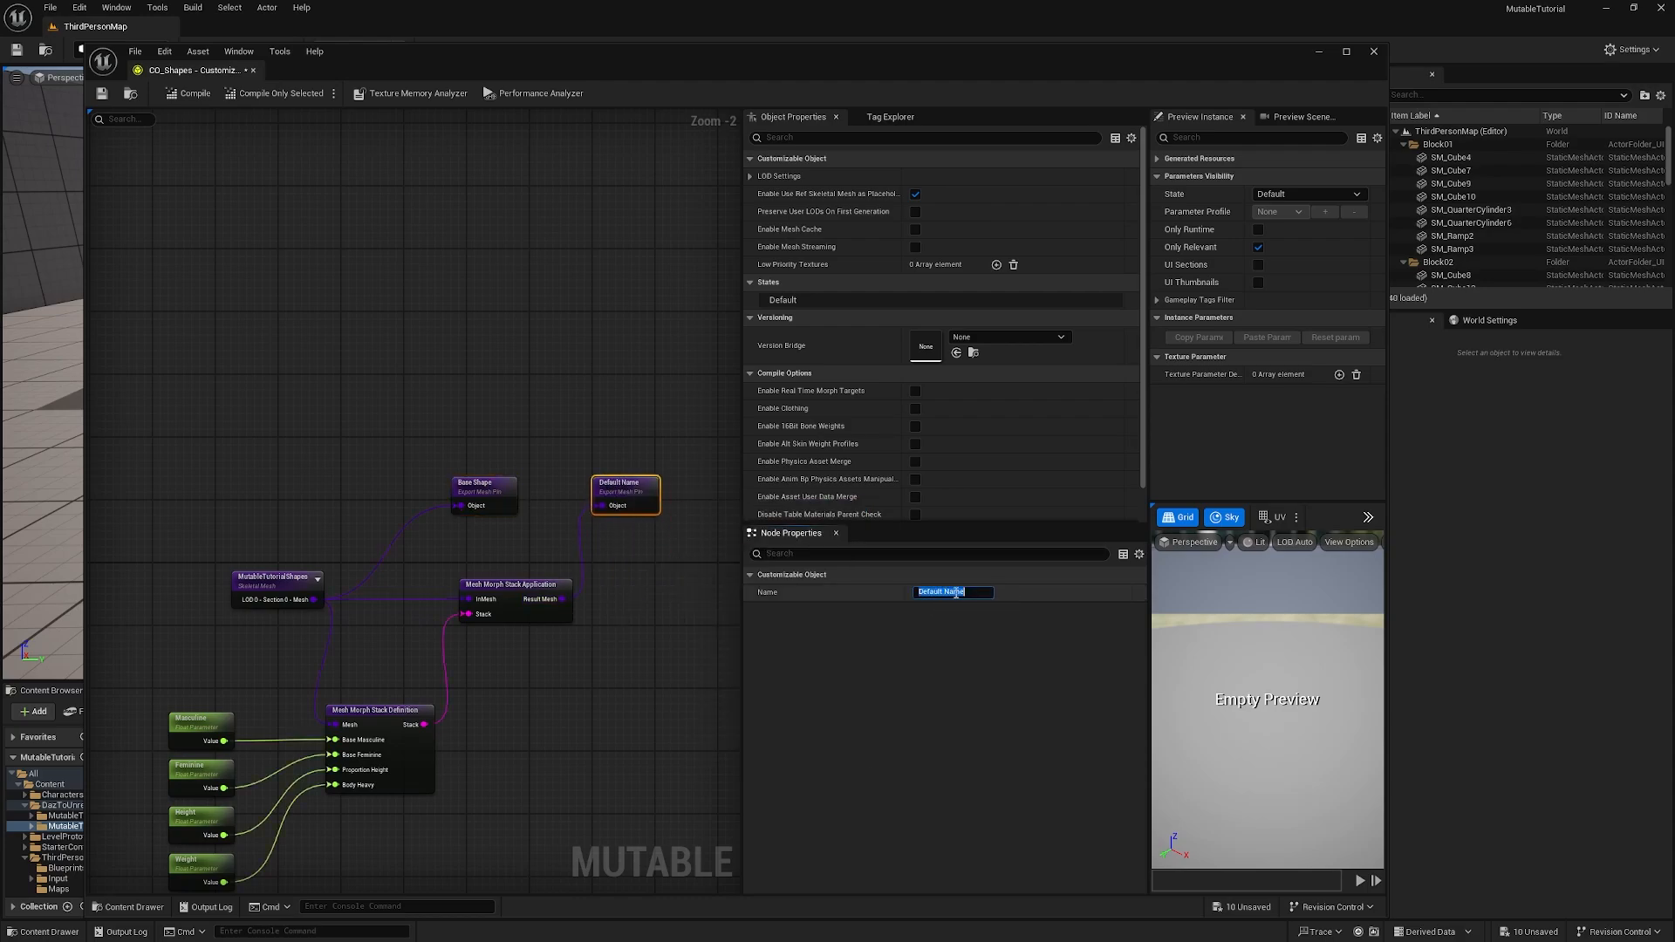
{"action": "type", "text": "T"}
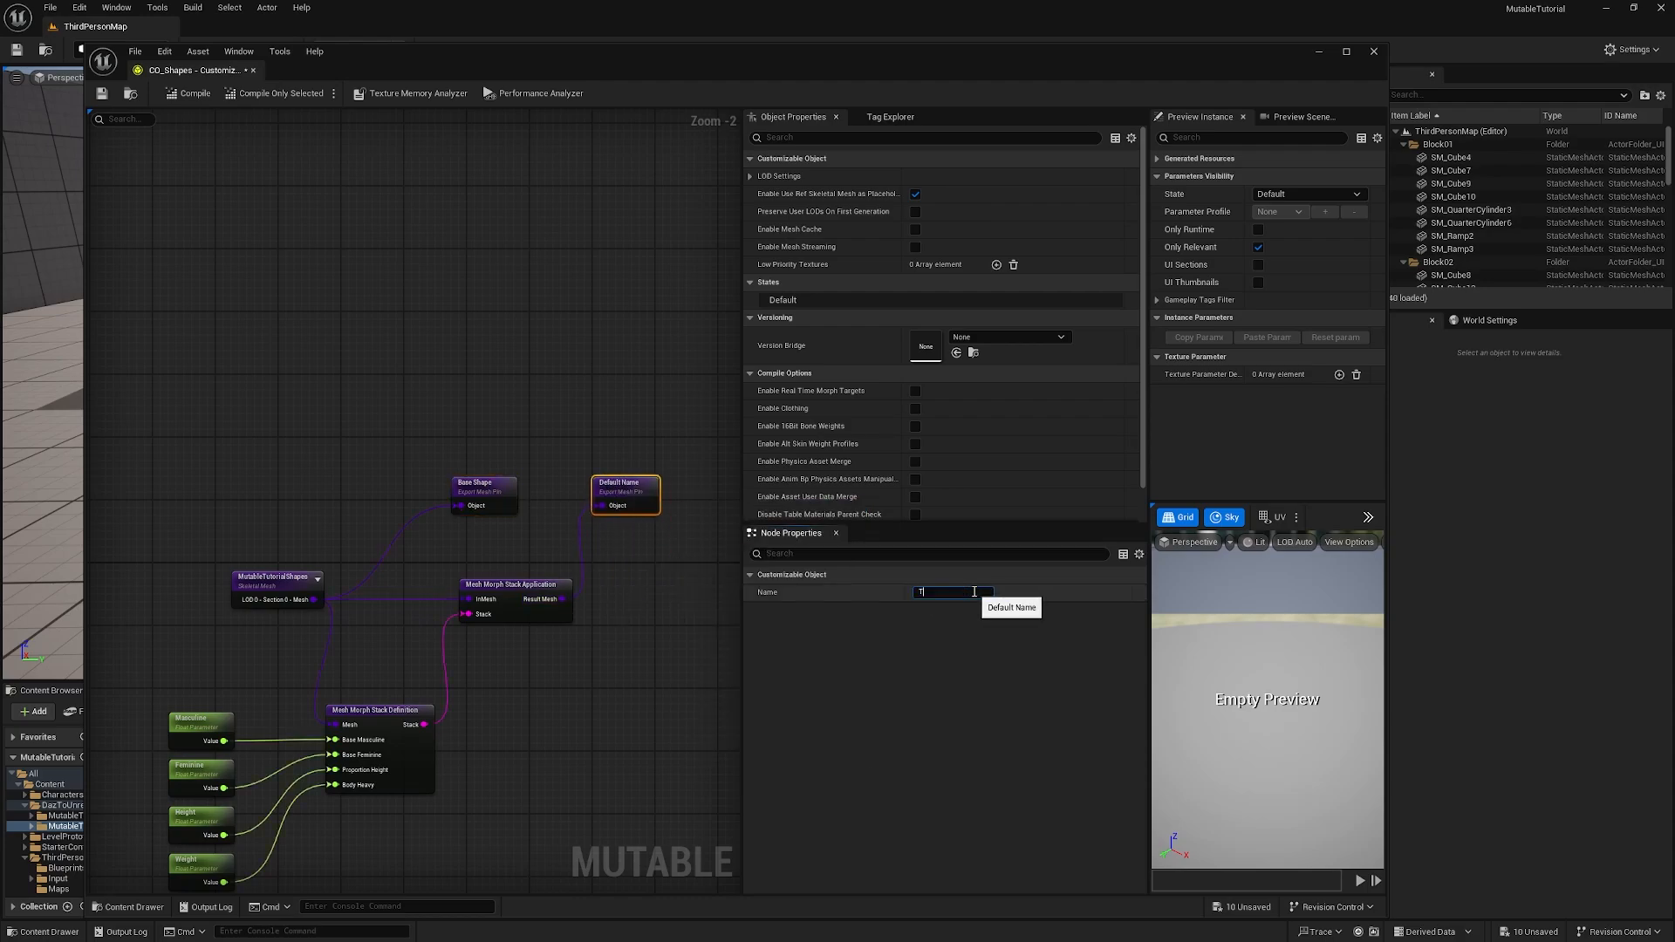
{"action": "type", "text": "arget Shape"}
{"action": "key", "text": "Return"}
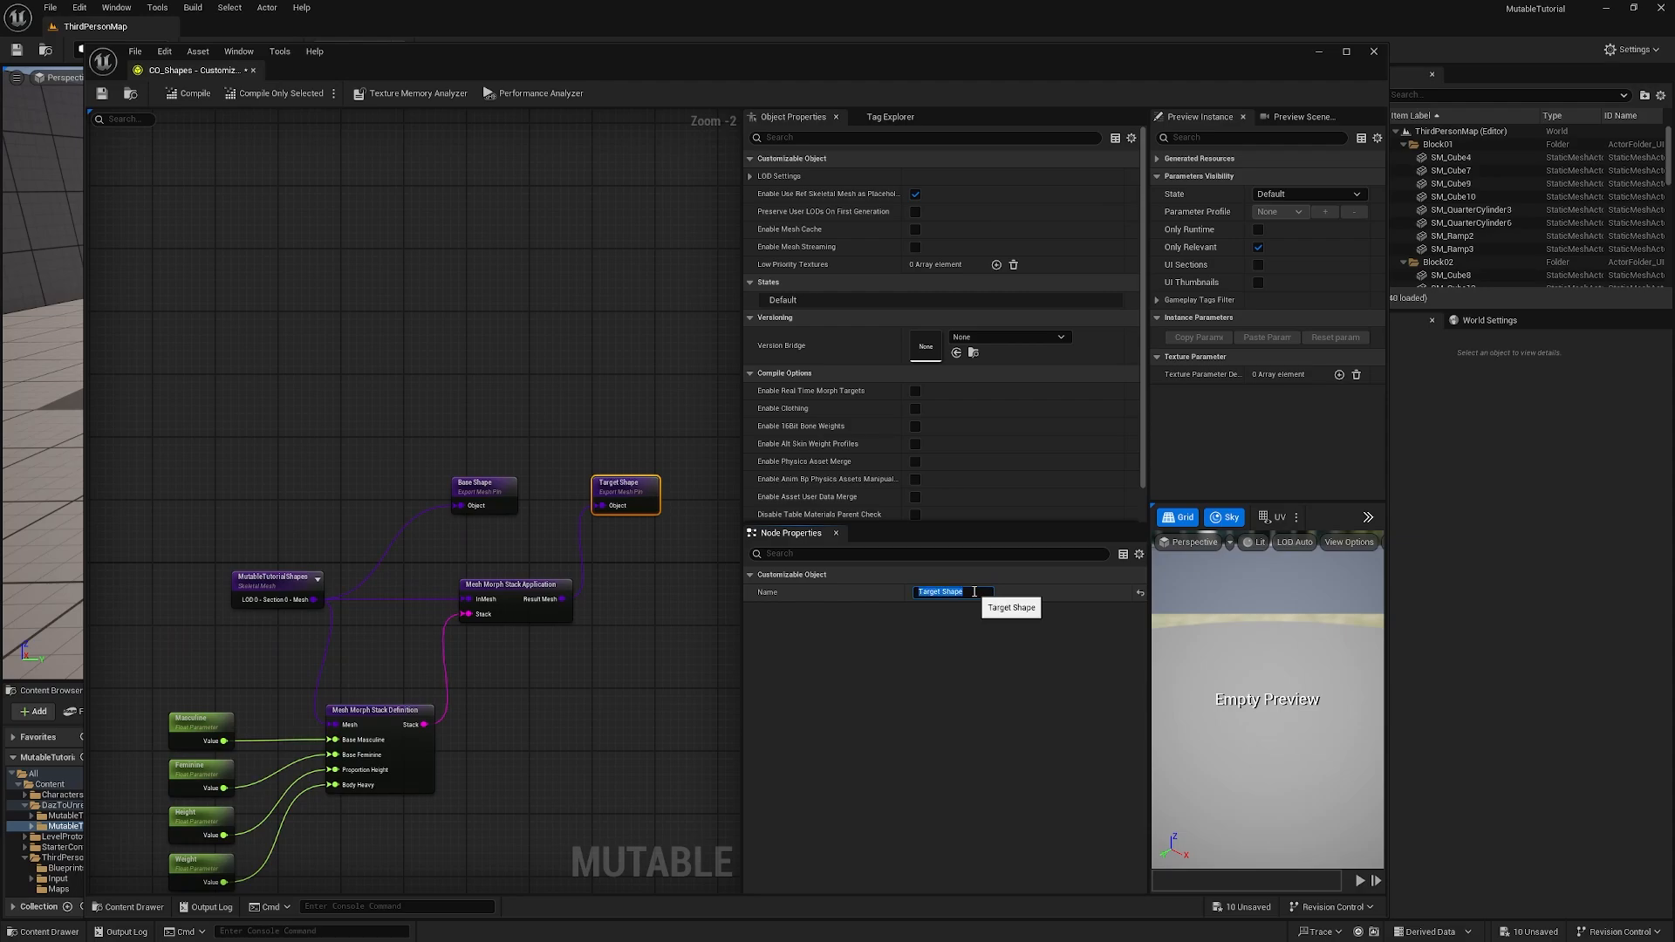
Step: Compile and save CO_Shapes, and save all remaining unsaved content in the project
{"action": "left_click", "coordinate": [187, 93]}
{"action": "left_click", "coordinate": [101, 96]}
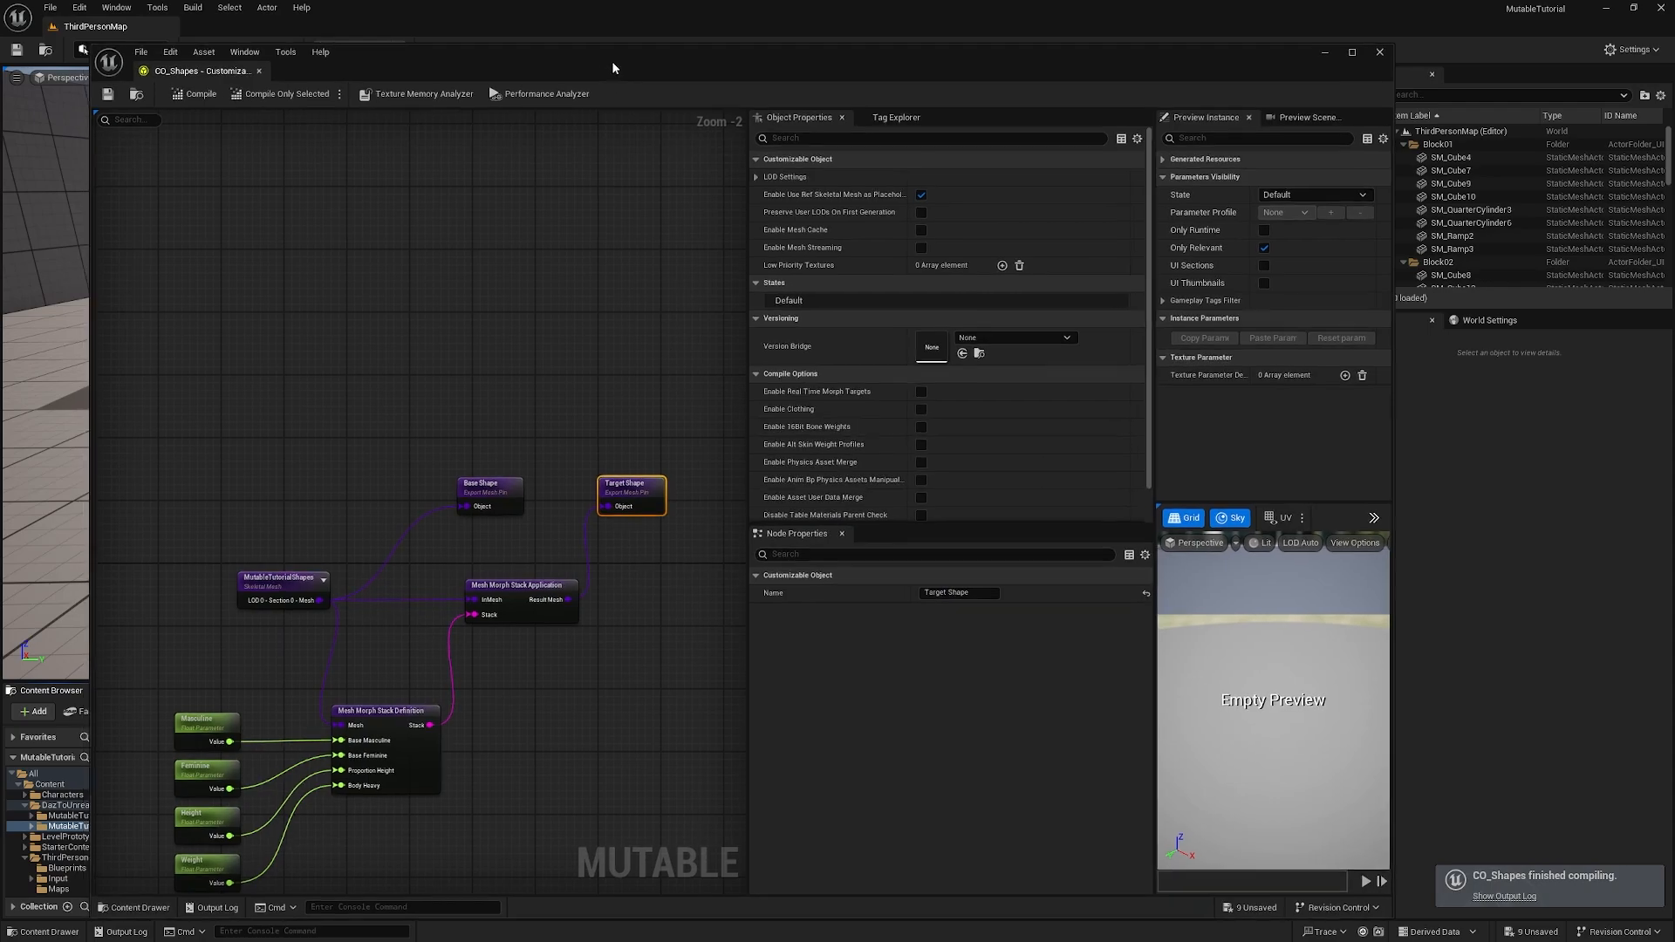
{"action": "left_click_drag", "start_coordinate": [611, 62], "coordinate": [642, 66]}
{"action": "left_click", "coordinate": [1518, 931]}
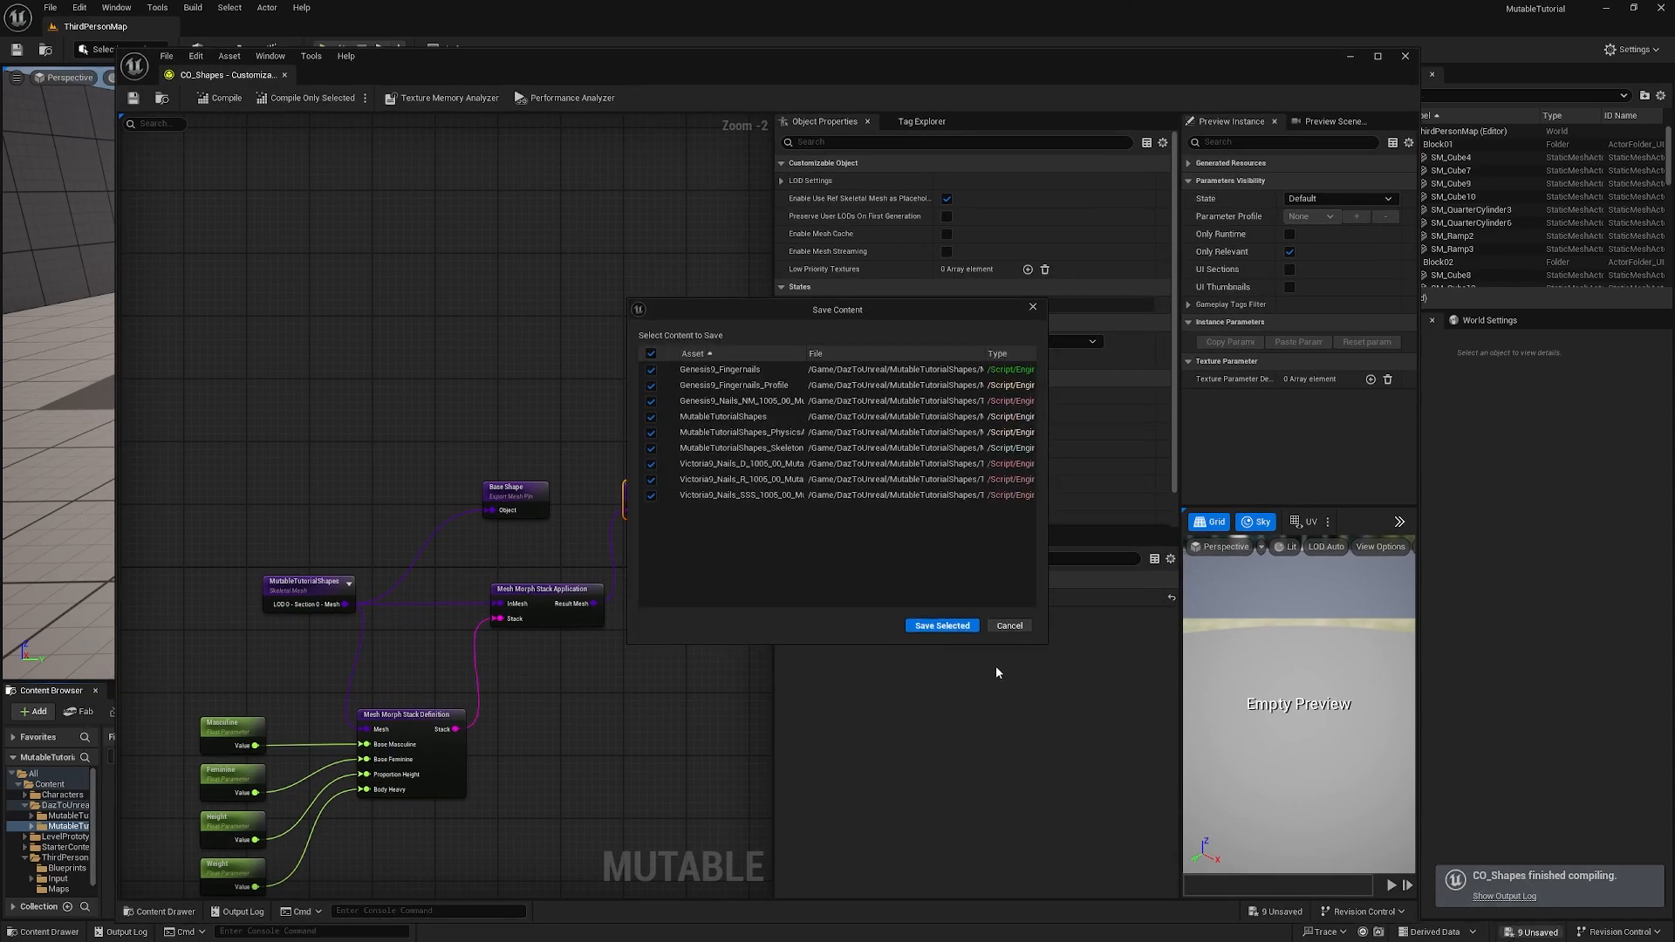
{"action": "left_click", "coordinate": [943, 624]}
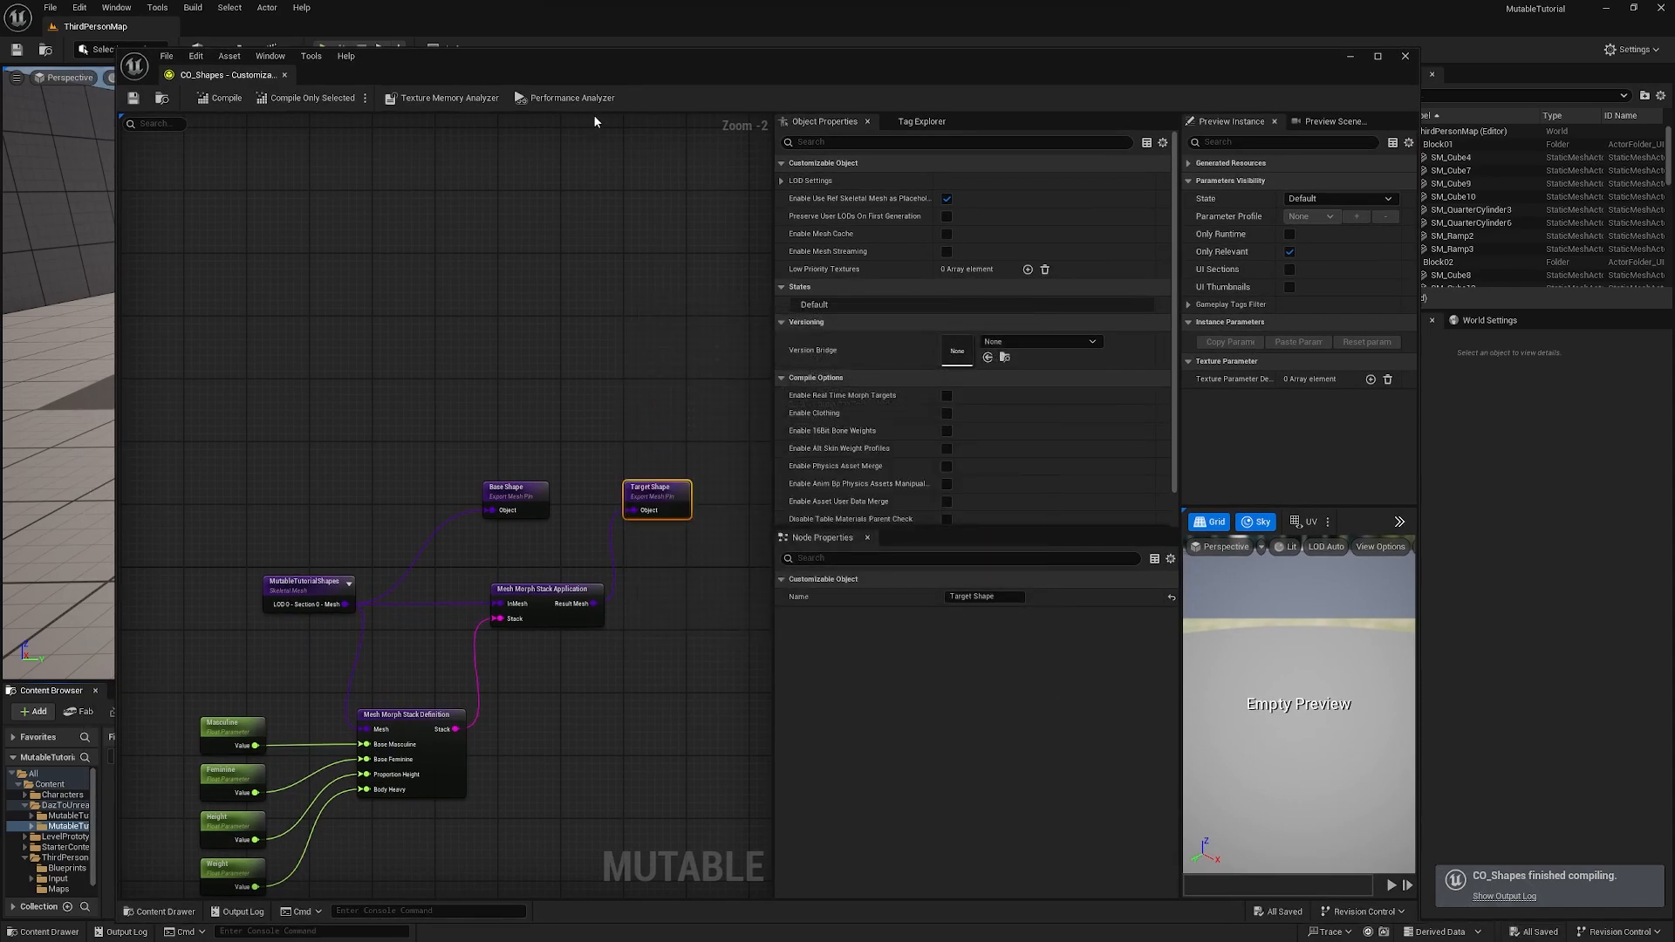
Step: Close the CO_Shapes editor and open the CO_Character customizable object from the DazToUnreal content
{"action": "left_click_drag", "start_coordinate": [571, 62], "coordinate": [620, 56]}
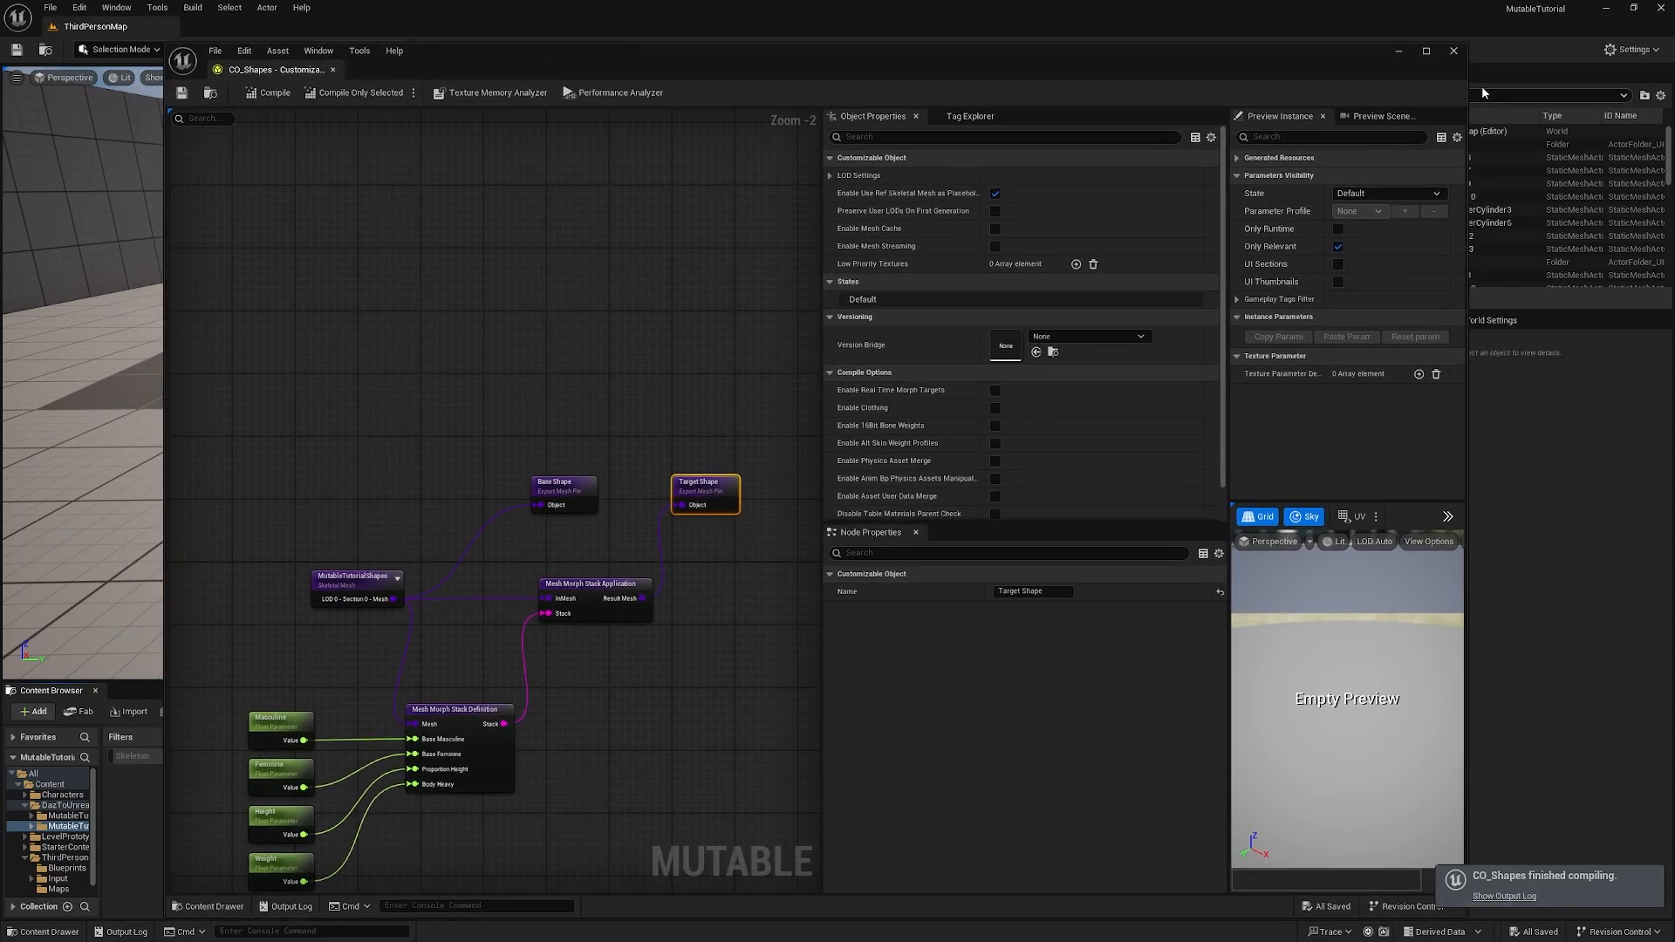
{"action": "left_click", "coordinate": [1453, 53]}
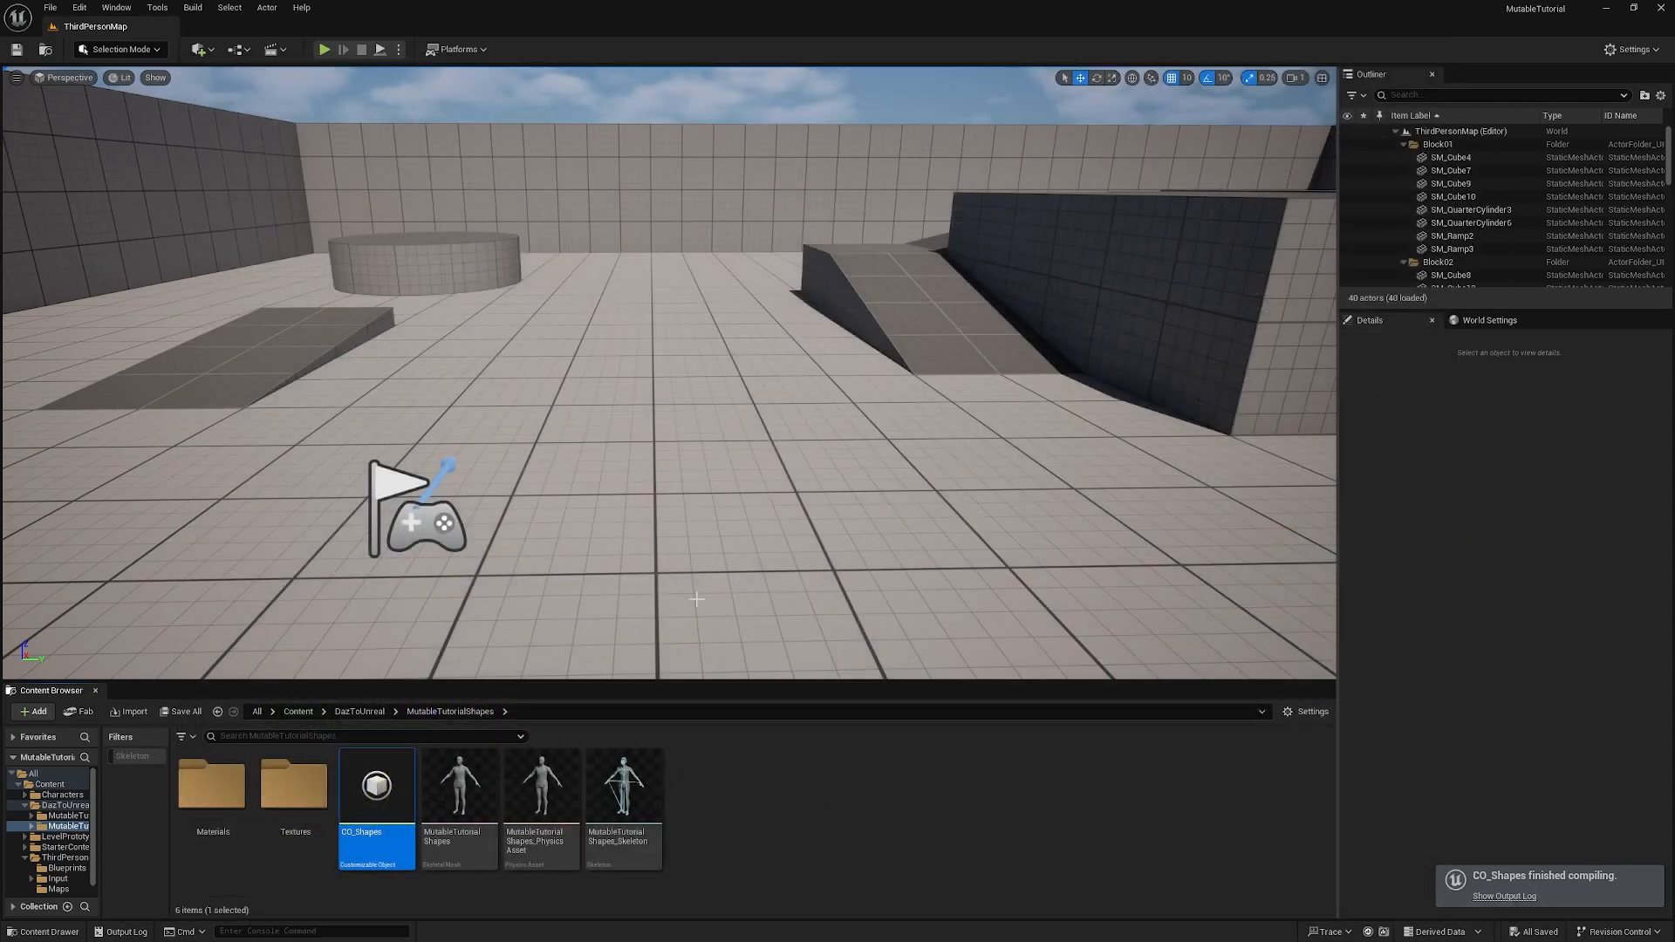
{"action": "left_click", "coordinate": [359, 711]}
{"action": "double_click", "coordinate": [211, 786]}
{"action": "left_click", "coordinate": [377, 789]}
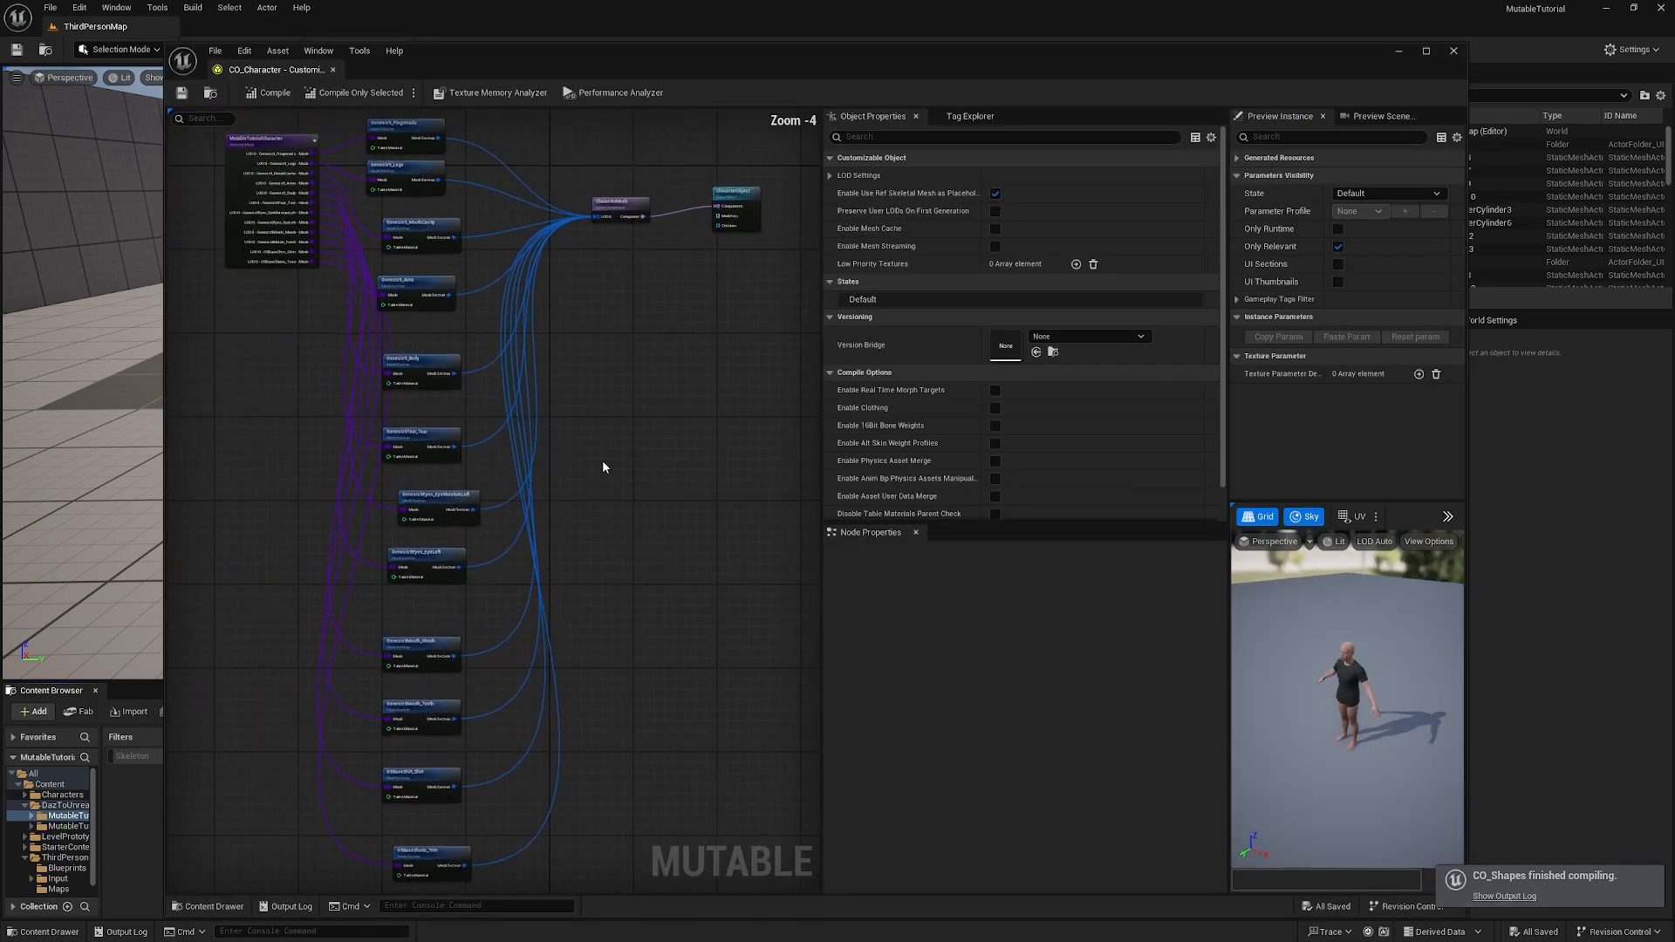
Step: Move the MutableTutorialCharacter skeletal mesh node farther from the mesh section nodes to make room between them
{"action": "right_click_drag", "start_coordinate": [600, 393], "coordinate": [718, 670]}
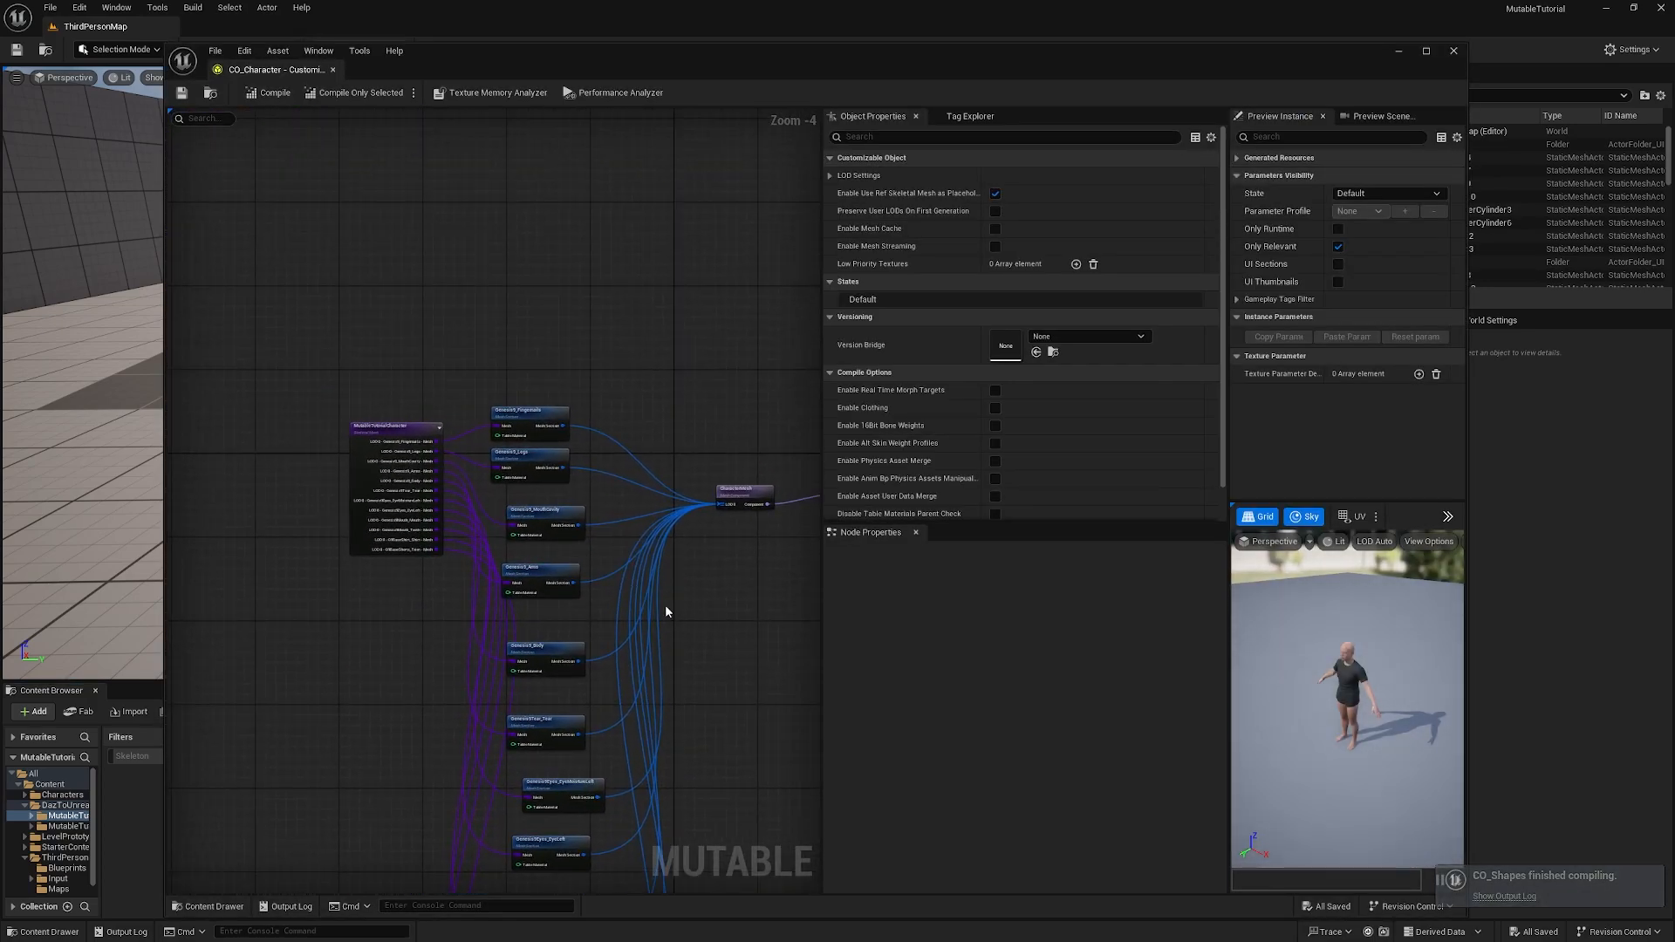
{"action": "right_click_drag", "start_coordinate": [273, 558], "coordinate": [526, 604]}
{"action": "left_click_drag", "start_coordinate": [641, 474], "coordinate": [309, 461]}
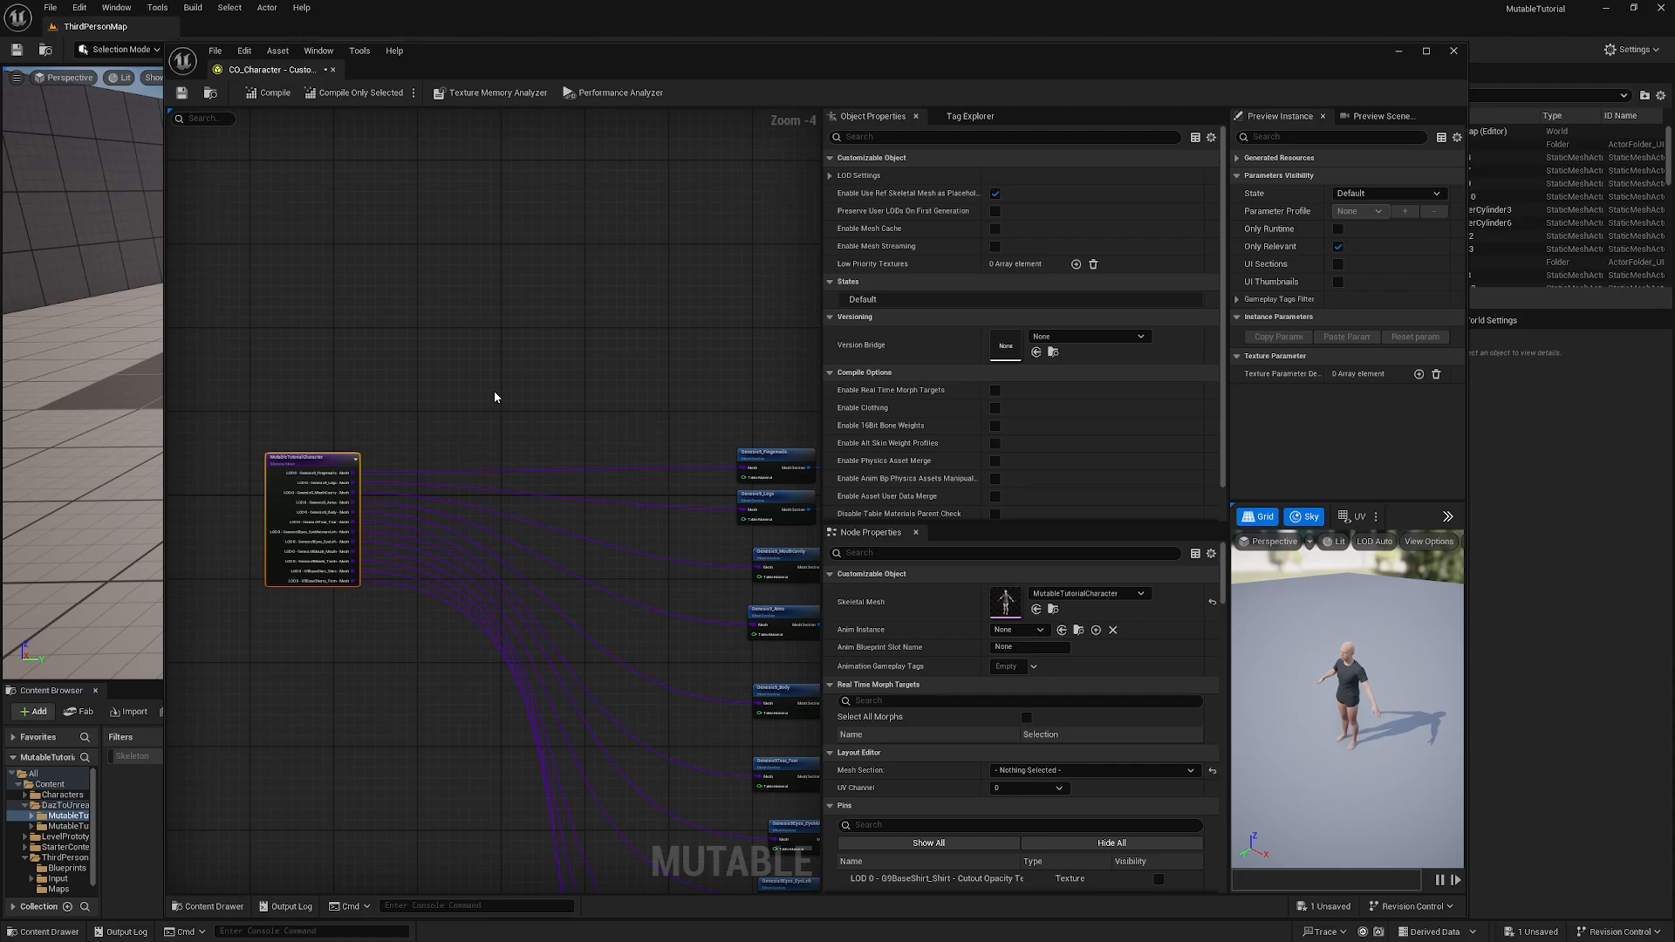
Step: Add an experimental Mesh Reshape node fed by the Genesis9_Fingernails mesh output and place it above the existing wires
{"action": "scroll", "coordinate": [427, 479], "scroll_direction": "up", "scroll_amount": 2}
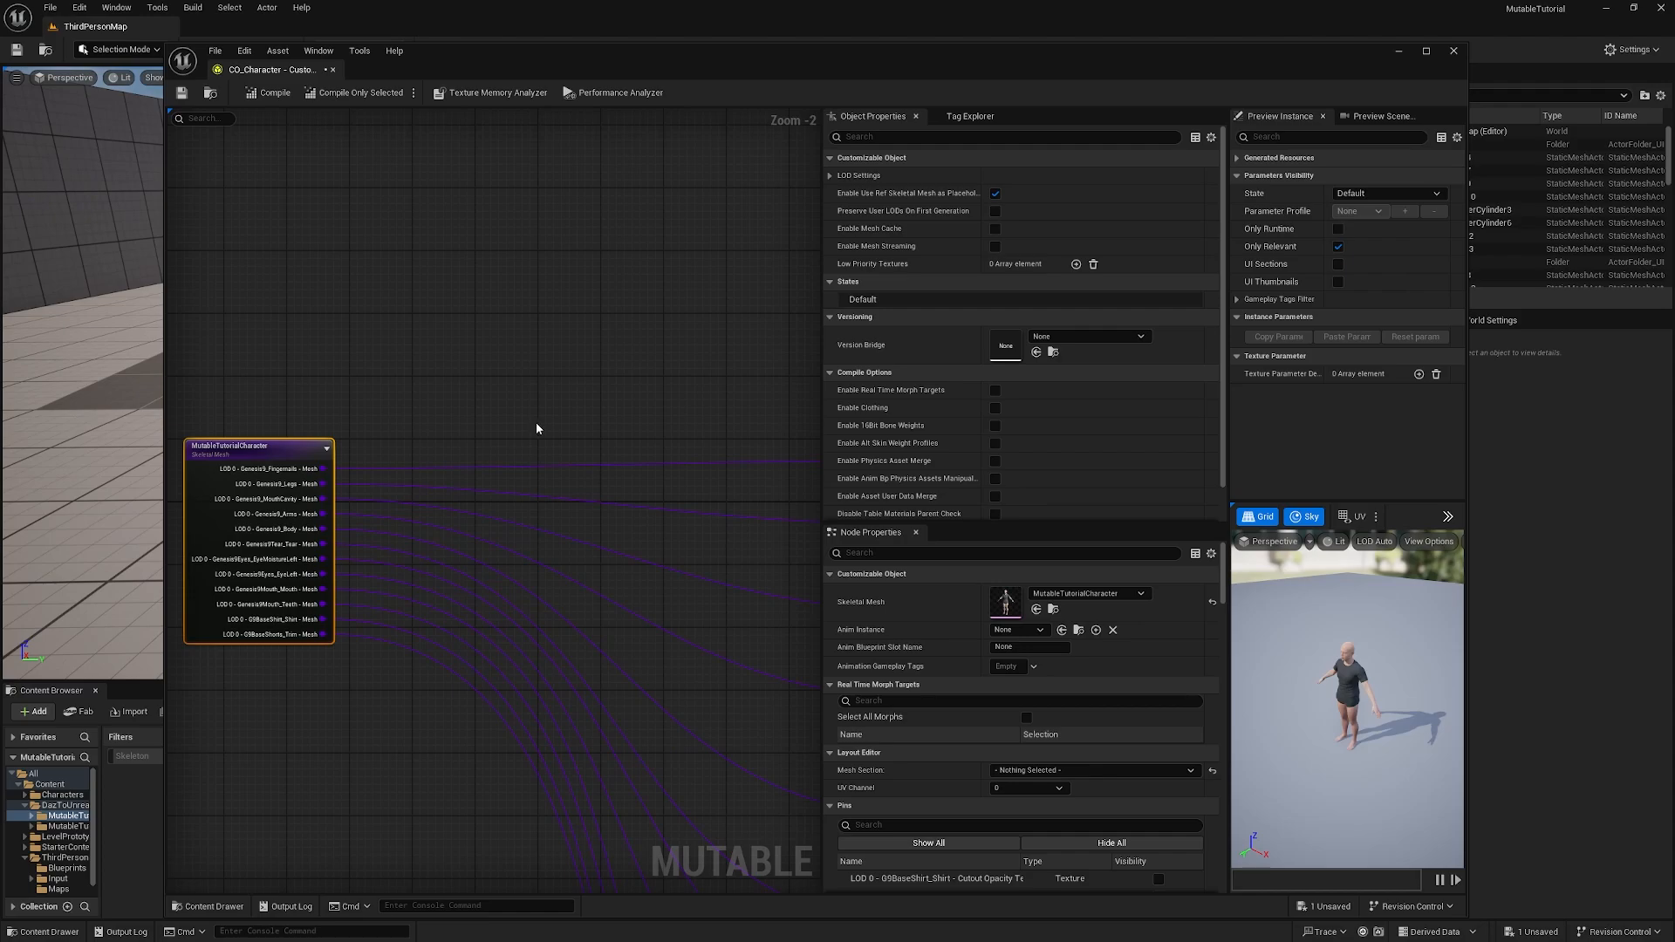
{"action": "right_click_drag", "start_coordinate": [651, 441], "coordinate": [612, 440]}
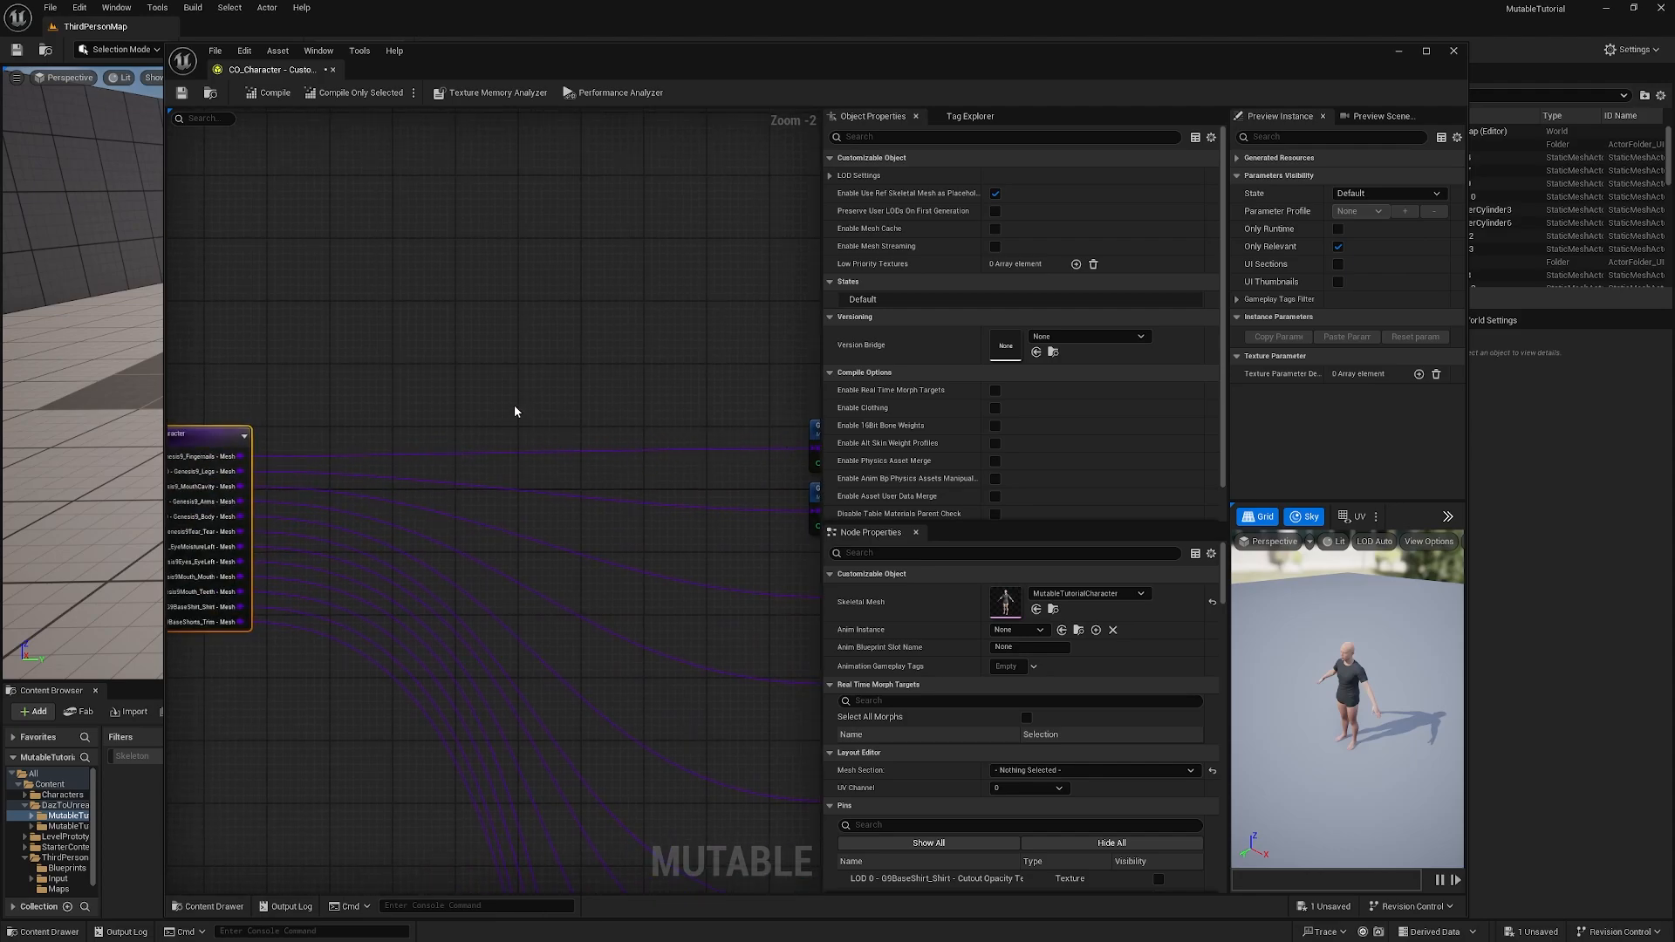
{"action": "right_click_drag", "start_coordinate": [515, 410], "coordinate": [441, 378]}
{"action": "right_click_drag", "start_coordinate": [310, 411], "coordinate": [340, 411]}
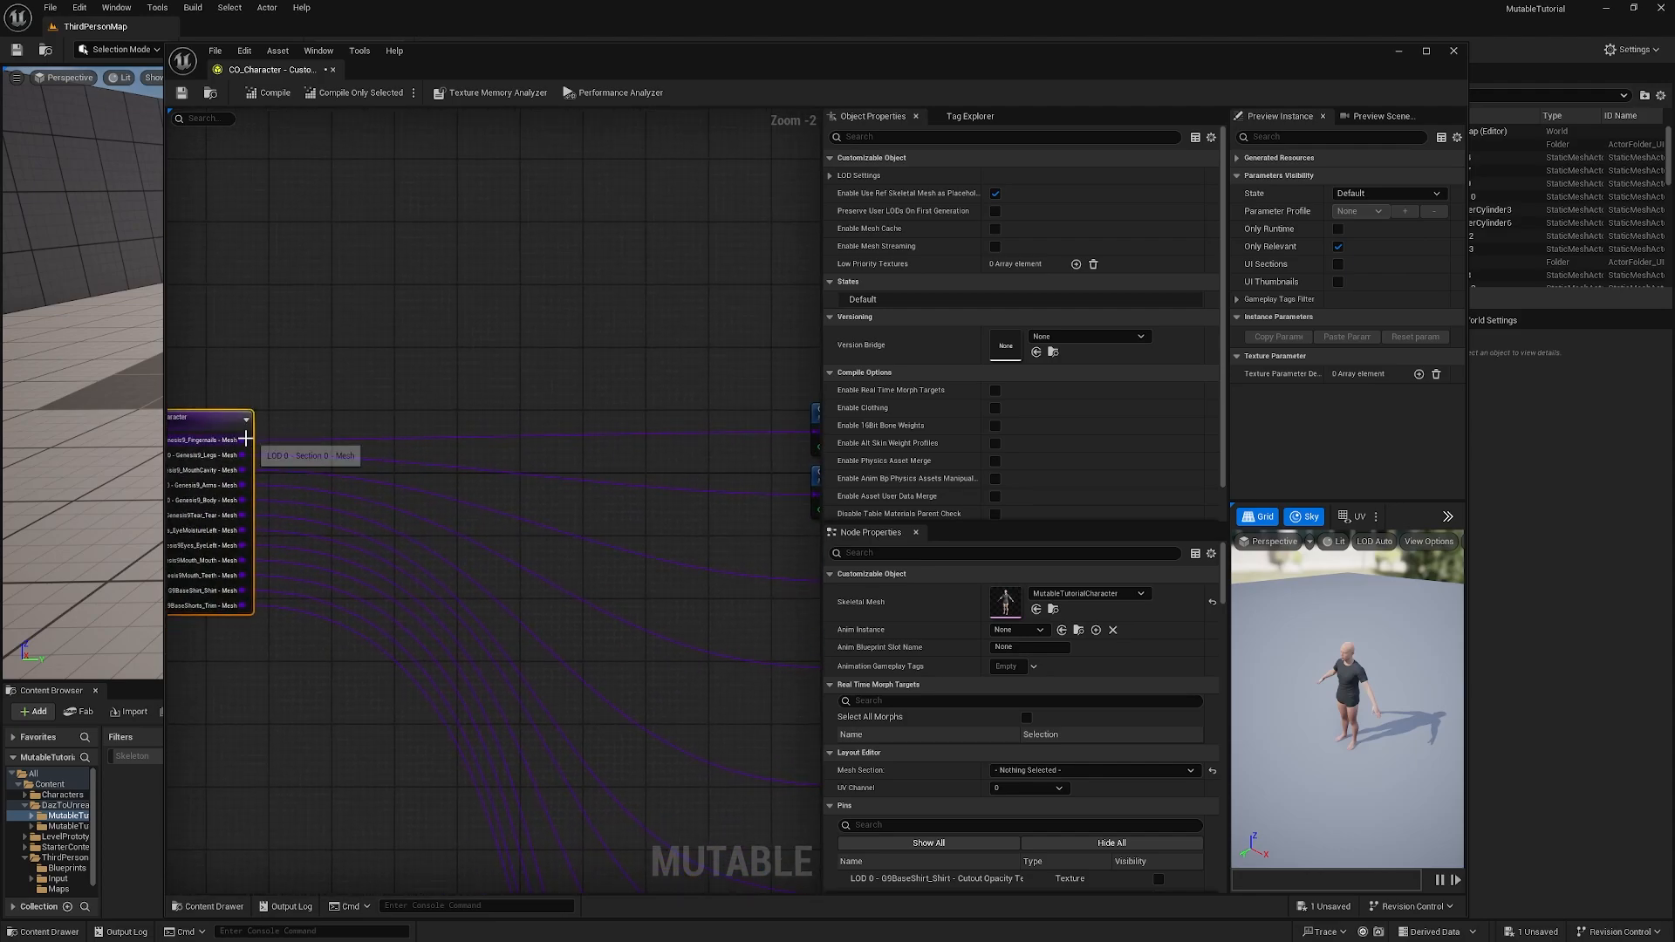
{"action": "left_click_drag", "start_coordinate": [246, 439], "coordinate": [434, 394]}
{"action": "type", "text": "mor"}
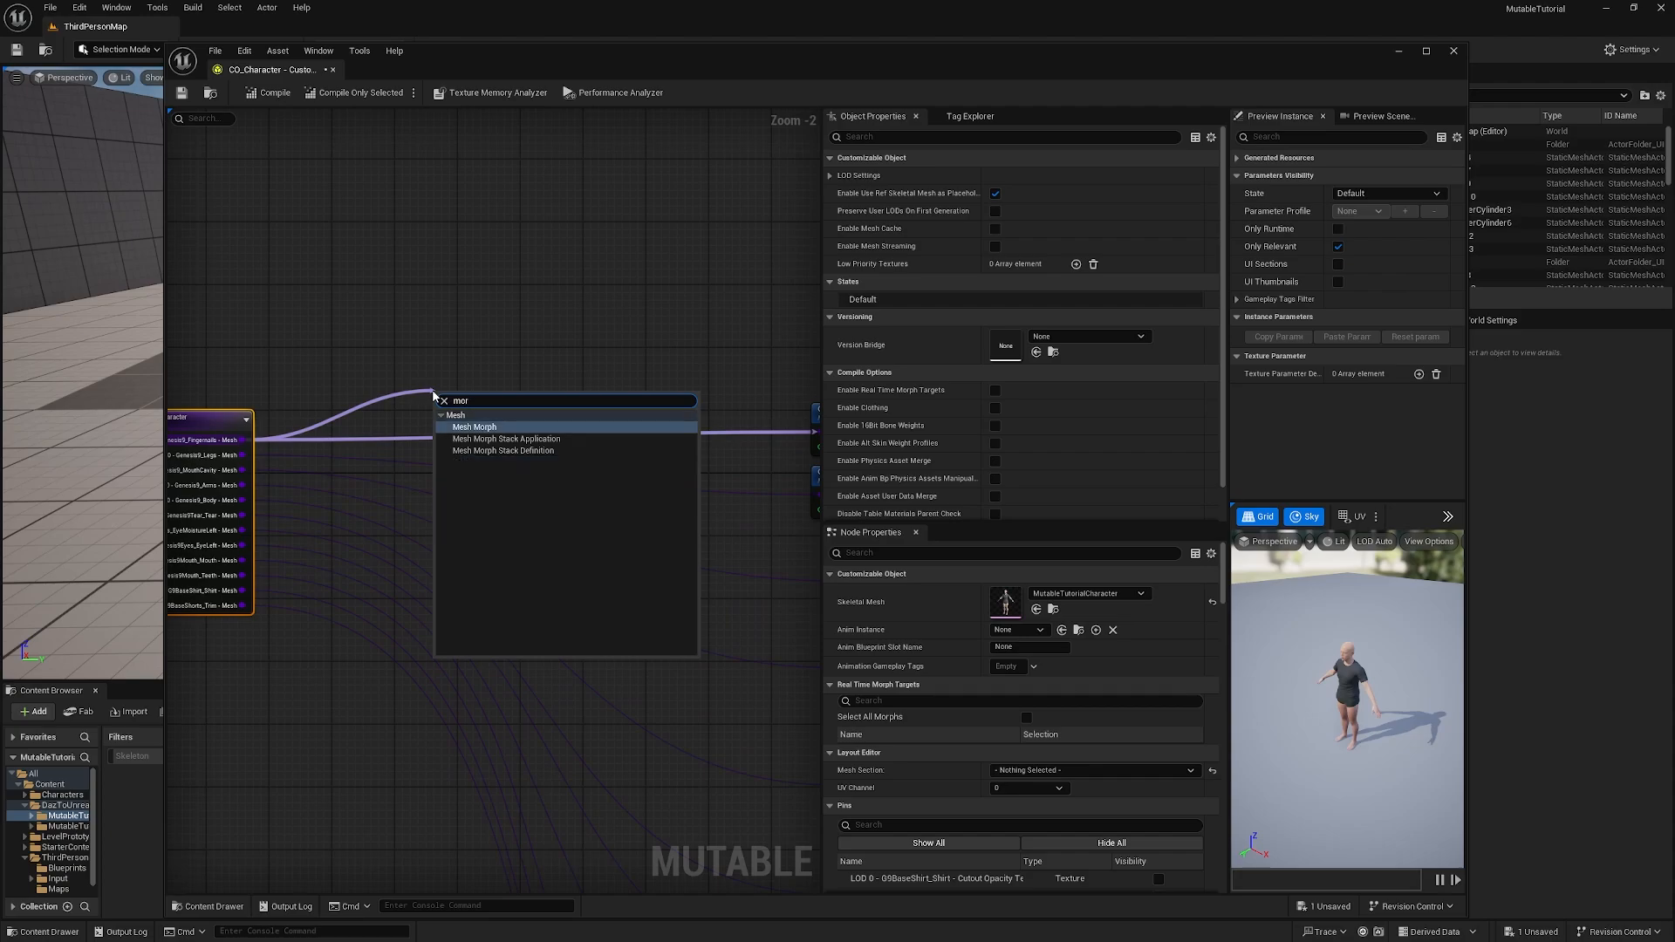
{"action": "key", "text": "BackSpace"}
{"action": "key", "text": "BackSpace"}
{"action": "key", "text": "BackSpace"}
{"action": "type", "text": "expe"}
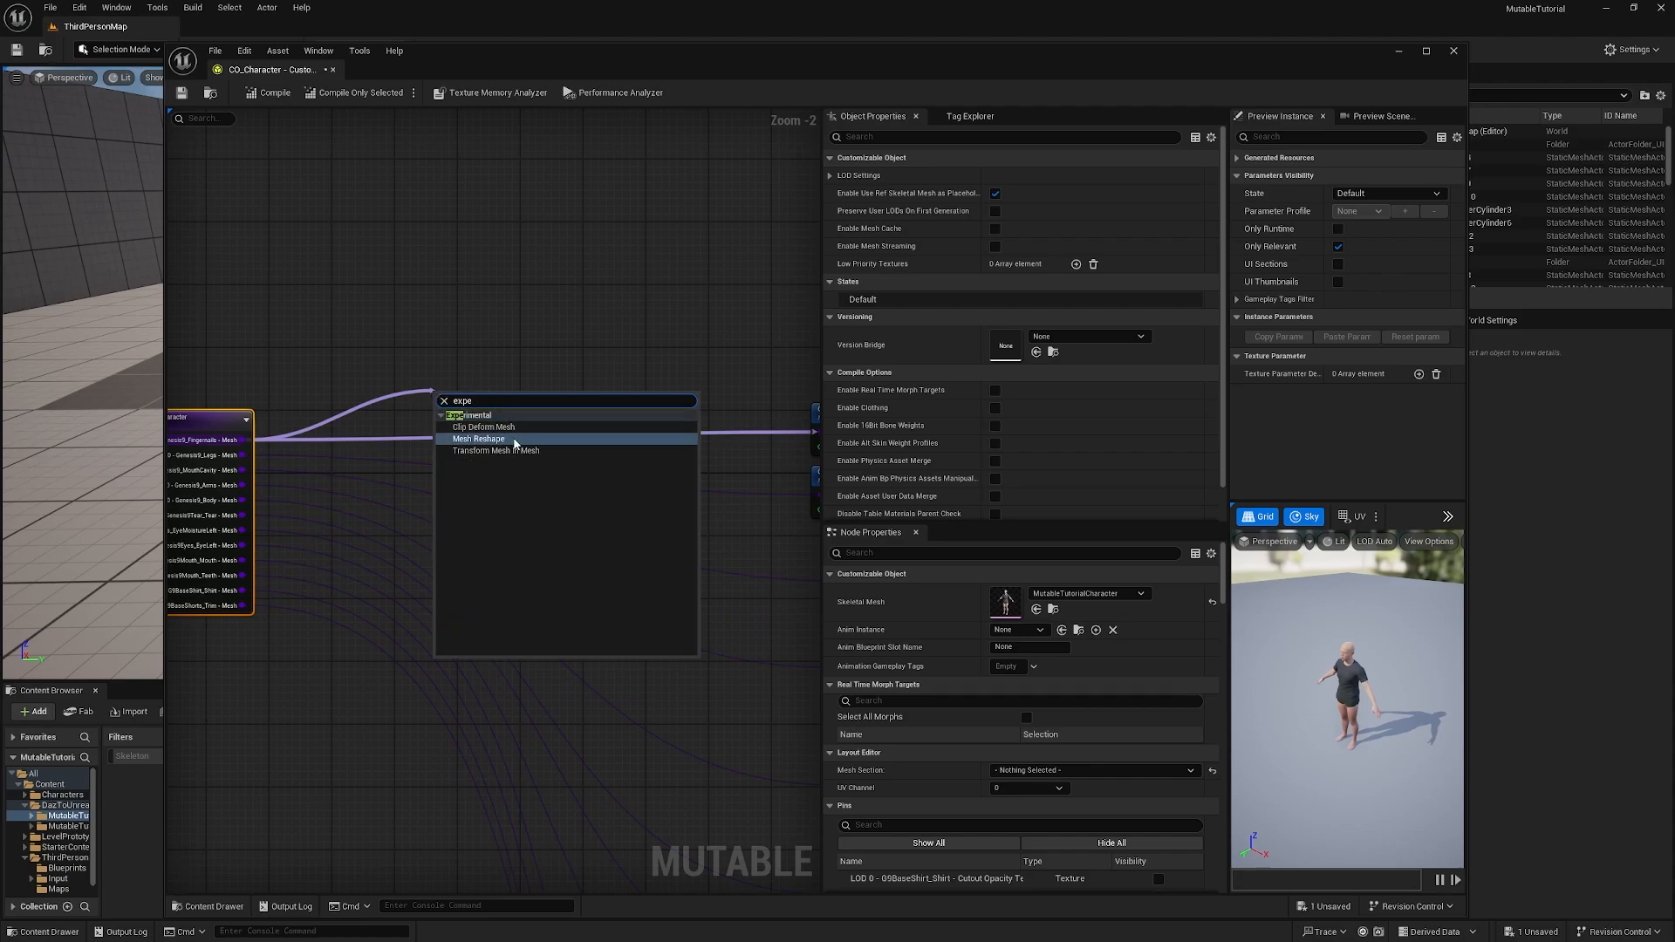
{"action": "left_click", "coordinate": [535, 438]}
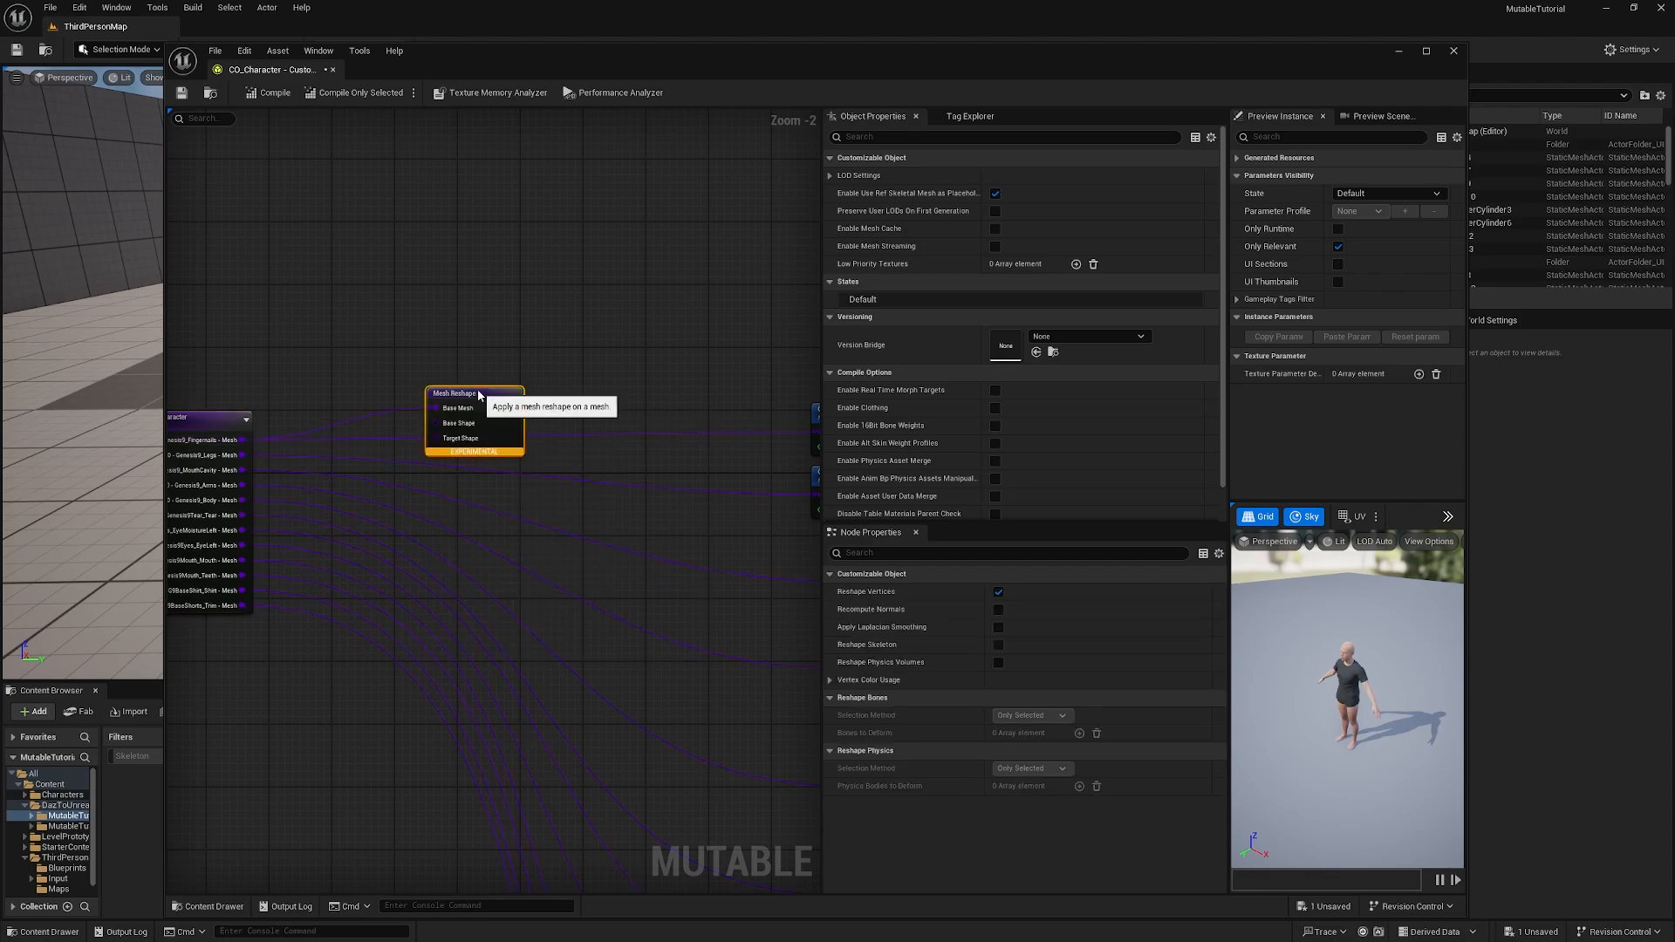
{"action": "left_click_drag", "start_coordinate": [471, 389], "coordinate": [543, 345]}
{"action": "right_click_drag", "start_coordinate": [483, 408], "coordinate": [523, 435]}
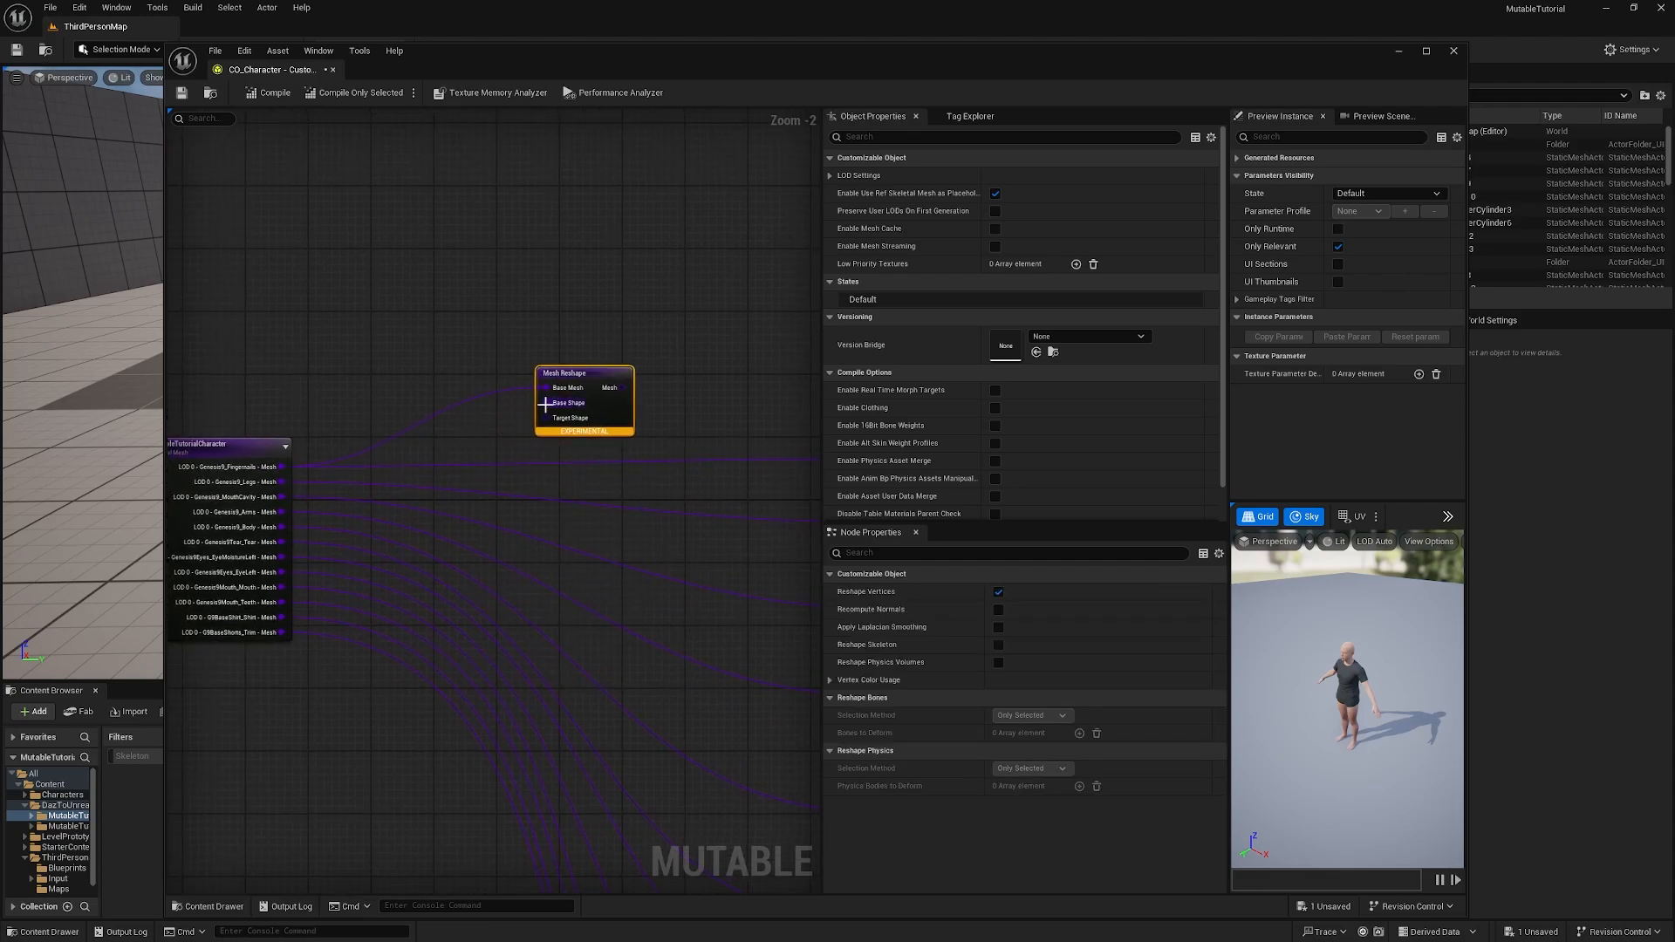
Step: Add an Import Mesh Pin to the Mesh Reshape's Base Shape input, sourced from Base Shape in CO_Shapes
{"action": "left_click_drag", "start_coordinate": [541, 402], "coordinate": [433, 340]}
{"action": "type", "text": "impor"}
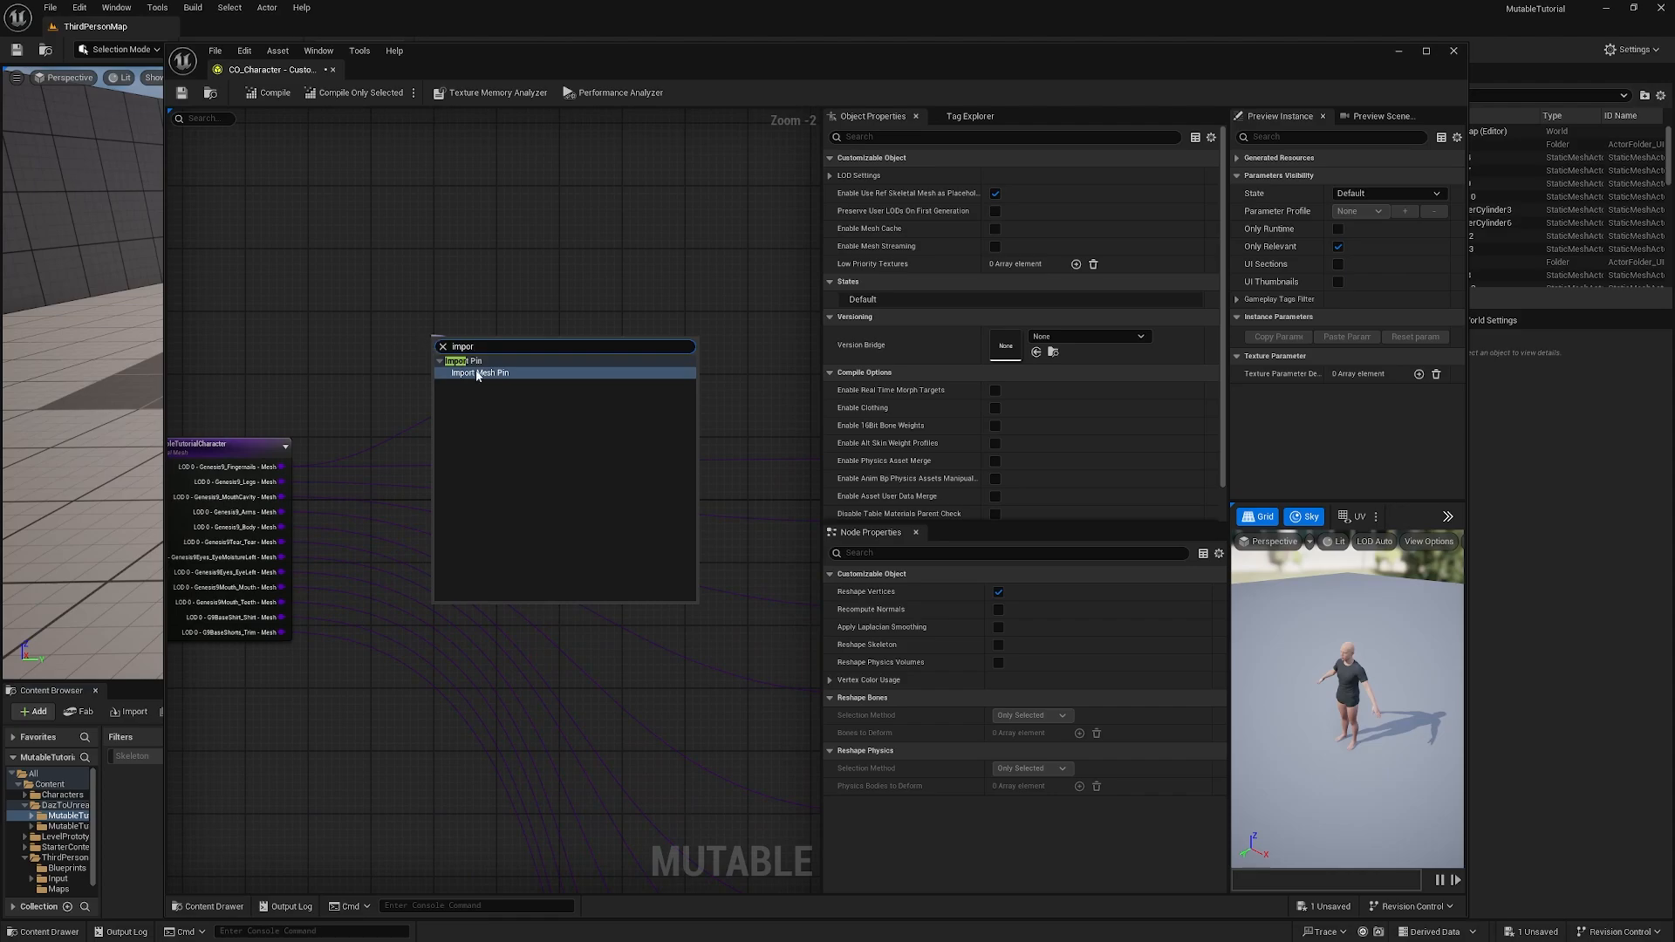
{"action": "left_click", "coordinate": [478, 374]}
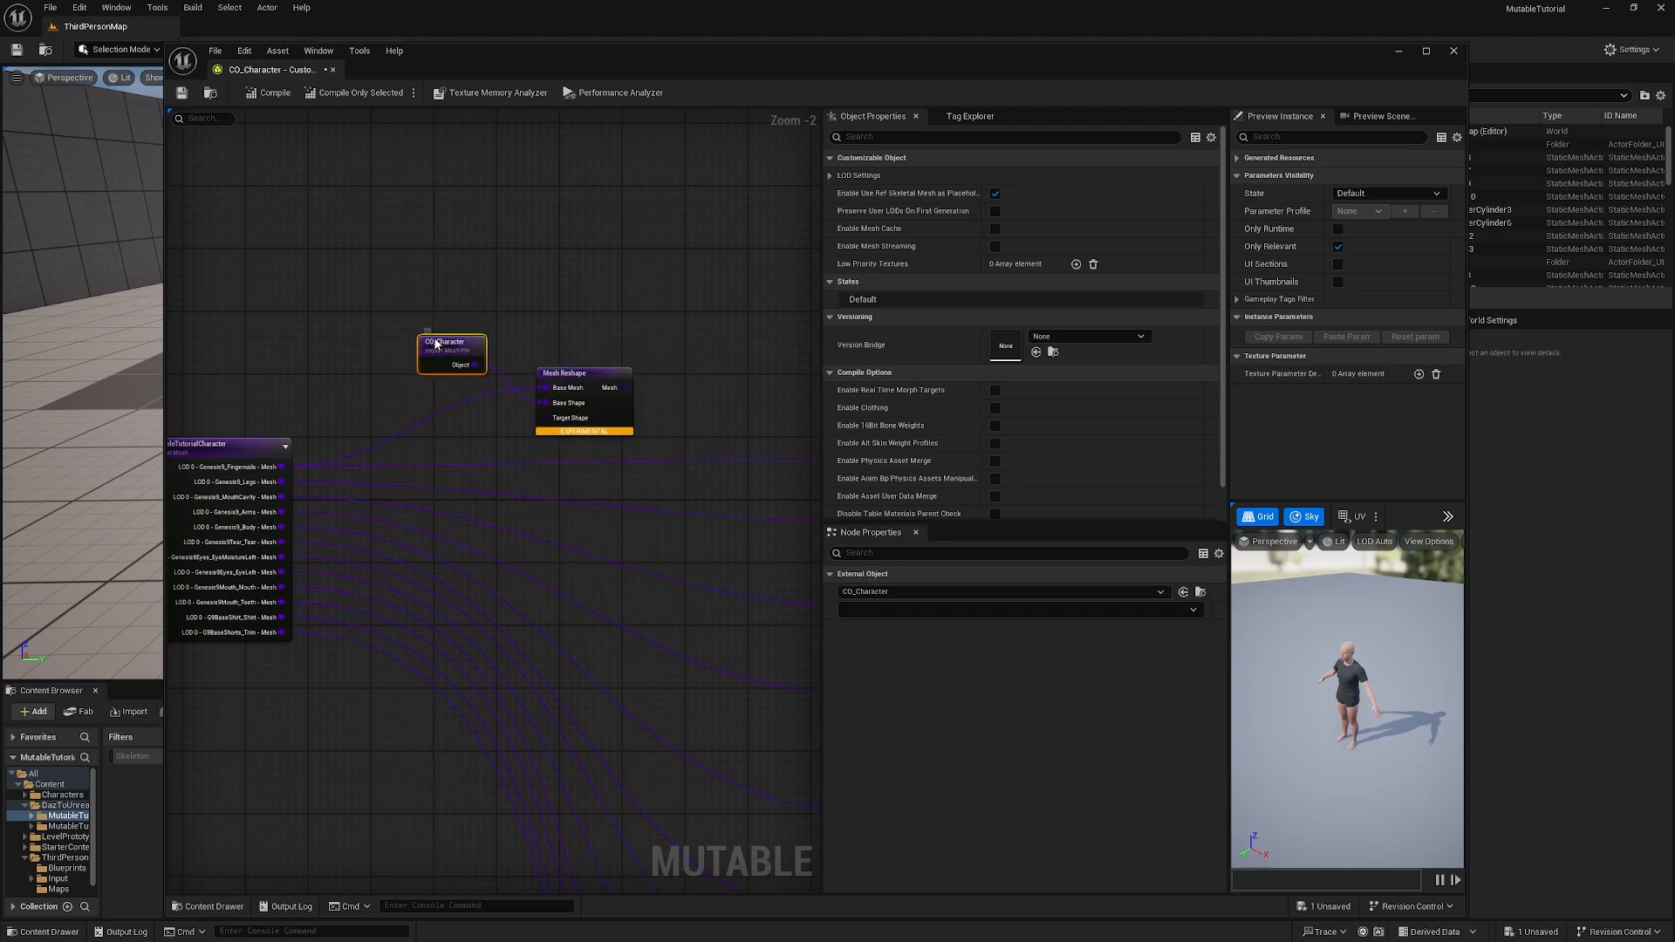
{"action": "left_click_drag", "start_coordinate": [464, 367], "coordinate": [450, 360]}
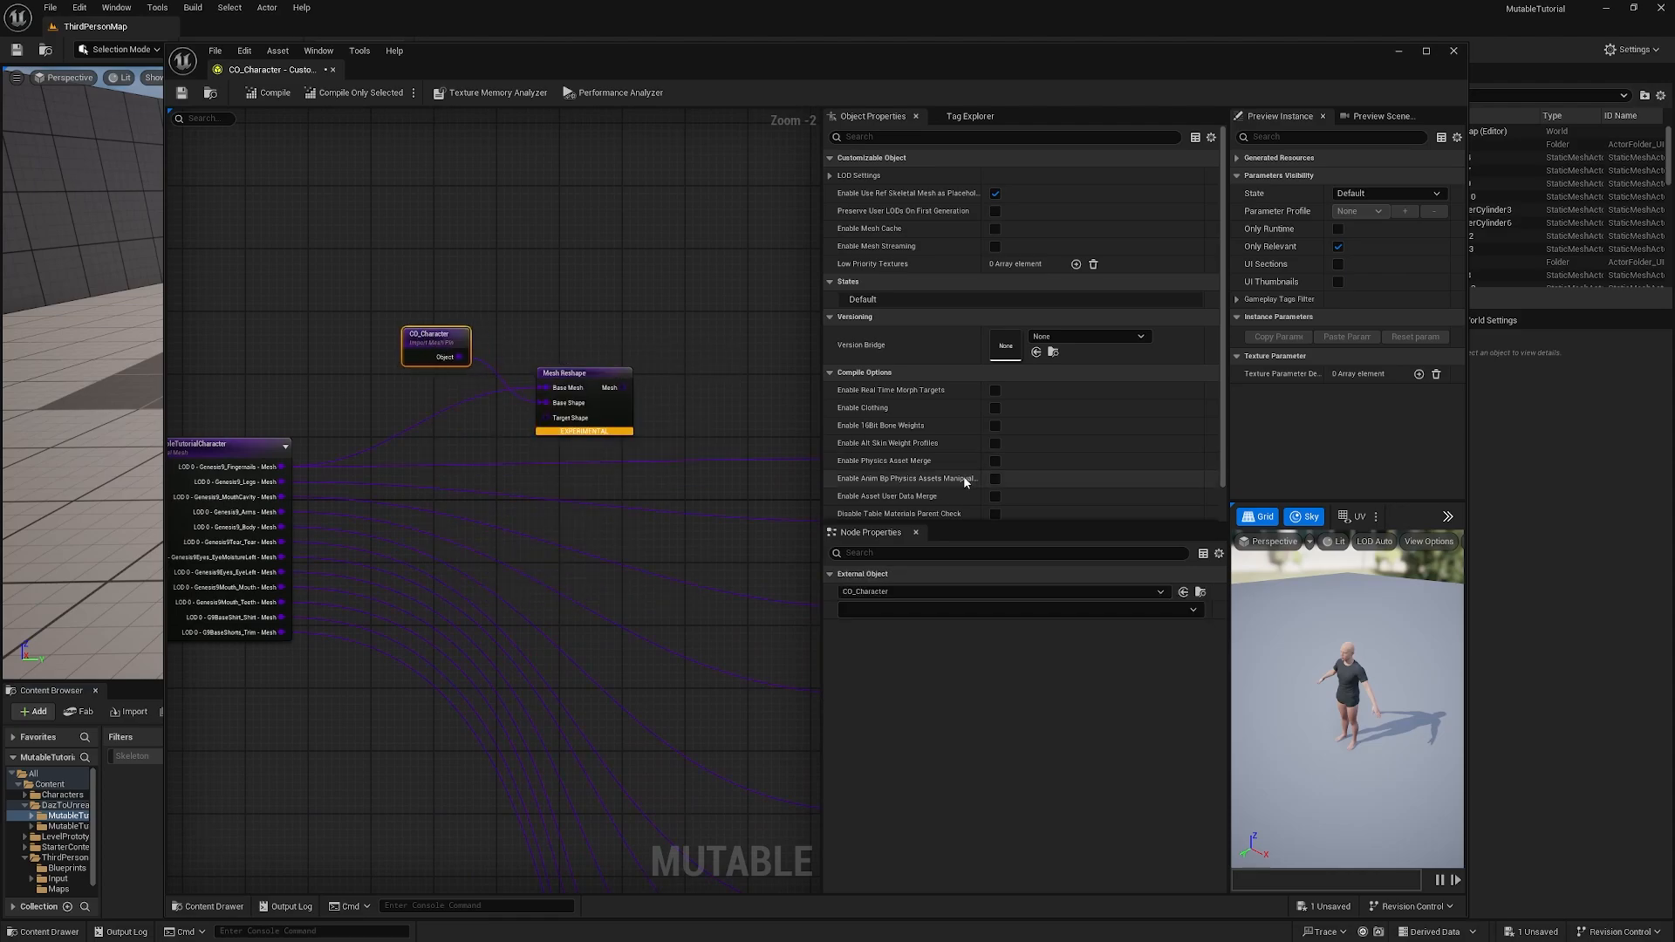
{"action": "left_click", "coordinate": [897, 591]}
{"action": "left_click", "coordinate": [944, 804]}
{"action": "left_click", "coordinate": [876, 610]}
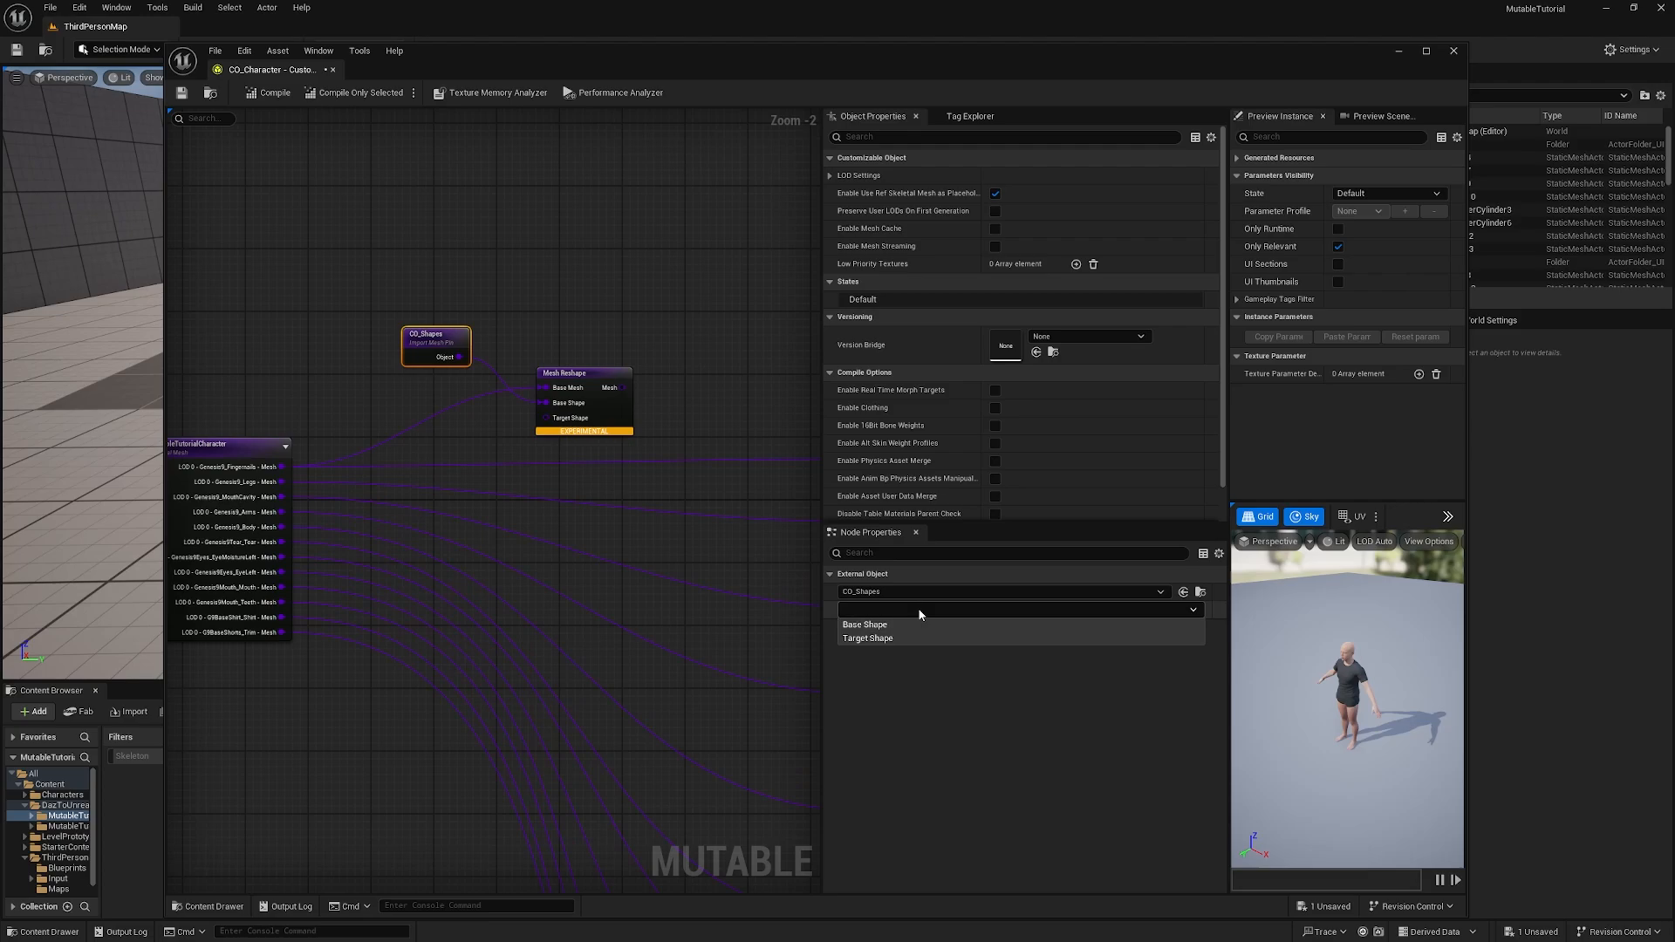
{"action": "left_click", "coordinate": [872, 626]}
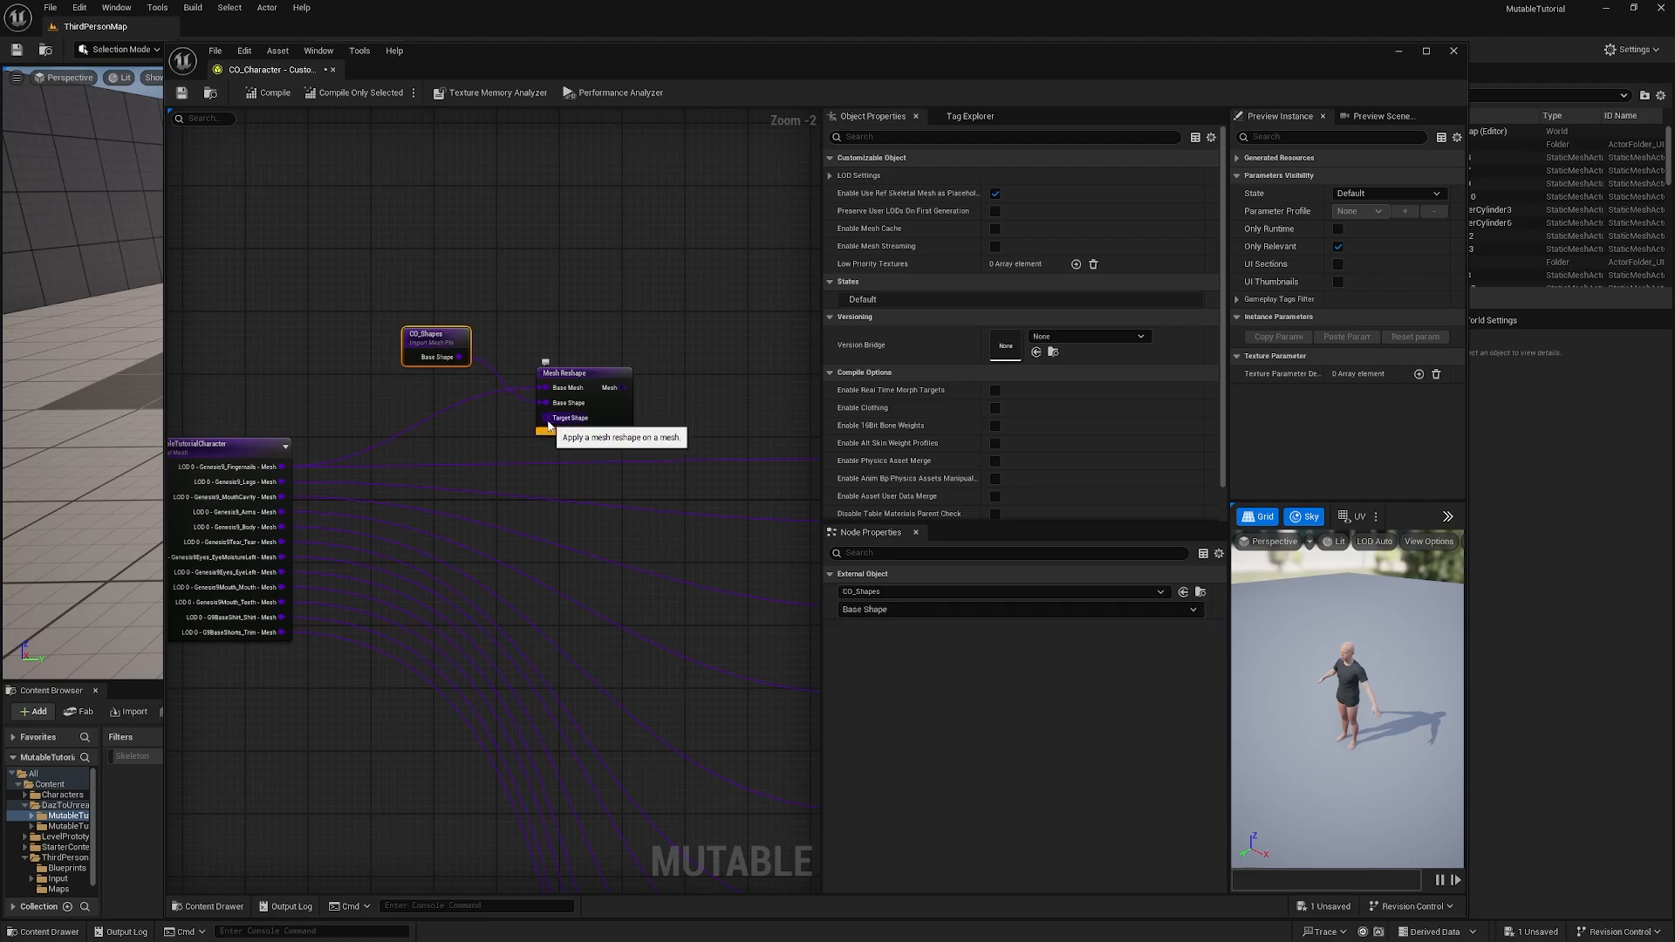
Step: Add an Import Mesh Pin to the Mesh Reshape's Target Shape input, sourced from Target Shape in CO_Shapes
{"action": "left_click_drag", "start_coordinate": [546, 418], "coordinate": [493, 289]}
{"action": "type", "text": "impor"}
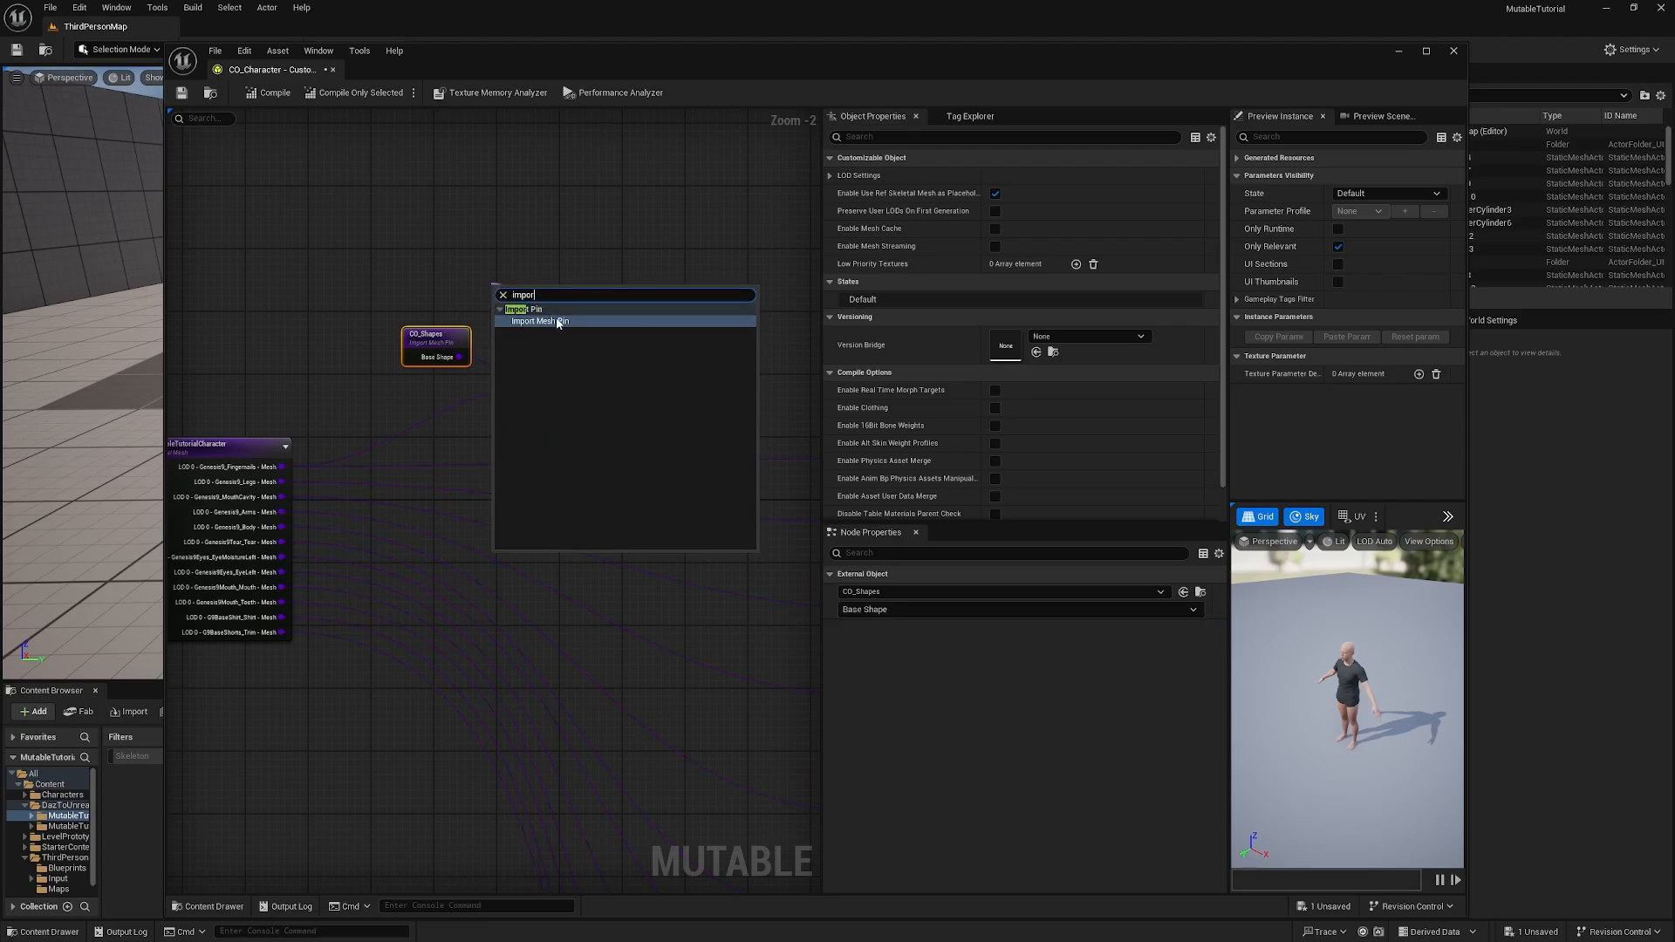
{"action": "left_click", "coordinate": [557, 321]}
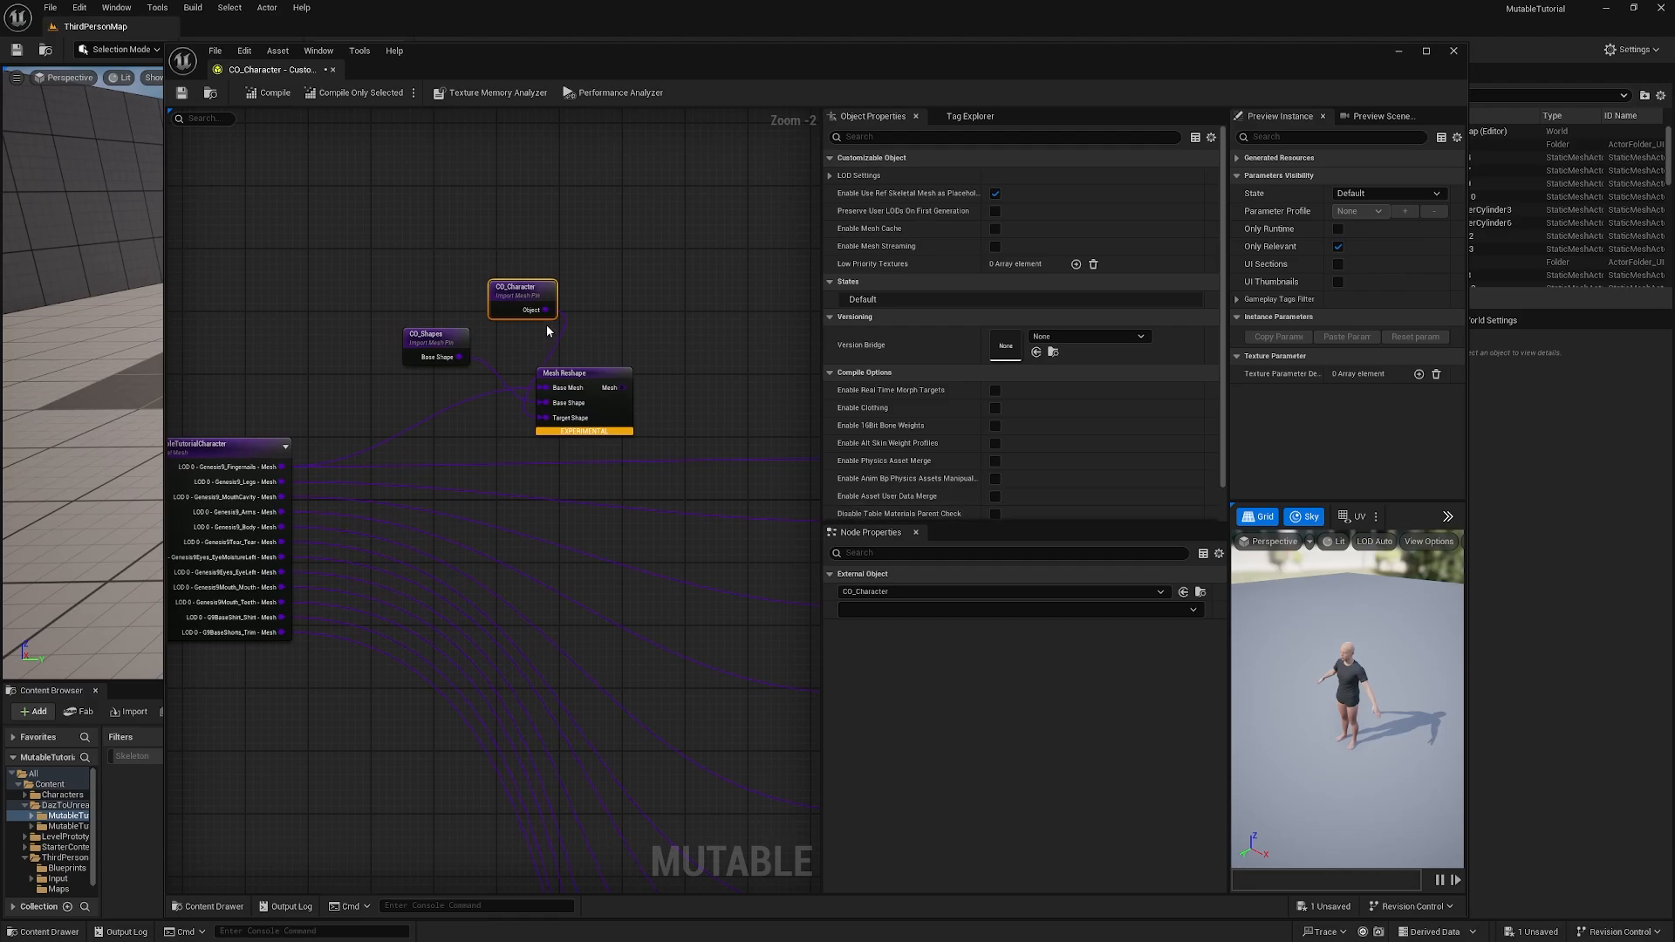
{"action": "left_click", "coordinate": [893, 592]}
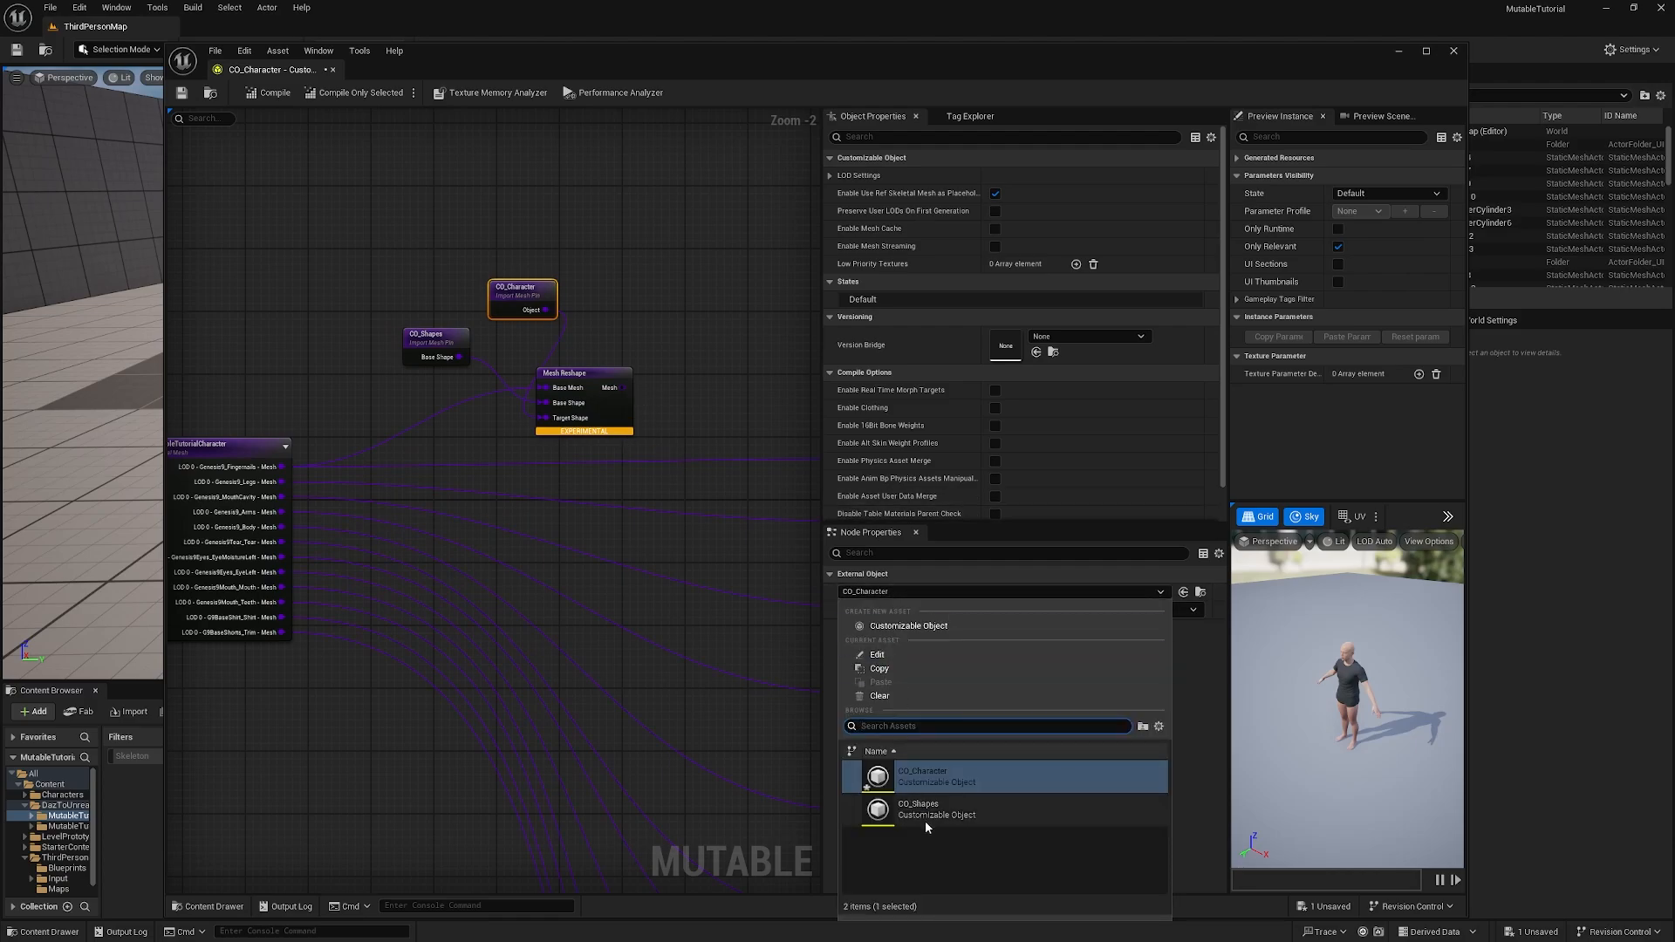
{"action": "left_click", "coordinate": [924, 816]}
{"action": "left_click", "coordinate": [877, 610]}
{"action": "left_click", "coordinate": [882, 636]}
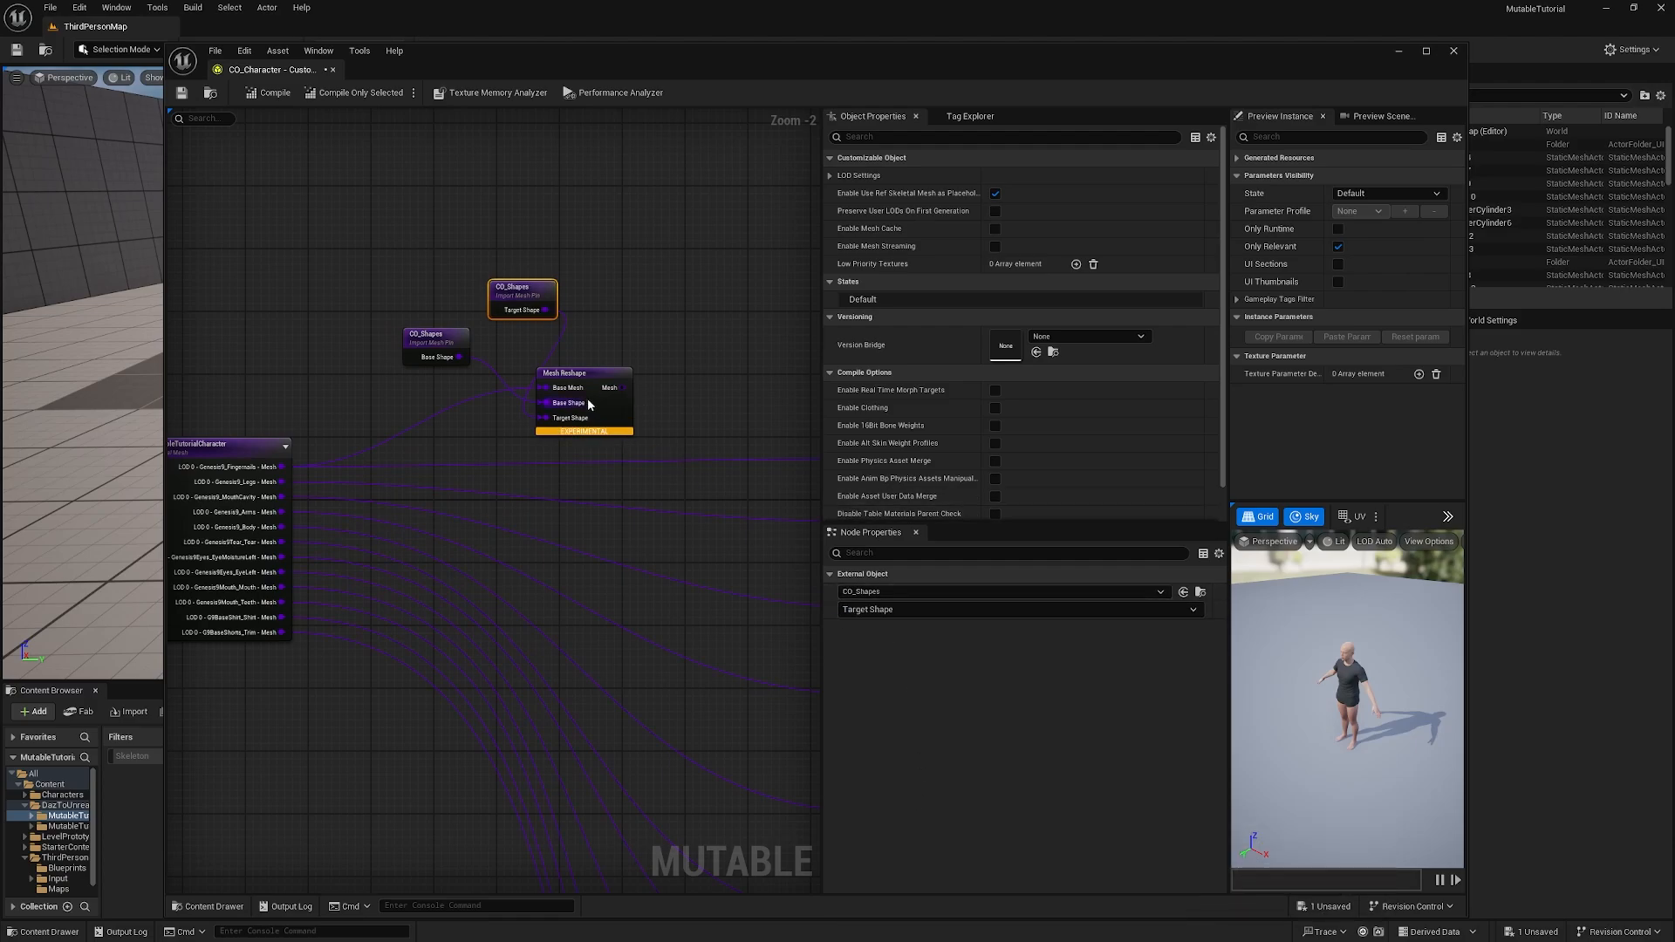
Step: Shift the Mesh Reshape node away from its import pins and connect its Mesh output to the Genesis9_Fingernails mesh section
{"action": "left_click_drag", "start_coordinate": [576, 377], "coordinate": [630, 384]}
{"action": "right_click_drag", "start_coordinate": [630, 383], "coordinate": [455, 384]}
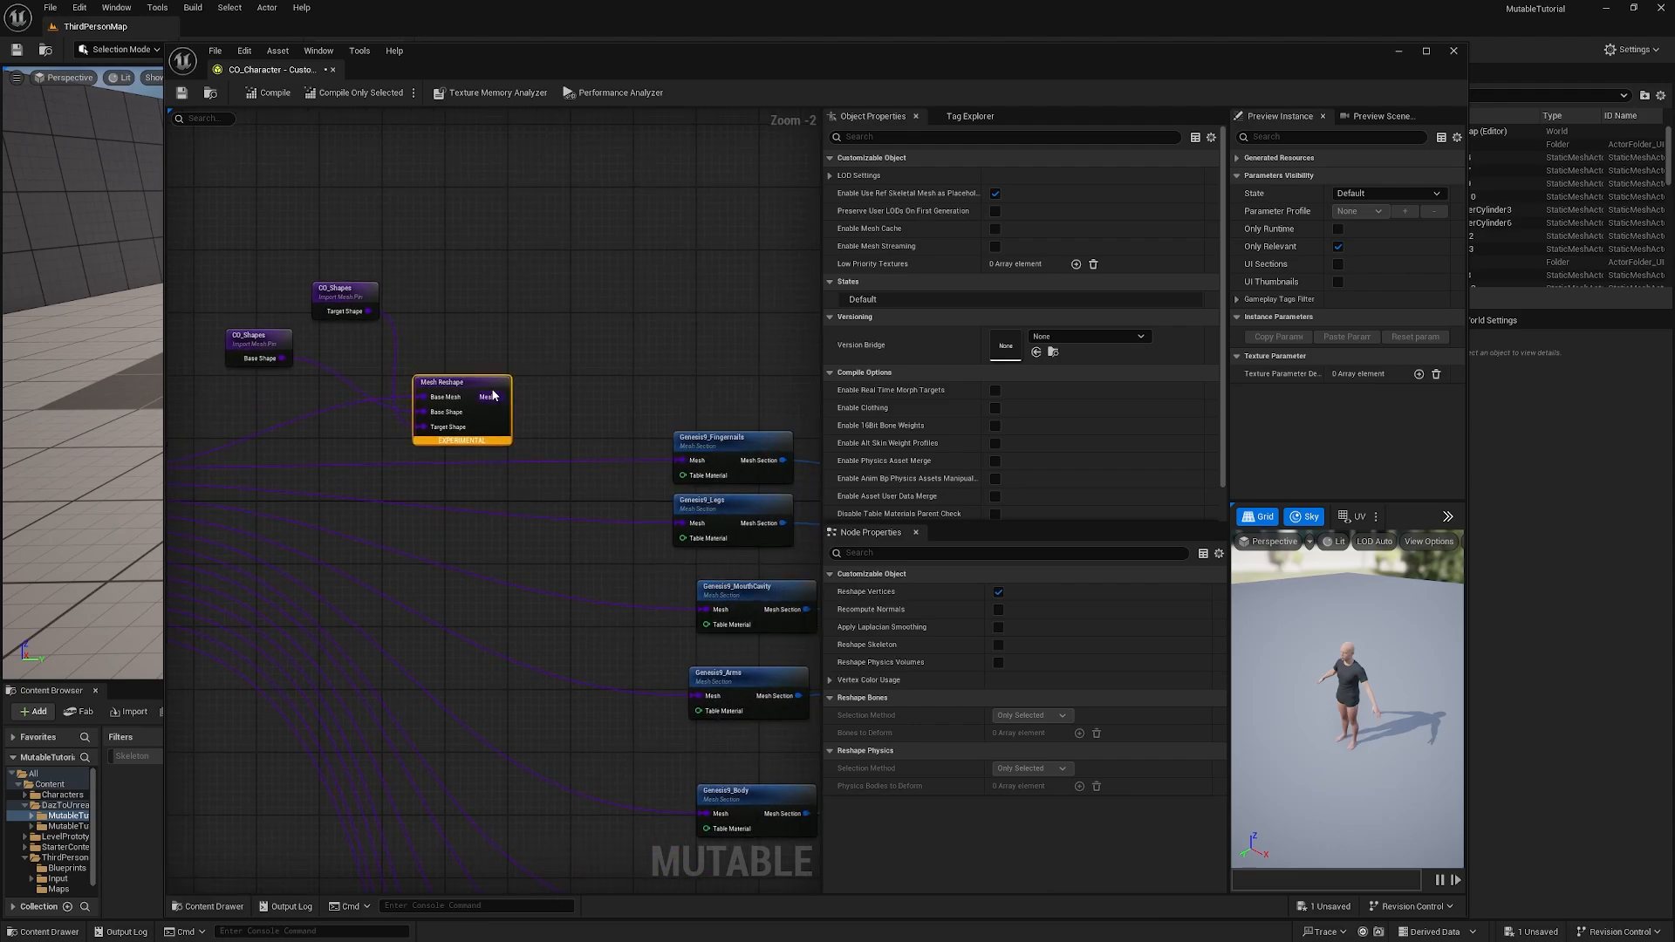
{"action": "left_click_drag", "start_coordinate": [502, 400], "coordinate": [684, 460]}
{"action": "right_click_drag", "start_coordinate": [391, 413], "coordinate": [556, 460]}
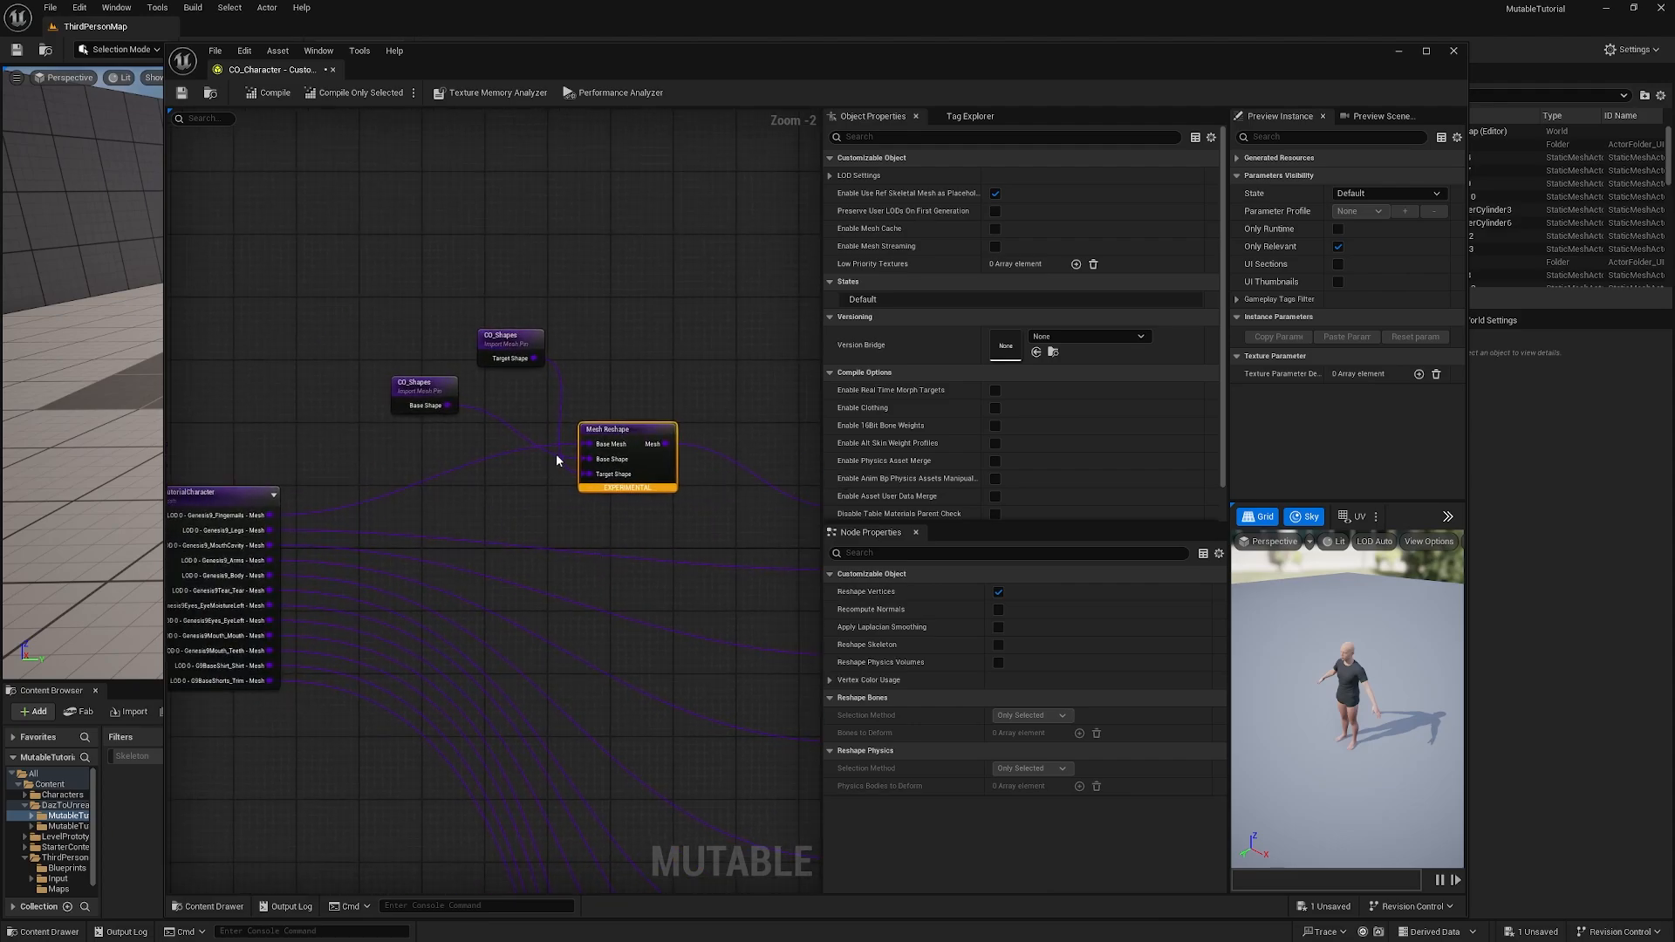
Step: Stack the Target Shape import pin beneath Base Shape and enable Reshape Skeleton and Recompute Normals on the Mesh Reshape
{"action": "left_click_drag", "start_coordinate": [505, 340], "coordinate": [425, 431]}
{"action": "right_click_drag", "start_coordinate": [619, 410], "coordinate": [550, 354]}
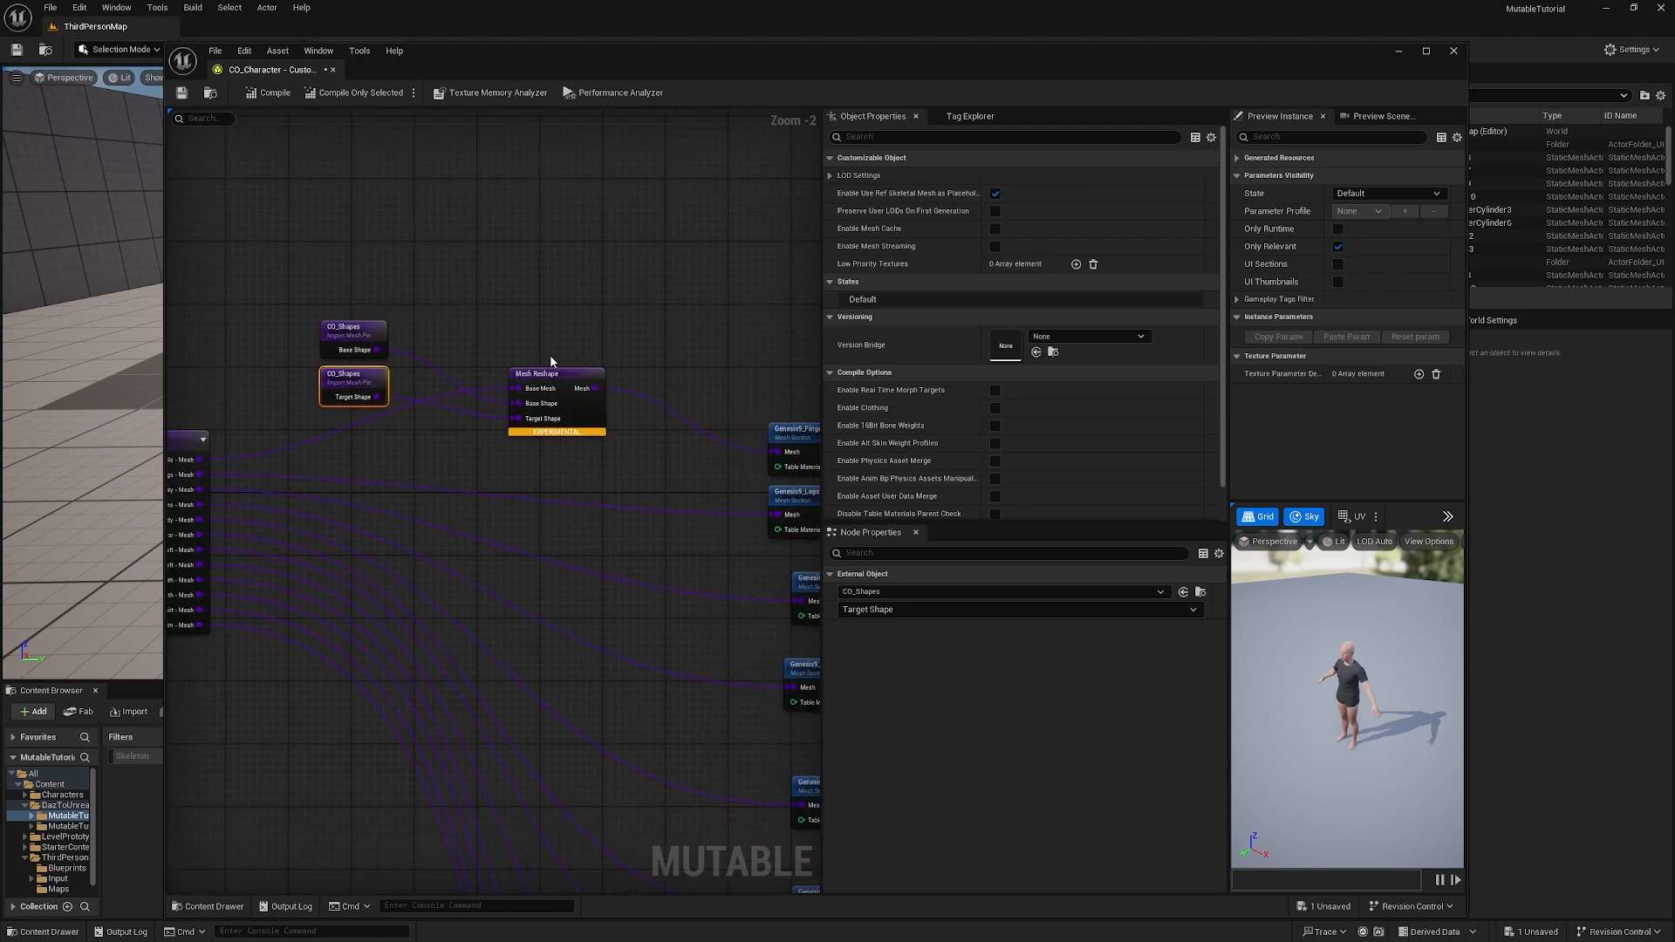
{"action": "left_click", "coordinate": [561, 376]}
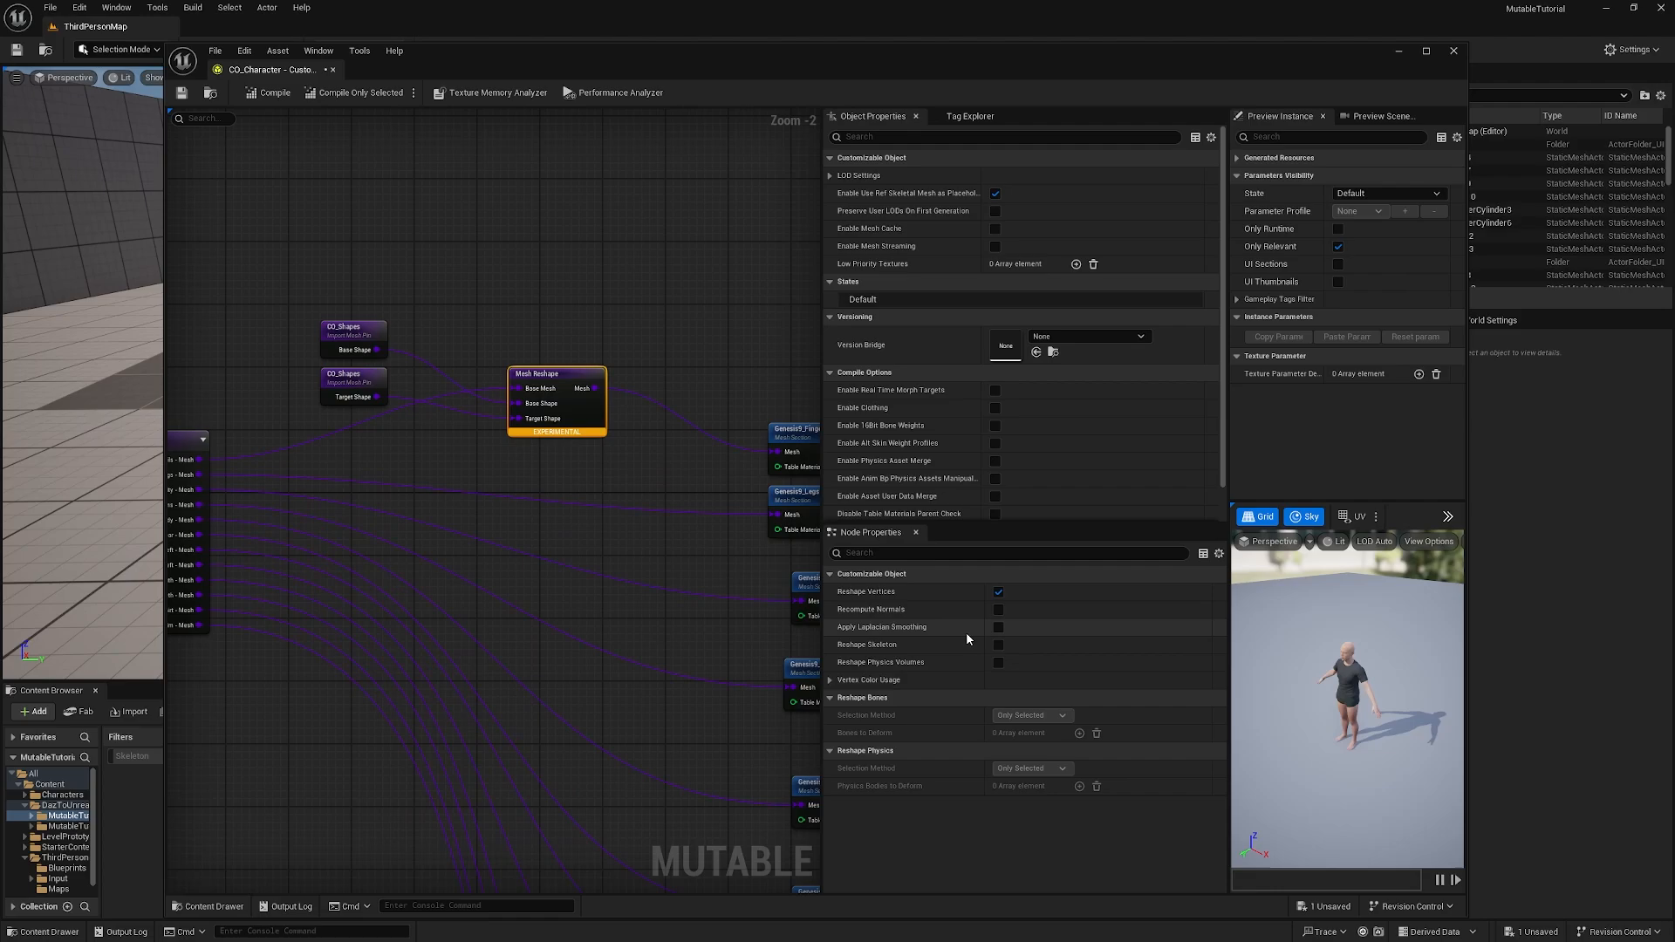
{"action": "left_click", "coordinate": [998, 592]}
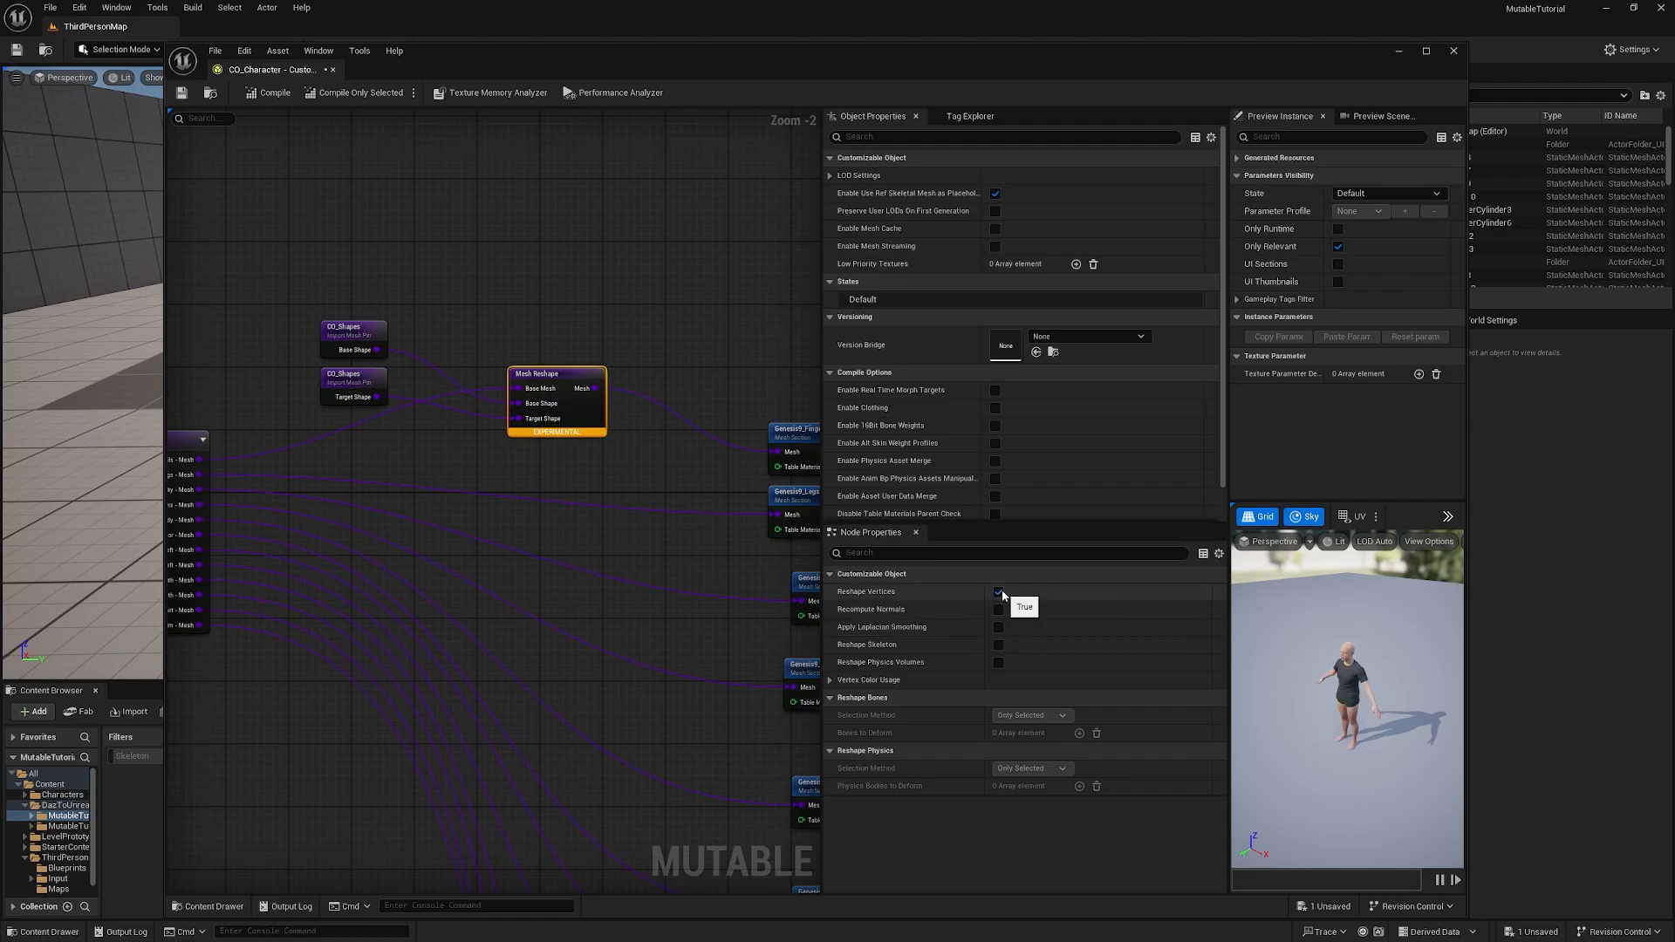
{"action": "left_click", "coordinate": [998, 646]}
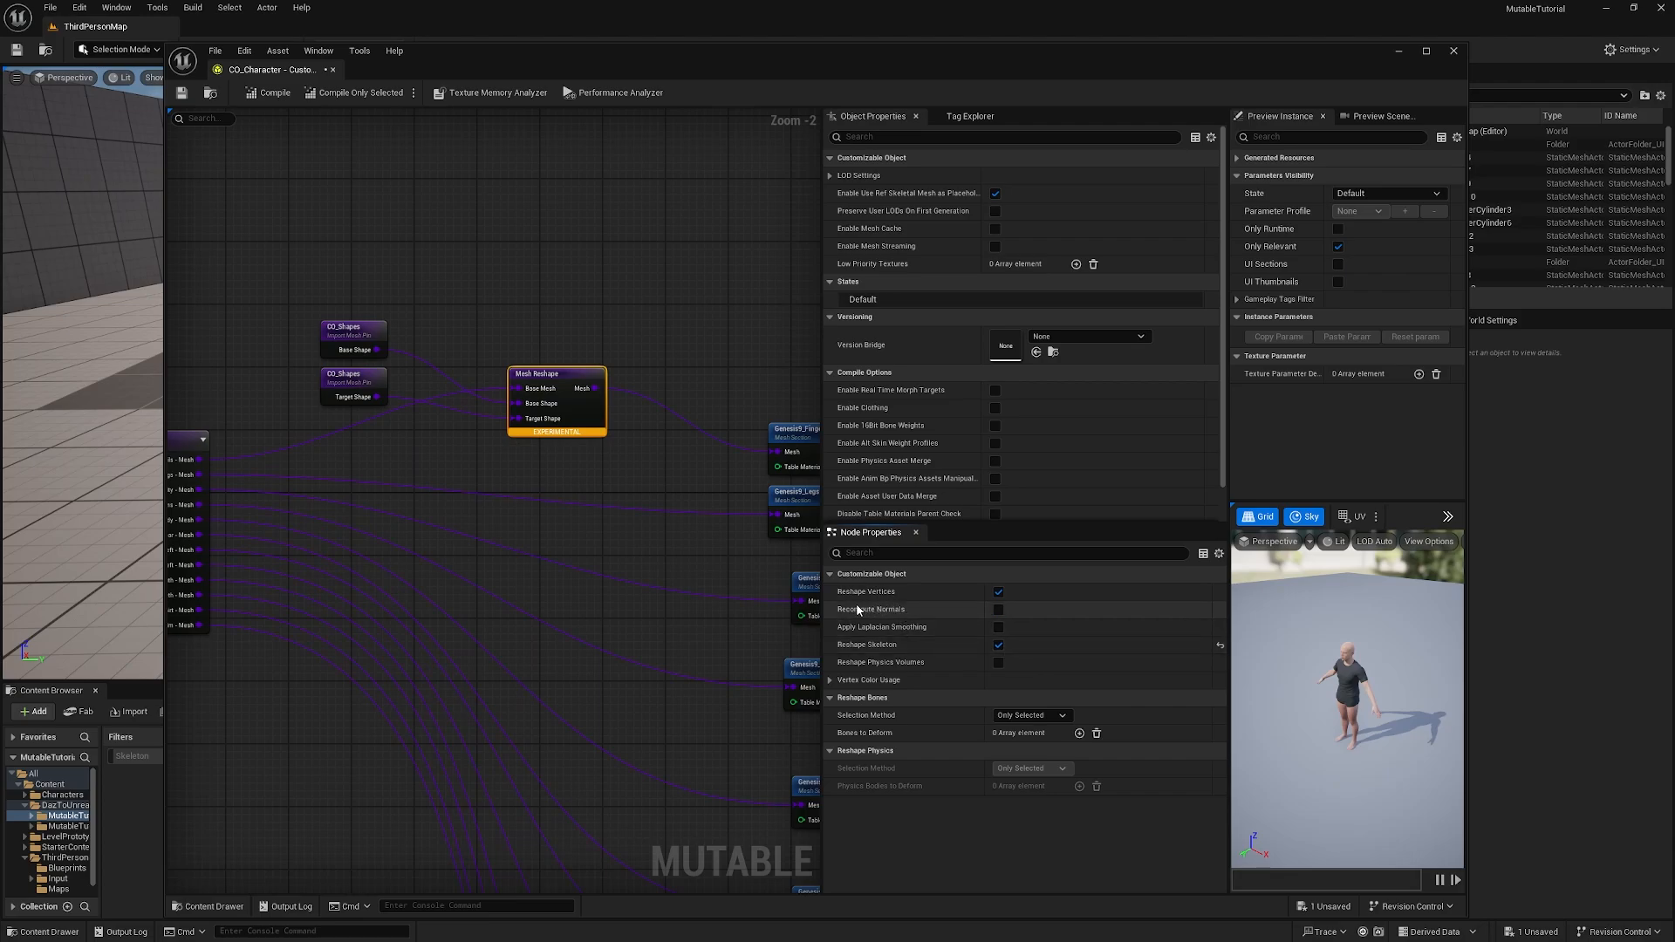
{"action": "left_click", "coordinate": [998, 610]}
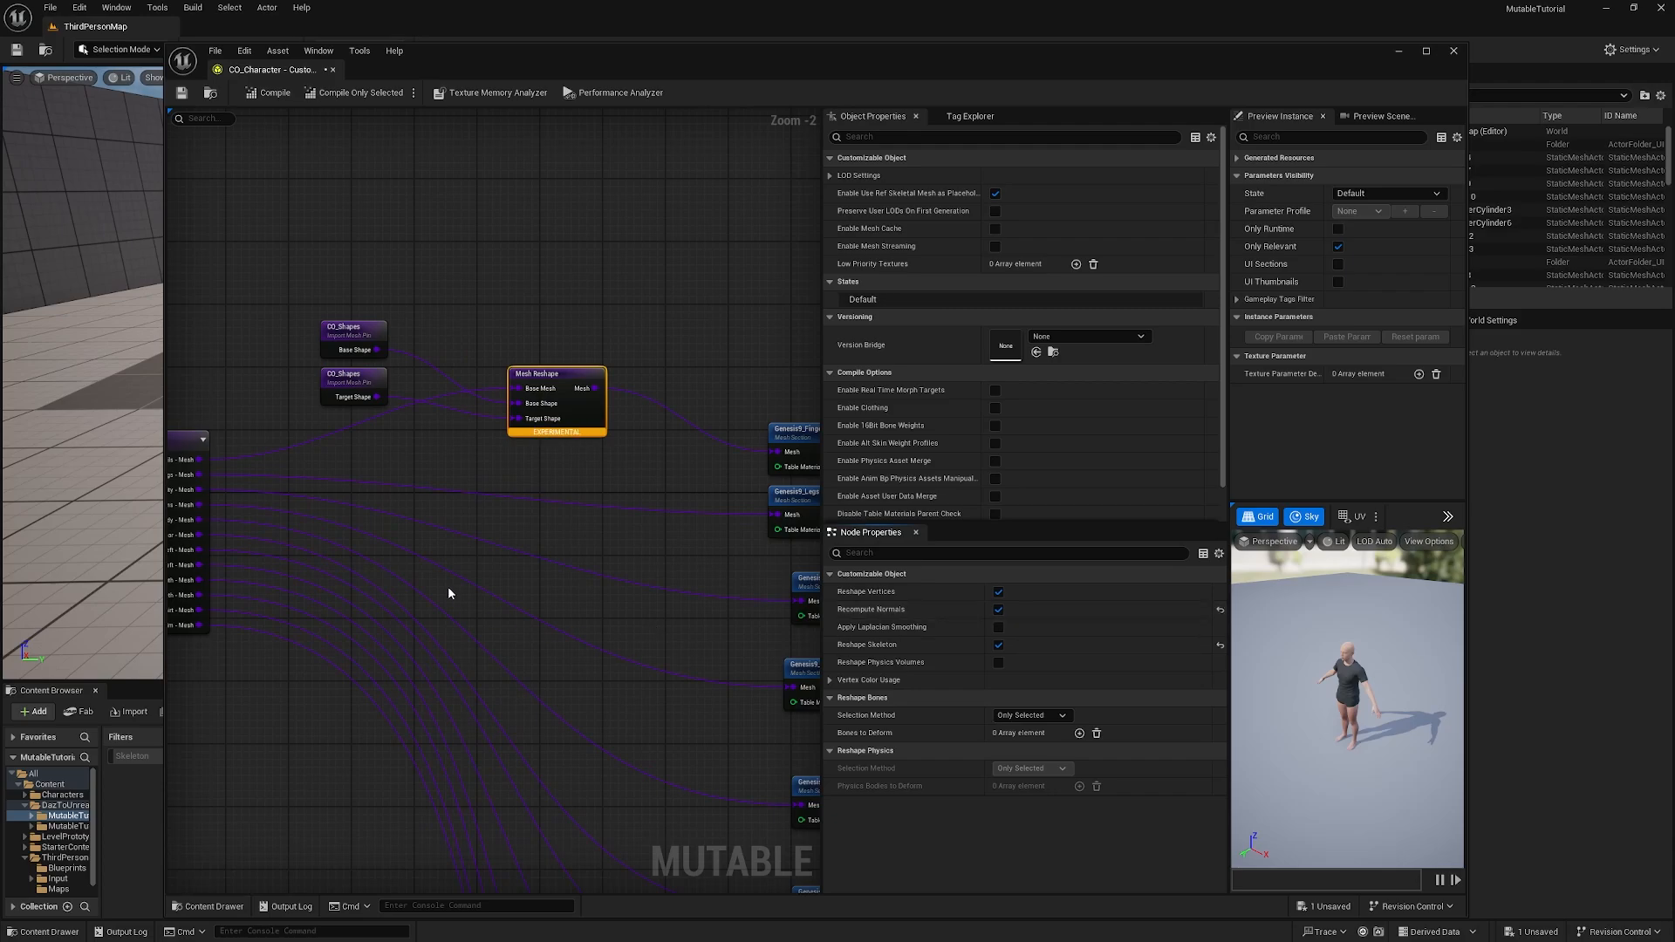
Step: Duplicate the Mesh Reshape with both CO_Shapes import pins and wire the copy into the Genesis9_Legs mesh connection
{"action": "scroll", "coordinate": [479, 539], "scroll_direction": "down", "scroll_amount": 2}
{"action": "right_click_drag", "start_coordinate": [437, 523], "coordinate": [477, 483]}
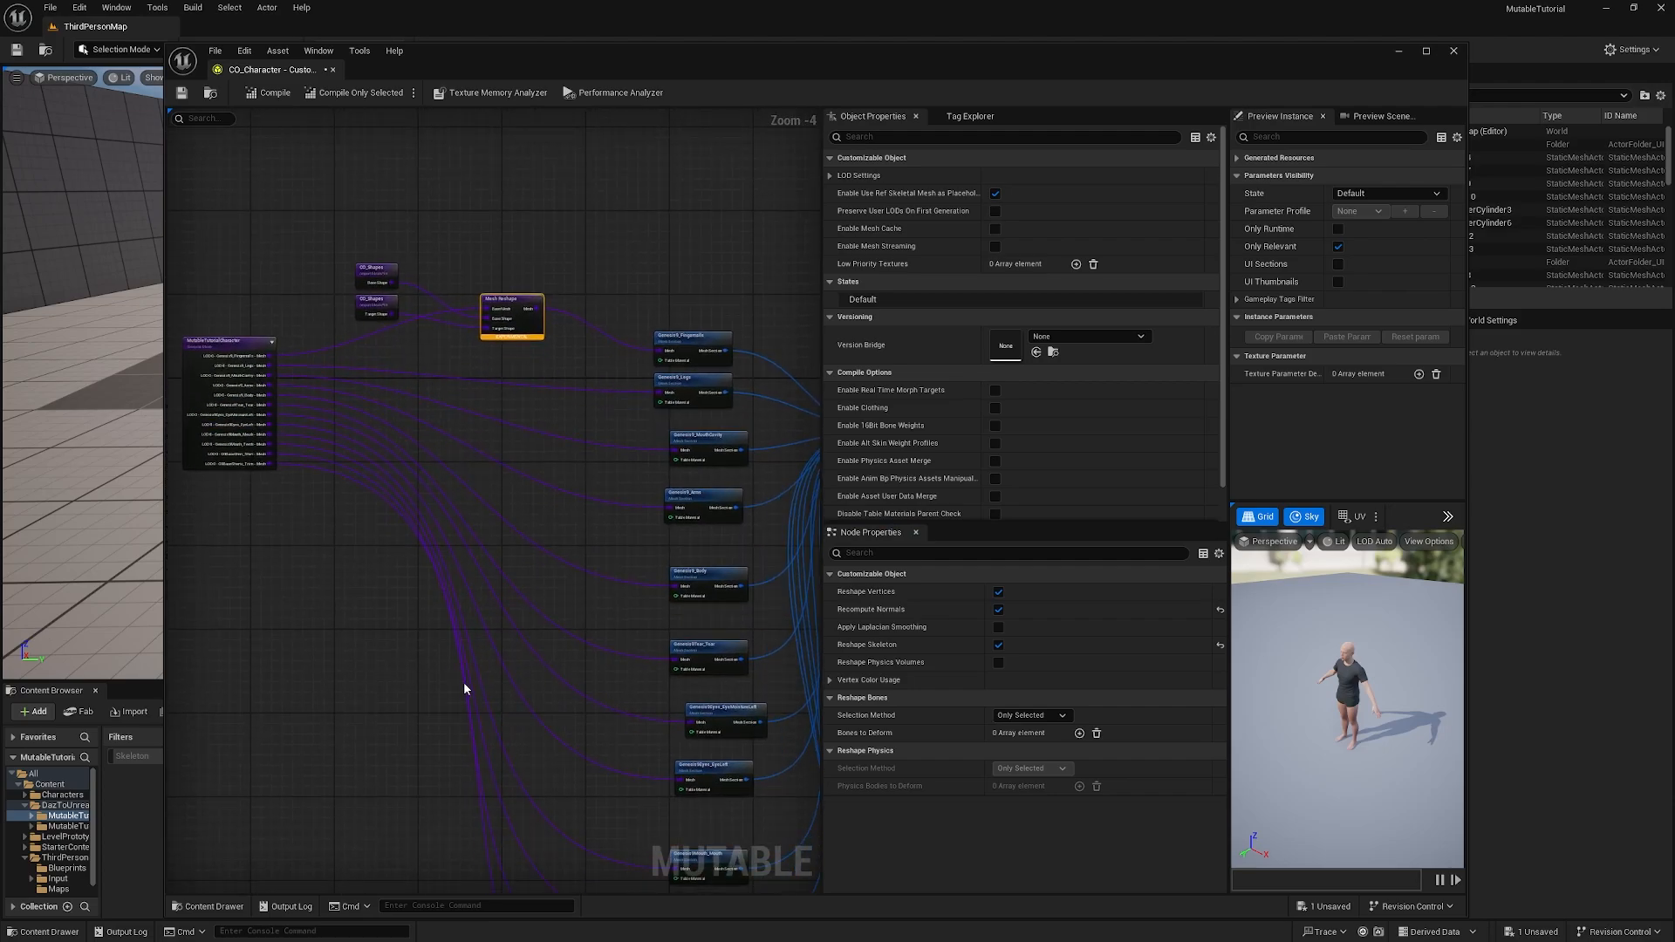
{"action": "right_click_drag", "start_coordinate": [428, 402], "coordinate": [444, 443]}
{"action": "left_click_drag", "start_coordinate": [360, 297], "coordinate": [446, 338]}
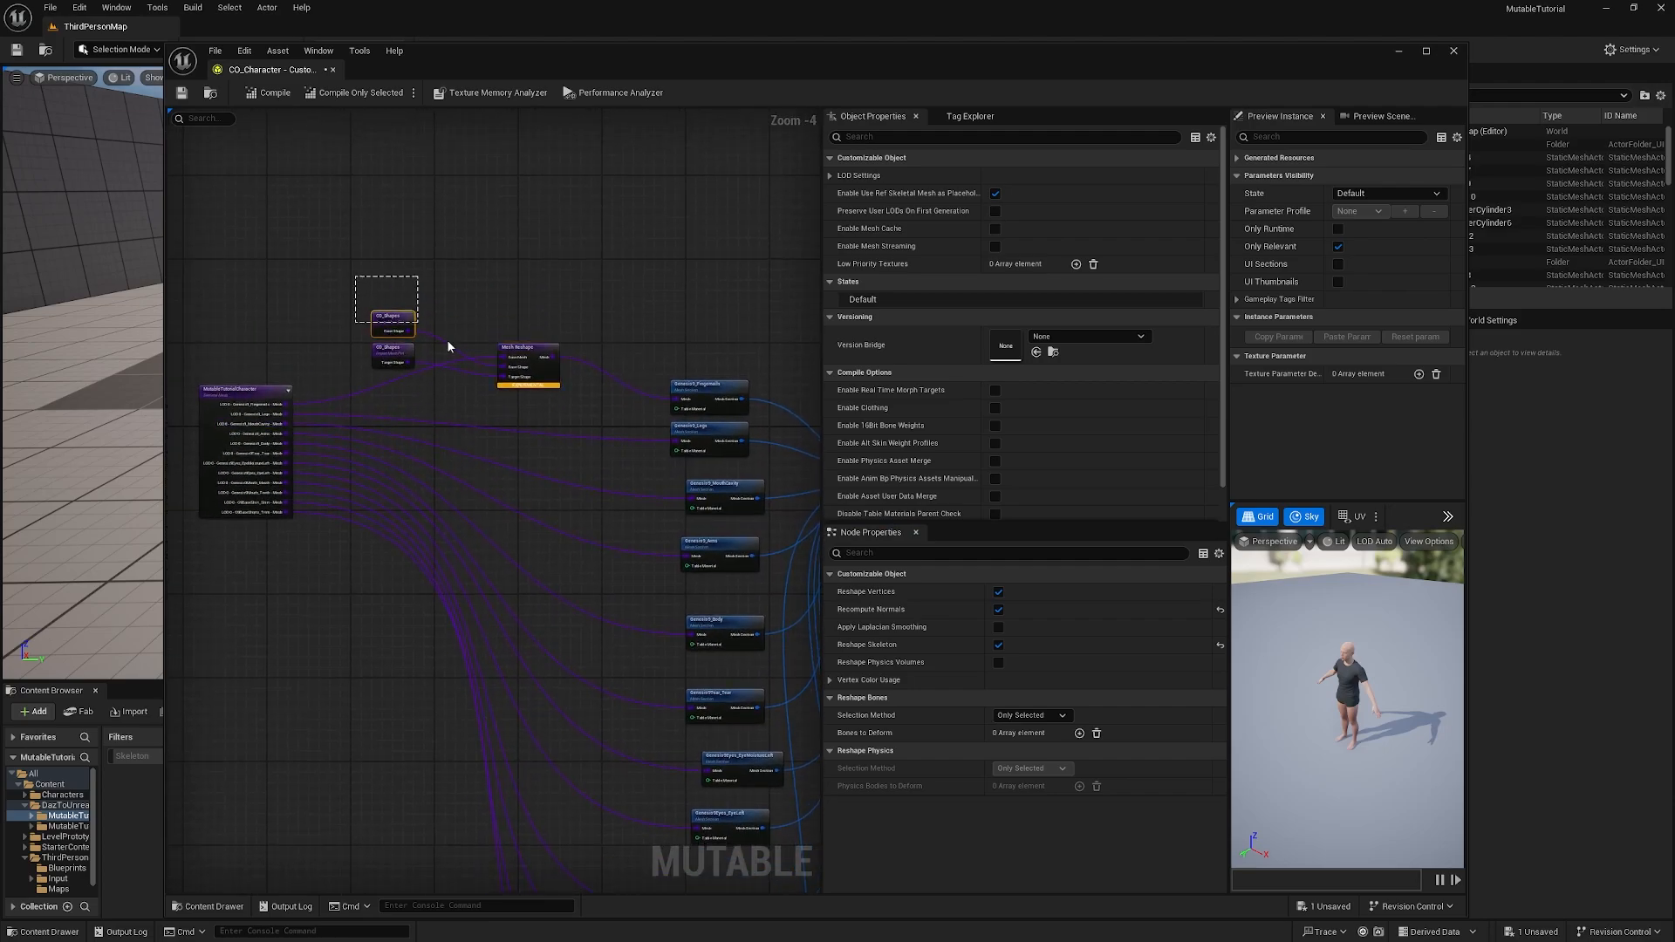
{"action": "left_click", "coordinate": [524, 362], "text": "shift"}
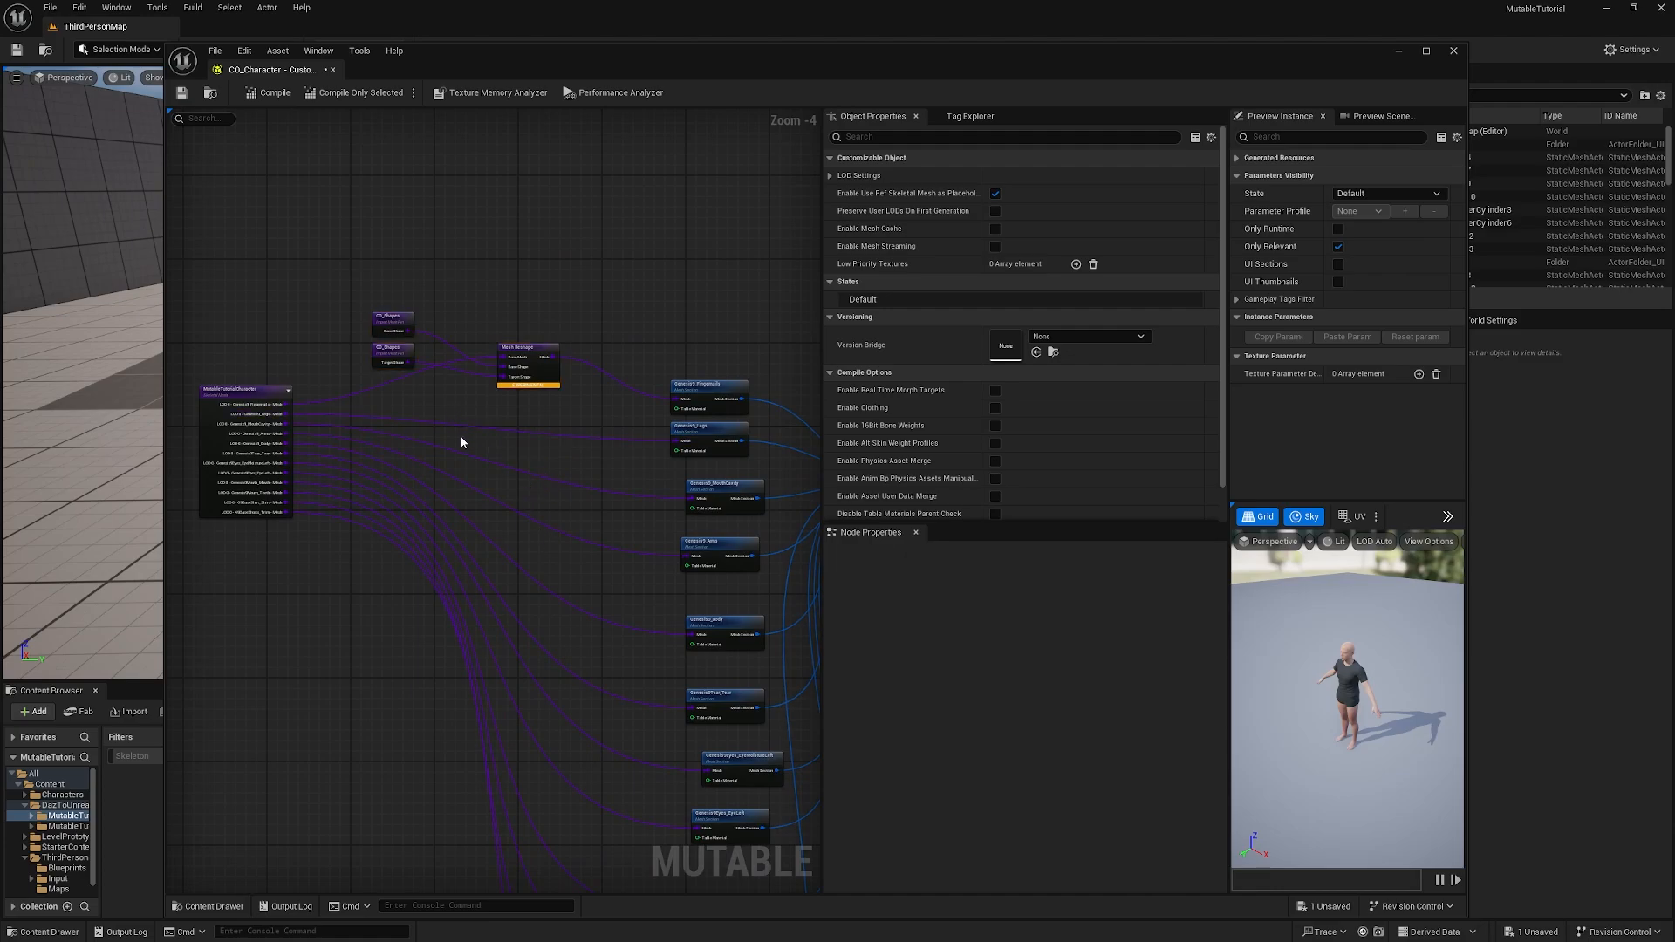
{"action": "key", "text": "ctrl+d"}
{"action": "mouse_move", "coordinate": [562, 439]}
{"action": "left_mouse_down"}
{"action": "mouse_move", "coordinate": [513, 428]}
{"action": "mouse_move", "coordinate": [578, 451]}
{"action": "mouse_move", "coordinate": [540, 430]}
{"action": "left_mouse_up"}
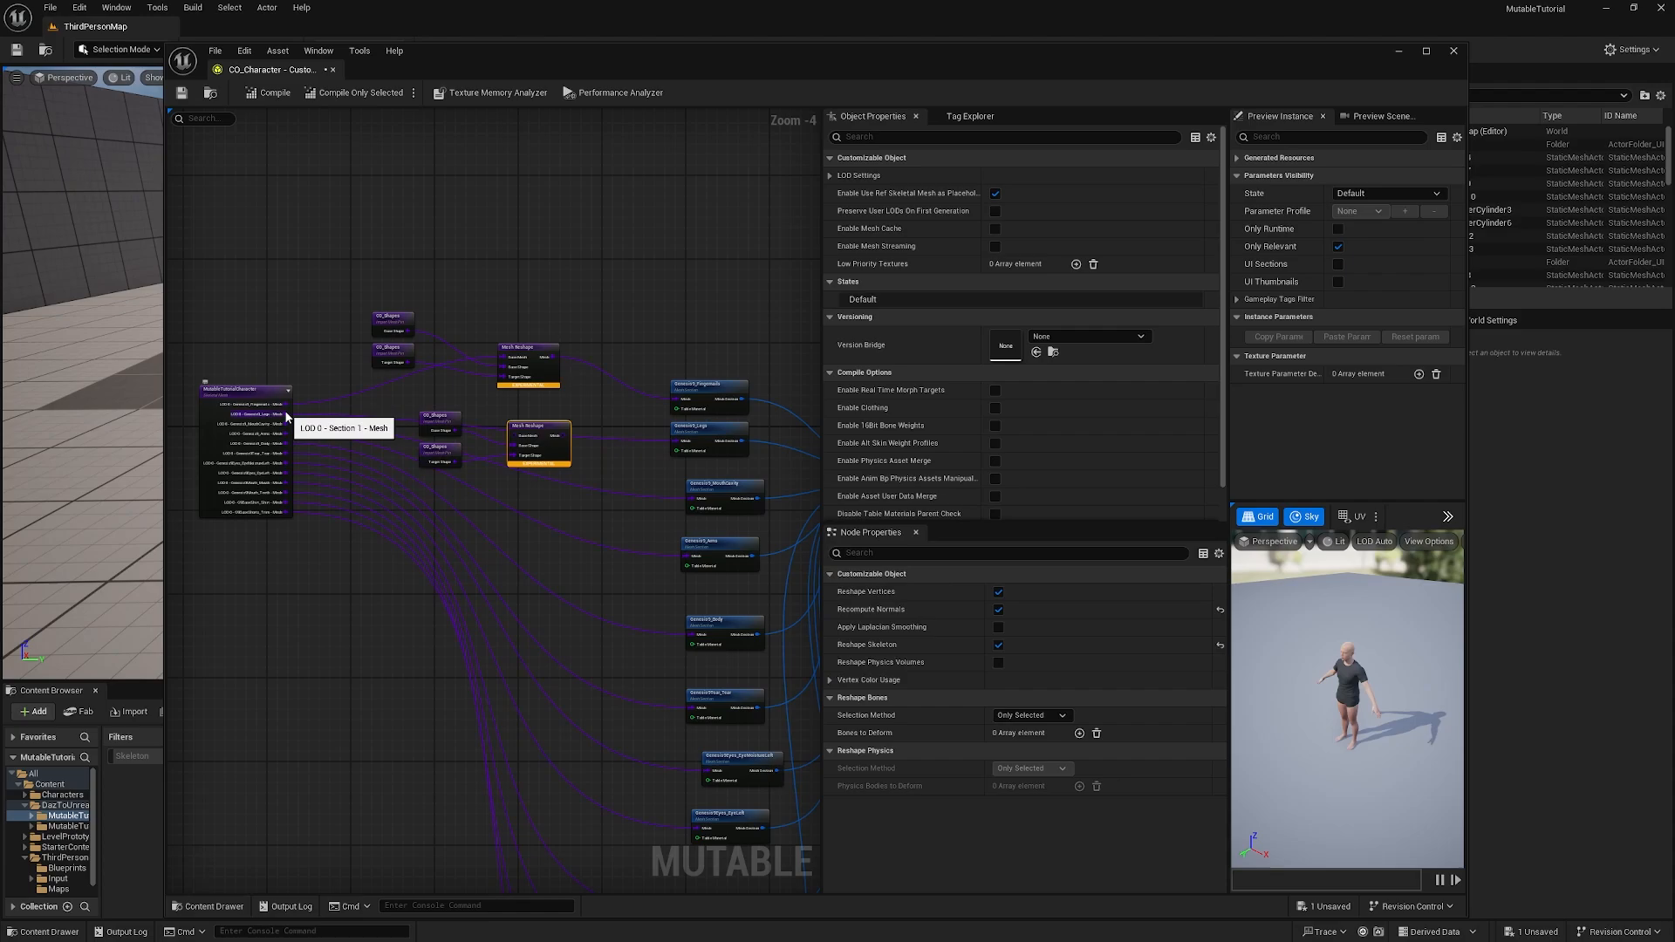
{"action": "left_click_drag", "start_coordinate": [289, 414], "coordinate": [683, 444]}
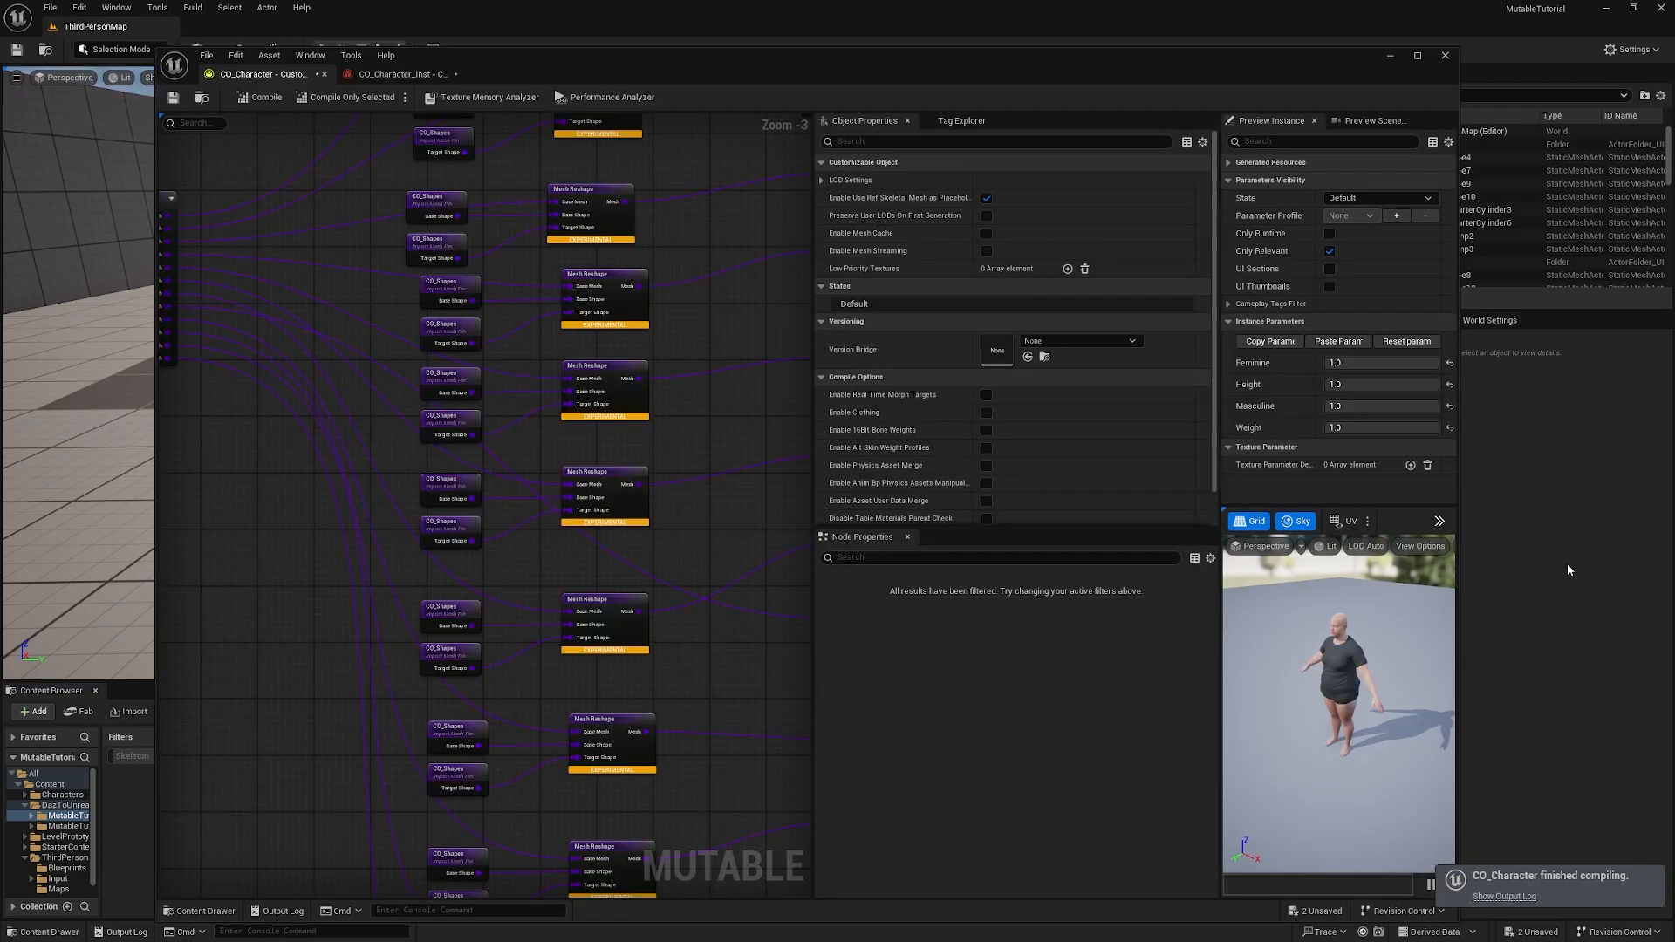
Step: Review the Mesh Reshape nodes and import pins feeding each mesh section, one node's properties, and the reshaped character preview
{"action": "left_click_drag", "start_coordinate": [498, 73], "coordinate": [511, 57]}
{"action": "scroll", "coordinate": [396, 360], "scroll_direction": "down", "scroll_amount": 2}
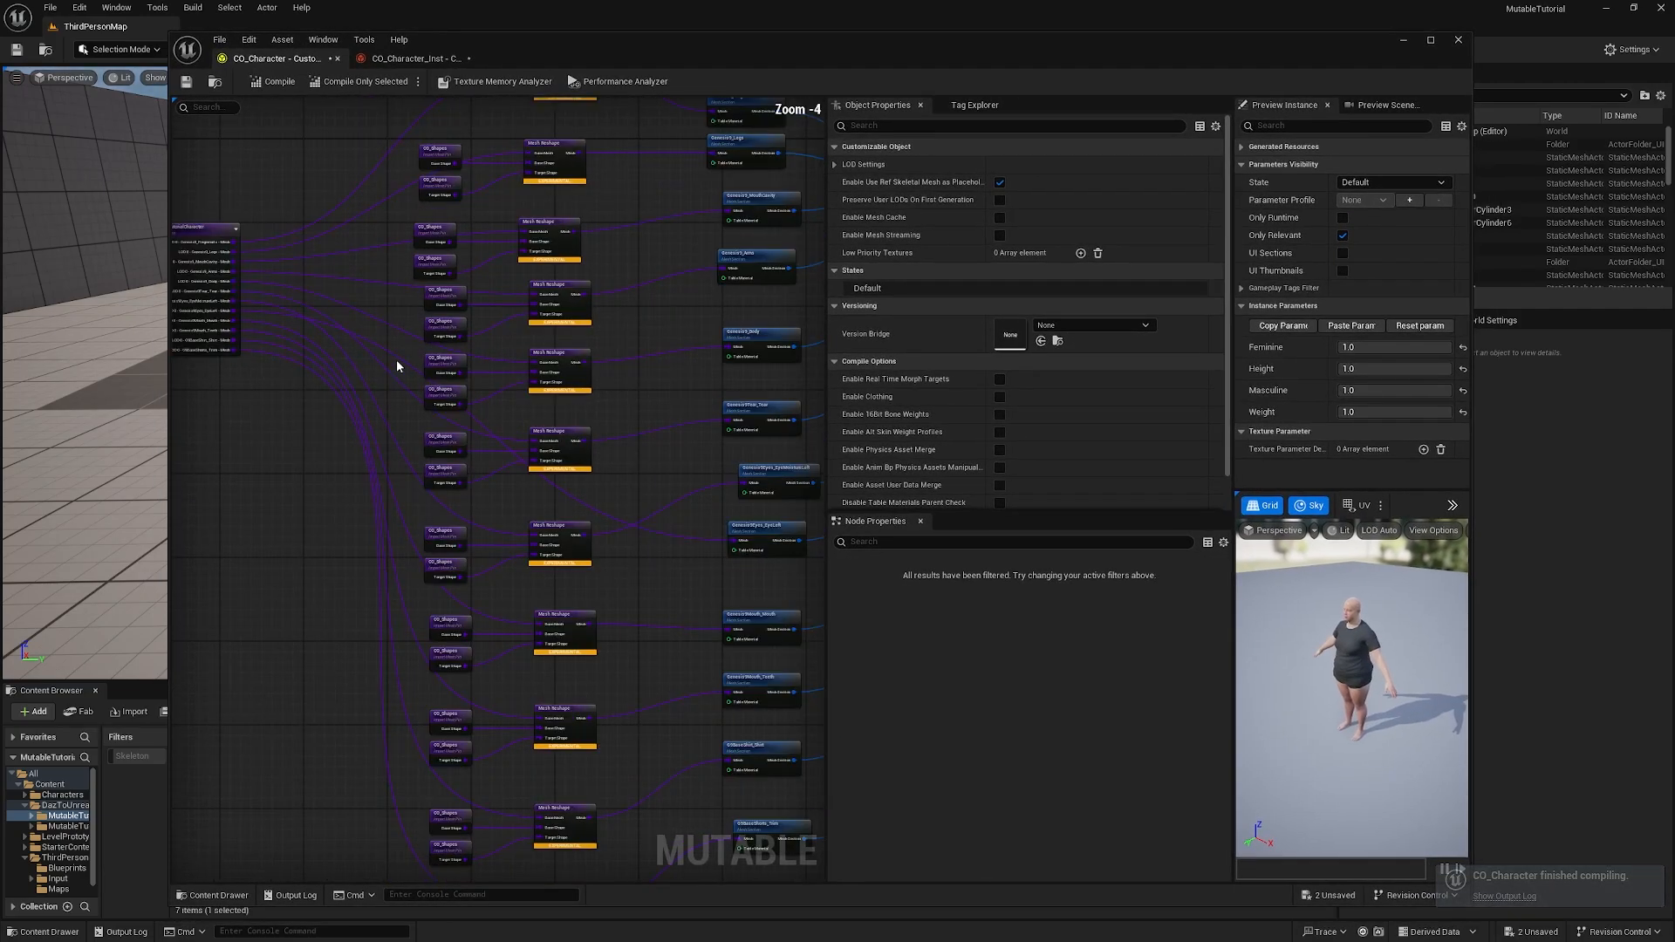
{"action": "scroll", "coordinate": [361, 433], "scroll_direction": "up", "scroll_amount": 3}
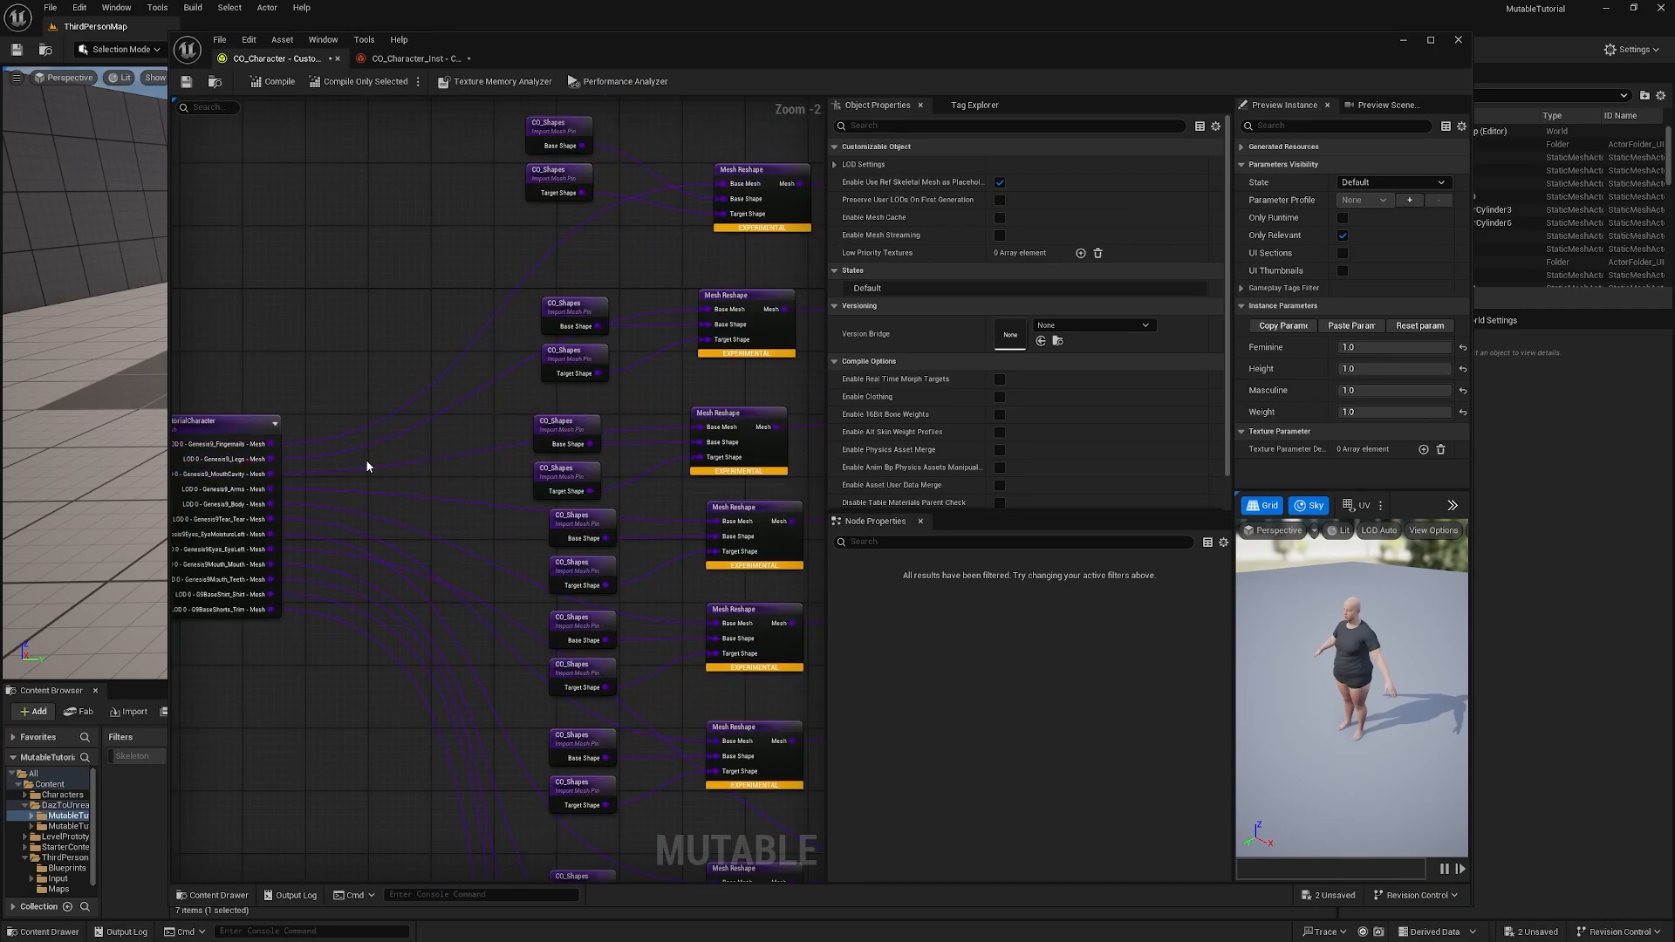
{"action": "right_click_drag", "start_coordinate": [365, 459], "coordinate": [213, 508]}
{"action": "left_click", "coordinate": [584, 345]}
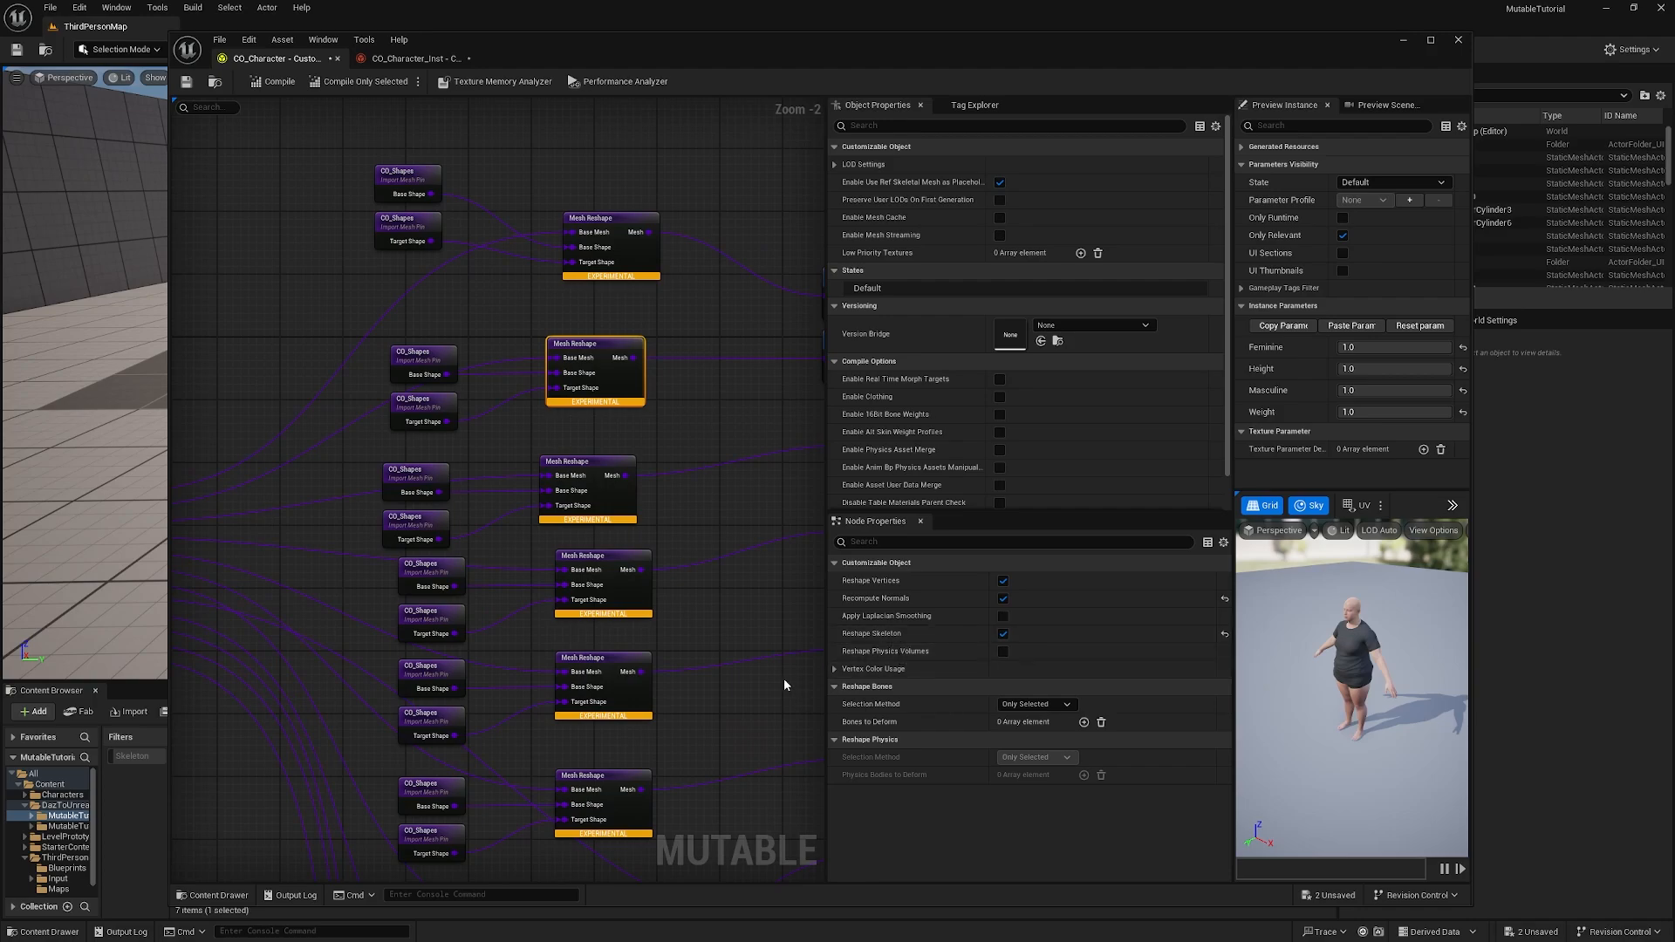
{"action": "right_click_drag", "start_coordinate": [731, 616], "coordinate": [709, 438]}
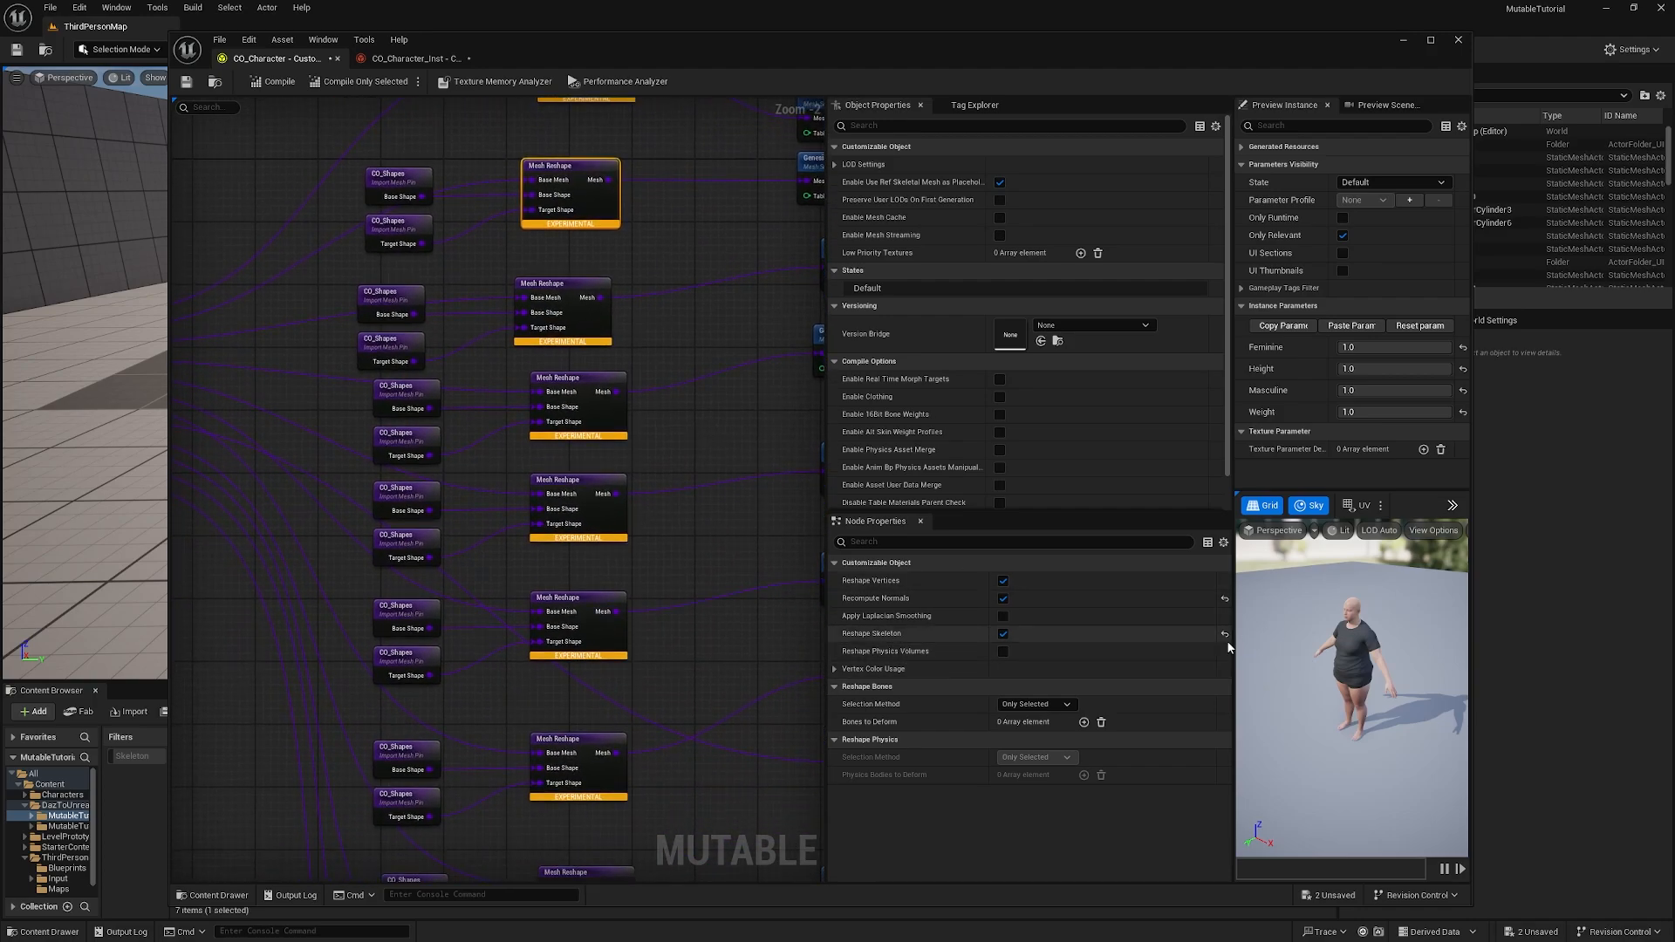
{"action": "left_click_drag", "start_coordinate": [1357, 664], "coordinate": [1387, 623]}
{"action": "left_click_drag", "start_coordinate": [1352, 663], "coordinate": [1352, 715]}
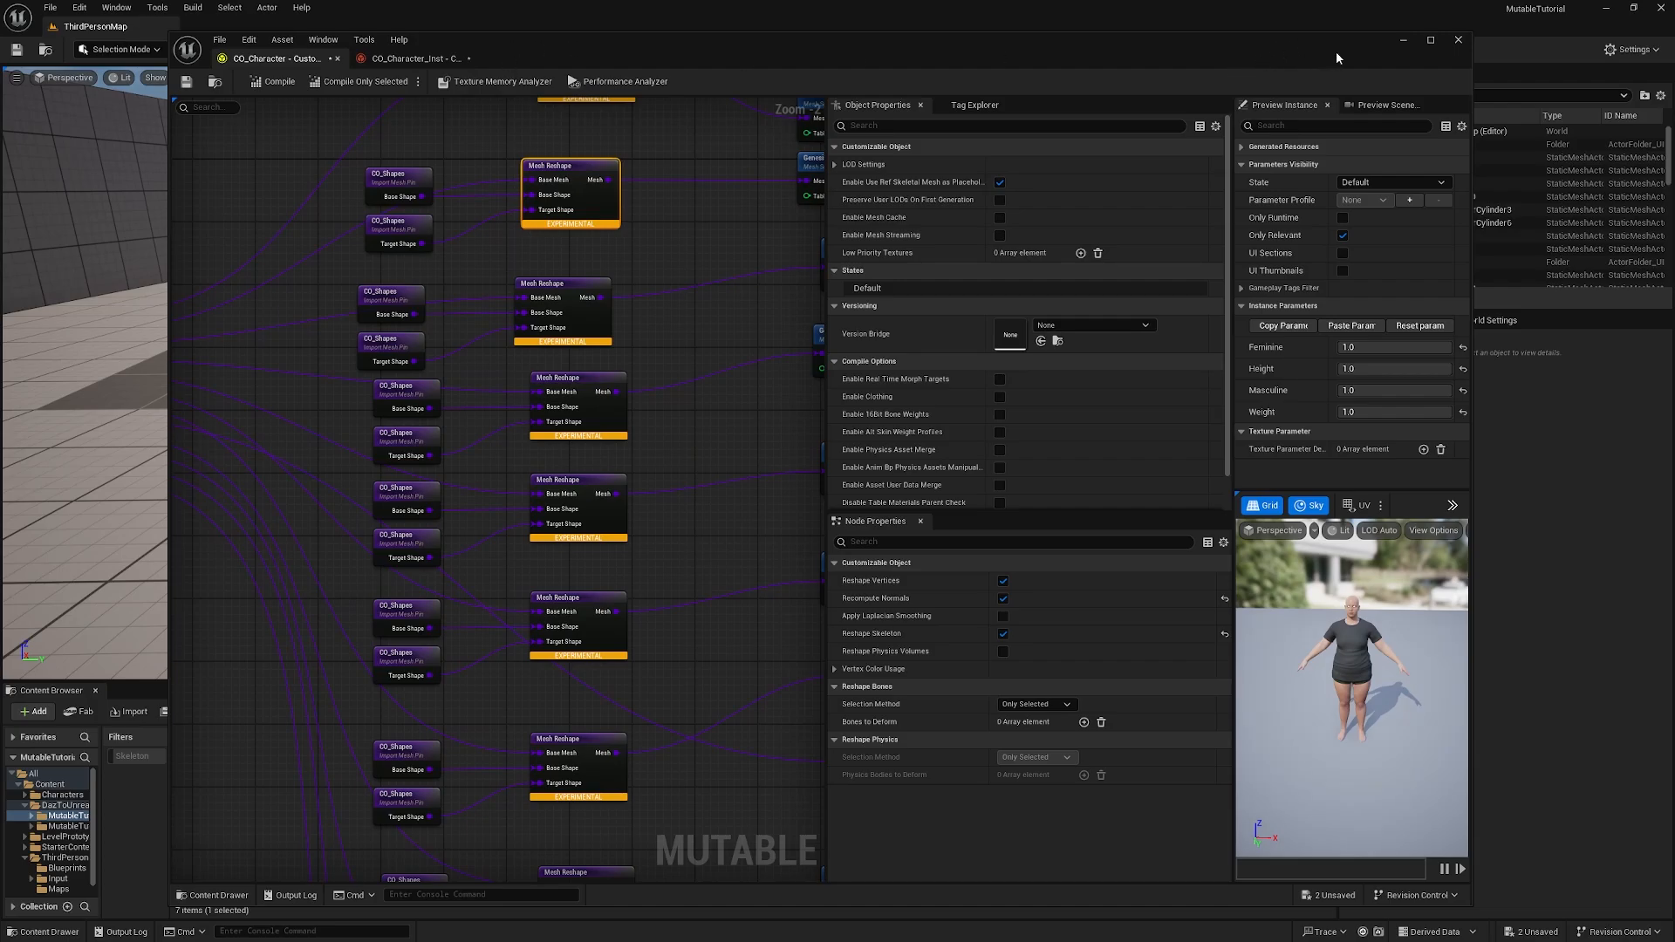
Step: Save CO_Character and open CO_Shapes from the DazToUnreal/MutableTutorialShapes folder
{"action": "left_click_drag", "start_coordinate": [1336, 58], "coordinate": [1379, 60]}
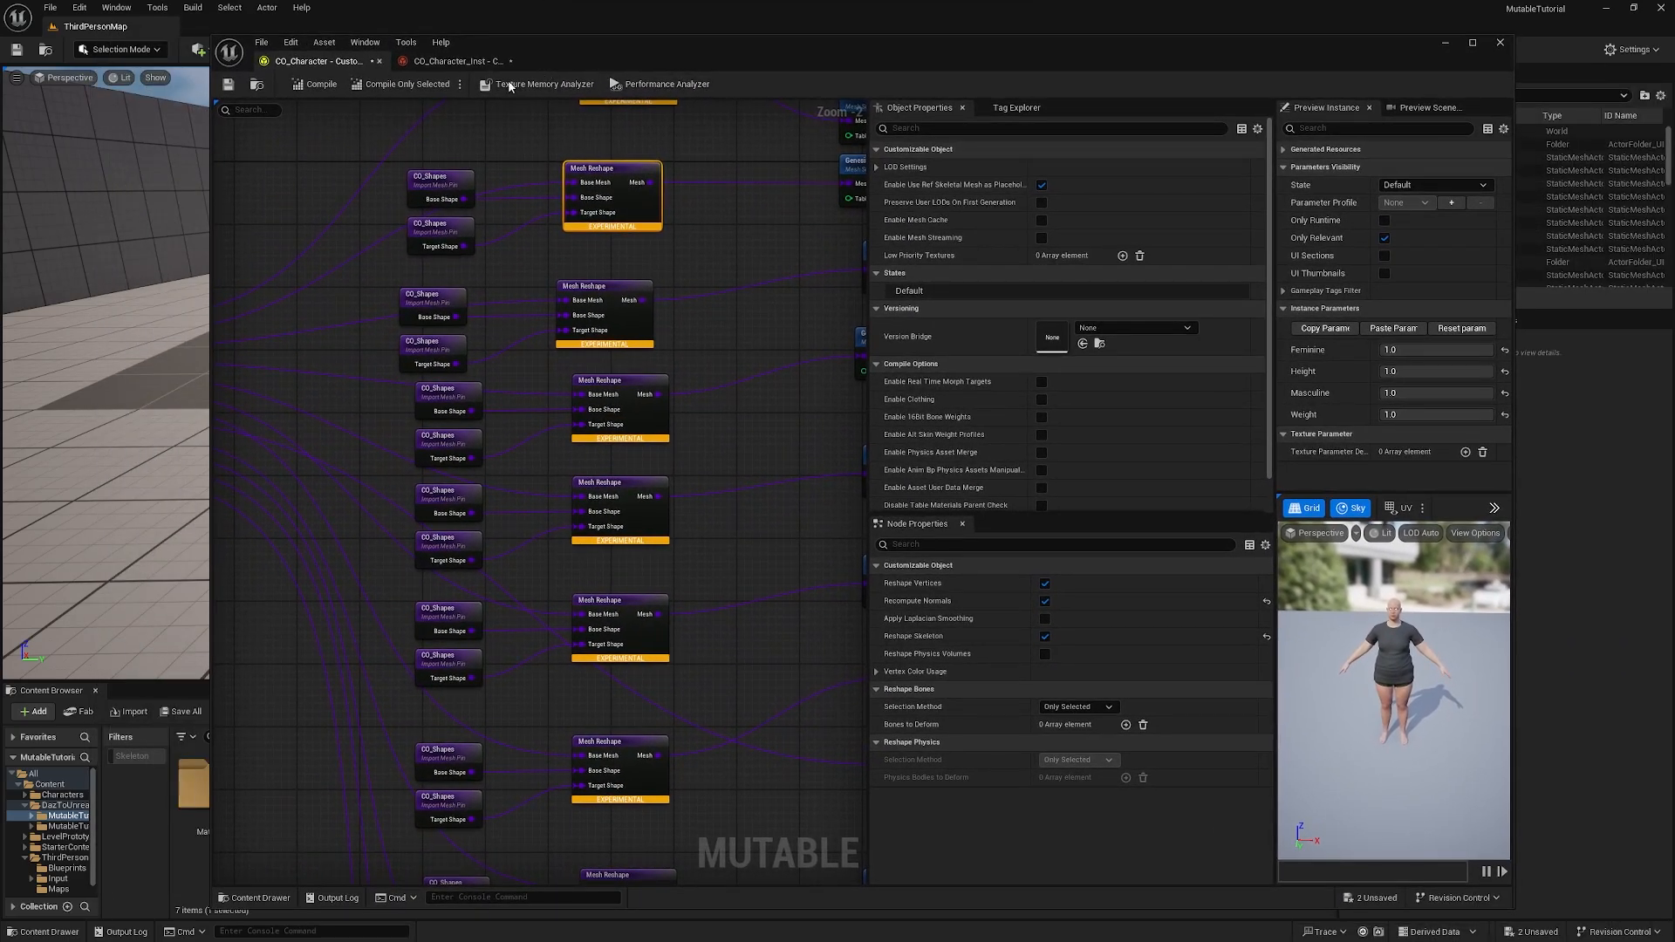
{"action": "key", "text": "ctrl+s"}
{"action": "left_click", "coordinate": [1444, 43]}
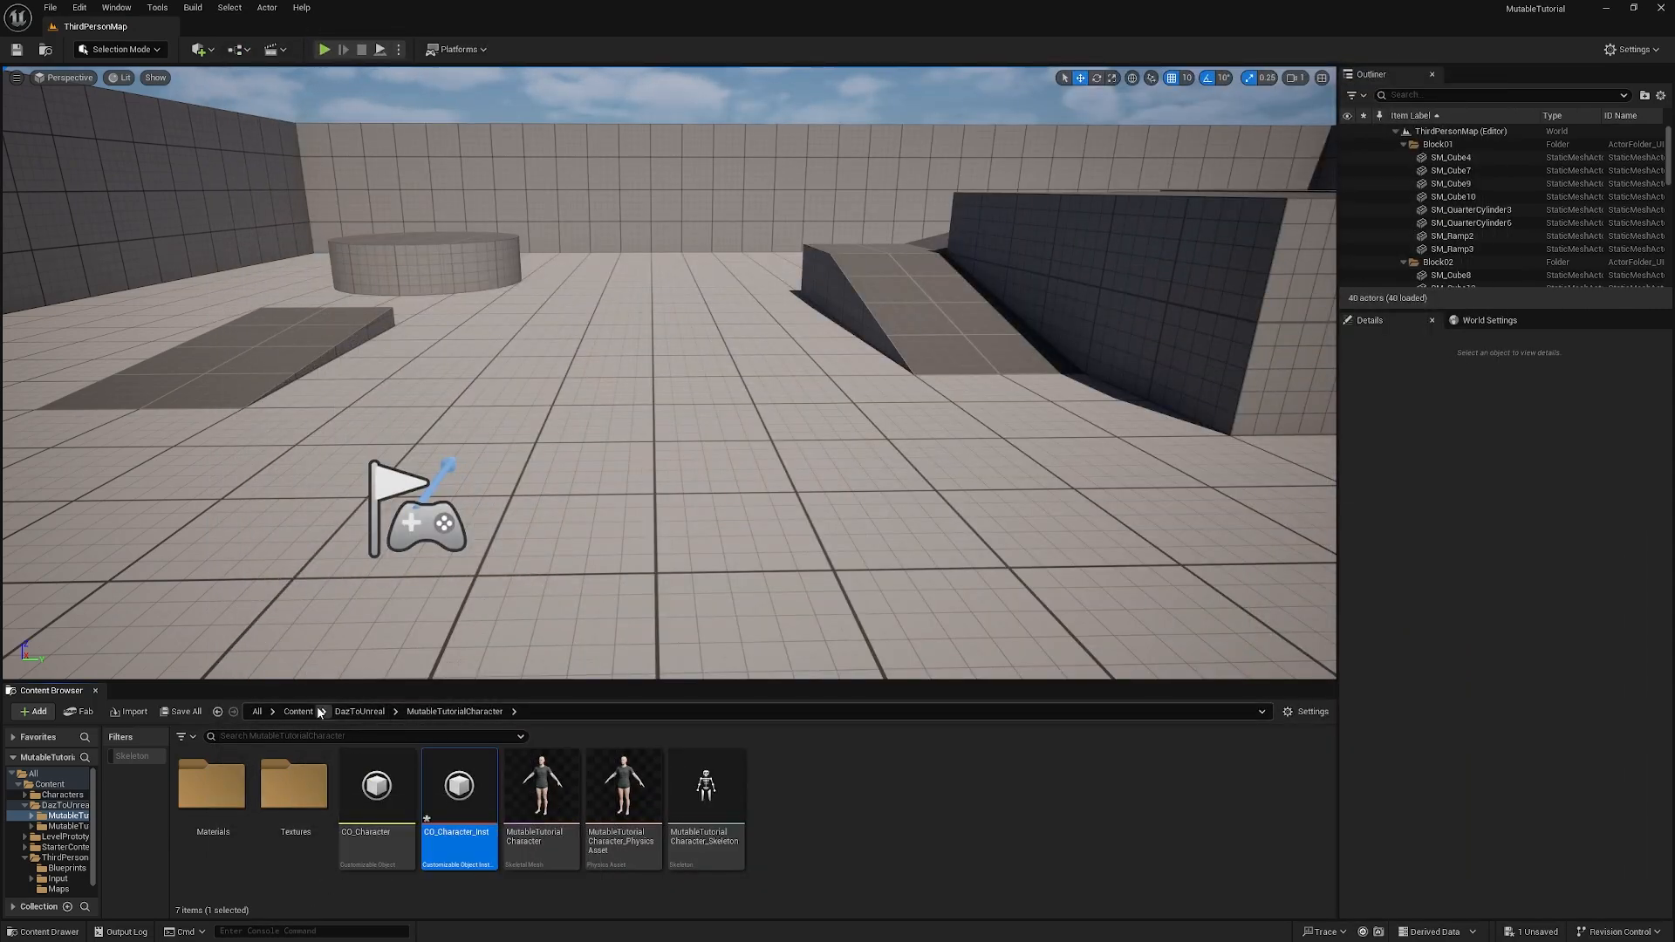
{"action": "left_click", "coordinate": [359, 711]}
{"action": "double_click", "coordinate": [307, 803]}
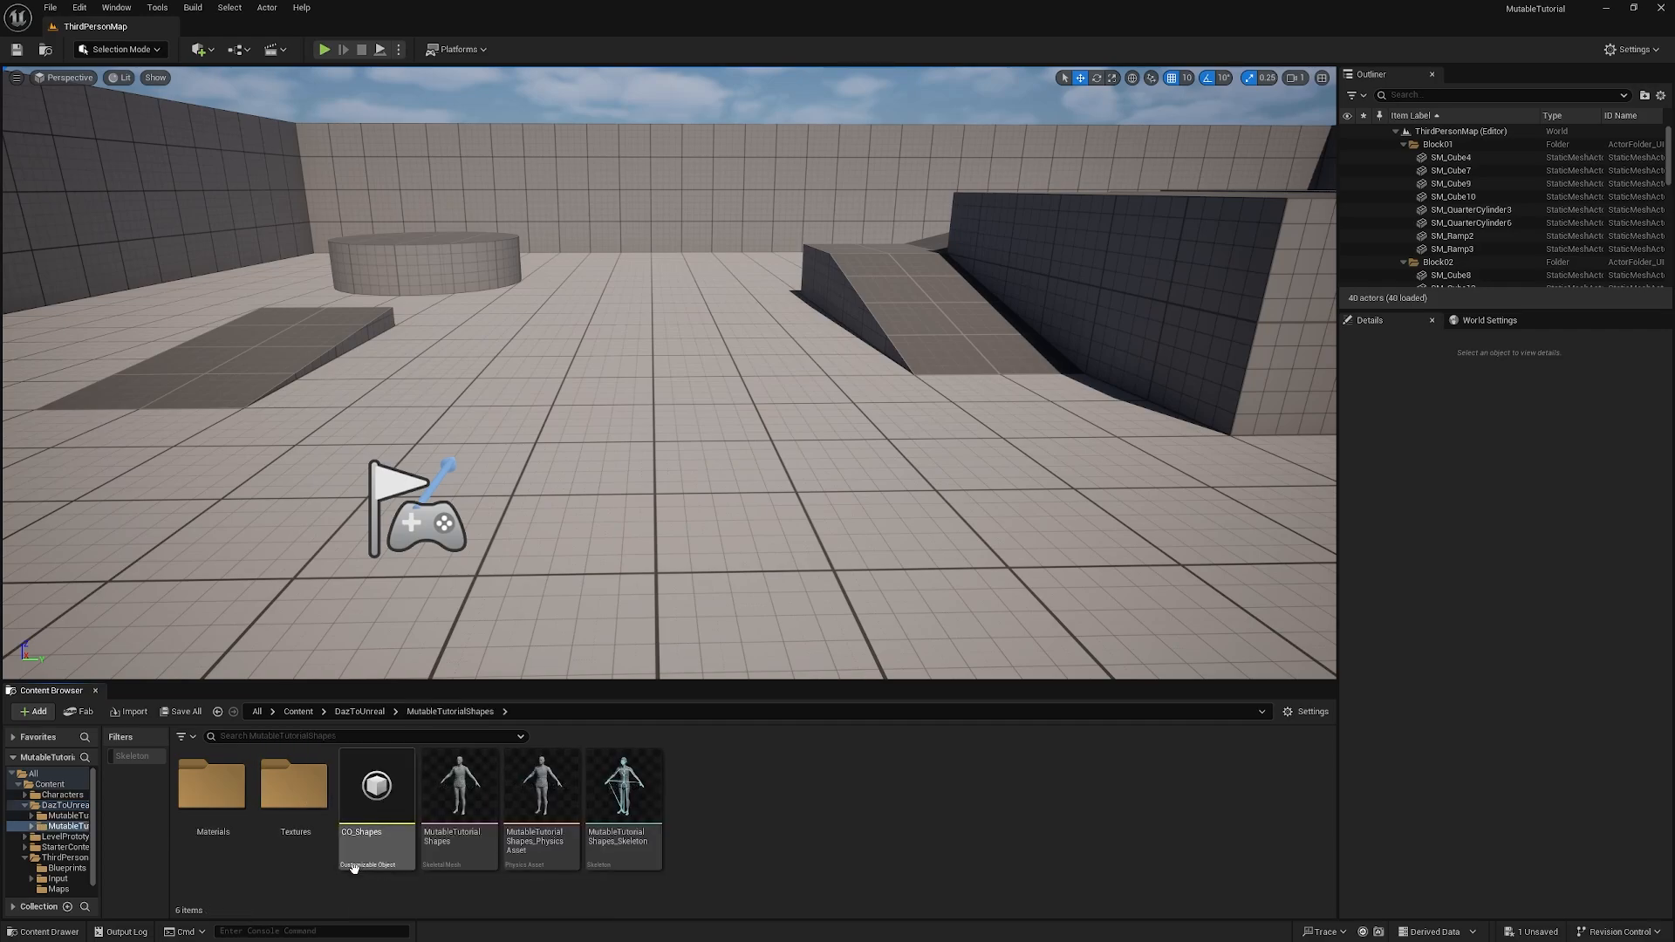
{"action": "double_click", "coordinate": [374, 786]}
Step: Set the Masculine parameter's default value to 0 and edit the Feminine parameter's default value
{"action": "right_click_drag", "start_coordinate": [600, 556], "coordinate": [799, 546]}
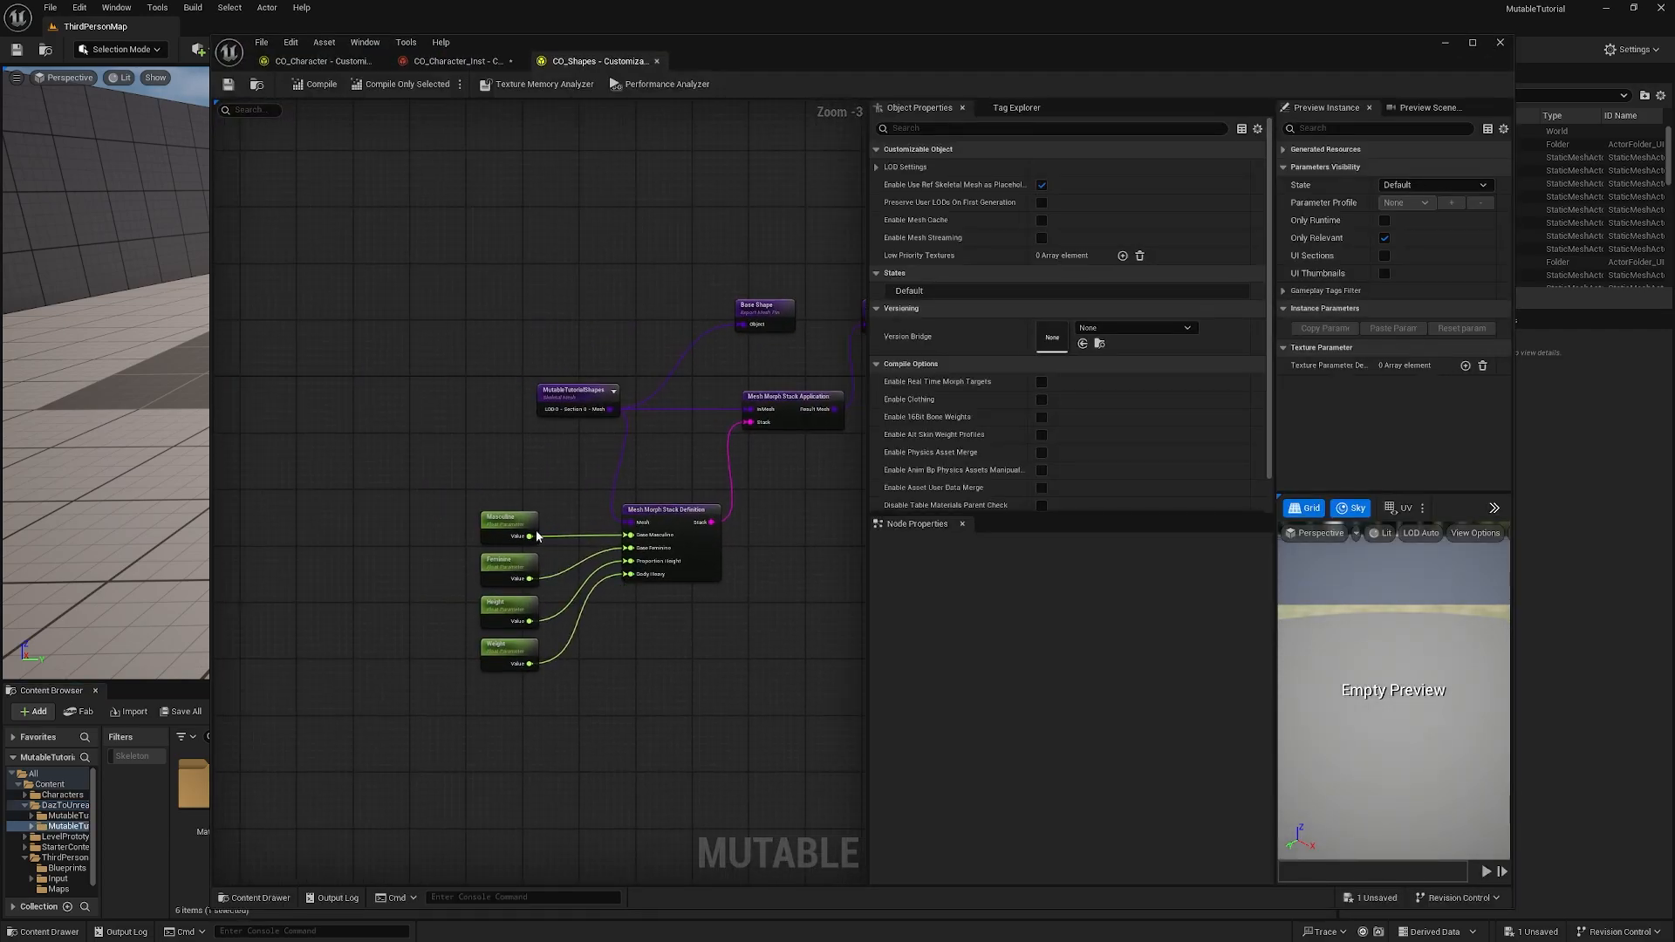
{"action": "left_click", "coordinate": [527, 526]}
{"action": "left_click", "coordinate": [1068, 585]}
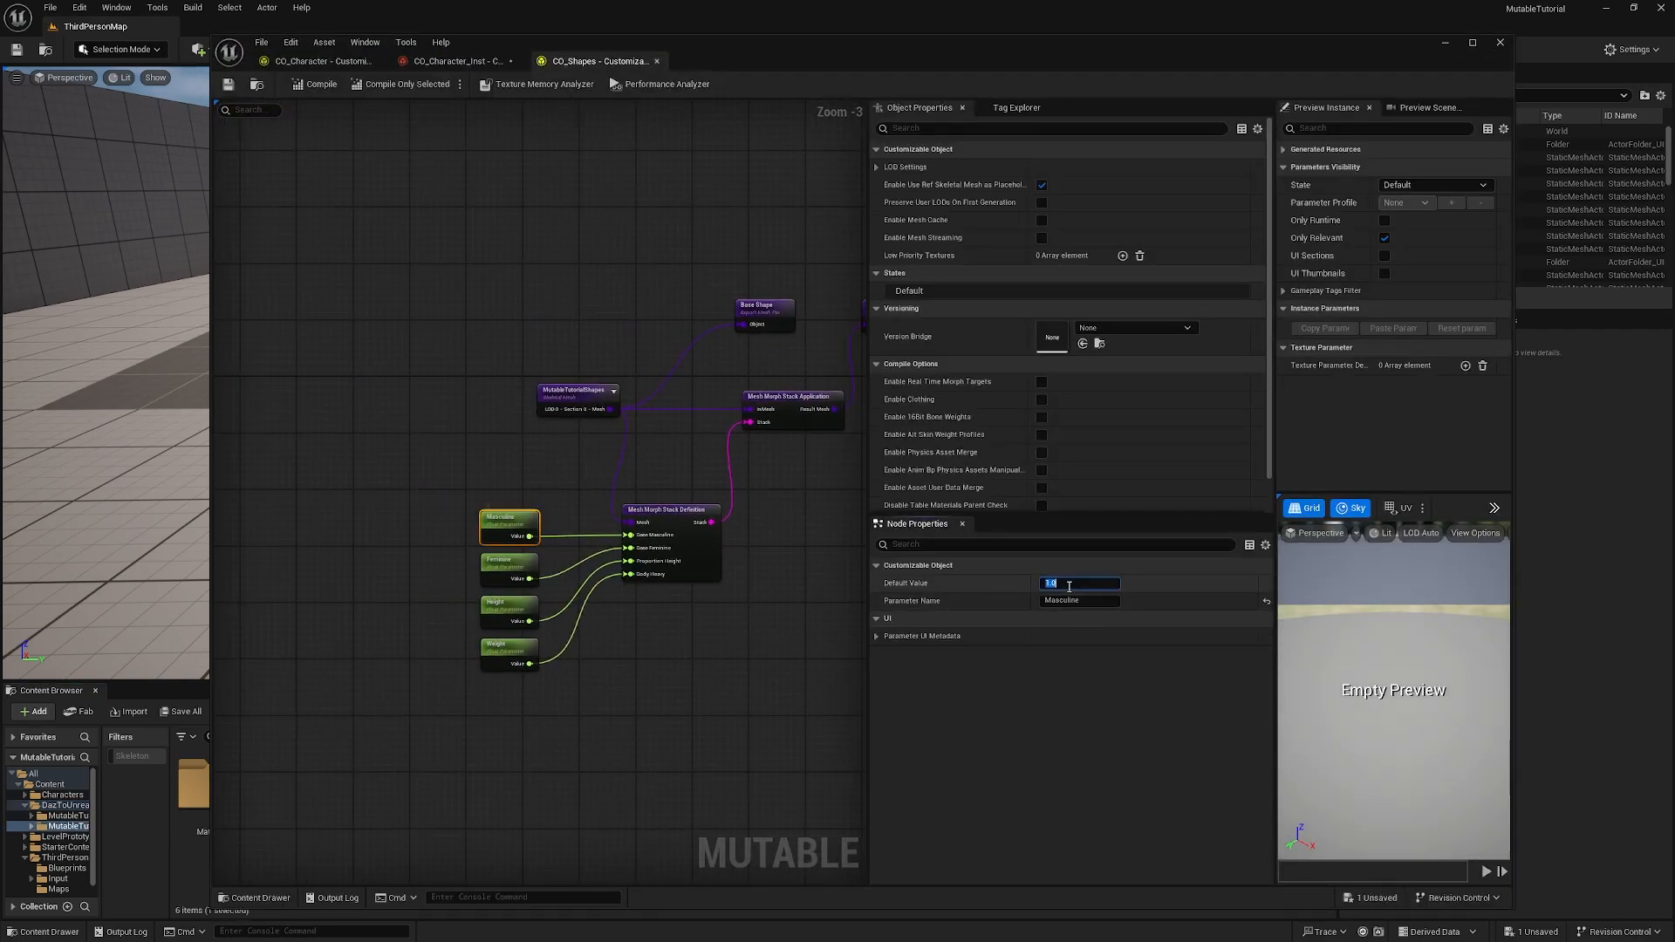
{"action": "type", "text": "0"}
{"action": "left_click", "coordinate": [875, 634]}
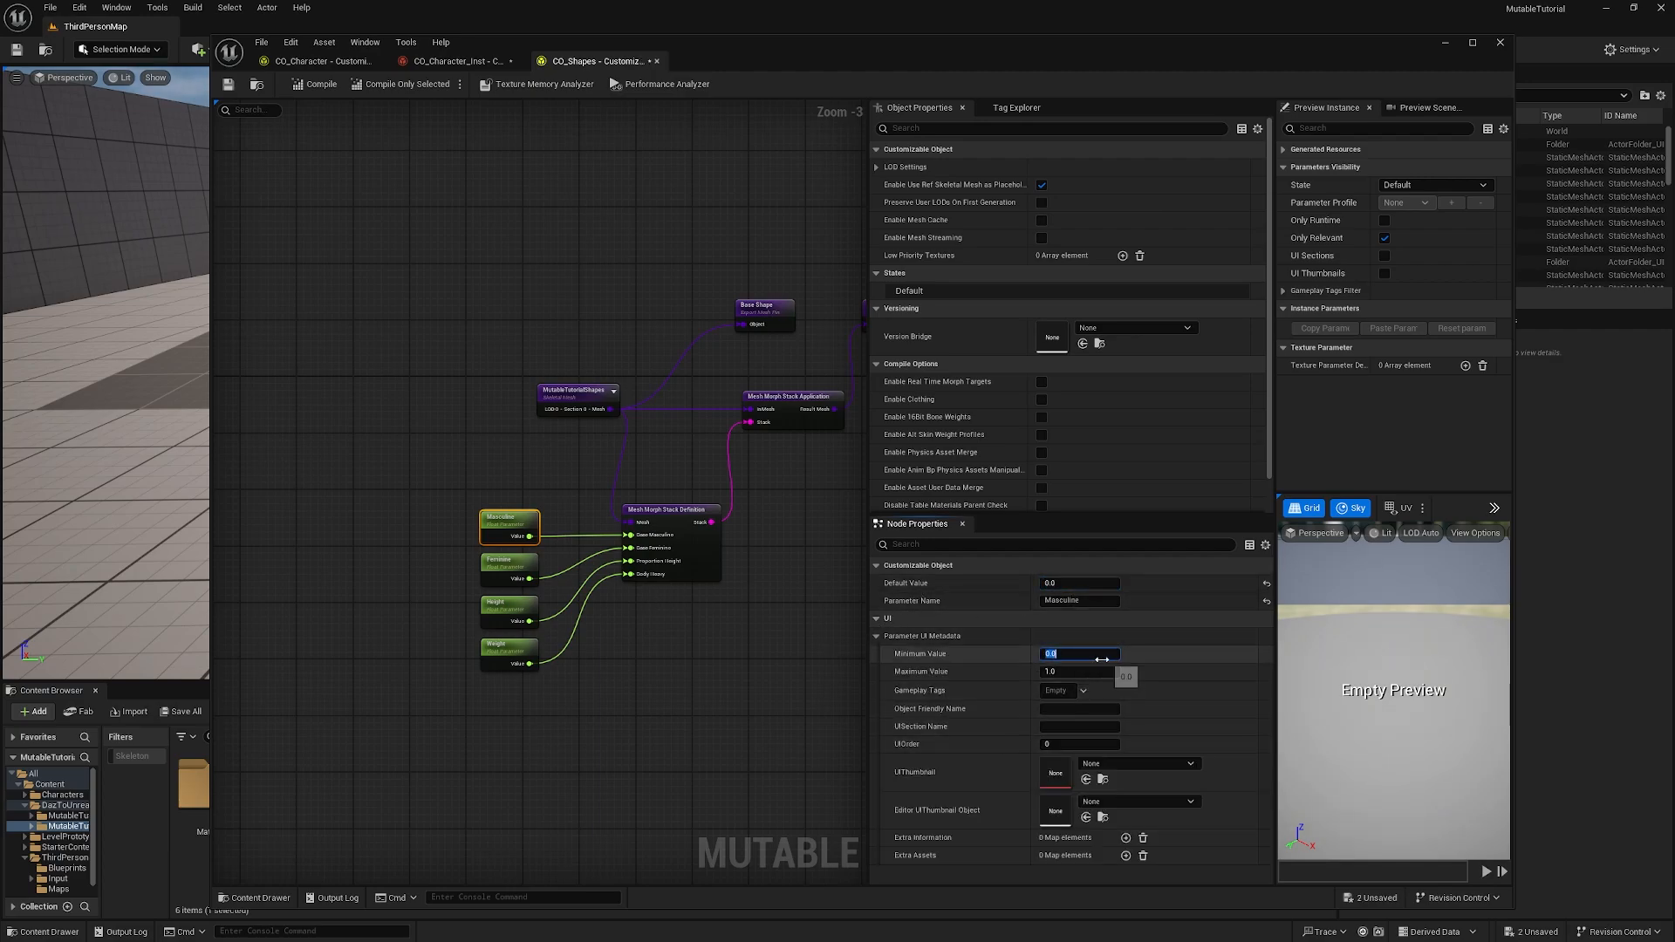
{"action": "left_click", "coordinate": [510, 563]}
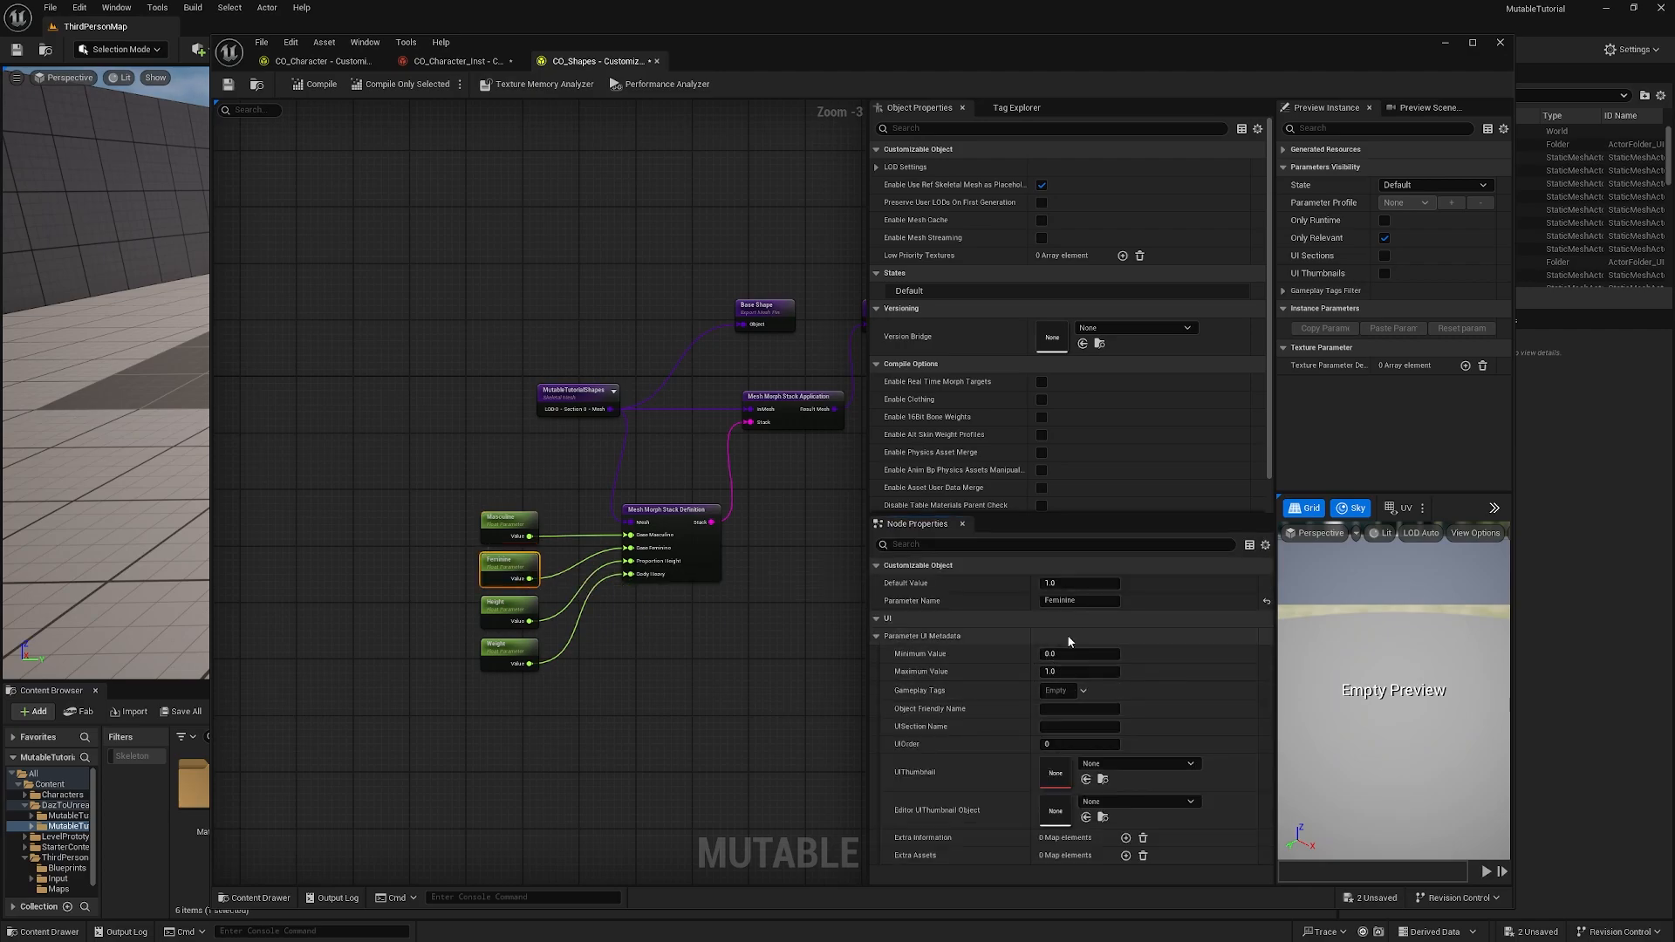
{"action": "left_click", "coordinate": [1059, 583]}
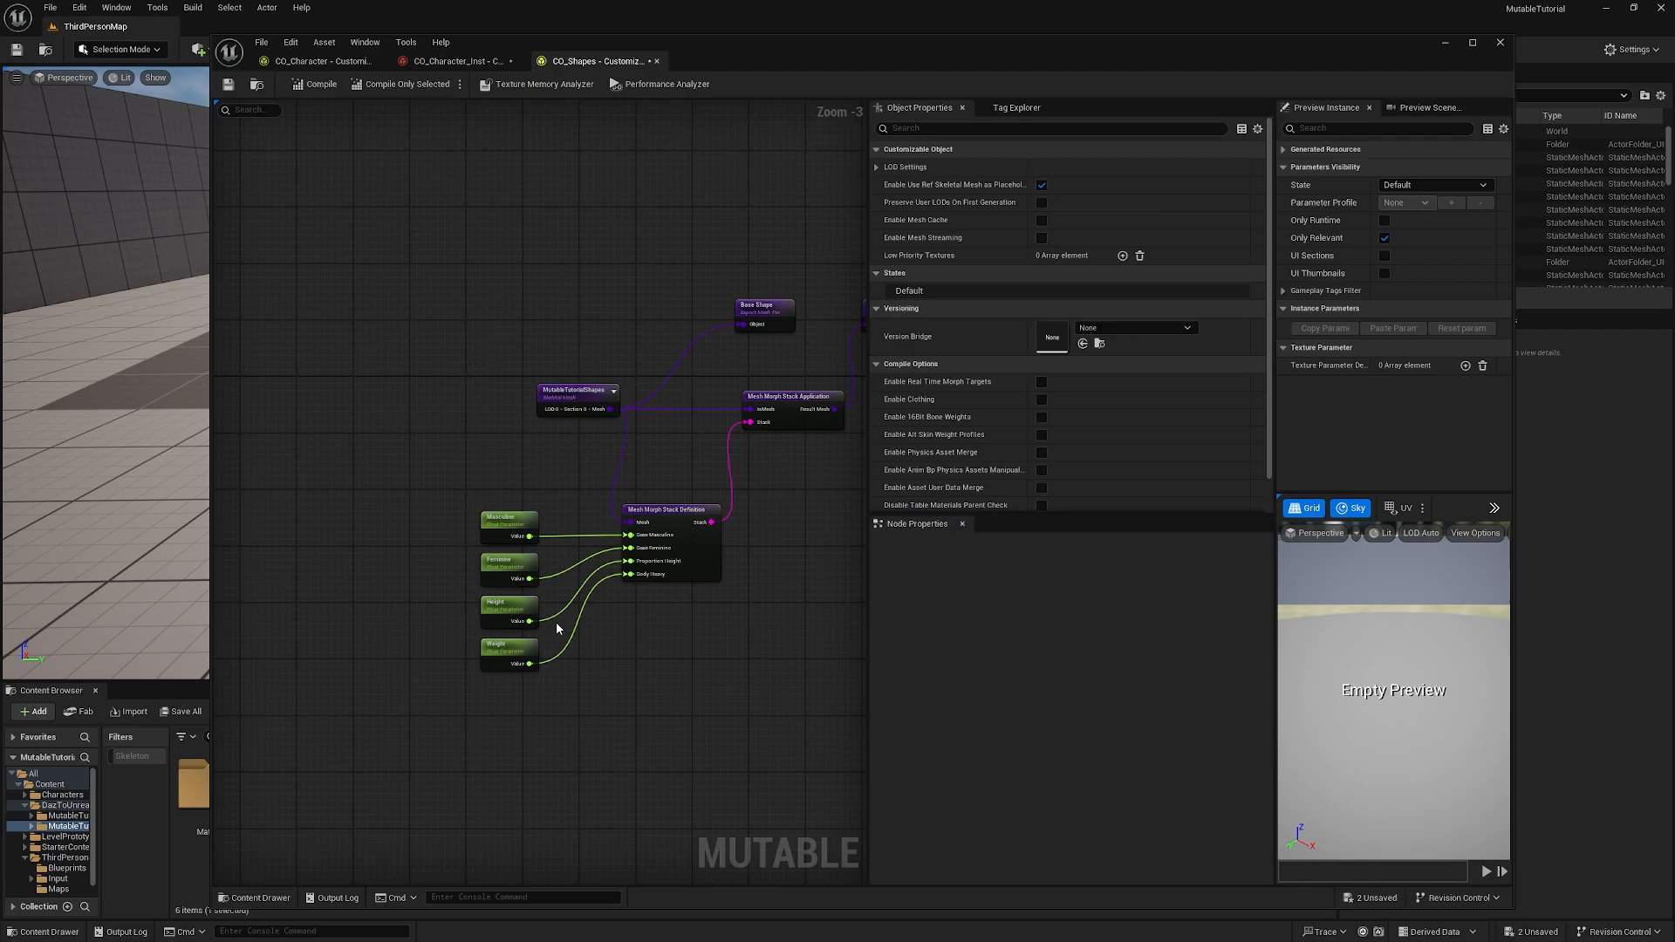
Step: Set the Height parameter's minimum value to -1 and edit its default value
{"action": "left_click", "coordinate": [509, 608]}
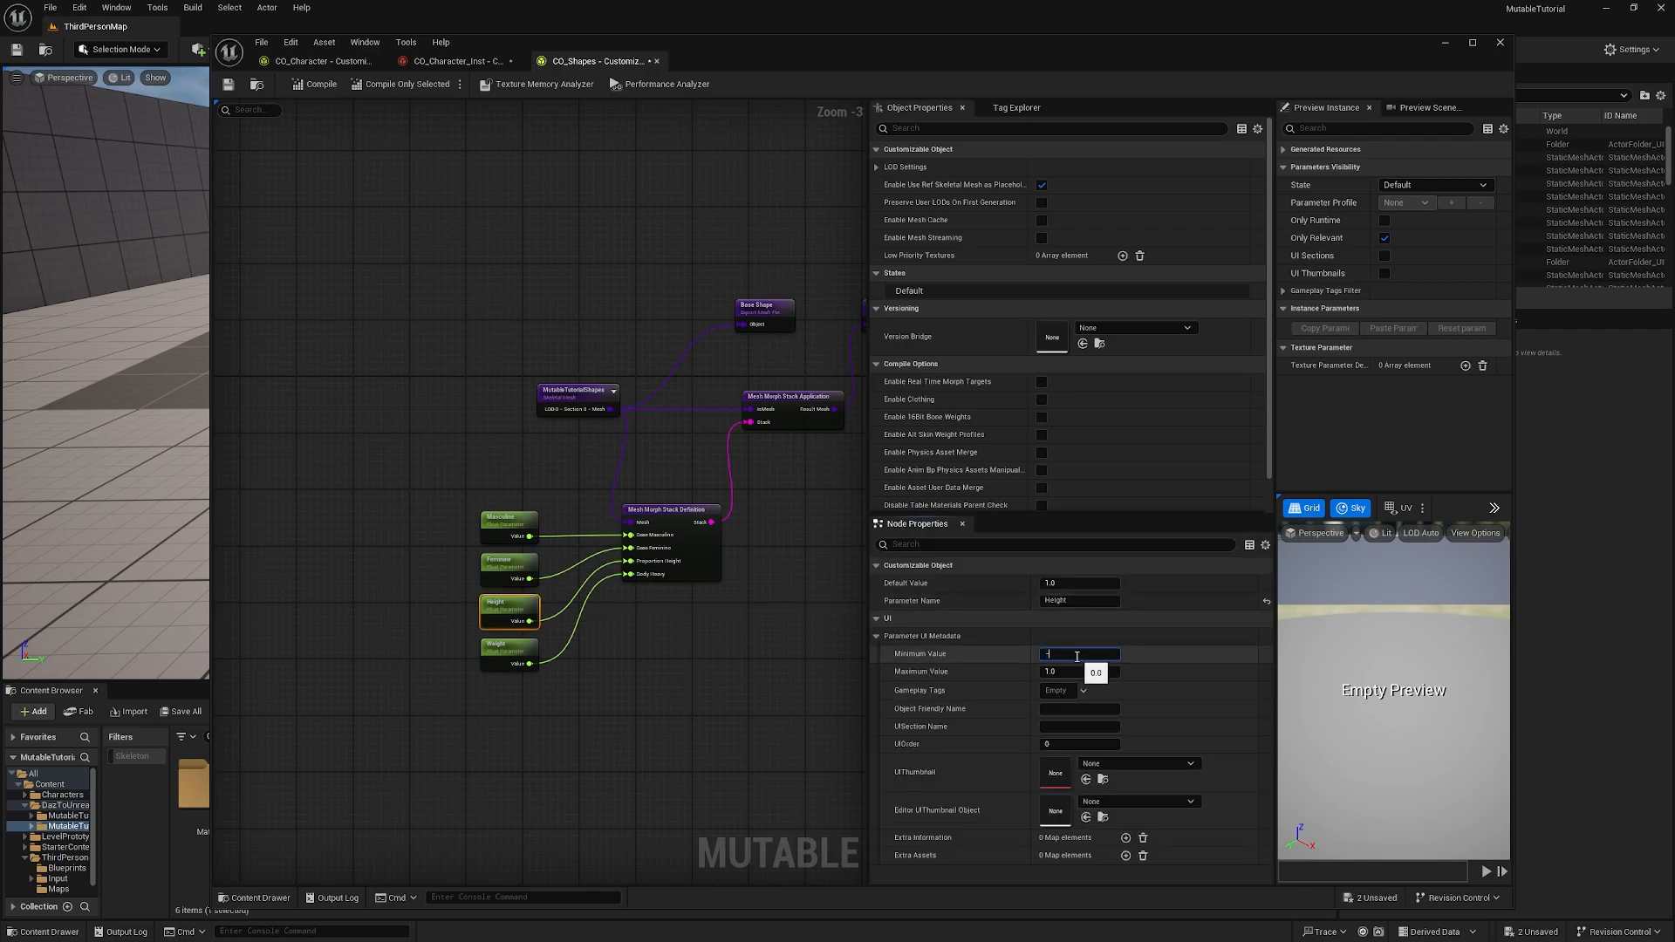
{"action": "left_click", "coordinate": [1068, 584]}
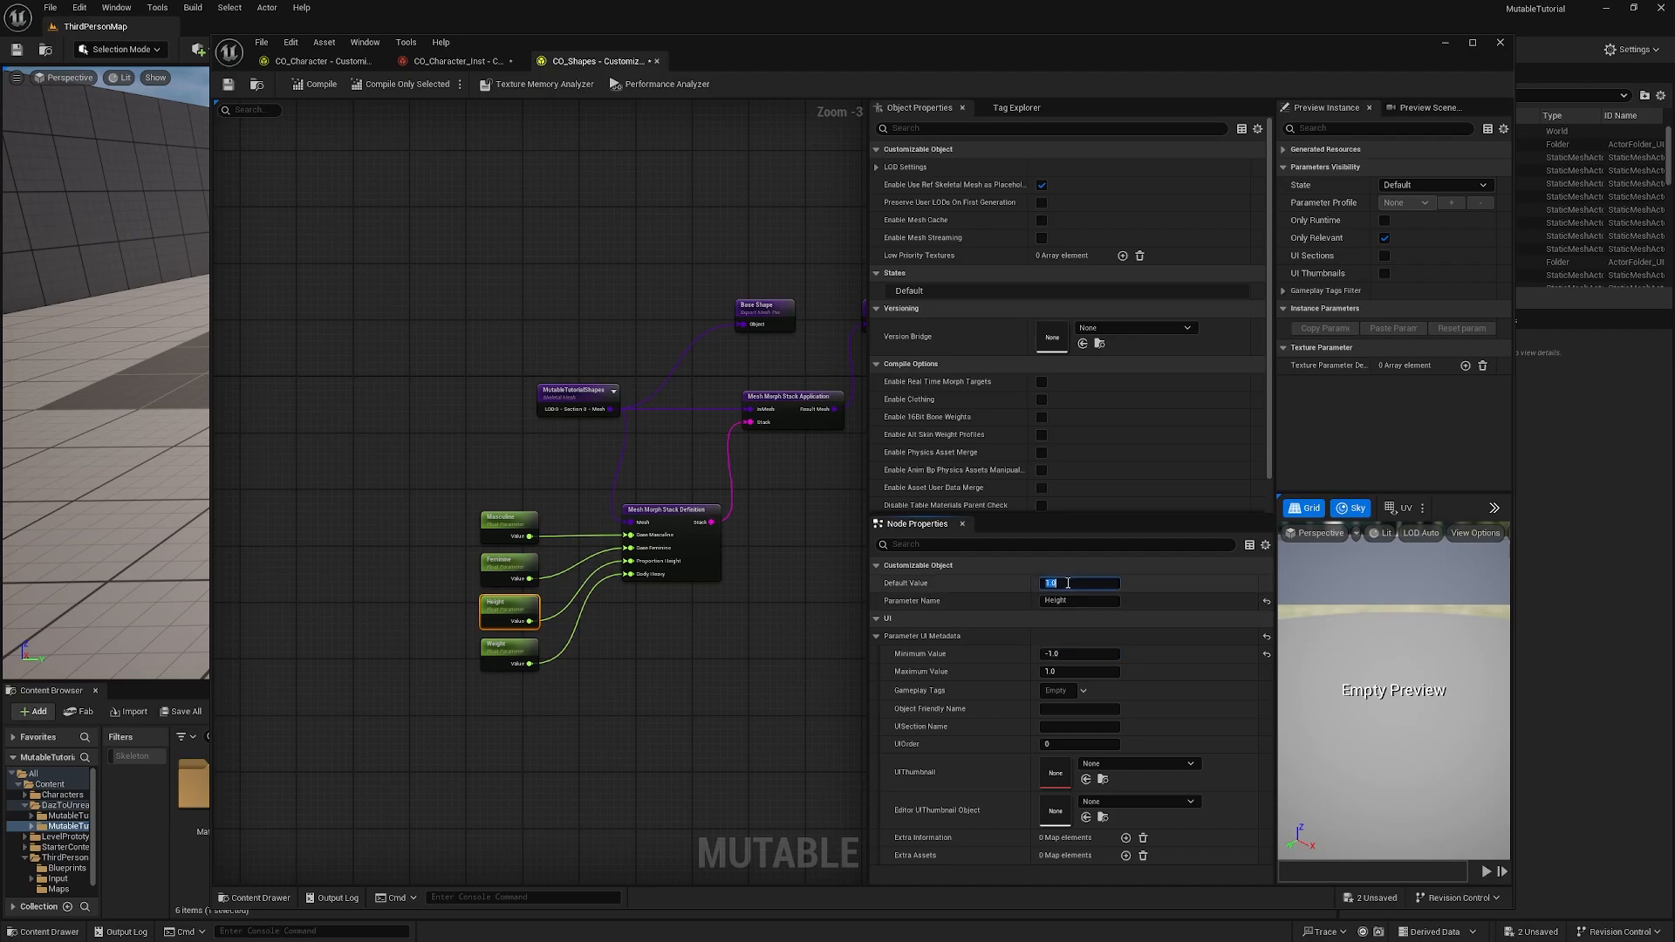
{"action": "left_click", "coordinate": [631, 686]}
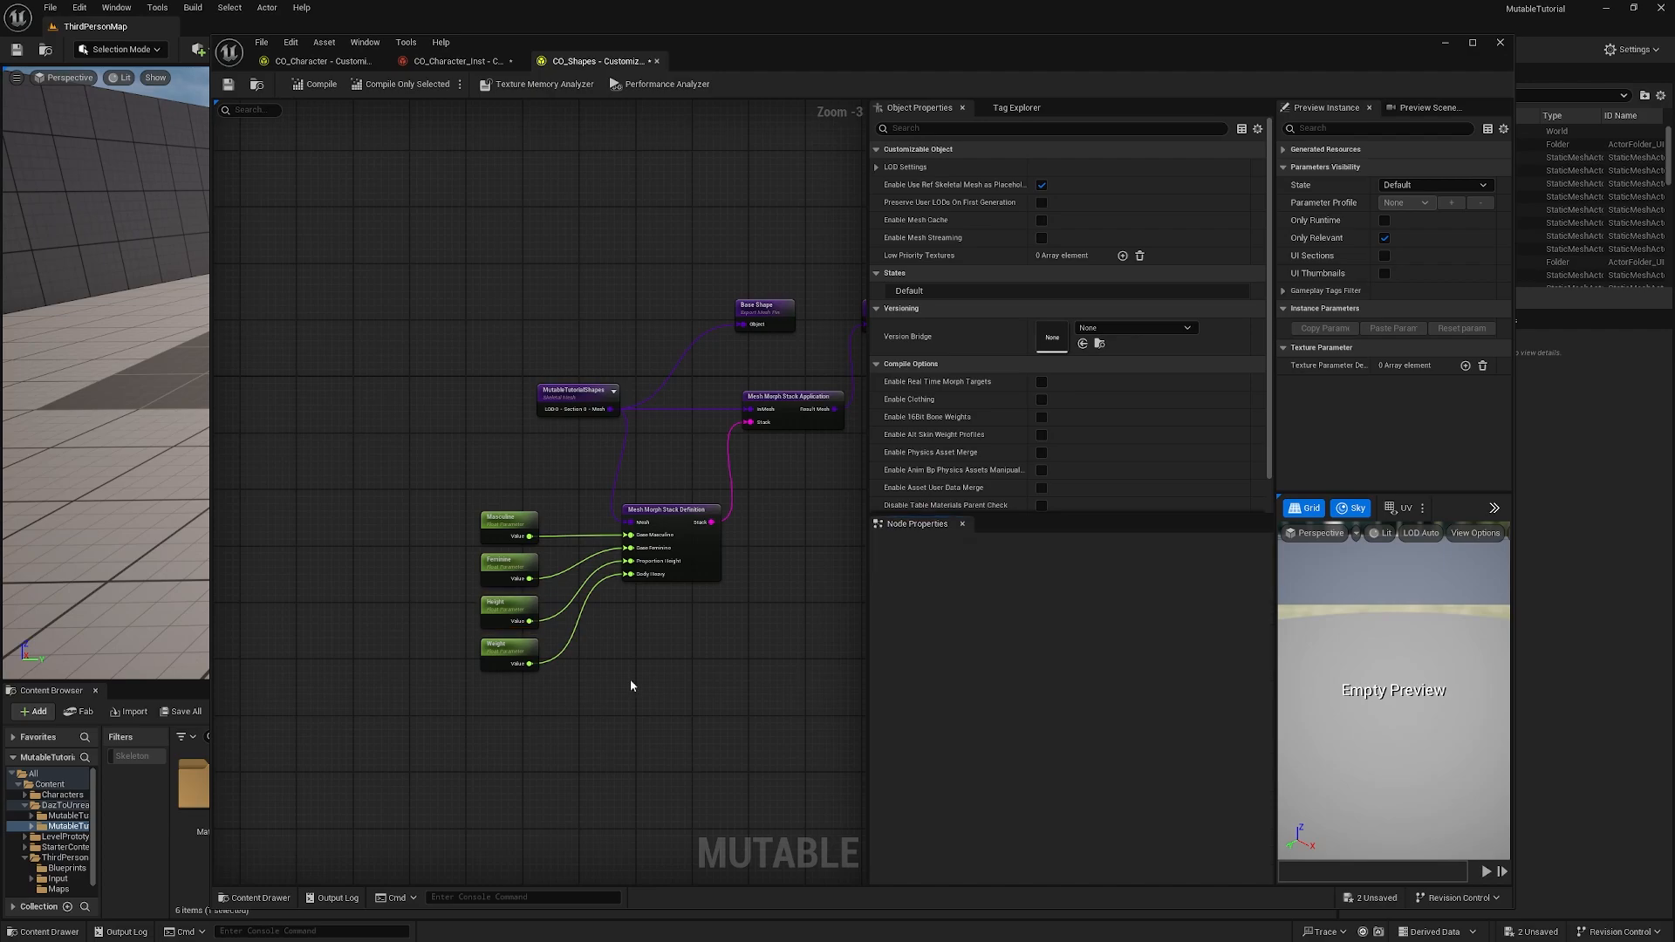
Step: Set the Weight parameter's default value to 0 and its minimum value to -1
{"action": "left_click", "coordinate": [502, 649]}
{"action": "left_click", "coordinate": [1058, 581]}
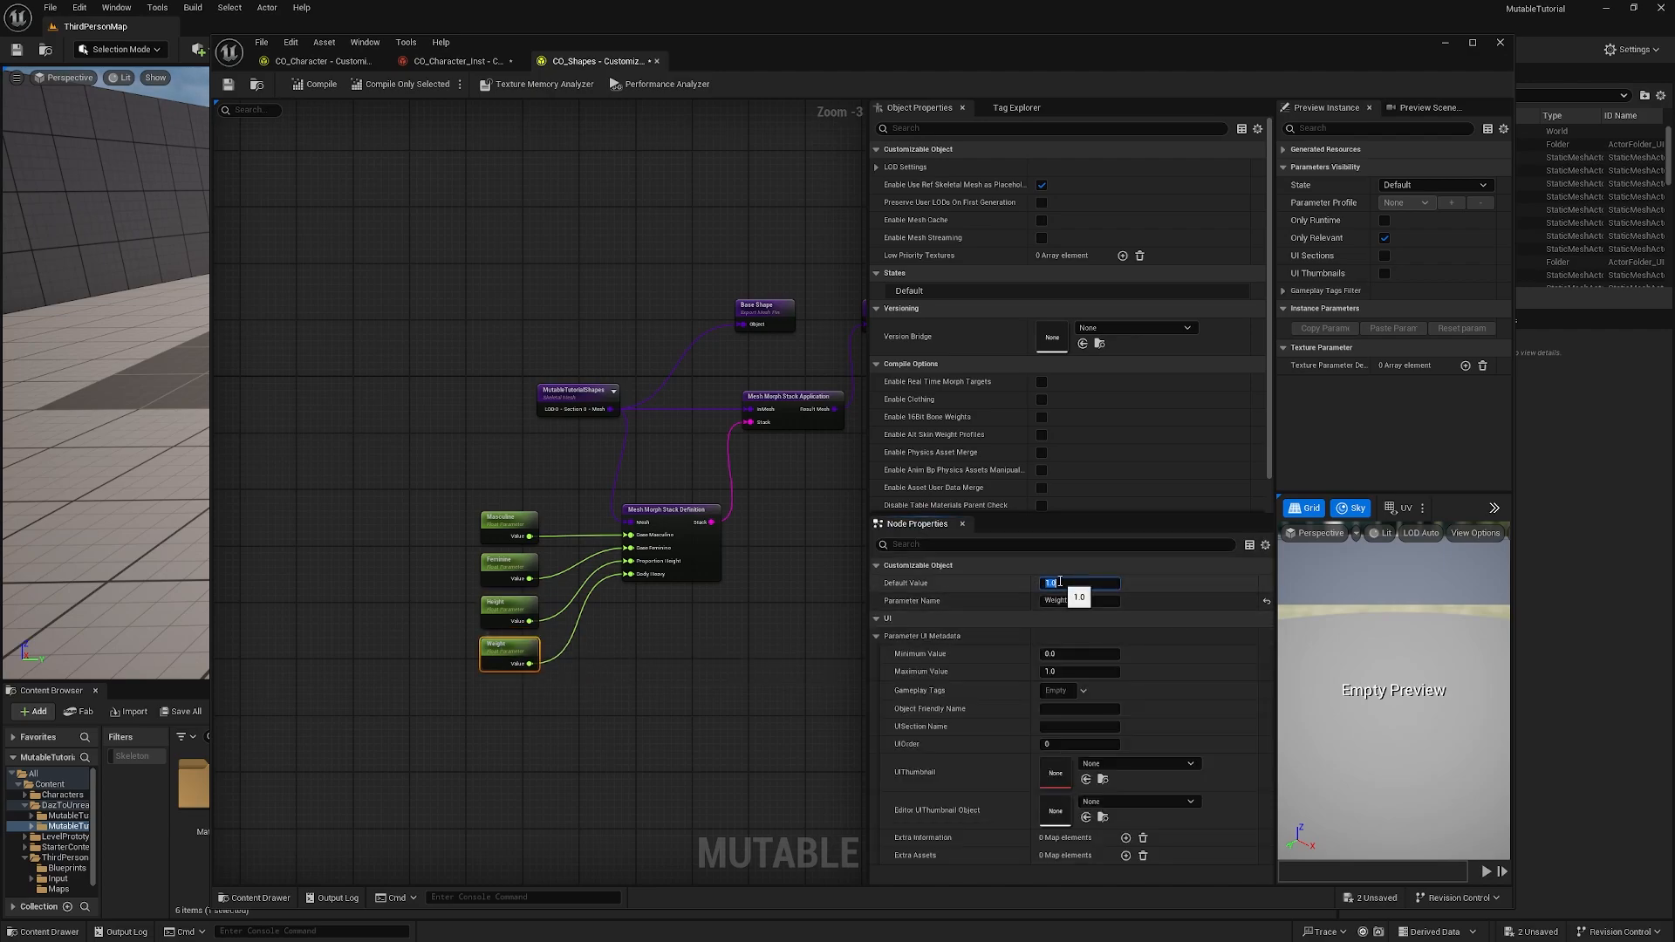
{"action": "left_click", "coordinate": [1066, 654]}
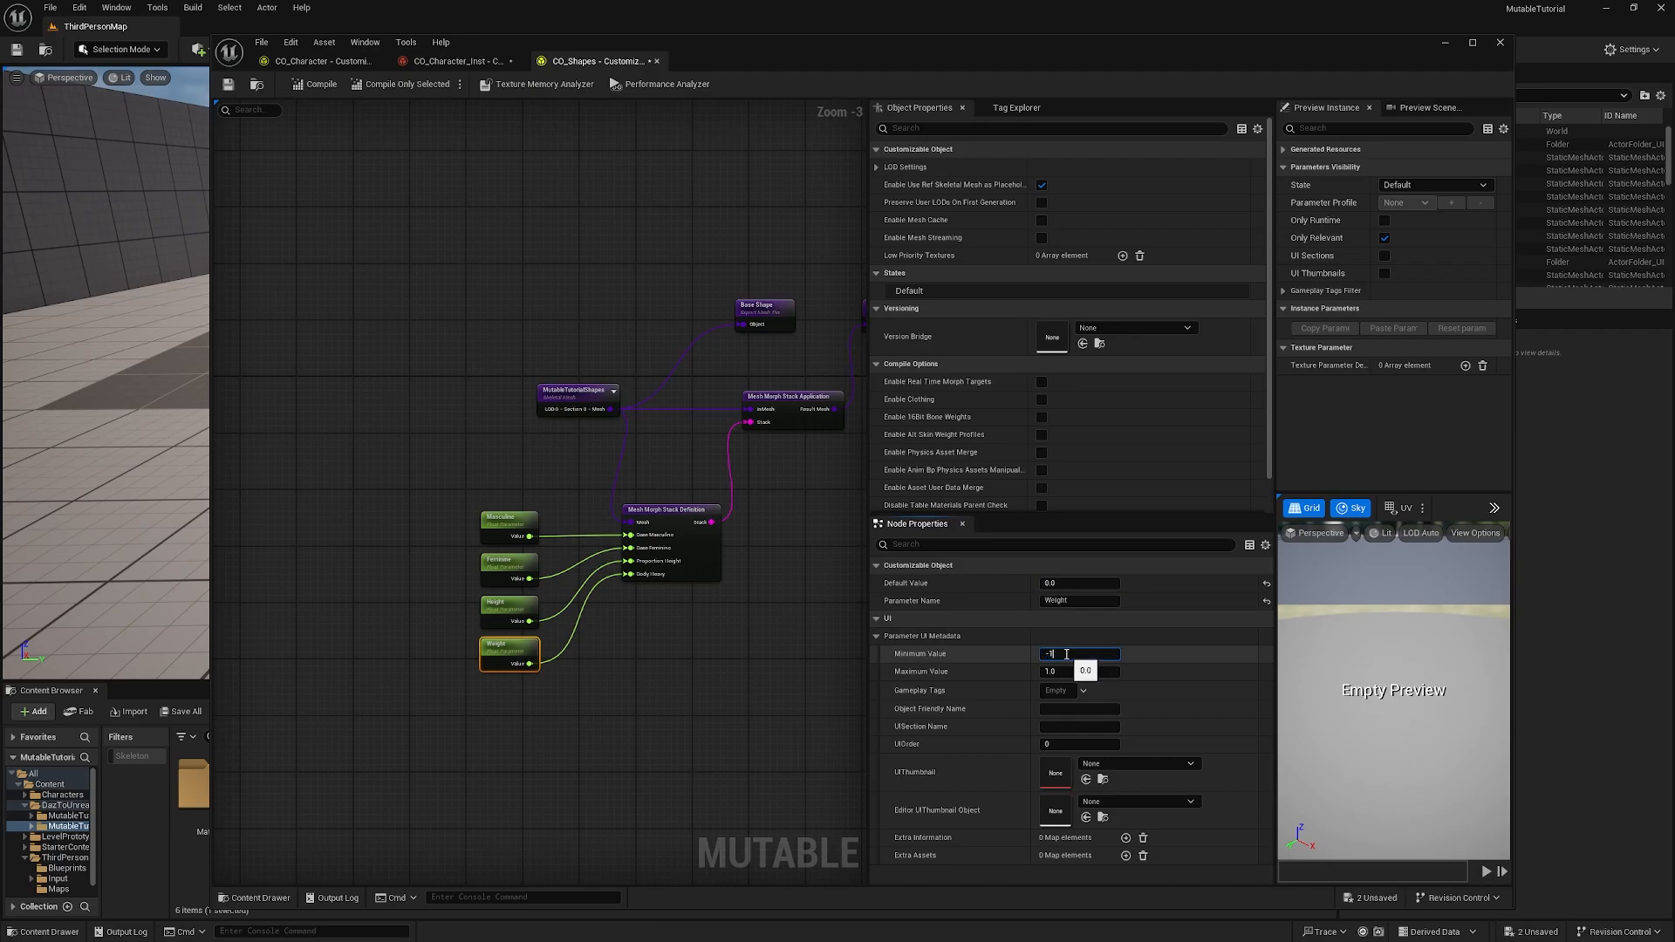
{"action": "left_click", "coordinate": [777, 699]}
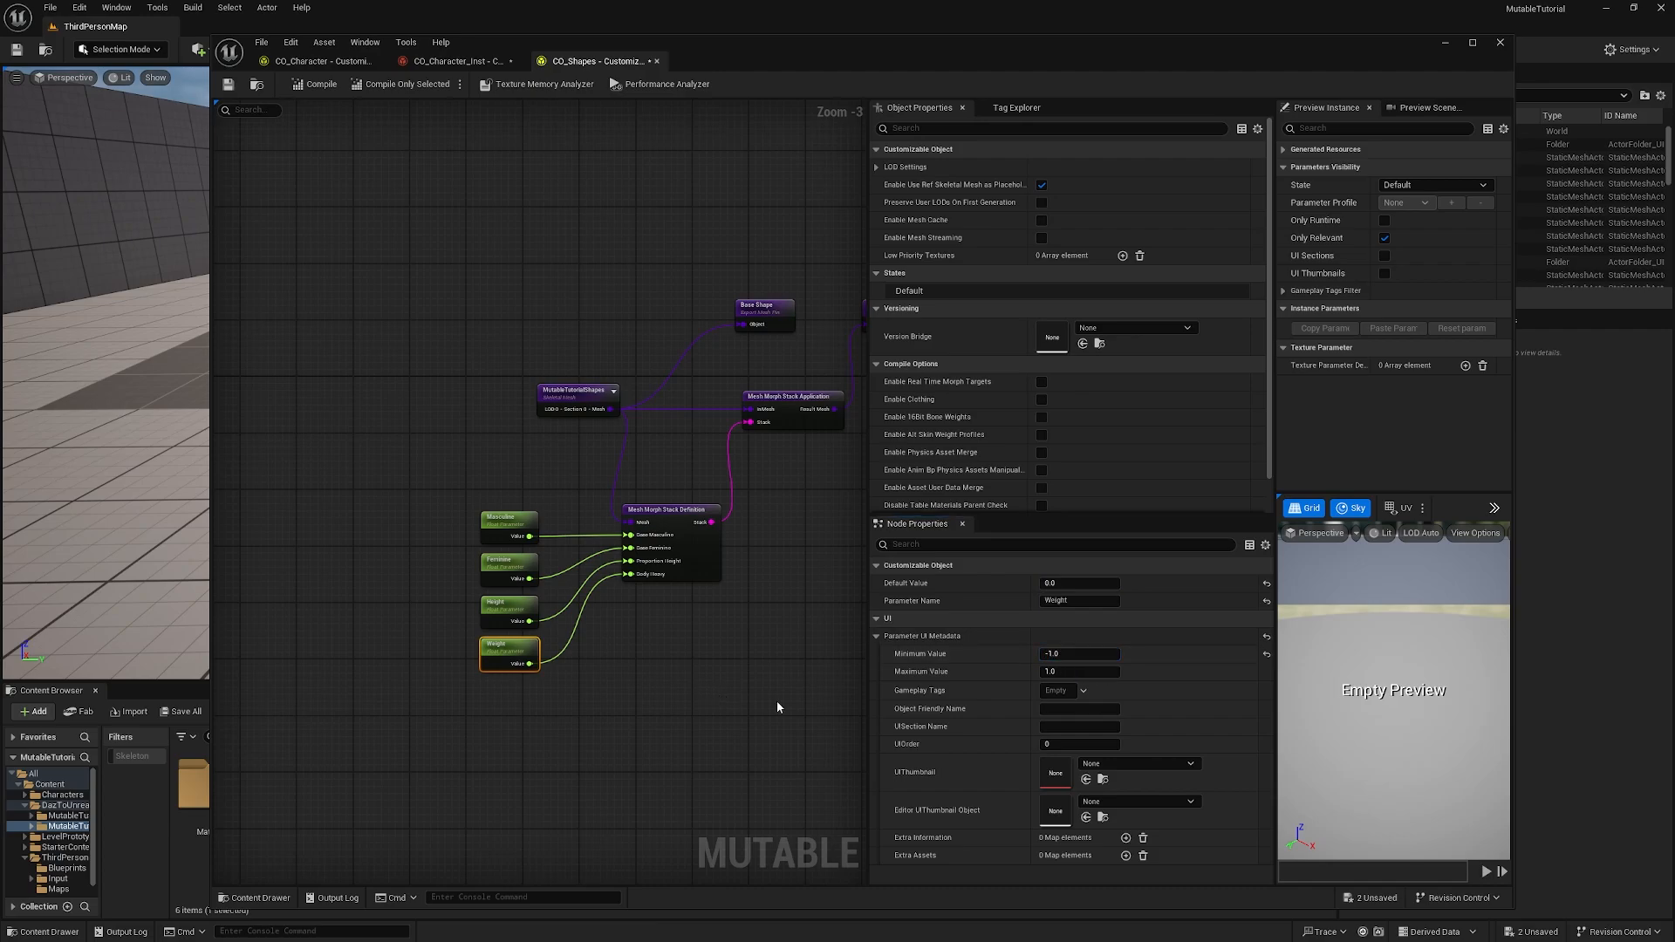
Step: Compile CO_Shapes, switch to CO_Character and compile it as well
{"action": "left_click", "coordinate": [320, 85]}
{"action": "left_click", "coordinate": [322, 62]}
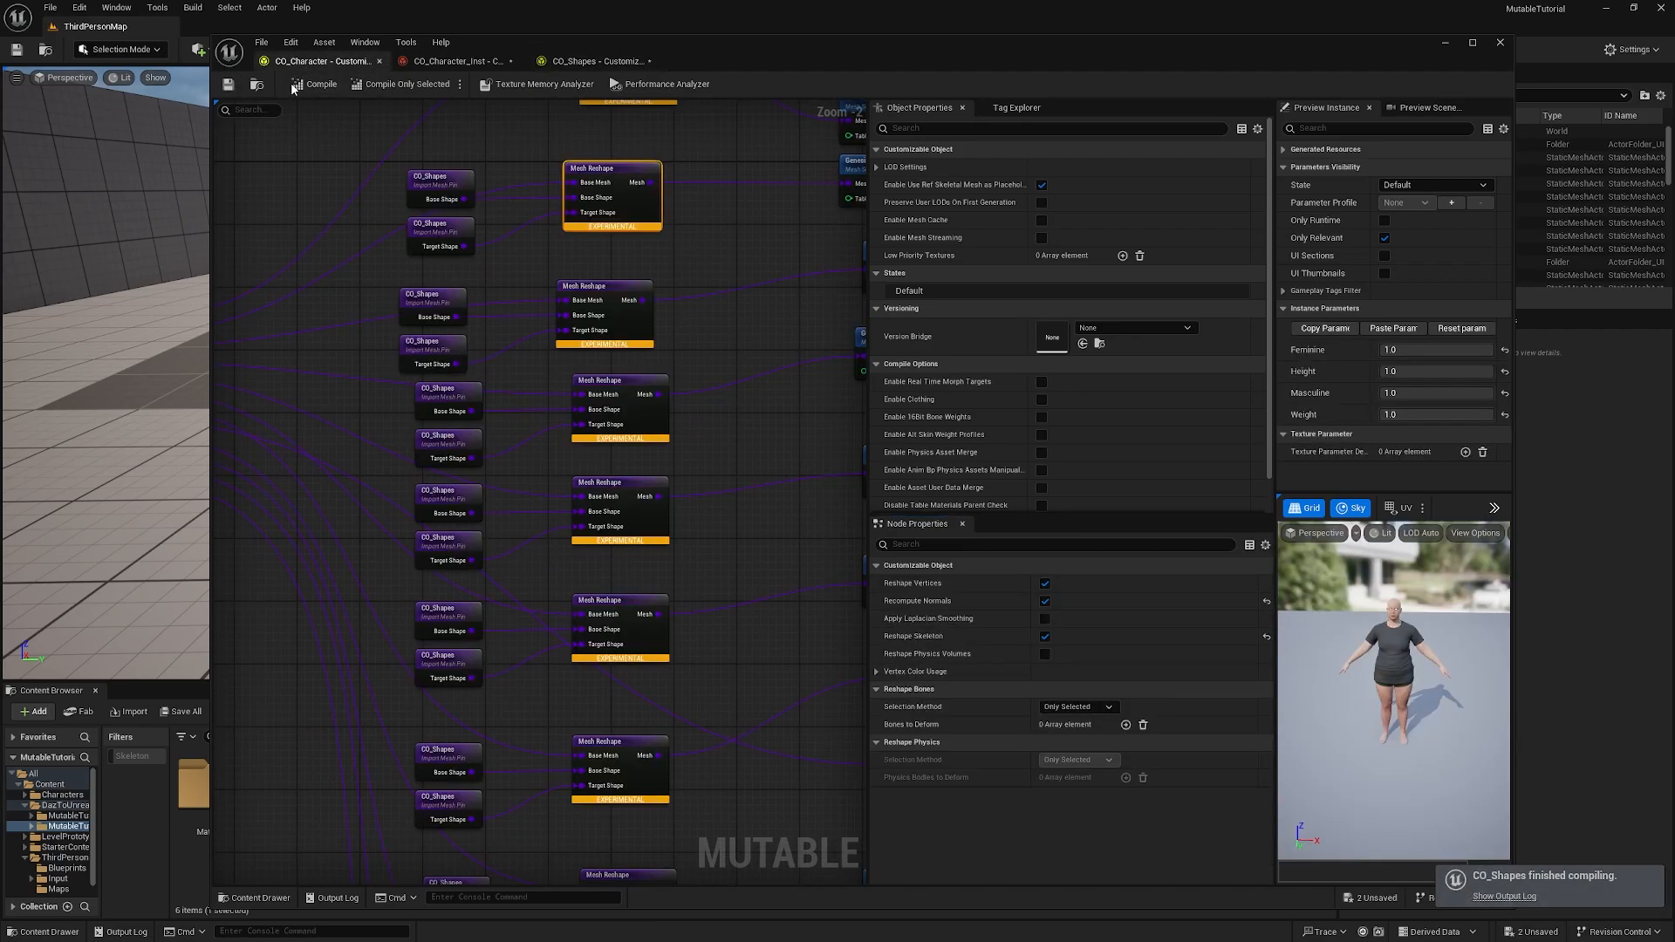
{"action": "left_click", "coordinate": [294, 86]}
Step: Switch to CO_Character_Inst, view the character from the front, and set its Height parameter to 0
{"action": "left_click", "coordinate": [445, 62]}
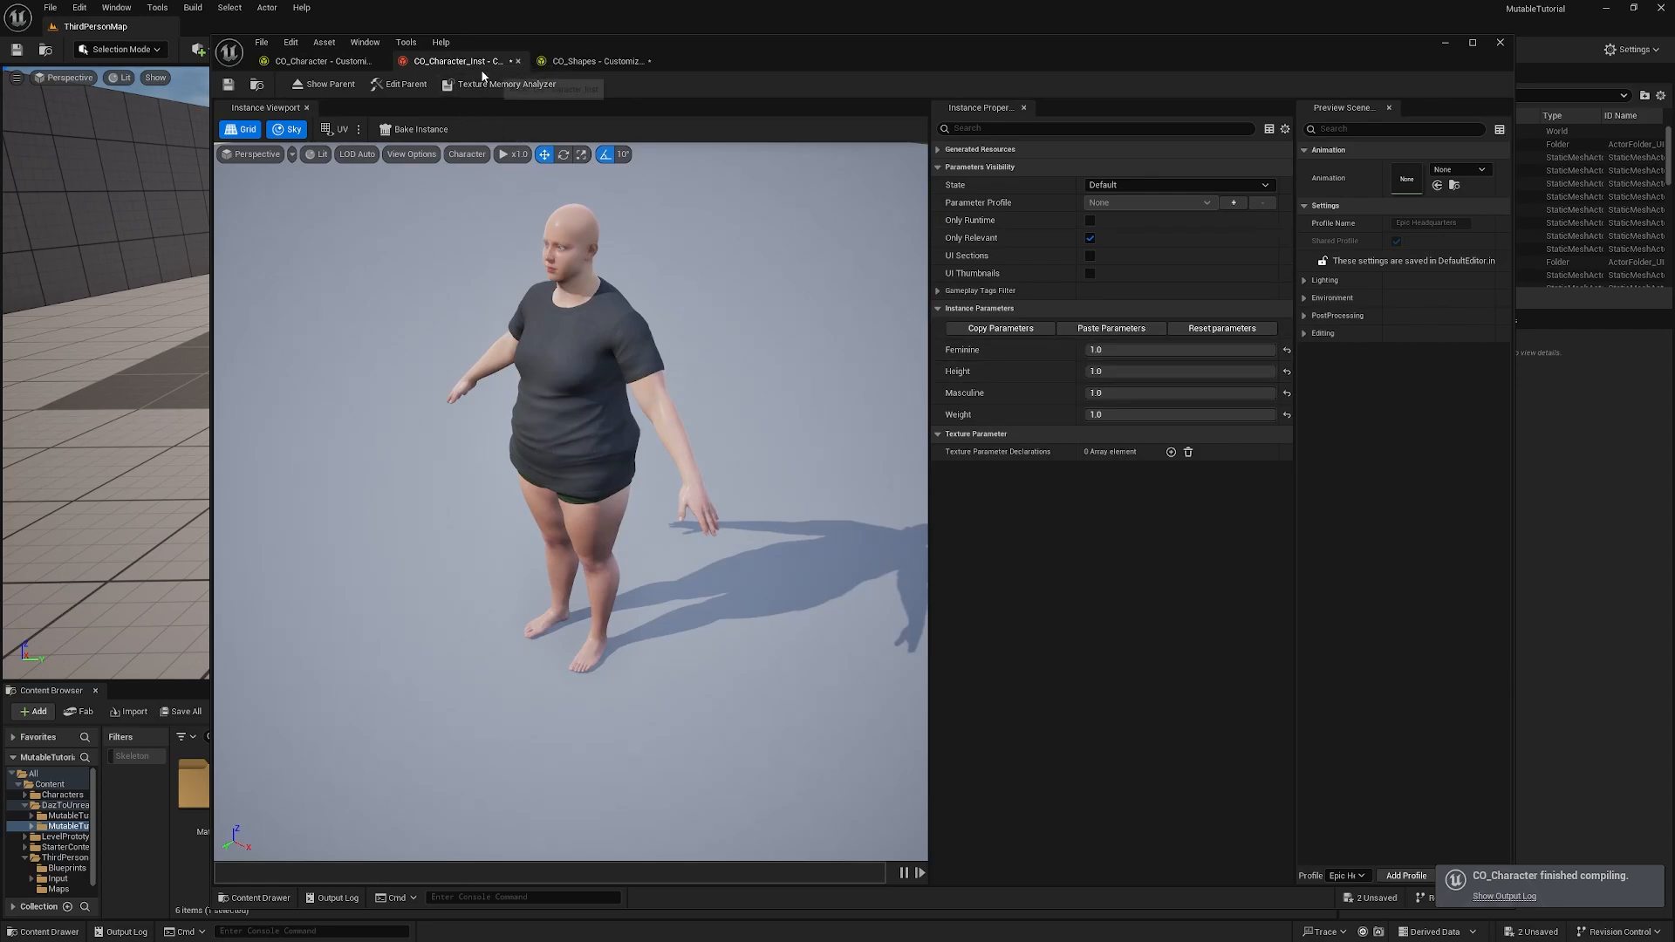
{"action": "scroll", "coordinate": [567, 361], "scroll_direction": "up", "scroll_amount": 3}
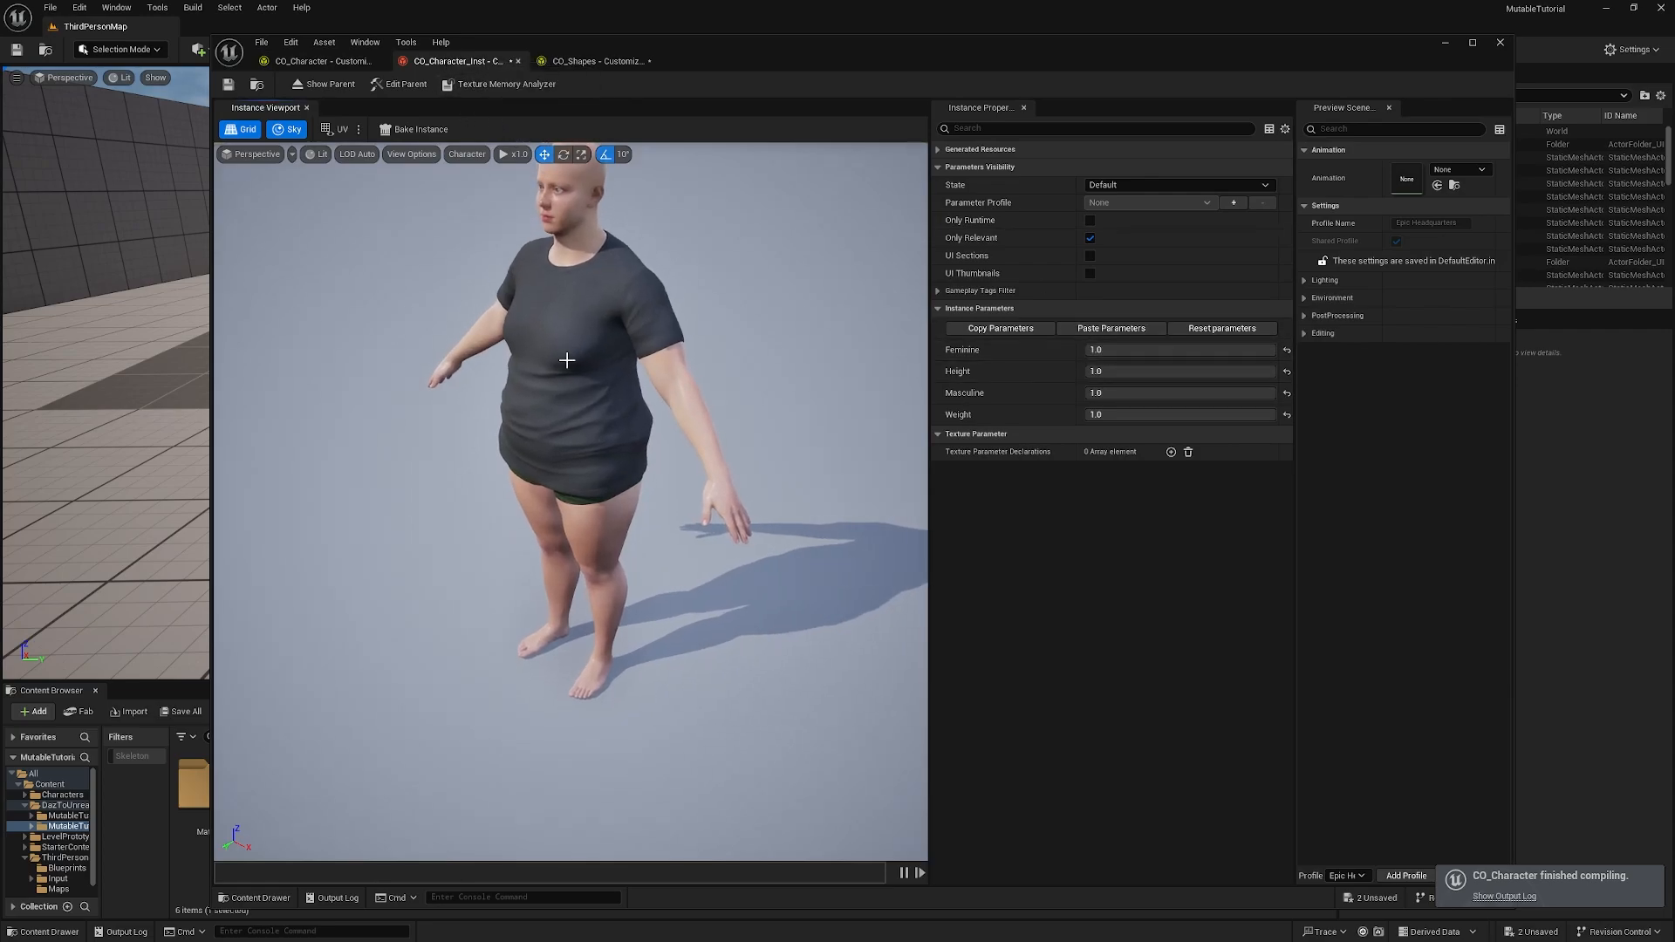
{"action": "left_click_drag", "start_coordinate": [567, 360], "coordinate": [667, 297]}
{"action": "scroll", "coordinate": [598, 397], "scroll_direction": "down", "scroll_amount": 3}
{"action": "scroll", "coordinate": [597, 399], "scroll_direction": "up", "scroll_amount": 2}
{"action": "left_click_drag", "start_coordinate": [618, 406], "coordinate": [623, 406]}
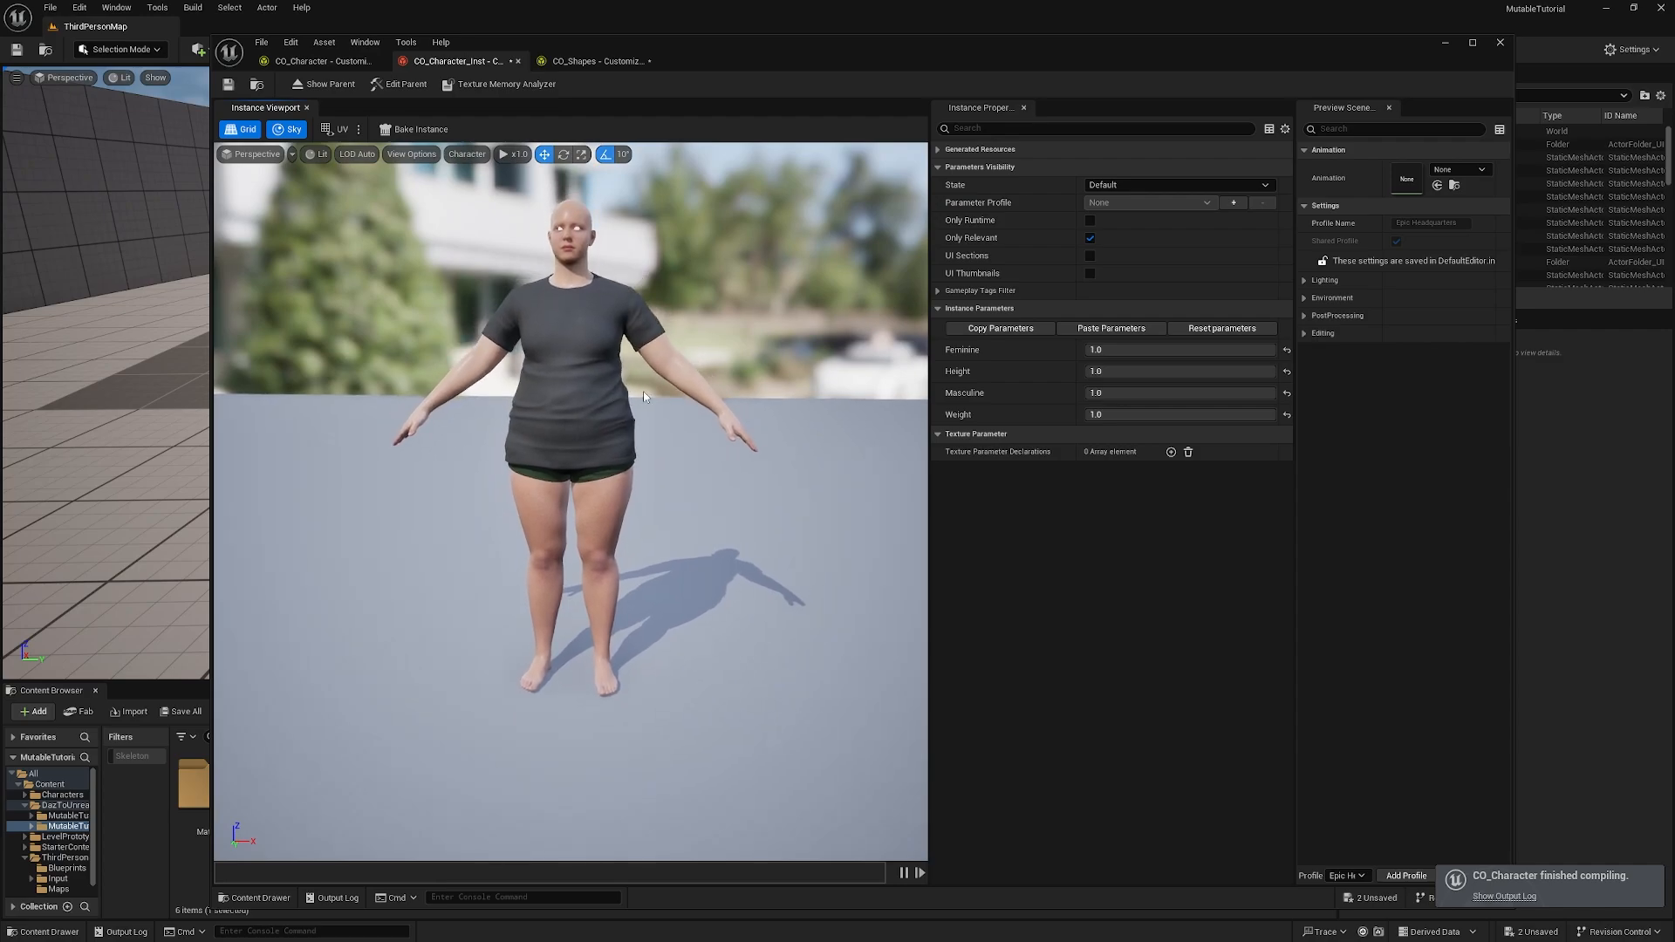
{"action": "left_click", "coordinate": [1142, 350]}
{"action": "left_click", "coordinate": [1143, 367]}
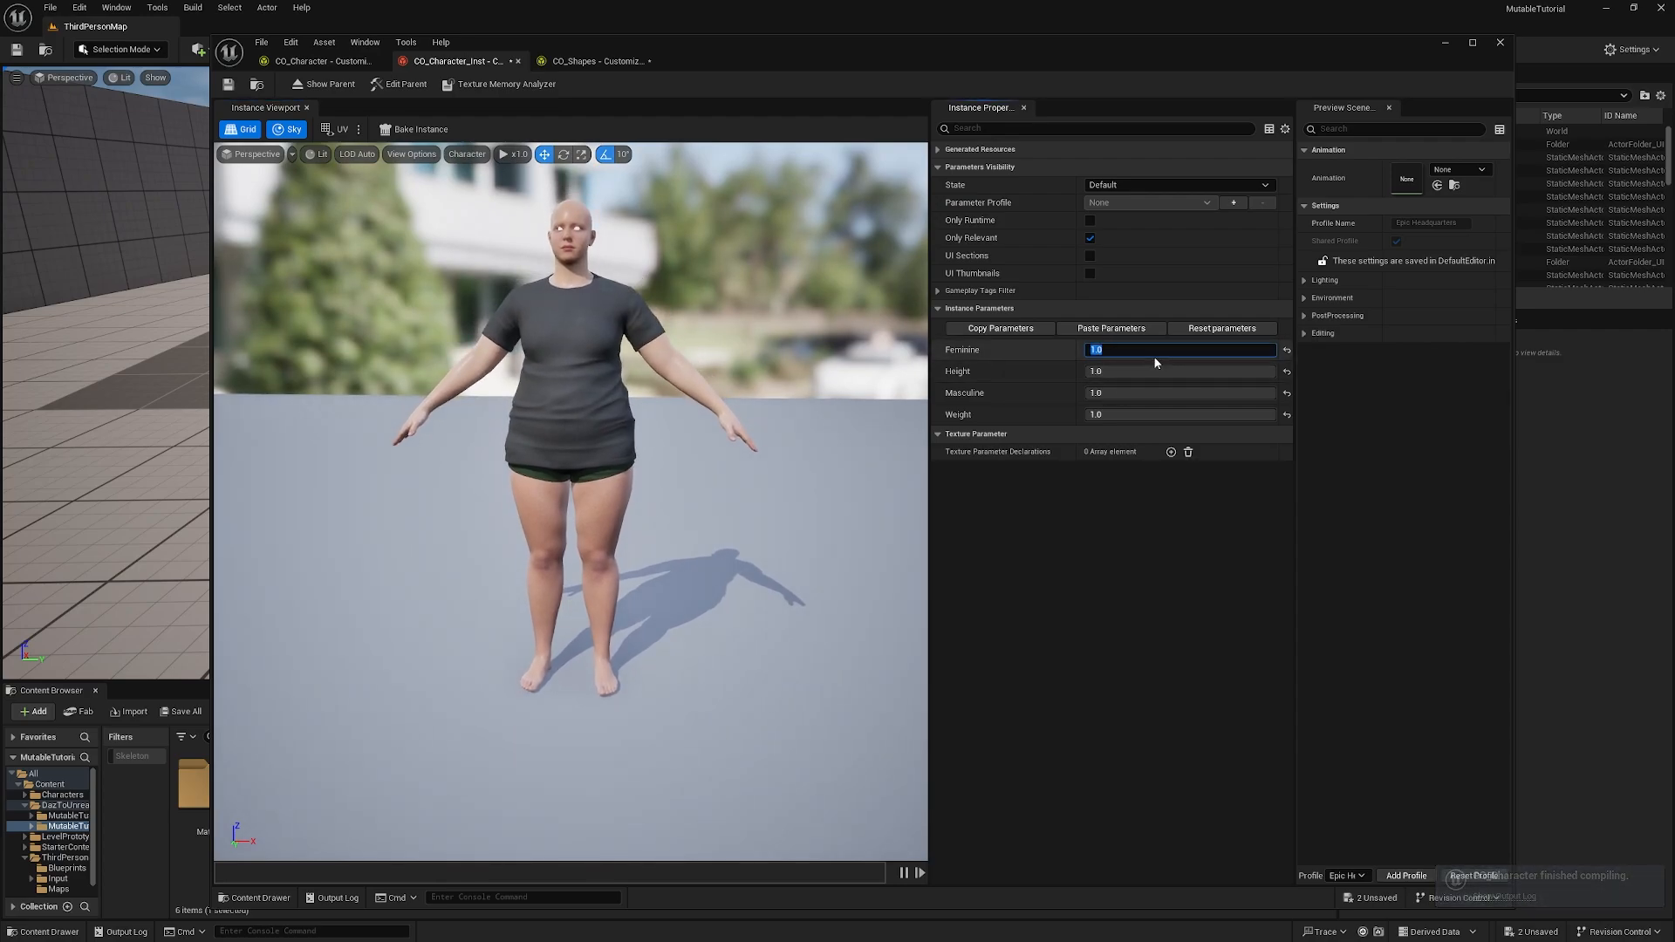
{"action": "type", "text": "0"}
{"action": "key", "text": "Return"}
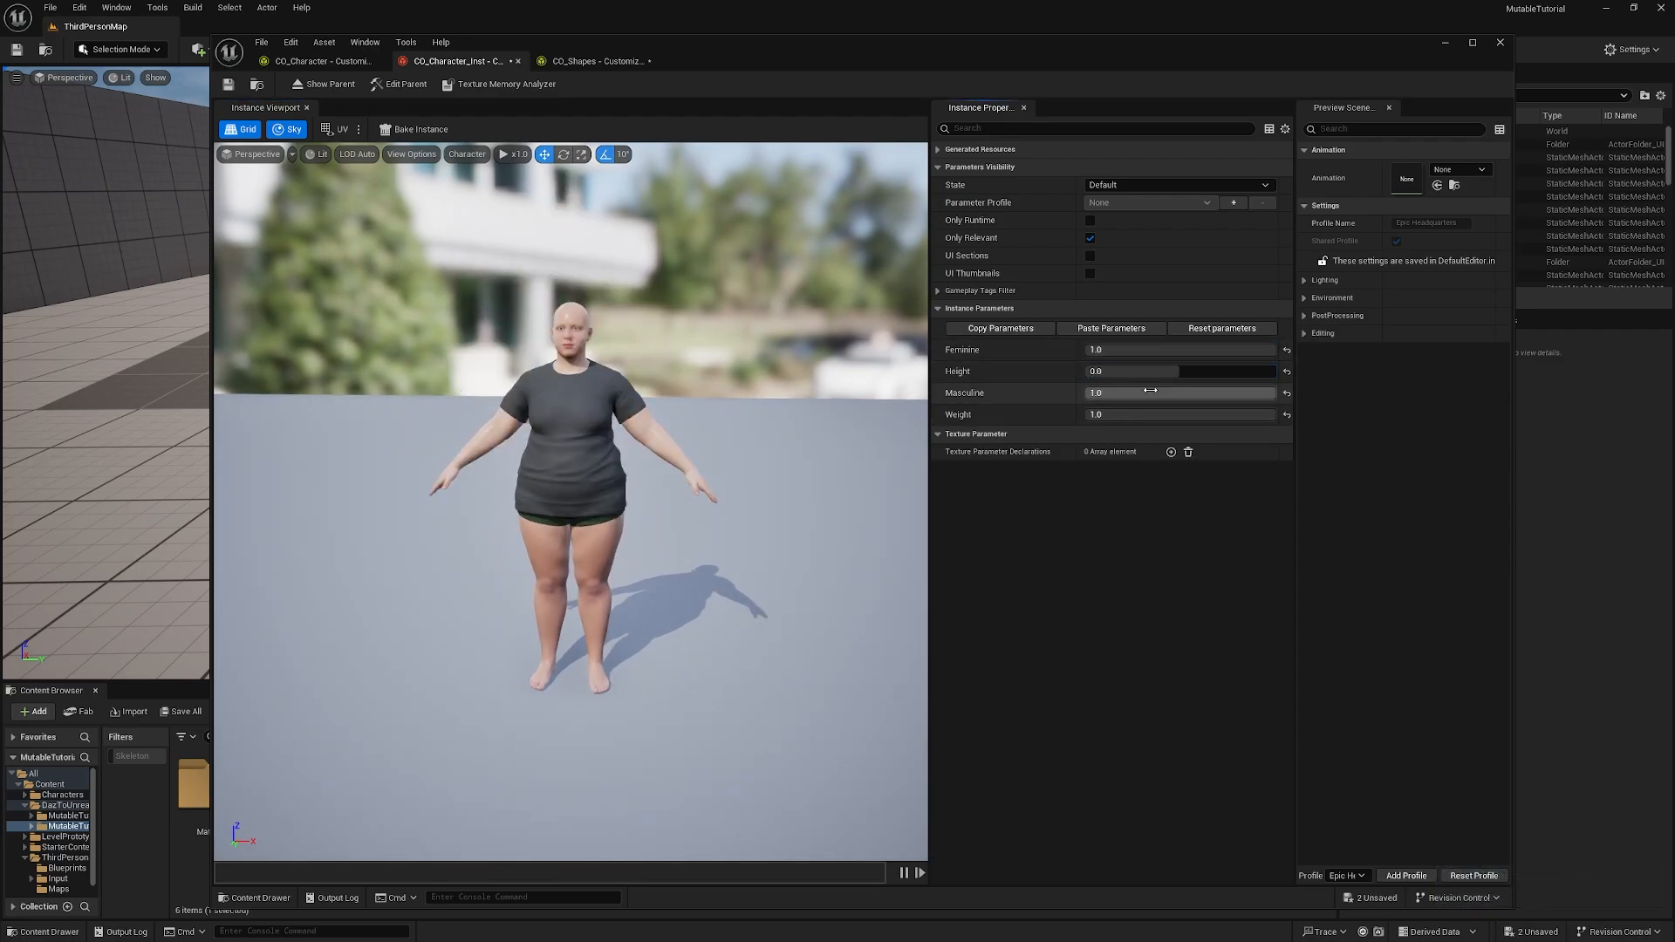
Step: Set the Masculine and Weight parameters of CO_Character_Inst to 0
{"action": "left_click_drag", "start_coordinate": [1150, 391], "coordinate": [1088, 392]}
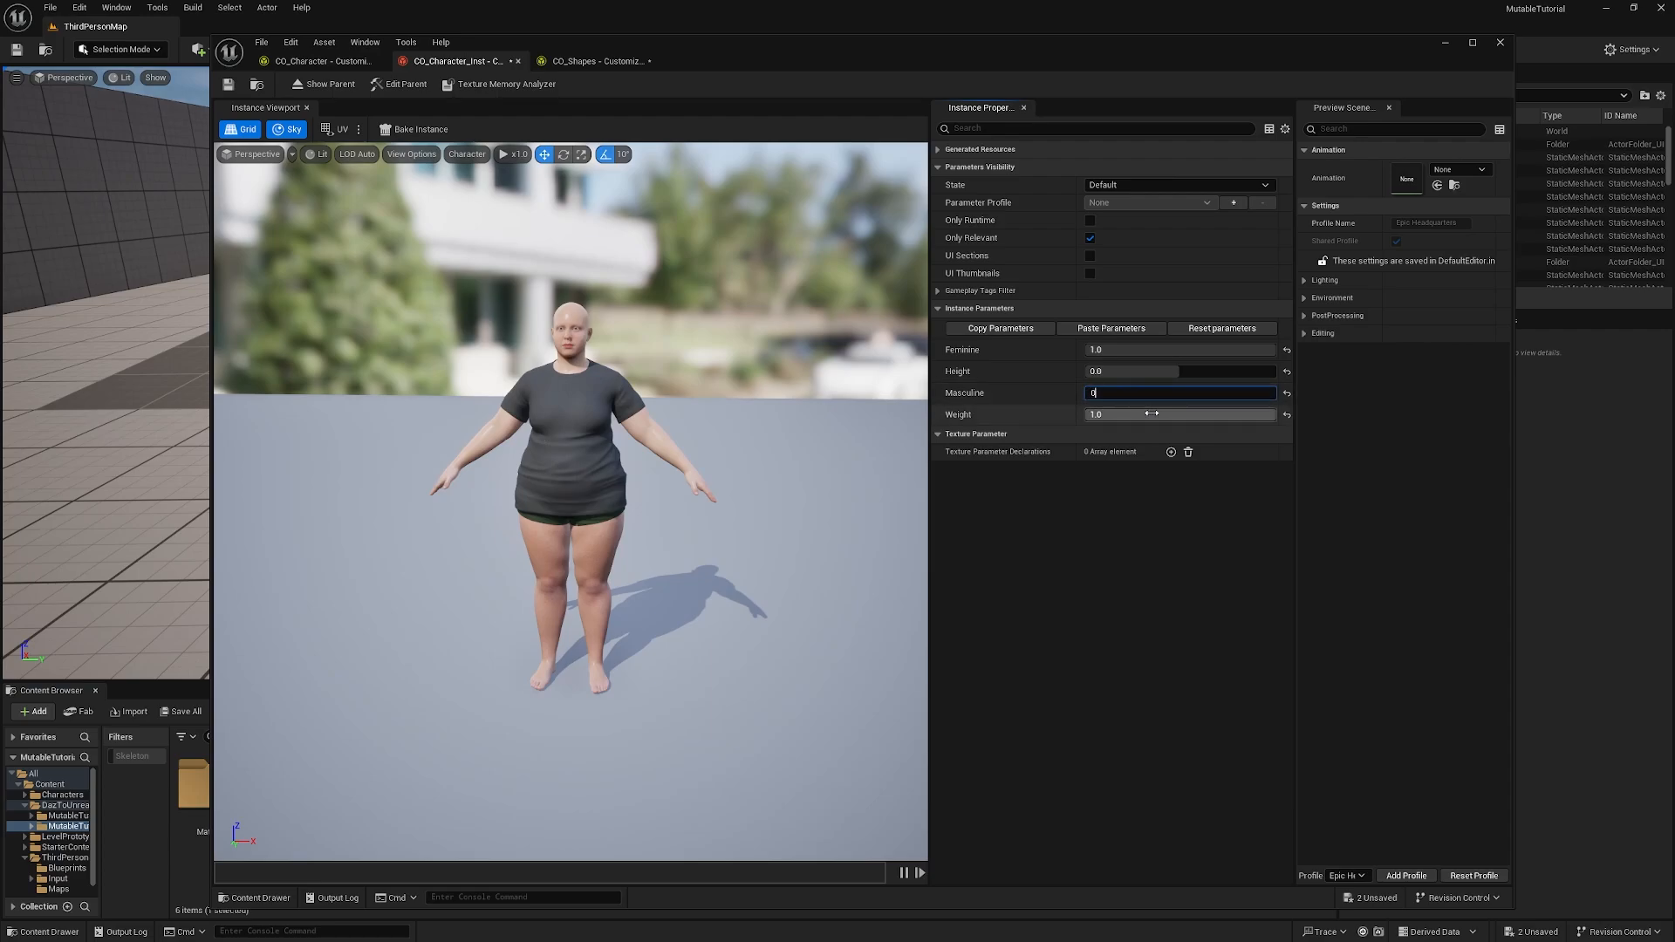
{"action": "left_click", "coordinate": [1147, 415]}
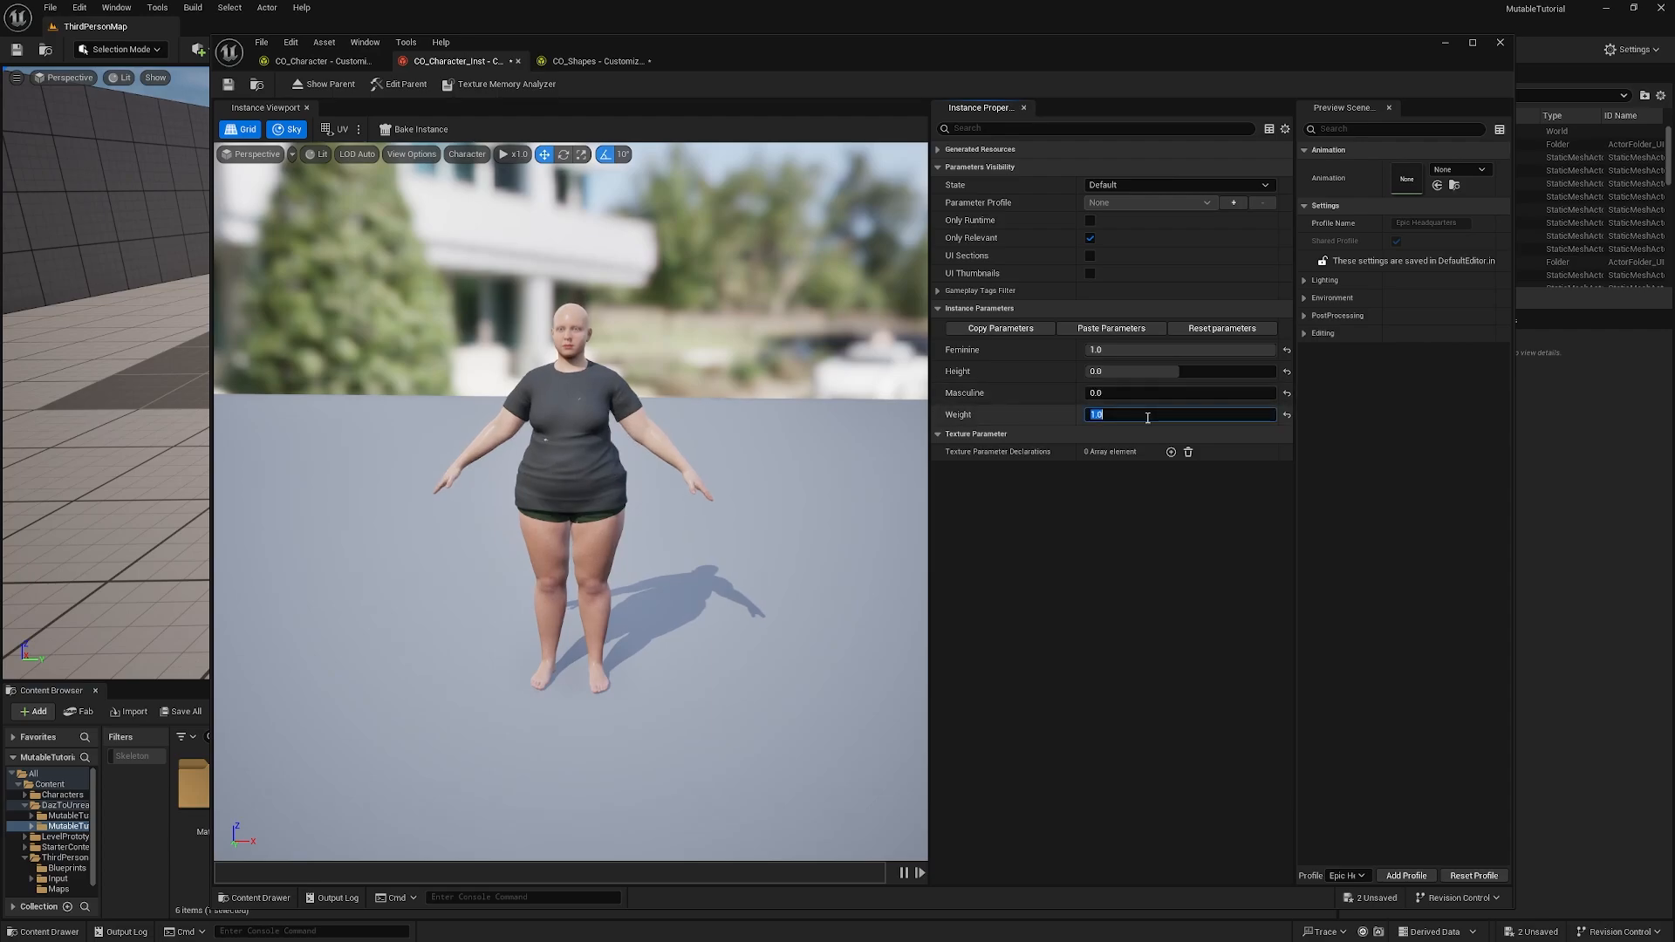
{"action": "type", "text": "0"}
{"action": "key", "text": "Return"}
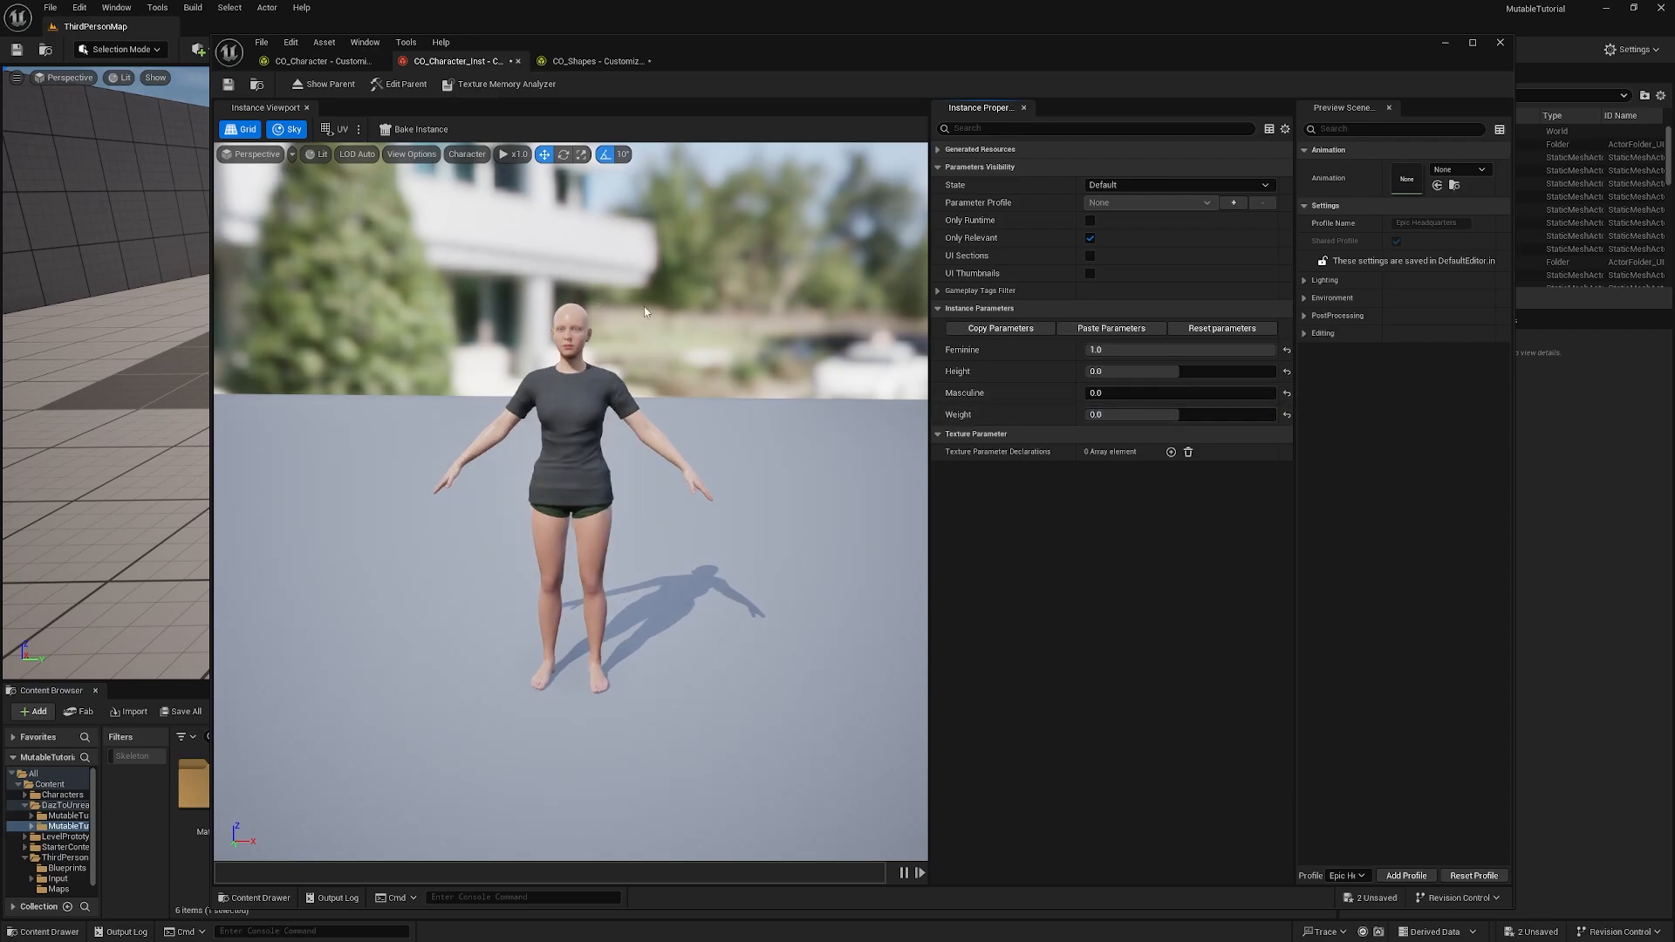
{"action": "left_click_drag", "start_coordinate": [646, 312], "coordinate": [905, 375]}
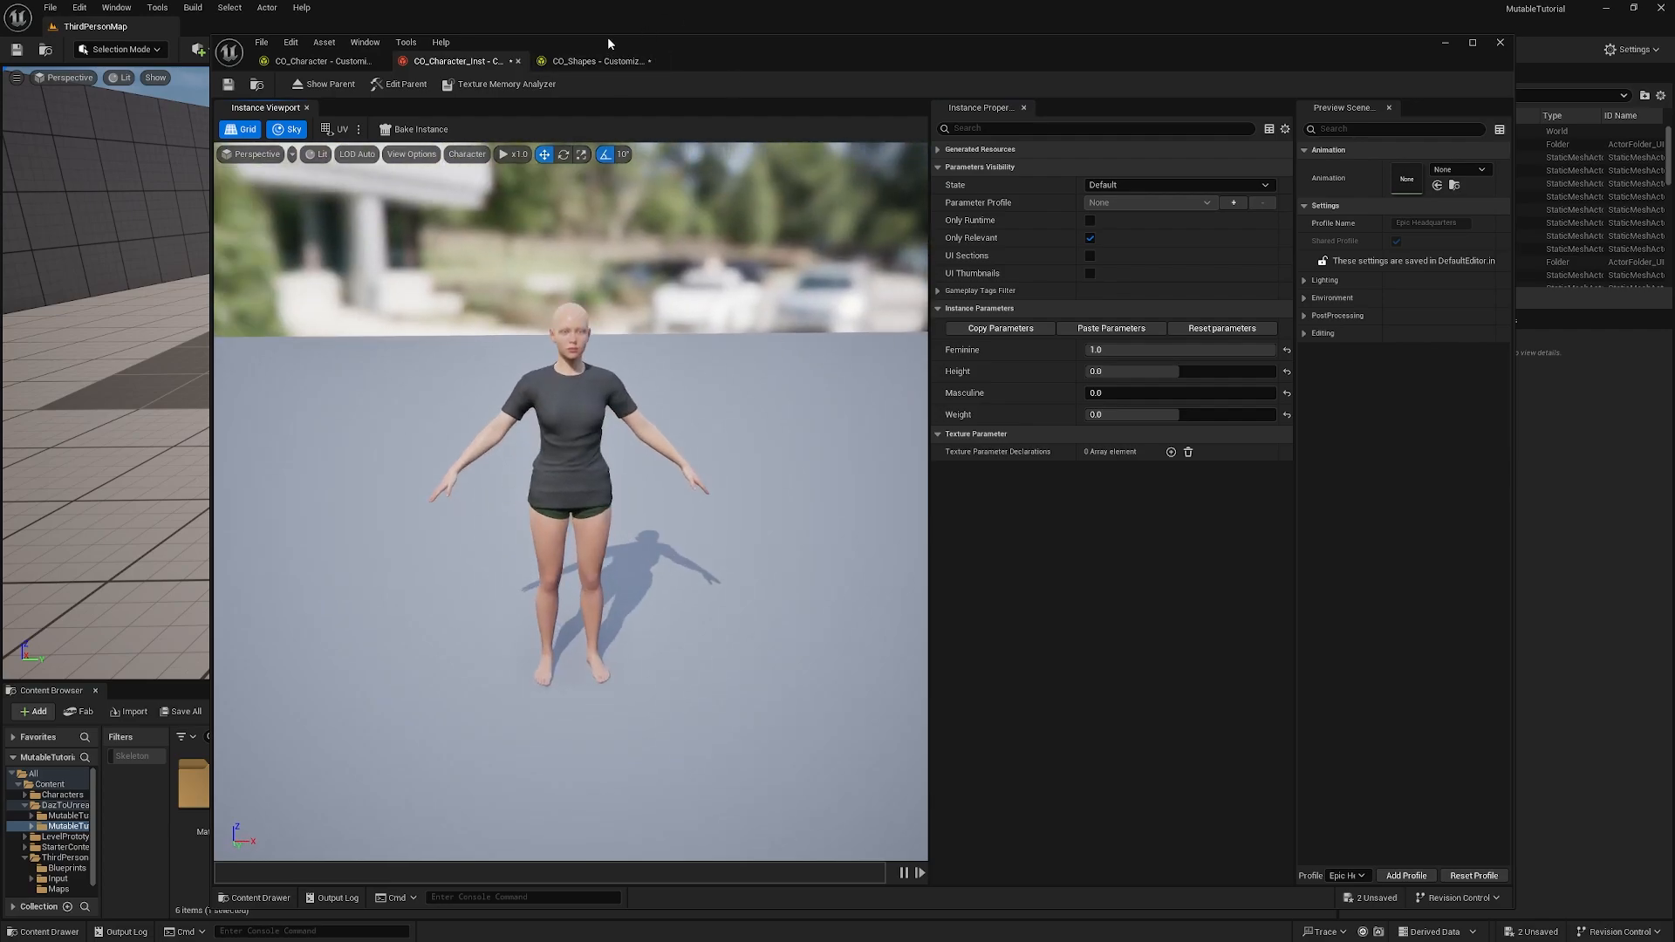
Step: Start a play session in ThirdPersonMap and set the character instance's Weight to 1.0 while it runs
{"action": "left_click_drag", "start_coordinate": [608, 44], "coordinate": [1674, 218]}
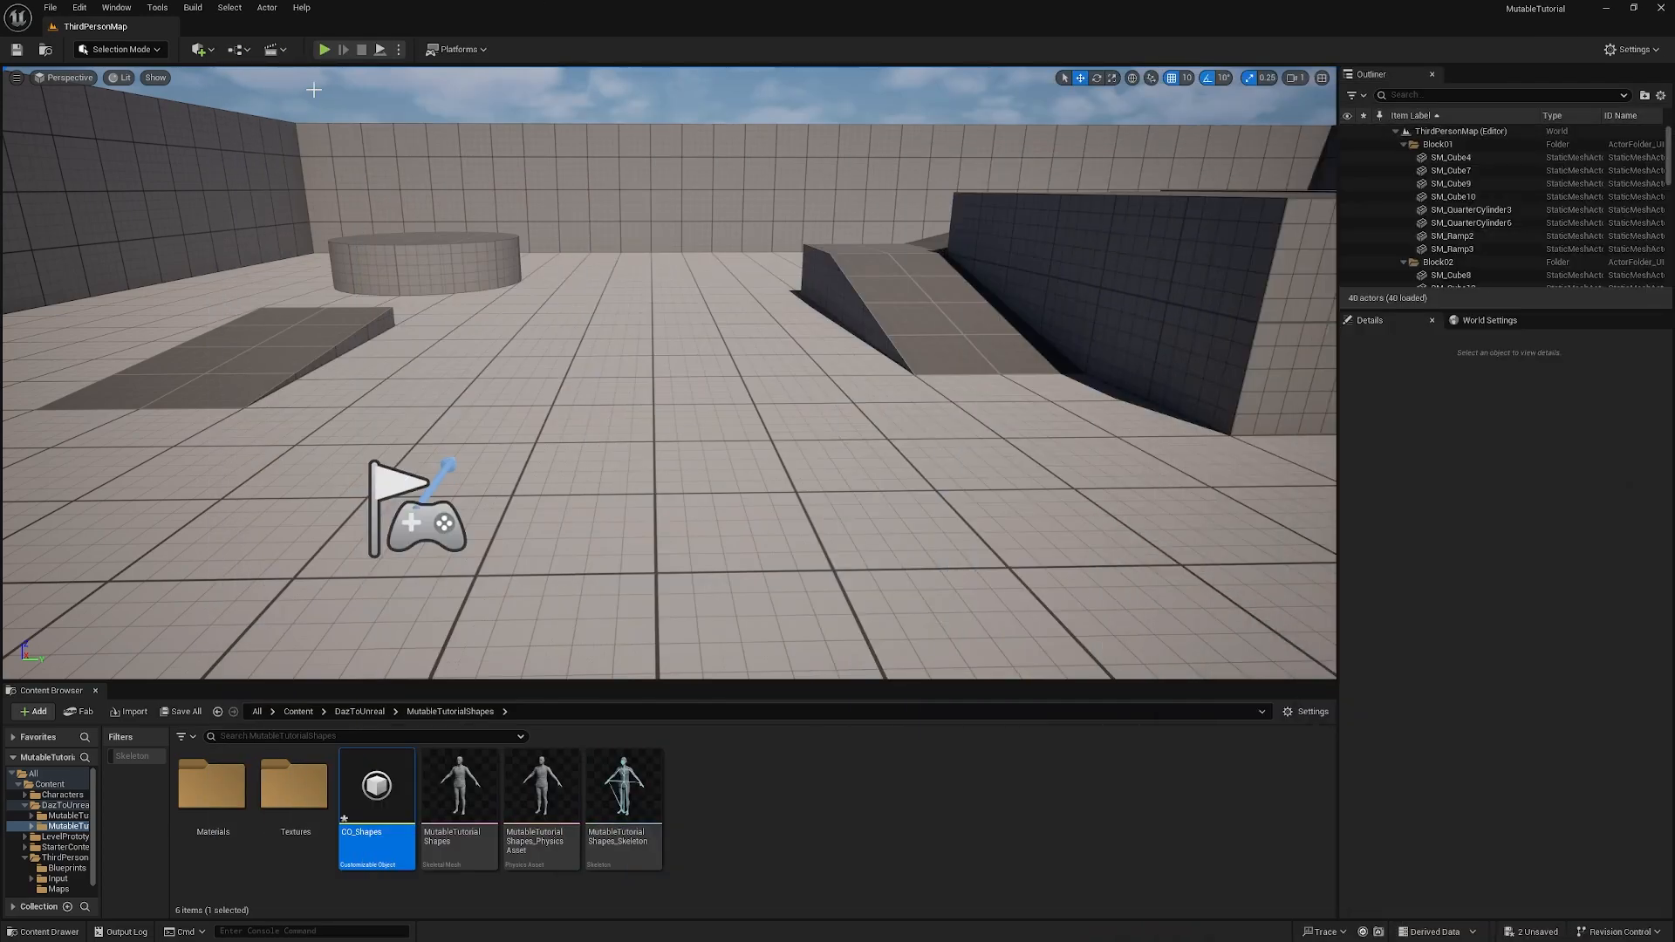
{"action": "left_click", "coordinate": [324, 49]}
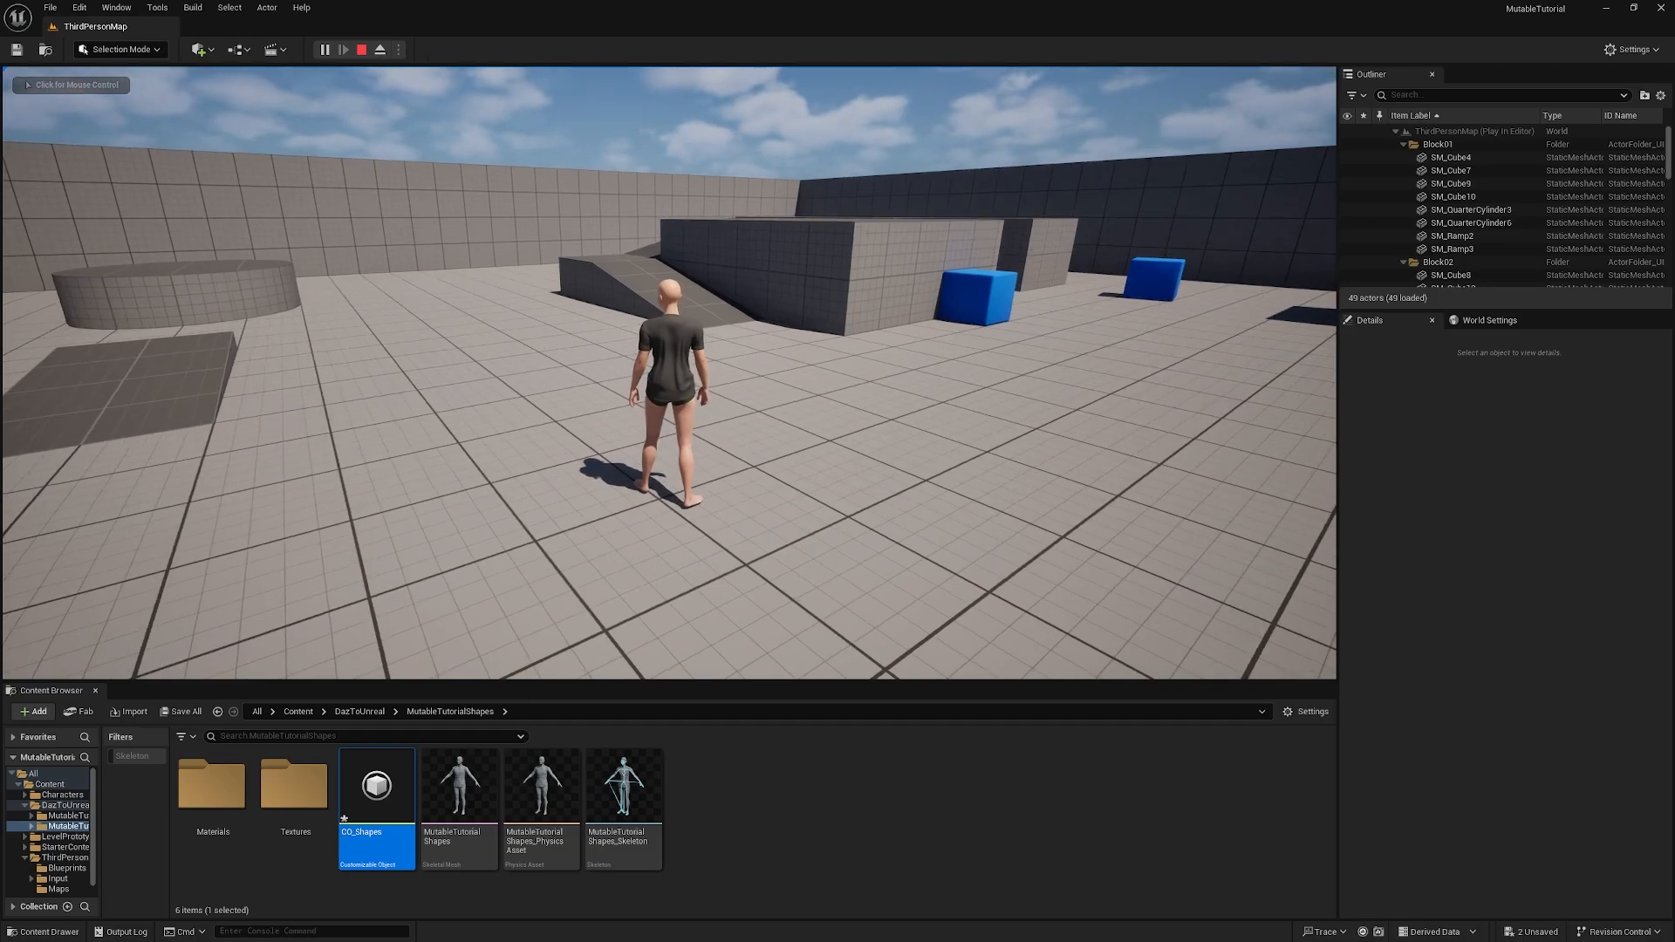
{"action": "left_click_drag", "start_coordinate": [1674, 131], "coordinate": [741, 445]}
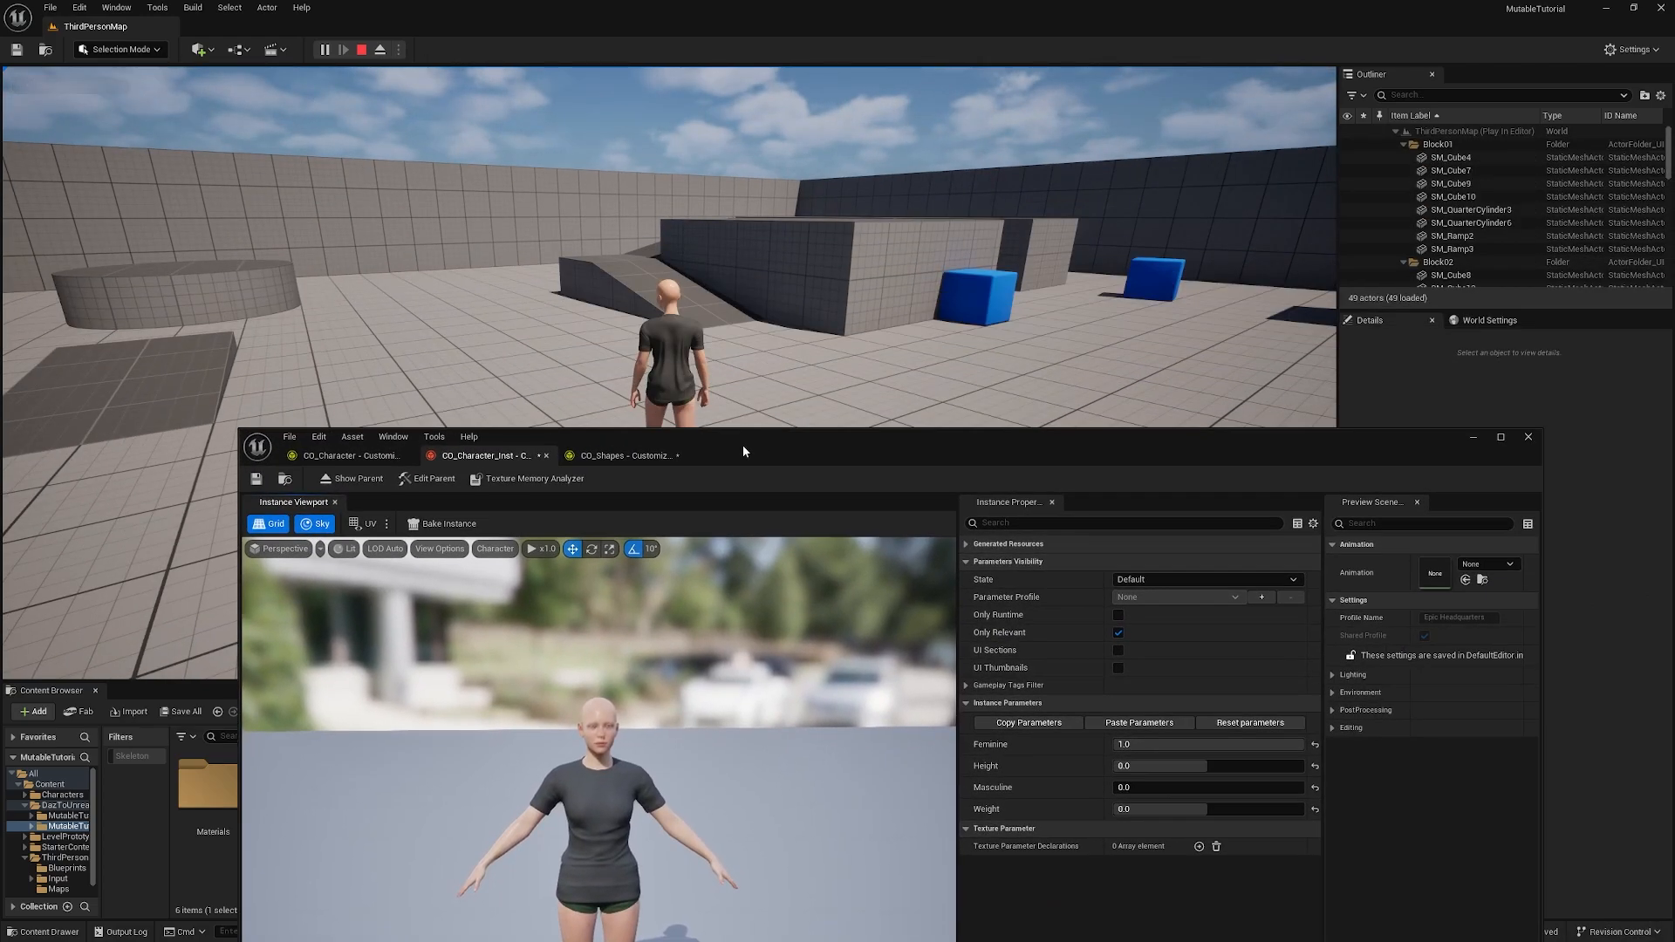
{"action": "left_click_drag", "start_coordinate": [1160, 812], "coordinate": [1300, 808]}
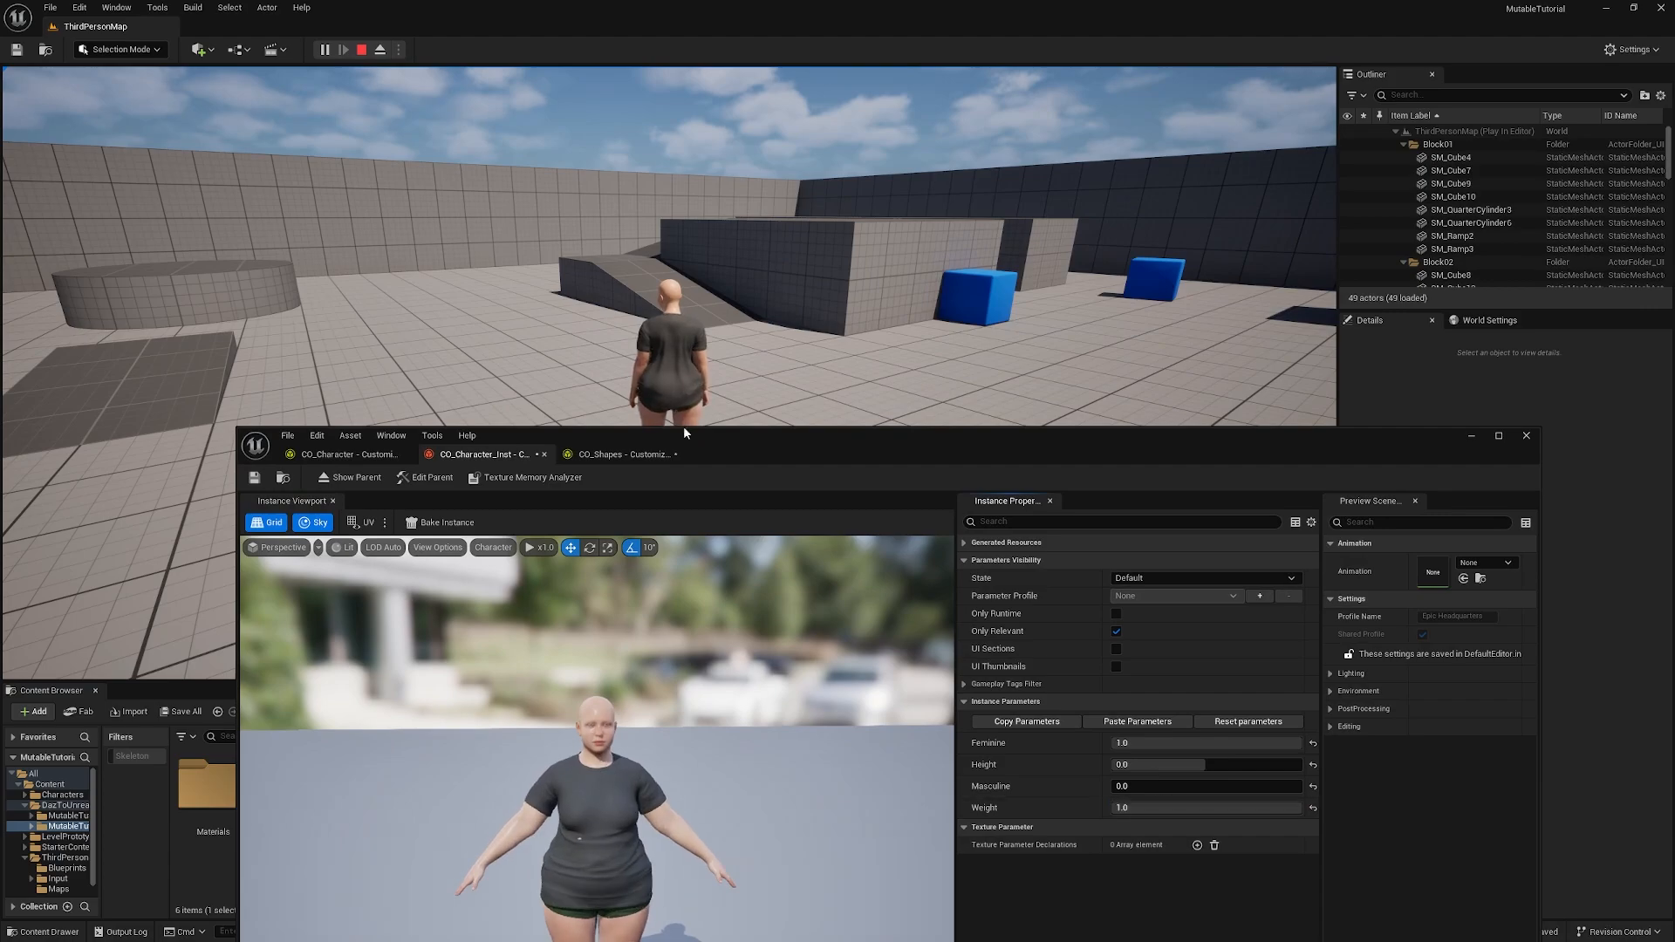
Step: Run the heavier character around the level, examine its animation, and end the play session
{"action": "left_click", "coordinate": [855, 285]}
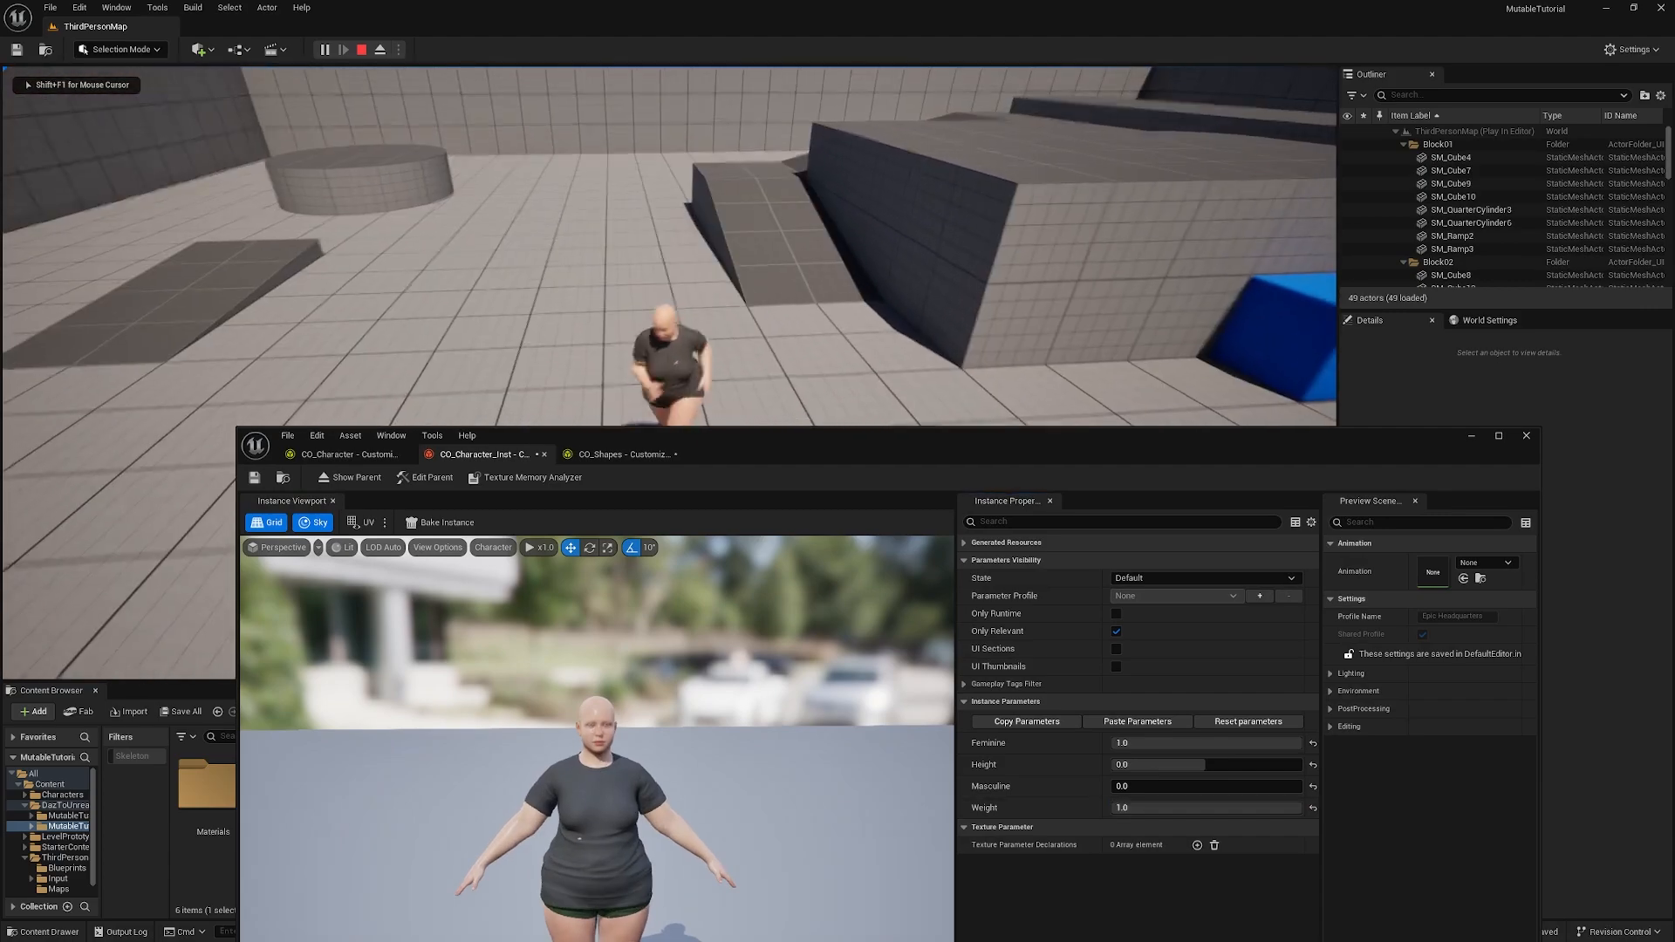
{"action": "key", "text": "w"}
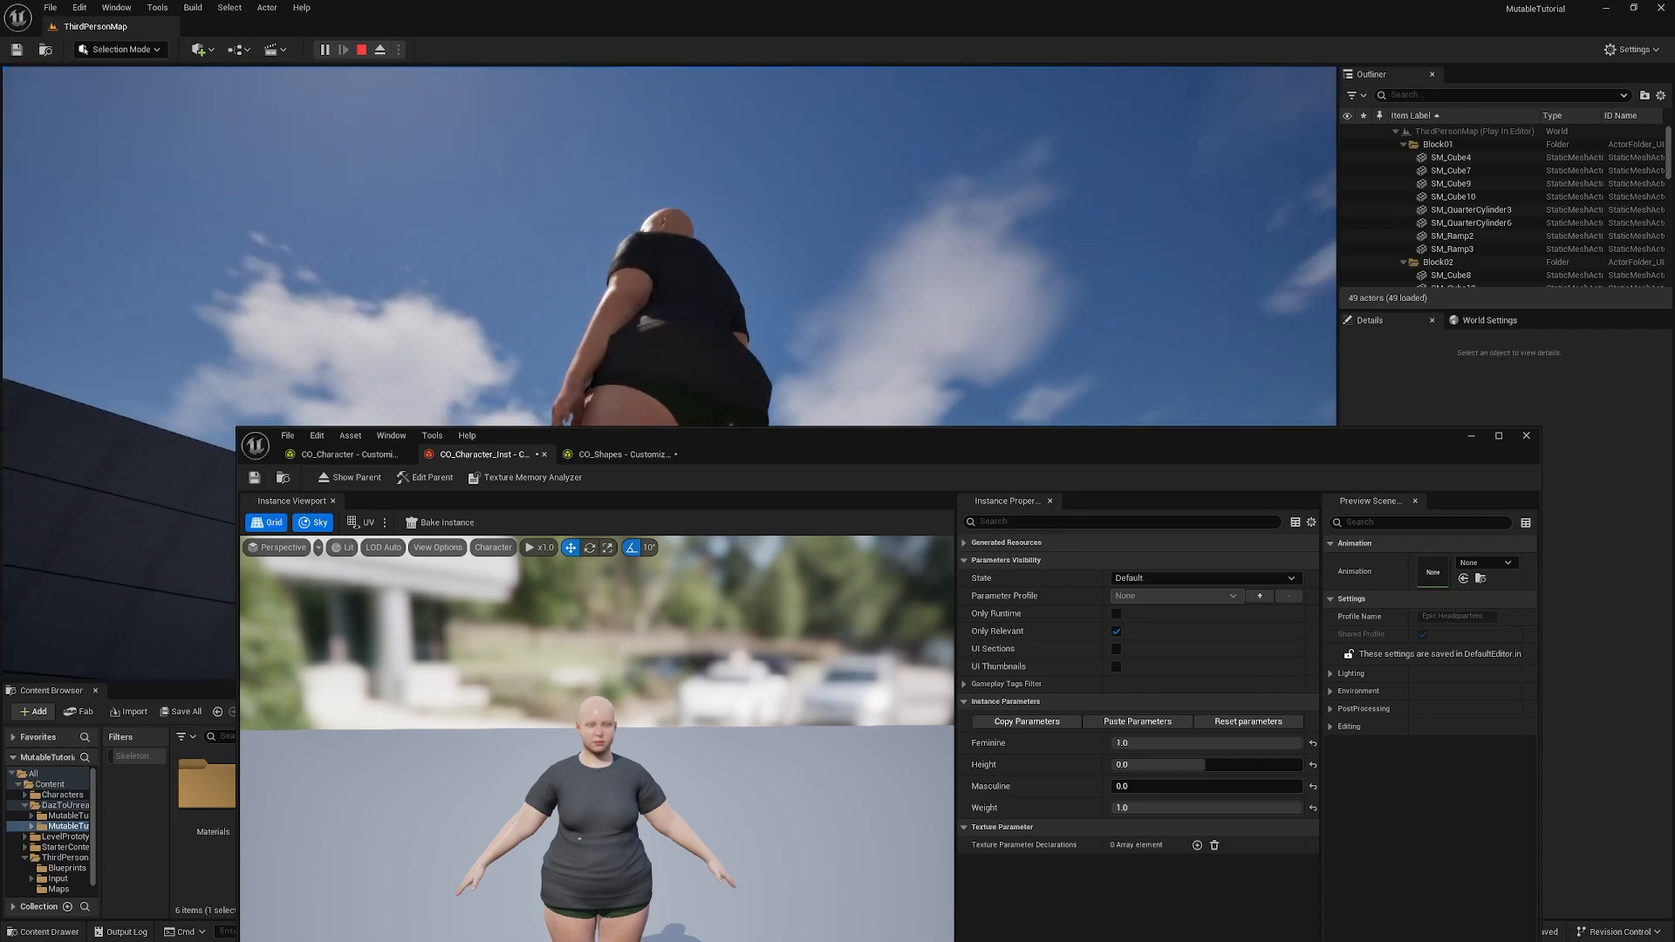
{"action": "key", "text": "shift+F1"}
{"action": "key", "text": "Escape"}
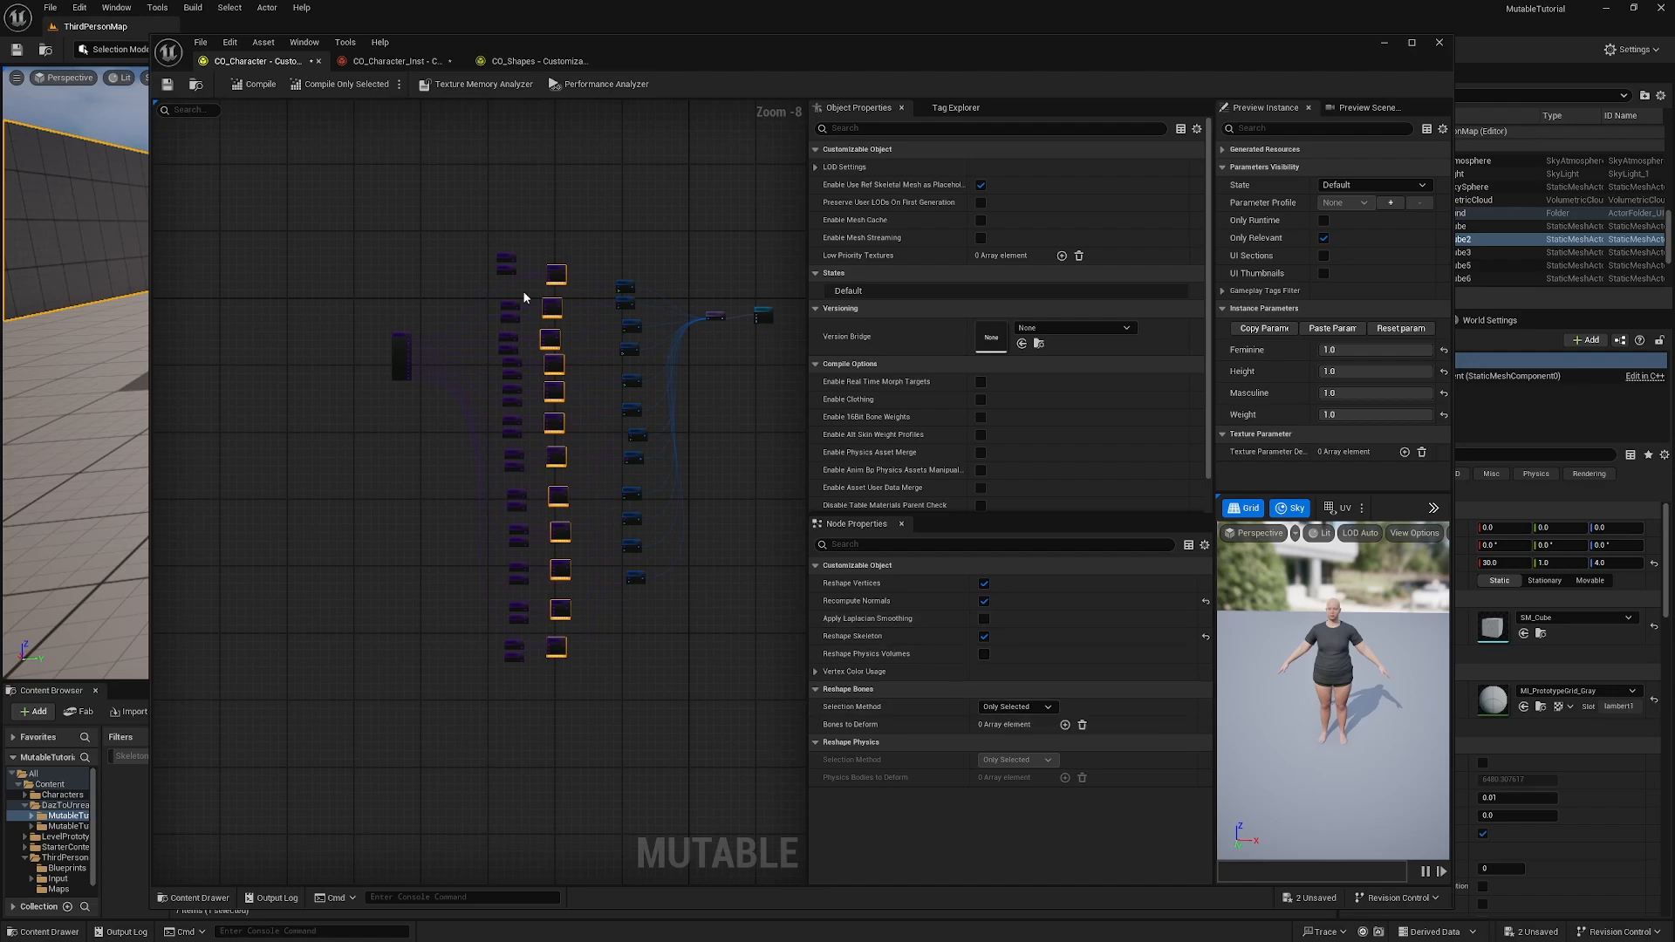
Step: Set the Reshape Bones selection method of all selected Mesh Reshape nodes to All But Selected and compile CO_Character
{"action": "scroll", "coordinate": [553, 375], "scroll_direction": "up", "scroll_amount": 7}
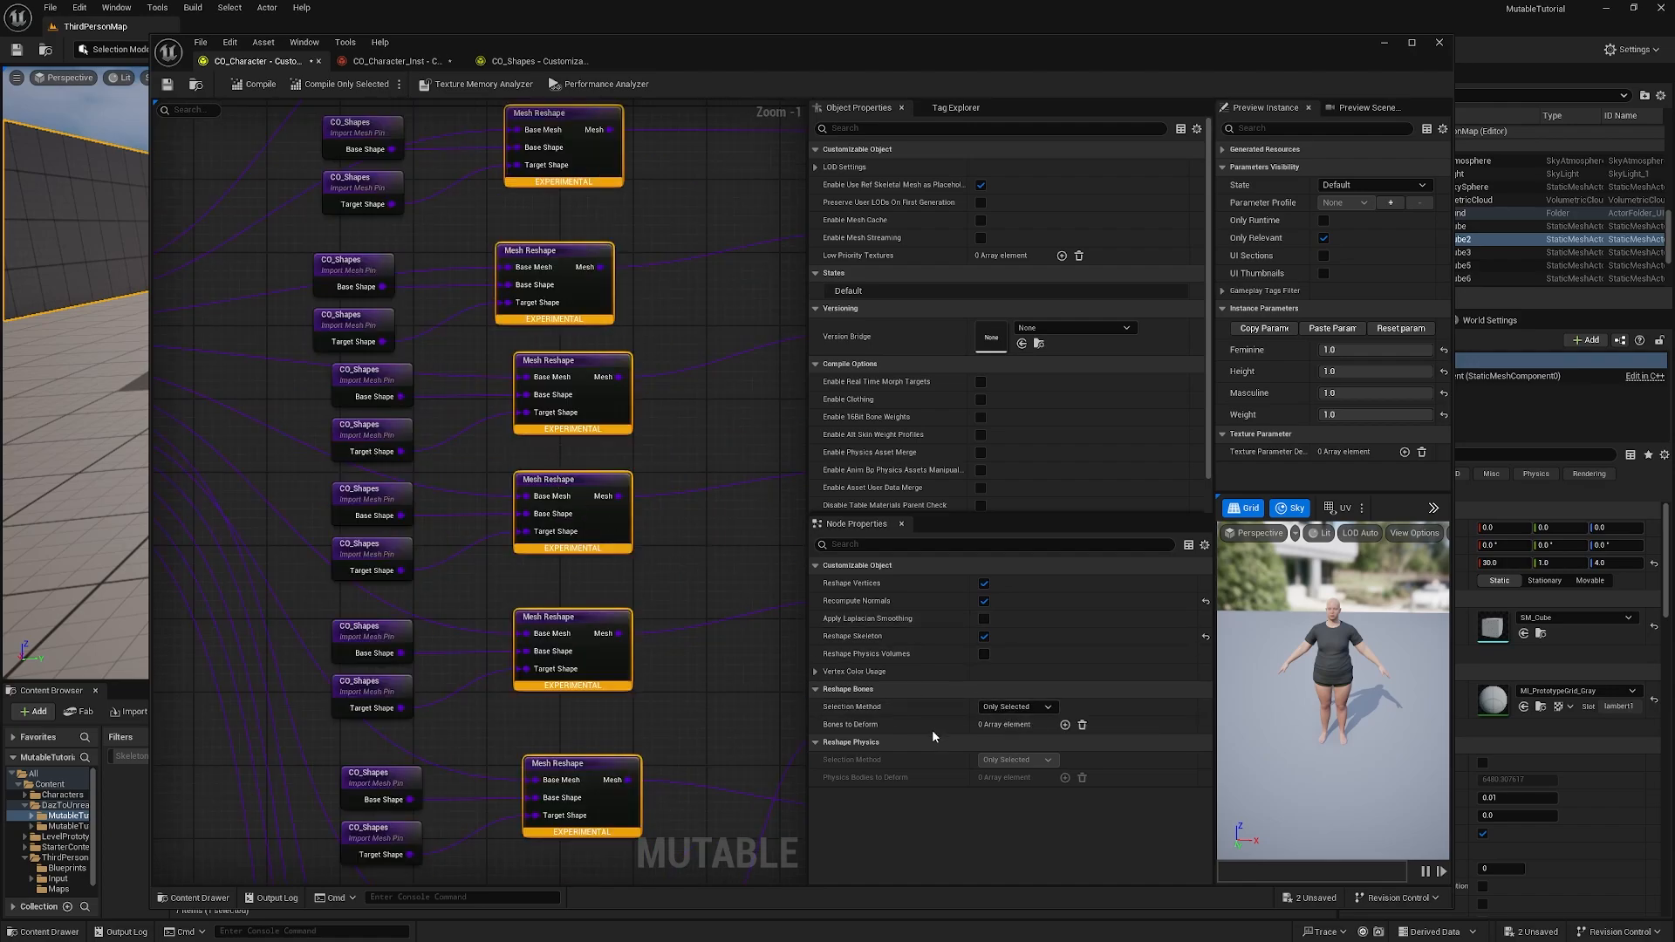
{"action": "left_click", "coordinate": [1016, 708]}
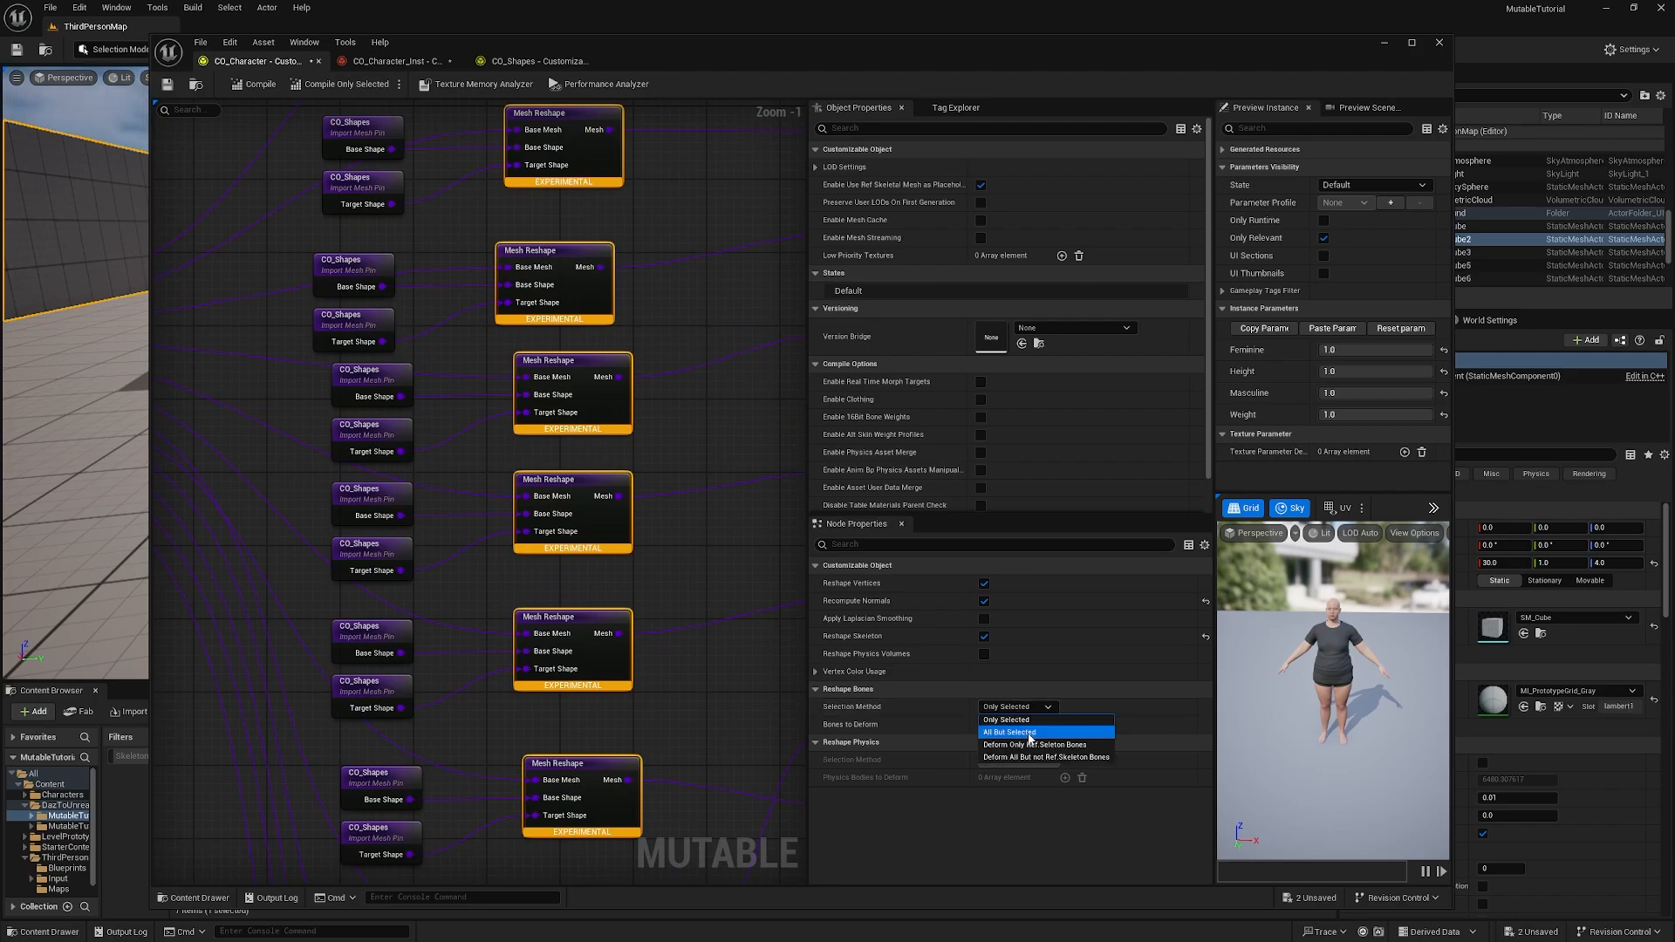
{"action": "left_click", "coordinate": [1029, 732]}
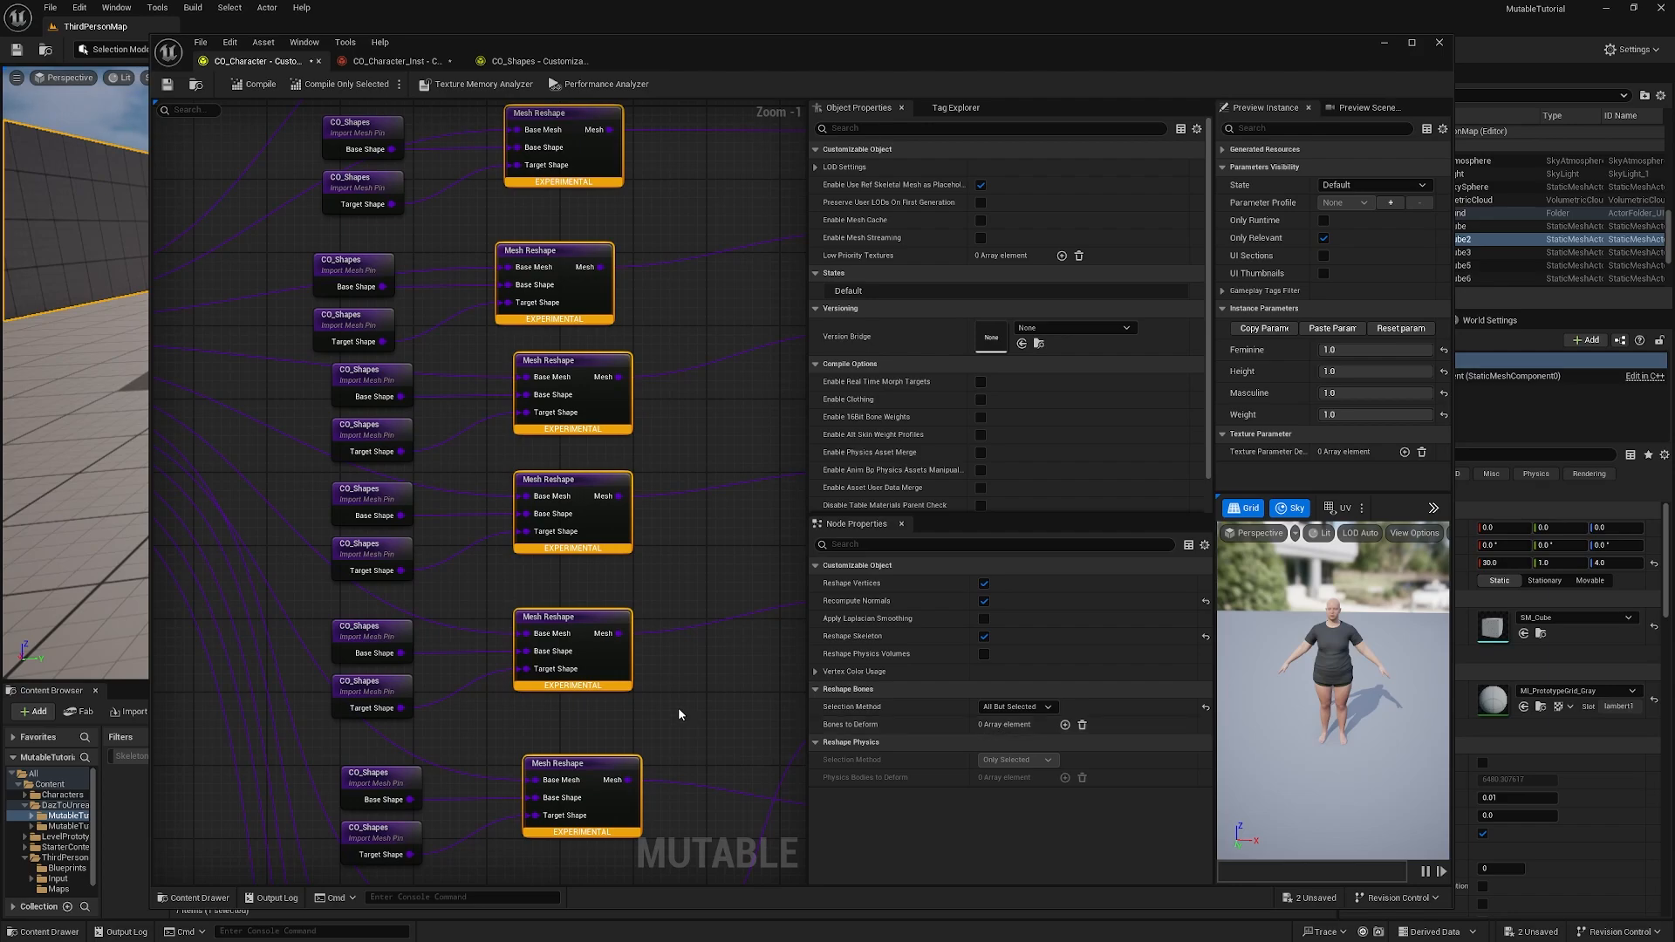
{"action": "scroll", "coordinate": [678, 706], "scroll_direction": "down", "scroll_amount": 5}
{"action": "right_click_drag", "start_coordinate": [673, 591], "coordinate": [662, 525]}
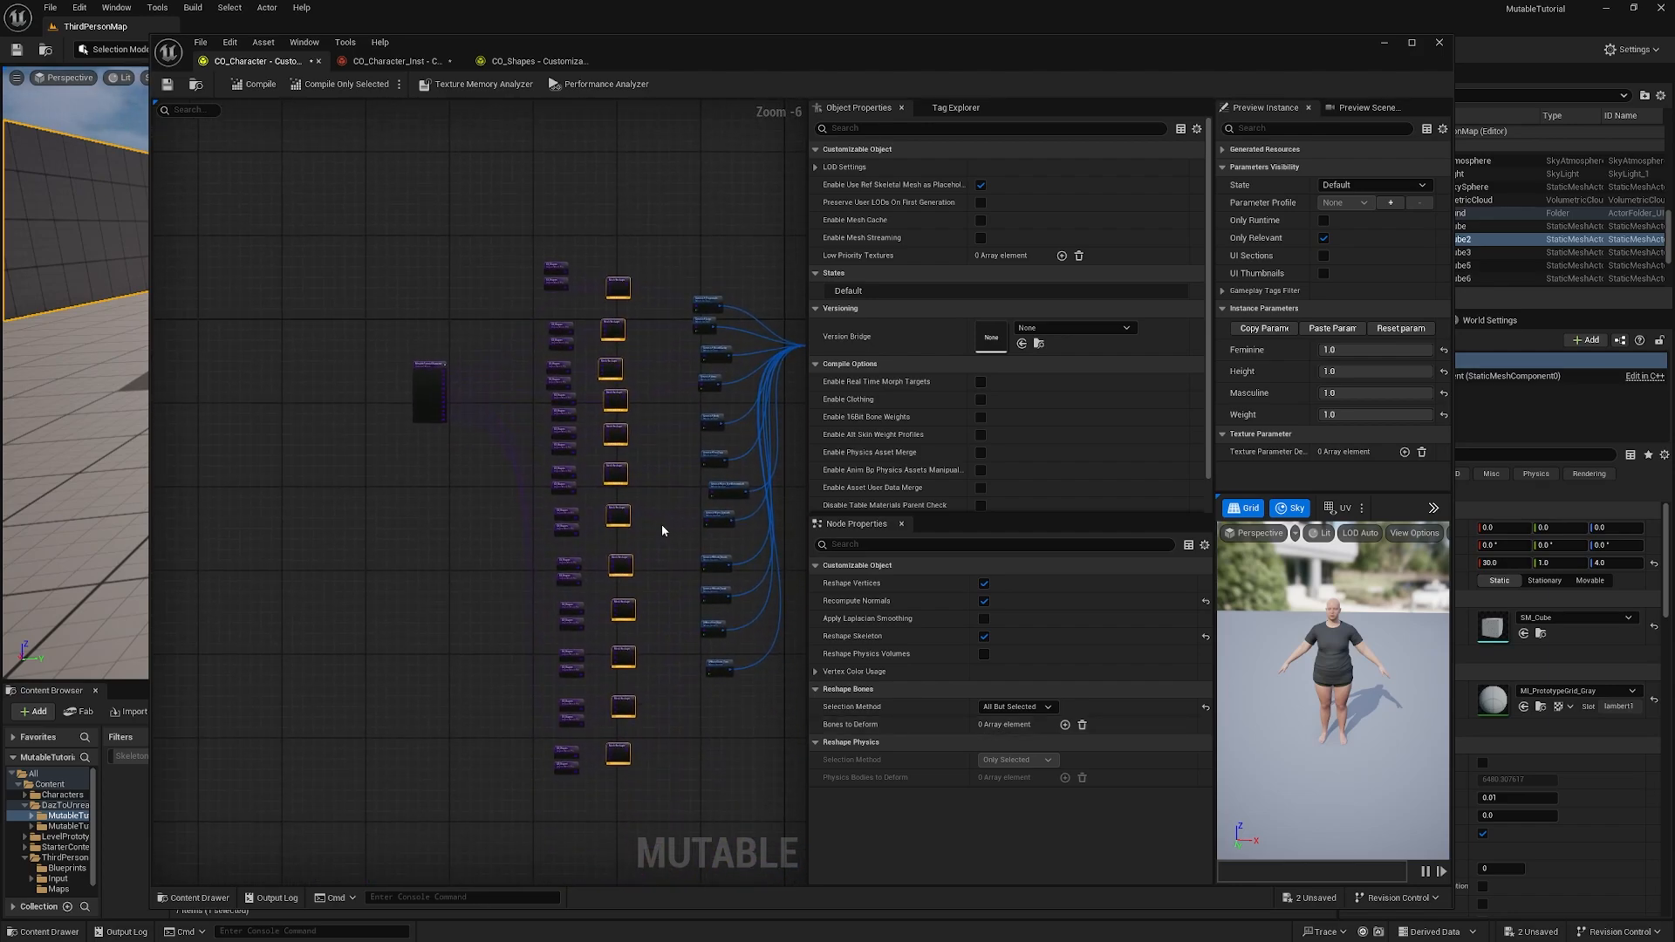
{"action": "left_click", "coordinate": [254, 86]}
Step: Switch to CO_Character_Inst and play-test the short, heavy character in the level twice, ending each session
{"action": "left_click_drag", "start_coordinate": [459, 47], "coordinate": [1094, 142]}
{"action": "left_click", "coordinate": [1035, 158]}
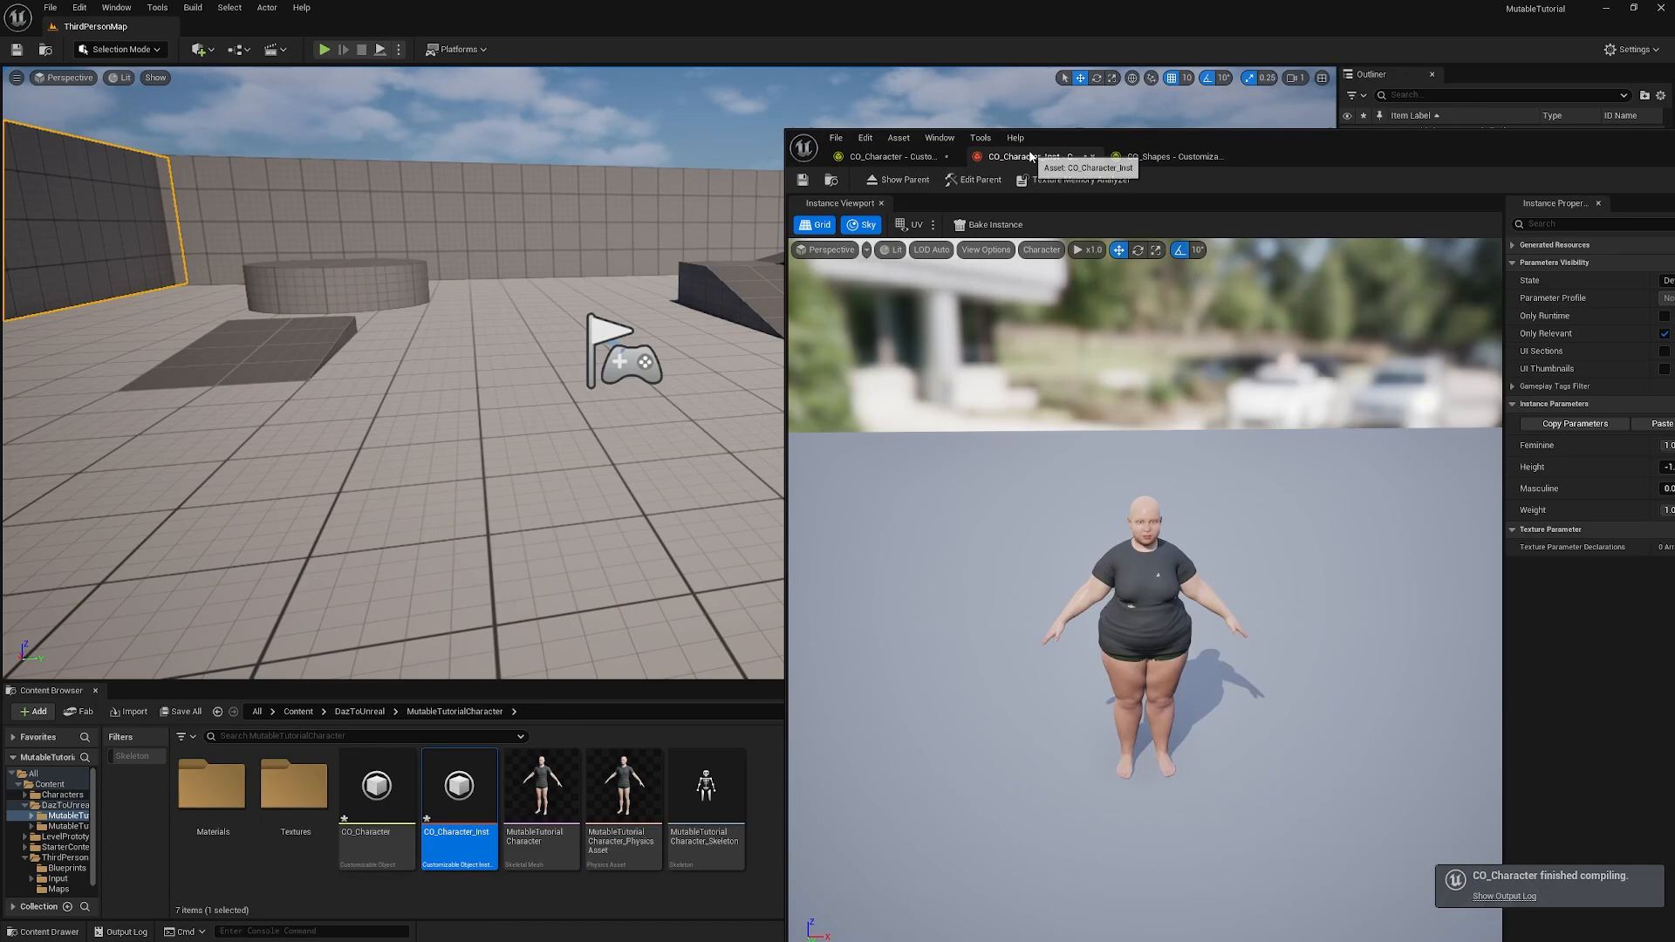
{"action": "left_click_drag", "start_coordinate": [1279, 134], "coordinate": [1183, 79]}
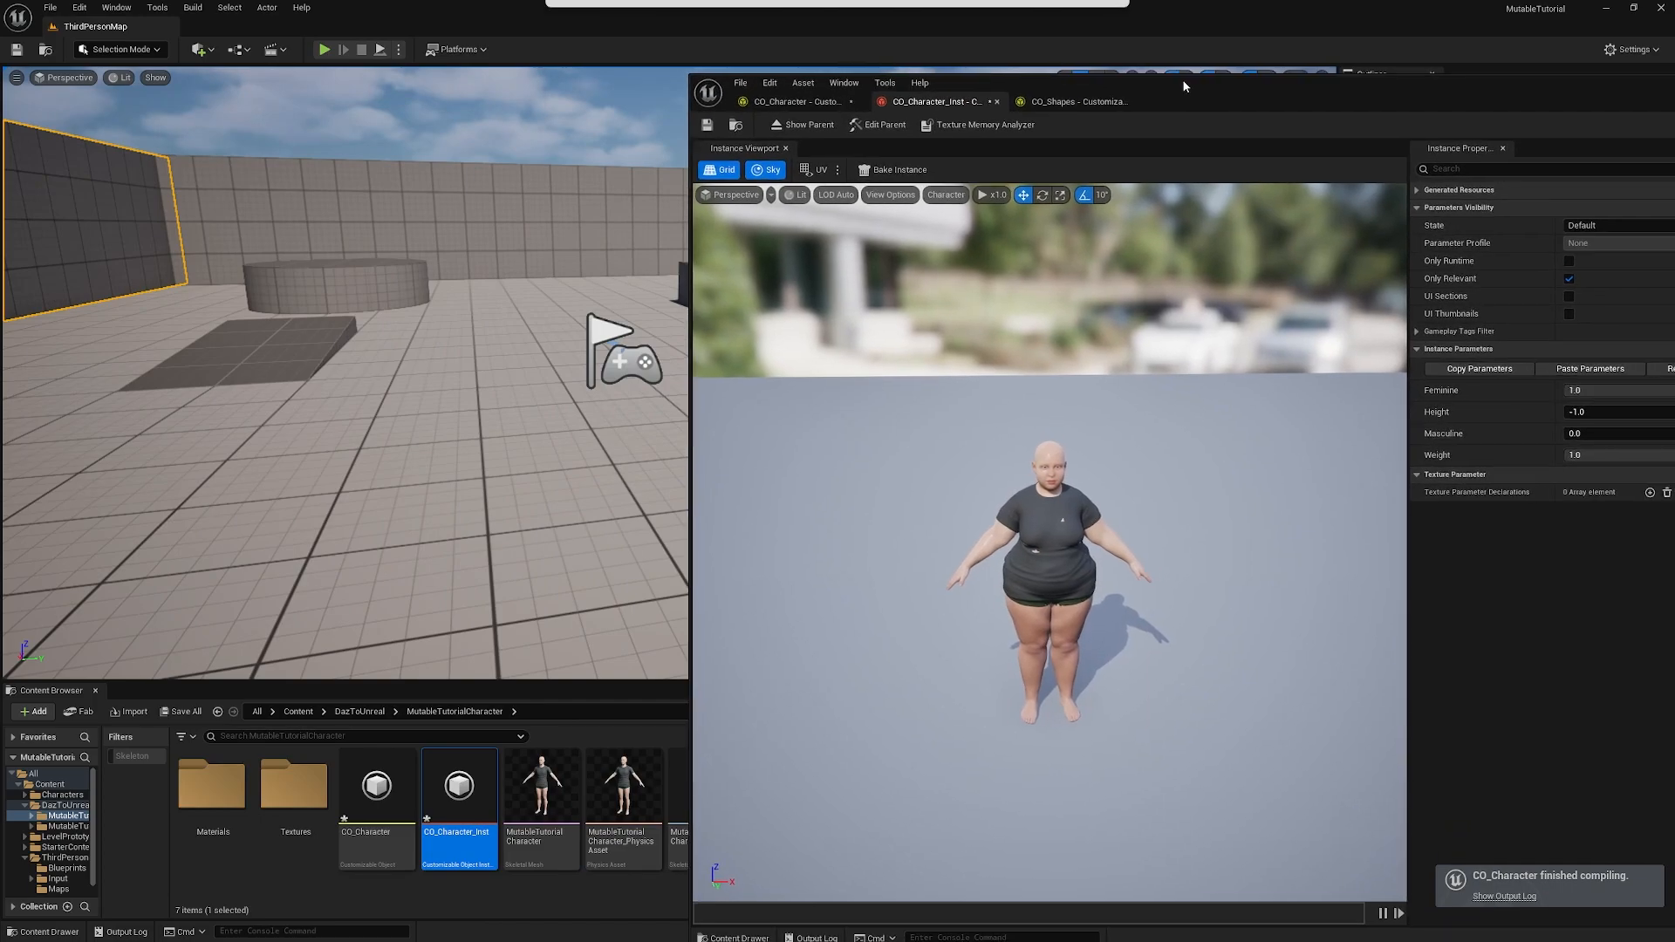
{"action": "left_click", "coordinate": [324, 49]}
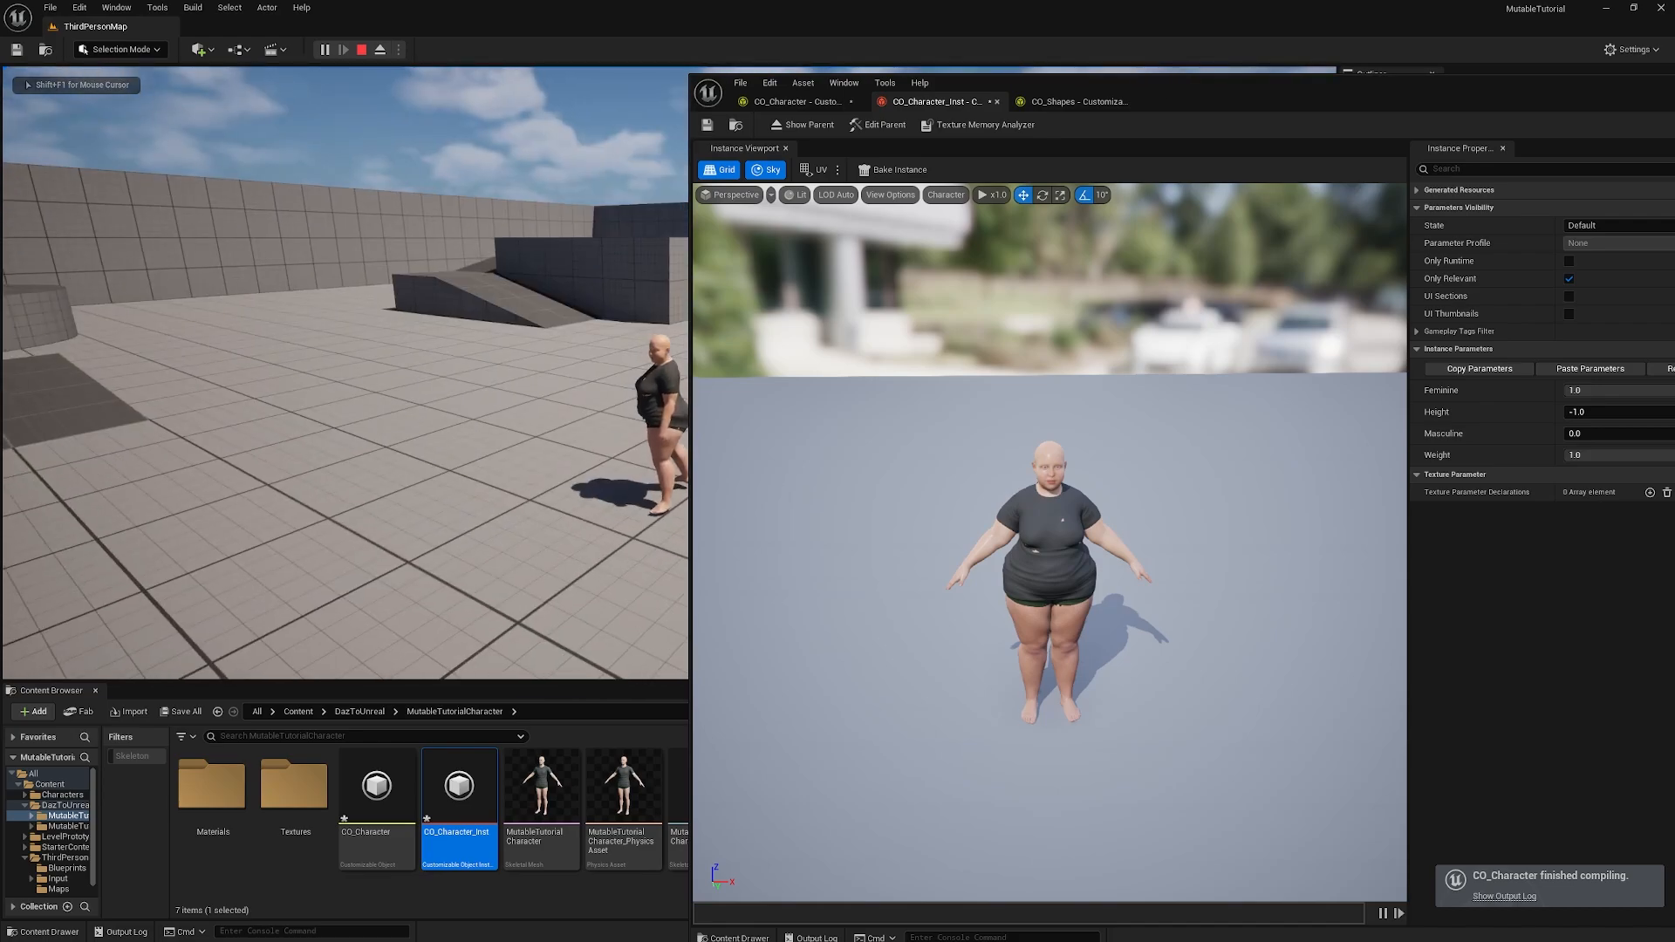
{"action": "key", "text": "Escape"}
{"action": "left_click_drag", "start_coordinate": [1159, 92], "coordinate": [1296, 102]}
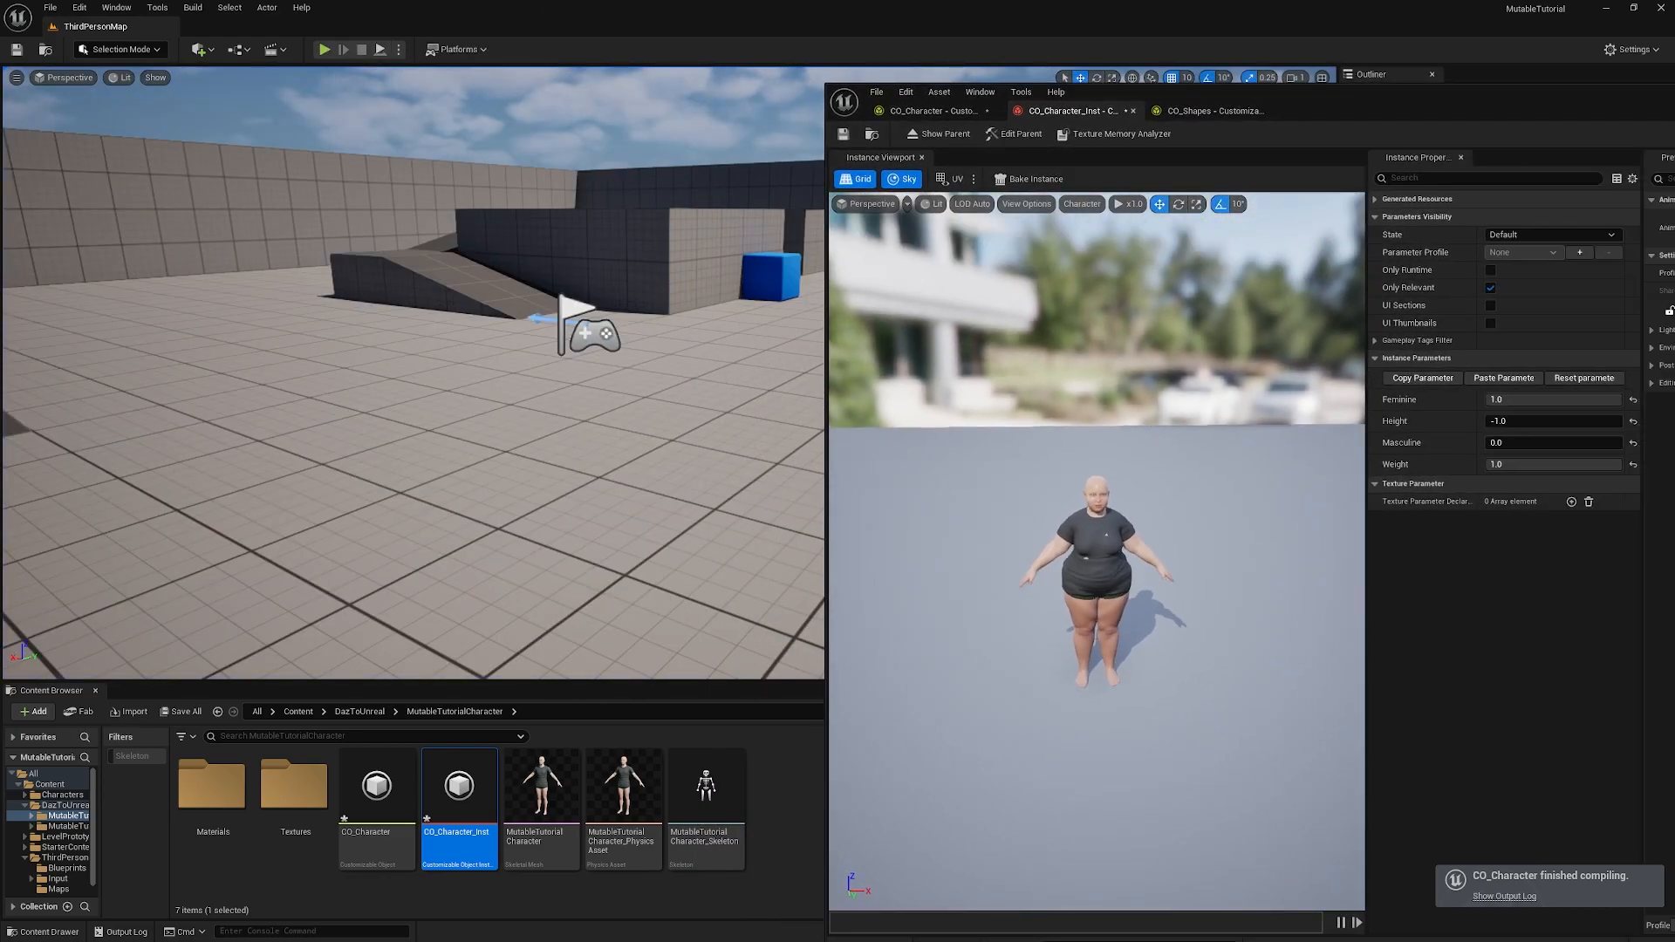
{"action": "left_click", "coordinate": [324, 49]}
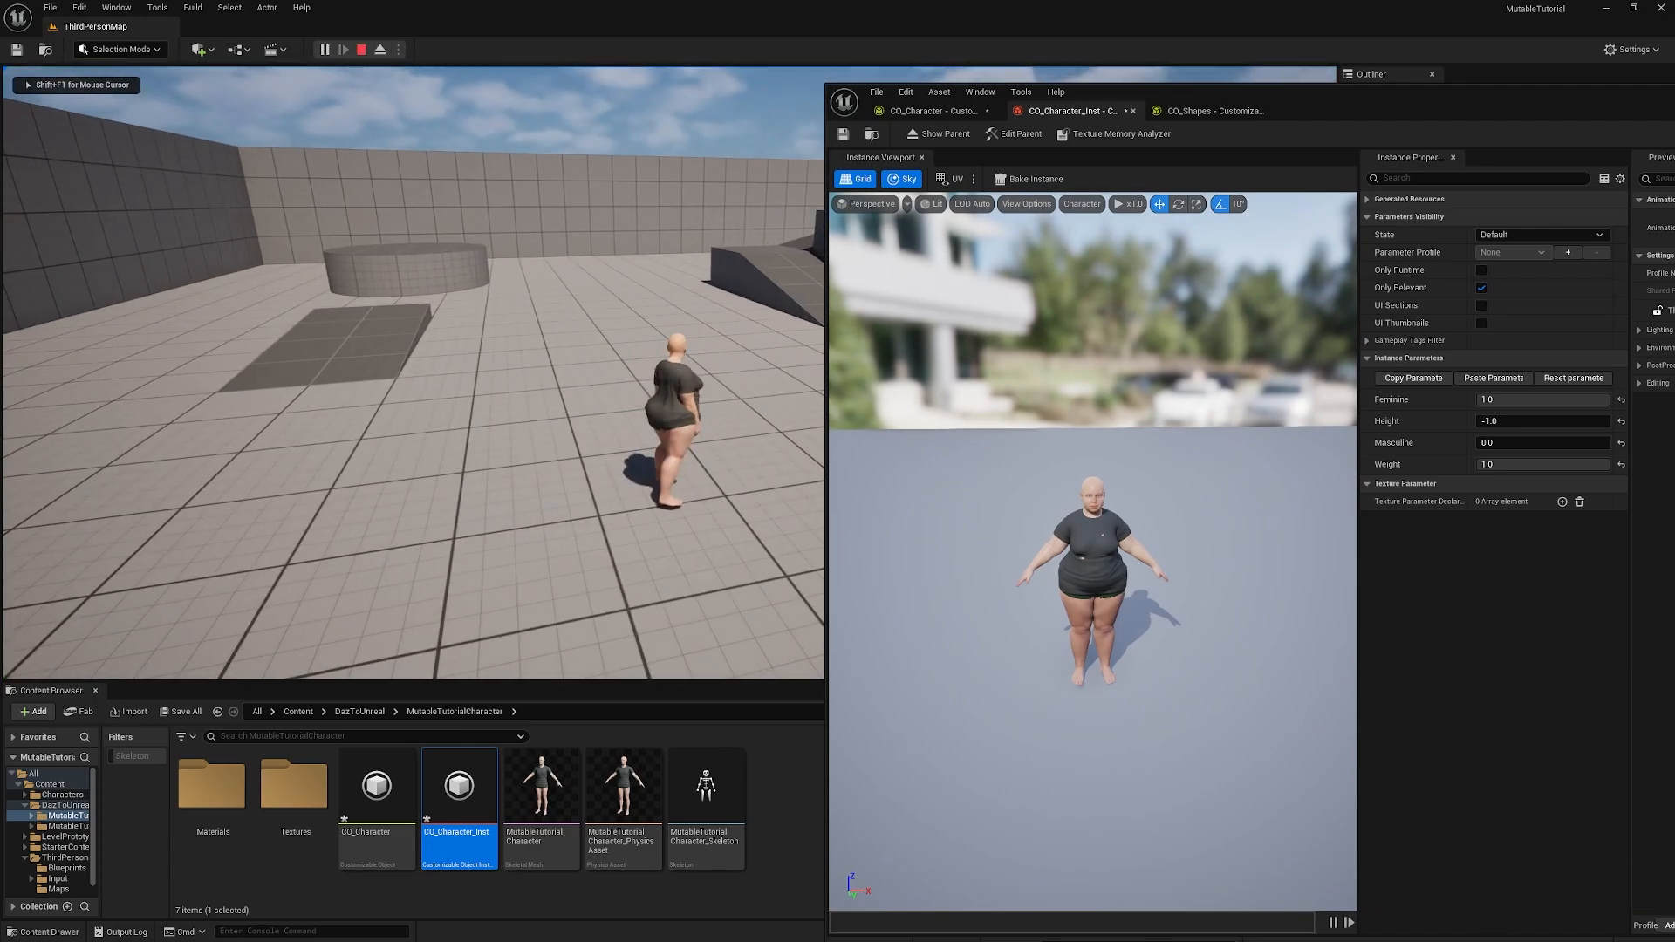
{"action": "key", "text": "Escape"}
Step: Set the instance's Height to 1.0 and play-test the tall character running in the level
{"action": "left_click_drag", "start_coordinate": [1514, 422], "coordinate": [1596, 422]}
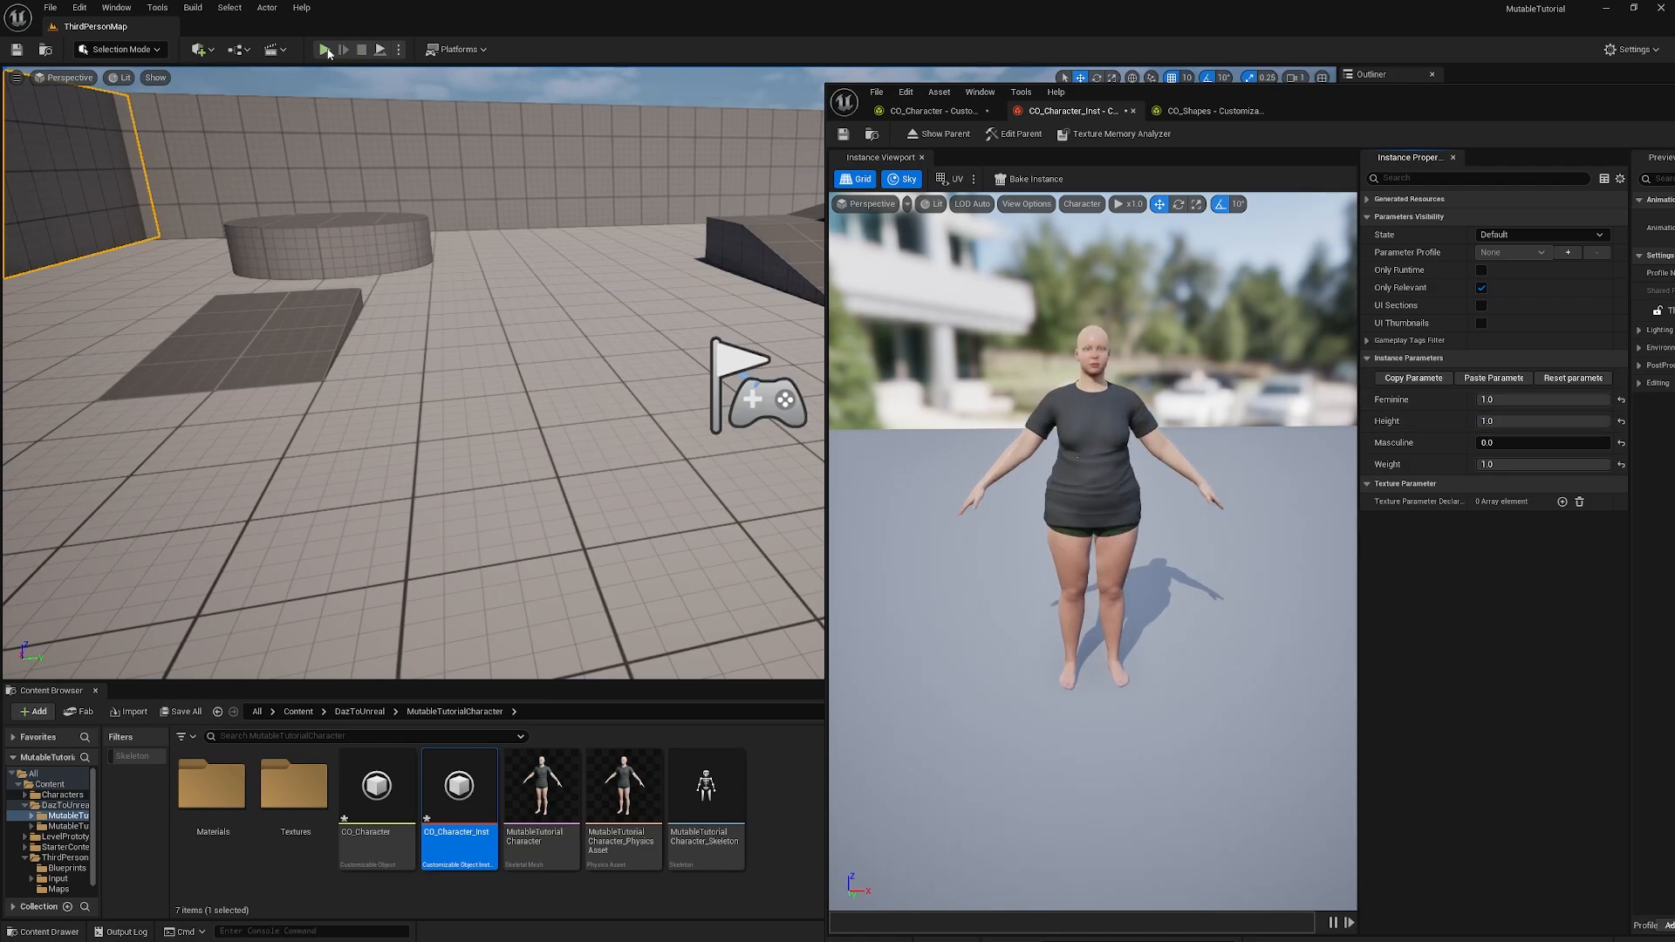
{"action": "left_click", "coordinate": [323, 49]}
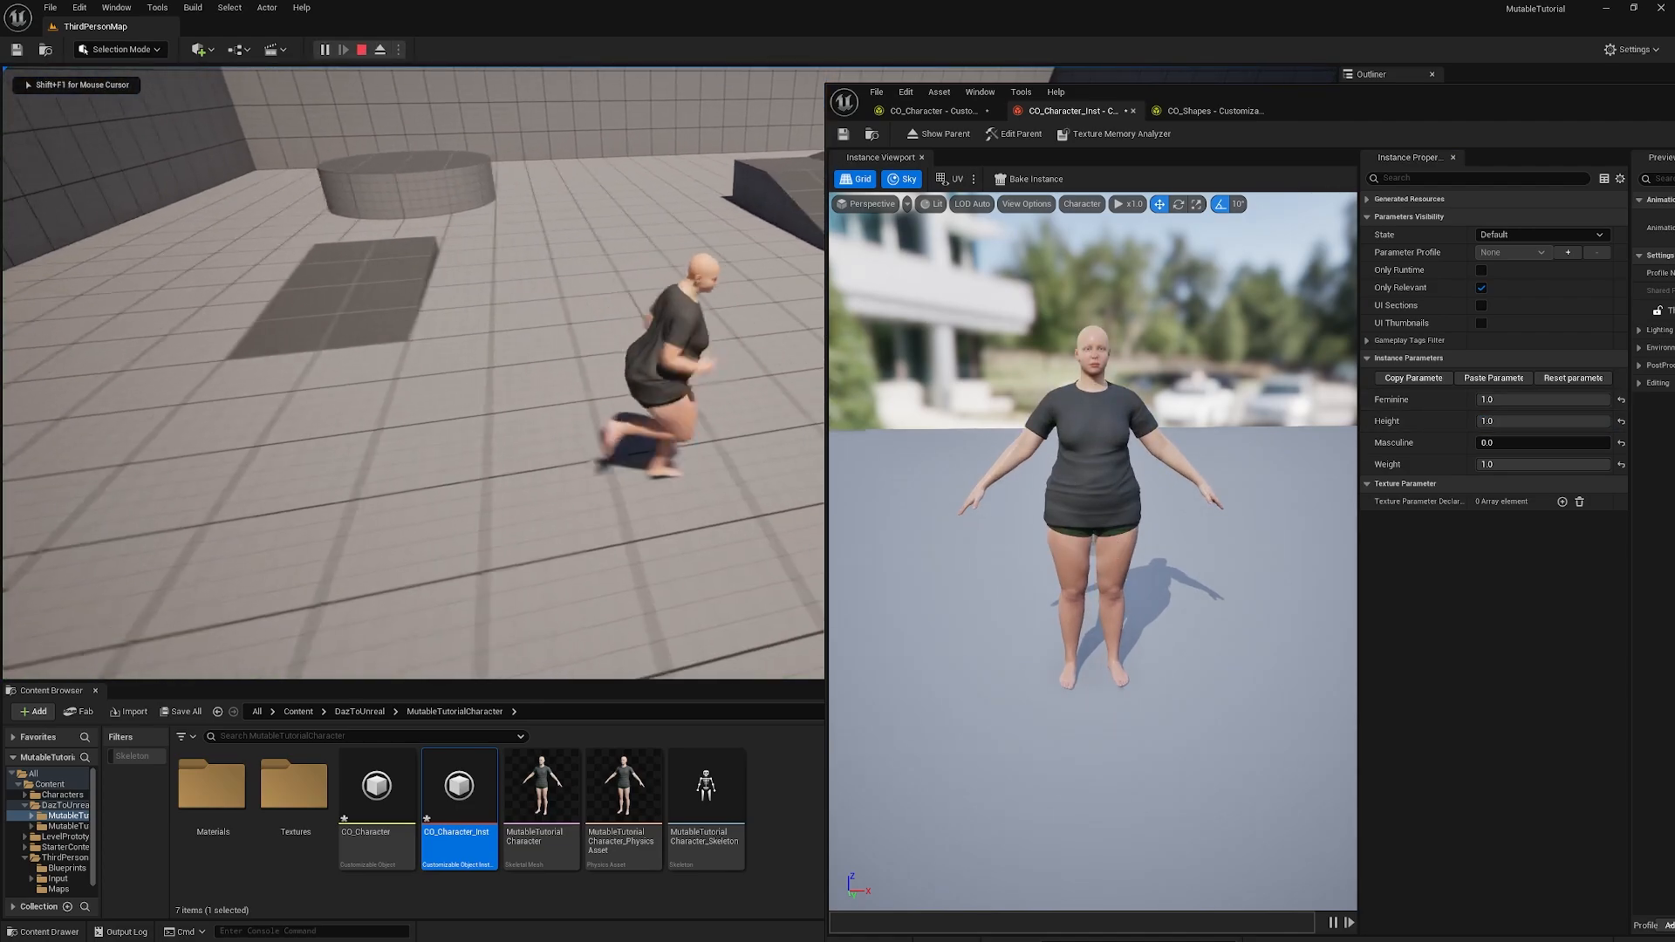
{"action": "key", "text": "w"}
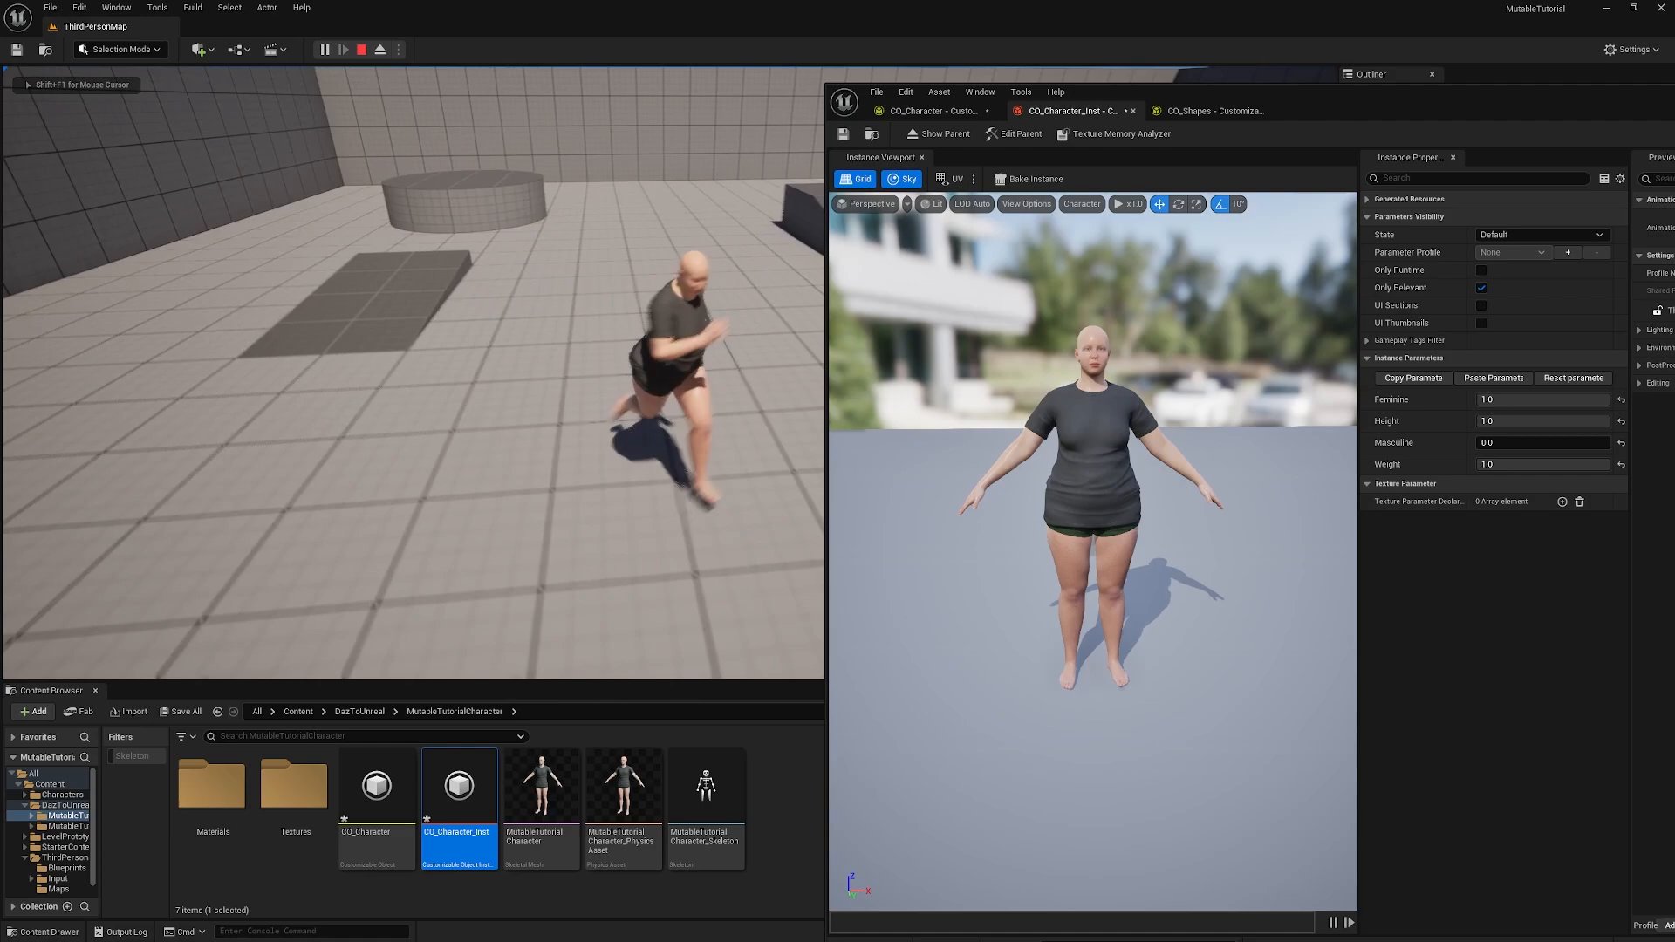
{"action": "key", "text": "Escape"}
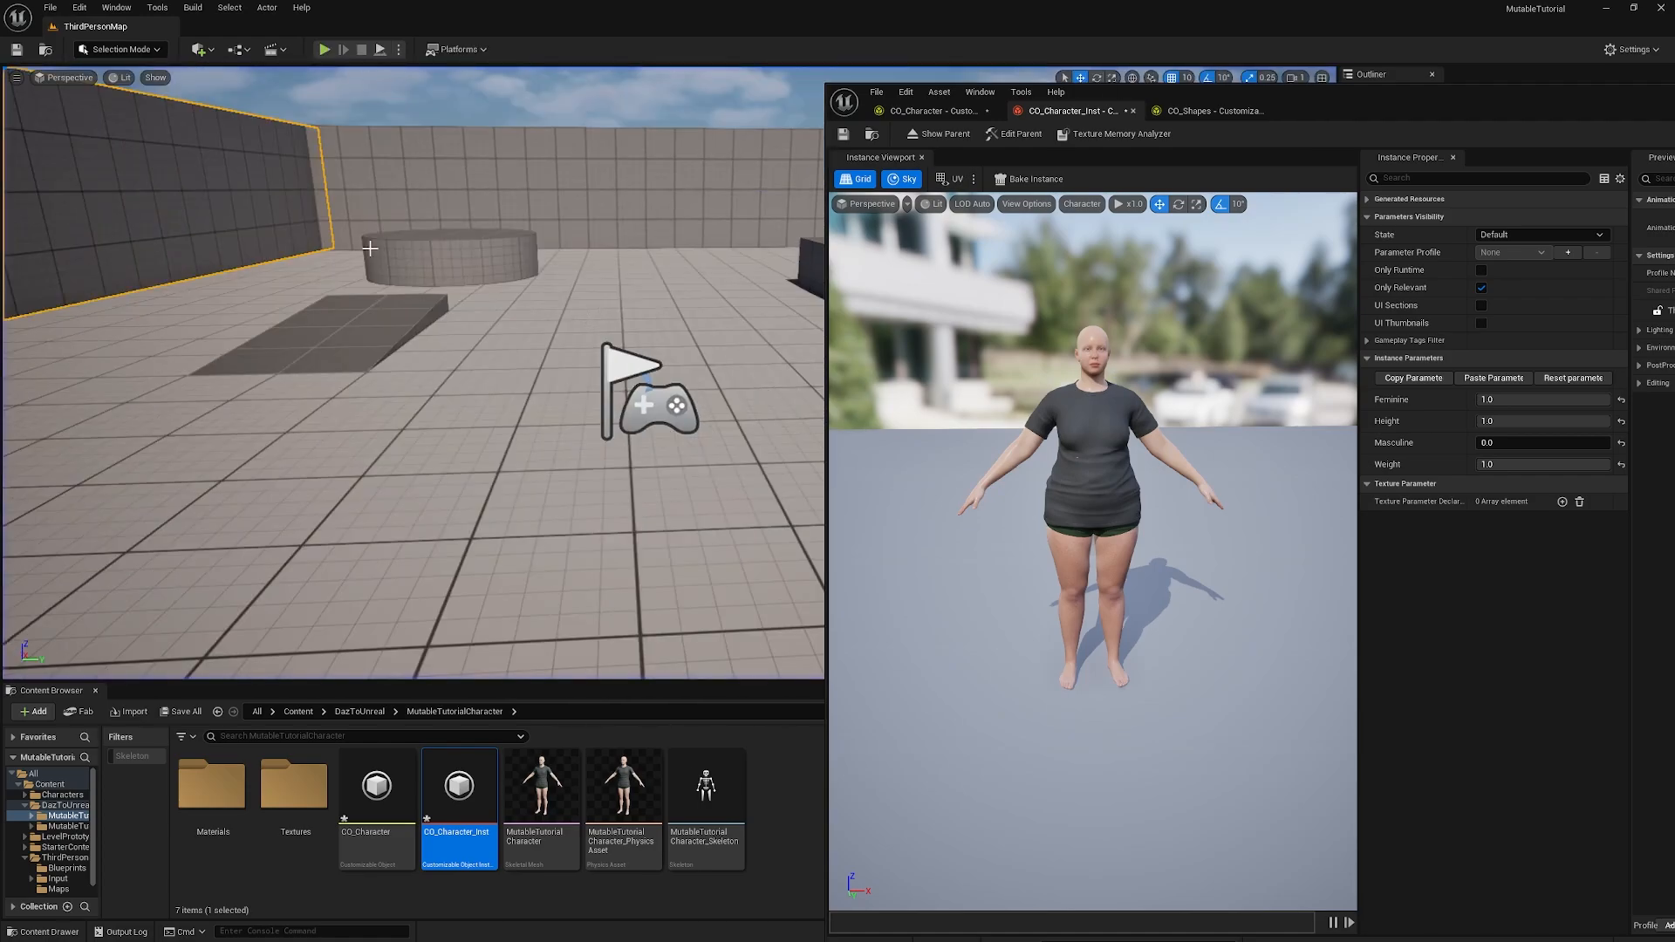
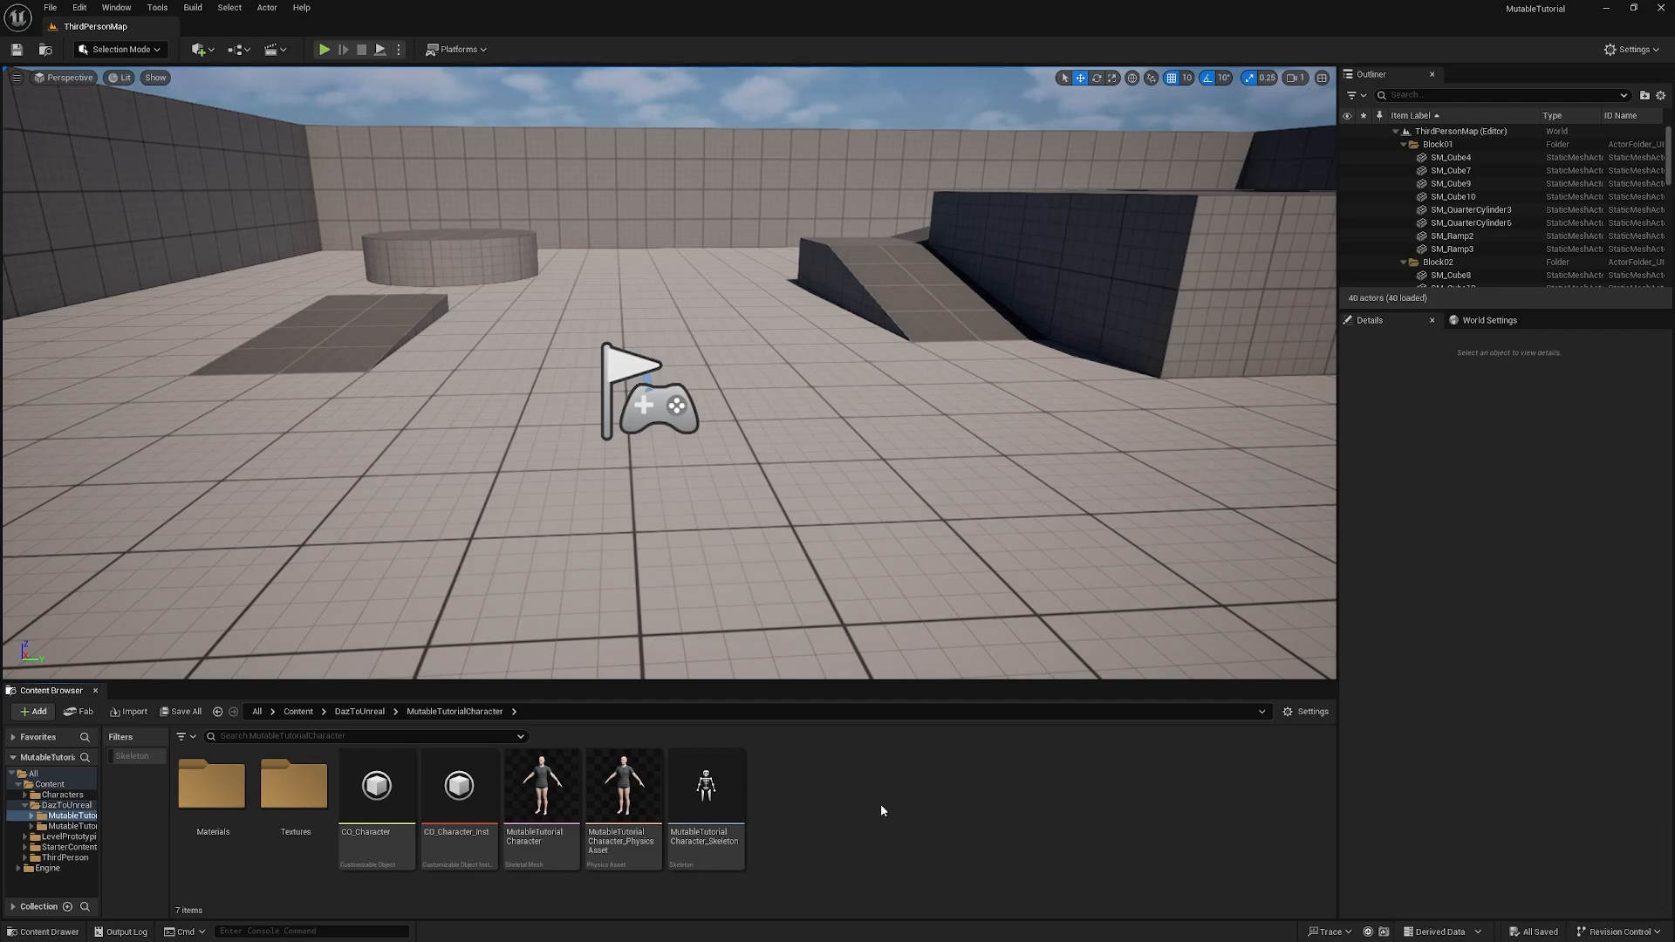
Step: Open CO_Character and reposition the CharacterObject base node in line with the CharacterMesh component node
{"action": "left_click", "coordinate": [405, 821]}
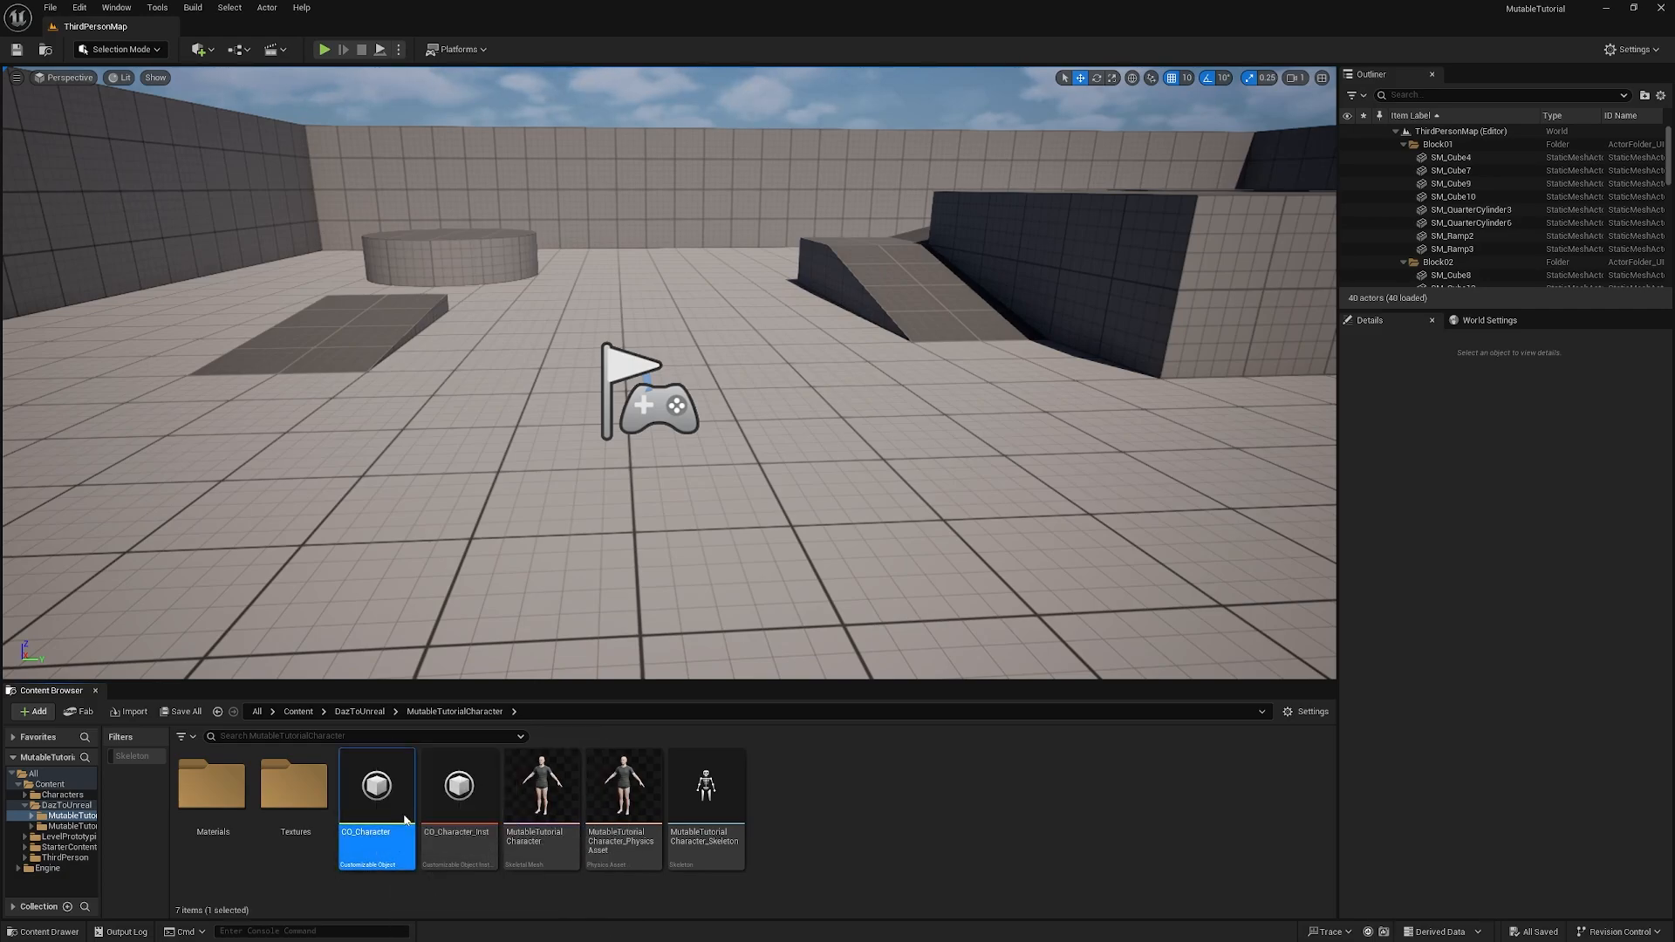
{"action": "double_click", "coordinate": [405, 820]}
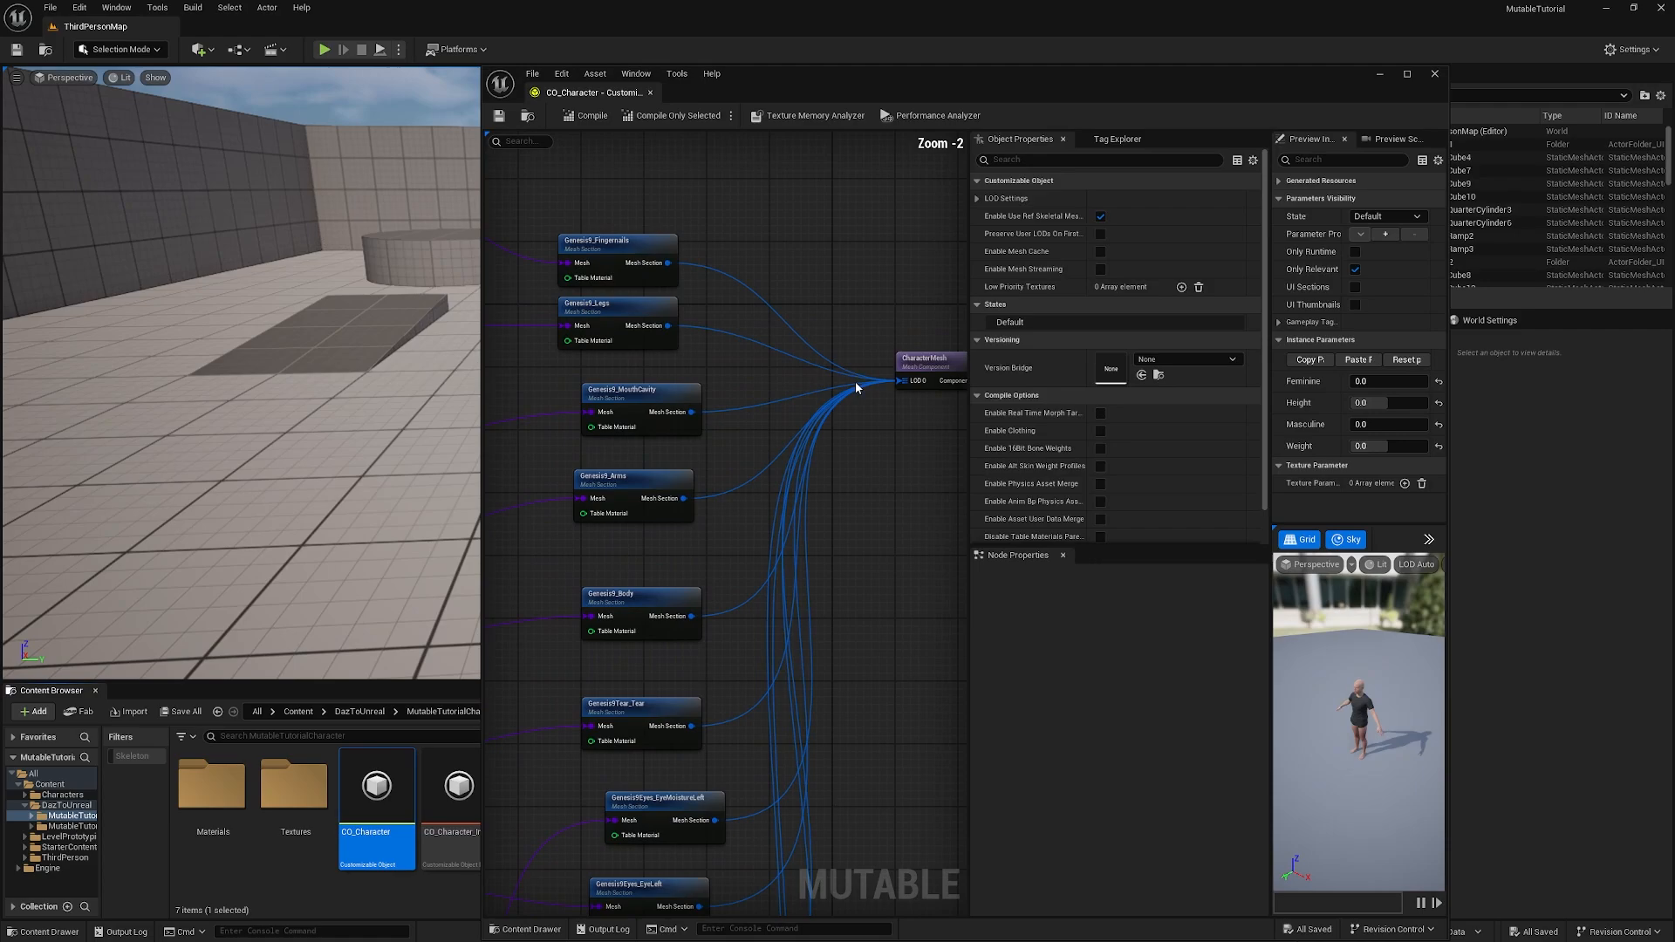
{"action": "scroll", "coordinate": [855, 384], "scroll_direction": "up", "scroll_amount": 2}
{"action": "right_click_drag", "start_coordinate": [901, 422], "coordinate": [680, 427]}
{"action": "left_click_drag", "start_coordinate": [766, 359], "coordinate": [860, 380]}
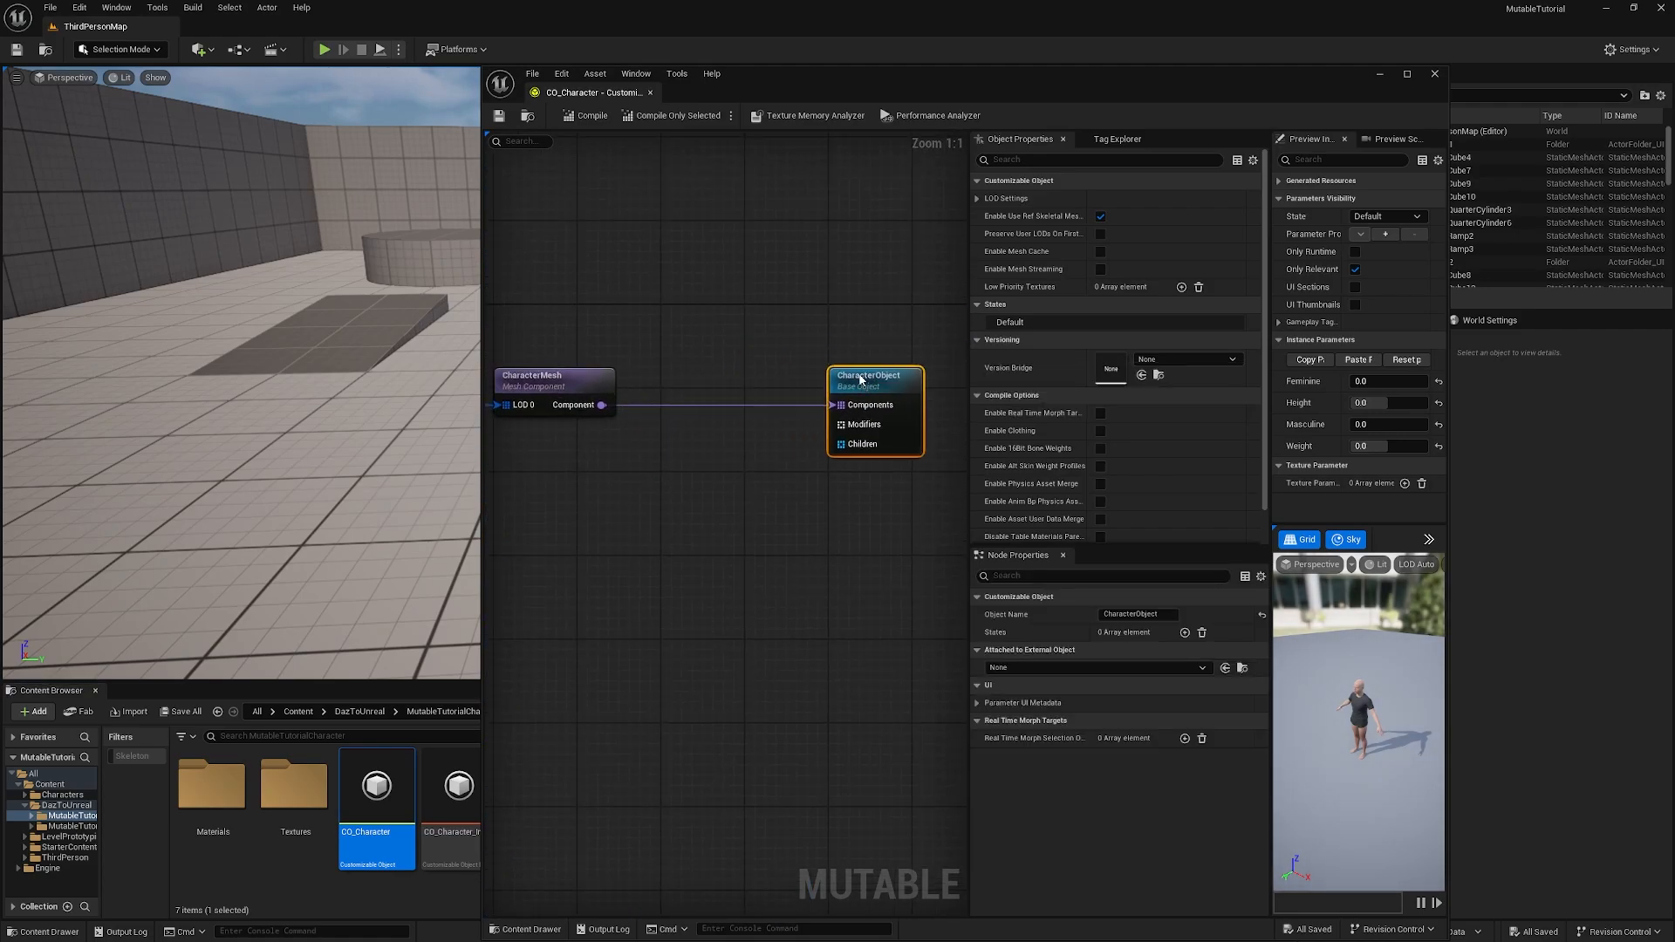
Step: Add an Object Group node connected to CharacterObject's Children input and name it Jacket Group
{"action": "left_click_drag", "start_coordinate": [841, 444], "coordinate": [733, 569]}
{"action": "left_click", "coordinate": [751, 628]}
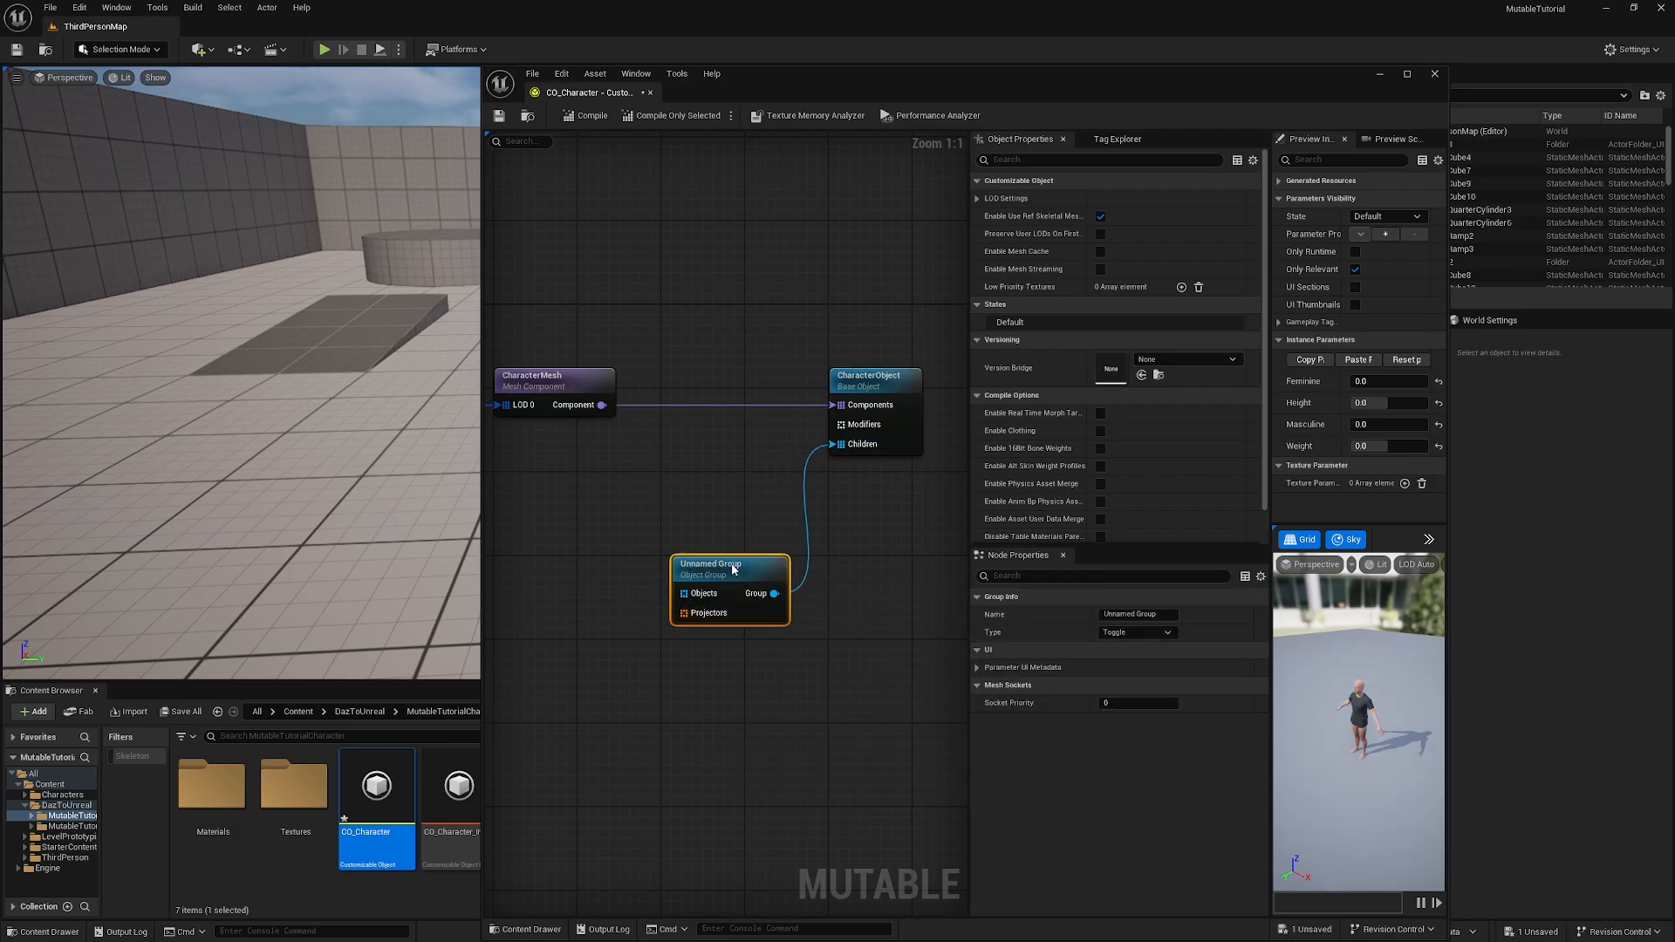
{"action": "double_click", "coordinate": [1120, 614]}
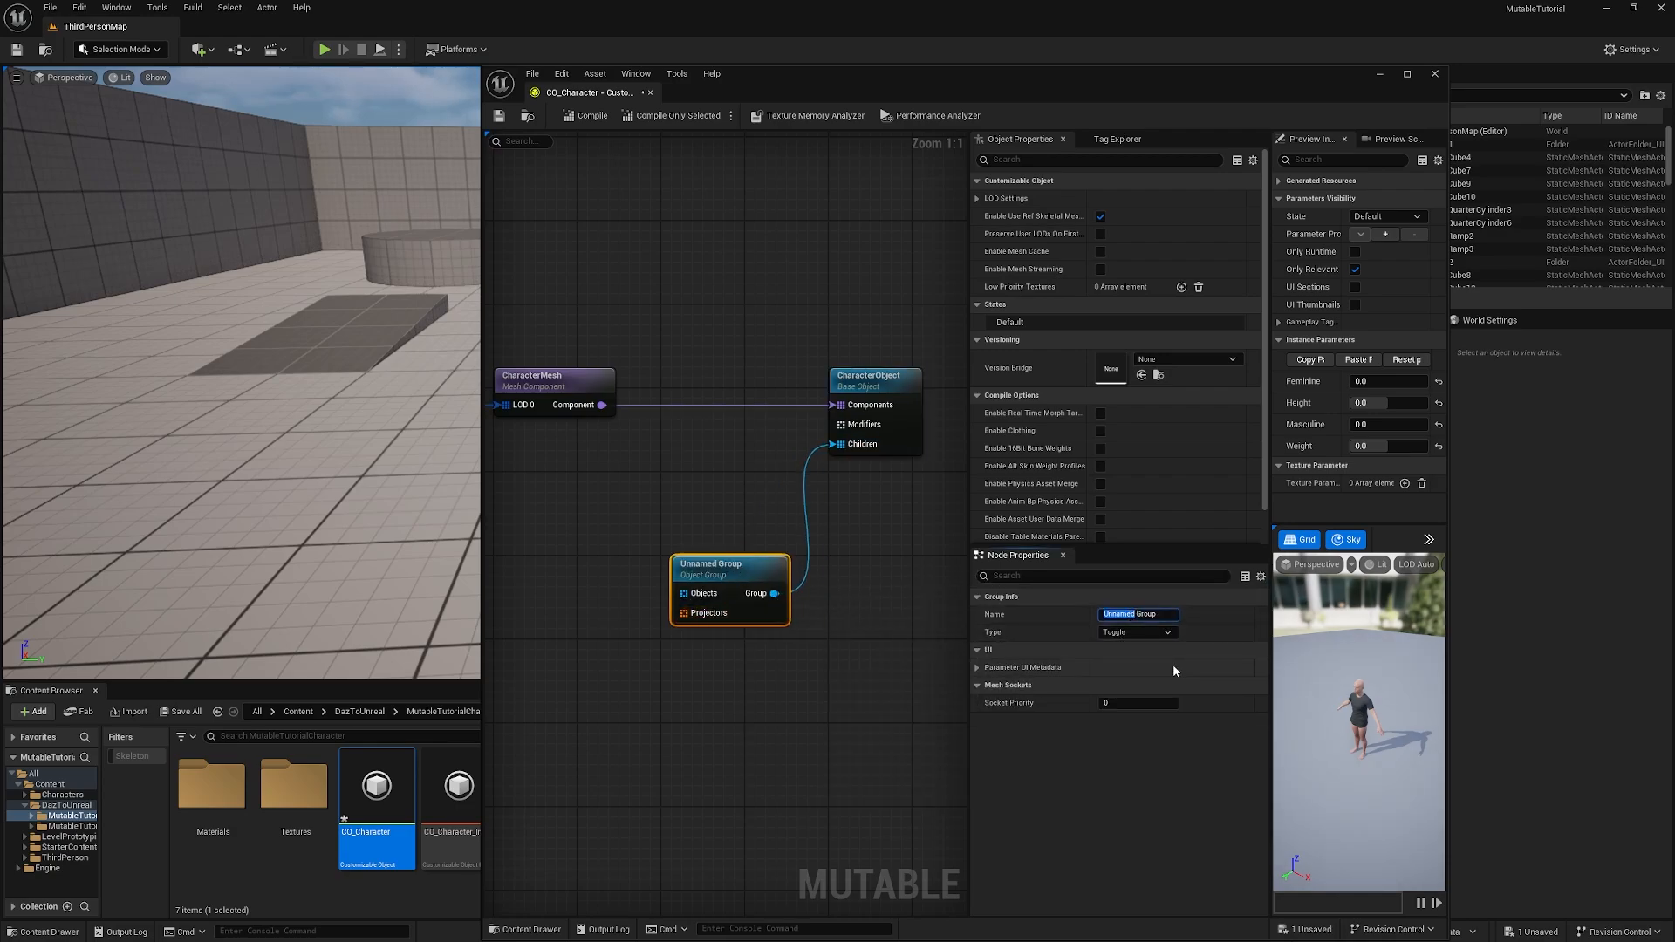
{"action": "type", "text": "Jacket"}
Step: Set the Jacket Group's type to One or None and its default value to None
{"action": "left_click", "coordinate": [1160, 632]}
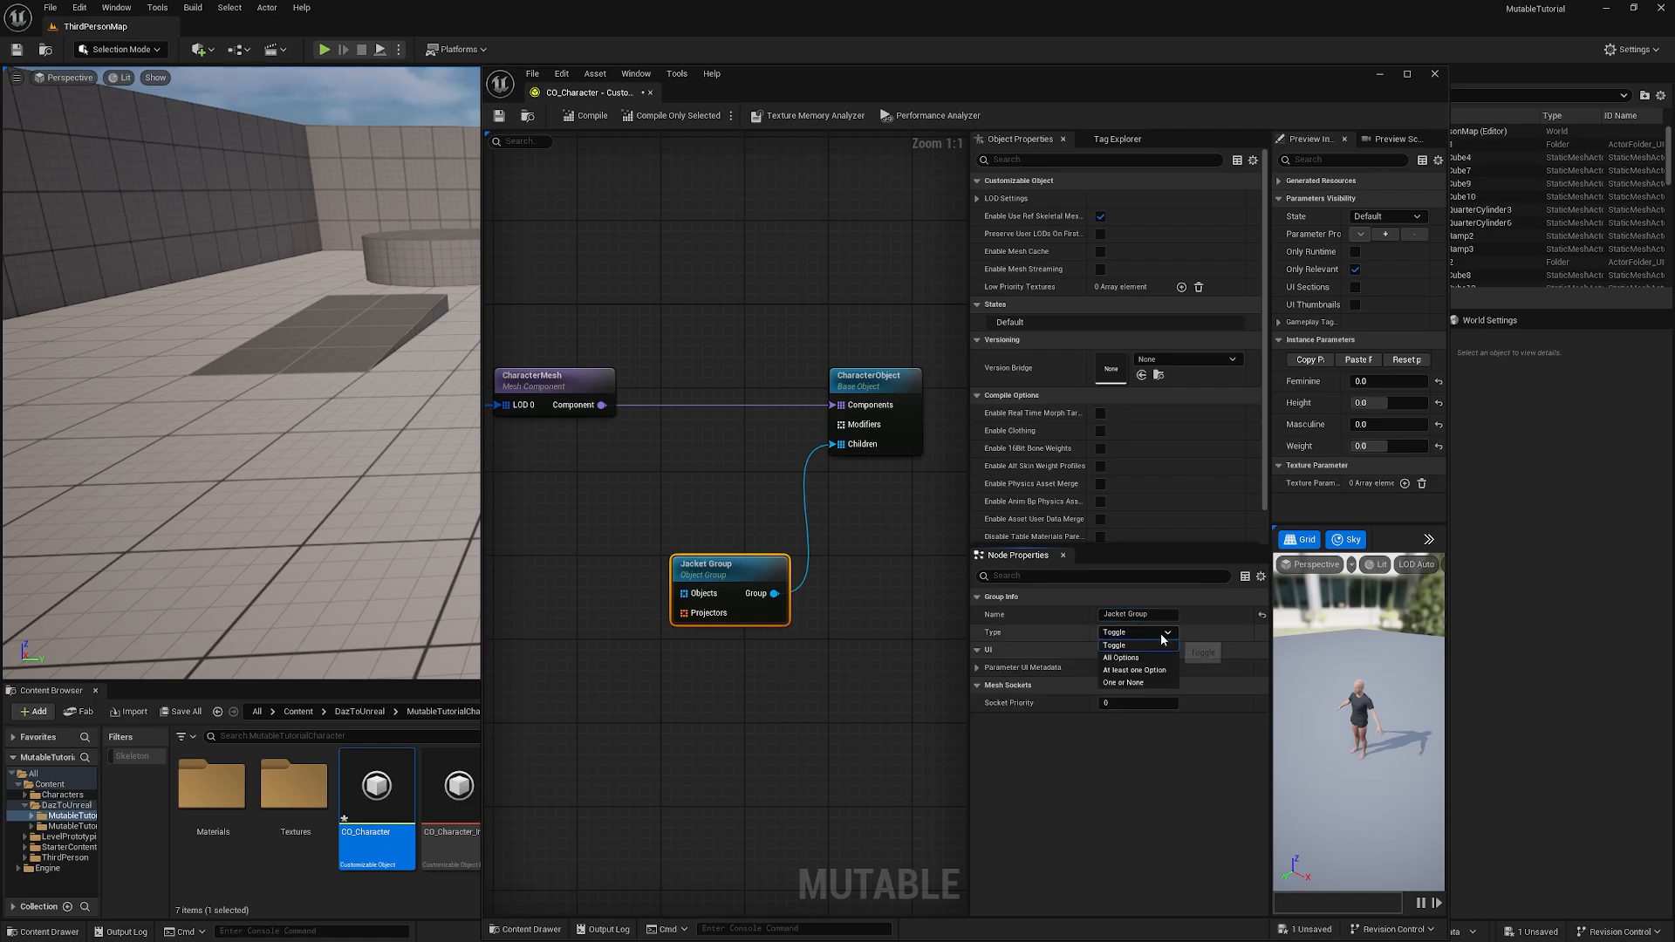
{"action": "left_click", "coordinate": [1137, 683]}
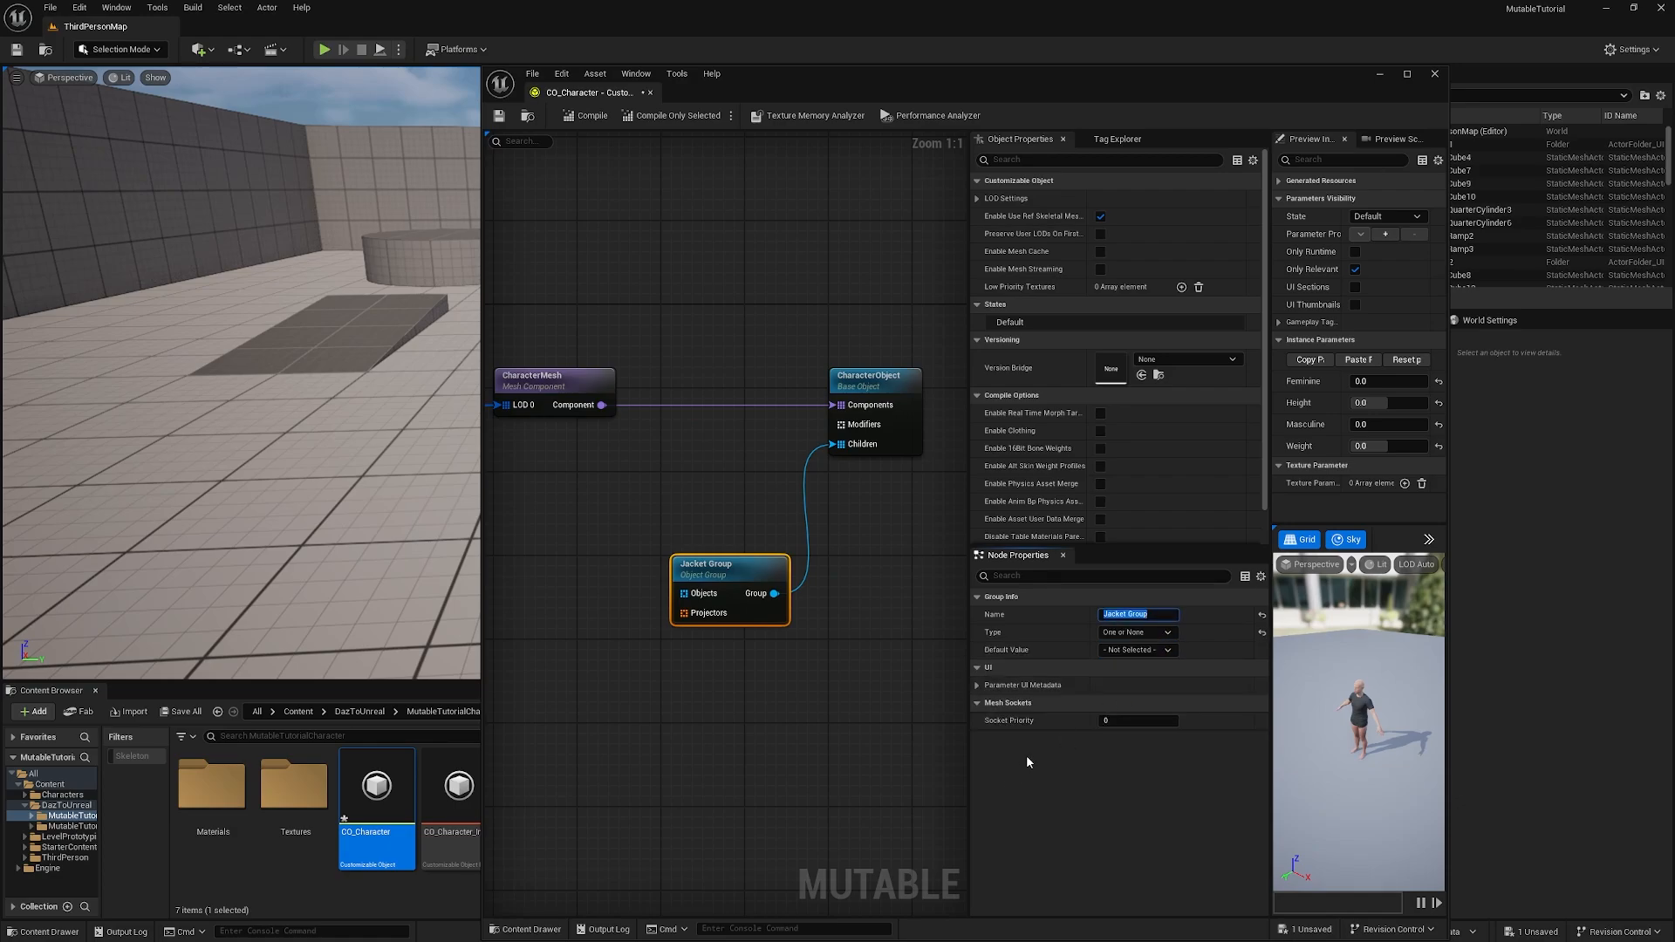
{"action": "left_click", "coordinate": [1138, 650]}
{"action": "left_click", "coordinate": [1119, 666]}
Step: Compile CO_Character and switch to DAZ Studio with the MutableTutorial scene
{"action": "right_click_drag", "start_coordinate": [576, 491], "coordinate": [631, 481]}
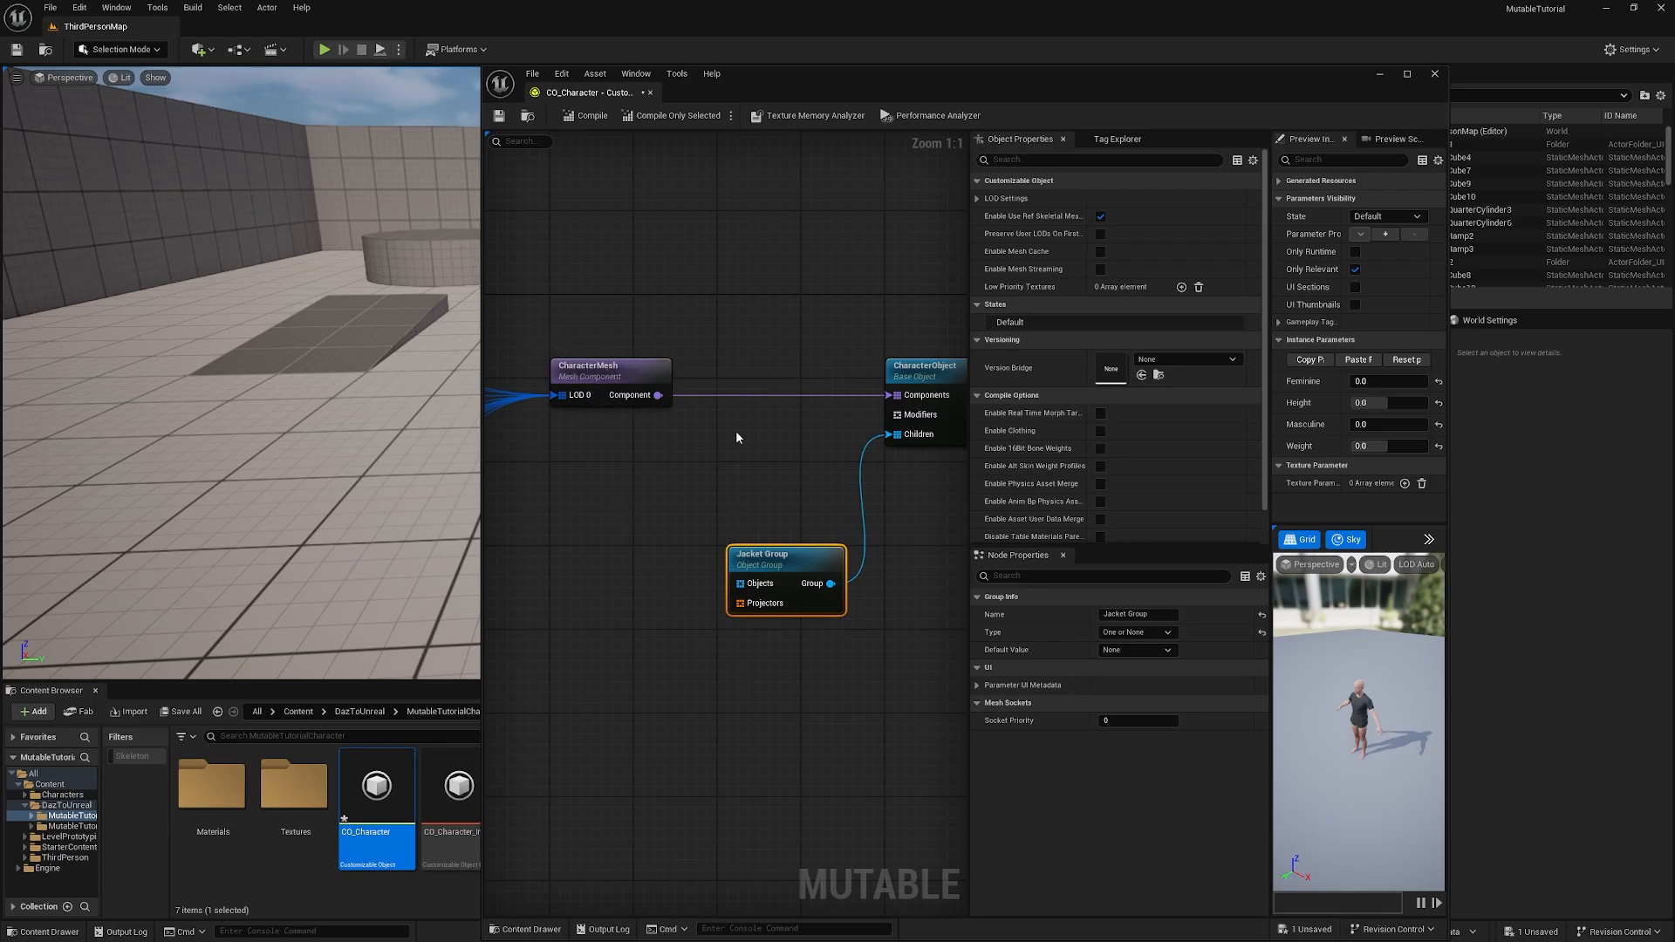
{"action": "left_click", "coordinate": [576, 116]}
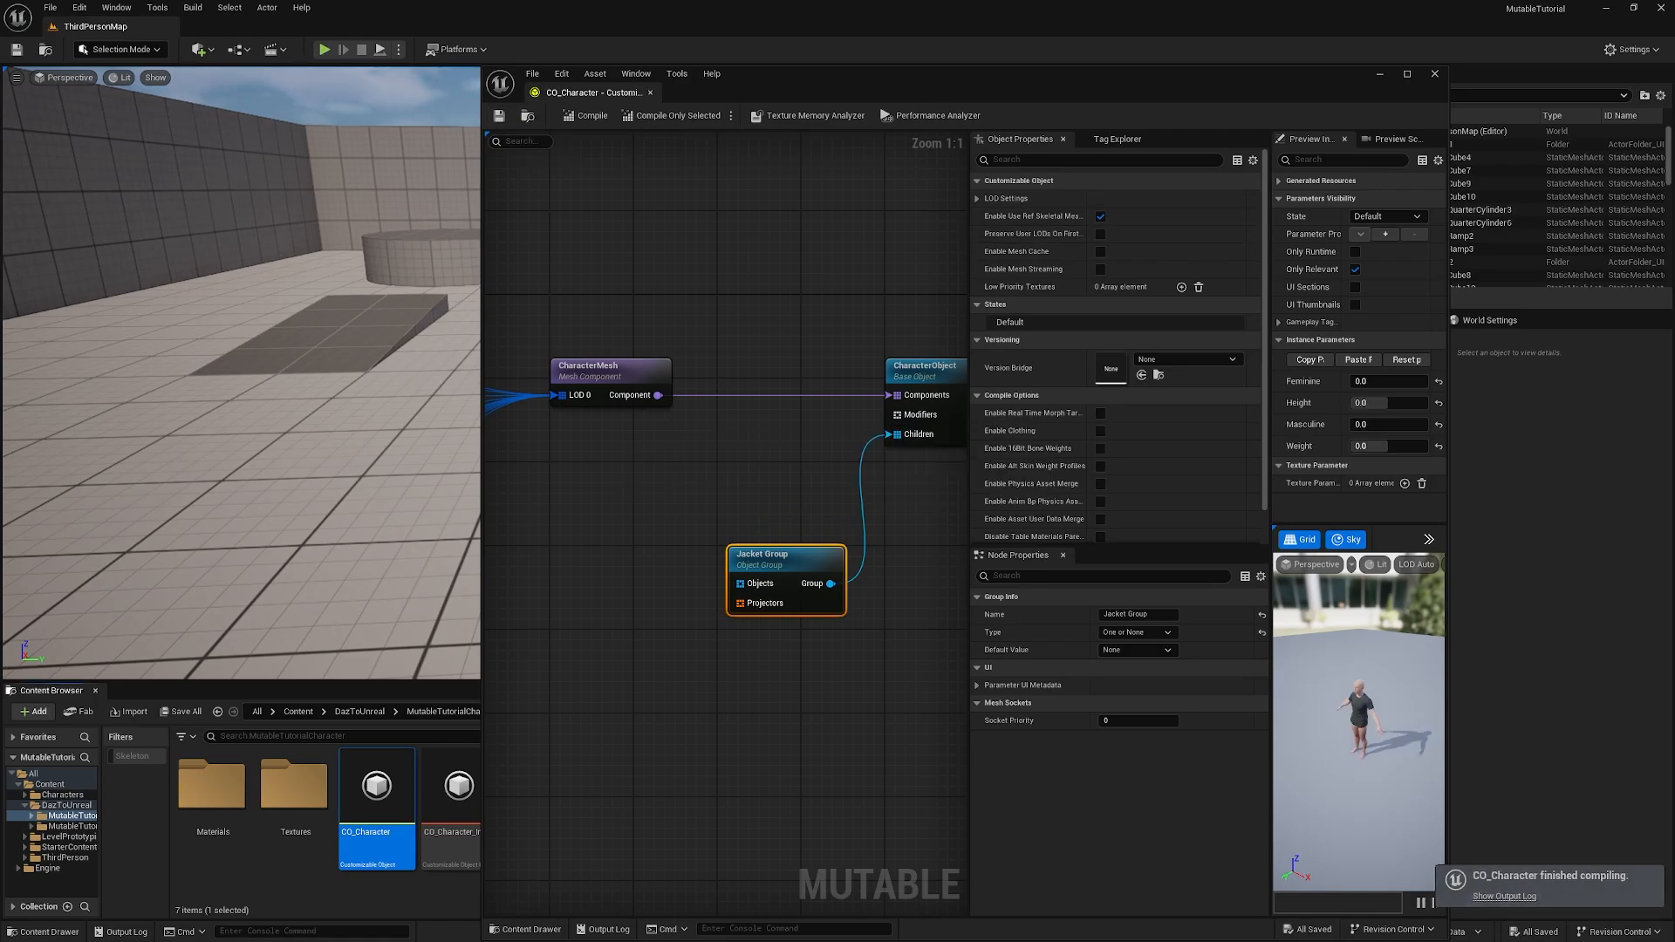
{"action": "key", "text": "alt+Tab"}
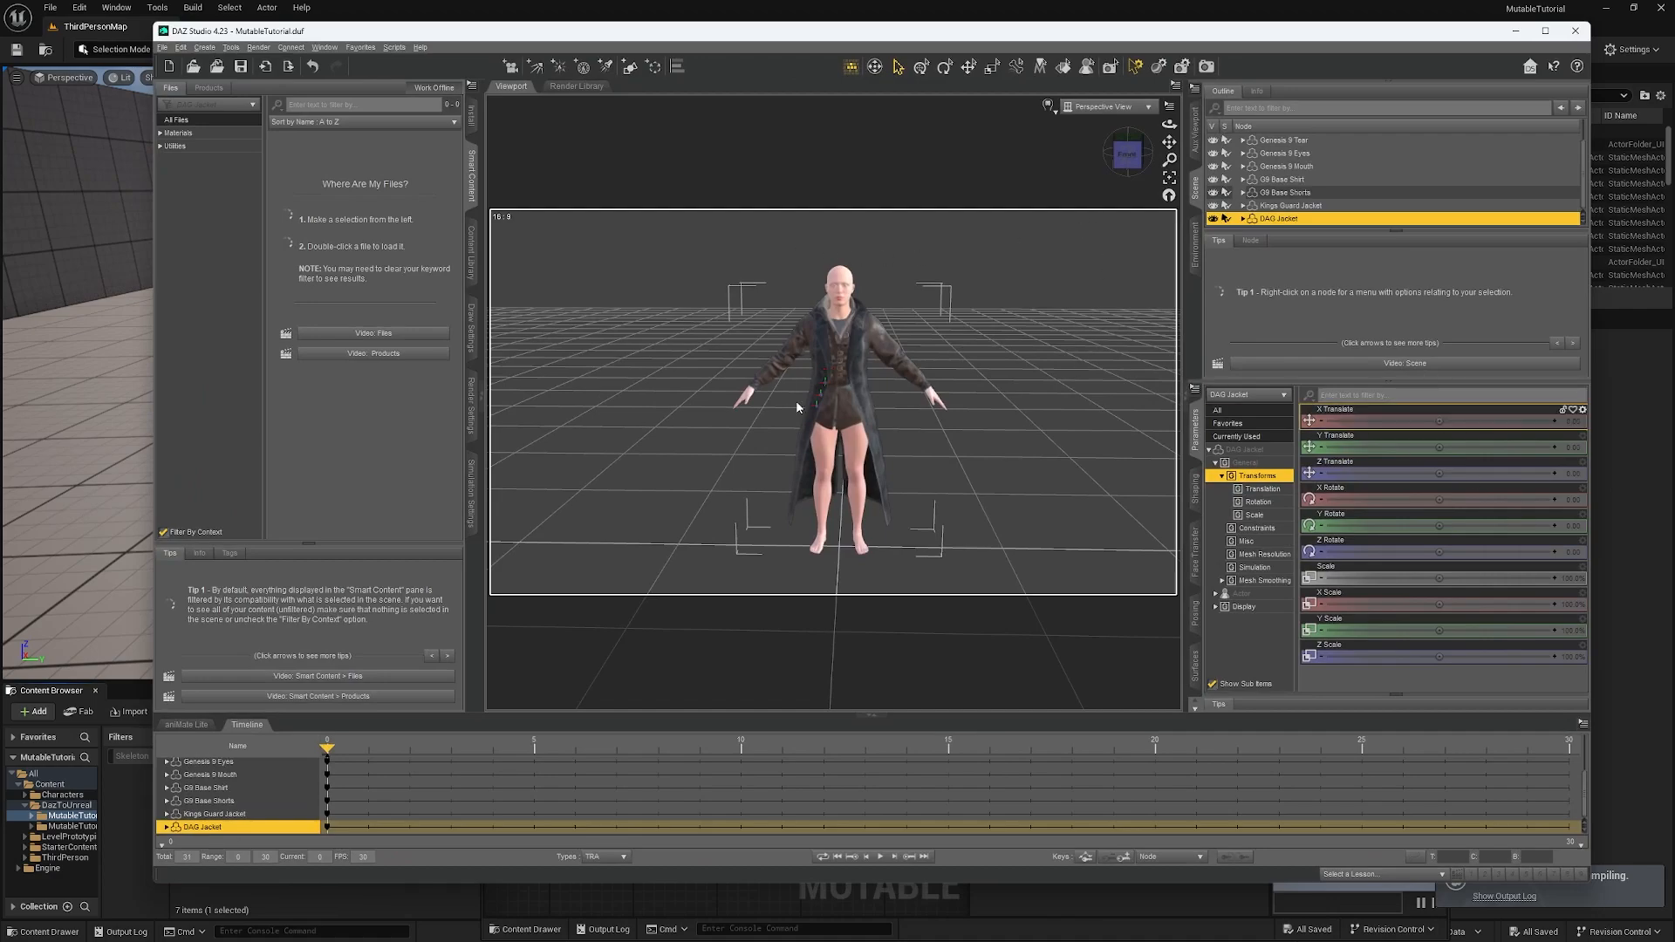
Step: Select the Kings Guard Jacket in the scene and start sending it to Unreal
{"action": "left_click", "coordinate": [1300, 207]}
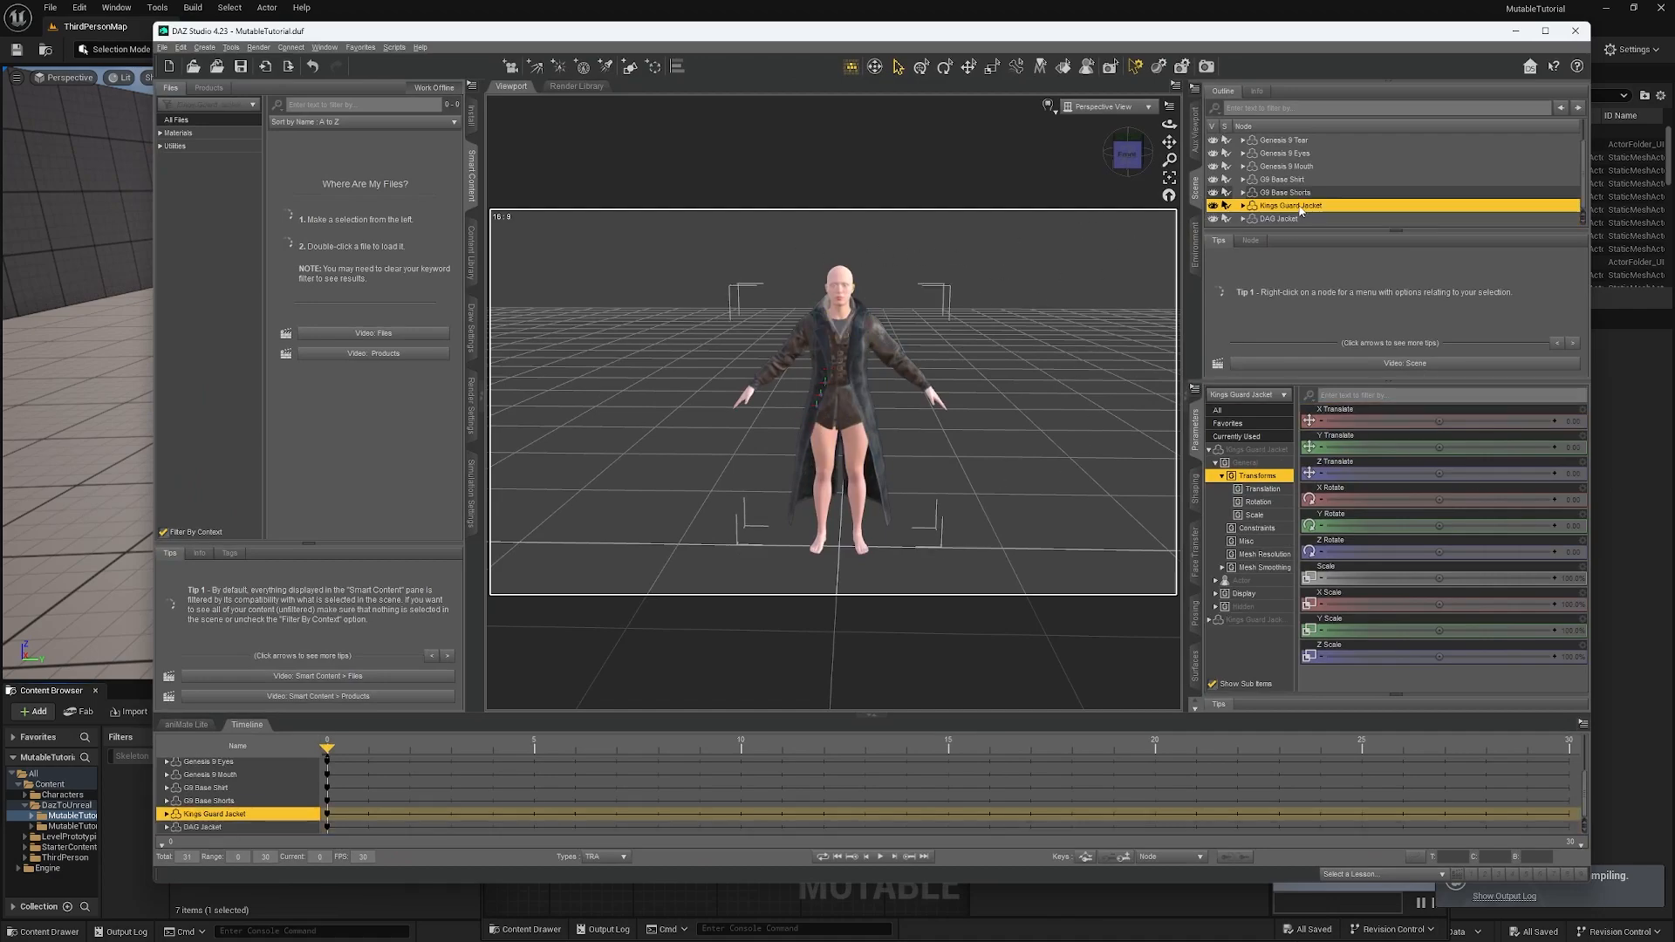
{"action": "left_click", "coordinate": [1284, 219]}
{"action": "left_click", "coordinate": [1286, 207]}
{"action": "scroll", "coordinate": [1306, 197], "scroll_direction": "up", "scroll_amount": 1}
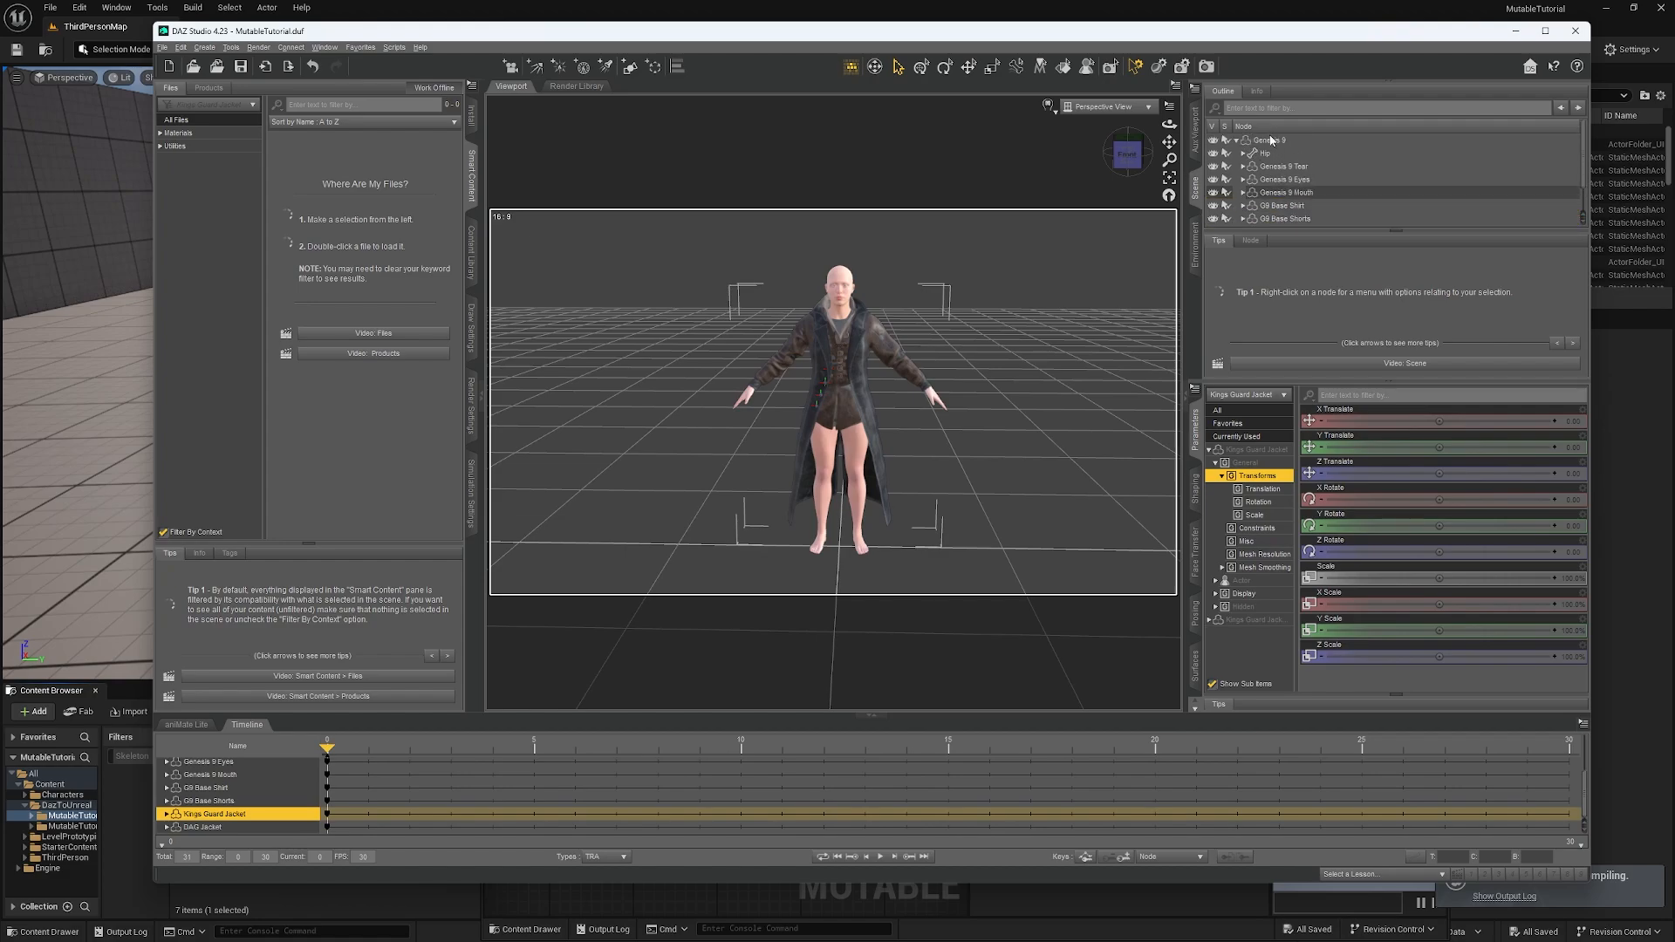
{"action": "scroll", "coordinate": [1310, 205], "scroll_direction": "down", "scroll_amount": 1}
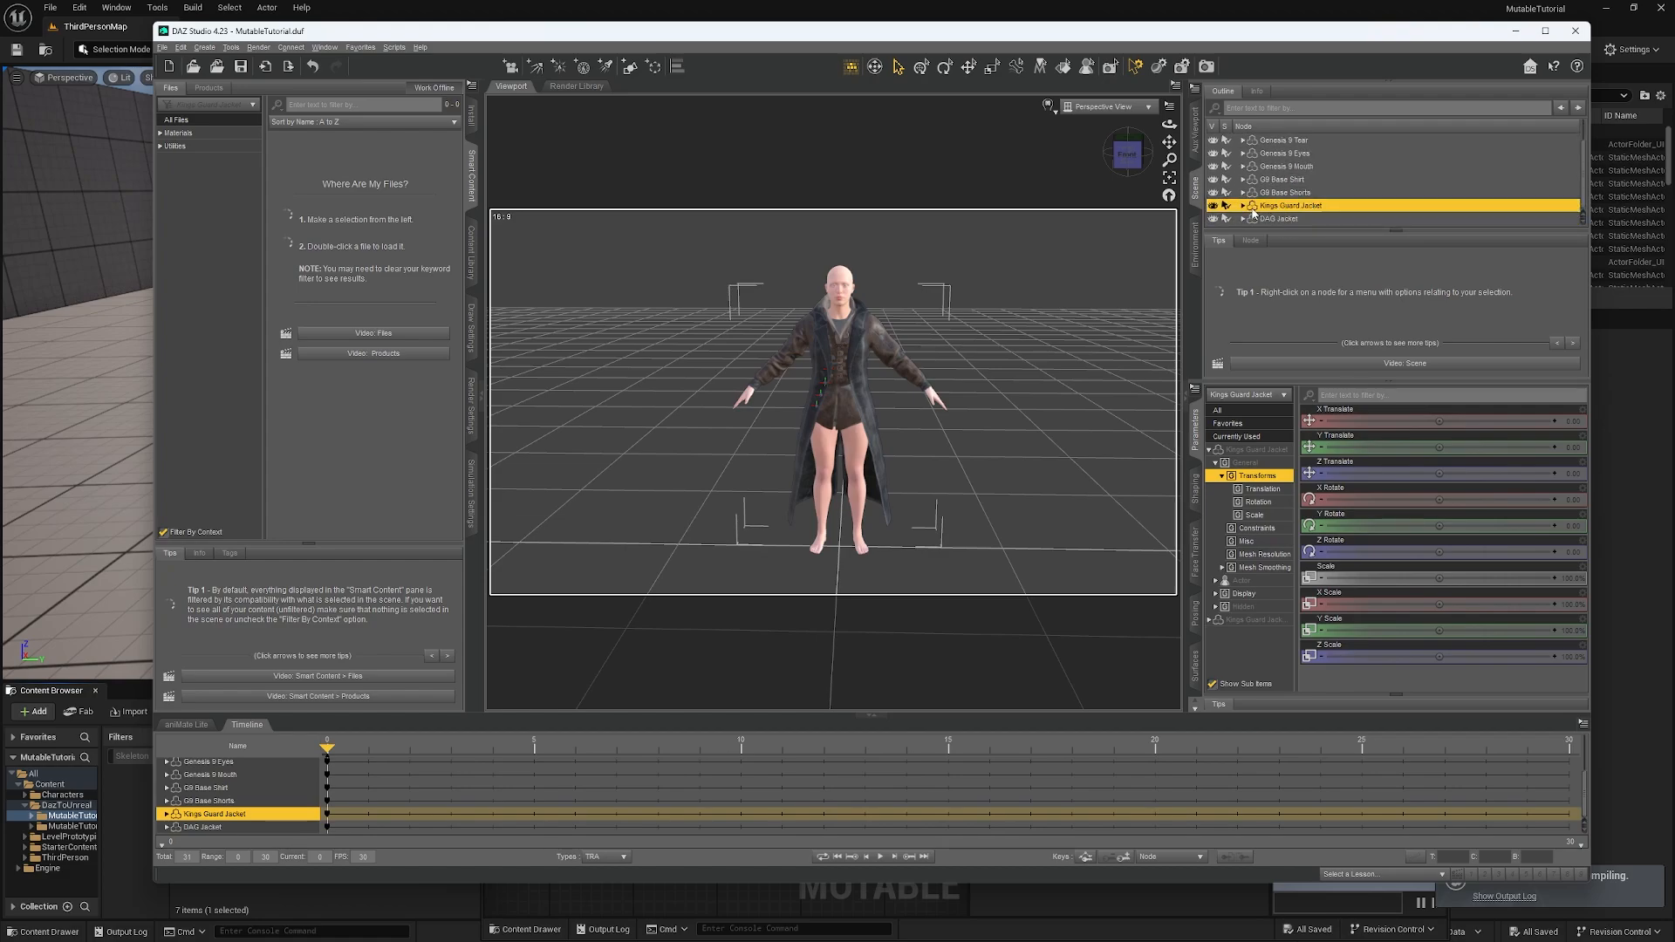
{"action": "left_click", "coordinate": [164, 48]}
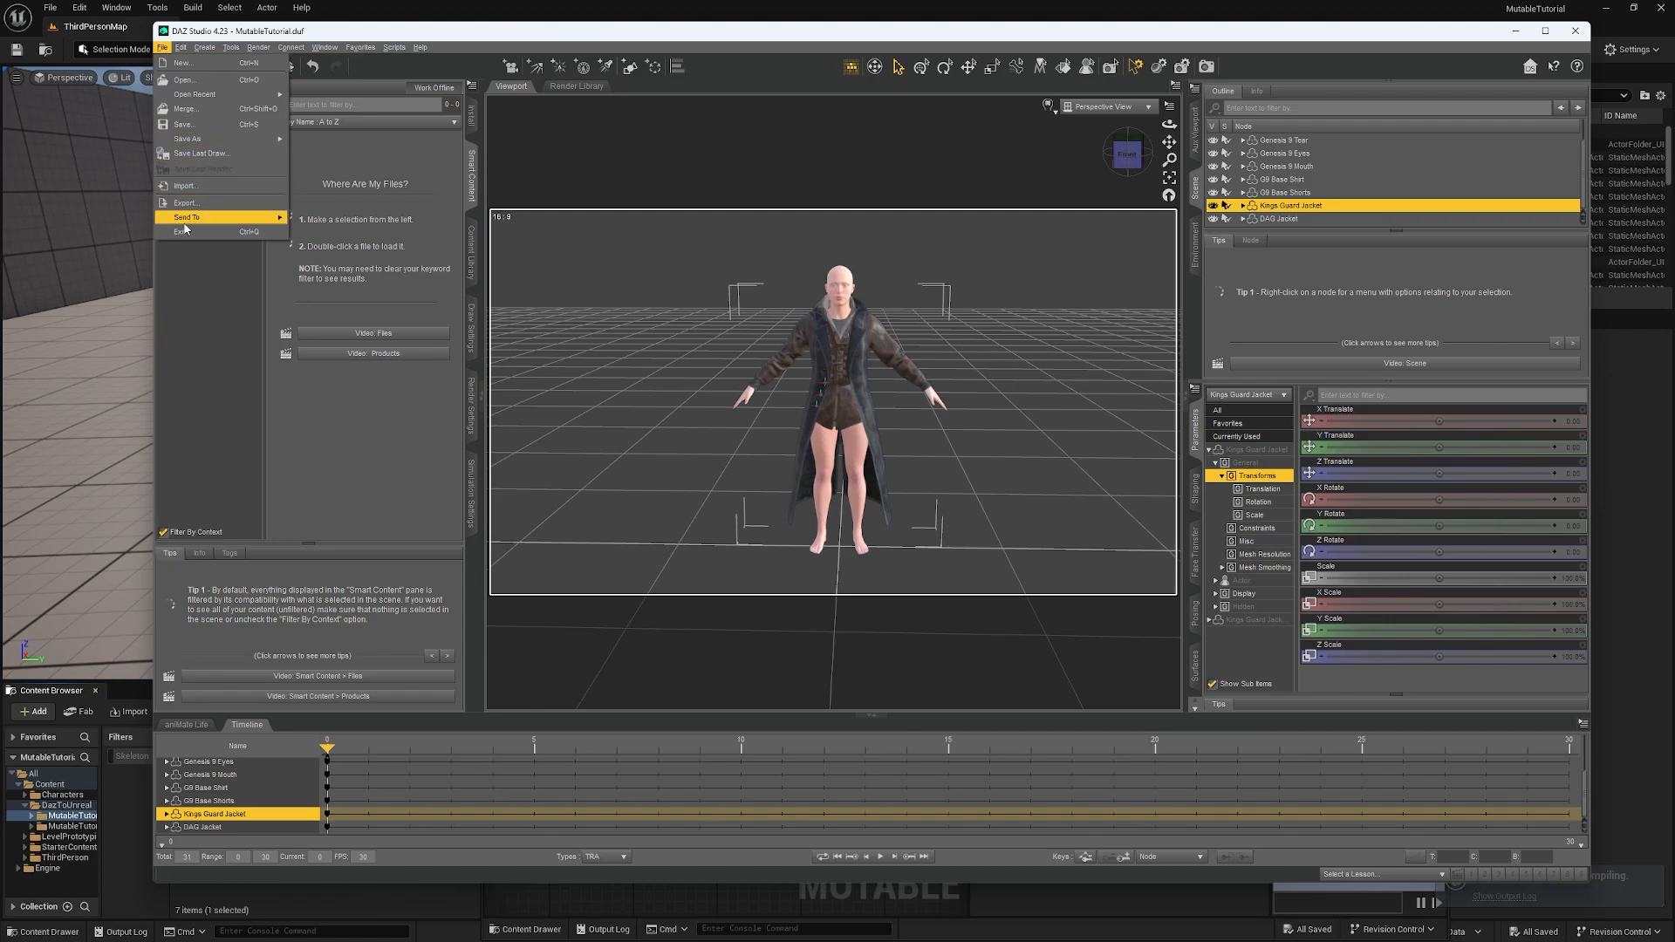
{"action": "mouse_move", "coordinate": [226, 217]}
{"action": "left_click", "coordinate": [342, 253]}
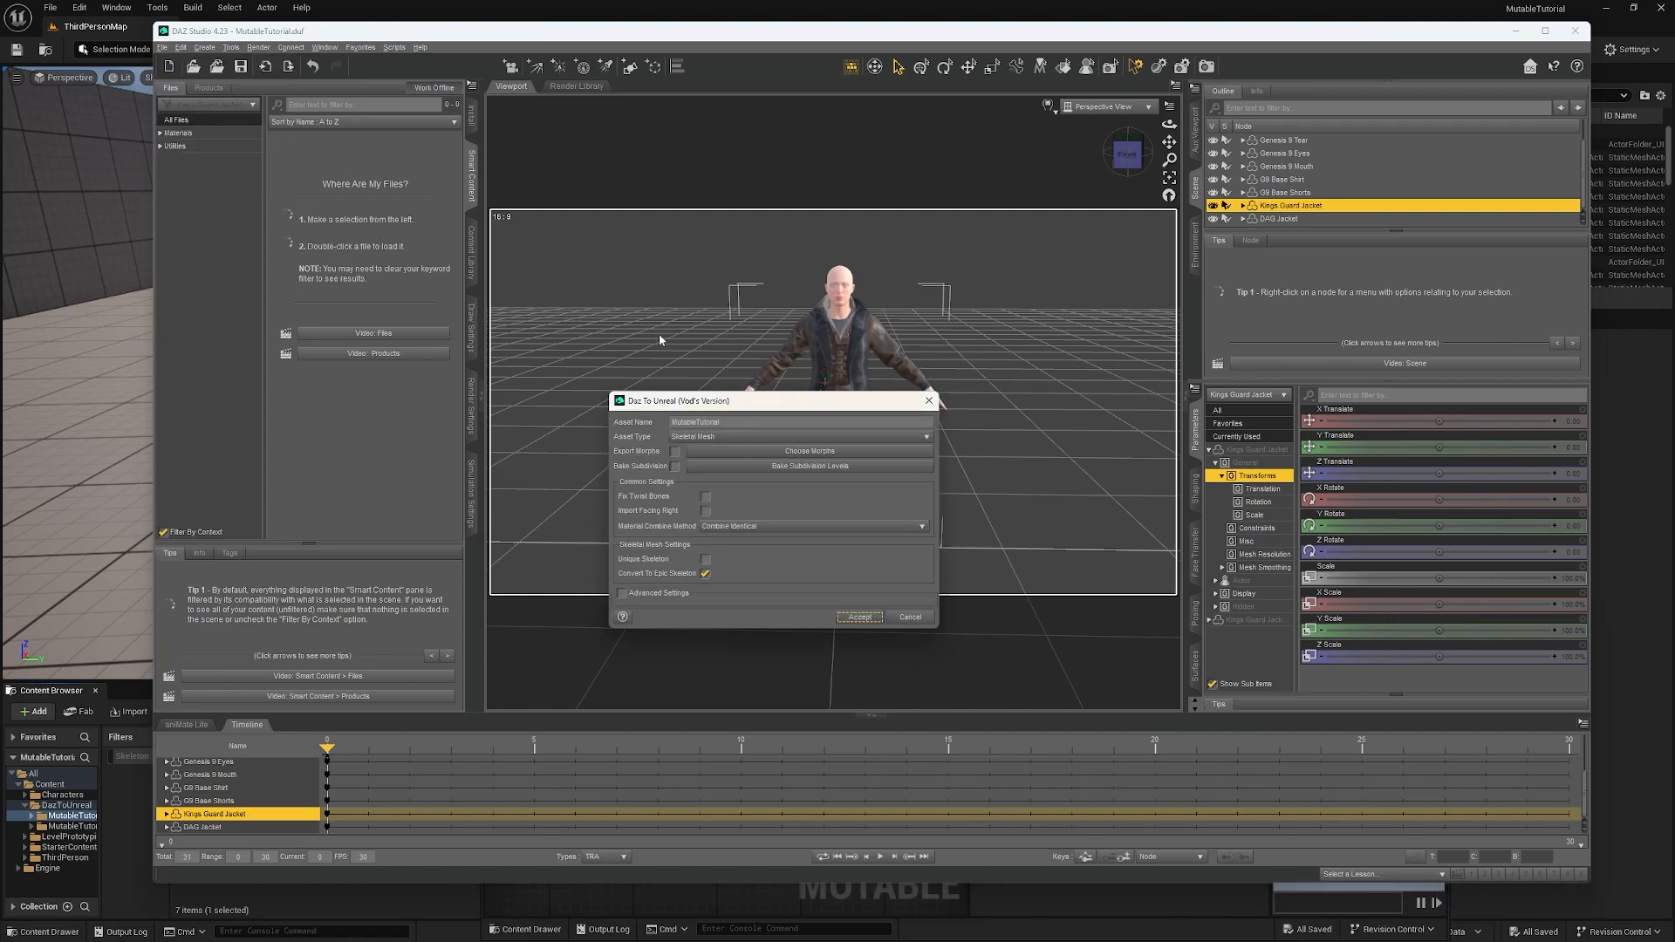
Step: Export the jacket as skeletal mesh asset Jacket01, keeping Combine Identical materials and Convert To Epic Skeleton enabled
{"action": "left_click_drag", "start_coordinate": [721, 422], "coordinate": [656, 427]}
{"action": "type", "text": "Jacket01"}
{"action": "left_click", "coordinate": [702, 576]}
{"action": "left_click", "coordinate": [703, 575]}
{"action": "left_click", "coordinate": [729, 527]}
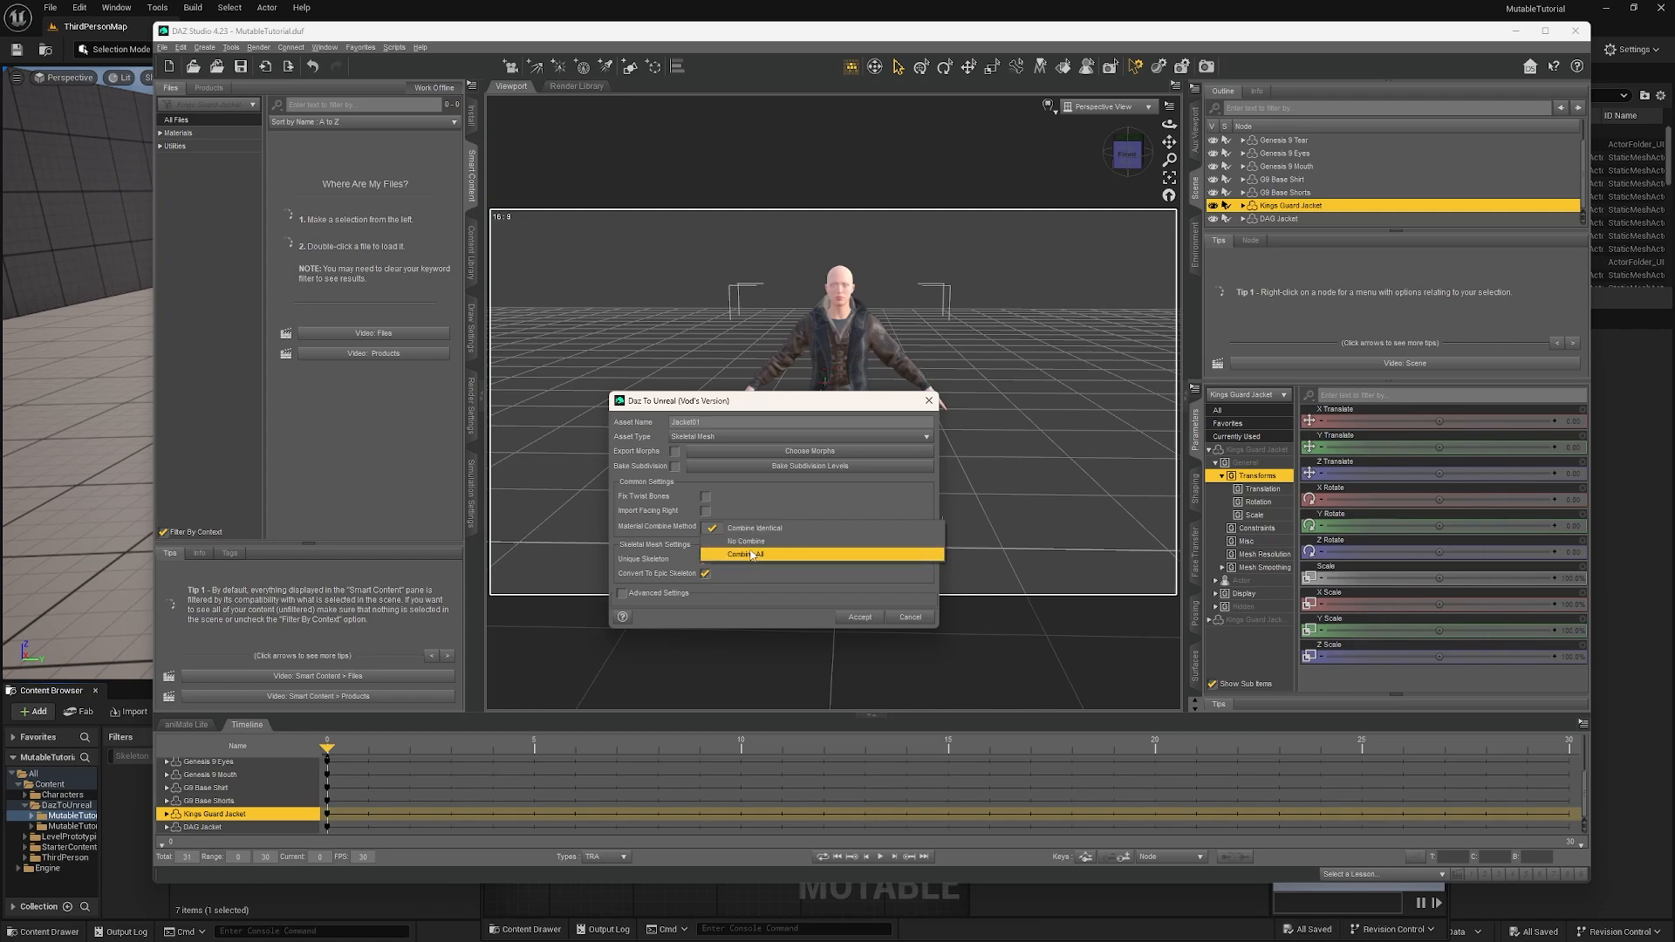
{"action": "left_click", "coordinate": [751, 528]}
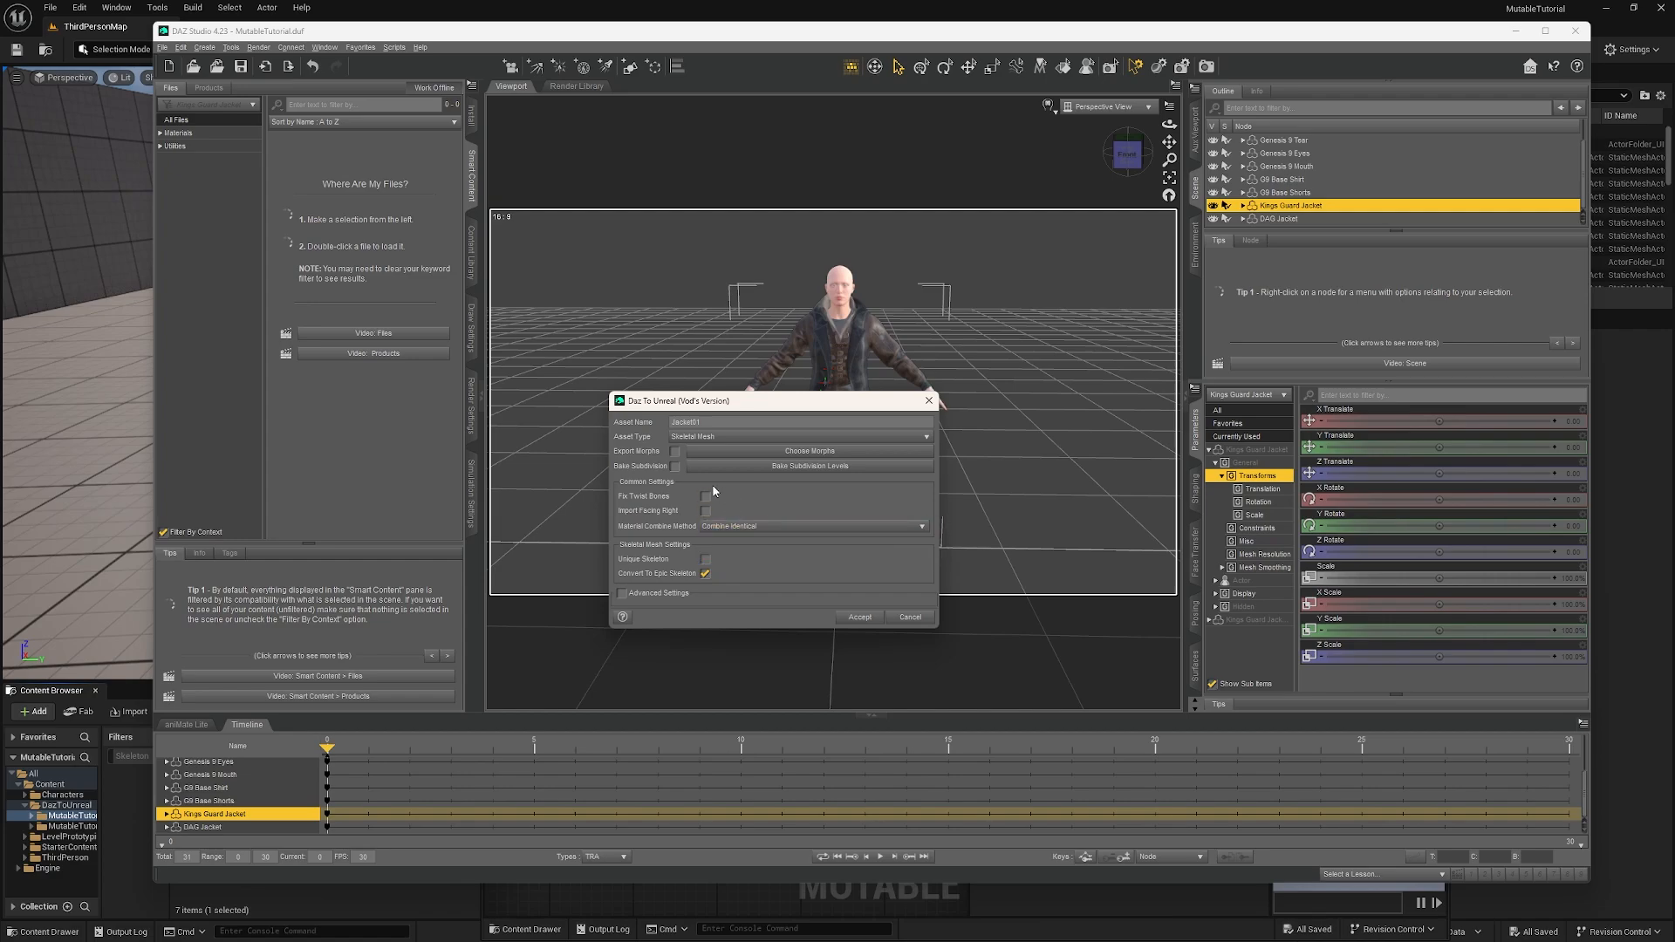
{"action": "left_click", "coordinate": [845, 619]}
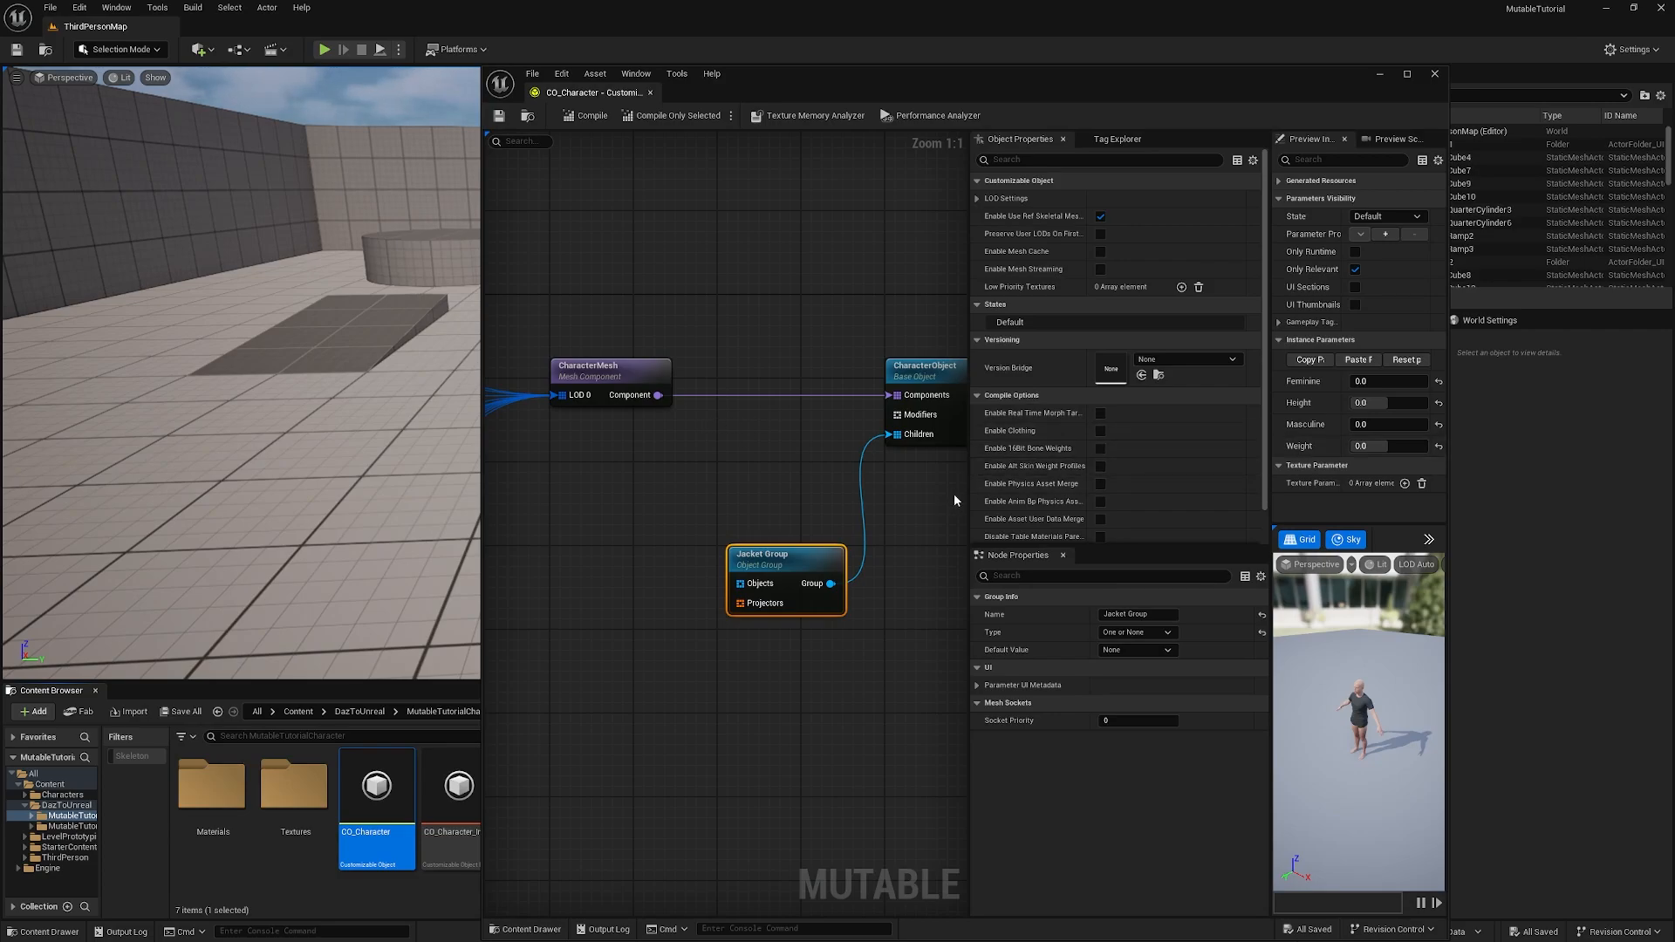
Step: In Unreal, go to the DazToUnreal folder and commit the skeleton changes with merge type New, replacing the existing Jacket01_Skeleton
{"action": "left_click", "coordinate": [370, 713]}
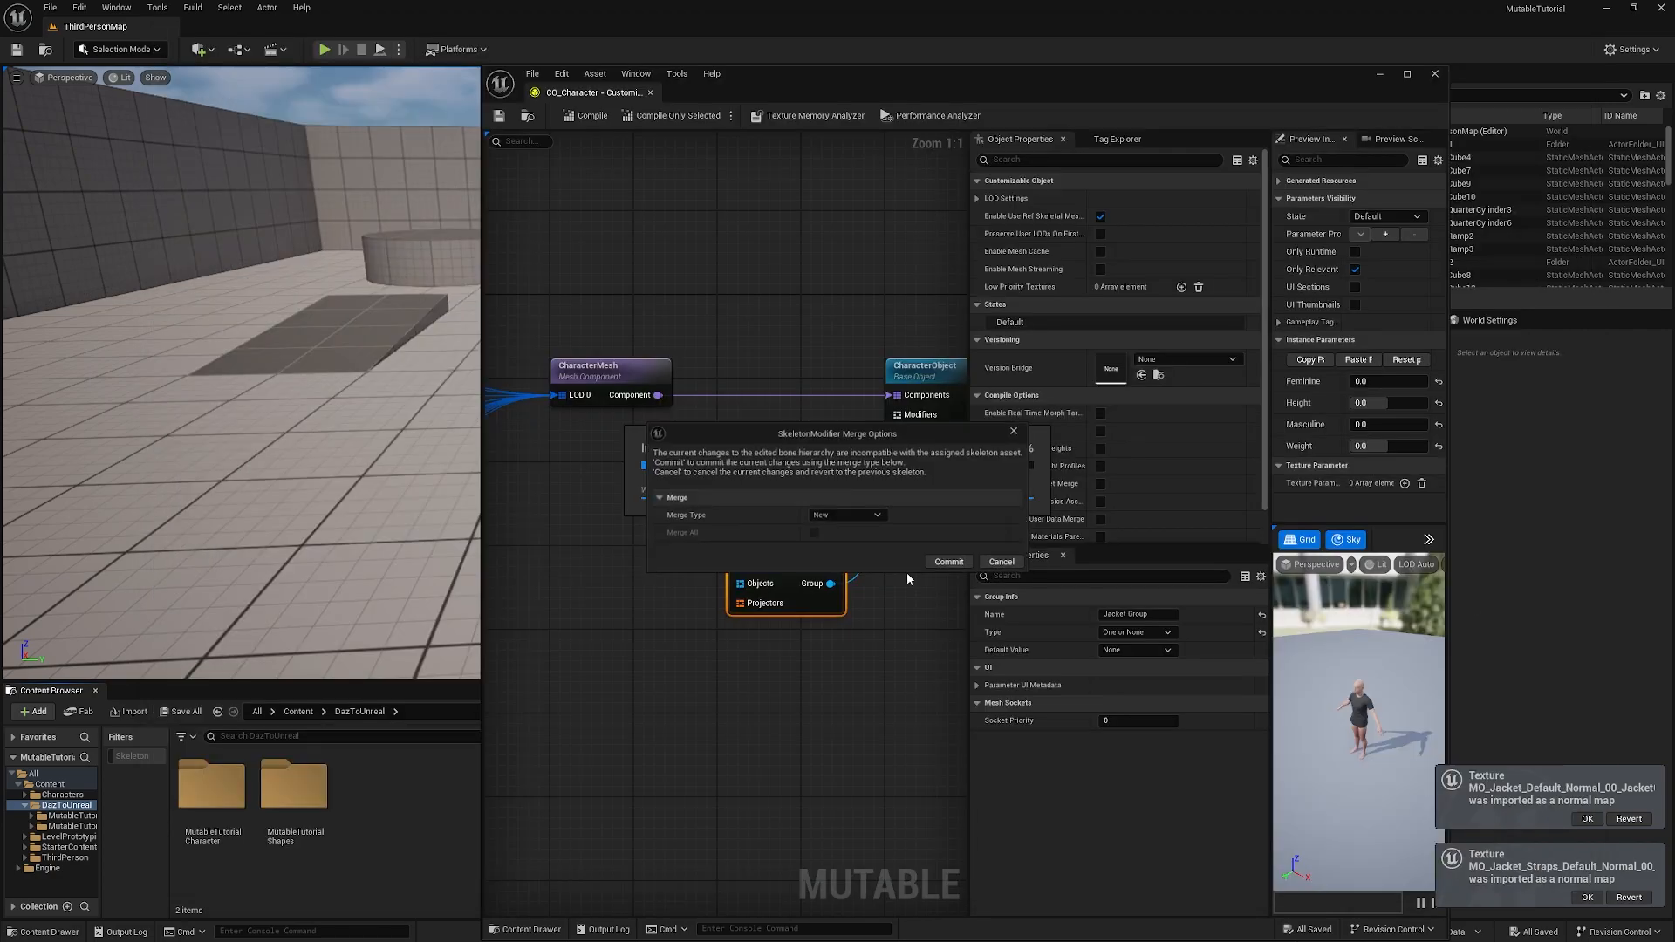
{"action": "left_click", "coordinate": [950, 563]}
{"action": "key", "text": "Return"}
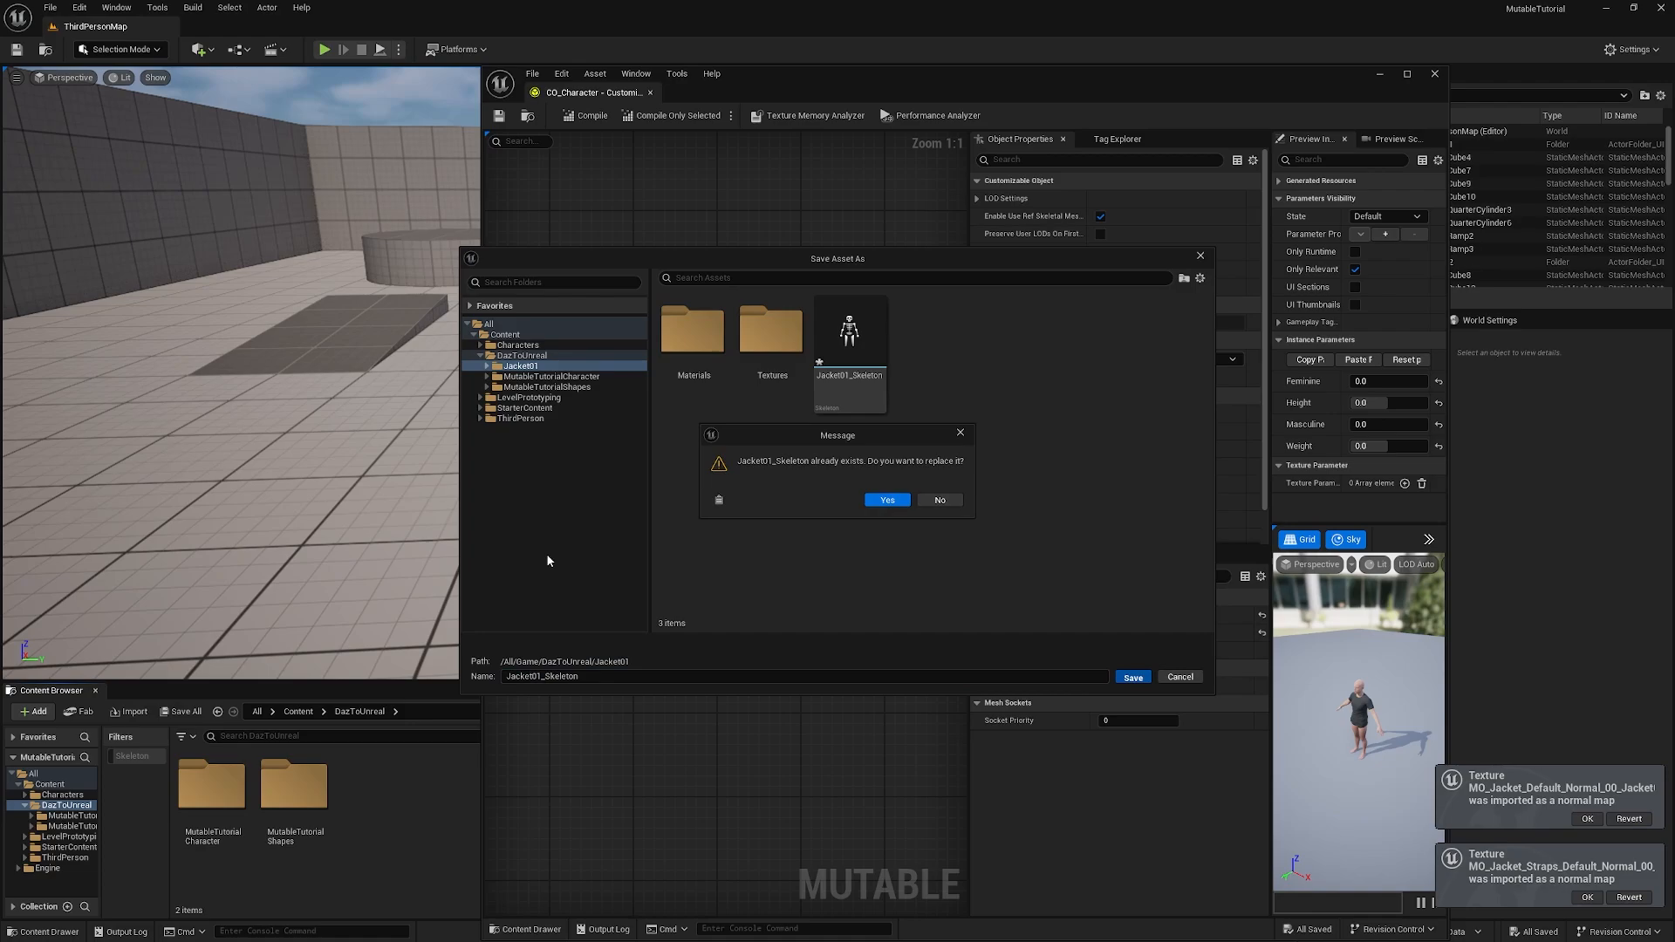
{"action": "left_click", "coordinate": [887, 499]}
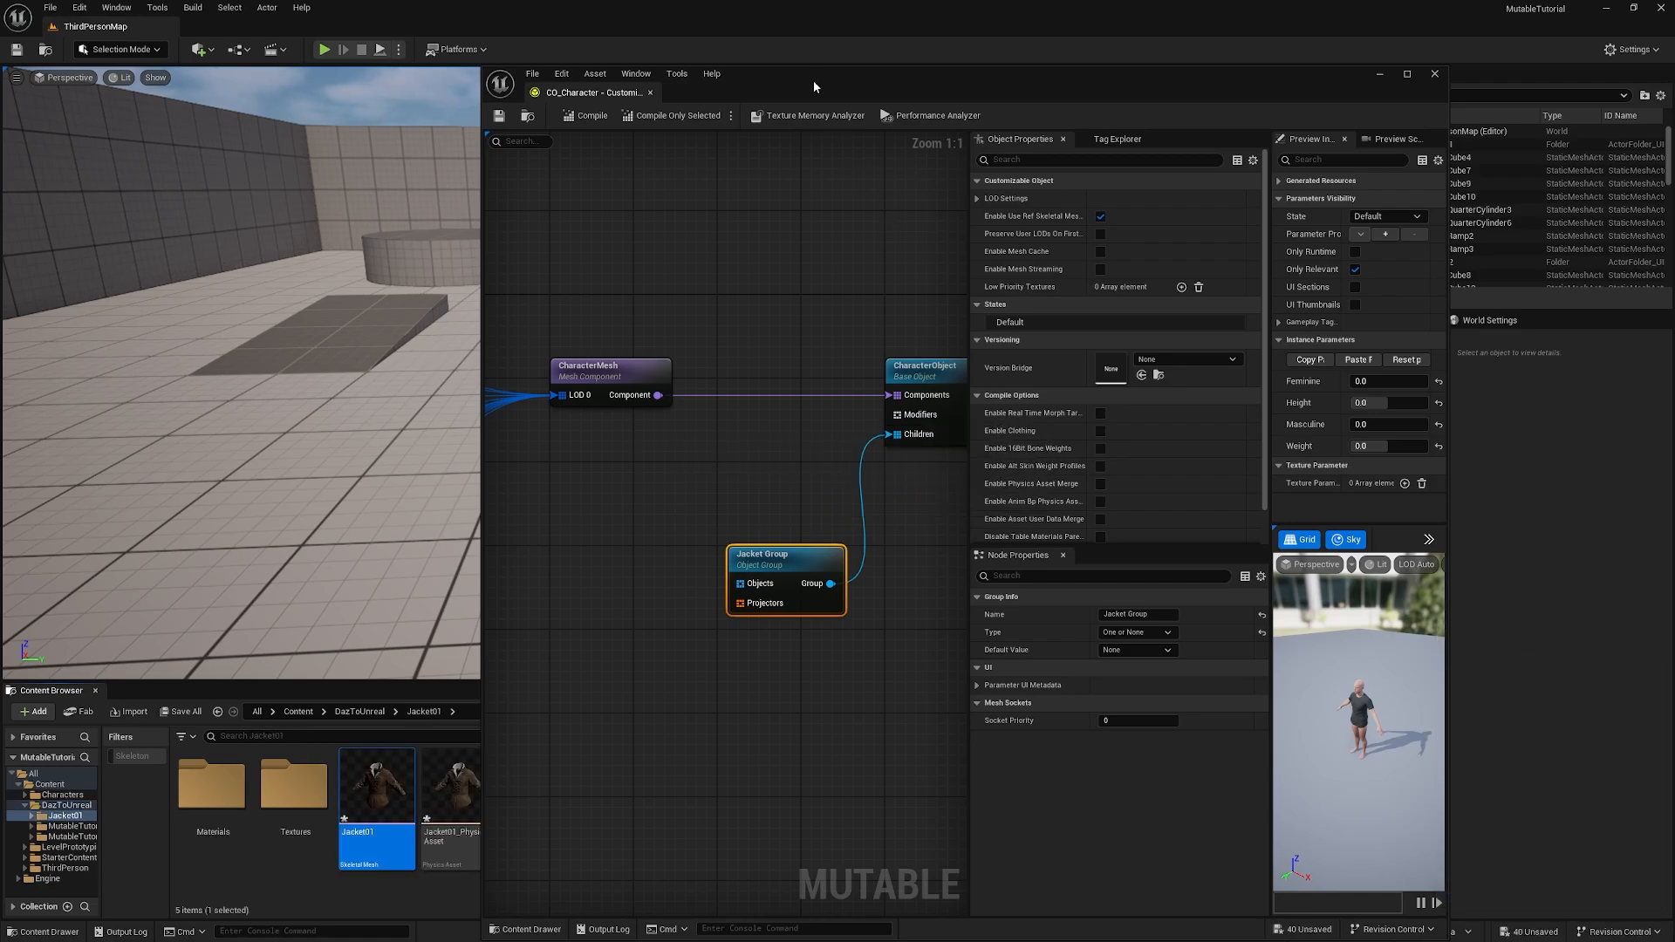
Step: Create a Mutable Customizable Object named CO_Jacket01 in the Jacket01 folder
{"action": "left_click_drag", "start_coordinate": [813, 84], "coordinate": [1674, 179]}
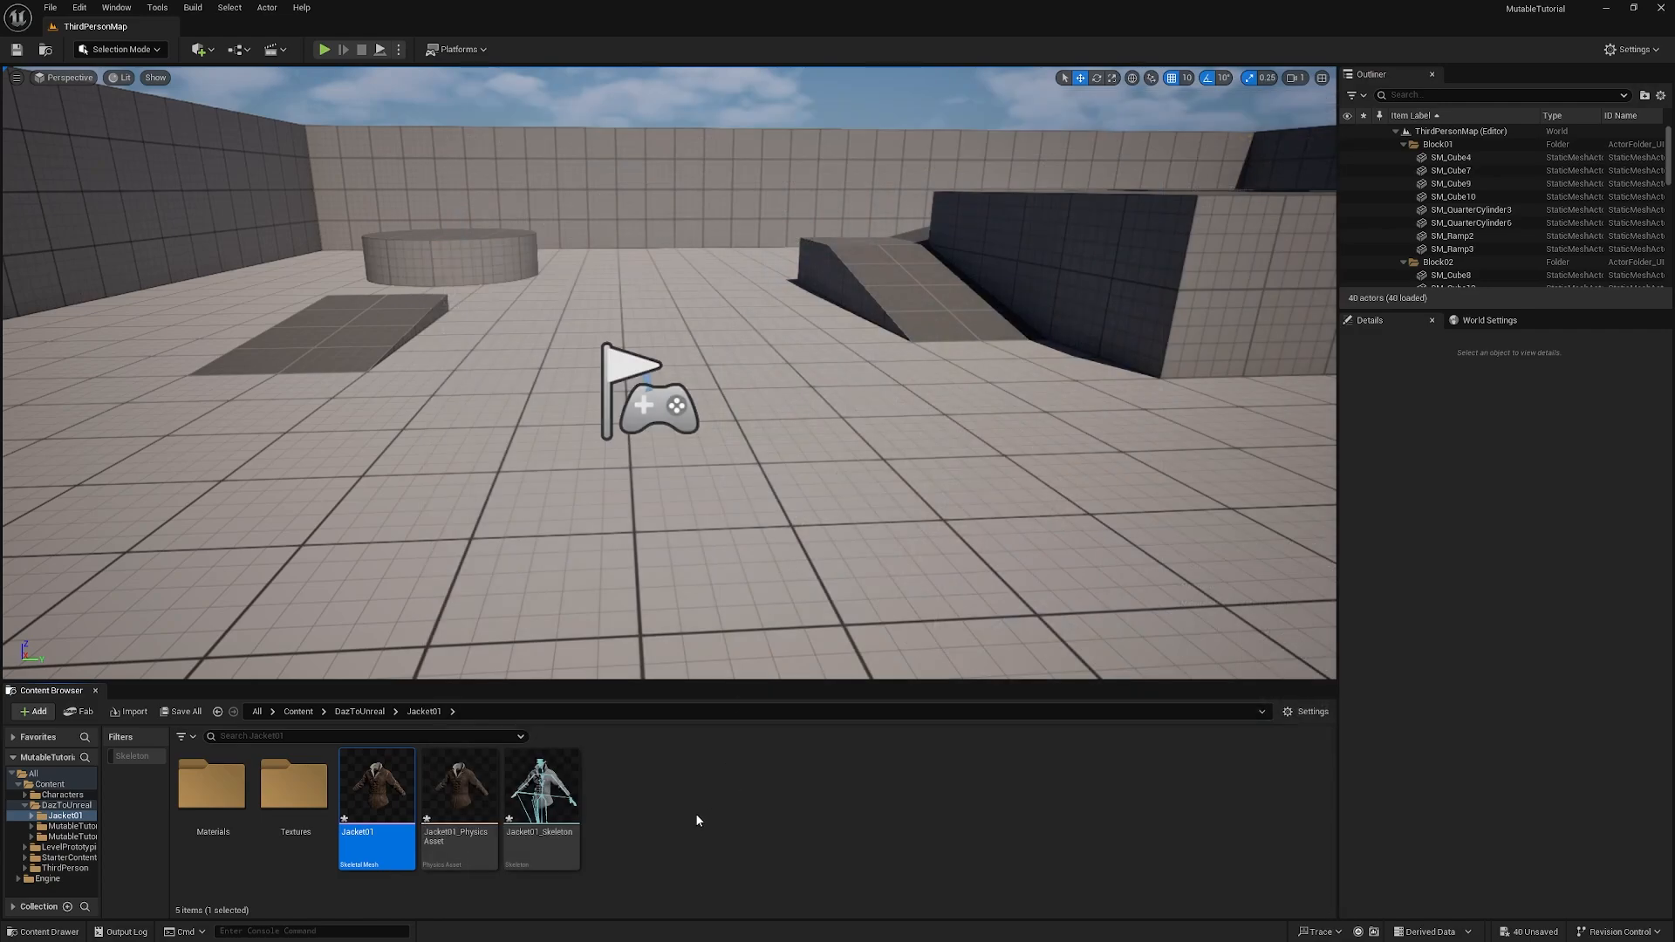
{"action": "right_click", "coordinate": [669, 814]}
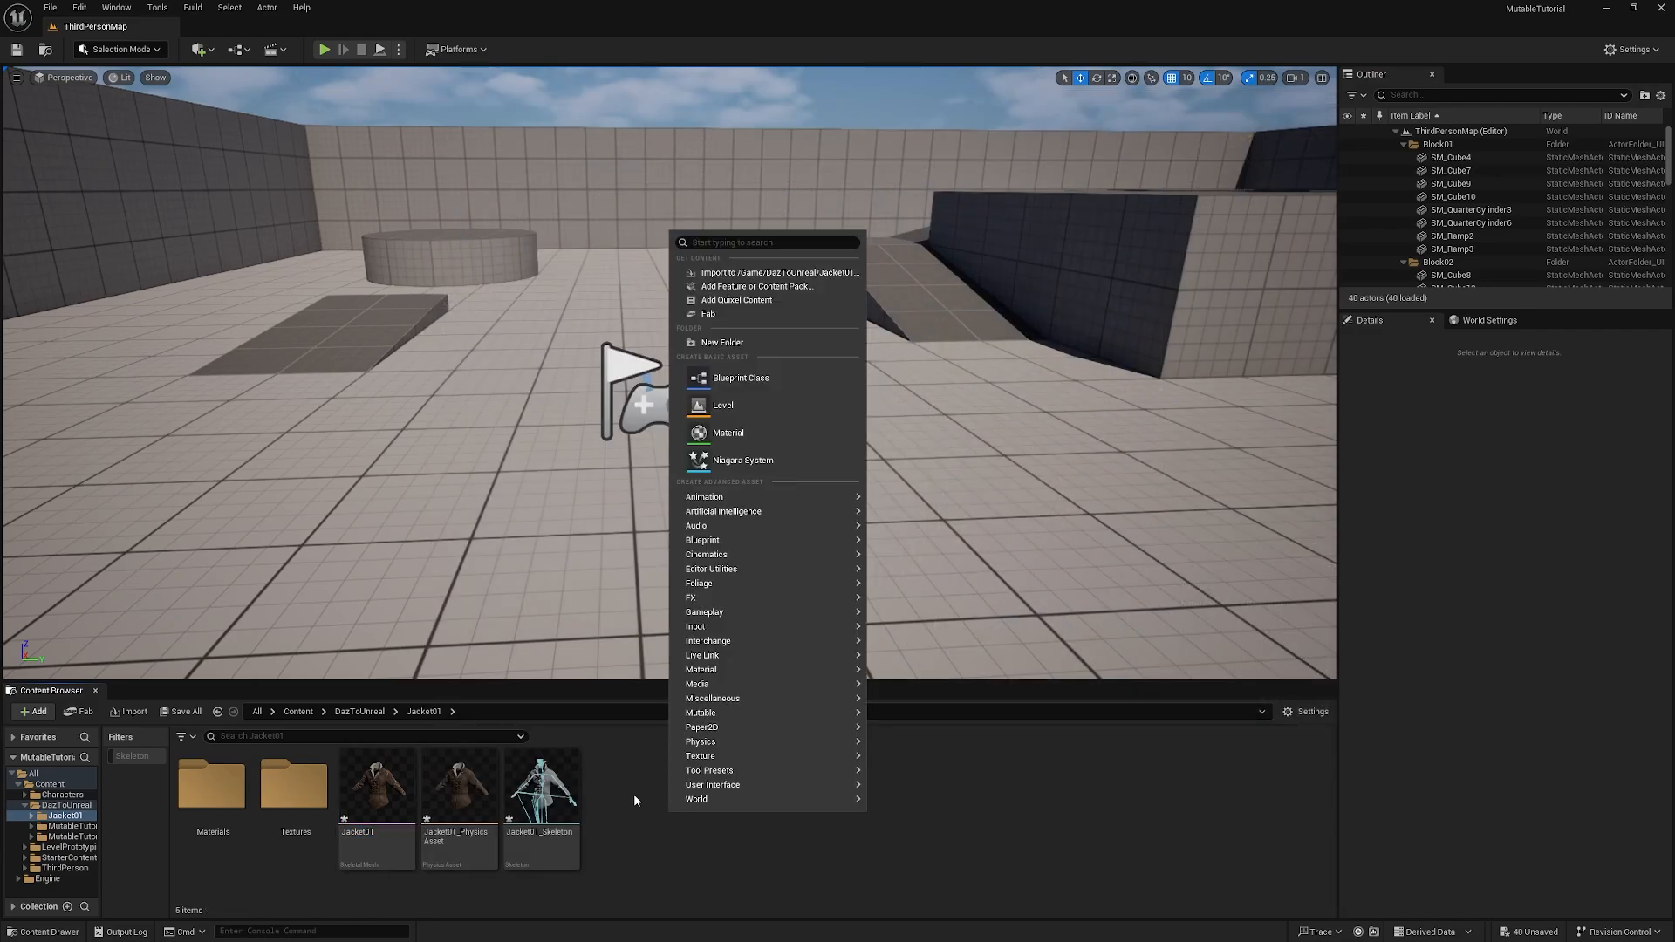
{"action": "mouse_move", "coordinate": [751, 713]}
{"action": "left_click", "coordinate": [940, 724]}
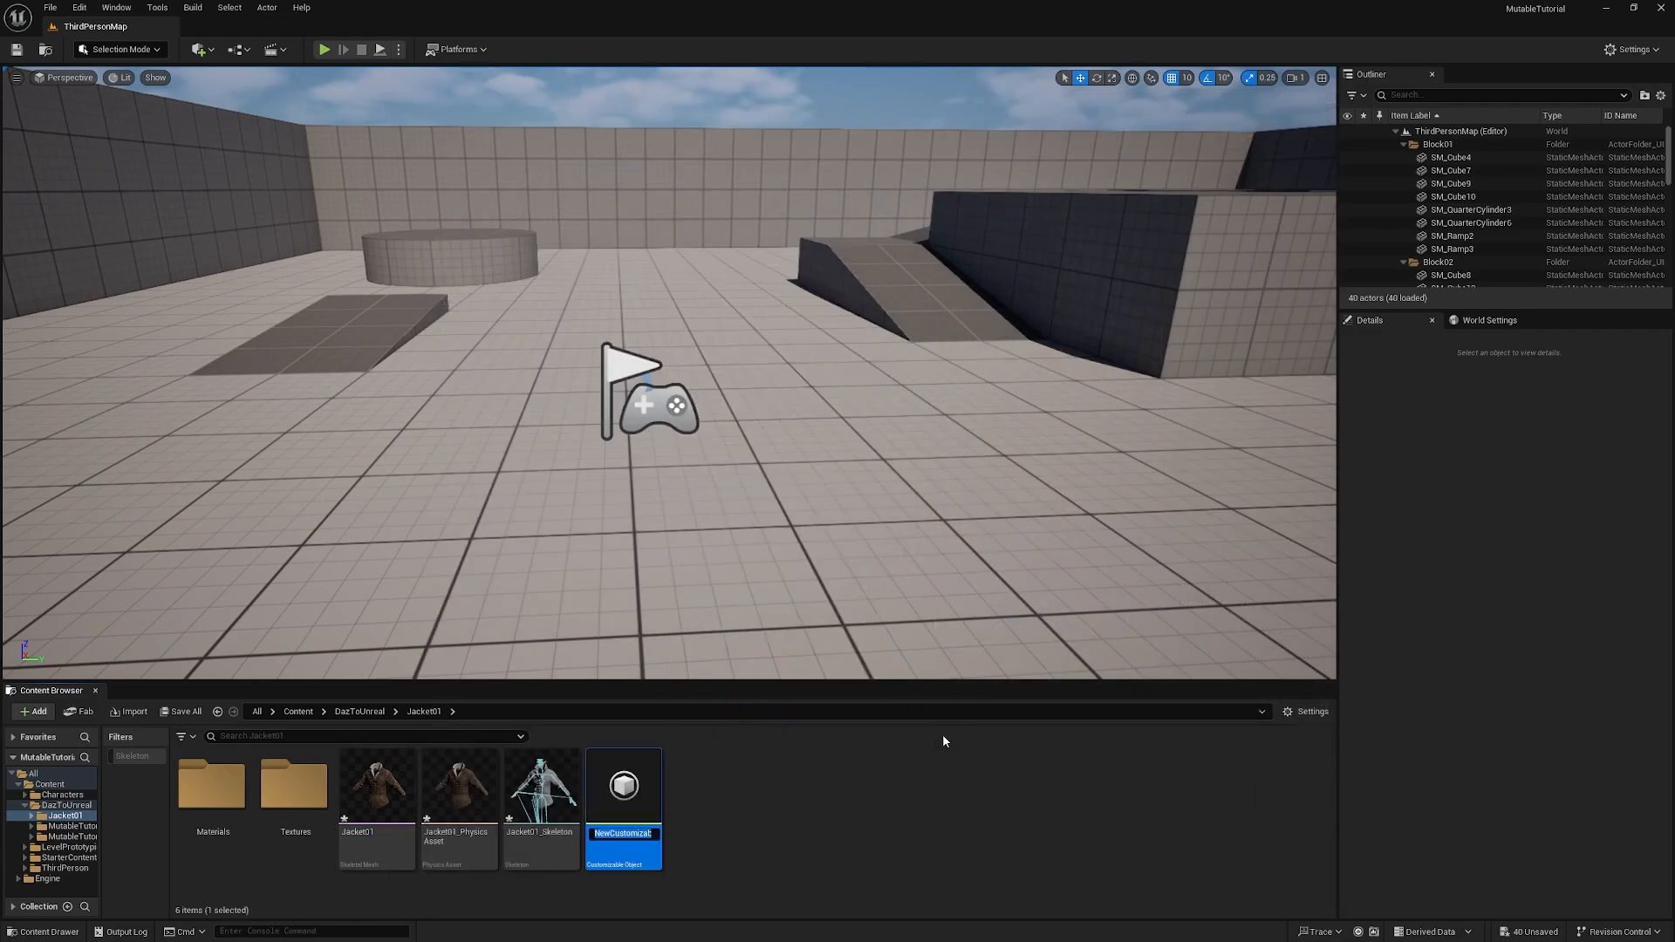
{"action": "type", "text": "CO_Jac"}
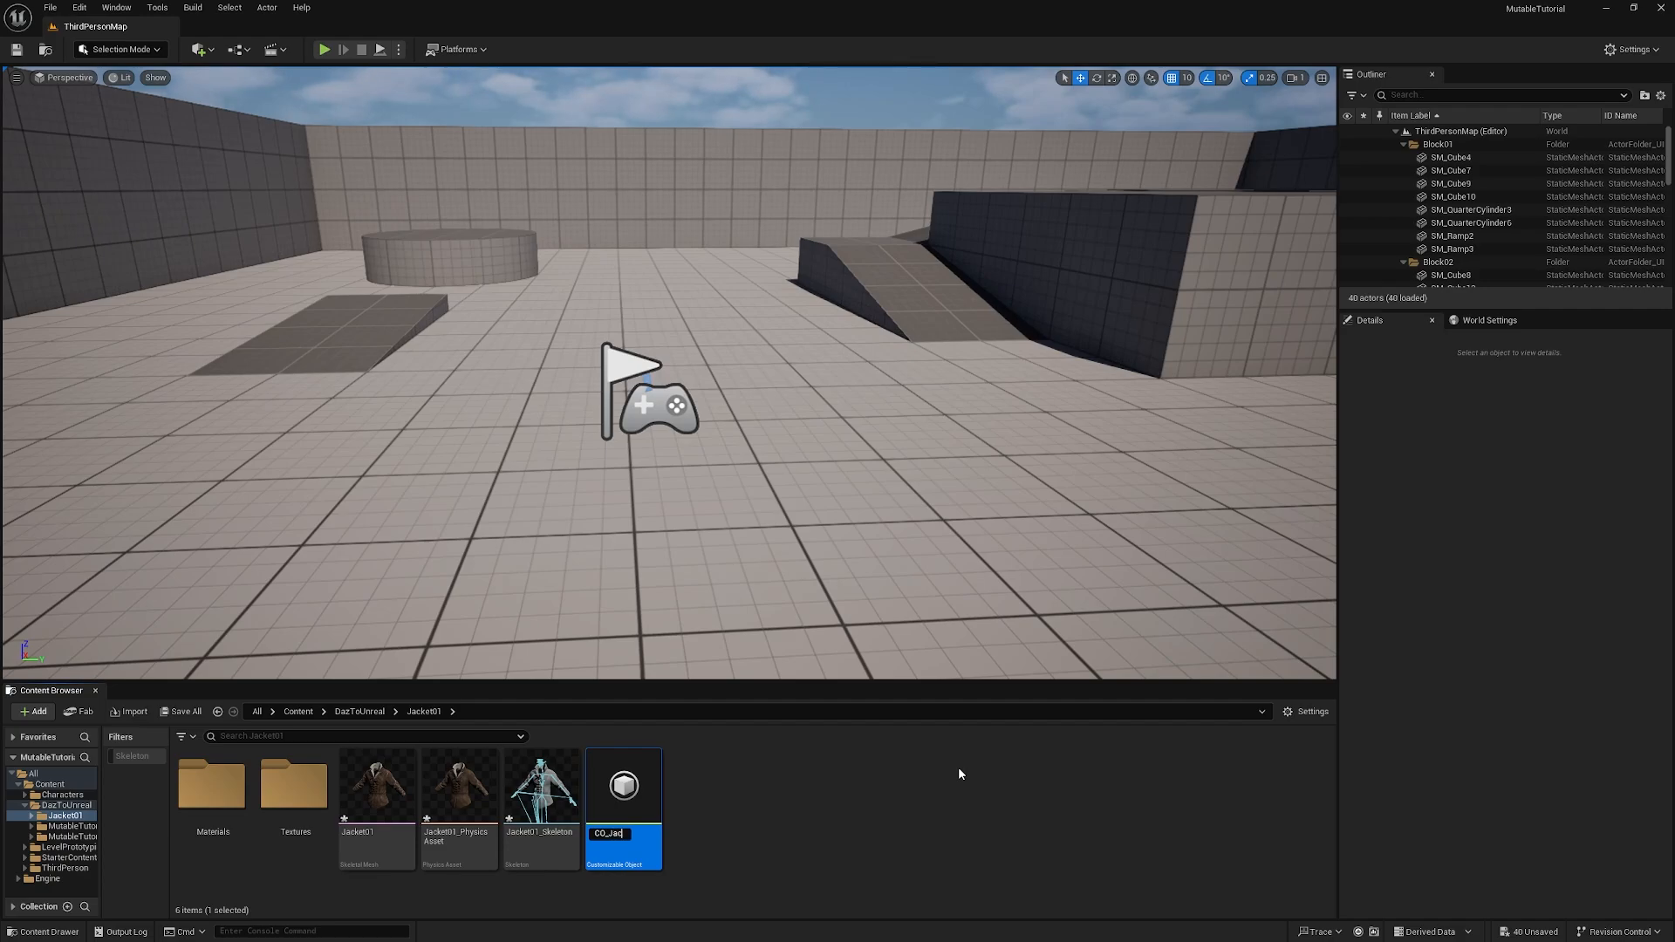
{"action": "type", "text": "ket01"}
{"action": "key", "text": "Return"}
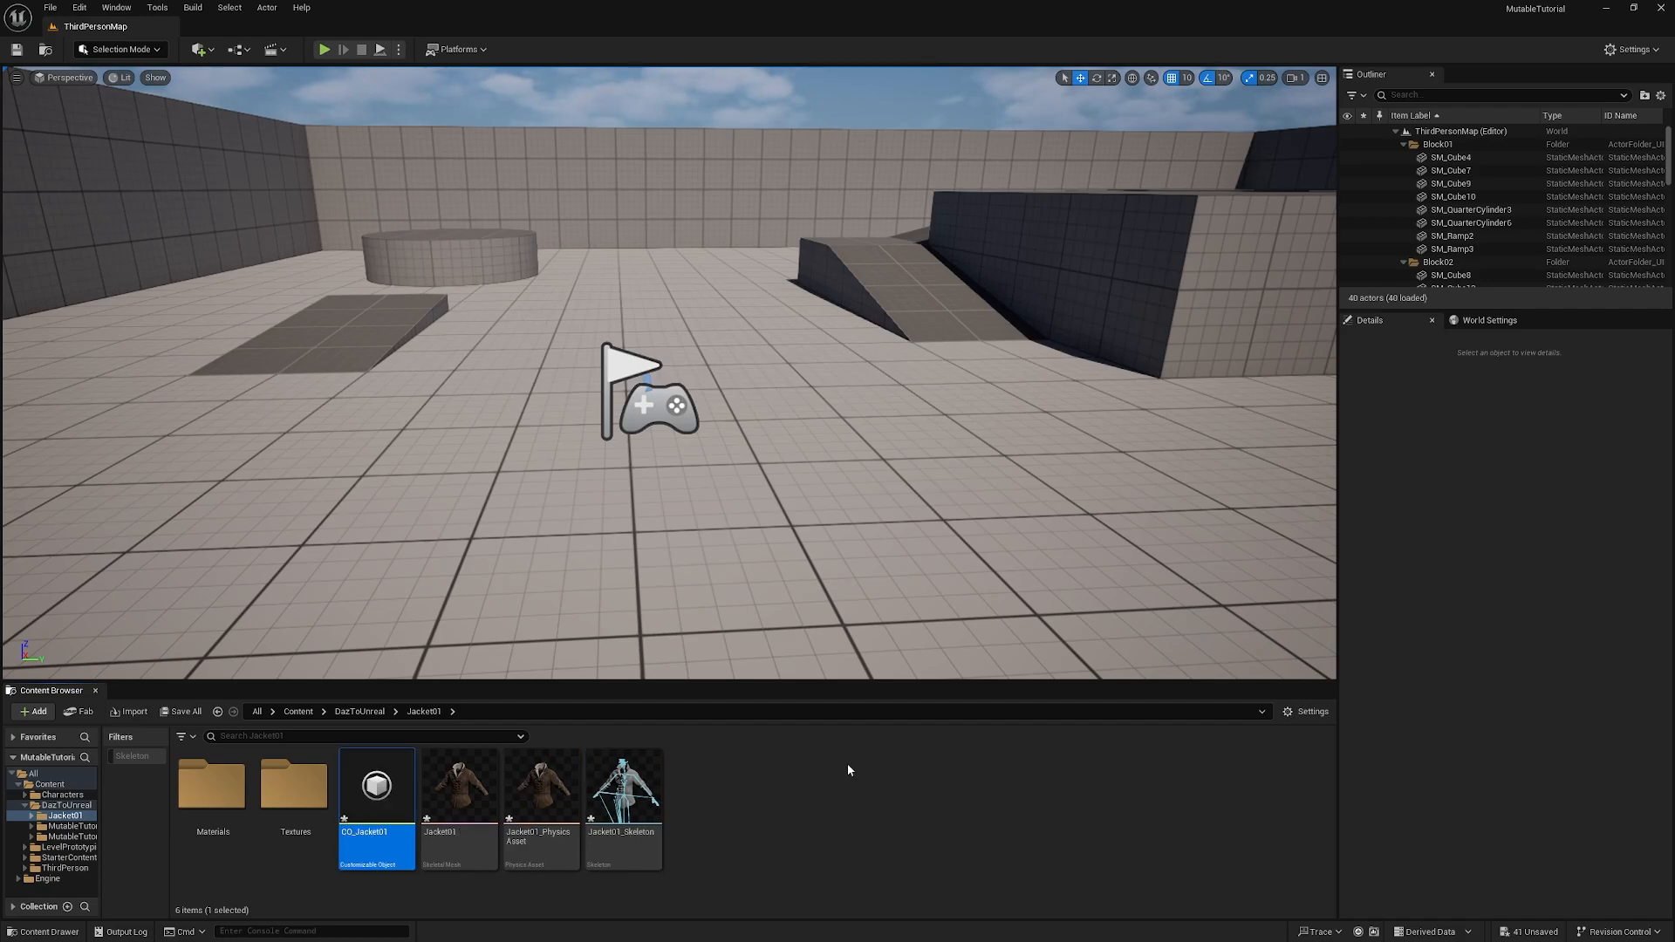
Step: Open CO_Jacket01 and set its base object node's name to Jacket01
{"action": "double_click", "coordinate": [377, 789]}
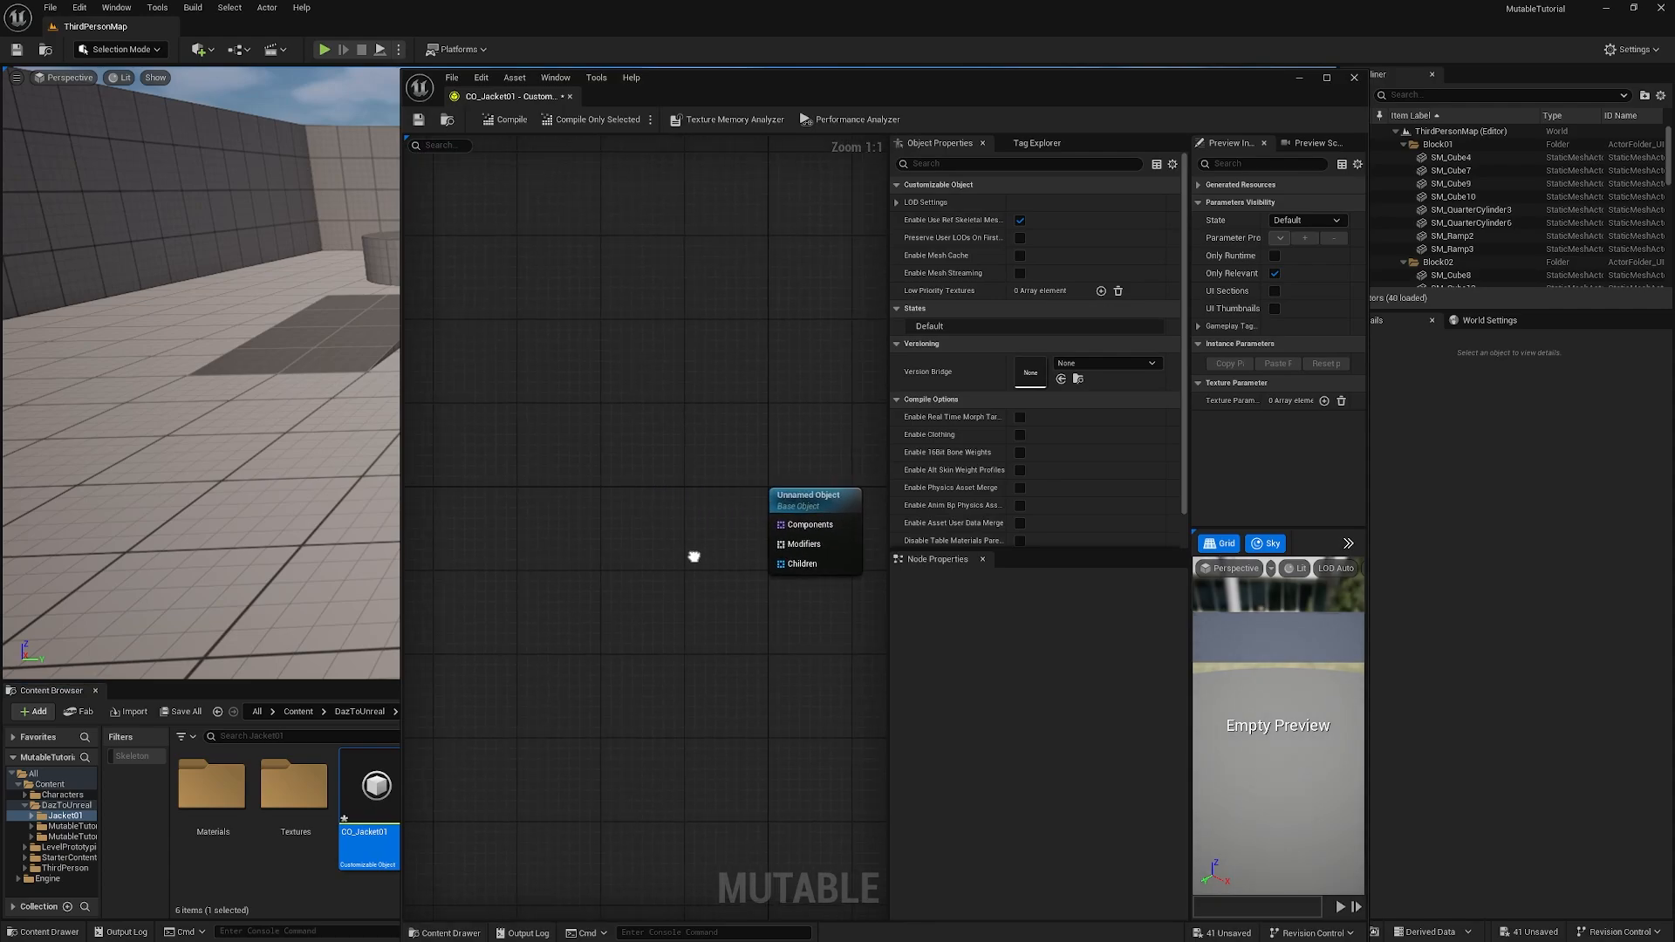
{"action": "right_click_drag", "start_coordinate": [694, 557], "coordinate": [628, 547]}
{"action": "left_click", "coordinate": [758, 494]}
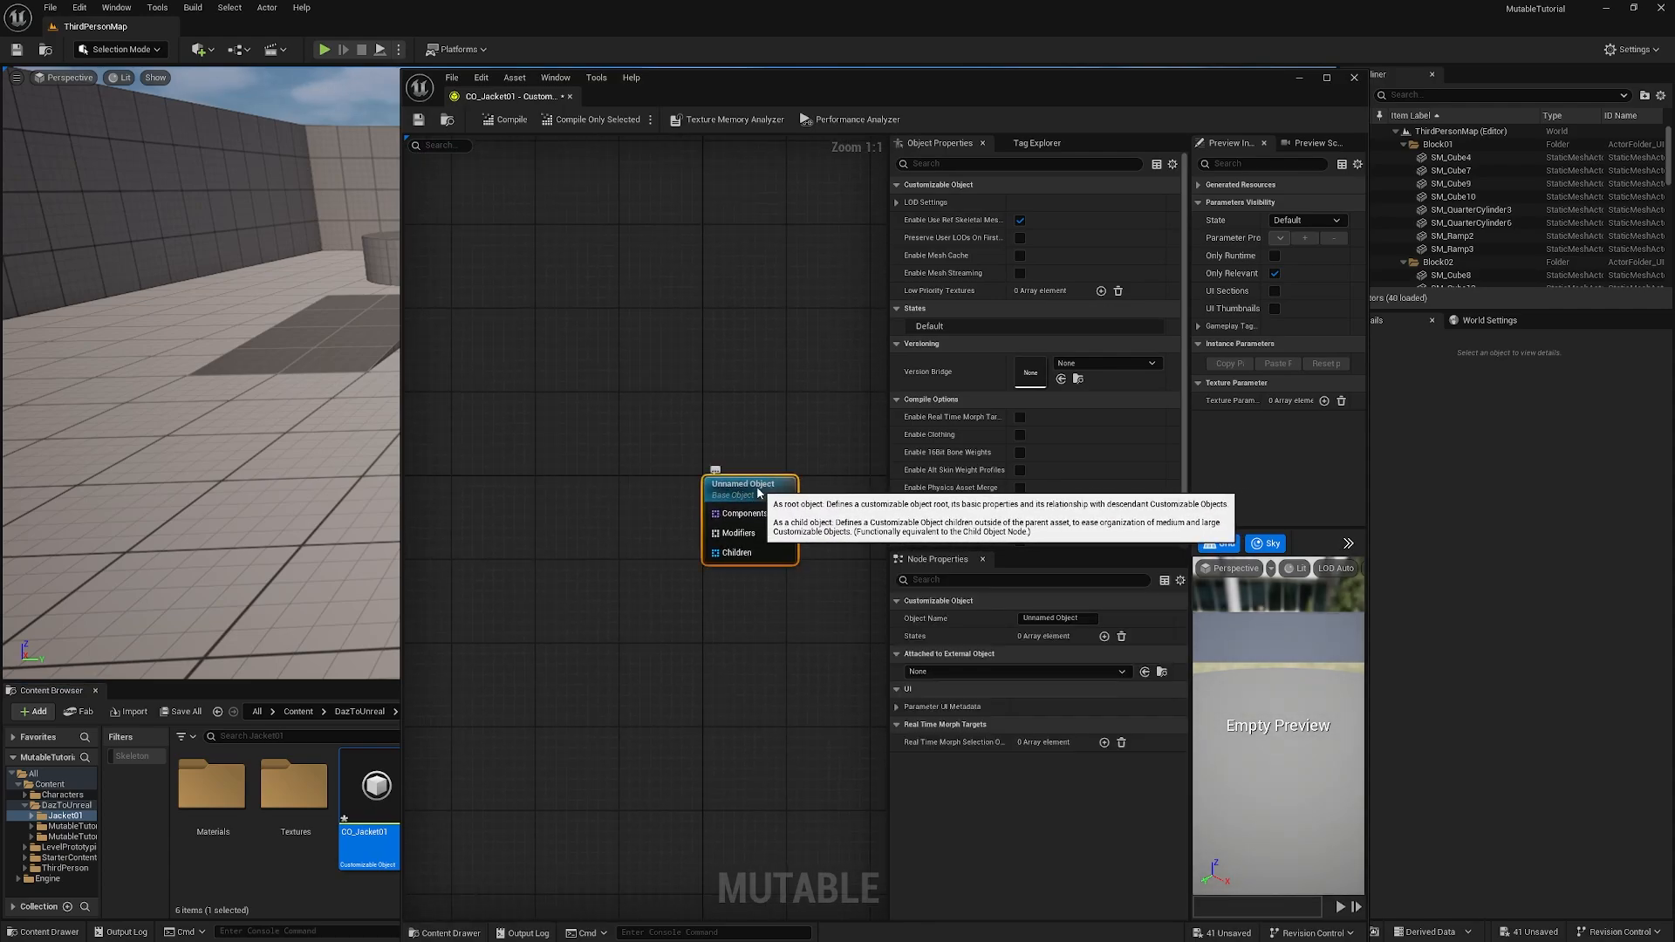
{"action": "left_click", "coordinate": [1089, 620]}
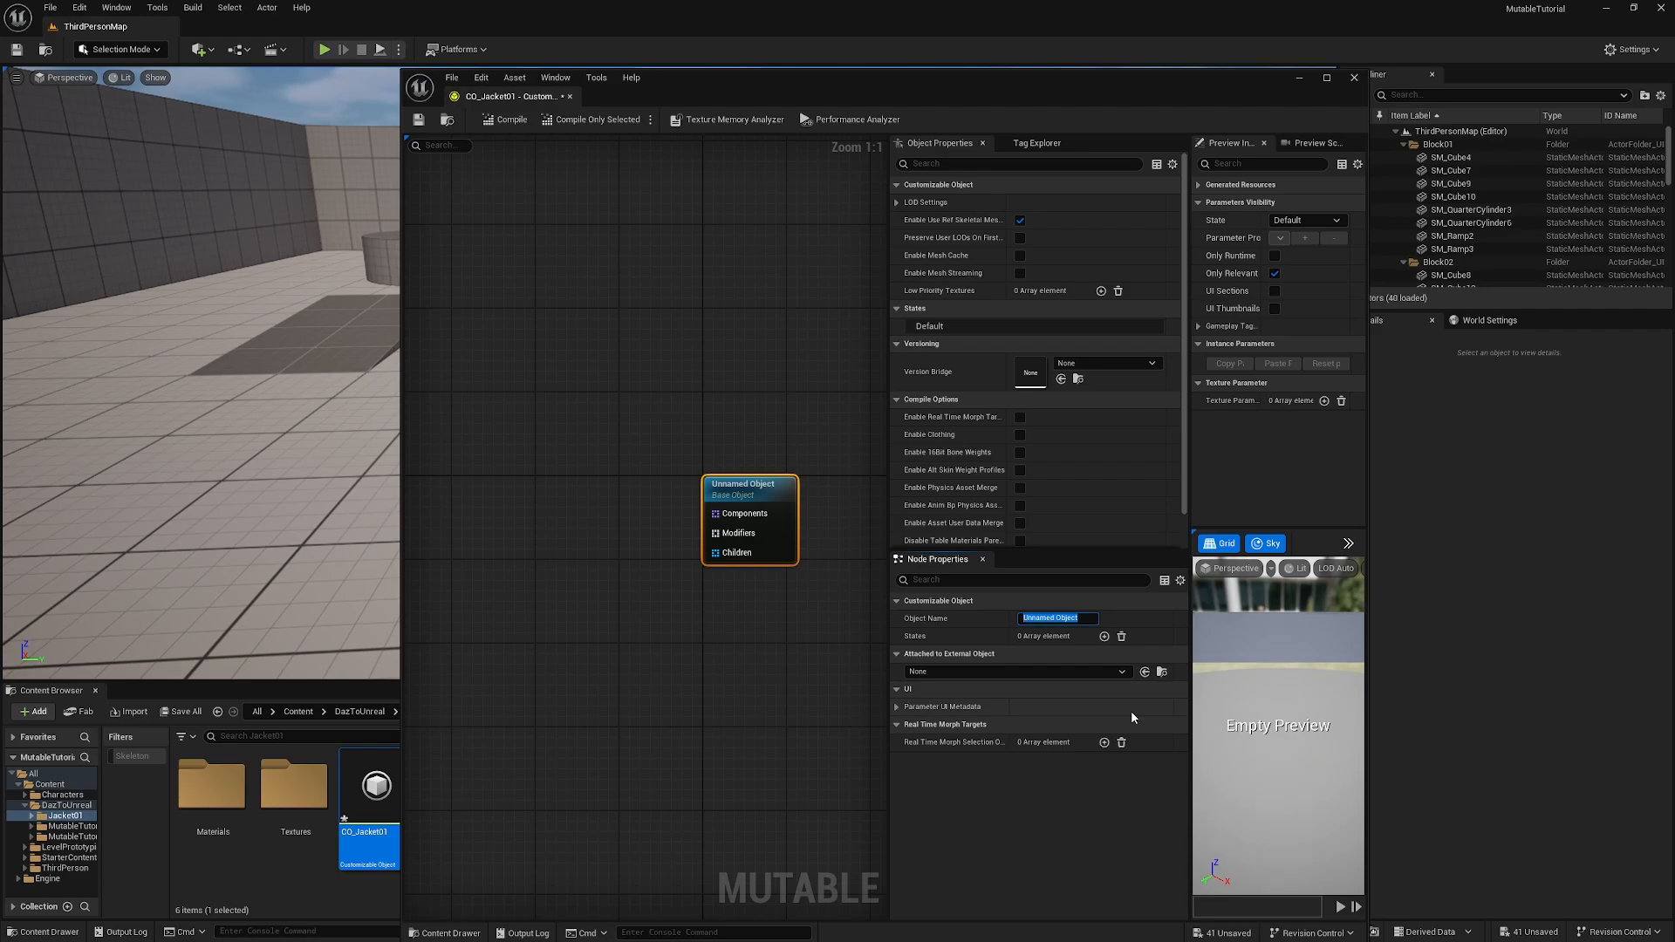
{"action": "type", "text": "Jas"}
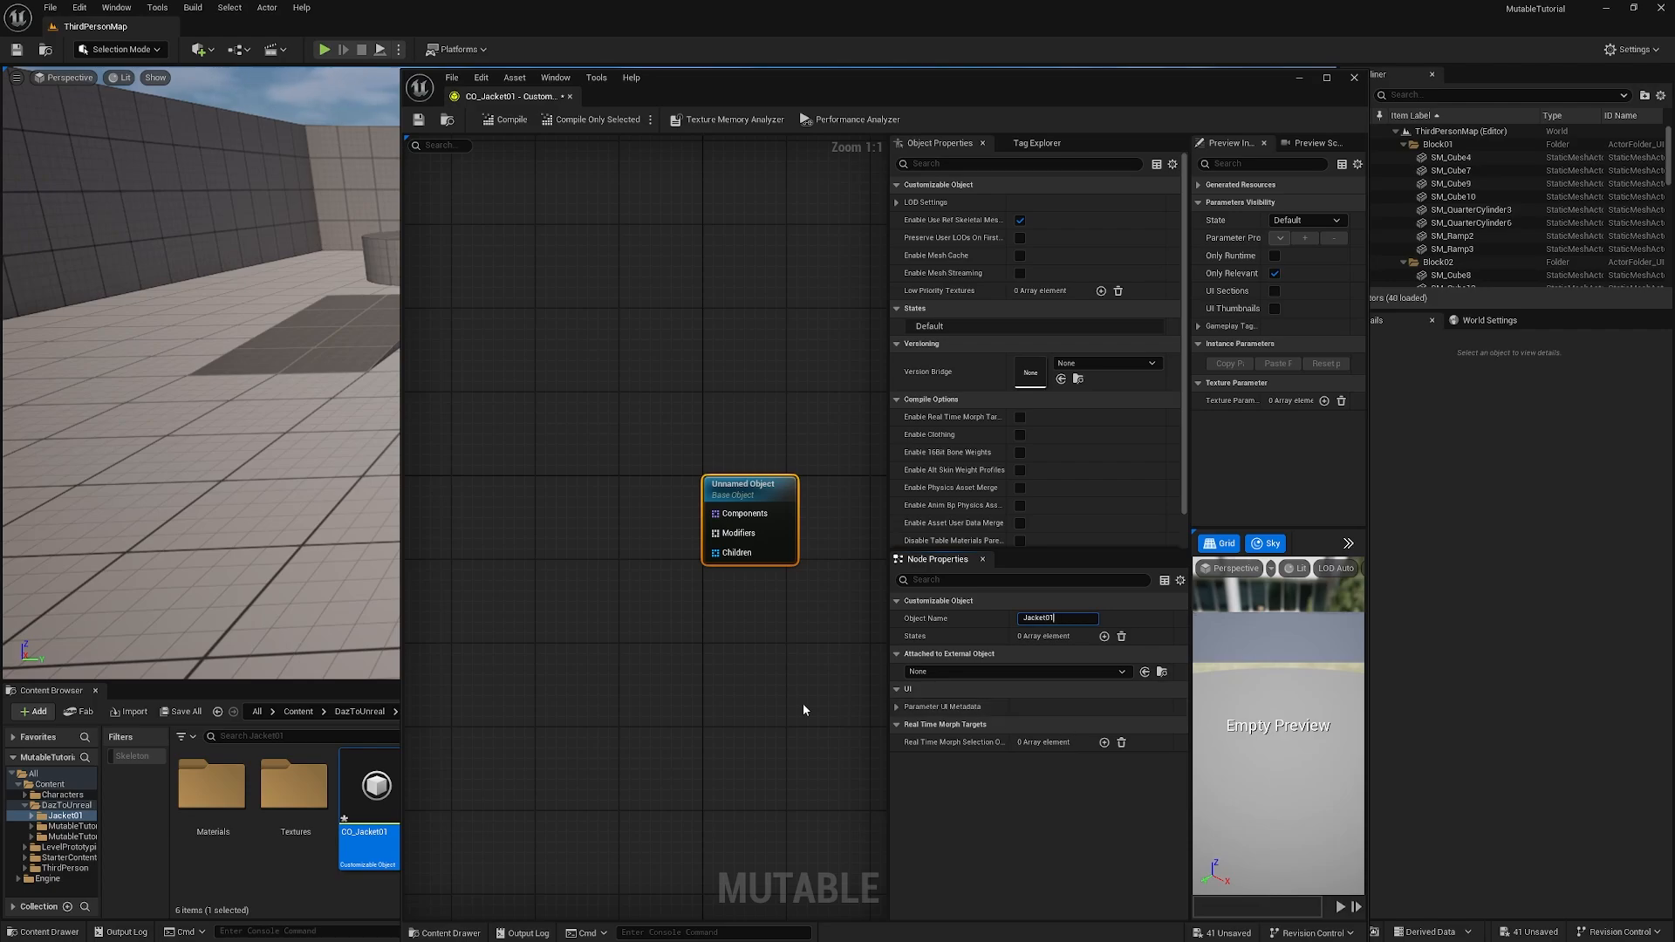
{"action": "left_click", "coordinate": [757, 695]}
Step: Add a Skeletal Mesh node to the graph and assign the Jacket01 mesh to it
{"action": "right_click_drag", "start_coordinate": [496, 590], "coordinate": [574, 576]}
{"action": "right_click", "coordinate": [499, 498]}
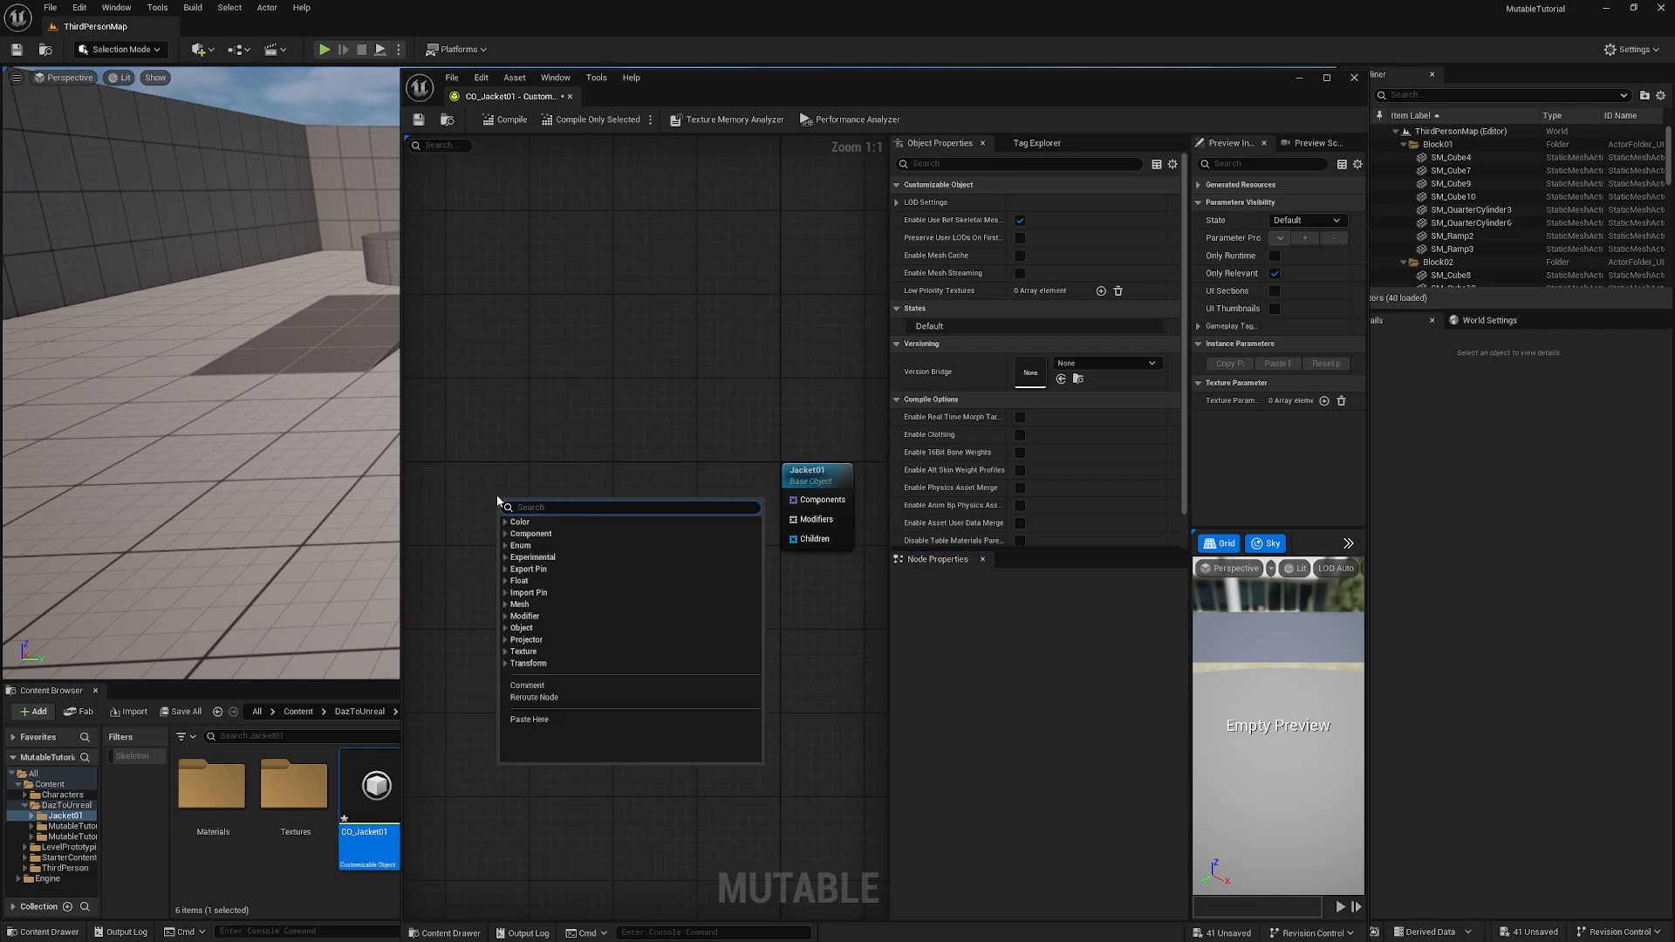
{"action": "type", "text": "skiel"}
{"action": "key", "text": "BackSpace"}
{"action": "key", "text": "BackSpace"}
{"action": "key", "text": "BackSpace"}
{"action": "type", "text": "el"}
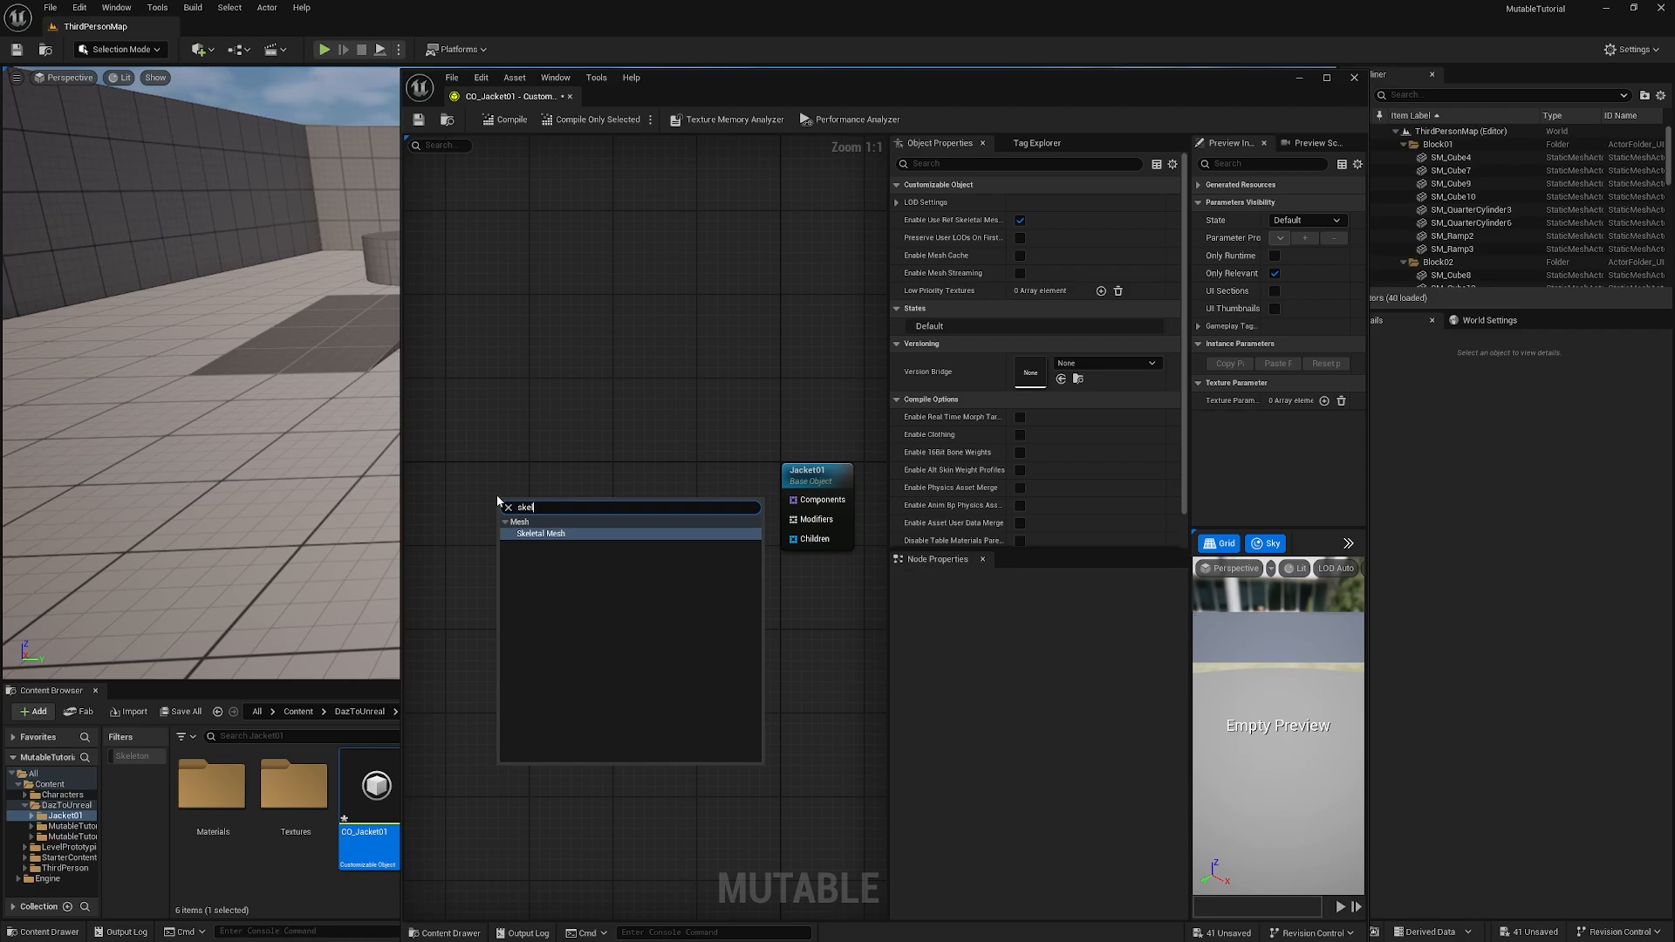
{"action": "left_click", "coordinate": [558, 534]}
{"action": "left_click_drag", "start_coordinate": [558, 536], "coordinate": [485, 535]}
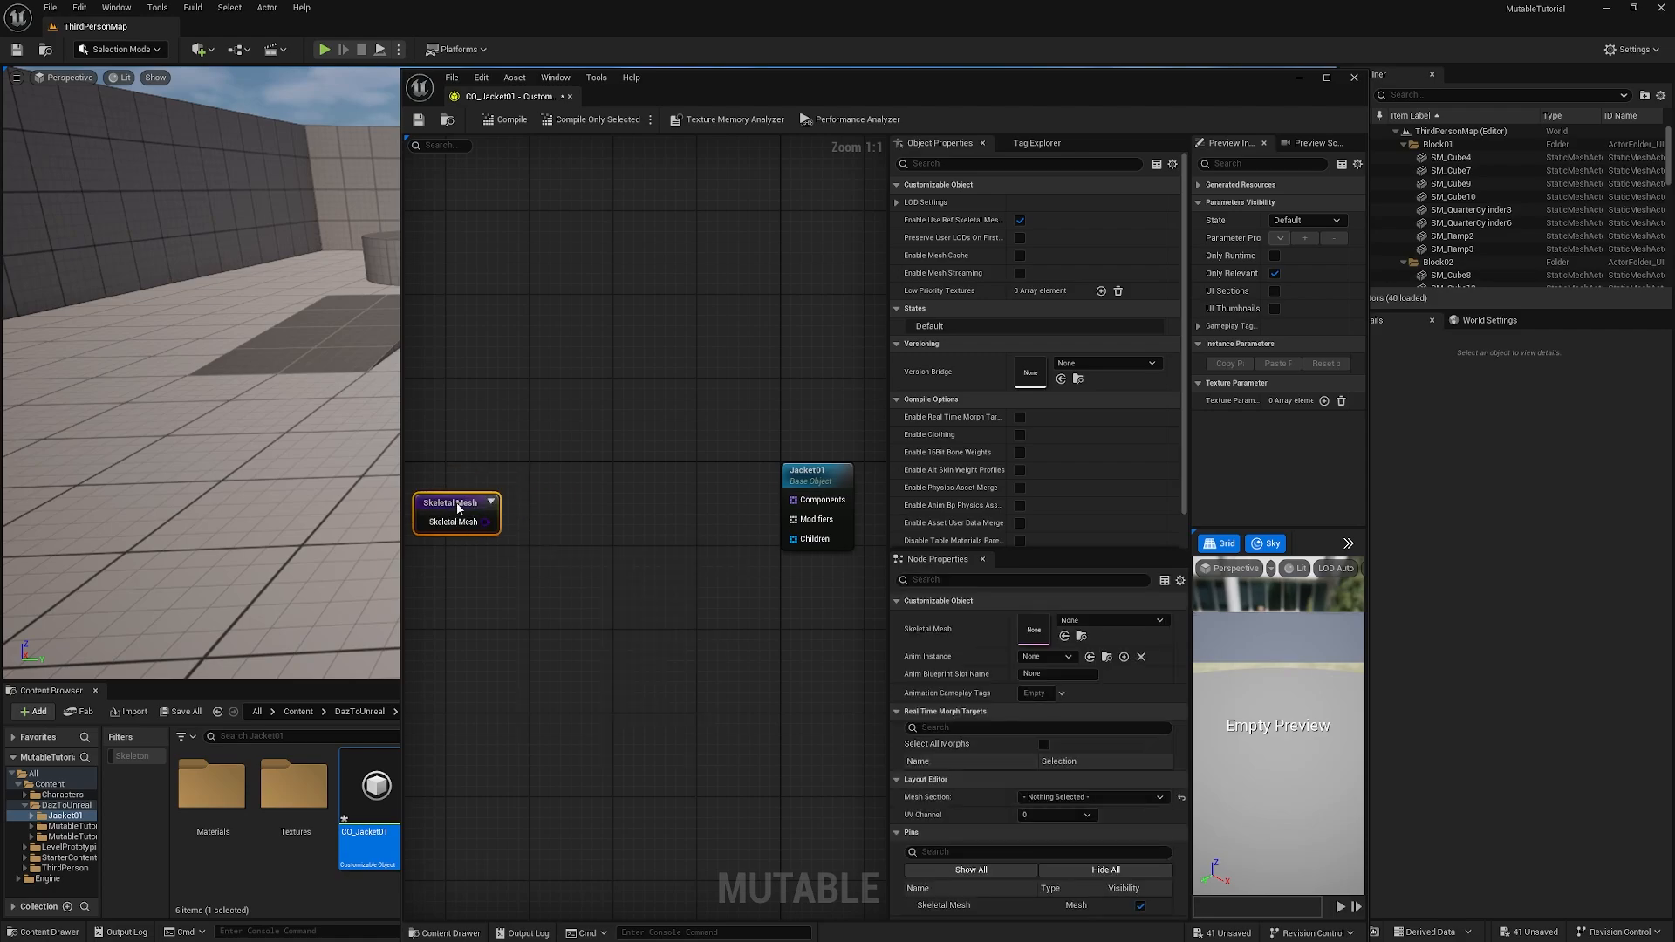
{"action": "left_click", "coordinate": [1131, 620]}
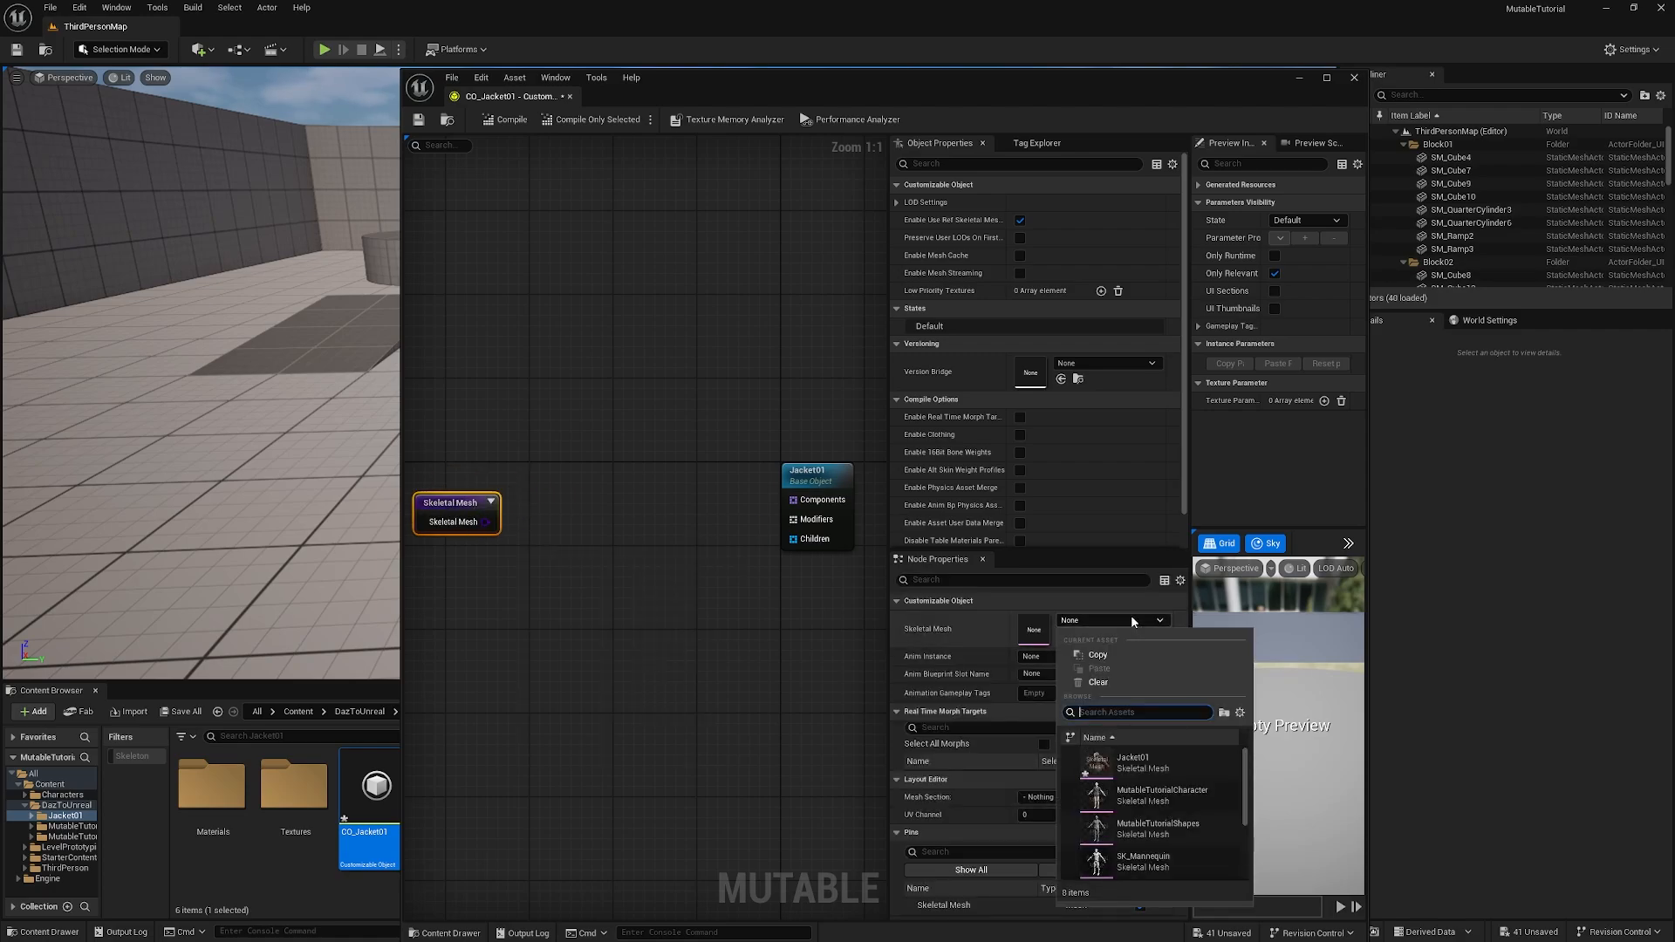
{"action": "left_click", "coordinate": [1134, 762]}
{"action": "right_click_drag", "start_coordinate": [670, 646], "coordinate": [874, 676]}
{"action": "left_click_drag", "start_coordinate": [717, 539], "coordinate": [504, 497]}
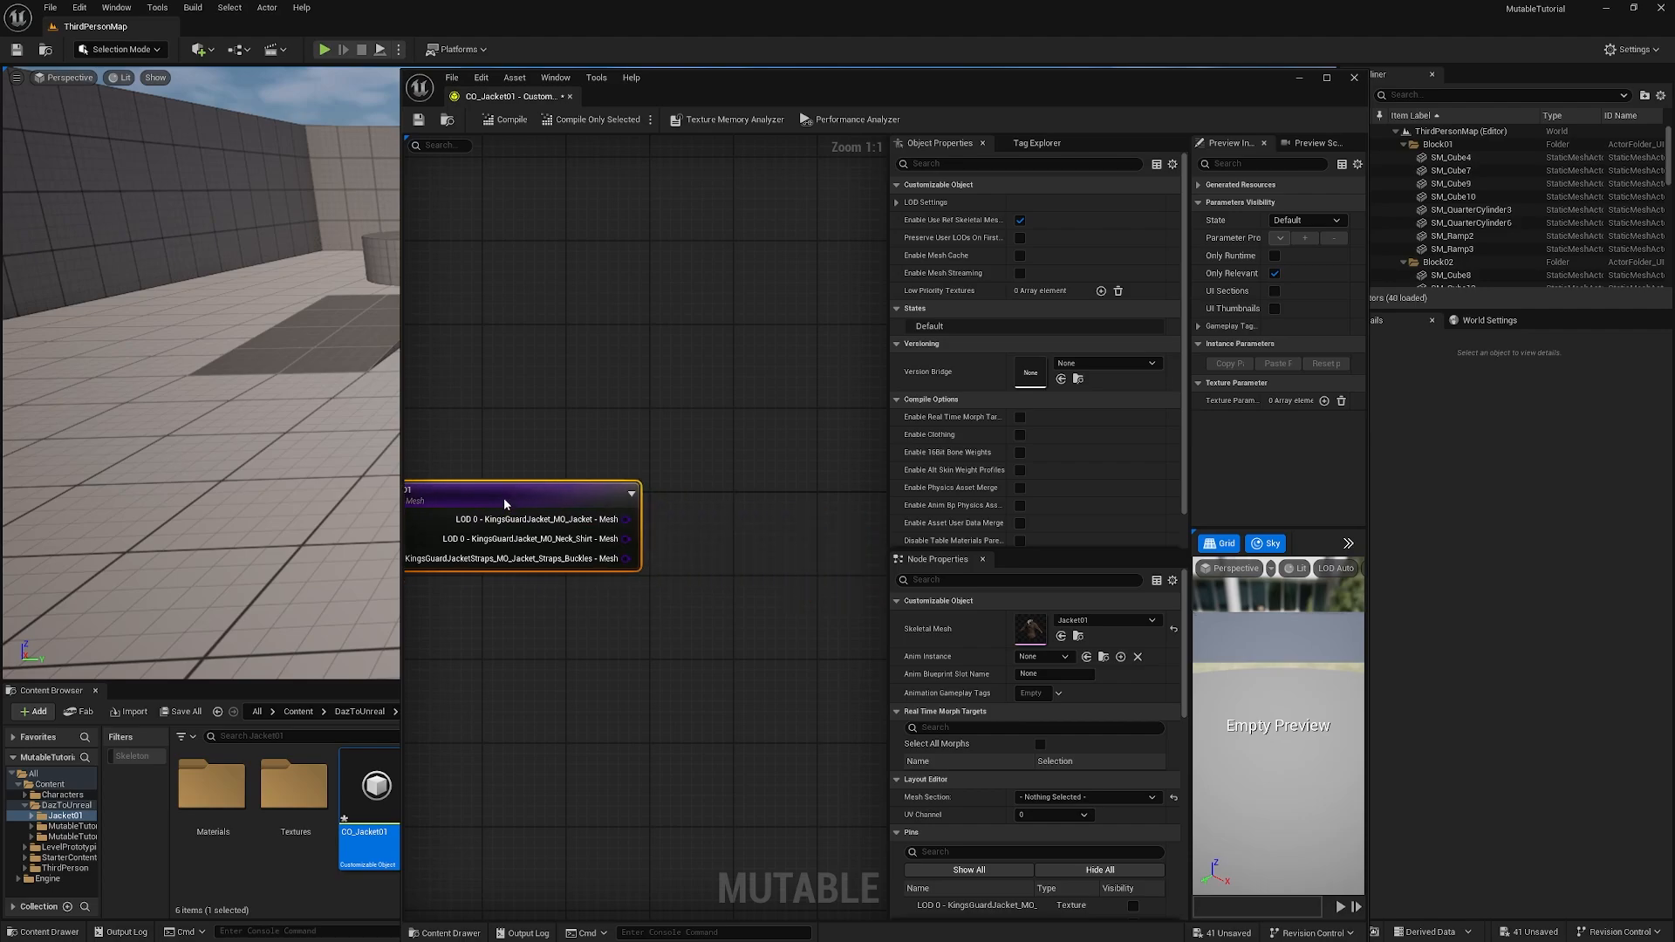
Step: Create a Mesh Section from the KingsGuardJacket_MO_Jacket output and make more room in the graph by moving the base object and widening the window
{"action": "left_click_drag", "start_coordinate": [626, 519], "coordinate": [741, 522]}
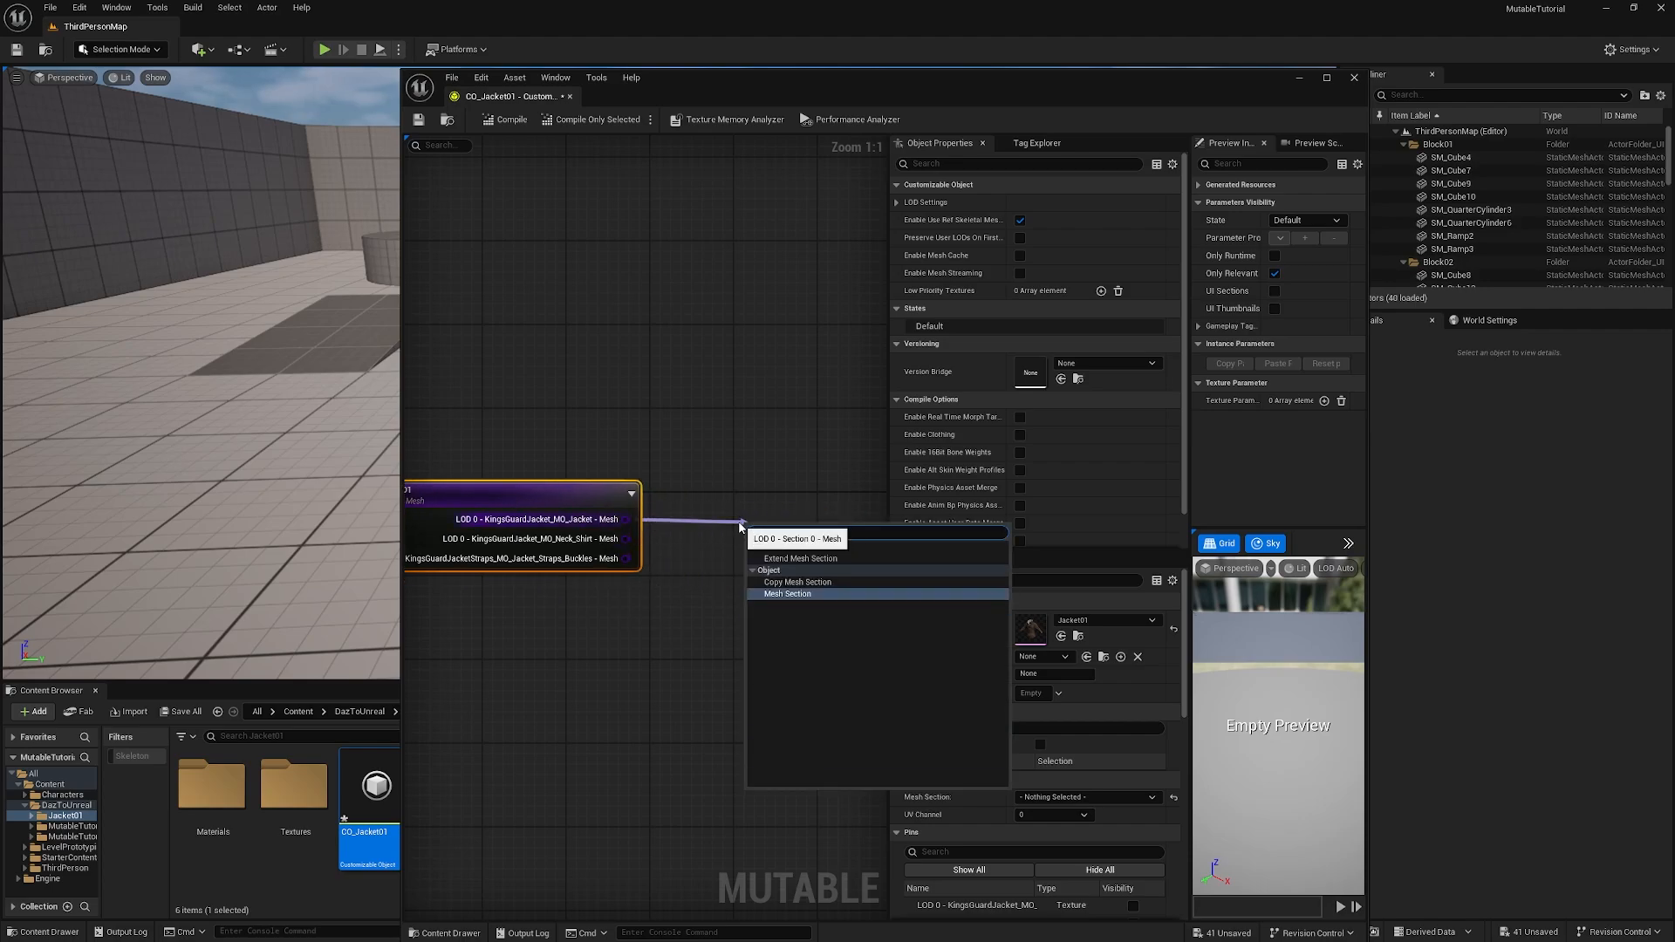
{"action": "left_click", "coordinate": [792, 593]}
{"action": "left_click", "coordinate": [776, 471]}
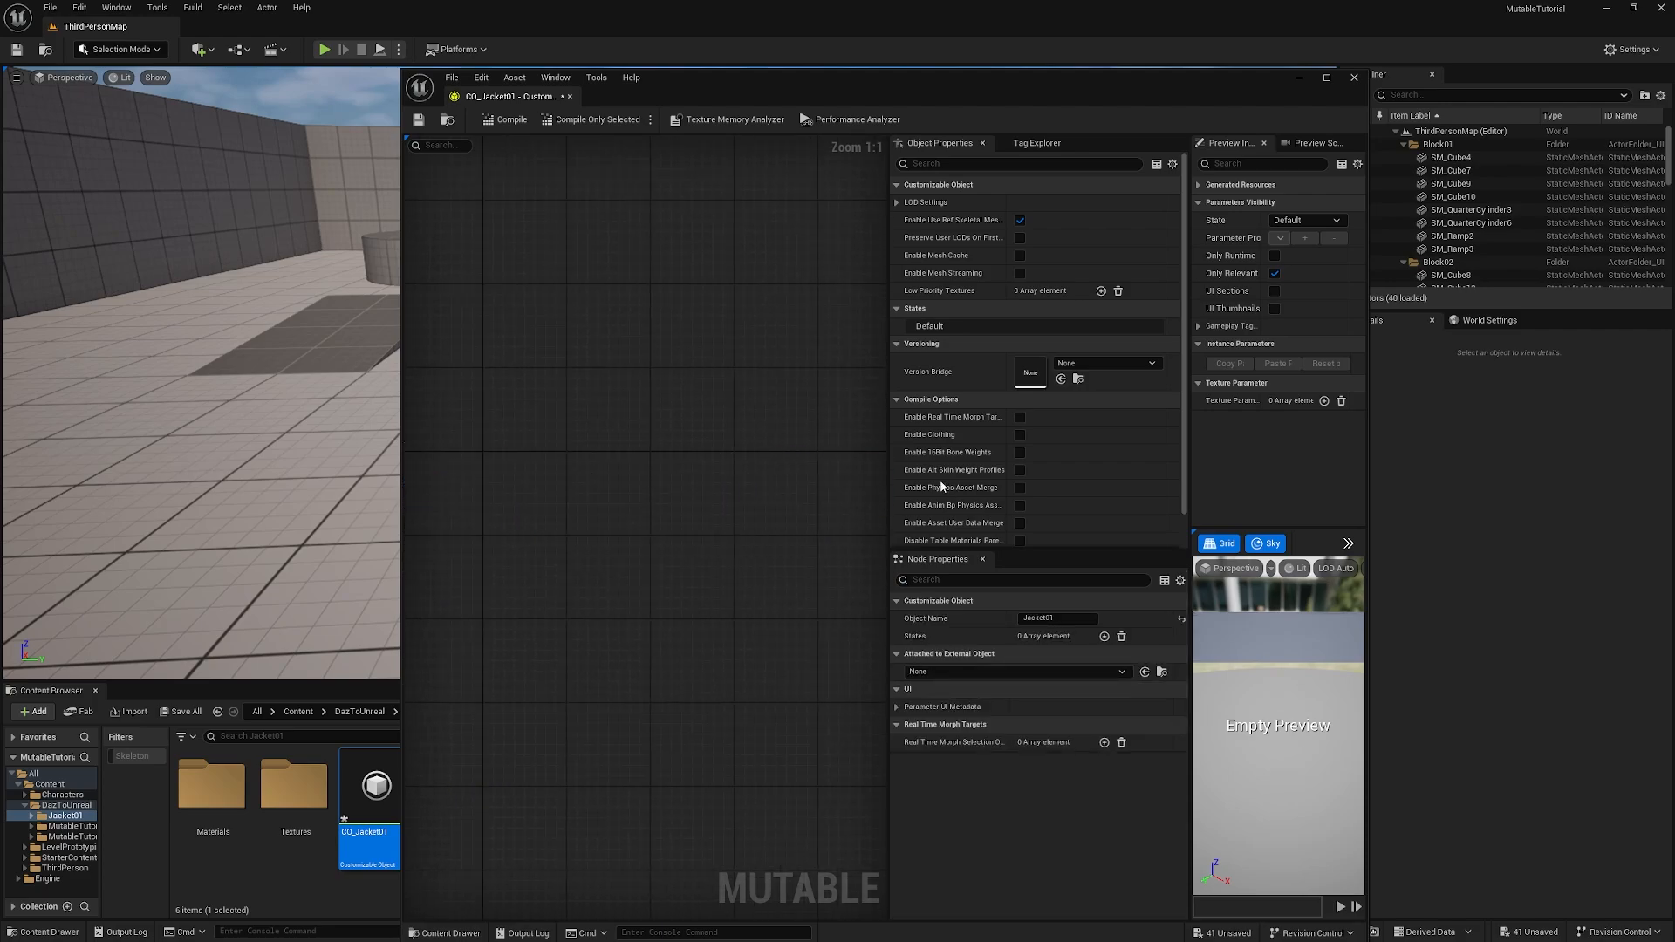
{"action": "right_click_drag", "start_coordinate": [786, 559], "coordinate": [787, 560]}
{"action": "scroll", "coordinate": [787, 559], "scroll_direction": "down", "scroll_amount": 2}
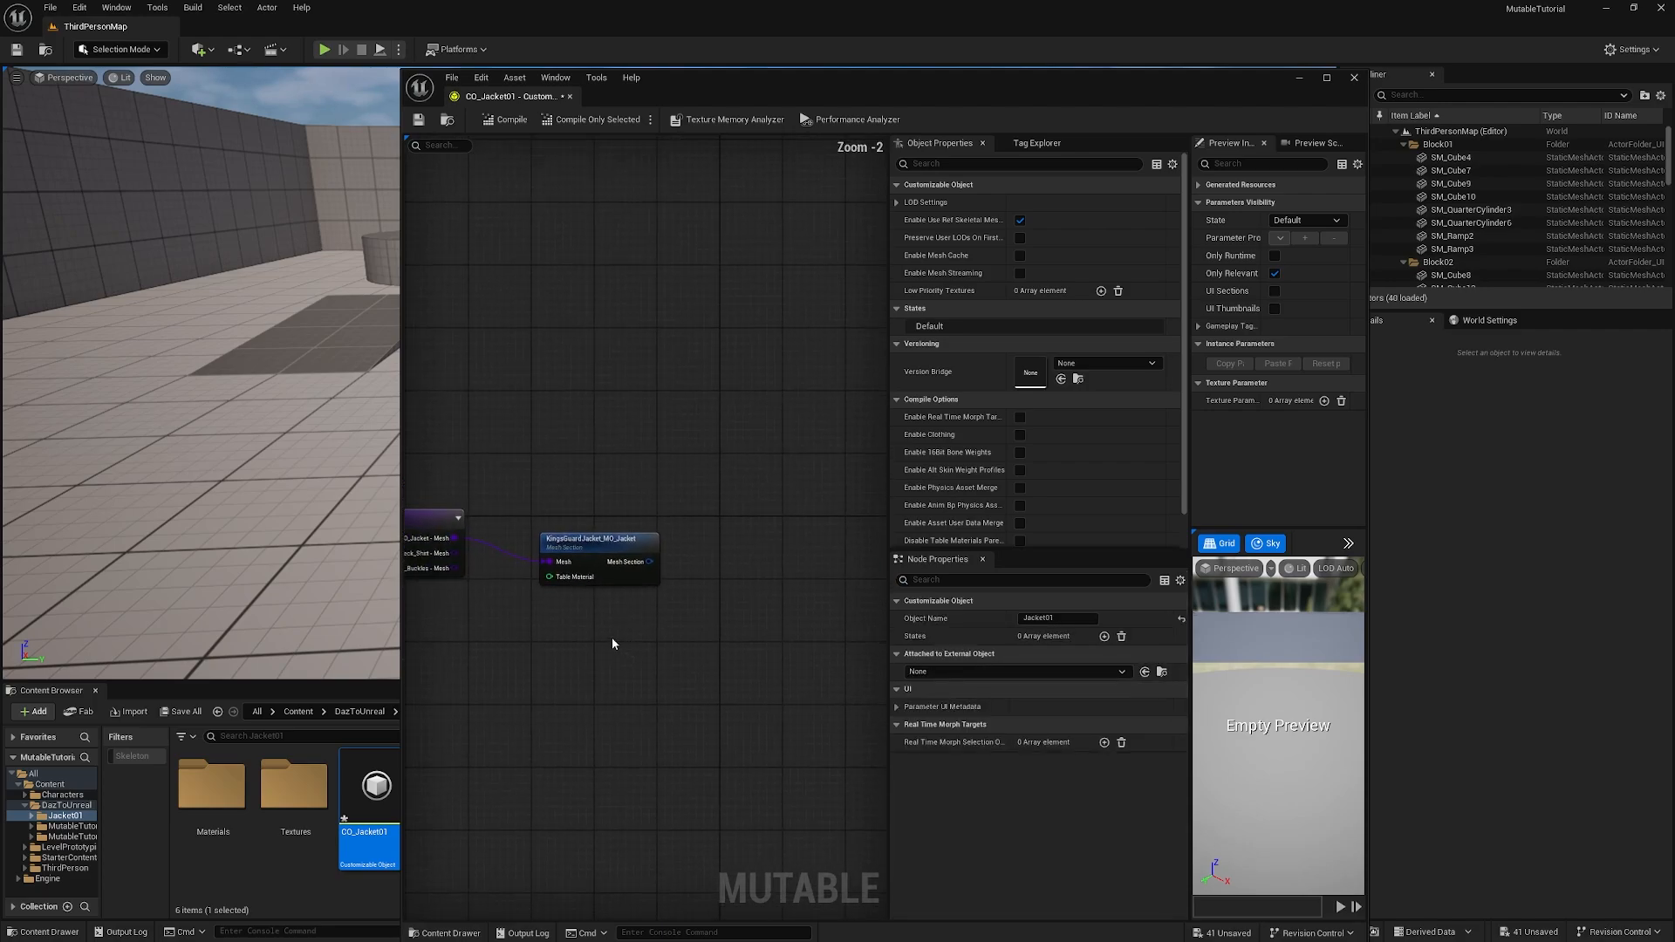
{"action": "left_click_drag", "start_coordinate": [403, 467], "coordinate": [146, 497]}
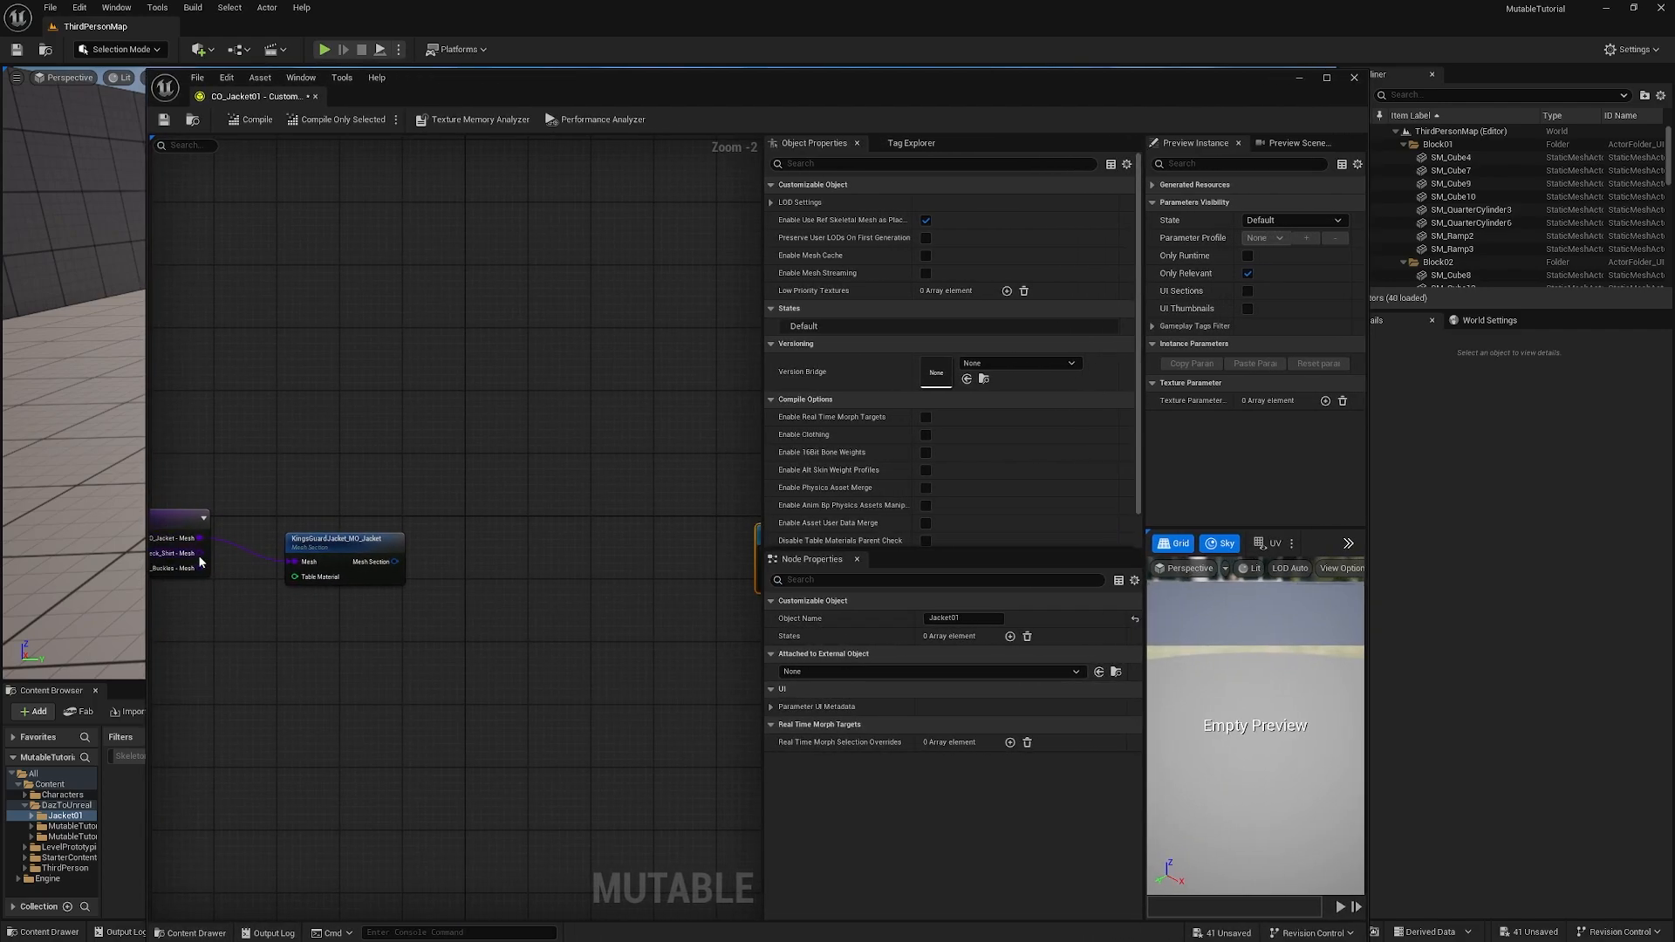
Step: Create Mesh Section nodes for the neck shirt and the straps and buckles outputs, placing them below the jacket section
{"action": "left_click_drag", "start_coordinate": [200, 556], "coordinate": [312, 635]}
{"action": "type", "text": "sec"}
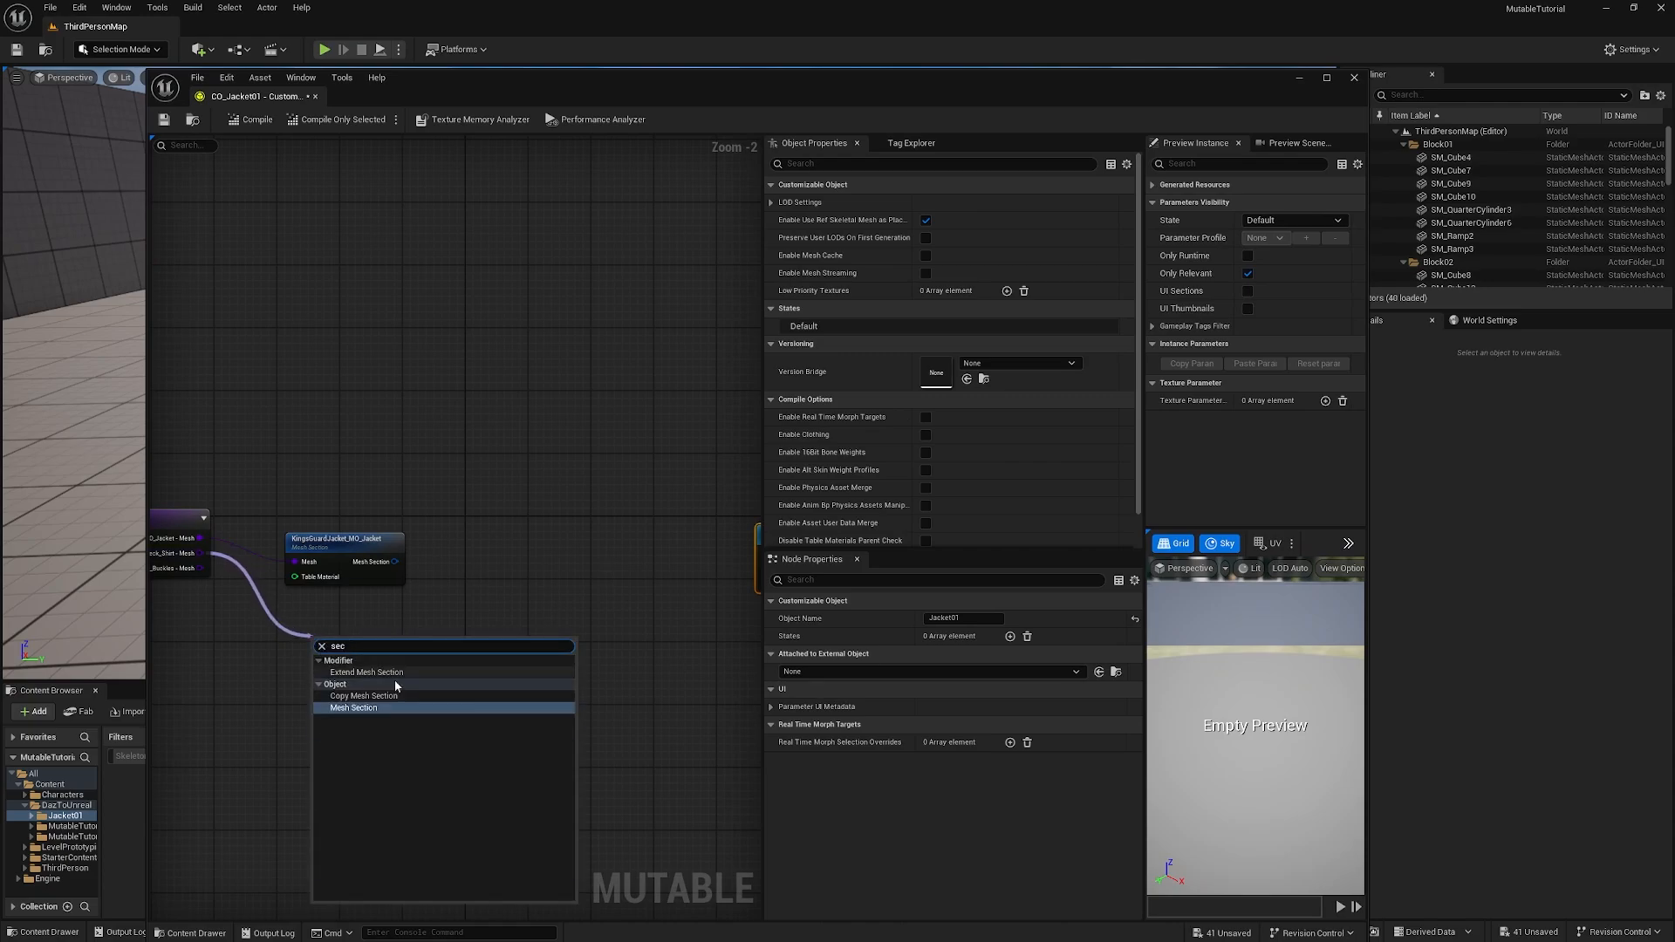
{"action": "key", "text": "Return"}
{"action": "left_click_drag", "start_coordinate": [197, 568], "coordinate": [310, 748]}
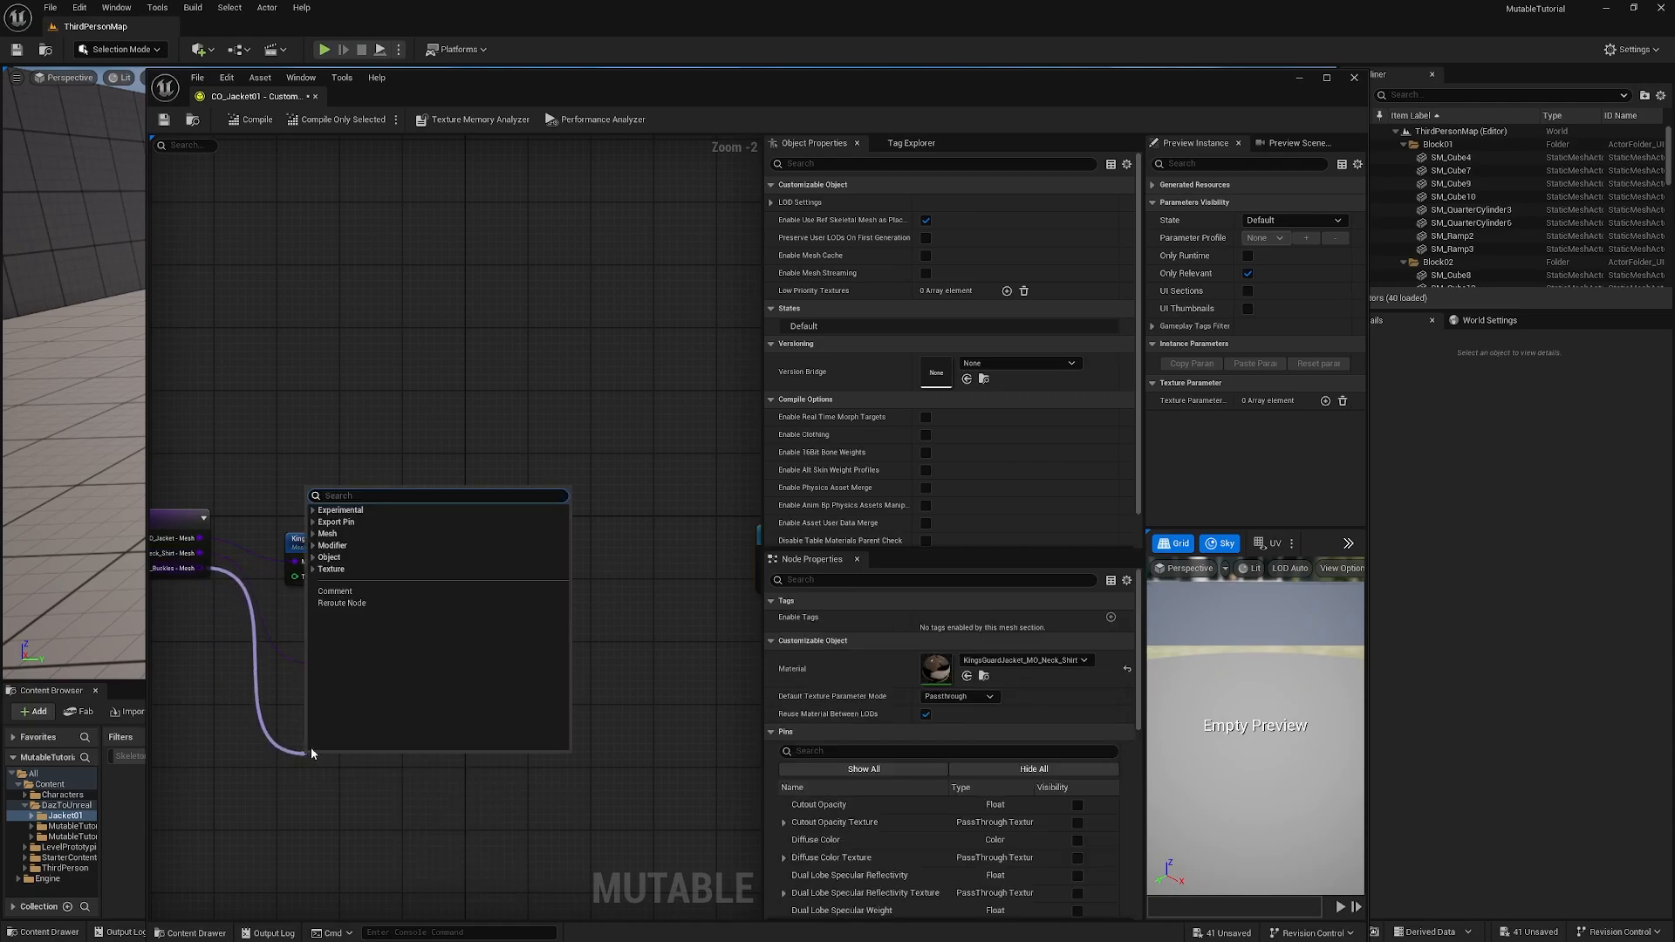
{"action": "type", "text": "sec"}
{"action": "key", "text": "Return"}
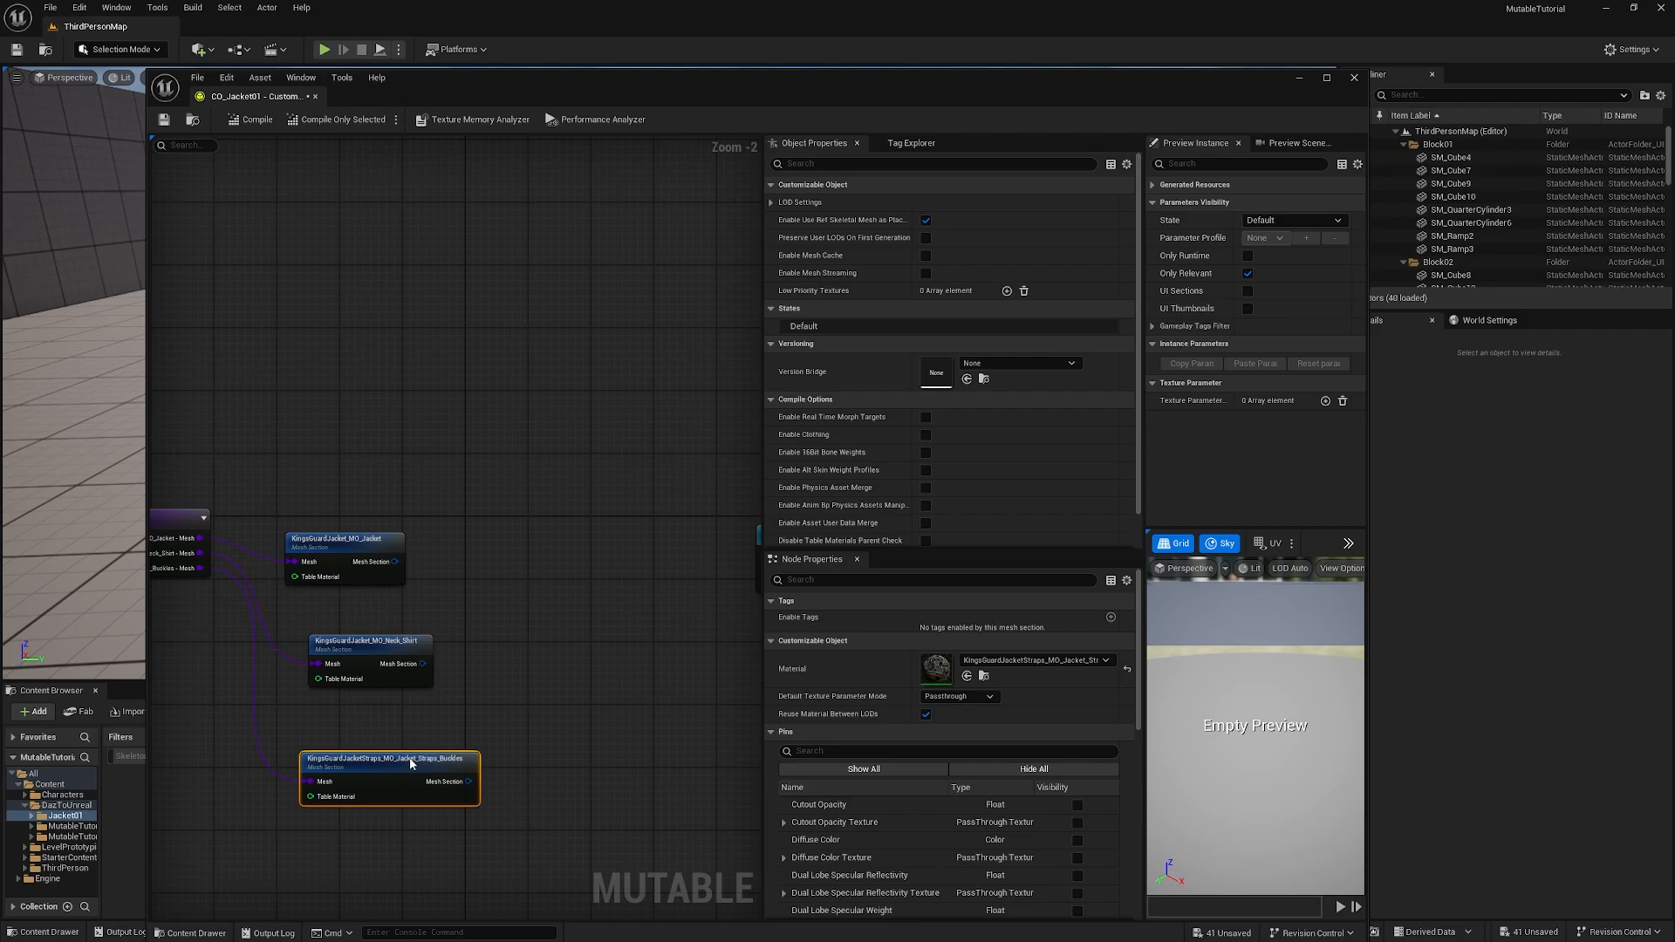
{"action": "left_click_drag", "start_coordinate": [410, 757], "coordinate": [384, 706]}
Step: Create an Add To Mesh Component node from the jacket mesh section and set its parent component name to CharacterMesh
{"action": "left_click_drag", "start_coordinate": [389, 644], "coordinate": [503, 520]}
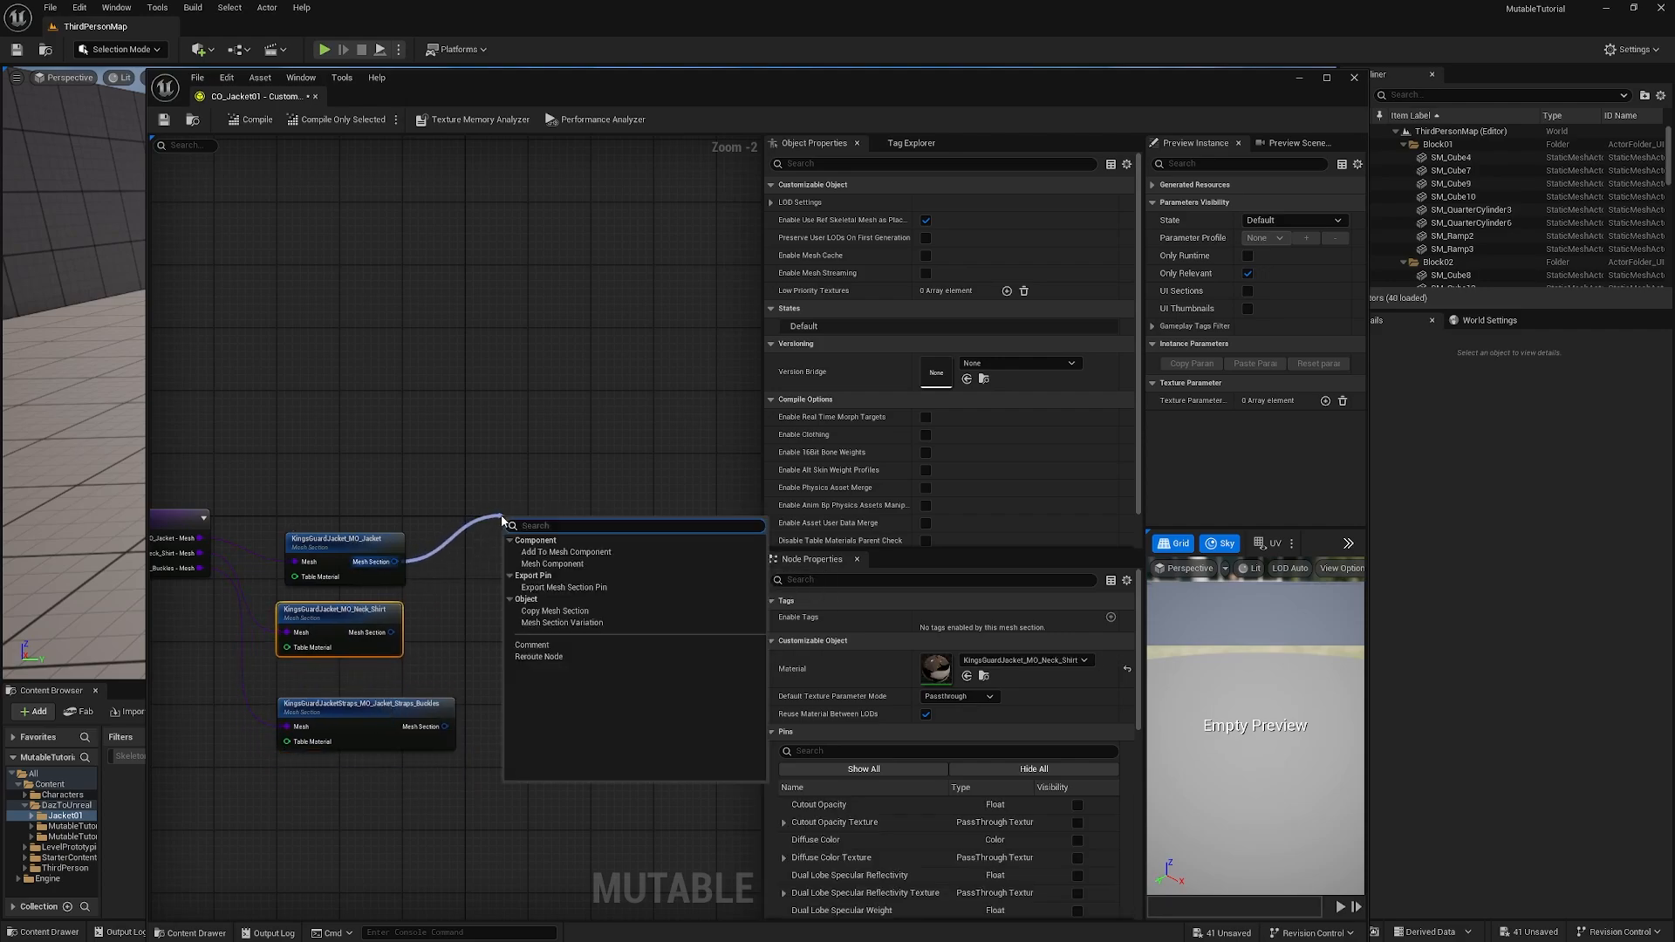
{"action": "left_click", "coordinate": [585, 552]}
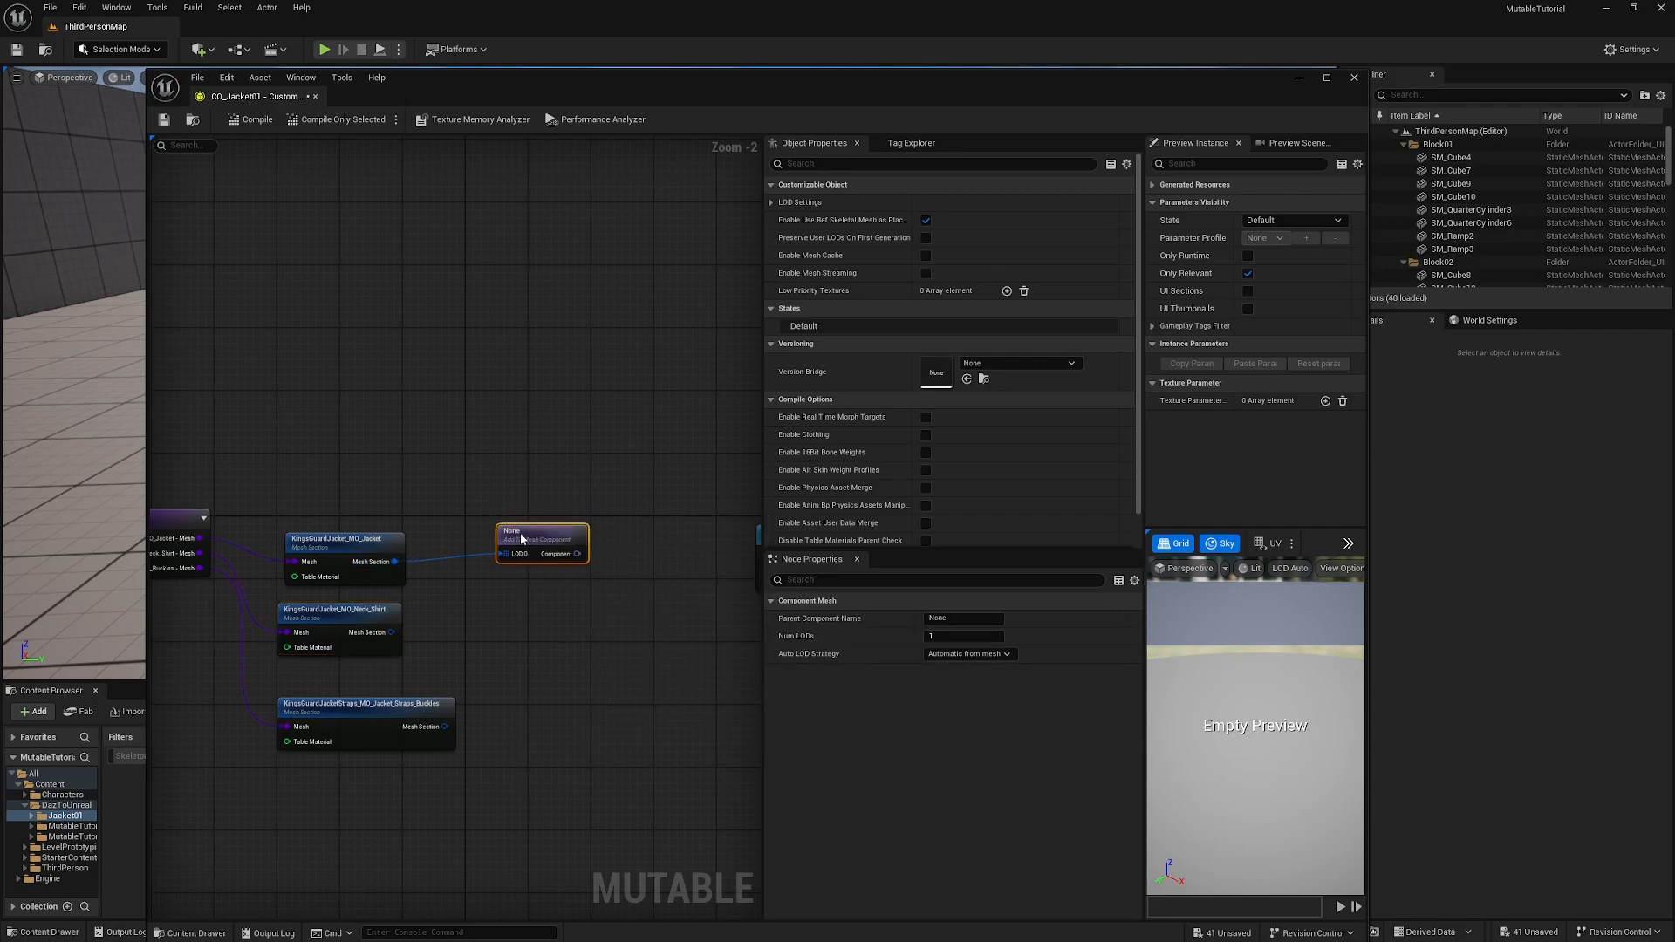
{"action": "left_click", "coordinate": [963, 618]}
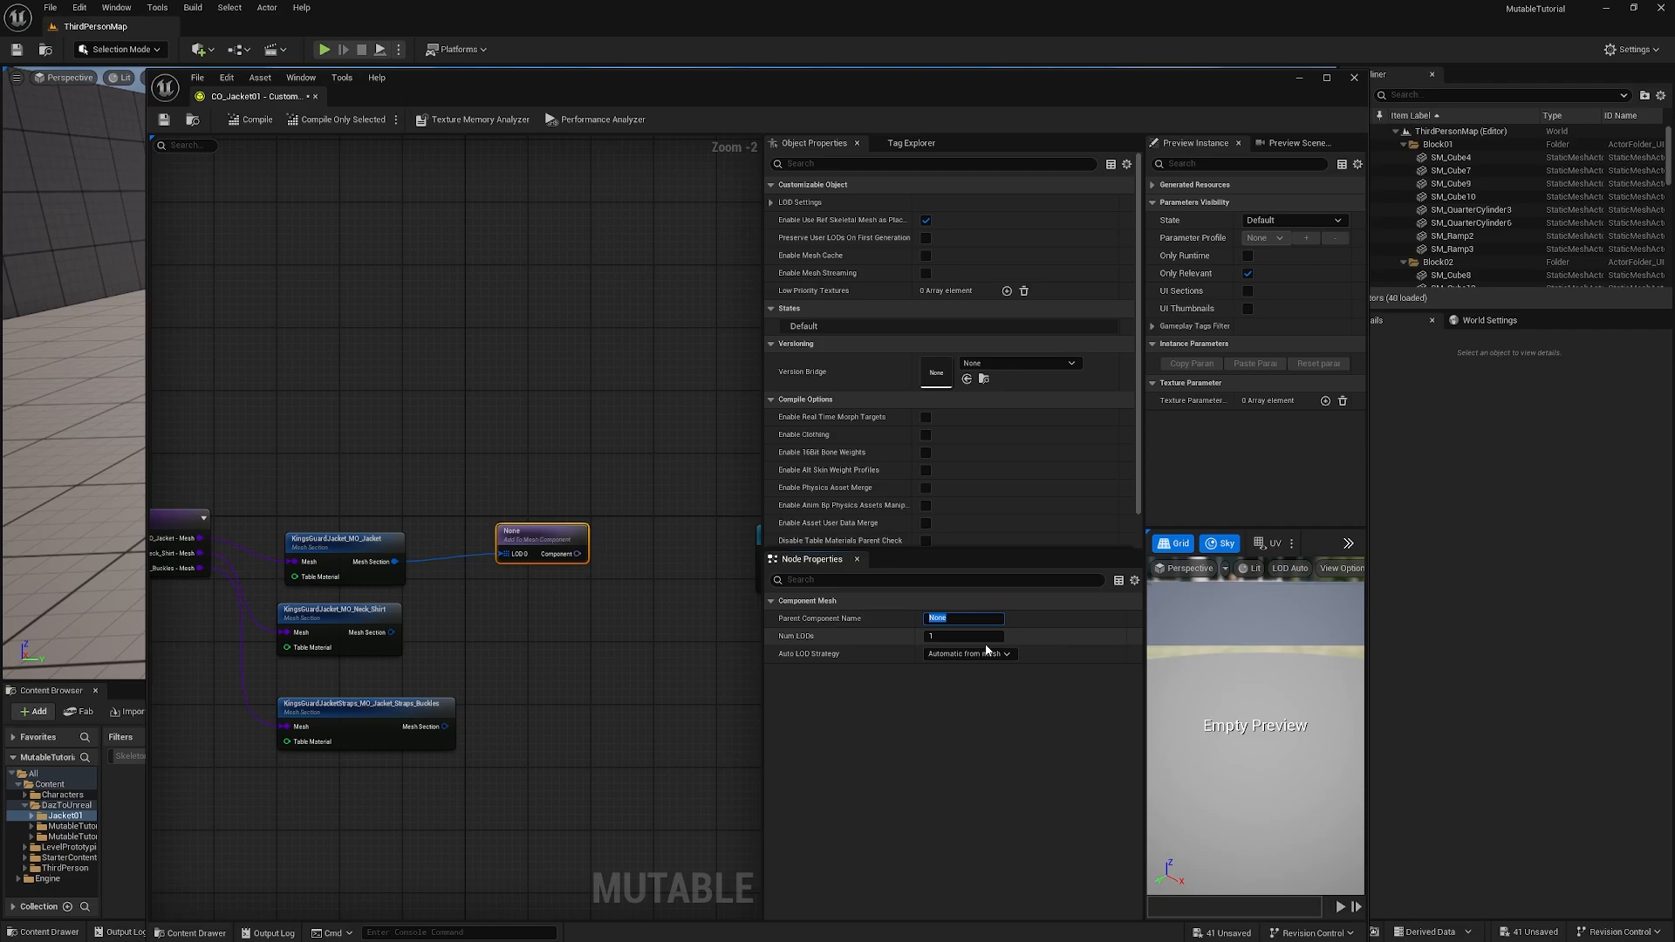
{"action": "type", "text": "ChaiacterMesh"}
{"action": "key", "text": "Return"}
{"action": "left_click", "coordinate": [632, 647]}
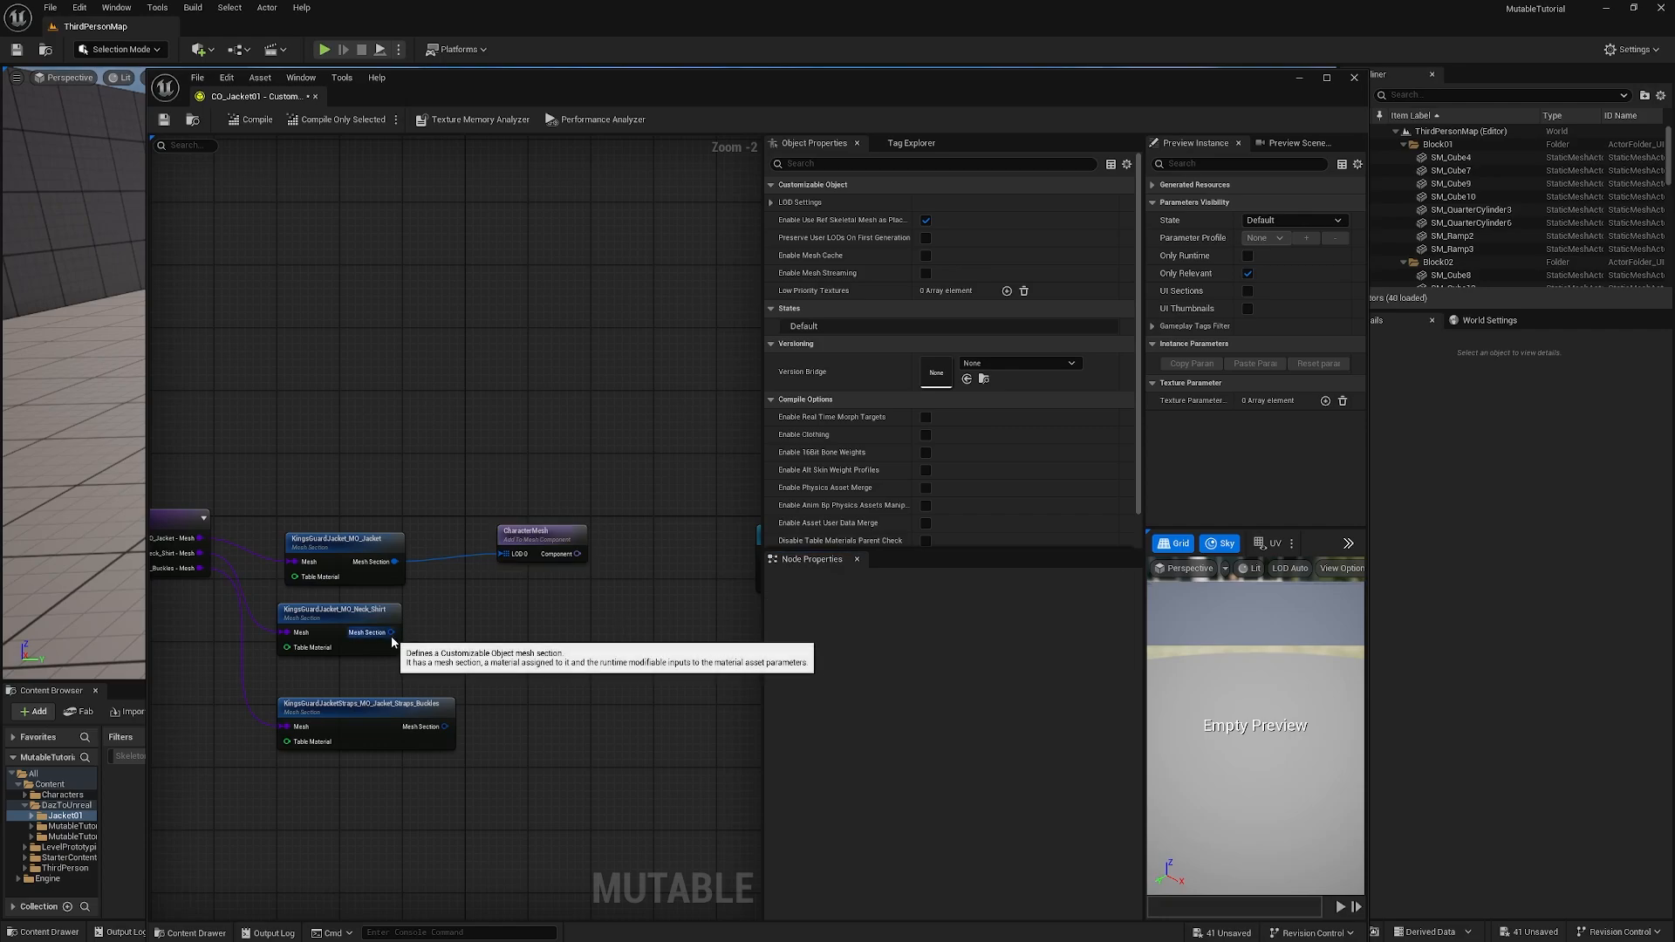
Step: Connect the neck shirt and straps and buckles sections to the CharacterMesh node's LOD 0, and its Component output to the Jacket01 base object
{"action": "left_click_drag", "start_coordinate": [392, 633], "coordinate": [504, 555]}
{"action": "left_click_drag", "start_coordinate": [444, 727], "coordinate": [504, 555]}
{"action": "right_click_drag", "start_coordinate": [608, 660], "coordinate": [450, 617]}
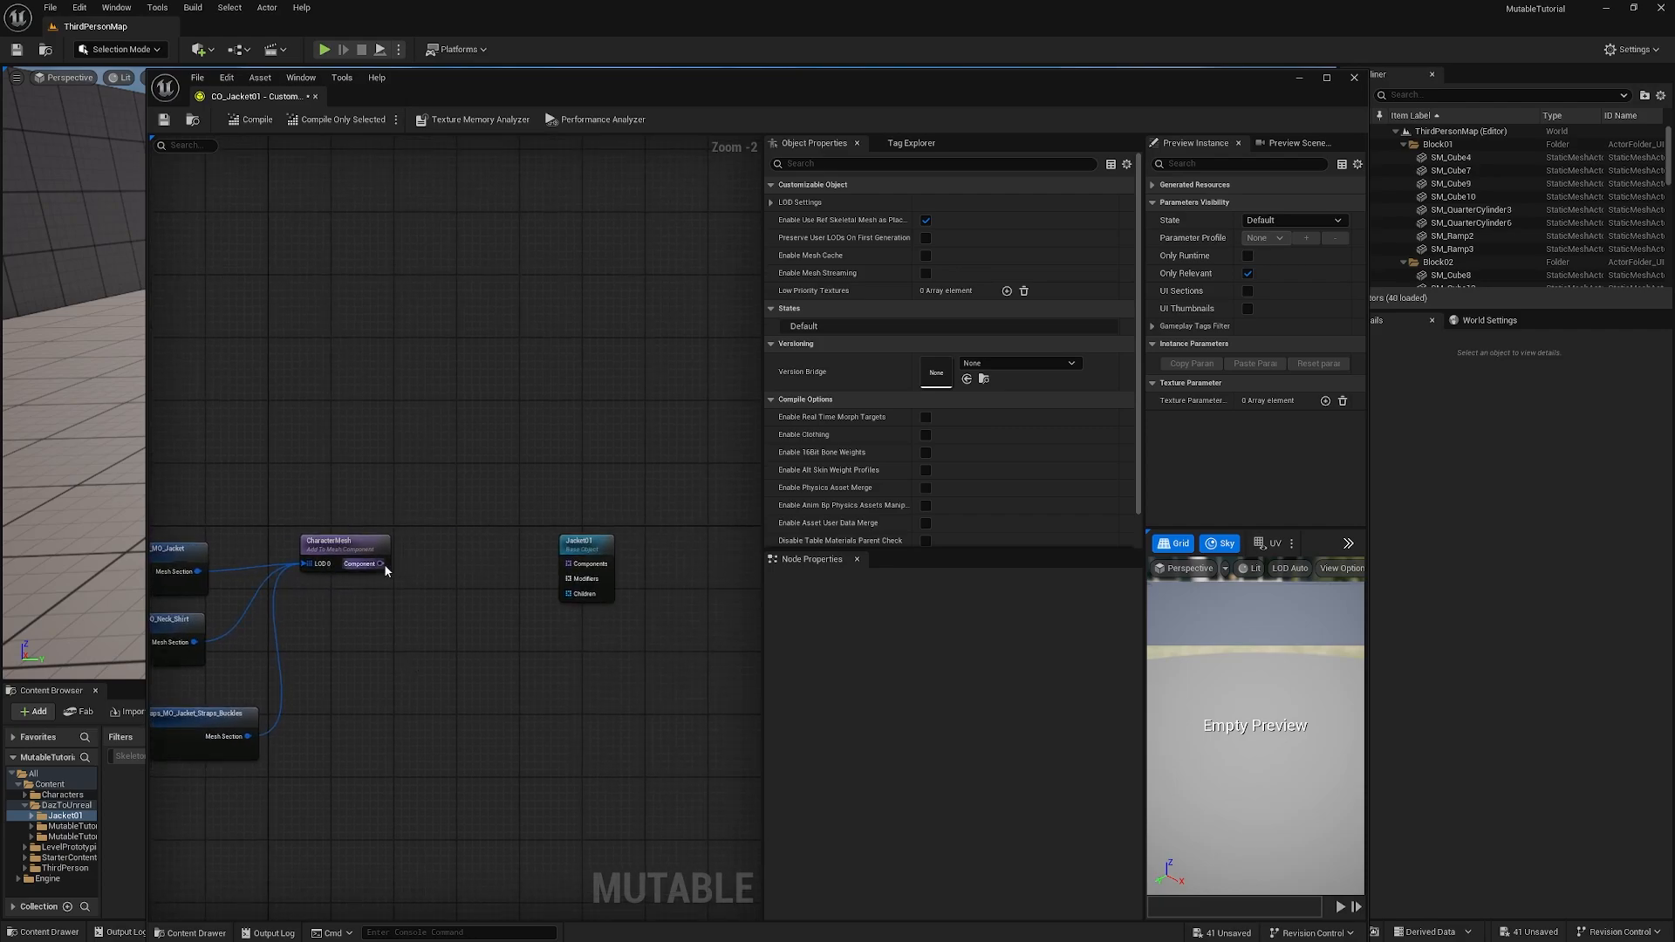
{"action": "left_click_drag", "start_coordinate": [381, 564], "coordinate": [534, 548]}
Step: Attach the Jacket01 base object to CO_Character's Jacket Group and compile the object
{"action": "left_click", "coordinate": [597, 548]}
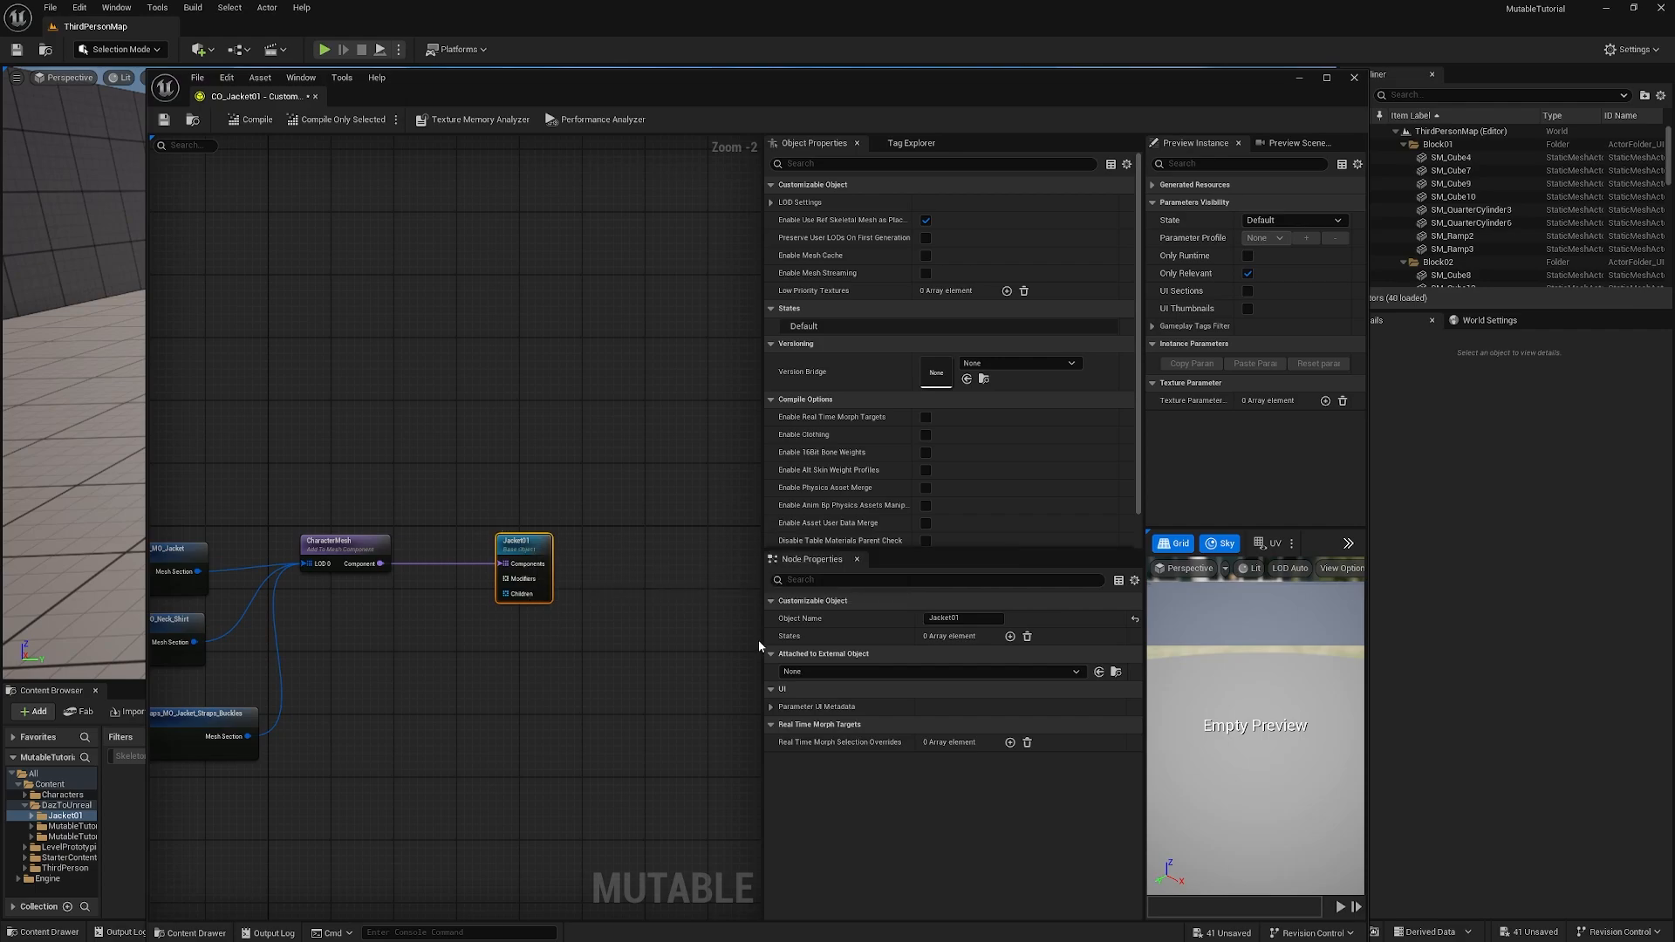
{"action": "left_click", "coordinate": [870, 671]}
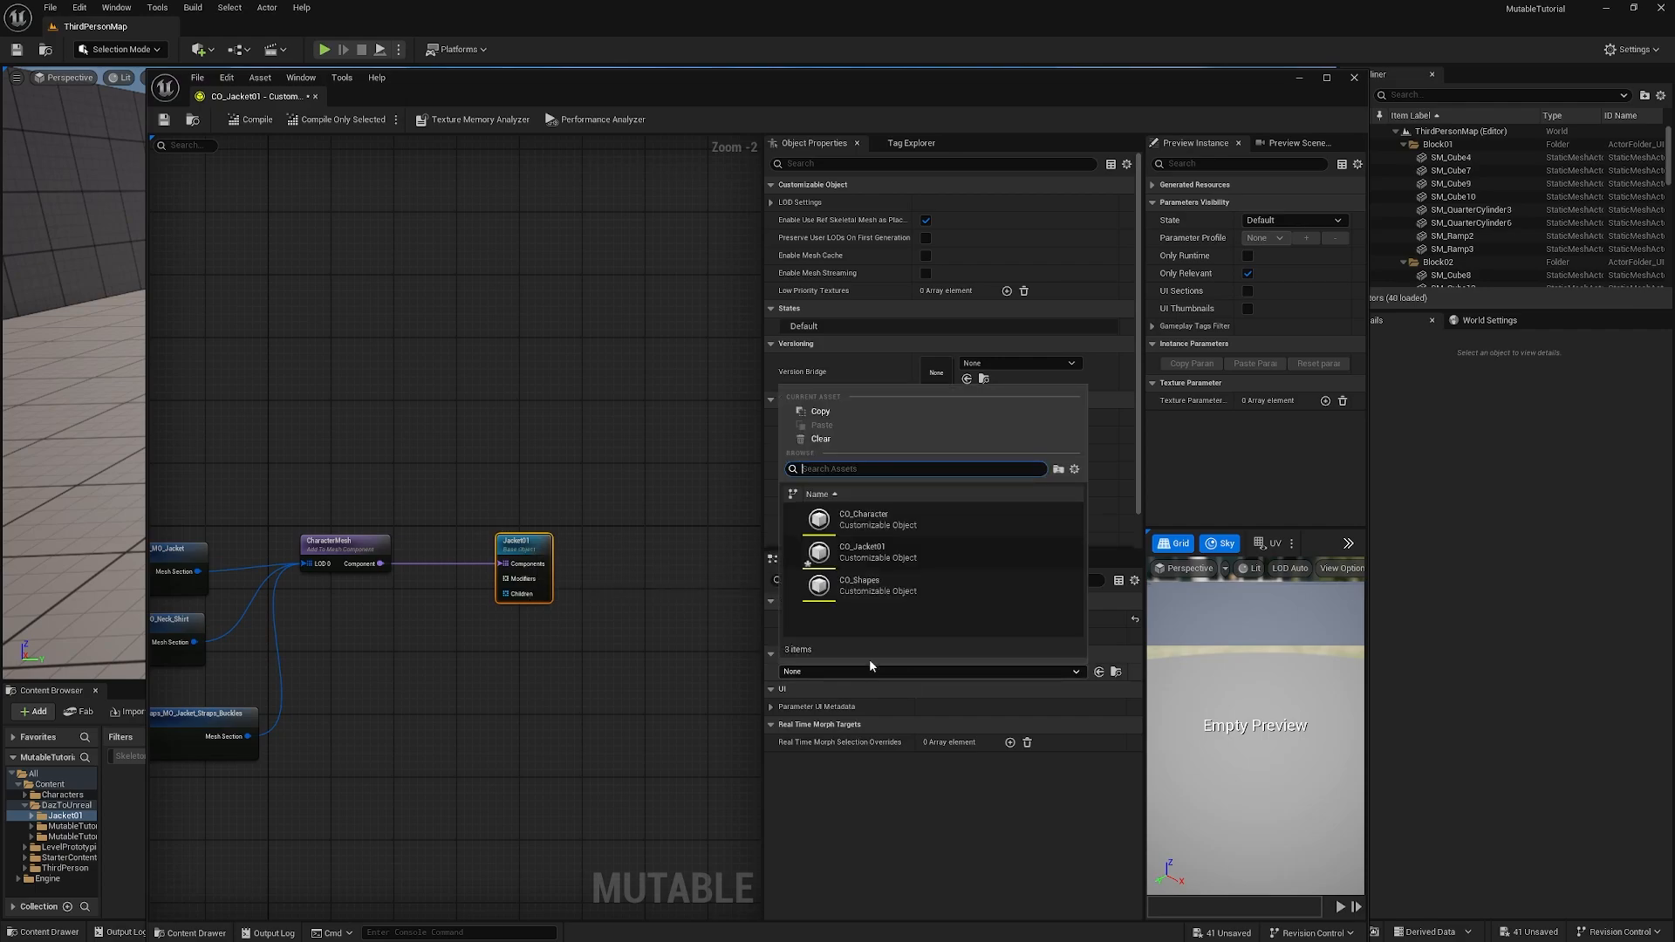
{"action": "left_click", "coordinate": [898, 518]}
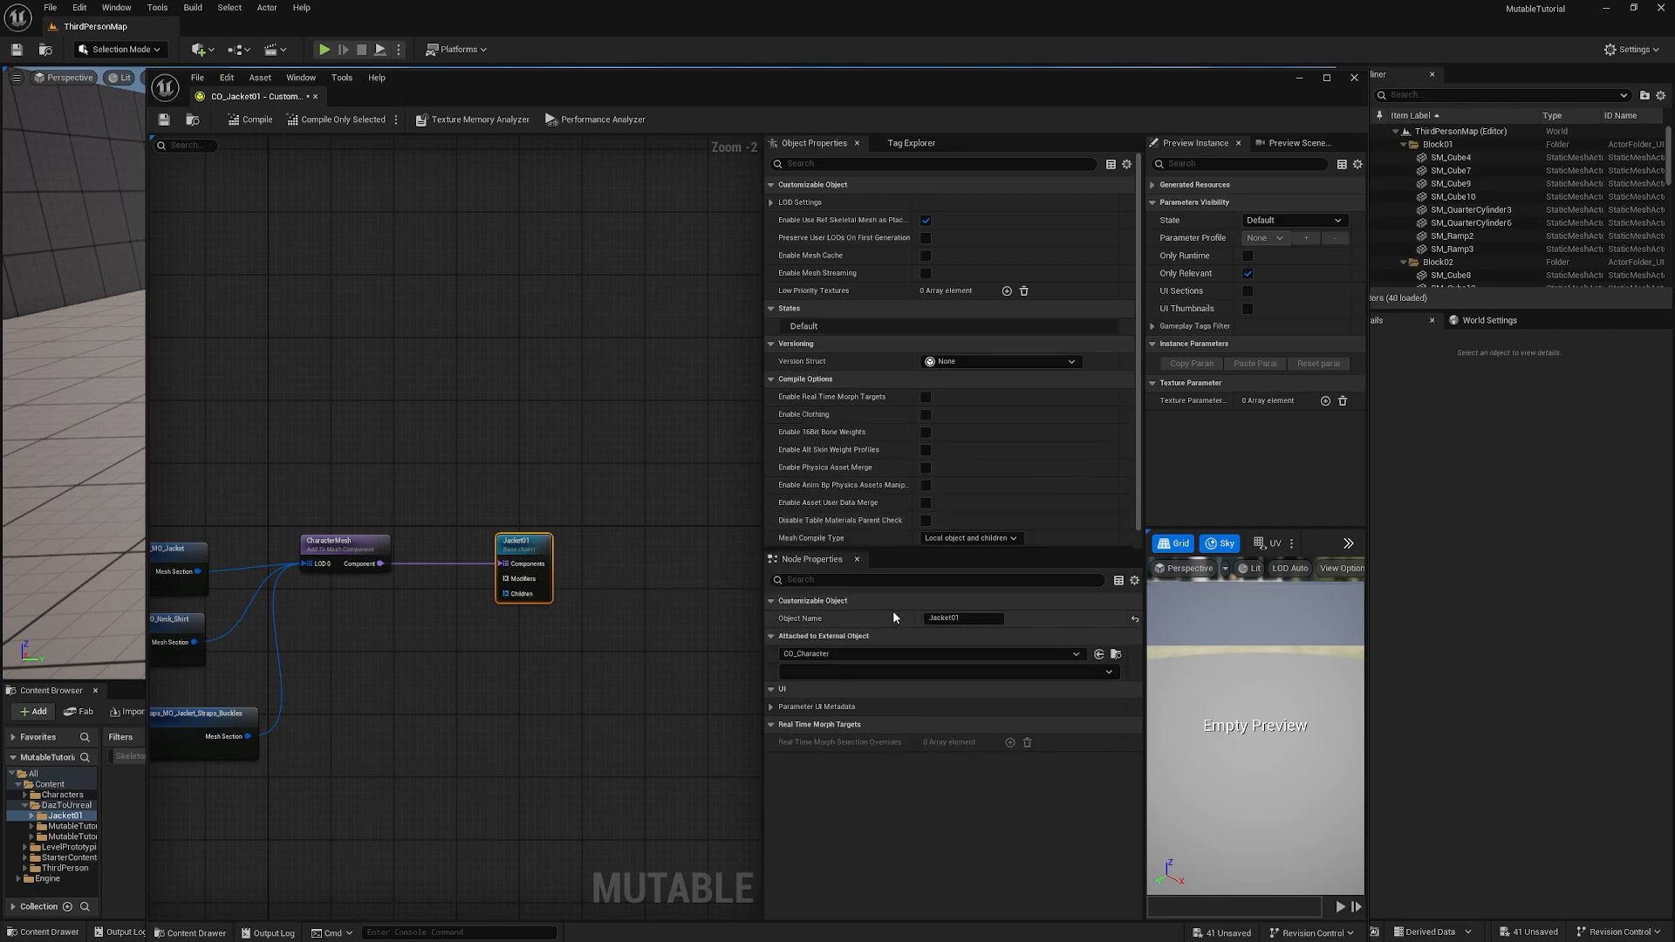
{"action": "left_click", "coordinate": [874, 673]}
{"action": "left_click", "coordinate": [809, 688]}
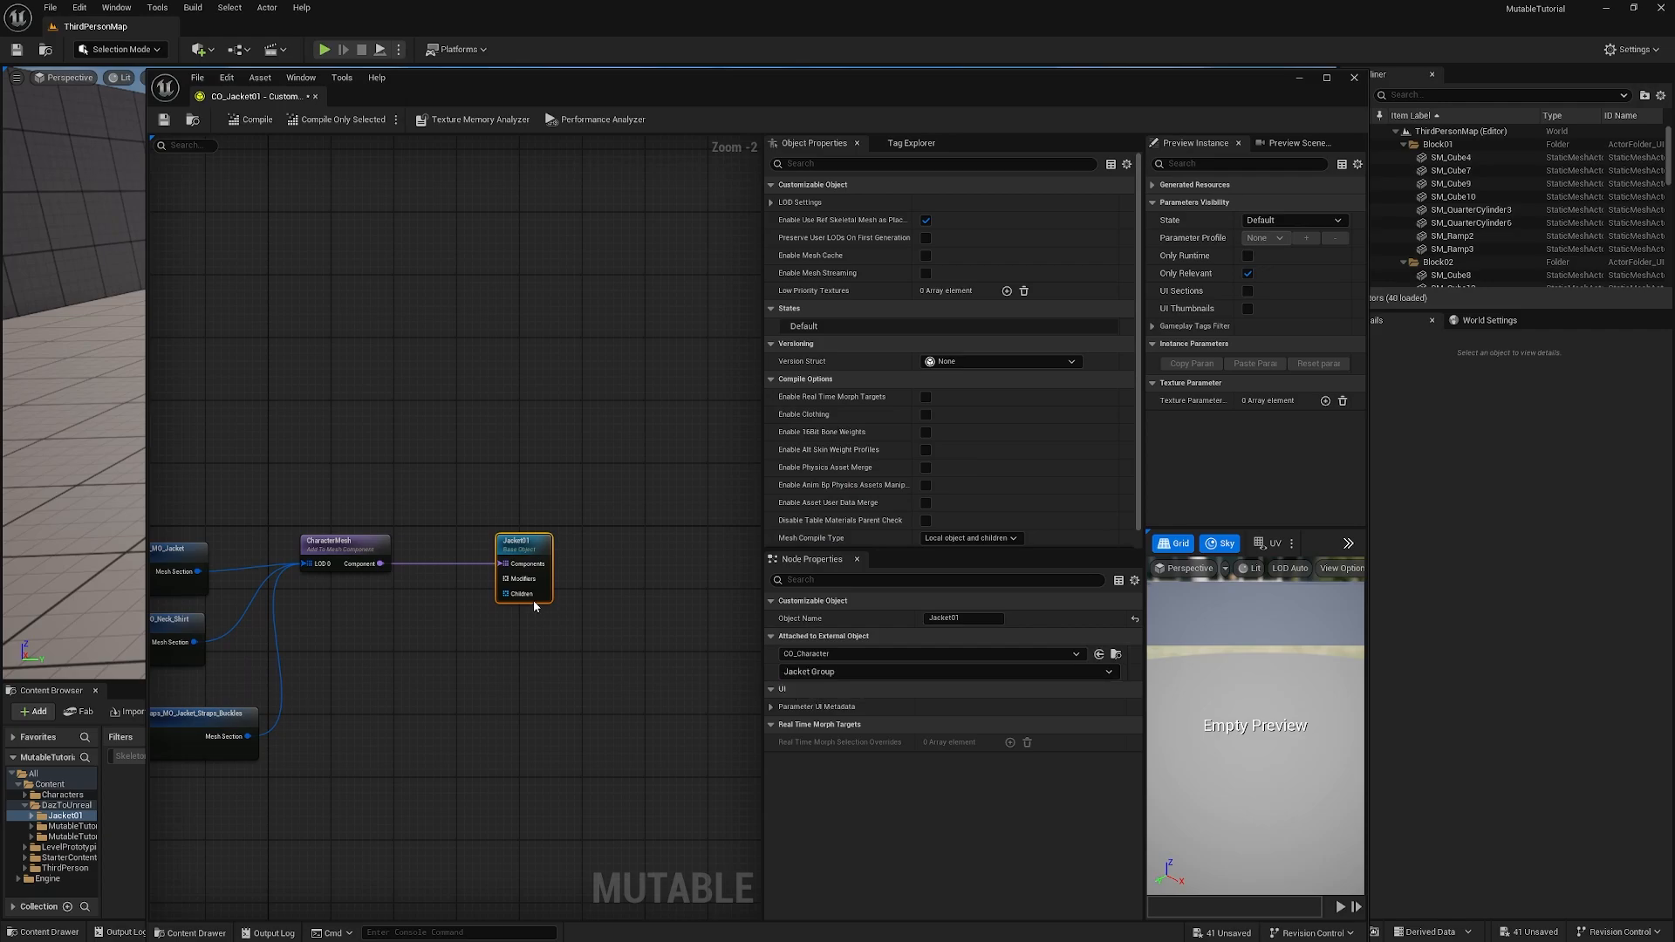
{"action": "left_click", "coordinate": [255, 120]}
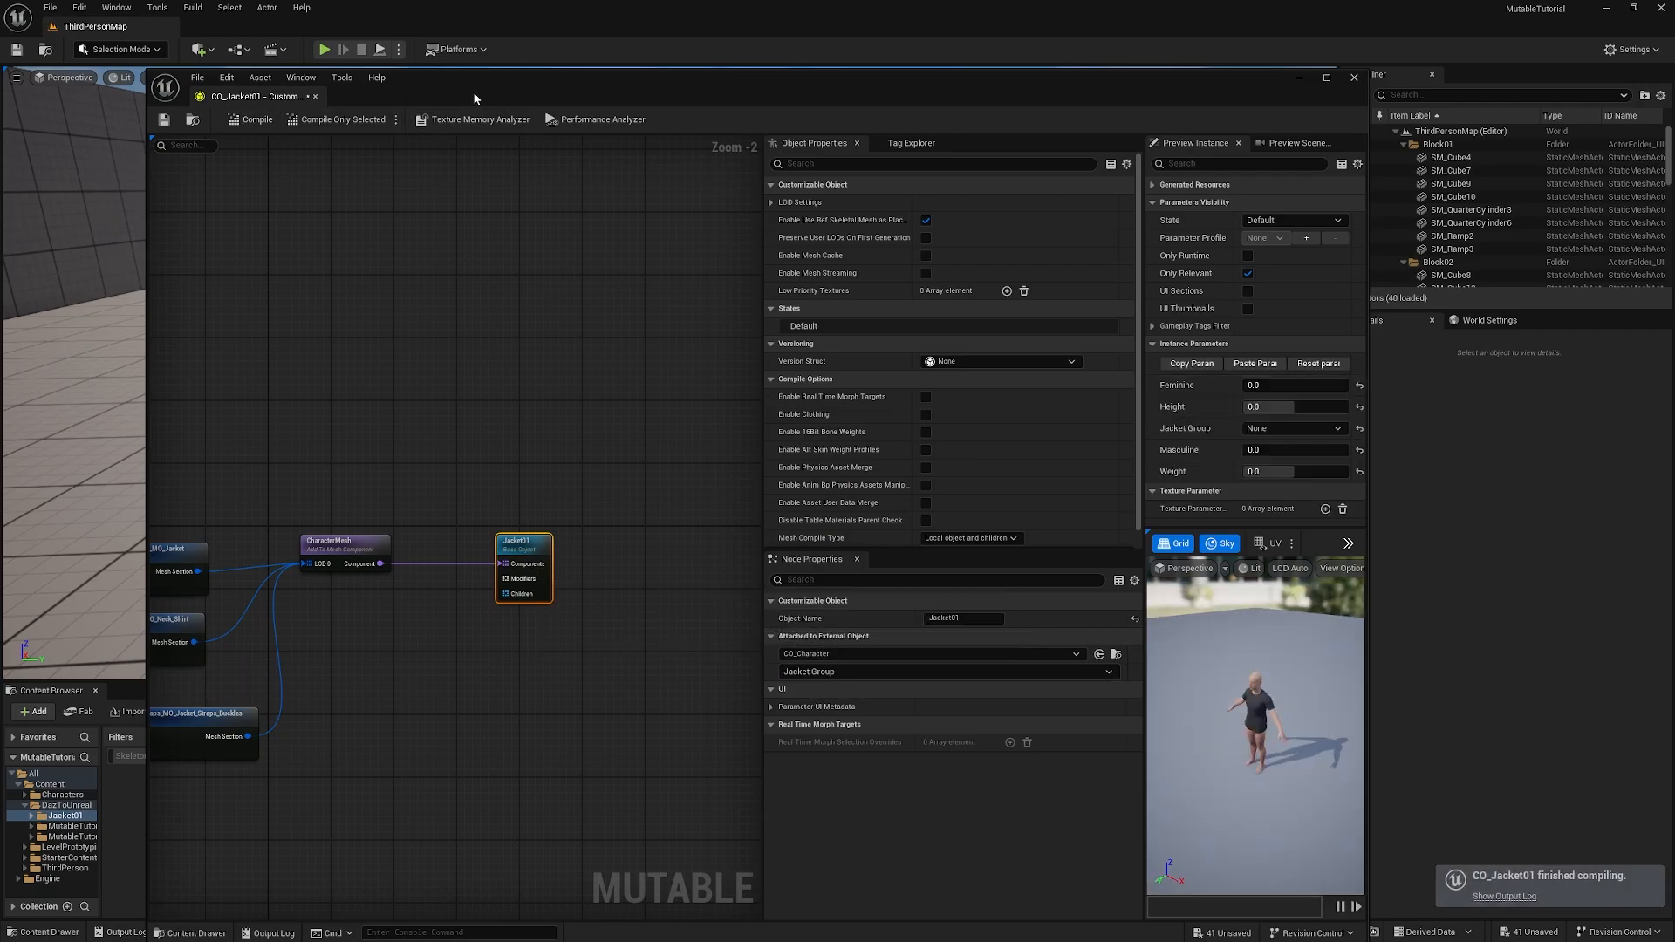
Step: Open CO_Character and the CO_Character_Inst instance from the MutableTutorialCharacter folder
{"action": "left_click_drag", "start_coordinate": [471, 90], "coordinate": [864, 98]}
{"action": "left_click", "coordinate": [360, 710]}
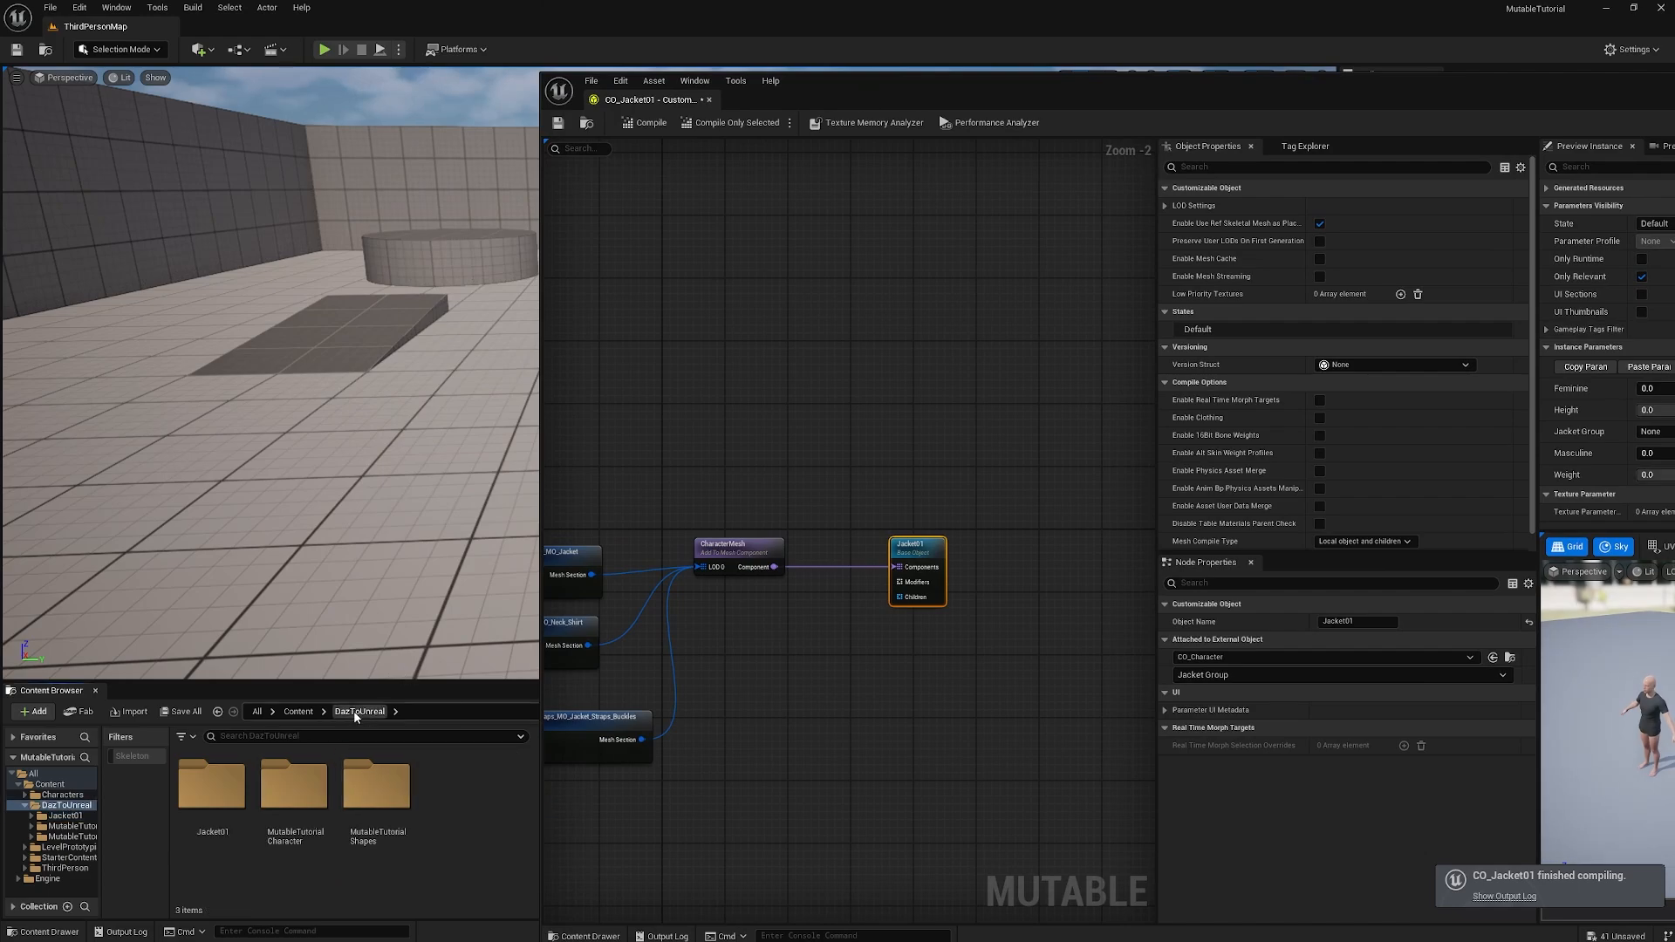
{"action": "double_click", "coordinate": [297, 812]}
{"action": "double_click", "coordinate": [377, 798]}
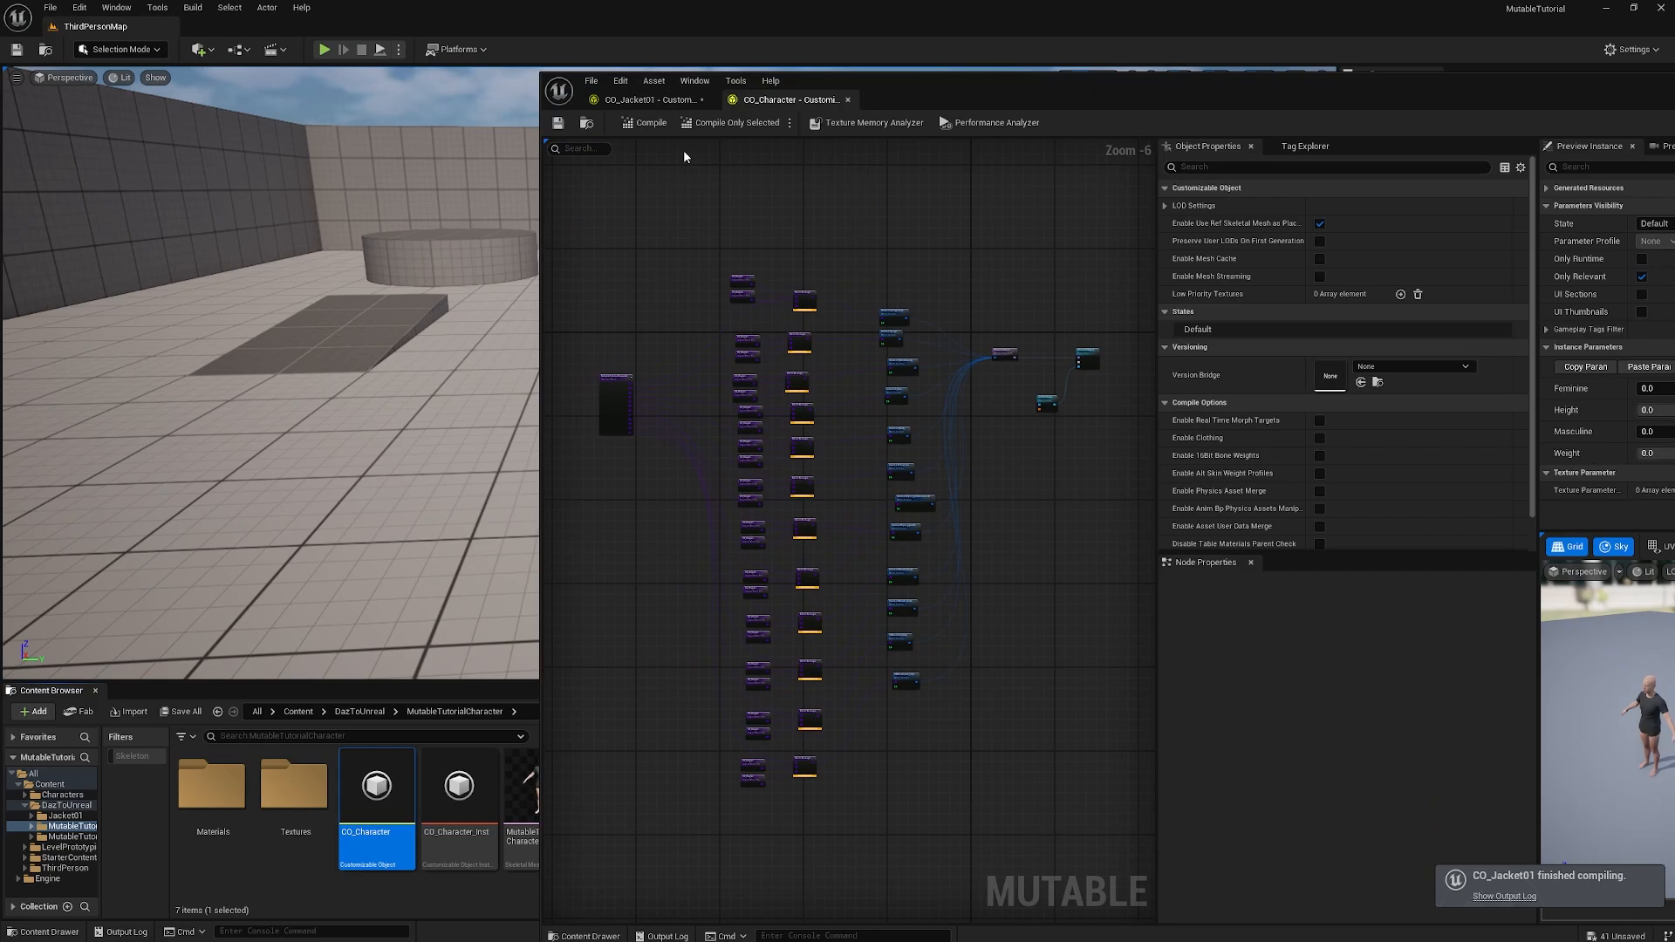
{"action": "left_click_drag", "start_coordinate": [898, 77], "coordinate": [627, 105]}
{"action": "double_click", "coordinate": [459, 785]}
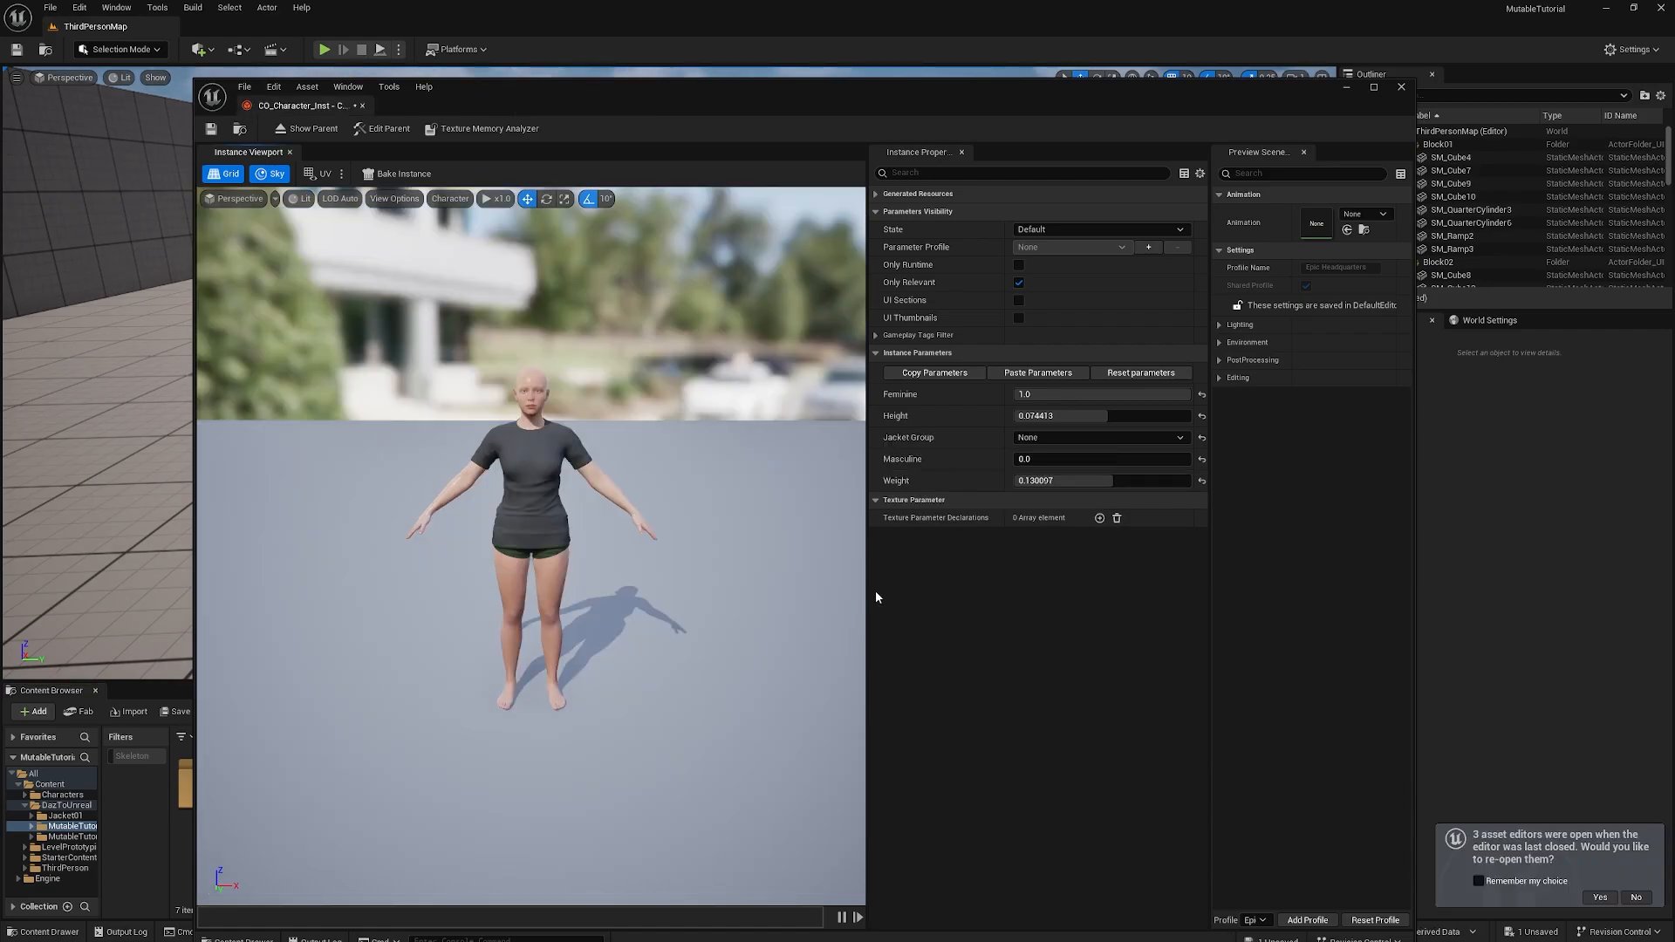
Step: Set the instance's Jacket Group to Jacket01 and its Weight to about -0.09, and inspect the jacket's fit on the character
{"action": "left_click", "coordinate": [1030, 437]}
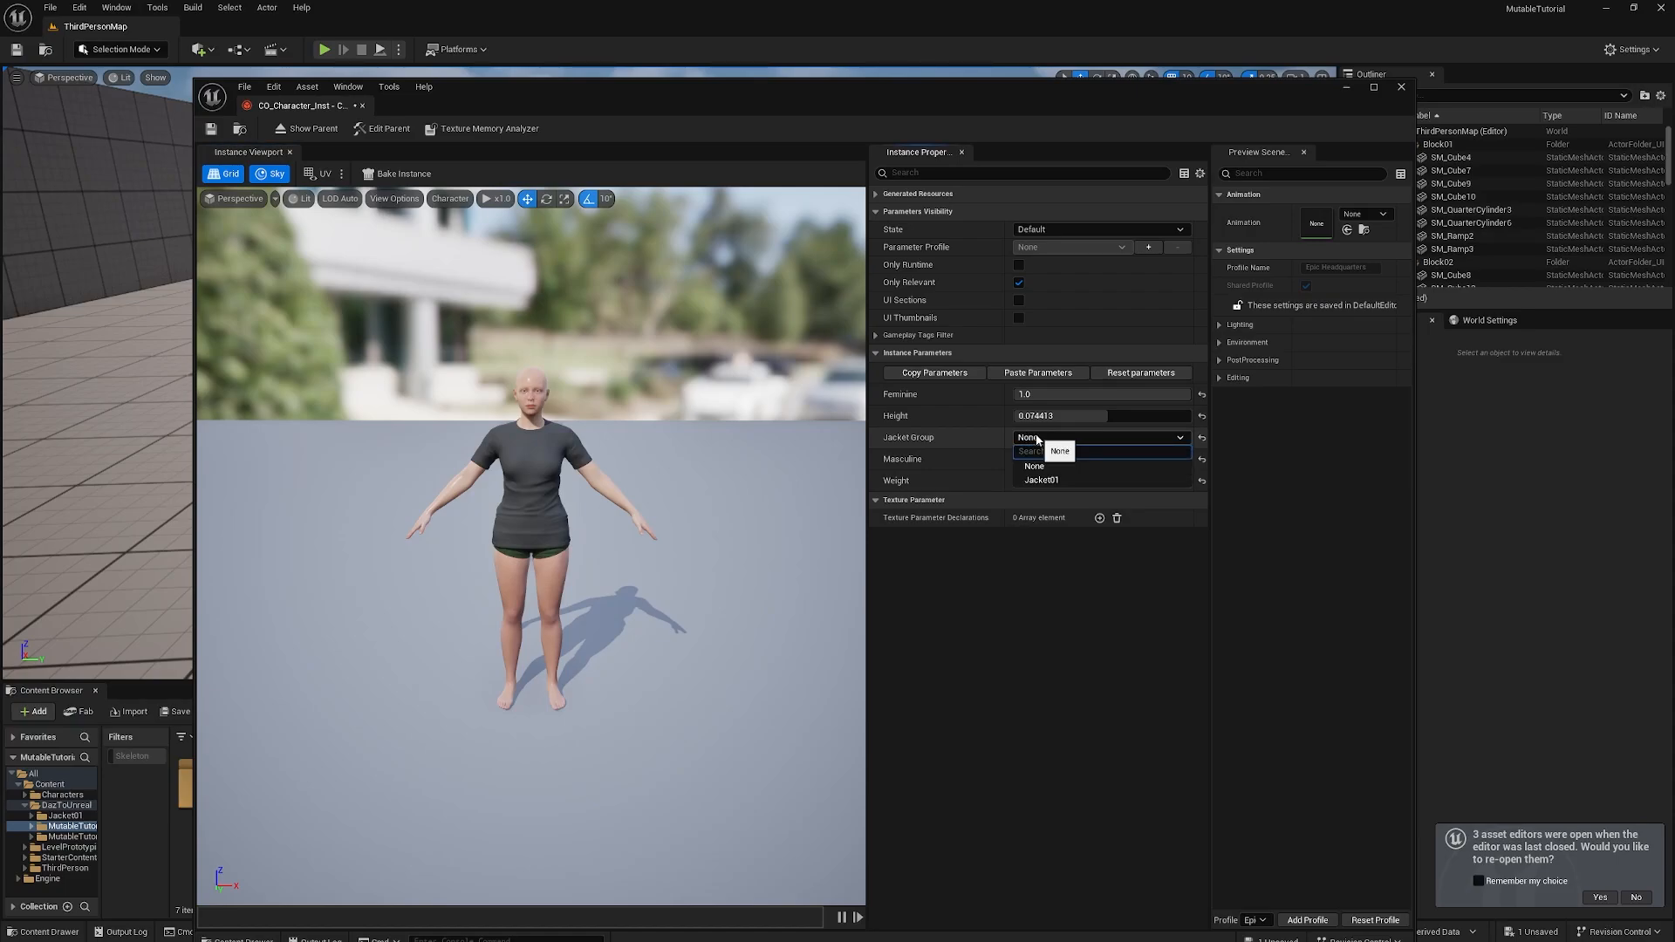
{"action": "left_click", "coordinate": [1057, 481]}
{"action": "mouse_move", "coordinate": [630, 501]}
{"action": "left_mouse_down"}
{"action": "mouse_move", "coordinate": [288, 517]}
{"action": "mouse_move", "coordinate": [454, 575]}
{"action": "mouse_move", "coordinate": [567, 580]}
{"action": "mouse_move", "coordinate": [630, 498]}
{"action": "left_mouse_up"}
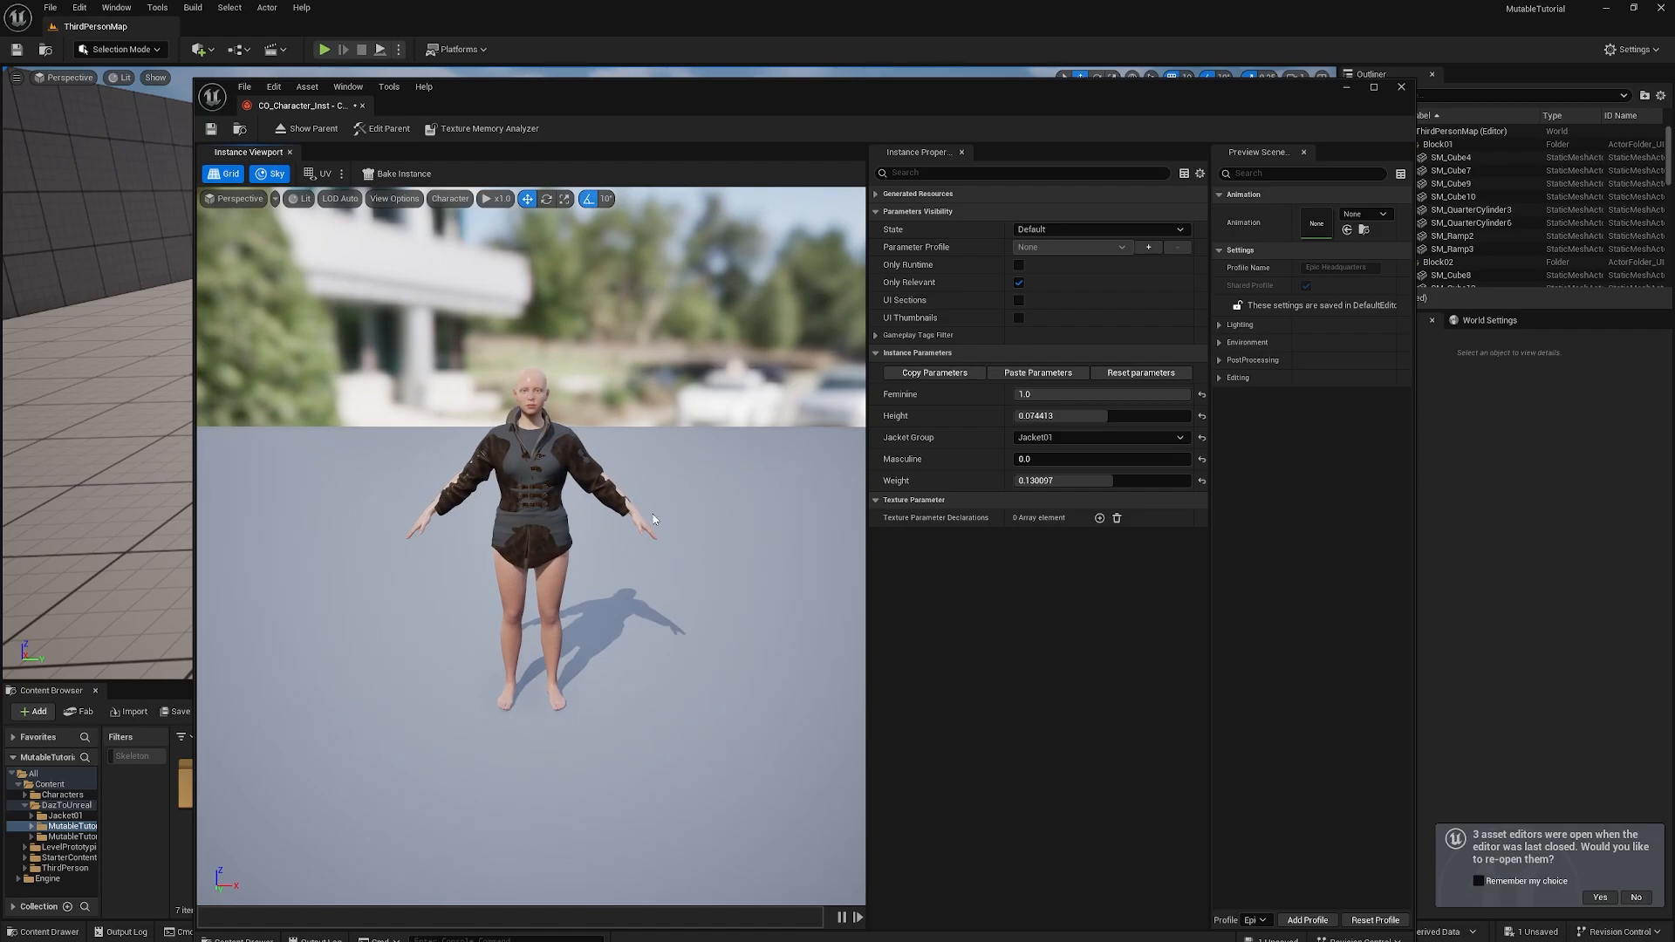
{"action": "mouse_move", "coordinate": [1090, 481]}
{"action": "left_mouse_down"}
{"action": "mouse_move", "coordinate": [1126, 481]}
{"action": "mouse_move", "coordinate": [1040, 482]}
{"action": "mouse_move", "coordinate": [1130, 482]}
{"action": "mouse_move", "coordinate": [1091, 481]}
{"action": "left_mouse_up"}
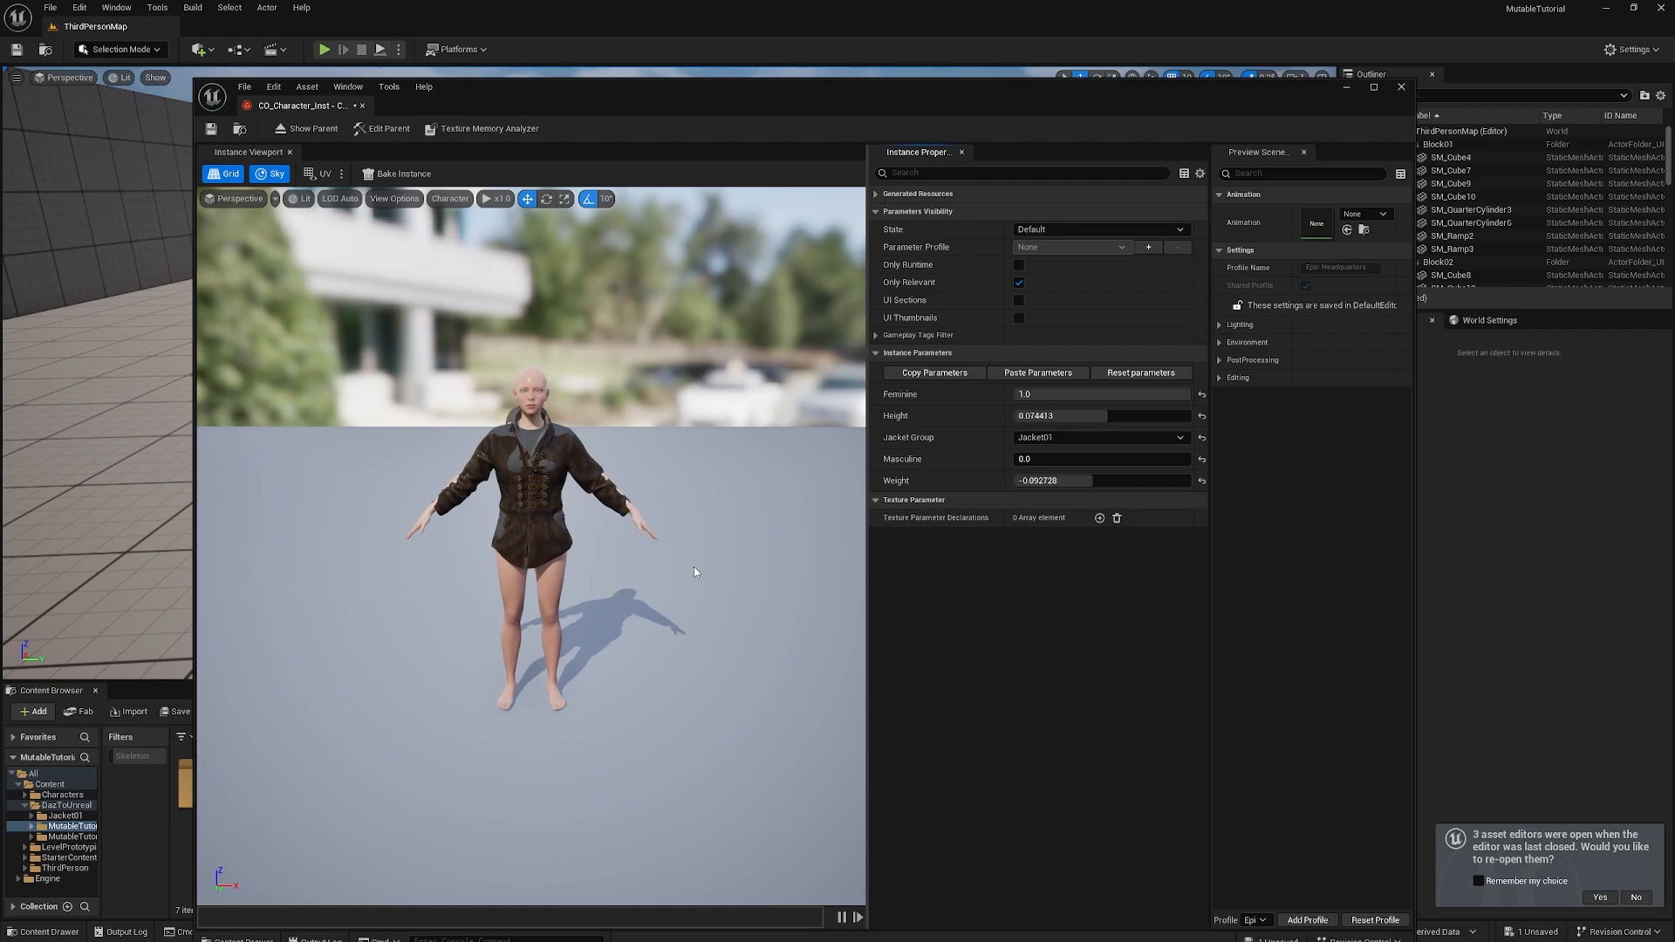
{"action": "left_click_drag", "start_coordinate": [693, 569], "coordinate": [668, 533]}
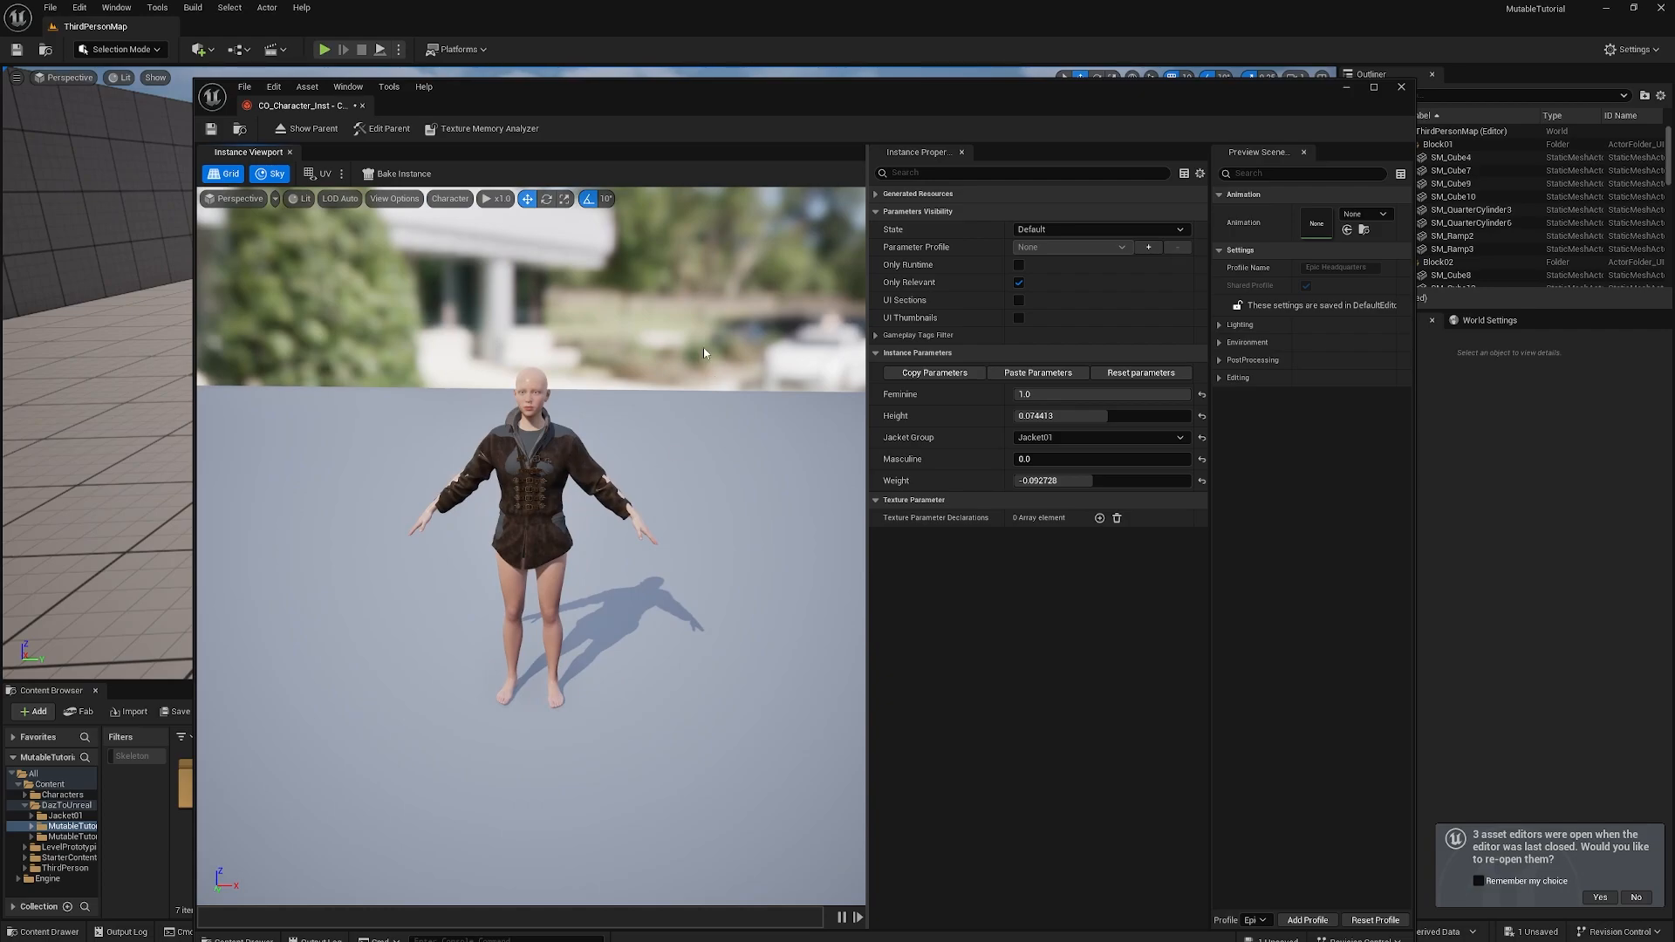
Step: Open CO_Jacket01 from the DazToUnreal/Jacket01 folder beside the character instance
{"action": "left_click_drag", "start_coordinate": [507, 106], "coordinate": [994, 109]}
{"action": "left_click", "coordinate": [359, 711]}
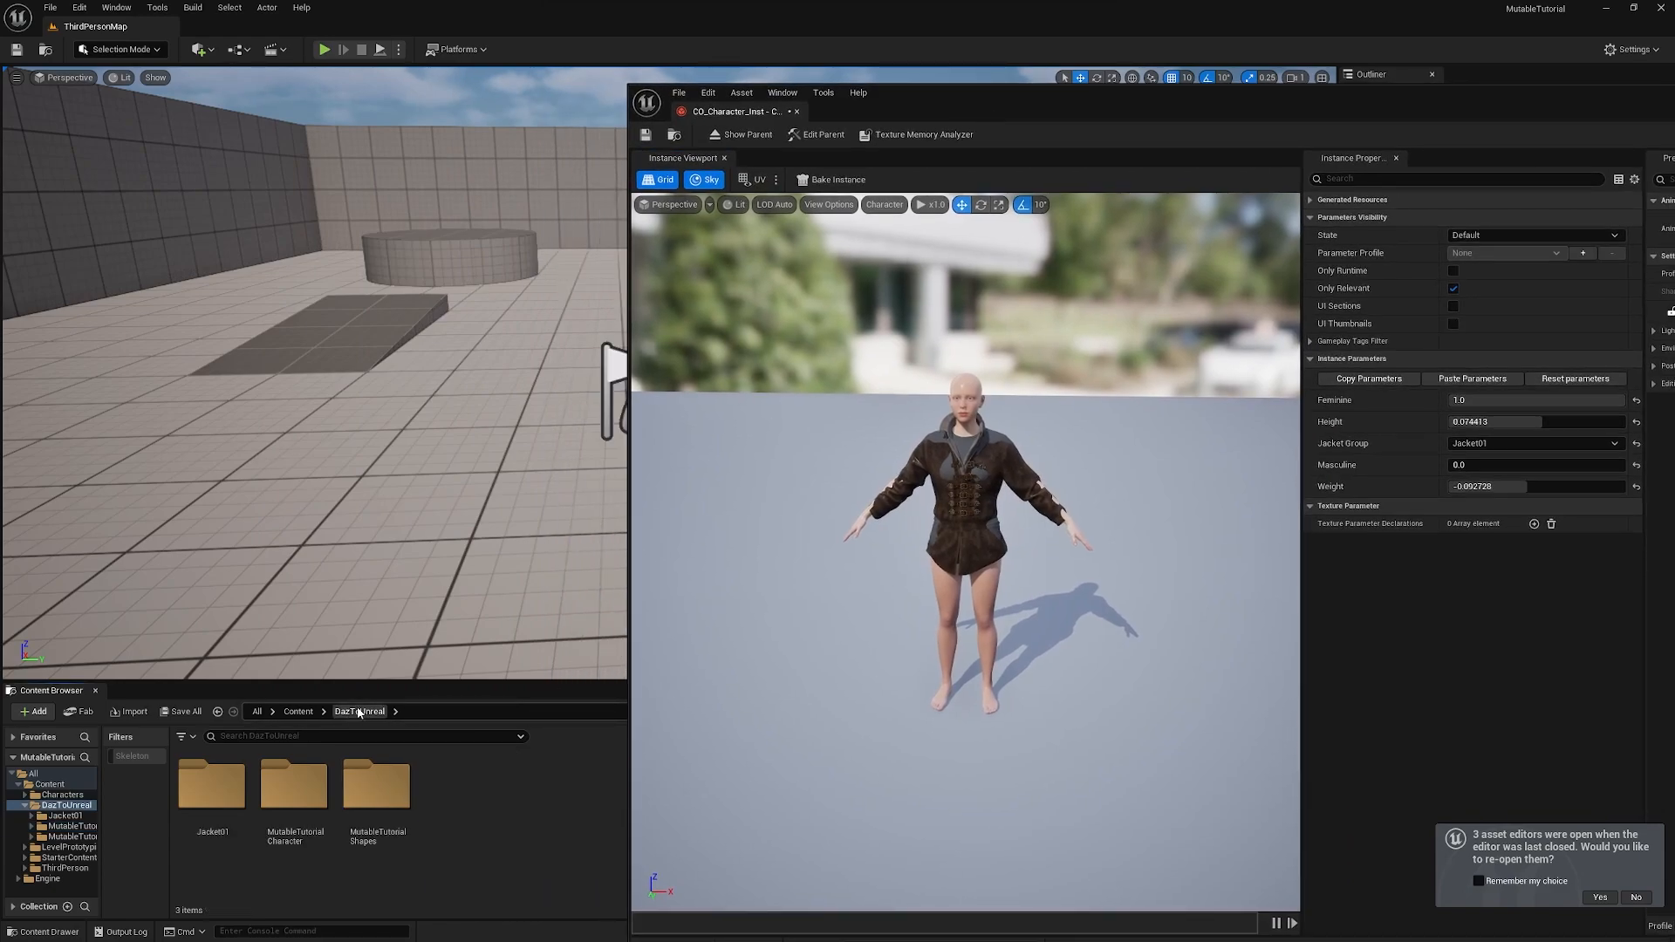
{"action": "left_click", "coordinate": [225, 817]}
{"action": "double_click", "coordinate": [225, 817]}
{"action": "double_click", "coordinate": [377, 789]}
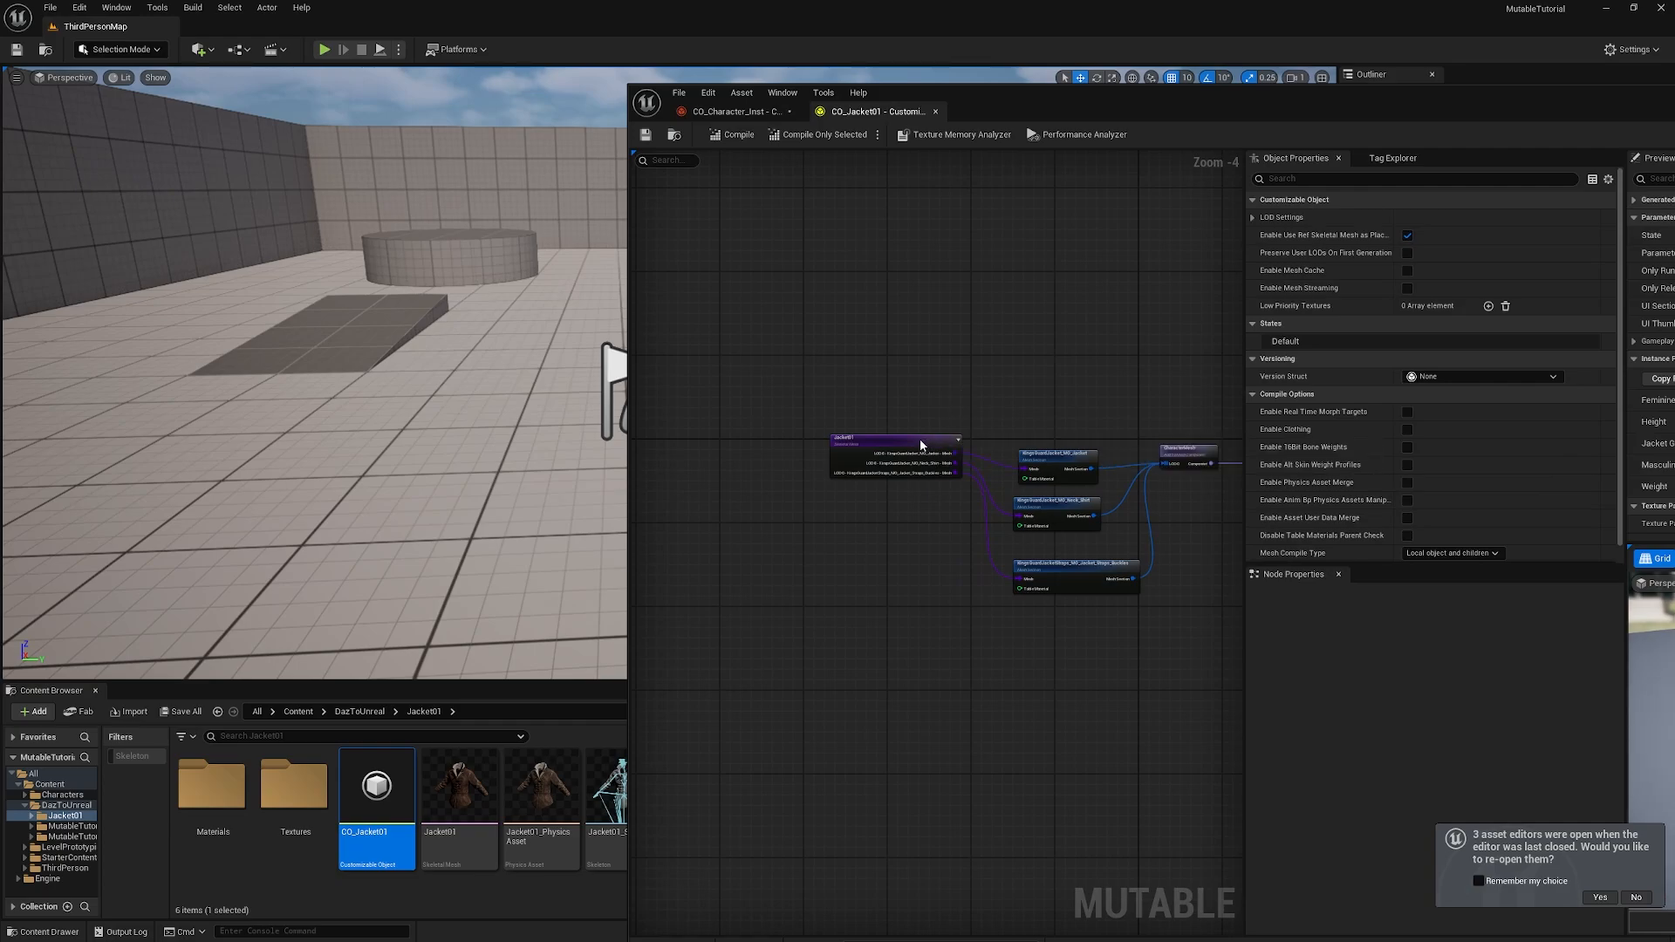
Step: Move the Jacket01 skeletal mesh node away from its mesh sections and add a Mesh Reshape node between them
{"action": "left_click_drag", "start_coordinate": [919, 438], "coordinate": [740, 463]}
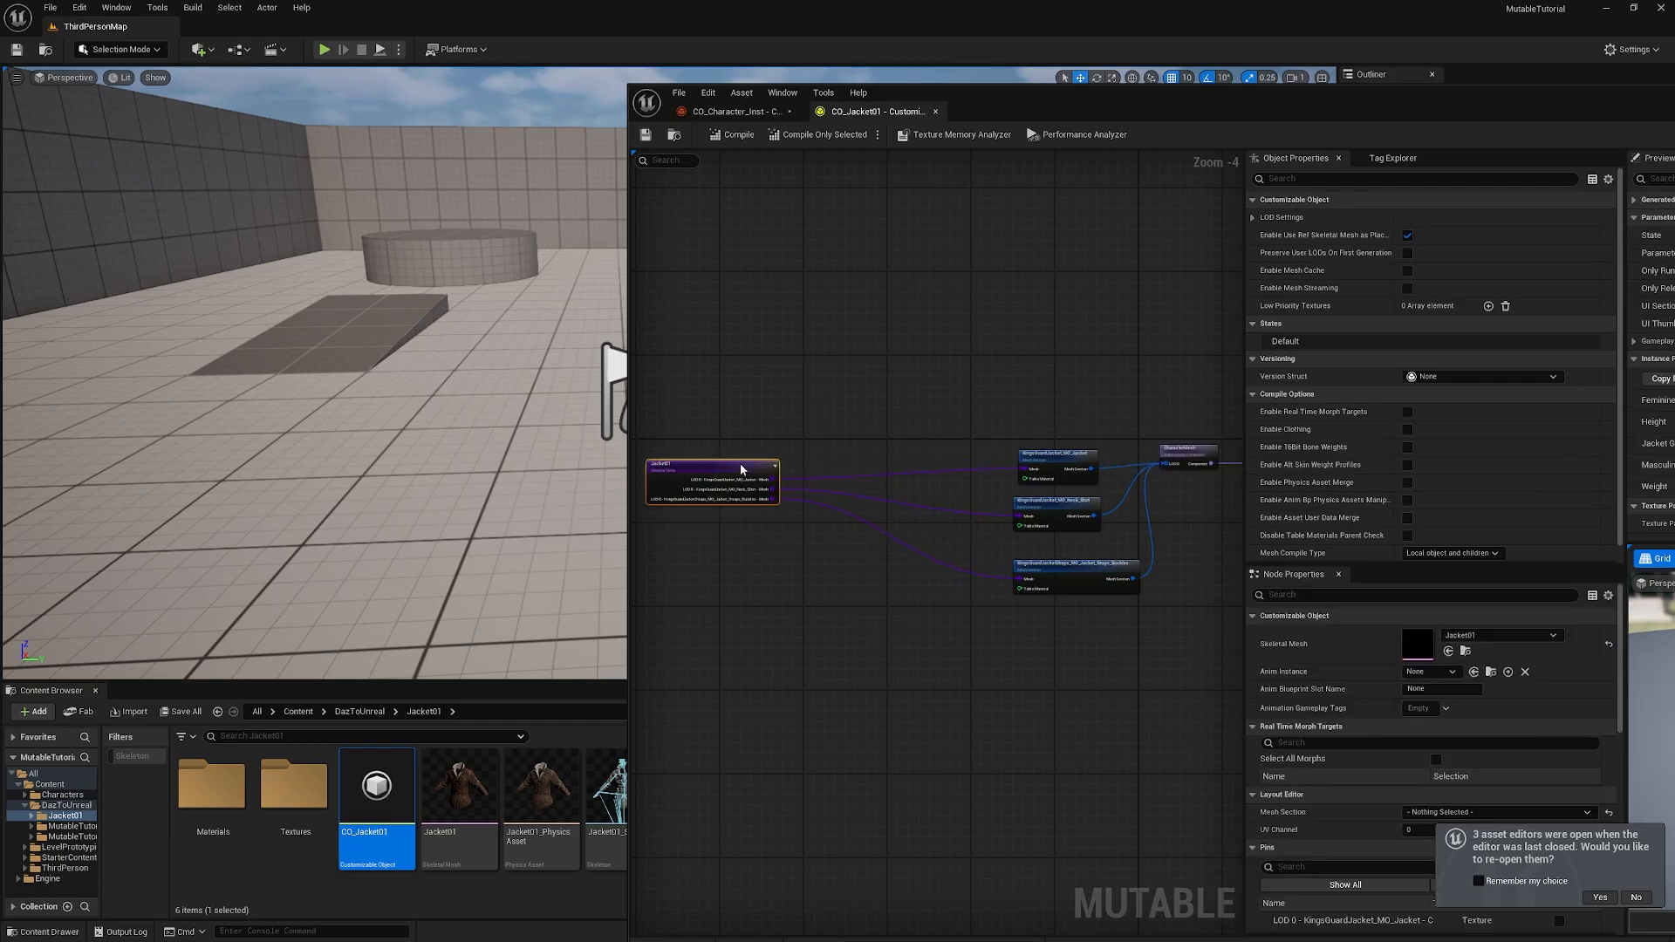
{"action": "right_click", "coordinate": [891, 438]}
{"action": "type", "text": "ex"}
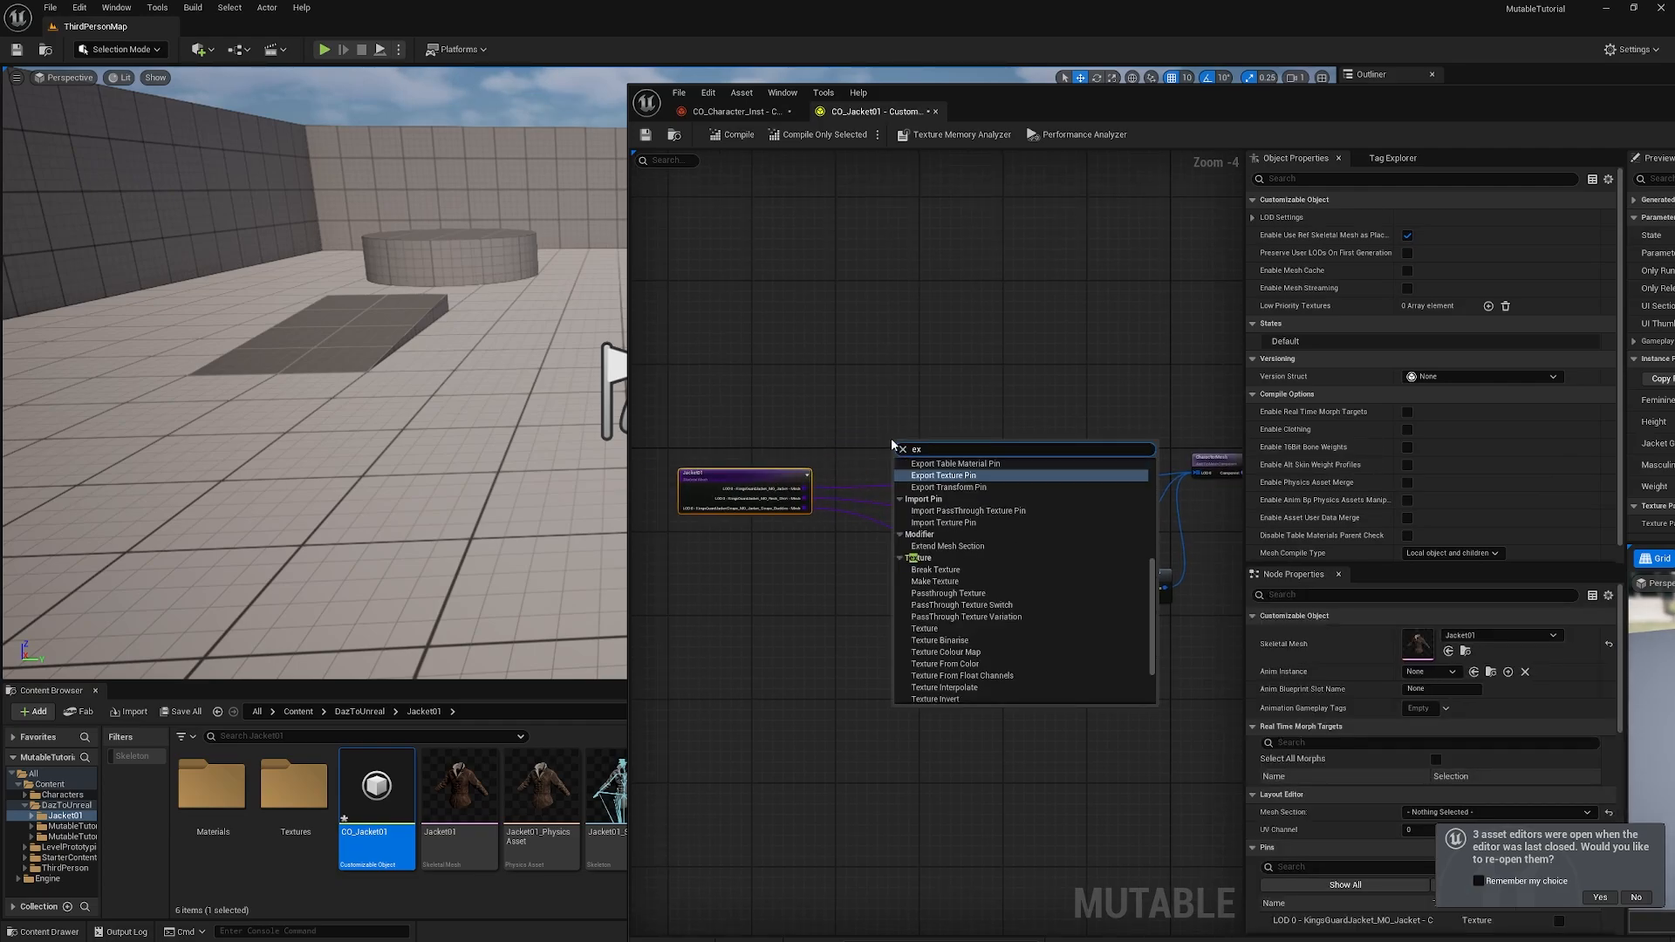
{"action": "type", "text": "per"}
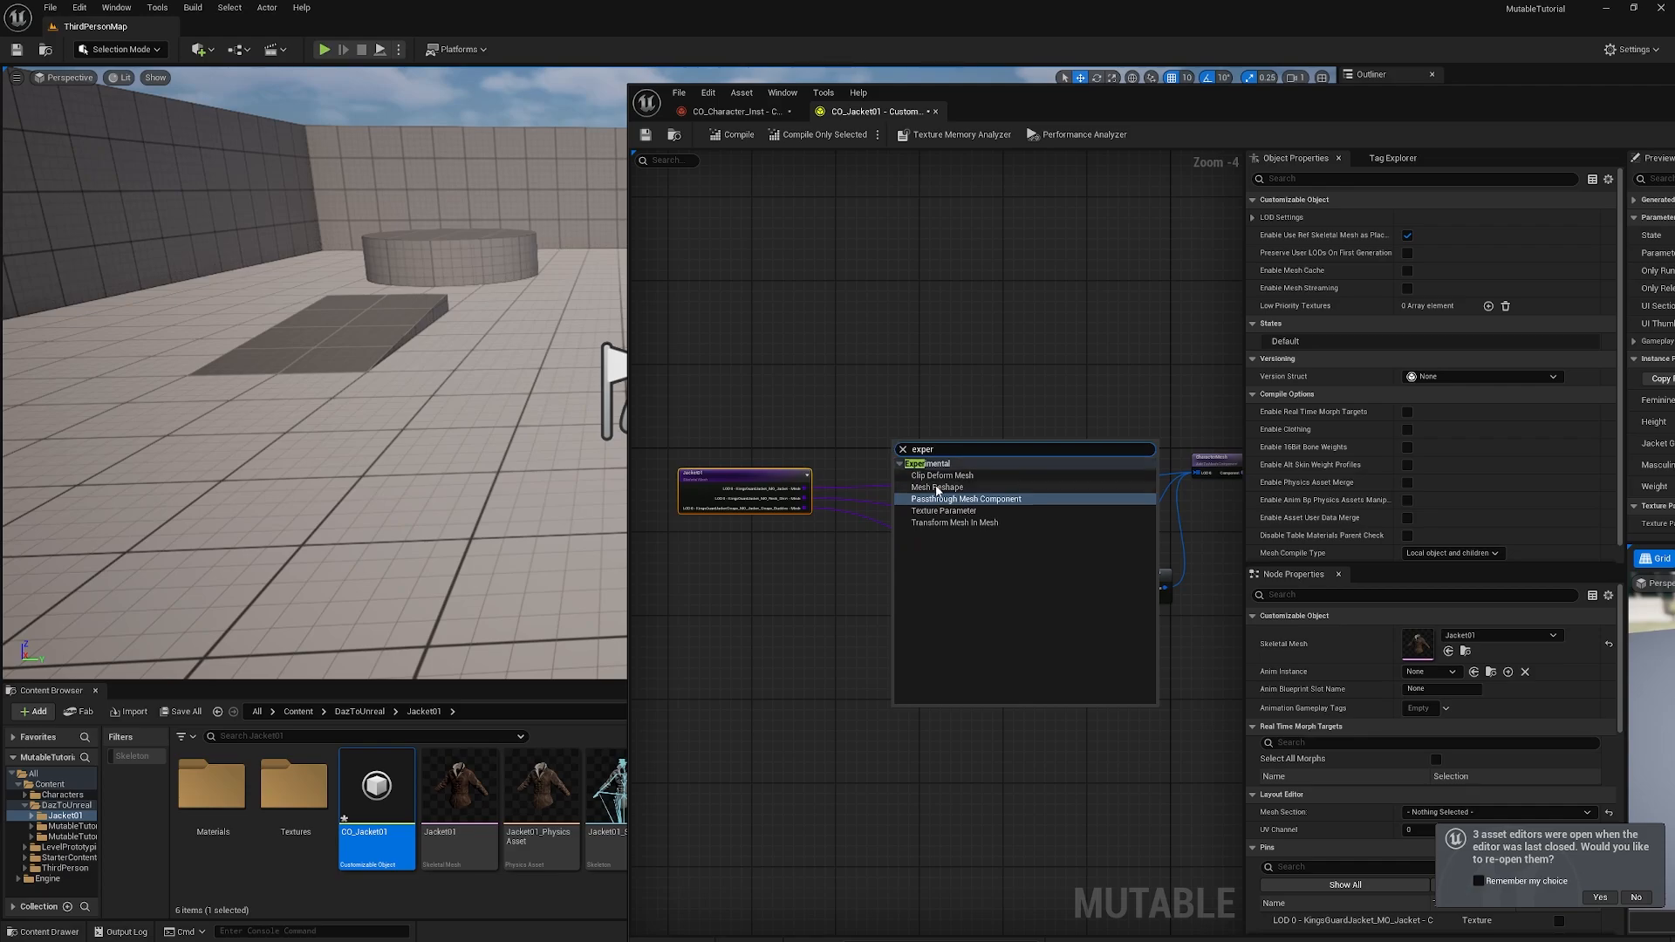
{"action": "left_click", "coordinate": [937, 488]}
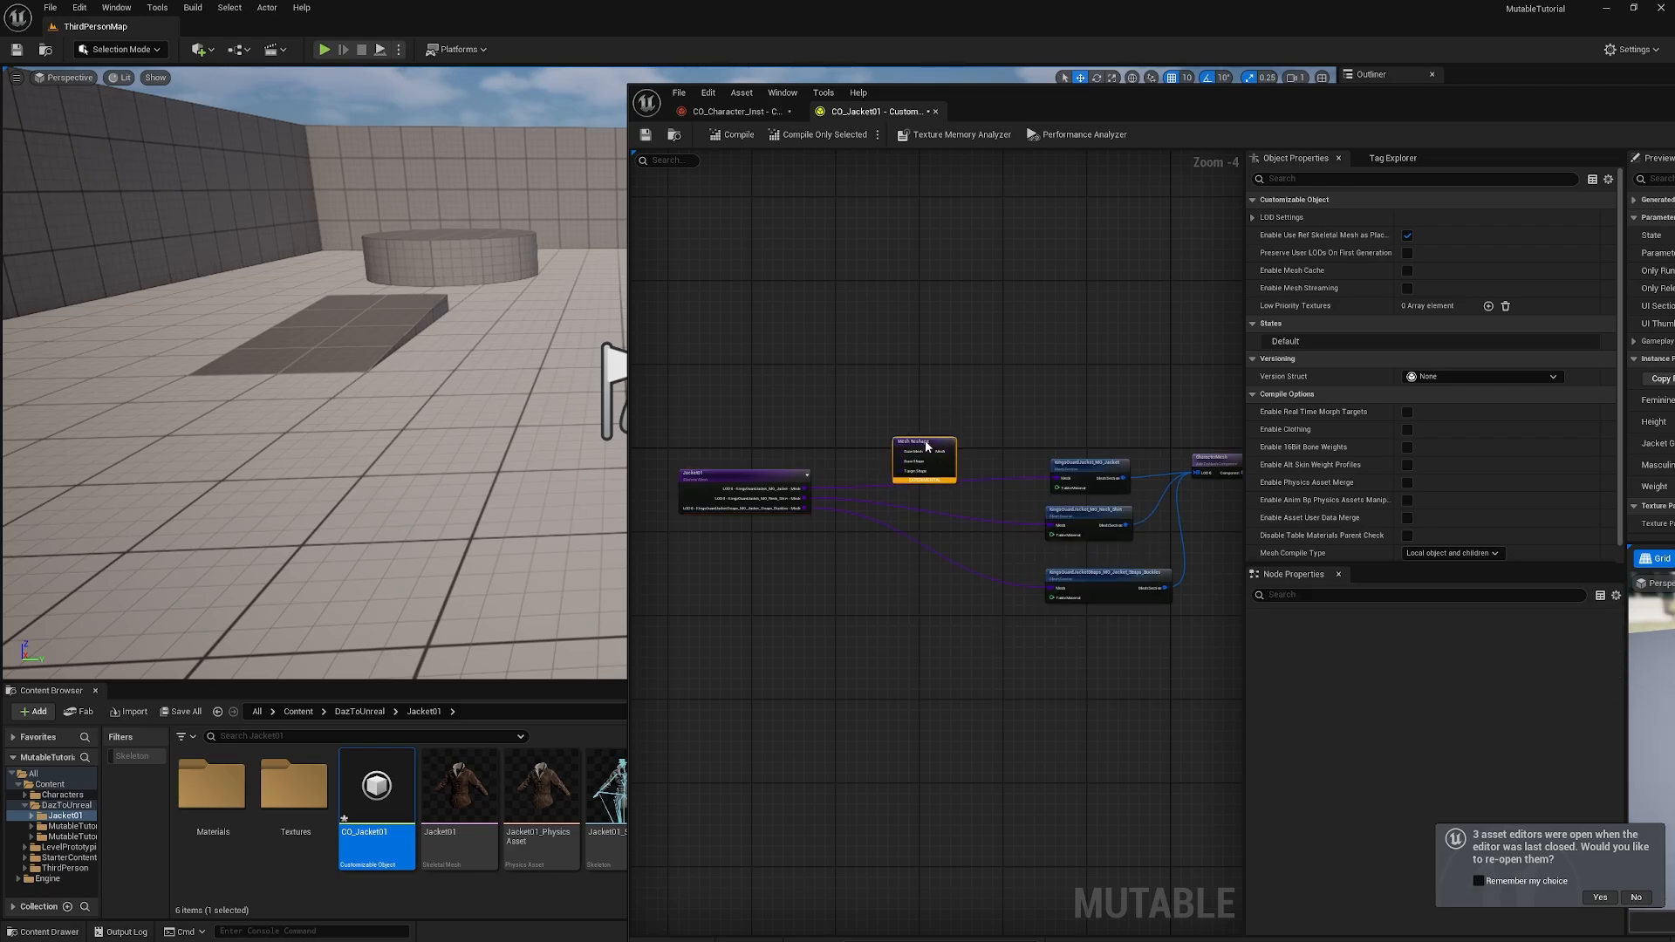
{"action": "scroll", "coordinate": [925, 432], "scroll_direction": "up", "scroll_amount": 3}
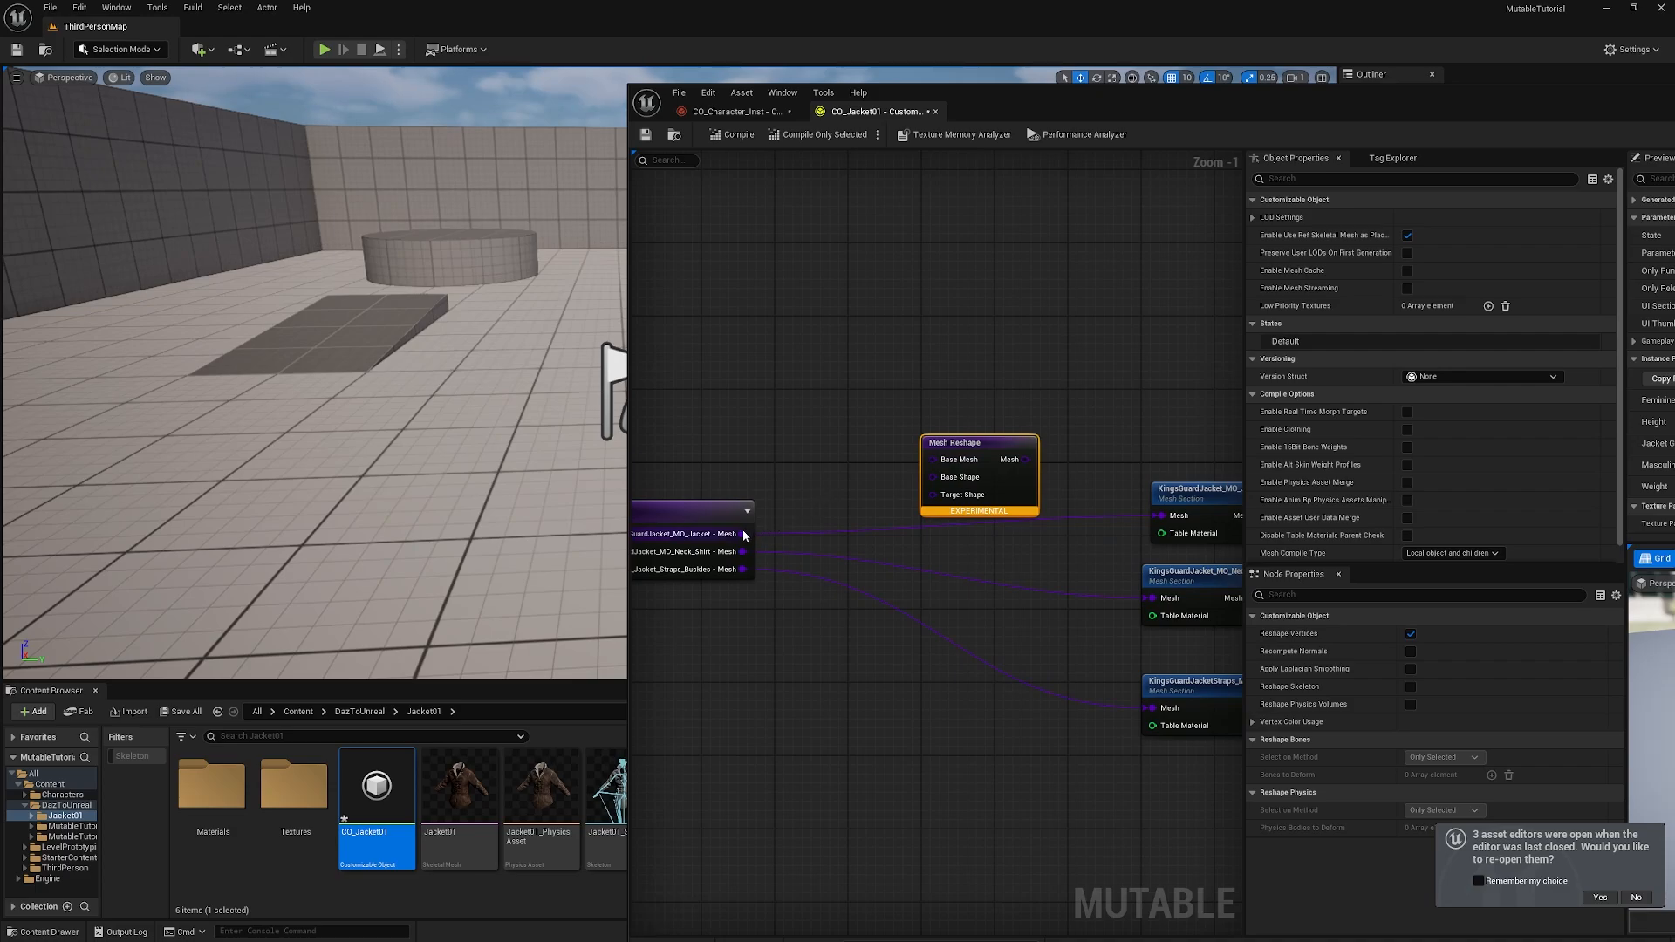
Step: Connect the jacket mesh to Base Mesh and feed Base Shape from an Import Mesh Pin node set to CO_Shapes, Base Shape
{"action": "left_click_drag", "start_coordinate": [742, 534], "coordinate": [828, 392]}
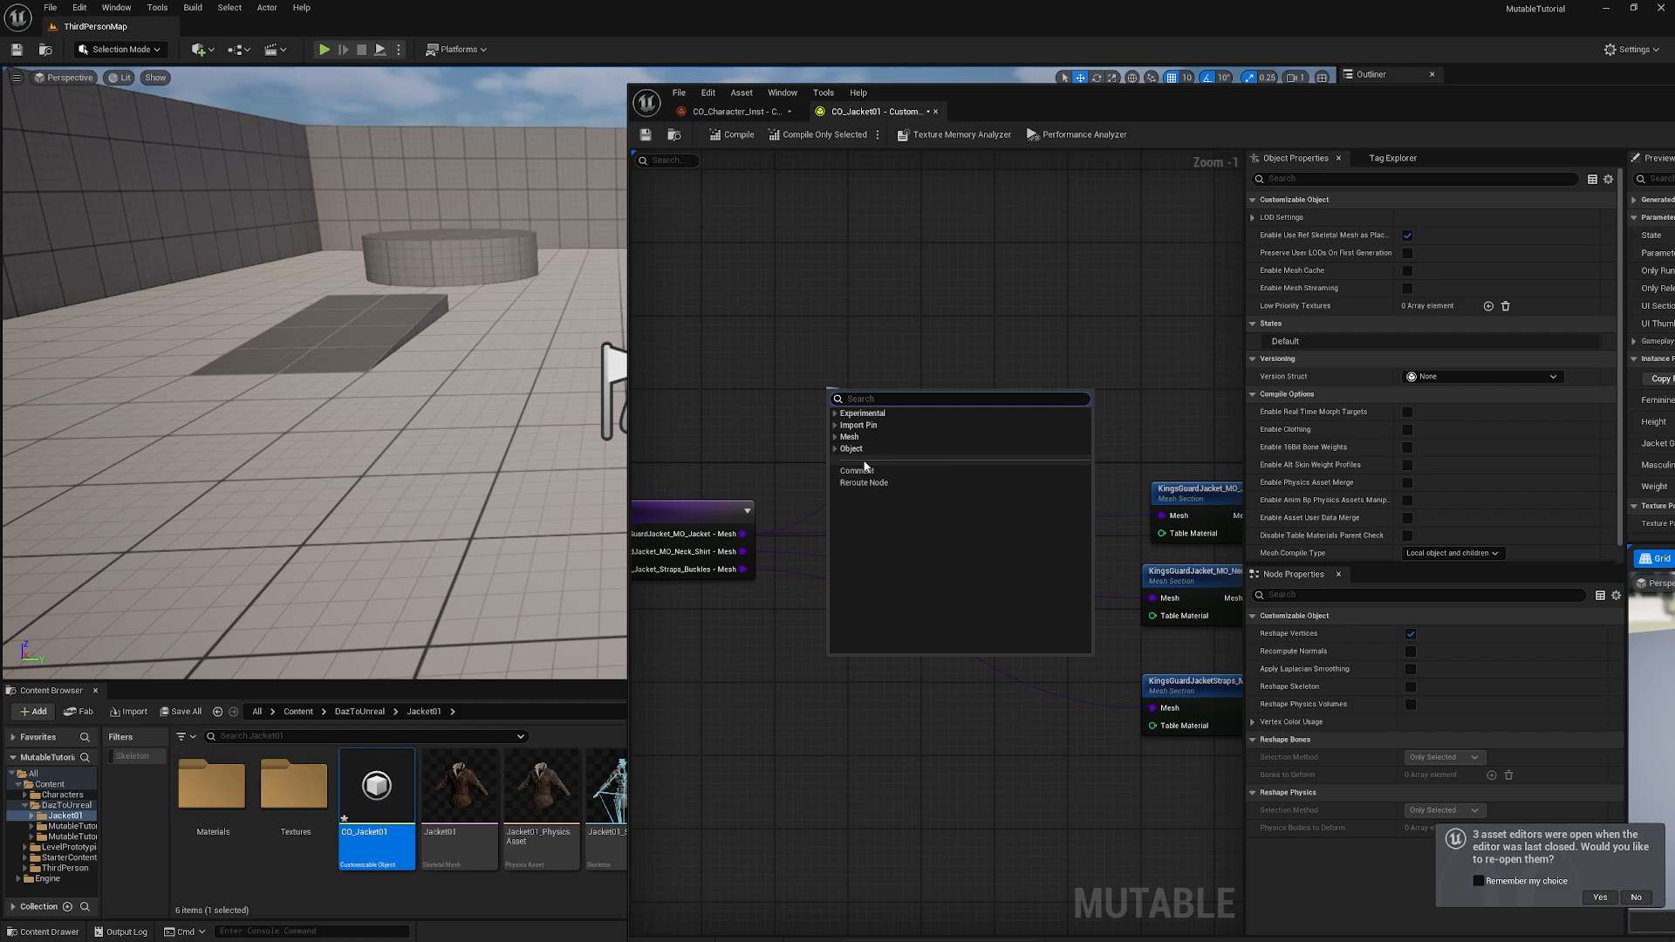
{"action": "type", "text": "impo"}
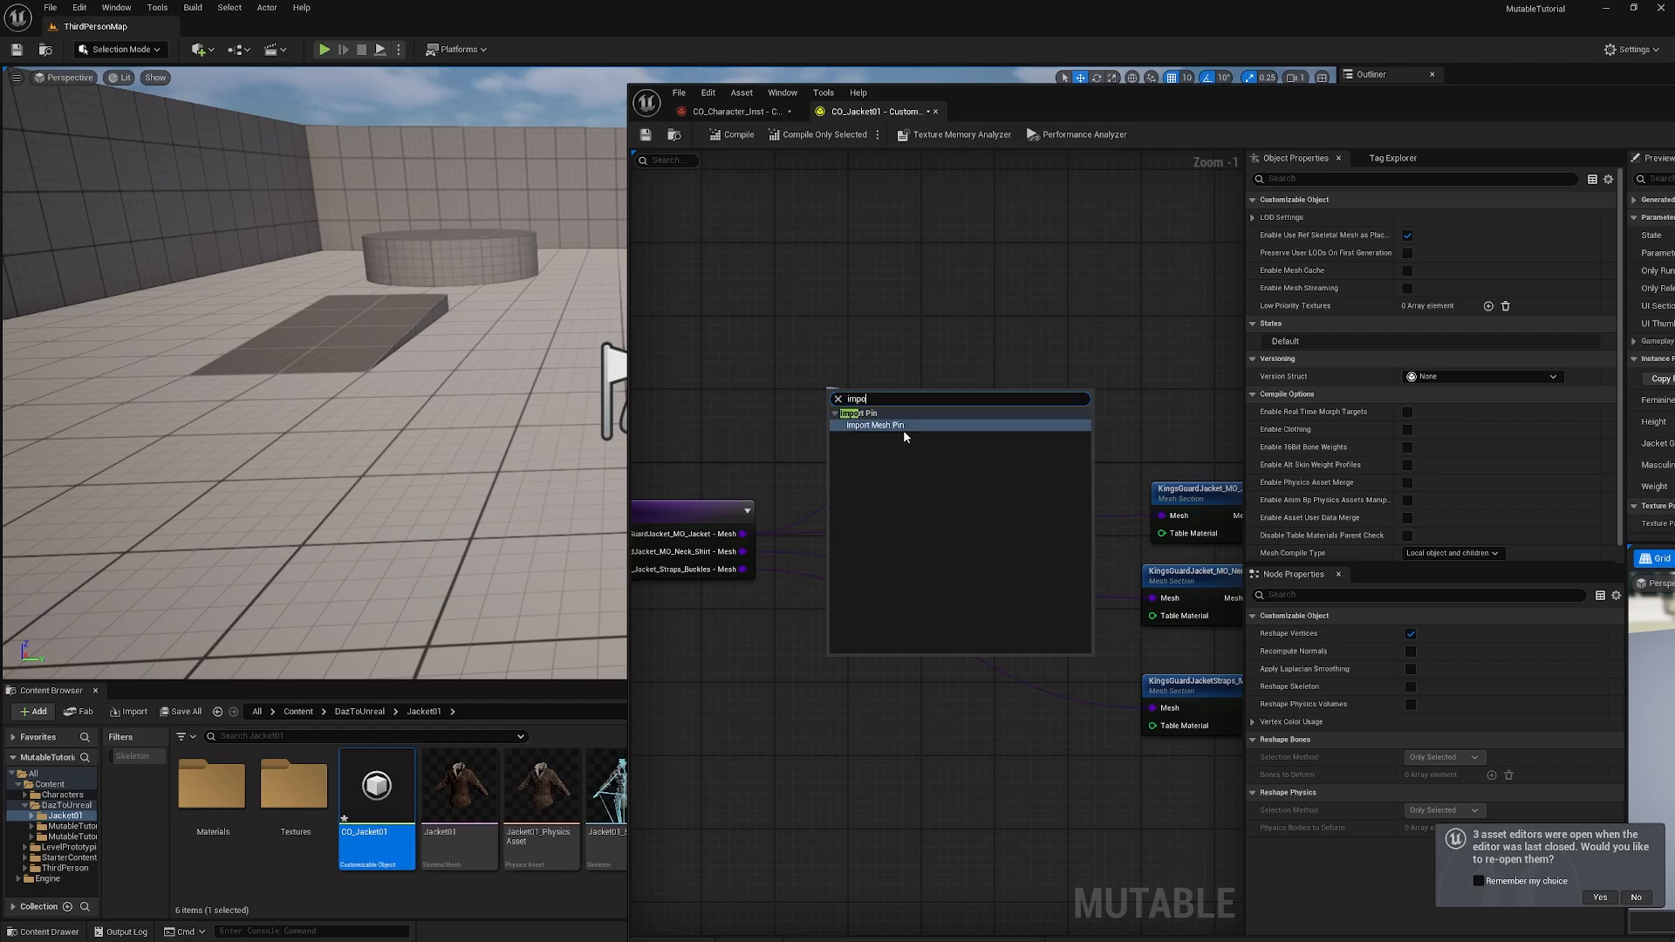
{"action": "left_click", "coordinate": [903, 426]}
{"action": "left_click_drag", "start_coordinate": [866, 377], "coordinate": [835, 376]}
{"action": "left_click", "coordinate": [1473, 631]}
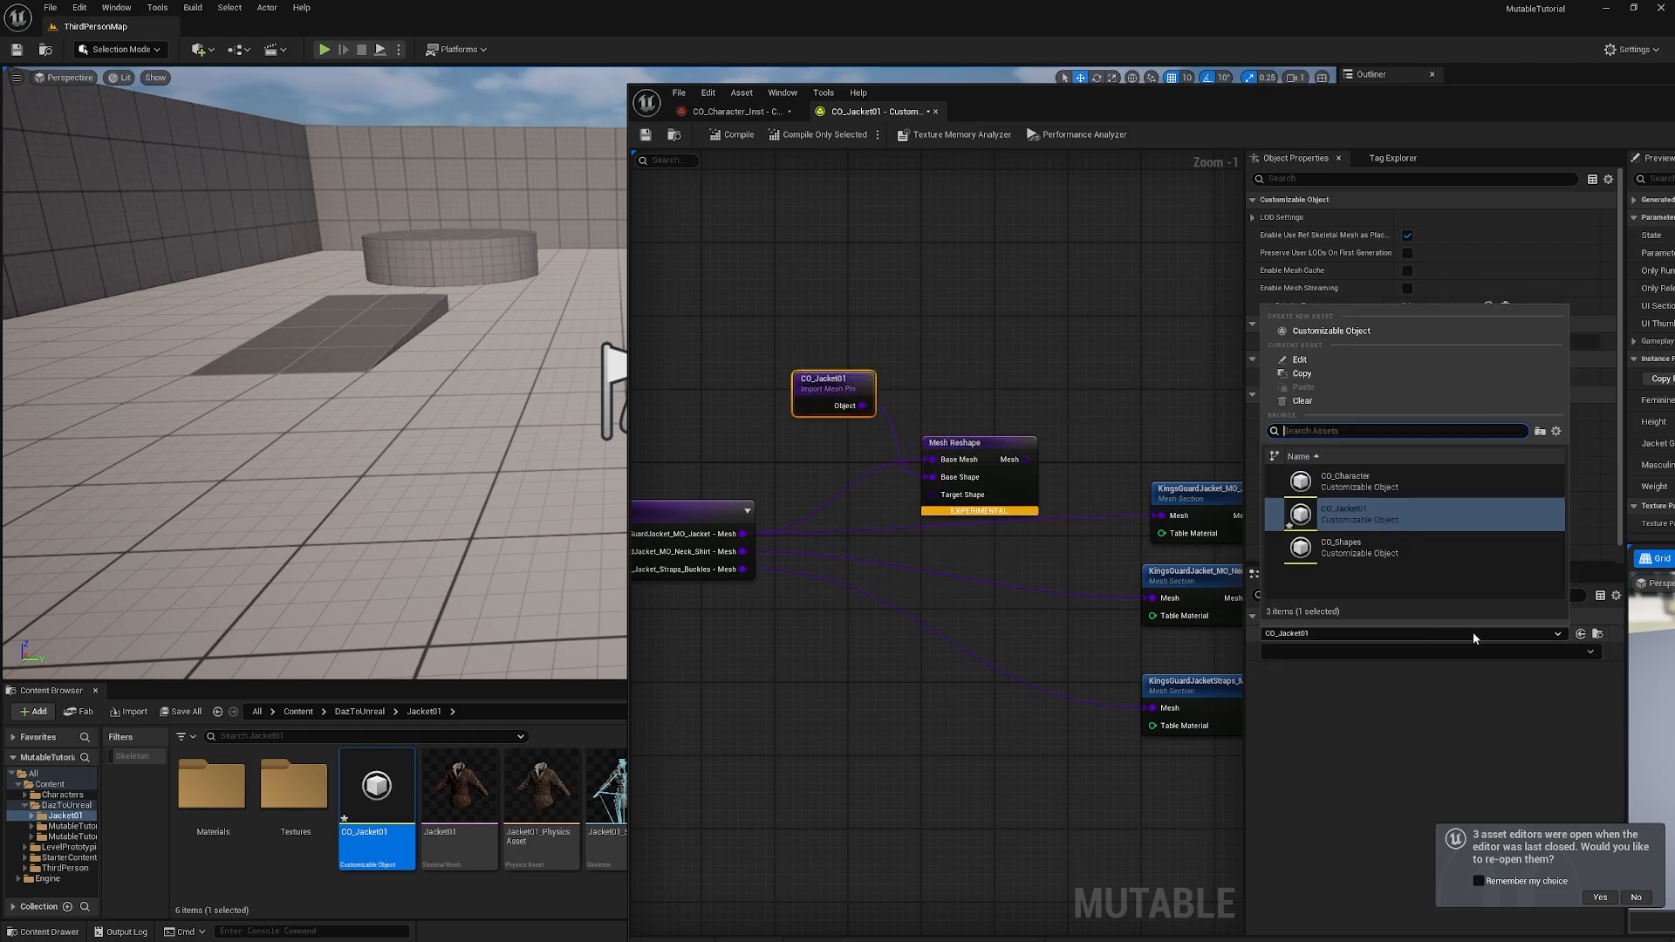
{"action": "left_click", "coordinate": [1349, 551]}
{"action": "left_click", "coordinate": [1319, 655]}
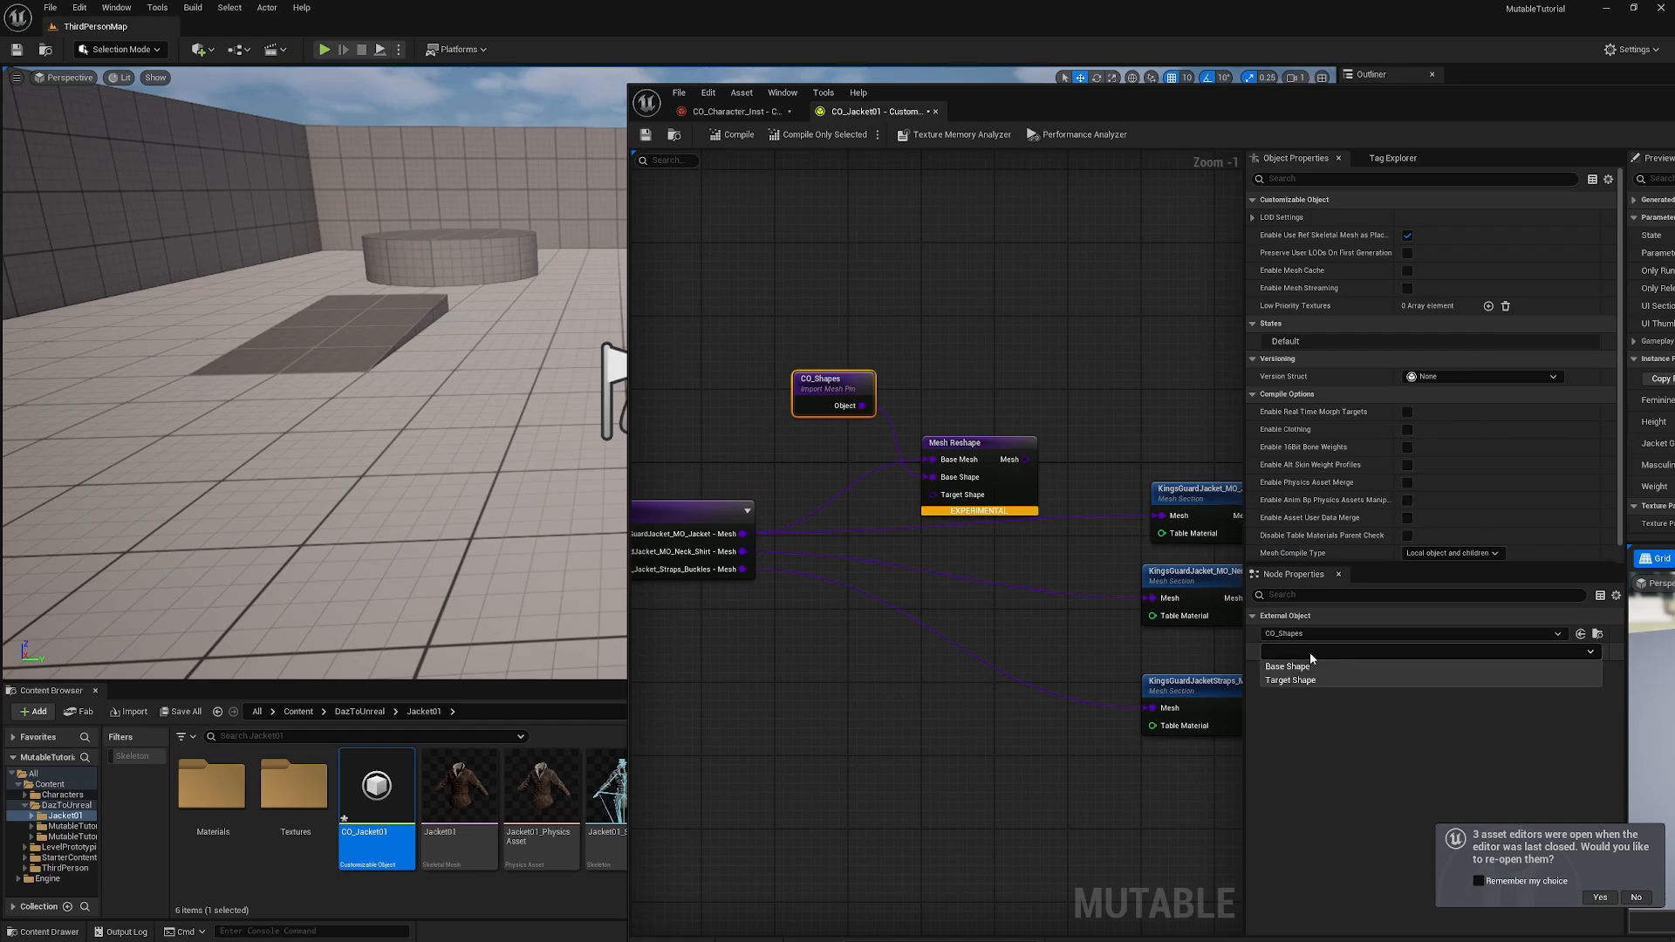
{"action": "left_click", "coordinate": [1308, 667]}
Step: Feed the Mesh Reshape node's Target Shape from a second Import Mesh Pin node set to CO_Shapes, Target Shape
{"action": "left_click_drag", "start_coordinate": [932, 494], "coordinate": [914, 372]}
{"action": "type", "text": "import"}
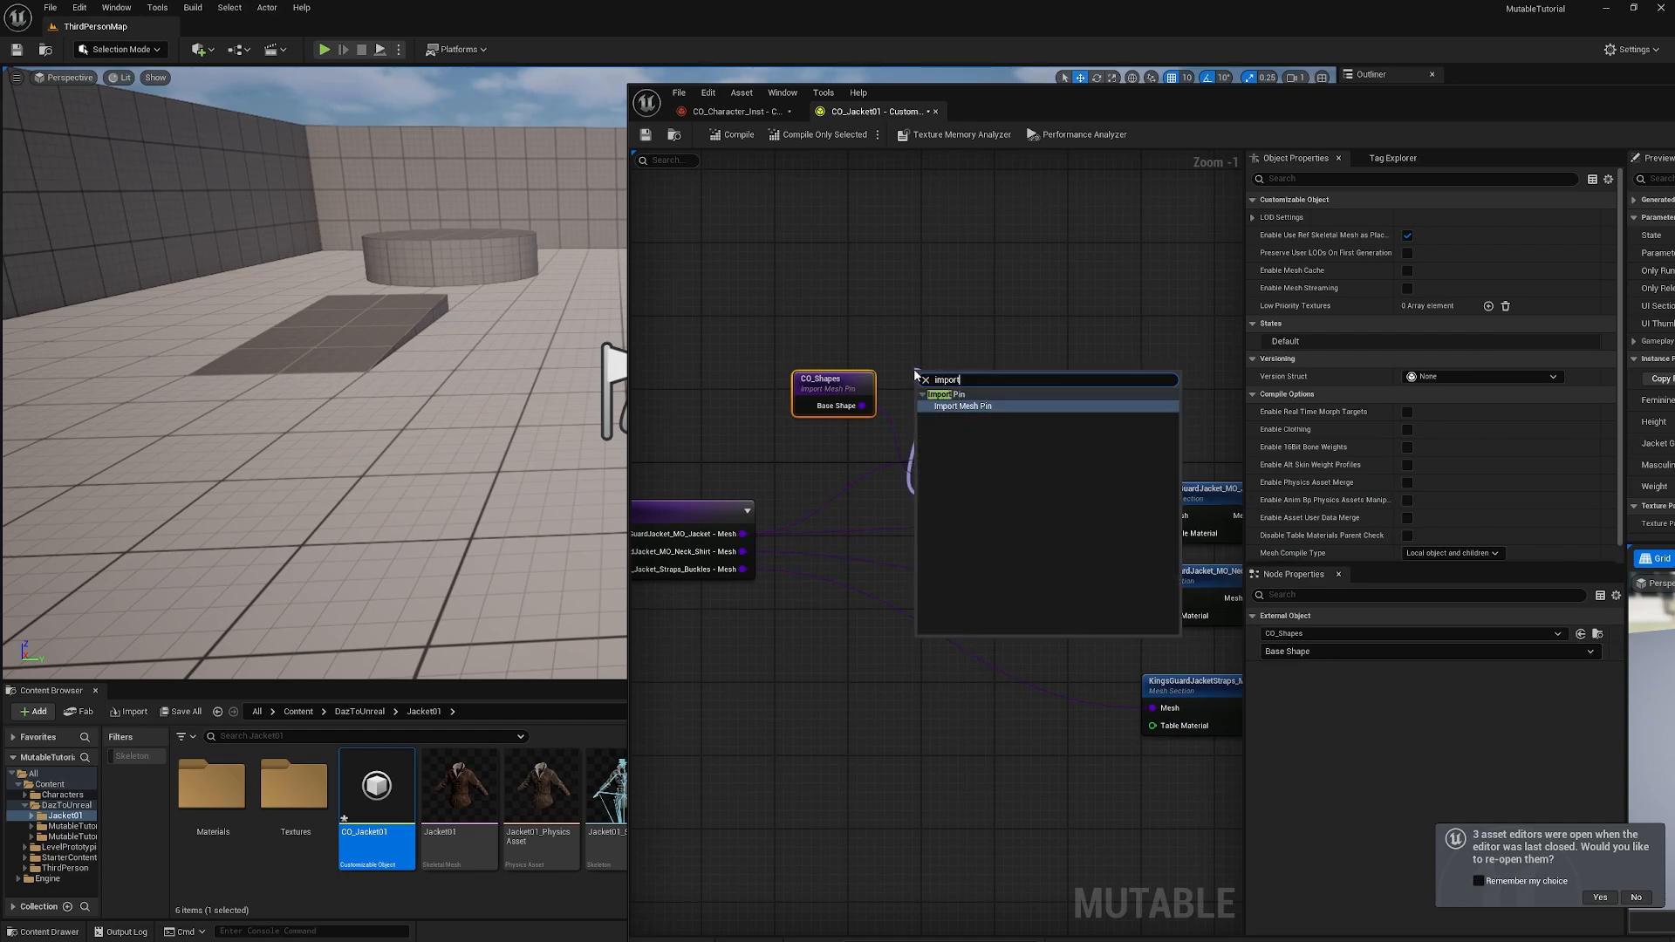
{"action": "left_click", "coordinate": [972, 403]}
{"action": "left_click_drag", "start_coordinate": [958, 376], "coordinate": [967, 386]}
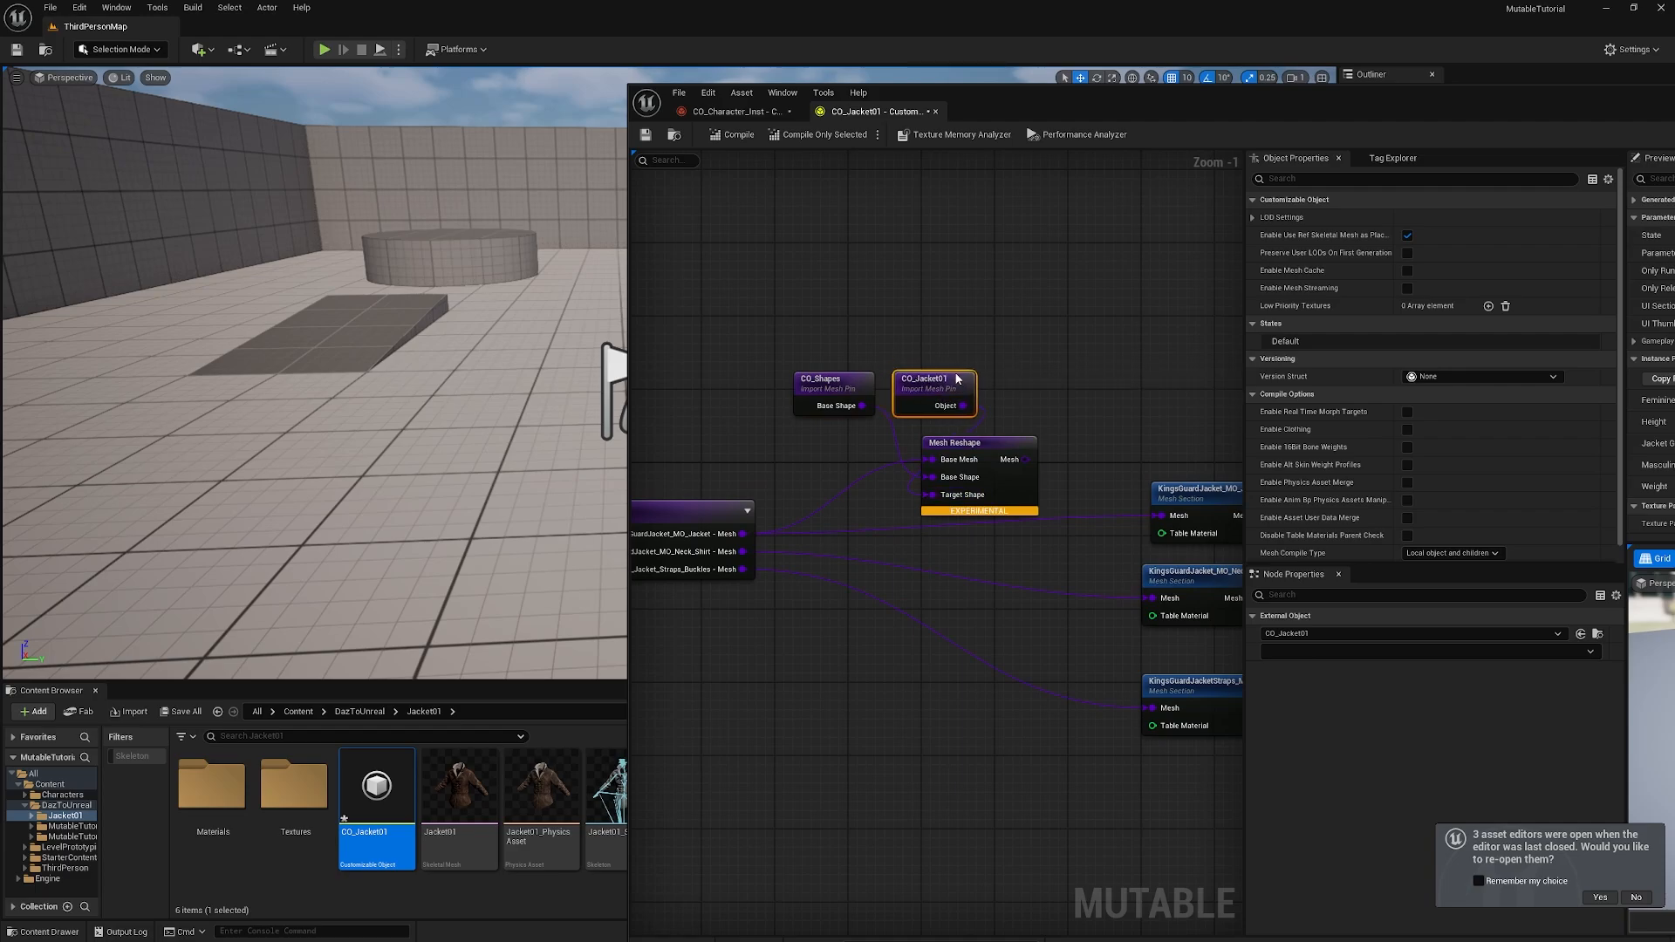
{"action": "left_click", "coordinate": [1332, 633]}
{"action": "left_click", "coordinate": [1344, 547]}
{"action": "left_click", "coordinate": [1310, 652]}
{"action": "left_click", "coordinate": [1307, 682]}
{"action": "right_click_drag", "start_coordinate": [806, 642], "coordinate": [866, 638]}
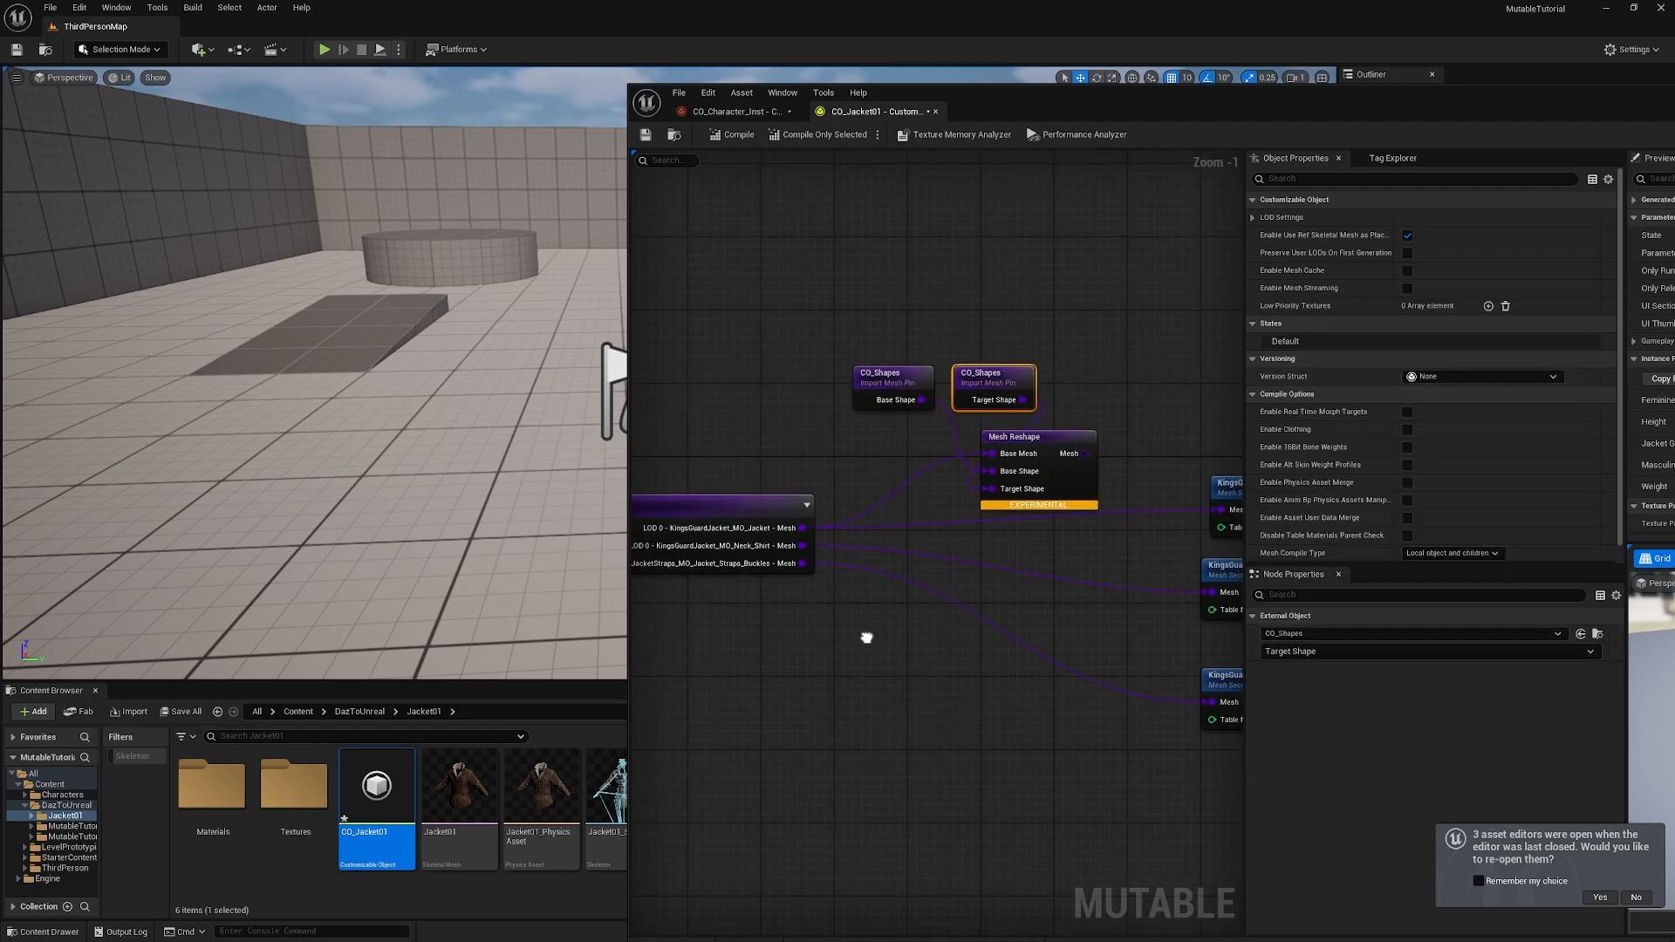
Step: Duplicate the Mesh Reshape node below the original and route the neck shirt mesh through it to the neck shirt's mesh section
{"action": "left_click", "coordinate": [1012, 436]}
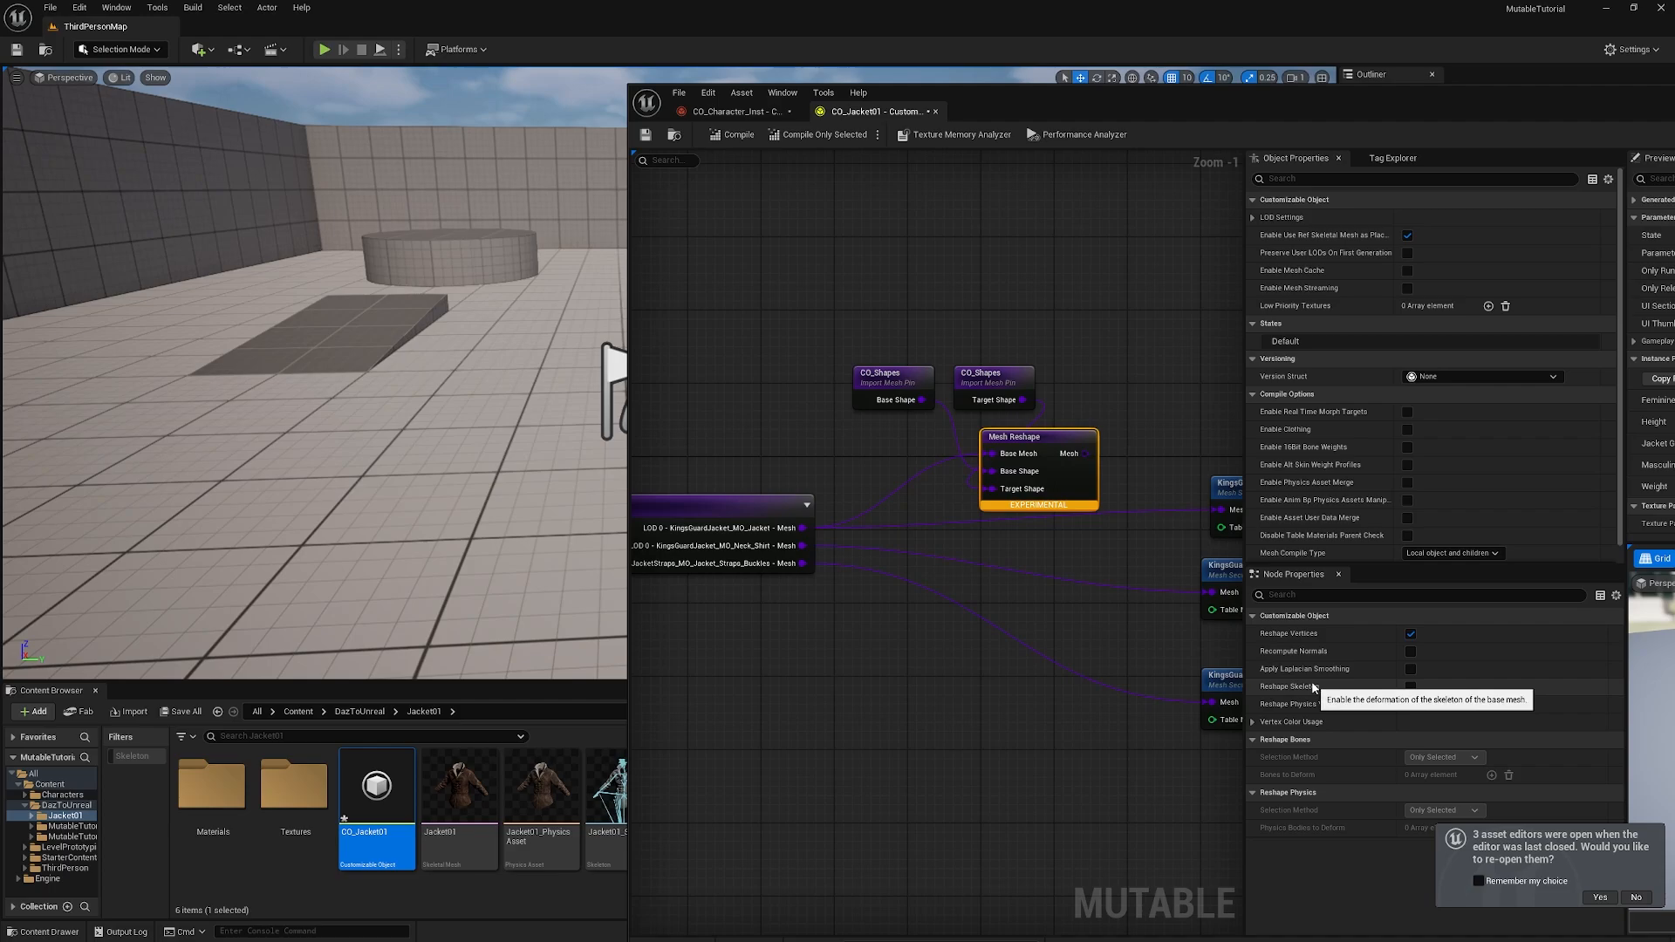
{"action": "right_click_drag", "start_coordinate": [1054, 696], "coordinate": [1029, 672]}
{"action": "right_click_drag", "start_coordinate": [1129, 653], "coordinate": [1092, 669]}
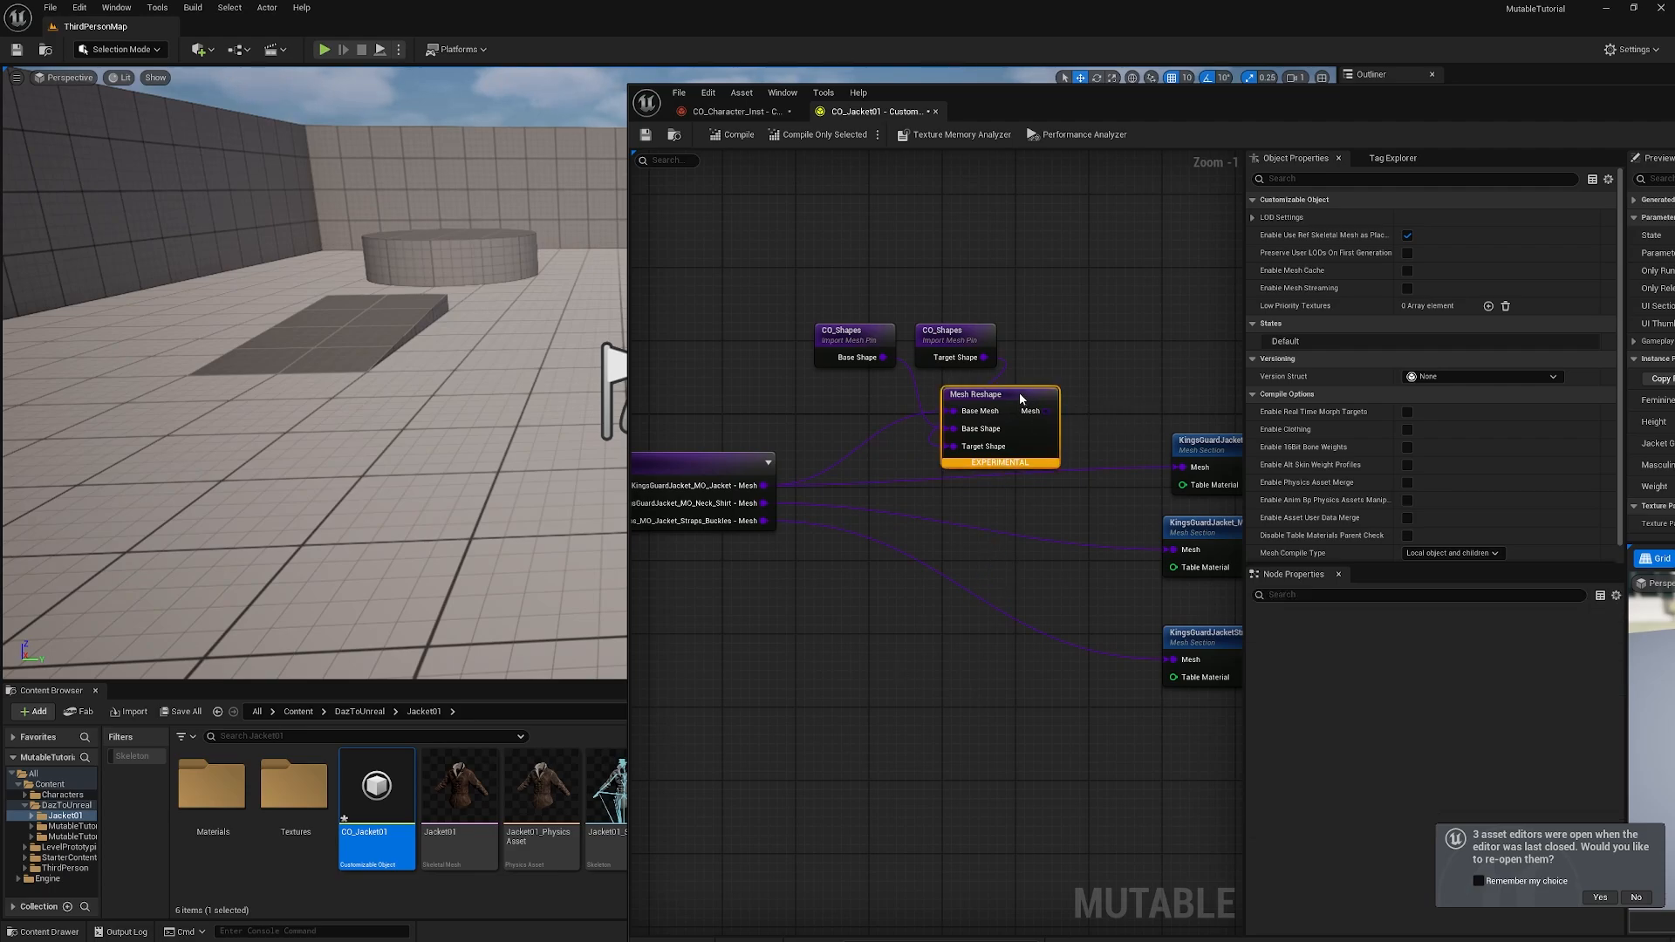
{"action": "key", "text": "ctrl+d"}
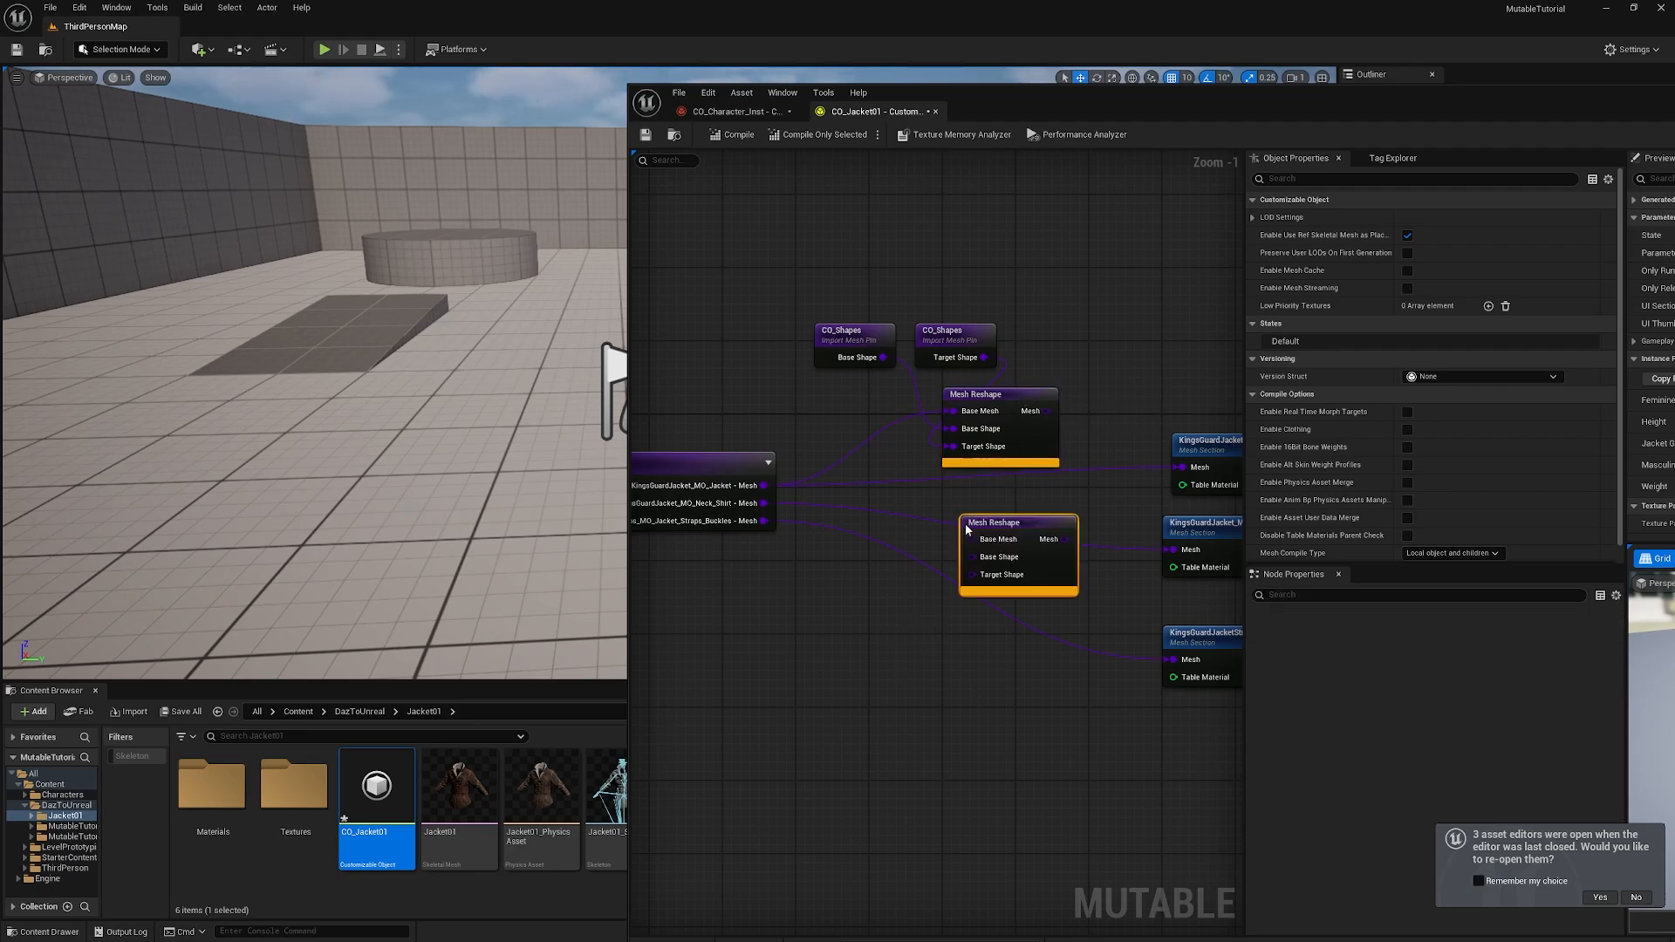
{"action": "left_click_drag", "start_coordinate": [1023, 517], "coordinate": [1002, 494]}
{"action": "left_click_drag", "start_coordinate": [771, 503], "coordinate": [1169, 549]}
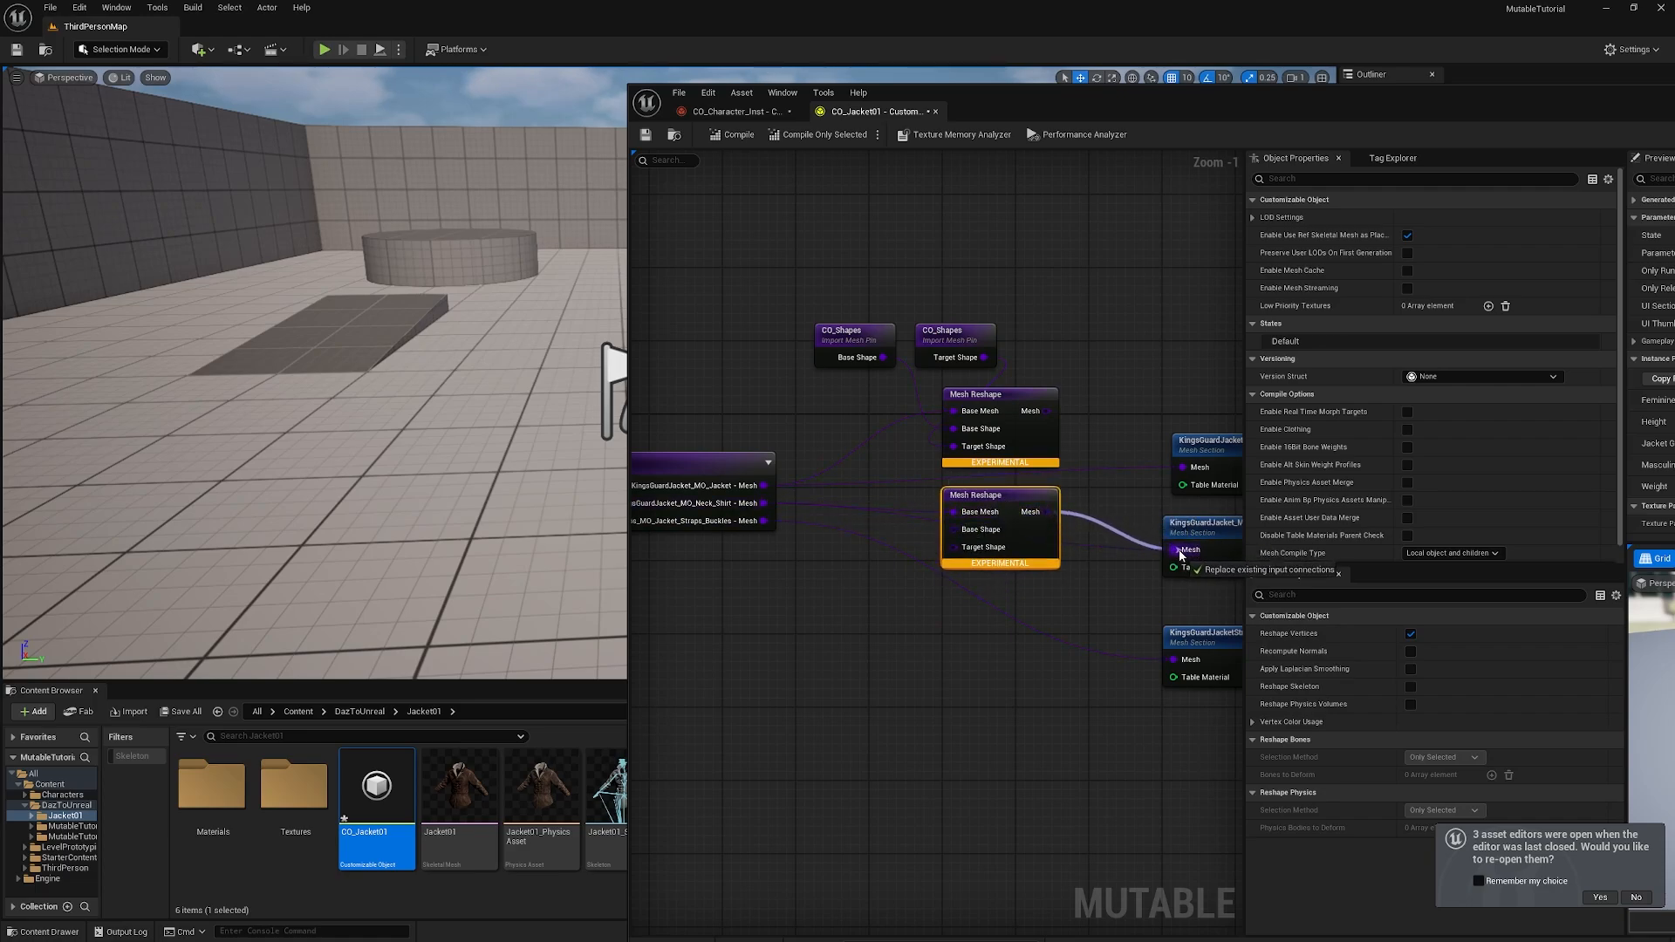
Step: Paste a third Mesh Reshape node, route the straps and buckles mesh through it, and connect its Base Shape and Target Shape to CO_Shapes
{"action": "left_click", "coordinate": [918, 644]}
{"action": "key", "text": "ctrl+v"}
{"action": "left_click_drag", "start_coordinate": [974, 654], "coordinate": [994, 602]}
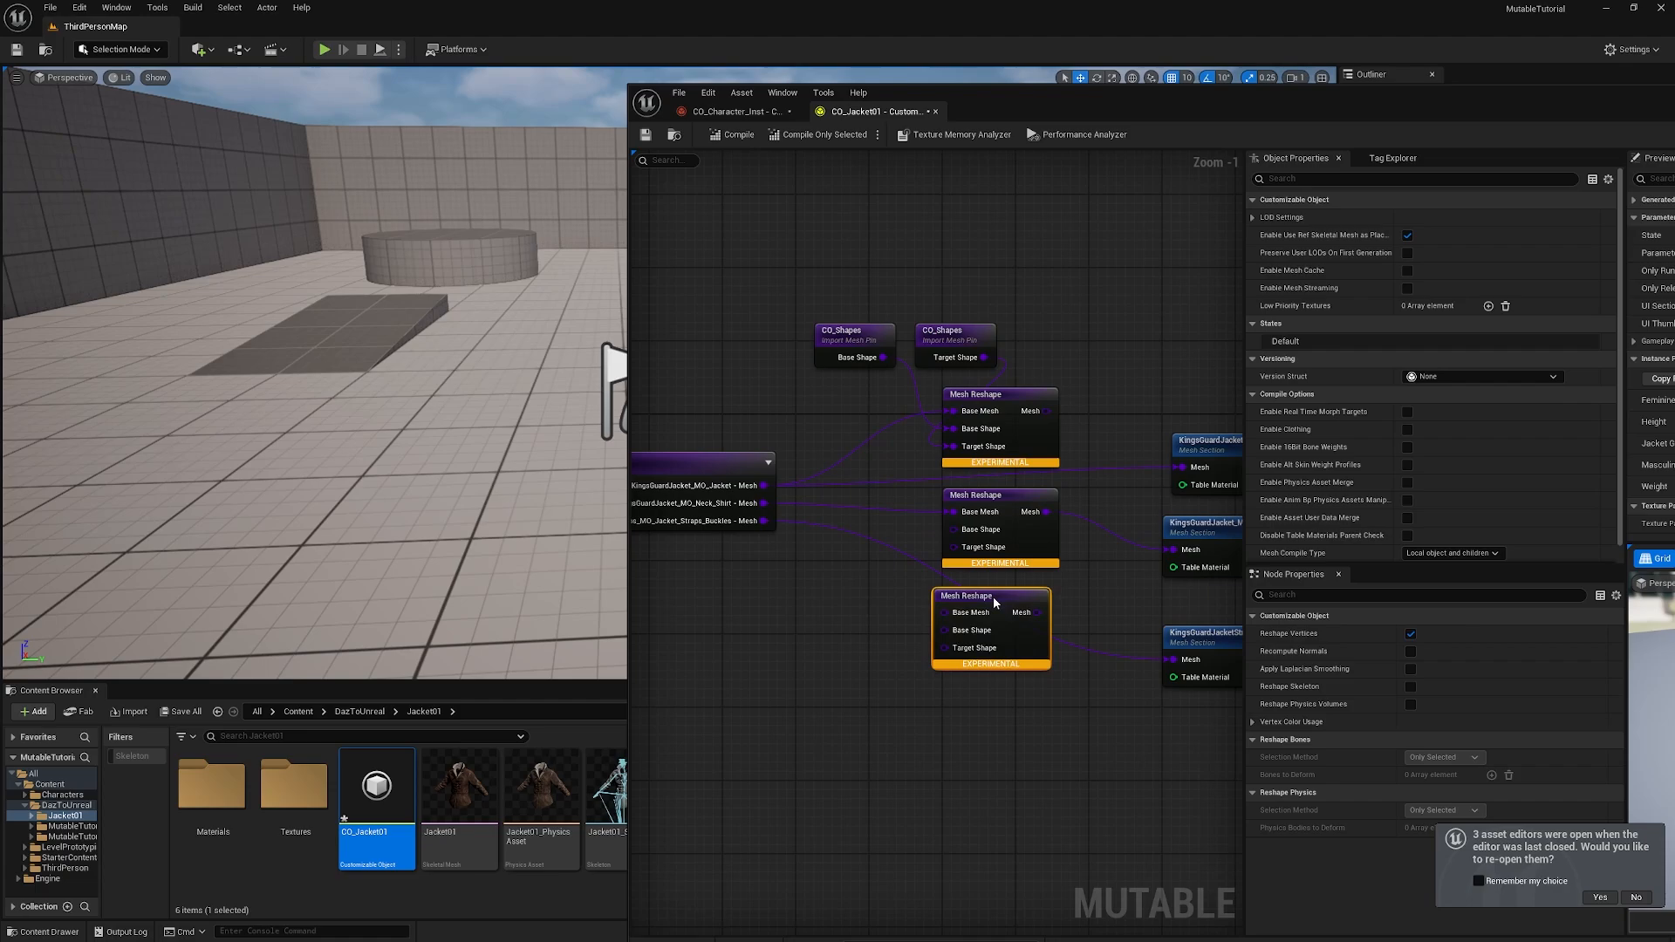
{"action": "left_click_drag", "start_coordinate": [764, 520], "coordinate": [1182, 659]}
{"action": "left_click_drag", "start_coordinate": [882, 356], "coordinate": [944, 630]}
{"action": "left_click_drag", "start_coordinate": [984, 358], "coordinate": [943, 647]}
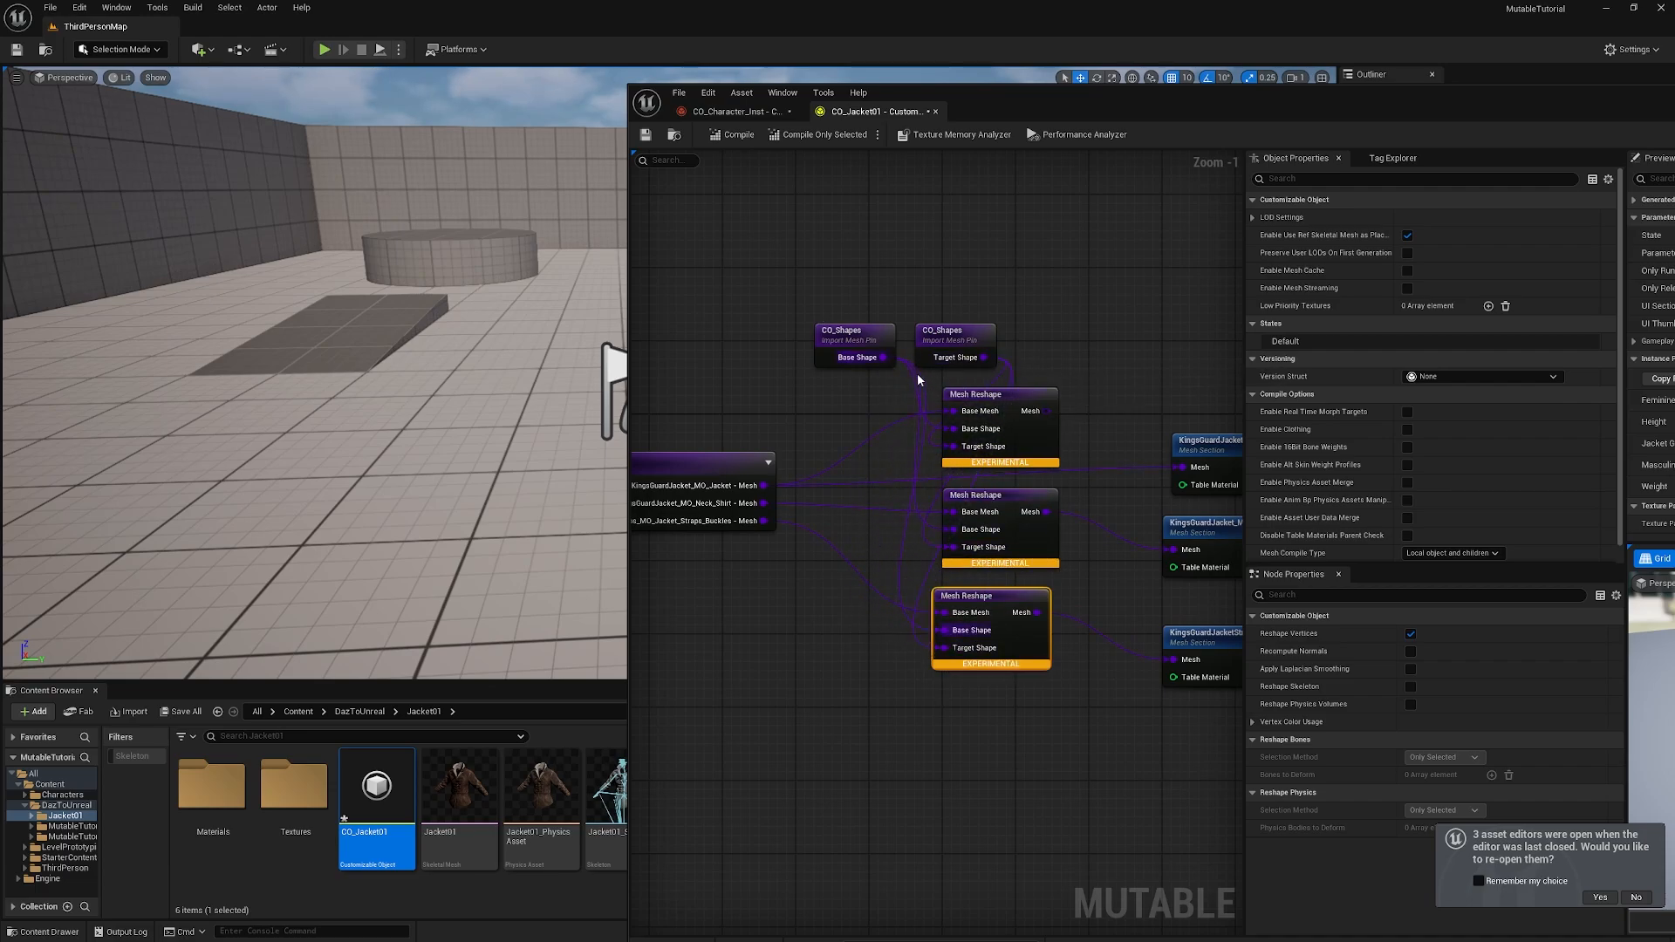
Step: Move the two CO_Shapes import nodes away from the Mesh Reshape nodes and compile CO_Jacket01
{"action": "left_click_drag", "start_coordinate": [878, 335], "coordinate": [721, 331]}
{"action": "left_click_drag", "start_coordinate": [963, 341], "coordinate": [836, 312]}
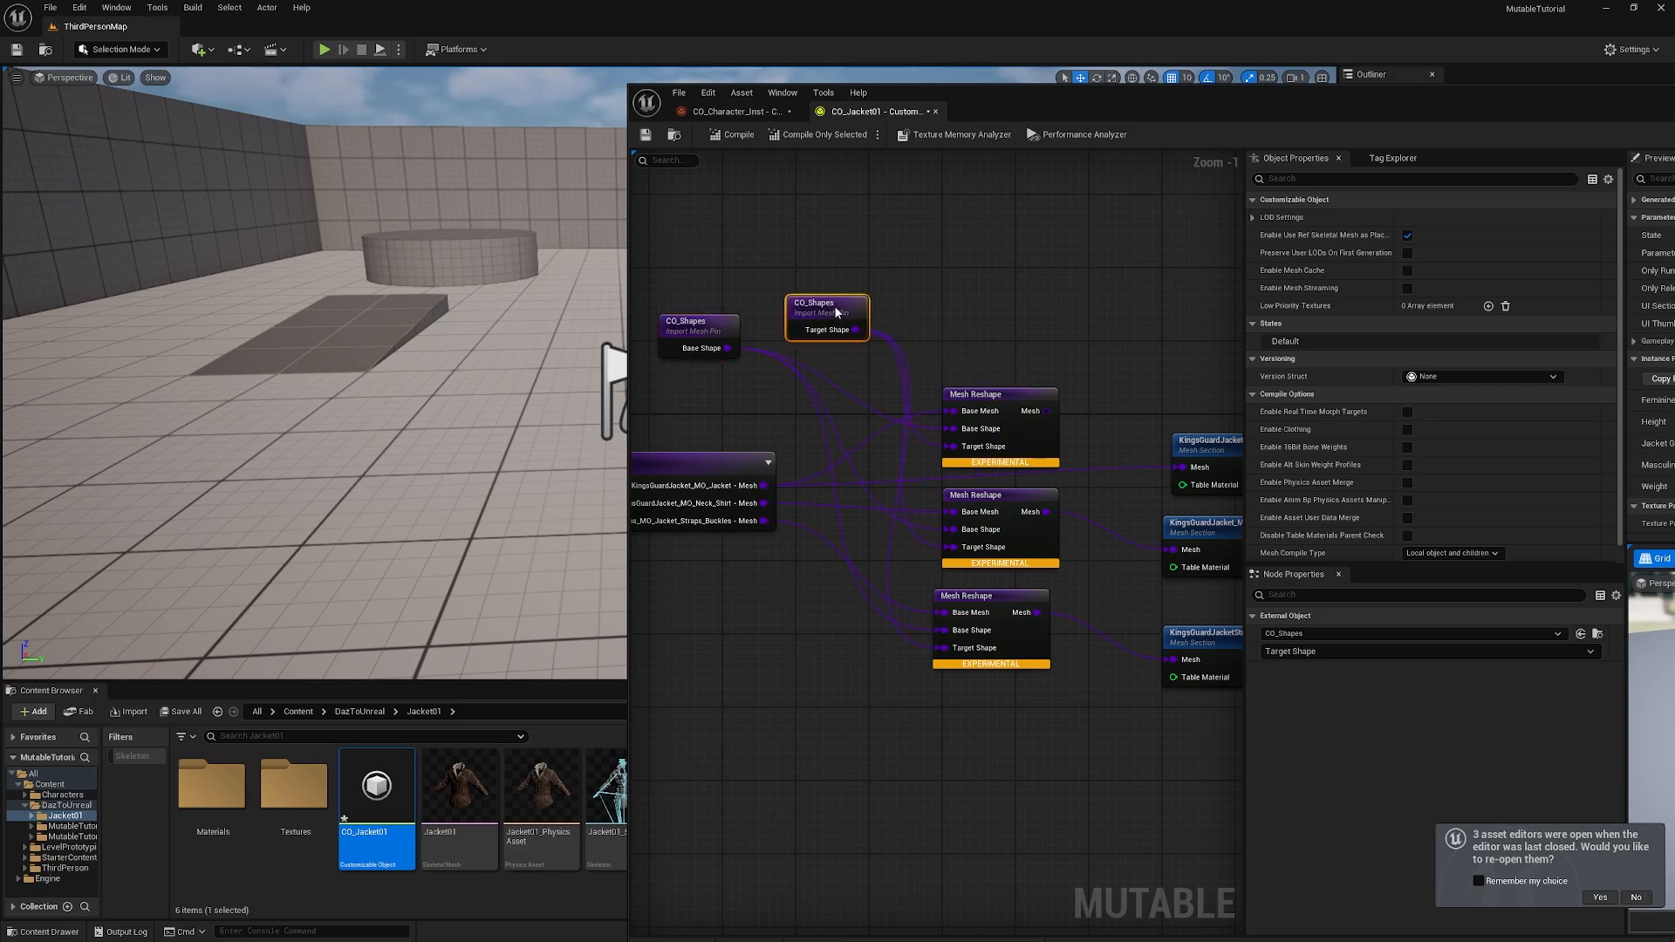
{"action": "left_click", "coordinate": [735, 134]}
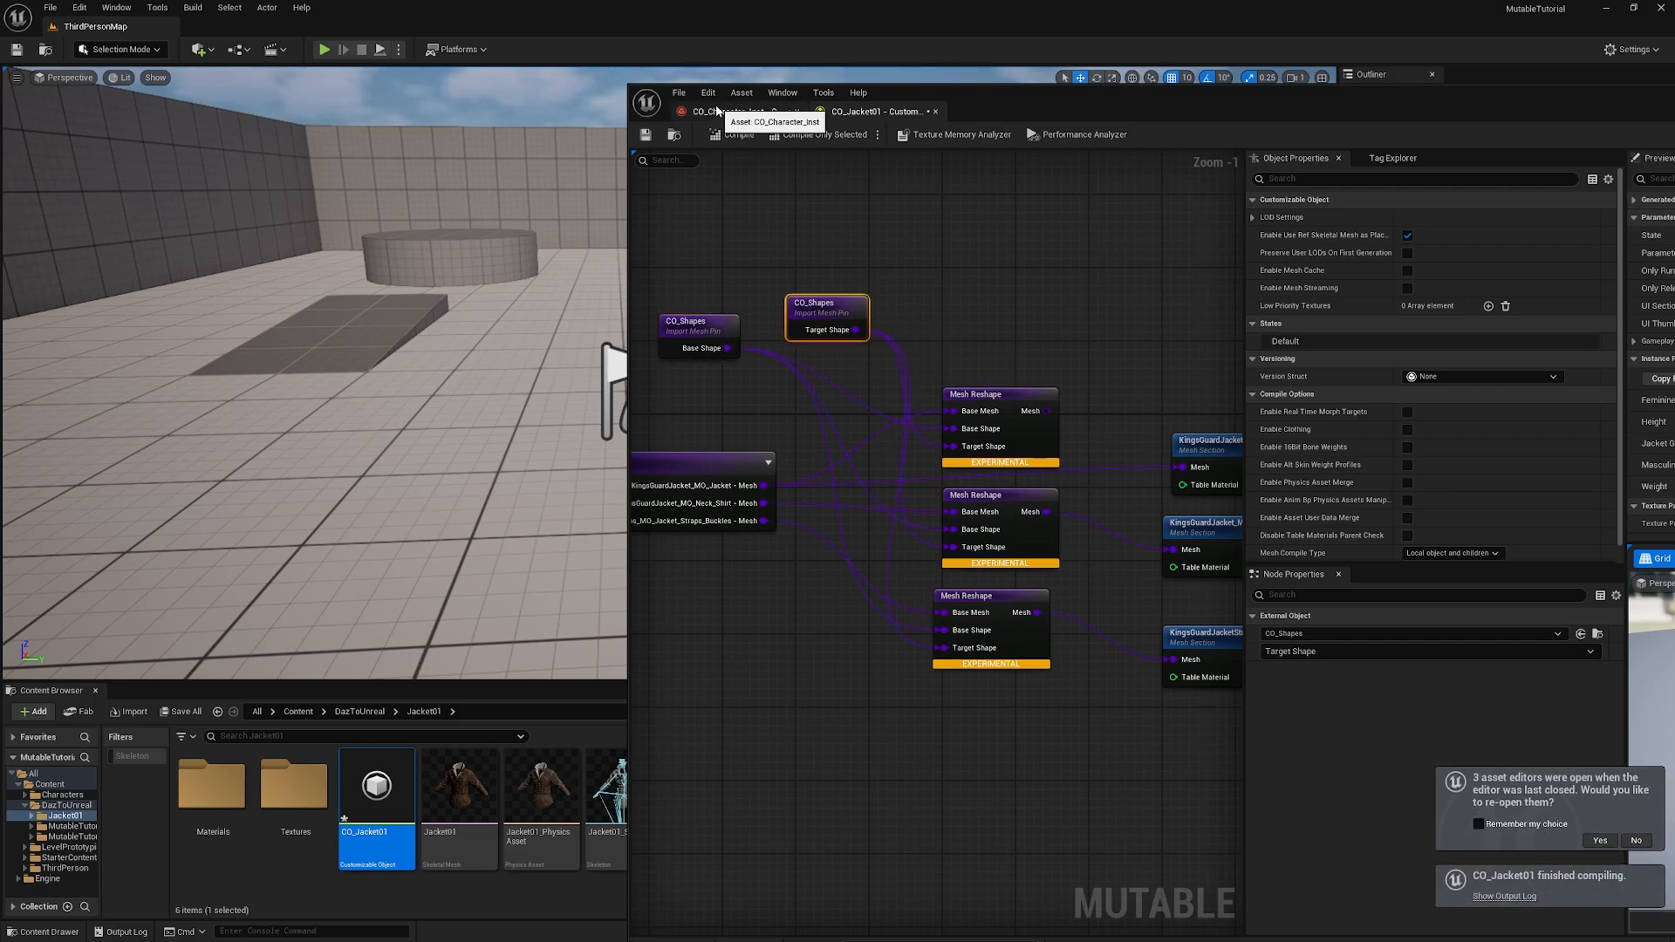
Step: Open CO_Character from the MutableTutorialCharacter folder and compile it
{"action": "left_click", "coordinate": [715, 111]}
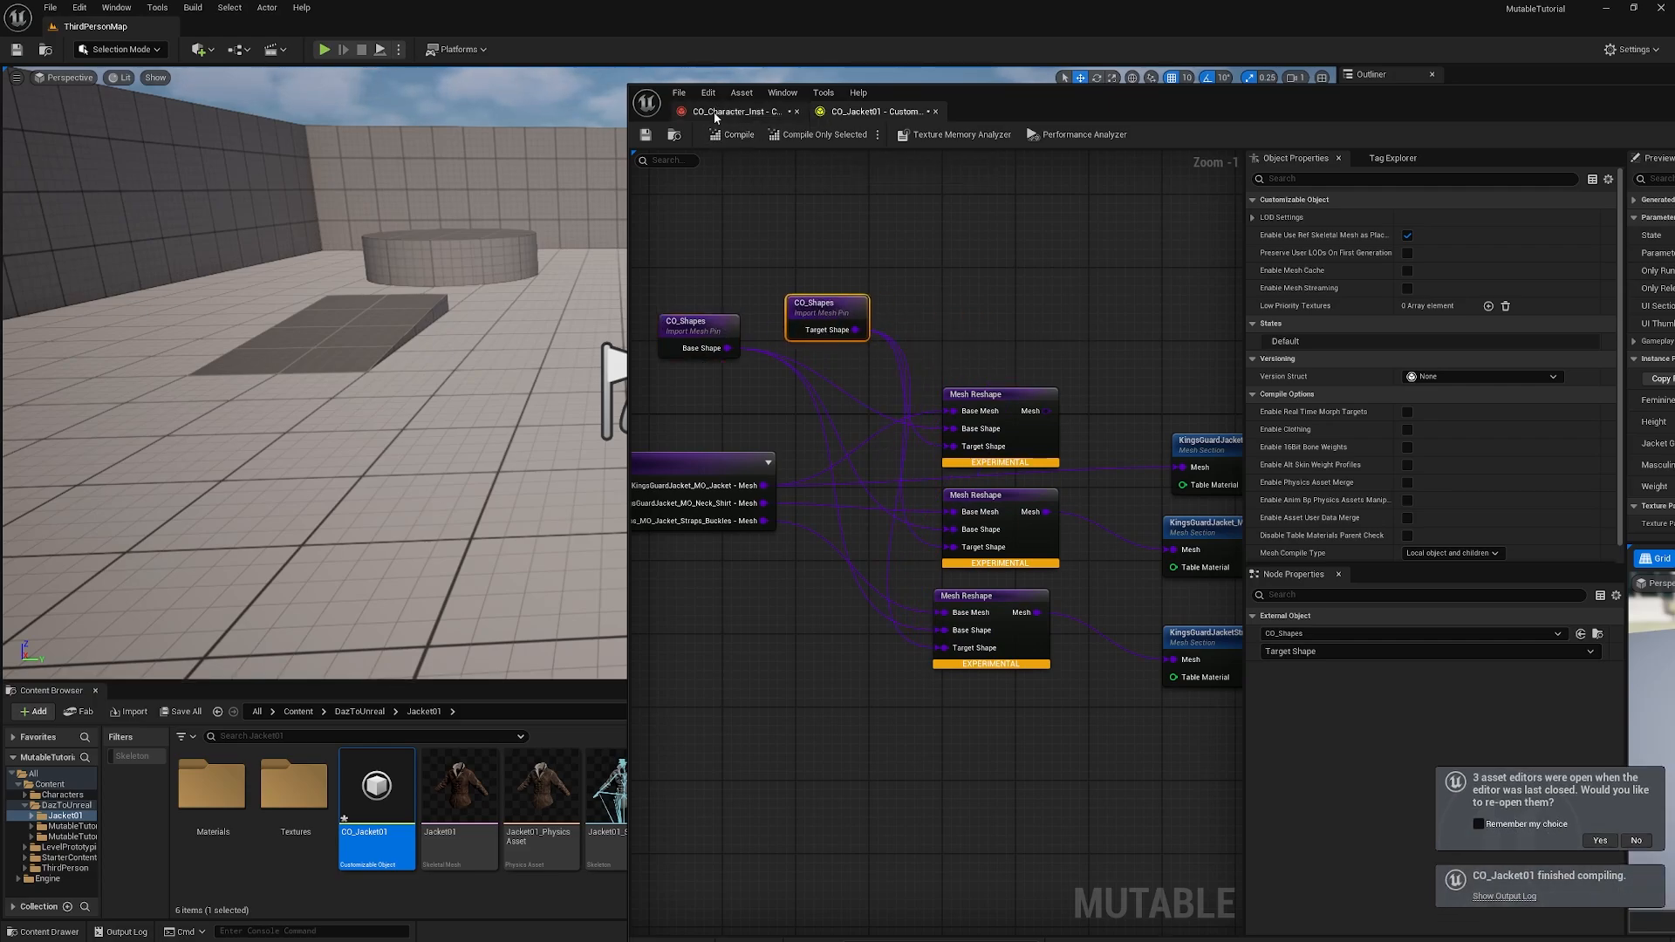
{"action": "left_click", "coordinate": [356, 713]}
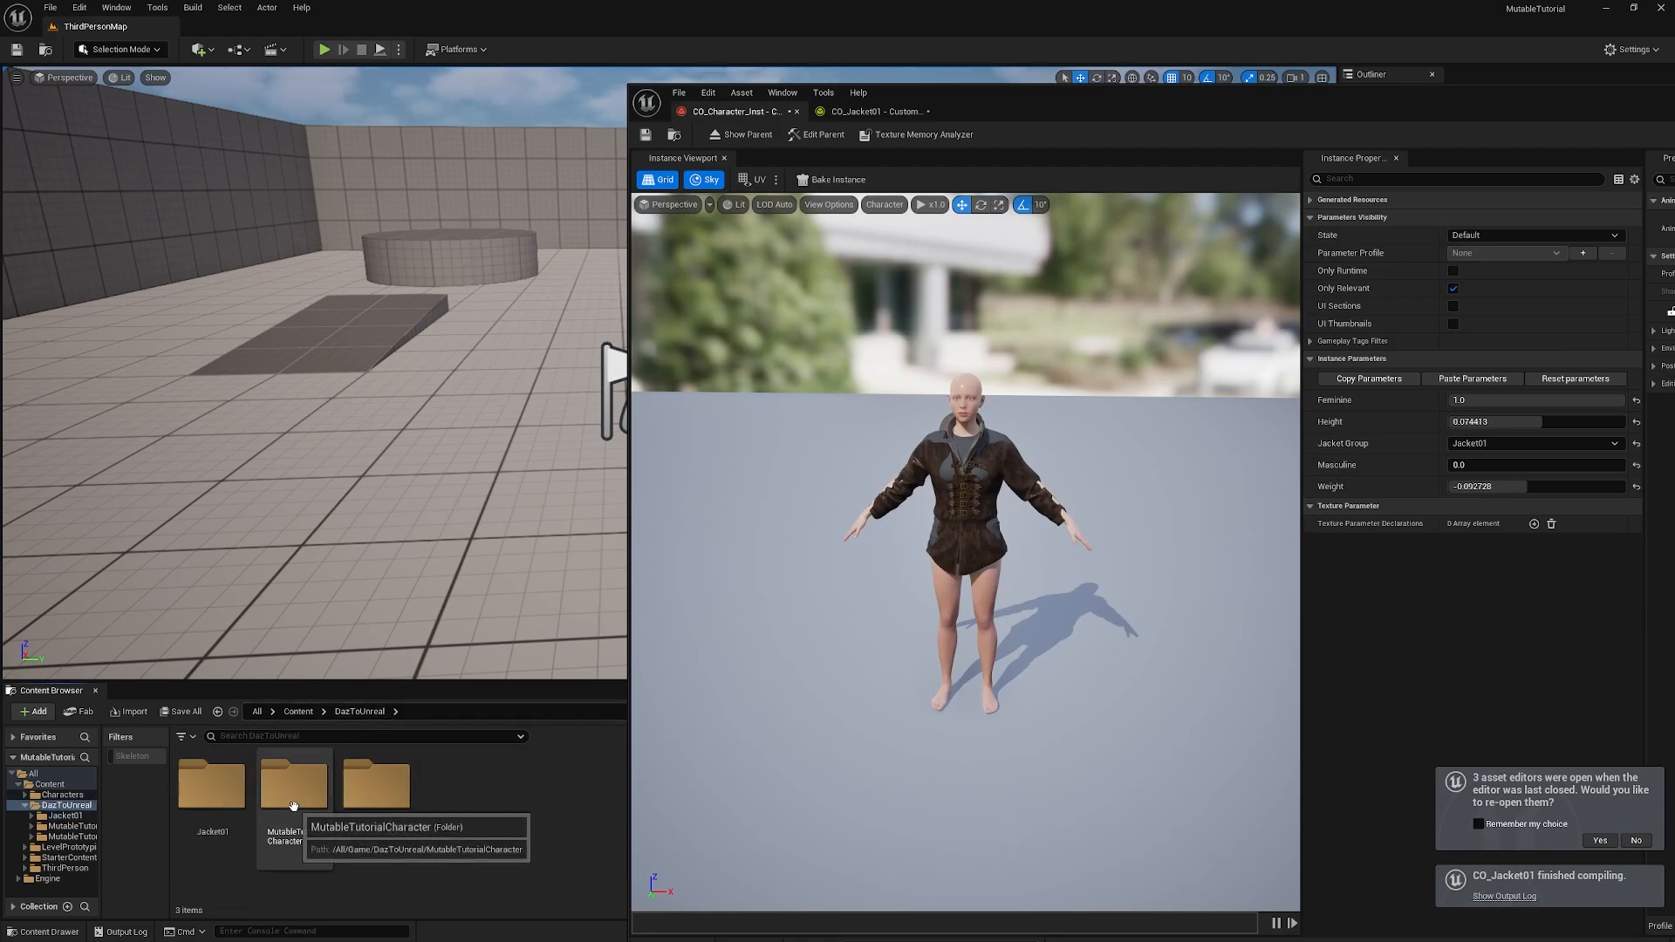
{"action": "double_click", "coordinate": [293, 793]}
{"action": "double_click", "coordinate": [377, 785]}
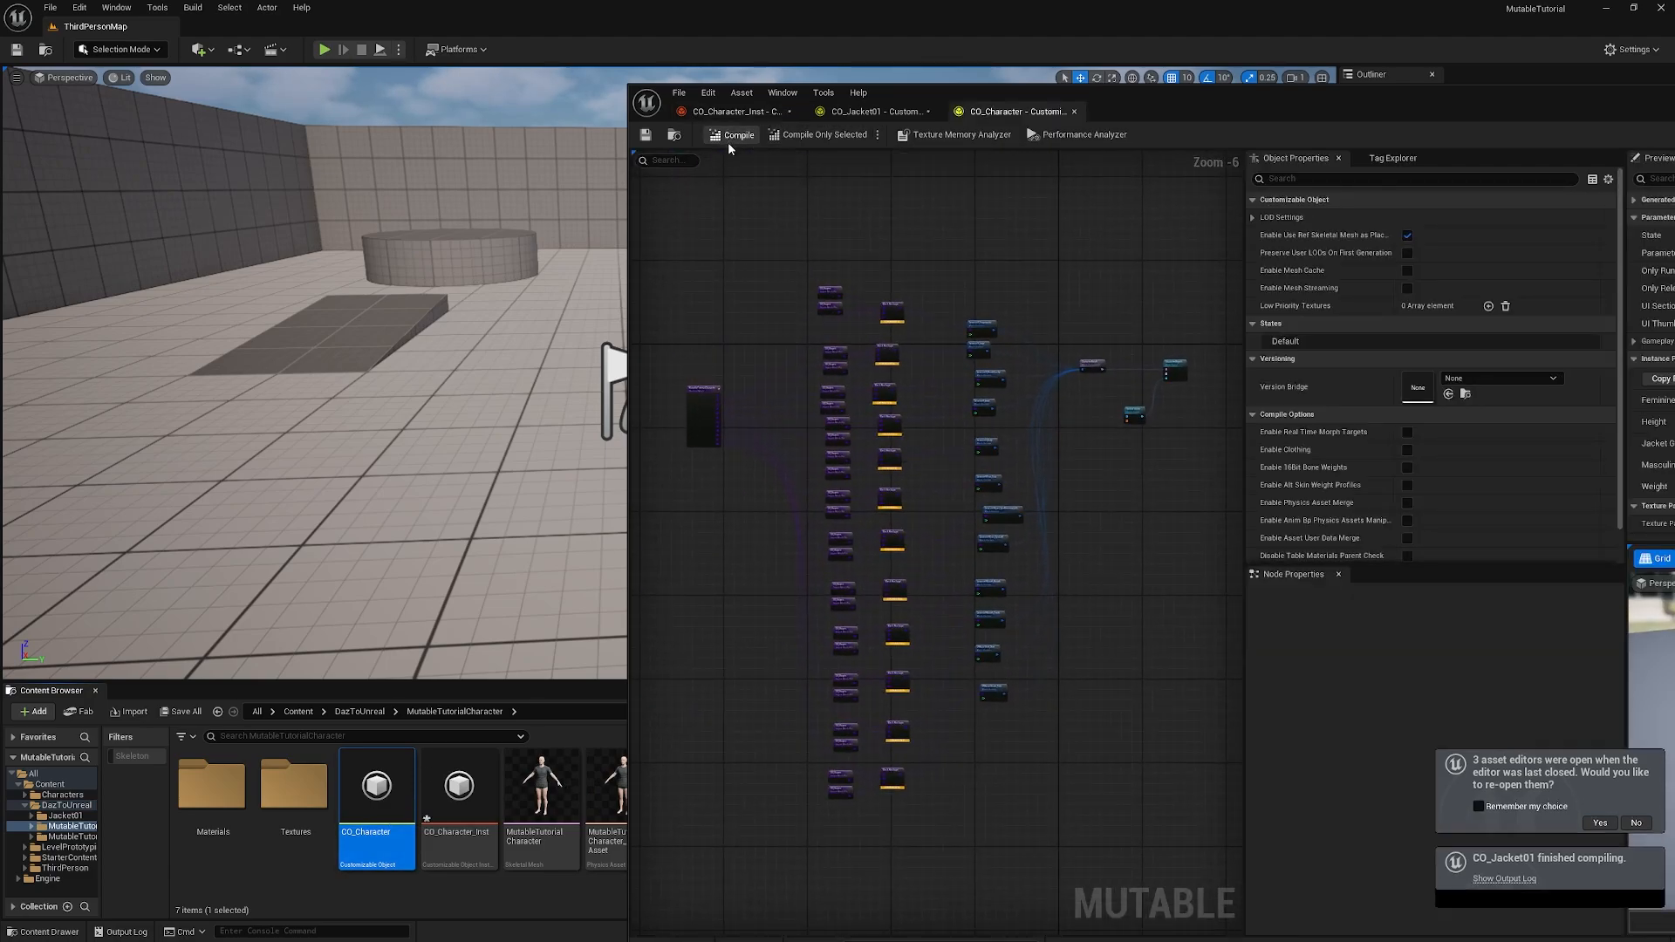
Step: Test the jacket on CO_Character_Inst by setting Weight to about -0.08 and Height to about 0.24
{"action": "left_click", "coordinate": [745, 111]}
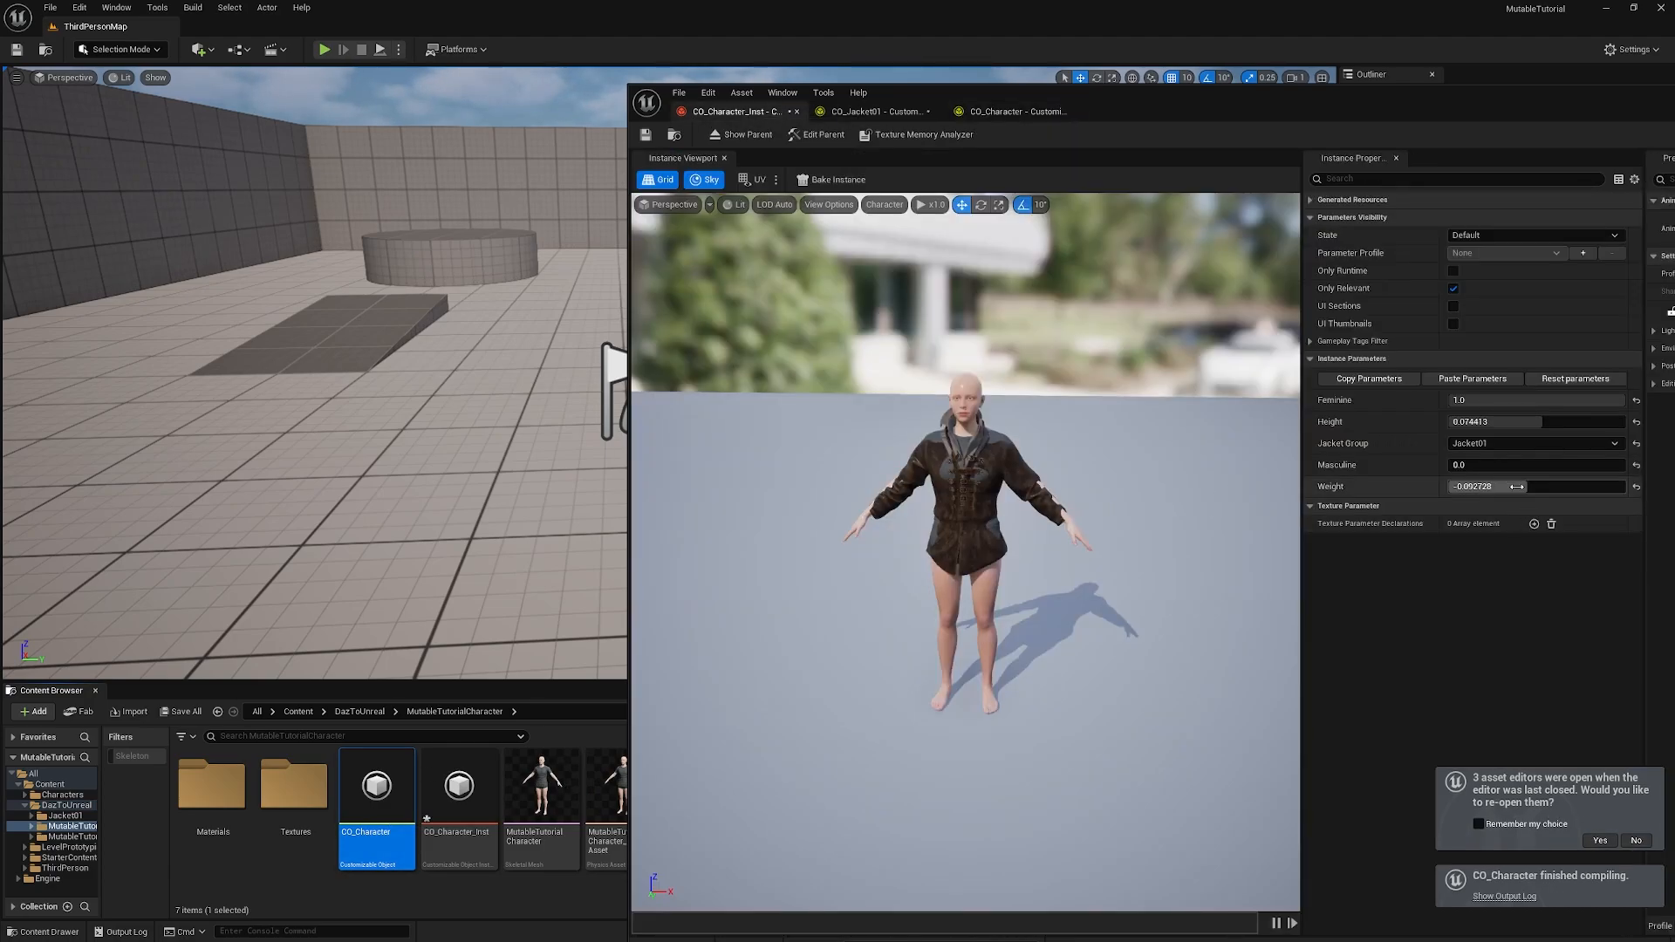
{"action": "left_click_drag", "start_coordinate": [1513, 488], "coordinate": [1526, 488]}
{"action": "mouse_move", "coordinate": [1529, 423]}
{"action": "left_mouse_down"}
{"action": "mouse_move", "coordinate": [1603, 423]}
{"action": "mouse_move", "coordinate": [1557, 422]}
{"action": "left_mouse_up"}
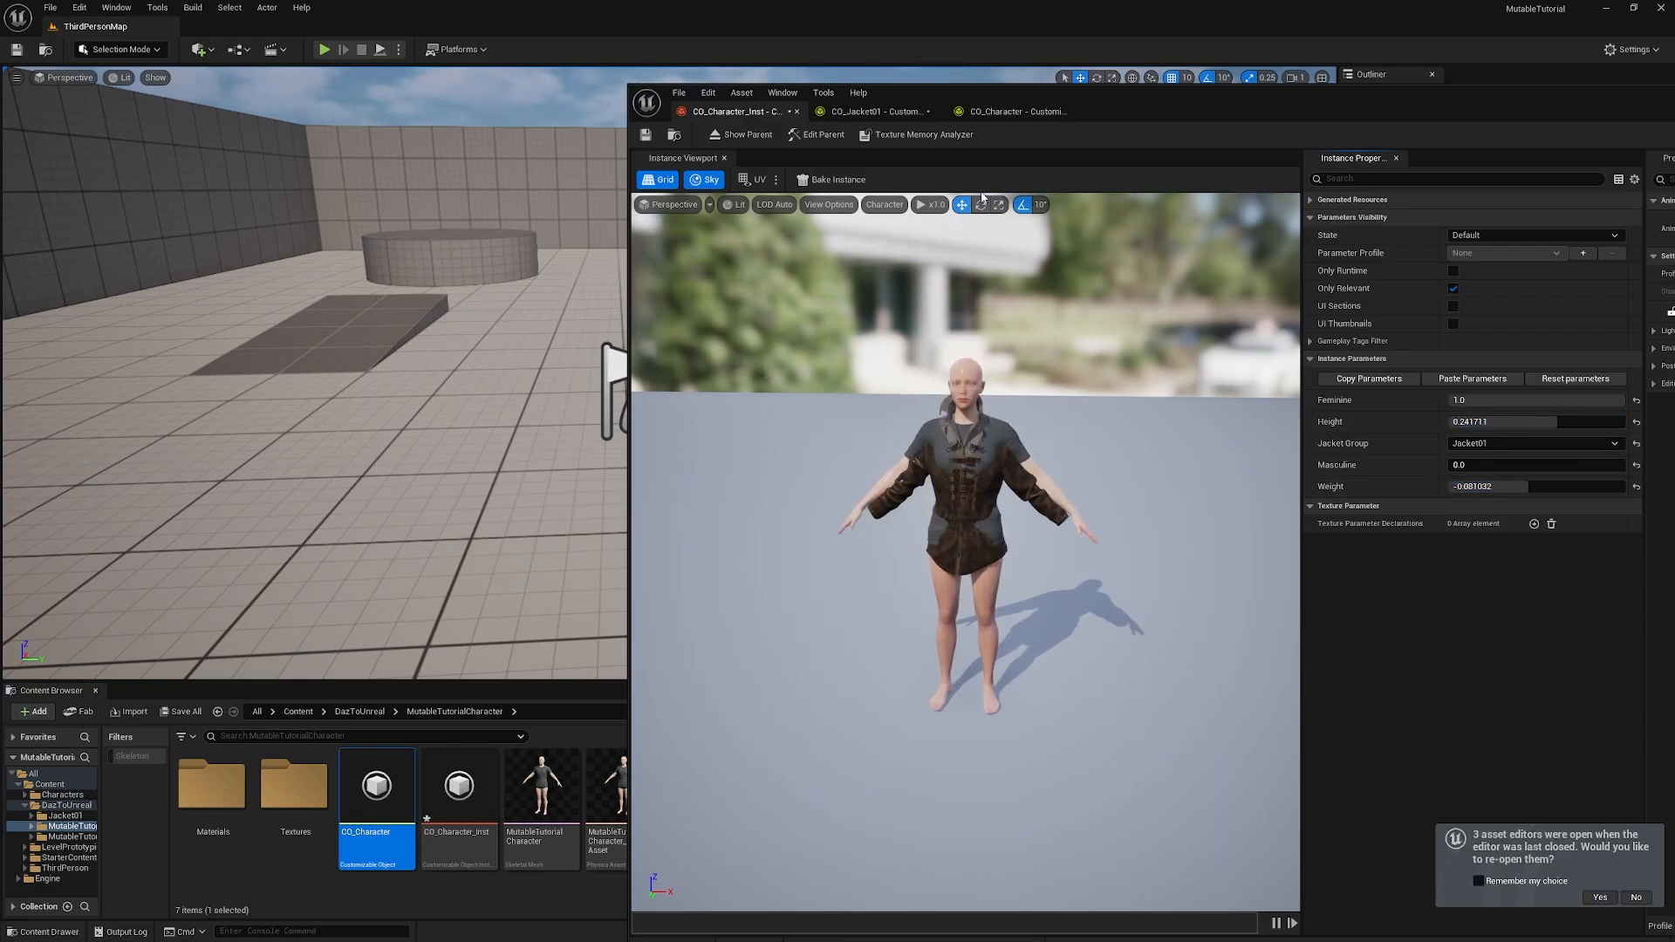
Step: Close and reopen CO_Character_Inst, adjust its Height and set Weight to about 0.36
{"action": "left_click", "coordinate": [796, 111]}
{"action": "double_click", "coordinate": [459, 786]}
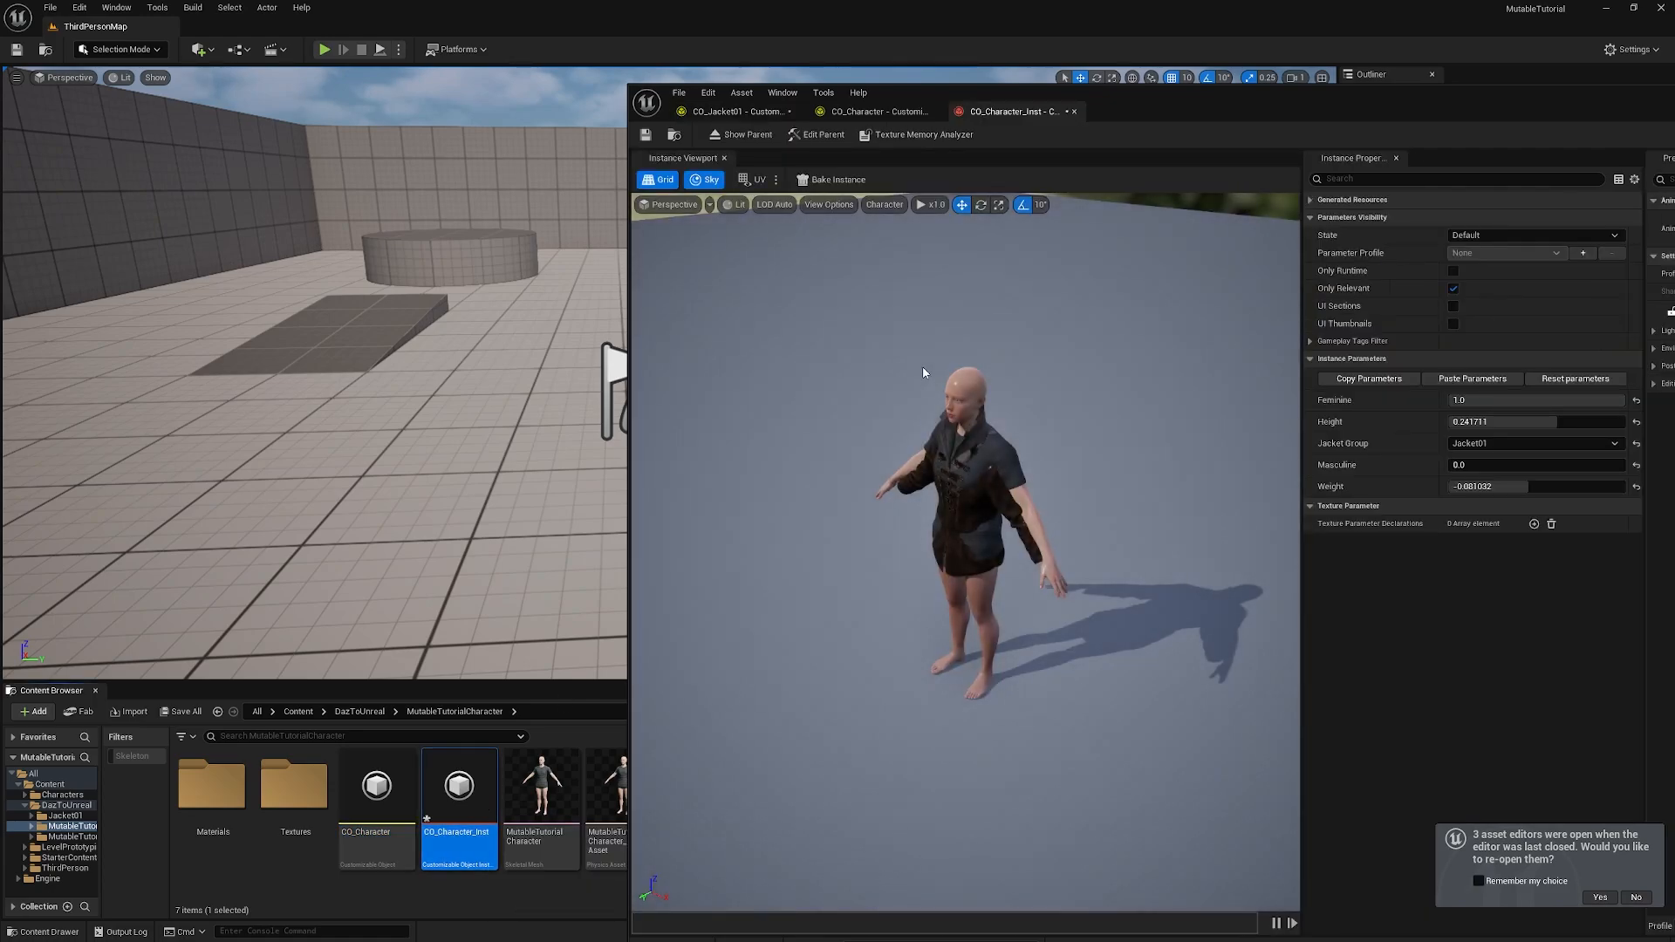
{"action": "mouse_move", "coordinate": [1557, 422]}
{"action": "left_mouse_down"}
{"action": "mouse_move", "coordinate": [1588, 422]}
{"action": "mouse_move", "coordinate": [1544, 422]}
{"action": "left_mouse_up"}
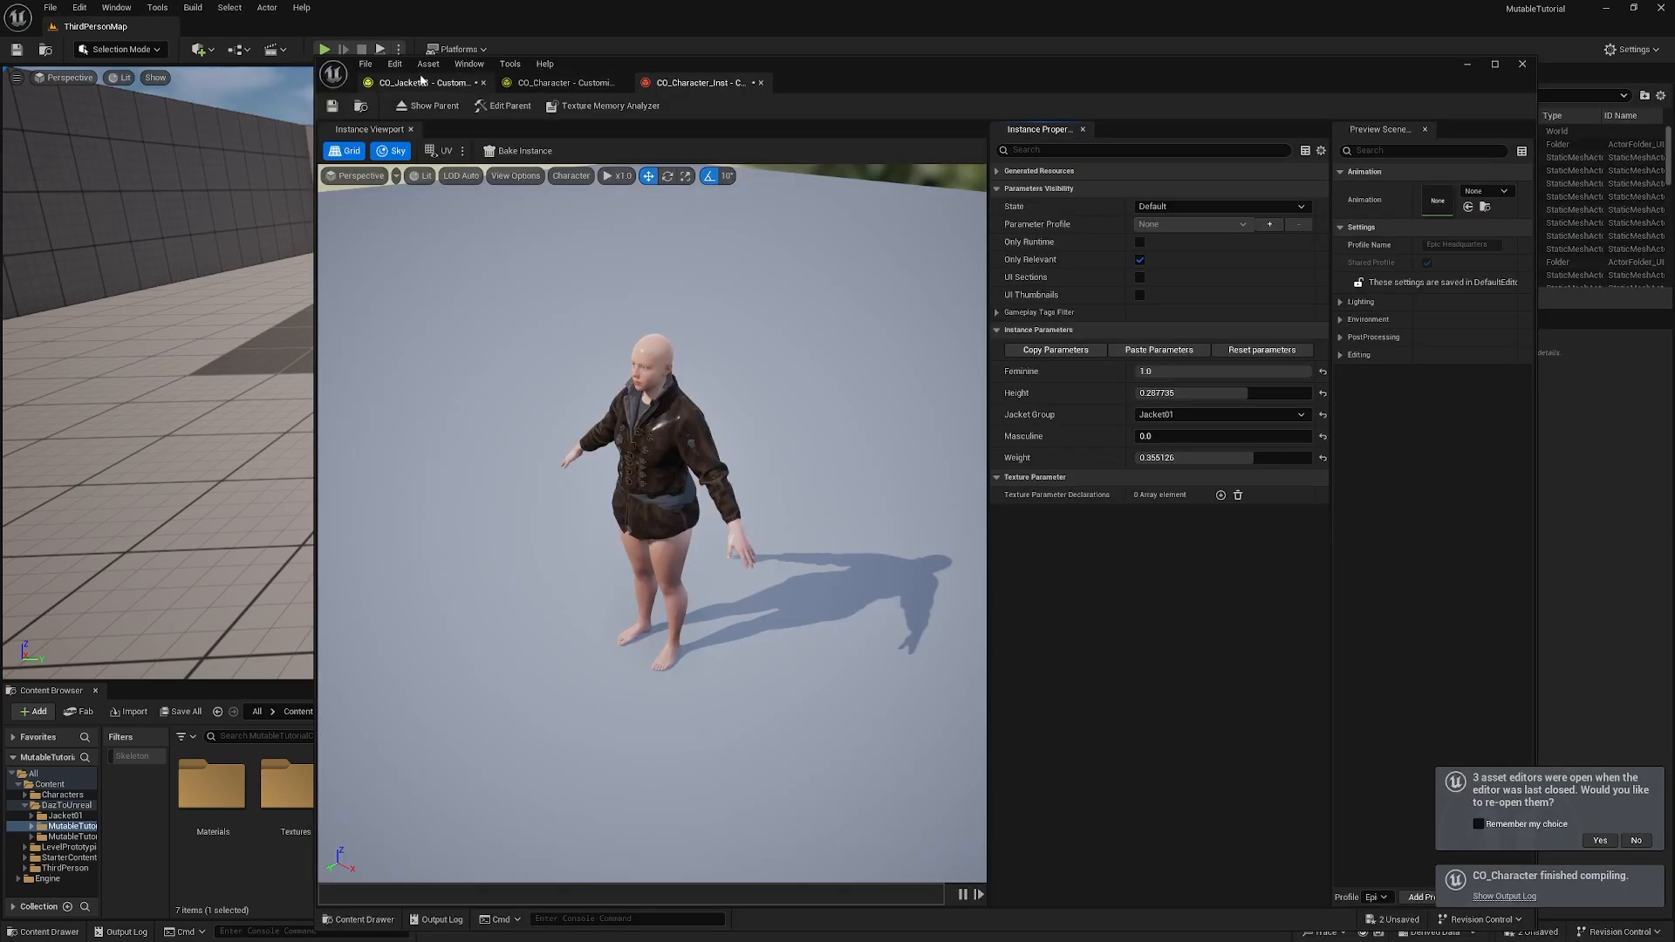
Step: Review CO_Jacket01's reshape graph, and on CO_Character_Inst lower Height to about -0.4 and Weight to just below zero
{"action": "left_click", "coordinate": [413, 83]}
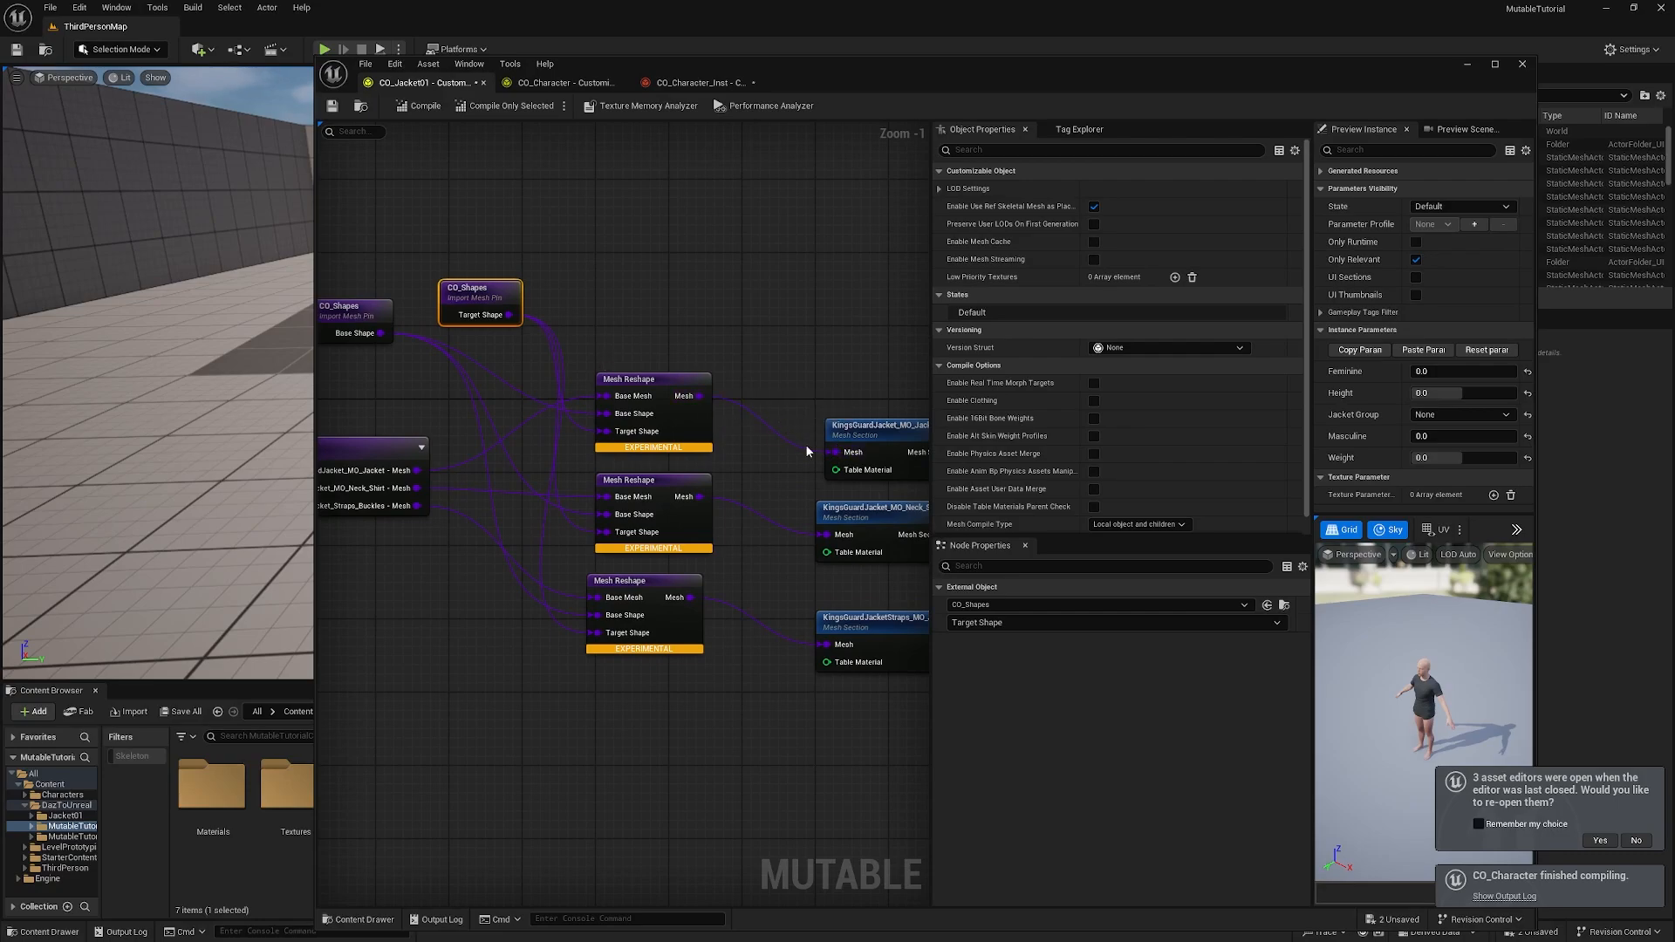
{"action": "right_click_drag", "start_coordinate": [841, 385], "coordinate": [610, 316]}
{"action": "scroll", "coordinate": [610, 316], "scroll_direction": "down", "scroll_amount": 1}
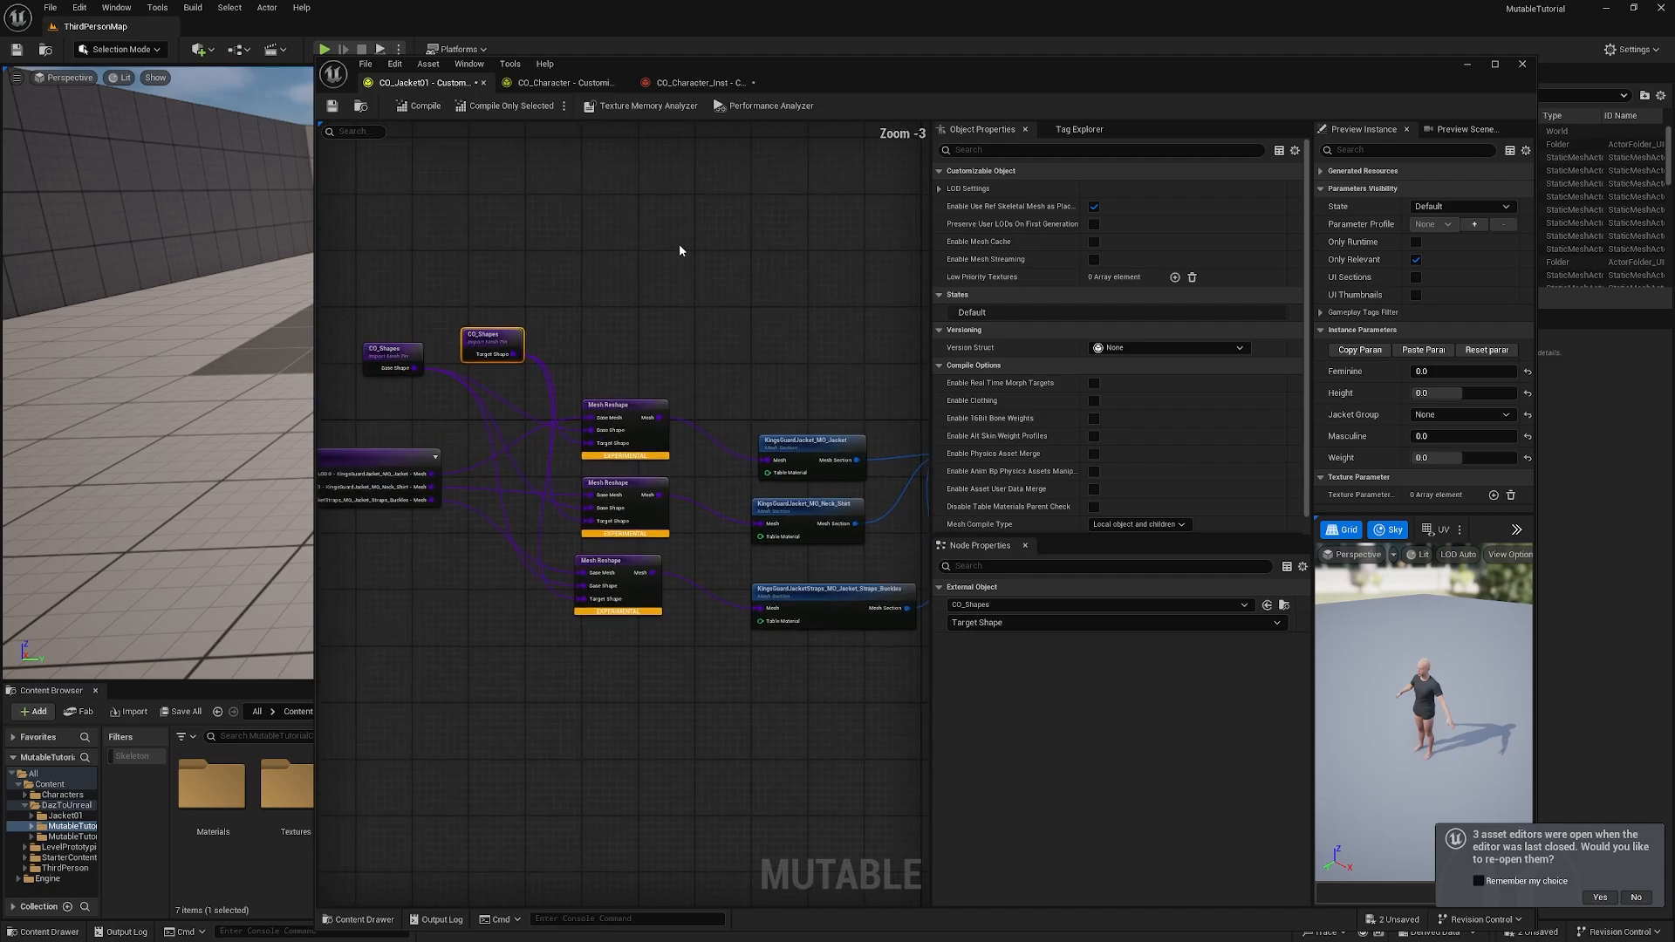
{"action": "left_click", "coordinate": [693, 83]}
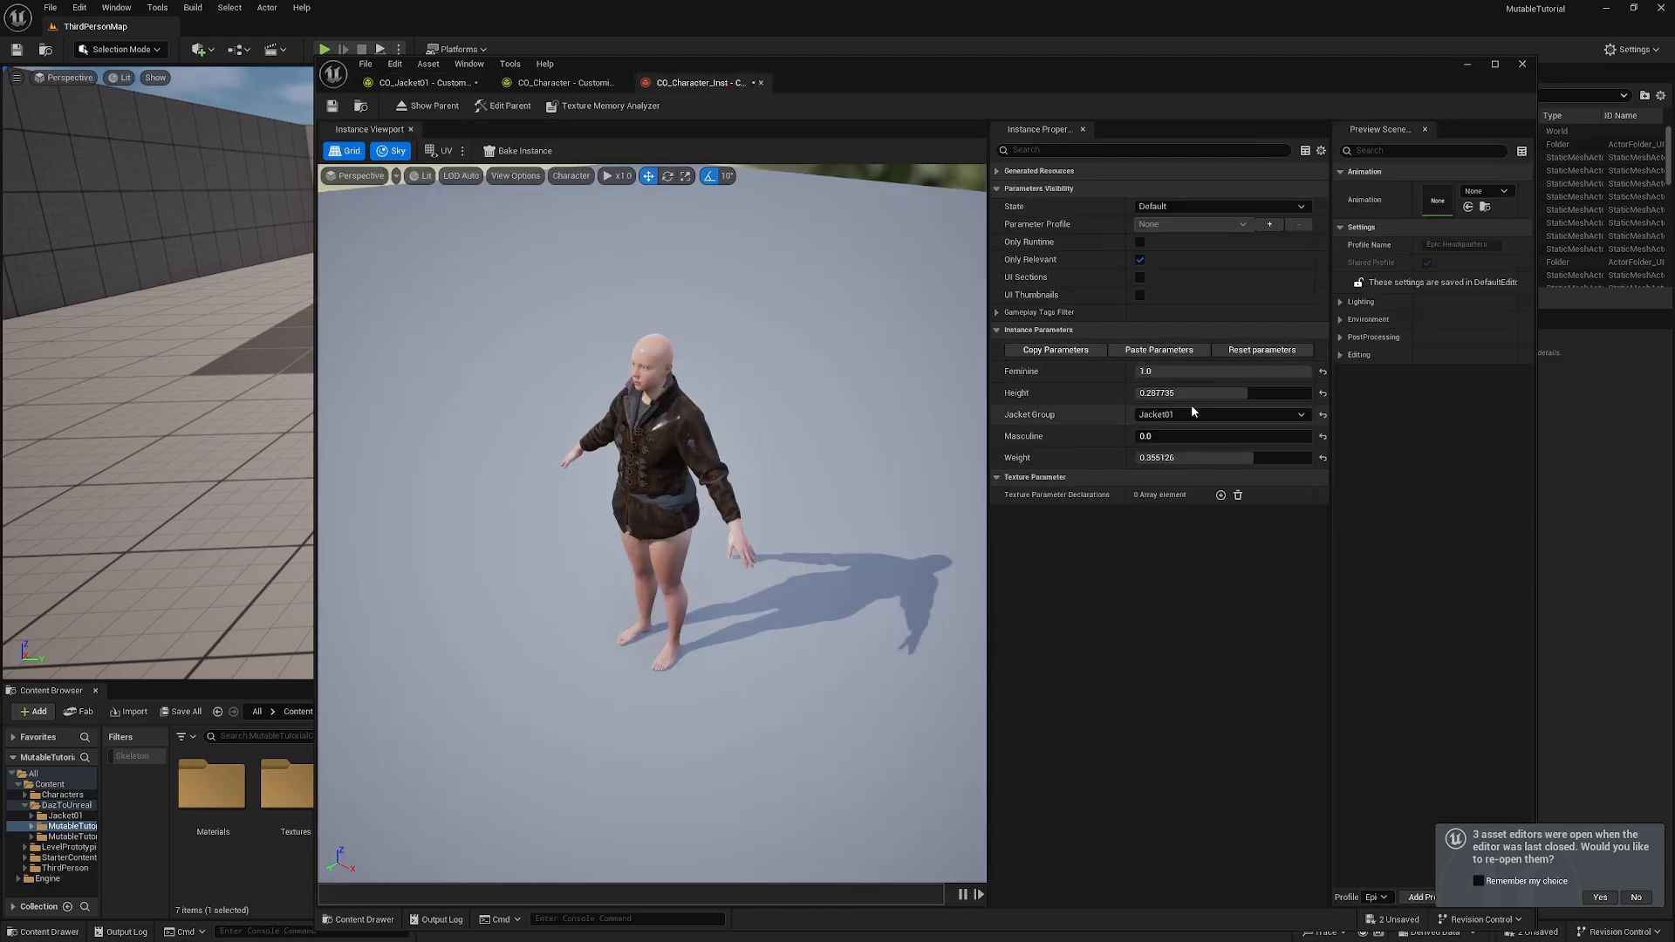
{"action": "left_click_drag", "start_coordinate": [1195, 392], "coordinate": [1117, 392]}
{"action": "left_click_drag", "start_coordinate": [1254, 458], "coordinate": [1215, 457]}
Step: Move the asset editor aside and play the level briefly to check the reshaped jacket on the character
{"action": "left_click_drag", "start_coordinate": [776, 75], "coordinate": [1300, 99]}
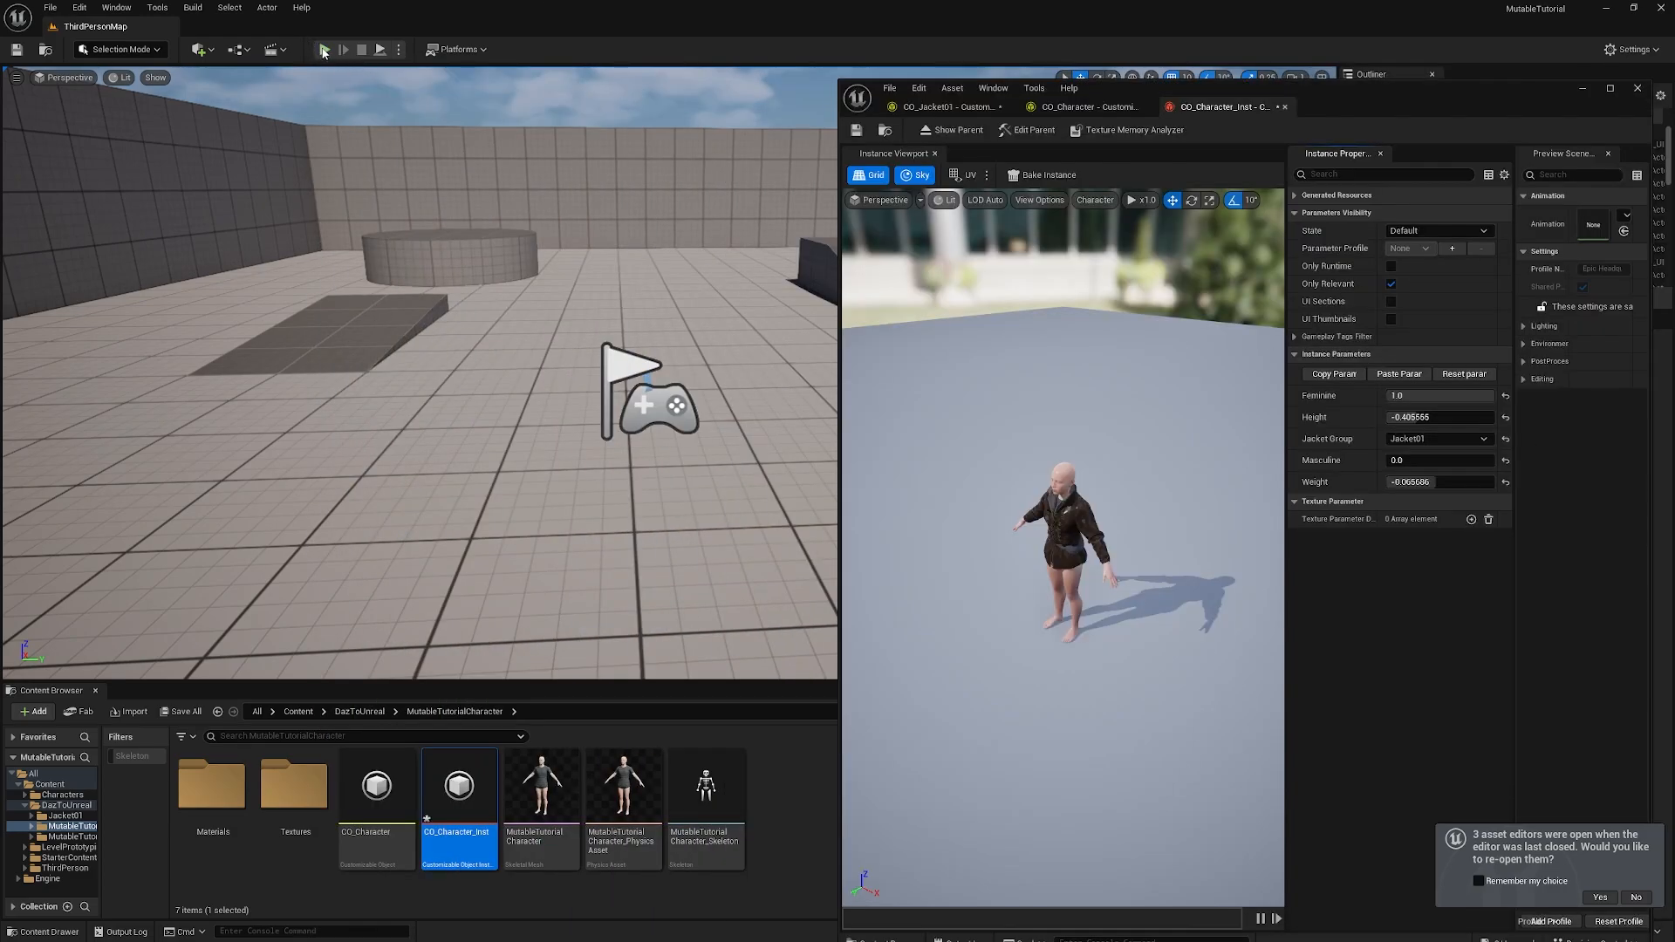
{"action": "left_click", "coordinate": [322, 51]}
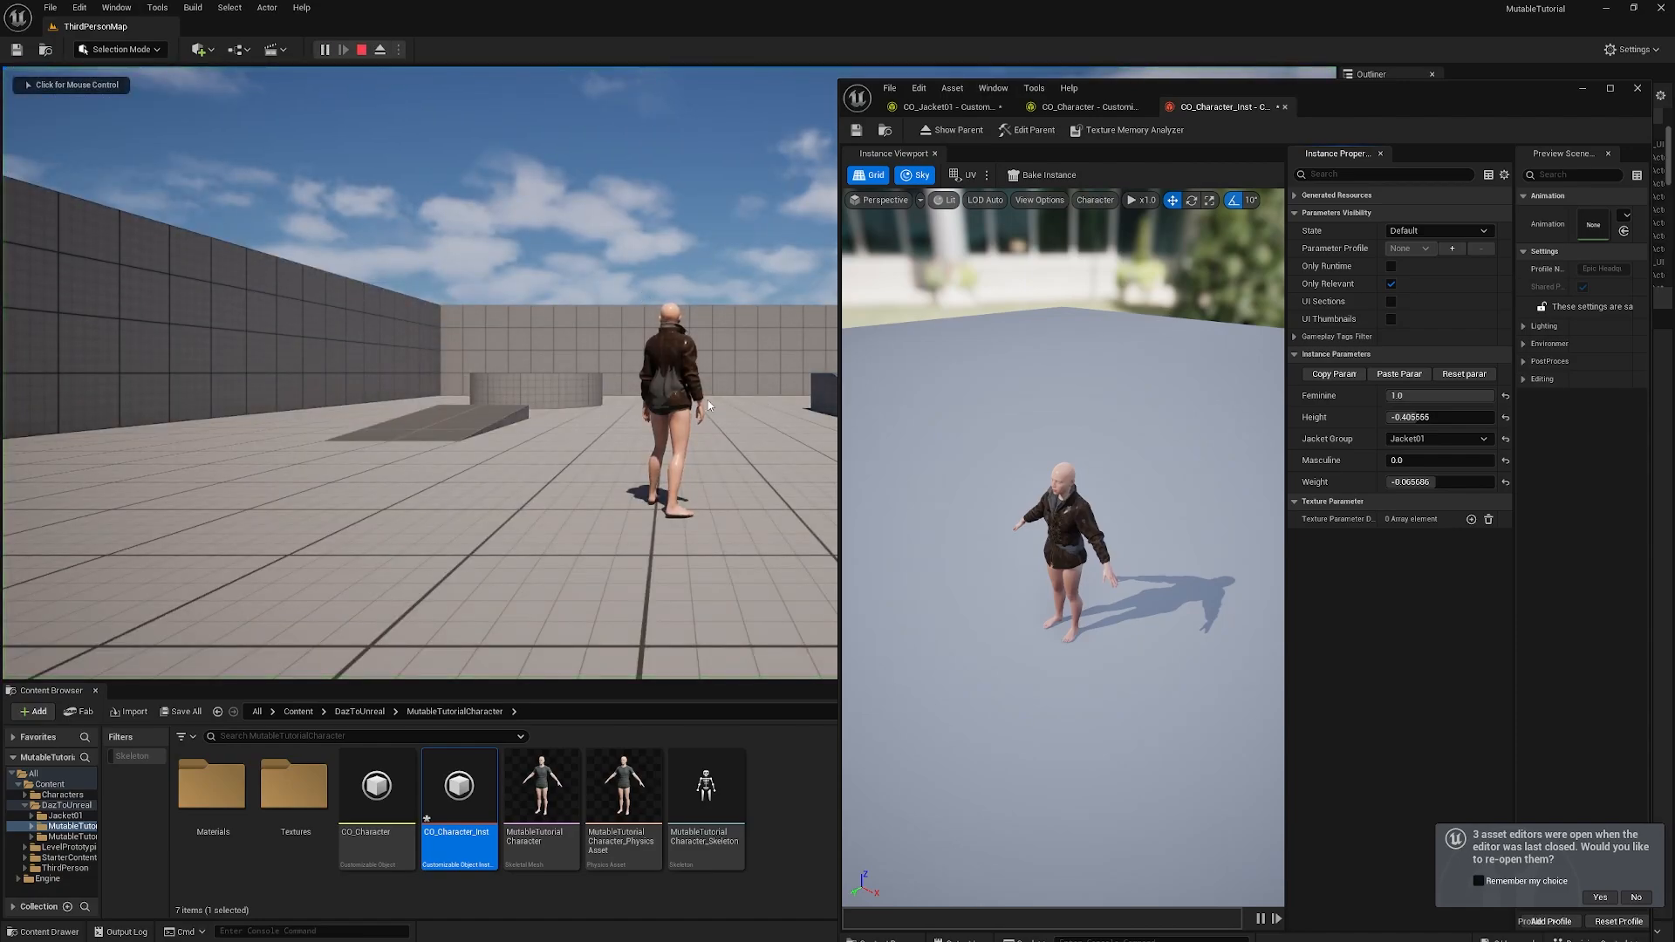
{"action": "key", "text": "Escape"}
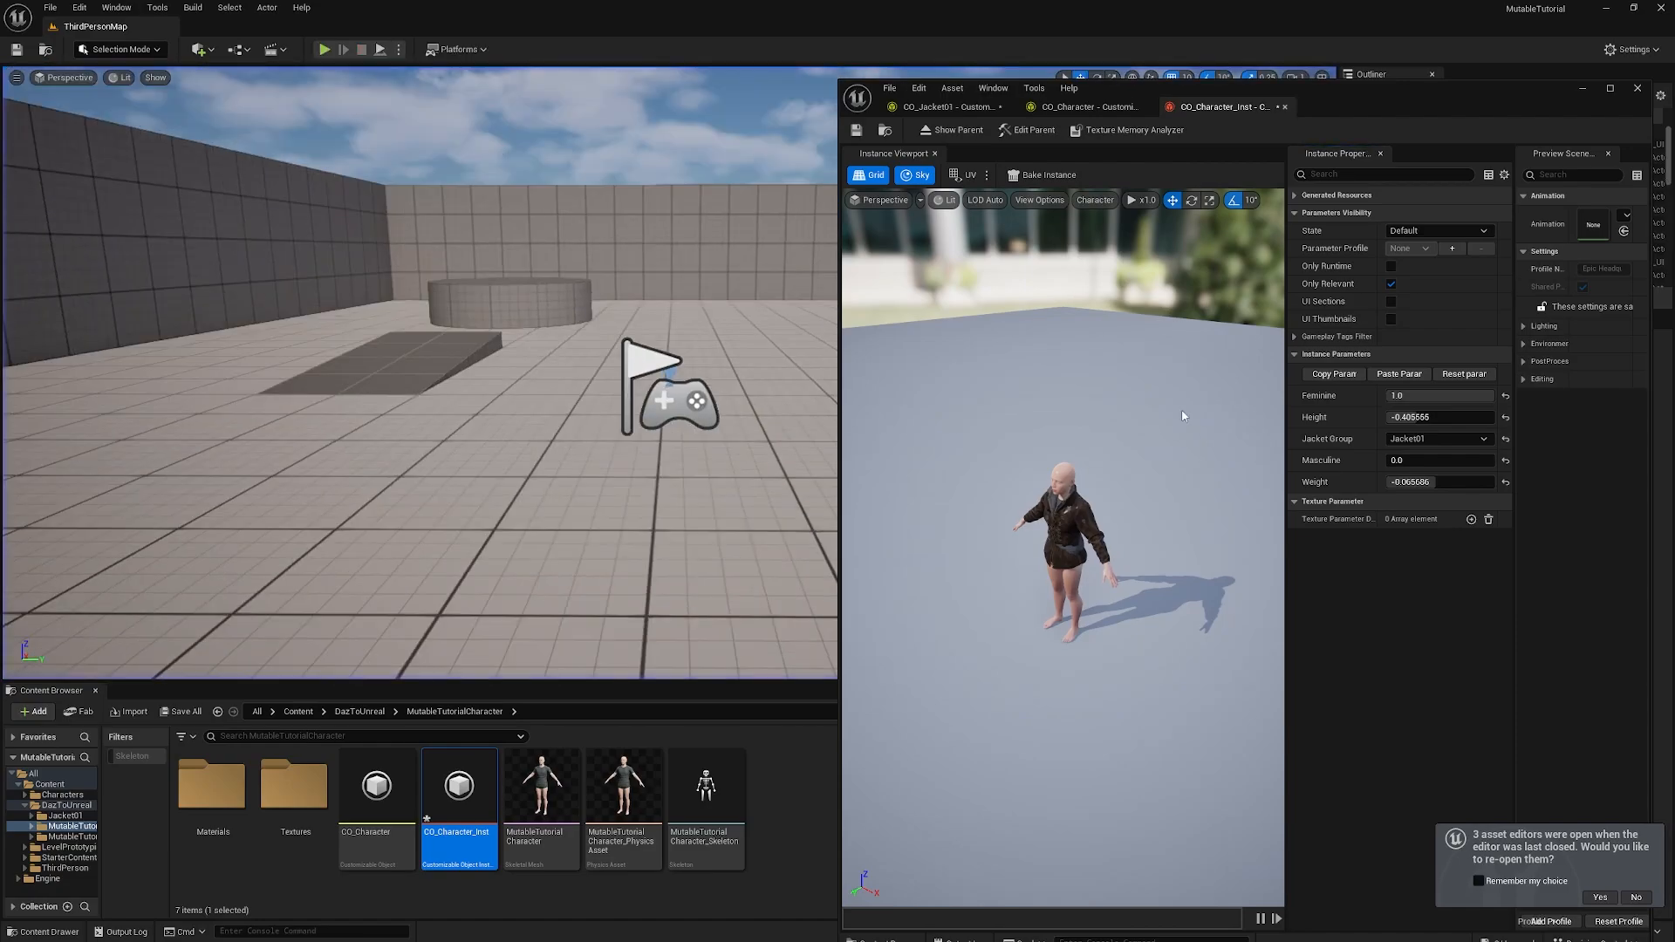
Step: Set the instance's Jacket Group to None and play the level to check the character without the jacket
{"action": "left_click", "coordinate": [1430, 439]}
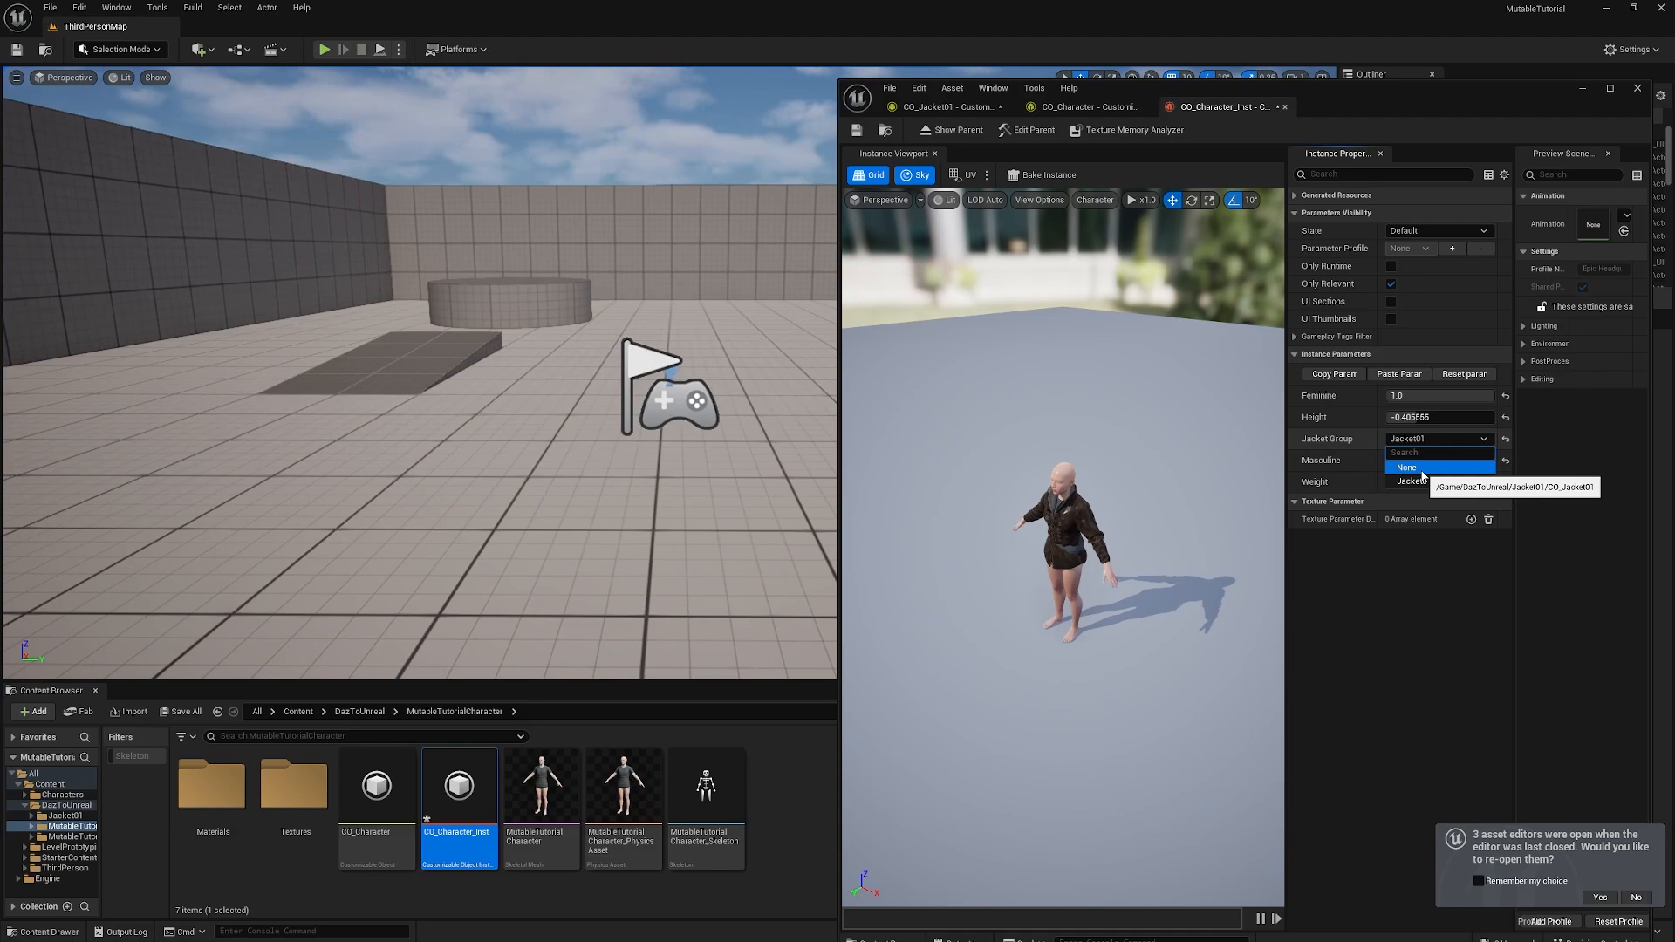
{"action": "left_click", "coordinate": [1407, 467]}
{"action": "left_click", "coordinate": [323, 50]}
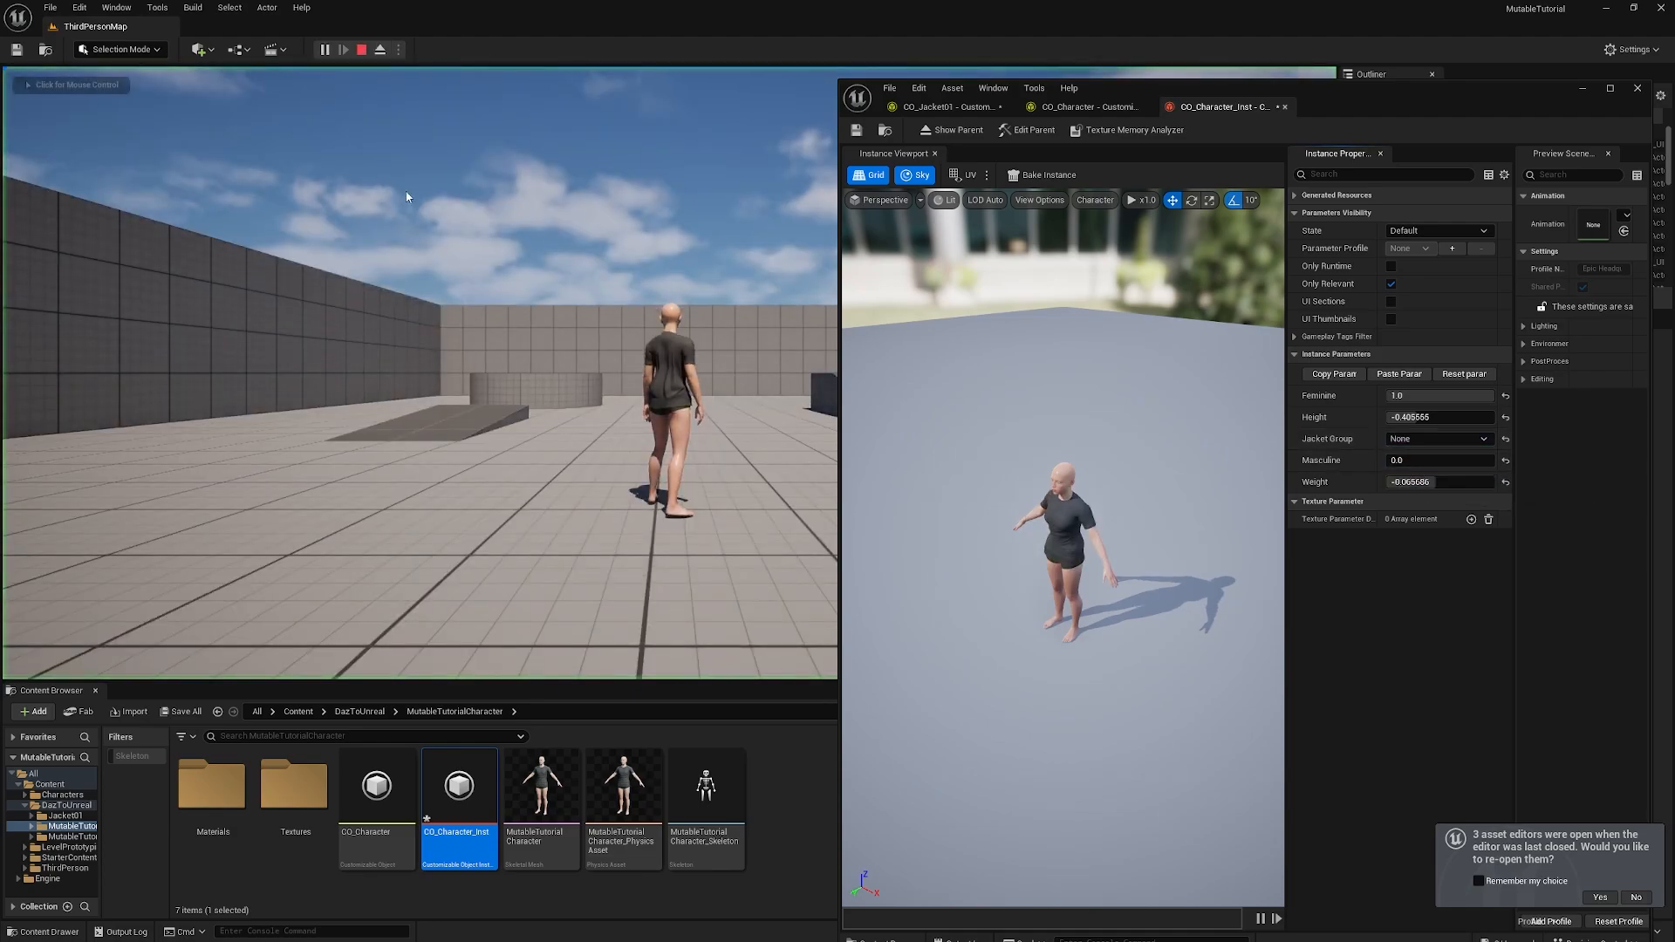
{"action": "key", "text": "Escape"}
Step: Set the Jacket Group back to Jacket01 and play the level to check the jacket on the character
{"action": "left_click", "coordinate": [1438, 438]}
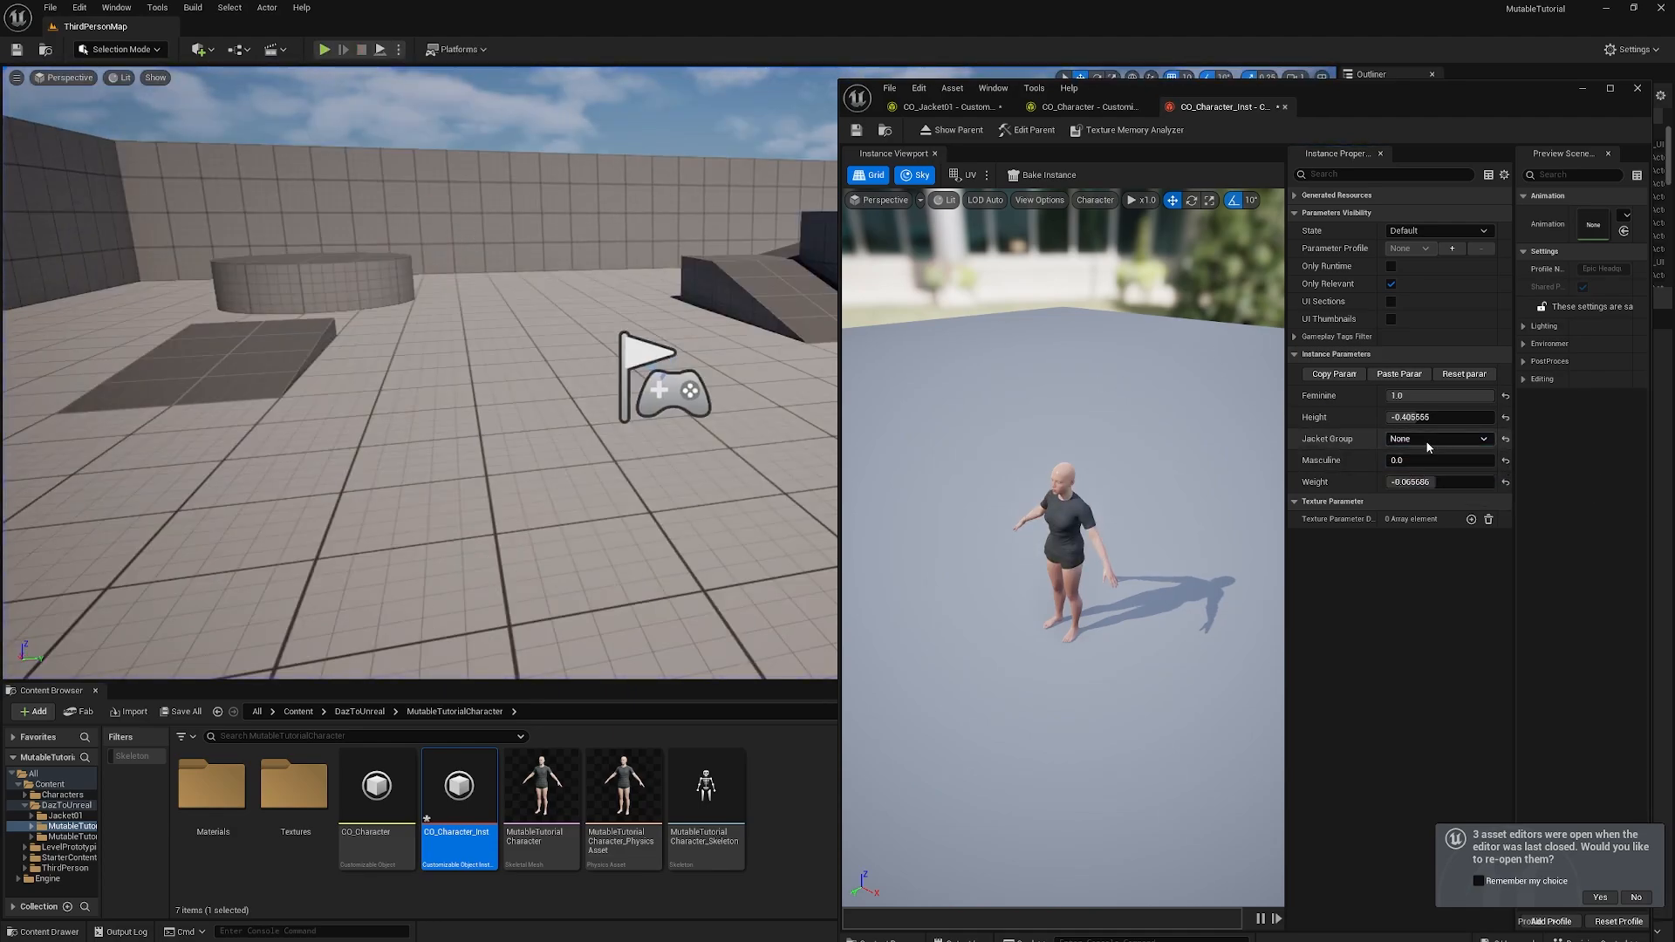
{"action": "left_click", "coordinate": [1407, 467]}
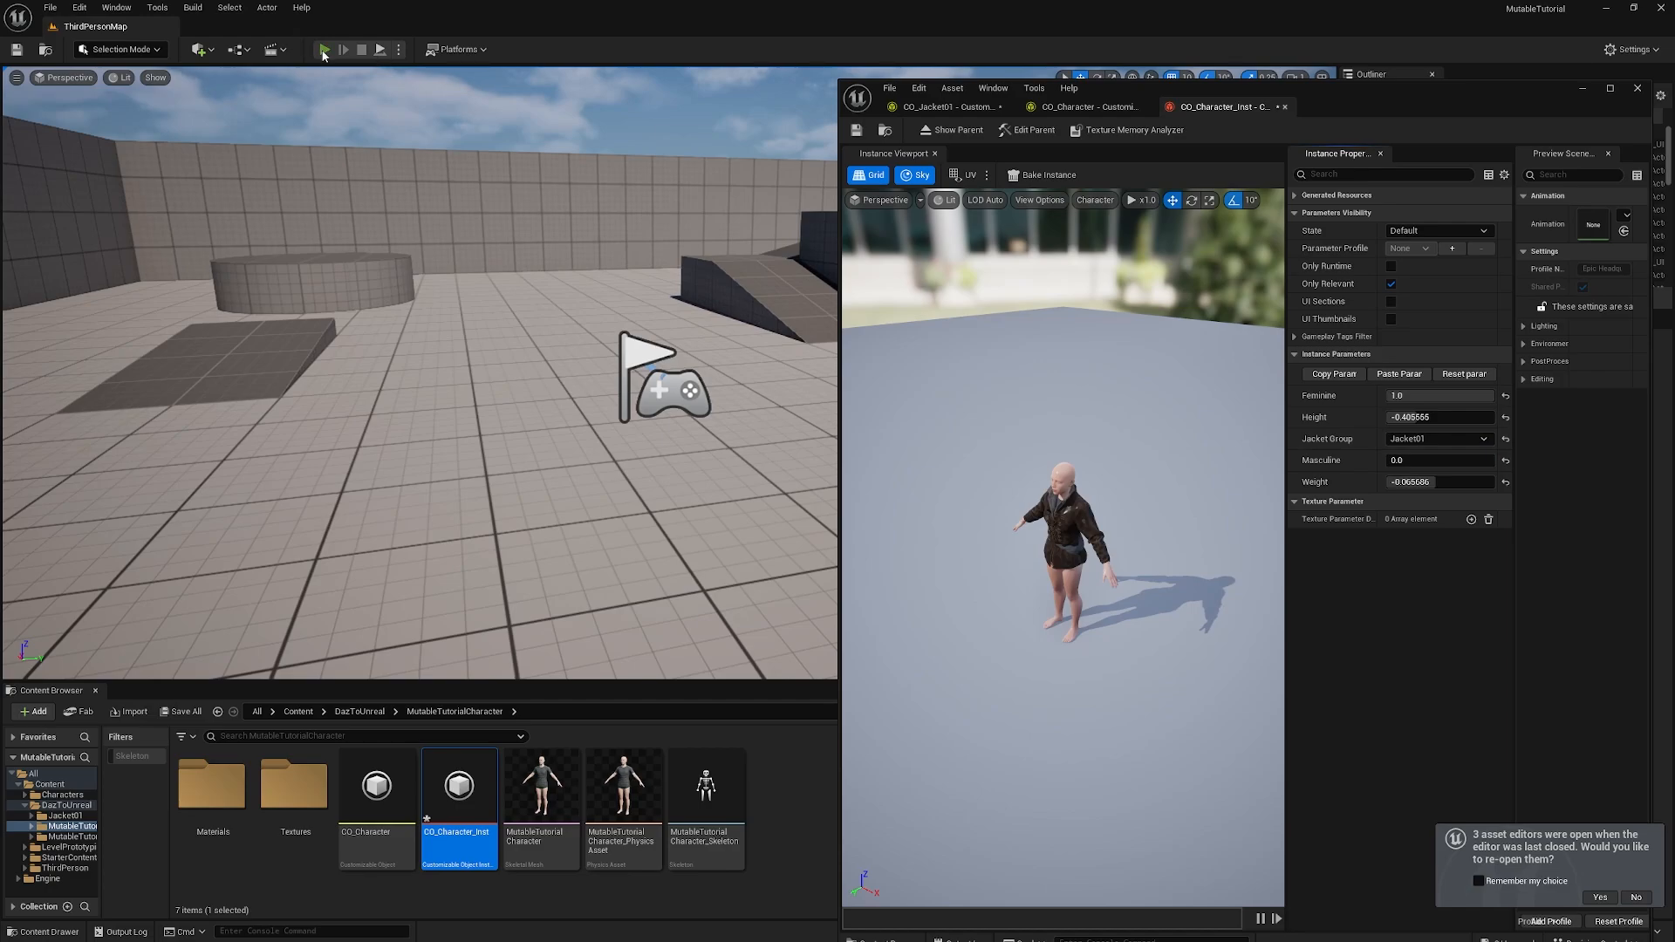
{"action": "left_click", "coordinate": [323, 51]}
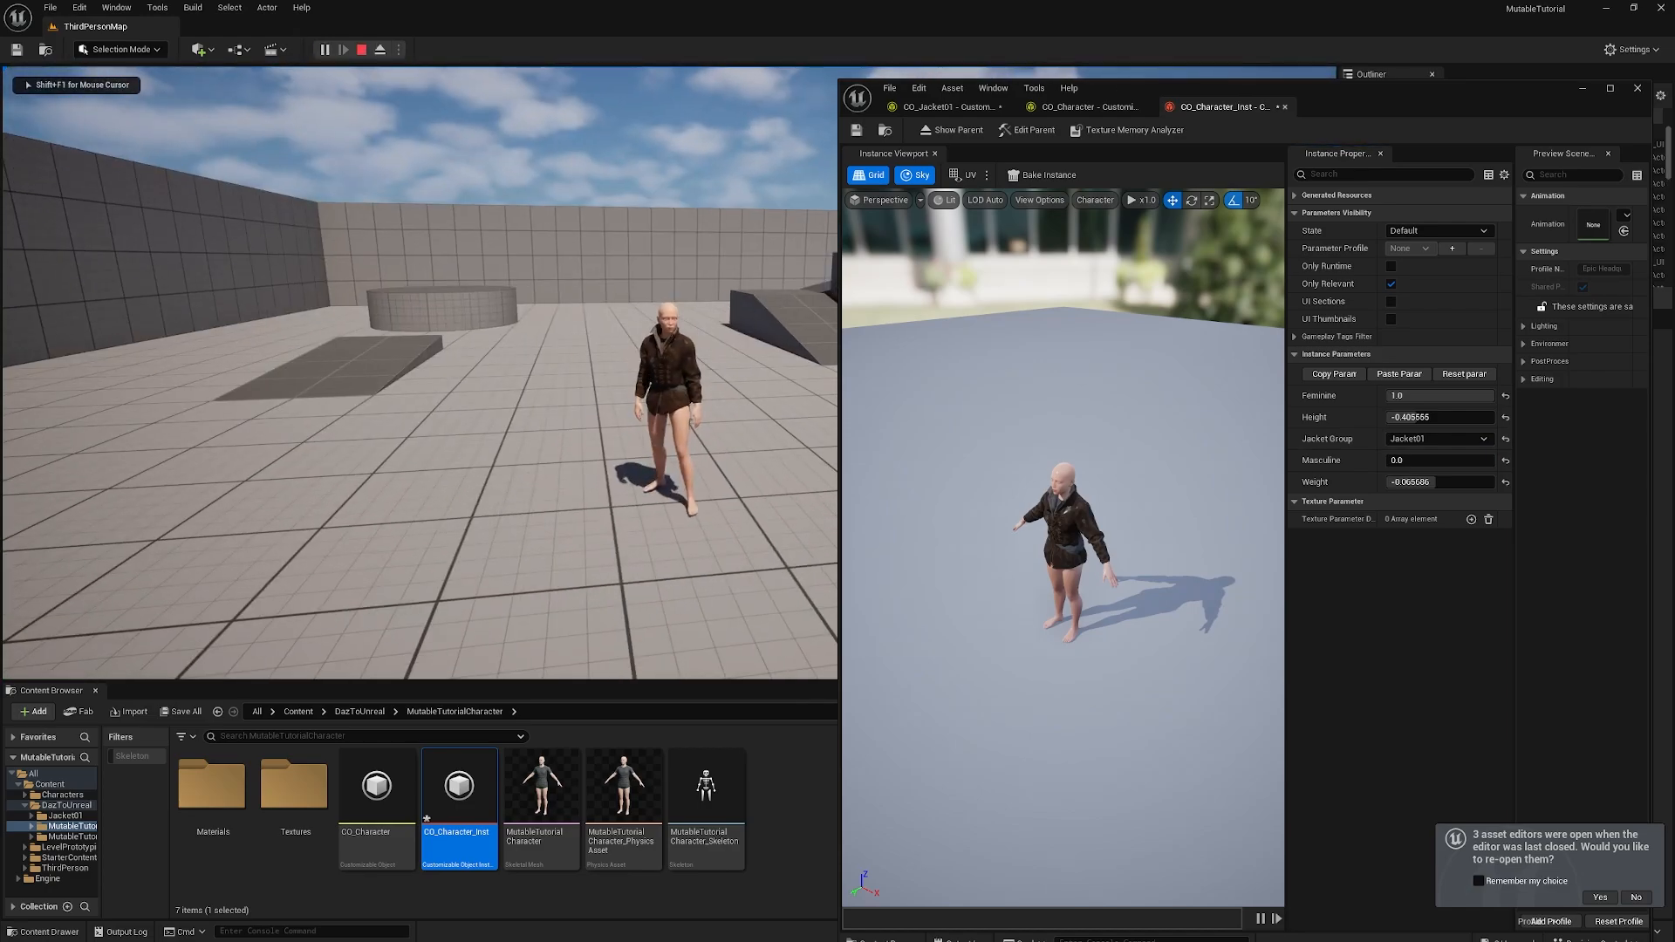
{"action": "key", "text": "Escape"}
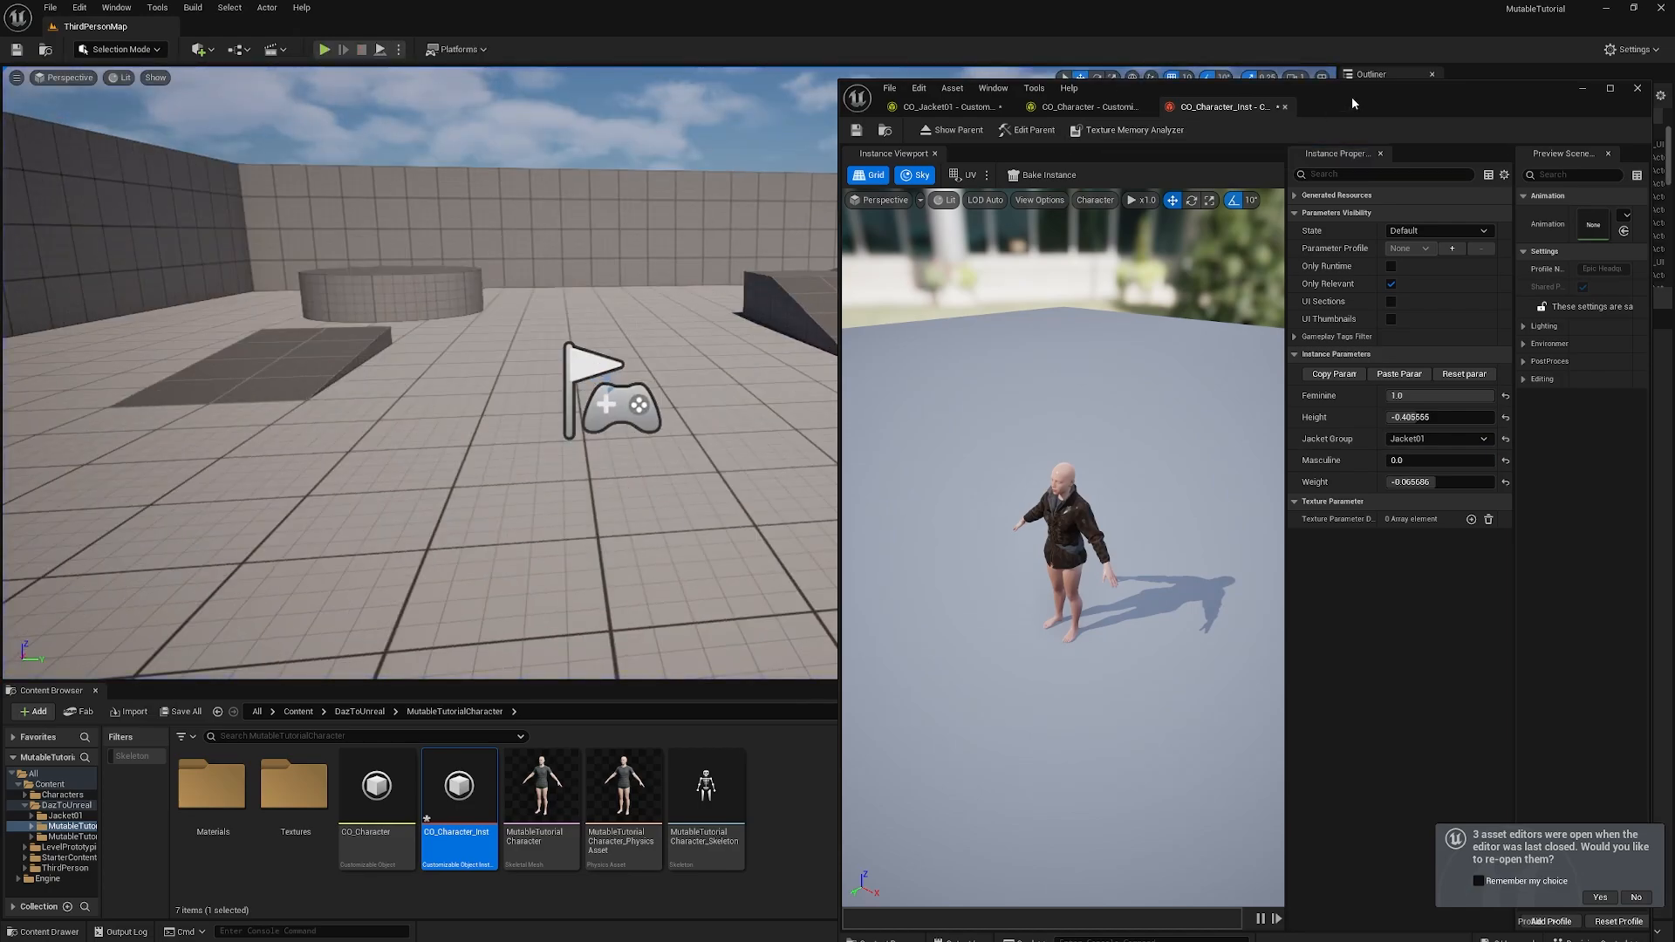
Step: Switch to DAZ Studio and send the DAG Jacket to Unreal as a skeletal mesh named Jacket02
{"action": "left_click_drag", "start_coordinate": [1352, 96], "coordinate": [1066, 92]}
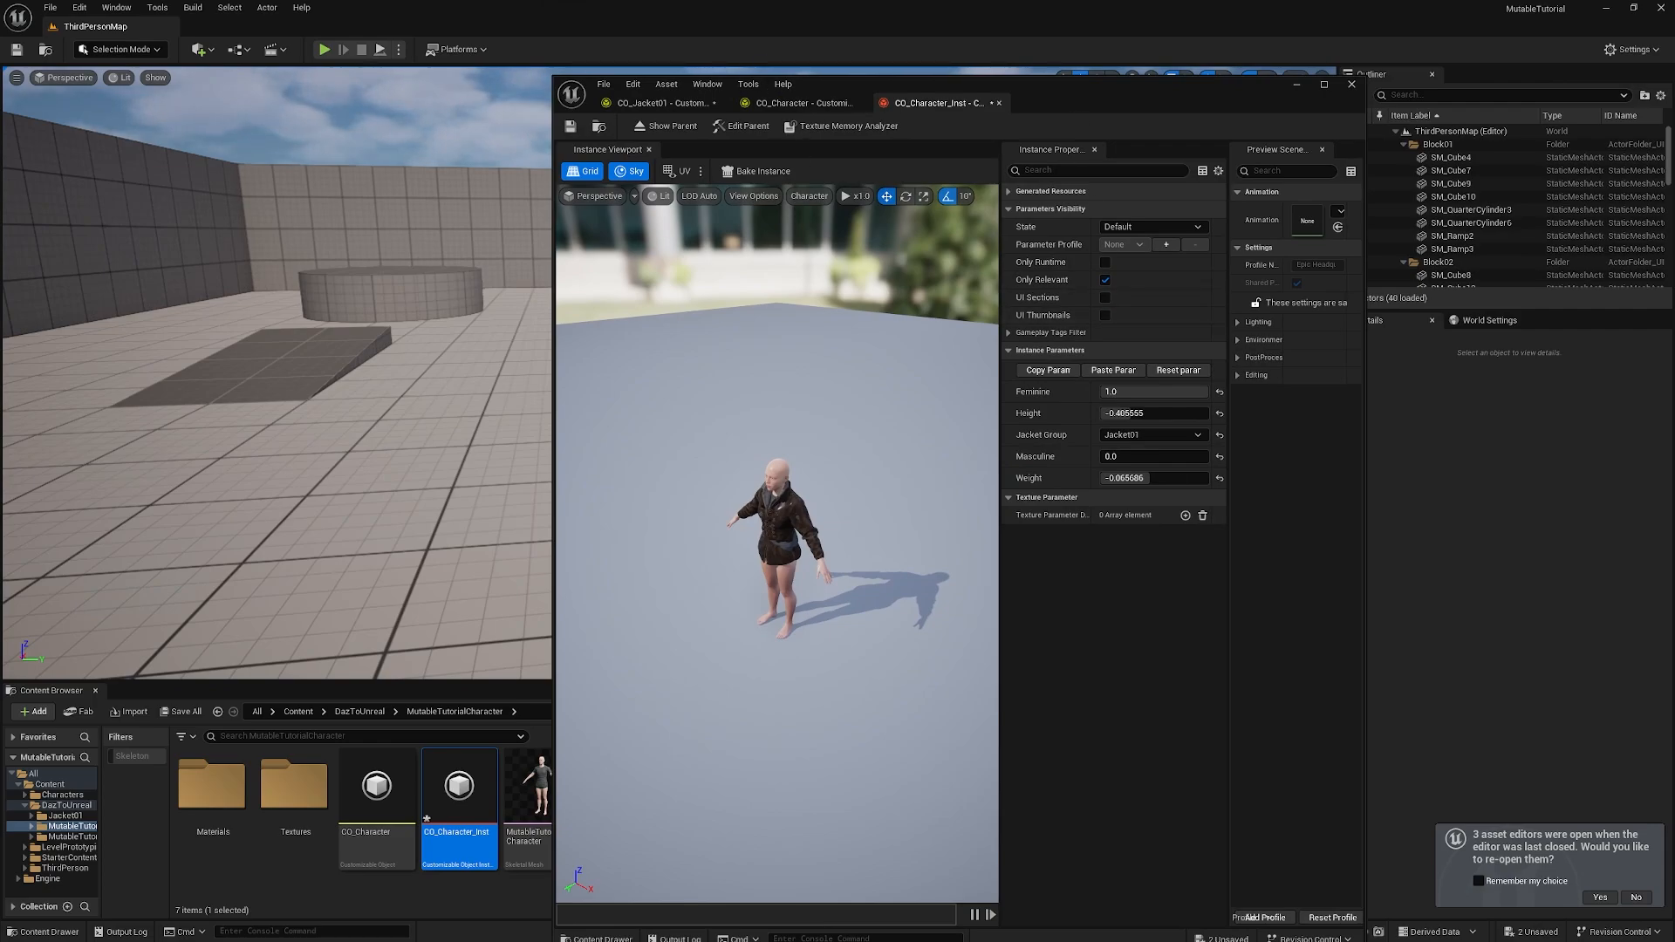
{"action": "key", "text": "alt+Tab"}
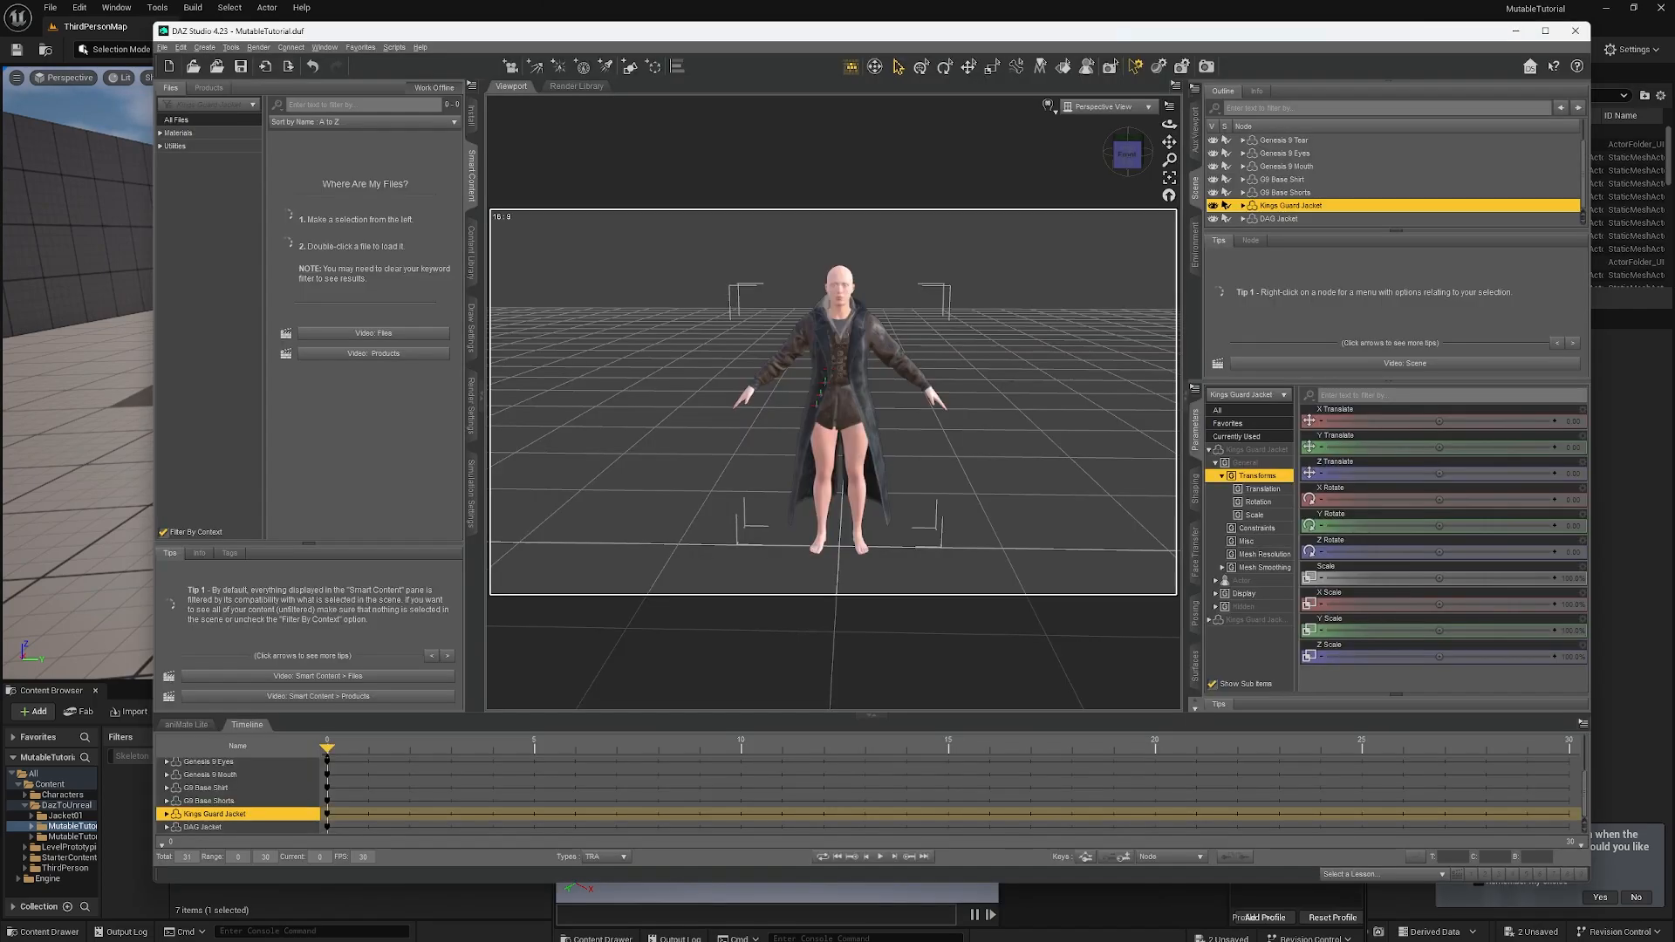
{"action": "left_click", "coordinate": [1288, 220]}
{"action": "left_click", "coordinate": [162, 48]}
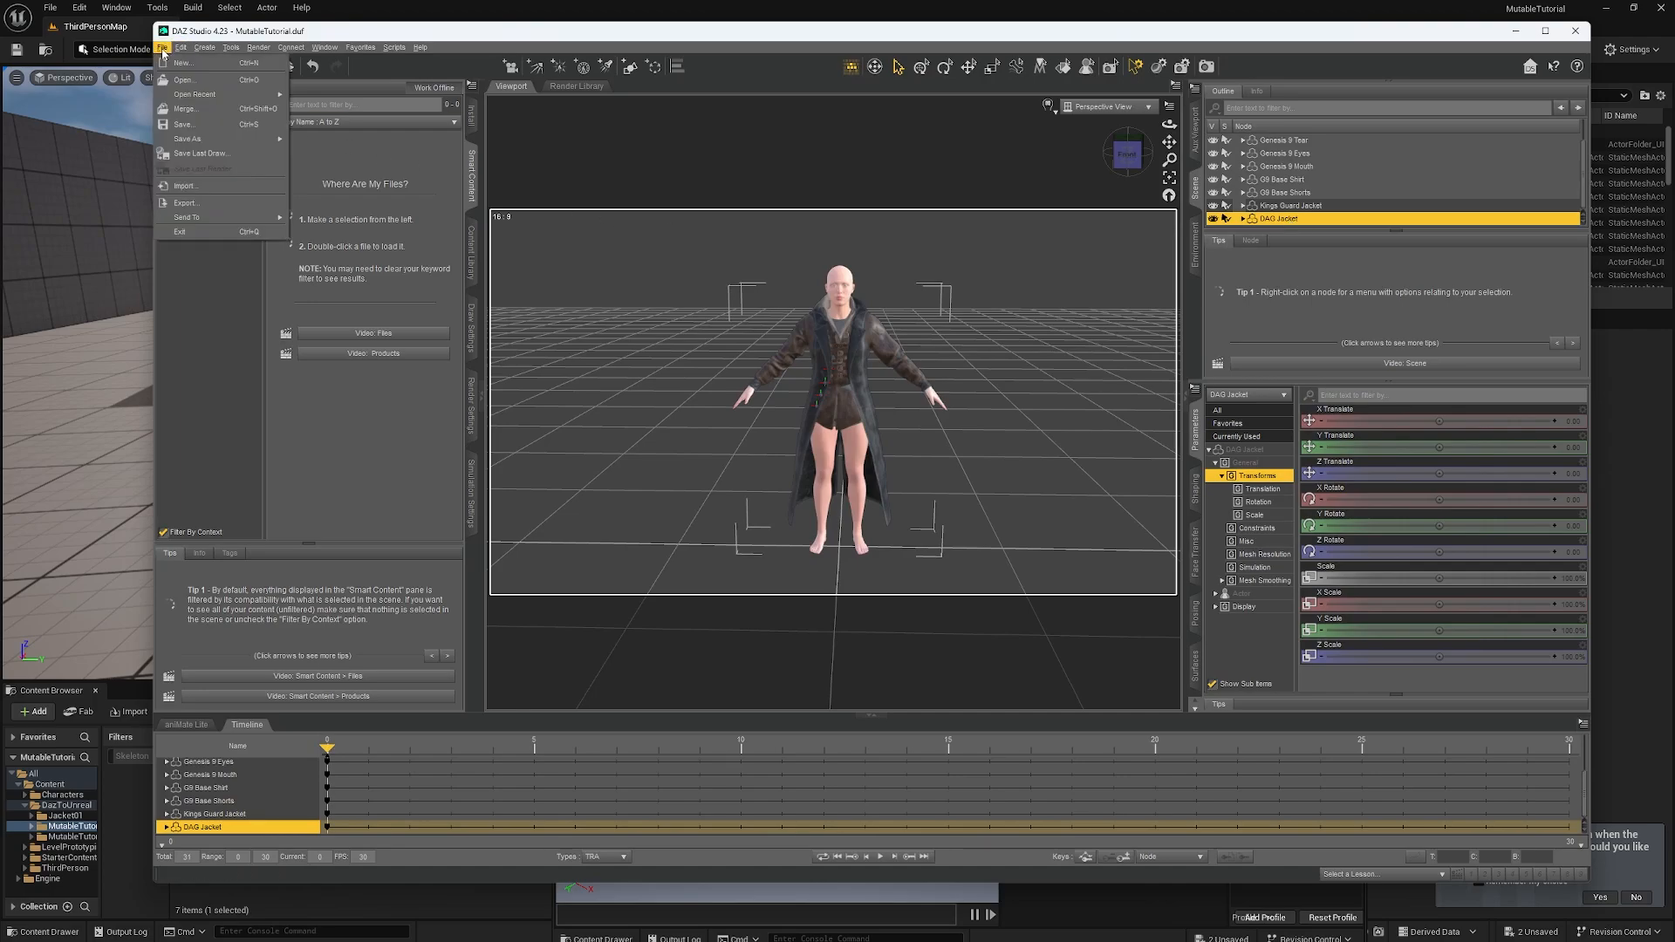
{"action": "mouse_move", "coordinate": [257, 223]}
{"action": "left_click", "coordinate": [323, 252]}
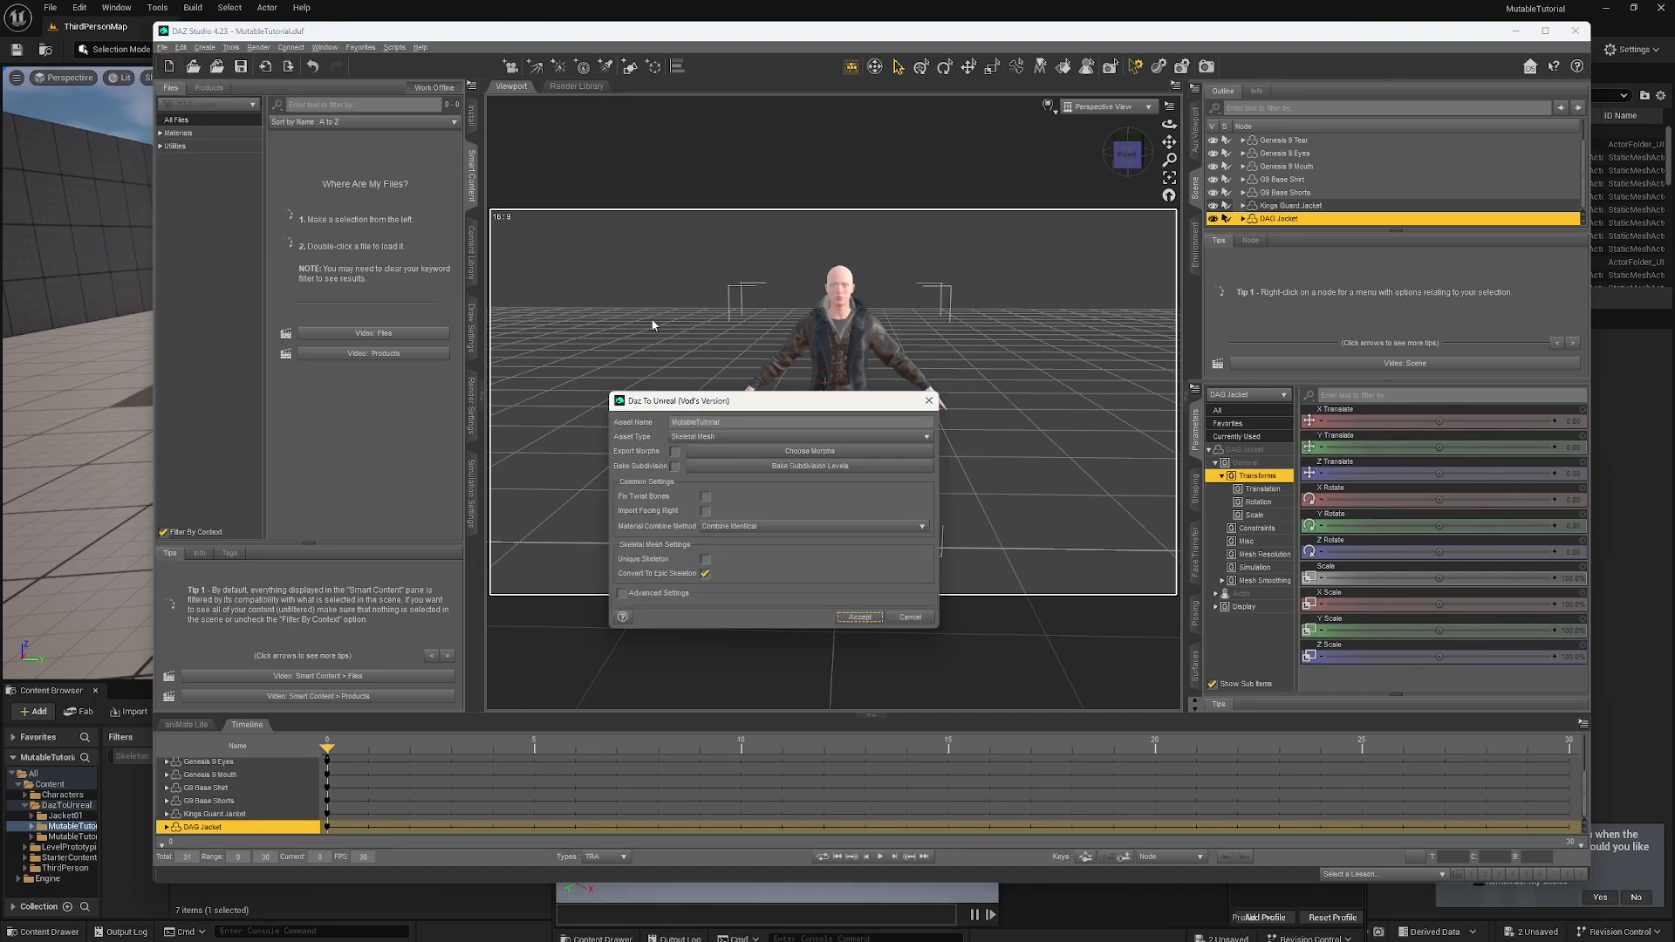
{"action": "type", "text": "Jacket02"}
{"action": "left_click", "coordinate": [859, 617]}
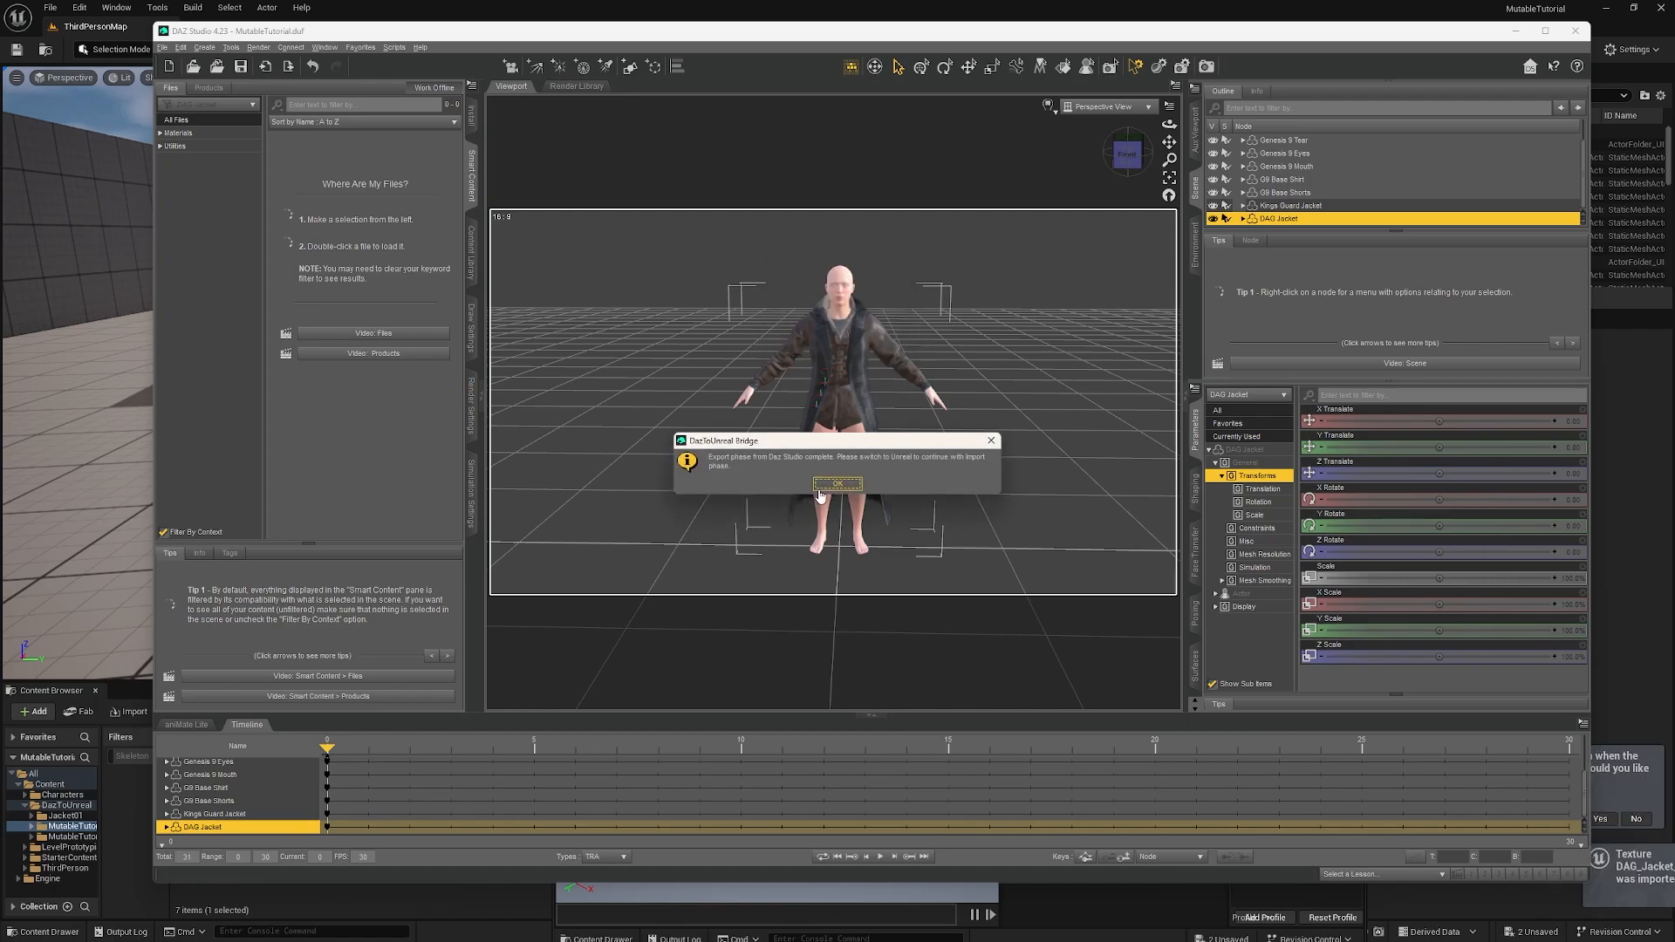
{"action": "left_click", "coordinate": [833, 482]}
Step: Switch to Unreal Engine, commit the skeleton merge with type New and save the skeleton as Jacket02_Skeleton in the Jacket02 folder
{"action": "left_click", "coordinate": [114, 283]}
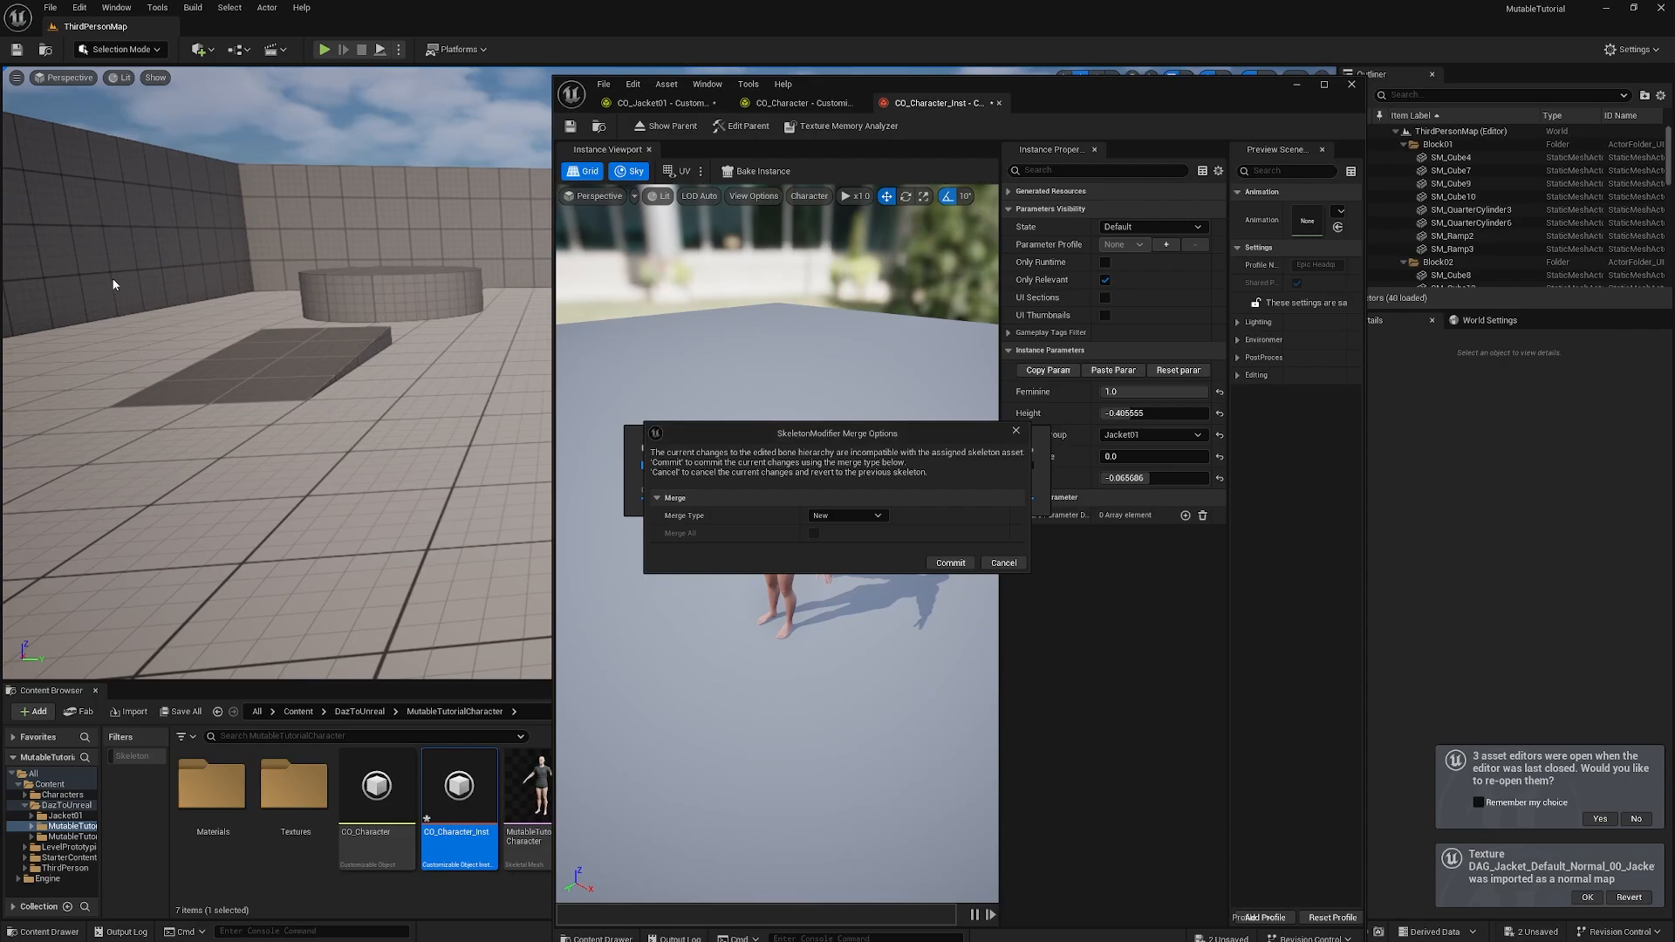
{"action": "left_click", "coordinate": [950, 562]}
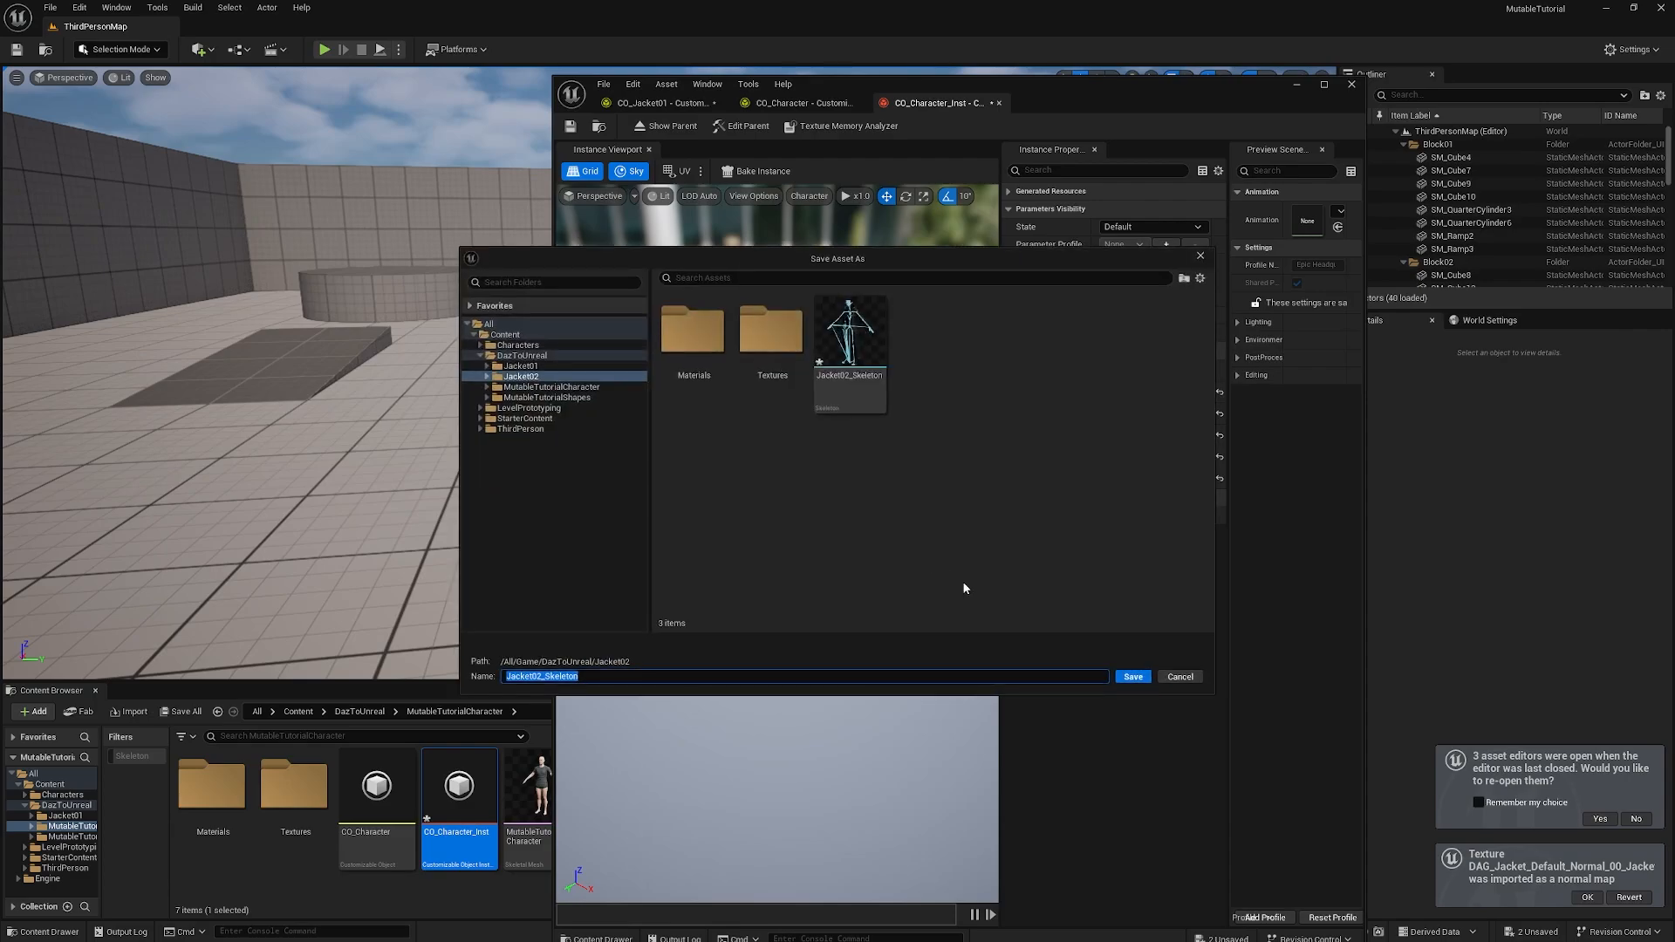
{"action": "left_click", "coordinate": [1123, 671]}
{"action": "left_click", "coordinate": [887, 499]}
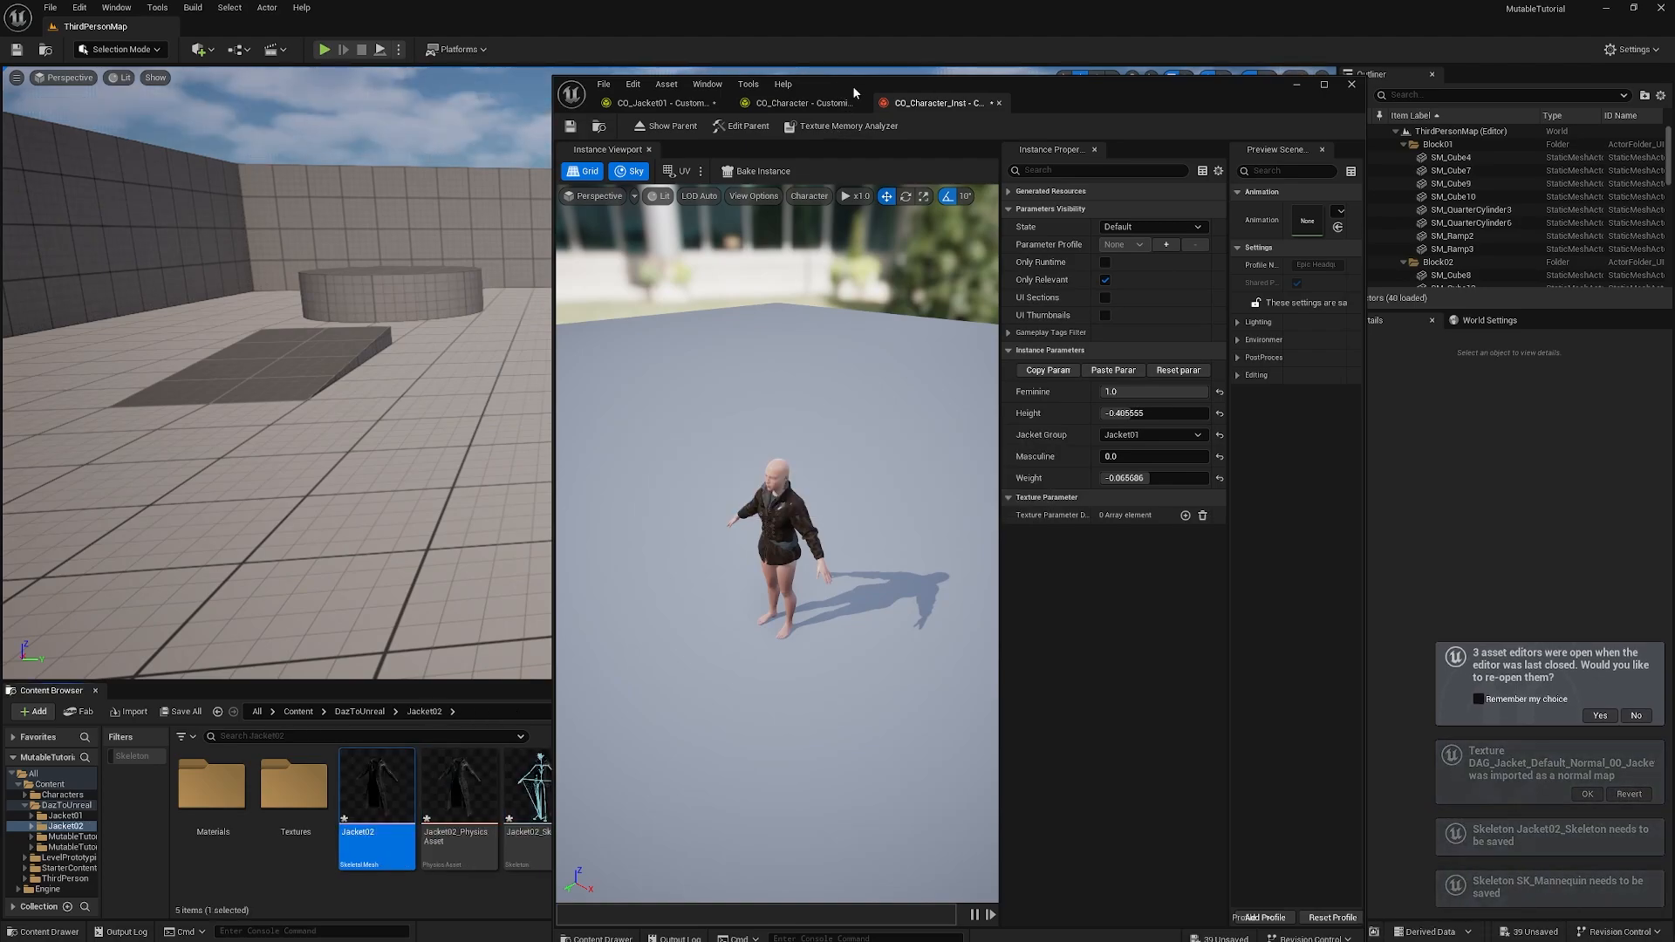
Step: Close the open asset editor window and create a Mutable Customizable Object named CO_Jacket02 in the Jacket02 folder
{"action": "left_click_drag", "start_coordinate": [851, 86], "coordinate": [939, 118]}
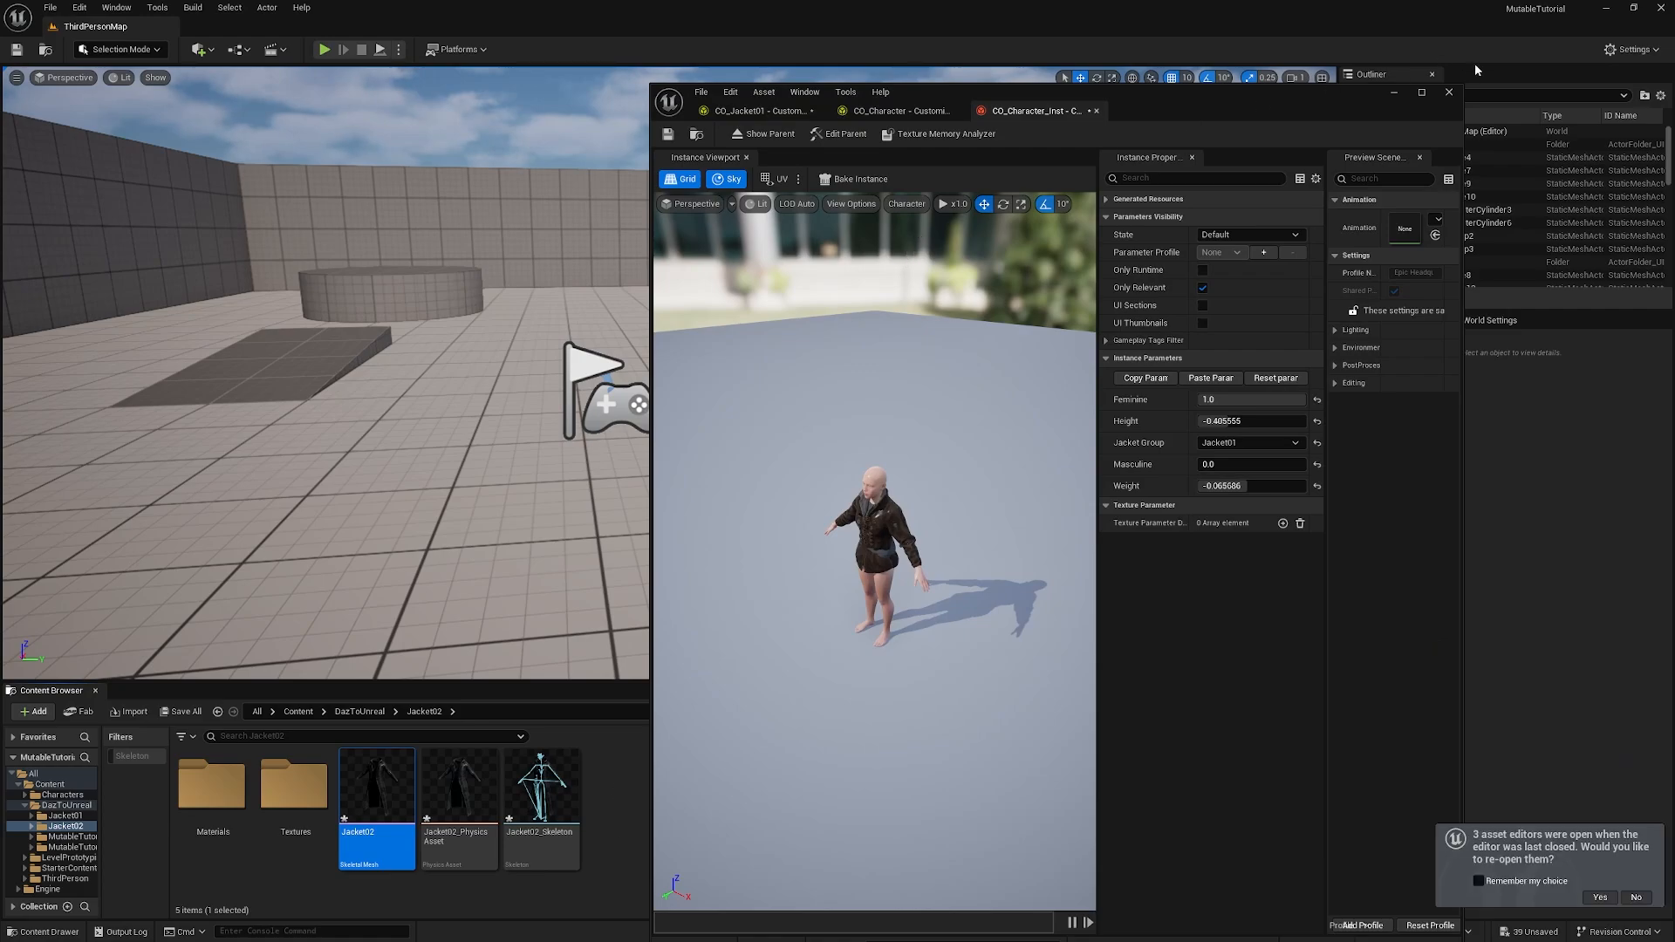
{"action": "left_click", "coordinate": [1449, 91]}
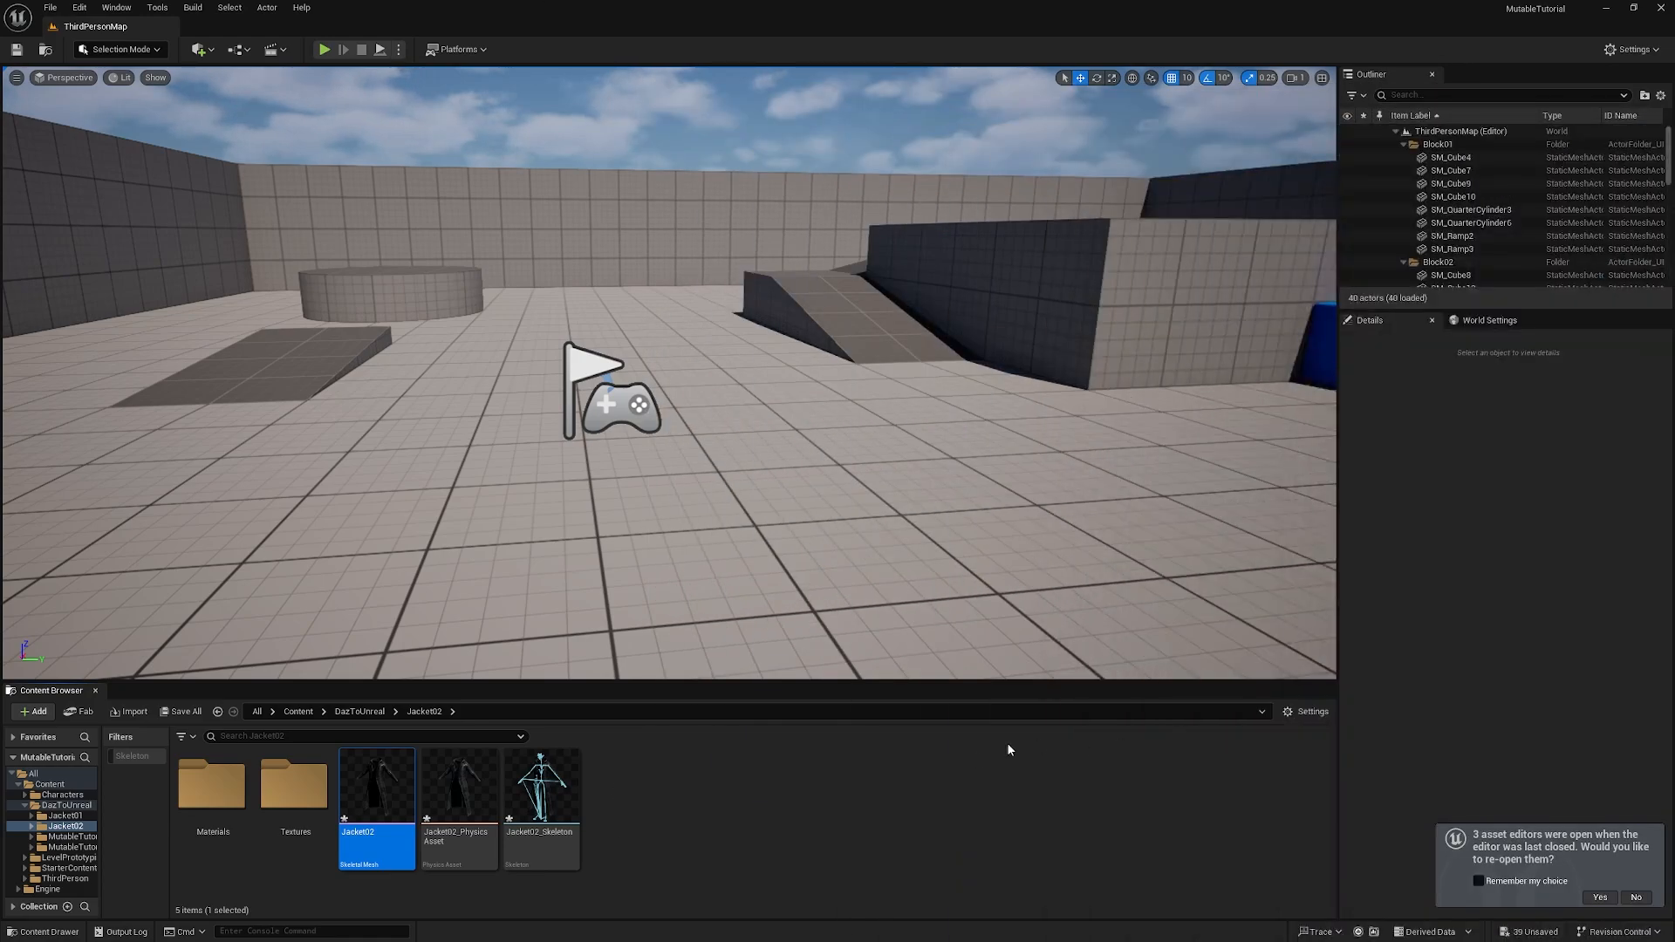
{"action": "right_click", "coordinate": [820, 755]}
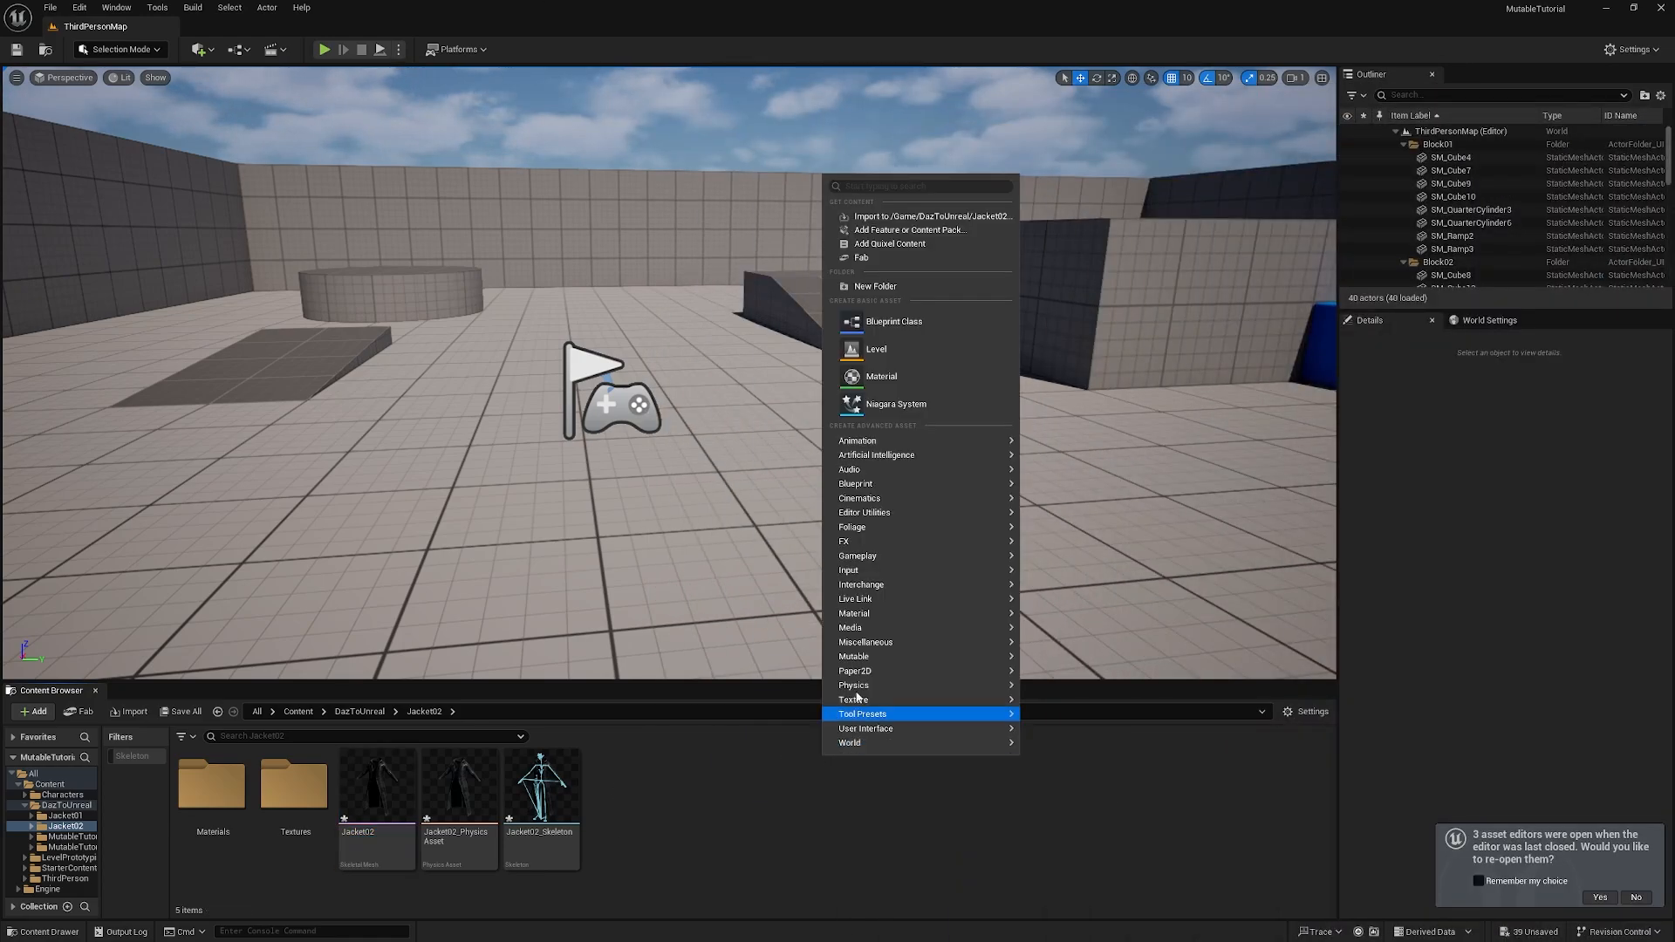
{"action": "mouse_move", "coordinate": [872, 656]}
{"action": "left_click", "coordinate": [1071, 669]}
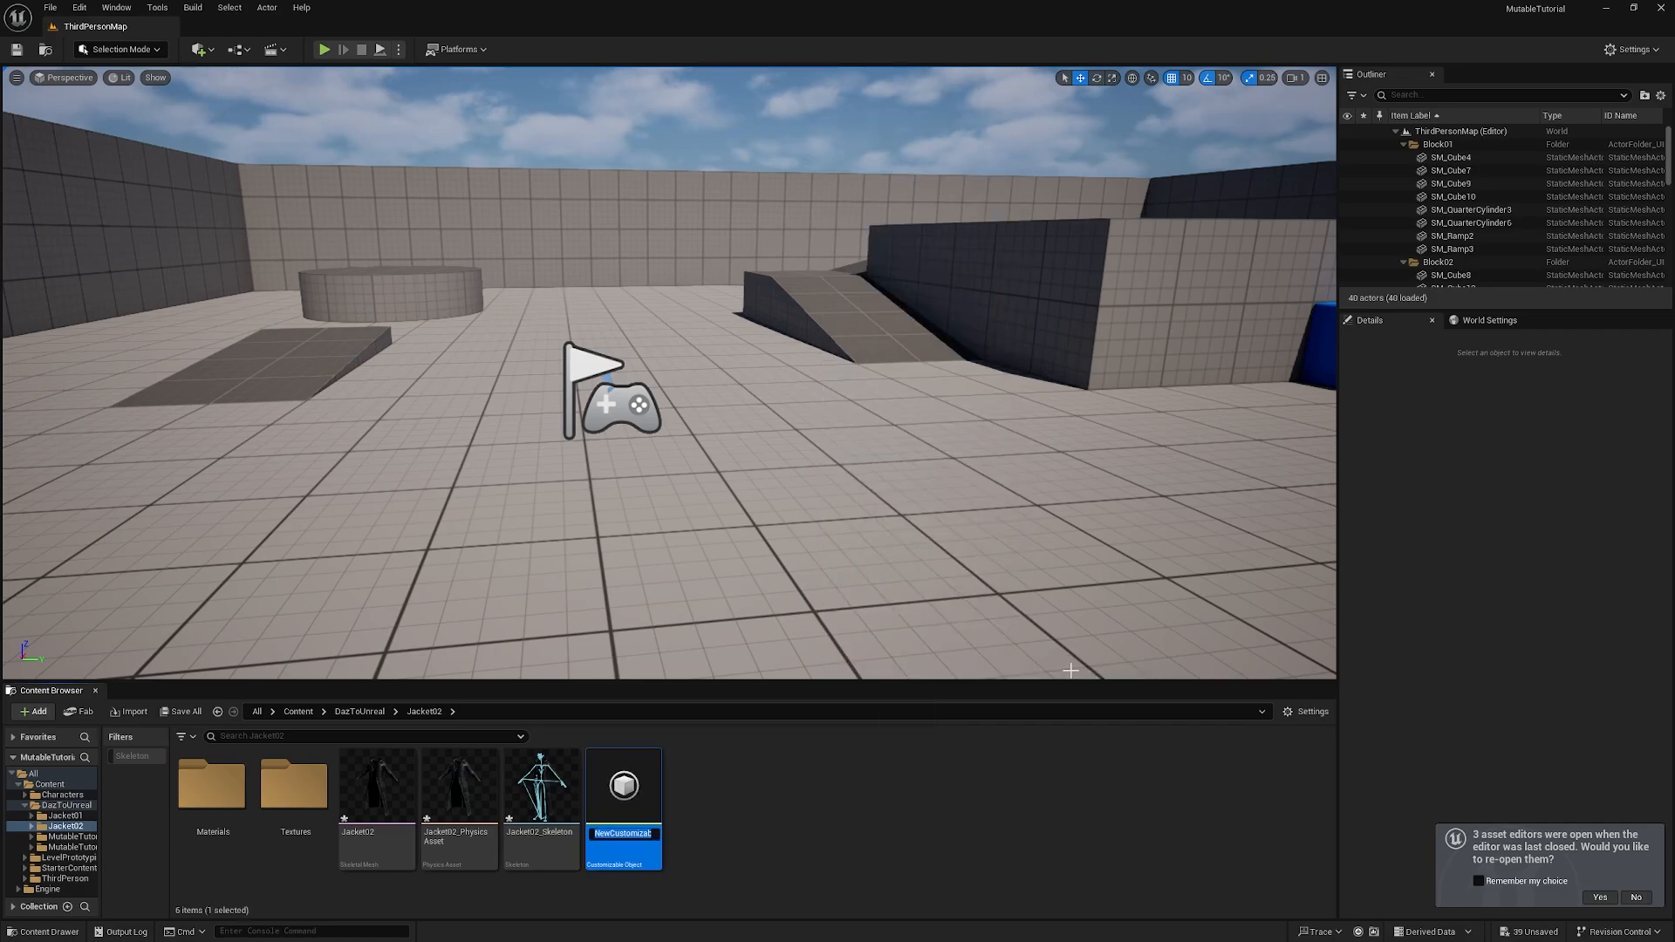
{"action": "type", "text": "CO"}
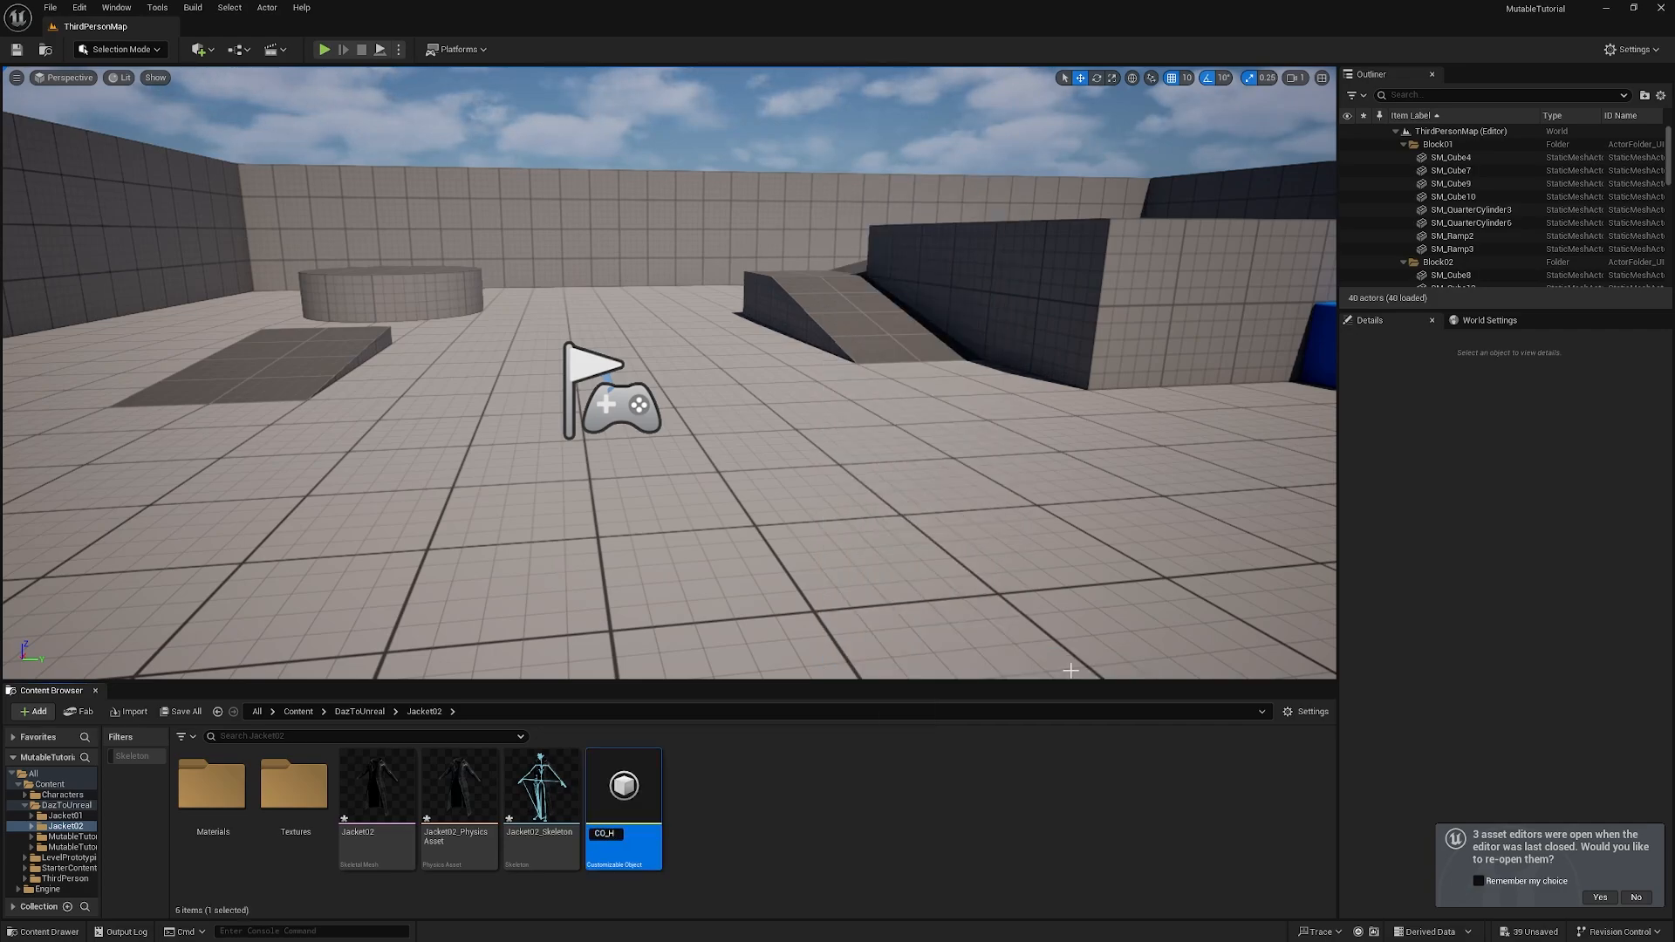
{"action": "type", "text": "_Jacket02"}
{"action": "key", "text": "Return"}
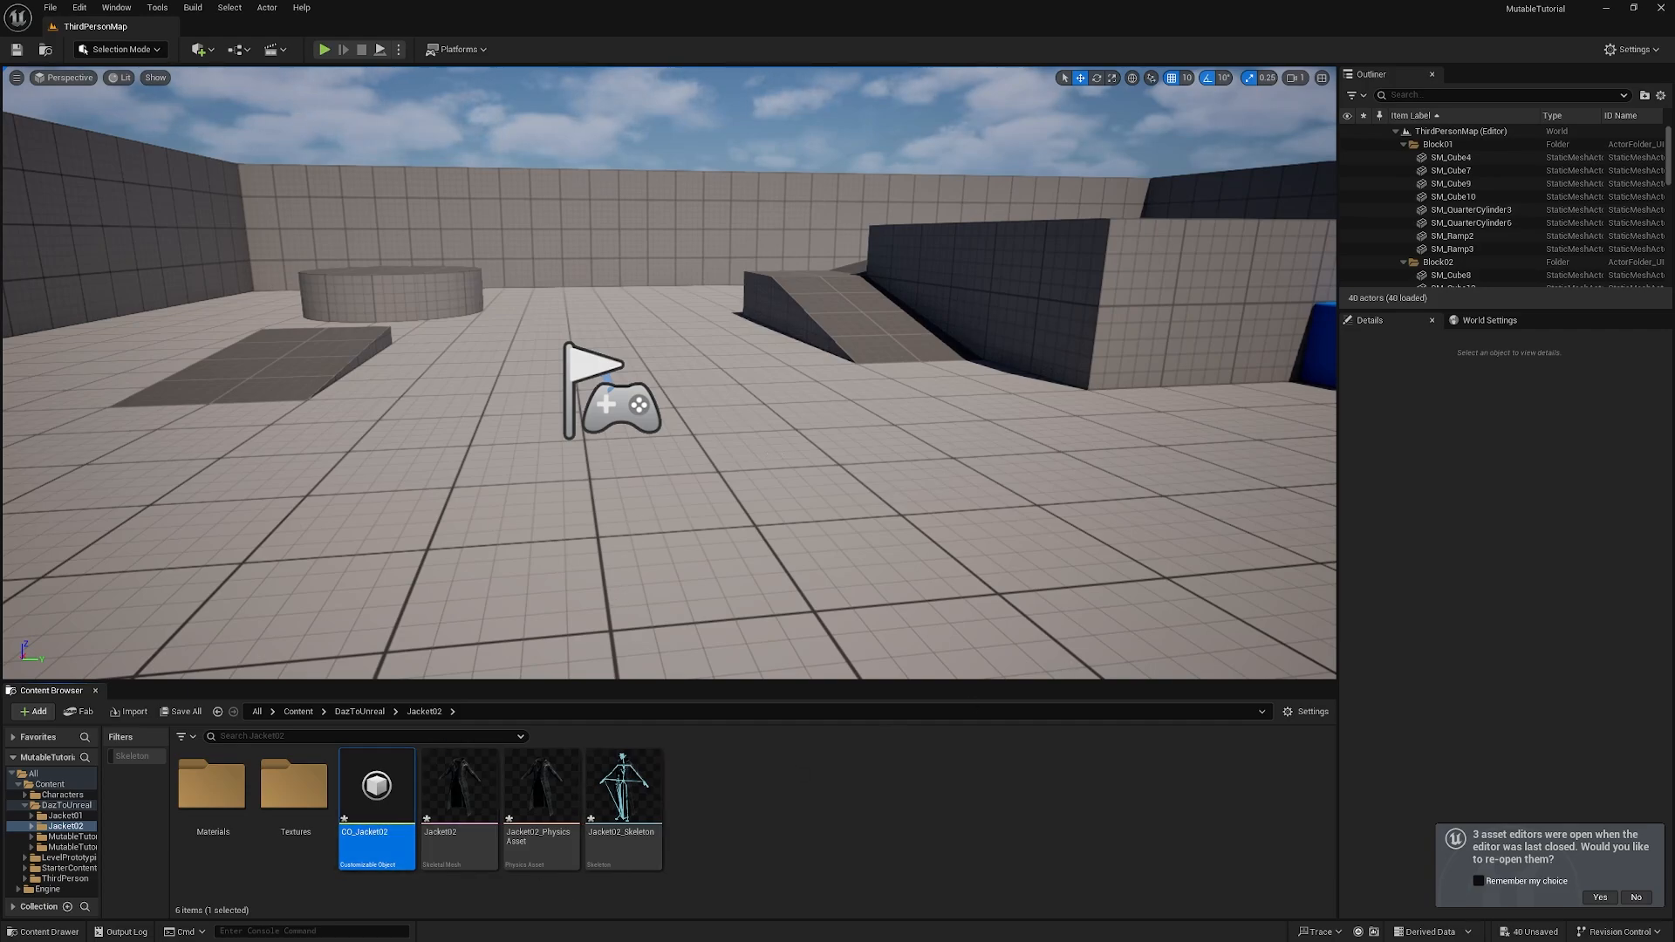
Step: Open CO_Jacket02, enlarge its graph area and set the base object's Object Name to Jacket02
{"action": "left_click_drag", "start_coordinate": [1674, 123], "coordinate": [1268, 78]}
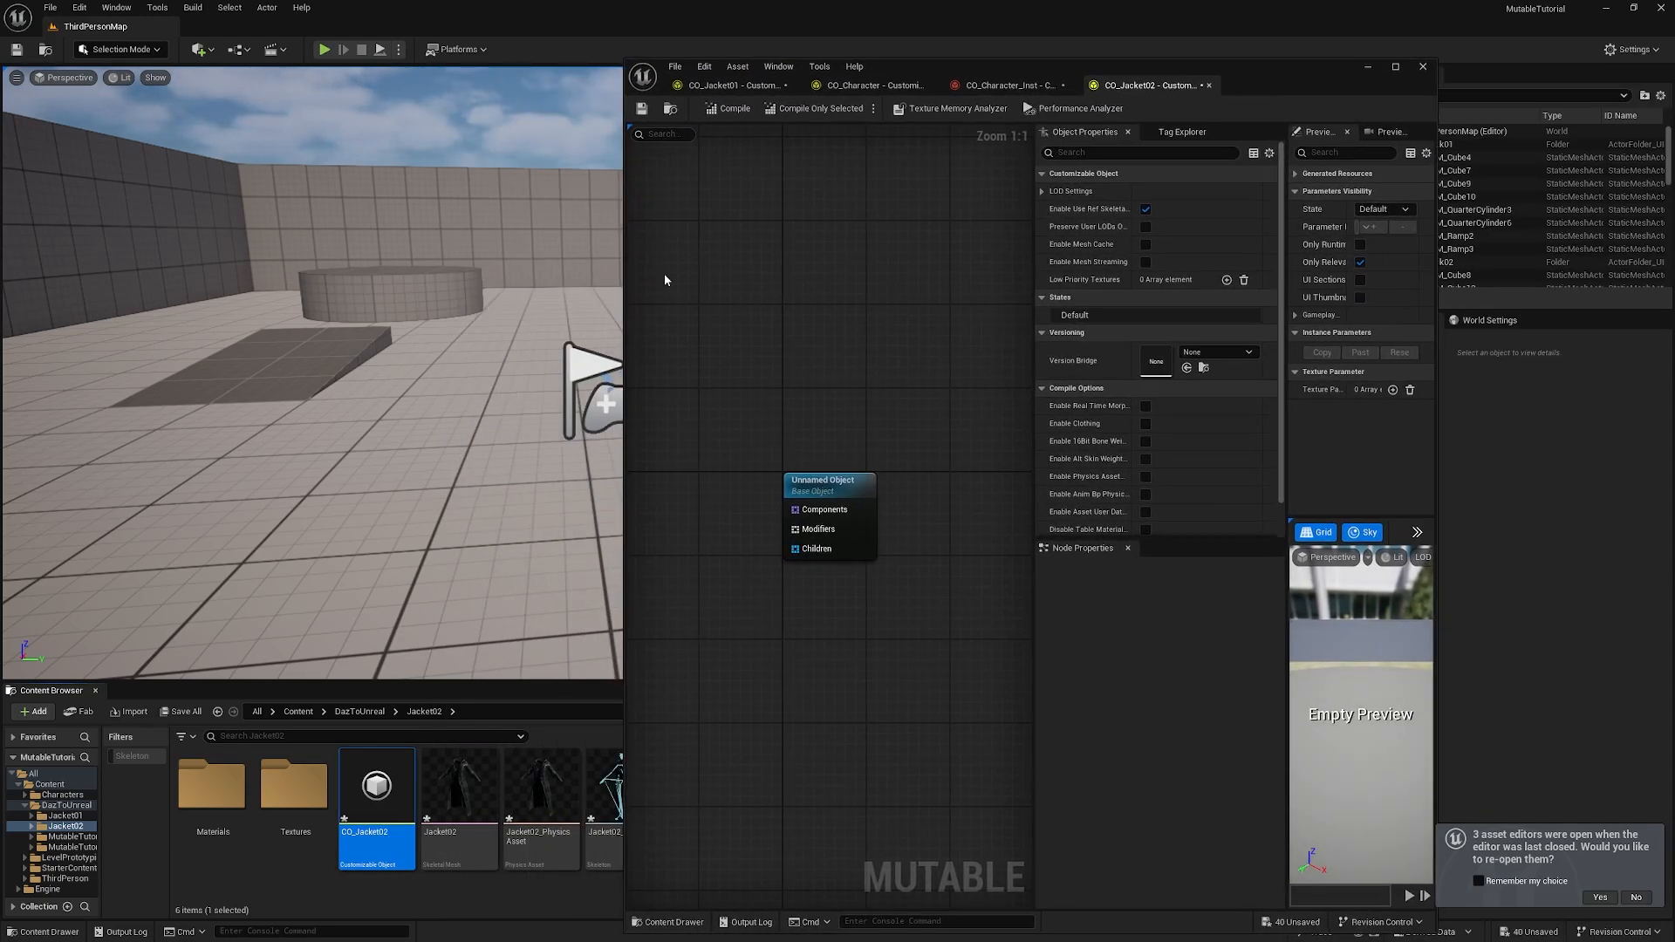
{"action": "left_click_drag", "start_coordinate": [628, 275], "coordinate": [258, 279]}
{"action": "right_click_drag", "start_coordinate": [458, 411], "coordinate": [751, 422]}
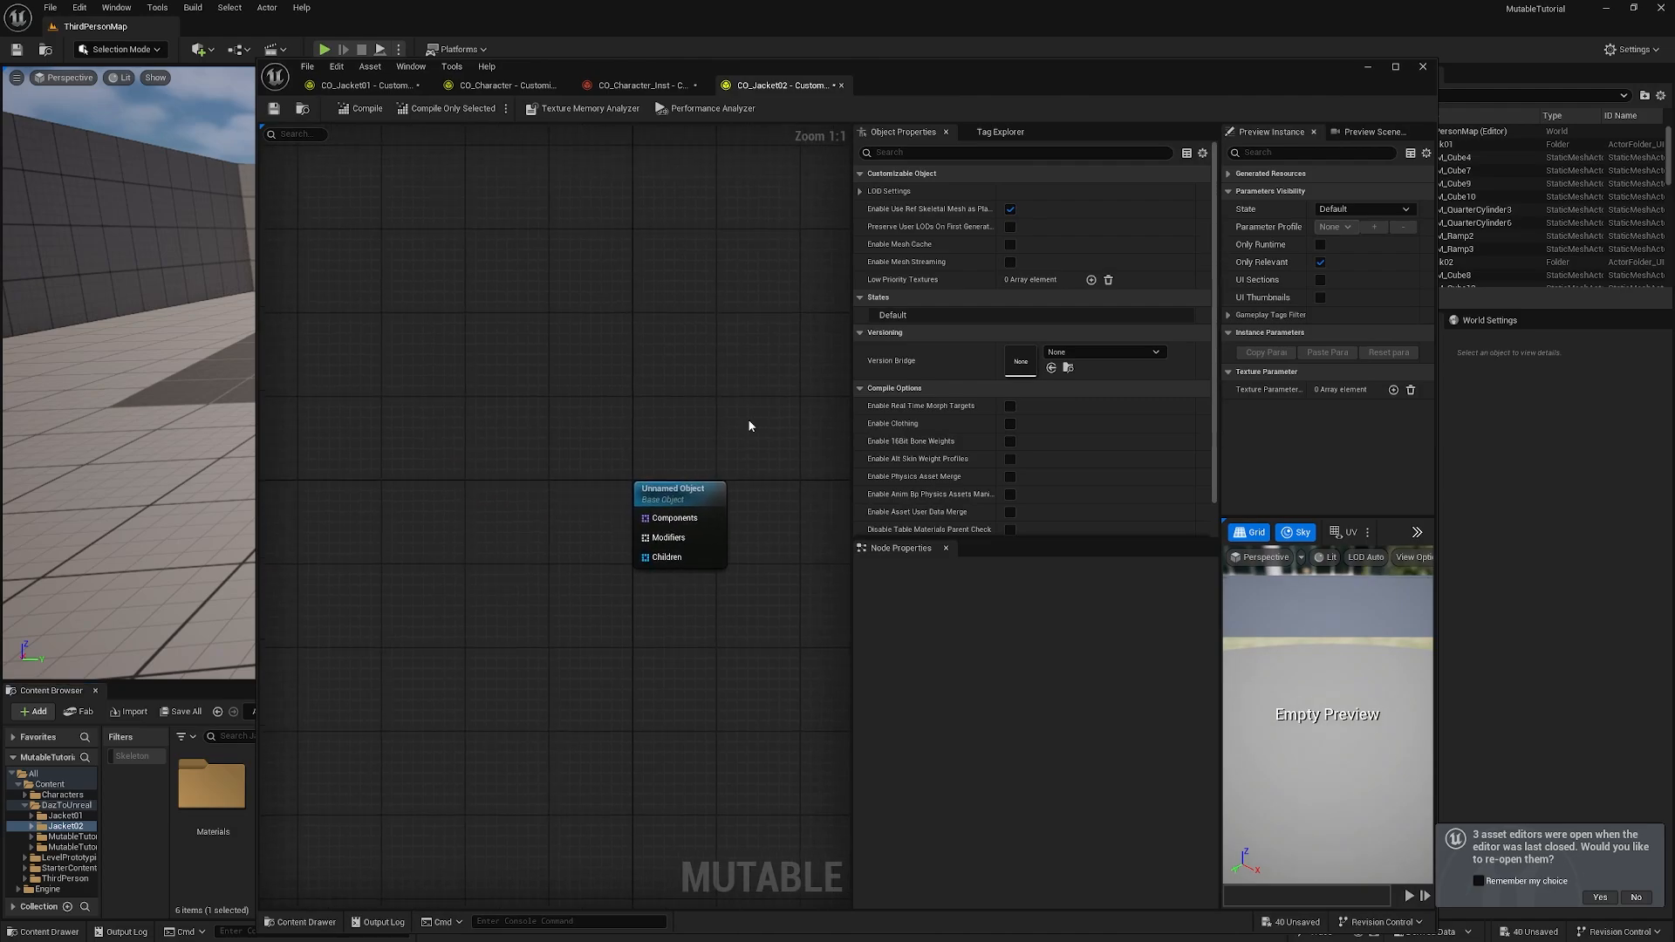
{"action": "left_click", "coordinate": [688, 499]}
{"action": "left_click", "coordinate": [1047, 606]}
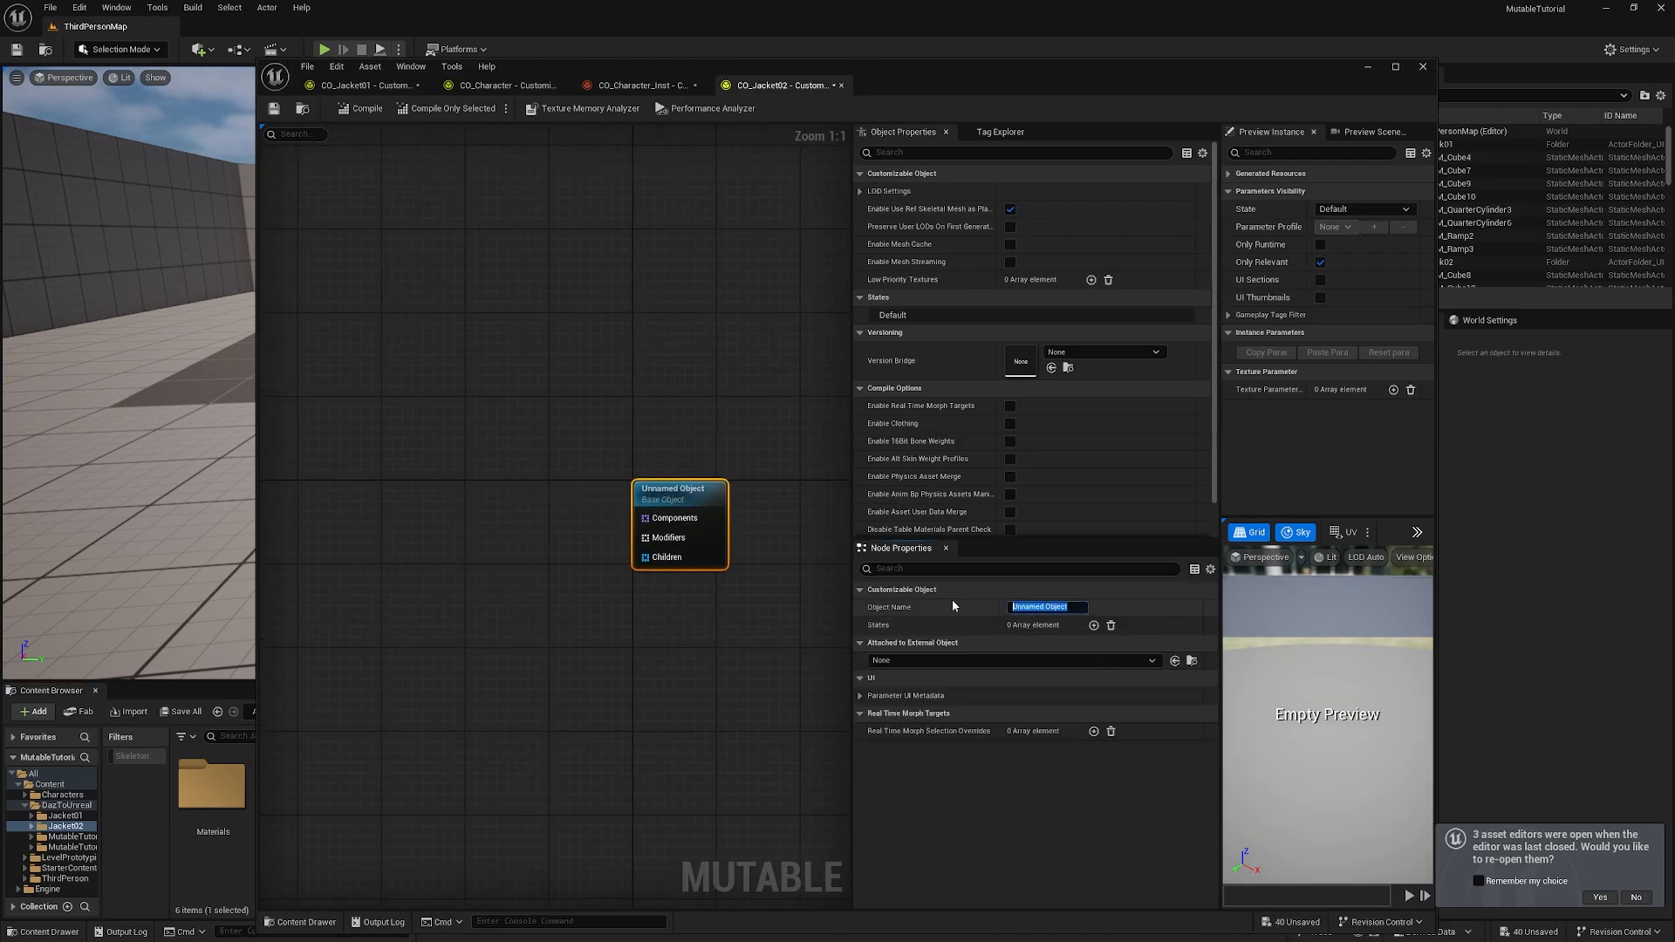
{"action": "type", "text": "Jacket02"}
{"action": "key", "text": "Return"}
Step: Add a Skeletal Mesh node to the graph and assign the Jacket02 skeletal mesh to it
{"action": "right_click_drag", "start_coordinate": [410, 520], "coordinate": [616, 518]}
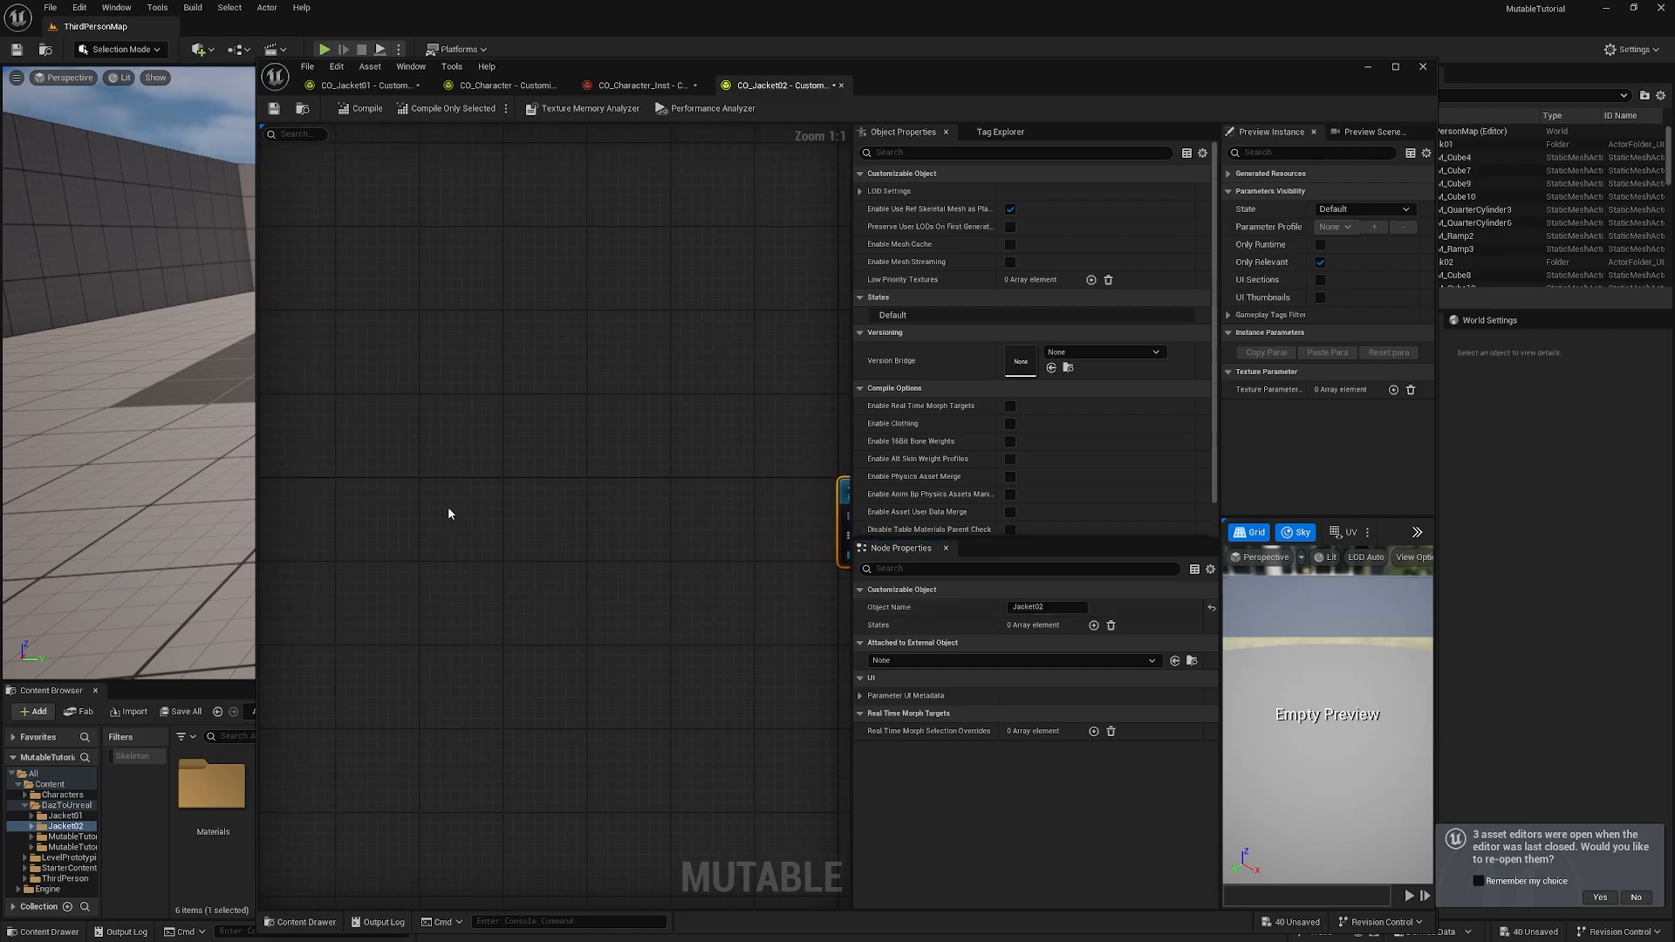
{"action": "right_click", "coordinate": [364, 518]}
{"action": "type", "text": "ske"}
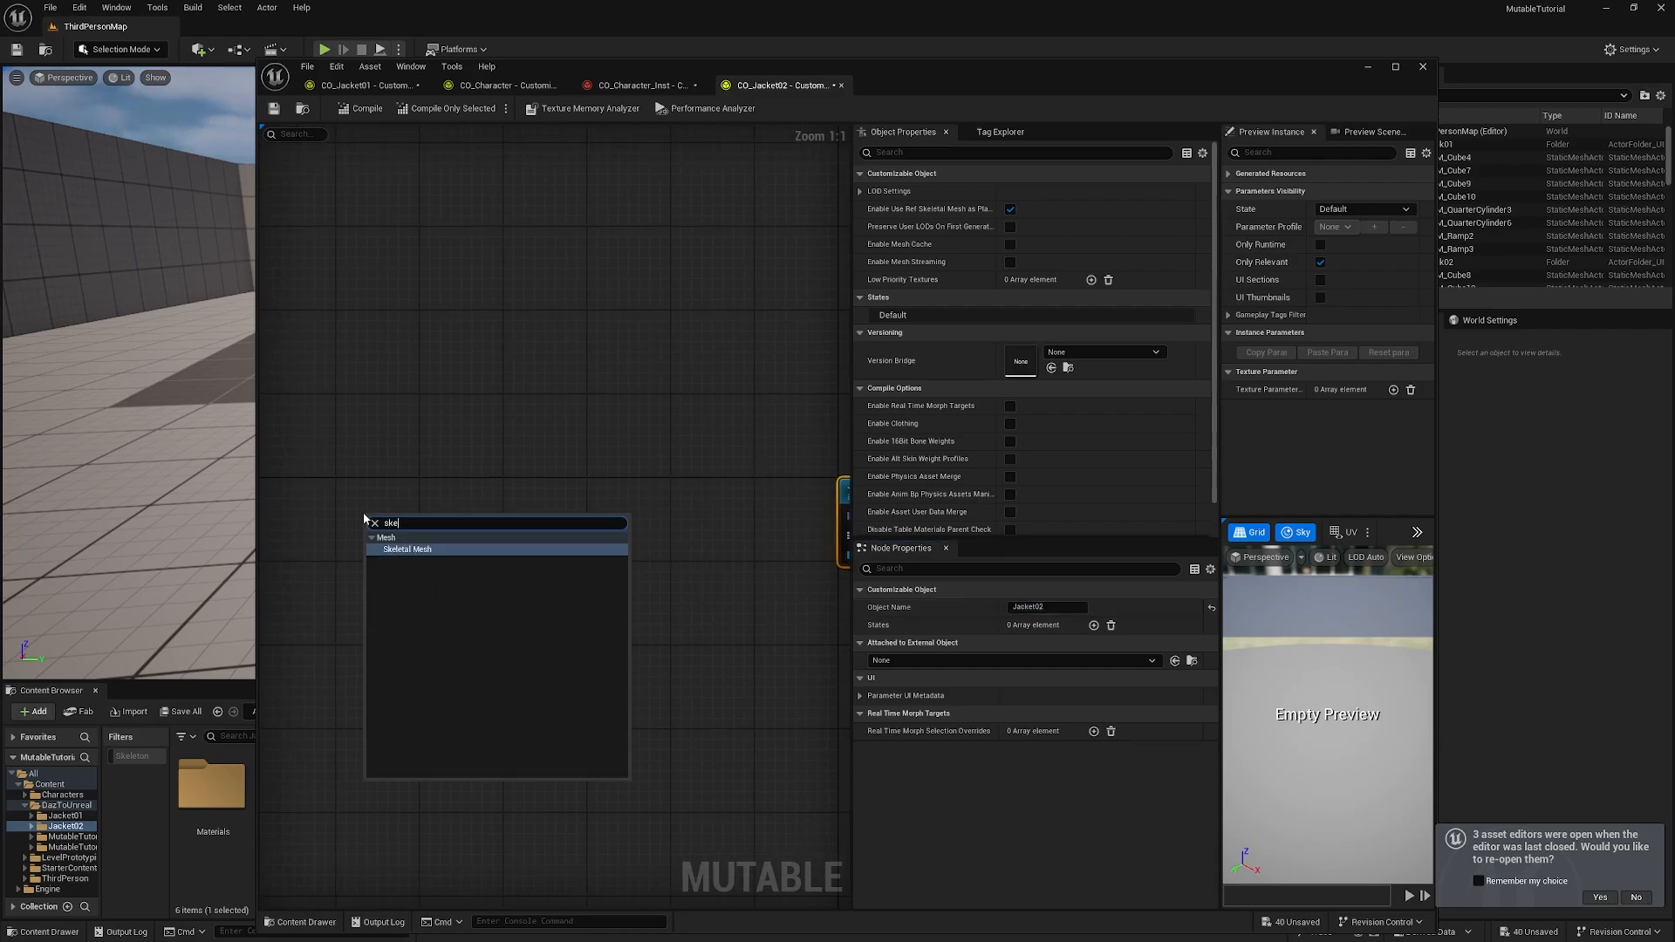
{"action": "type", "text": "l"}
{"action": "left_click", "coordinate": [450, 549]}
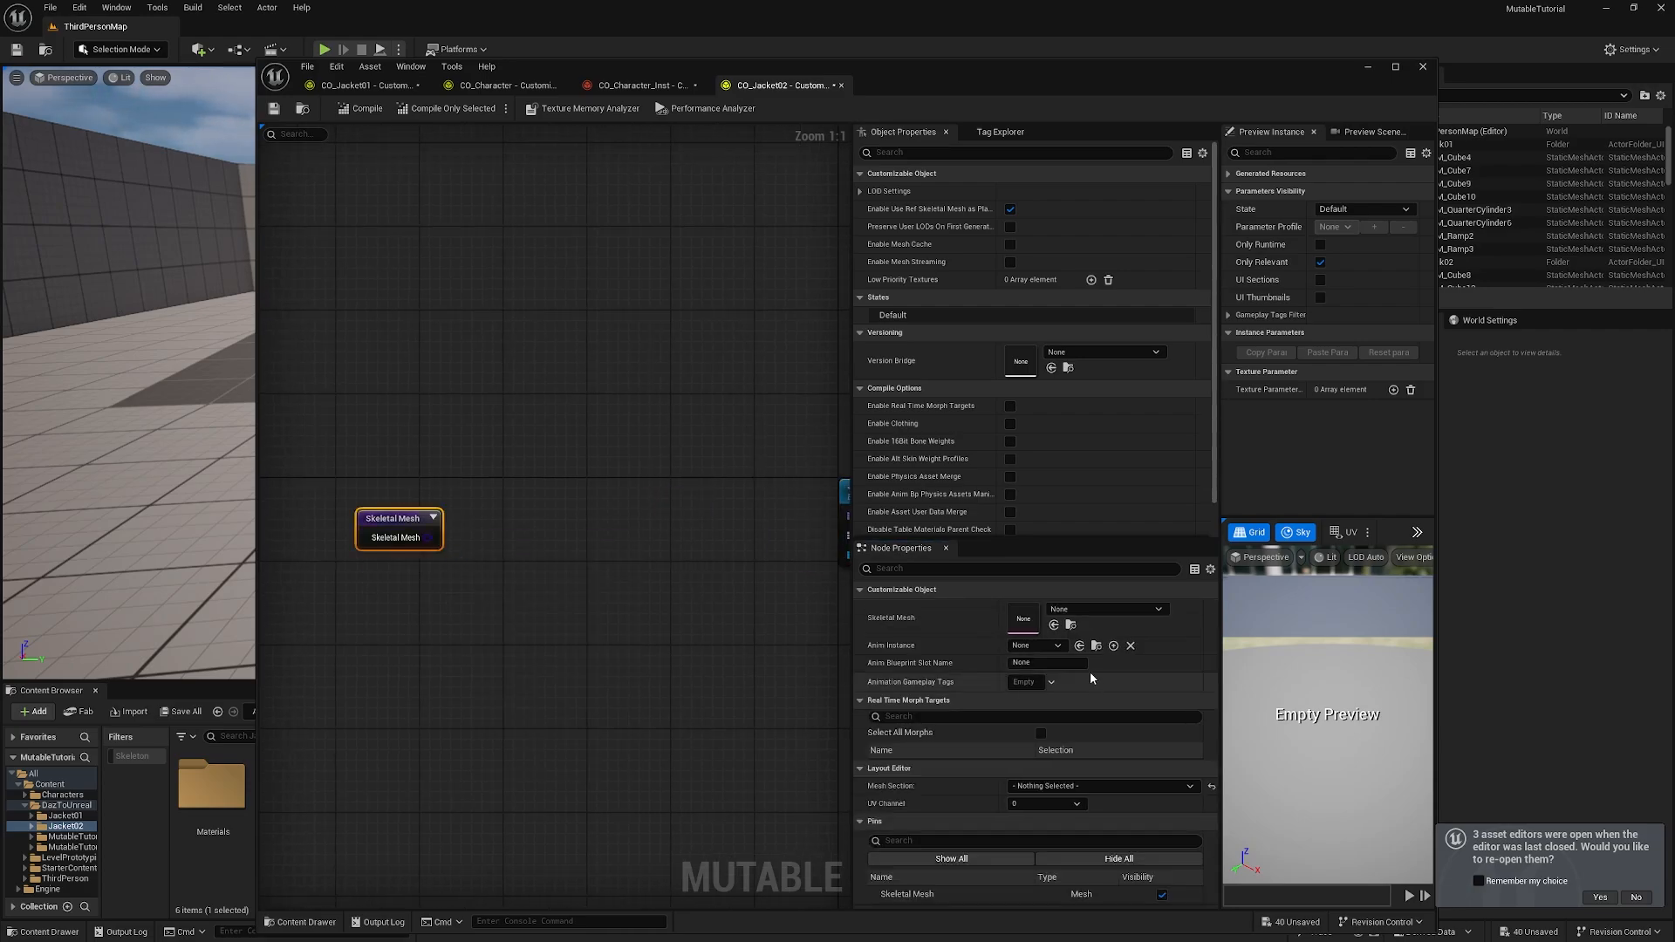
{"action": "left_click", "coordinate": [1105, 614]}
{"action": "left_click", "coordinate": [1123, 784]}
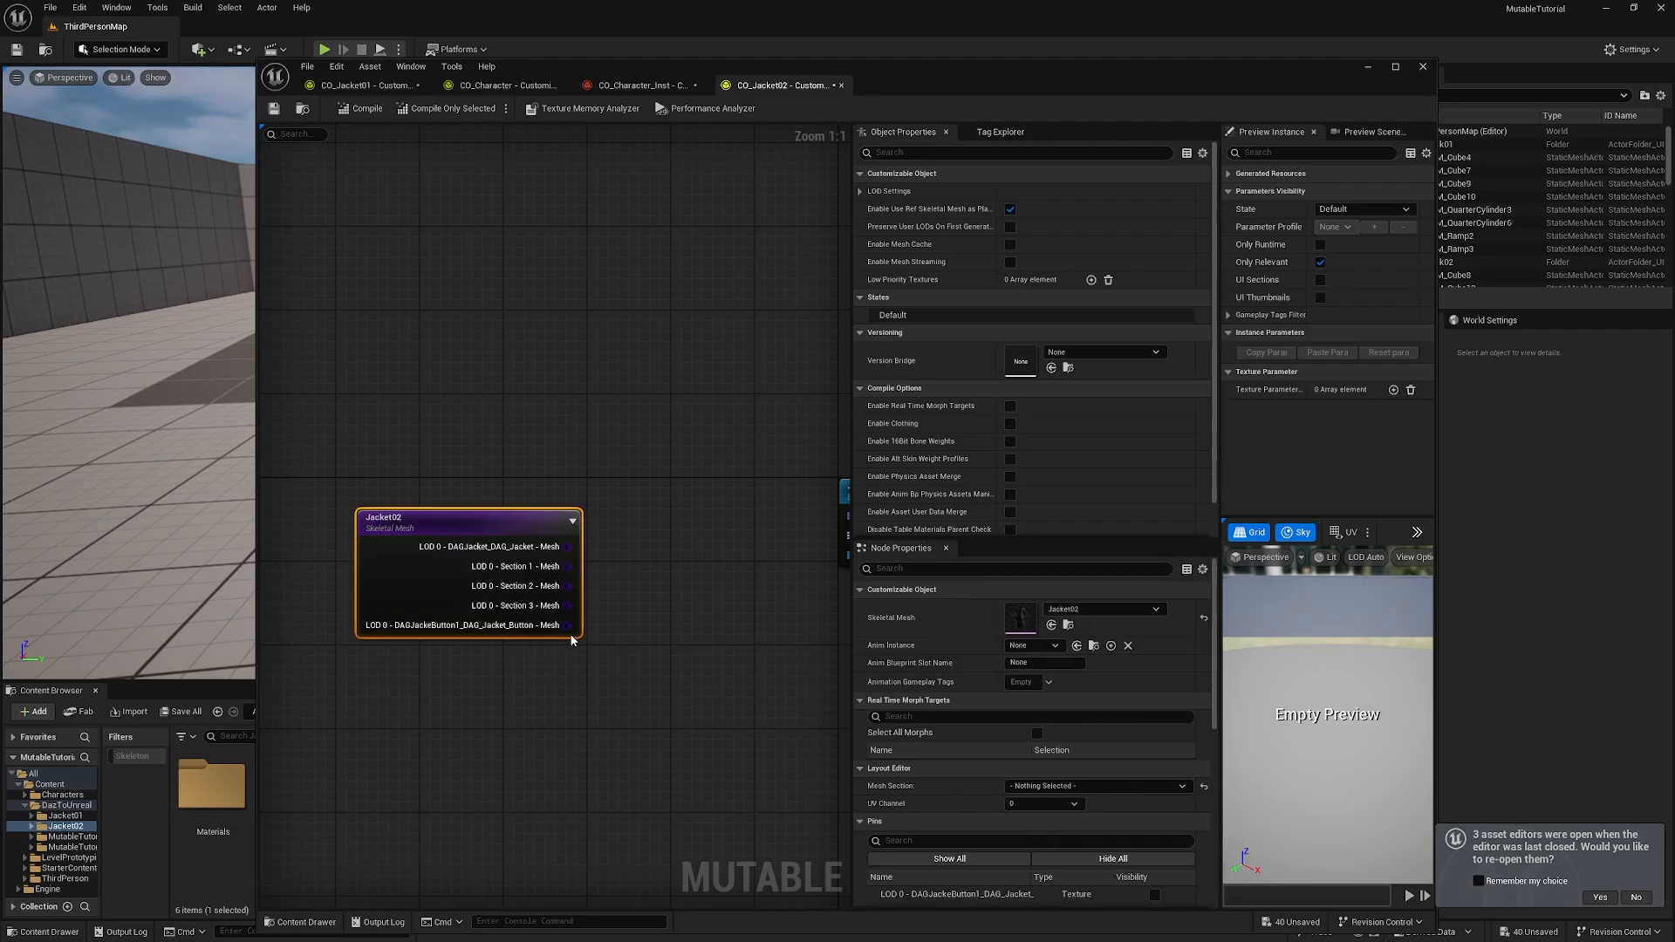
Step: Add a Mesh Section node fed by the Jacket02 node's DAGJacket_DAG_Jacket mesh output and space the two nodes apart
{"action": "right_click_drag", "start_coordinate": [576, 691], "coordinate": [709, 688]}
{"action": "left_click_drag", "start_coordinate": [631, 520], "coordinate": [693, 527]}
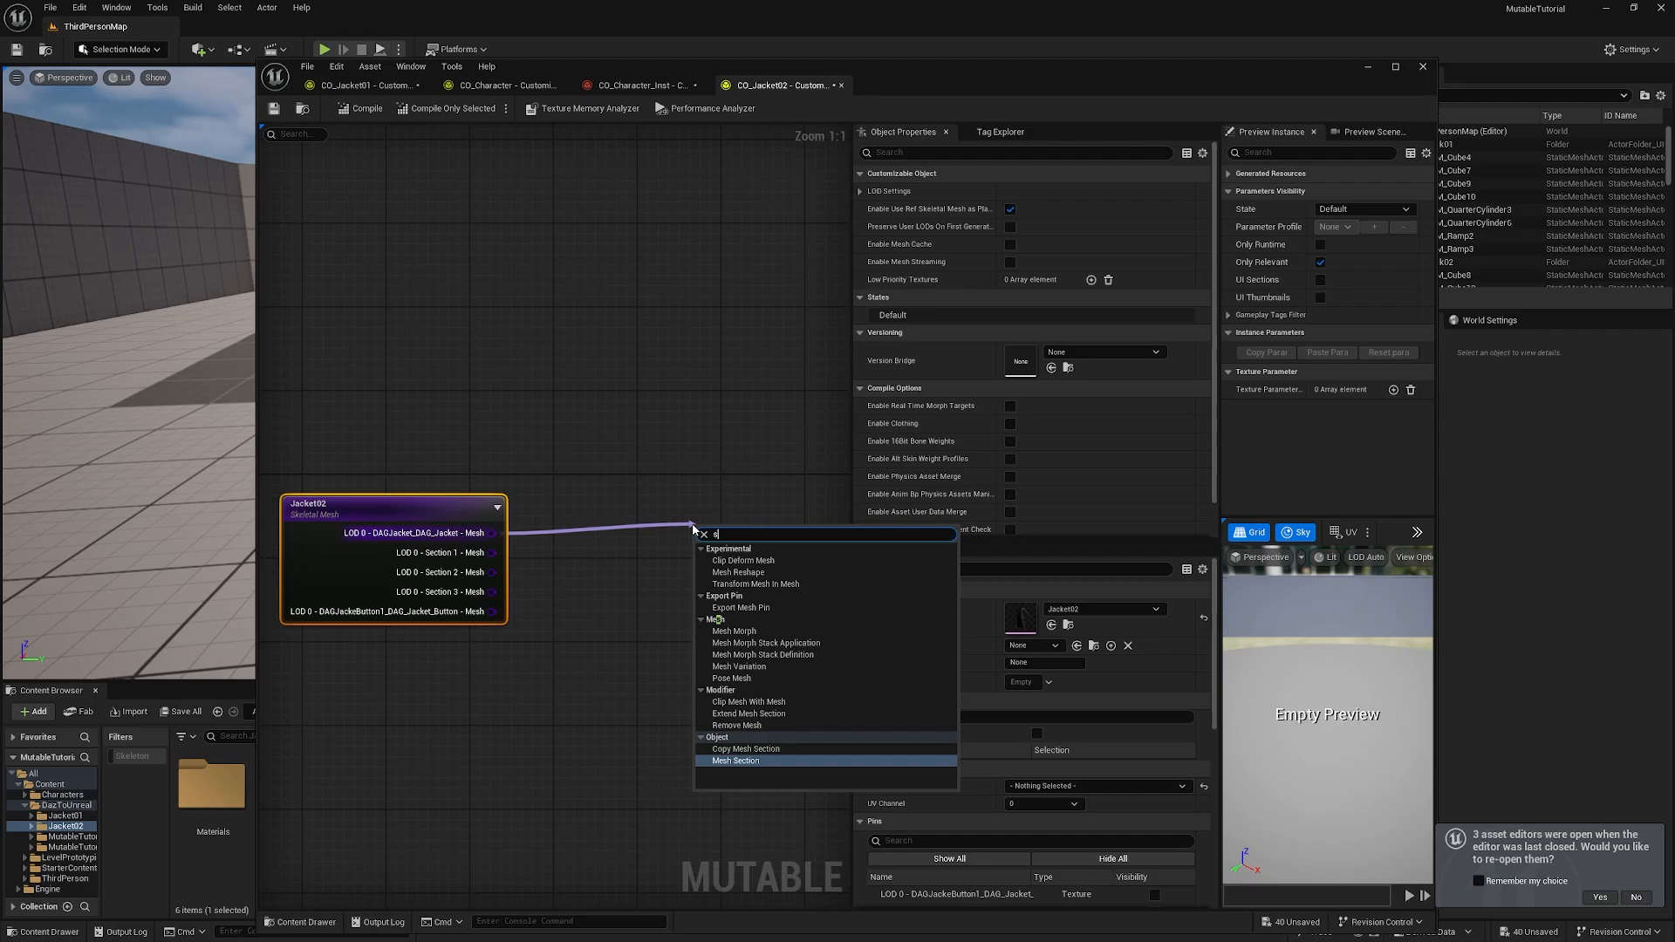
{"action": "type", "text": "sec"}
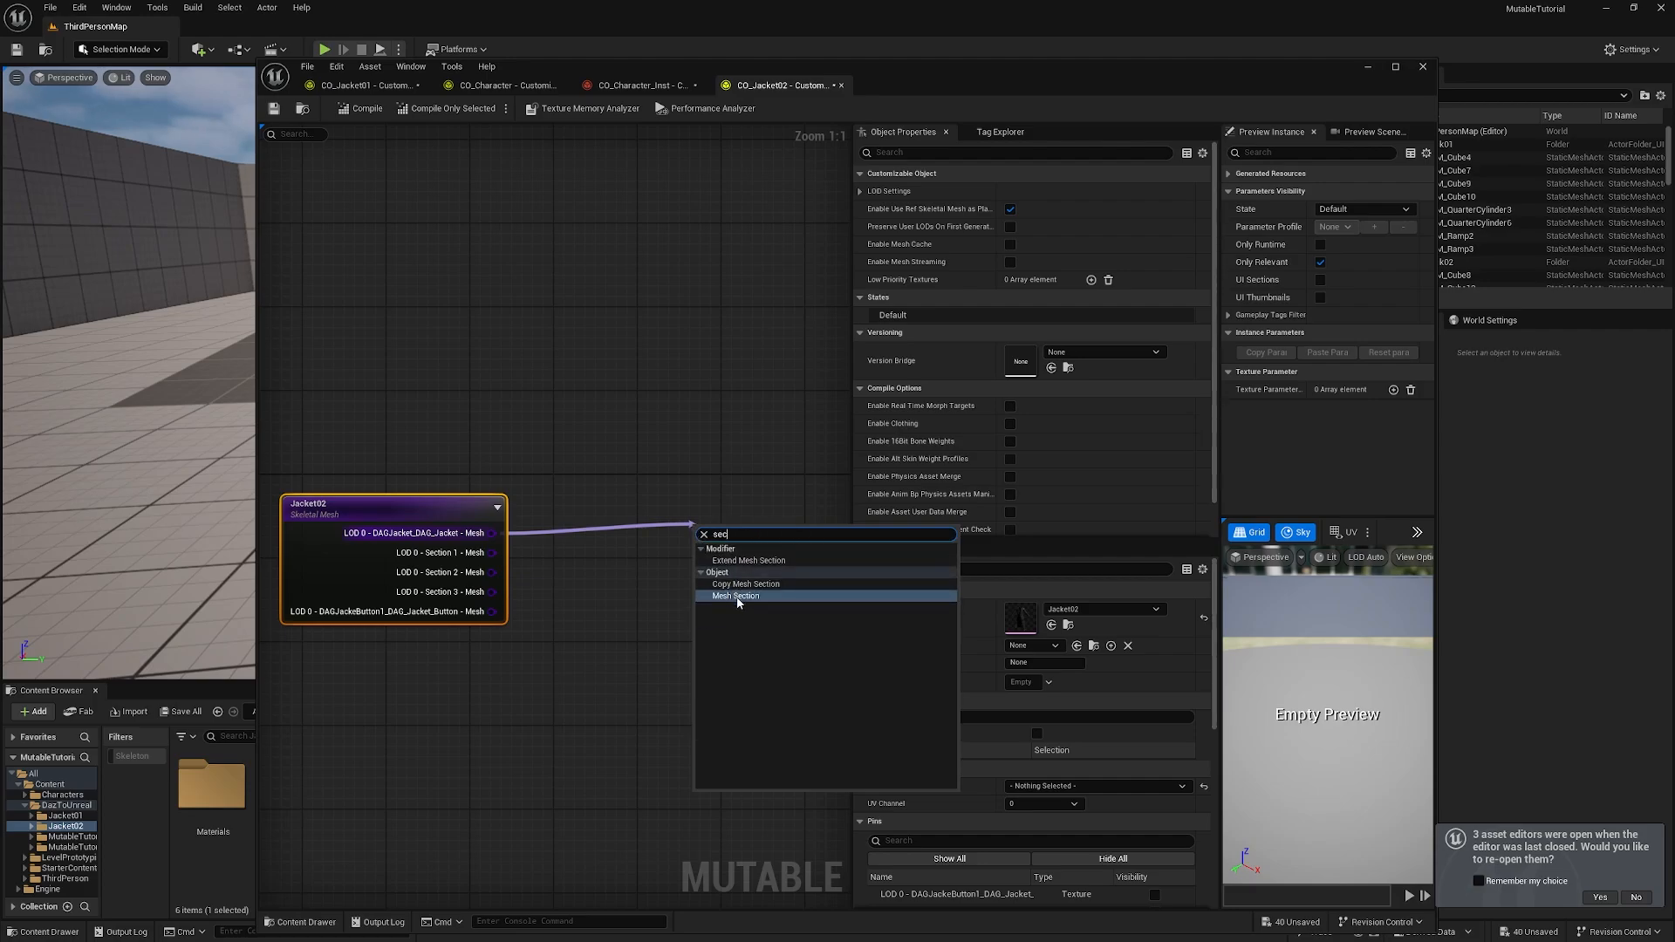
{"action": "left_click", "coordinate": [737, 598]}
{"action": "right_click_drag", "start_coordinate": [639, 656], "coordinate": [597, 603]}
{"action": "left_click_drag", "start_coordinate": [751, 481], "coordinate": [768, 450]}
{"action": "right_click_drag", "start_coordinate": [500, 573], "coordinate": [623, 571]}
{"action": "left_click_drag", "start_coordinate": [508, 455], "coordinate": [346, 440]}
Step: Add a Mesh Section node for the Section 1 mesh output and compare its material with the DAGJacket section's
{"action": "left_click_drag", "start_coordinate": [416, 490], "coordinate": [780, 565]}
{"action": "type", "text": "sec"}
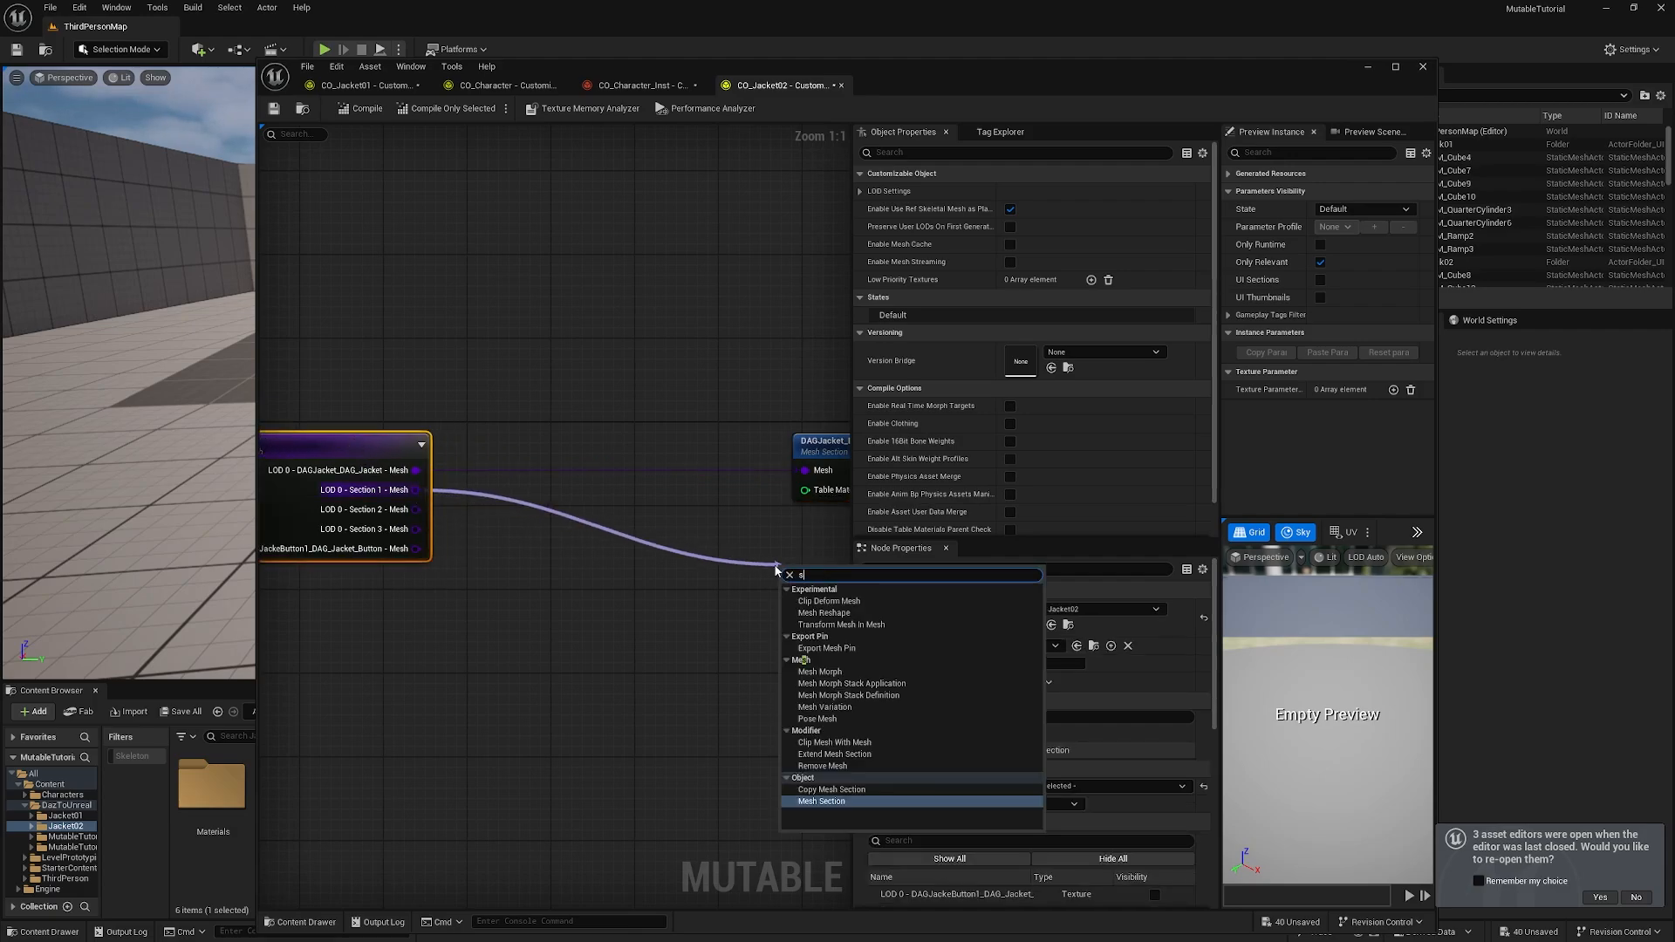
{"action": "left_click", "coordinate": [829, 636]}
{"action": "left_click", "coordinate": [825, 446]}
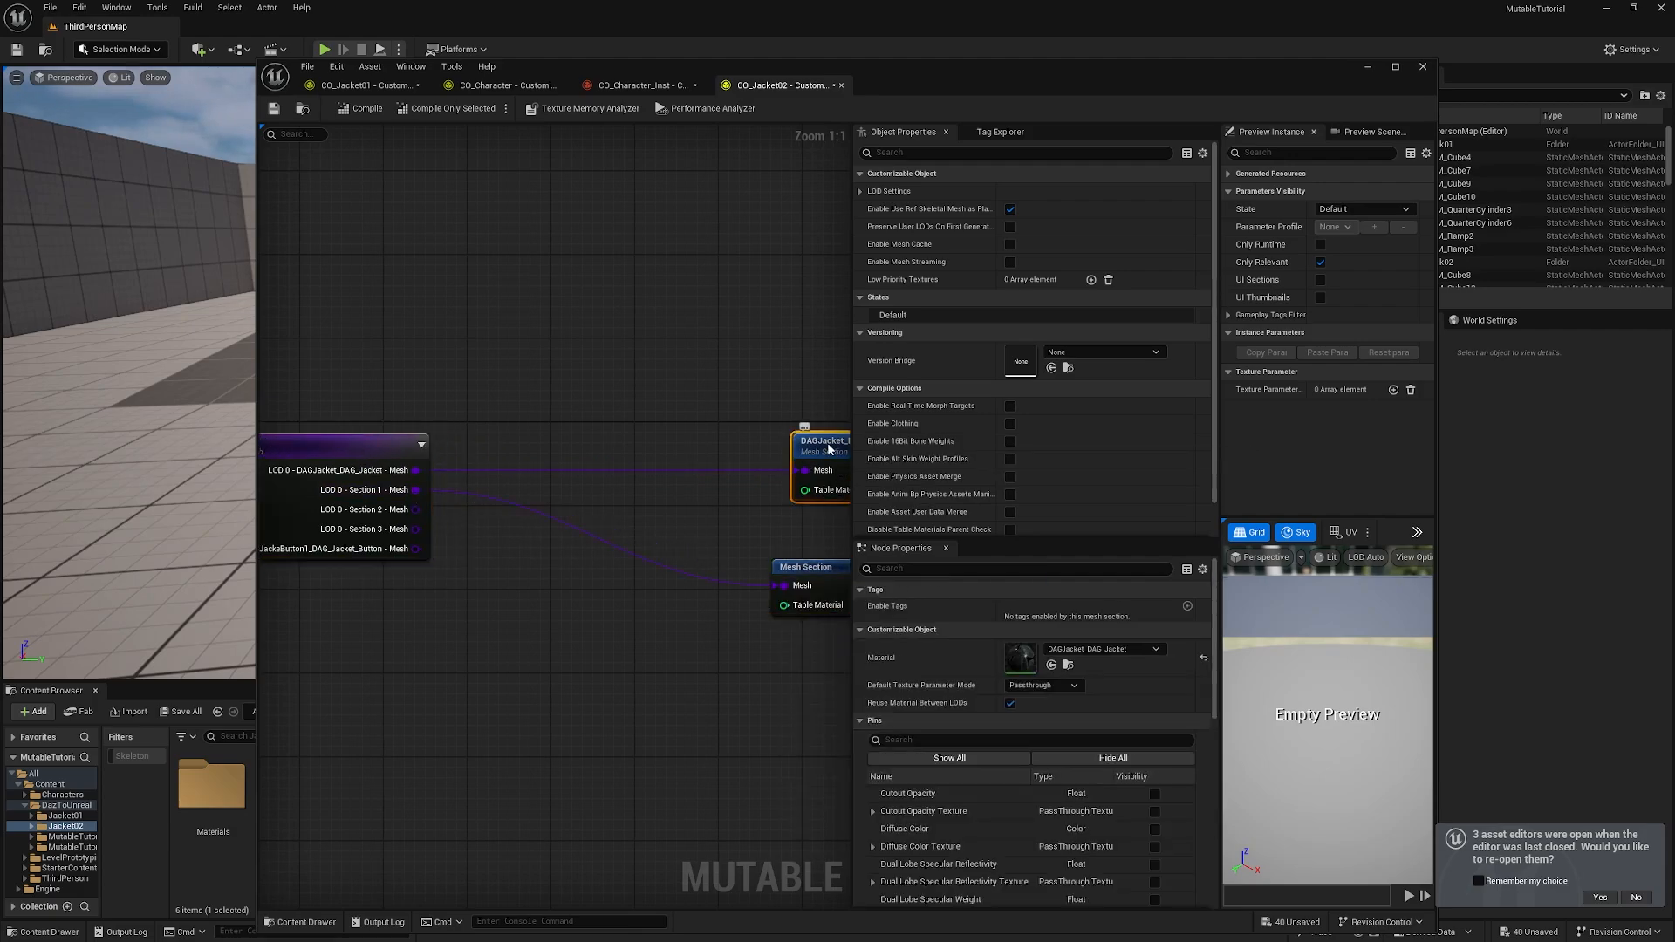
{"action": "left_click", "coordinate": [804, 568]}
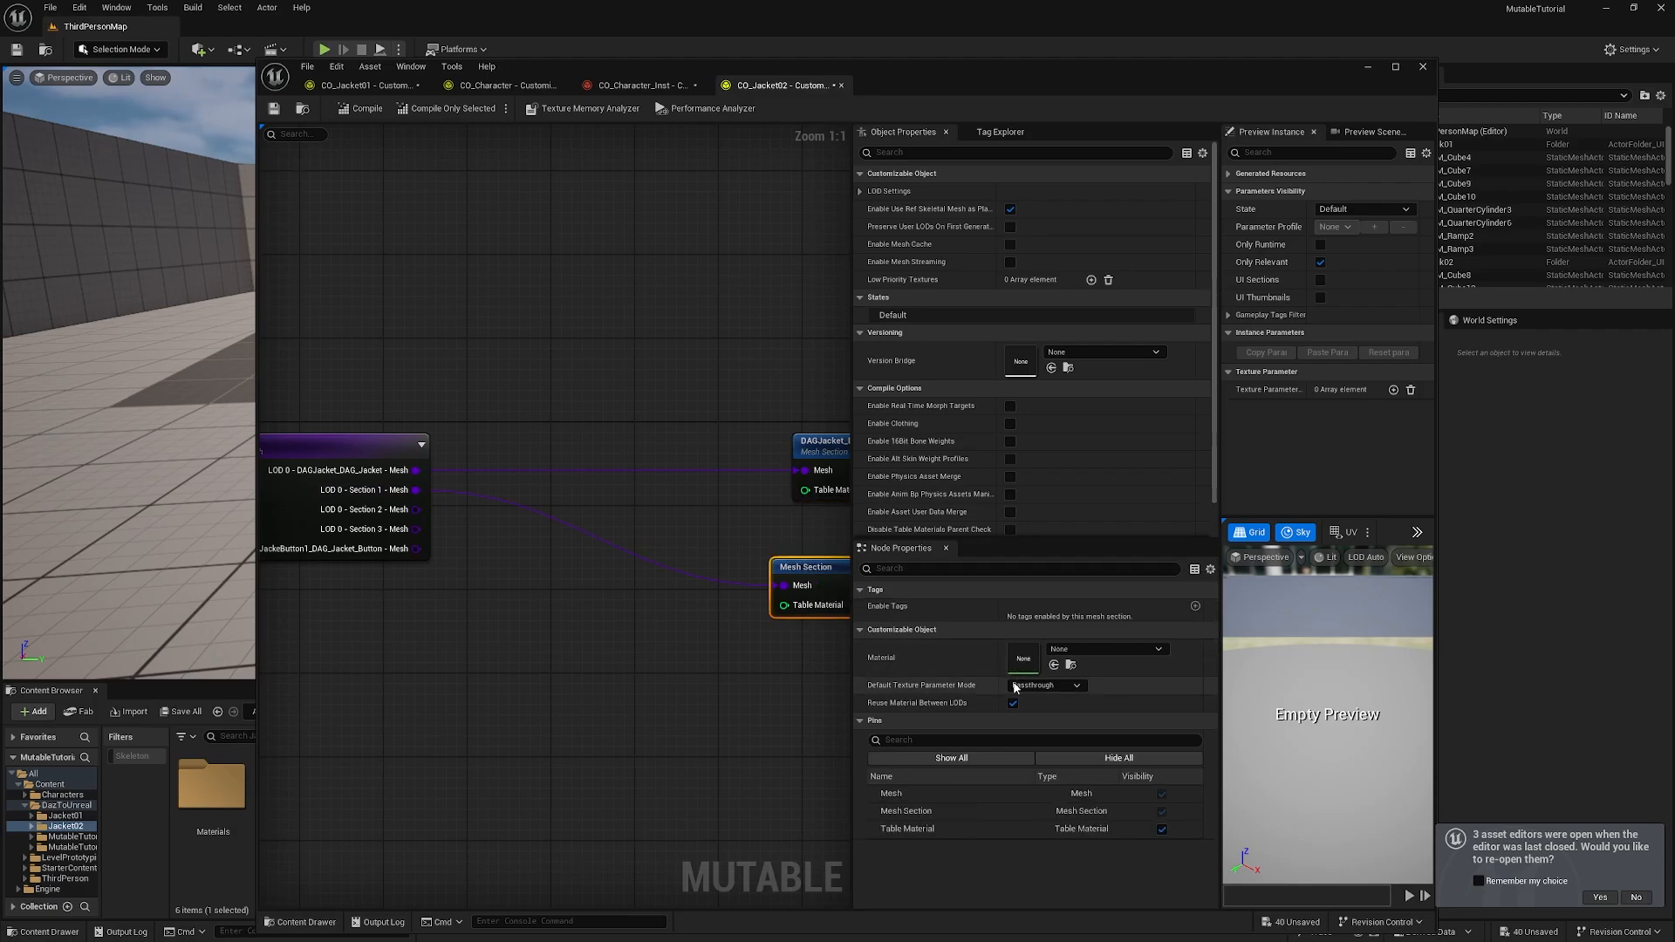
{"action": "right_click_drag", "start_coordinate": [711, 662], "coordinate": [655, 665]}
{"action": "left_click_drag", "start_coordinate": [771, 563], "coordinate": [782, 563]}
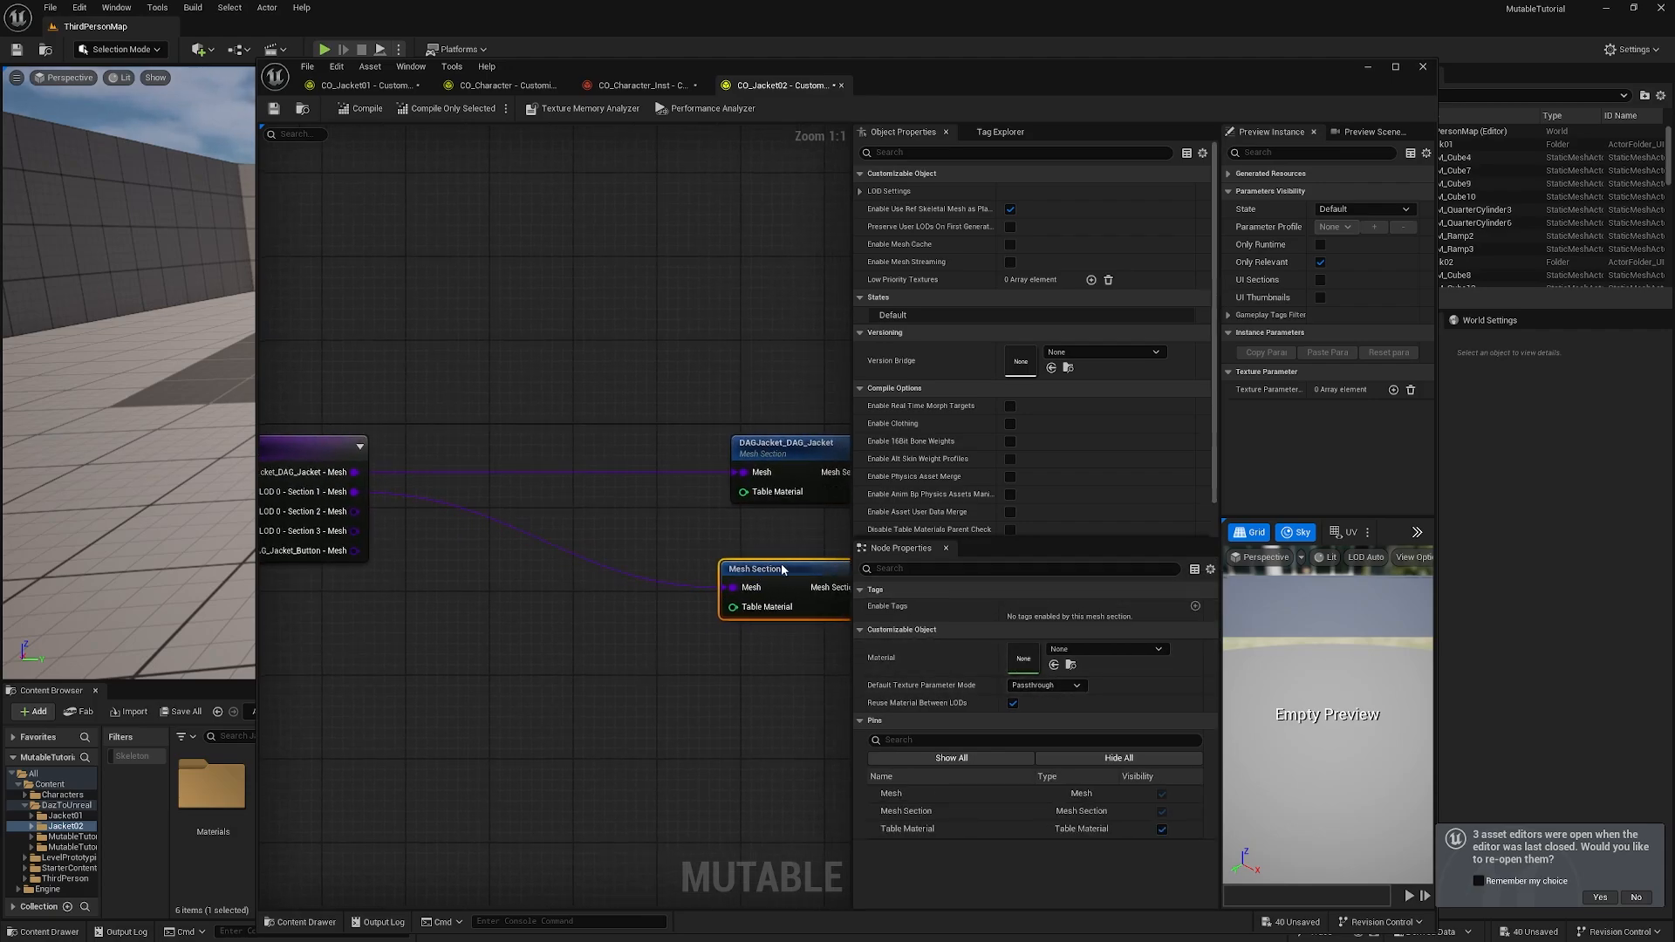
Step: Add separate Mesh Section nodes for the Section 2 and Section 3 mesh outputs, stacked below the existing ones
{"action": "right_click_drag", "start_coordinate": [602, 670], "coordinate": [612, 559]}
{"action": "left_click_drag", "start_coordinate": [366, 405], "coordinate": [702, 556]}
{"action": "type", "text": "sec"}
{"action": "left_click", "coordinate": [765, 629]}
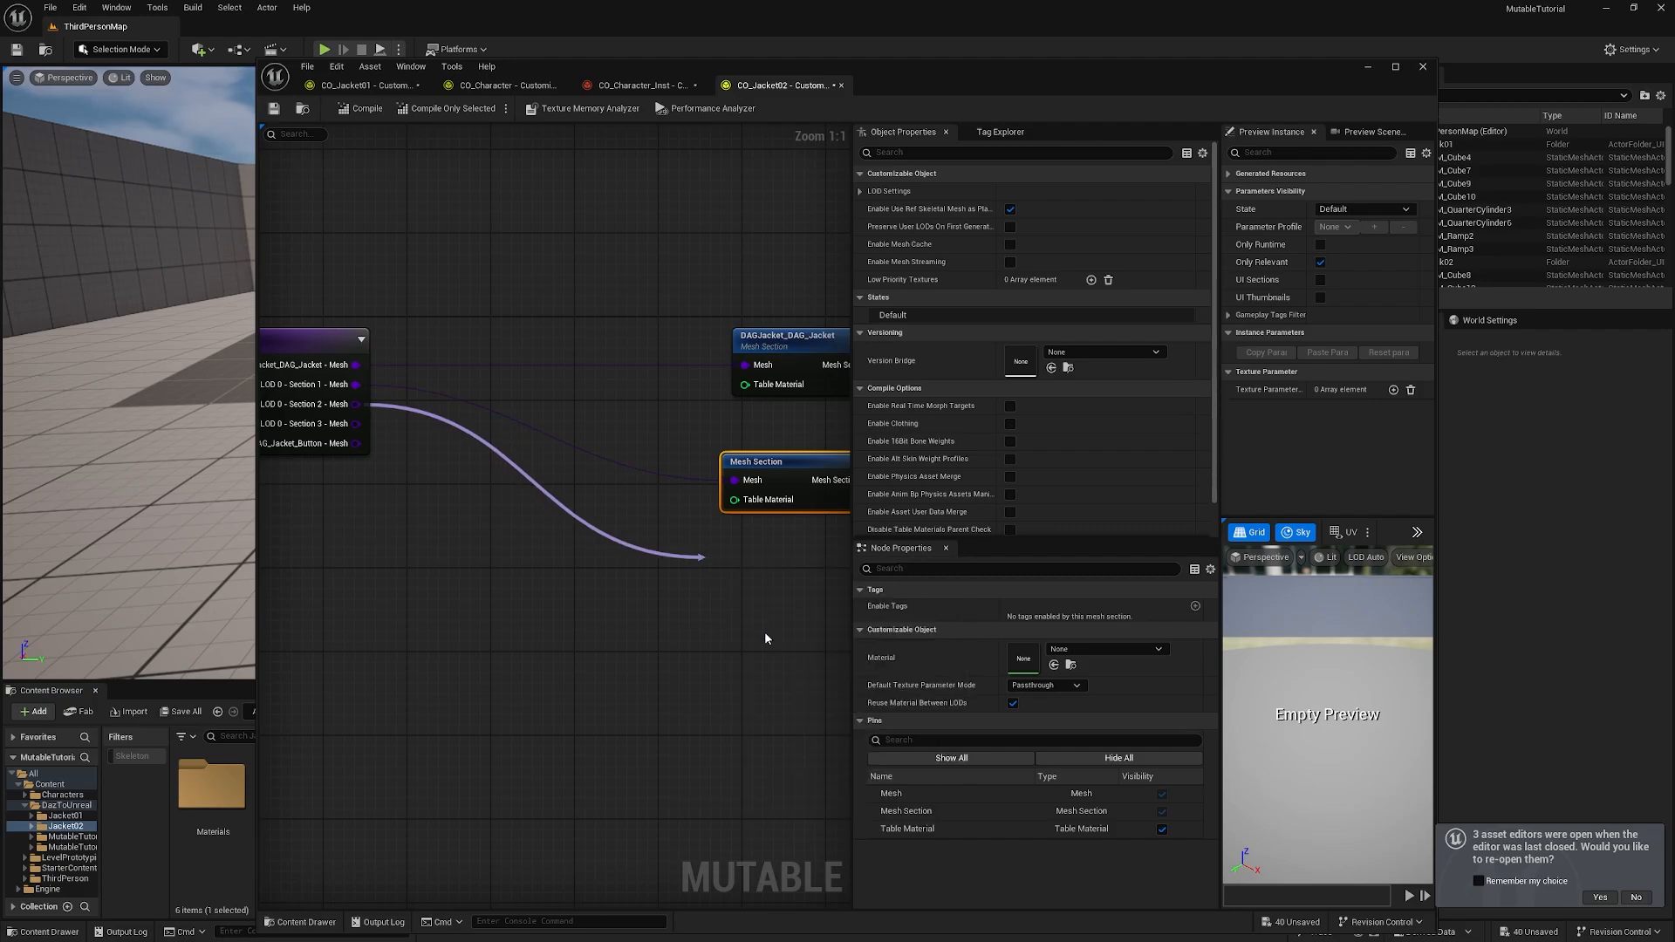
{"action": "left_click", "coordinate": [774, 552]}
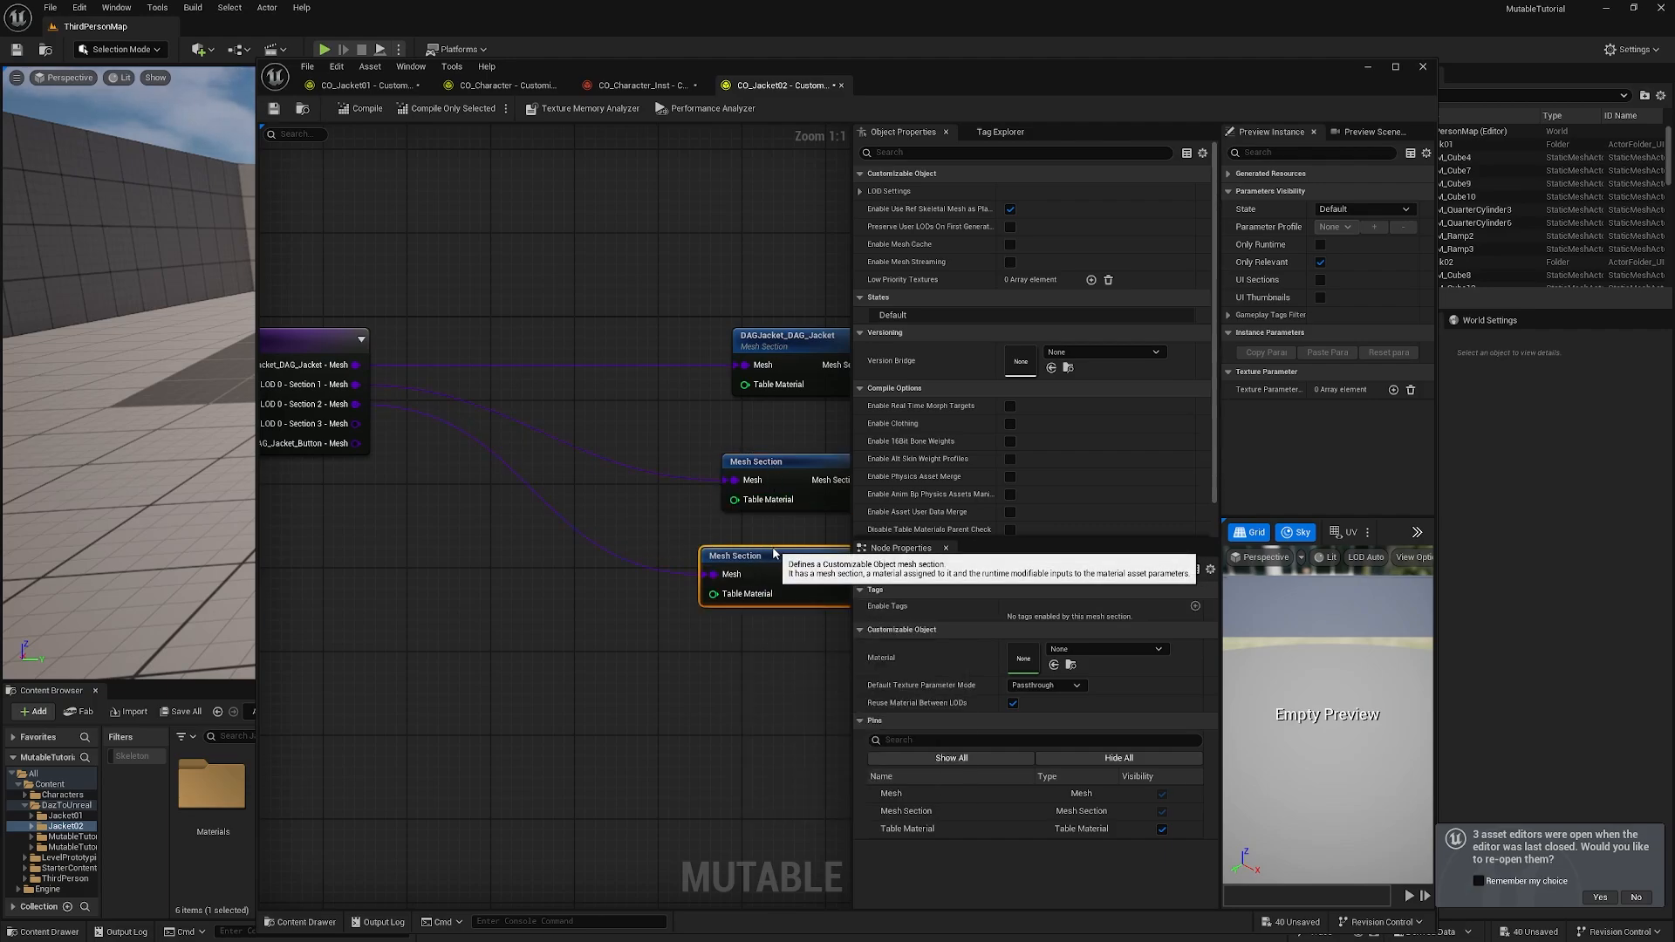
{"action": "left_click_drag", "start_coordinate": [356, 424], "coordinate": [709, 635]}
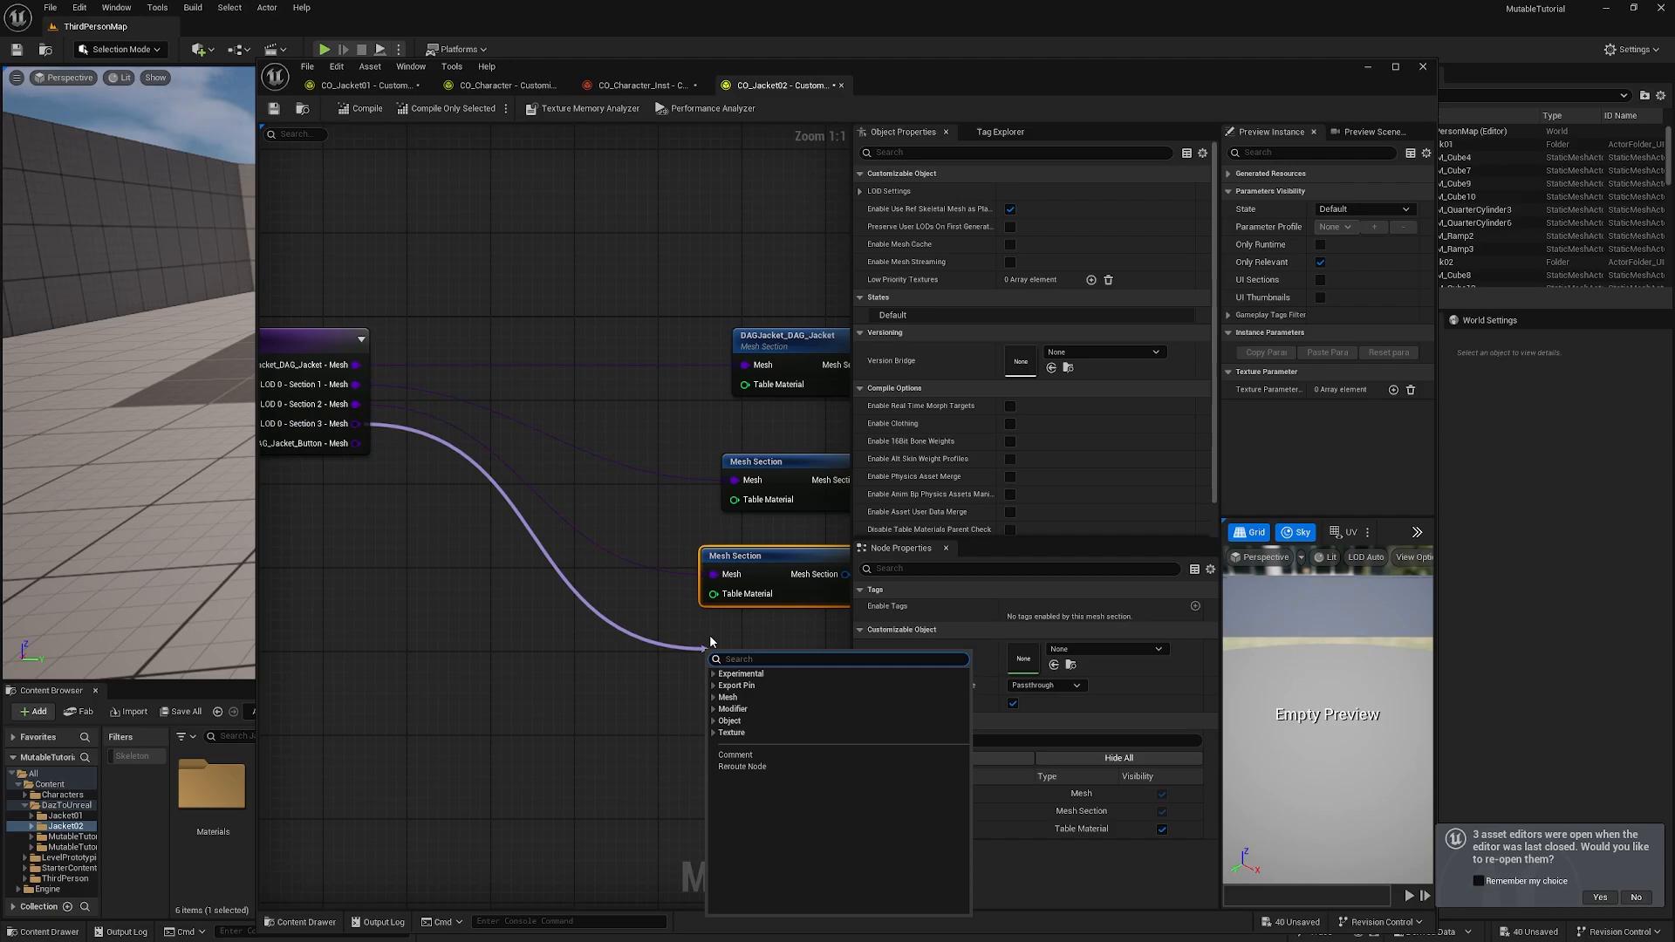
{"action": "type", "text": "sec"}
{"action": "left_click", "coordinate": [746, 719]}
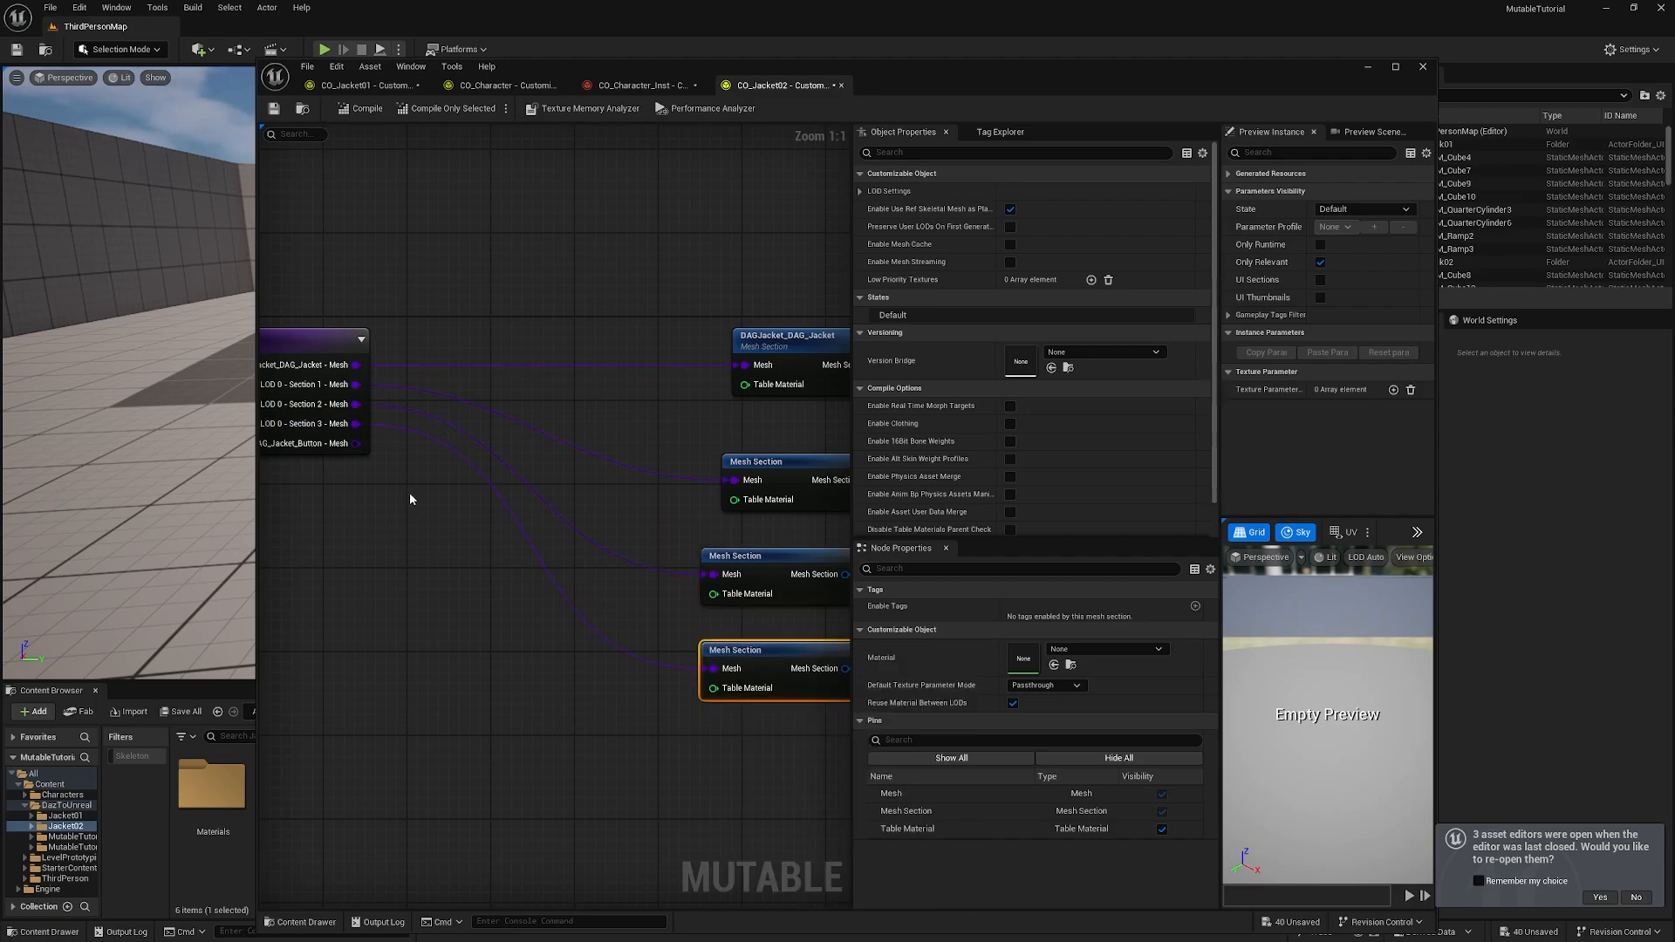
Step: Add a Mesh Section node for the DAGJackeButton1_DAG_Jacket_Button output and check the material settings of the three unnamed sections
{"action": "left_click_drag", "start_coordinate": [363, 443], "coordinate": [681, 743]}
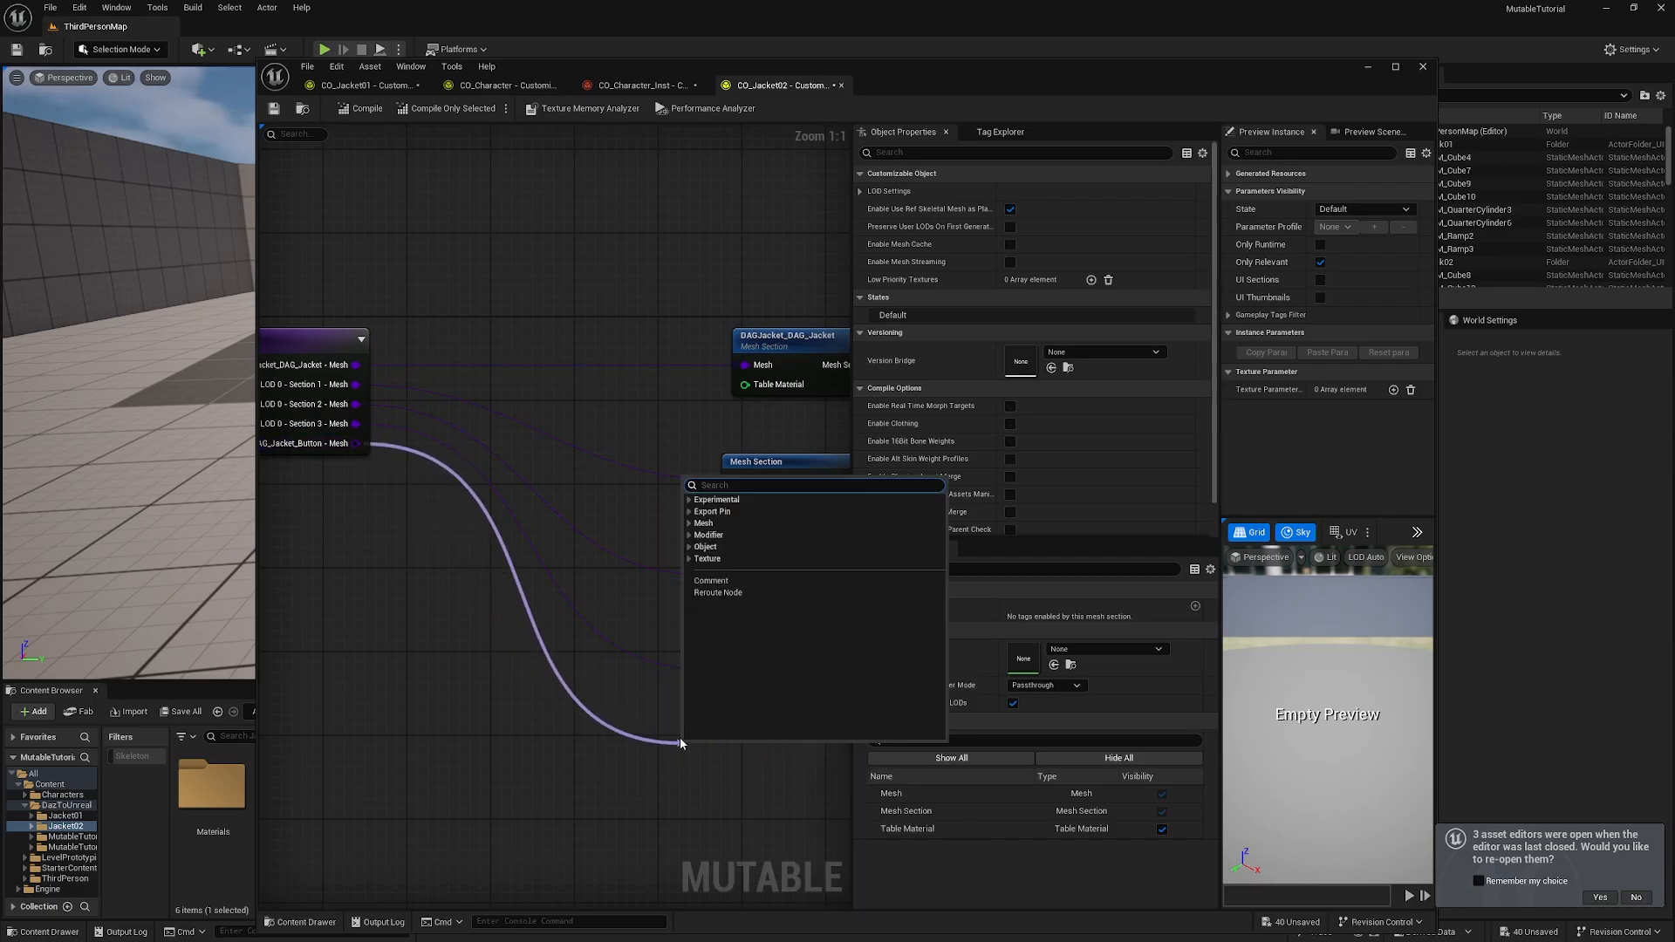
{"action": "type", "text": "sec"}
{"action": "key", "text": "Return"}
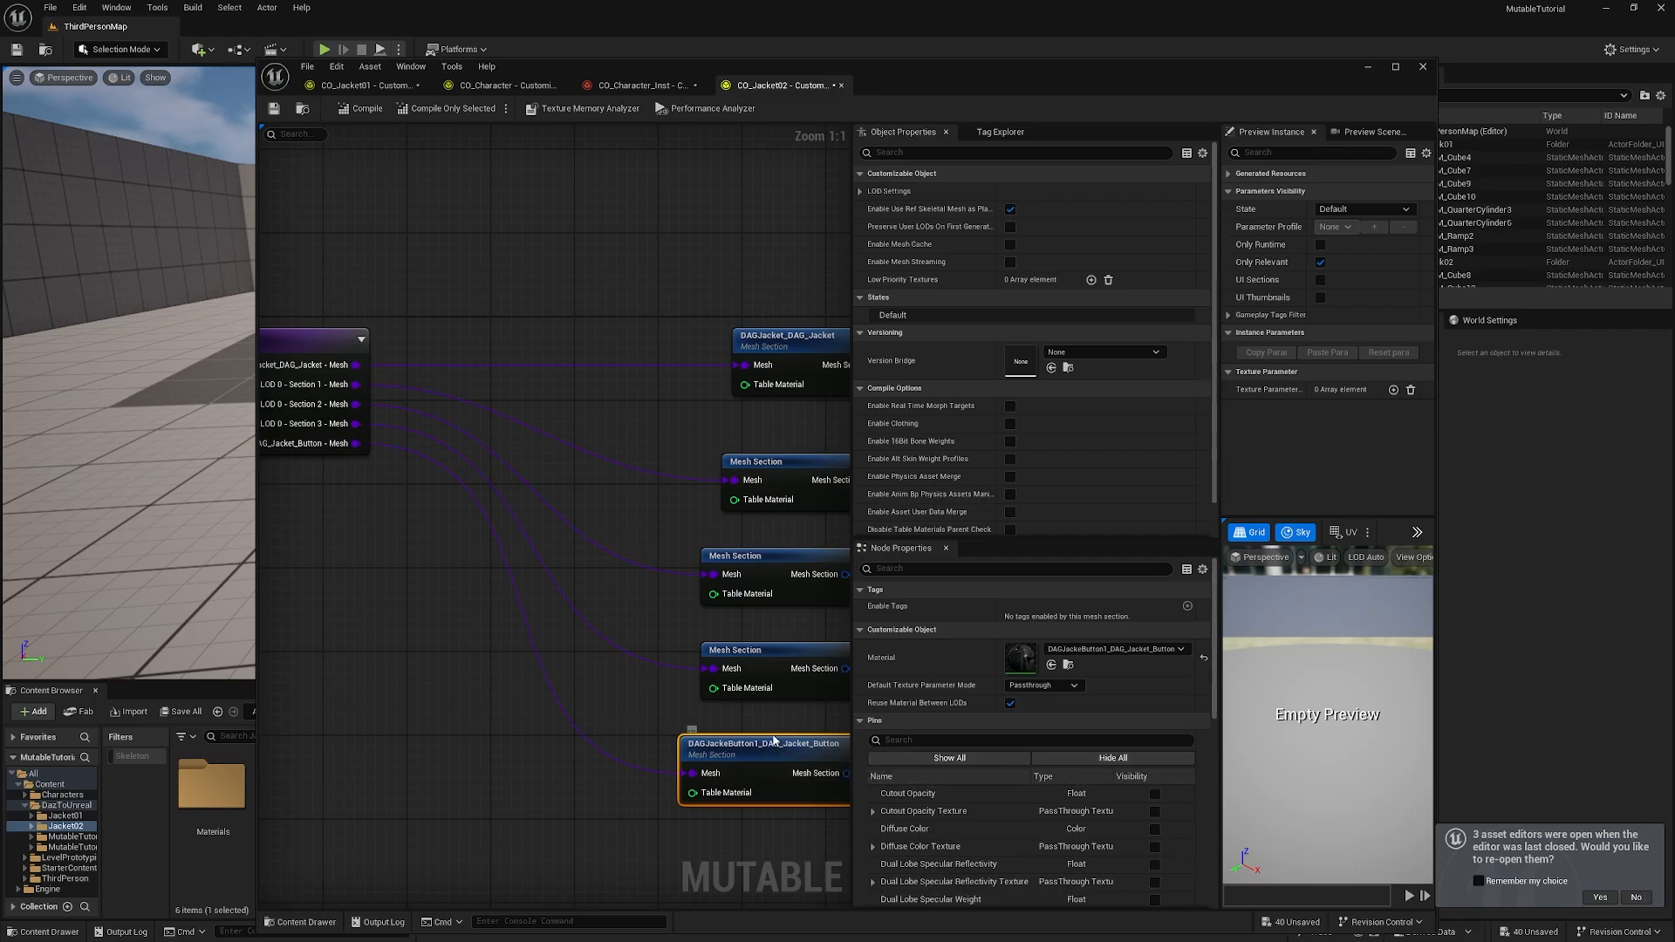
{"action": "left_click", "coordinate": [784, 647]}
{"action": "left_click", "coordinate": [785, 557]}
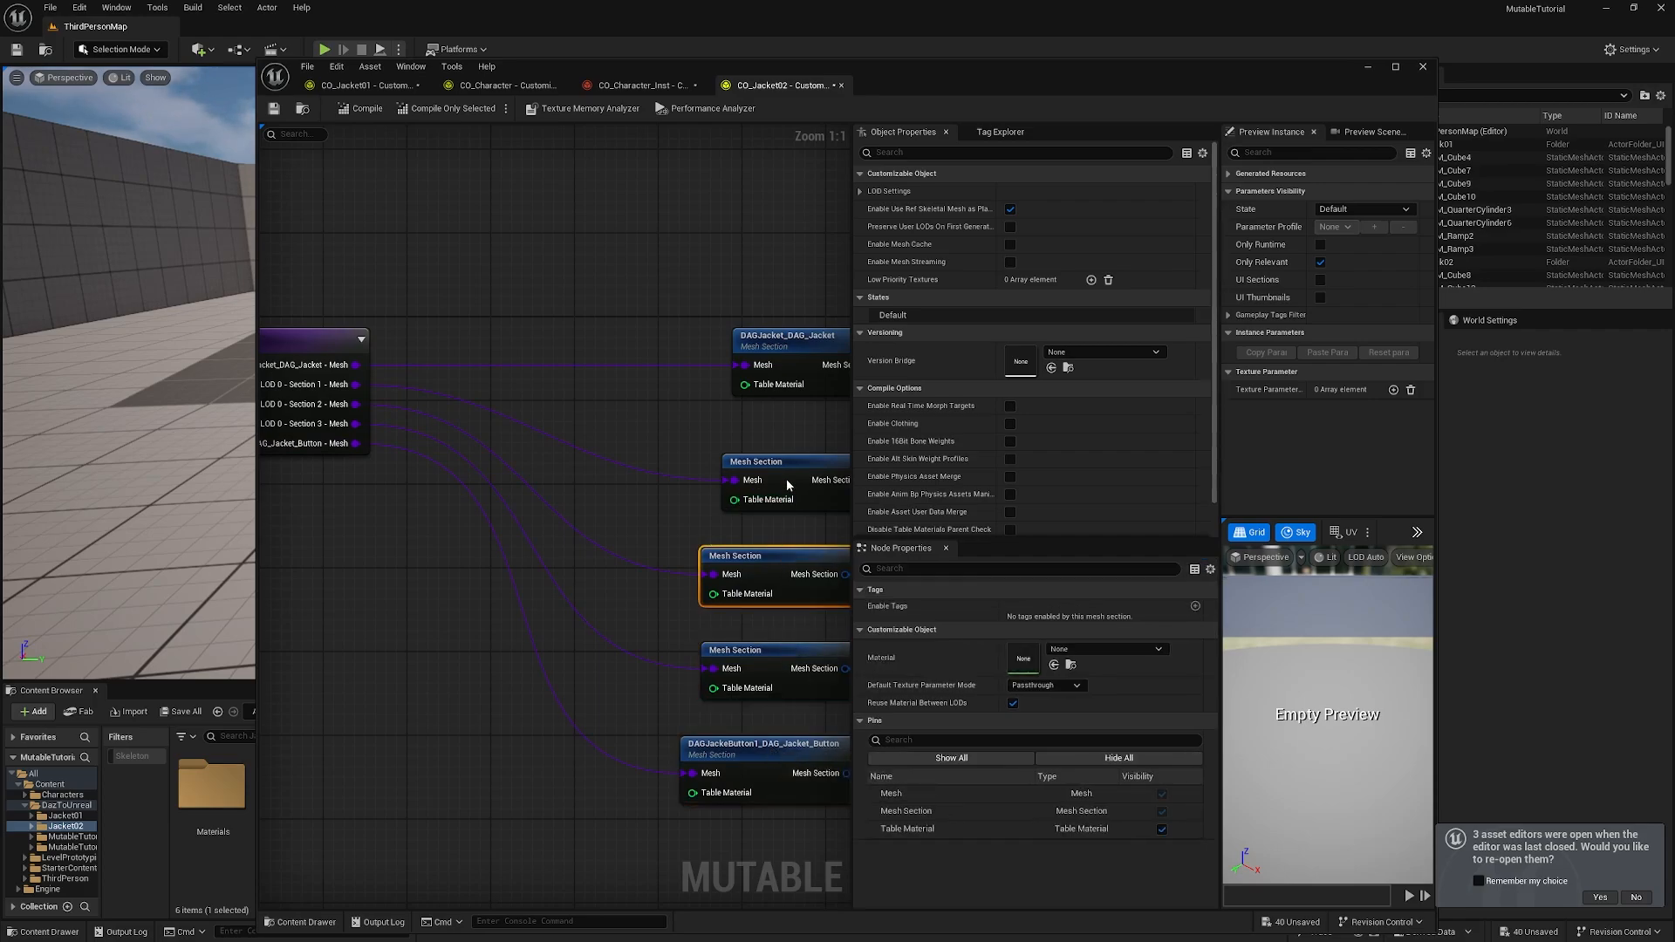
{"action": "left_click", "coordinate": [789, 461]}
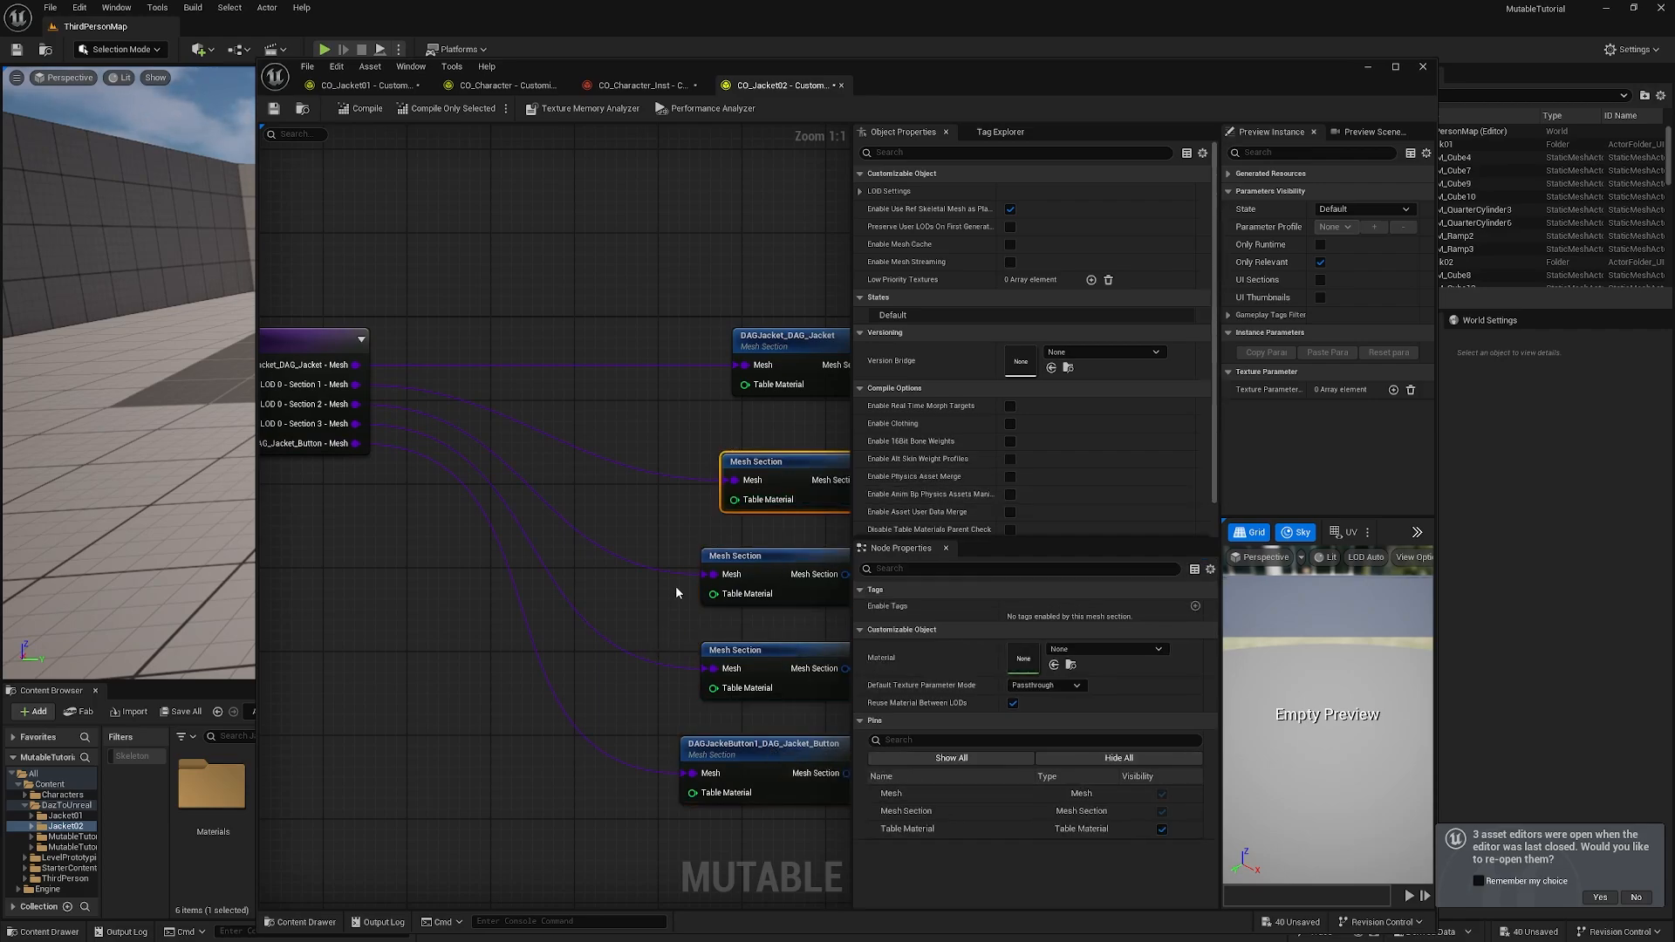
Step: Add an Add To Mesh Component node fed by the DAGJacket_DAG_Jacket mesh section and position it before the Jacket02 base object
{"action": "right_click_drag", "start_coordinate": [675, 592], "coordinate": [616, 538]}
{"action": "left_click", "coordinate": [621, 379]}
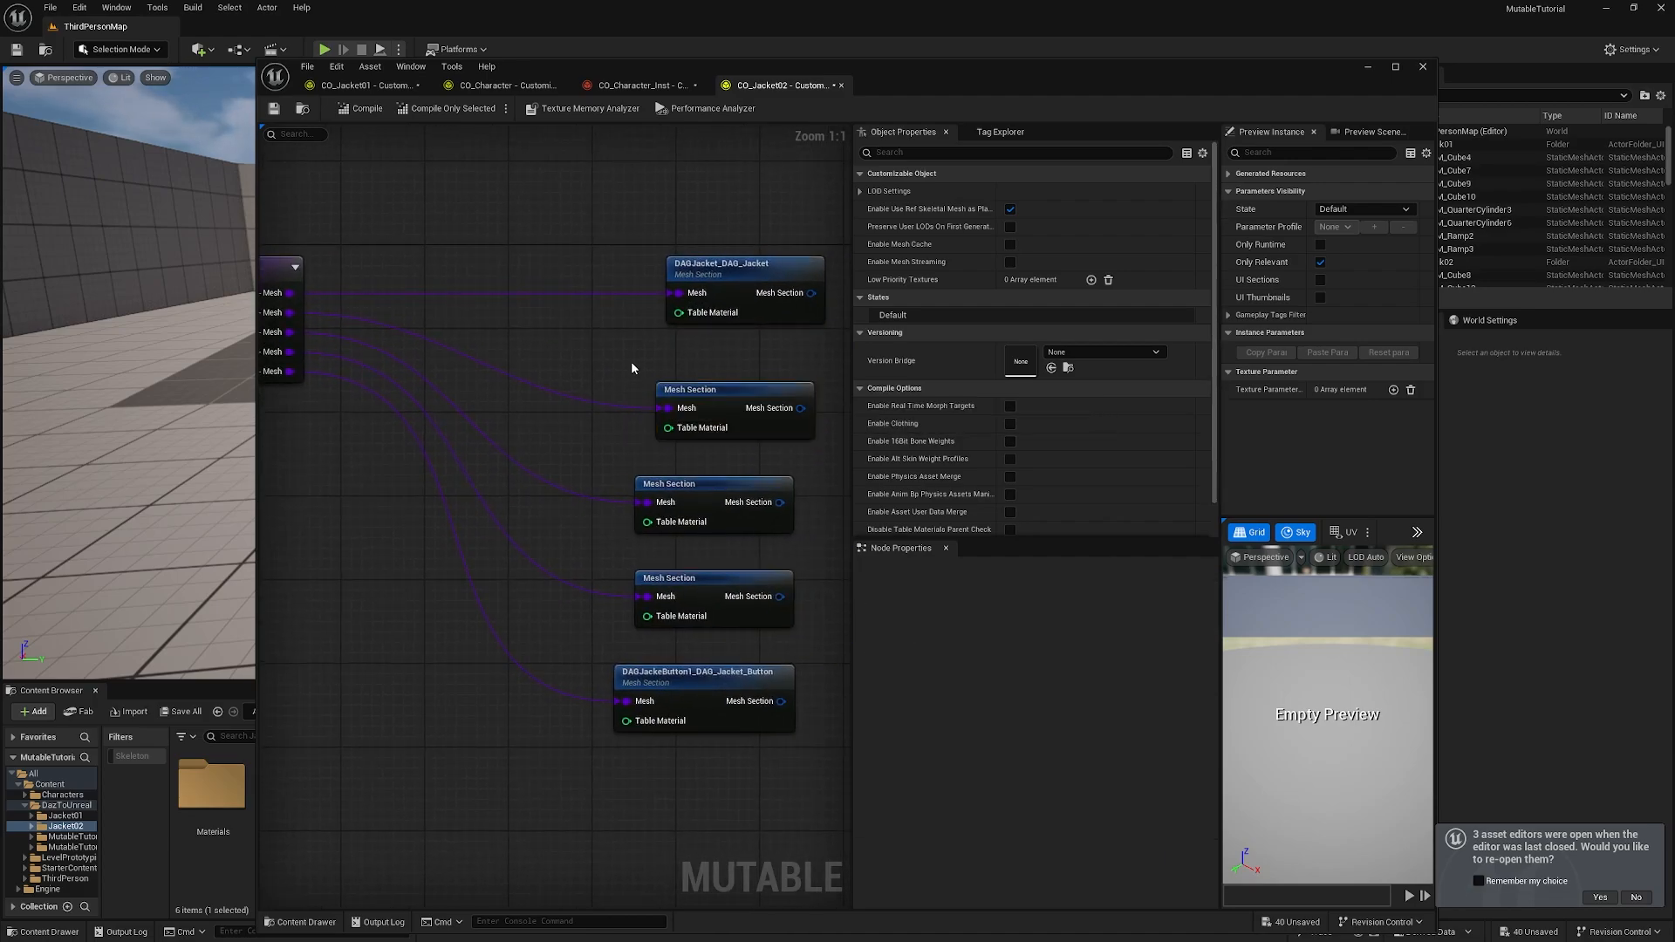
{"action": "right_click_drag", "start_coordinate": [633, 368], "coordinate": [521, 513]}
{"action": "left_click_drag", "start_coordinate": [658, 395], "coordinate": [765, 407]}
{"action": "left_click_drag", "start_coordinate": [533, 430], "coordinate": [629, 431]}
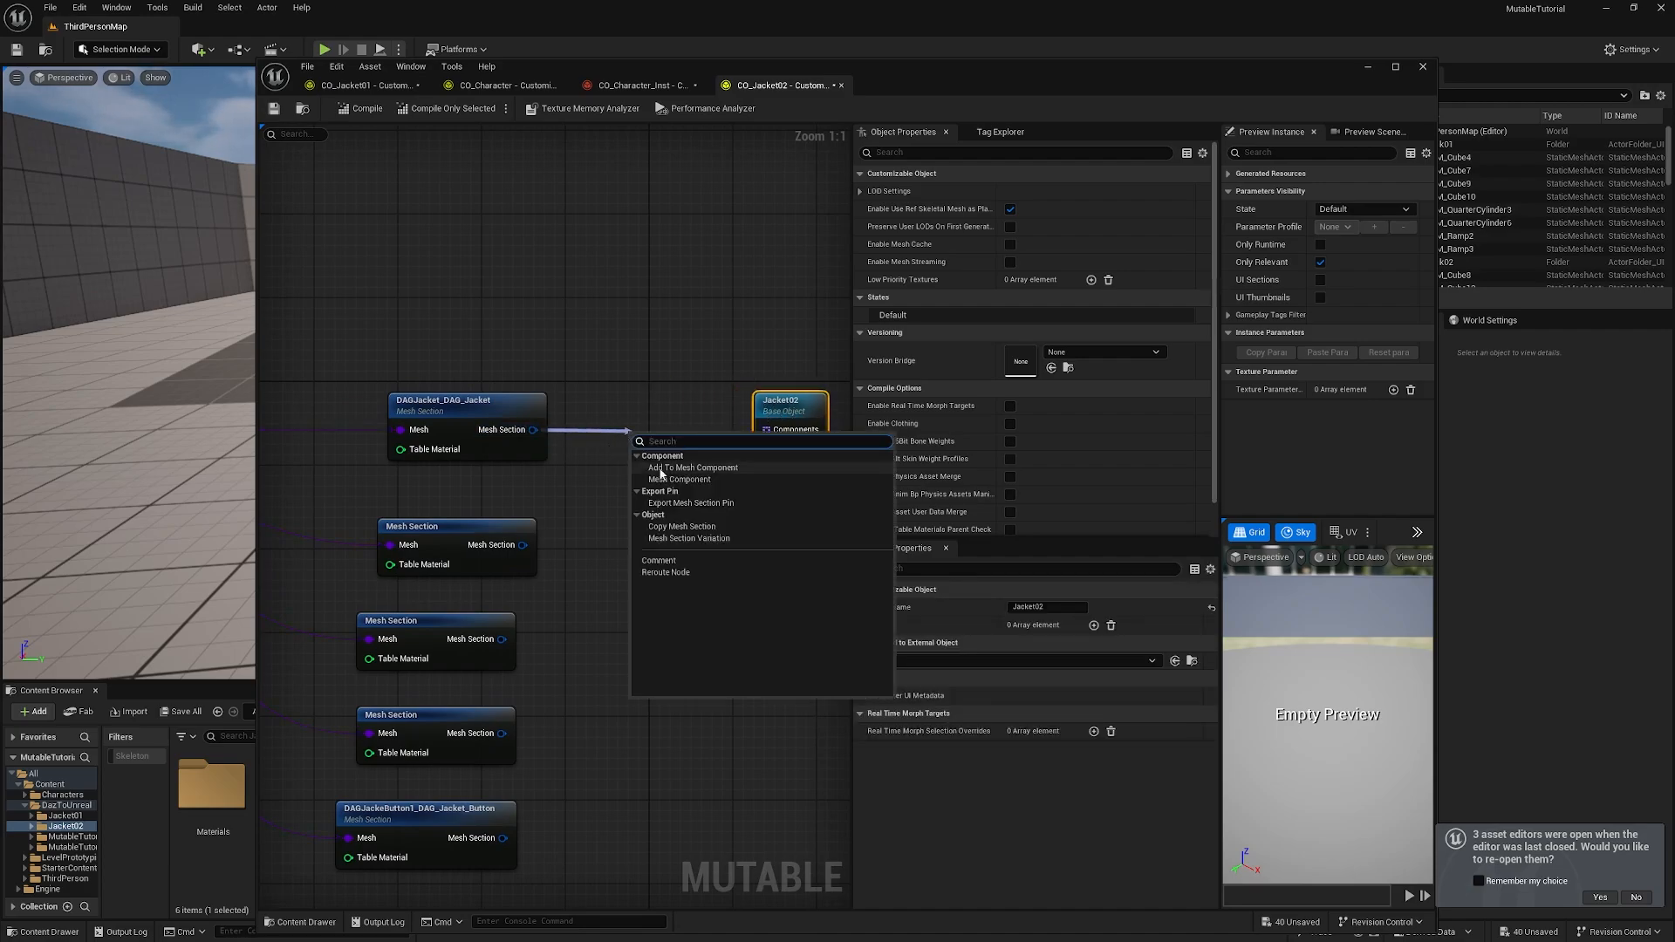
{"action": "left_click", "coordinate": [721, 467]}
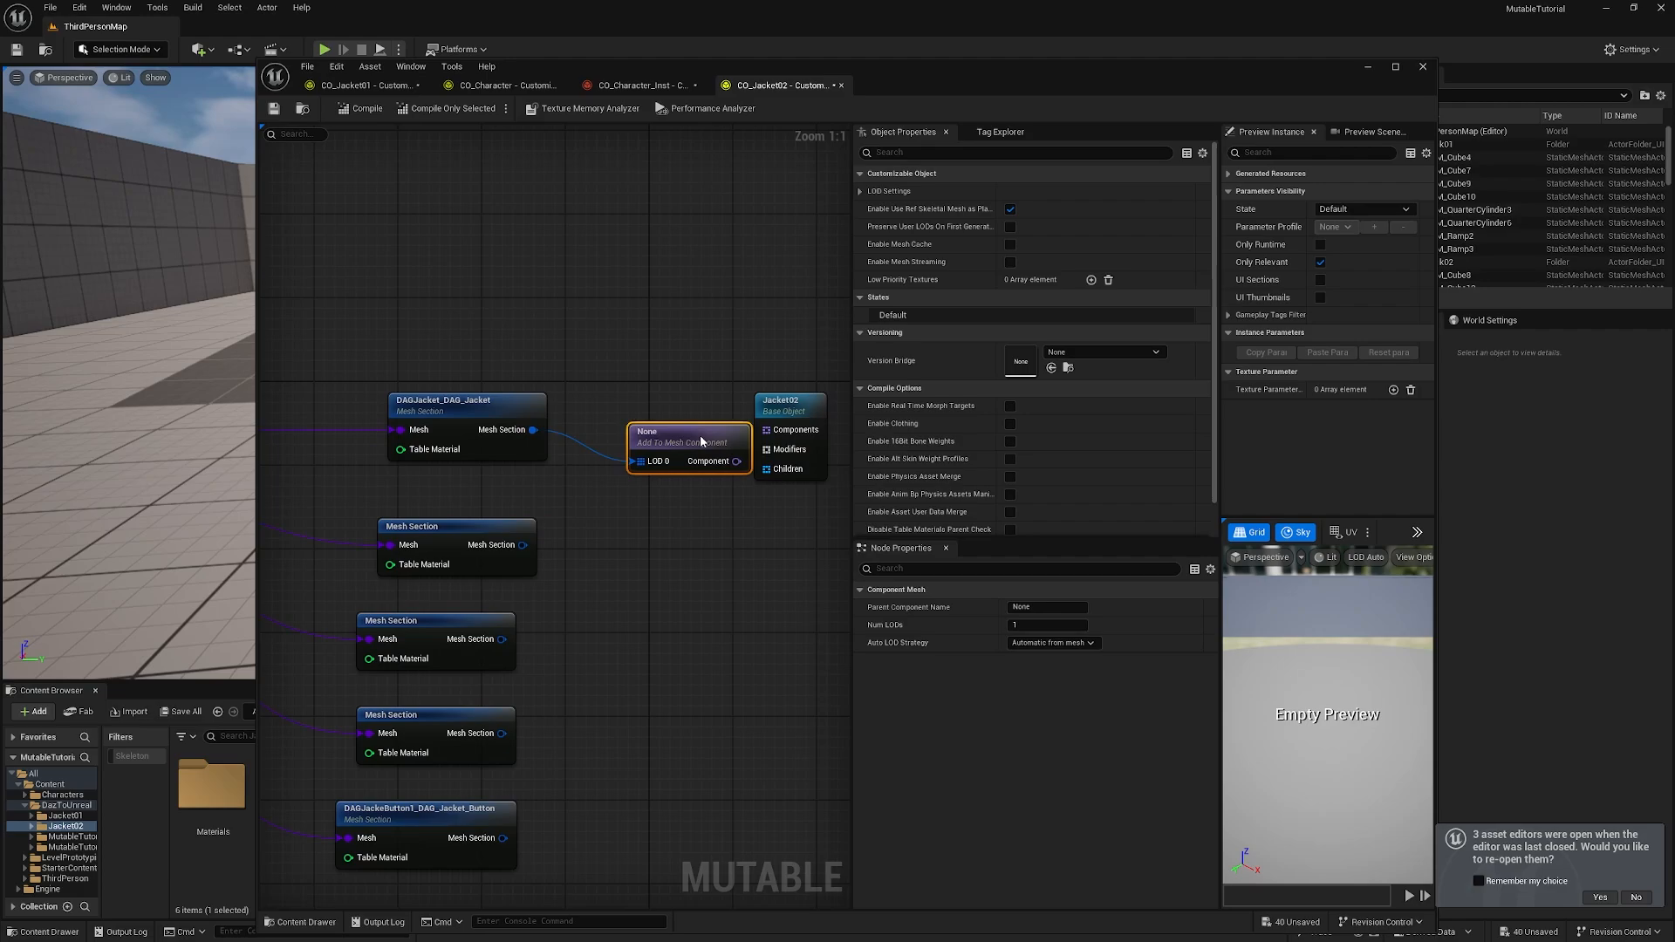
{"action": "left_click_drag", "start_coordinate": [701, 442], "coordinate": [680, 422]}
{"action": "left_click_drag", "start_coordinate": [784, 413], "coordinate": [825, 413]}
Step: Set the node's Parent Component Name to CharacterMesh and check it against the mesh component in CO_Character
{"action": "left_click", "coordinate": [679, 425]}
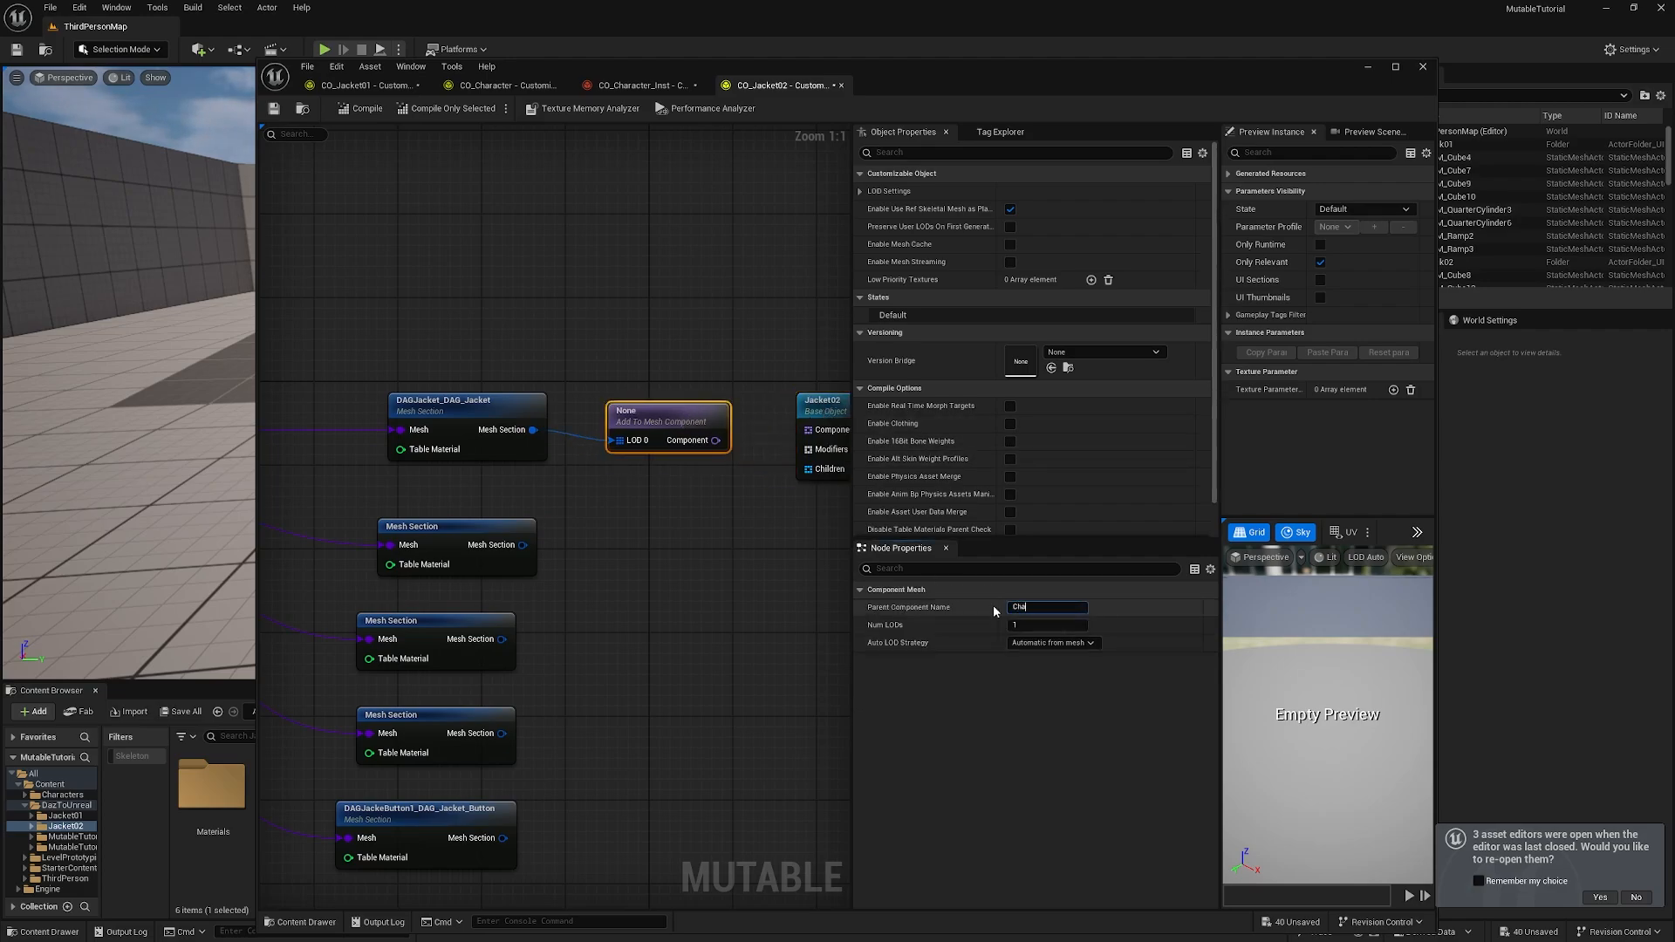
{"action": "type", "text": "CharacterMesh"}
{"action": "left_click", "coordinate": [505, 85]}
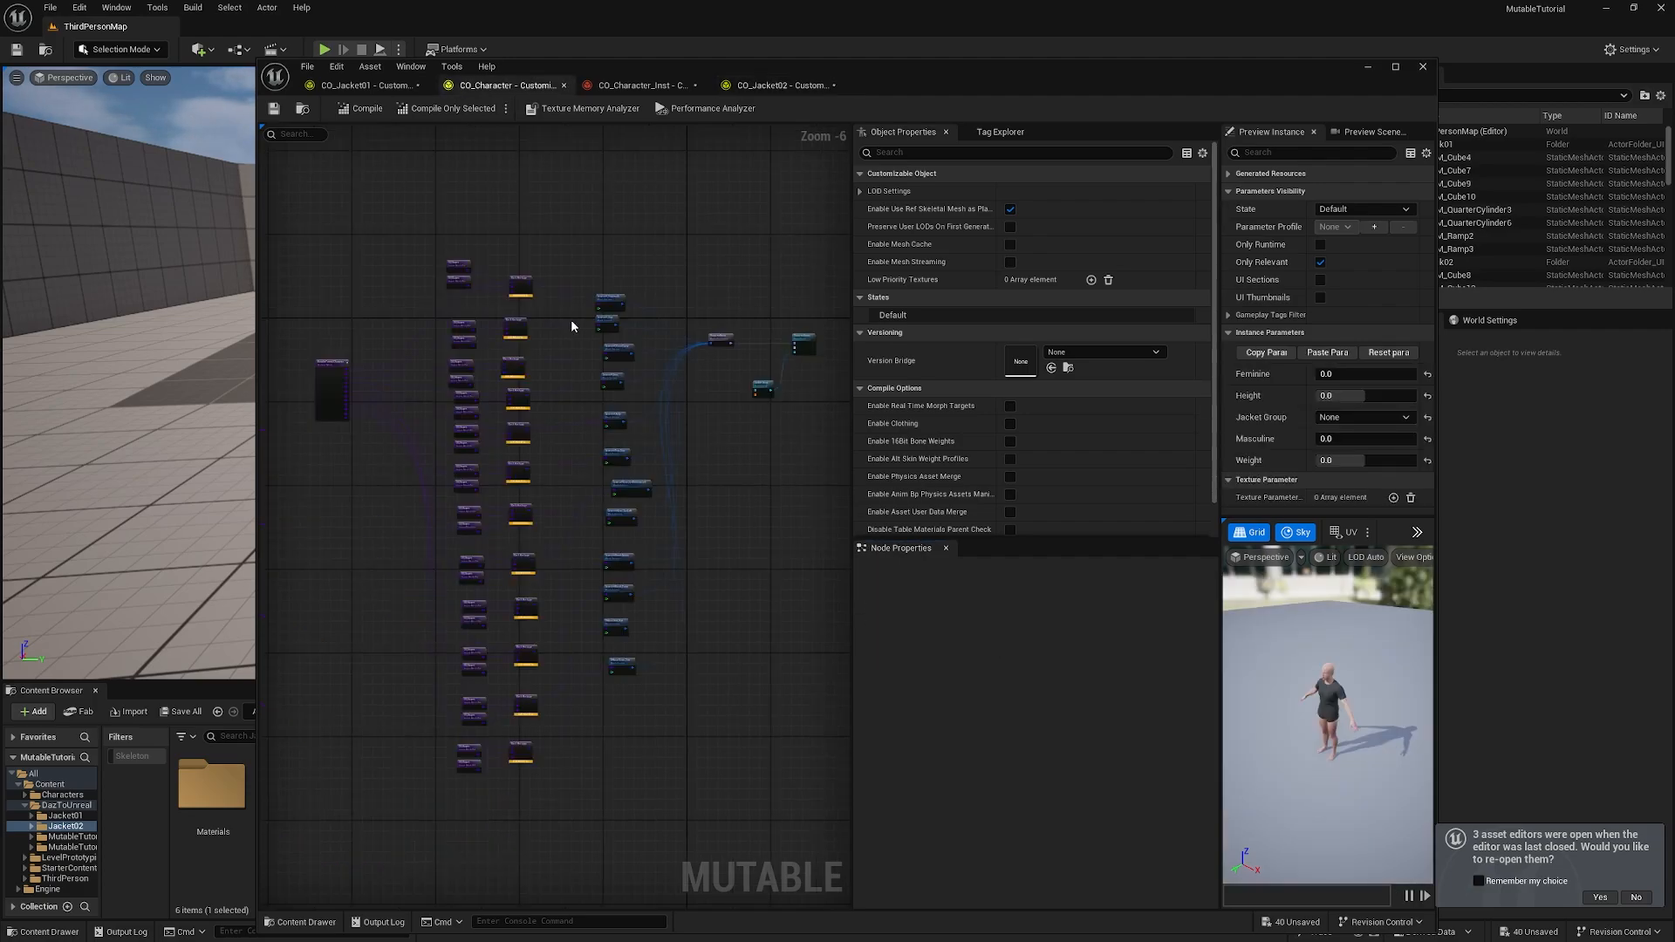
{"action": "scroll", "coordinate": [615, 342], "scroll_direction": "up", "scroll_amount": 5}
{"action": "left_click", "coordinate": [637, 503]}
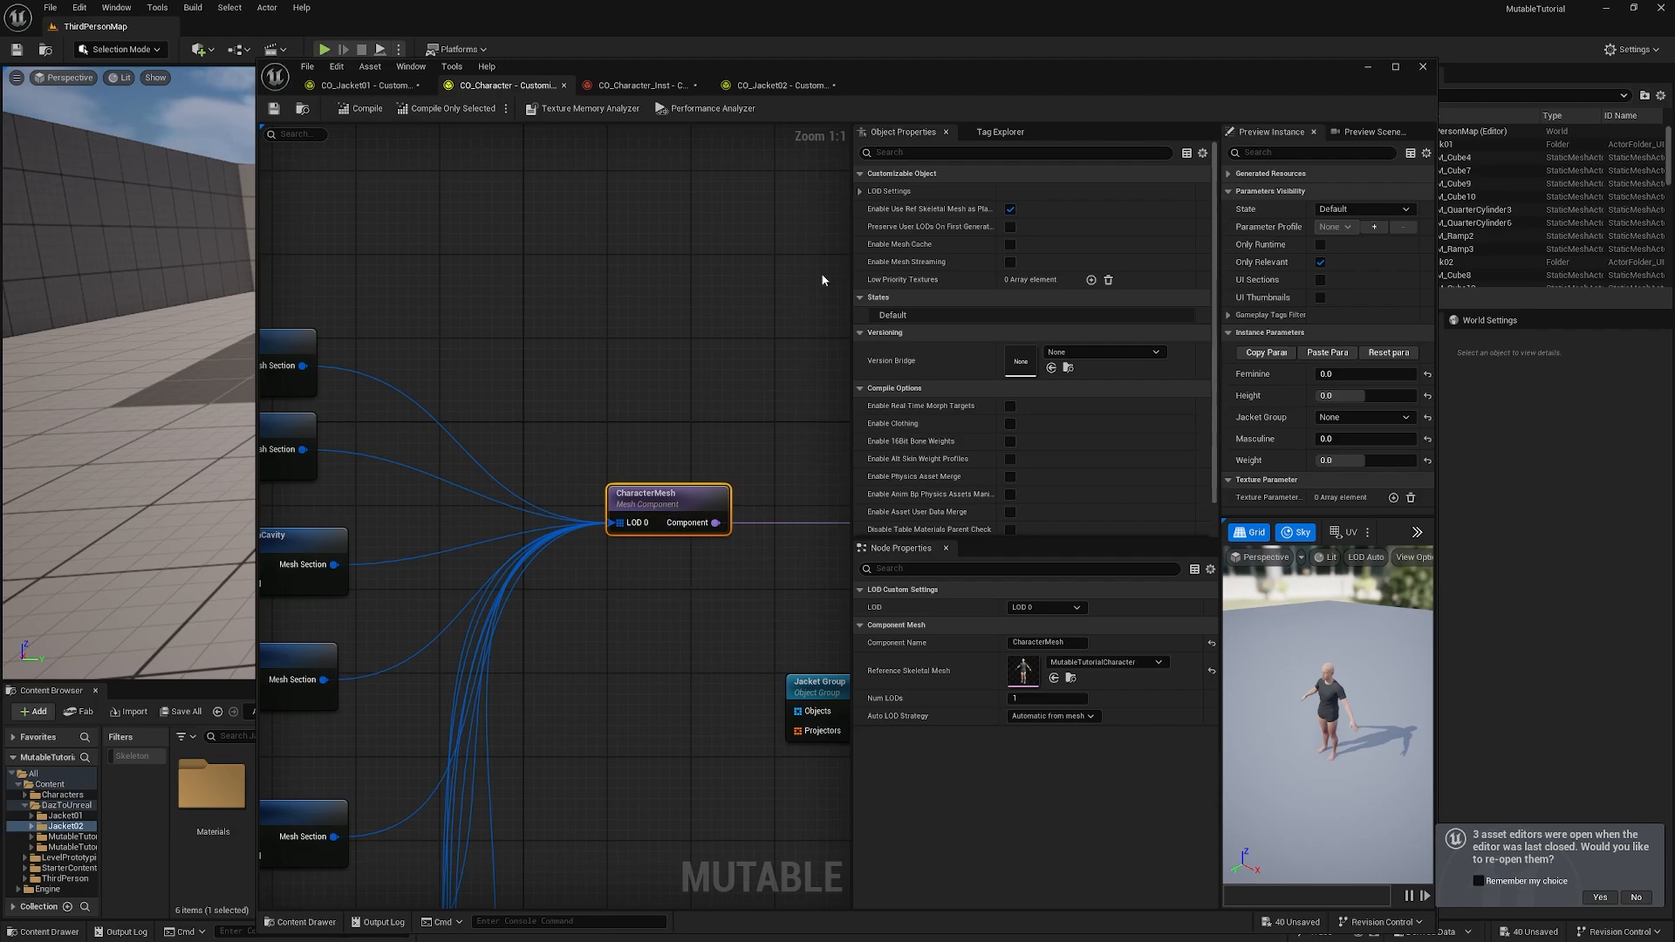
{"action": "left_click", "coordinate": [757, 86]}
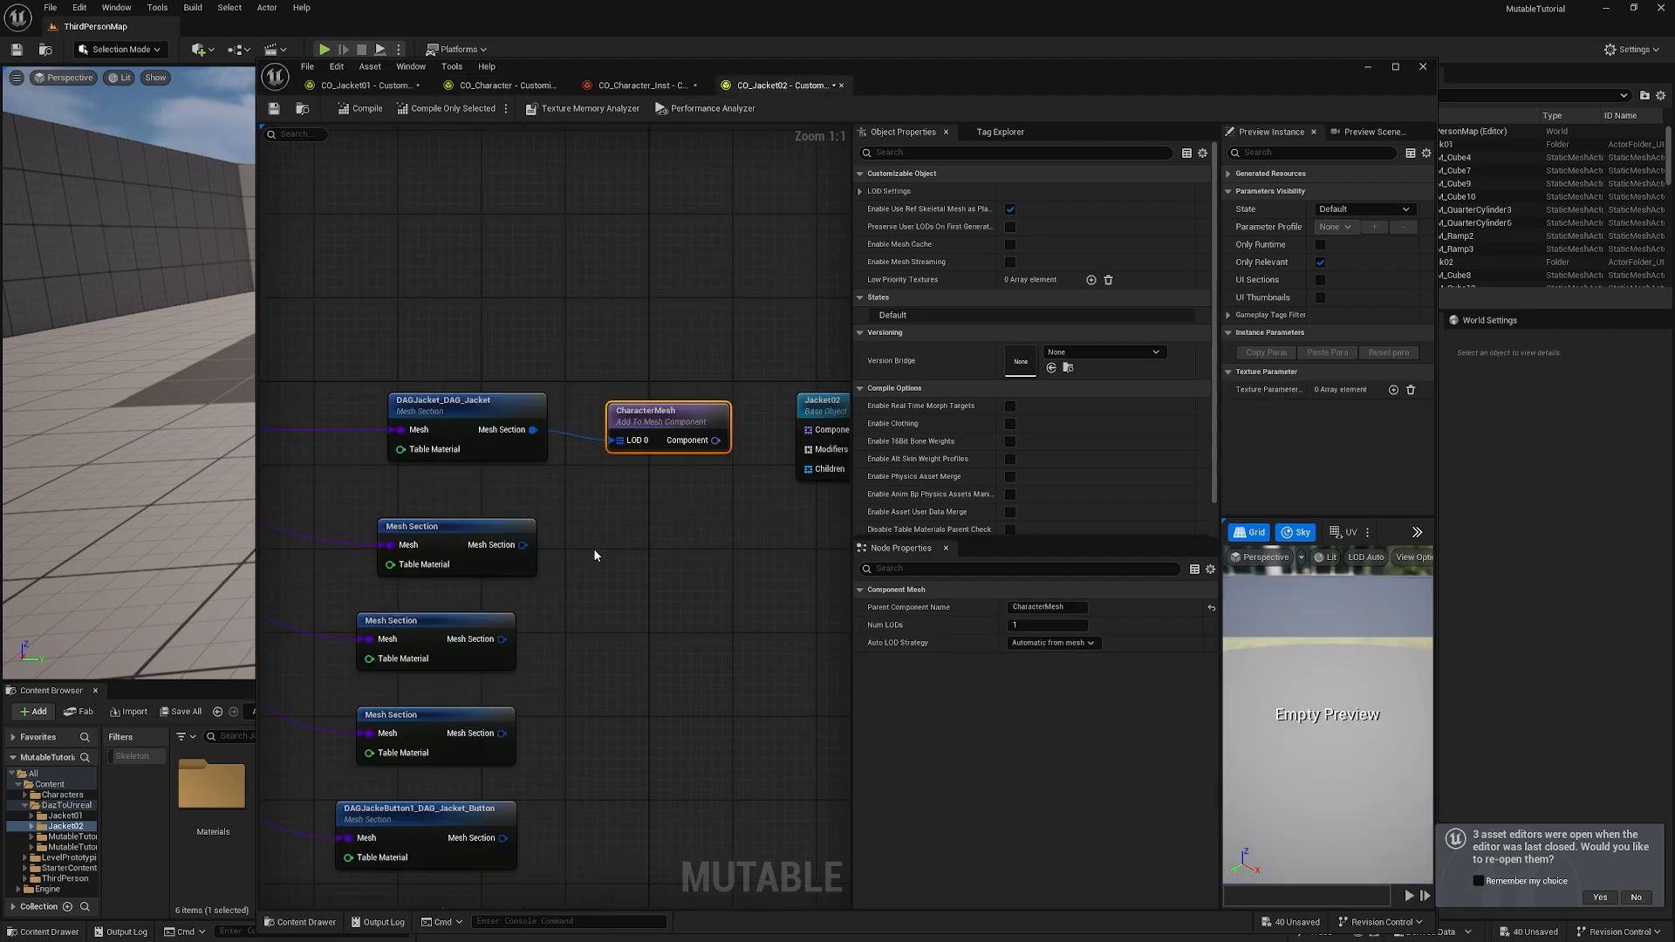
{"action": "scroll", "coordinate": [519, 517], "scroll_direction": "down", "scroll_amount": 2}
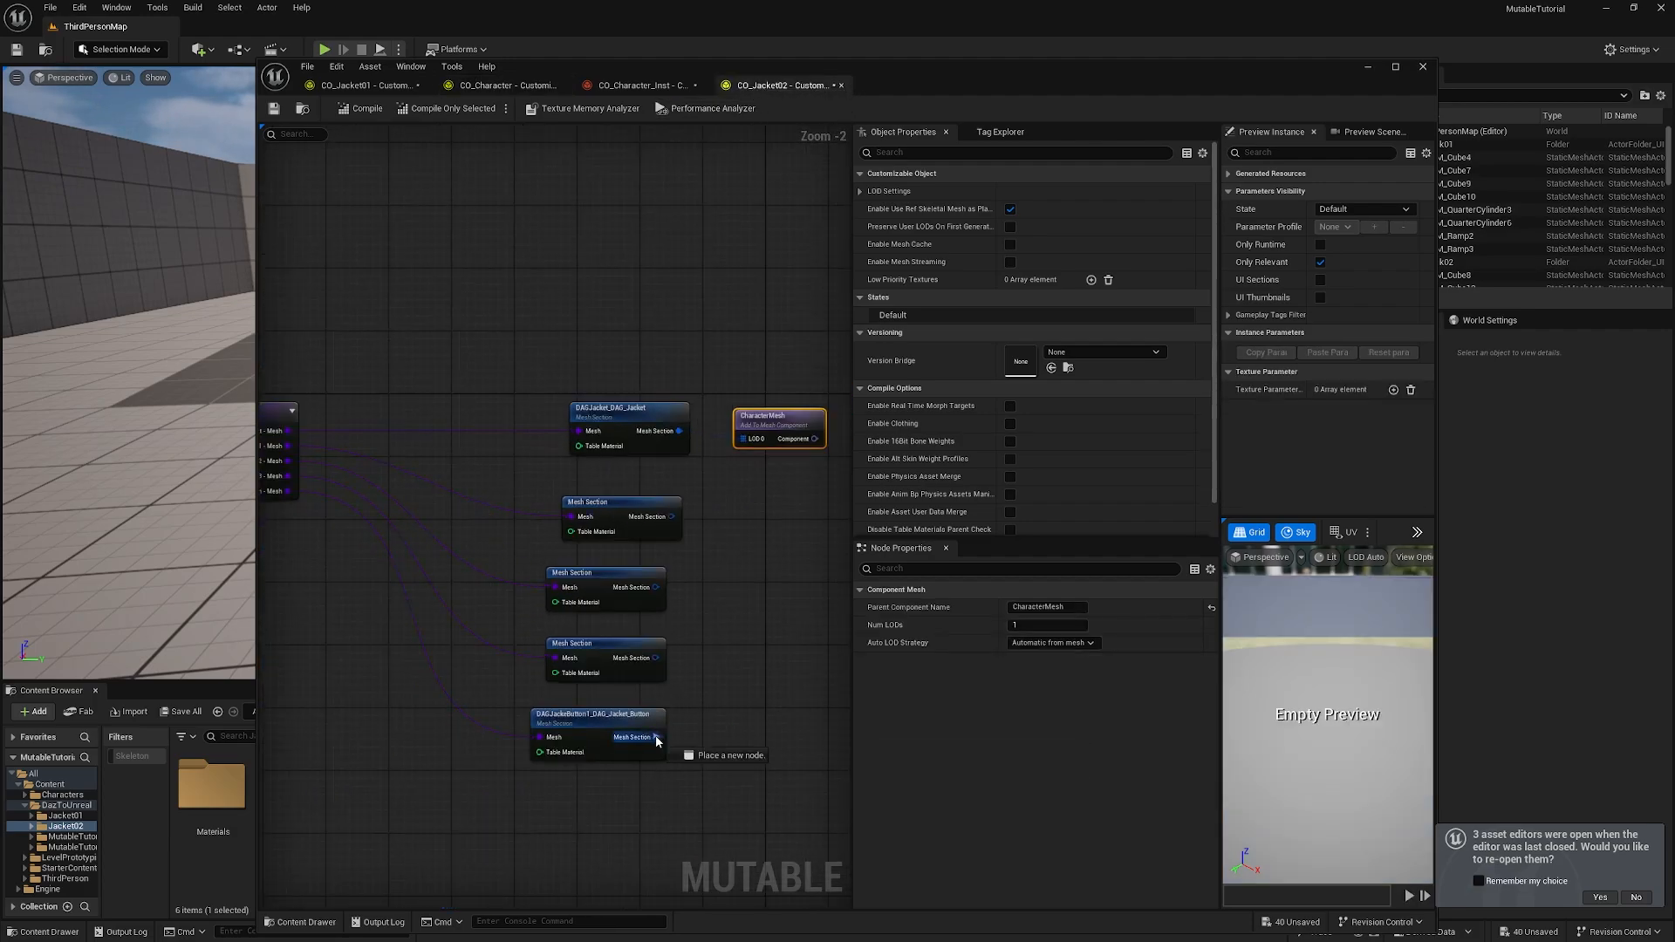
Step: Feed the button mesh section into the CharacterMesh component and insert a Mesh Reshape node between Jacket02's DAG_Jacket output and its mesh section
{"action": "left_click_drag", "start_coordinate": [656, 737], "coordinate": [742, 439]}
{"action": "right_click_drag", "start_coordinate": [463, 489], "coordinate": [530, 379]}
{"action": "right_click", "coordinate": [598, 369]}
{"action": "type", "text": "exp"}
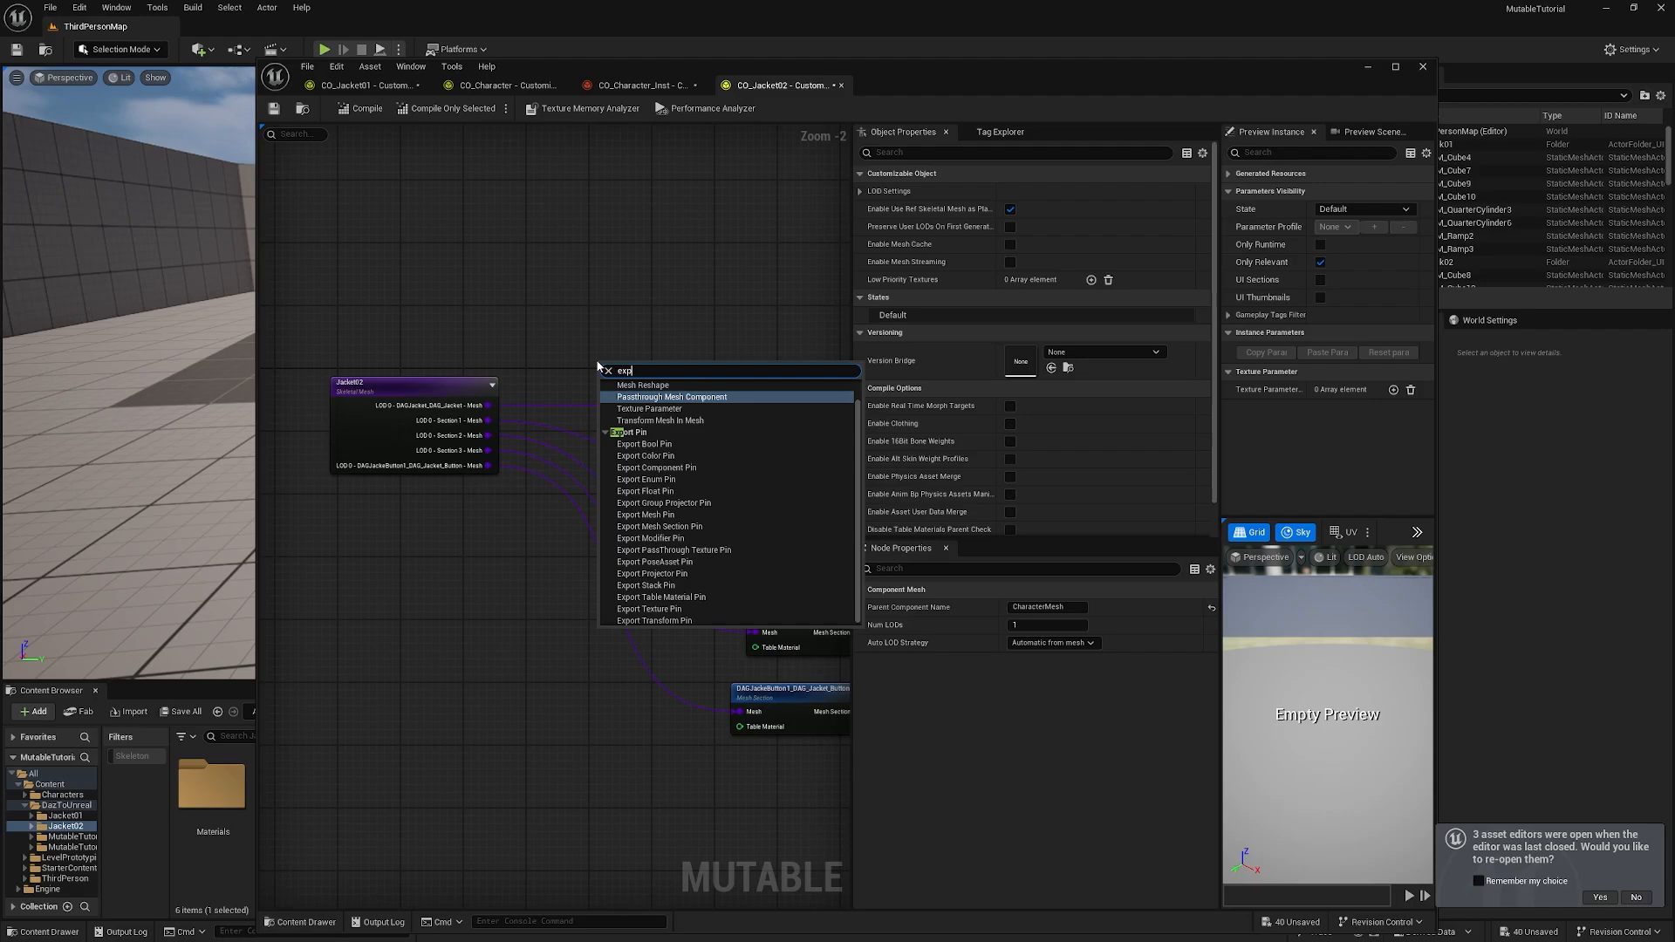
{"action": "type", "text": "er"}
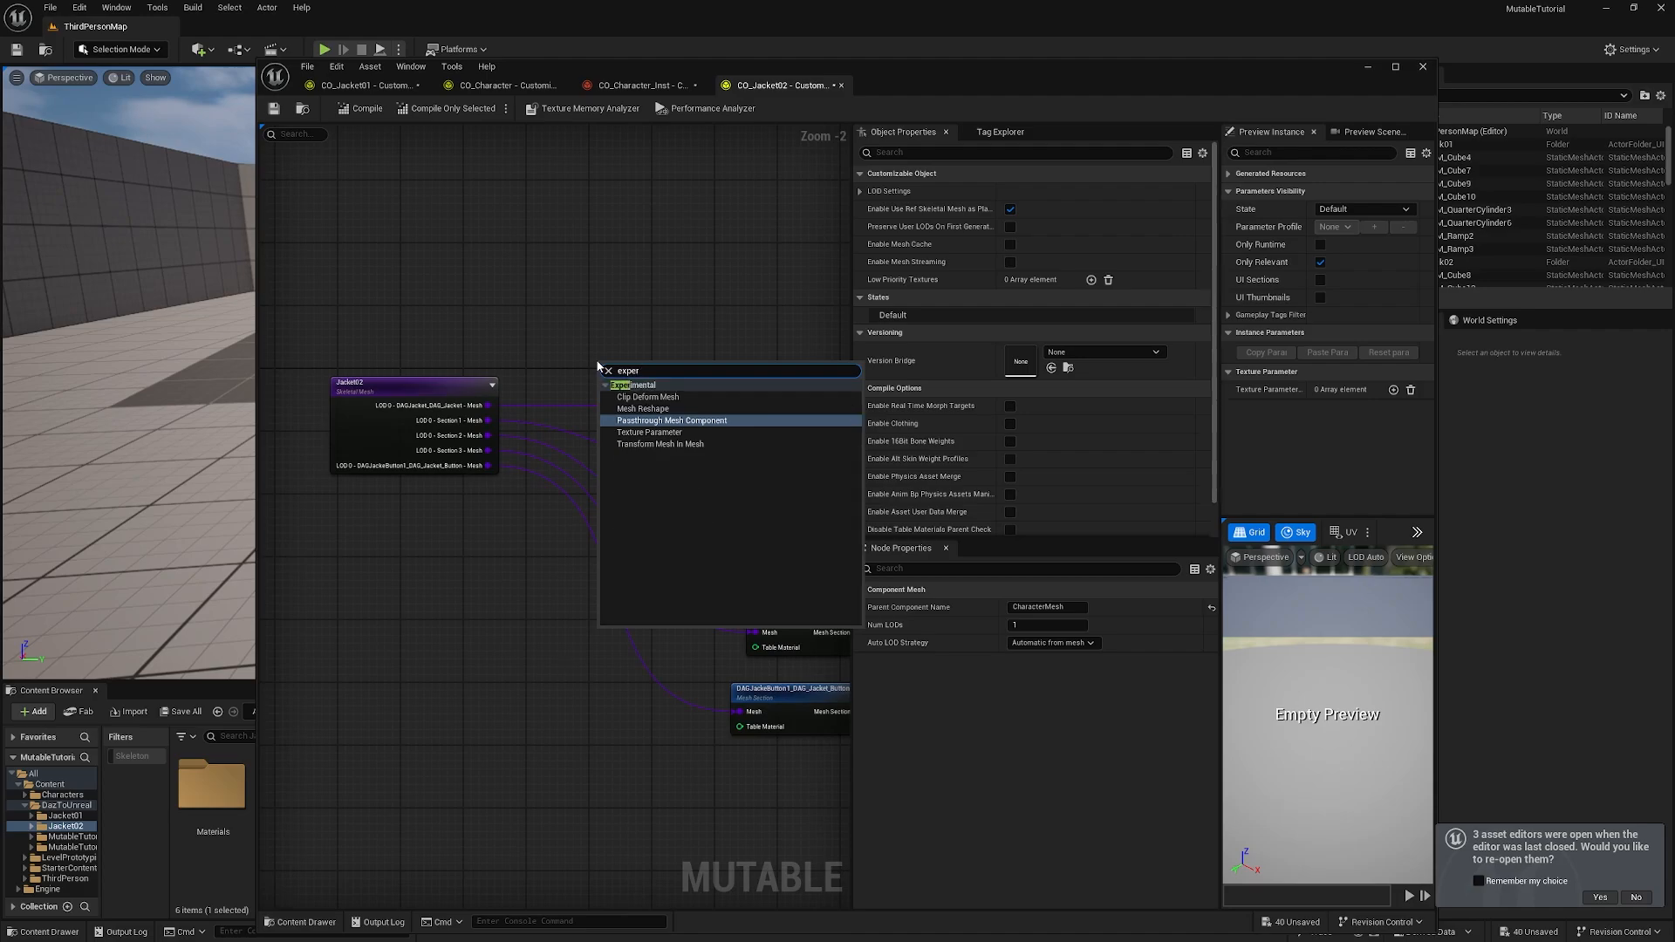
{"action": "left_click", "coordinate": [654, 409]}
{"action": "left_click_drag", "start_coordinate": [656, 359], "coordinate": [488, 405]}
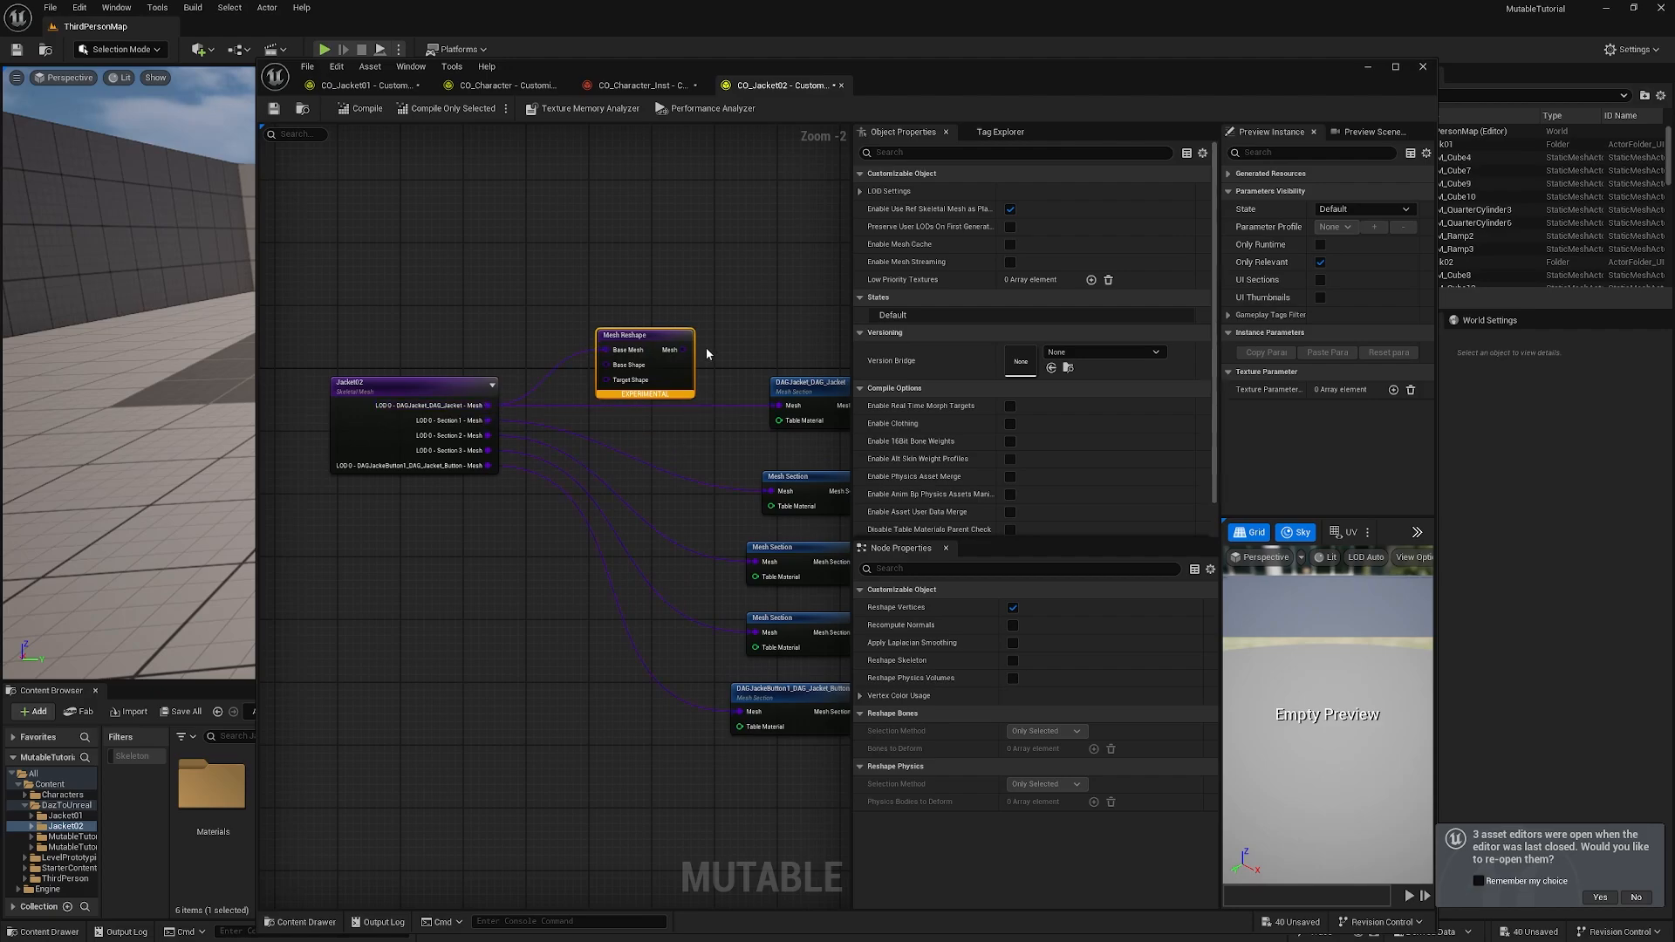
{"action": "left_click_drag", "start_coordinate": [685, 350], "coordinate": [778, 405]}
Step: Add a second Mesh Reshape node between Jacket02's DAG_Jacket_Button output and its mesh section
{"action": "left_click", "coordinate": [559, 690]}
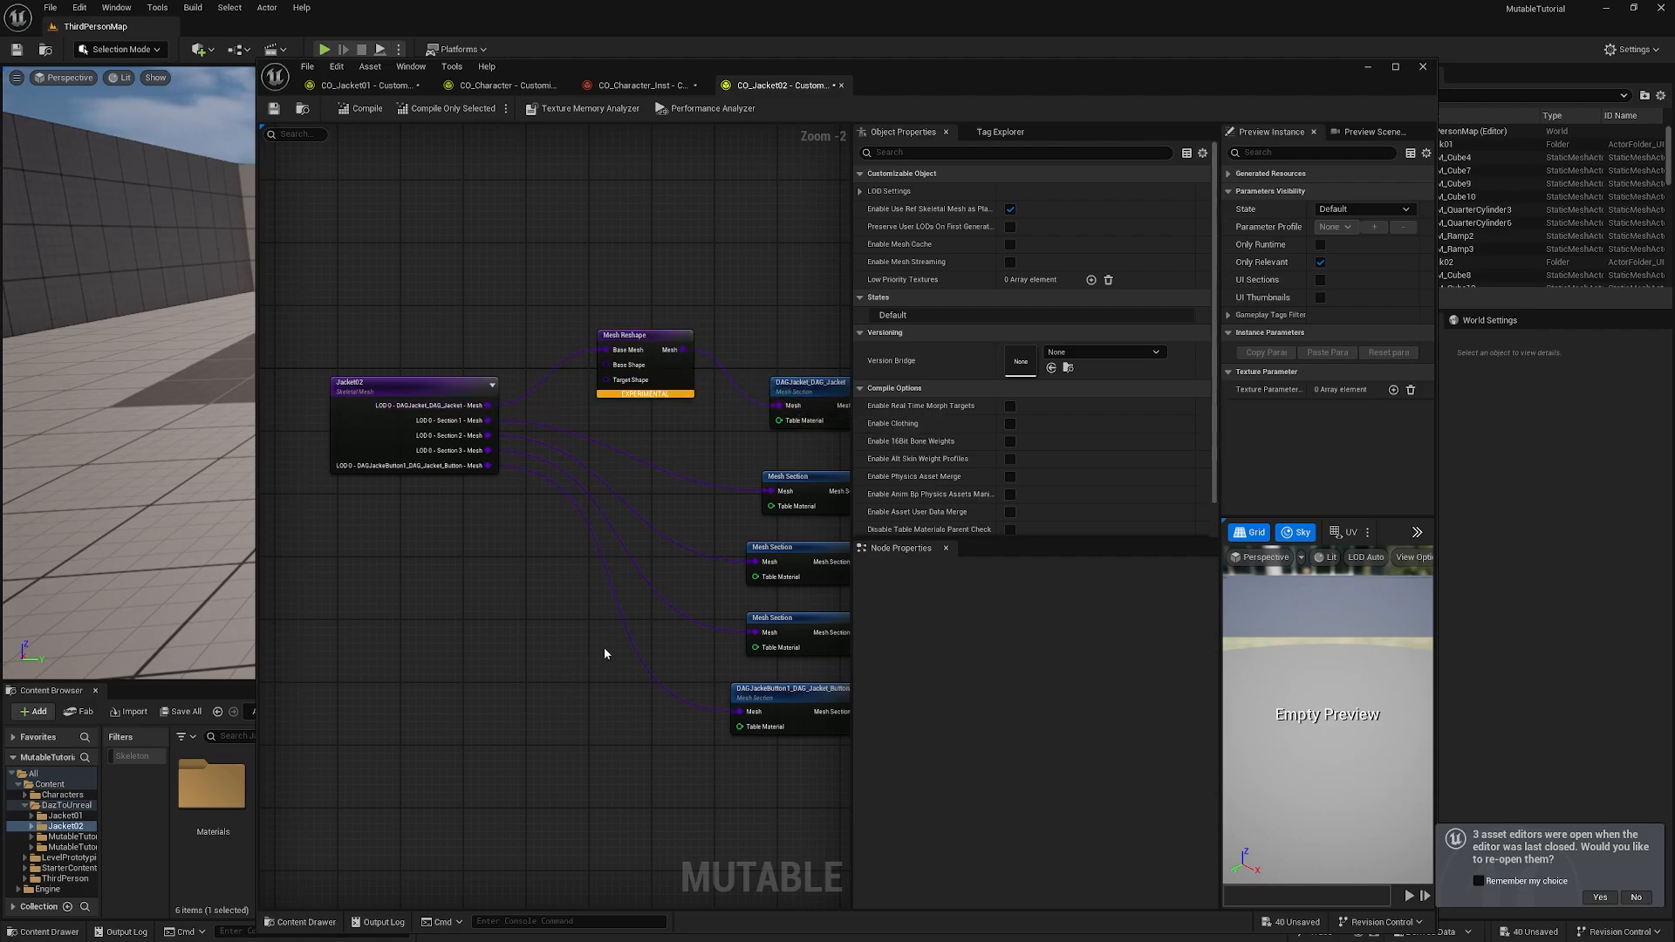
{"action": "key", "text": "ctrl+v"}
{"action": "left_click_drag", "start_coordinate": [489, 465], "coordinate": [607, 681]}
{"action": "right_click_drag", "start_coordinate": [695, 768], "coordinate": [624, 768]}
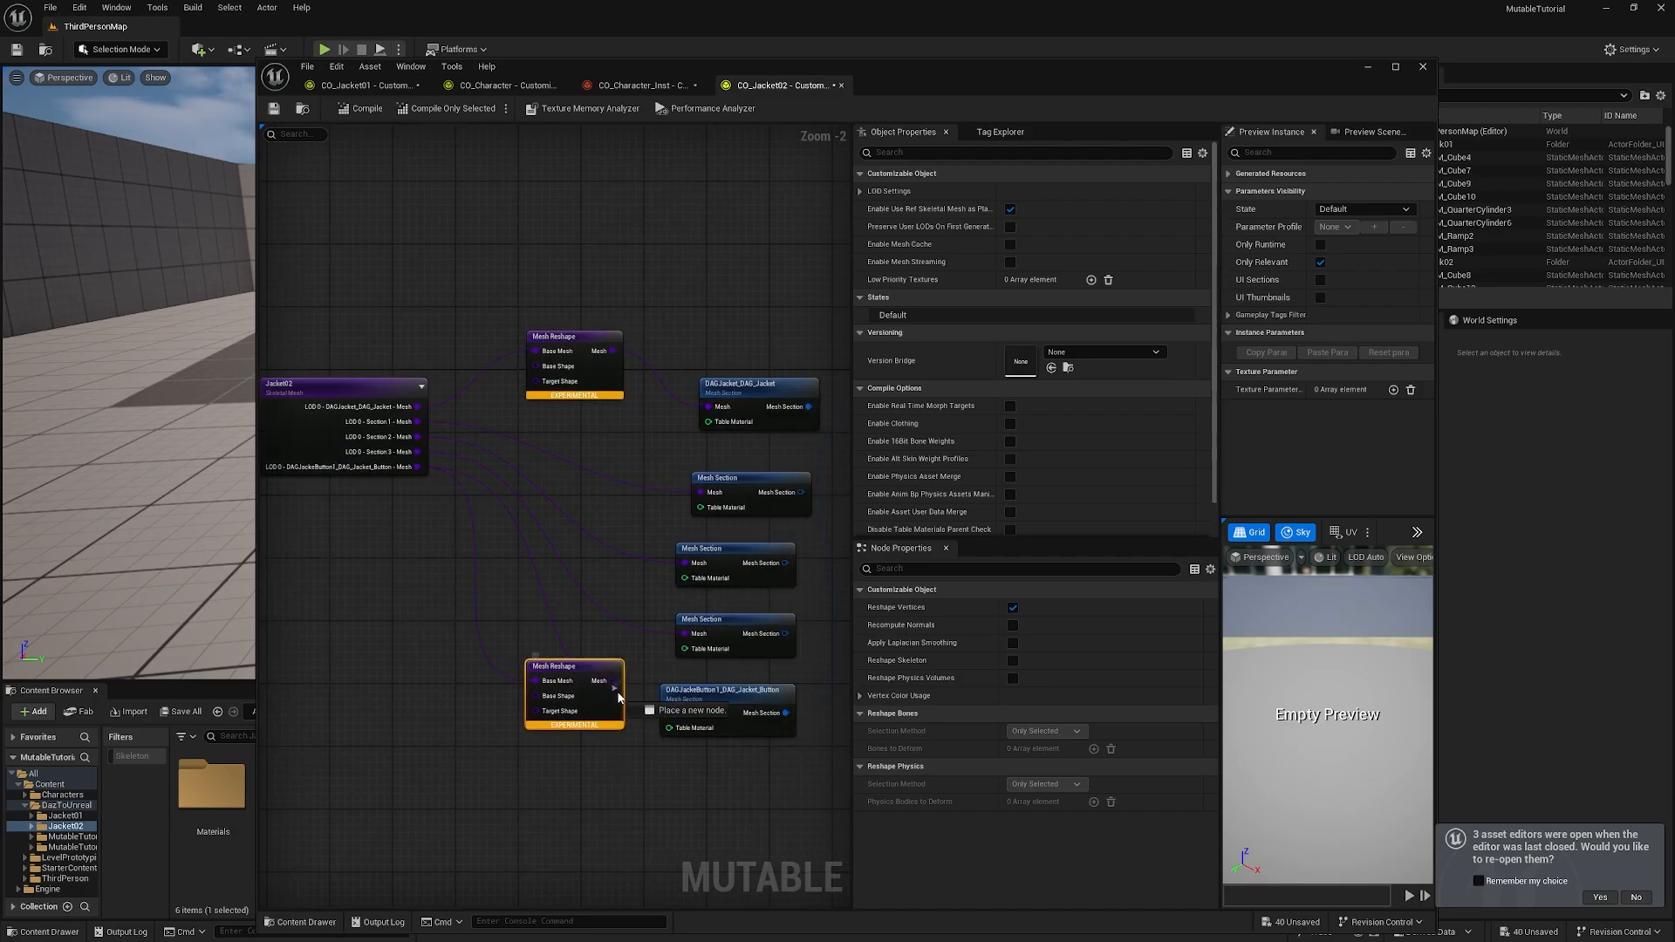
Step: Add an Import Mesh Pin node that supplies CO_Shapes' Base Shape to the Base Shape inputs of both Mesh Reshape nodes
{"action": "right_click_drag", "start_coordinate": [531, 372], "coordinate": [623, 578]}
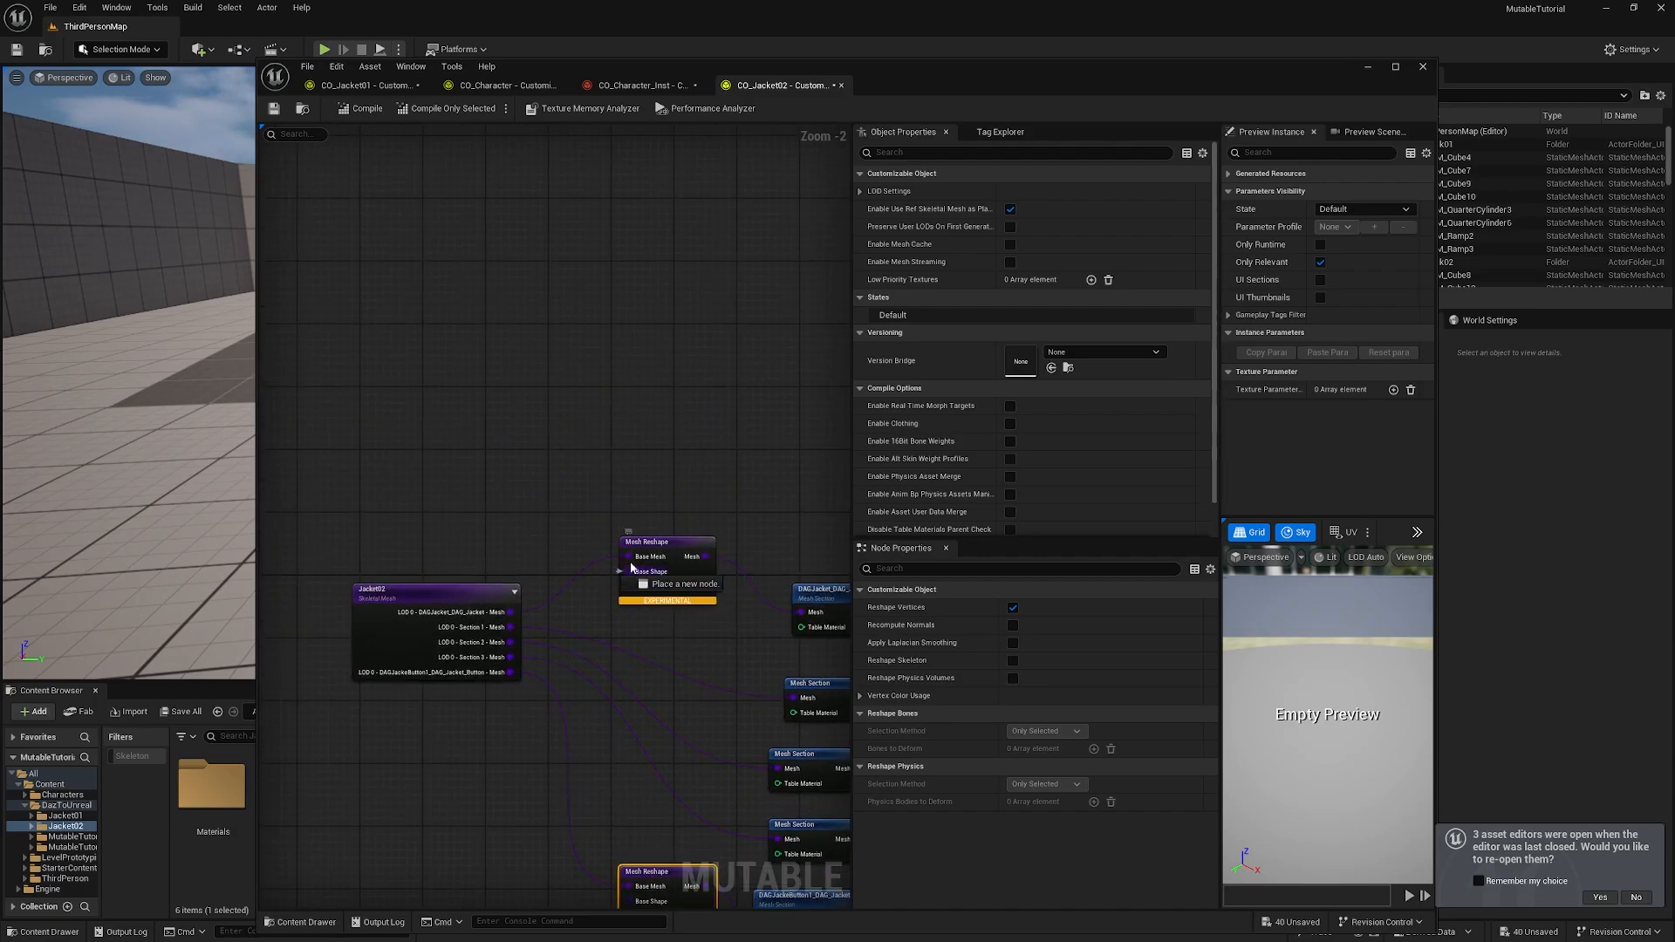
{"action": "left_click_drag", "start_coordinate": [624, 572], "coordinate": [562, 458]}
{"action": "type", "text": "impo"}
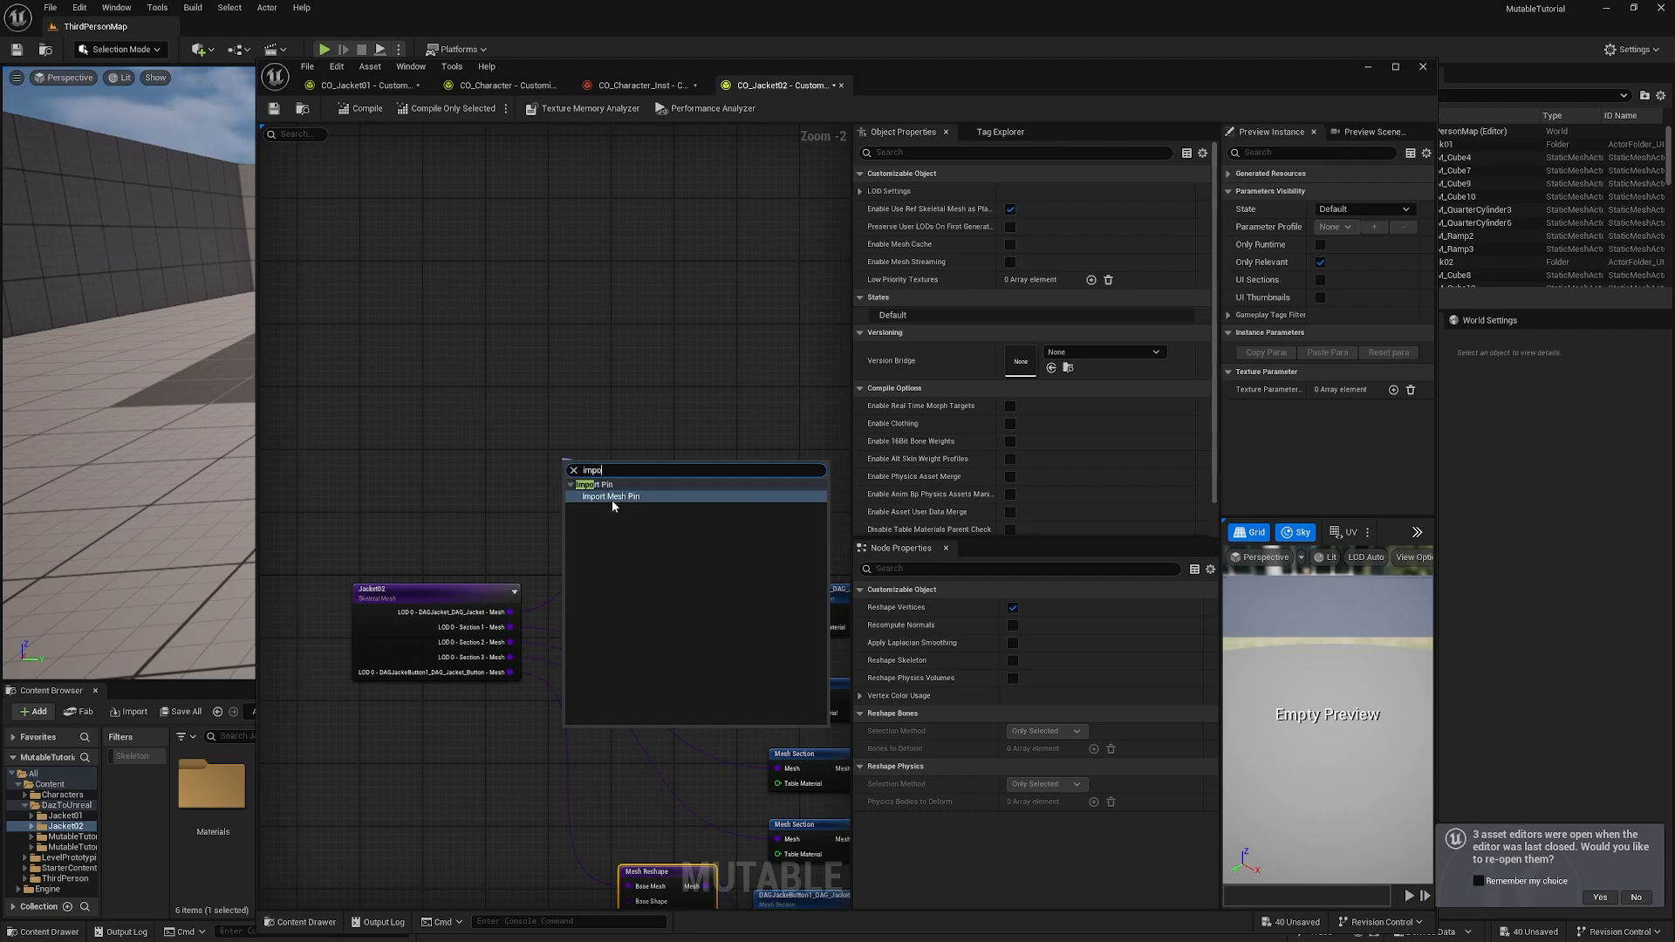
{"action": "left_click", "coordinate": [611, 497]}
{"action": "left_click", "coordinate": [553, 459]}
{"action": "left_click_drag", "start_coordinate": [558, 462], "coordinate": [502, 454]}
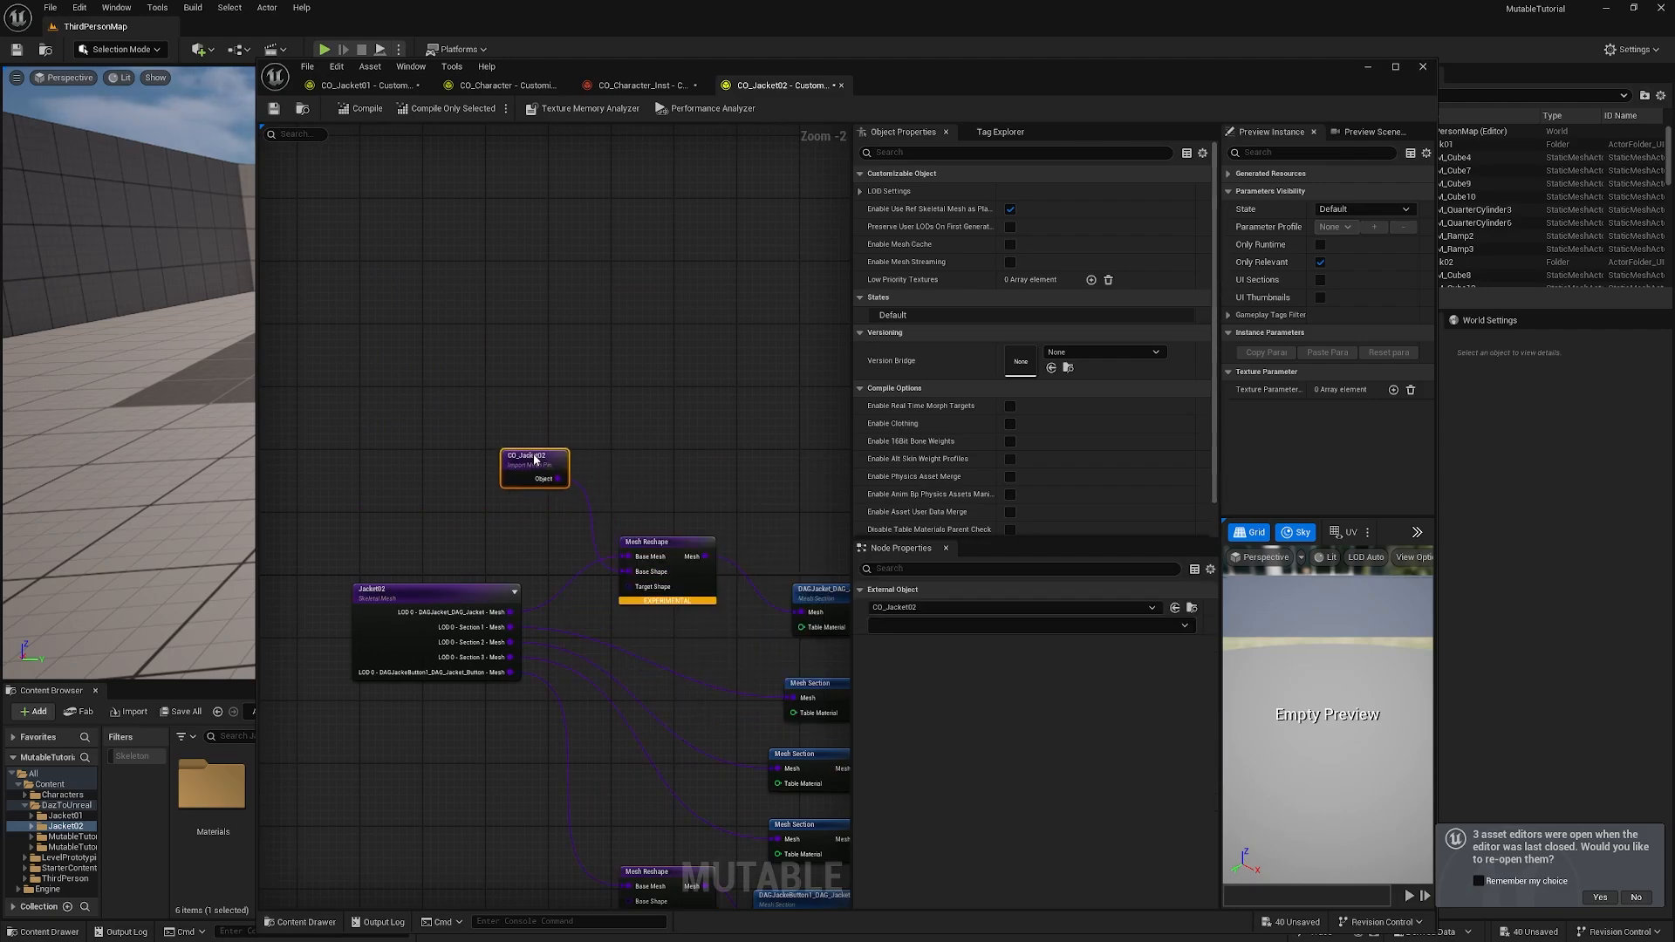
{"action": "left_click", "coordinate": [929, 607]}
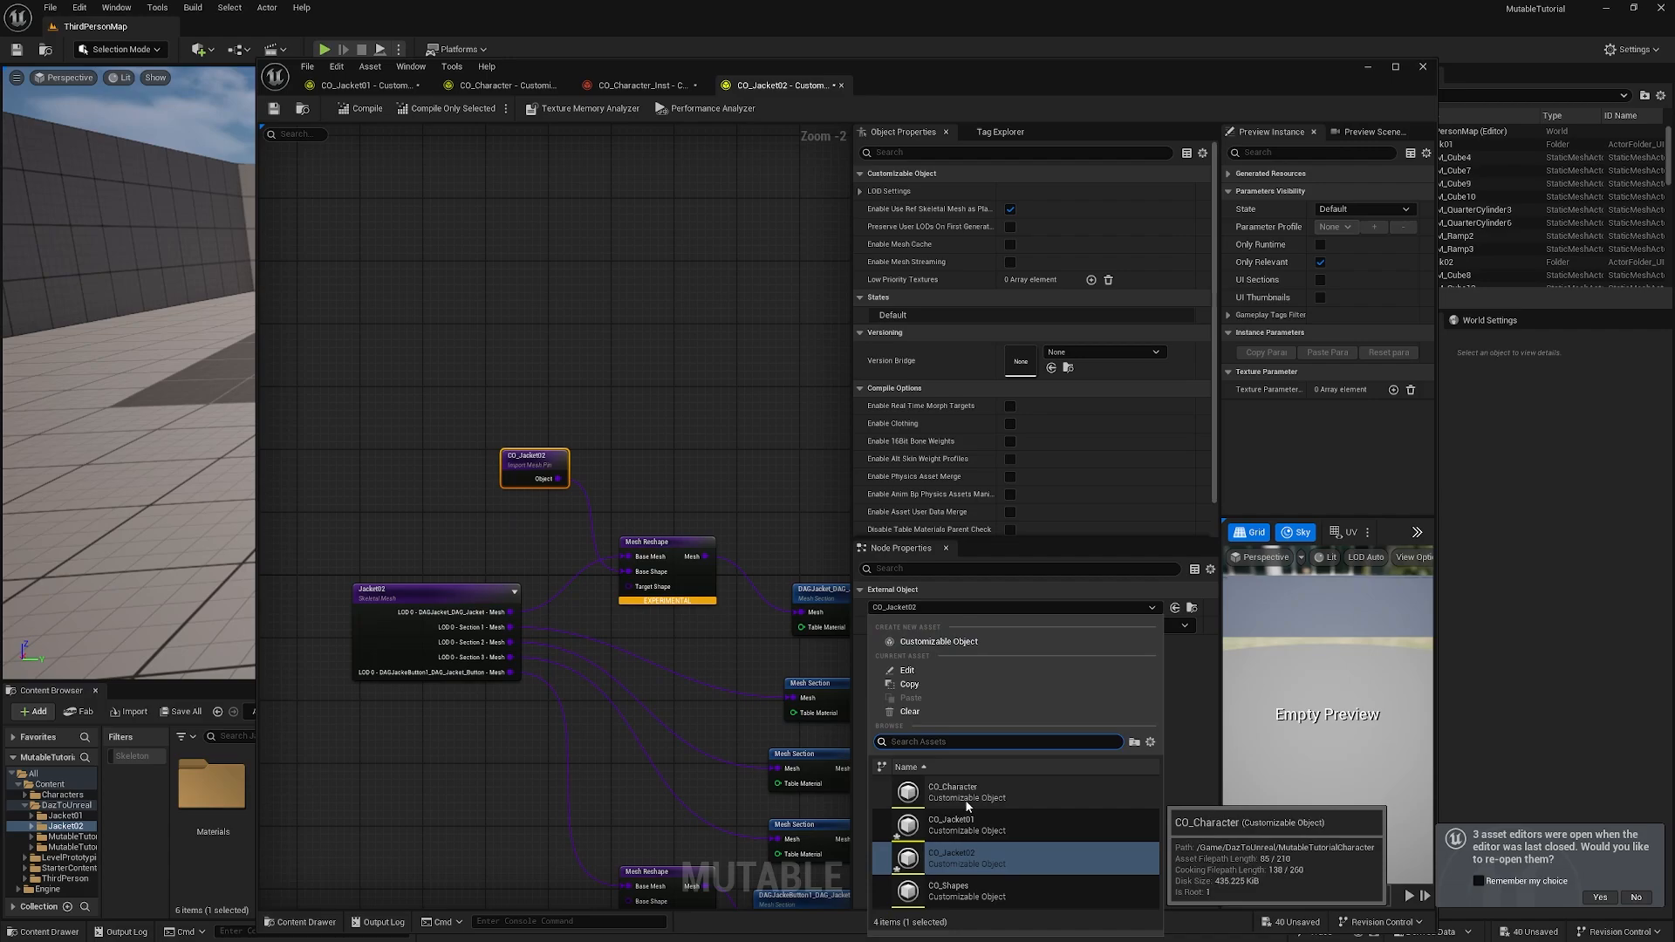
{"action": "left_click", "coordinate": [951, 890]}
{"action": "left_click", "coordinate": [929, 625]}
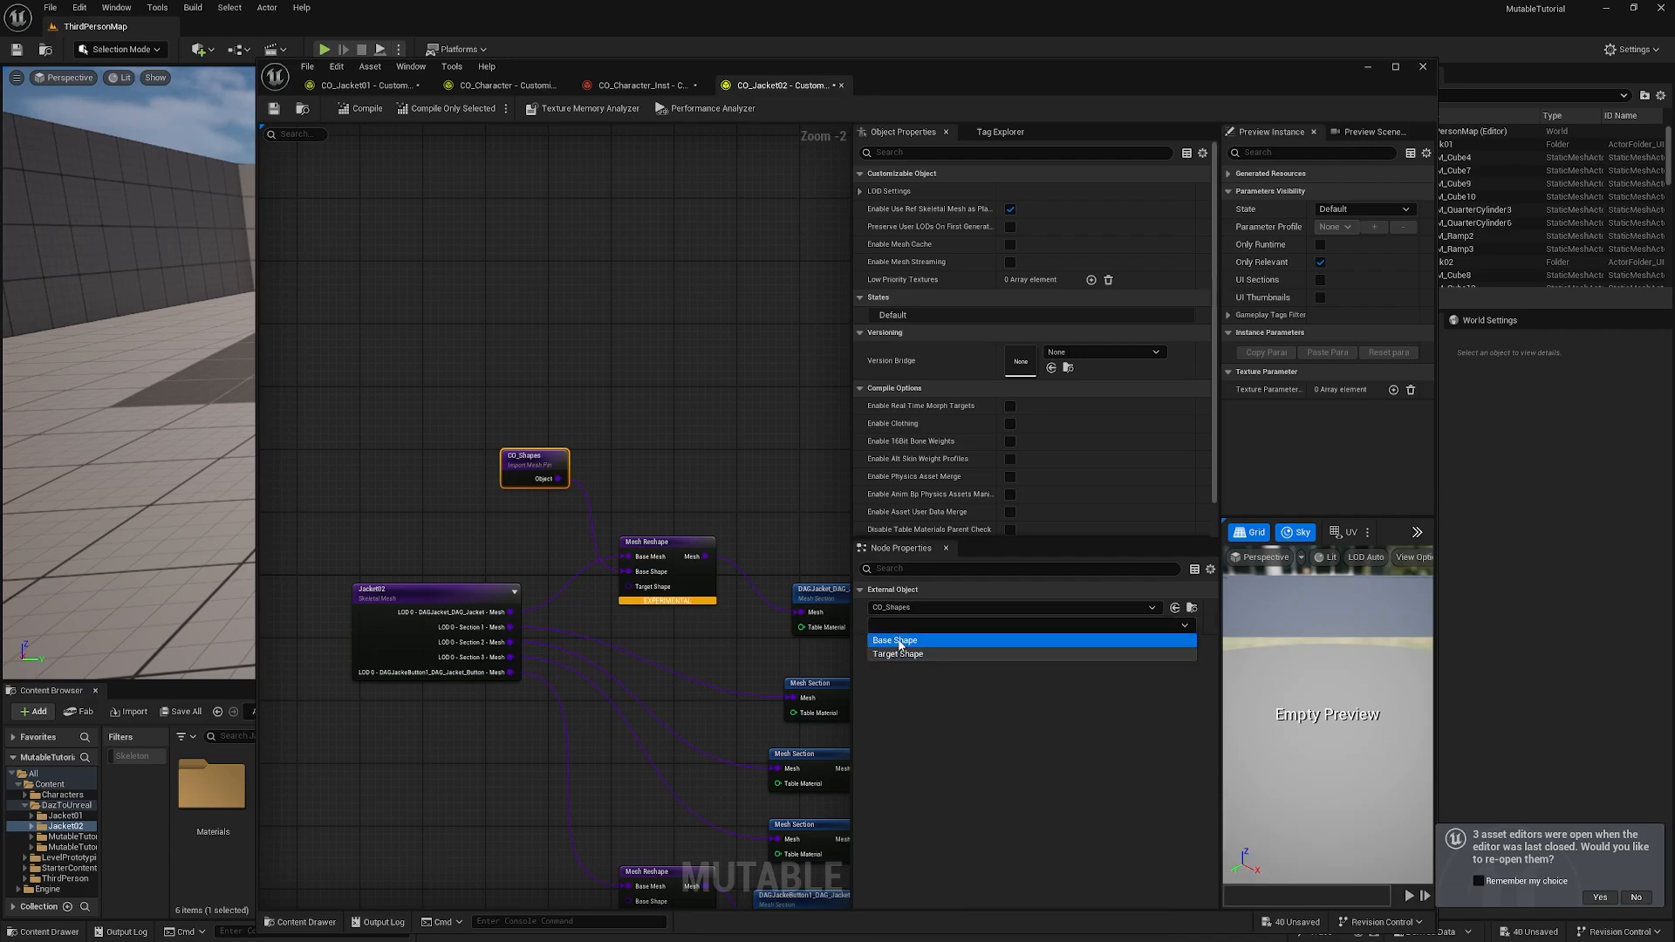
{"action": "left_click", "coordinate": [899, 641]}
{"action": "left_click_drag", "start_coordinate": [558, 479], "coordinate": [629, 709]}
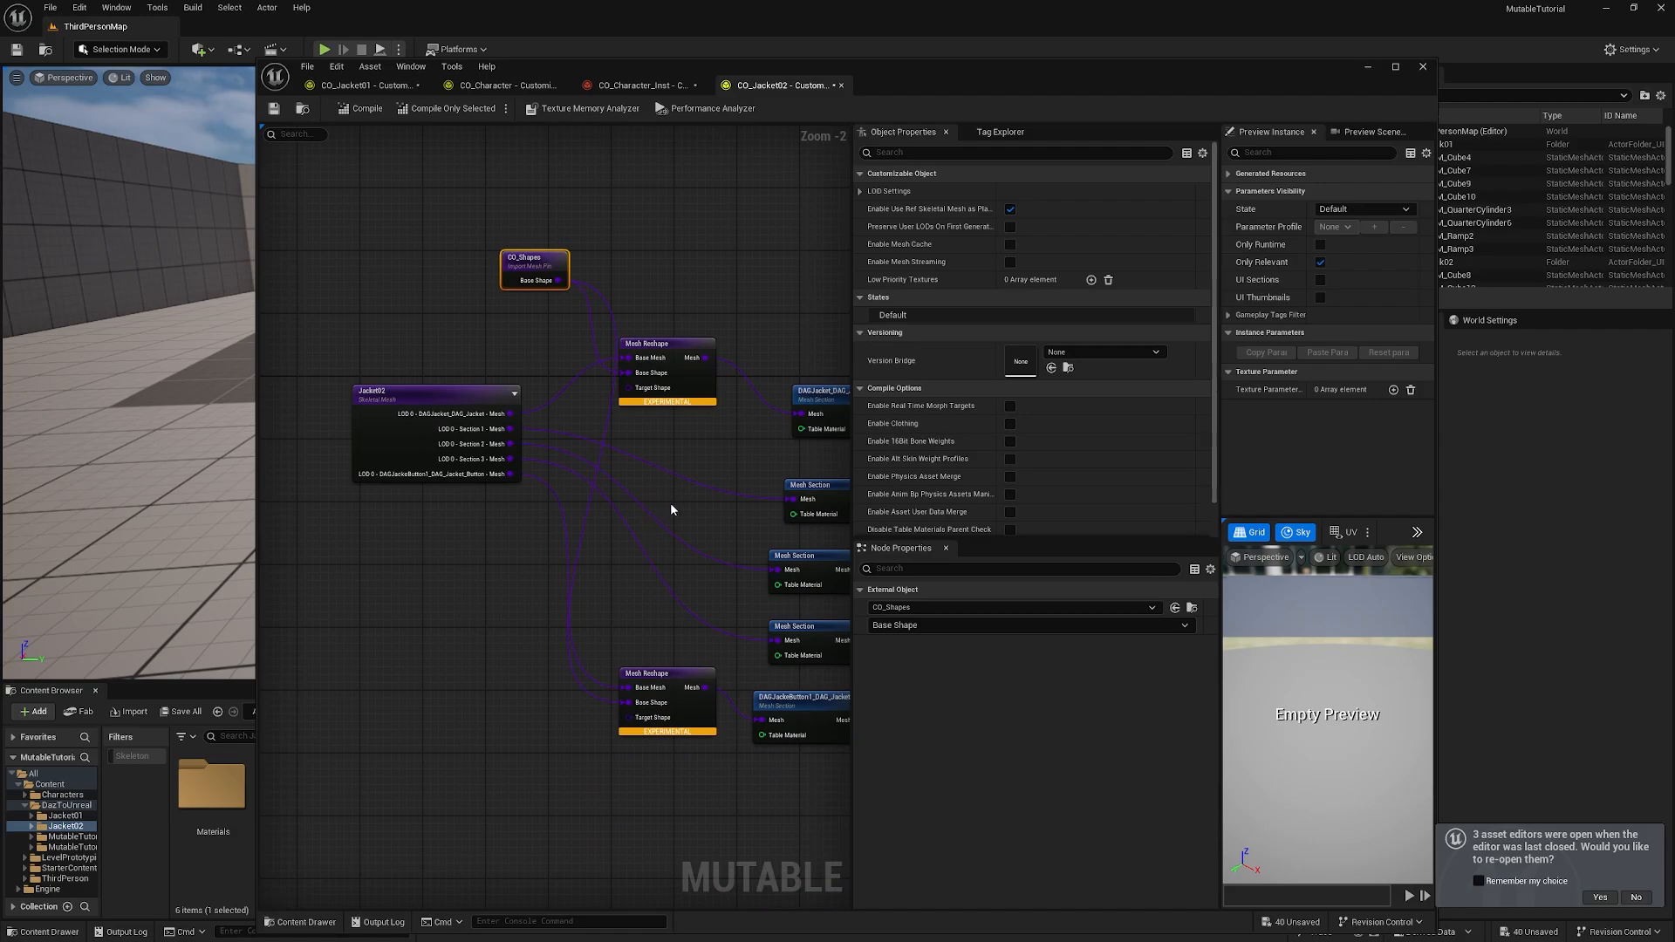
Step: Add another Import Mesh Pin node that supplies CO_Shapes' Target Shape to the Target Shape inputs of both Mesh Reshape nodes
{"action": "left_click_drag", "start_coordinate": [626, 387], "coordinate": [633, 249]}
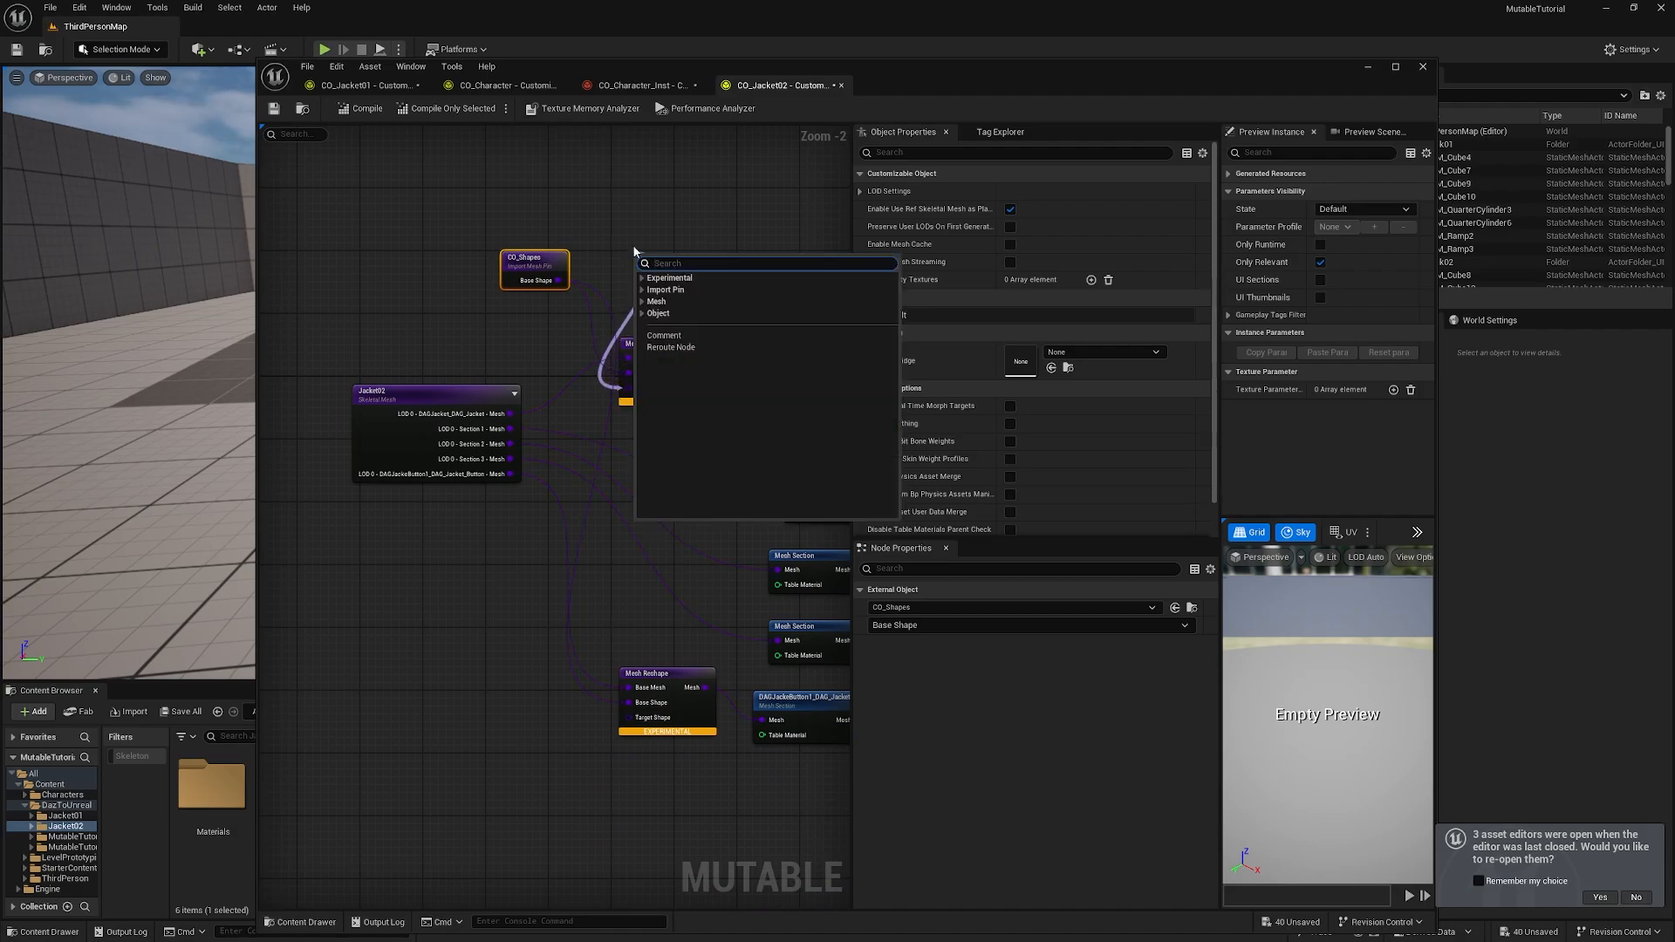
{"action": "left_click", "coordinate": [677, 284]}
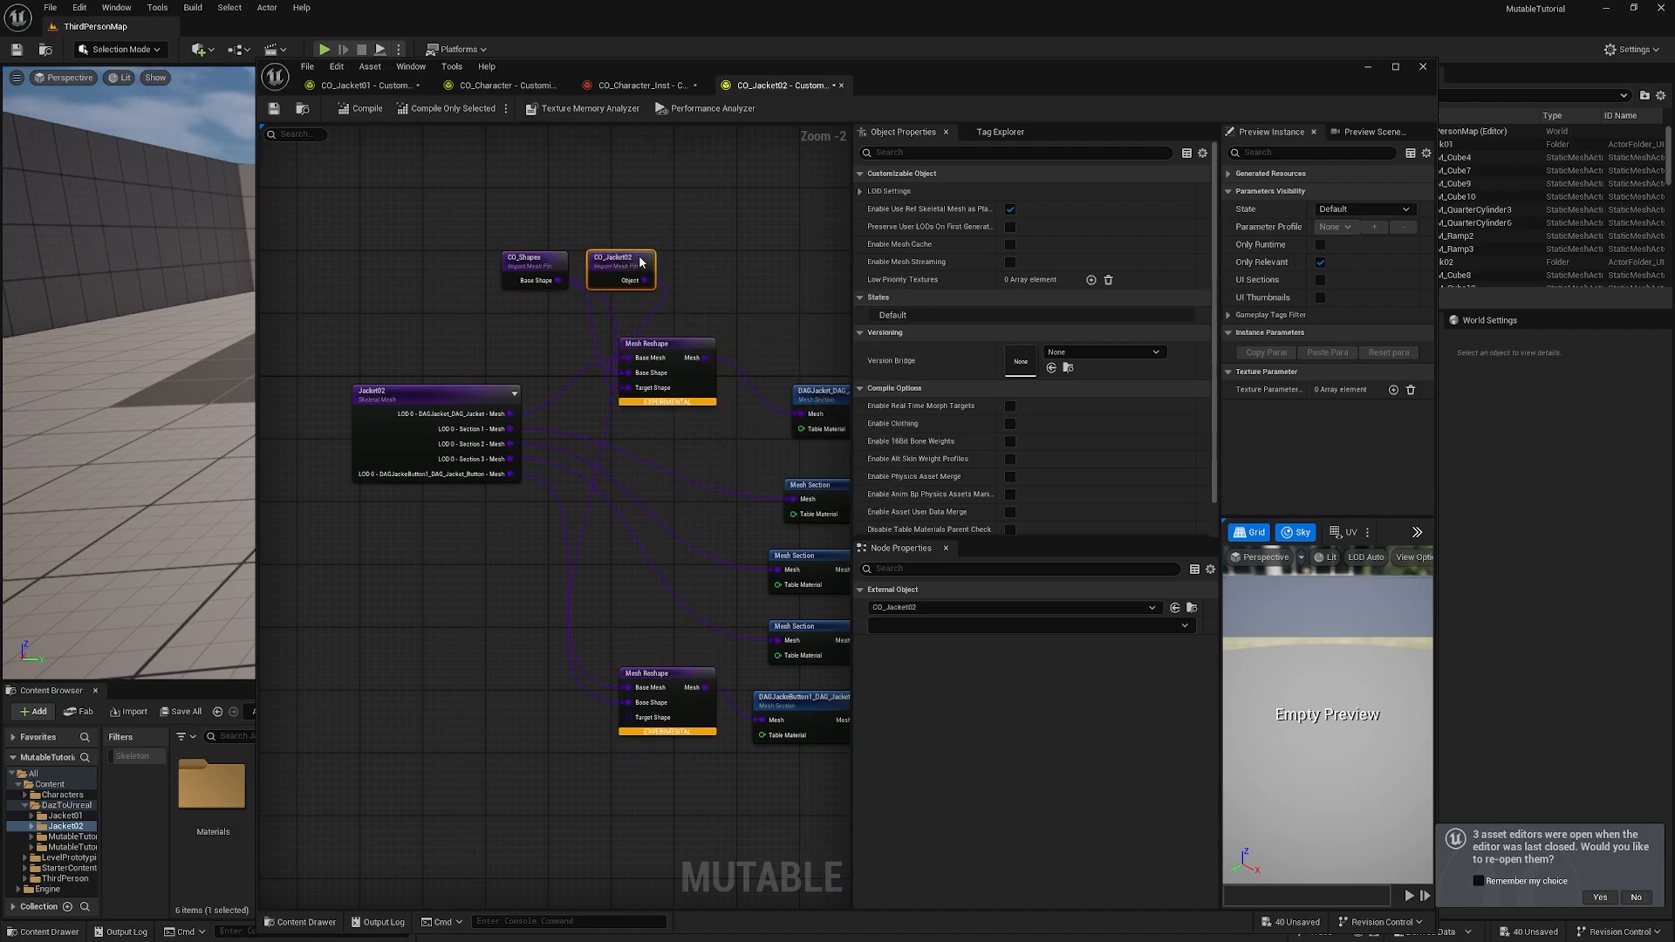
{"action": "left_click", "coordinate": [938, 606]}
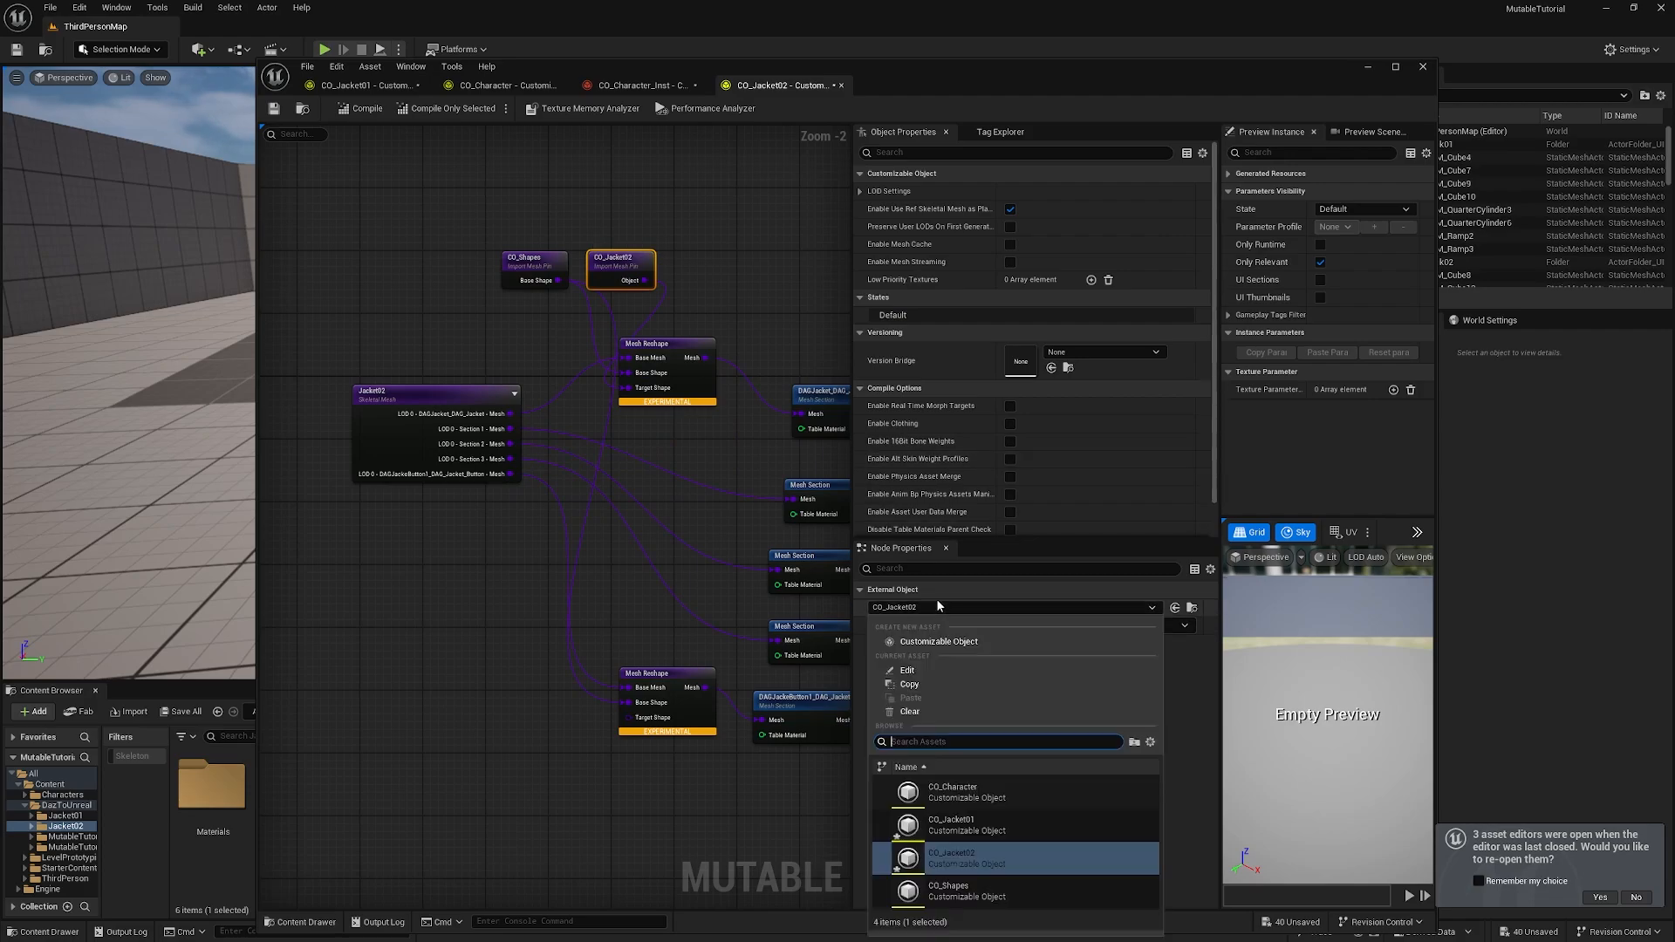
{"action": "left_click", "coordinate": [949, 889]}
{"action": "left_click", "coordinate": [912, 624]}
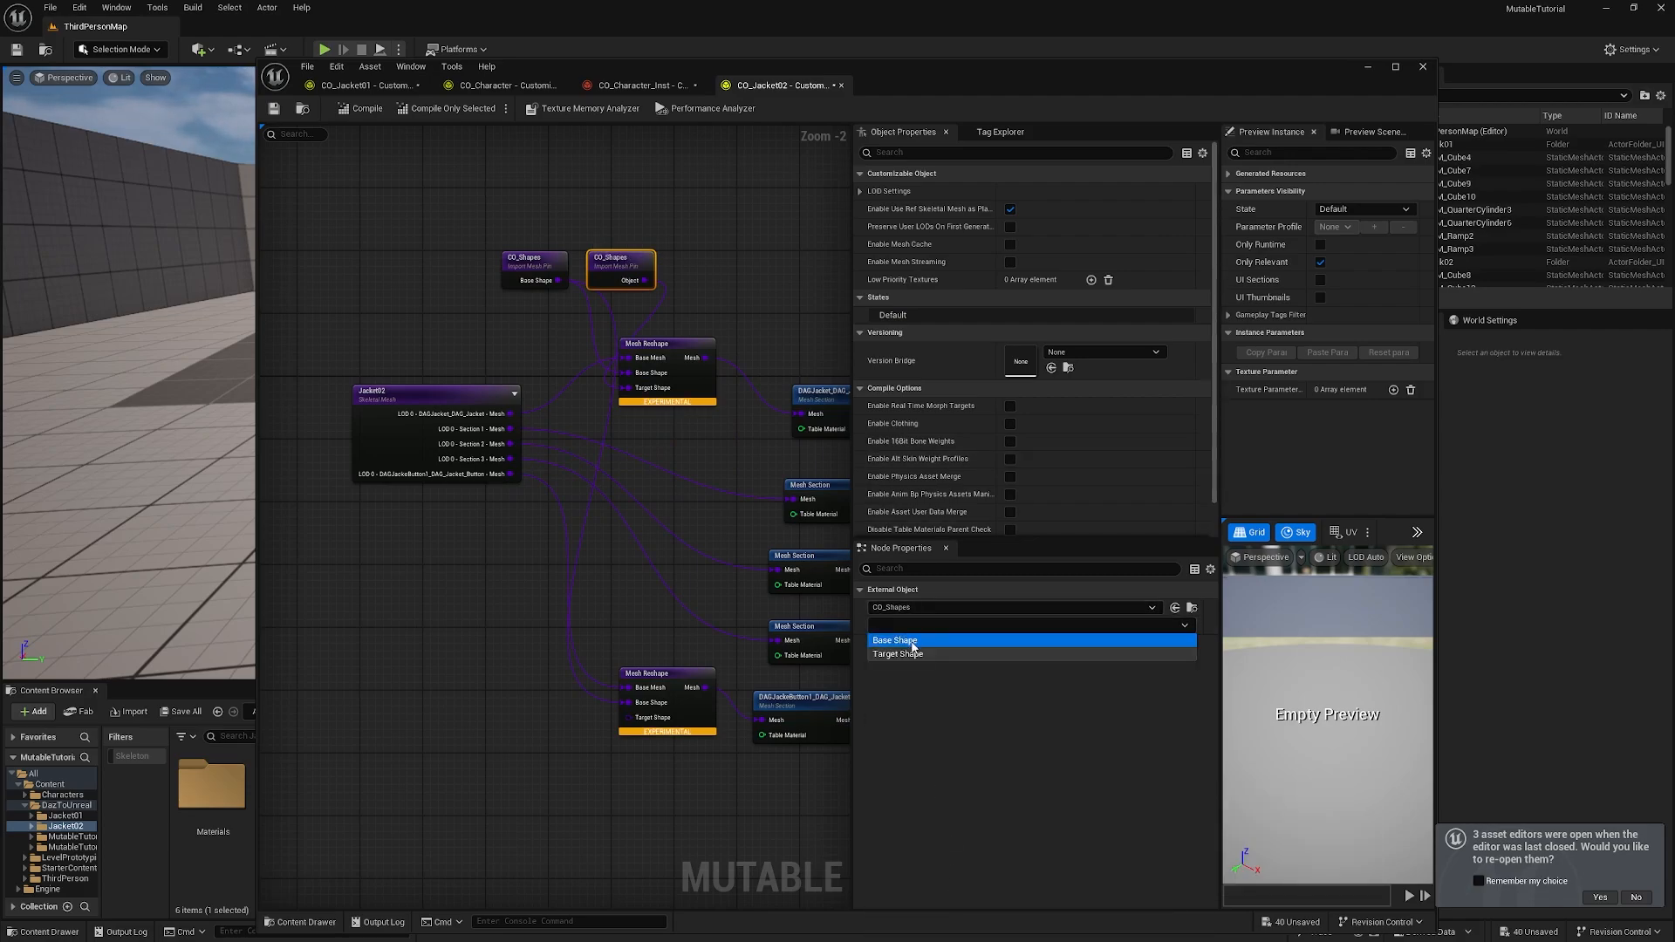
{"action": "left_click", "coordinate": [898, 653]}
{"action": "left_click_drag", "start_coordinate": [646, 280], "coordinate": [628, 714]}
Step: Connect the CharacterMesh component to the Jacket02 base object and attach that object to CO_Character's Jacket Group
{"action": "right_click_drag", "start_coordinate": [726, 510], "coordinate": [375, 566]}
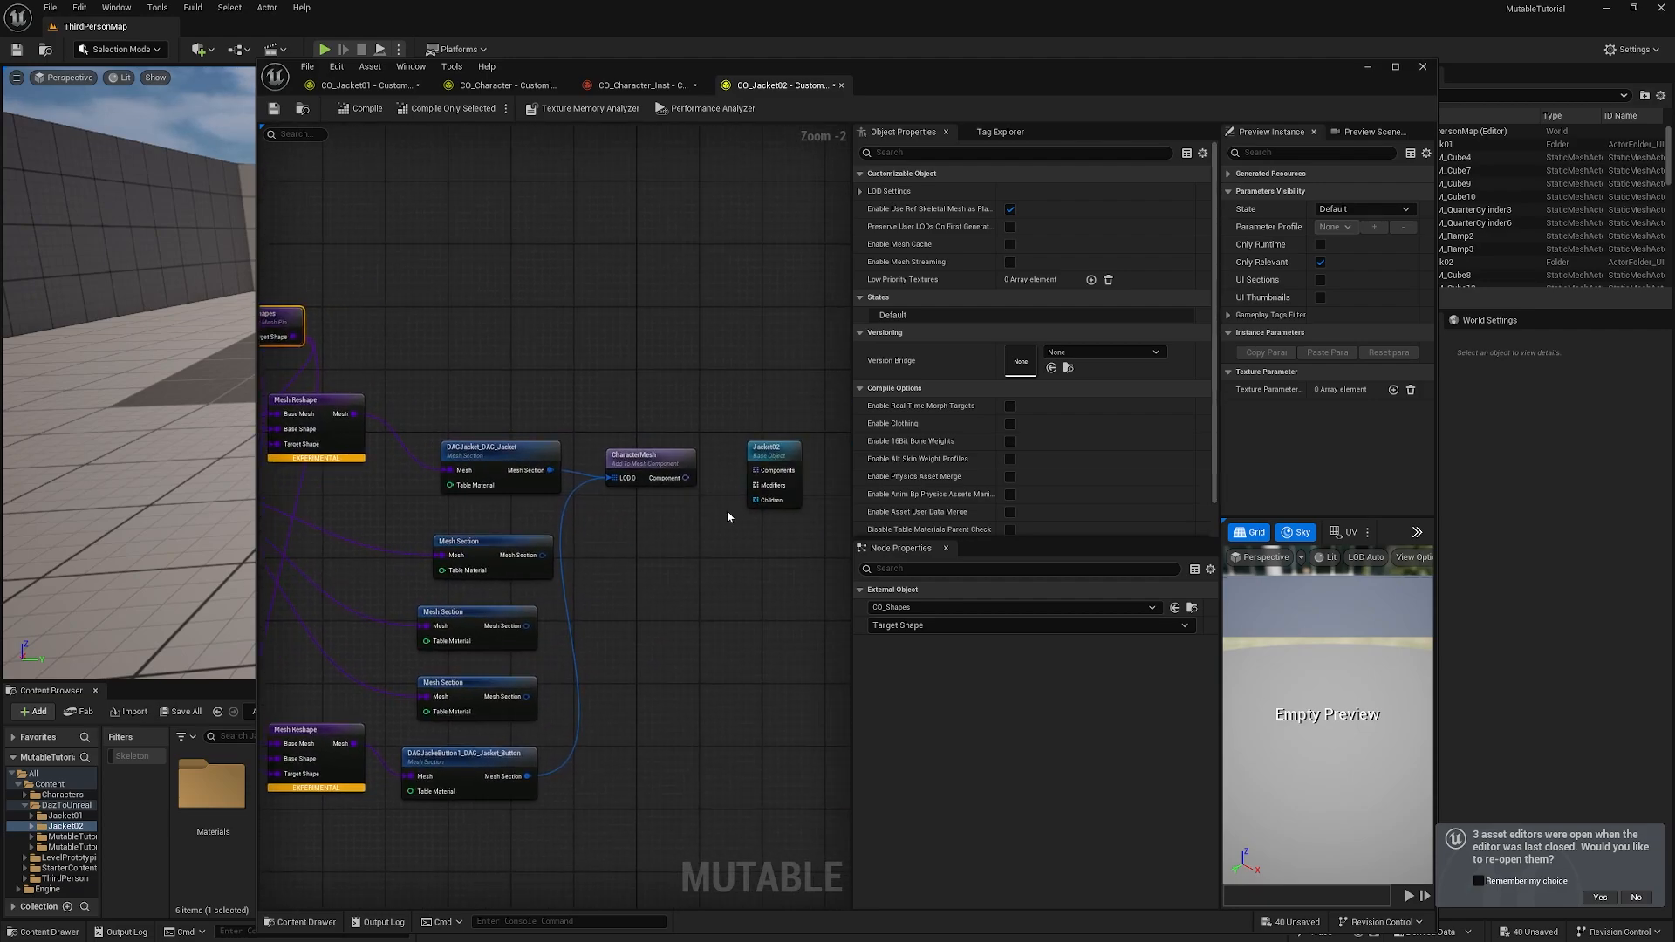
{"action": "left_click_drag", "start_coordinate": [686, 478], "coordinate": [752, 470]}
{"action": "left_click", "coordinate": [783, 453]}
{"action": "left_click", "coordinate": [1008, 657]}
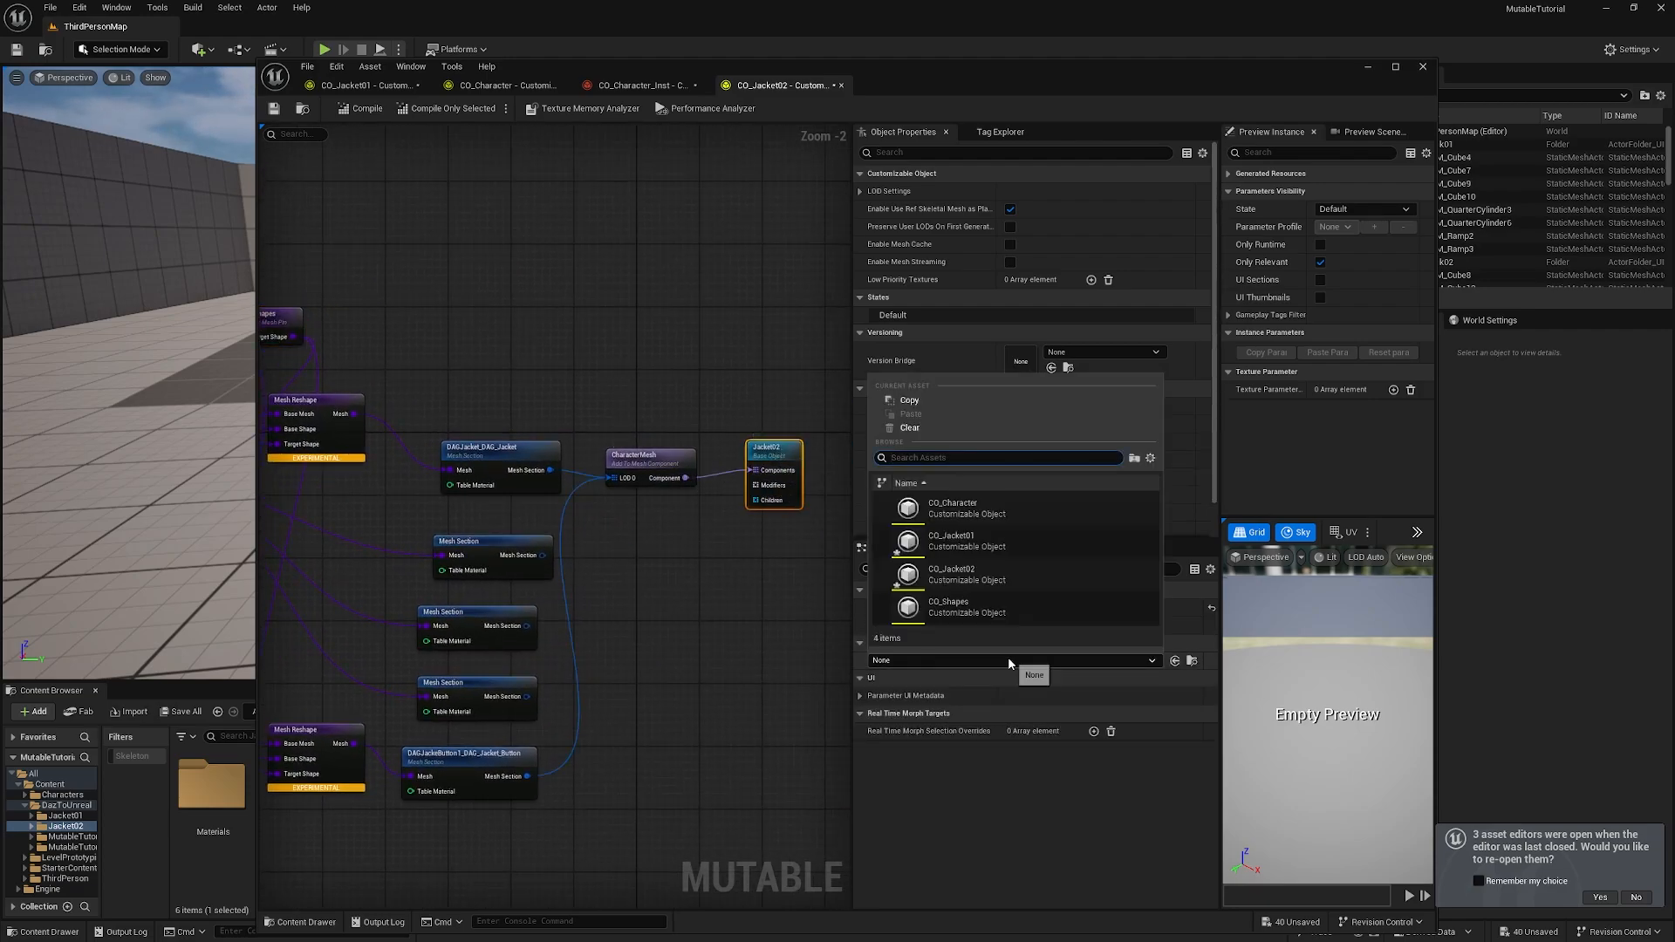
{"action": "left_click", "coordinate": [971, 518]}
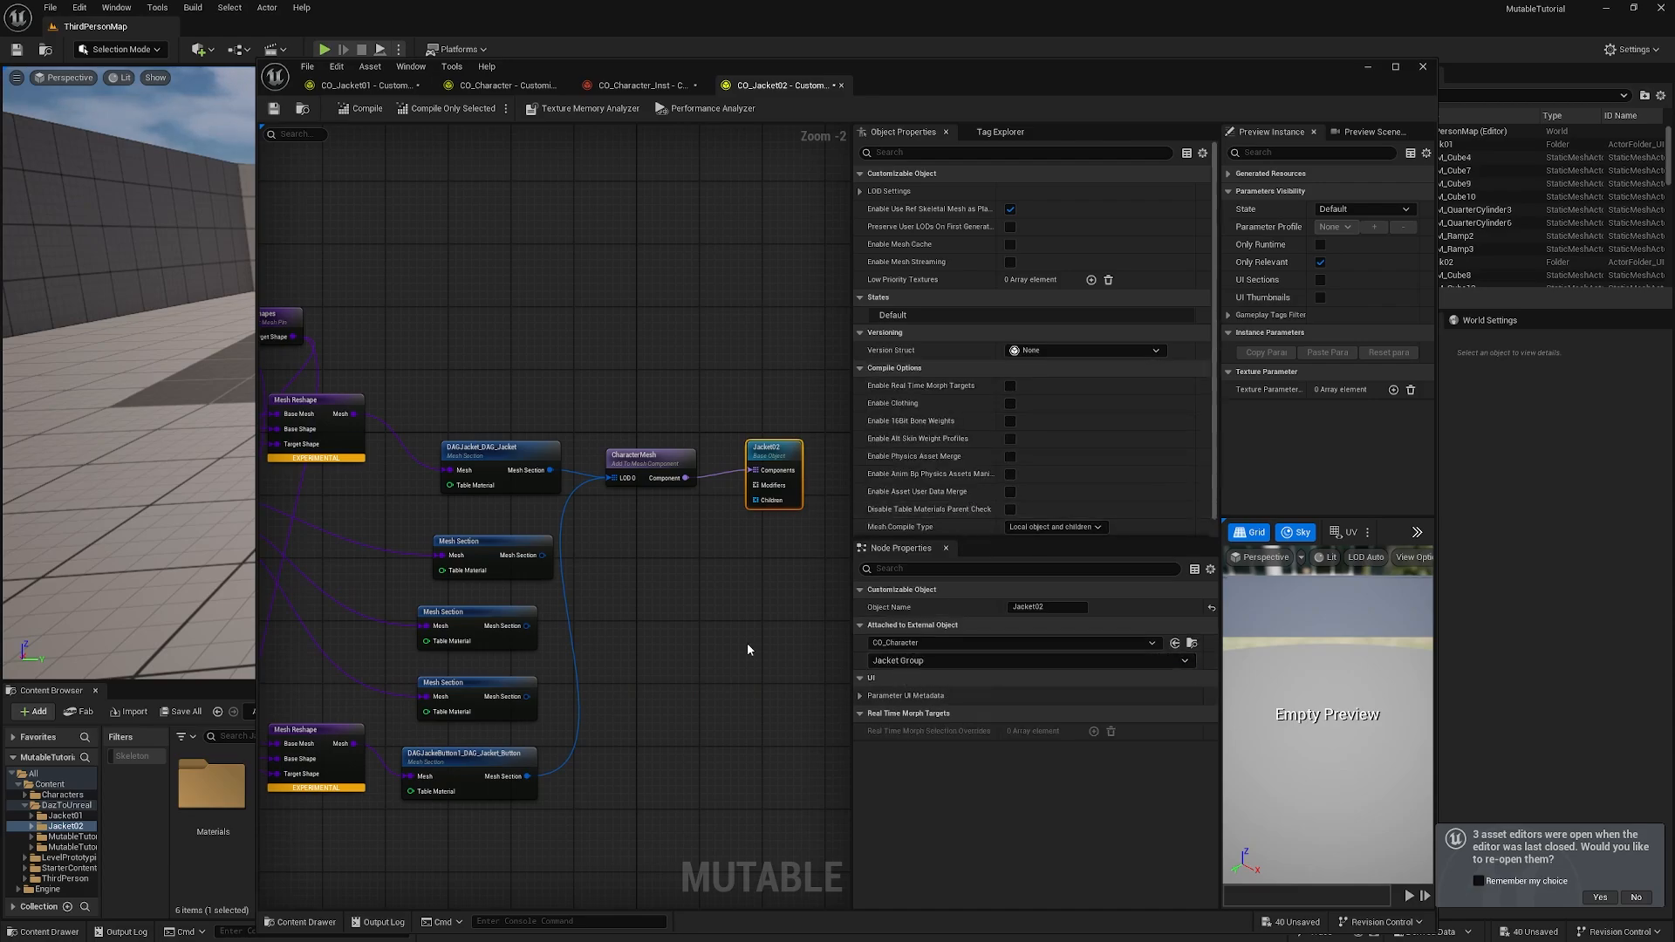
Step: Compile CO_Character, set the Jacket Group of CO_Character_Inst to Jacket02 and inspect the coat from an angle
{"action": "left_click", "coordinate": [481, 87]}
{"action": "left_click", "coordinate": [365, 108]}
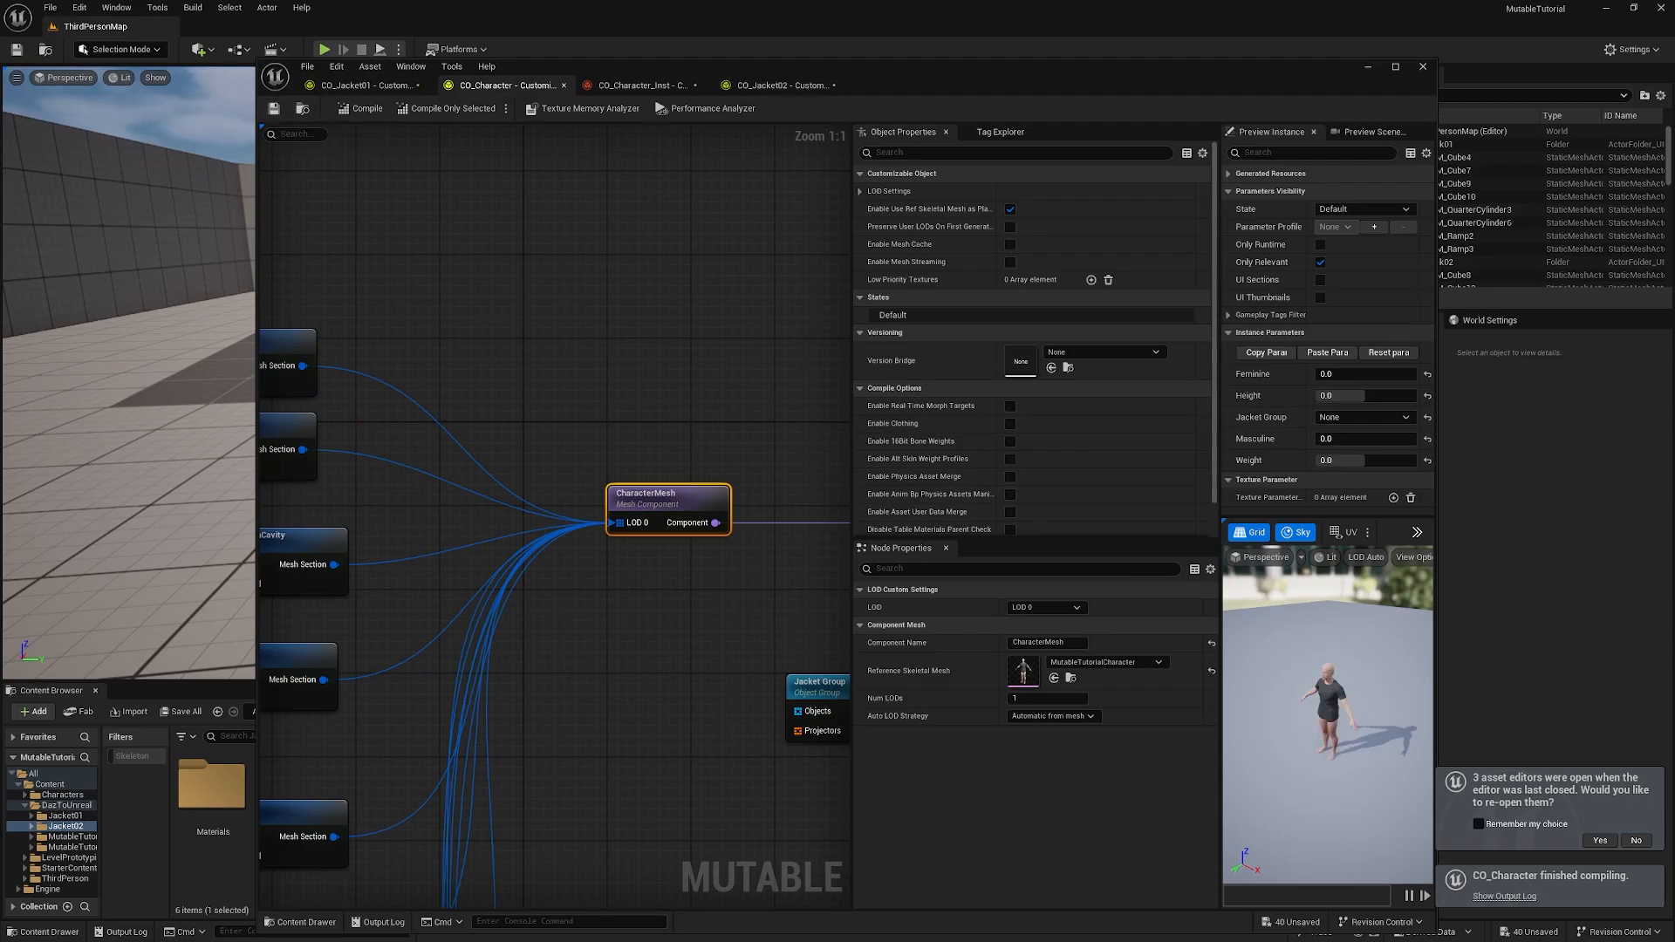
{"action": "left_click", "coordinate": [637, 86]}
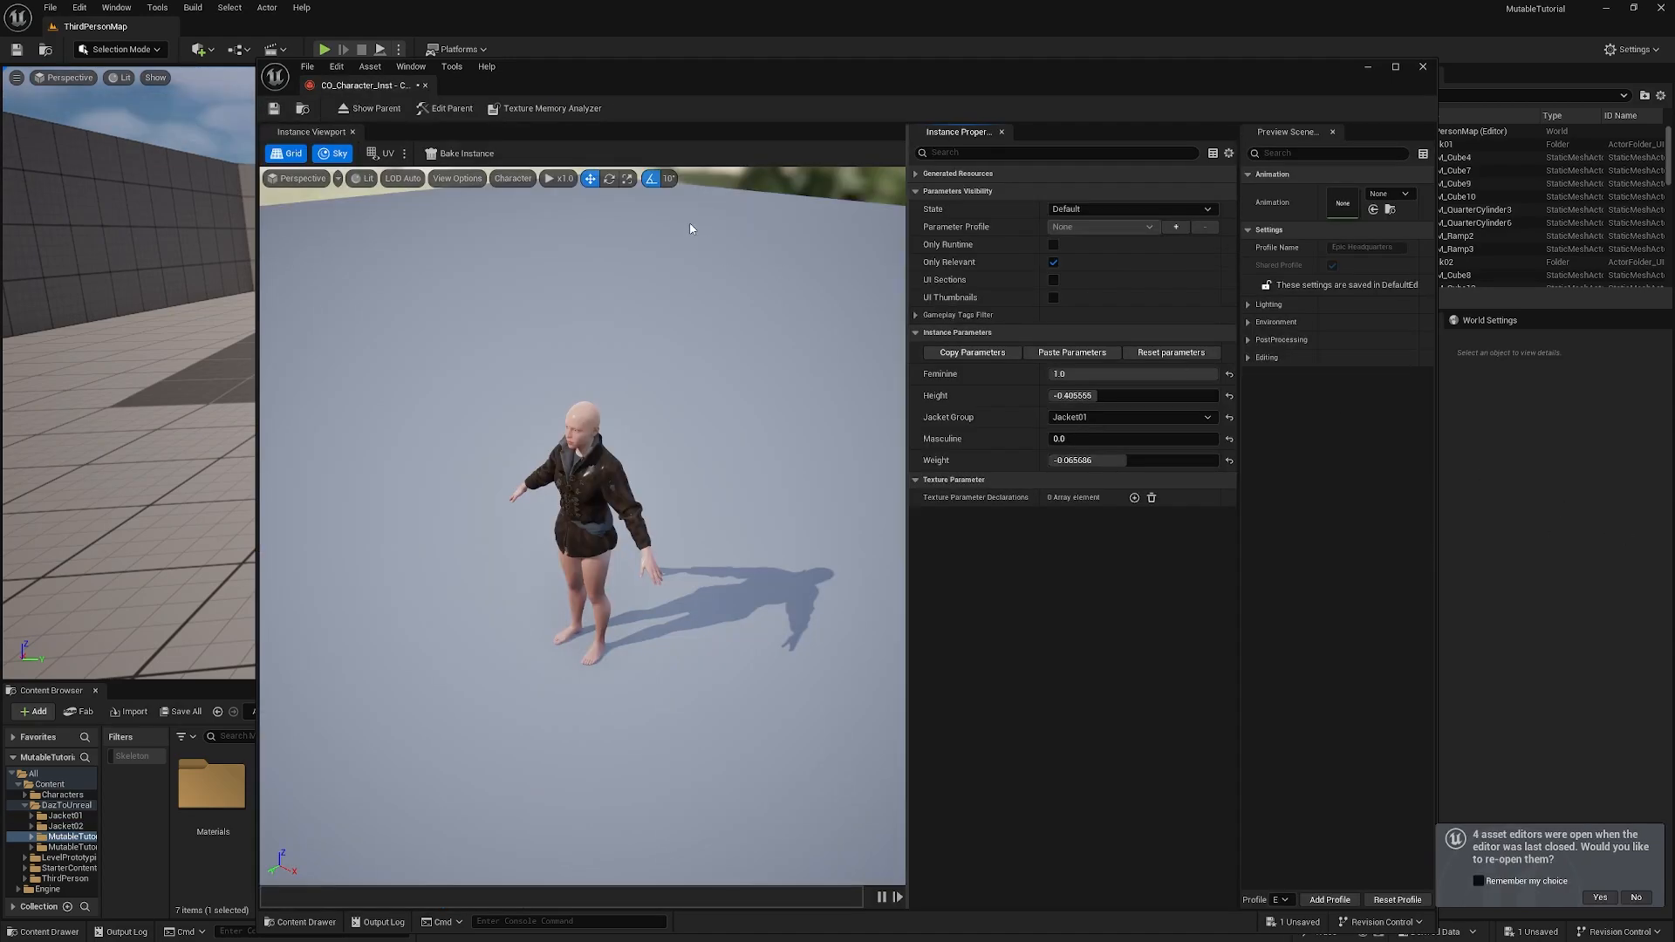
{"action": "left_click_drag", "start_coordinate": [657, 64], "coordinate": [647, 58]}
{"action": "left_click_drag", "start_coordinate": [605, 327], "coordinate": [693, 293]}
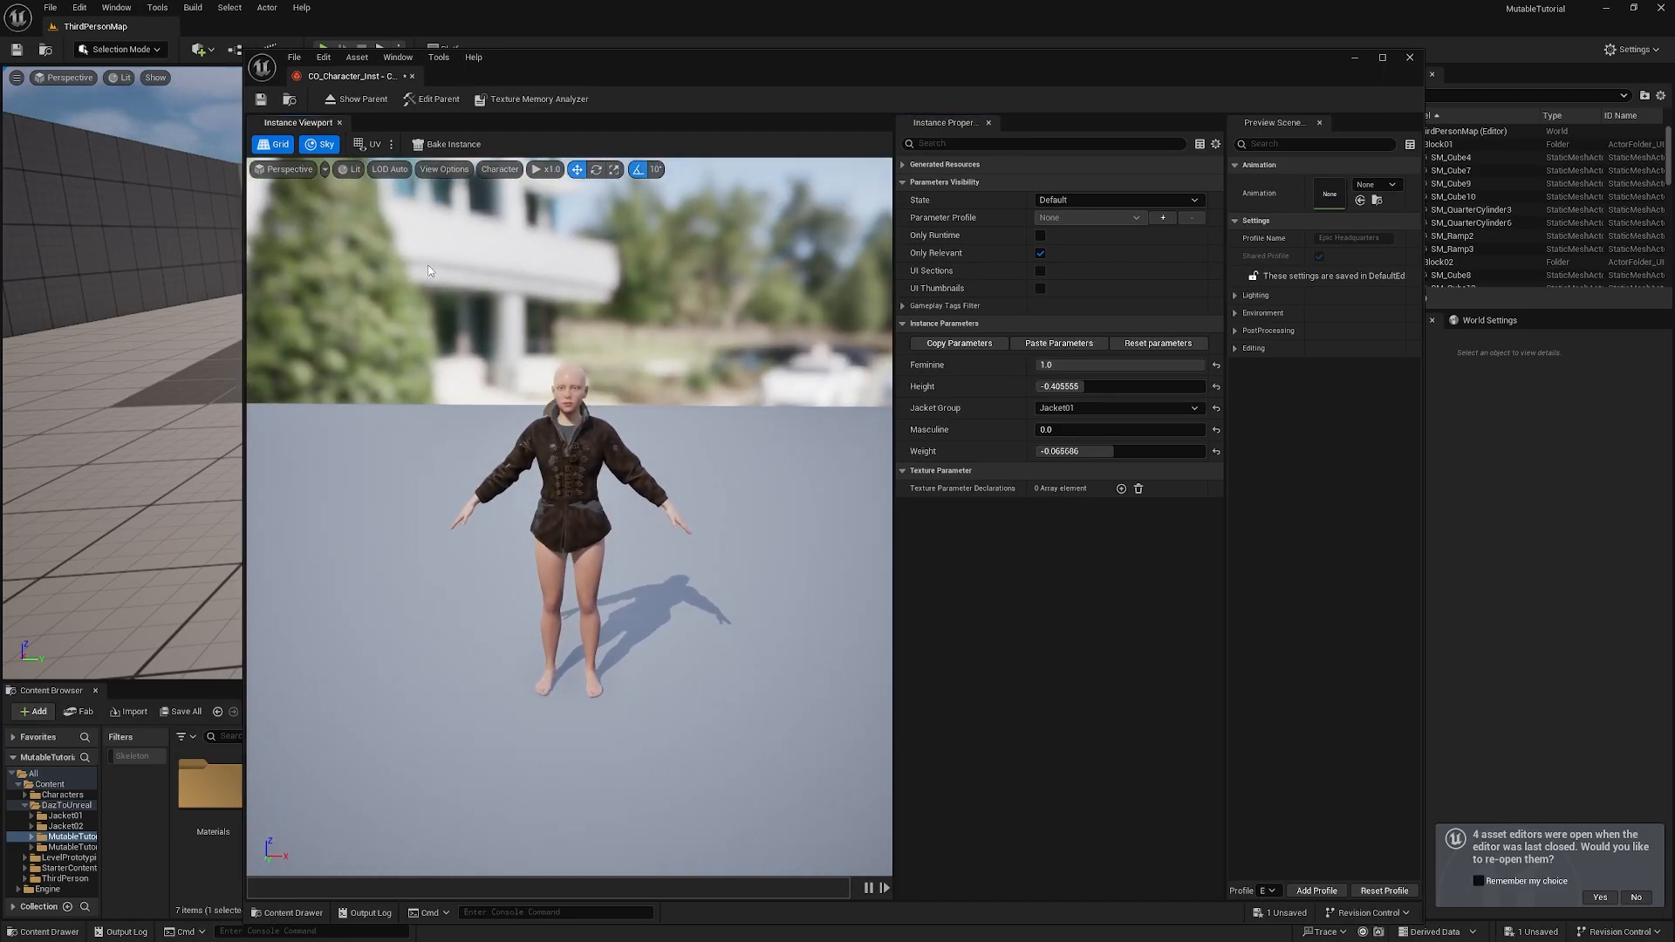
{"action": "left_click", "coordinate": [1088, 408]}
{"action": "left_click", "coordinate": [1077, 450]}
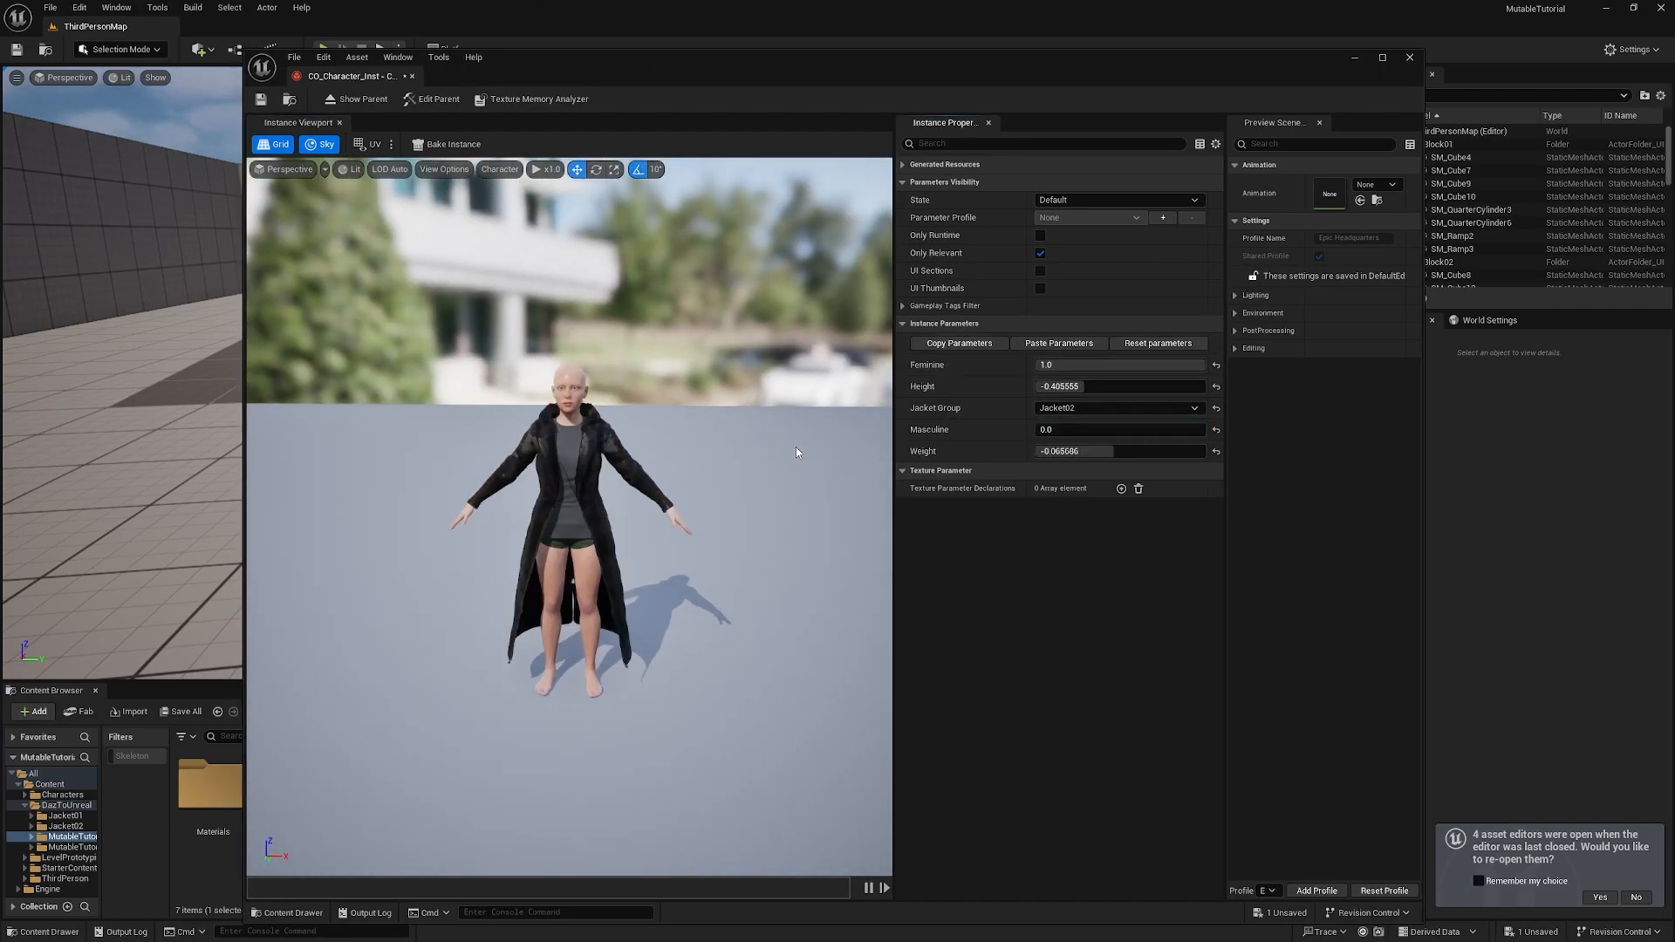
{"action": "left_click_drag", "start_coordinate": [744, 429], "coordinate": [756, 383]}
Step: Set the instance's Height to about -0.396 and playtest the running character in the level
{"action": "left_click_drag", "start_coordinate": [614, 77], "coordinate": [1167, 138]}
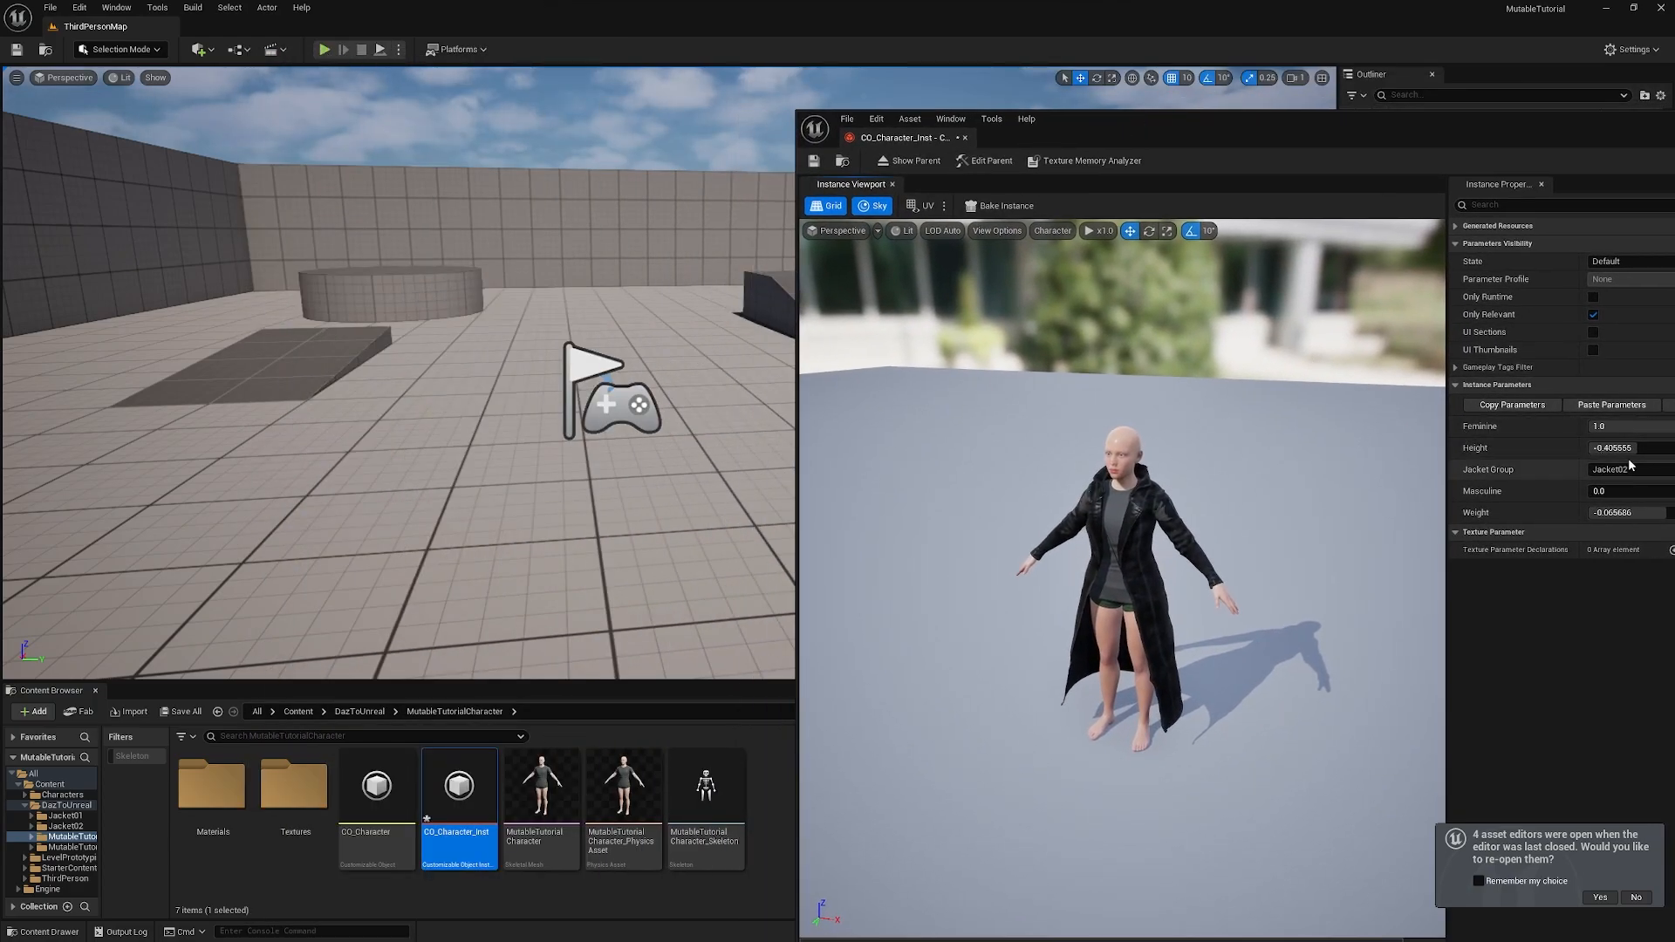
{"action": "left_click_drag", "start_coordinate": [1624, 448], "coordinate": [1639, 448]}
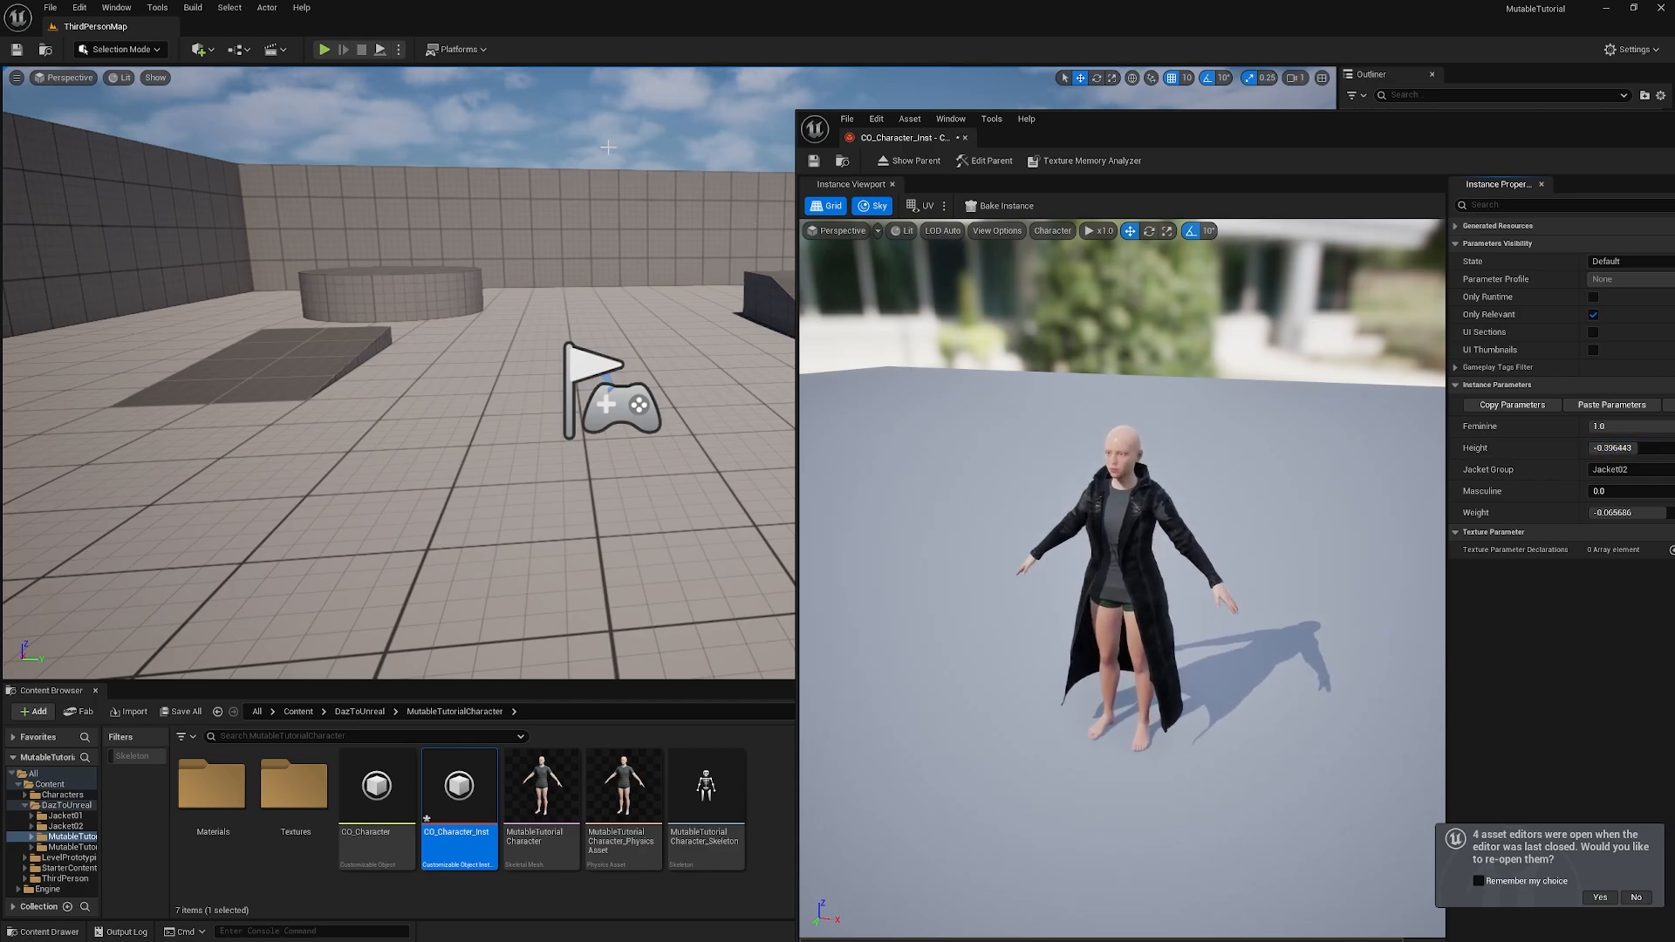
{"action": "left_click", "coordinate": [323, 49]}
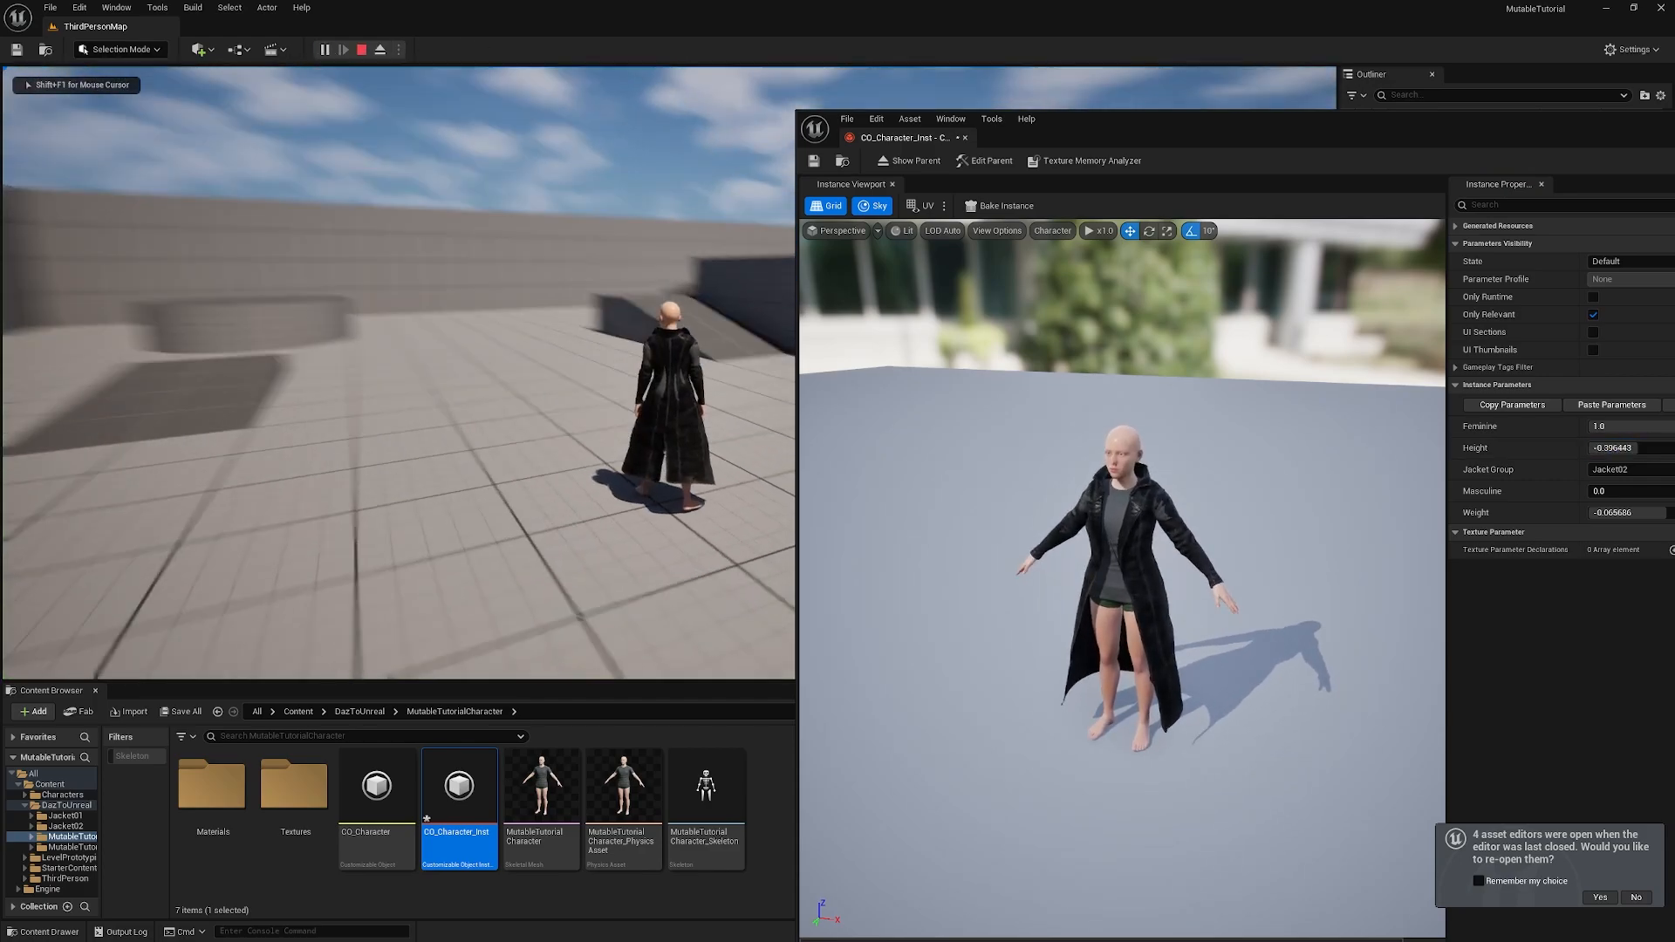
{"action": "key", "text": "w"}
{"action": "key", "text": "s"}
{"action": "key", "text": "a"}
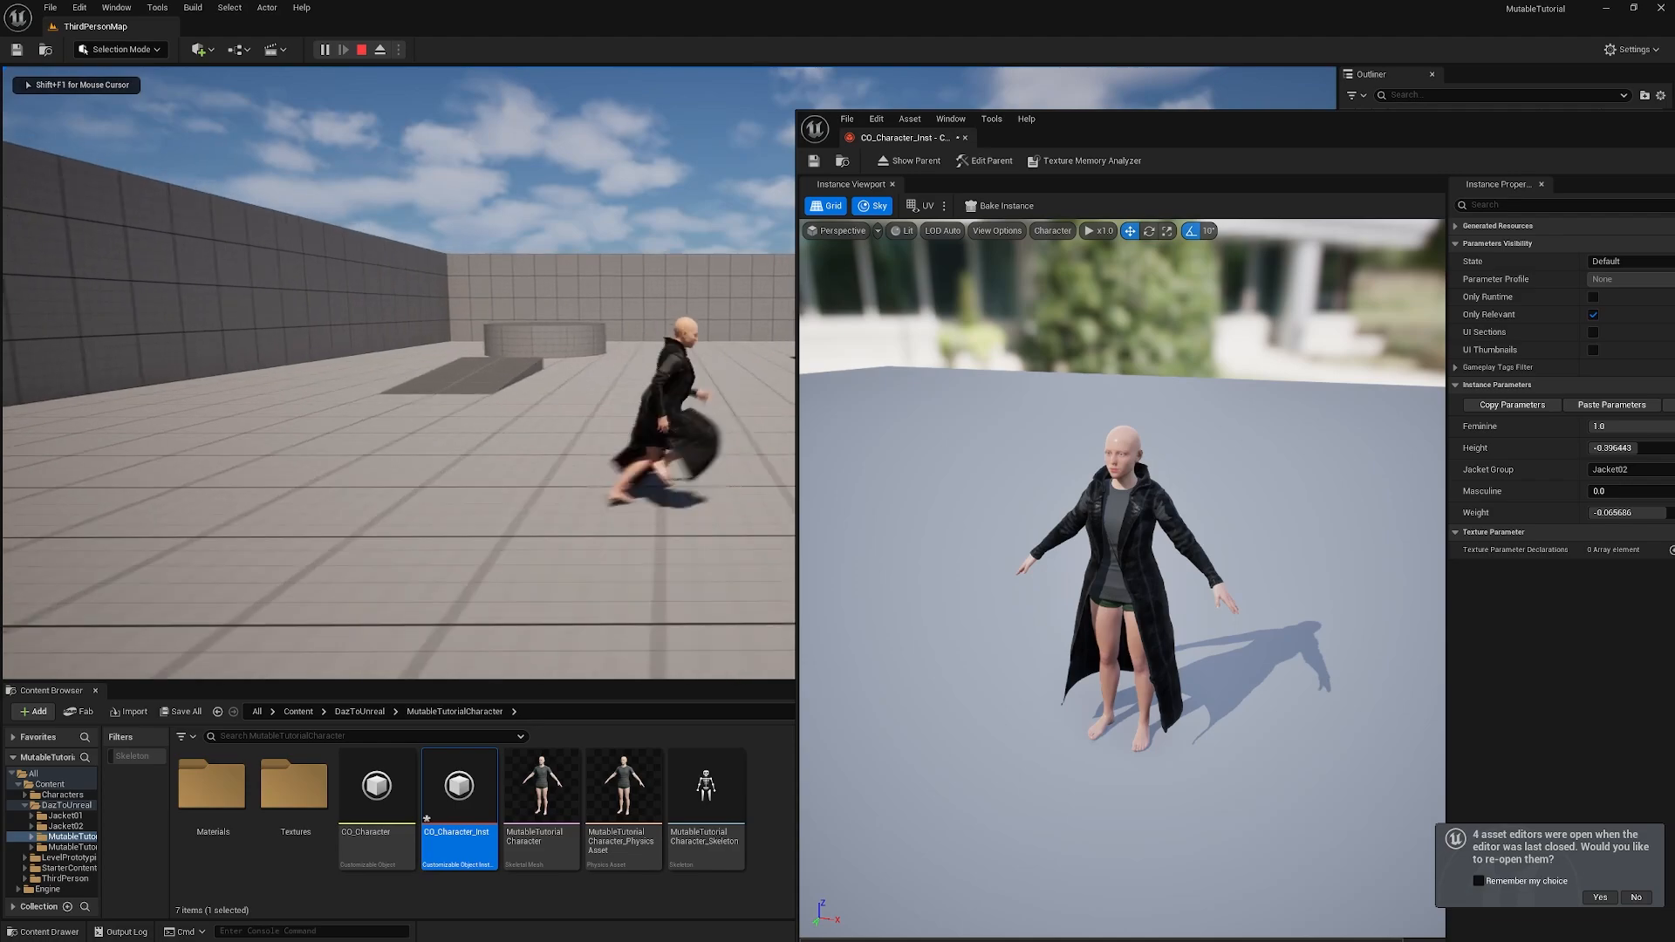
{"action": "key", "text": "Escape"}
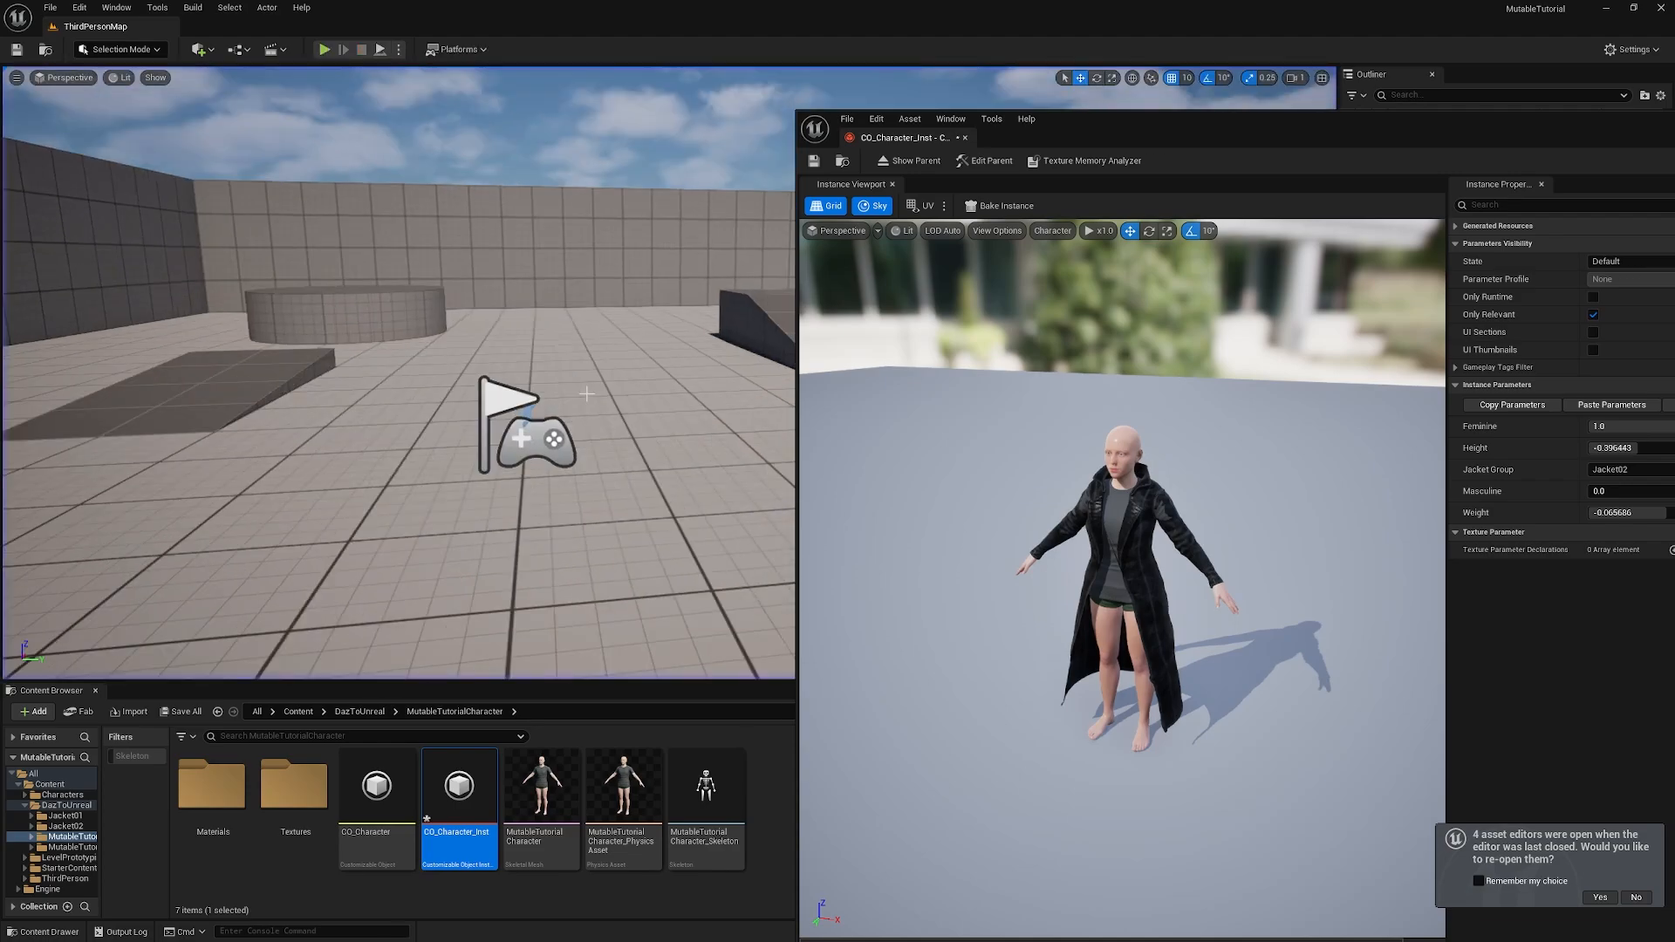
Step: Open the CO_Character graph beside the level viewport and look over its nodes
{"action": "left_click_drag", "start_coordinate": [1068, 130], "coordinate": [936, 131]}
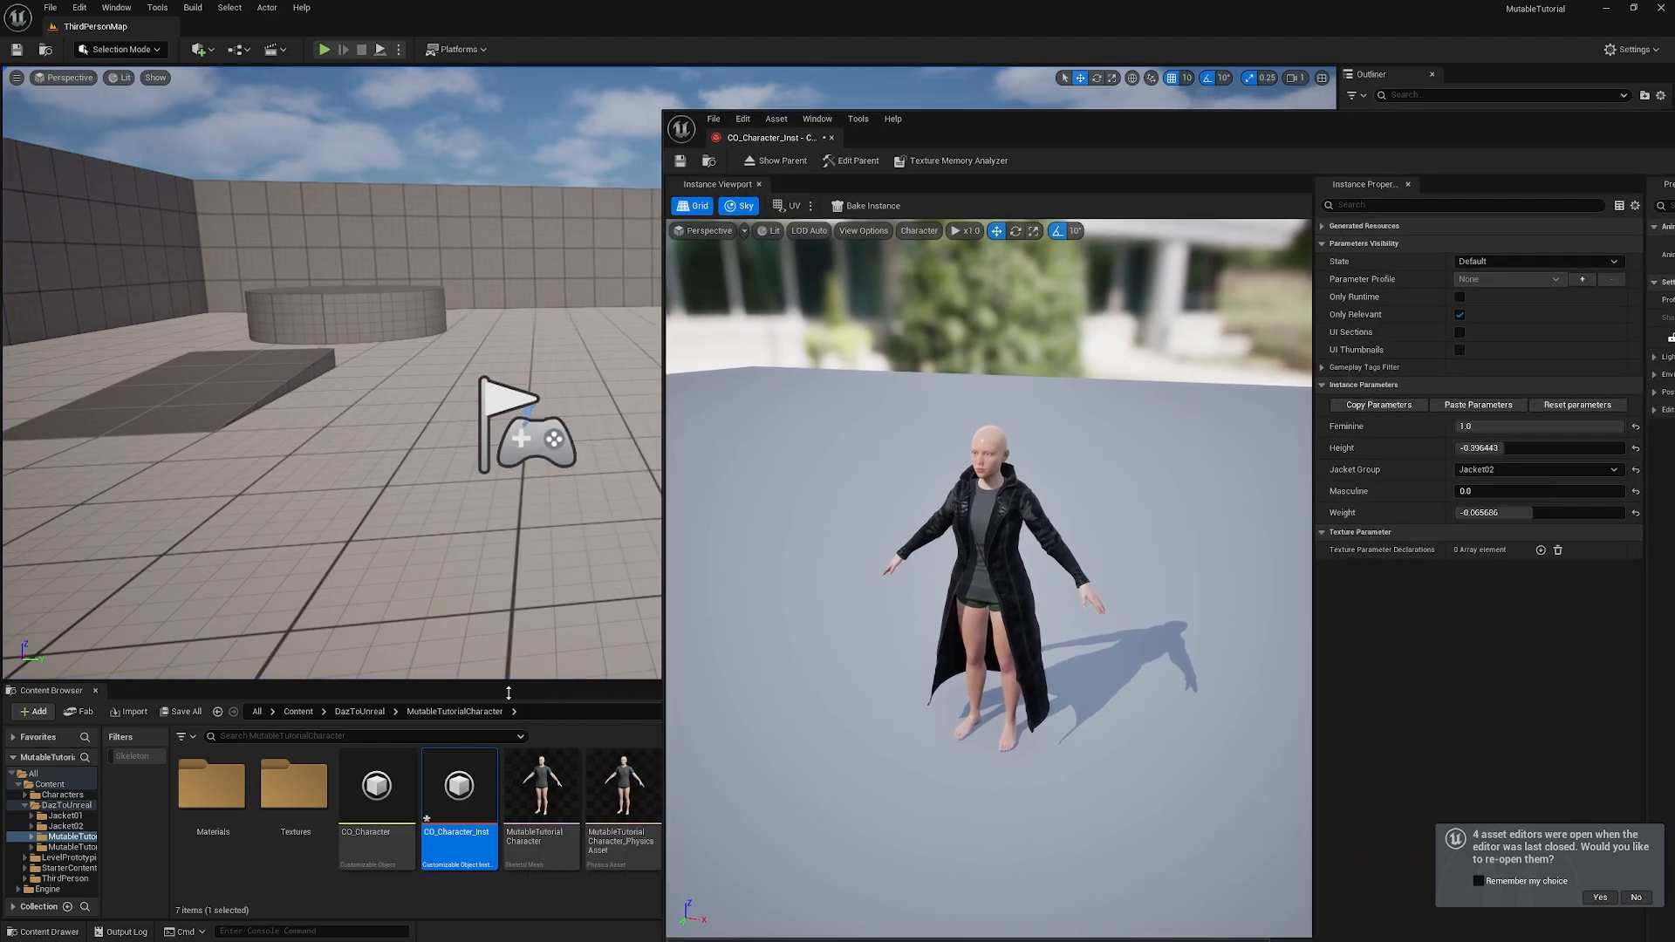
{"action": "left_click", "coordinate": [392, 791]}
{"action": "double_click", "coordinate": [392, 792]}
{"action": "left_click_drag", "start_coordinate": [1090, 133], "coordinate": [867, 135]}
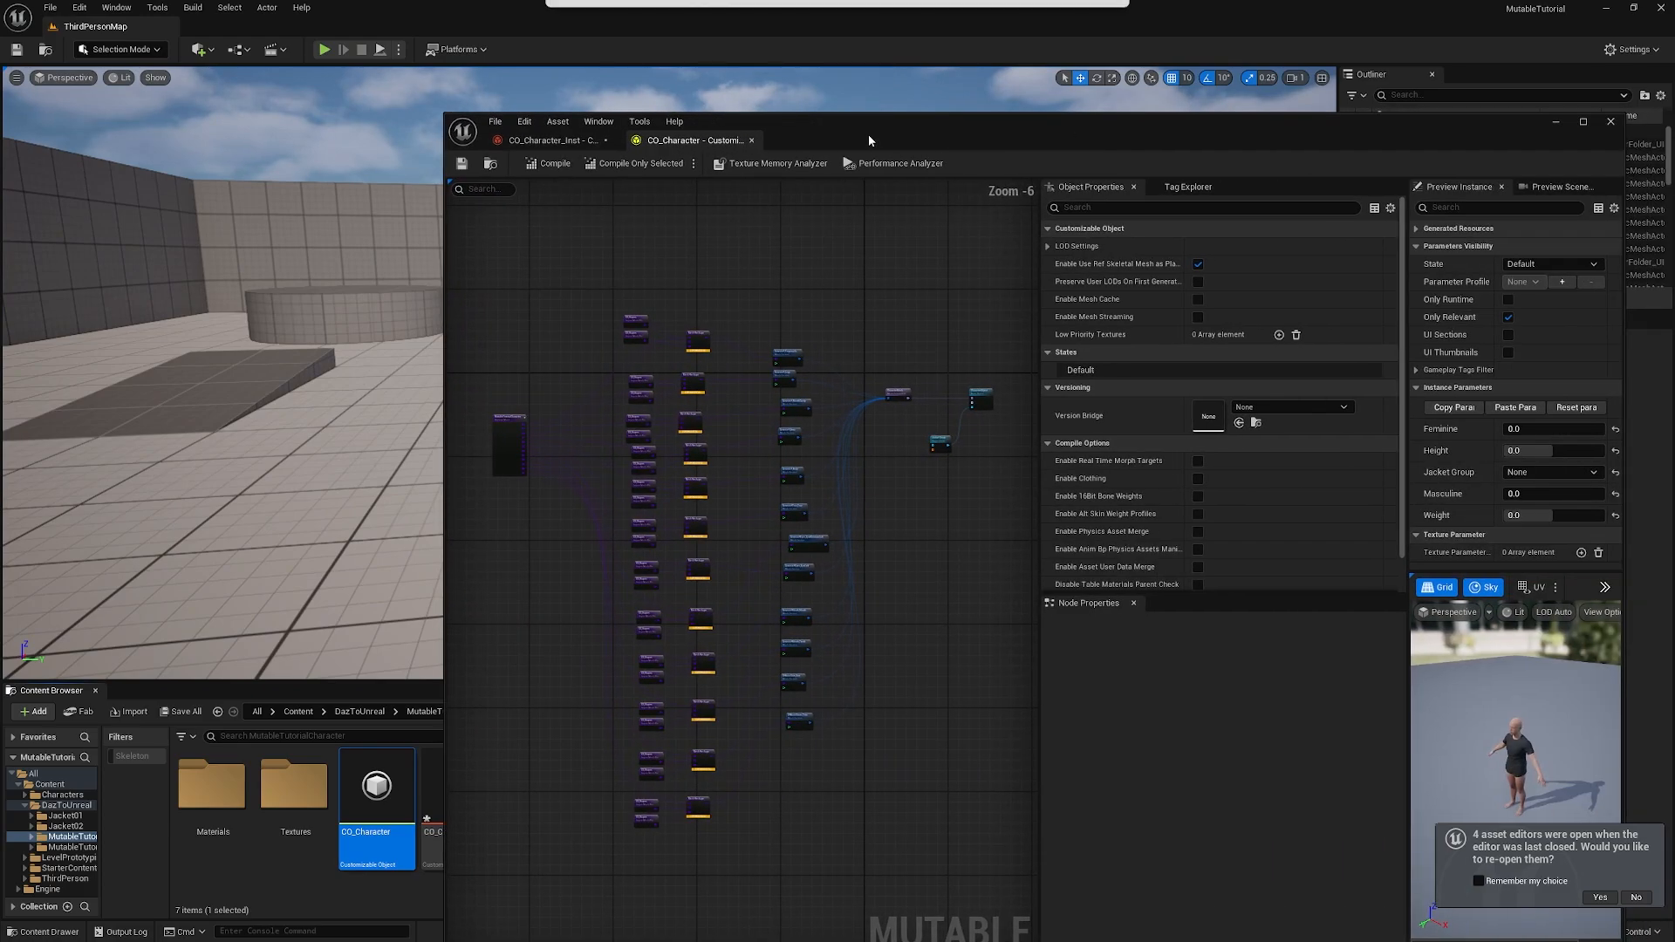
{"action": "right_click_drag", "start_coordinate": [904, 469], "coordinate": [663, 488]}
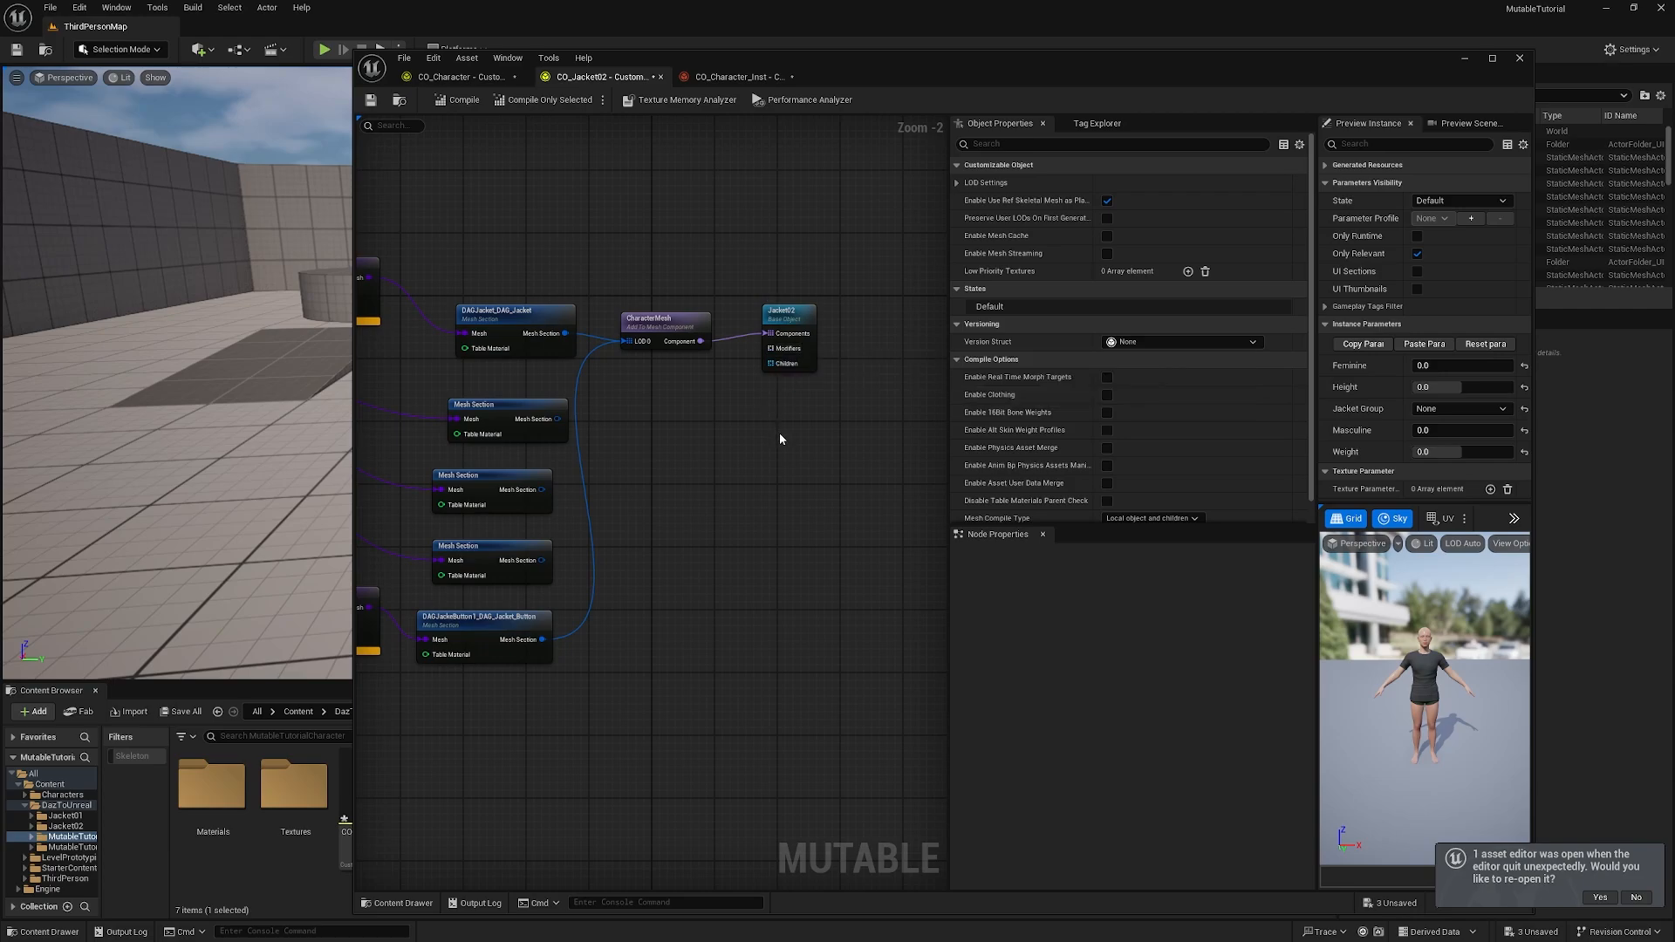
Step: Add a Clip Mesh With Mesh modifier to the Modifiers input of CO_Jacket02's base object
{"action": "right_click_drag", "start_coordinate": [677, 453], "coordinate": [694, 501]}
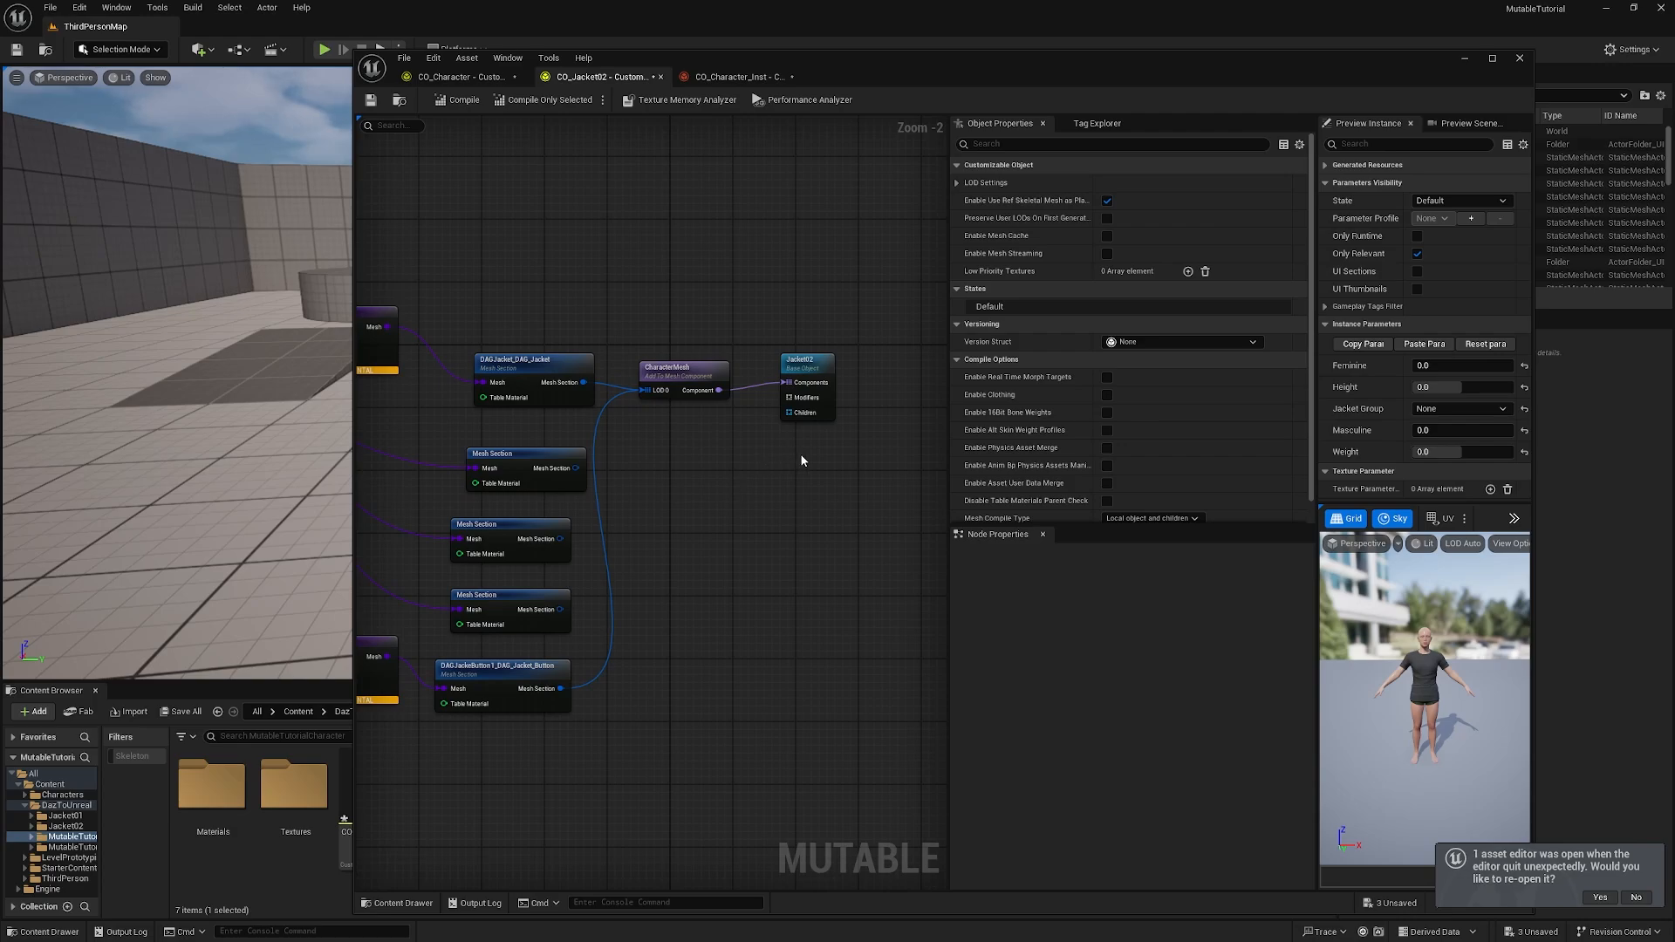
{"action": "right_click_drag", "start_coordinate": [818, 482], "coordinate": [799, 455]}
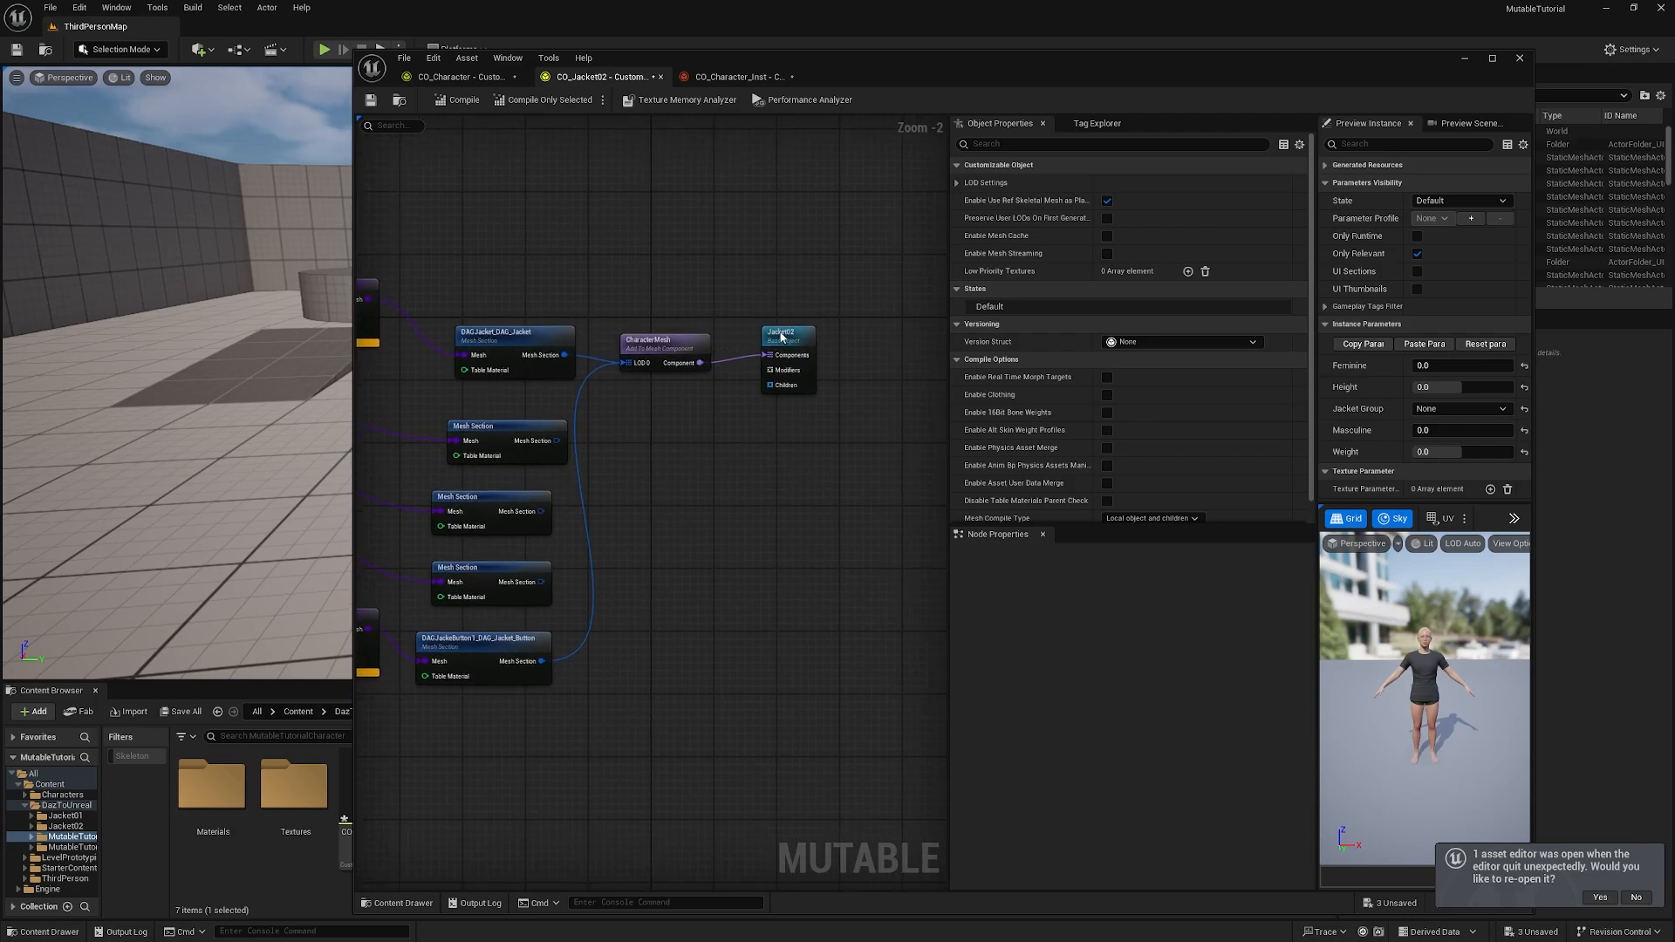
{"action": "left_click_drag", "start_coordinate": [770, 370], "coordinate": [742, 539]}
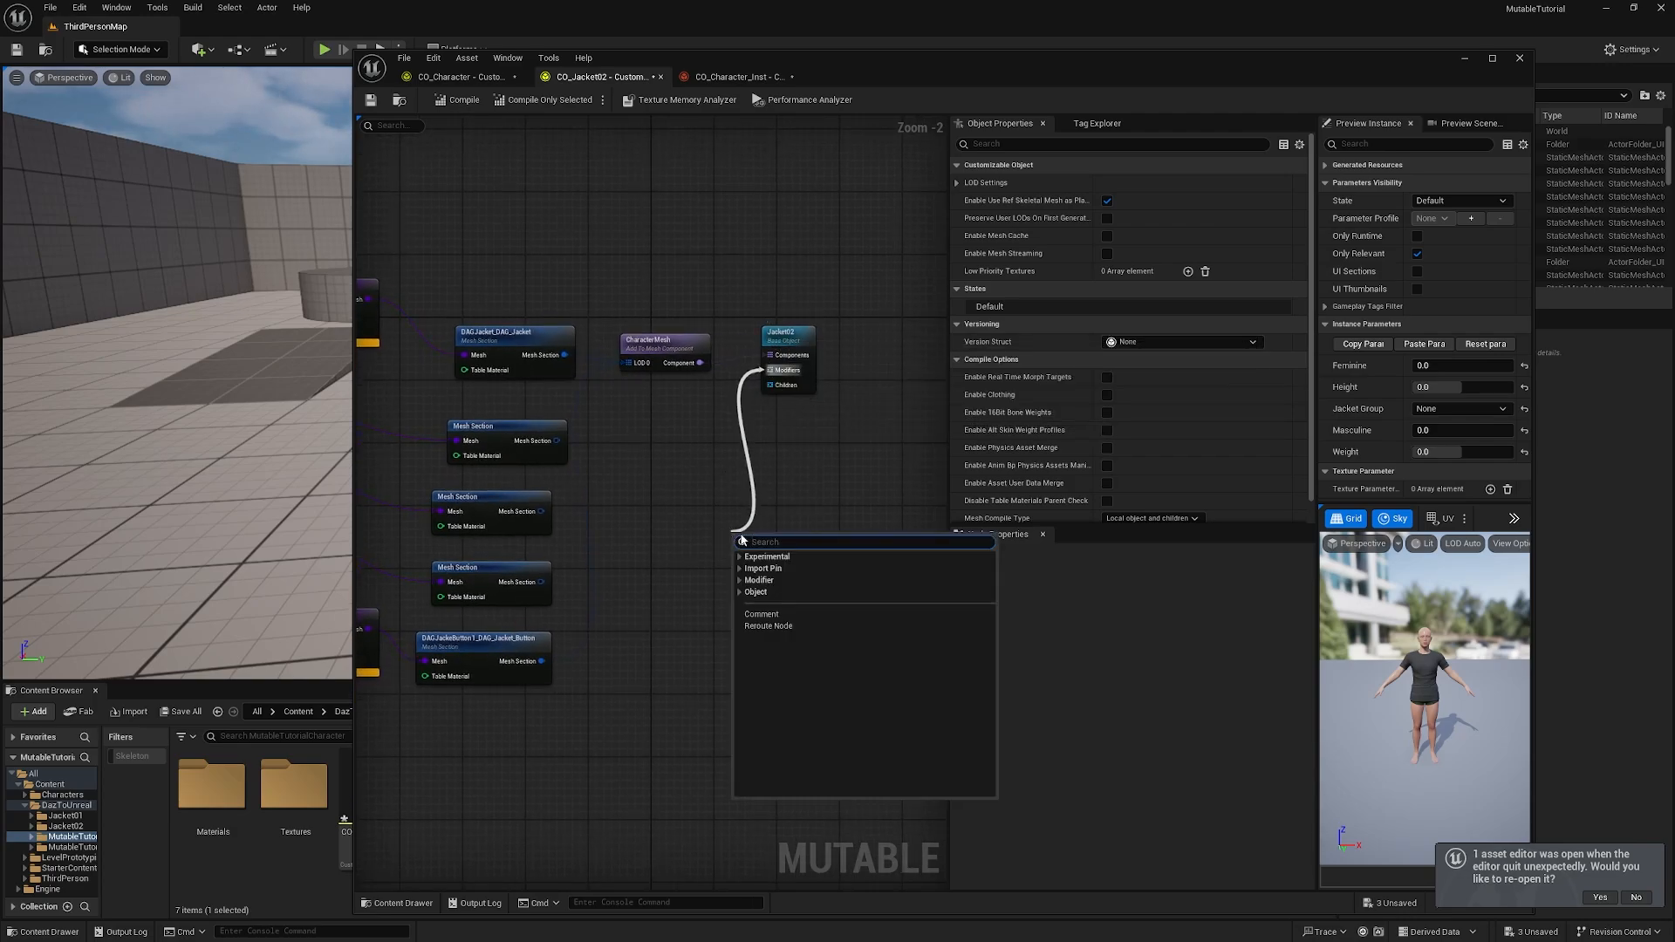
{"action": "left_click", "coordinate": [742, 580]}
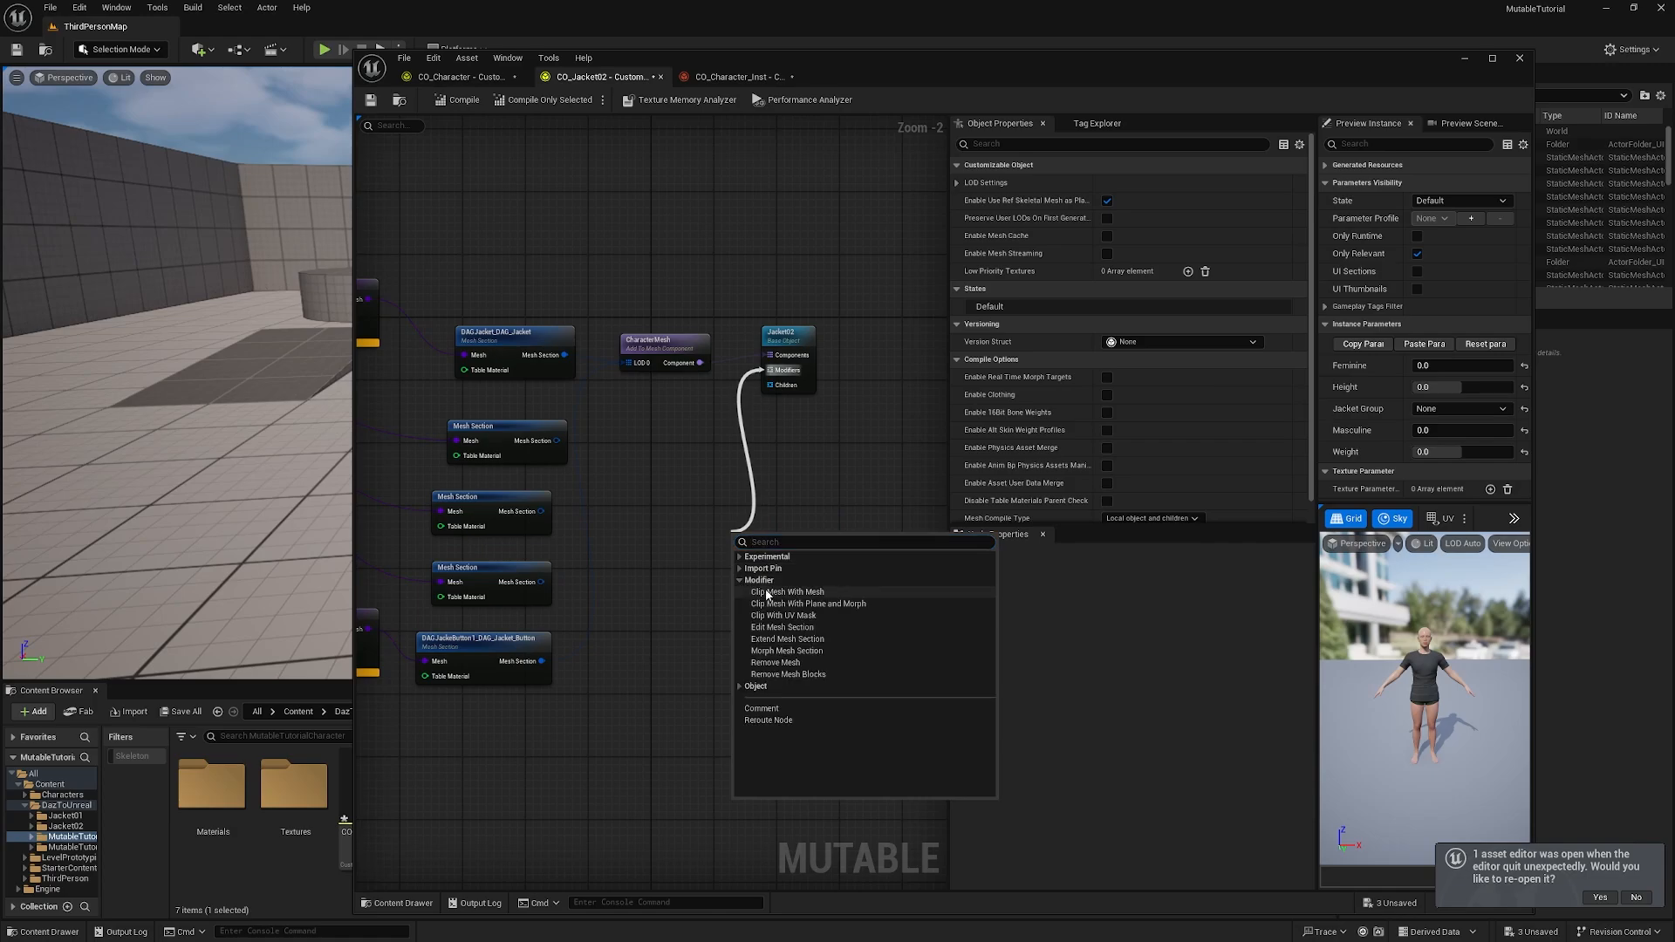
{"action": "left_click", "coordinate": [779, 592]}
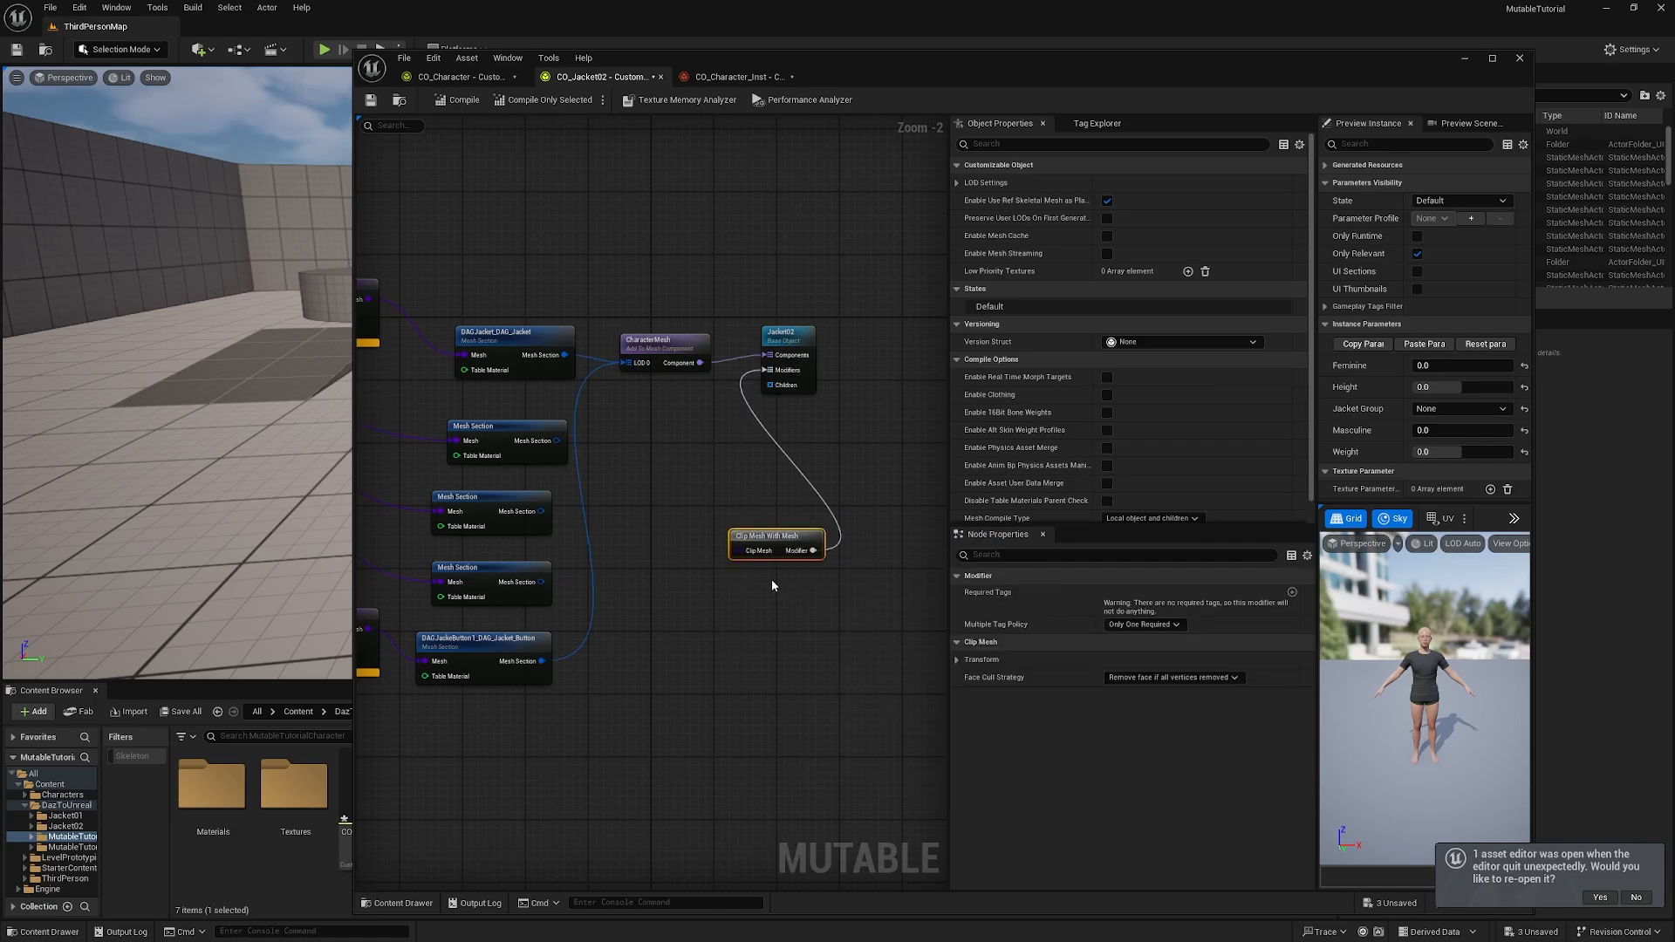
Step: Feed the Clip Mesh input of the Clip Mesh With Mesh node from a new Static Mesh node set to Shape_Cylinder
{"action": "left_click_drag", "start_coordinate": [768, 543], "coordinate": [731, 534]}
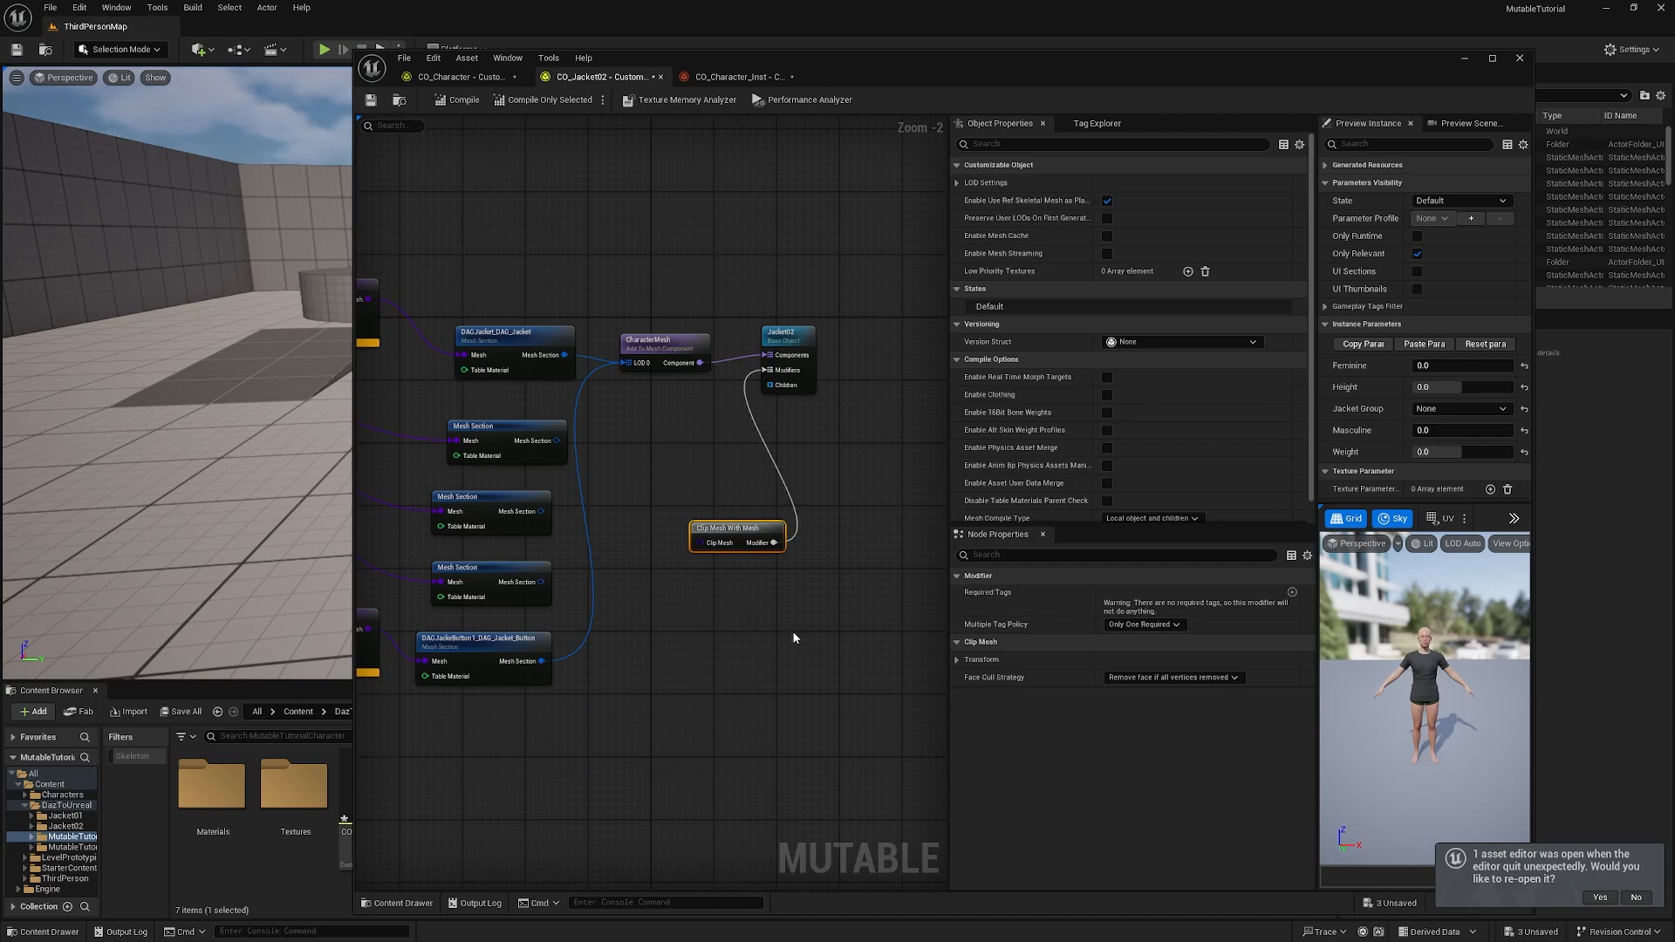
{"action": "left_click_drag", "start_coordinate": [738, 530], "coordinate": [723, 532]}
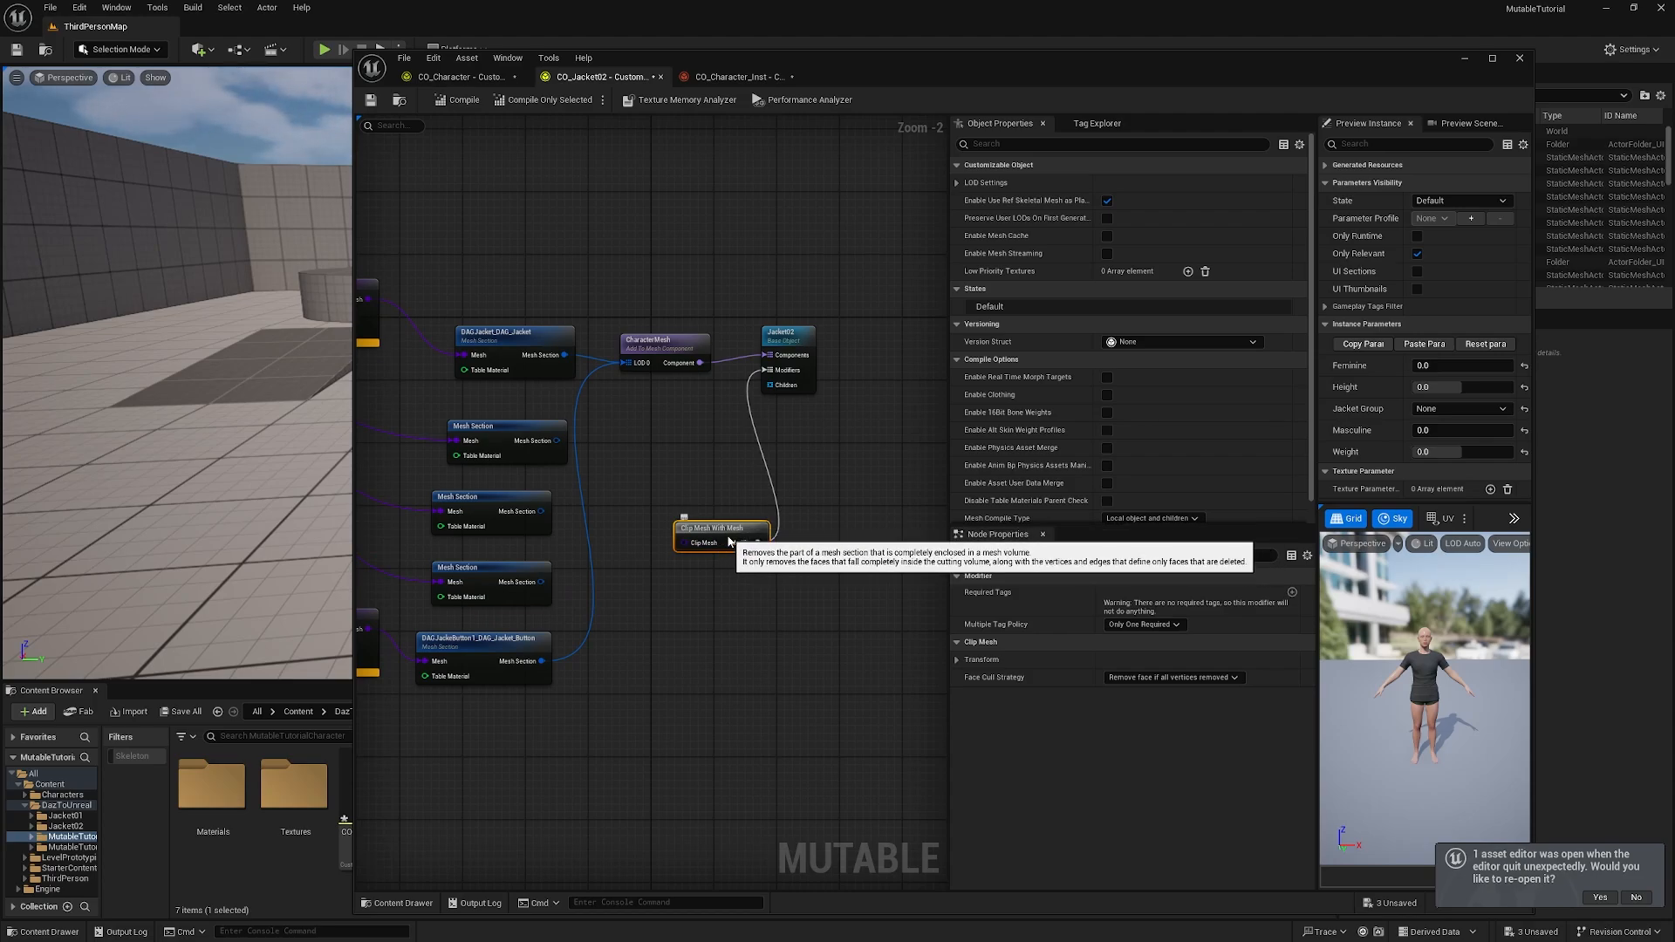
{"action": "left_click_drag", "start_coordinate": [721, 533], "coordinate": [758, 531]}
{"action": "right_click_drag", "start_coordinate": [717, 586], "coordinate": [762, 555]}
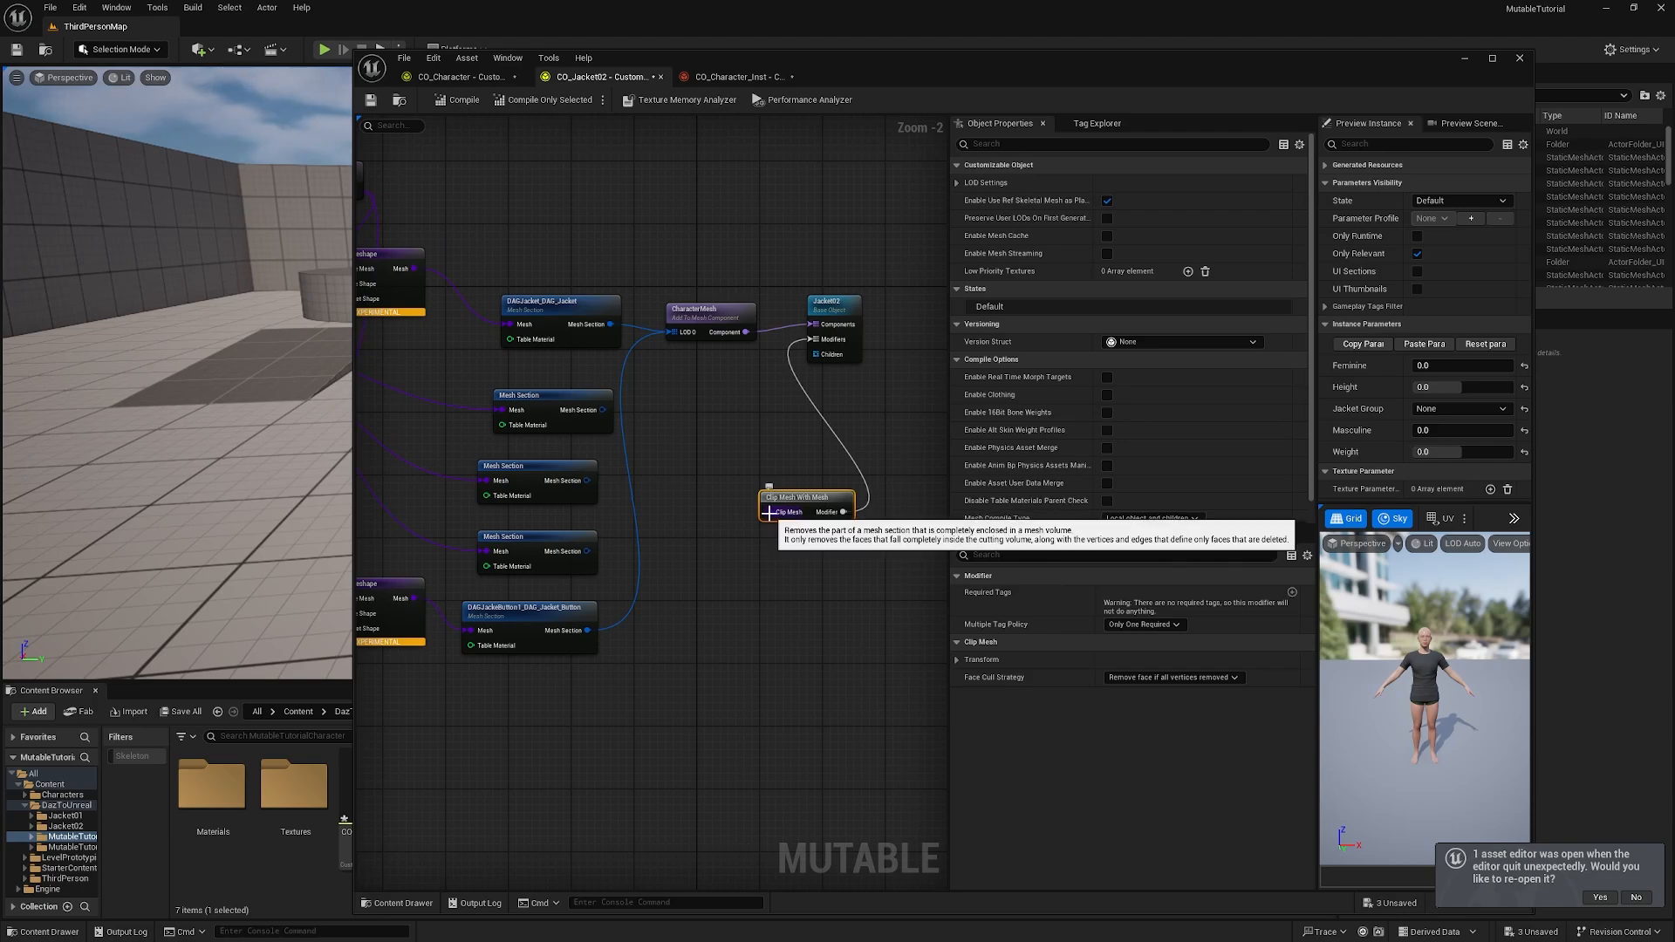
{"action": "left_click_drag", "start_coordinate": [765, 512], "coordinate": [722, 594]}
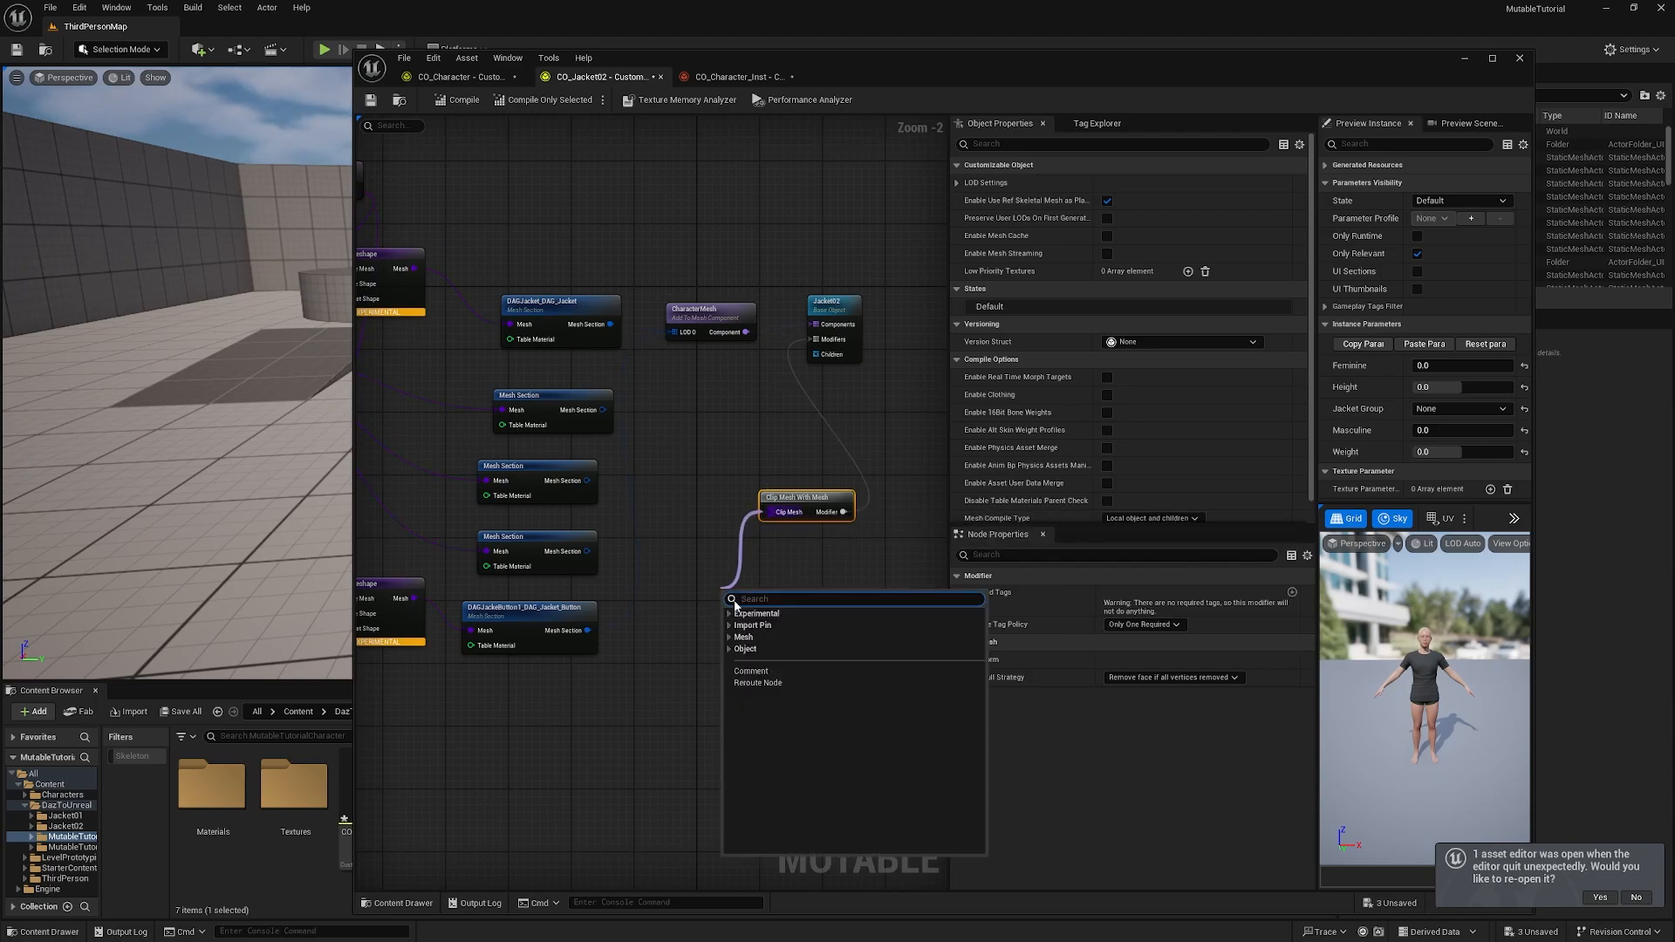
{"action": "type", "text": "sta"}
{"action": "left_click", "coordinate": [776, 637]}
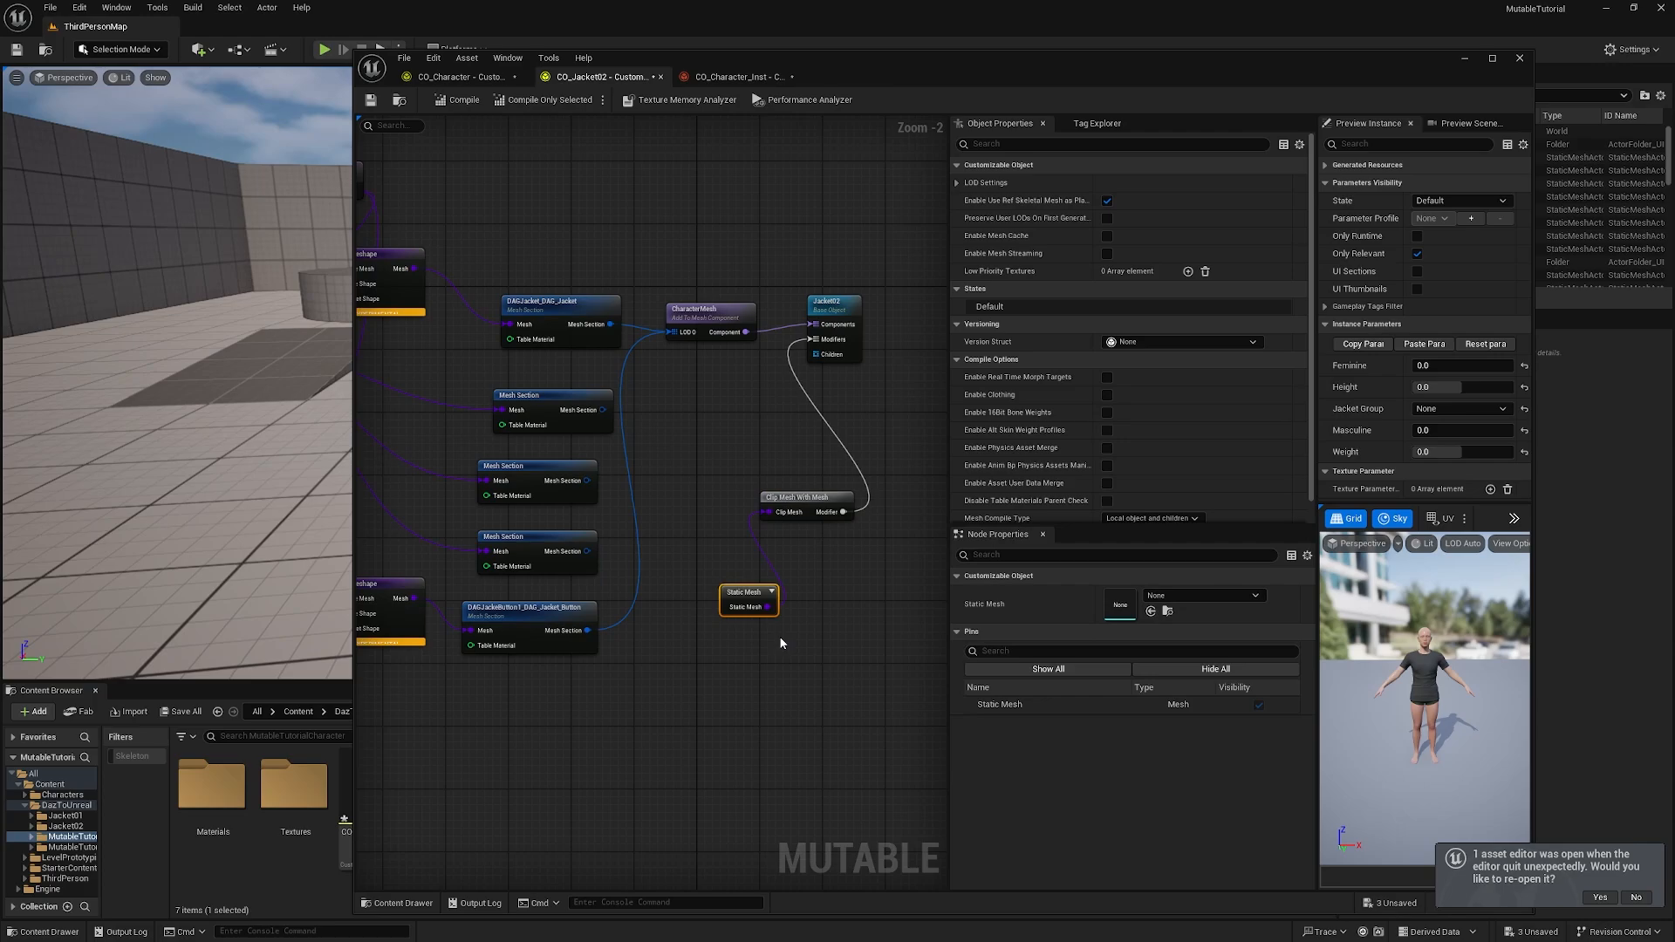
{"action": "left_click", "coordinate": [1217, 598]}
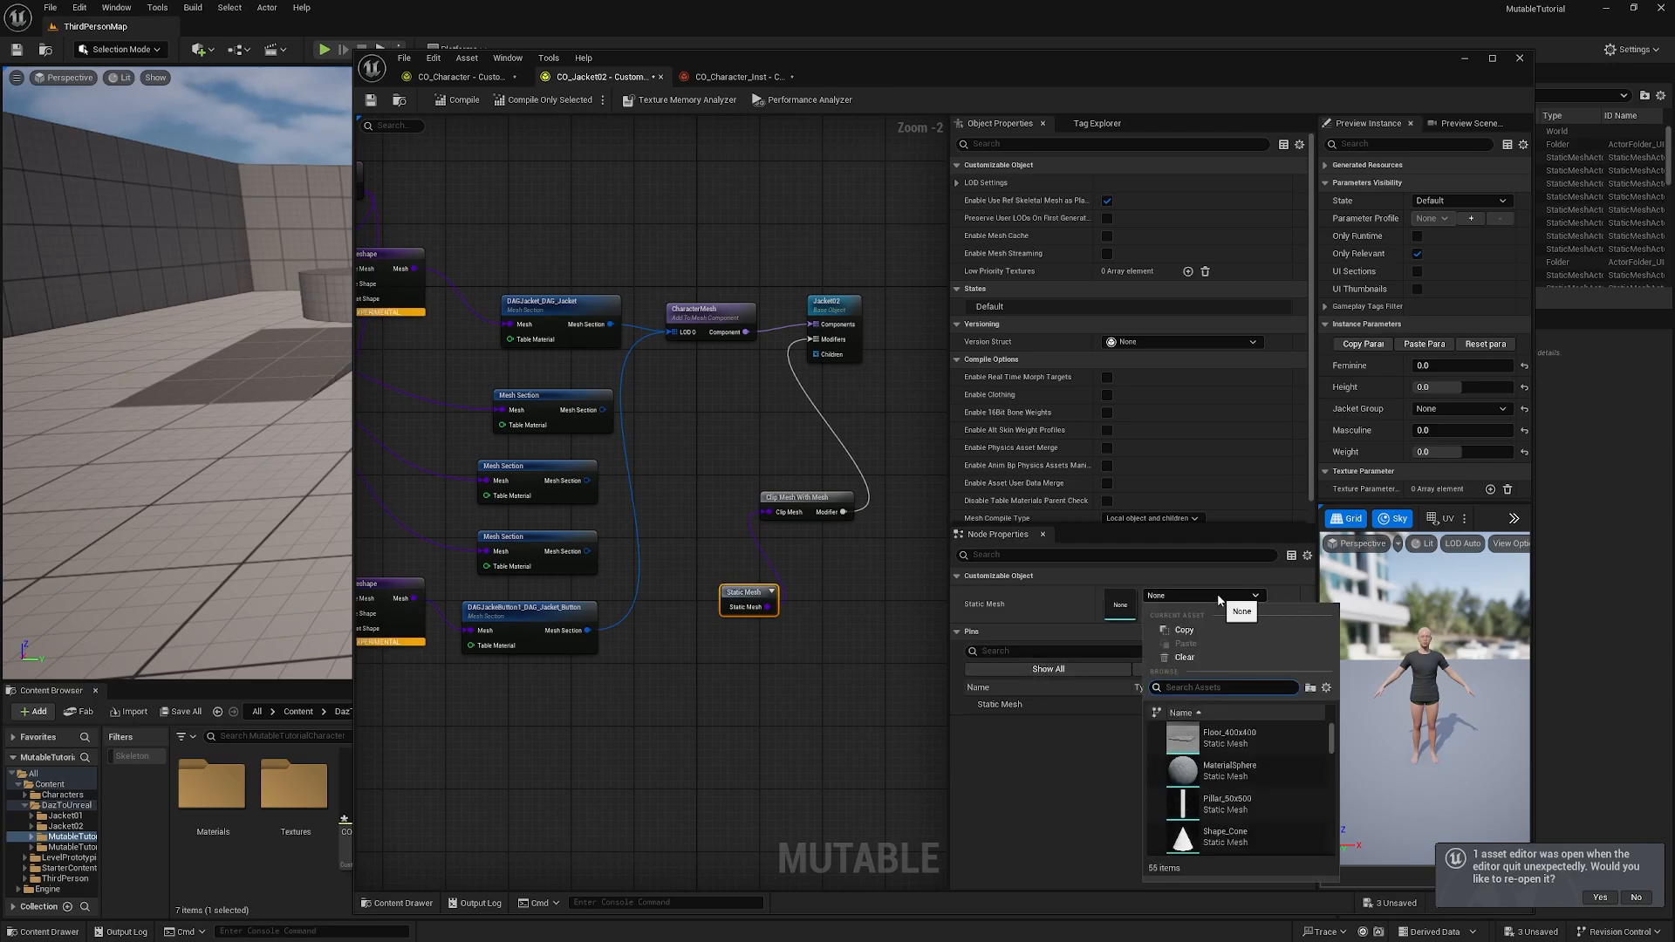
{"action": "type", "text": "cyl"}
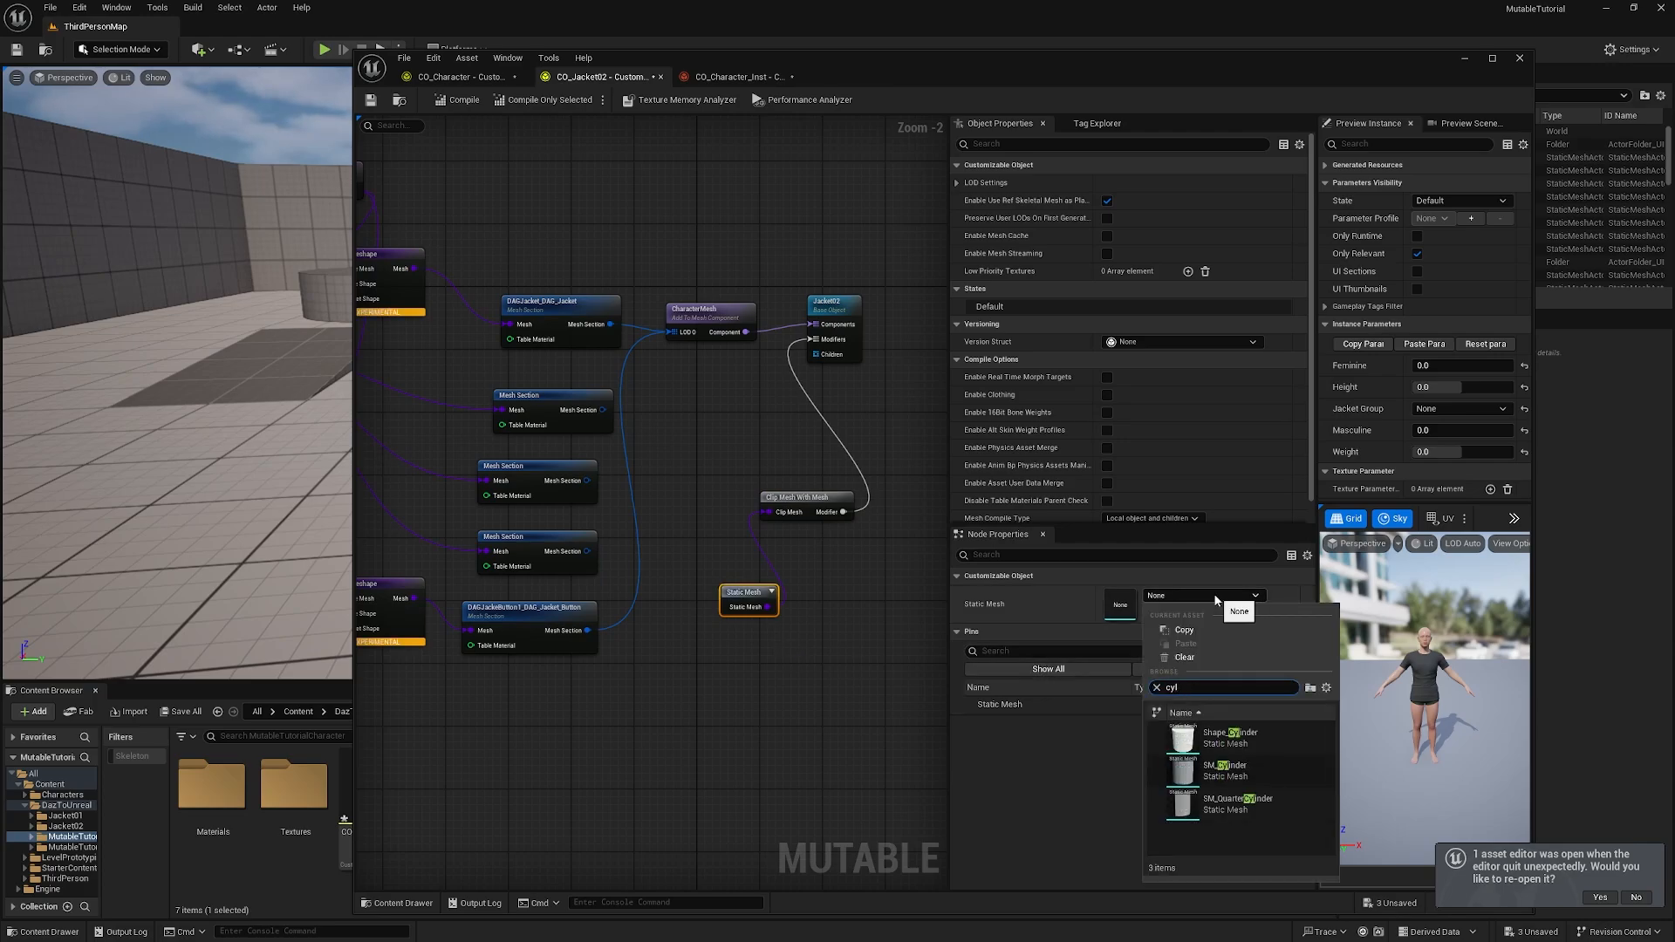
{"action": "left_click", "coordinate": [1228, 737]}
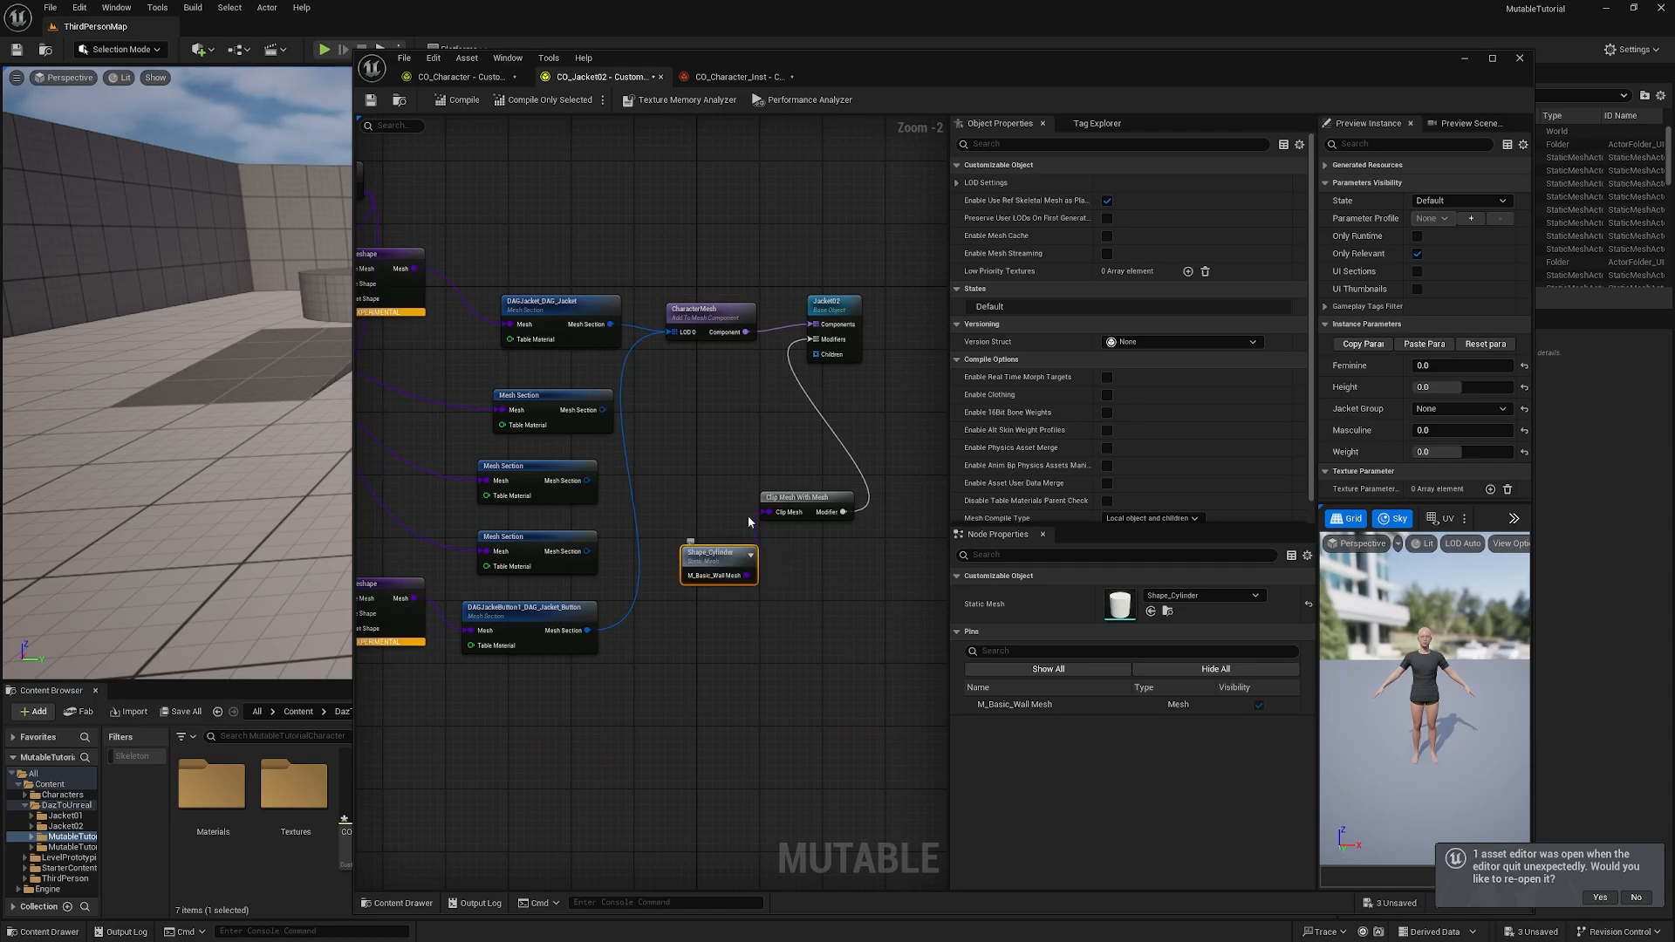
Step: Enlarge the preview, raise and tilt the clipping cylinder at the character's hips, and turn off rotation snapping
{"action": "left_click", "coordinate": [796, 499]}
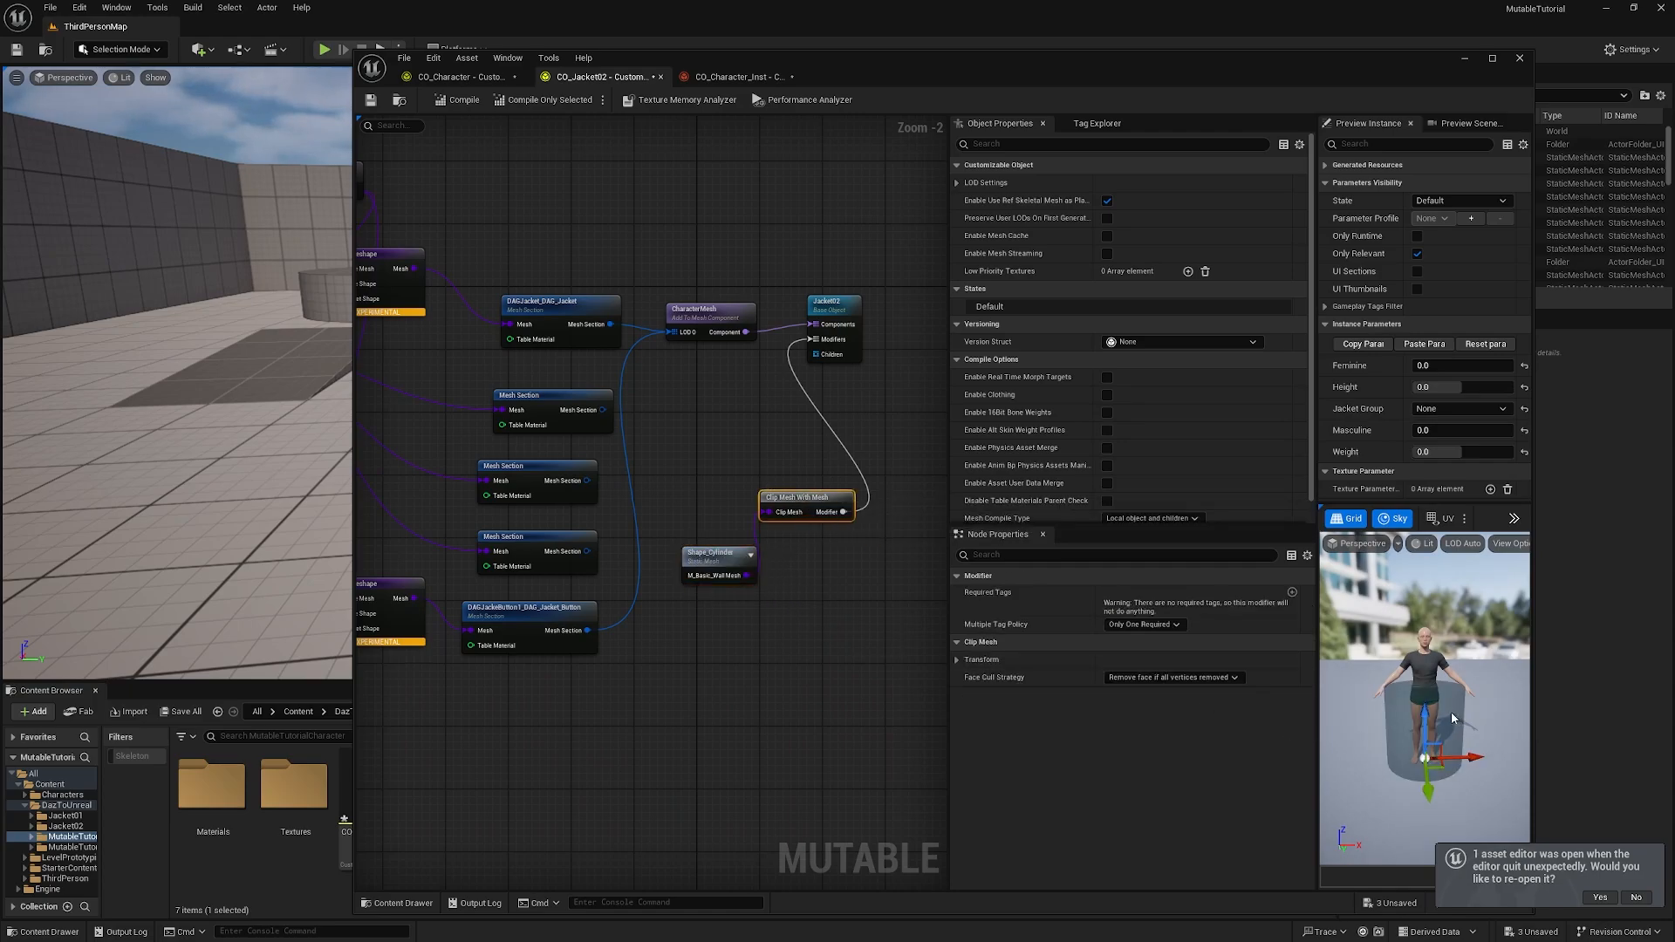
{"action": "left_click_drag", "start_coordinate": [1318, 675], "coordinate": [1170, 675]}
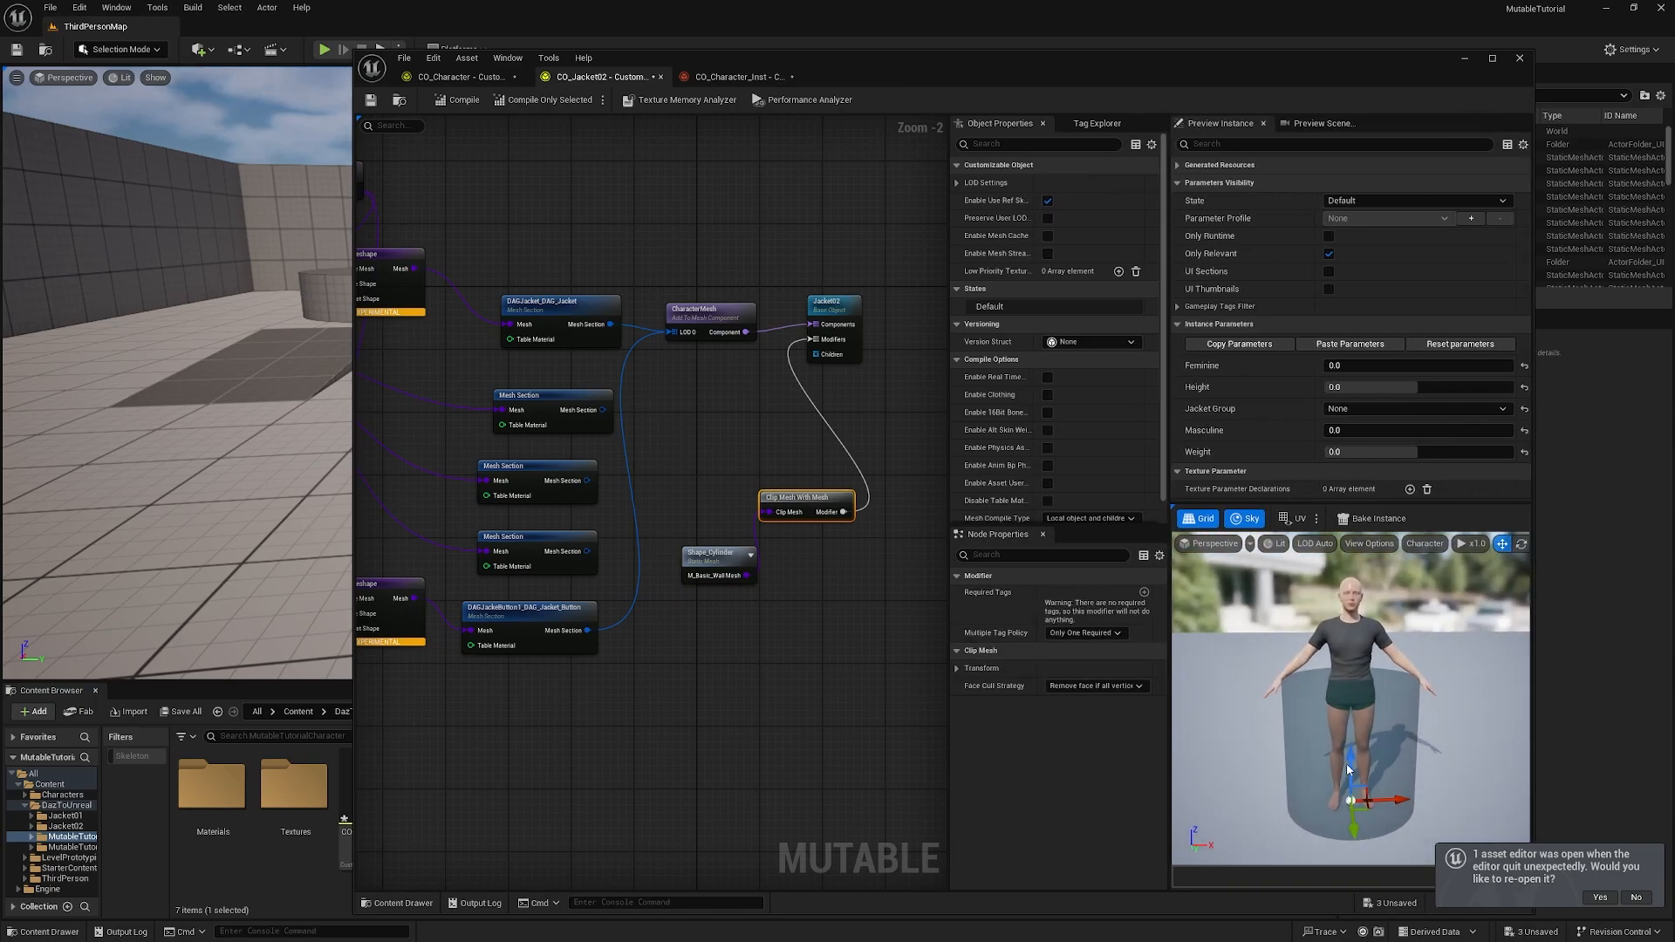
{"action": "left_click_drag", "start_coordinate": [1351, 758], "coordinate": [1350, 643]}
{"action": "key", "text": "e"}
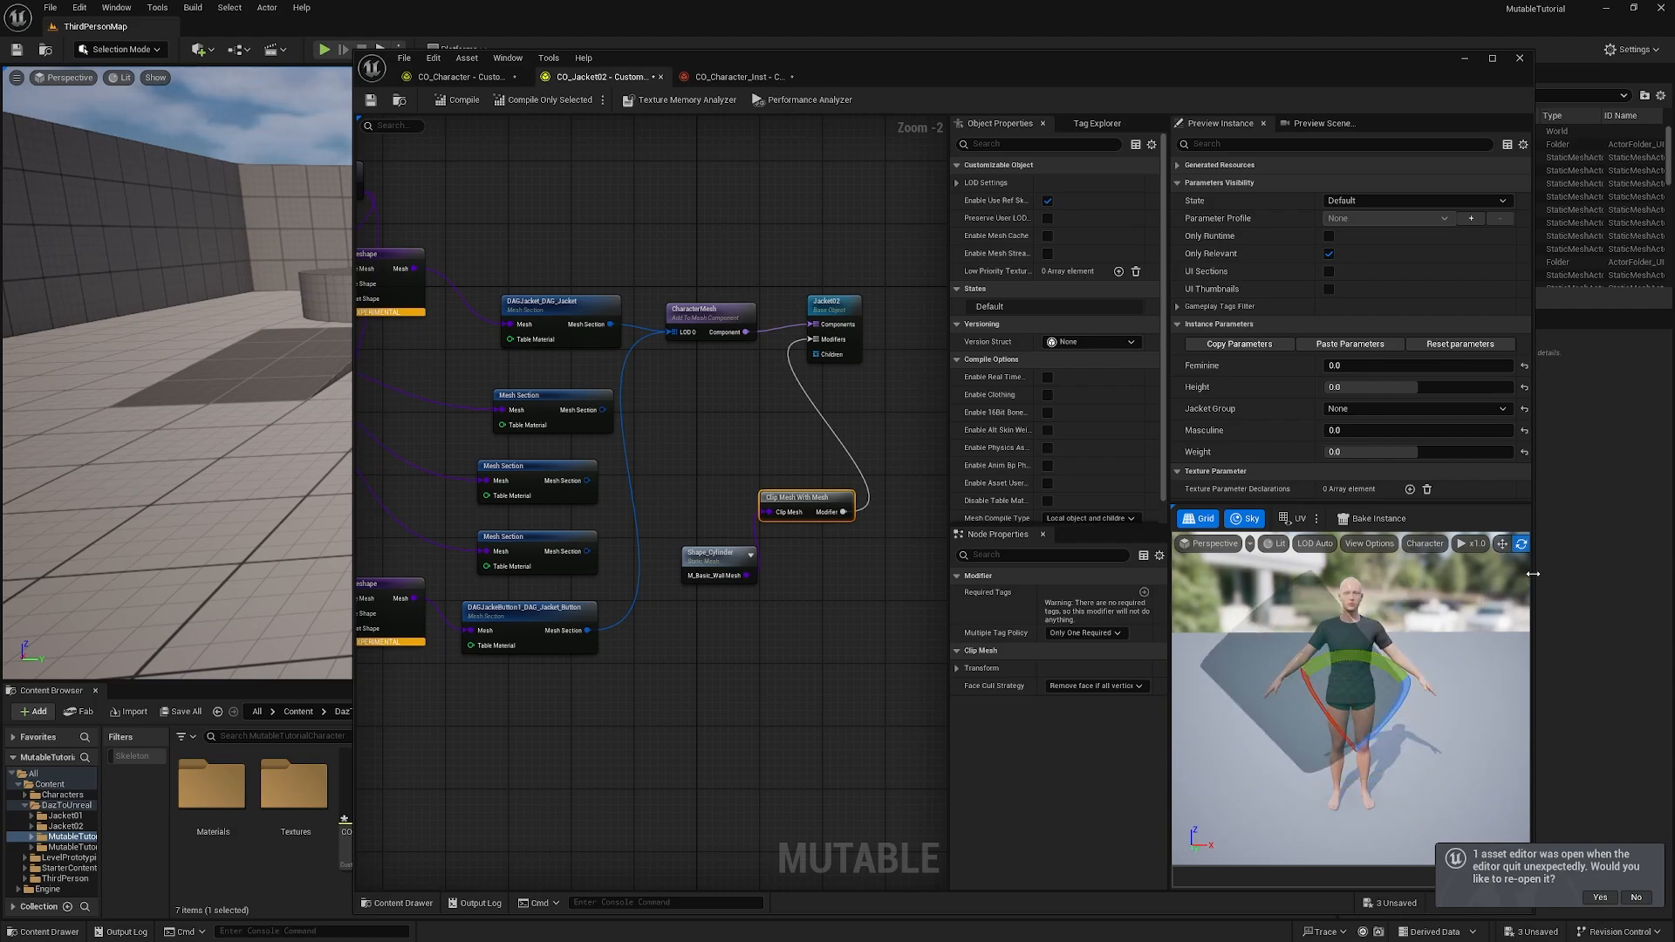
{"action": "left_click_drag", "start_coordinate": [1533, 574], "coordinate": [1544, 573]}
{"action": "left_click_drag", "start_coordinate": [1178, 568], "coordinate": [1074, 567]}
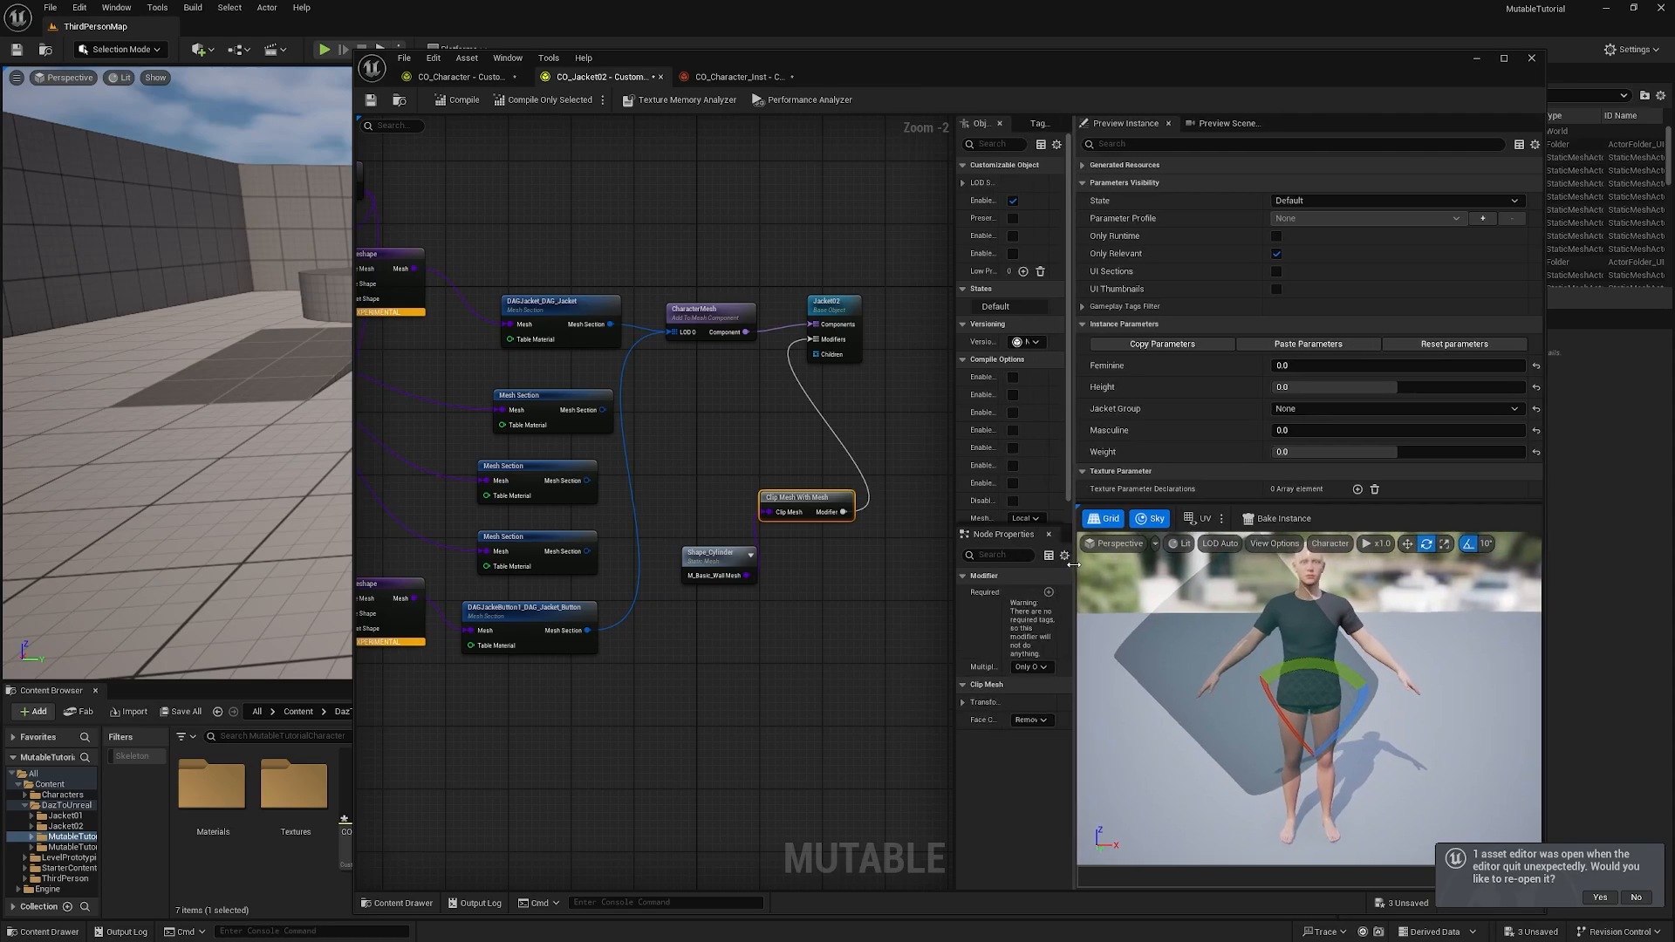
{"action": "left_click", "coordinate": [1469, 544]}
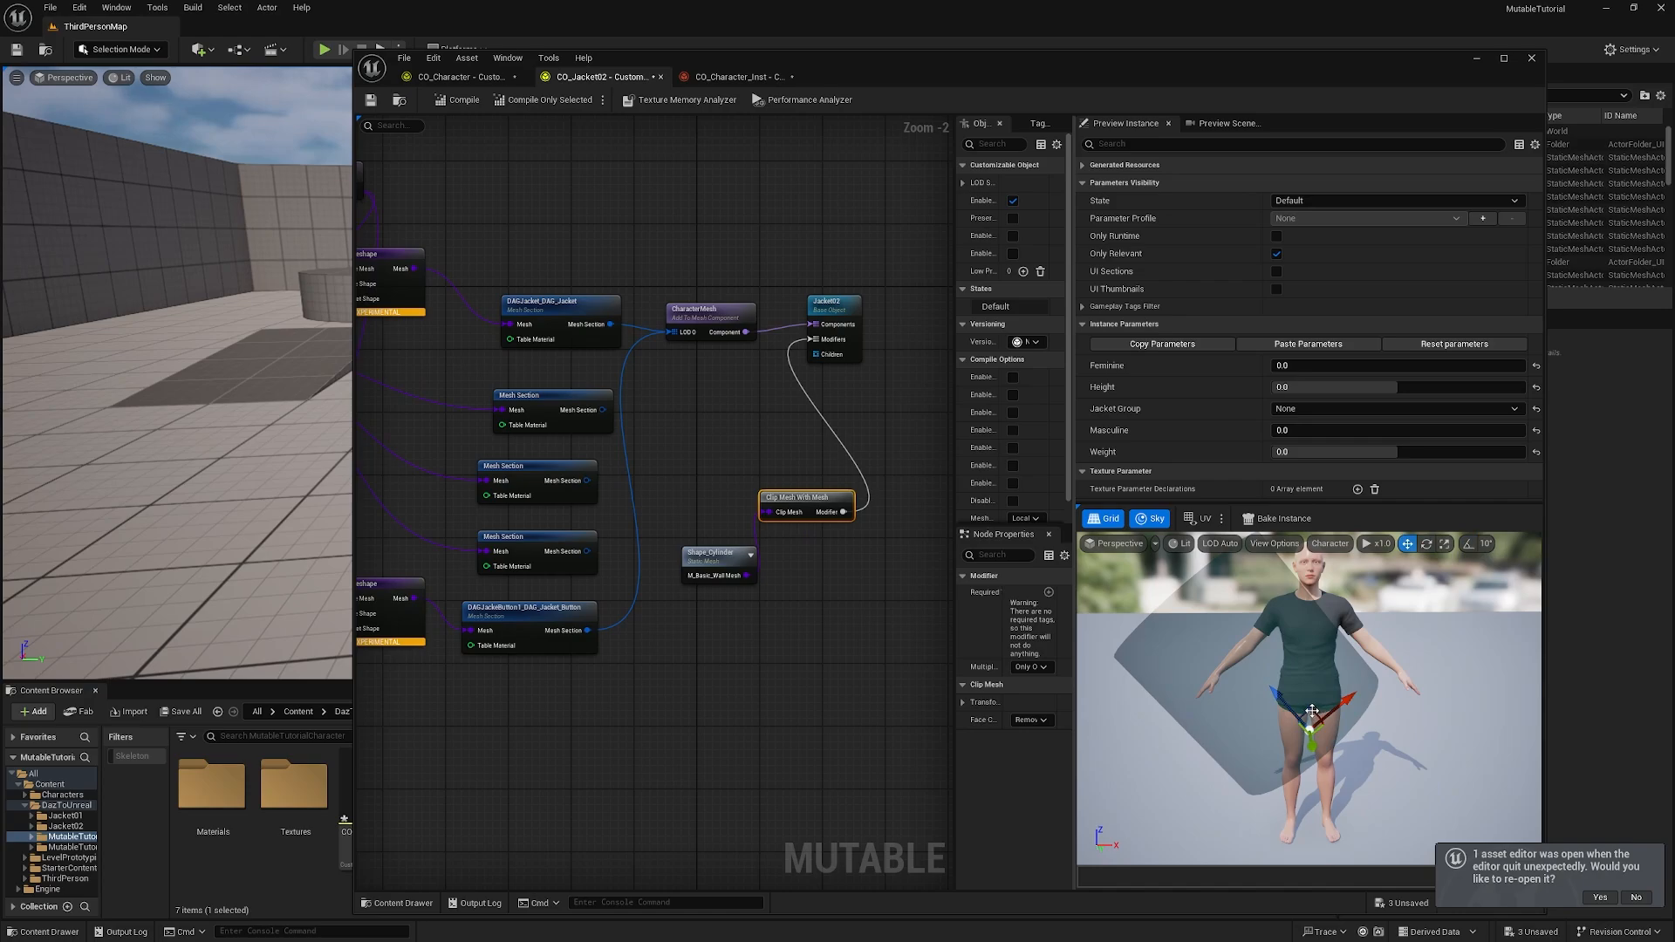
Step: Move the clipping cylinder onto the character's left arm, align it with the arm and scale it down to a slim sleeve shape
{"action": "key", "text": "w"}
{"action": "key", "text": "e"}
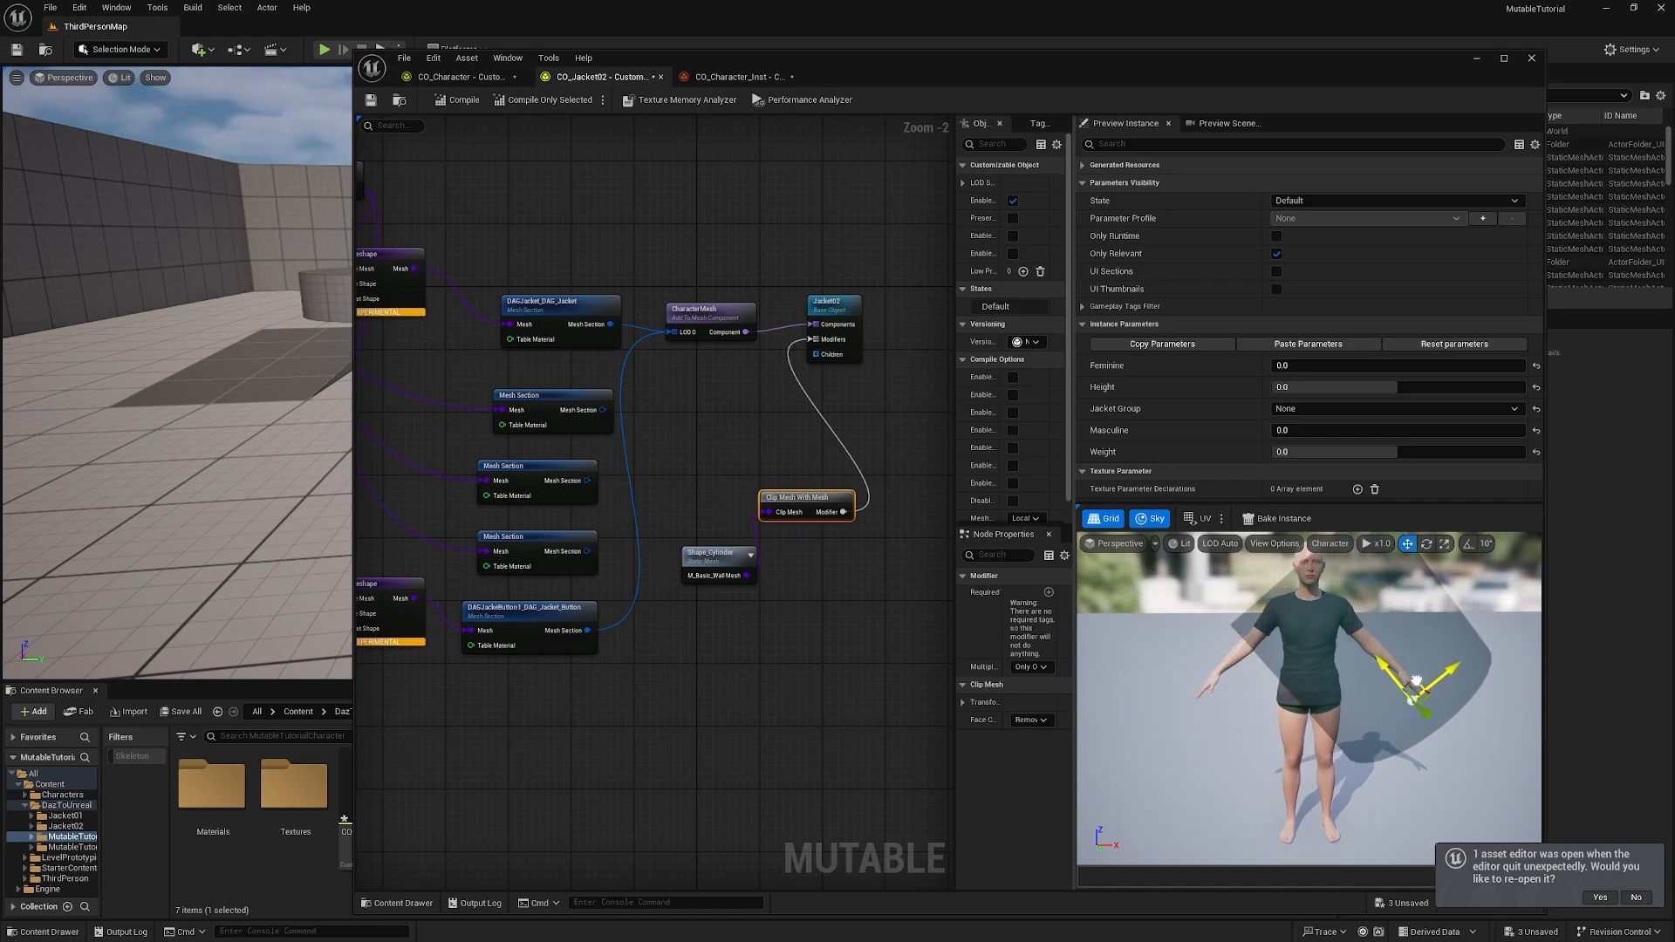
{"action": "key", "text": "r"}
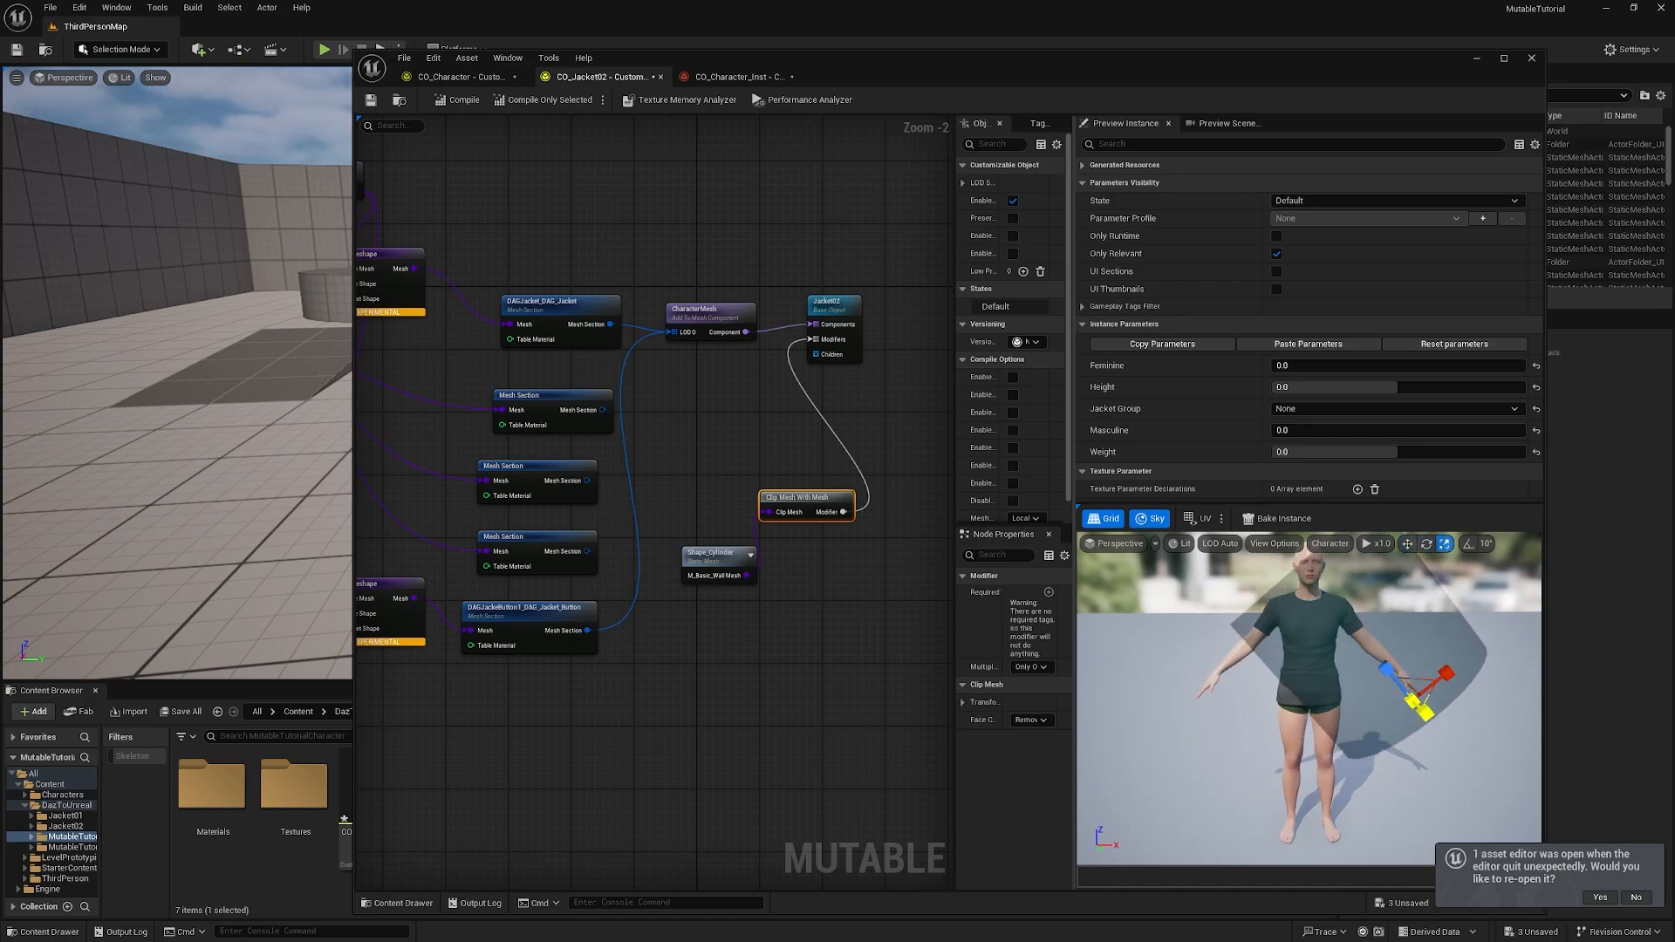
{"action": "left_click_drag", "start_coordinate": [1425, 714], "coordinate": [1438, 724]}
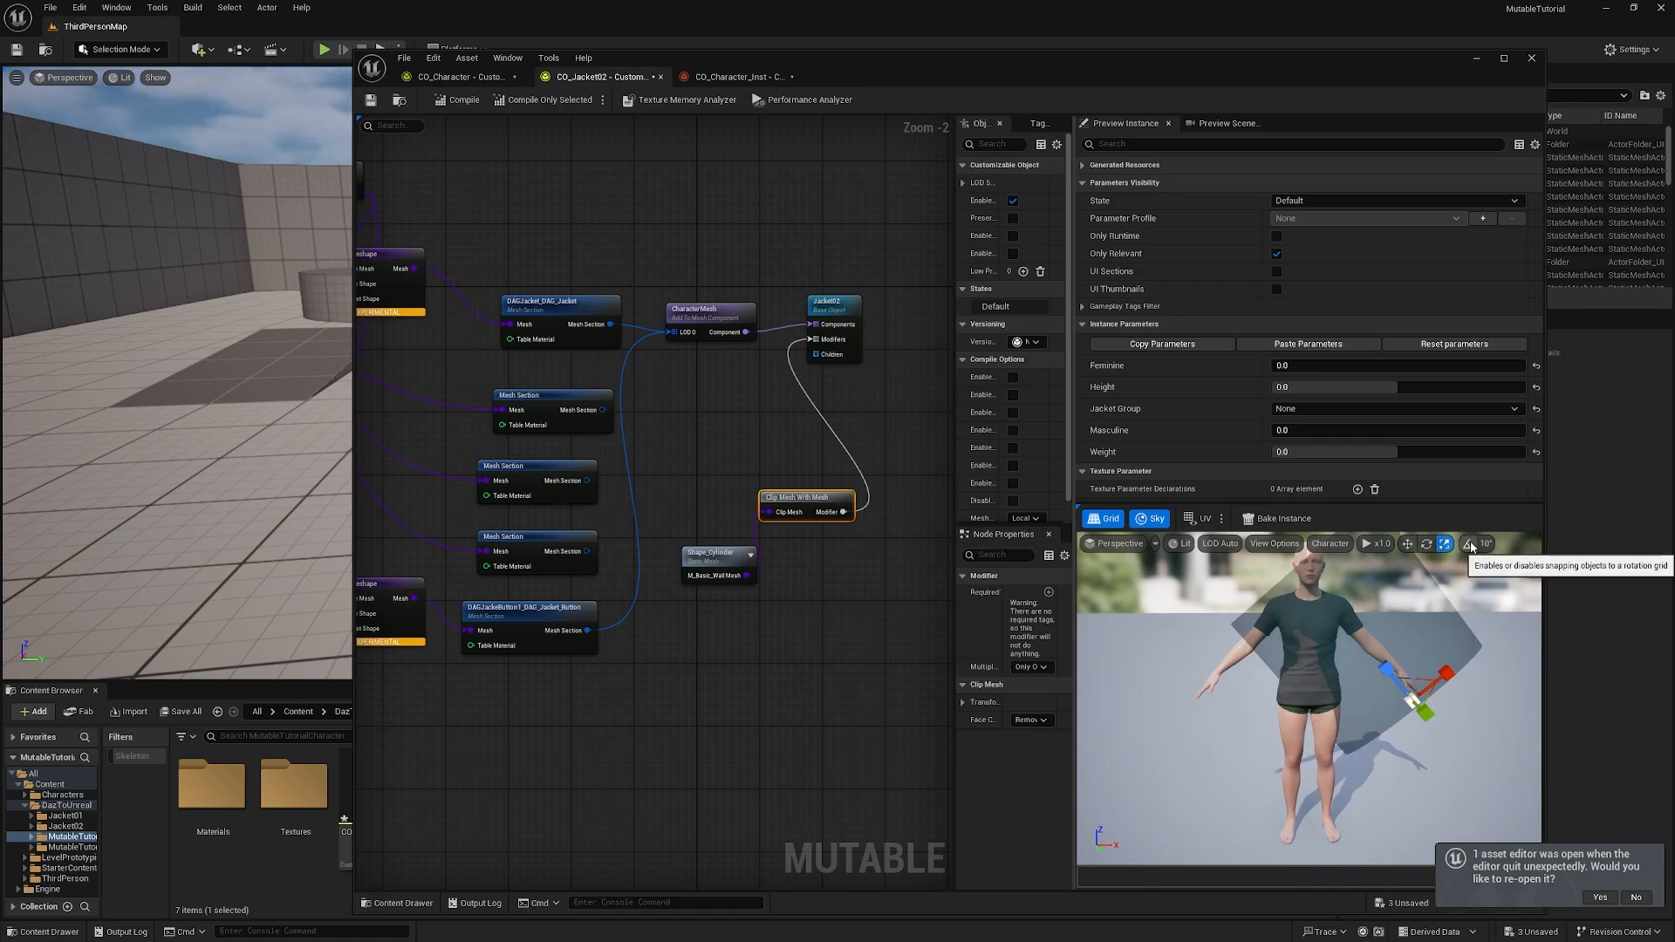
{"action": "scroll", "coordinate": [1488, 601], "scroll_direction": "down", "scroll_amount": 3}
{"action": "left_click_drag", "start_coordinate": [1488, 601], "coordinate": [1623, 576]}
{"action": "left_click_drag", "start_coordinate": [1308, 633], "coordinate": [1326, 628]}
{"action": "left_click_drag", "start_coordinate": [1433, 679], "coordinate": [1344, 636]}
{"action": "key", "text": "w"}
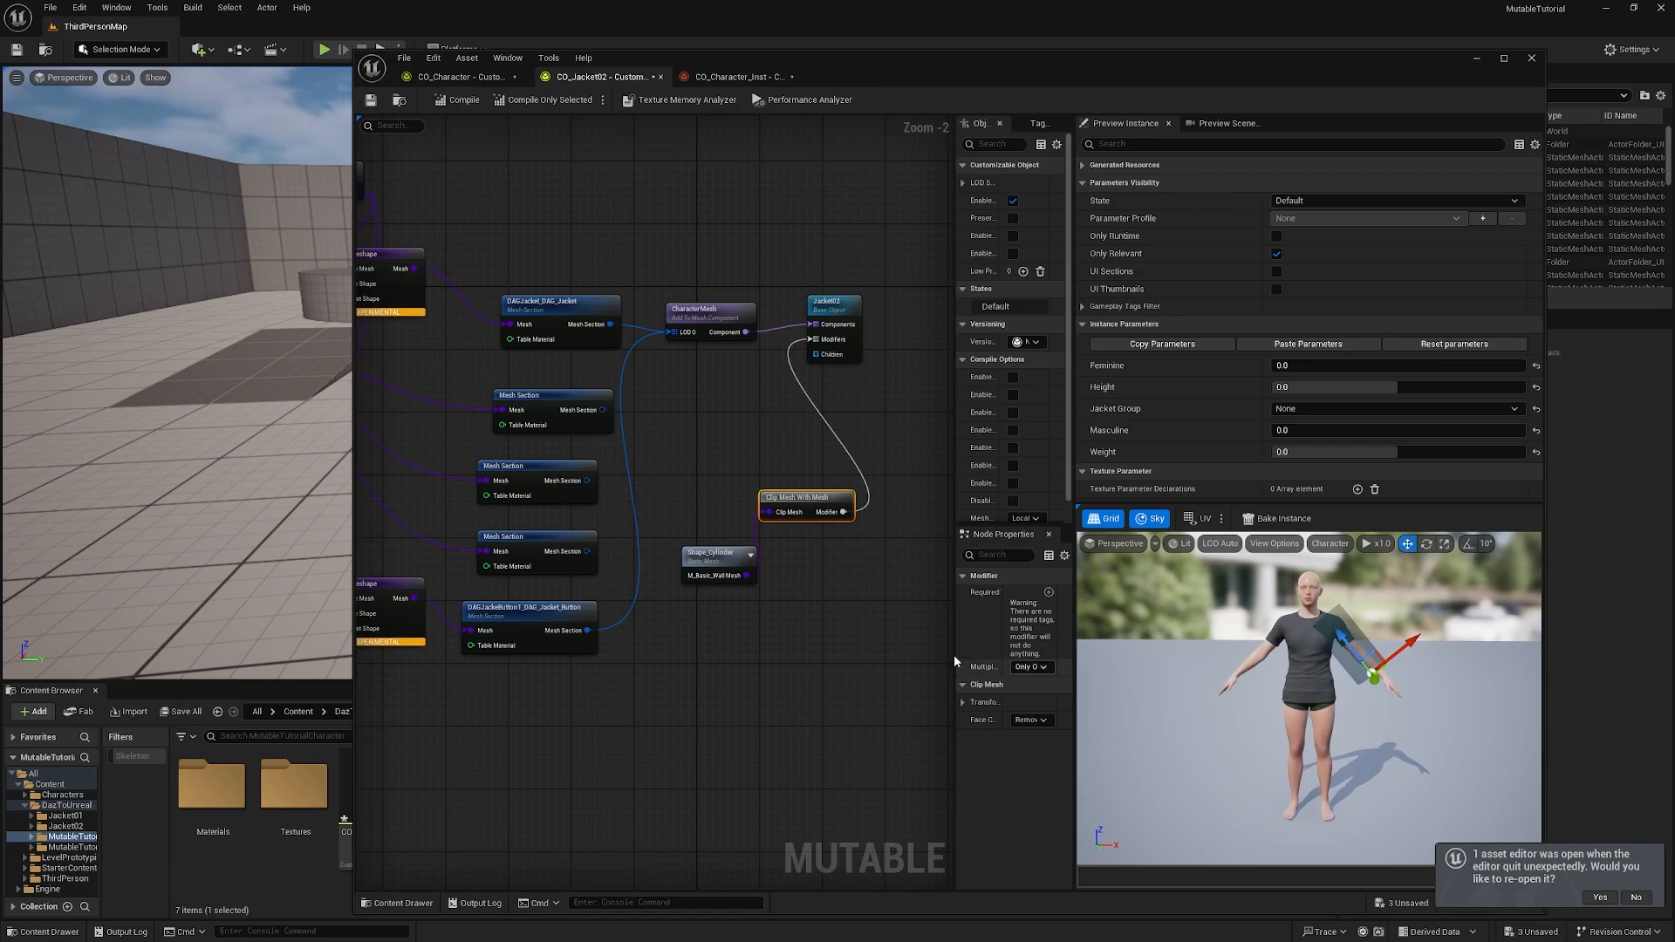
Step: Duplicate the Clip Mesh With Mesh node together with its Shape_Cylinder node and place the copies below the originals
{"action": "left_click", "coordinate": [841, 614]}
{"action": "left_click_drag", "start_coordinate": [738, 516], "coordinate": [774, 615]}
{"action": "key", "text": "ctrl+c"}
{"action": "key", "text": "ctrl+v"}
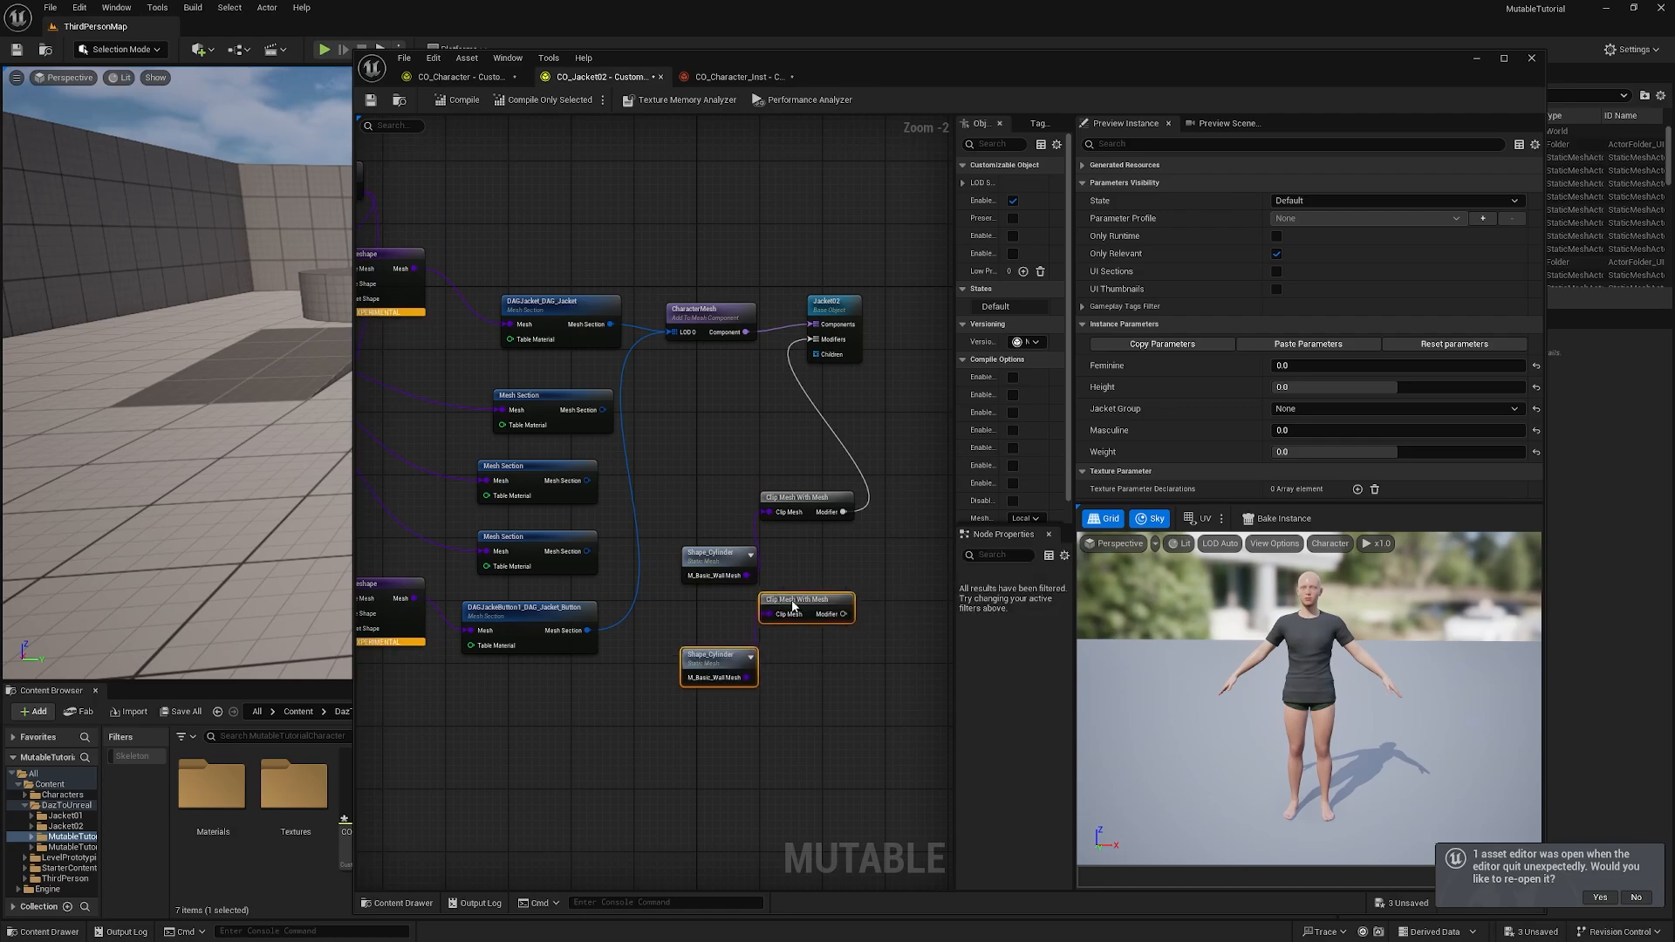
Step: Move and rotate the duplicated modifier's clipping cylinder so that it encloses the character's right arm, checking it from the side
{"action": "left_click", "coordinate": [829, 609]}
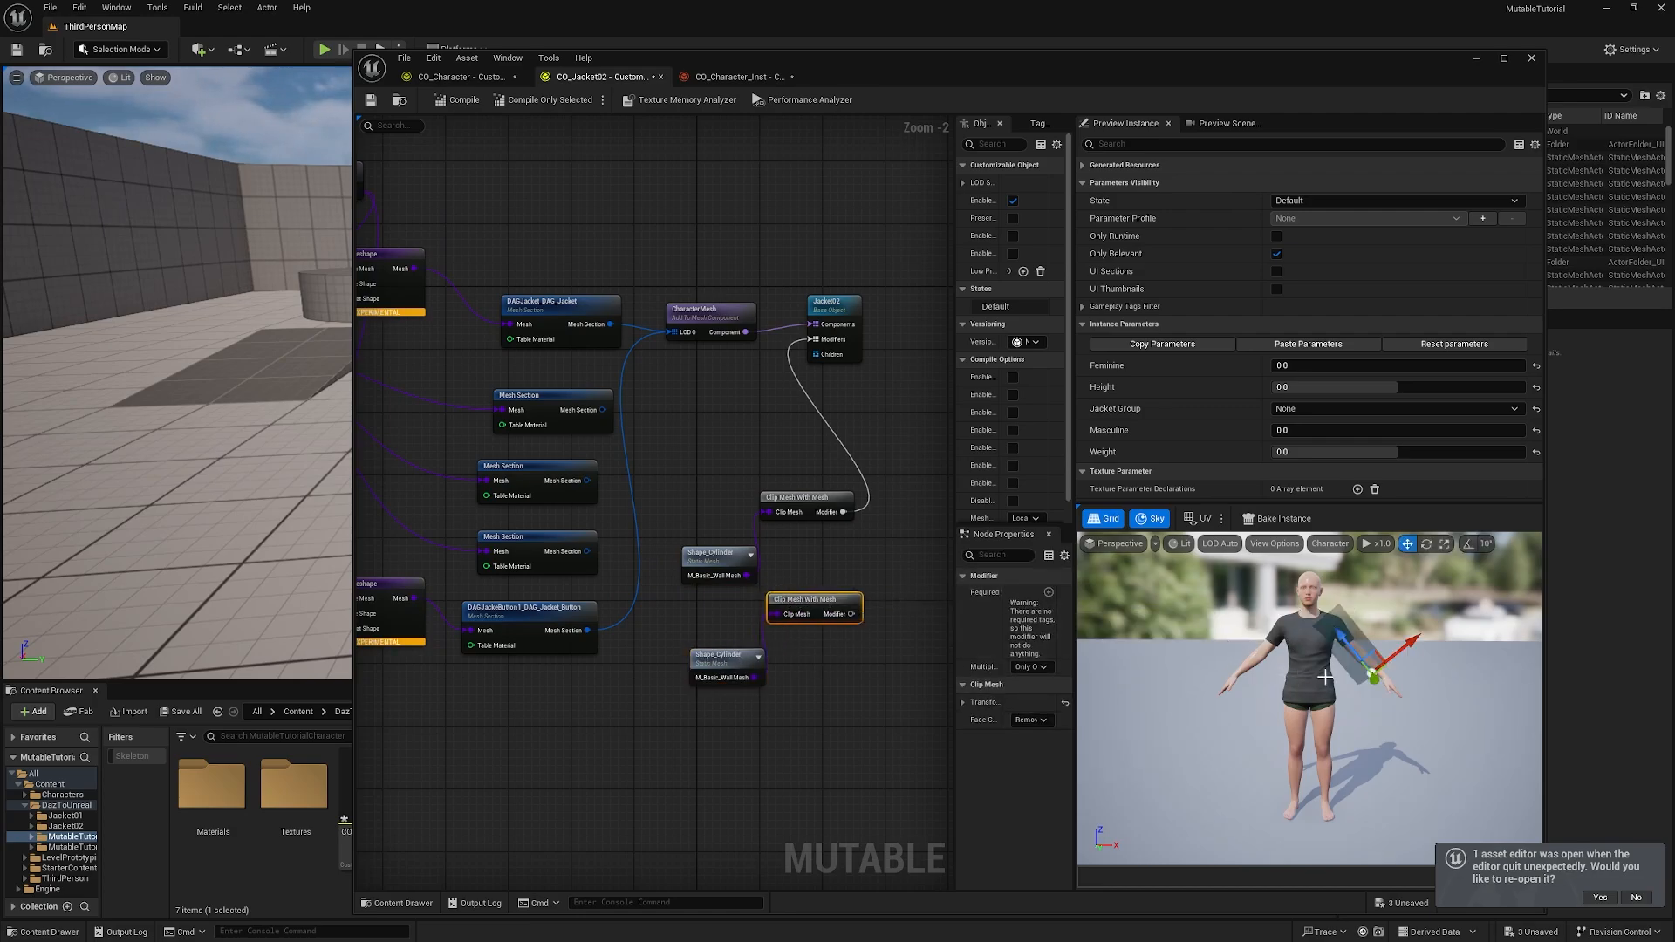
{"action": "left_click_drag", "start_coordinate": [1365, 655], "coordinate": [1221, 740]}
{"action": "key", "text": "e"}
{"action": "key", "text": "w"}
{"action": "mouse_move", "coordinate": [1279, 682]}
{"action": "left_mouse_down"}
{"action": "mouse_move", "coordinate": [1244, 674]}
{"action": "mouse_move", "coordinate": [1258, 670]}
{"action": "left_mouse_up"}
{"action": "left_click_drag", "start_coordinate": [1361, 750], "coordinate": [1257, 735]}
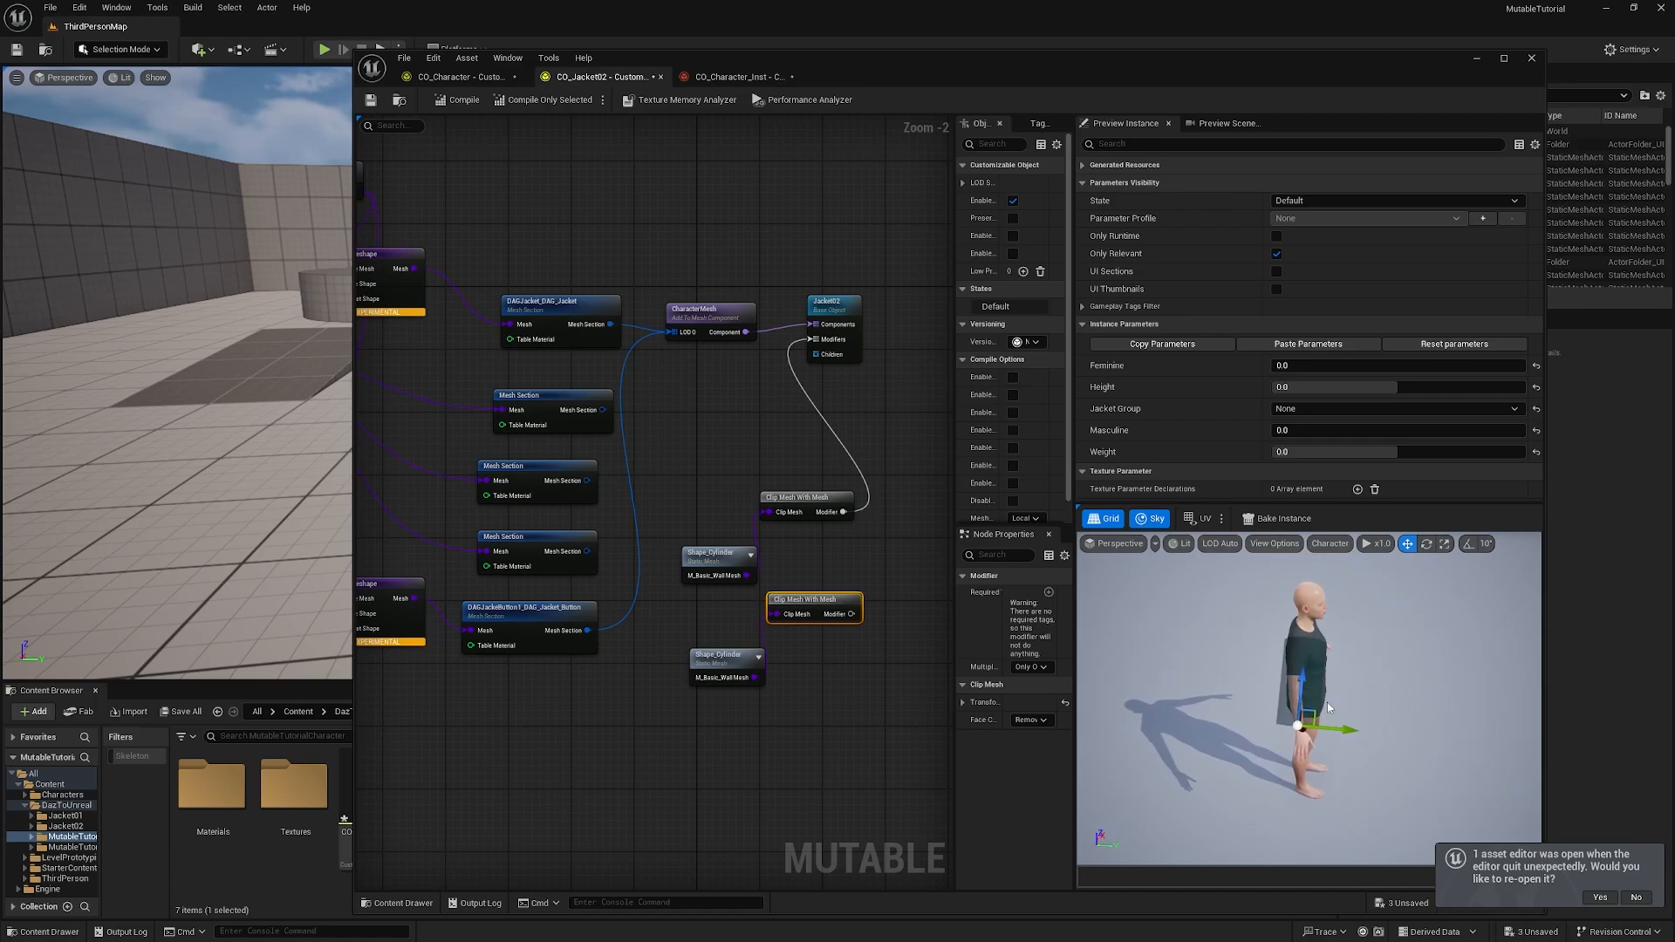
{"action": "left_click_drag", "start_coordinate": [1422, 700], "coordinate": [1260, 639]}
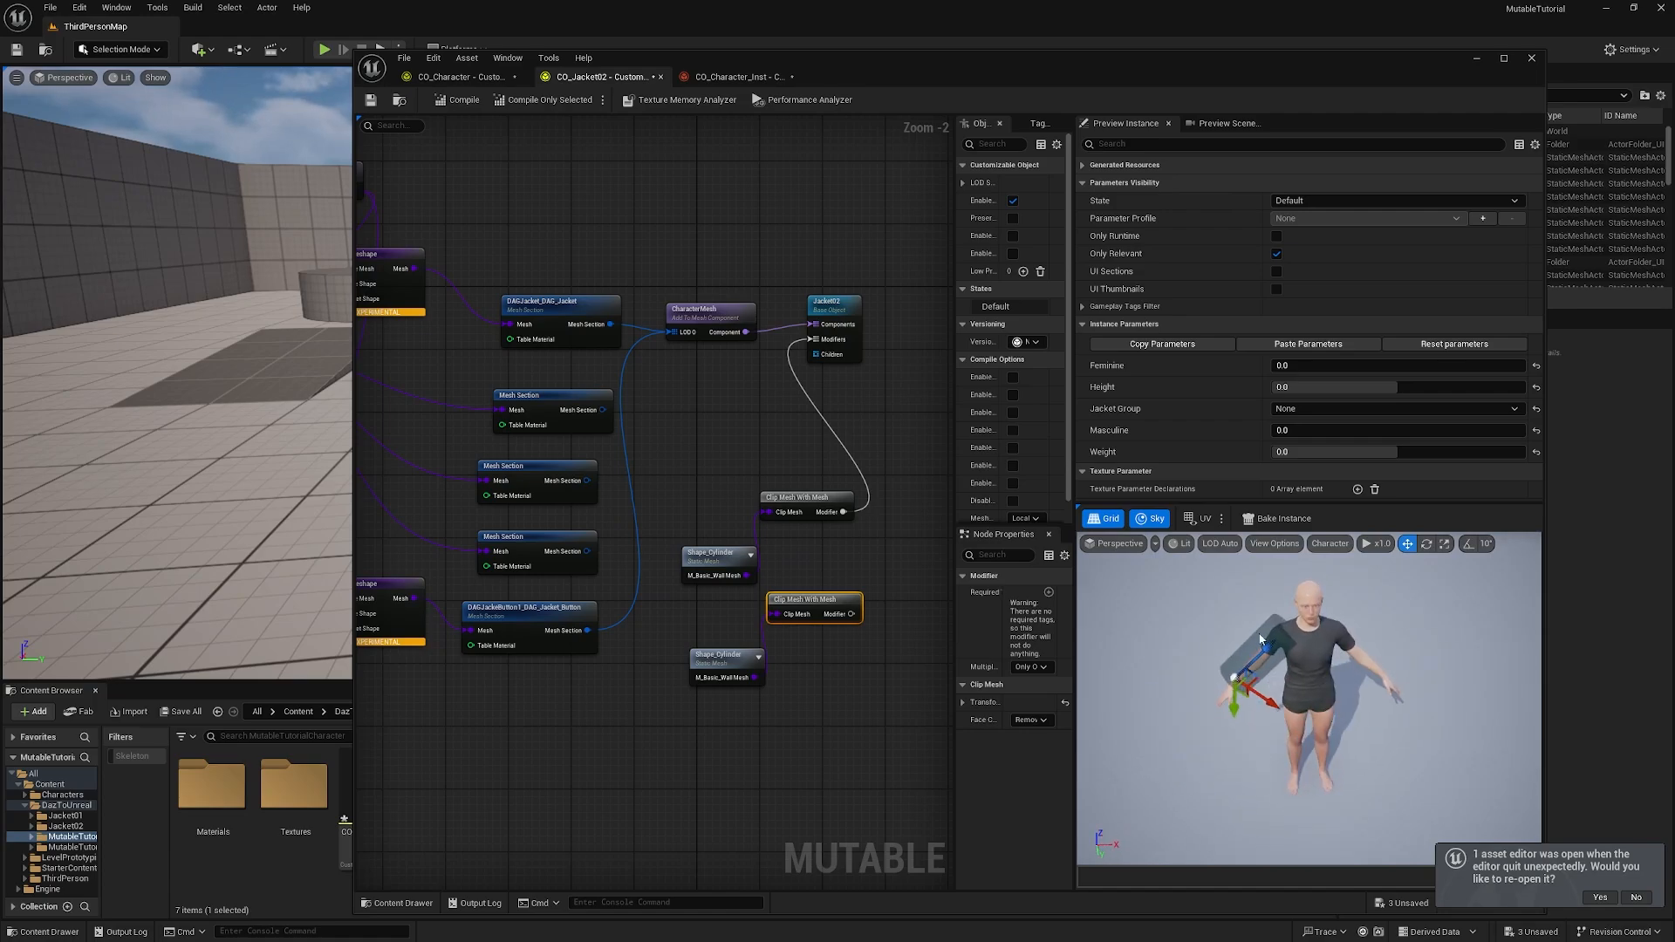
Step: Adjust the original modifier's clipping cylinder so it sits farther down along the character's left arm
{"action": "left_click", "coordinate": [818, 505]}
{"action": "left_click_drag", "start_coordinate": [1361, 698], "coordinate": [1185, 660]}
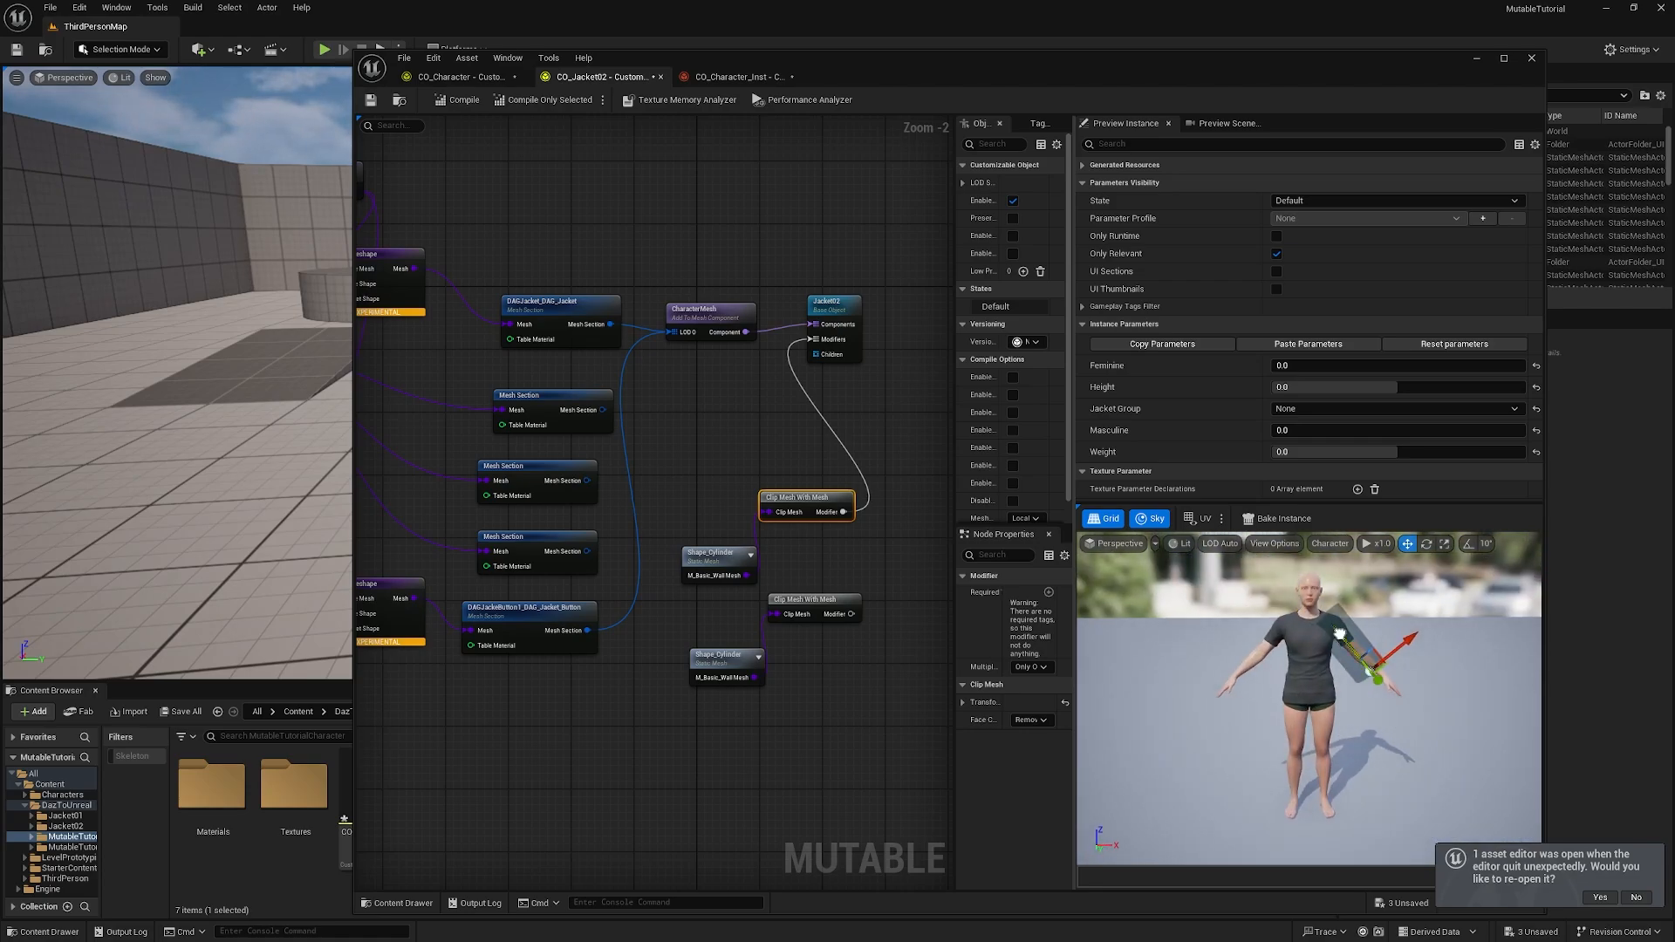
{"action": "left_click_drag", "start_coordinate": [1340, 634], "coordinate": [1273, 667]}
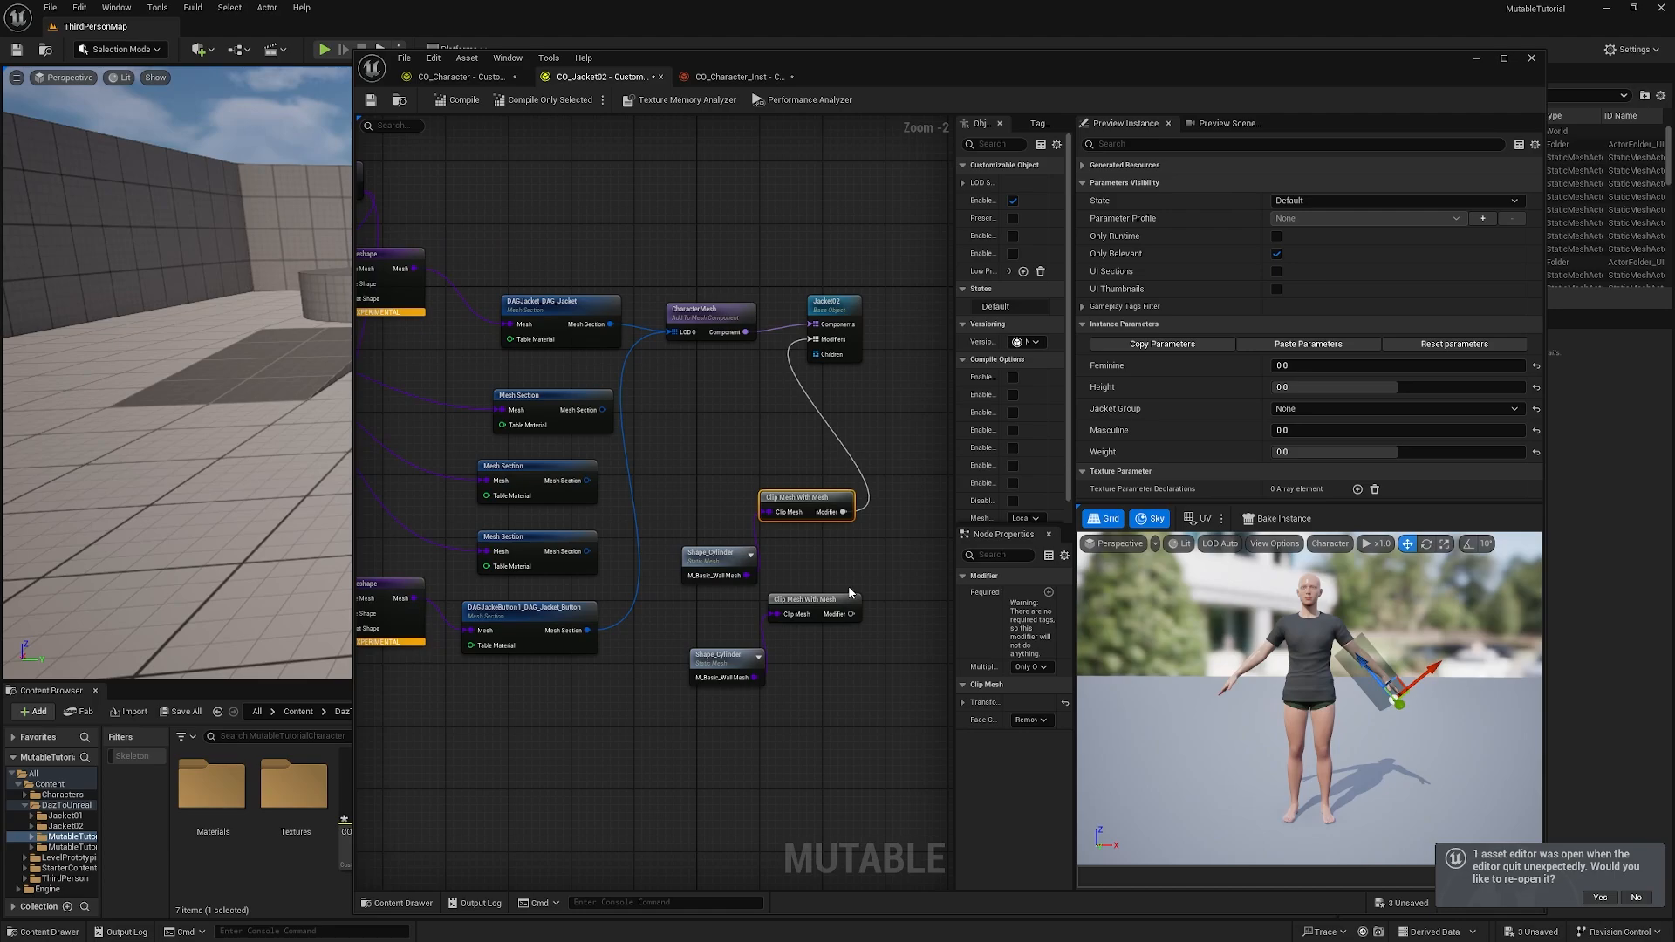
Step: Connect the duplicated Clip Mesh With Mesh node to the Jacket02 base object's Modifiers input and save CO_Jacket02
{"action": "left_click_drag", "start_coordinate": [850, 613], "coordinate": [811, 340]}
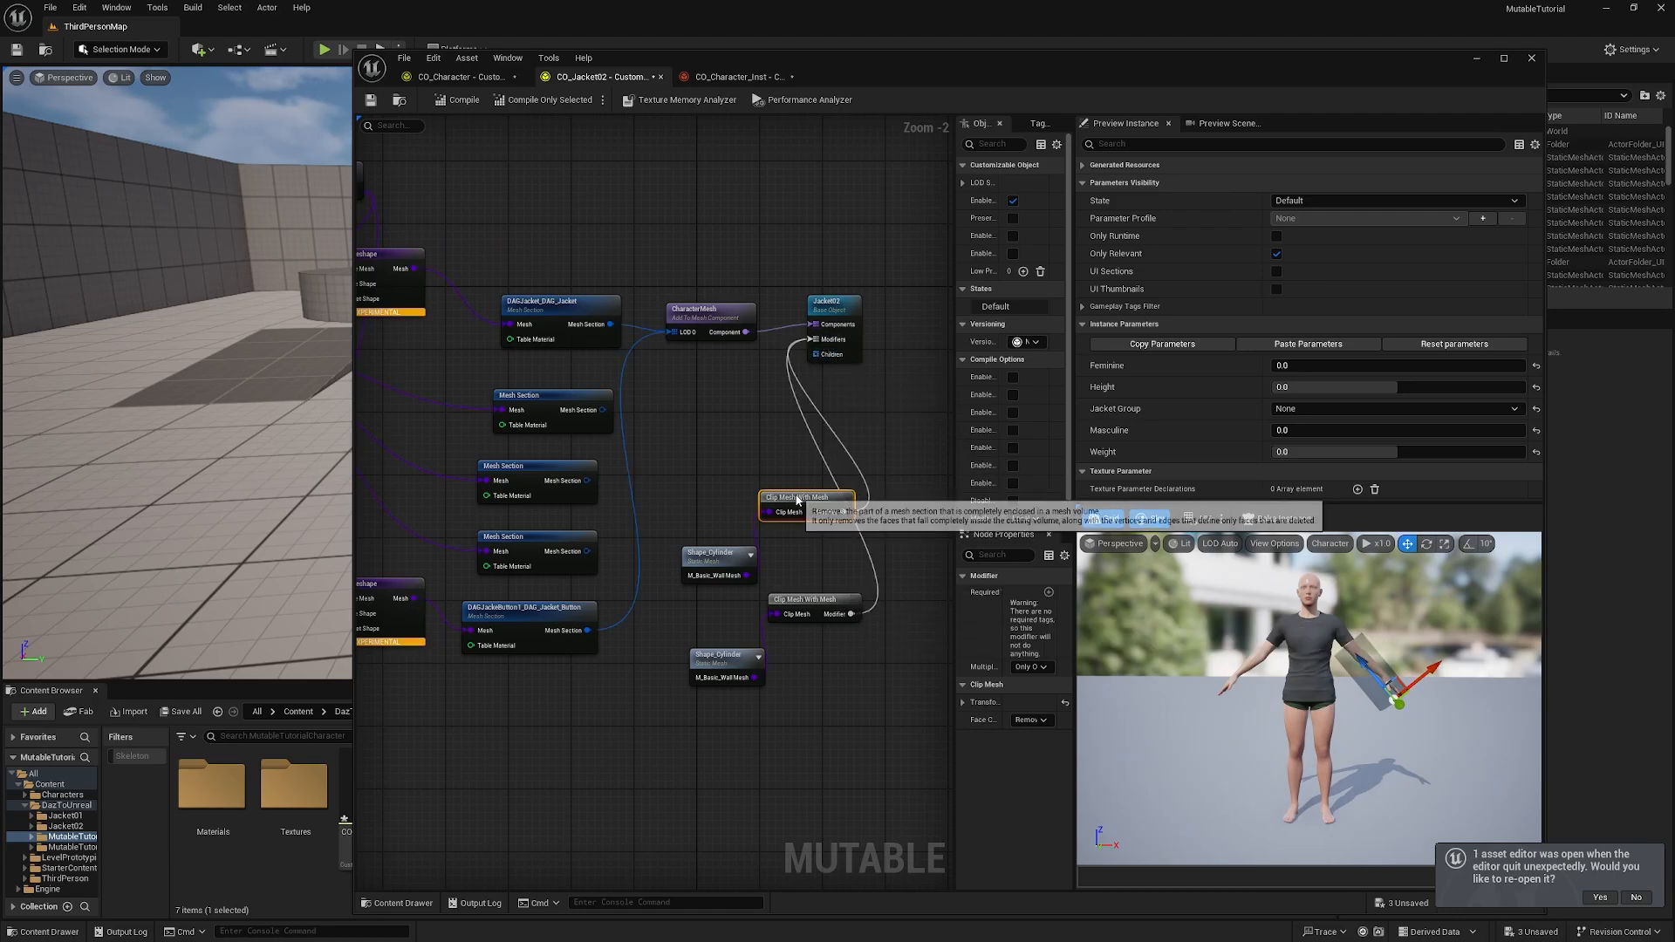
{"action": "right_click_drag", "start_coordinate": [797, 500], "coordinate": [719, 502]}
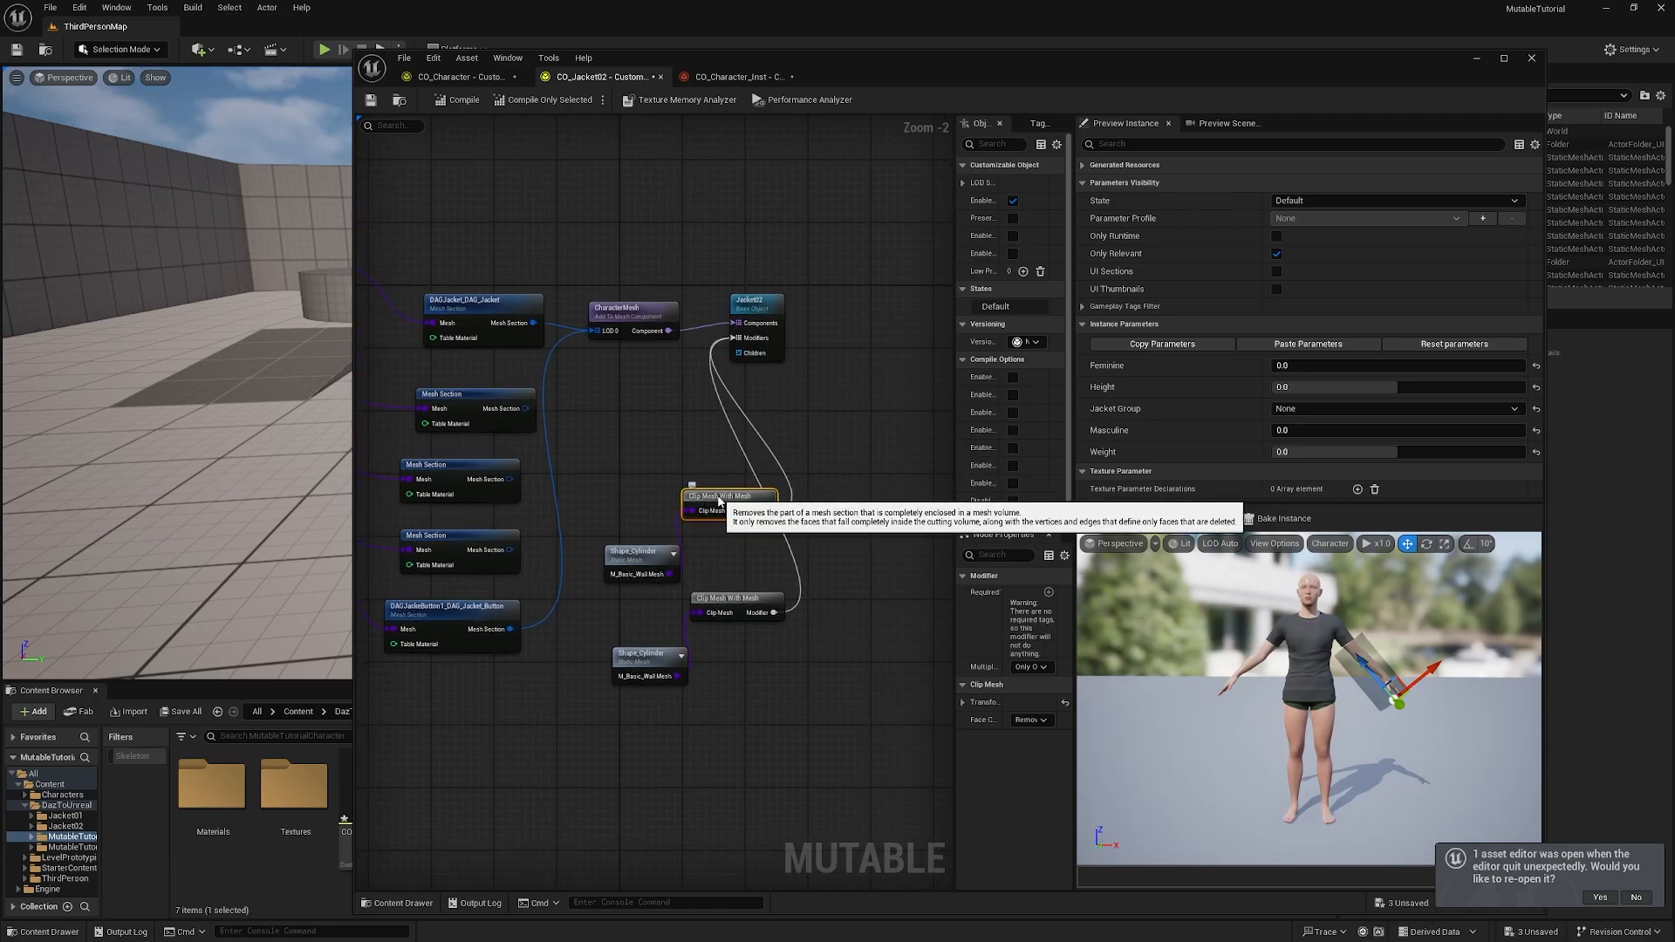
{"action": "key", "text": "ctrl+s"}
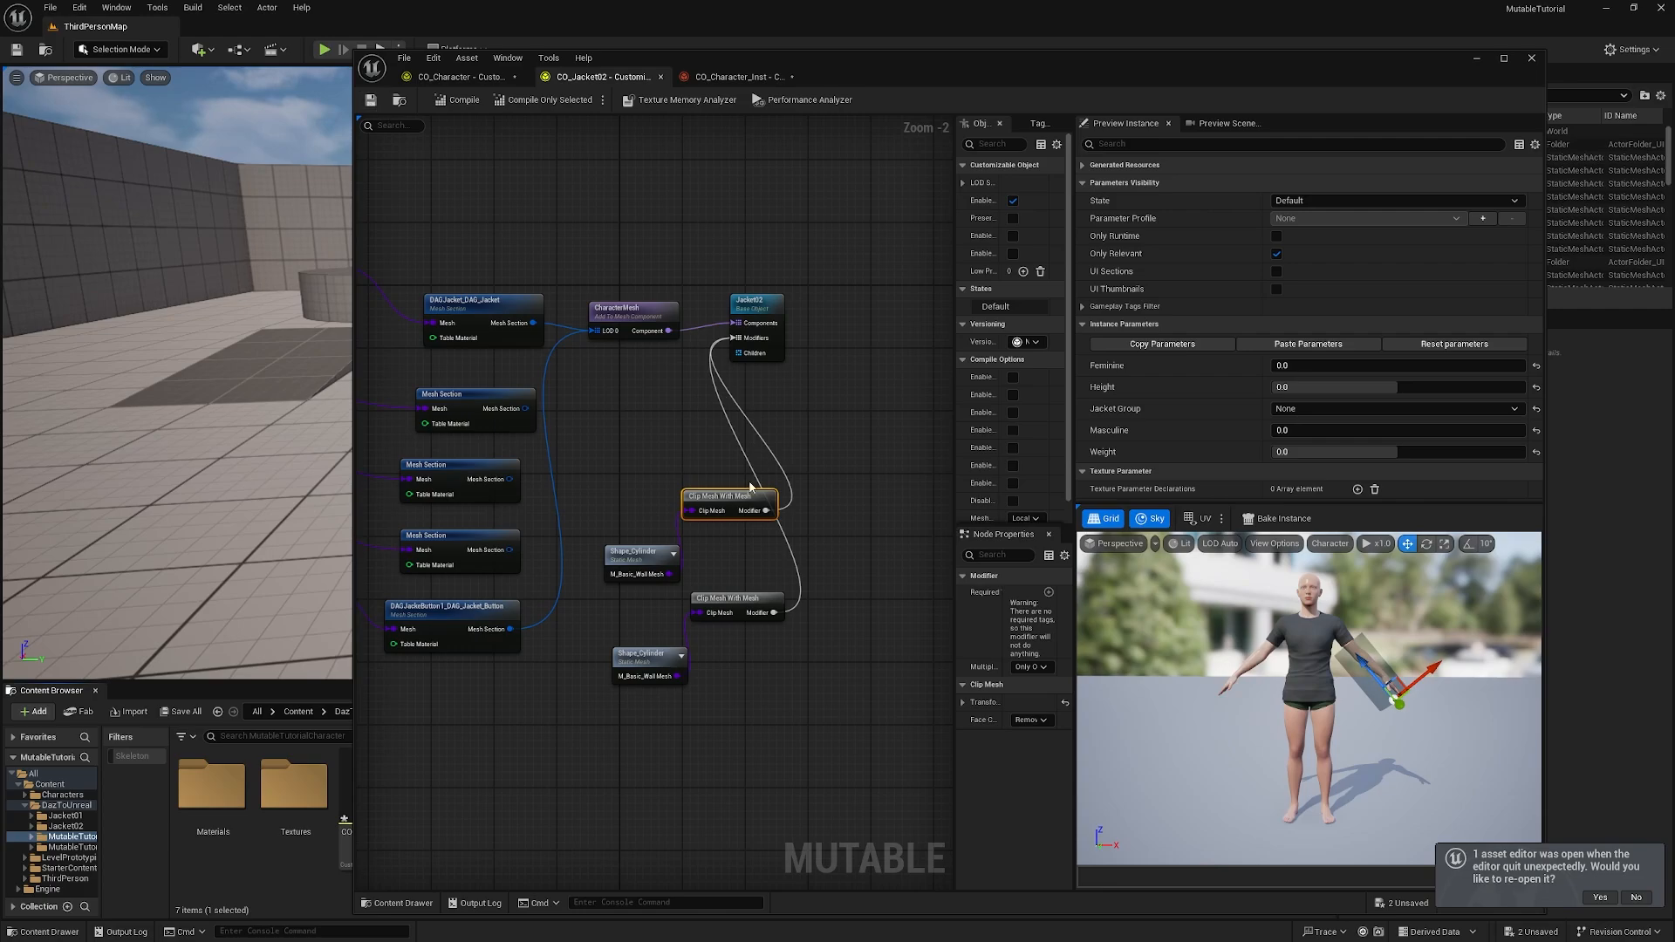
Step: Add a new required tag "body" to both Clip Mesh With Mesh nodes at once
{"action": "left_click", "coordinate": [733, 601], "text": "shift"}
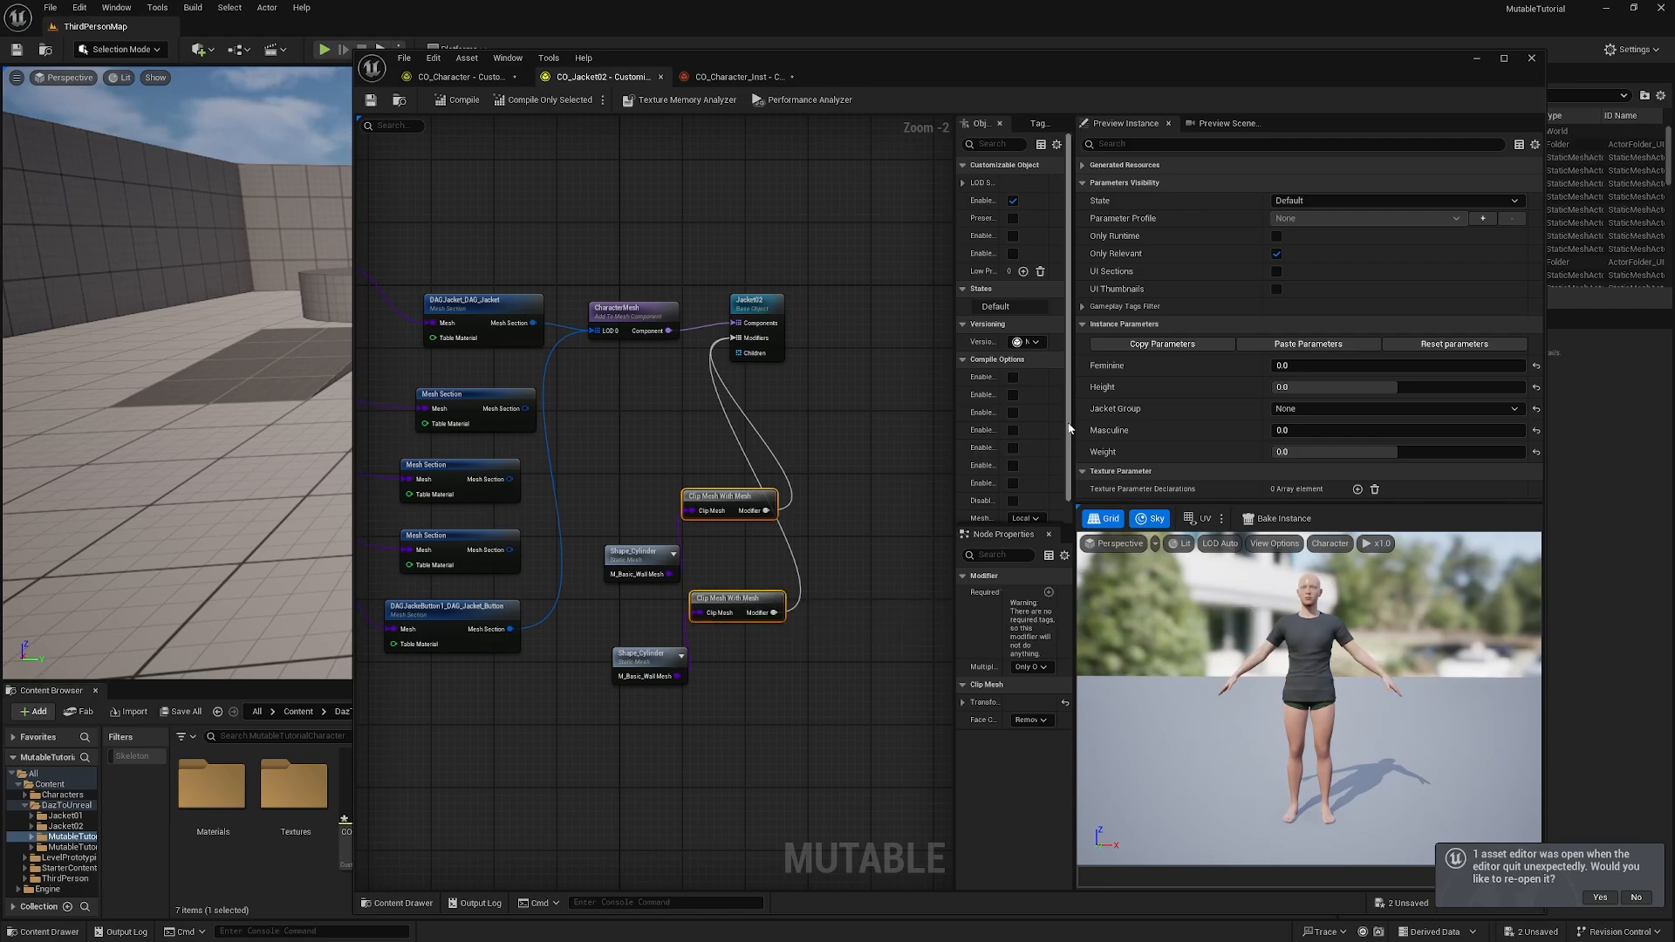
{"action": "left_click_drag", "start_coordinate": [1070, 428], "coordinate": [1336, 427]}
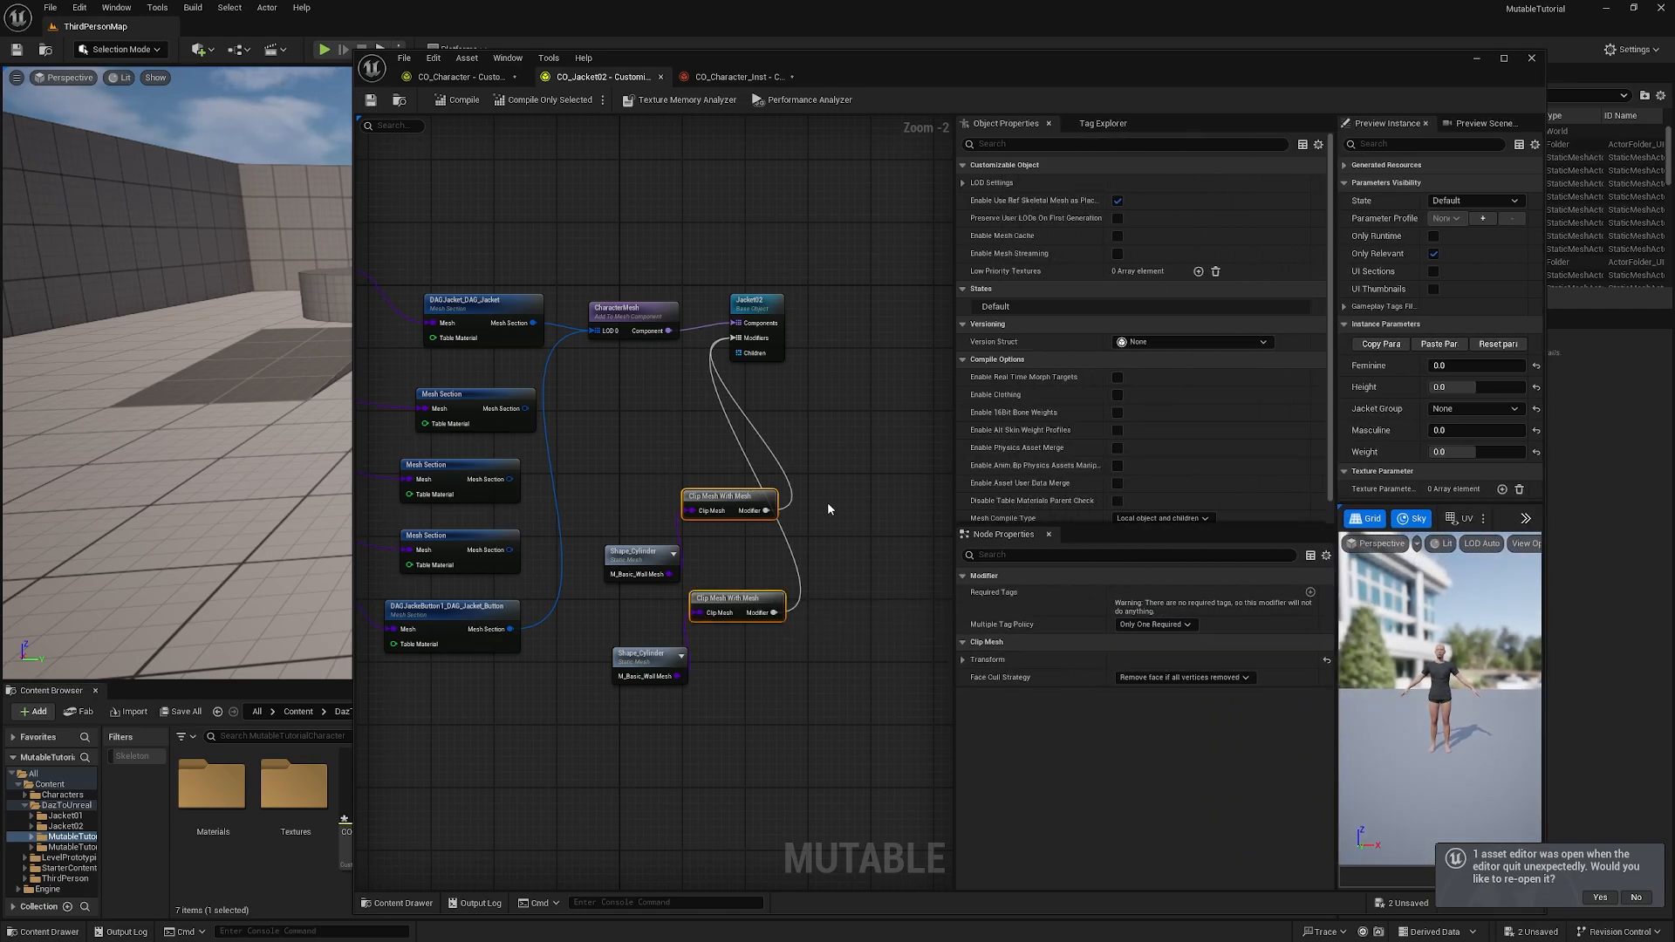
{"action": "right_click_drag", "start_coordinate": [829, 508], "coordinate": [824, 534]}
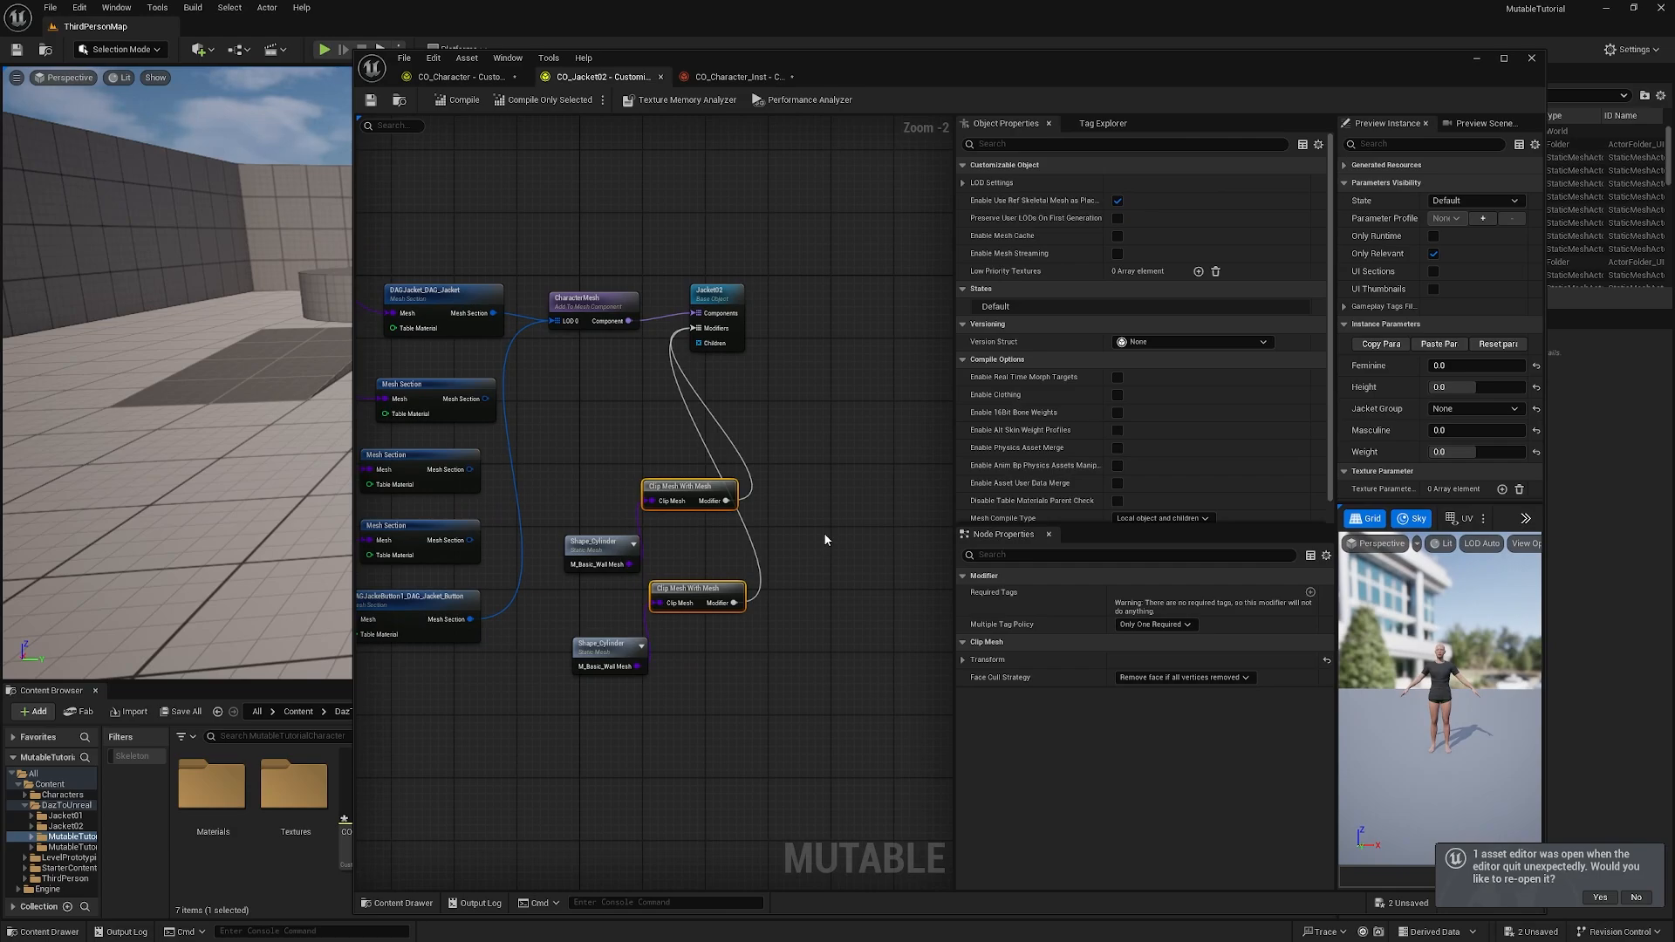
{"action": "left_click", "coordinate": [1311, 593]}
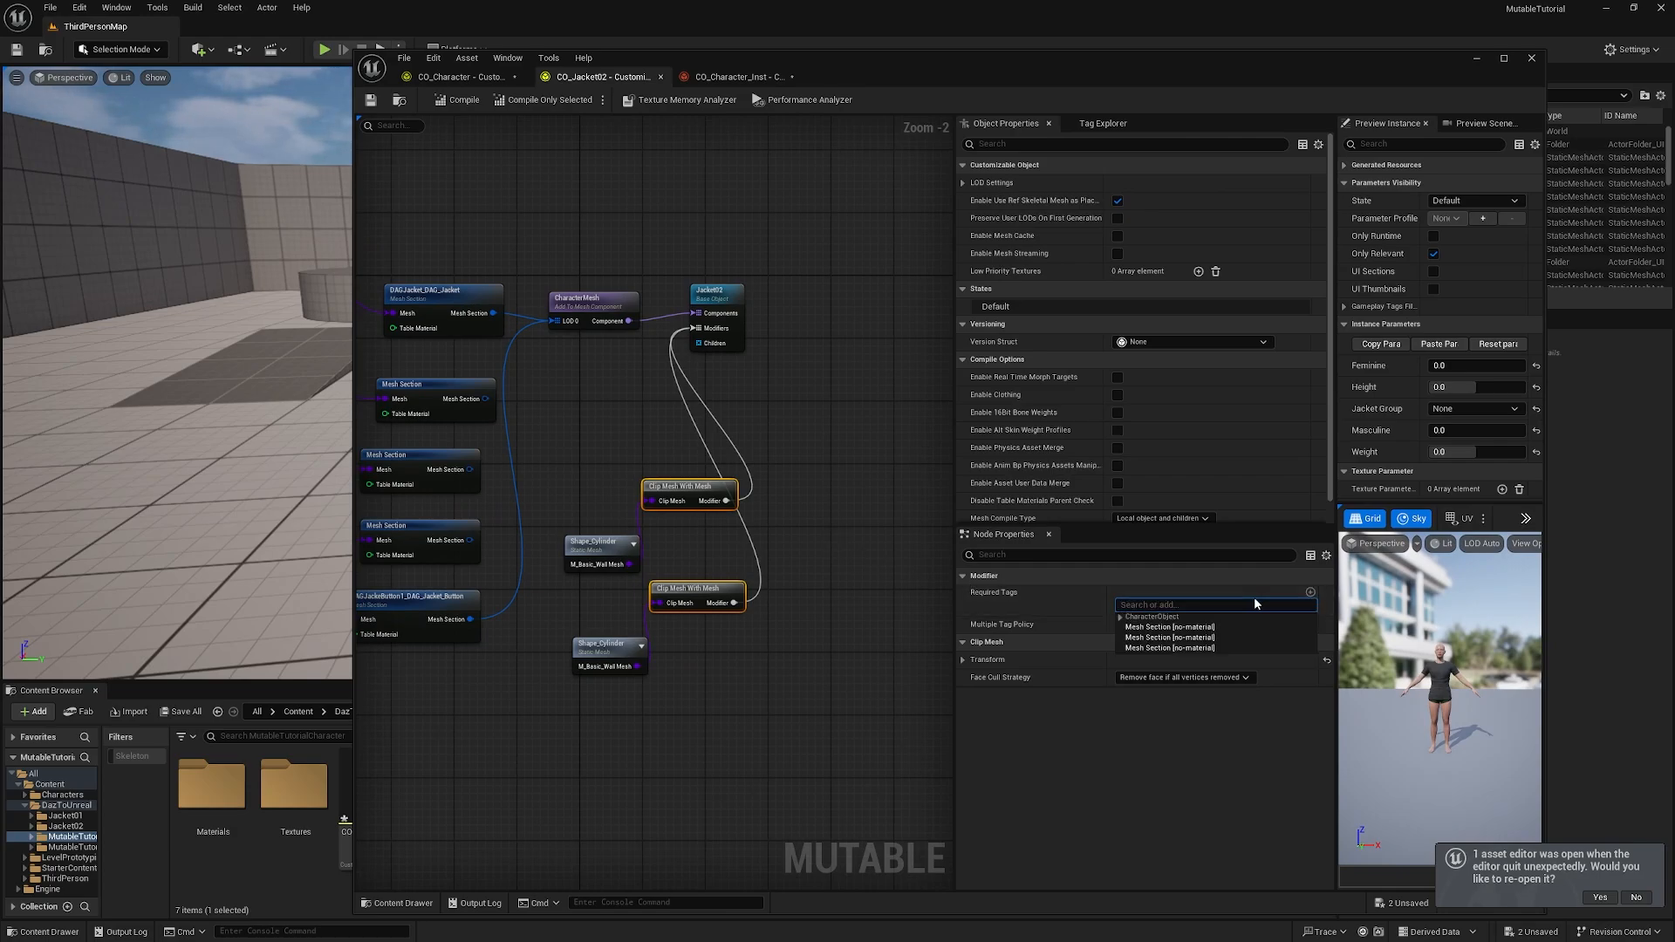
{"action": "type", "text": "body"}
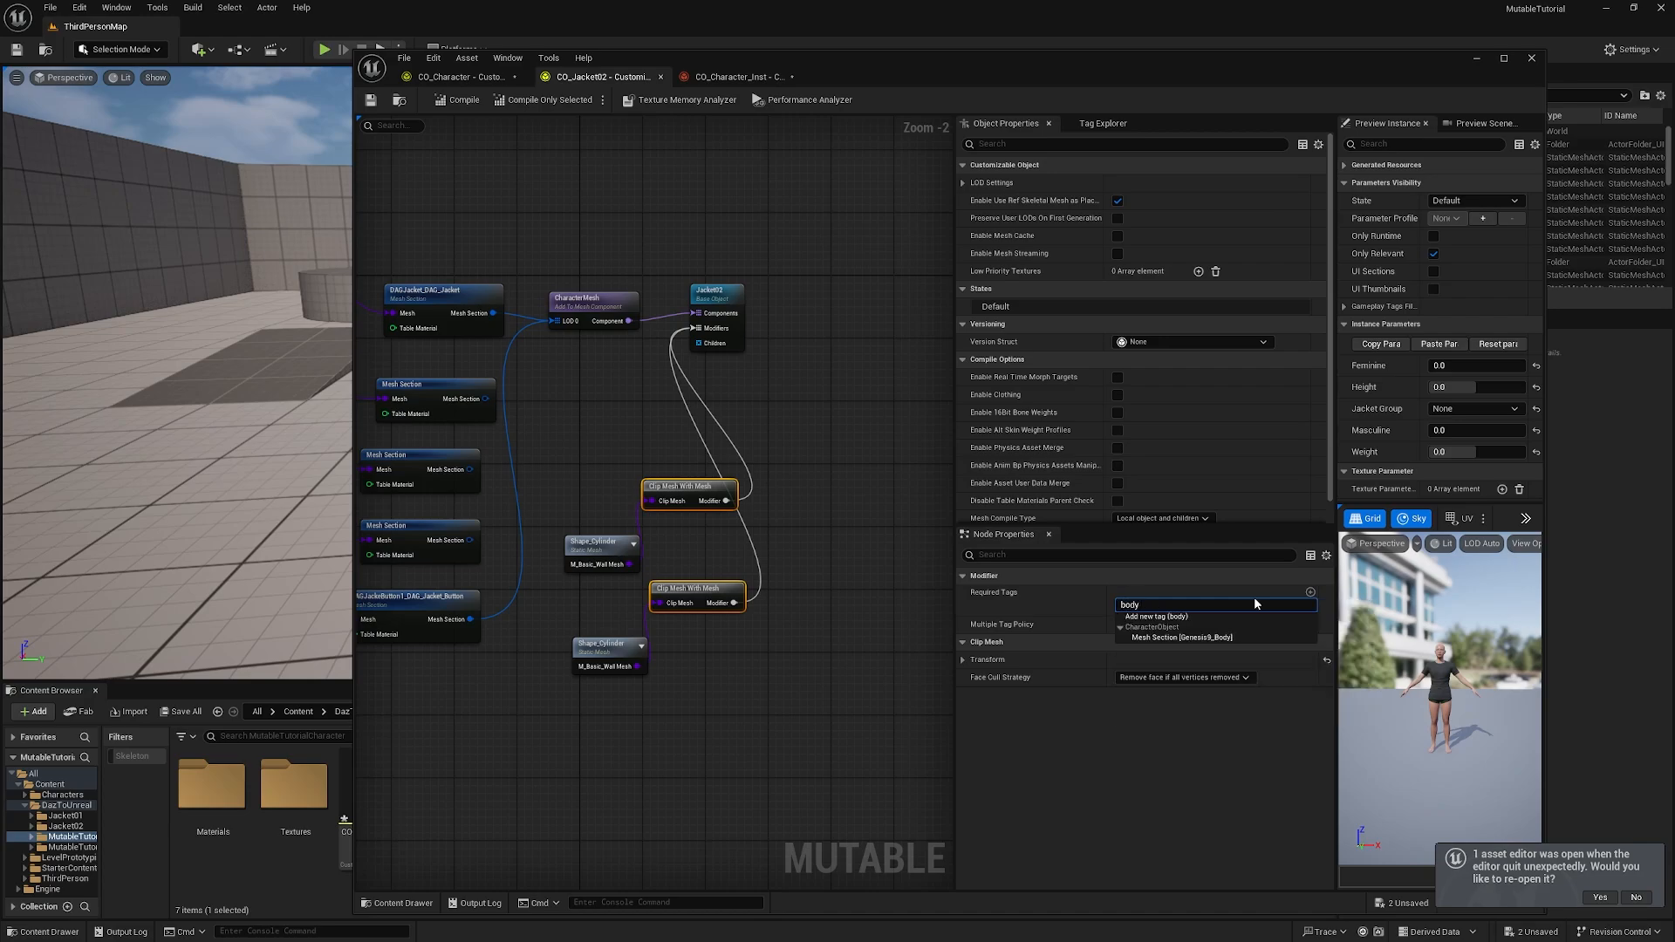
{"action": "key", "text": "Return"}
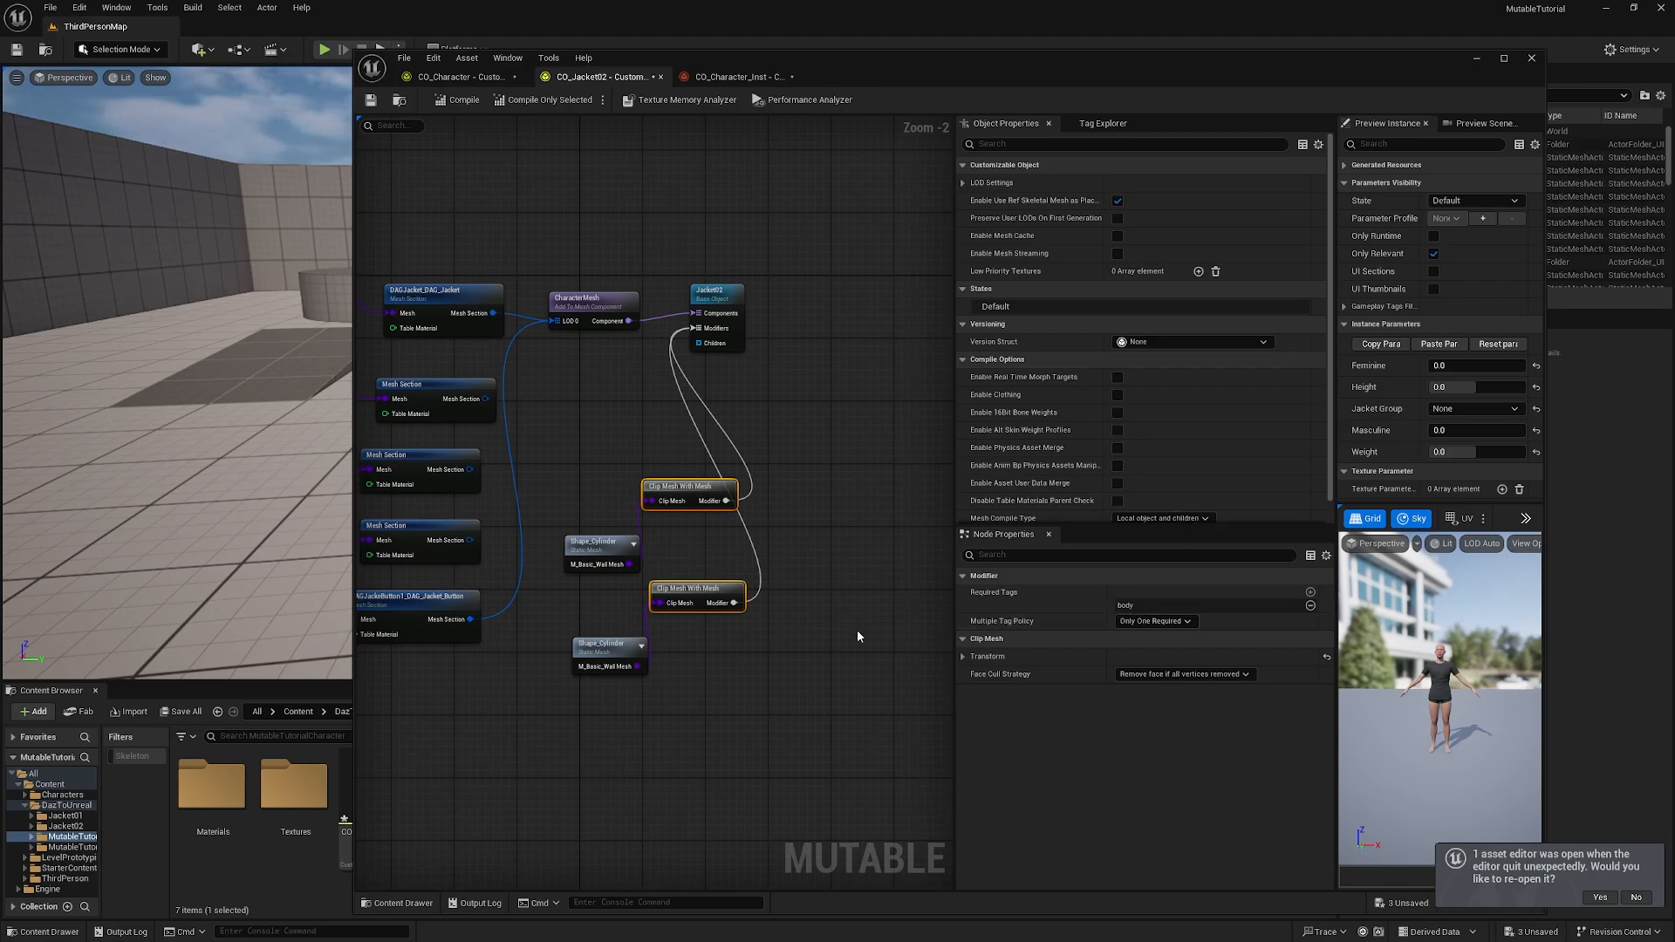
Step: Save CO_Jacket02 and switch to the CO_Character graph
{"action": "left_click", "coordinate": [829, 546]}
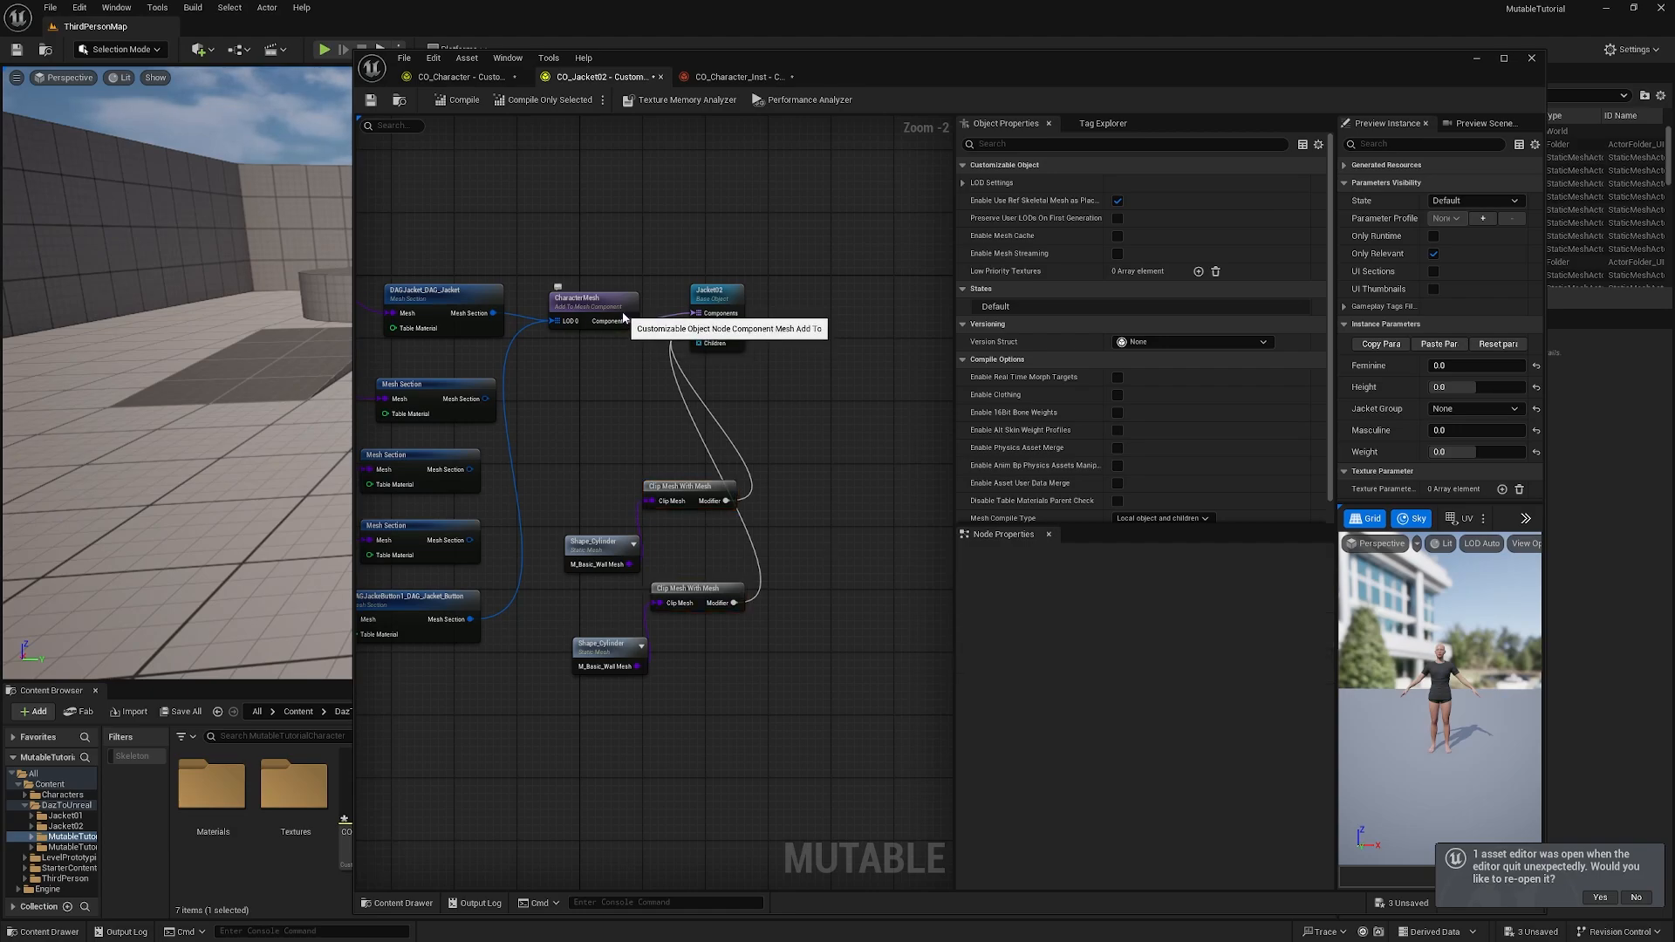
{"action": "left_click_drag", "start_coordinate": [570, 456], "coordinate": [782, 670]}
{"action": "left_click", "coordinate": [525, 197]}
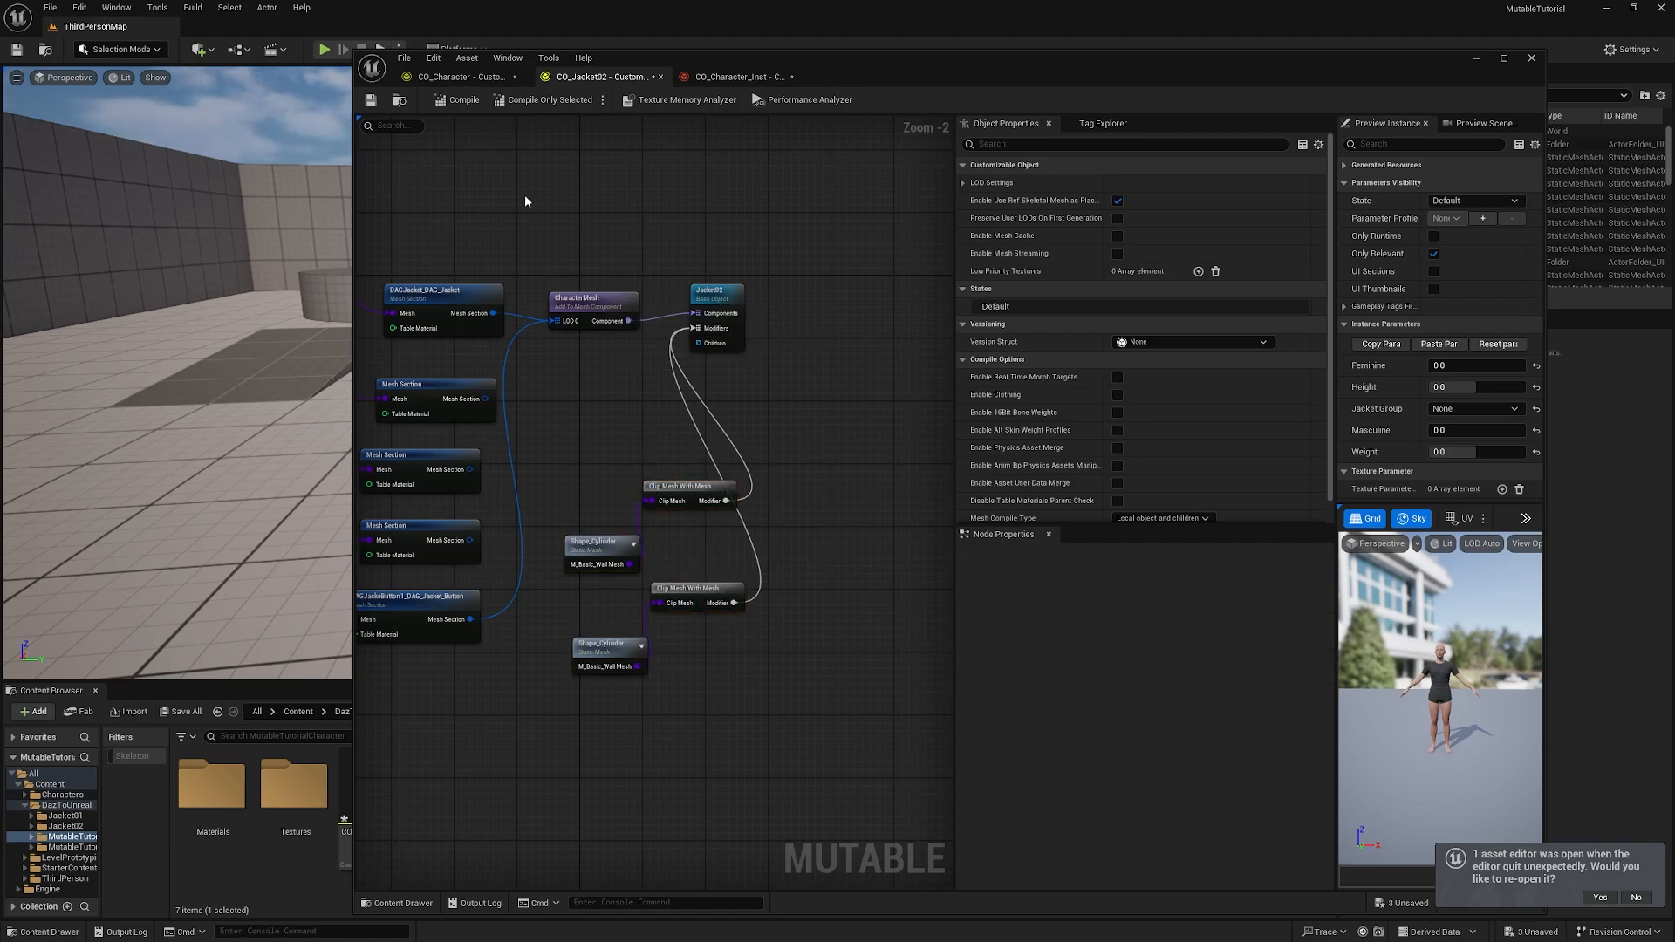
{"action": "left_click", "coordinate": [451, 78]}
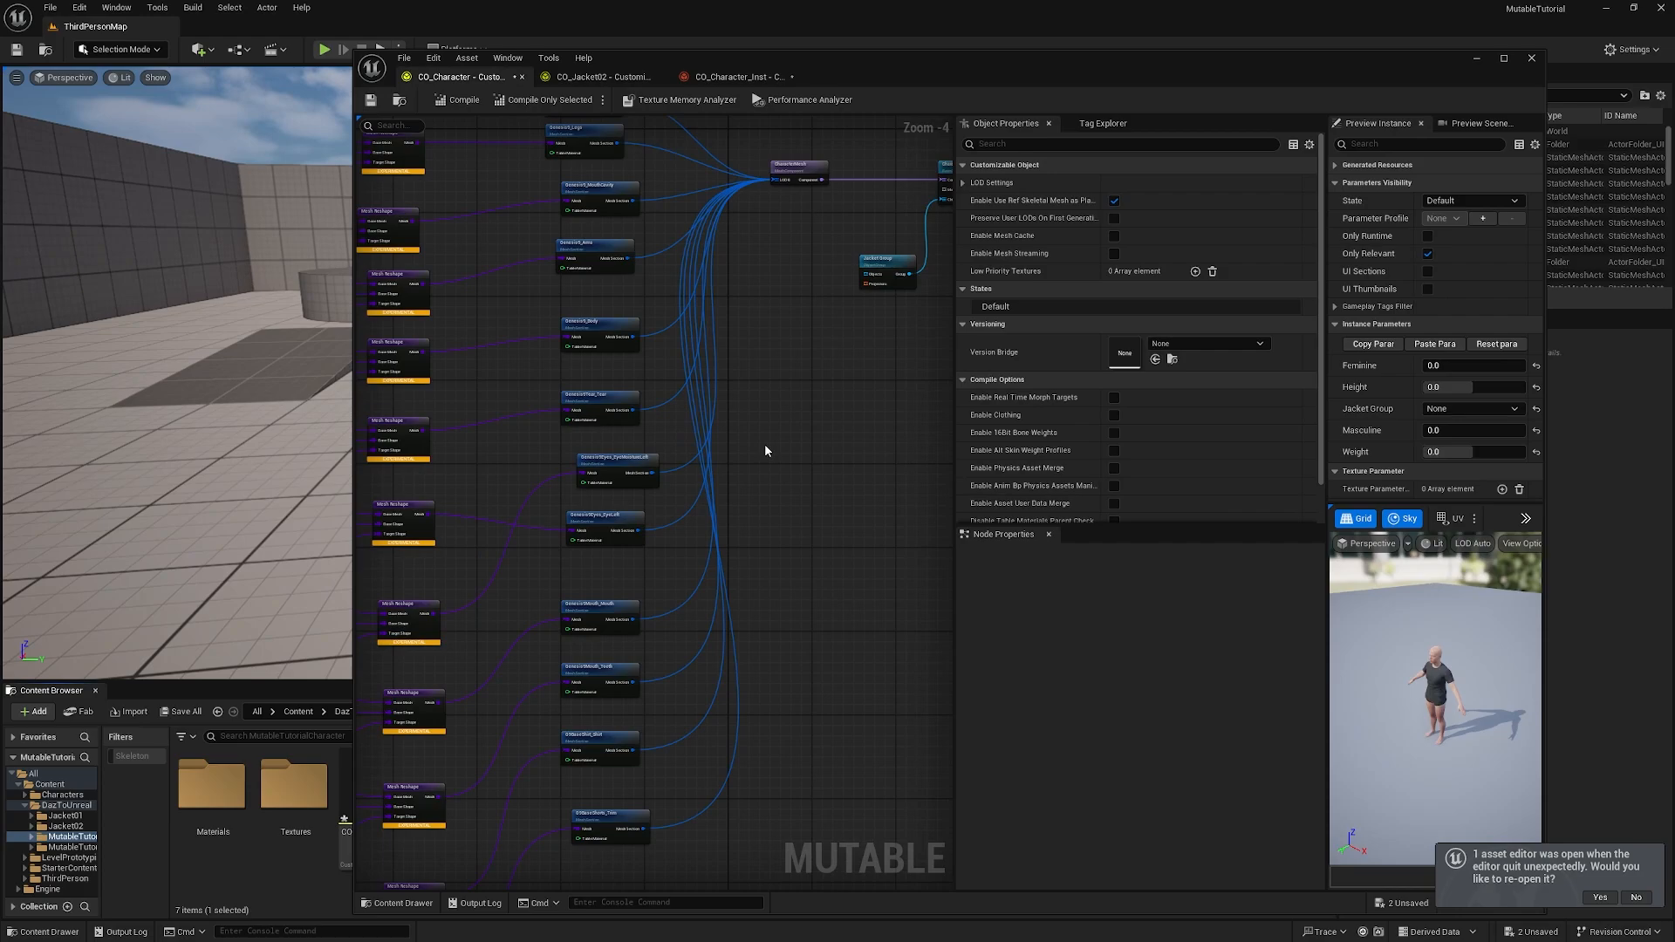
Step: Add the tag "body" to the Genesis9_Arms mesh section's enabled tags and compile CO_Character
{"action": "right_click_drag", "start_coordinate": [771, 457], "coordinate": [818, 493]}
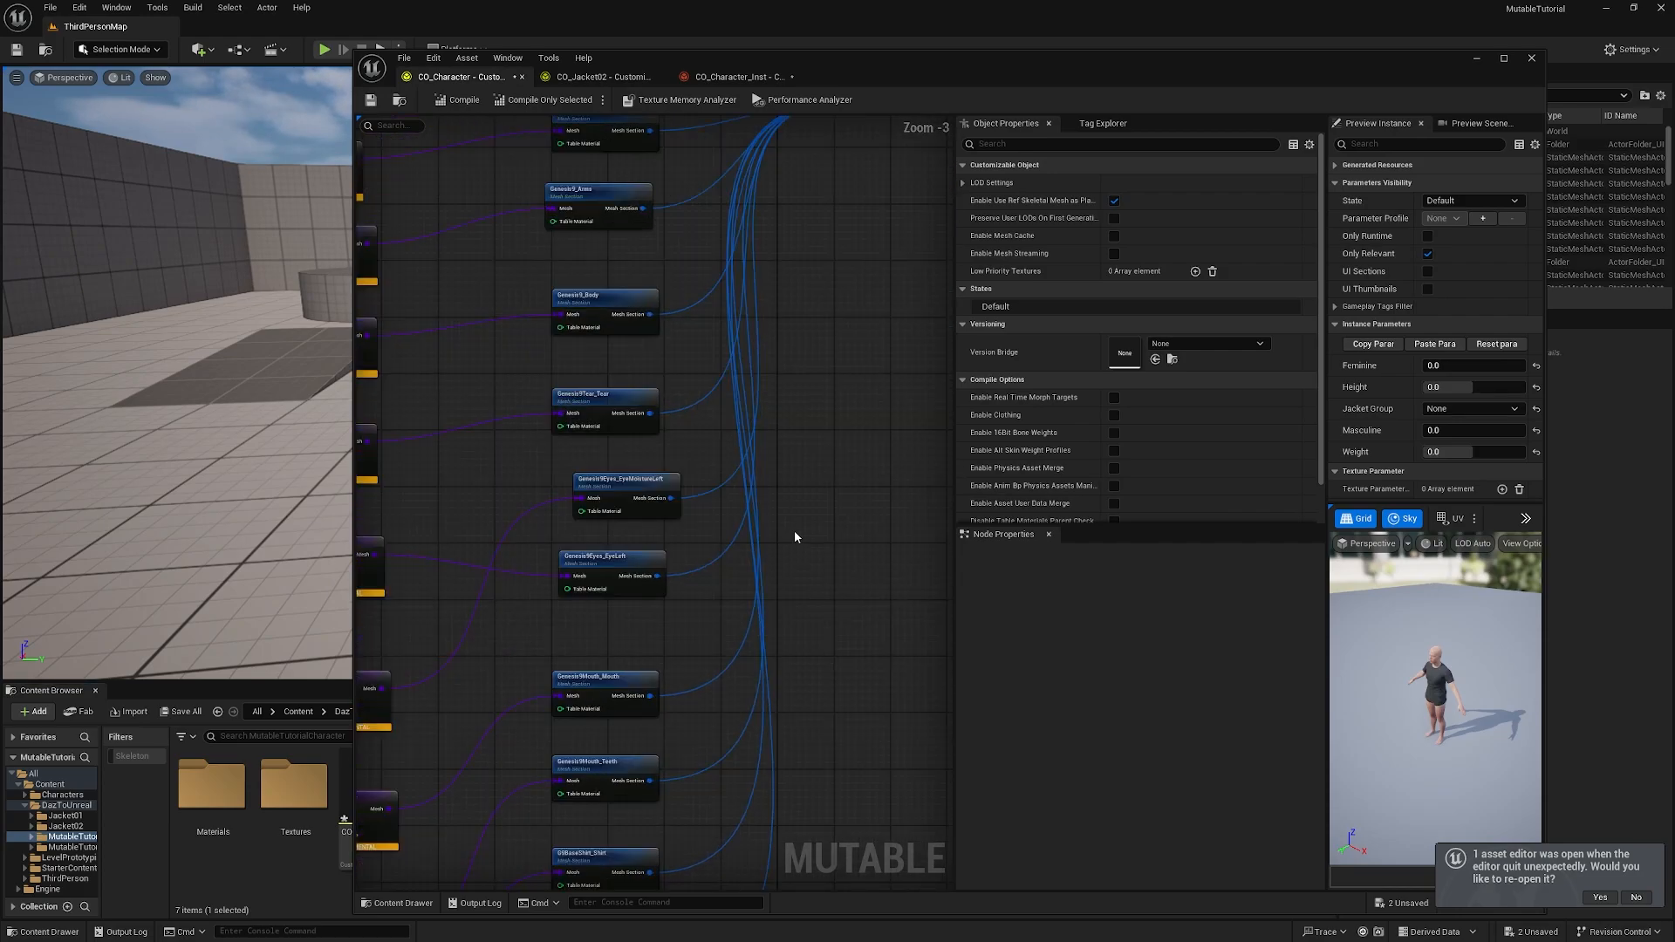
{"action": "right_click_drag", "start_coordinate": [773, 583], "coordinate": [856, 722]}
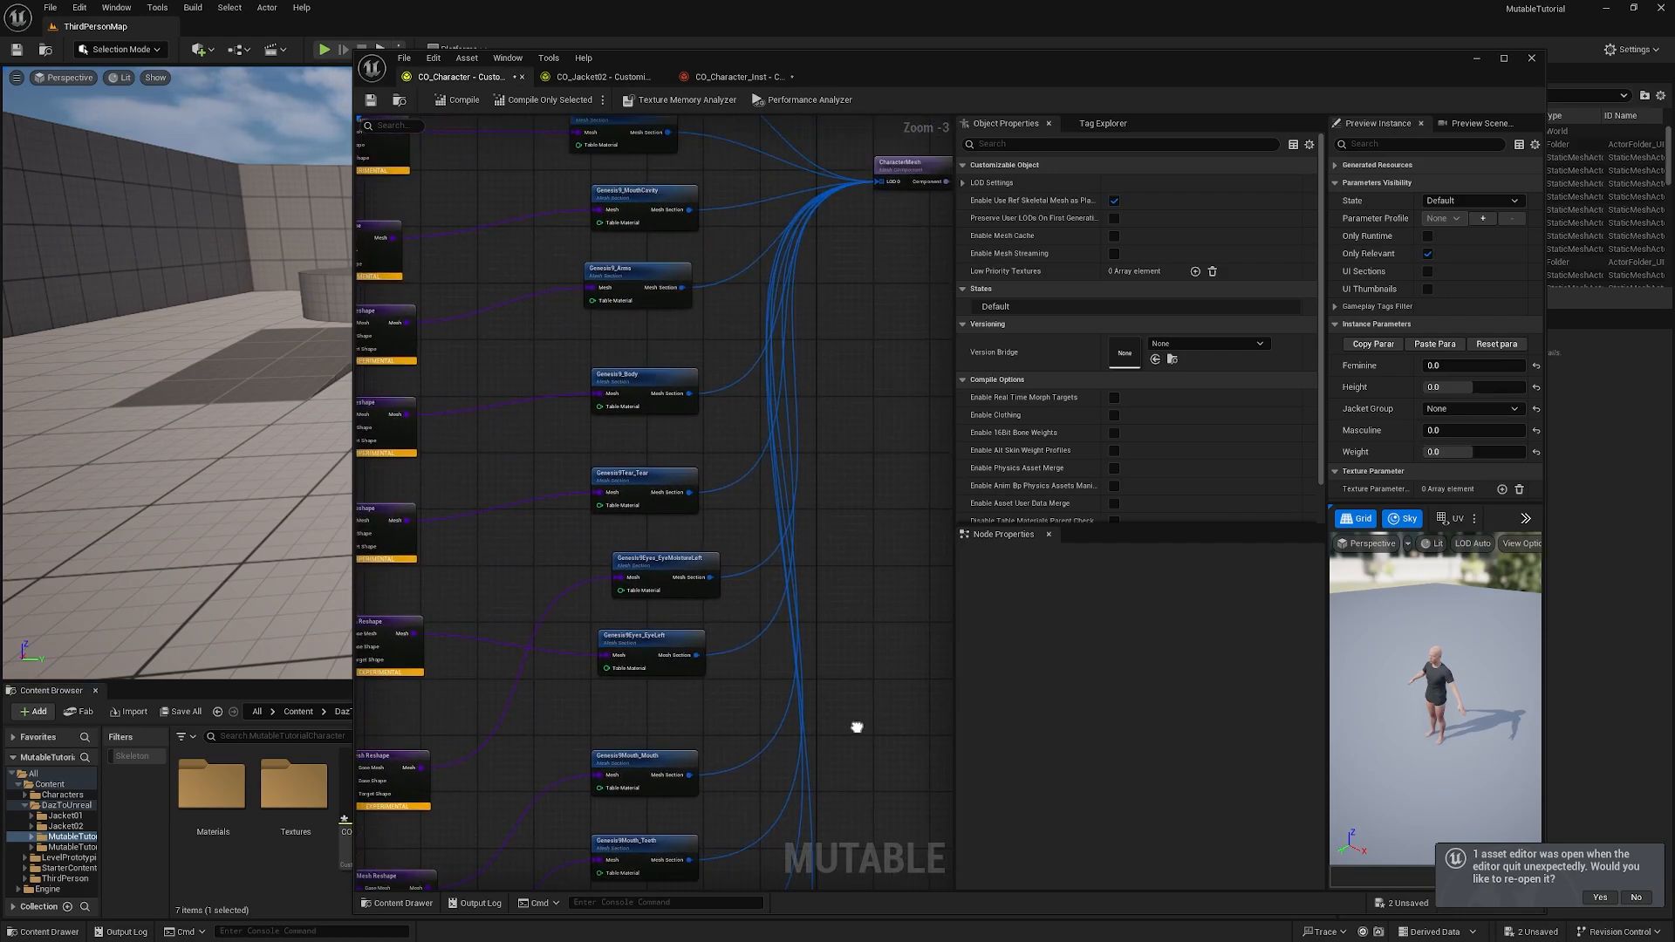
{"action": "right_click_drag", "start_coordinate": [840, 437], "coordinate": [818, 657]}
{"action": "left_click", "coordinate": [642, 501]}
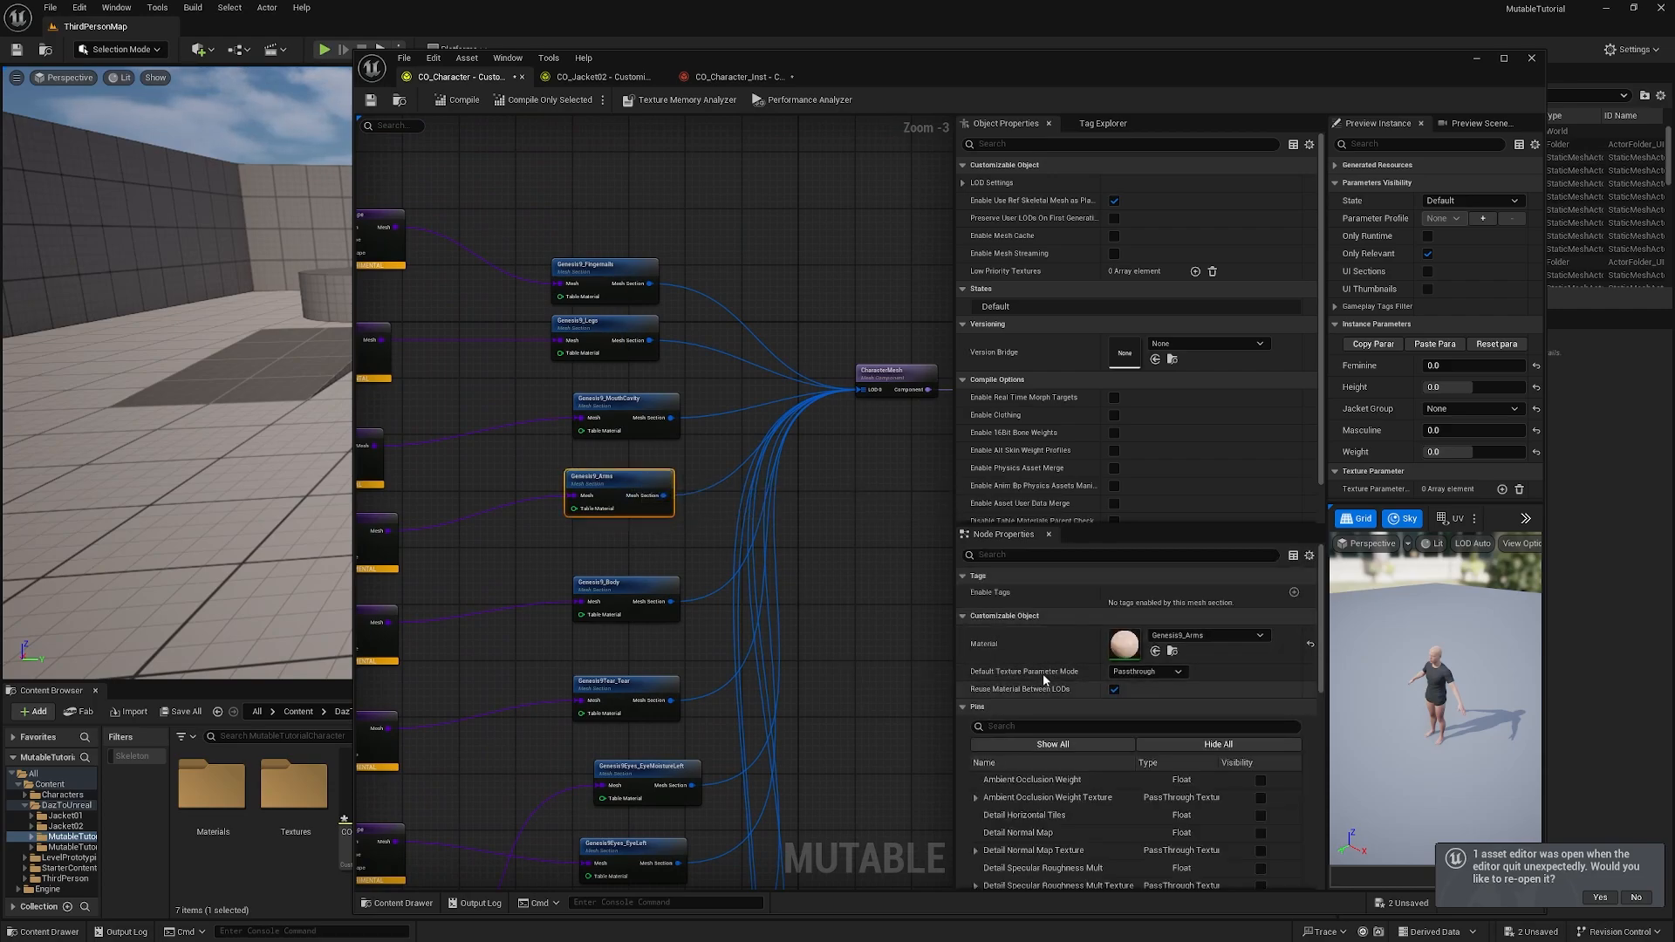
{"action": "left_click", "coordinate": [1294, 593]}
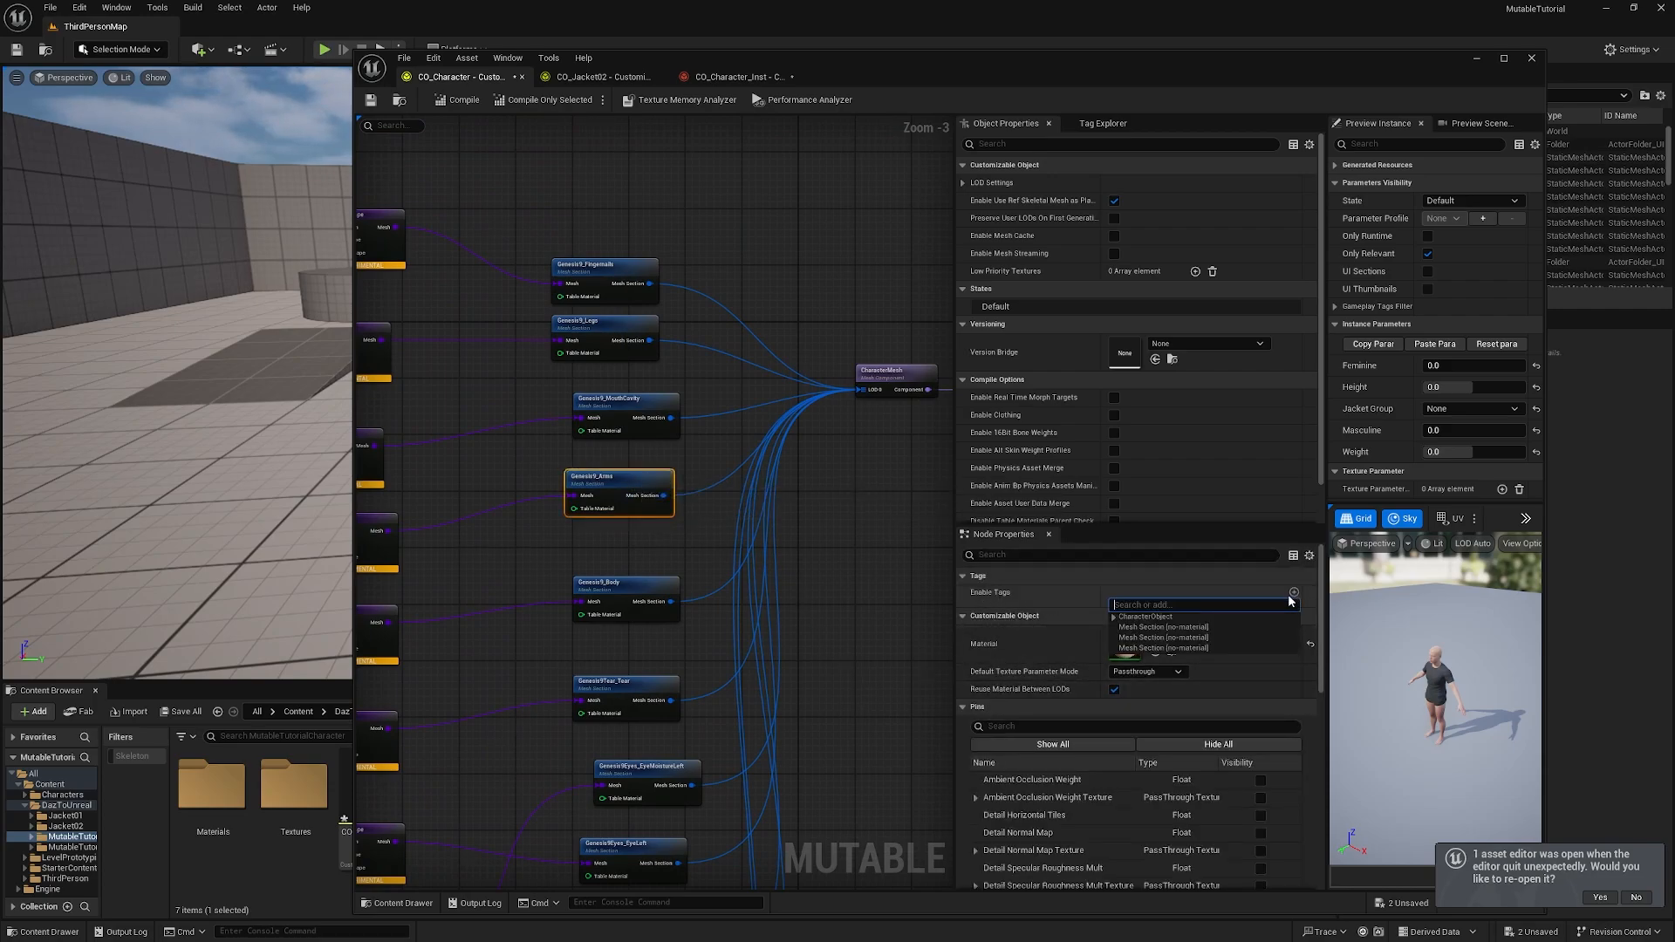
{"action": "type", "text": "body"}
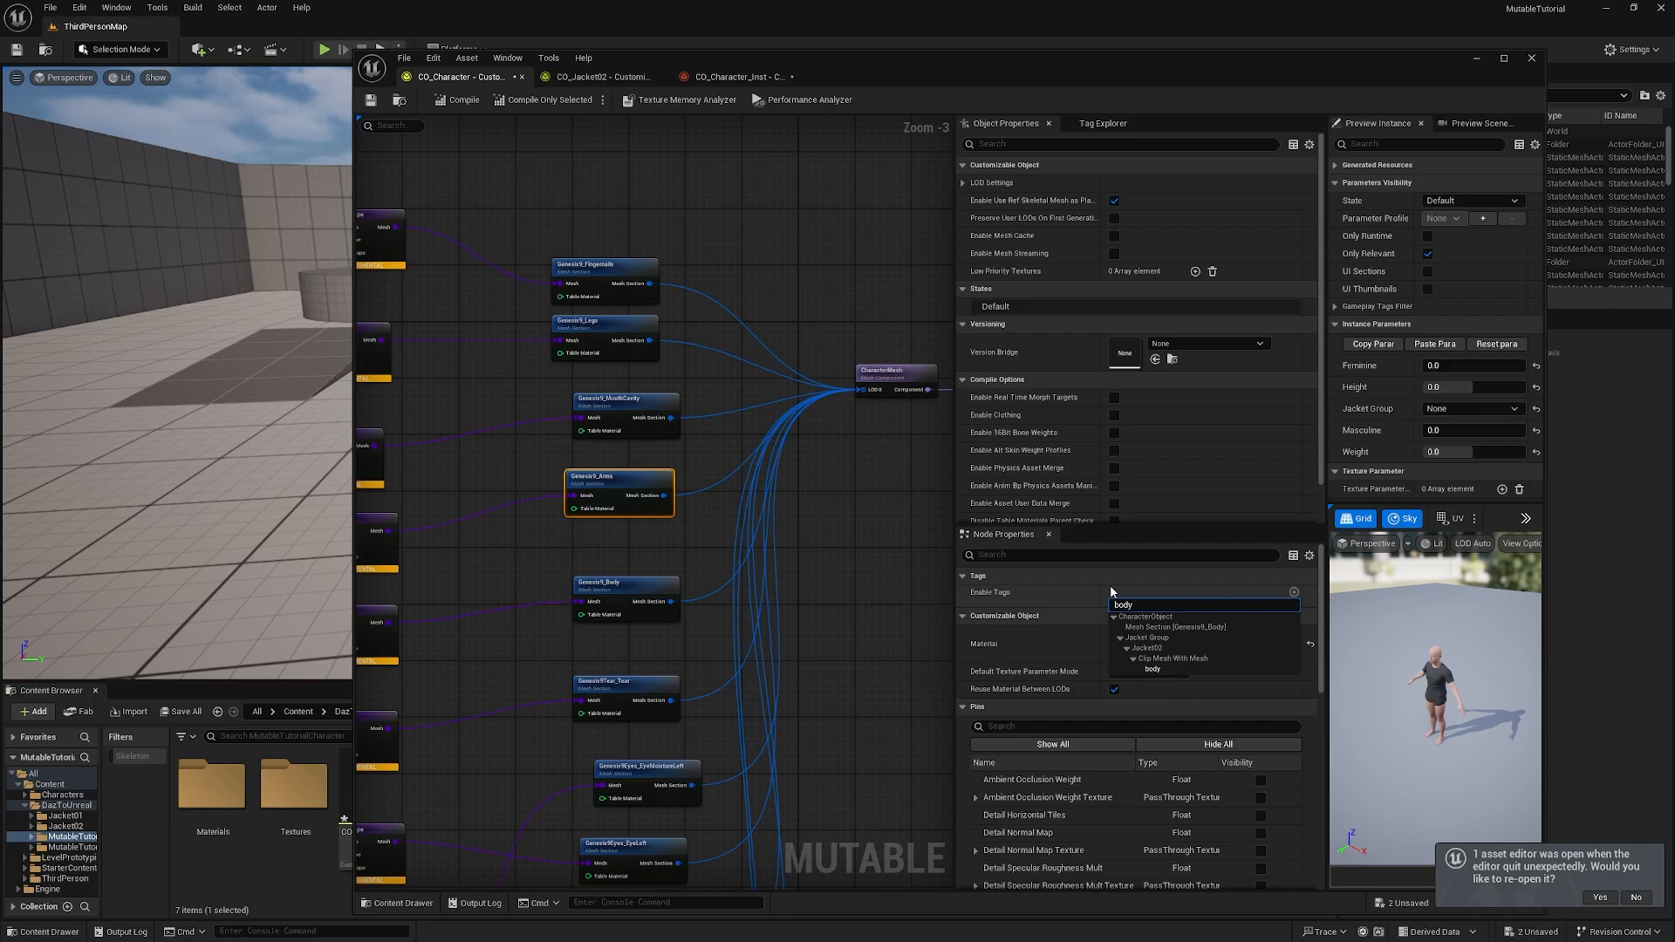
{"action": "key", "text": "Return"}
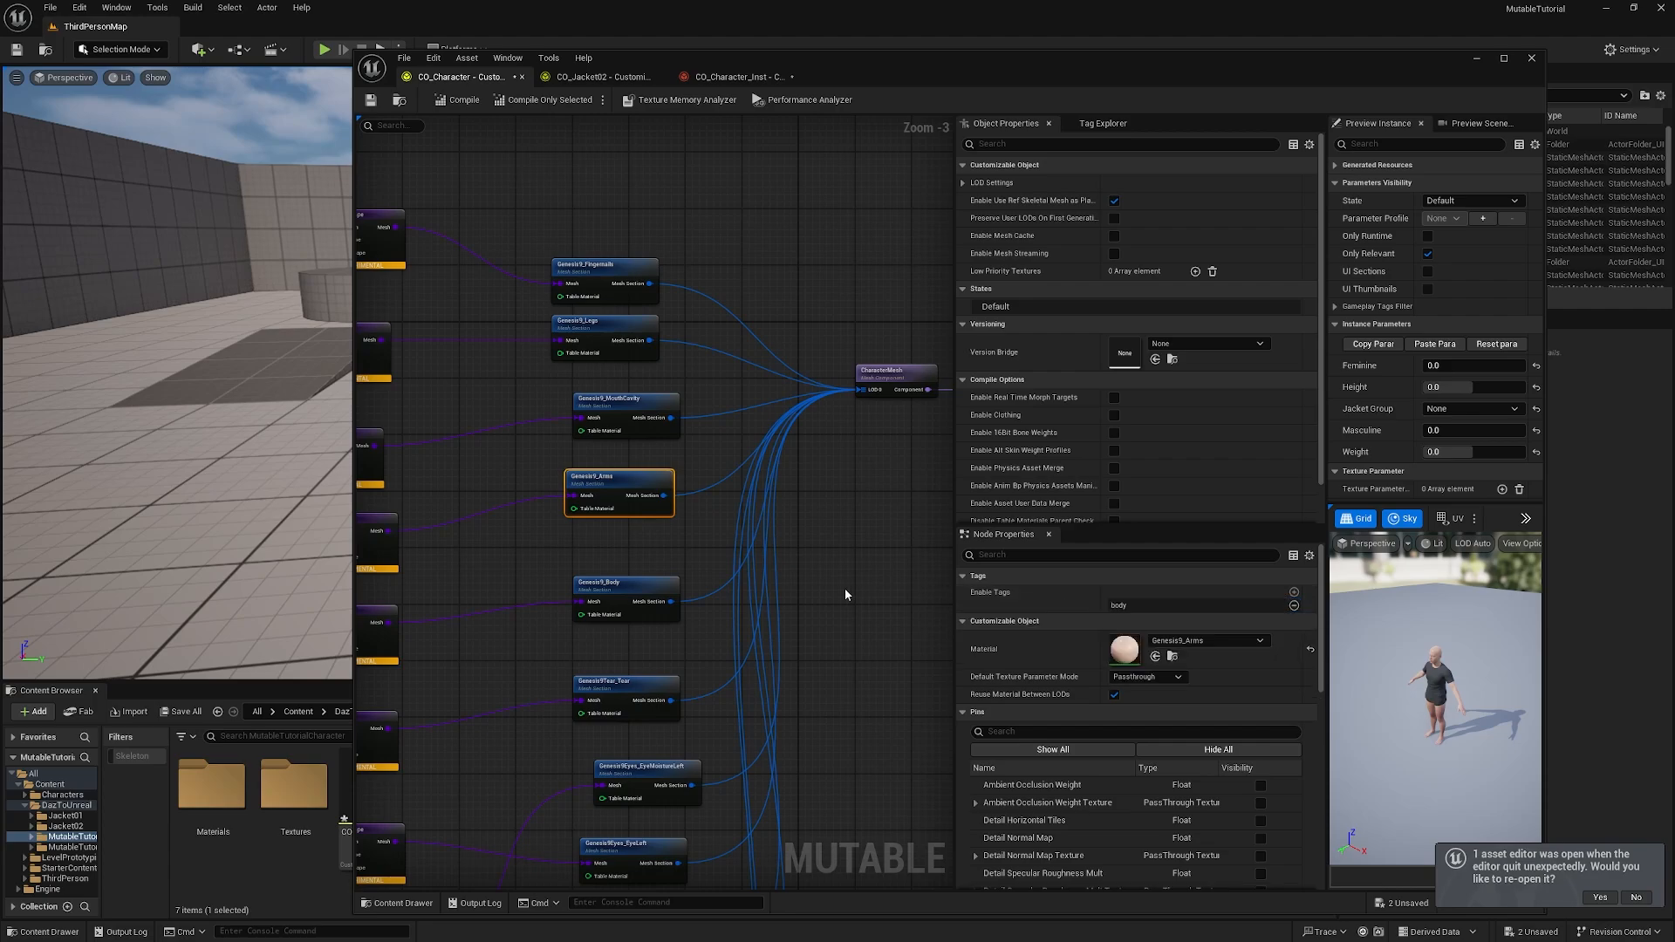
{"action": "left_click", "coordinate": [452, 101]}
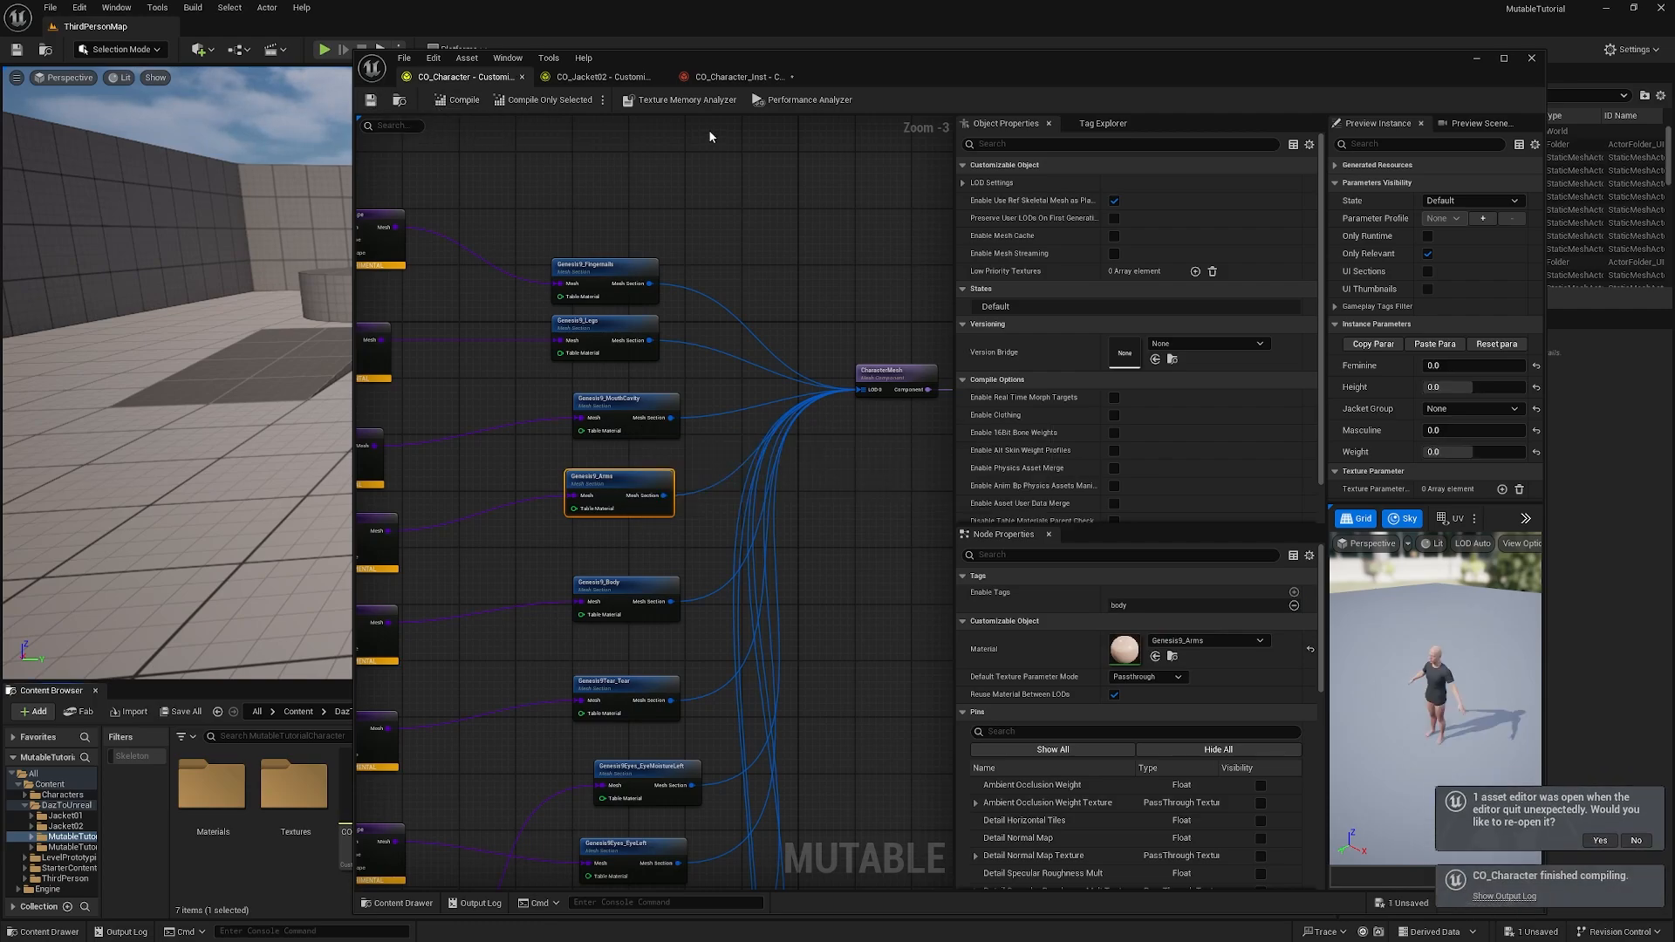
Step: Examine the CO_Character_Inst preview wearing Jacket02 from the front, side and back to check how the body is clipped
{"action": "left_click", "coordinate": [737, 76]}
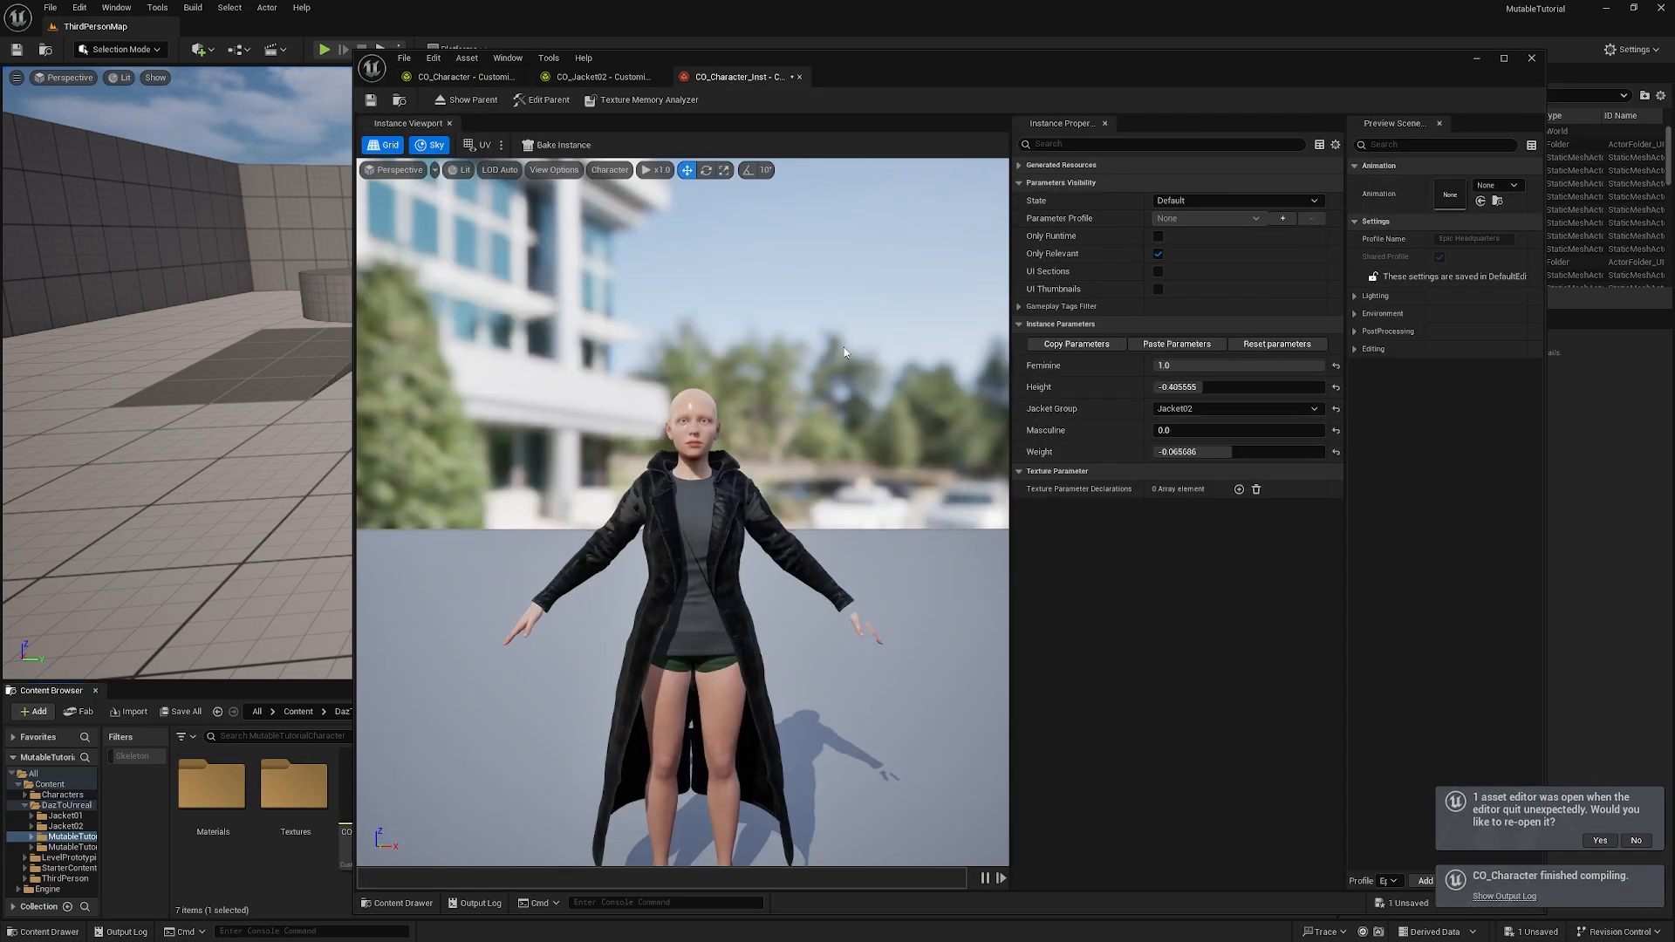
{"action": "left_click_drag", "start_coordinate": [844, 353], "coordinate": [837, 414]}
{"action": "left_click_drag", "start_coordinate": [898, 557], "coordinate": [741, 542]}
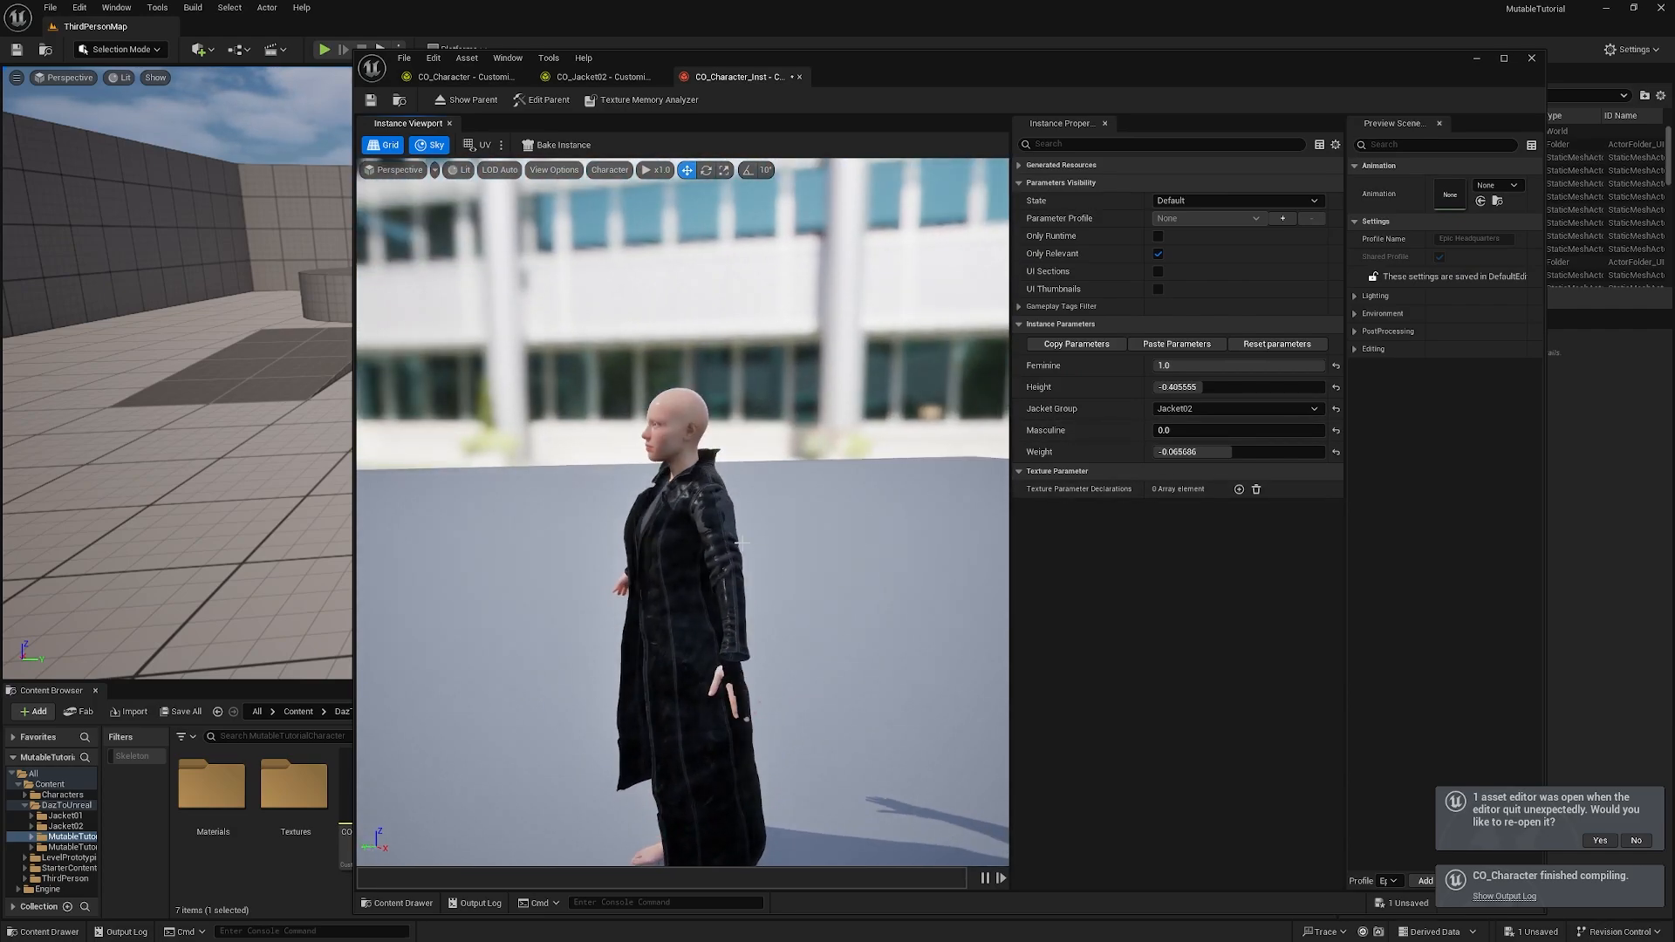
{"action": "left_click_drag", "start_coordinate": [734, 671], "coordinate": [853, 681]}
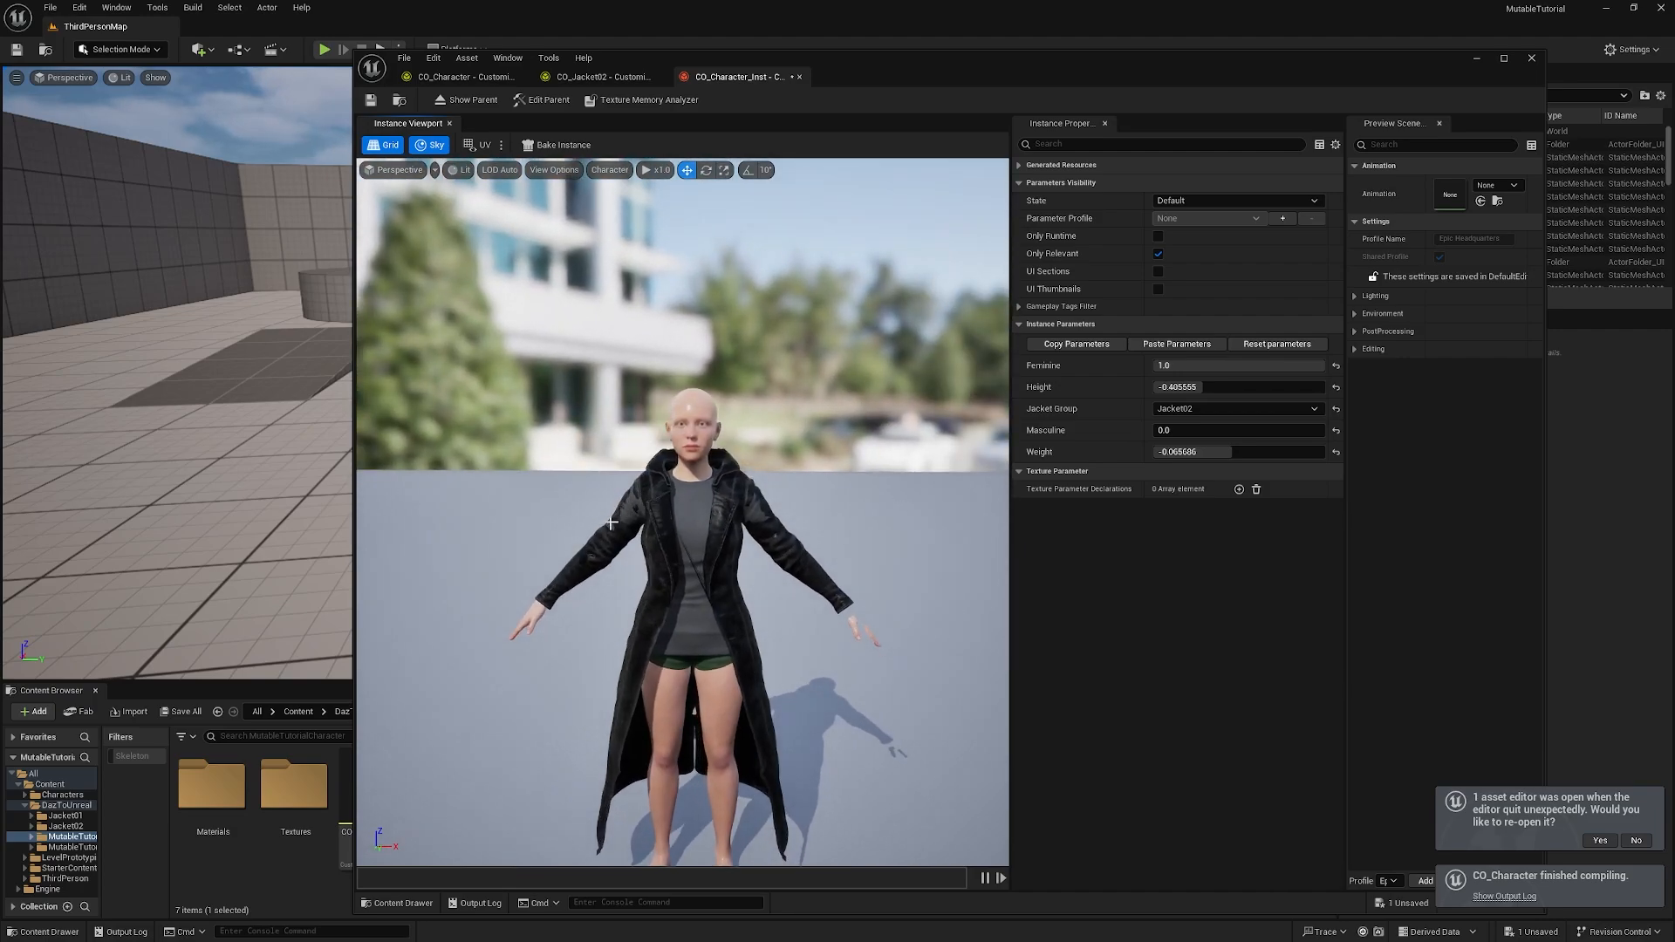
{"action": "mouse_move", "coordinate": [736, 588]}
{"action": "left_mouse_down"}
{"action": "mouse_move", "coordinate": [837, 597]}
{"action": "mouse_move", "coordinate": [558, 577]}
{"action": "mouse_move", "coordinate": [748, 586]}
{"action": "left_mouse_up"}
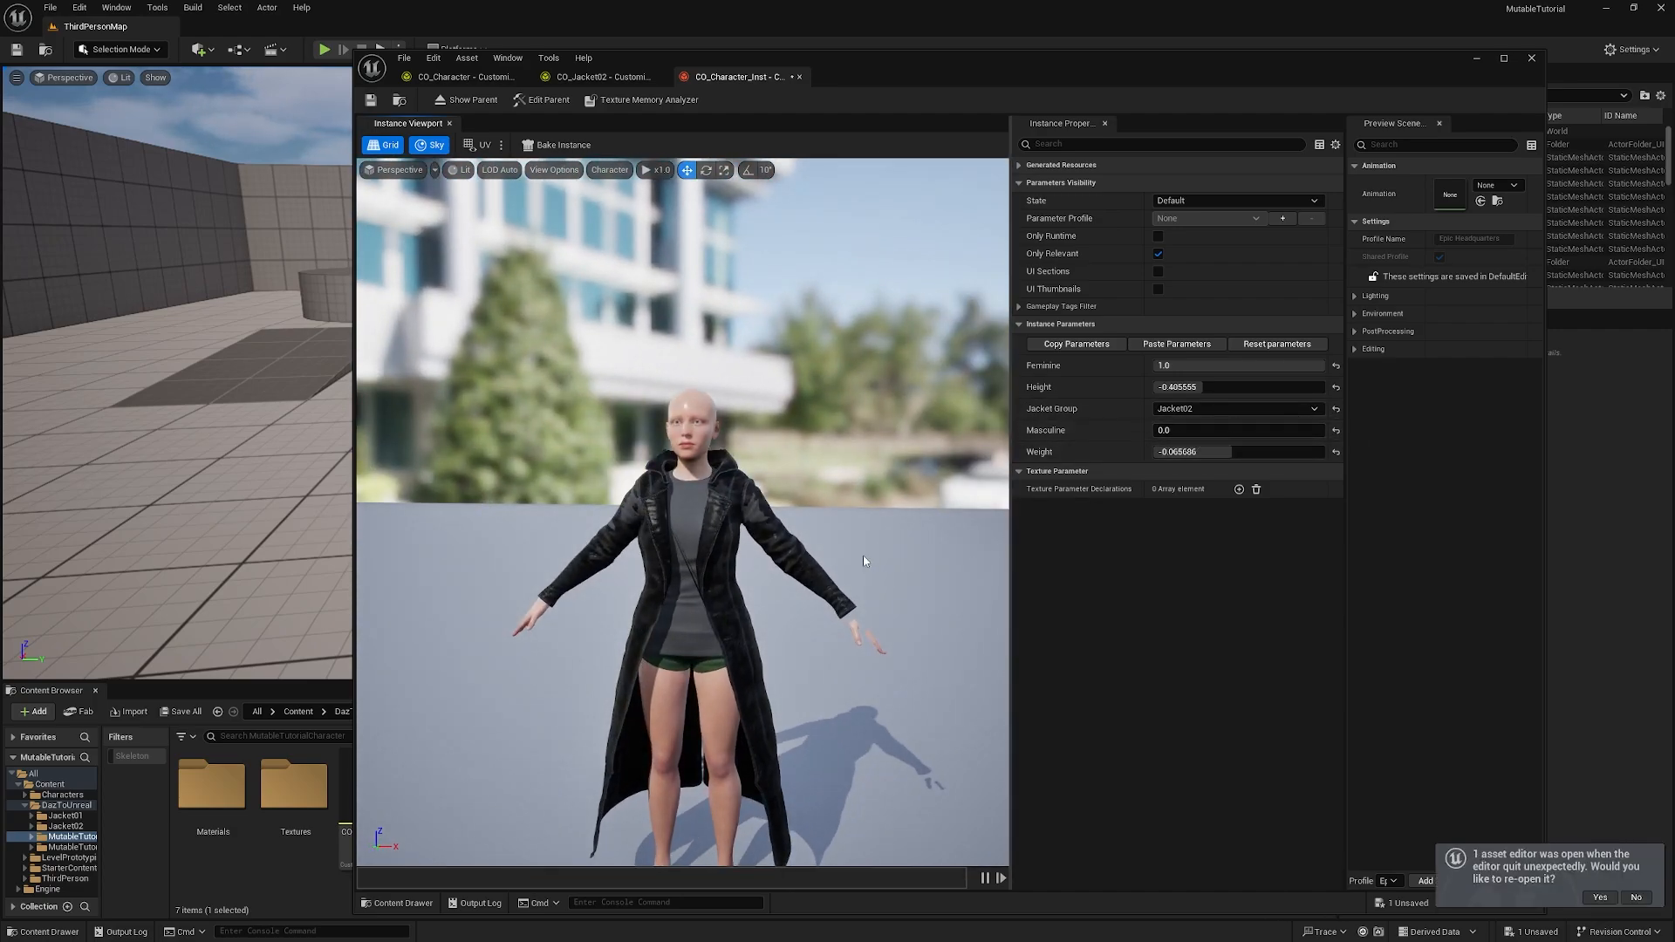
{"action": "left_click_drag", "start_coordinate": [862, 555], "coordinate": [678, 513]}
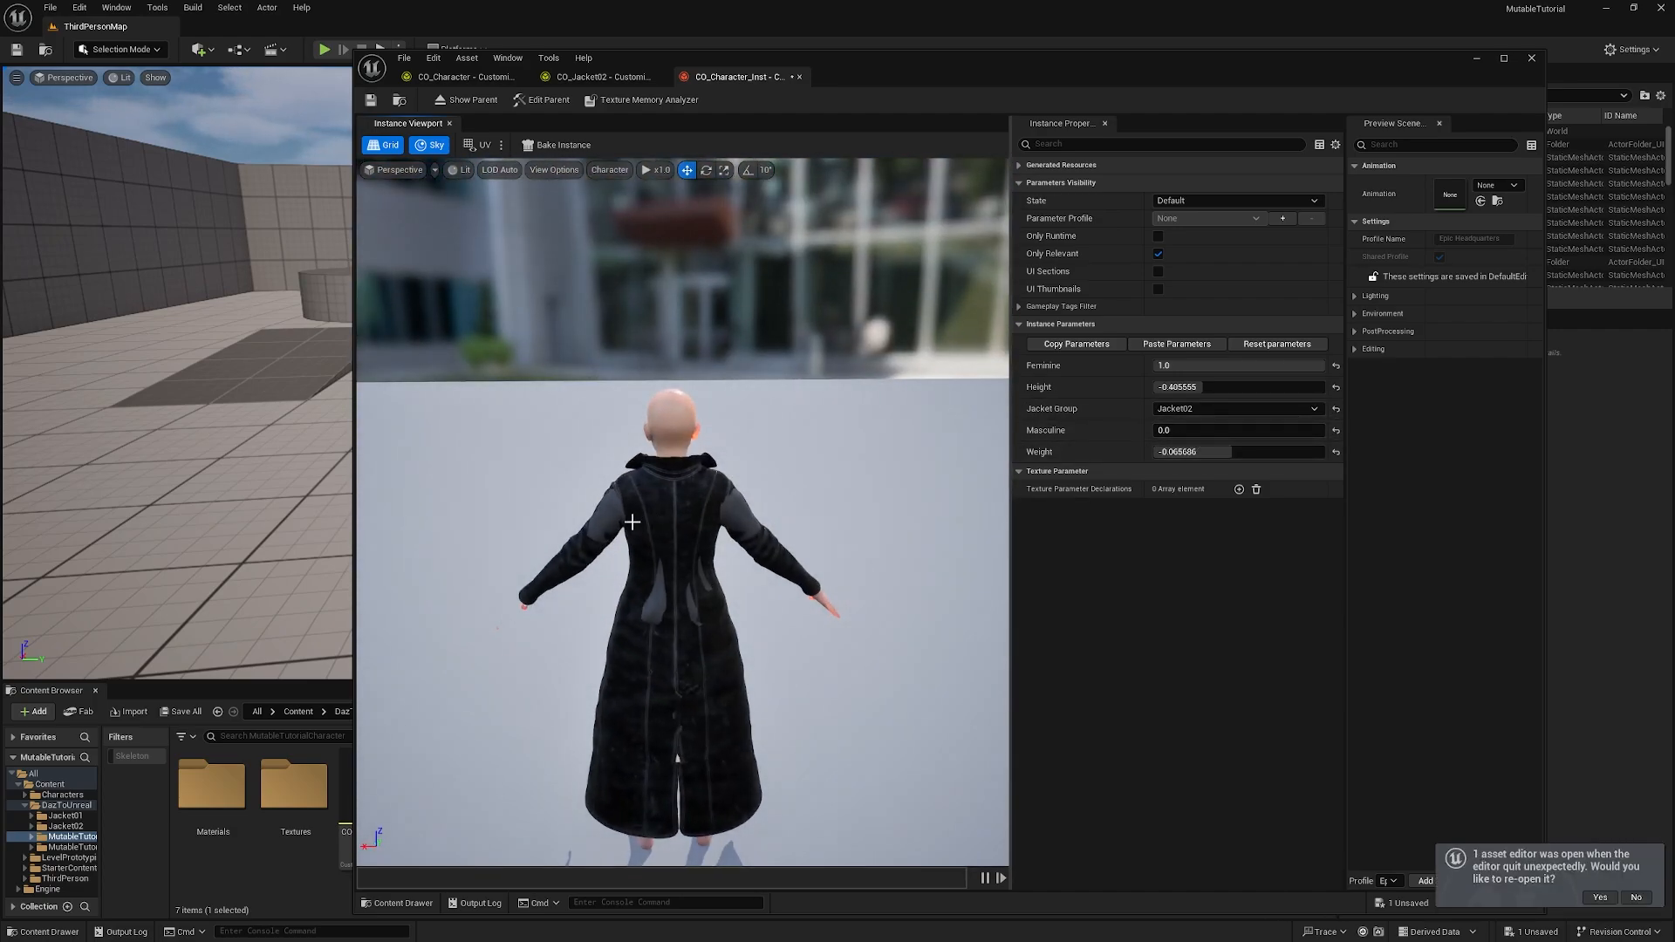
{"action": "left_click_drag", "start_coordinate": [720, 630], "coordinate": [550, 633]}
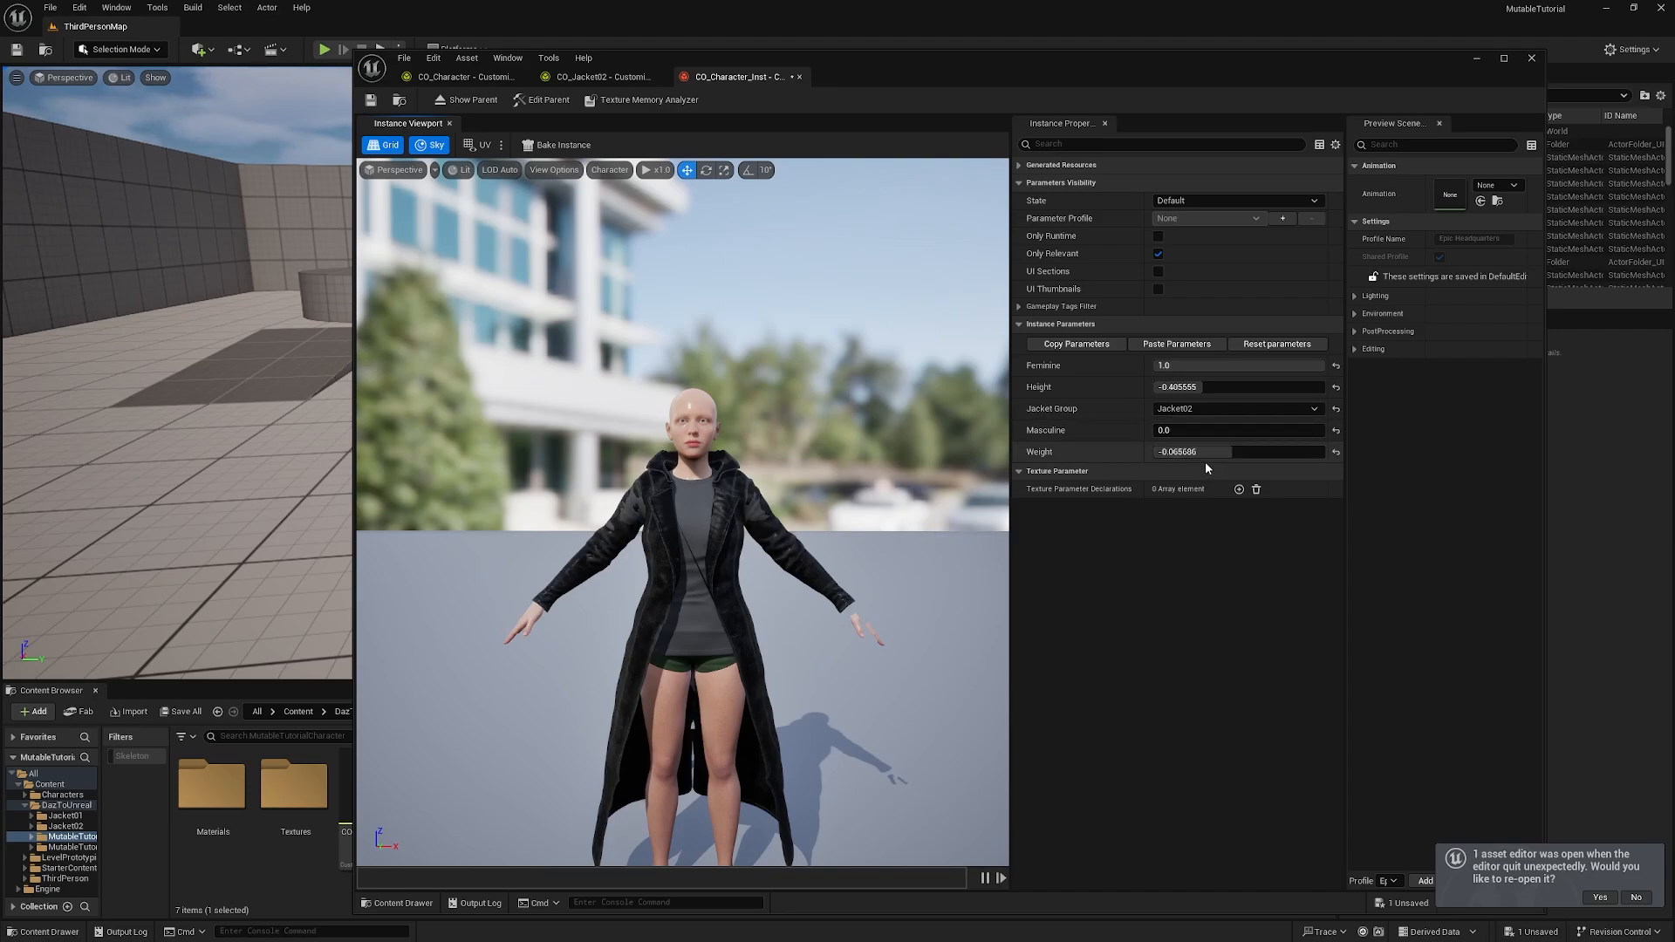
Step: Compare the hands under each jacket by setting Jacket Group to Jacket01 and then back to Jacket02
{"action": "left_click", "coordinate": [1204, 408]}
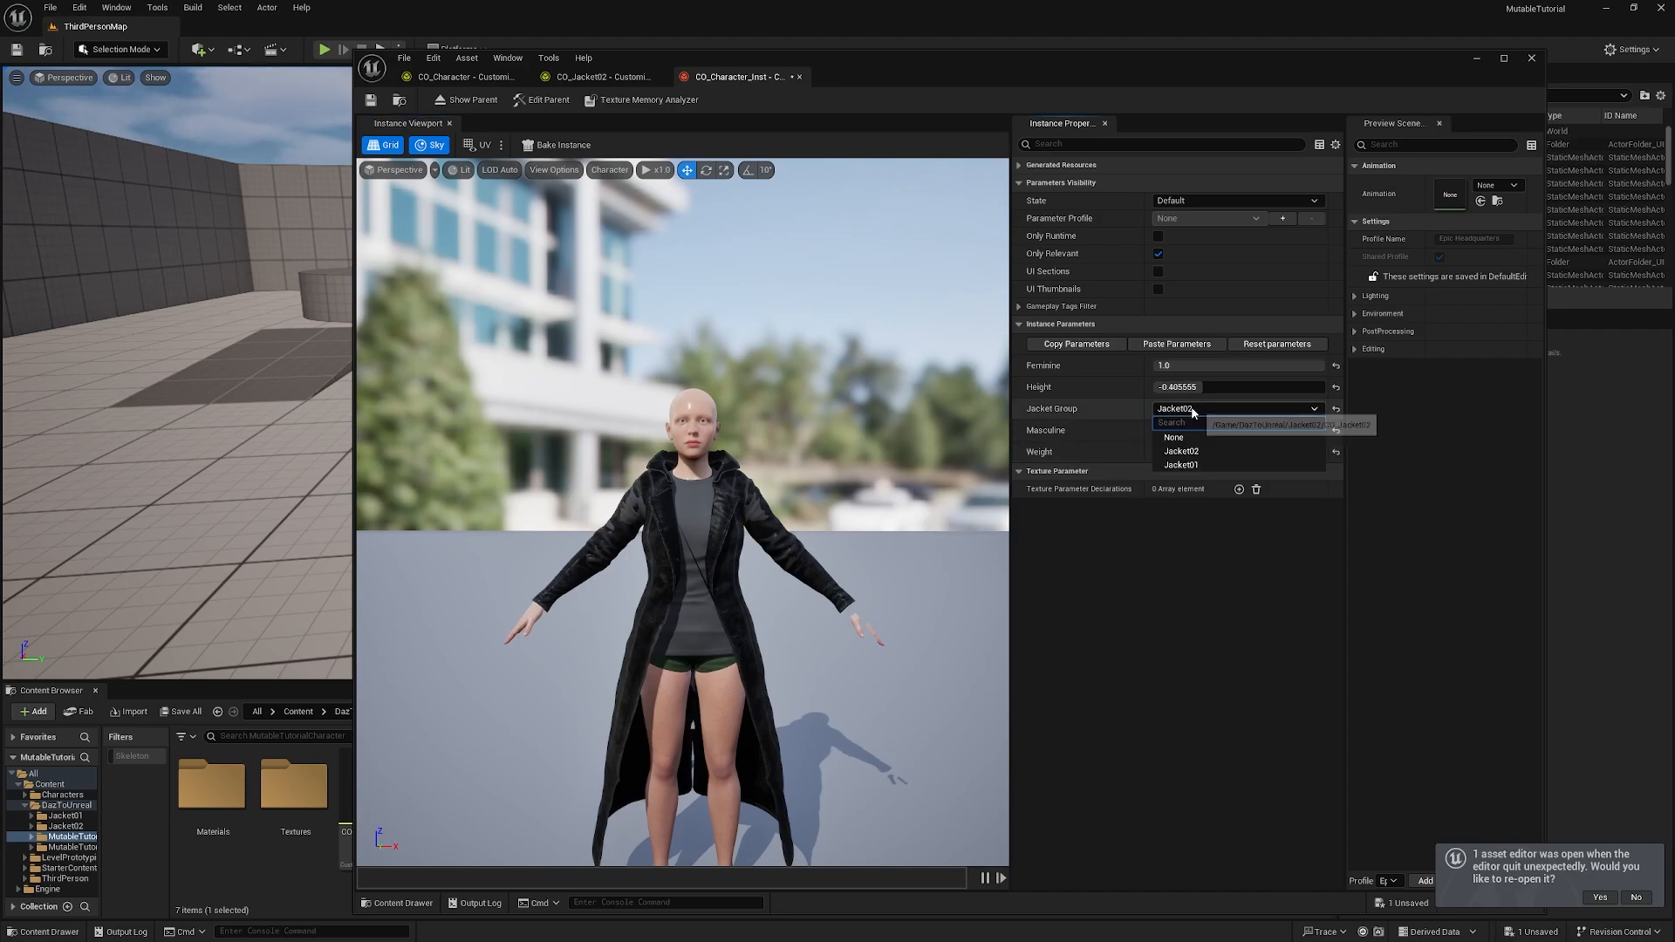
{"action": "left_click", "coordinate": [1173, 462]}
{"action": "left_click_drag", "start_coordinate": [864, 585], "coordinate": [759, 588]}
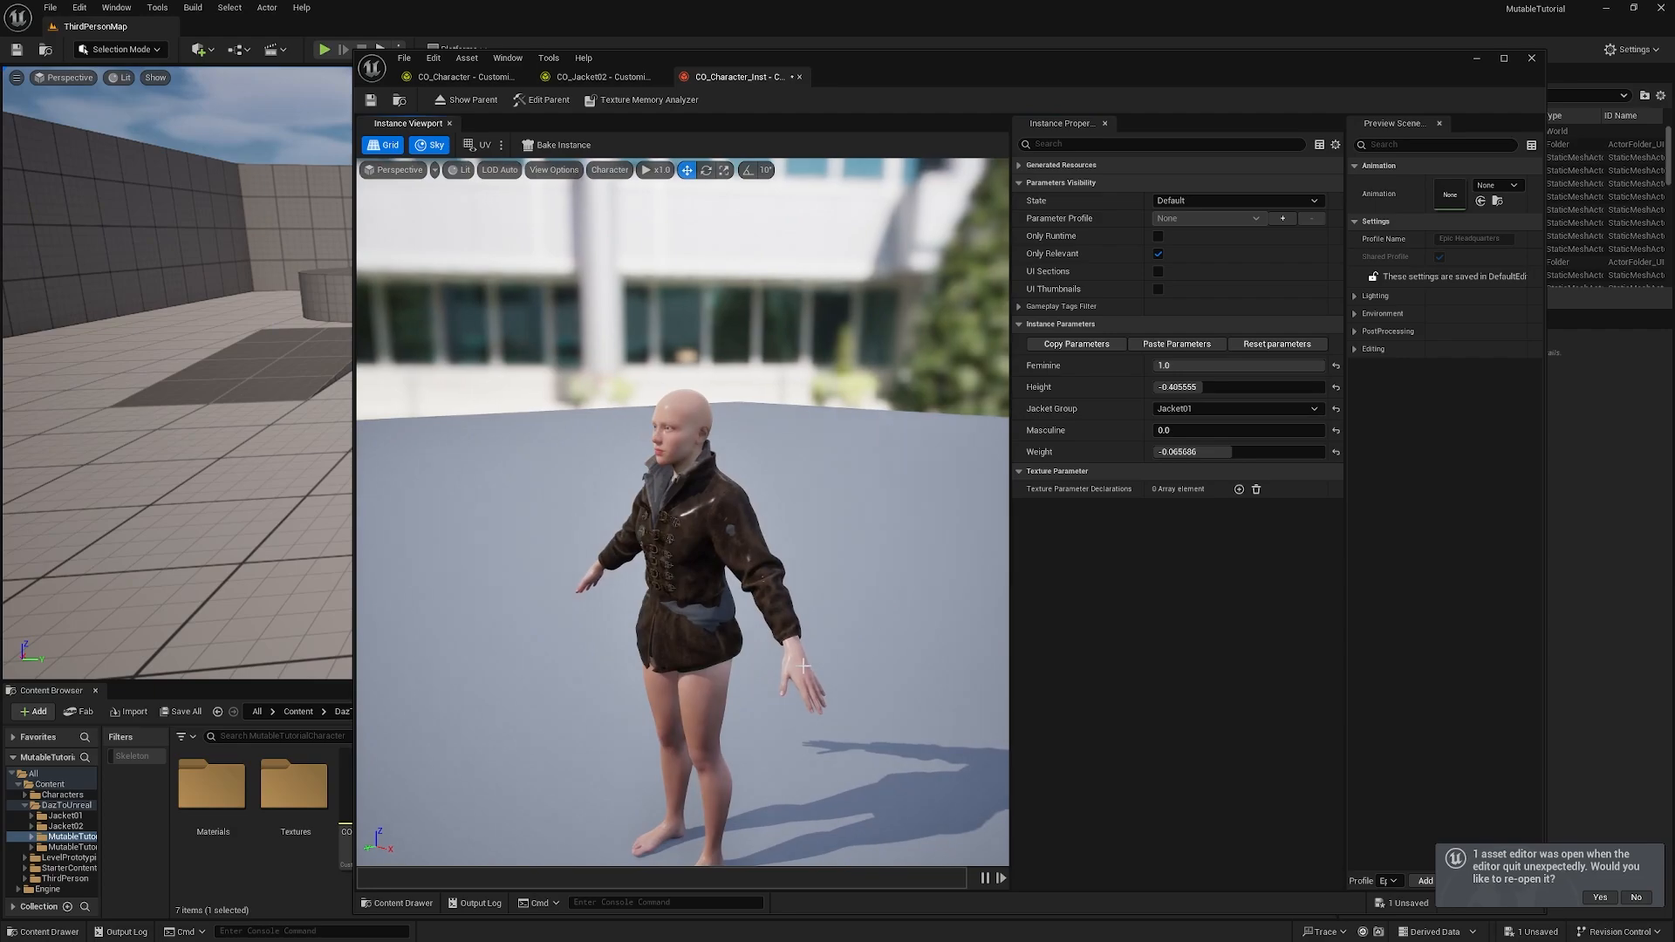
{"action": "left_click", "coordinate": [1170, 410]}
{"action": "left_click", "coordinate": [1173, 473]}
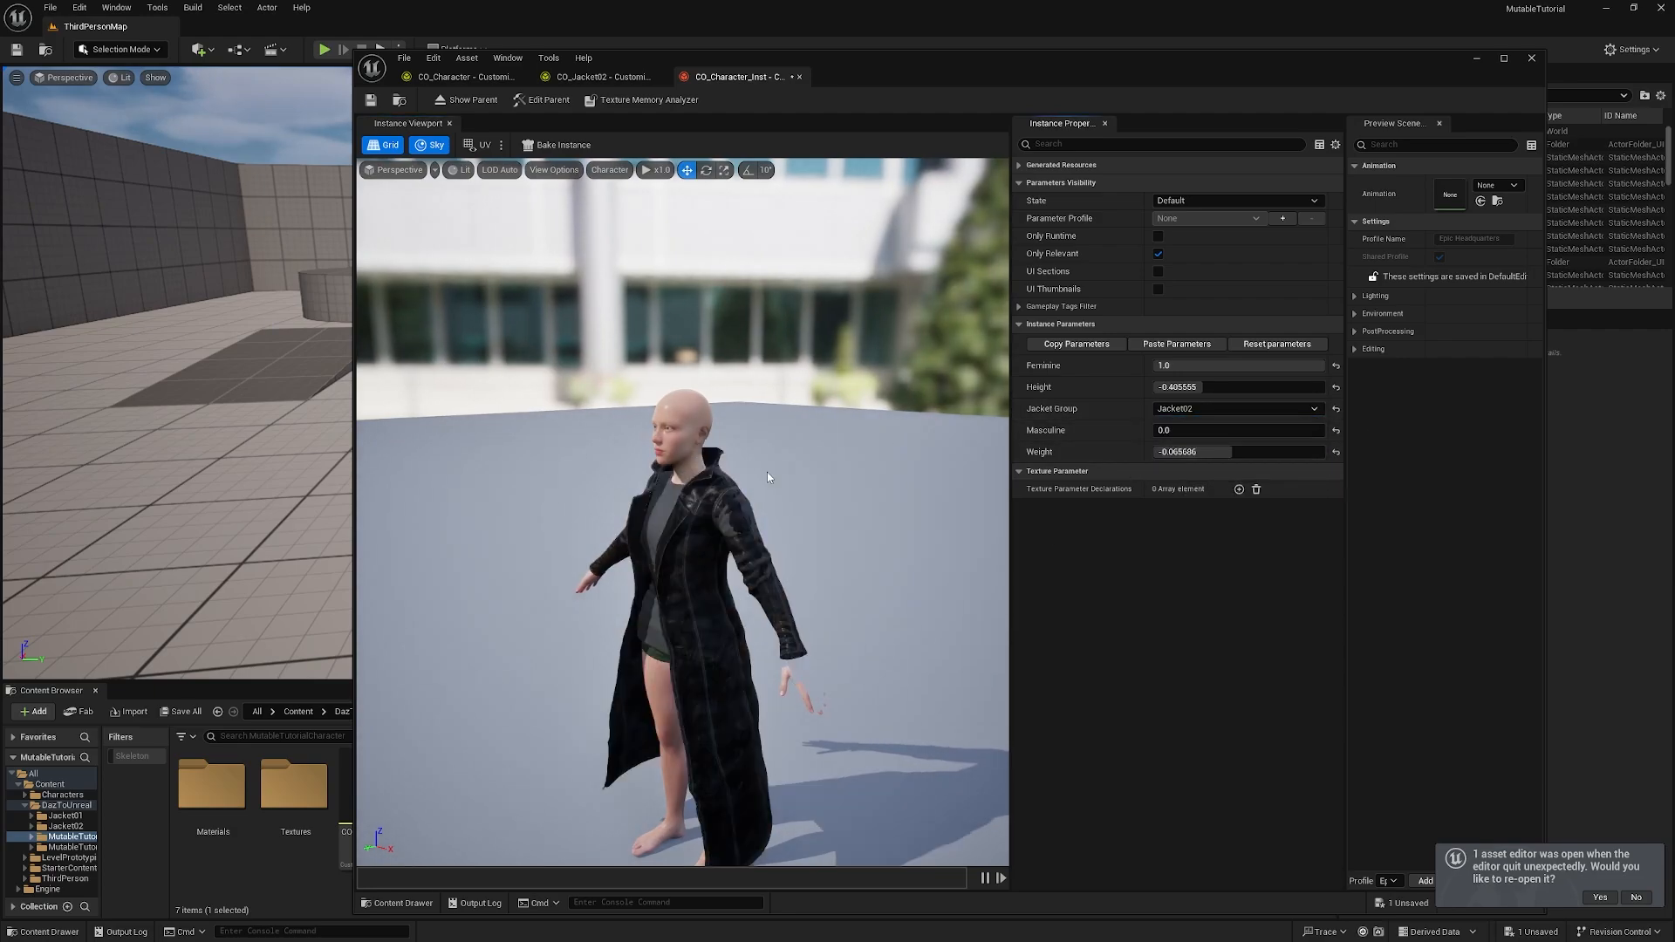
Step: Give the untagged Clip Mesh With Mesh node in CO_Jacket02 the required tag "body" and recompile
{"action": "left_click", "coordinate": [575, 77]}
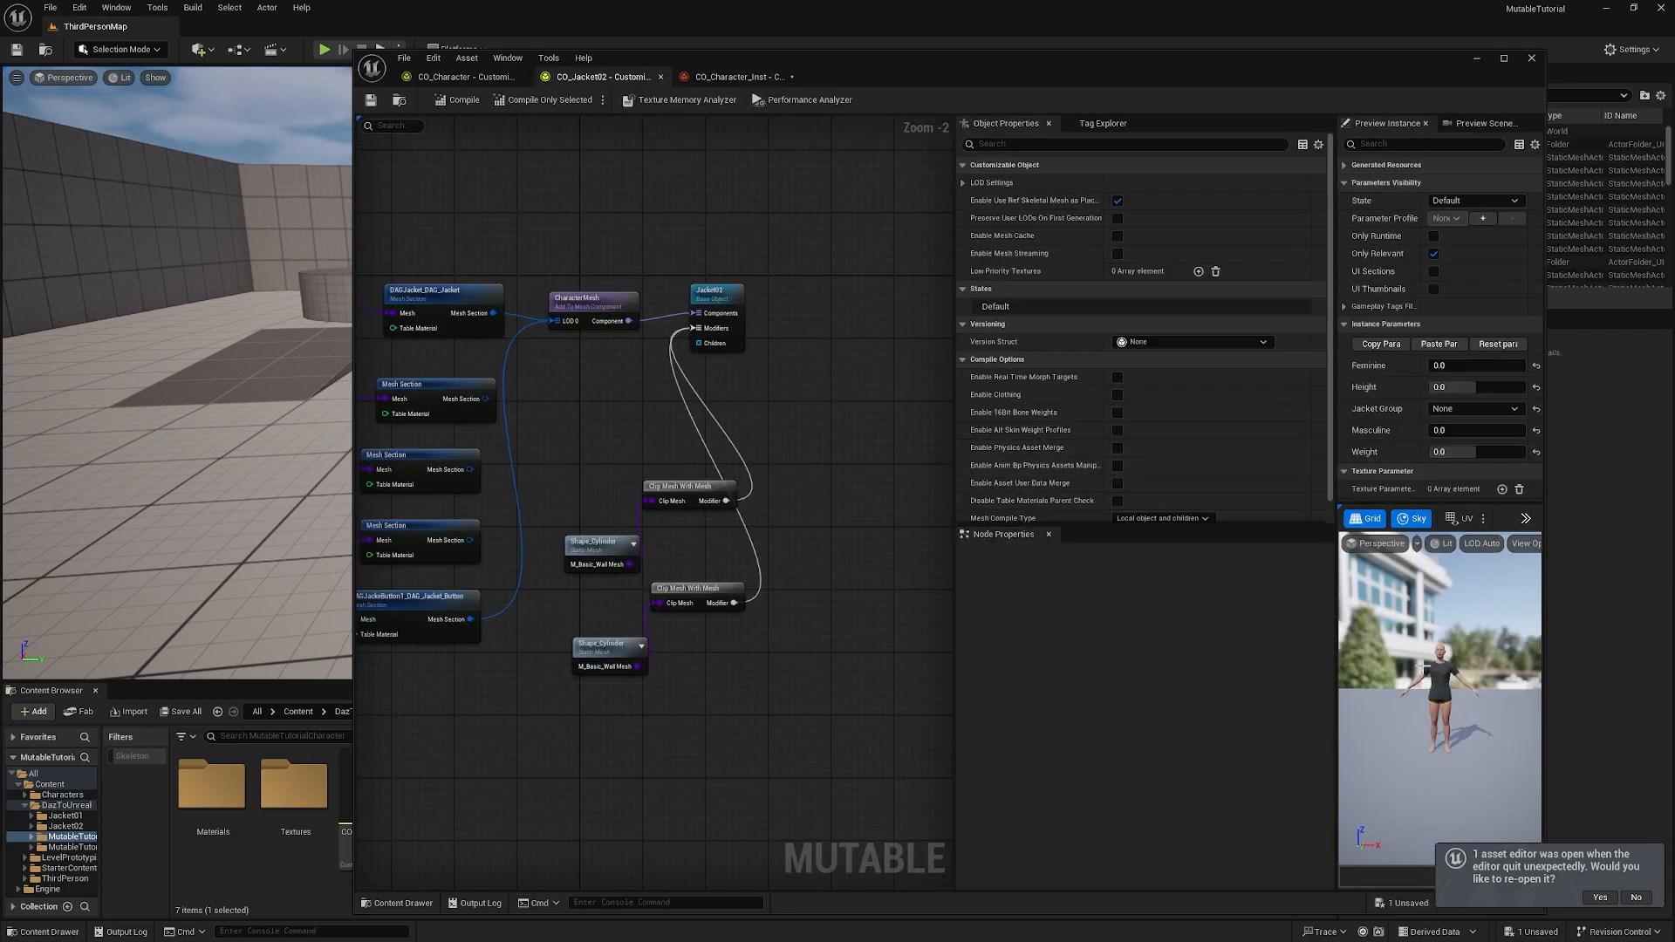
{"action": "left_click", "coordinate": [678, 603]}
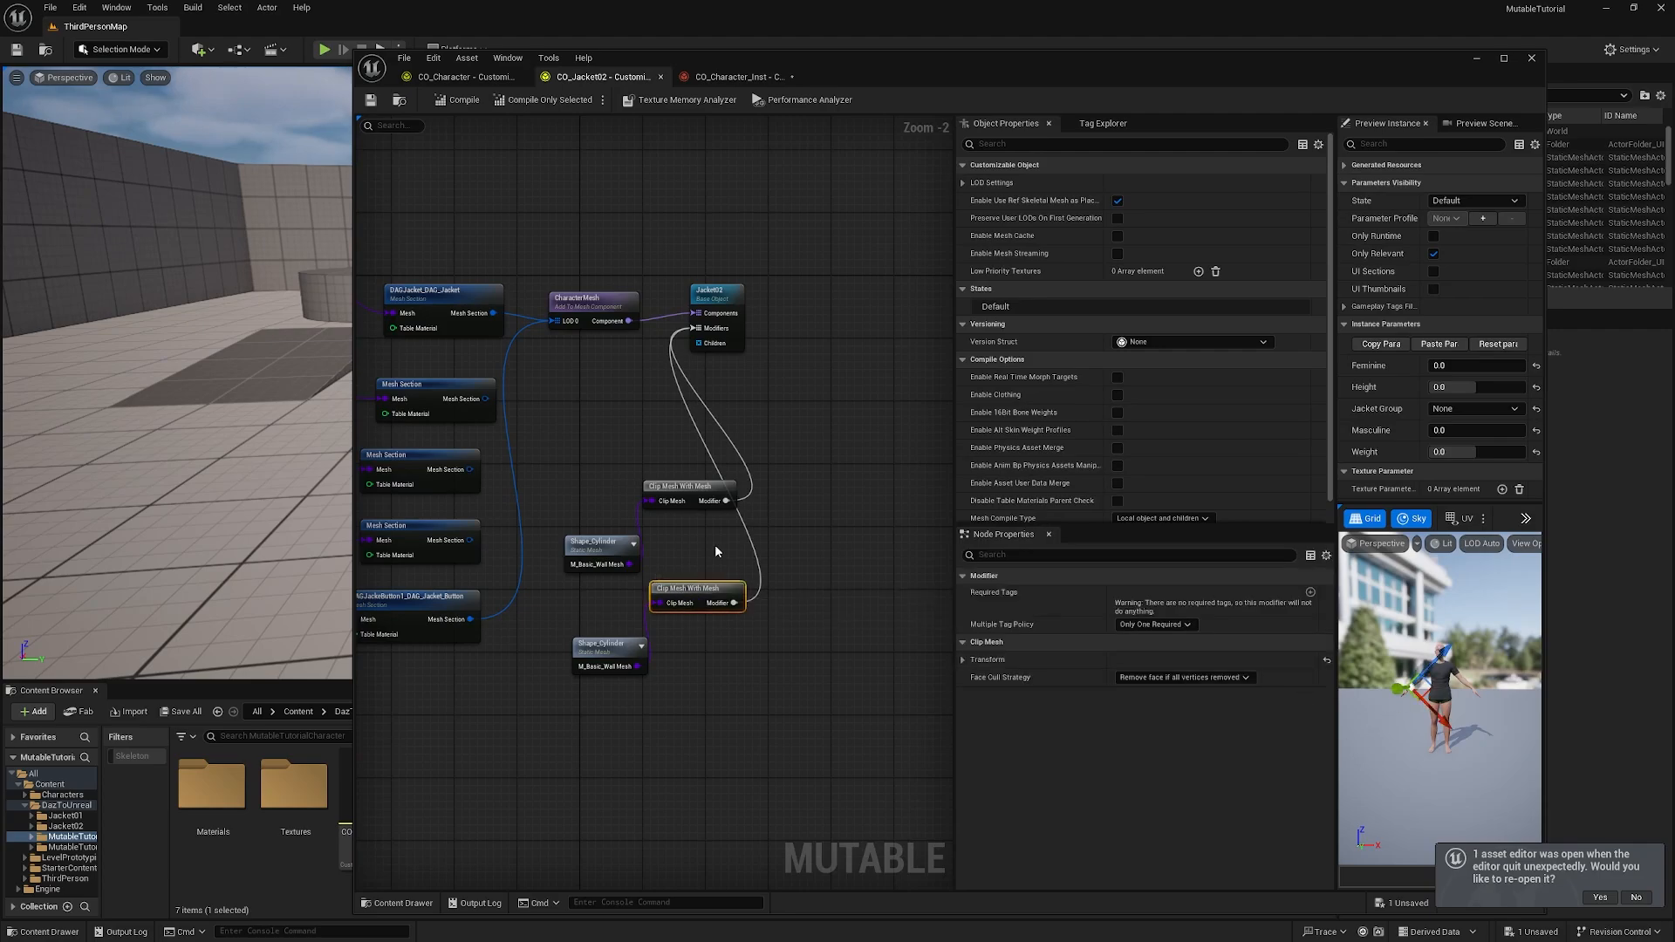
{"action": "left_click", "coordinate": [686, 497]}
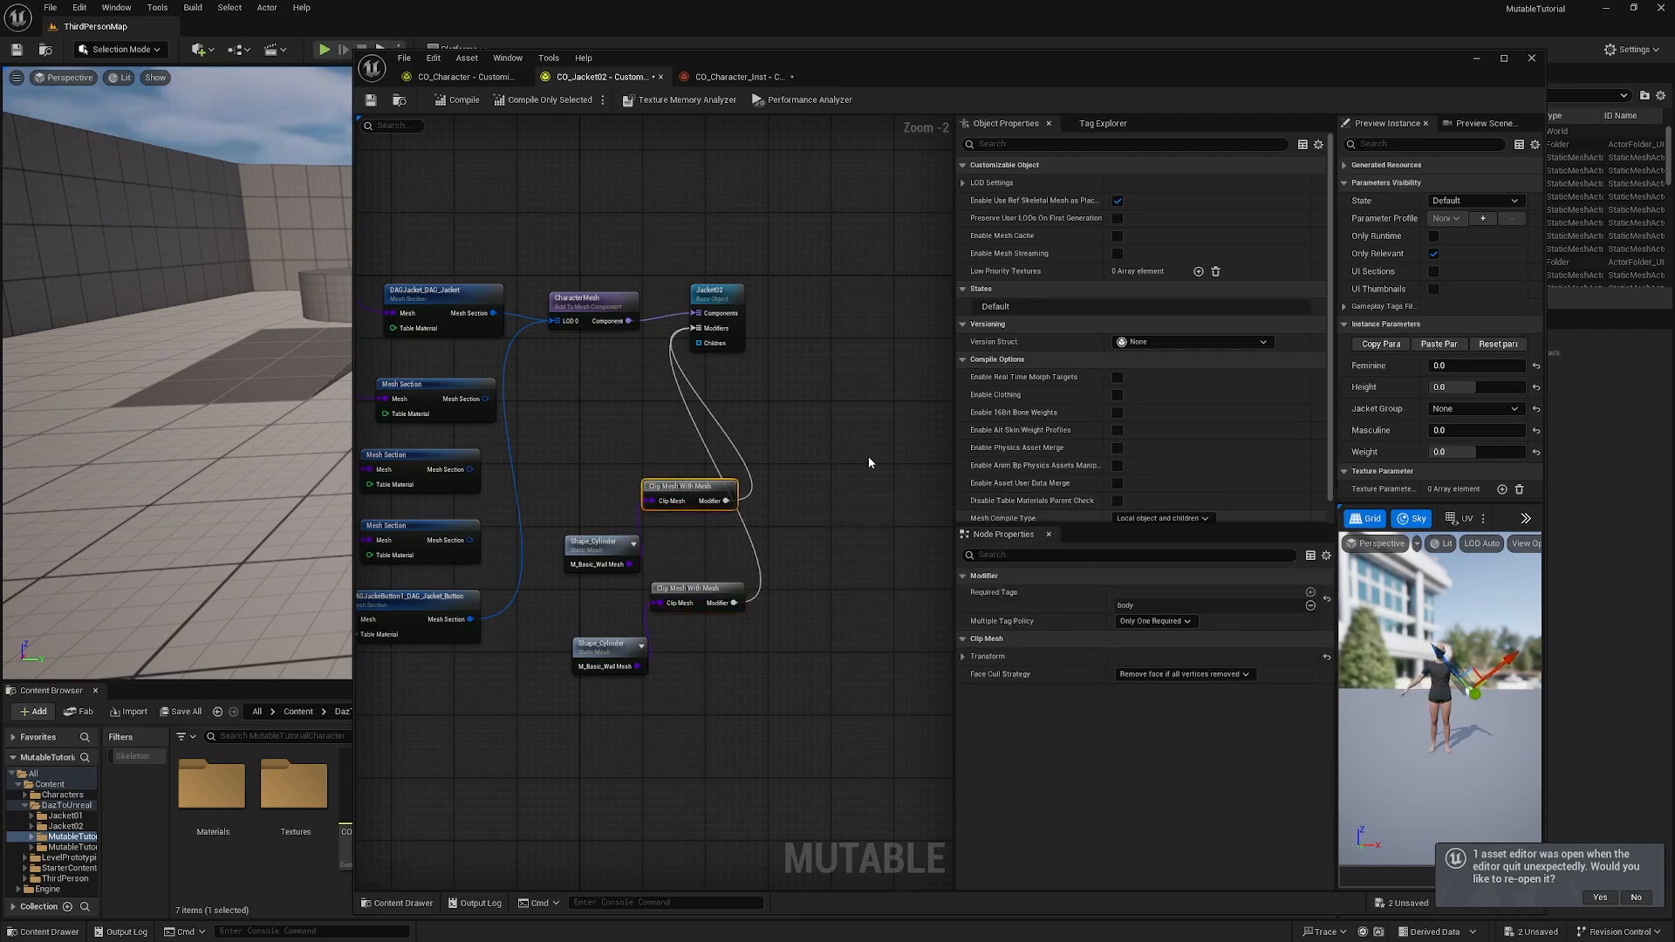
{"action": "left_click", "coordinate": [459, 99]}
Step: Check the hands and sleeves of the recompiled Jacket02 on CO_Character_Inst
{"action": "left_click", "coordinate": [465, 77]}
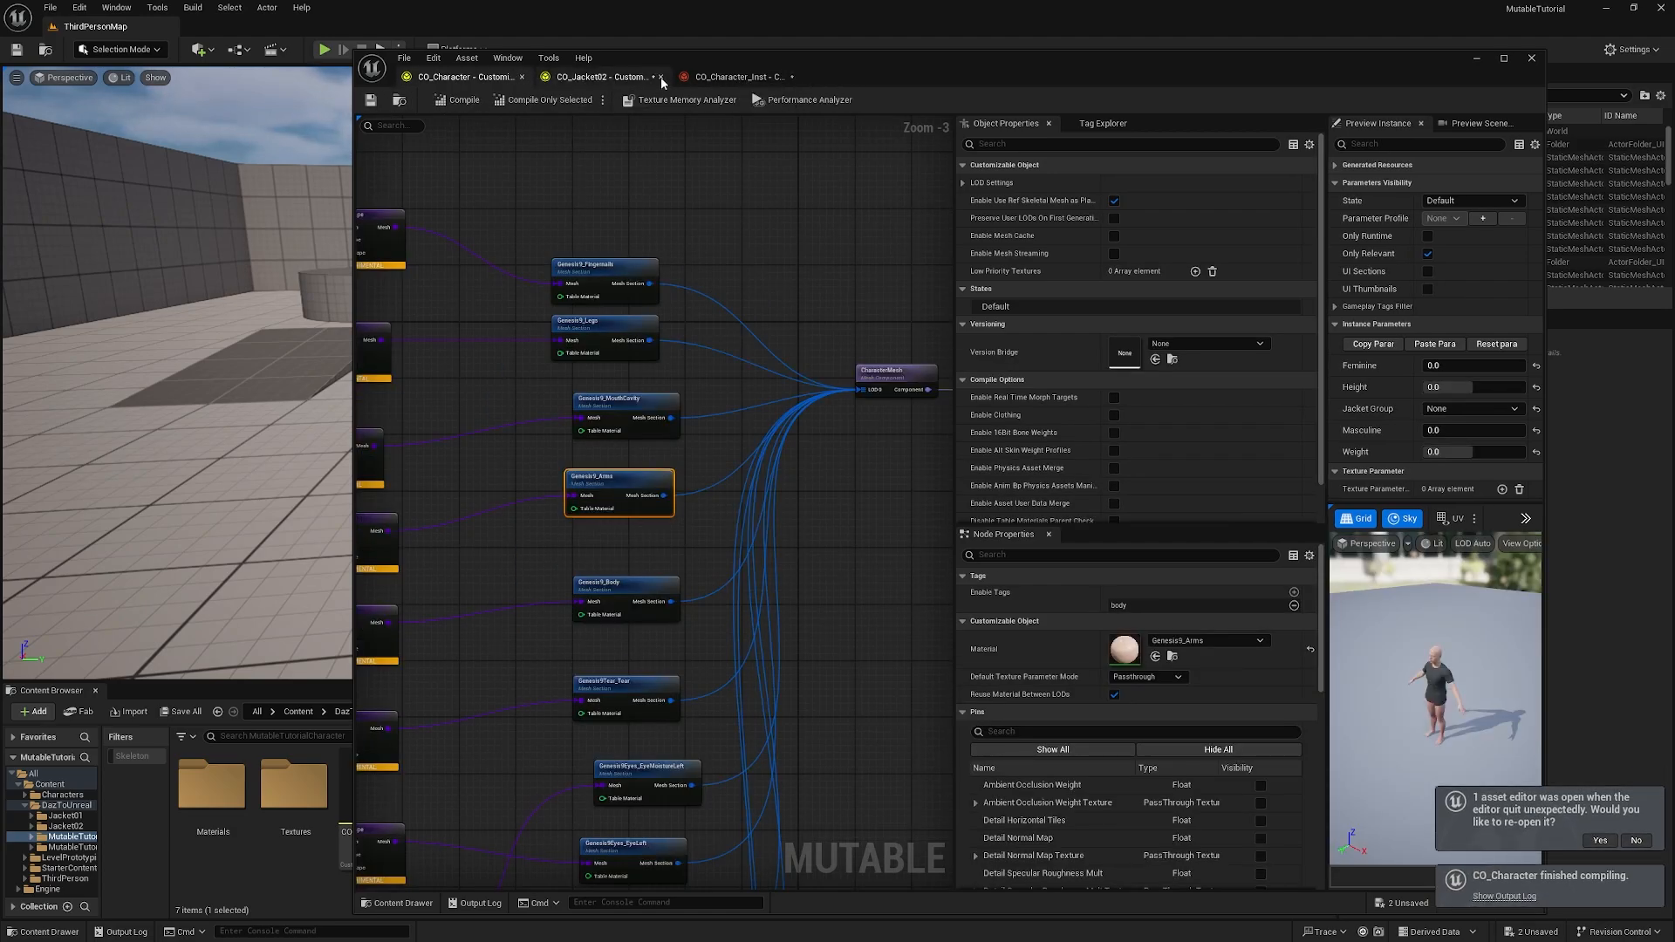
{"action": "left_click", "coordinate": [731, 76]}
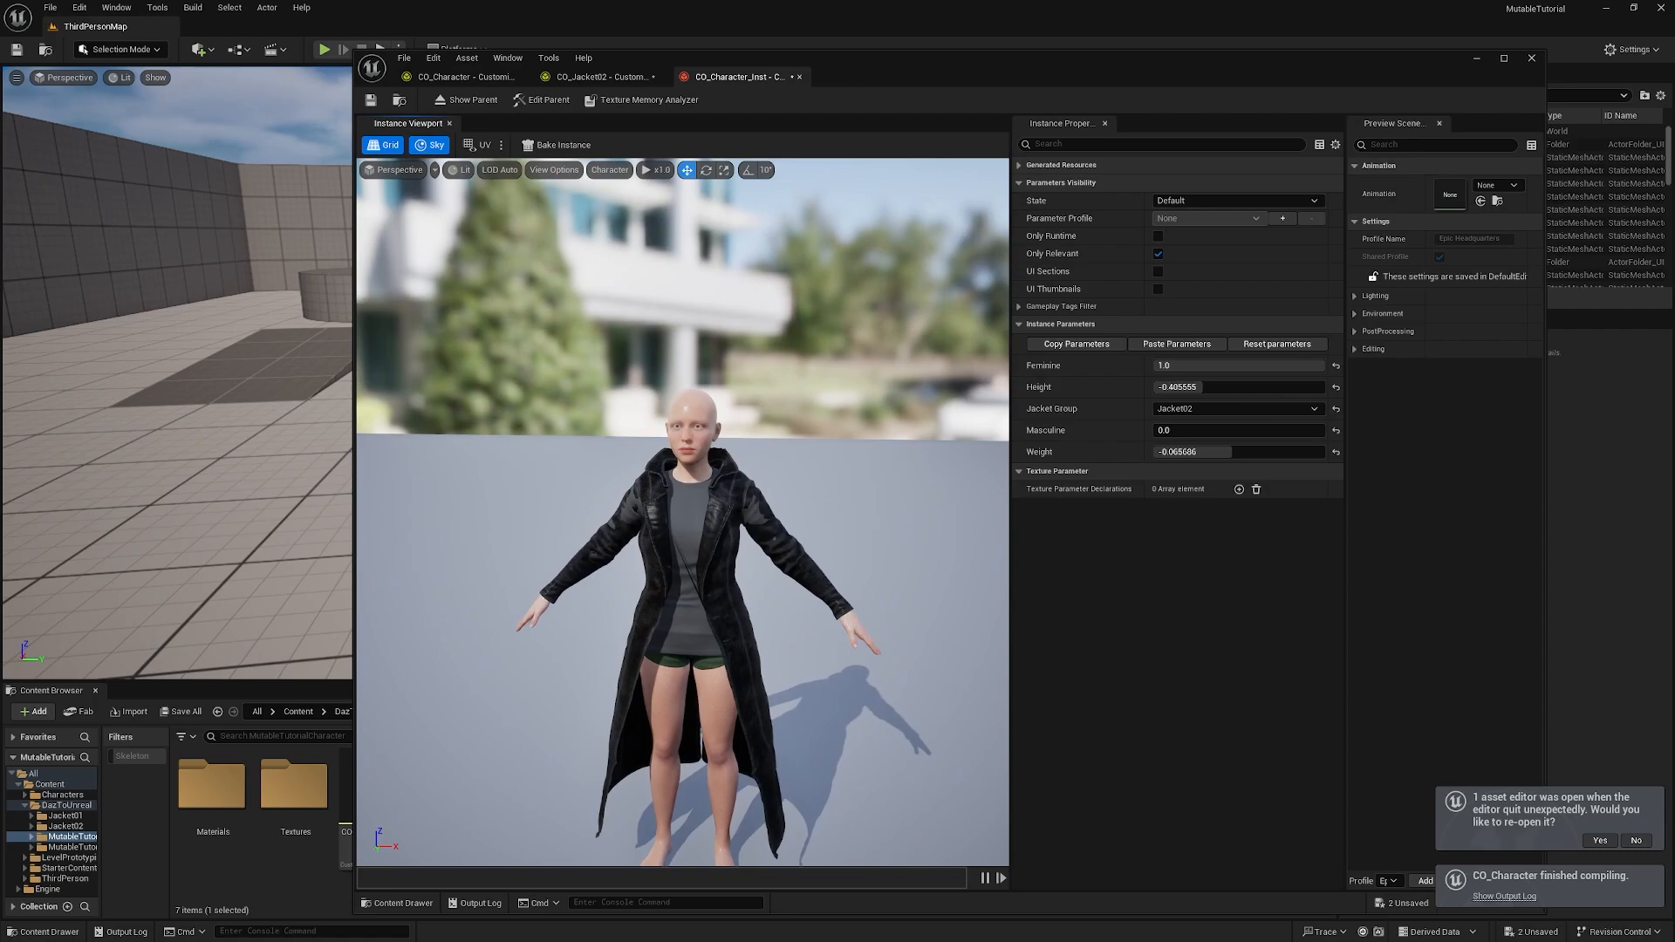
{"action": "left_click_drag", "start_coordinate": [846, 637], "coordinate": [887, 634]}
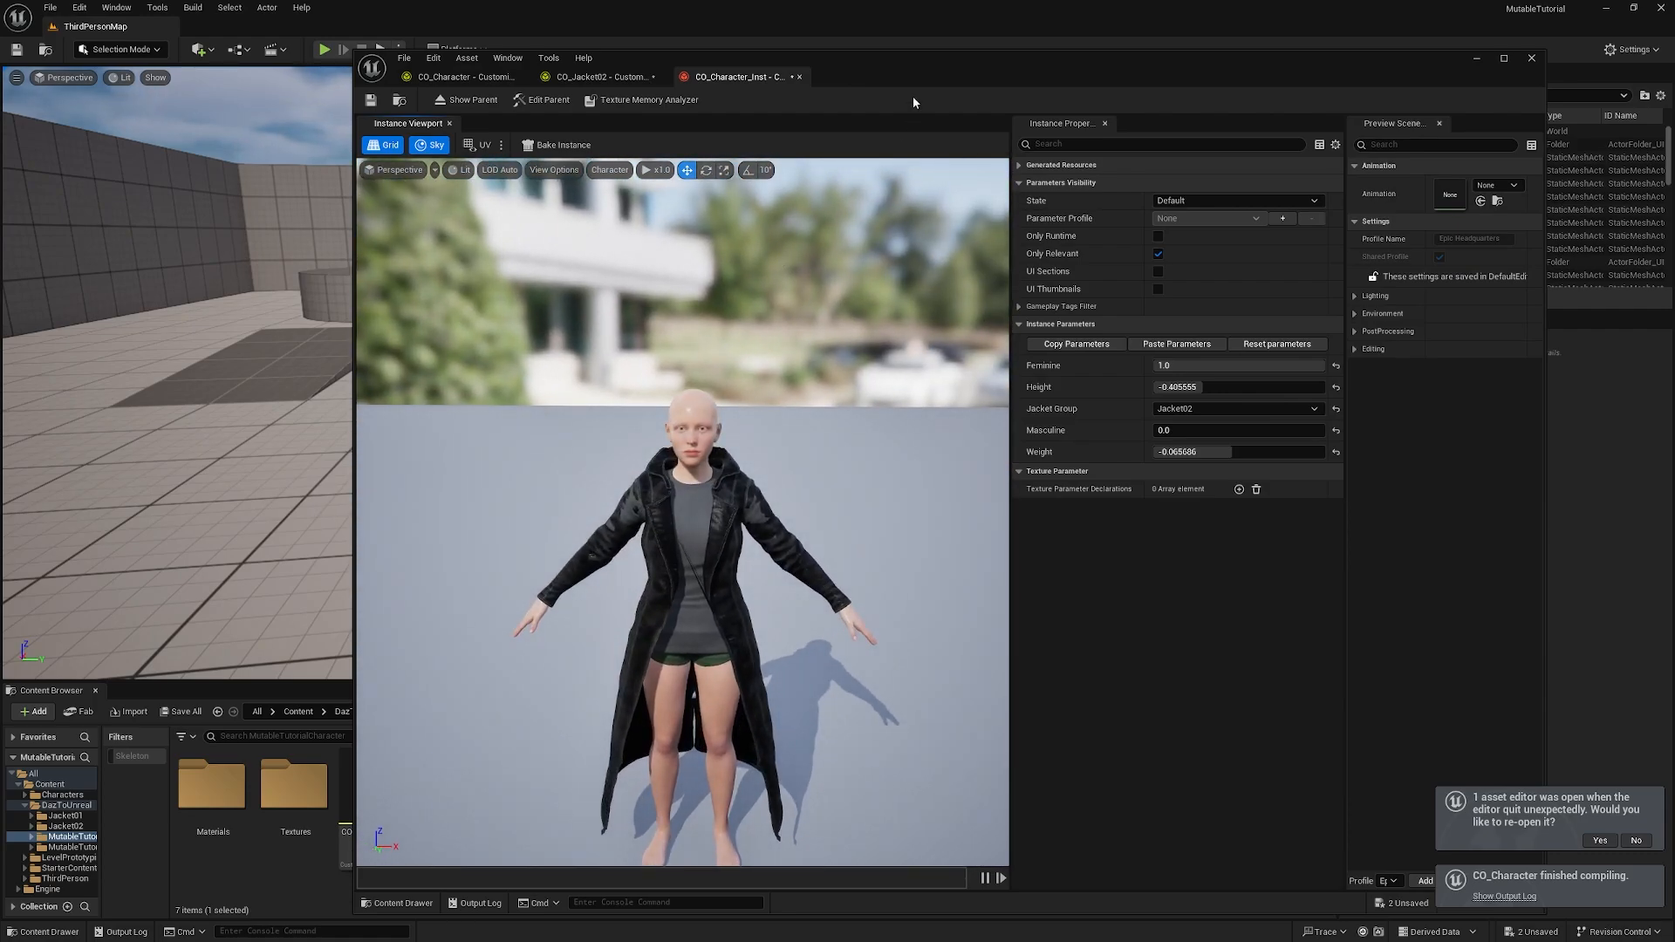
{"action": "left_click_drag", "start_coordinate": [912, 65], "coordinate": [909, 54]}
Step: Review the body mesh sections in CO_Character and the complete node layout of CO_Jacket02
{"action": "left_click", "coordinate": [460, 68]}
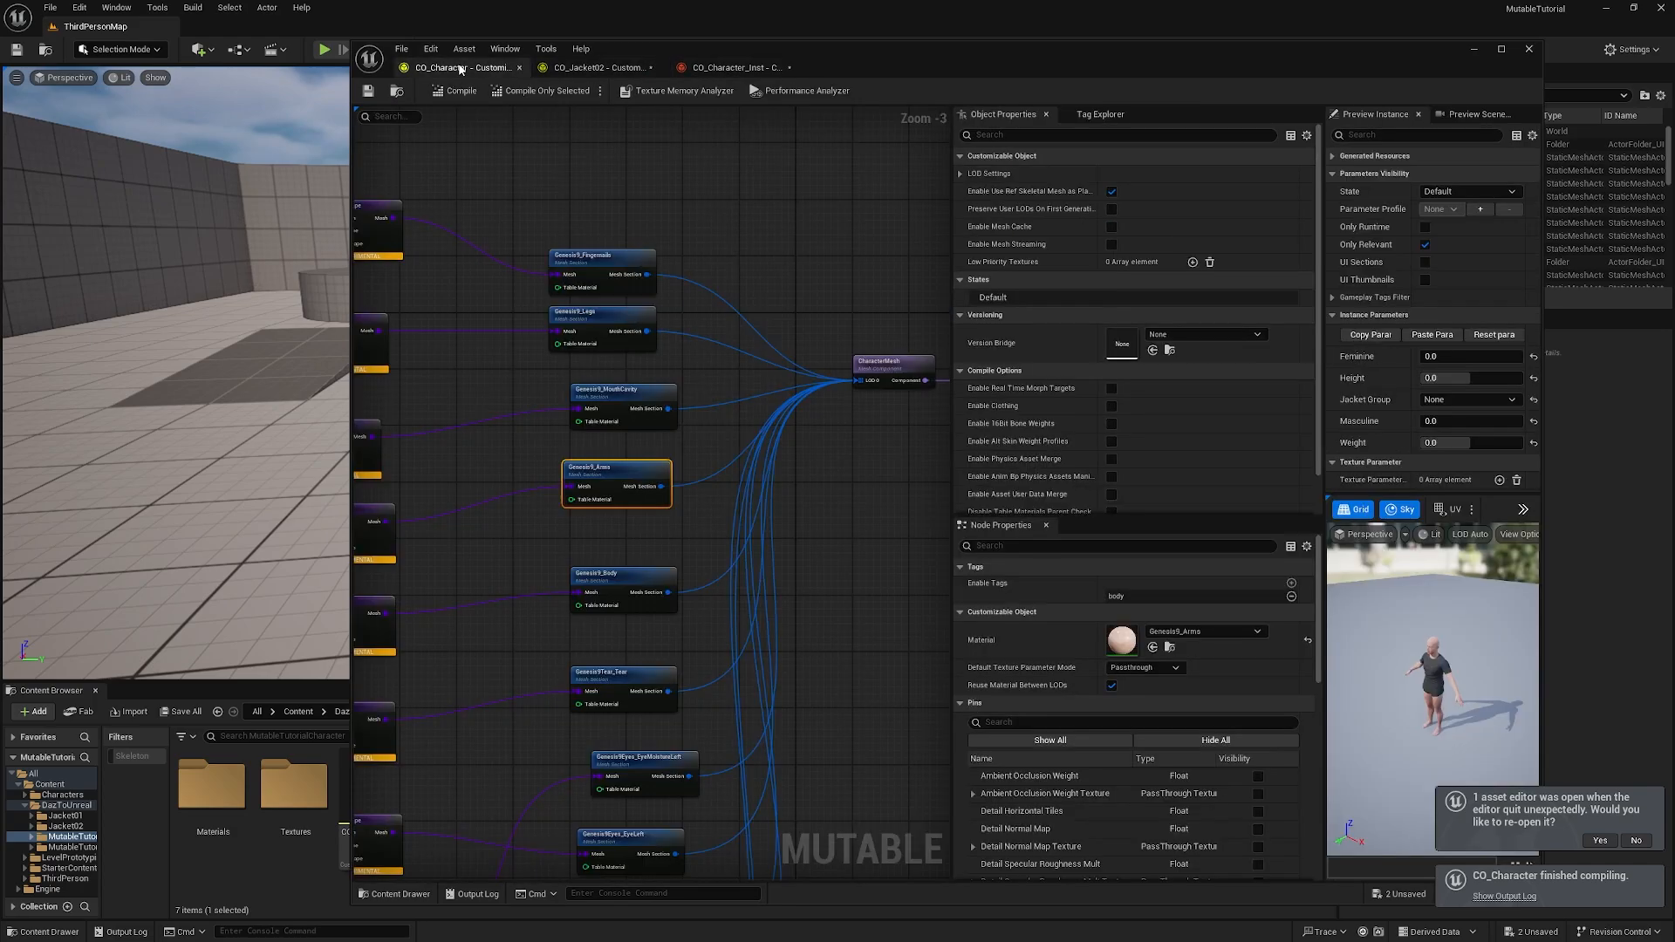
{"action": "left_click", "coordinate": [628, 393]}
{"action": "left_click", "coordinate": [590, 255]}
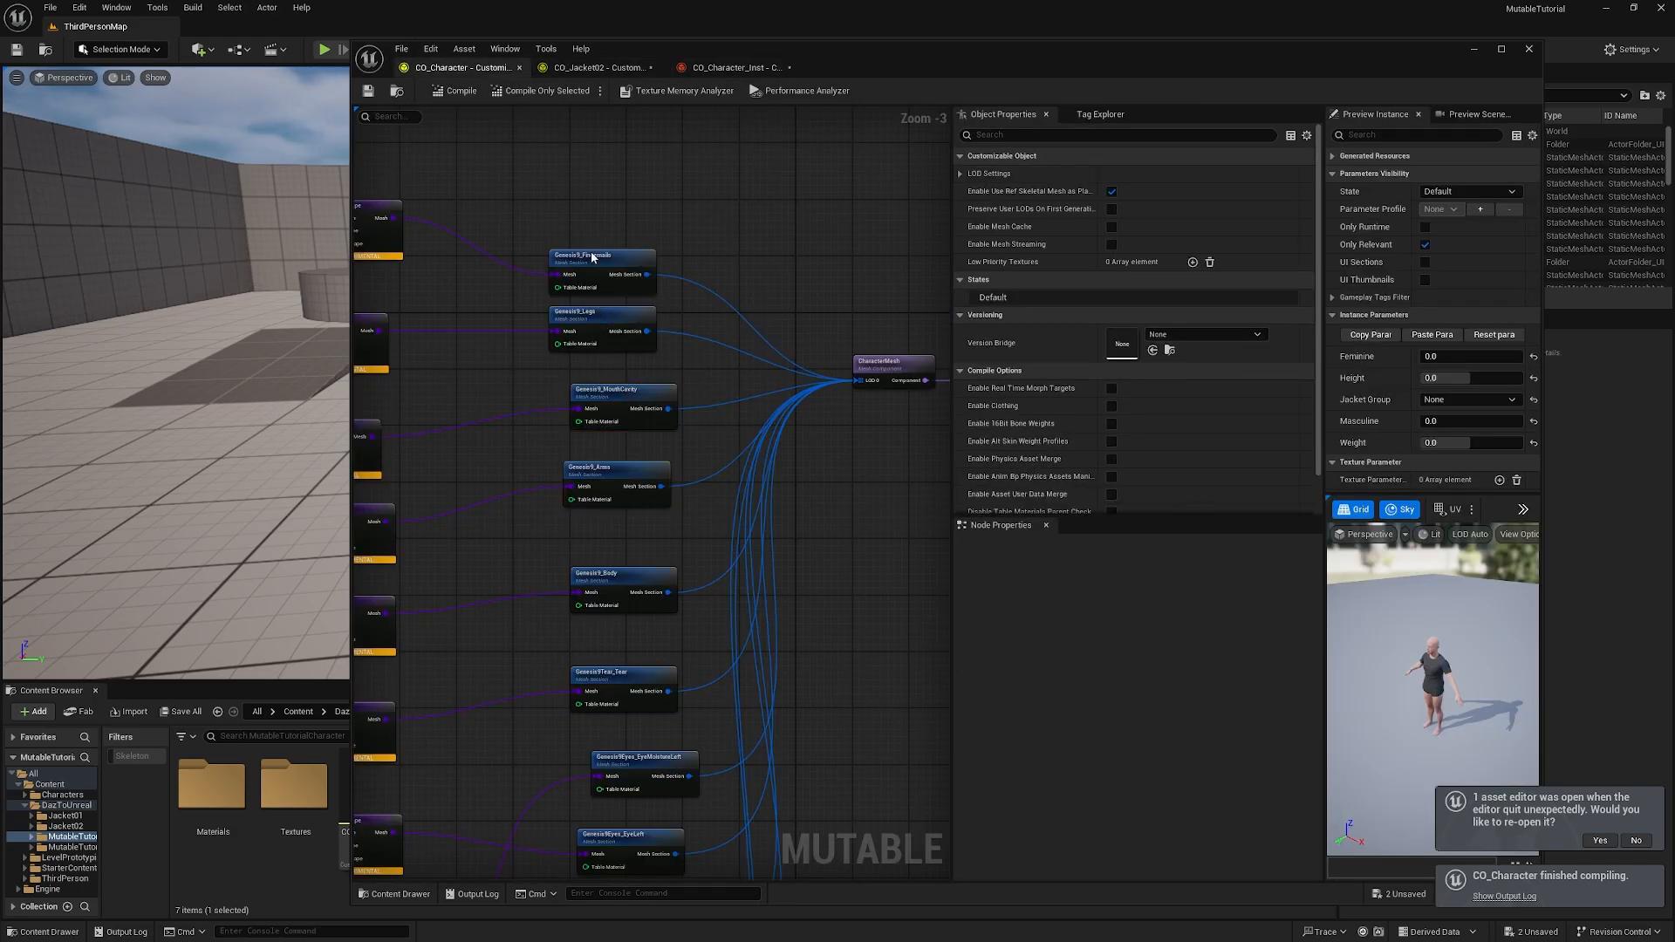
{"action": "right_click_drag", "start_coordinate": [845, 592], "coordinate": [766, 218]}
{"action": "left_click", "coordinate": [585, 70]}
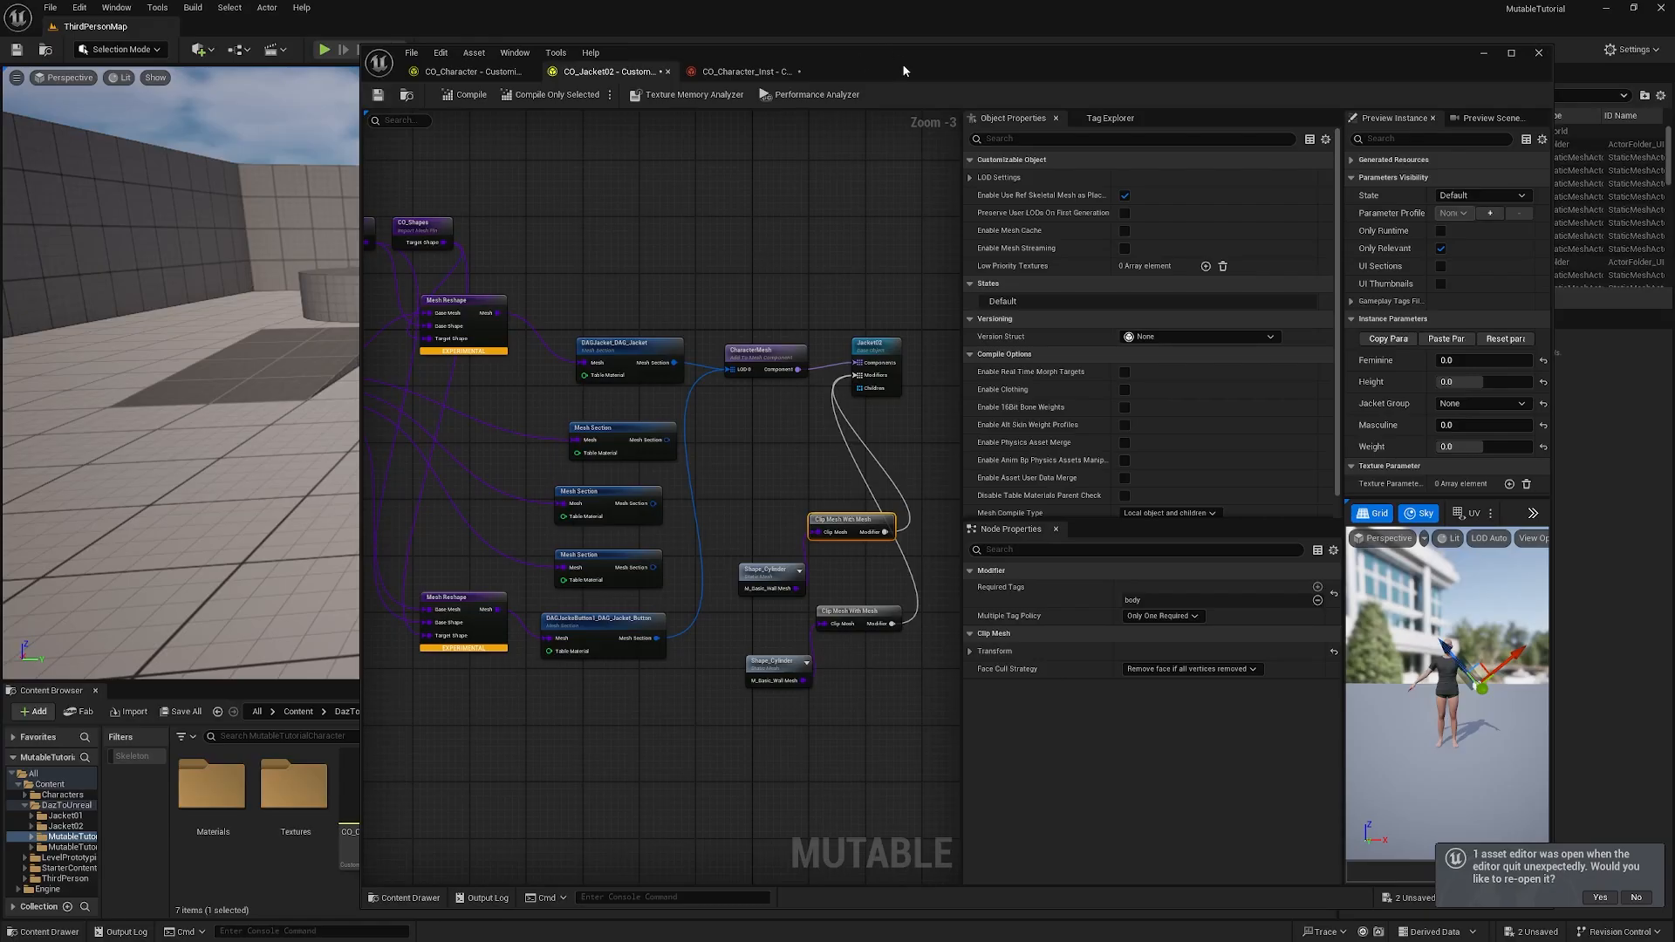
{"action": "scroll", "coordinate": [696, 276], "scroll_direction": "down", "scroll_amount": 2}
{"action": "mouse_move", "coordinate": [695, 277]}
{"action": "right_mouse_down"}
{"action": "mouse_move", "coordinate": [736, 343]}
{"action": "mouse_move", "coordinate": [768, 336]}
{"action": "mouse_move", "coordinate": [688, 273]}
{"action": "right_mouse_up"}
Step: Open CO_Shapes from the MutableTutorialShapes folder and examine its morph stack with the Base Shape and Target Shape exports
{"action": "left_click_drag", "start_coordinate": [843, 42], "coordinate": [1066, 53]}
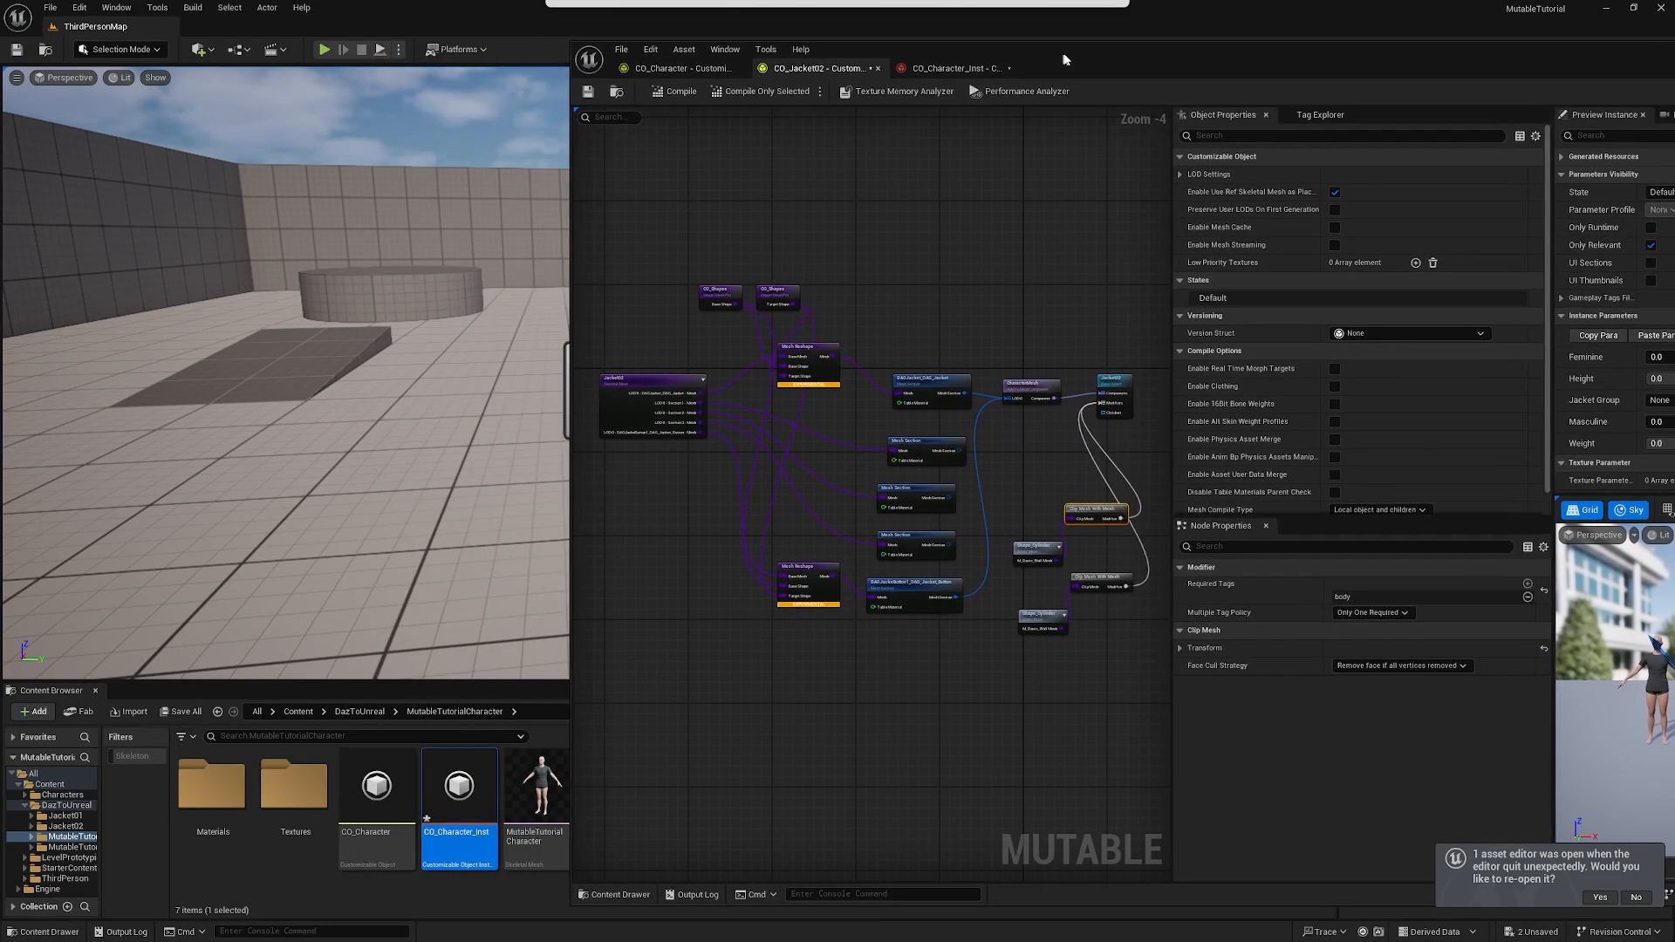
{"action": "left_click", "coordinate": [359, 711]}
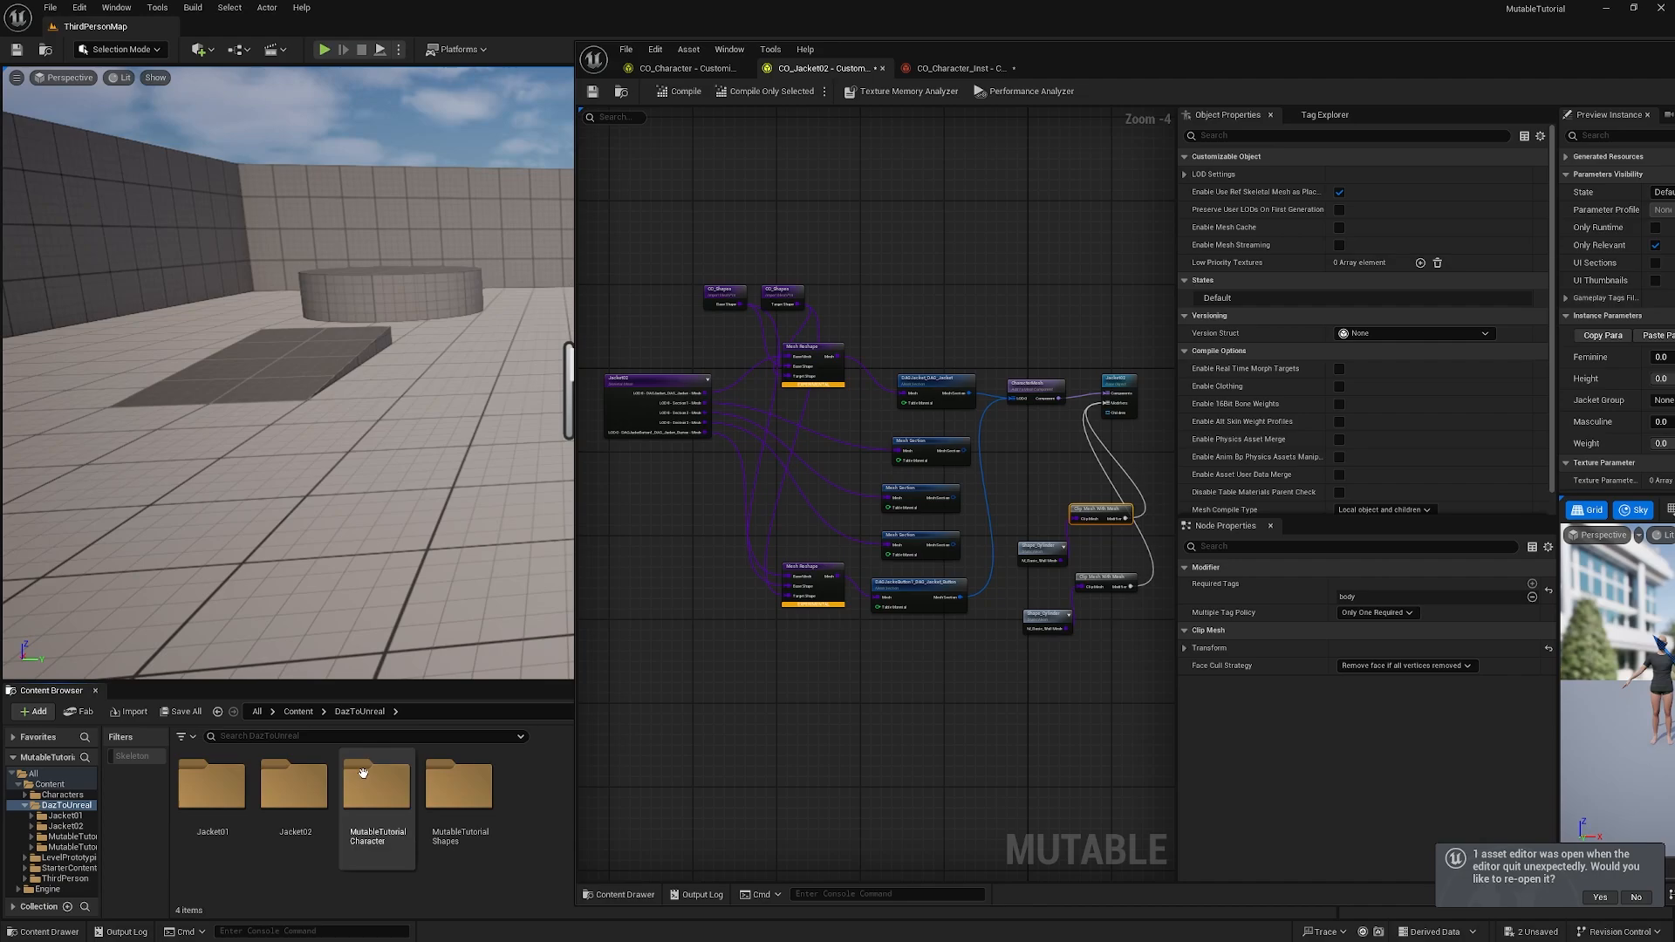
{"action": "double_click", "coordinate": [467, 820]}
{"action": "double_click", "coordinate": [390, 824]}
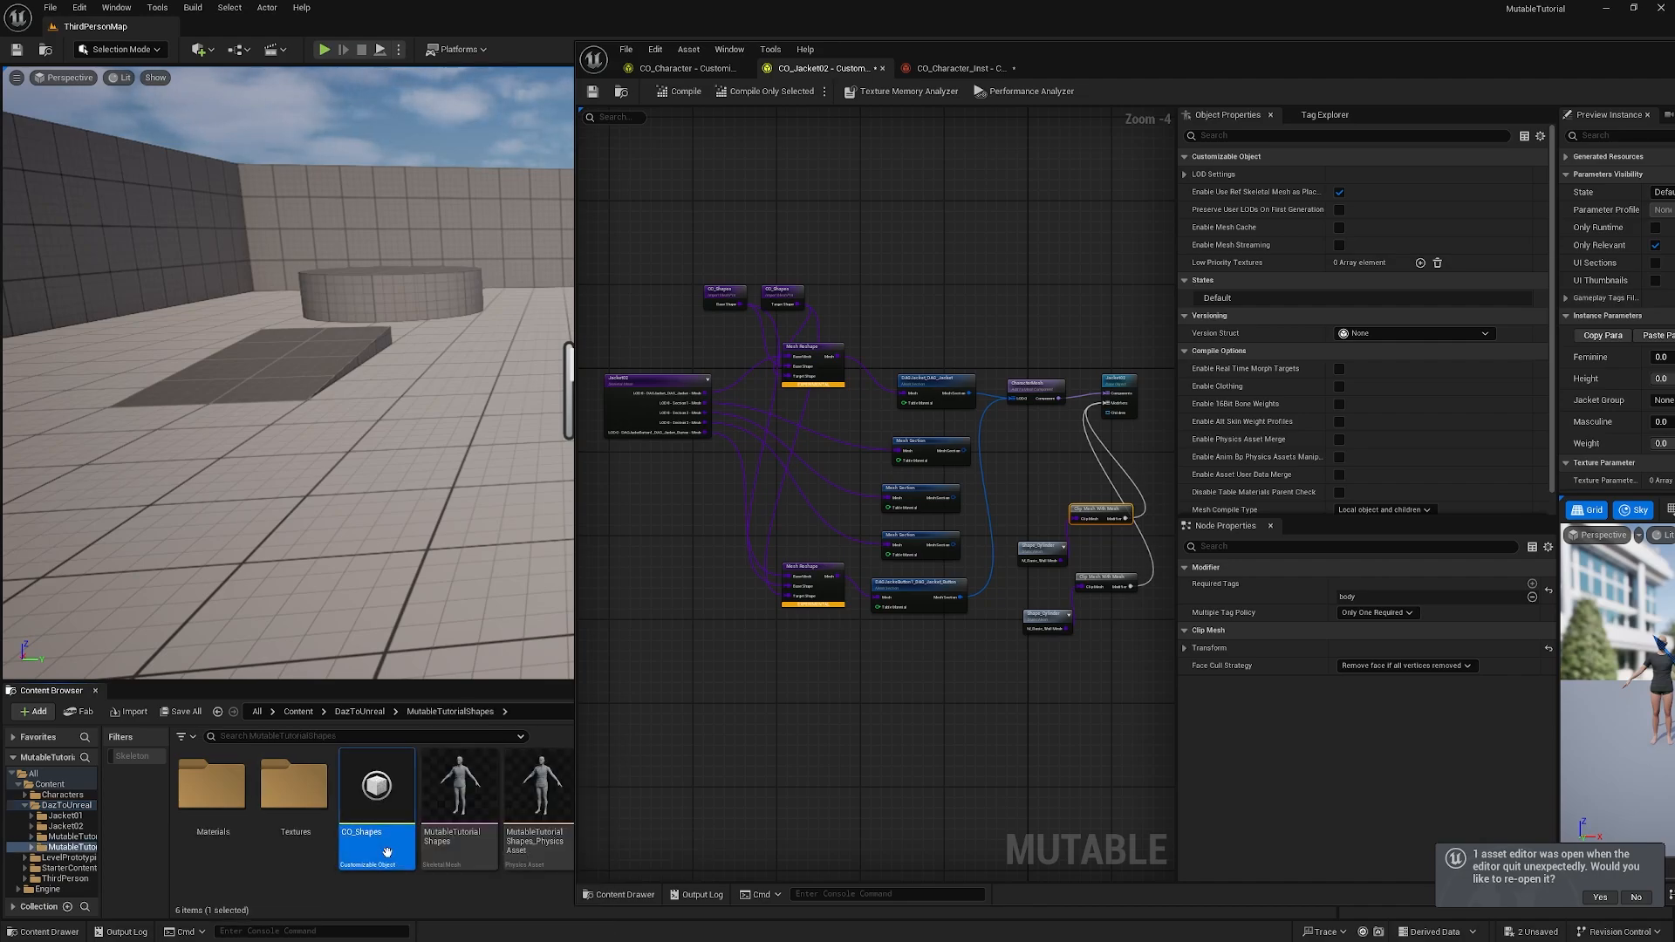
{"action": "right_click_drag", "start_coordinate": [672, 590], "coordinate": [920, 665]}
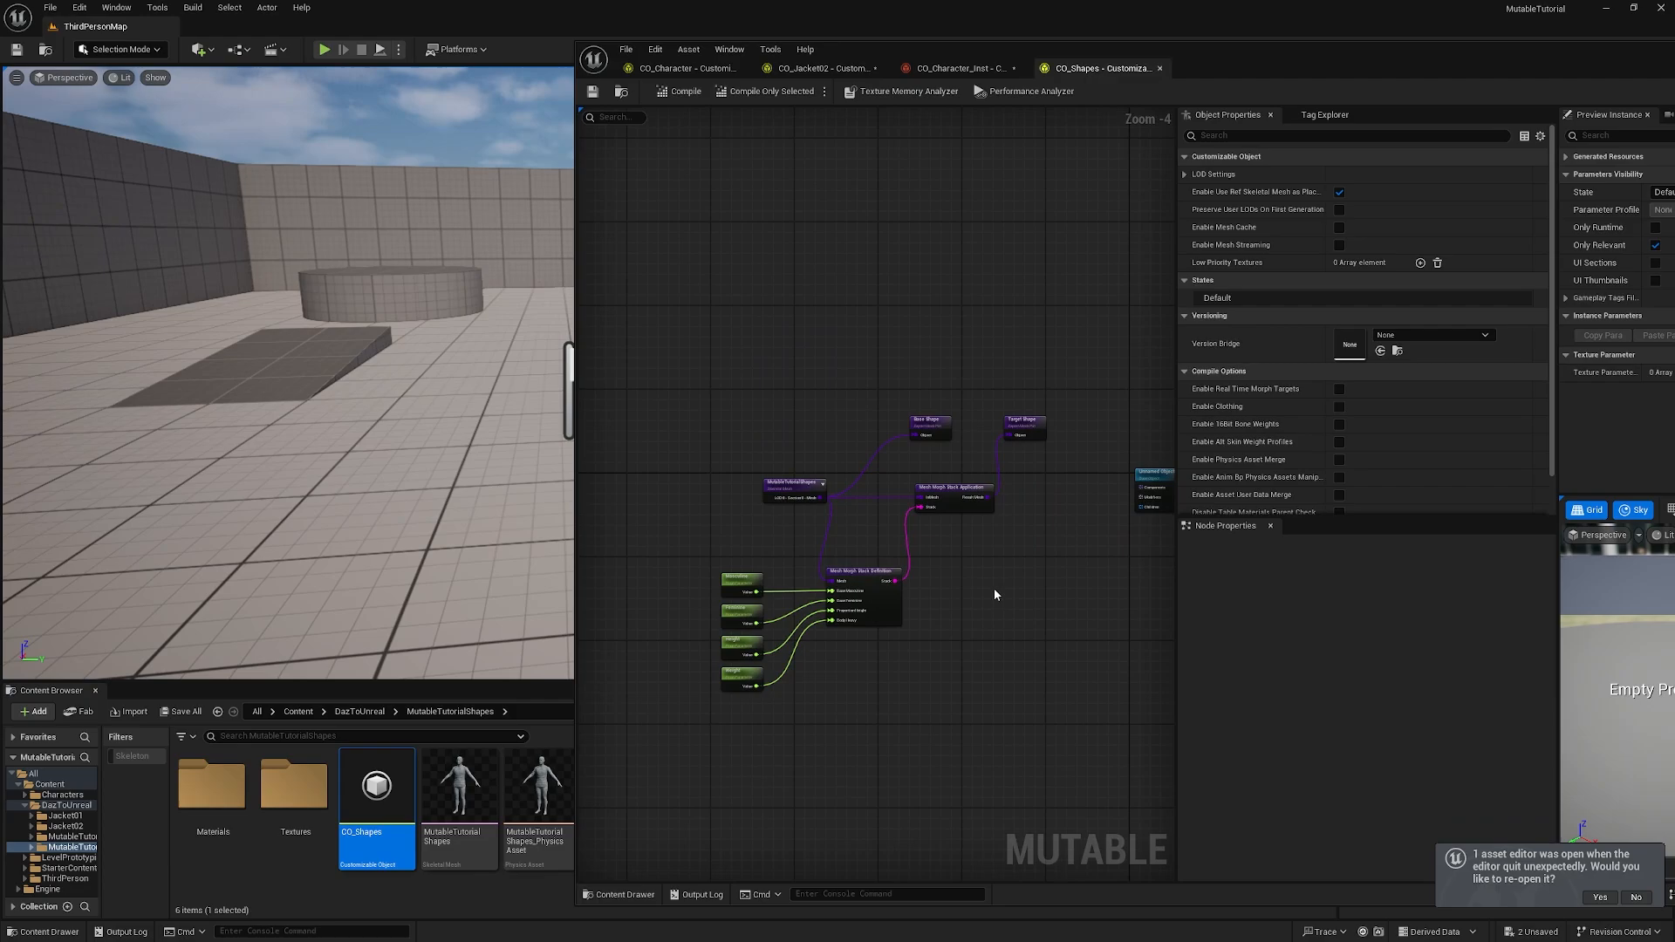
{"action": "right_click_drag", "start_coordinate": [994, 595], "coordinate": [864, 644]}
{"action": "scroll", "coordinate": [931, 579], "scroll_direction": "up", "scroll_amount": 1}
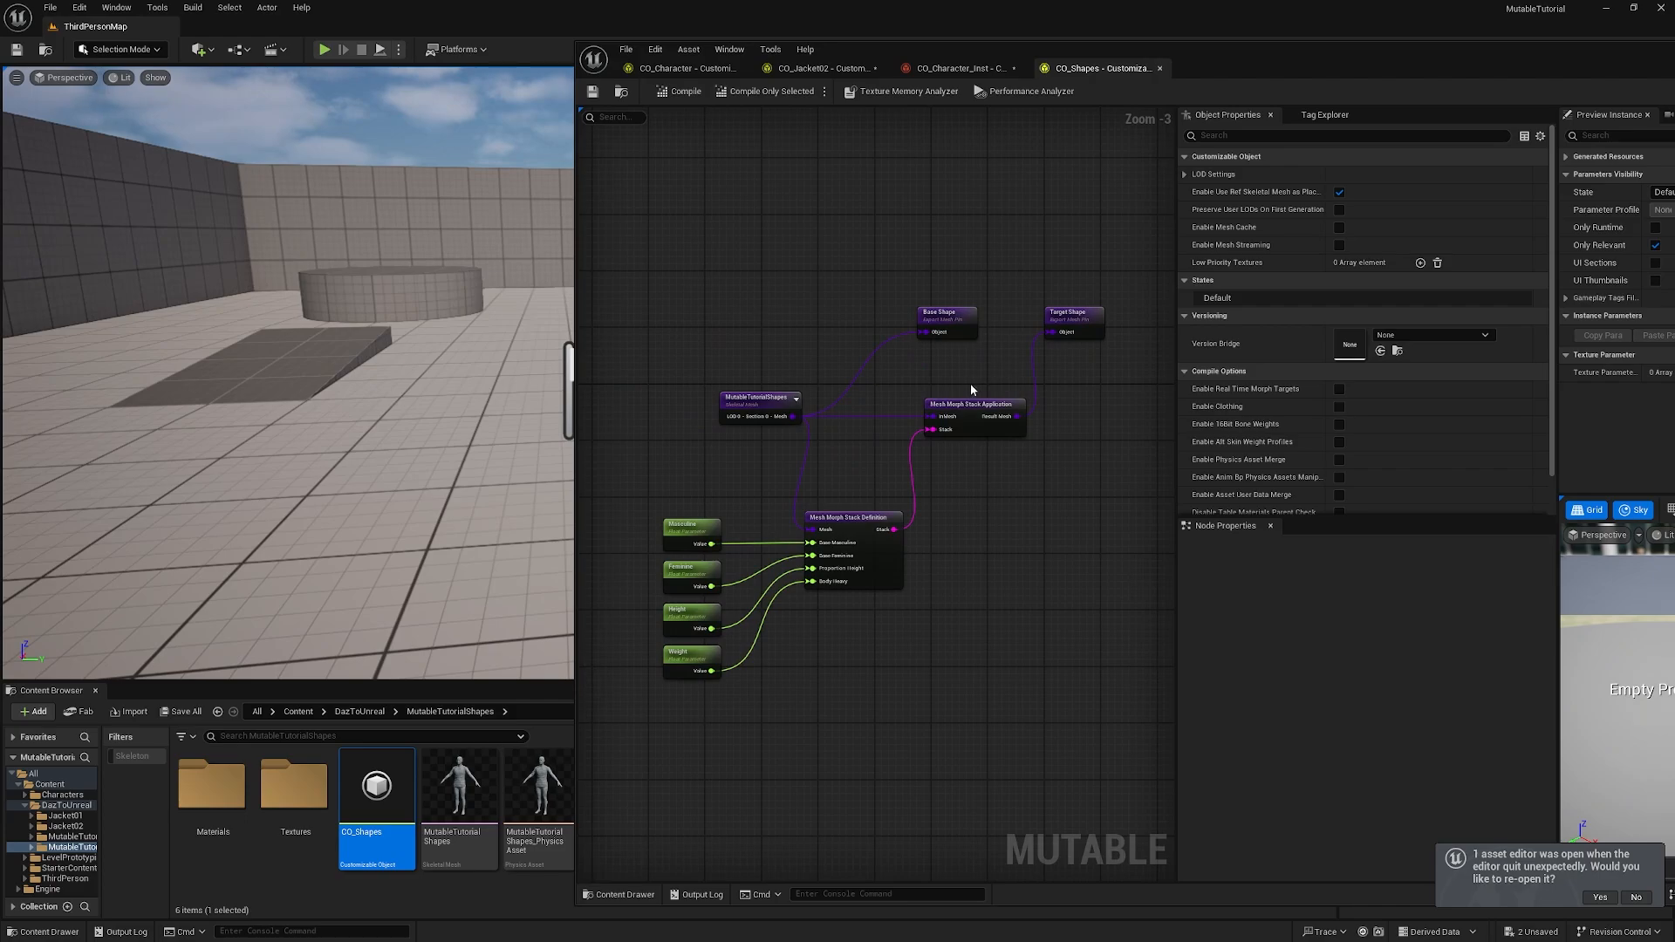
{"action": "left_click", "coordinate": [1081, 315]}
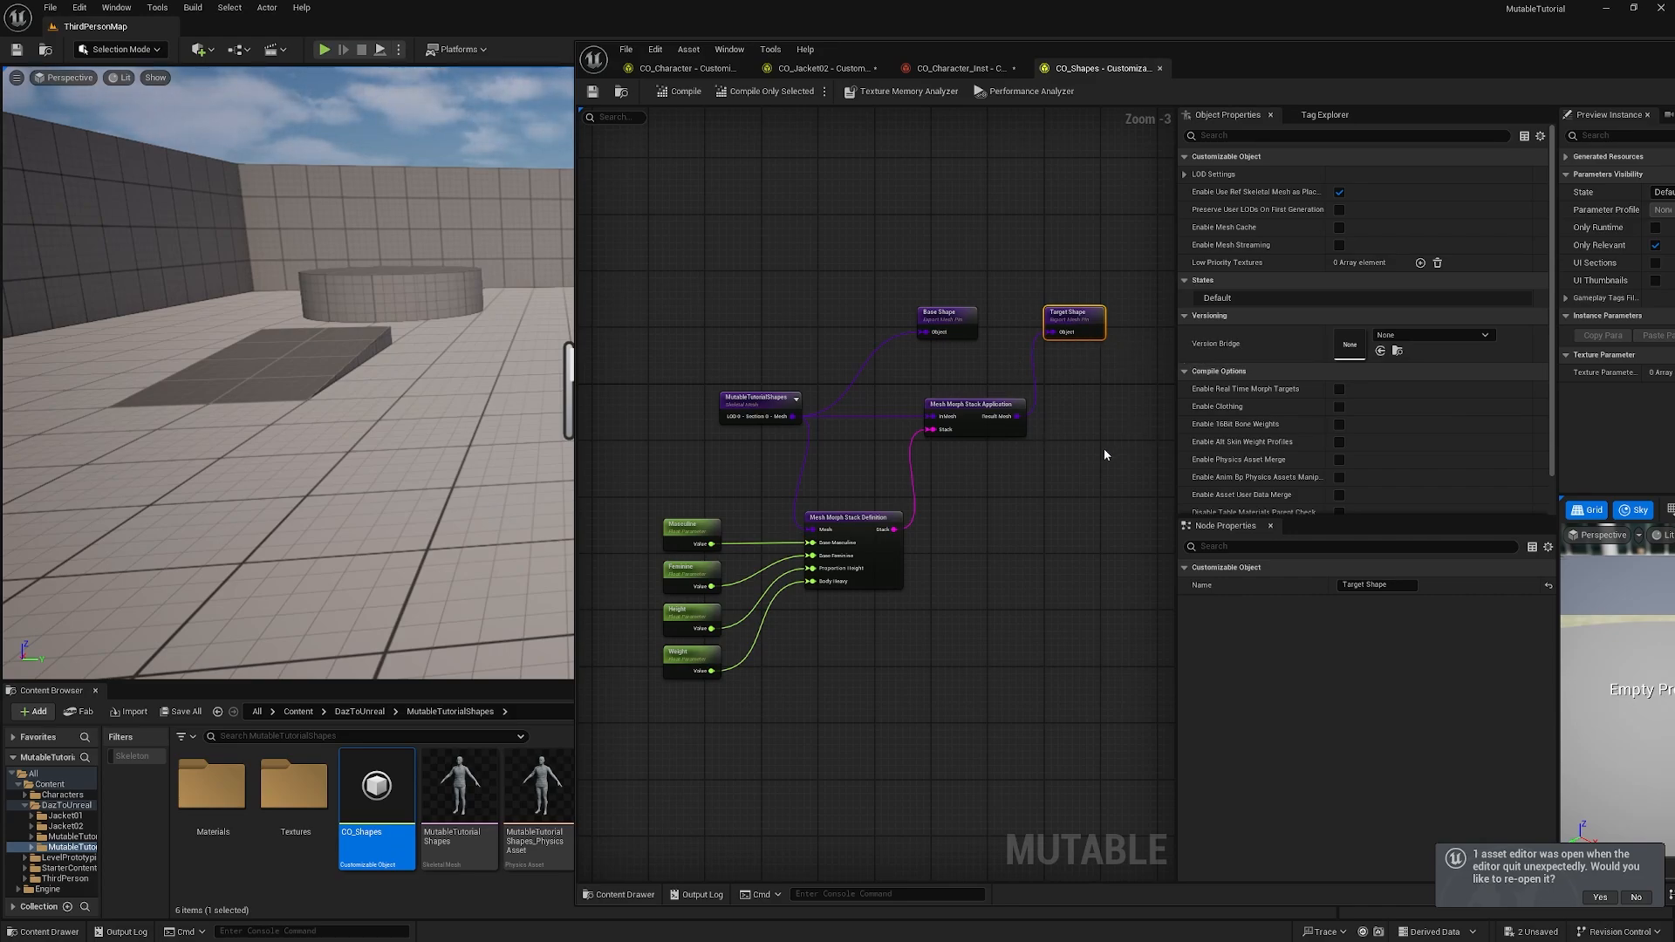
{"action": "right_click_drag", "start_coordinate": [1103, 448], "coordinate": [900, 489]}
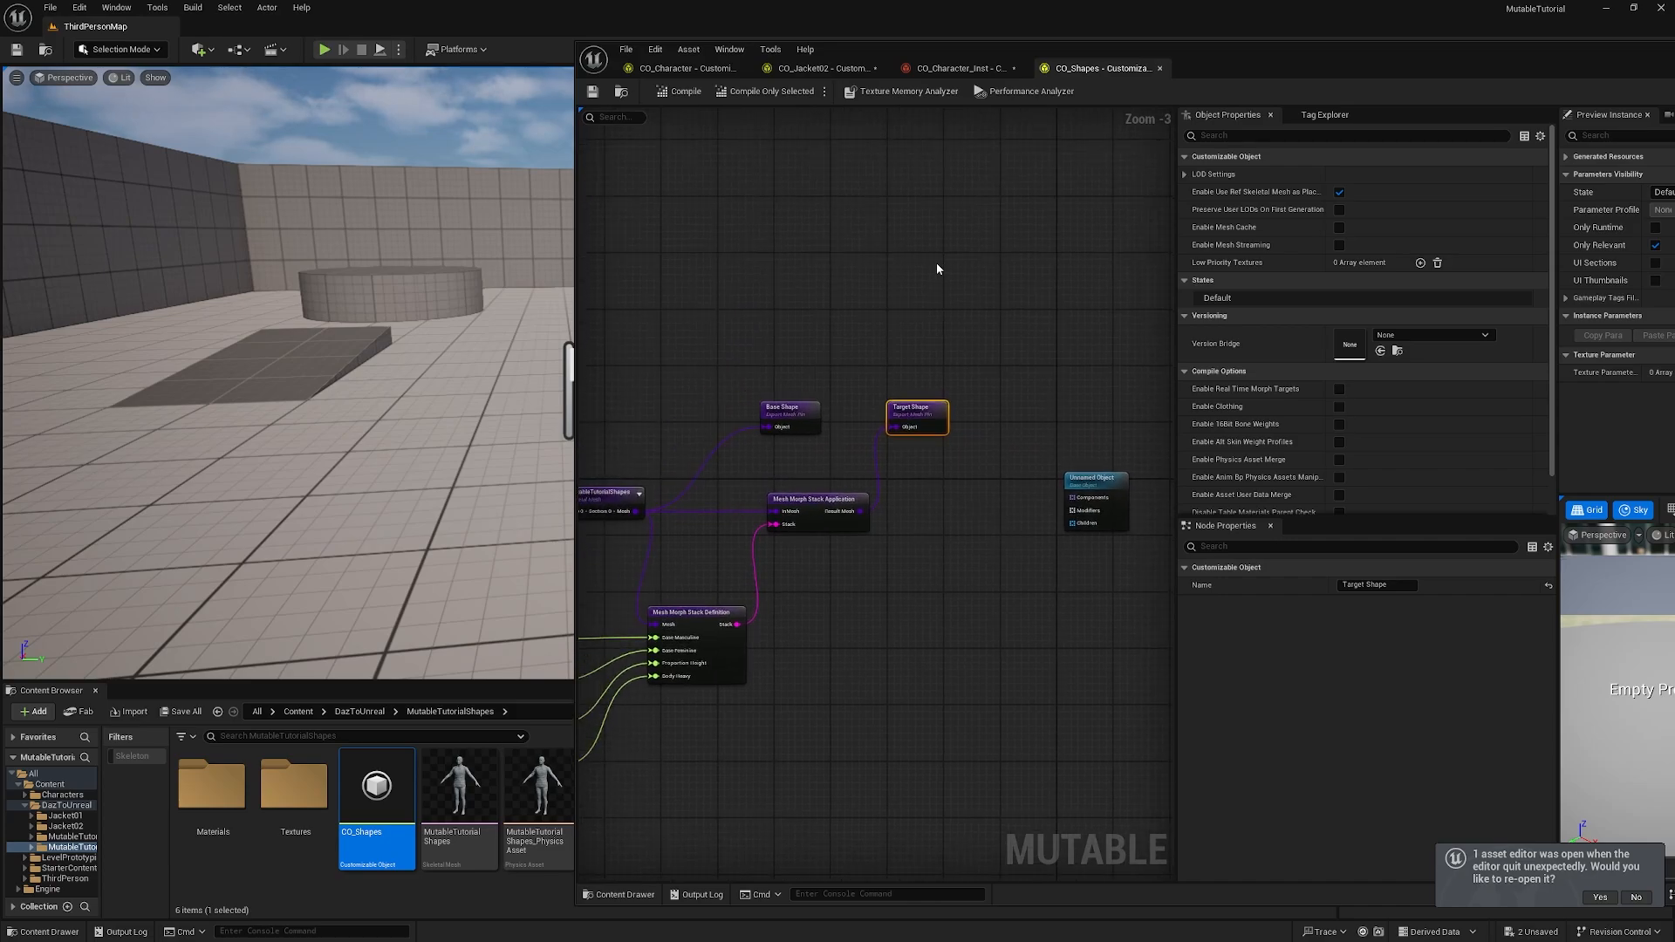
Step: Review the reshape nodes in CO_Jacket02 and CO_Character, ending at the Jacket Group and CharacterObject nodes
{"action": "left_click", "coordinate": [820, 68]}
{"action": "right_click_drag", "start_coordinate": [916, 246], "coordinate": [918, 293]}
{"action": "scroll", "coordinate": [905, 232], "scroll_direction": "down", "scroll_amount": 1}
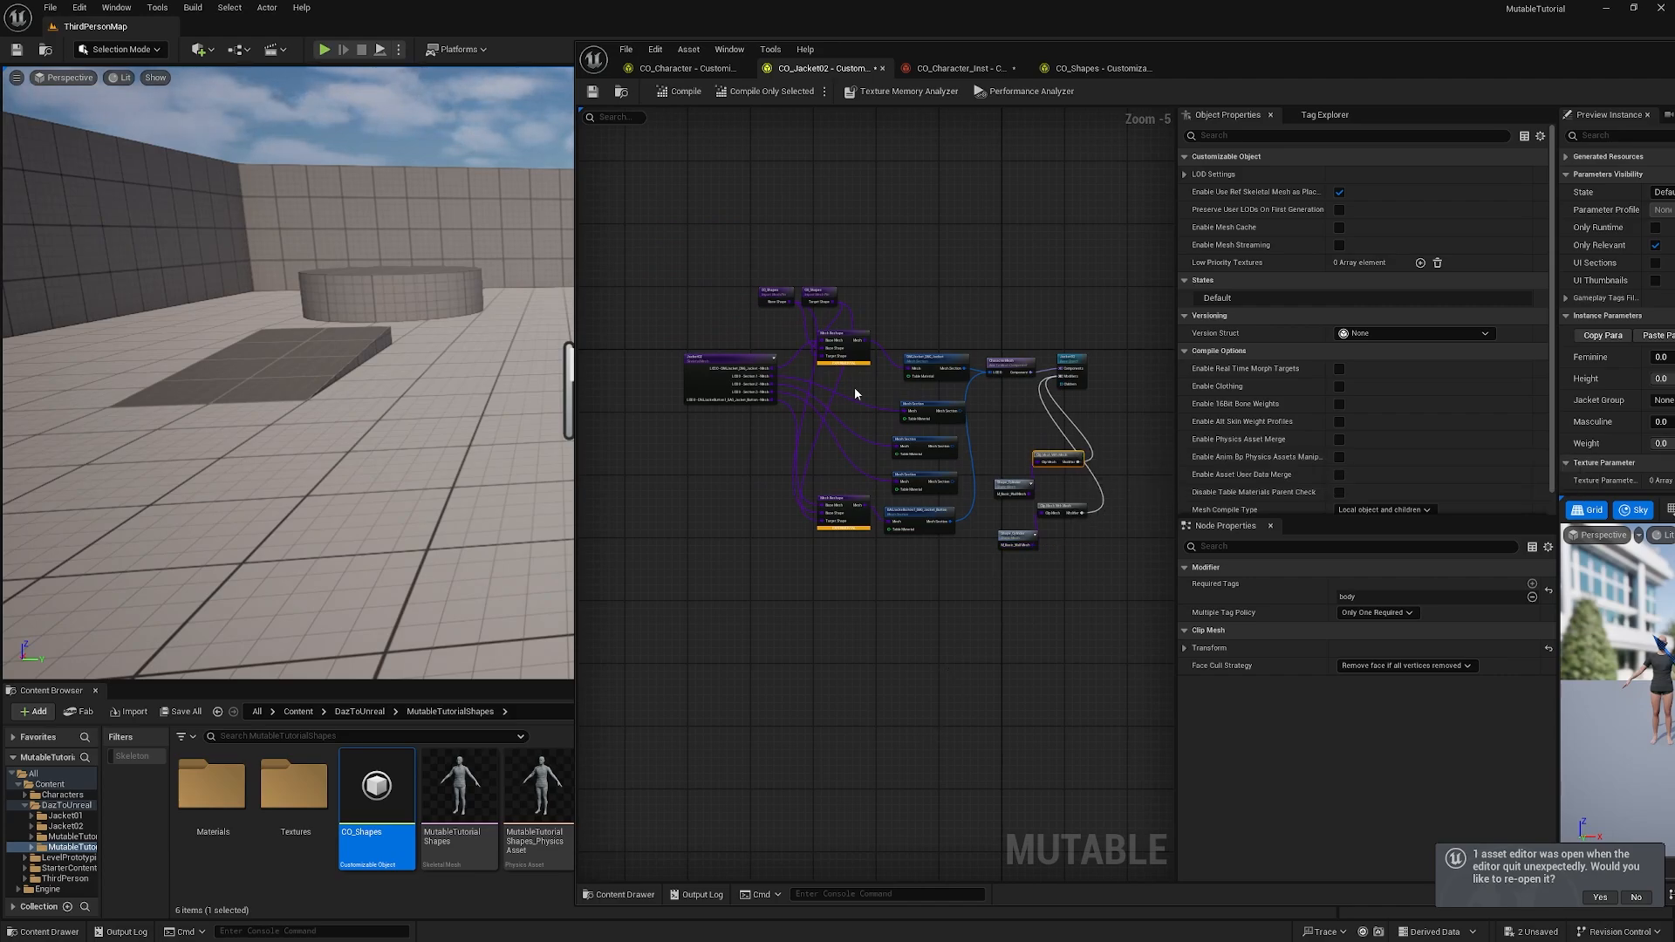
{"action": "left_click", "coordinate": [659, 70]}
{"action": "scroll", "coordinate": [1049, 373], "scroll_direction": "down", "scroll_amount": 2}
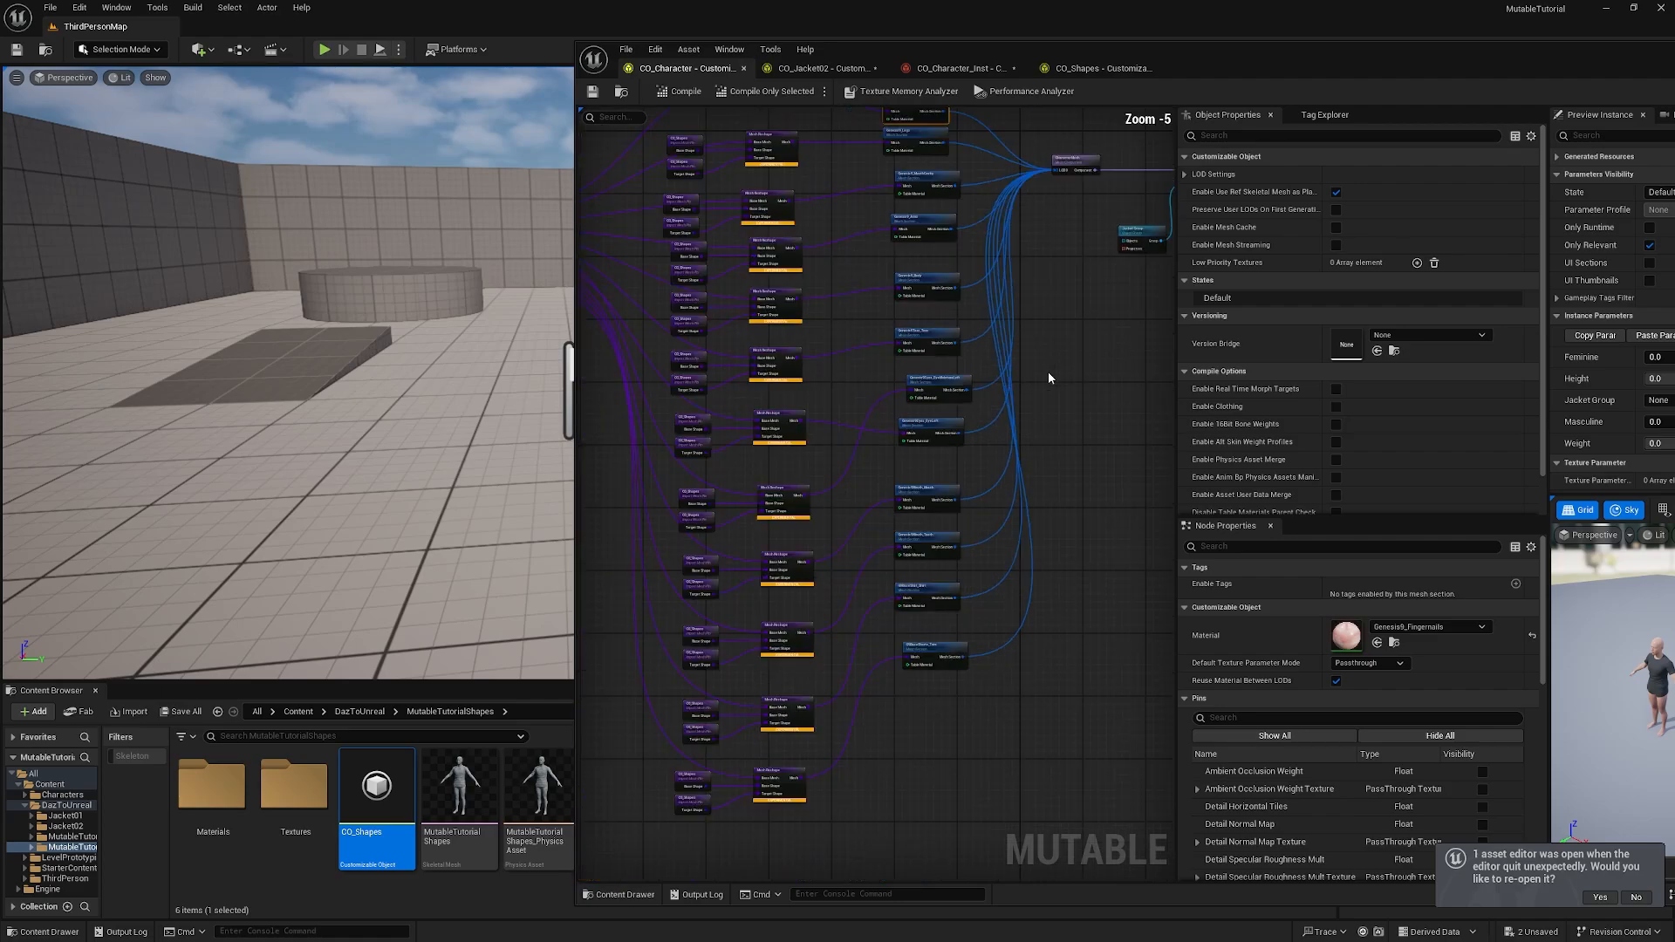
{"action": "right_click_drag", "start_coordinate": [1072, 319], "coordinate": [869, 540]}
{"action": "scroll", "coordinate": [903, 529], "scroll_direction": "up", "scroll_amount": 2}
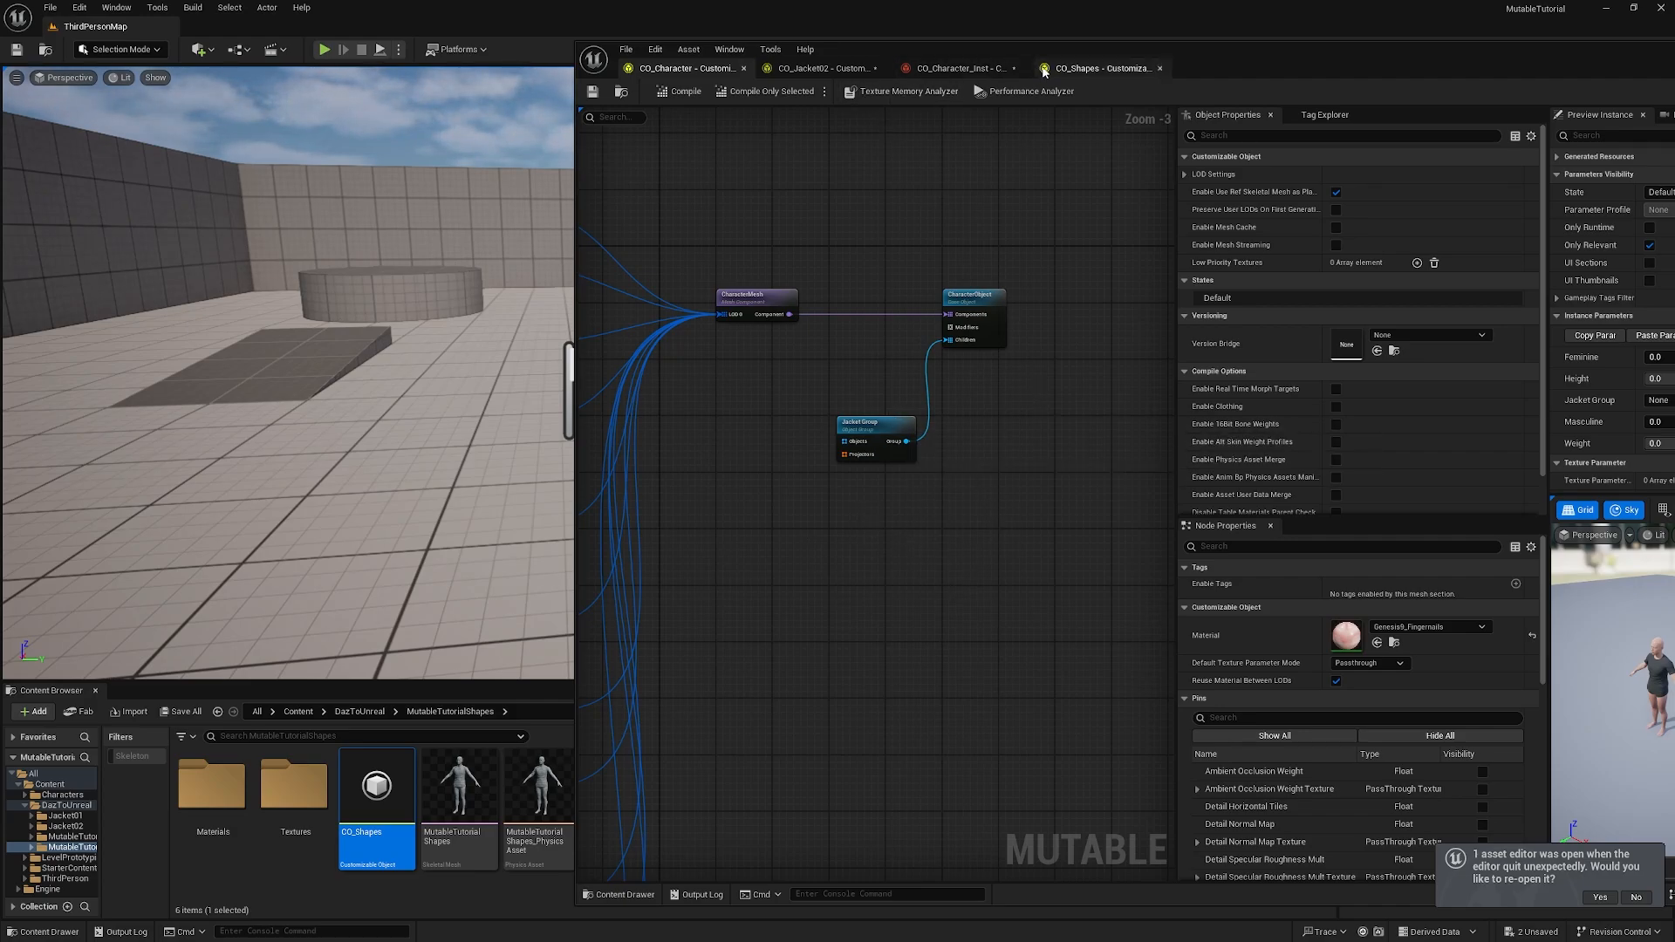
Step: Review the CO_Jacket02 graph from its imported shapes and Mesh Reshape nodes to the clip modifiers on the base object
{"action": "left_click", "coordinate": [798, 73]}
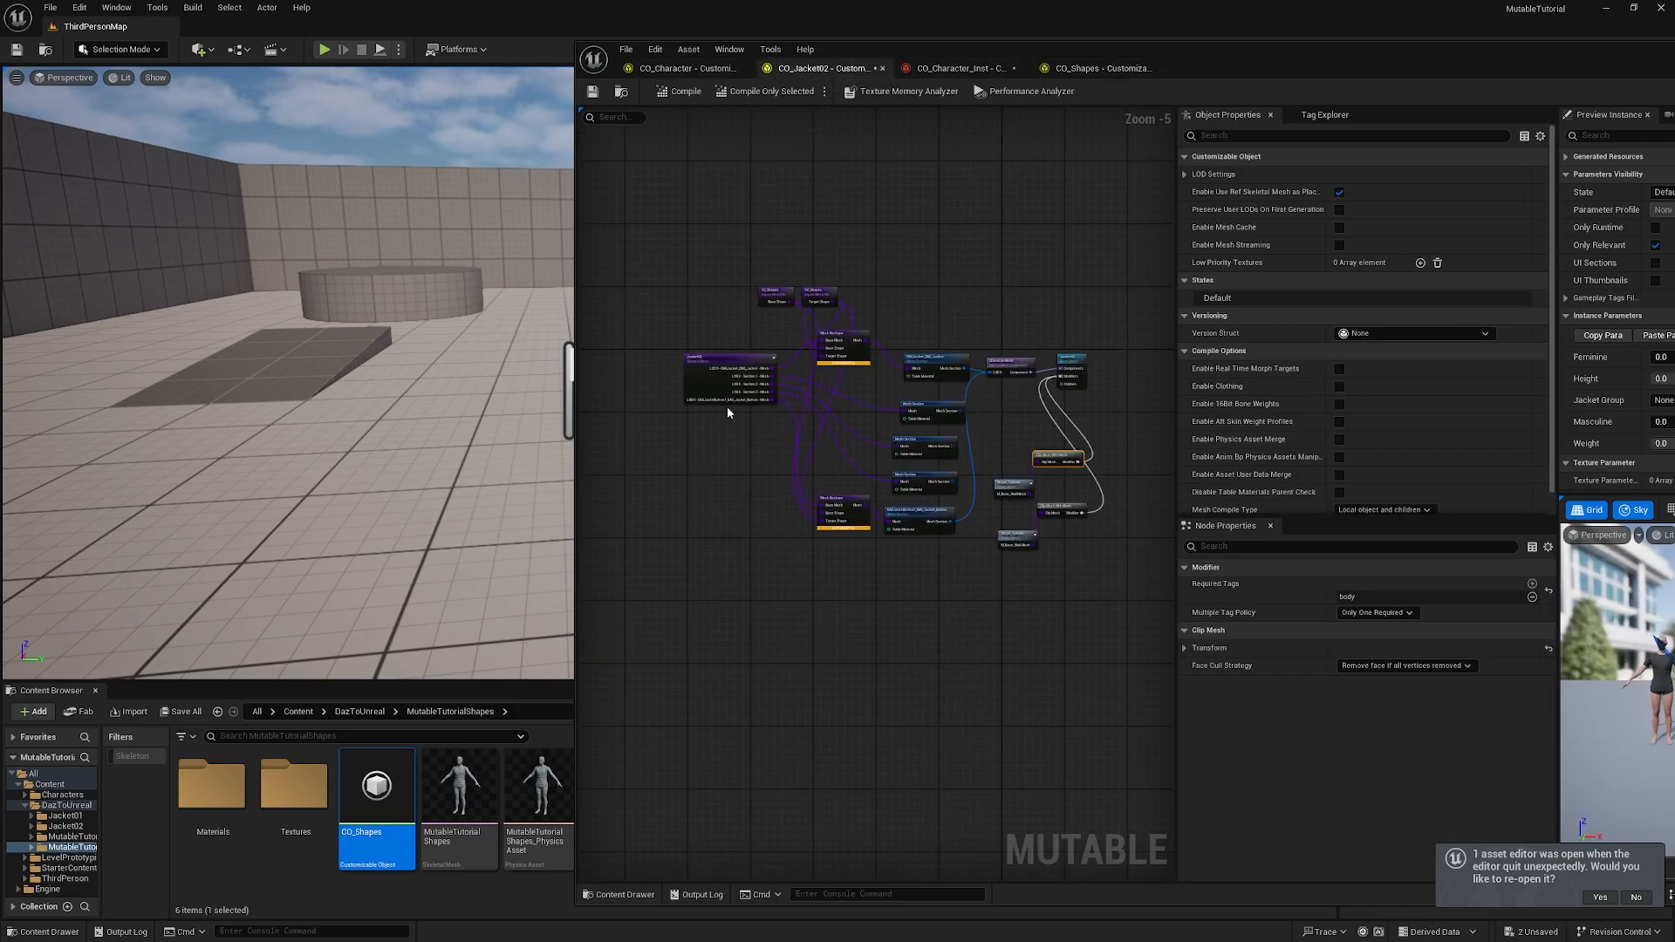
{"action": "right_click_drag", "start_coordinate": [944, 628], "coordinate": [901, 685]}
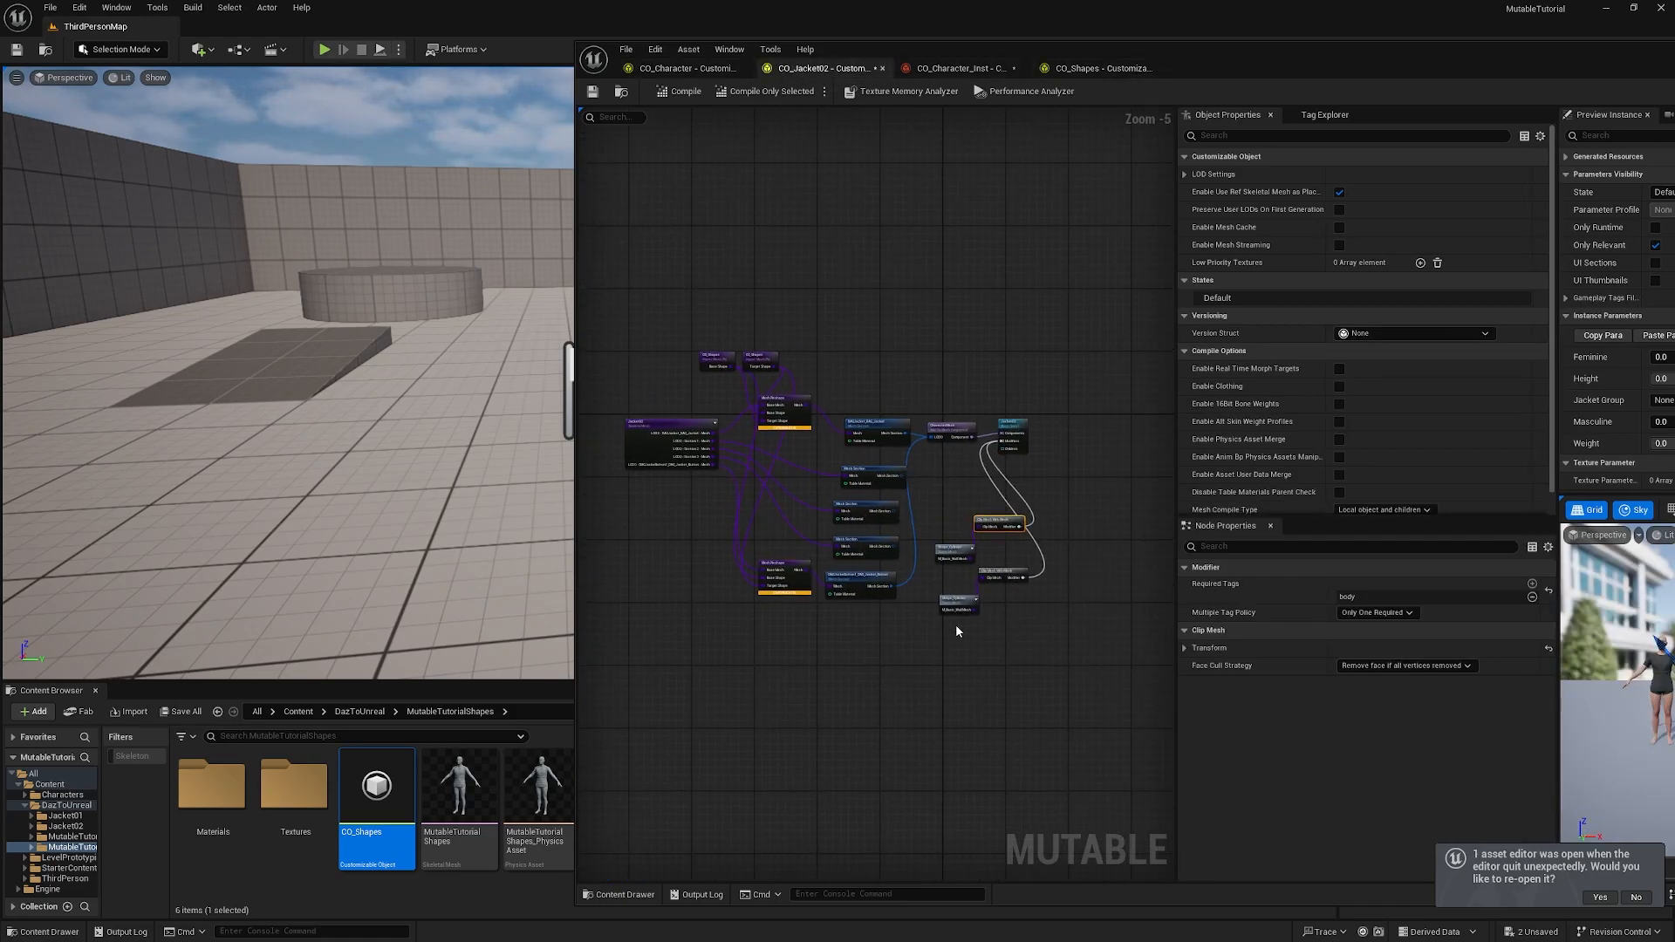
{"action": "scroll", "coordinate": [802, 615], "scroll_direction": "up", "scroll_amount": 1}
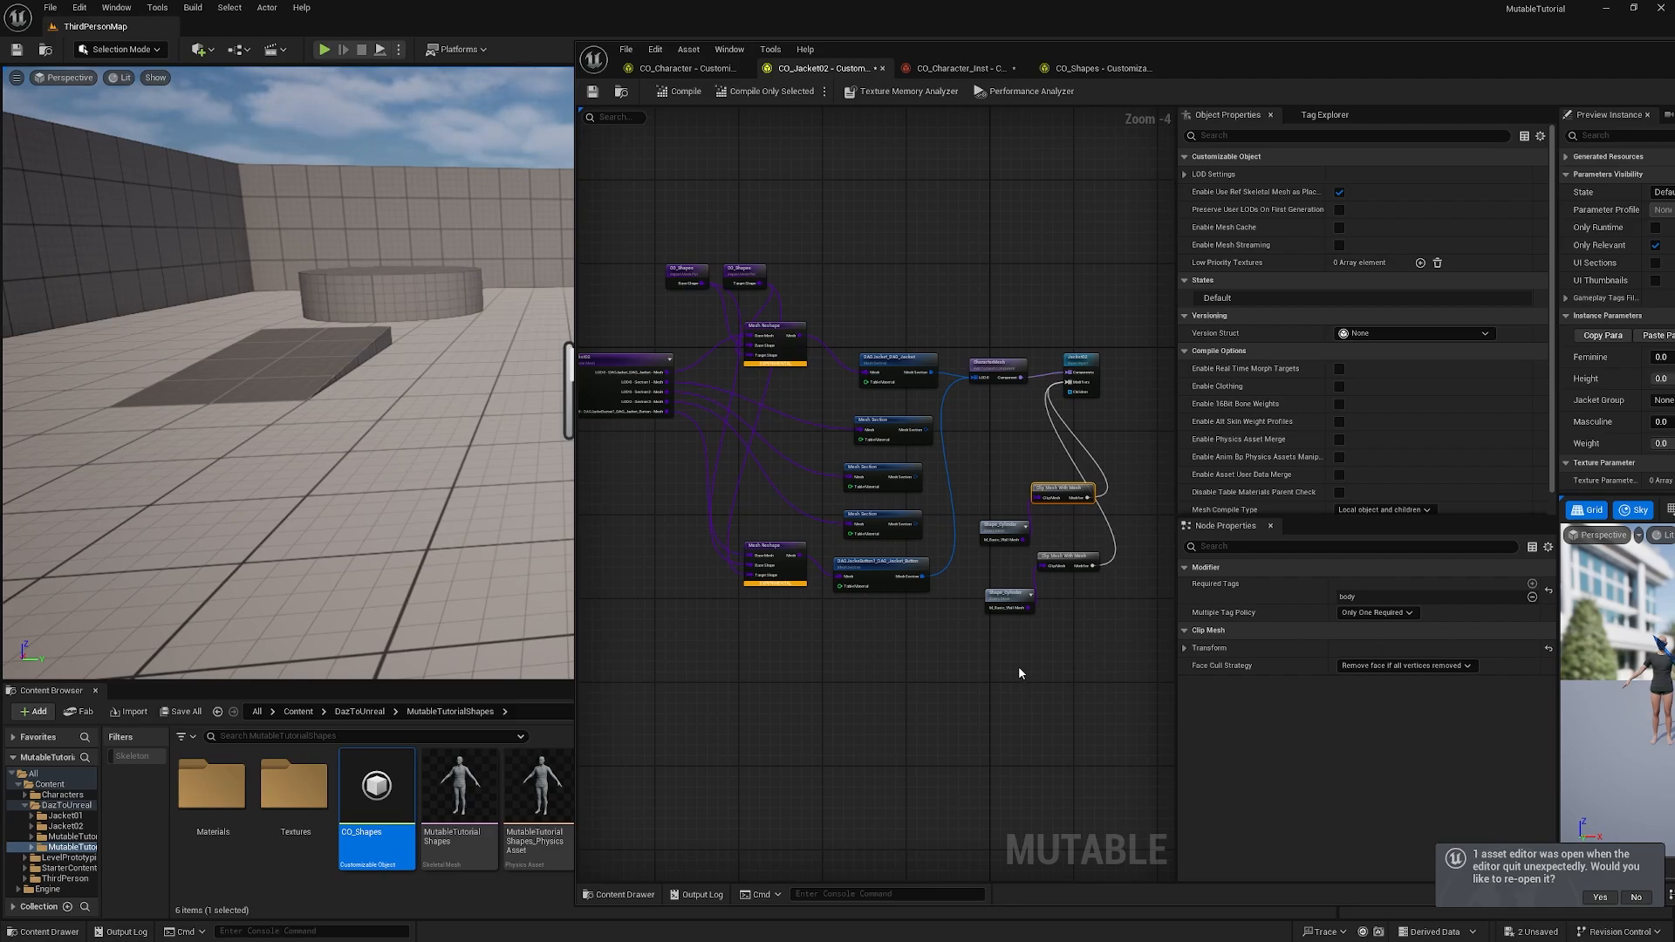
{"action": "left_click_drag", "start_coordinate": [1197, 71], "coordinate": [1029, 67]}
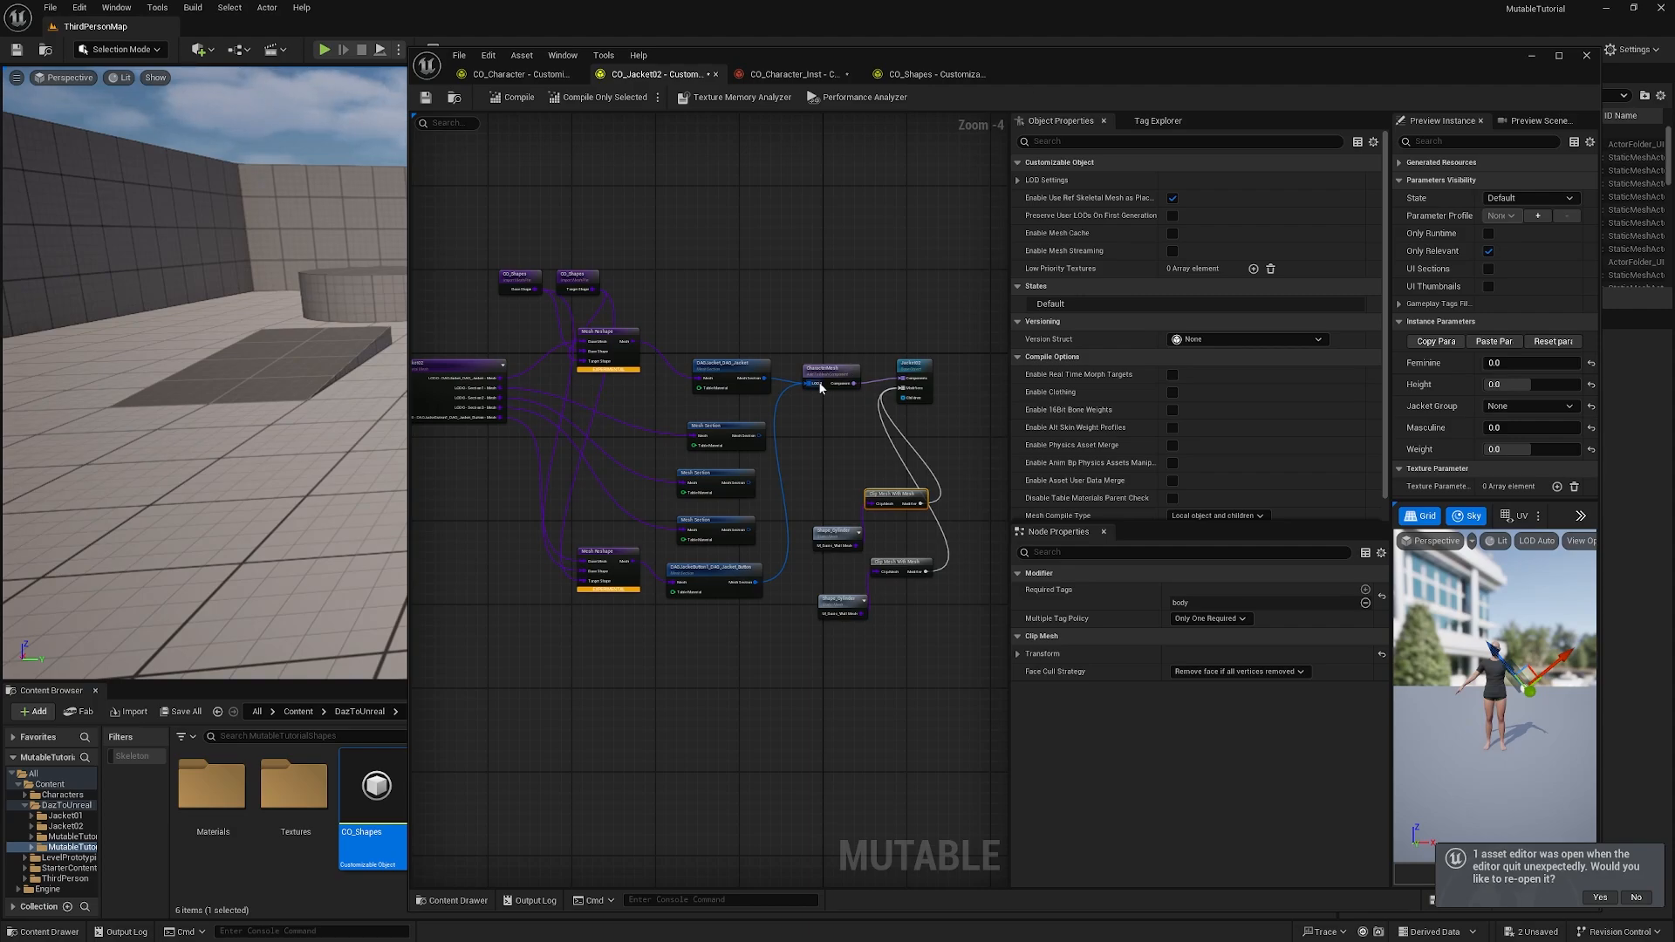
{"action": "right_click_drag", "start_coordinate": [722, 301], "coordinate": [781, 341]}
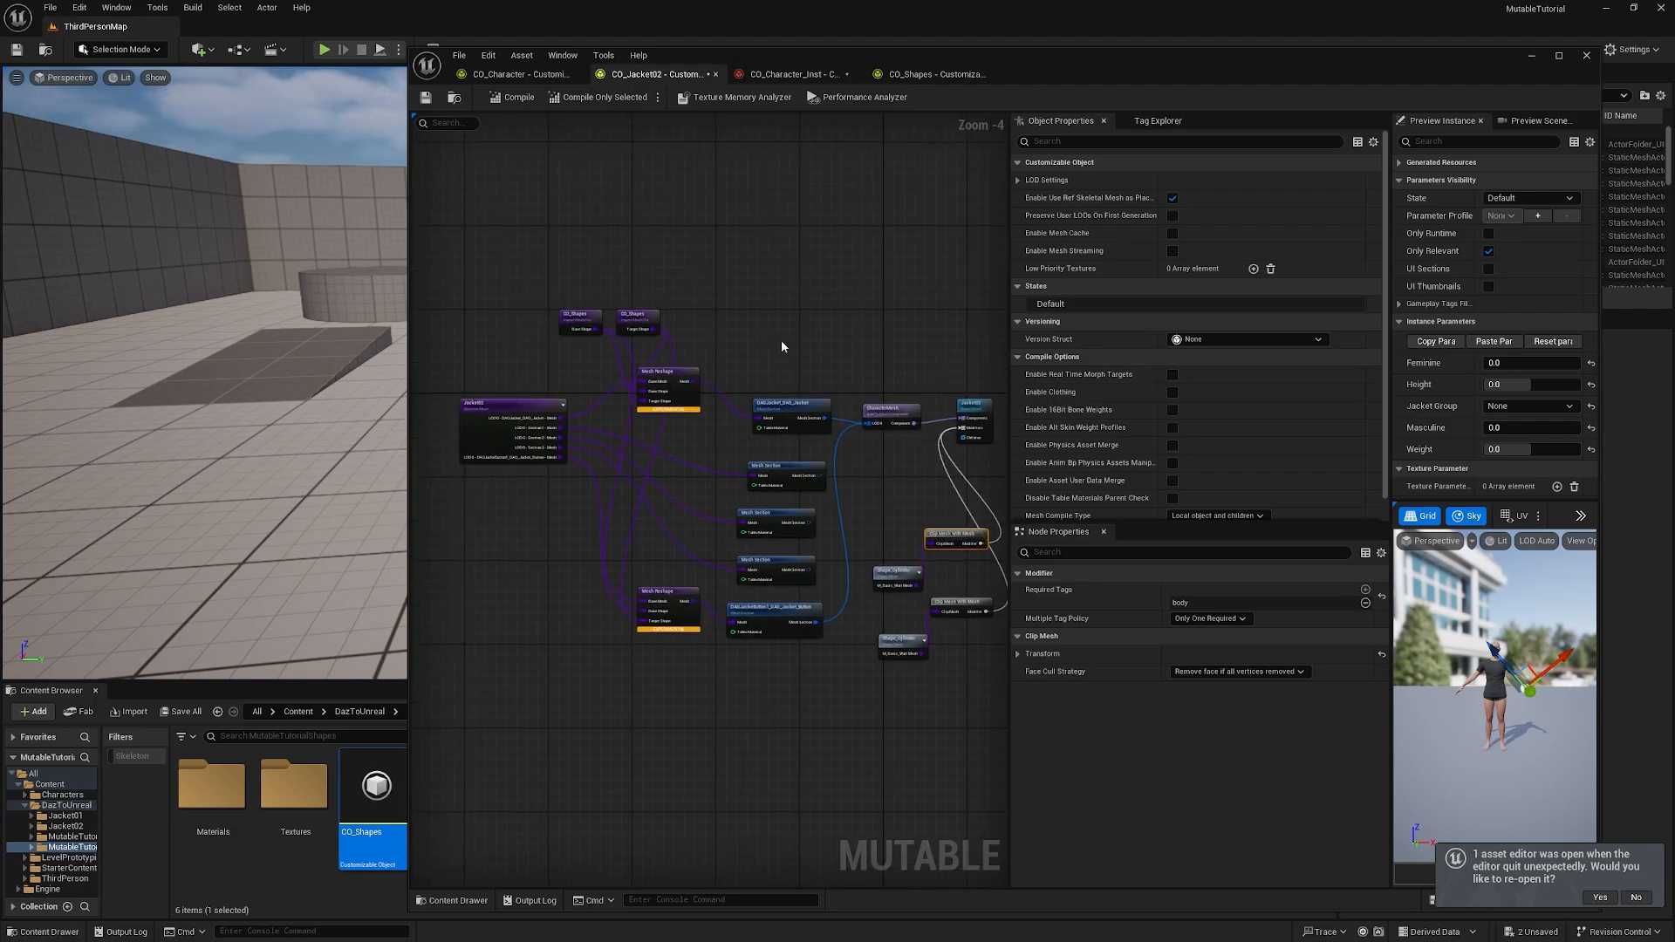